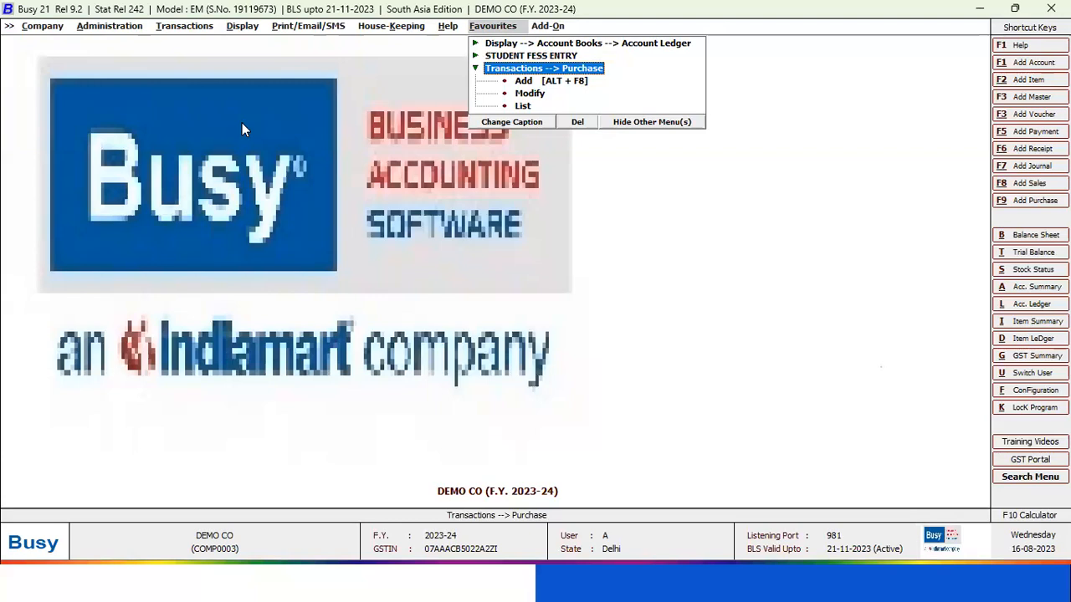
# - Switch to the WPS Presentation slide show and advance to the Help Menu slide
pyautogui.press('Left')
pyautogui.hotkey('alt', 'Tab')
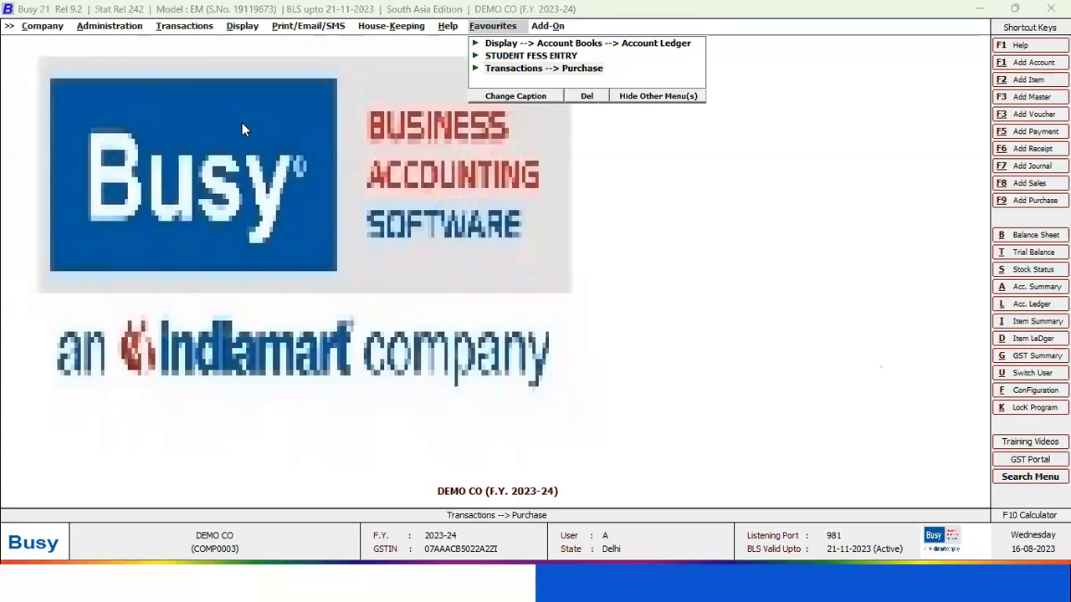
pyautogui.press('Right')
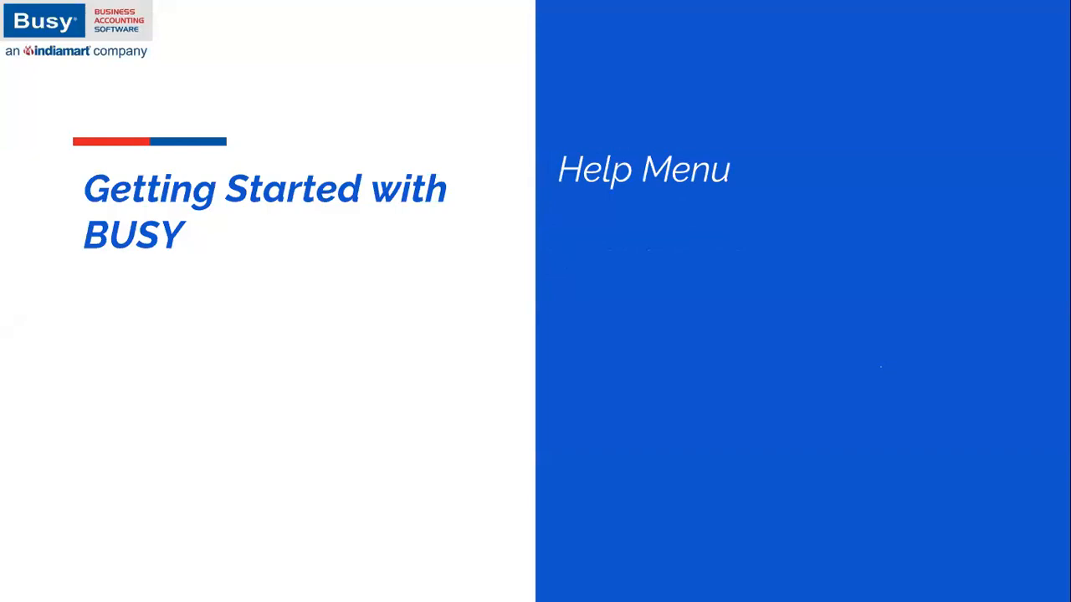
# - Return to Busy and view the shortcut keys reference in Help, closing it when done
pyautogui.hotkey('alt', 'Tab')
pyautogui.press('Left')
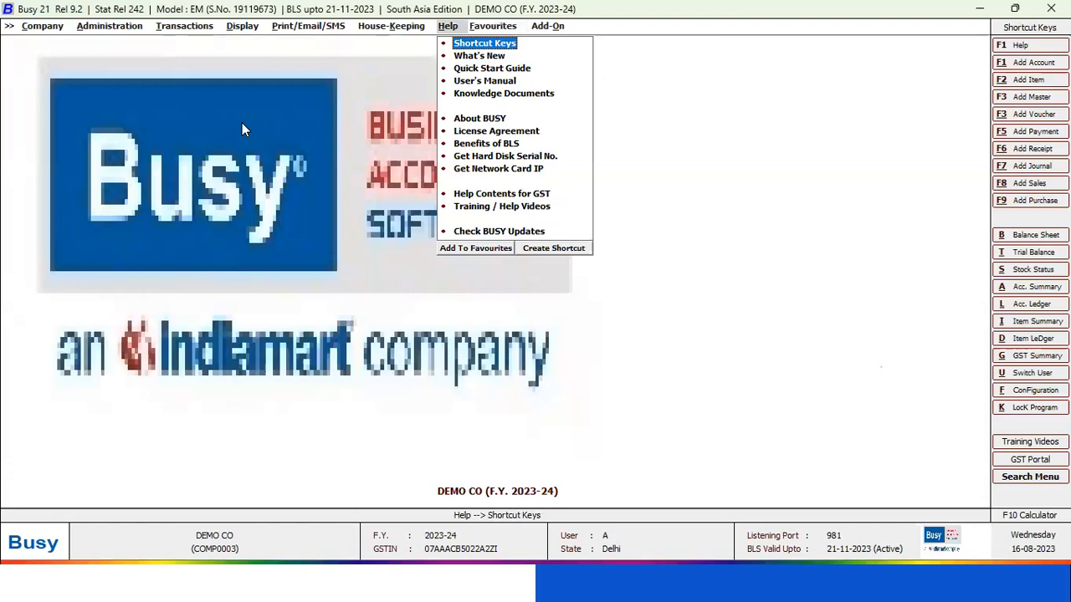
pyautogui.press('Return')
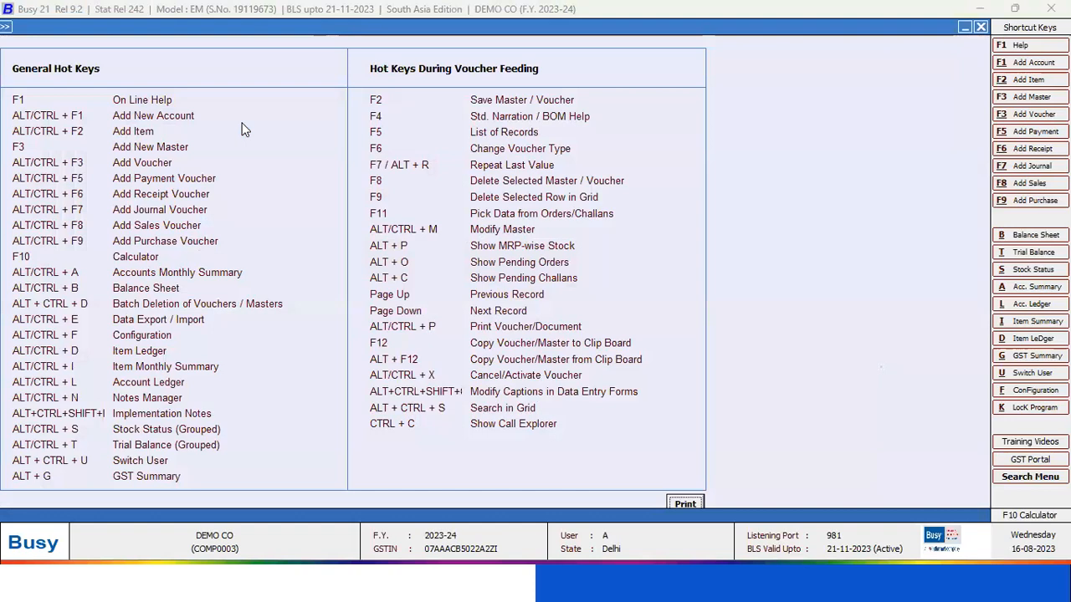
pyautogui.press('Escape')
# - Open the What's New release notes prompt and dismiss it without choosing any notes
pyautogui.press('Down')
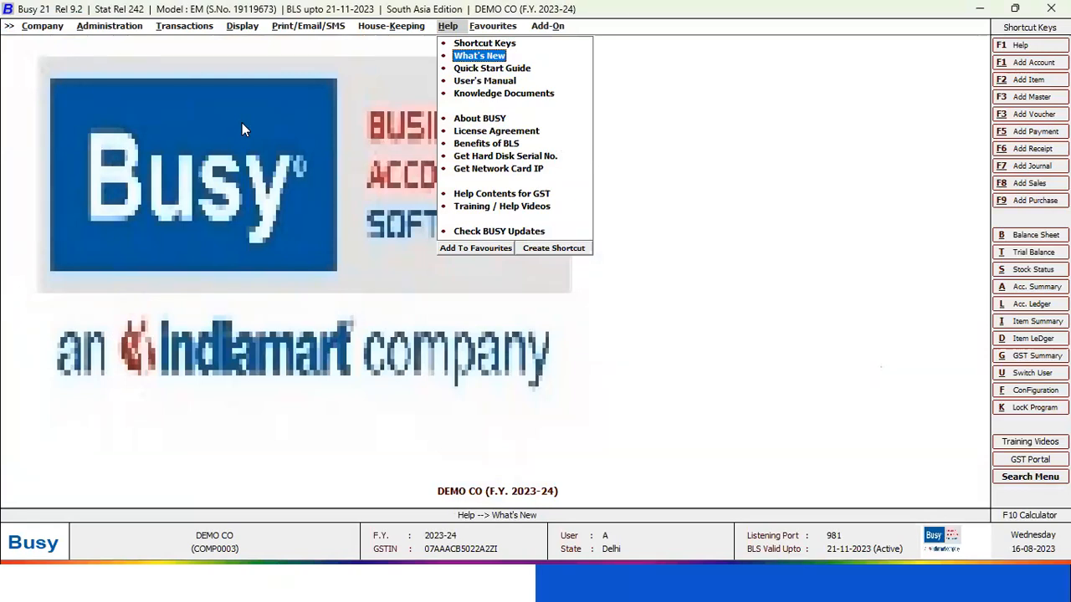
pyautogui.press('Return')
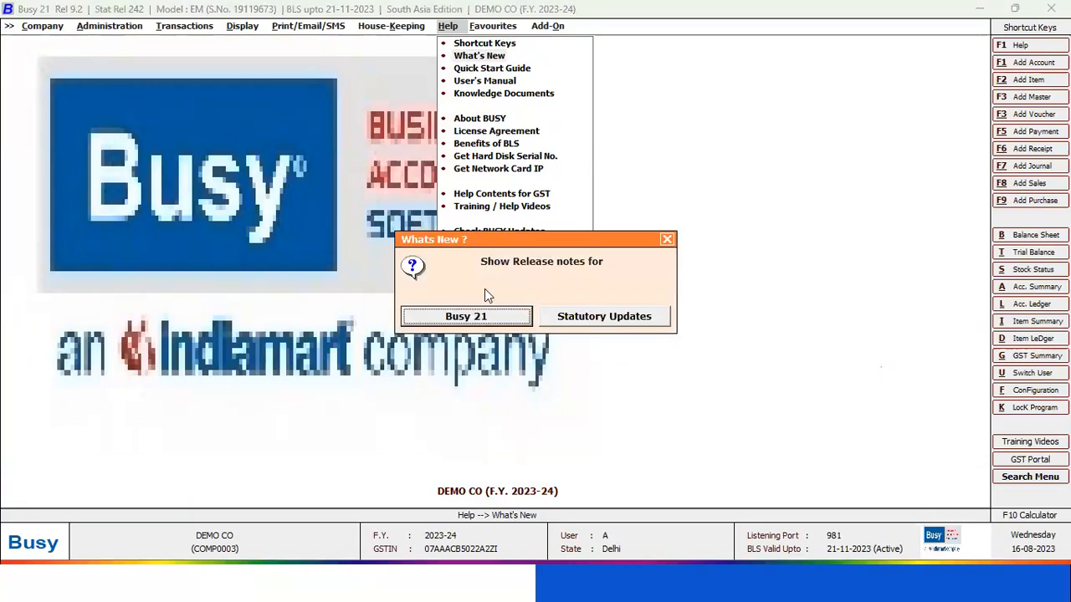
pyautogui.click(669, 241)
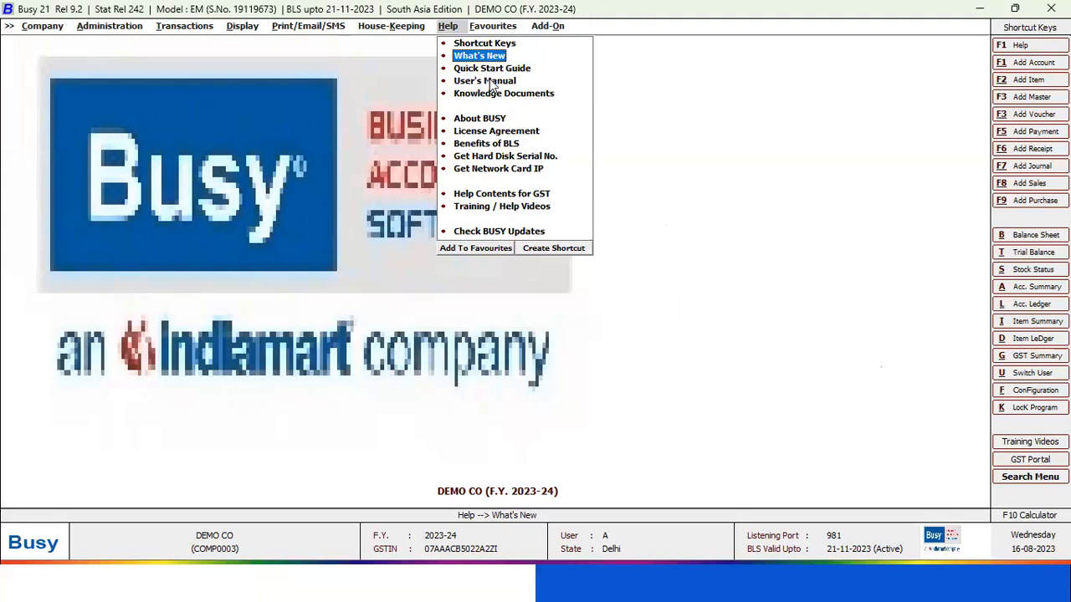
# - Look up the Sales topic under Transactions in the User's Manual, closing the manual when done
pyautogui.click(490, 81)
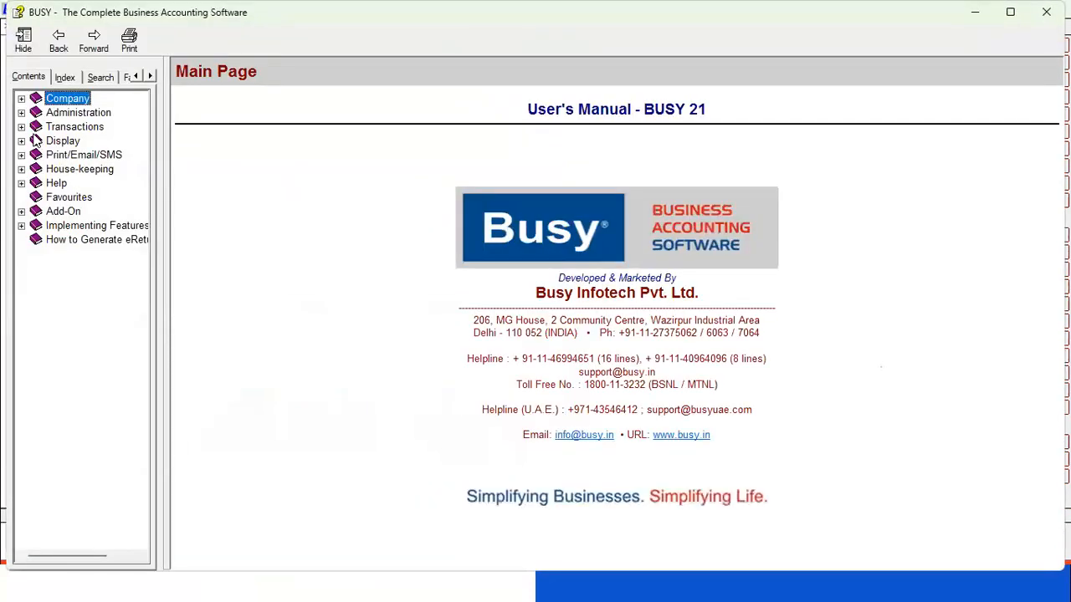
pyautogui.click(24, 128)
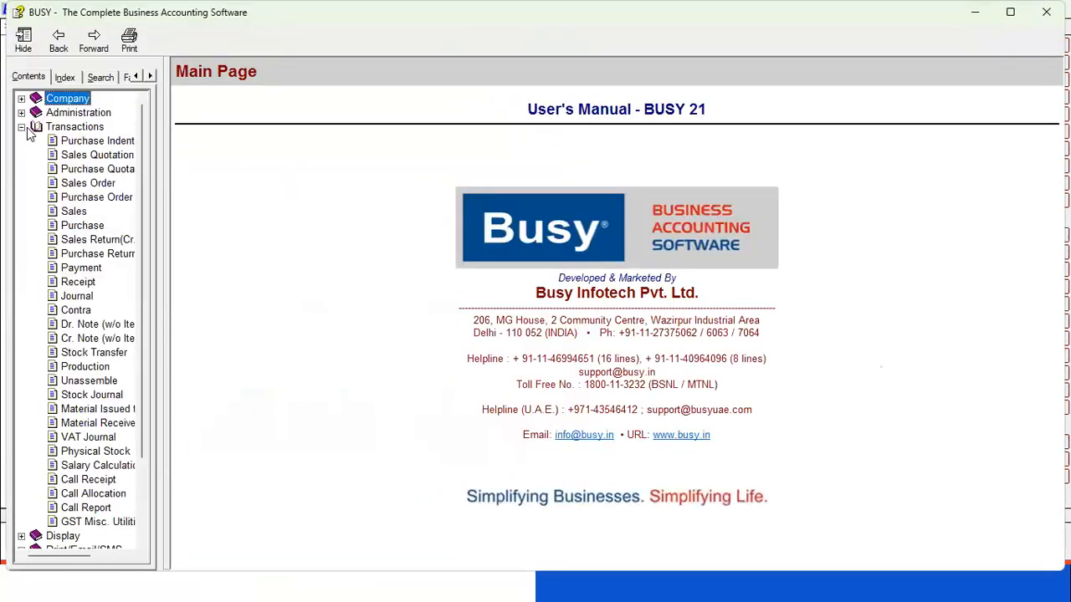
pyautogui.click(83, 215)
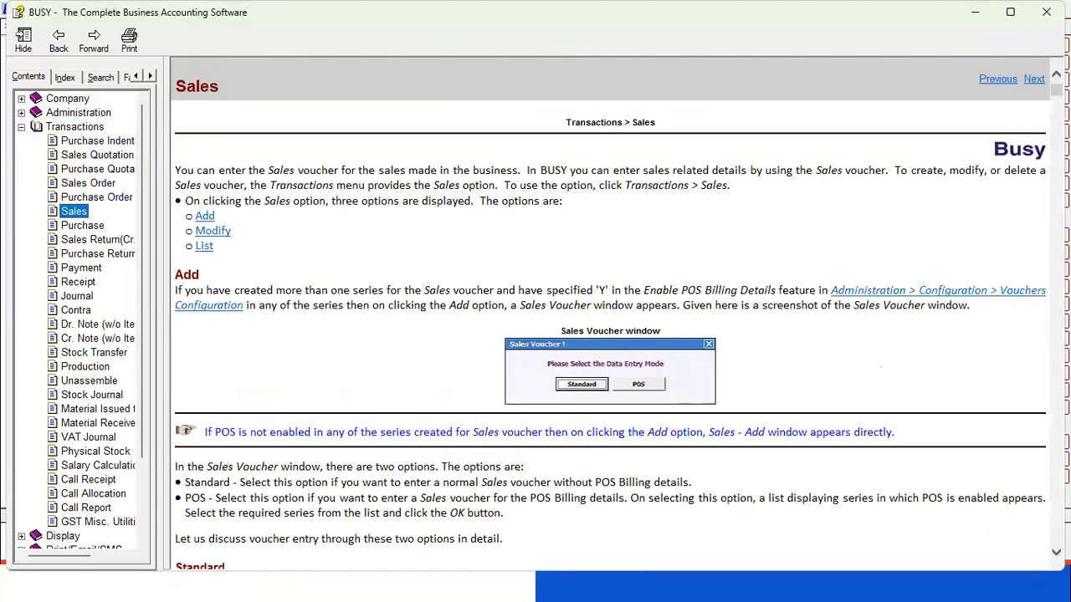
pyautogui.click(1046, 13)
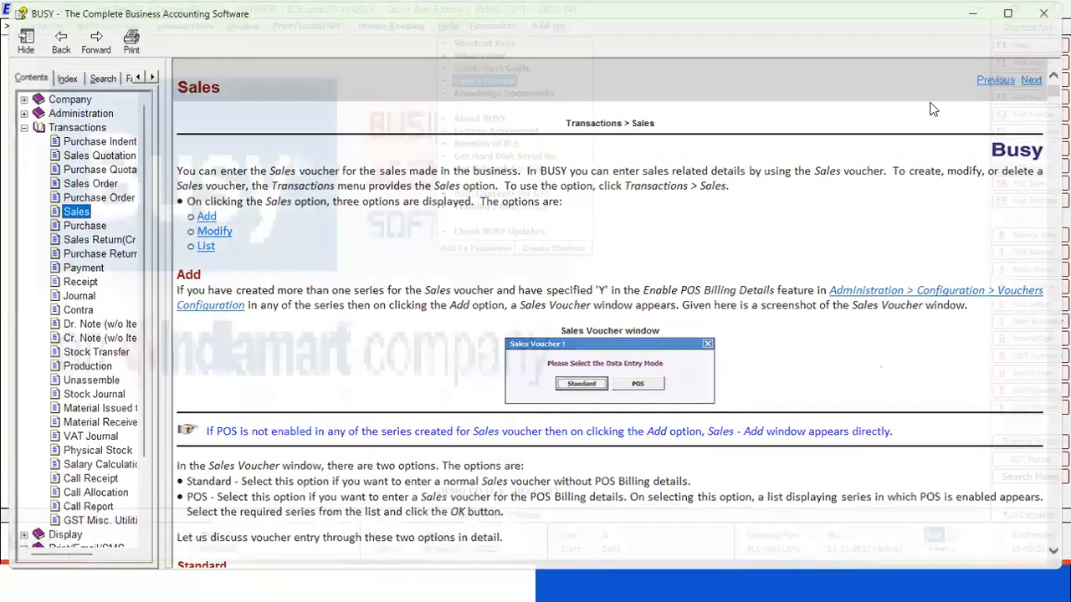
# - View the About BUSY information and check for product and statutory updates
pyautogui.click(472, 121)
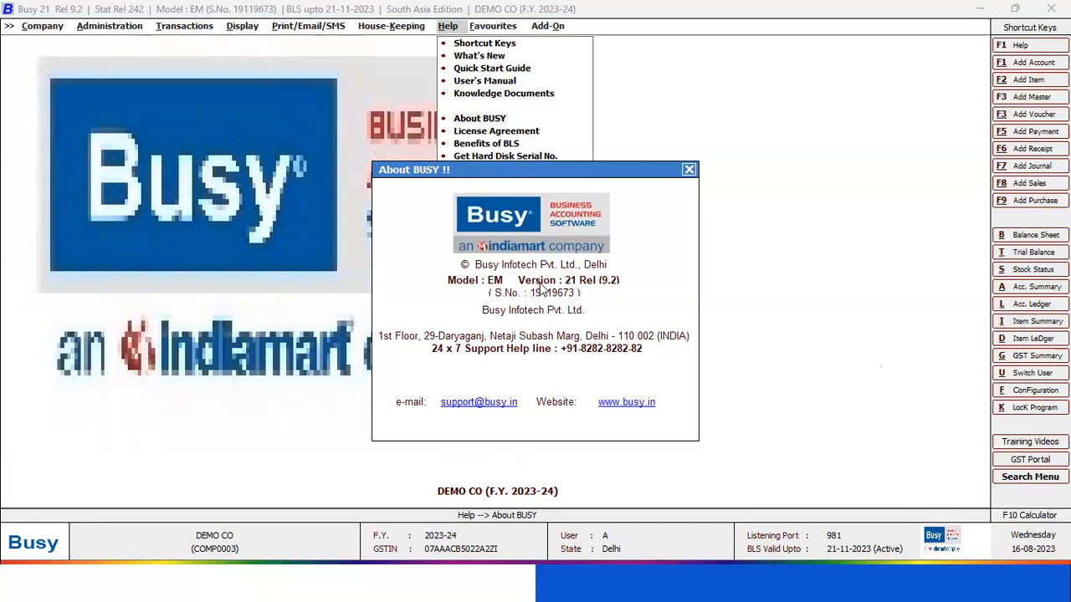
pyautogui.click(688, 170)
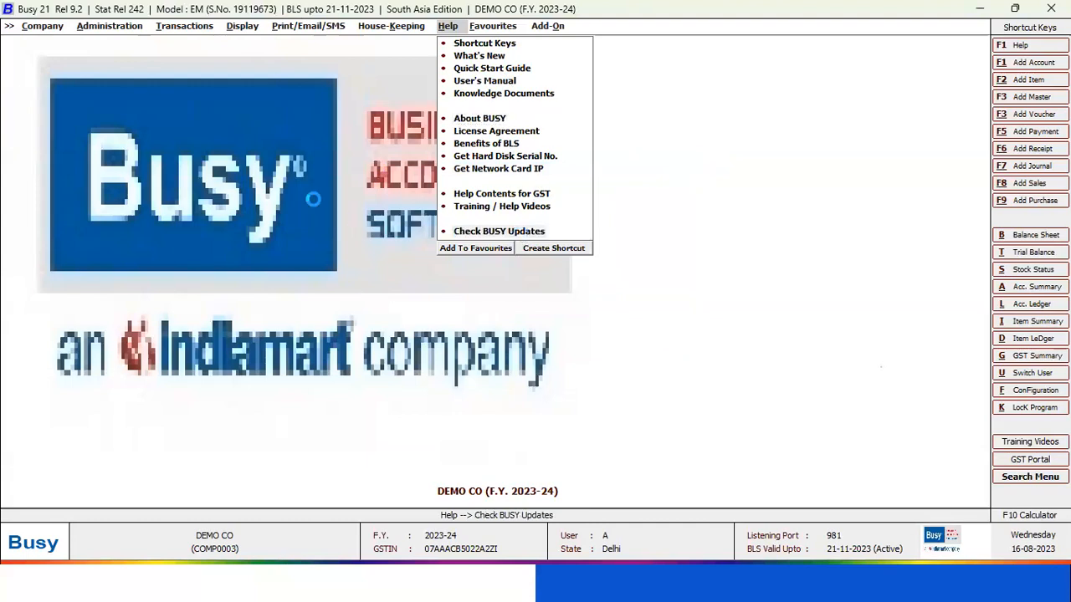
pyautogui.press('Return')
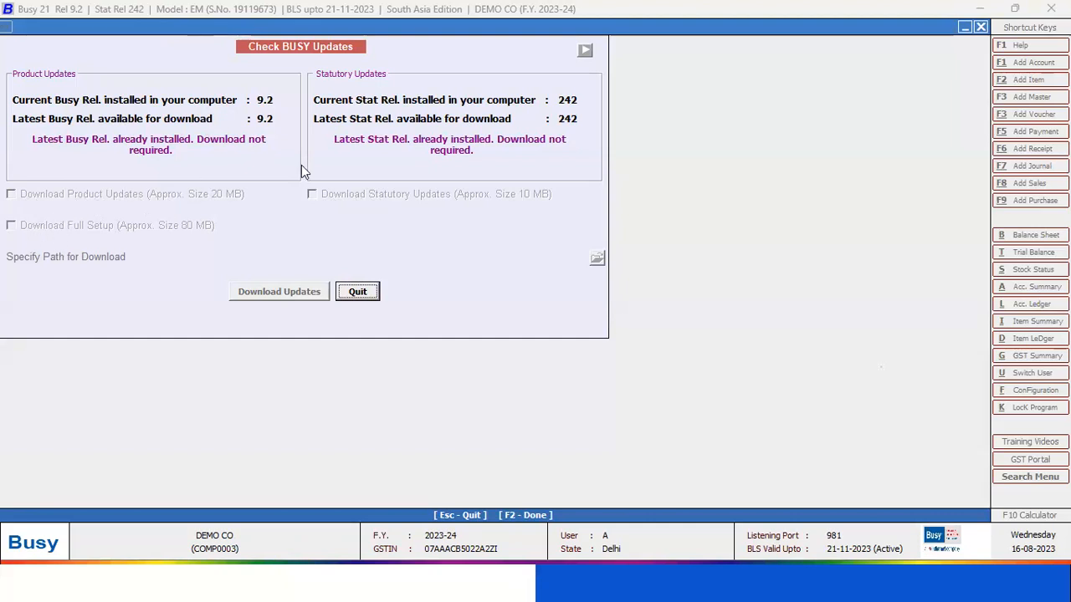
pyautogui.press('Escape')
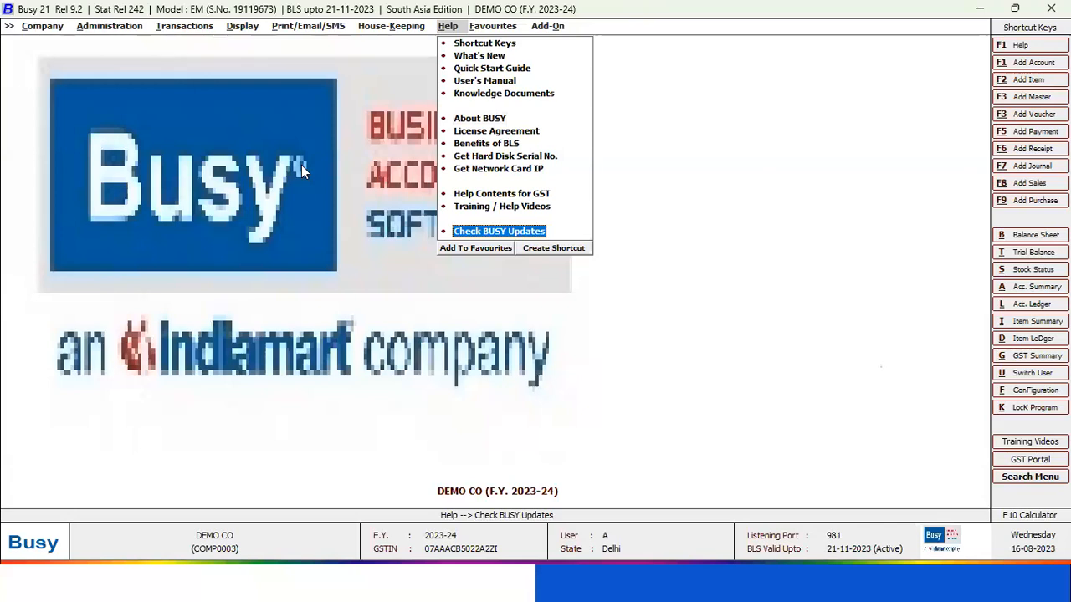
# - Switch to the WPS Presentation slide show and advance by one slide
pyautogui.hotkey('alt', 'Tab')
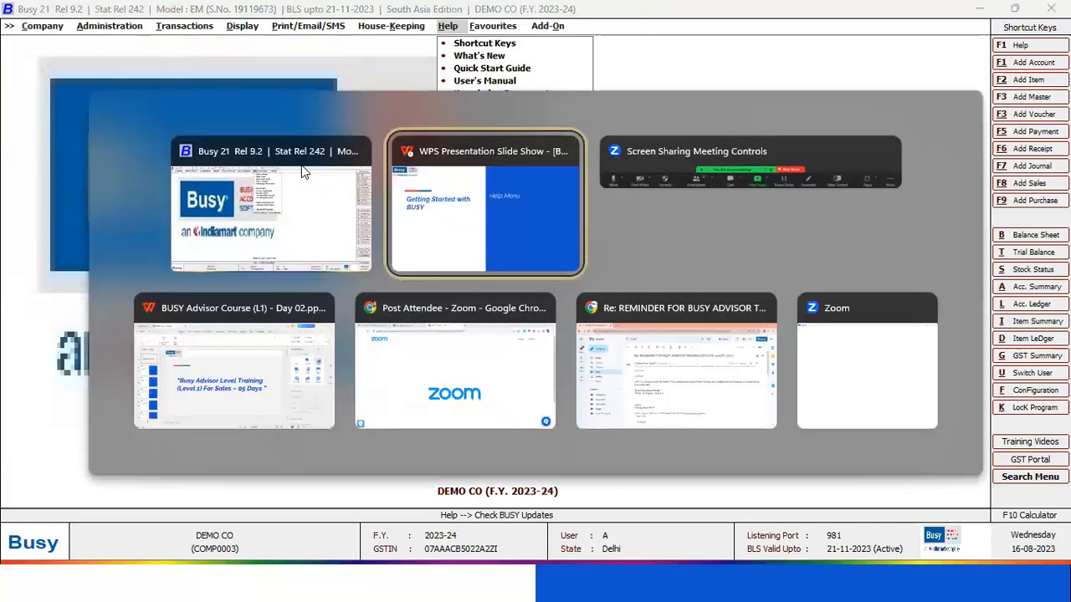
pyautogui.press('Right')
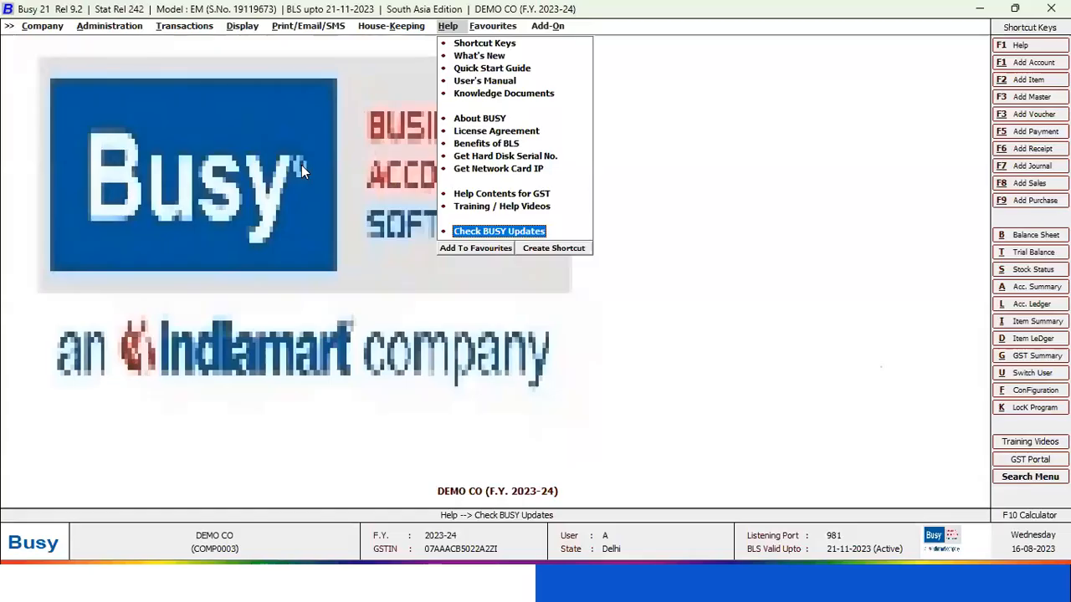
# - Return to Busy and open the General section of the Features / Options configuration
pyautogui.press('Left')
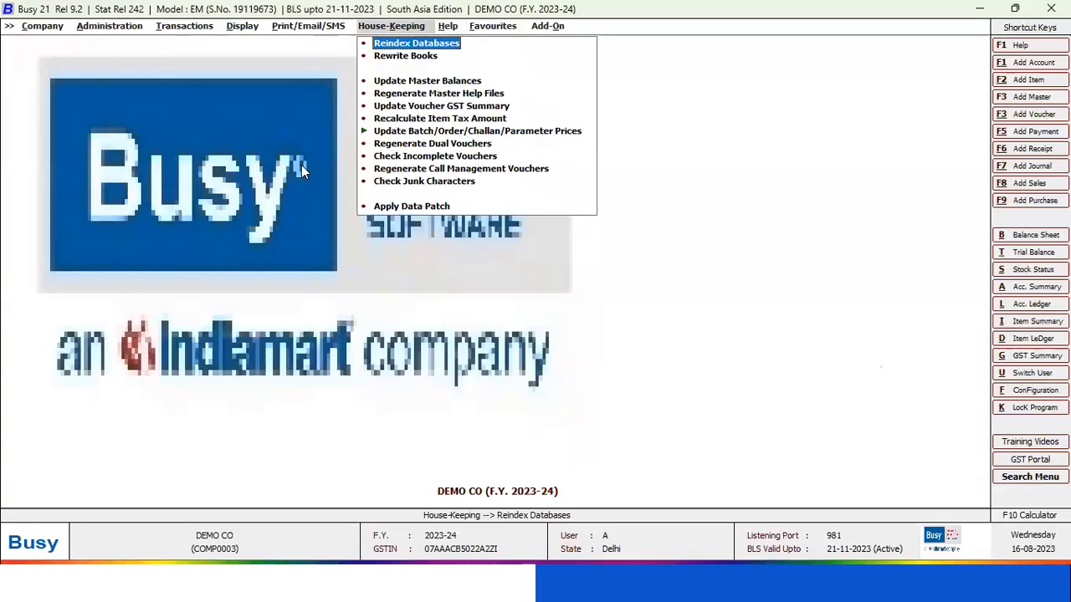
pyautogui.press('Left')
pyautogui.press('Left')
pyautogui.press('Left')
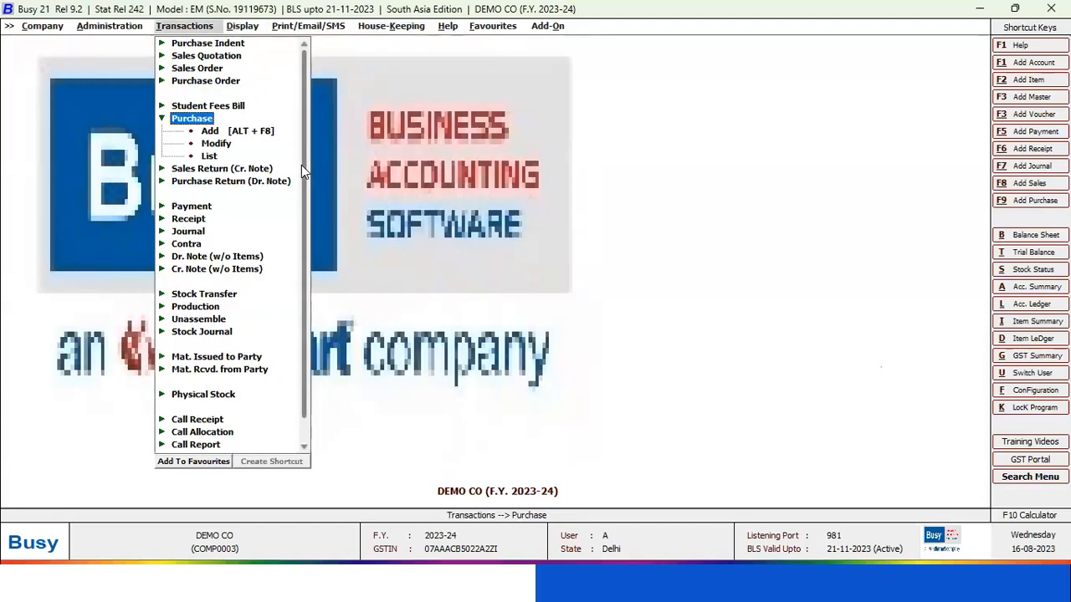
pyautogui.press('Left')
pyautogui.press('Down')
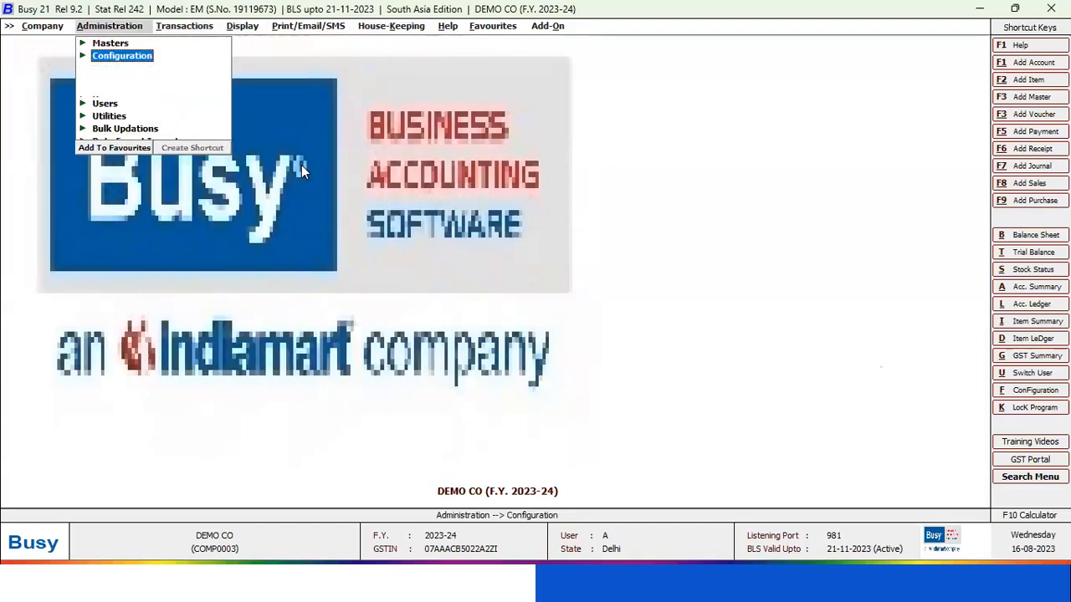
pyautogui.press('Return')
pyautogui.press('Return')
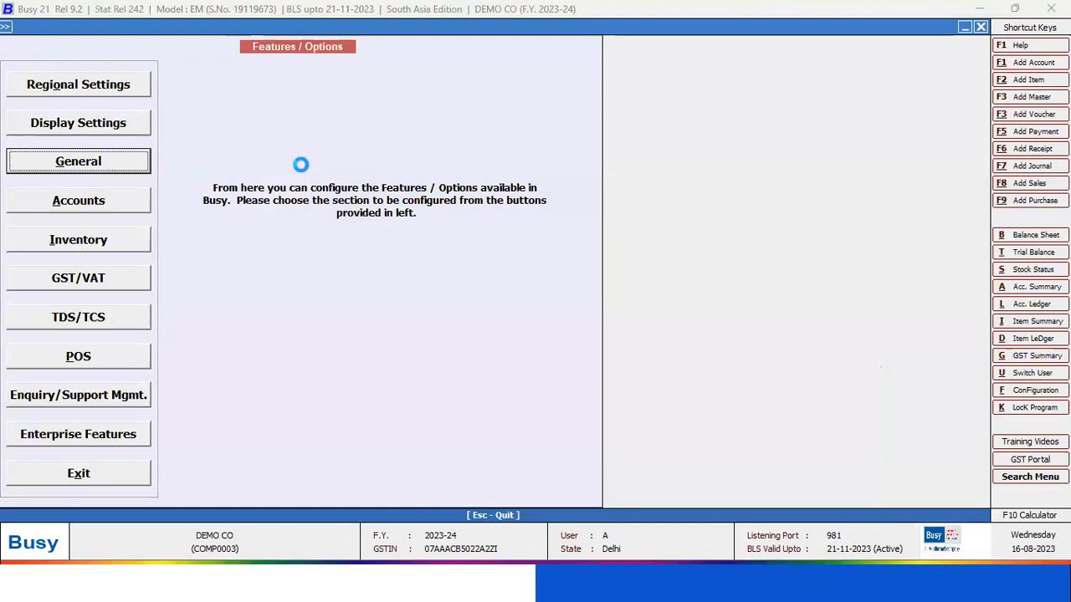
pyautogui.press('Return')
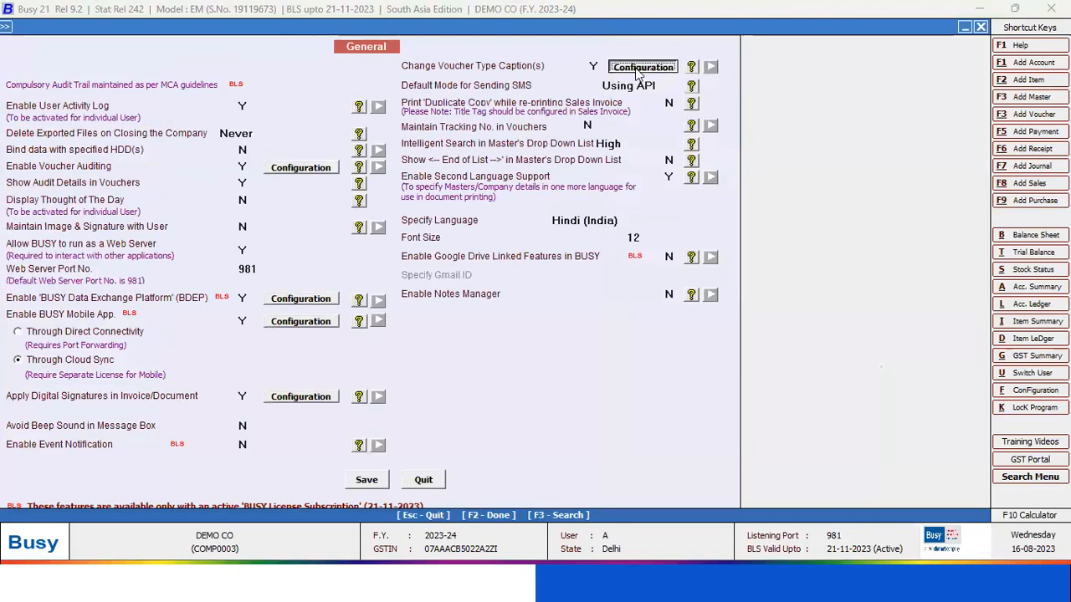
# - Turn off the custom caption for the Sales voucher type and save both the voucher captions and the General settings
pyautogui.press('Return')
pyautogui.write('N')
pyautogui.press('Return')
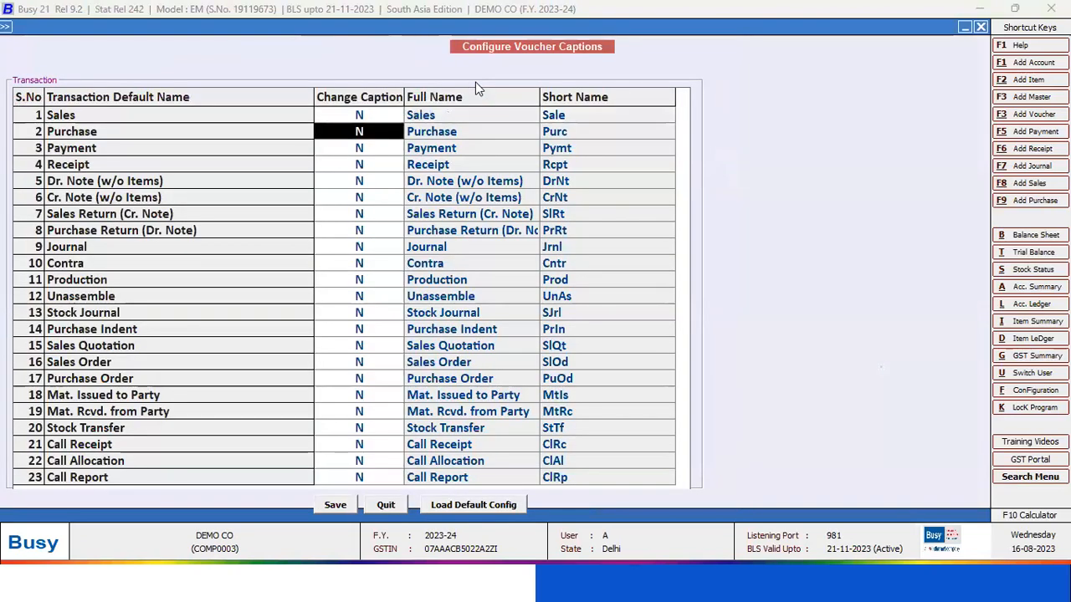
pyautogui.click(335, 505)
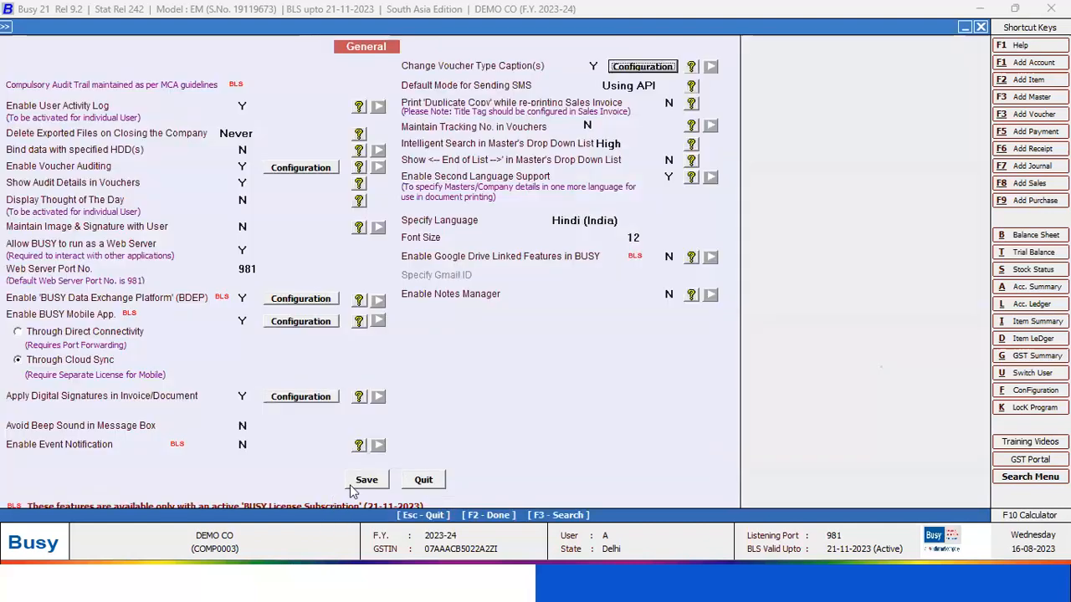
pyautogui.click(376, 477)
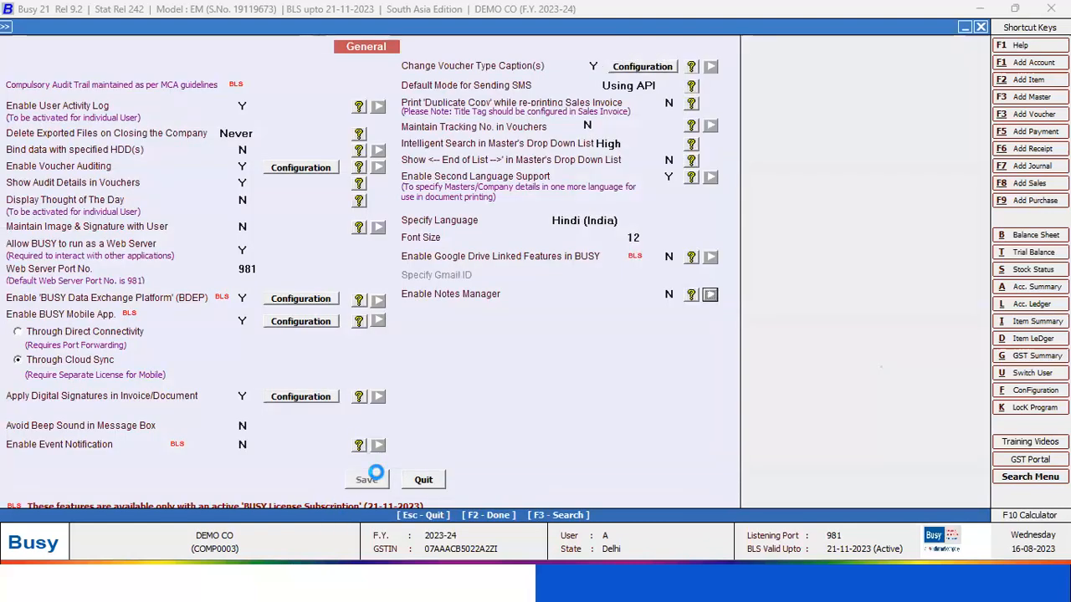
pyautogui.press('Escape')
# - Start adding a new sales voucher
pyautogui.press('Right')
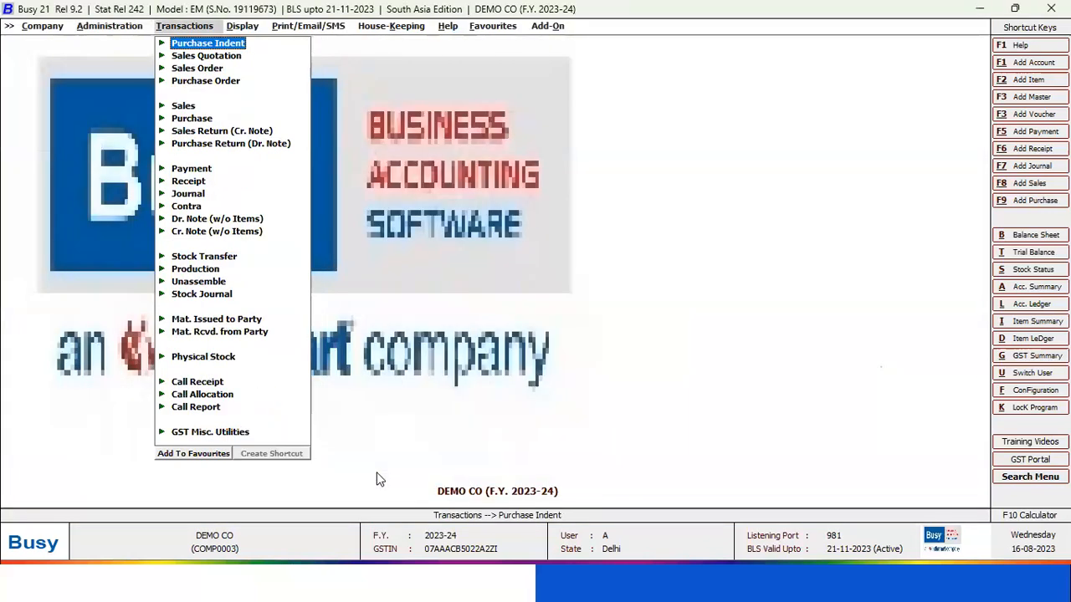
pyautogui.press('Down')
pyautogui.press('Down')
pyautogui.press('Down')
pyautogui.press('Down')
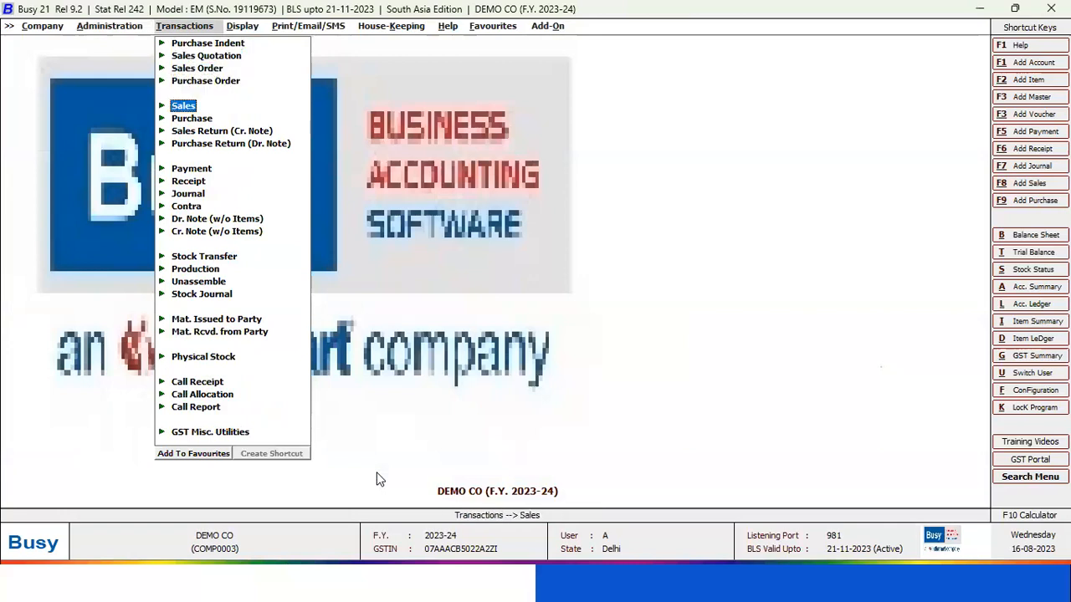
pyautogui.press('Return')
pyautogui.press('Return')
pyautogui.press('Return')
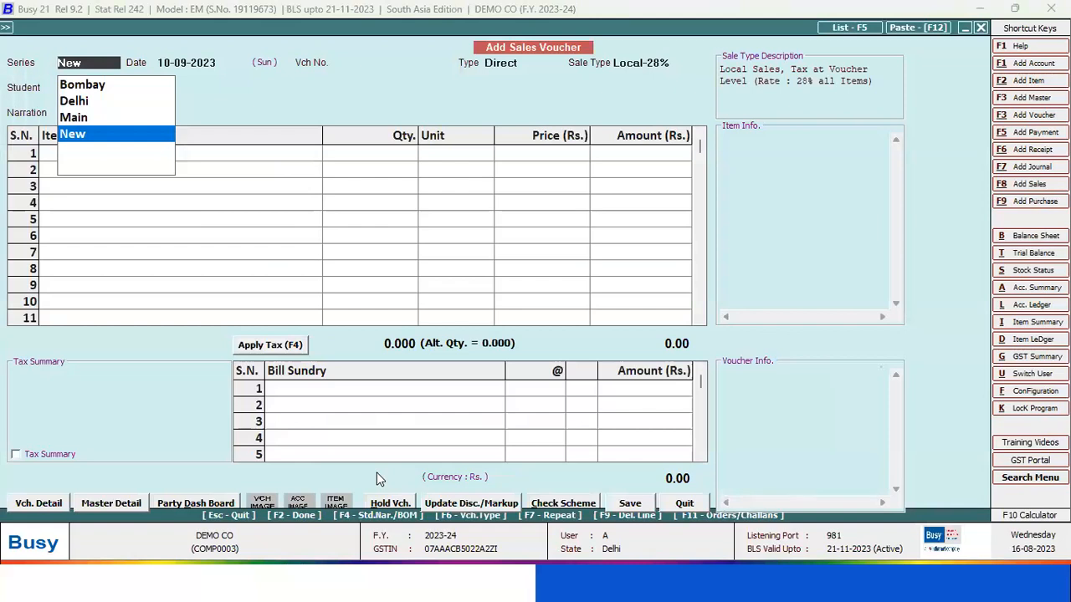
# - Set the sales voucher's series to Main, its date to 01-08-2023 and its FEES NO to 232
pyautogui.press('Up')
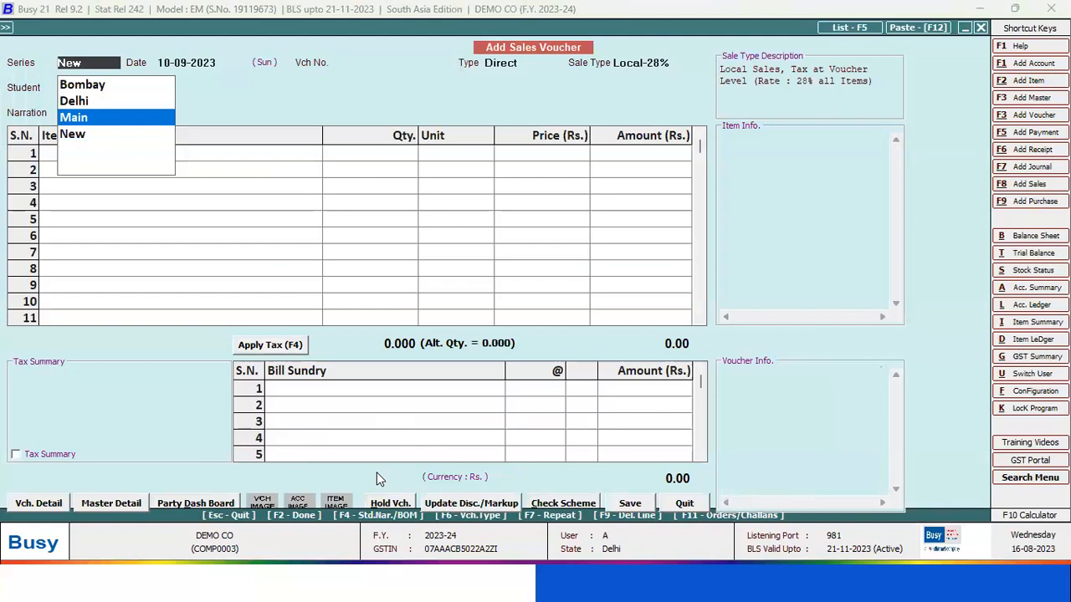
pyautogui.press('Return')
pyautogui.press('Left')
pyautogui.press('Return')
pyautogui.press('Return')
pyautogui.press('Return')
pyautogui.write('232')
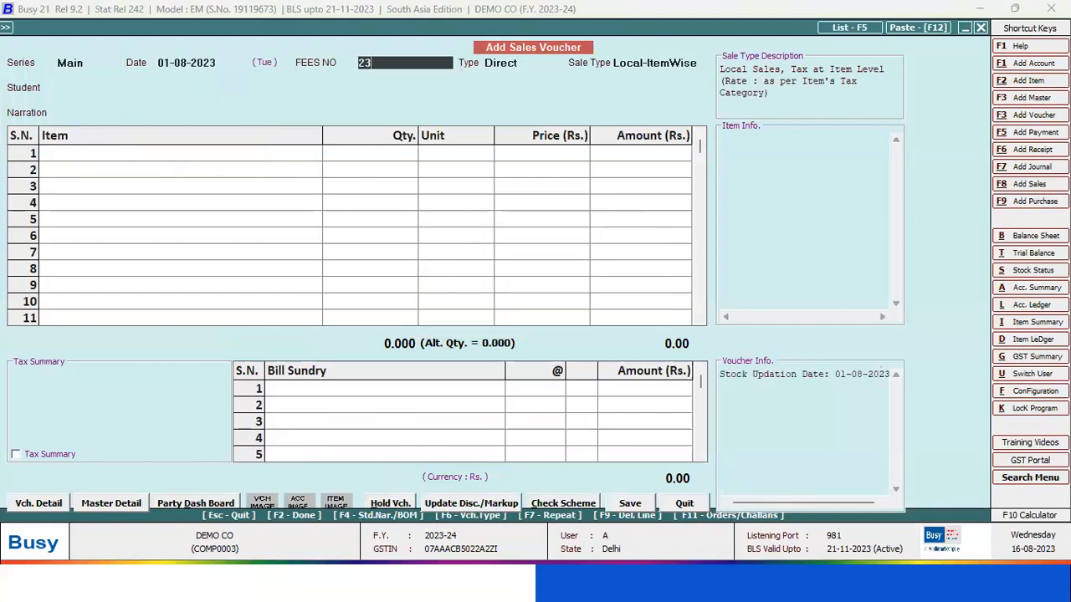
pyautogui.press('Return')
# - Browse the available sale types for the voucher, from the SEZ entries at the end to Central-12% at the beginning
pyautogui.press('Return')
pyautogui.press('Down')
pyautogui.press('Down')
pyautogui.press('Up')
pyautogui.press('Up')
pyautogui.press('Down')
pyautogui.press('Down')
pyautogui.press('Down')
pyautogui.press('Down')
pyautogui.press('Down')
pyautogui.press('Down')
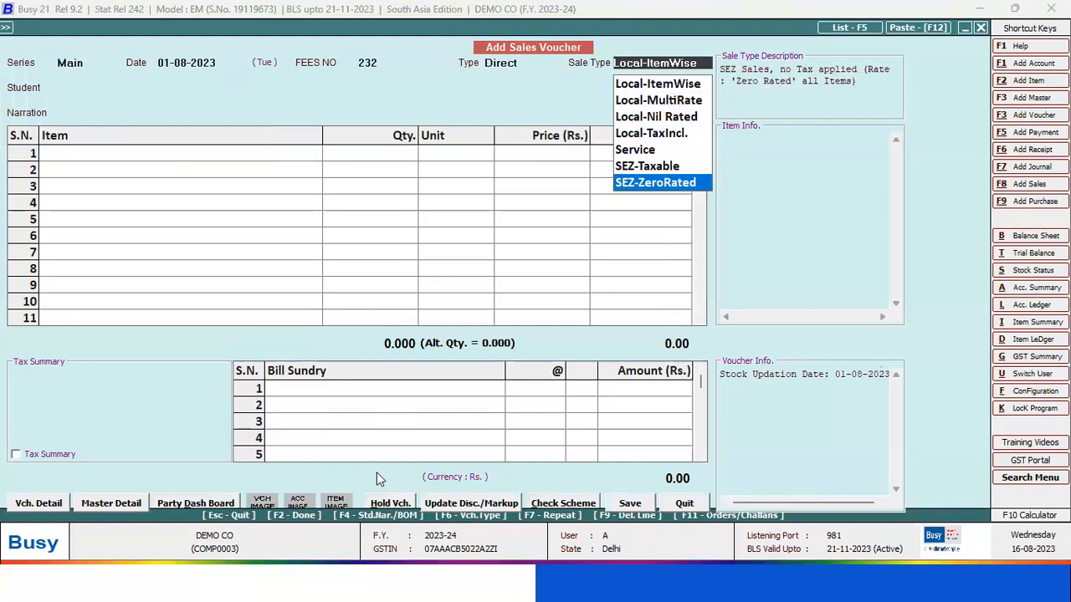
pyautogui.press('Up')
pyautogui.press('Up')
pyautogui.press('Up')
pyautogui.press('Up')
pyautogui.press('Up')
pyautogui.press('Up')
pyautogui.press('Up')
pyautogui.press('Up')
pyautogui.press('Up')
pyautogui.press('Up')
pyautogui.press('Up')
pyautogui.press('Up')
pyautogui.press('Up')
pyautogui.press('Up')
pyautogui.press('Up')
pyautogui.press('Up')
pyautogui.press('Up')
pyautogui.press('Up')
pyautogui.press('Up')
pyautogui.press('Up')
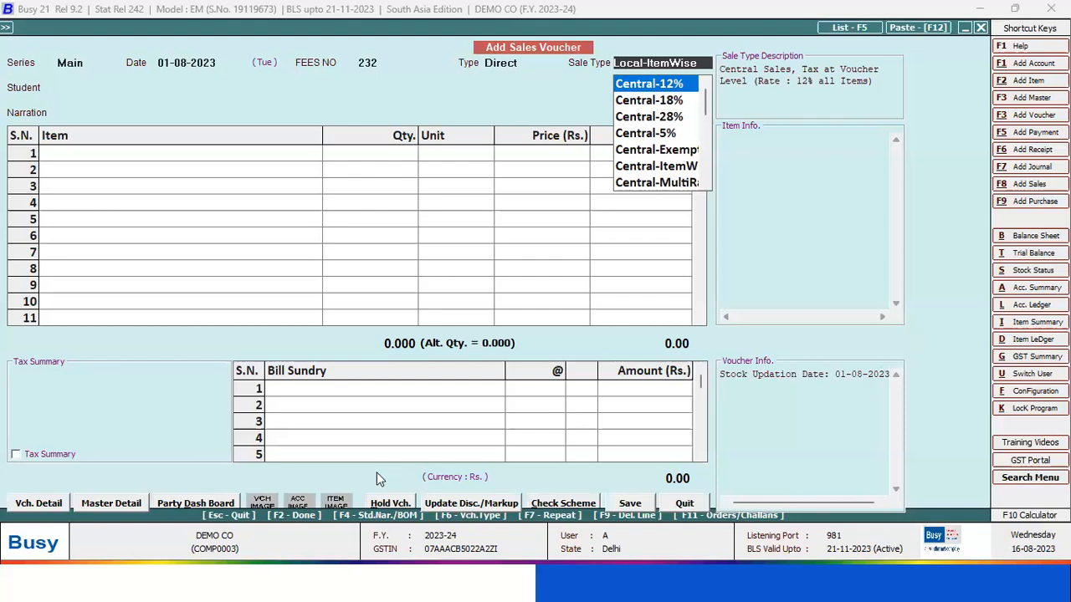
# - Set the voucher's sale type to Local-ItemWise
pyautogui.write('v')
pyautogui.press('BackSpace')
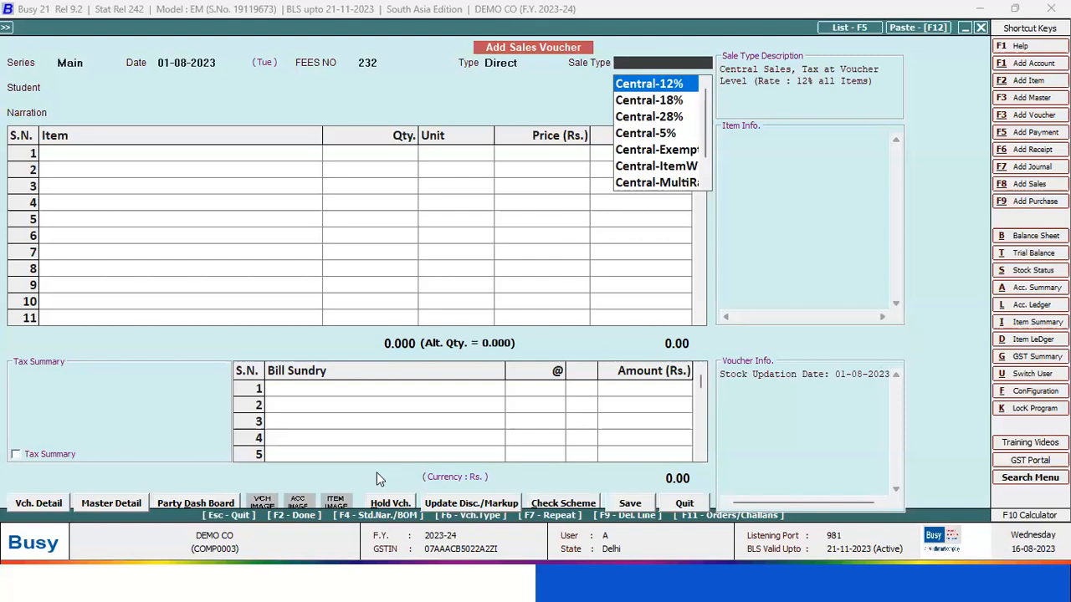
pyautogui.press('Down')
pyautogui.press('Down')
pyautogui.press('Down')
pyautogui.press('Down')
pyautogui.press('Down')
pyautogui.press('Down')
pyautogui.press('Down')
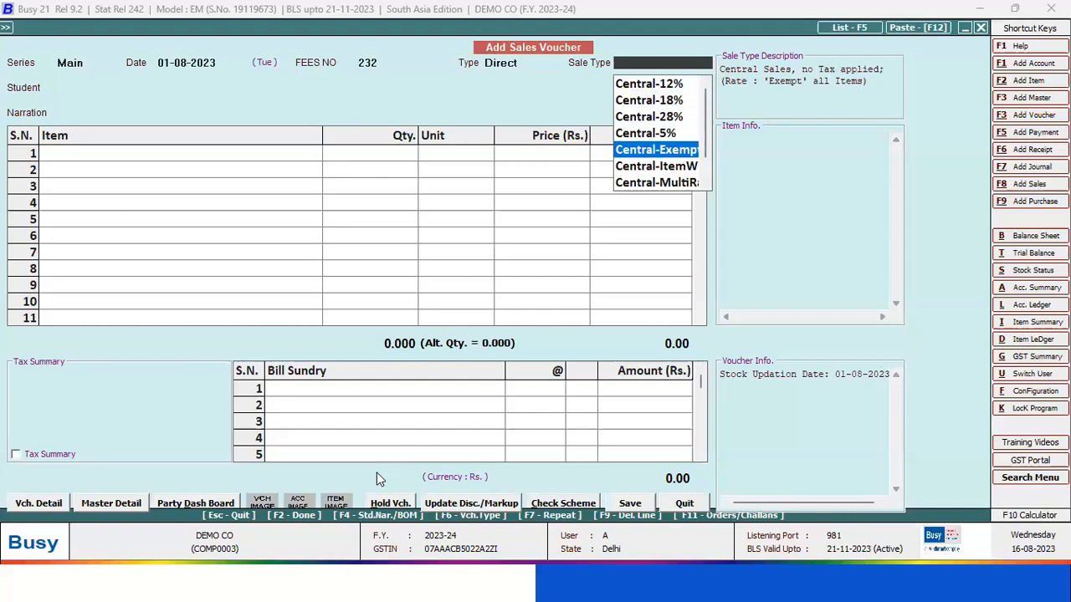
pyautogui.press('Down')
pyautogui.press('Down')
pyautogui.press('Down')
pyautogui.press('Down')
pyautogui.press('Down')
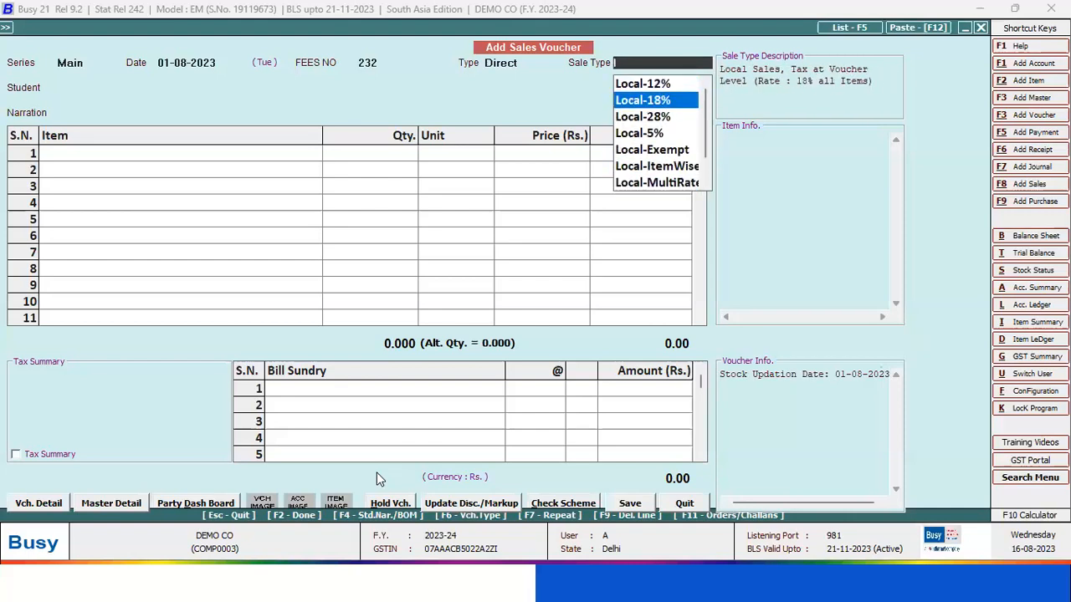
pyautogui.press('Down')
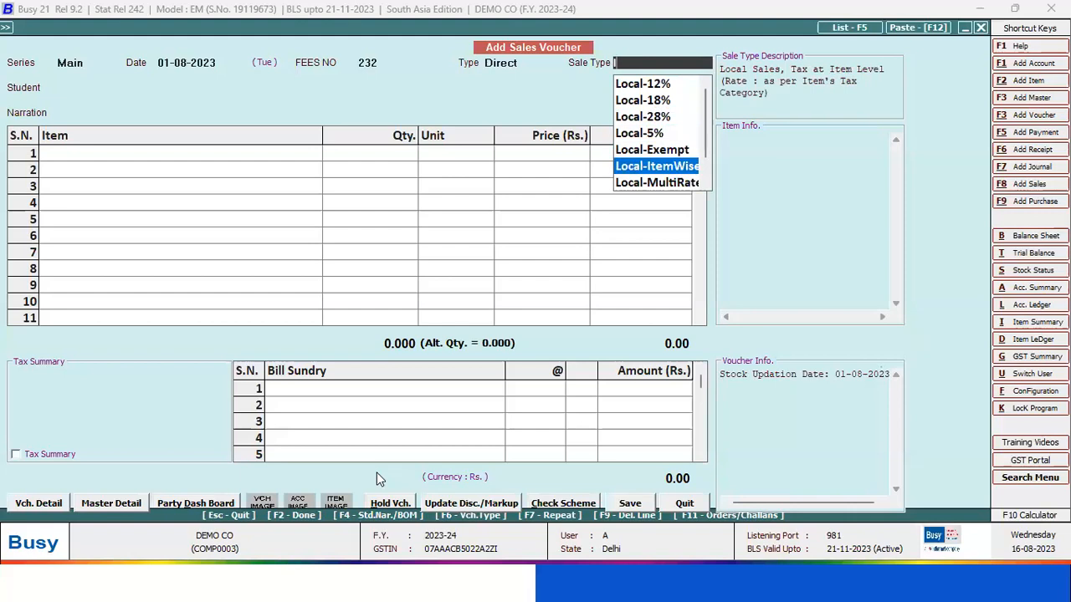
pyautogui.press('Return')
# - Choose Abc Party as the student, accept its billing details and leave the narration blank
pyautogui.press('Down')
pyautogui.press('Down')
pyautogui.press('Down')
pyautogui.press('Down')
pyautogui.press('Return')
pyautogui.press('Return')
pyautogui.press('Return')
pyautogui.press('Return')
pyautogui.press('Return')
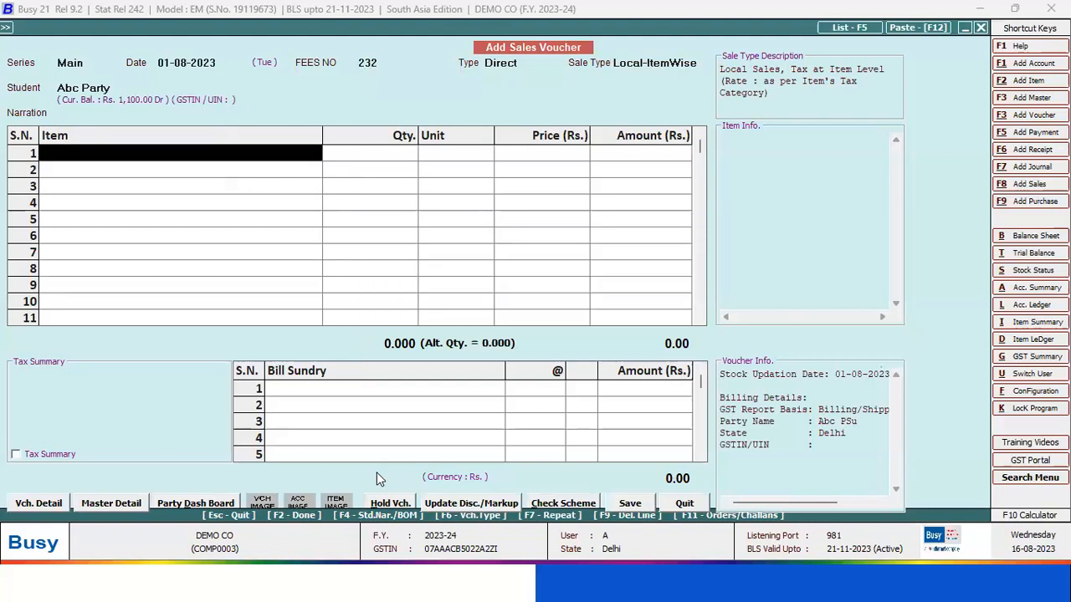
# - Add APPLE 1 as the first voucher item, drawn from the Main Store material centre
pyautogui.press('Down')
pyautogui.press('Down')
pyautogui.press('Down')
pyautogui.press('Return')
pyautogui.press('Down')
pyautogui.press('Down')
pyautogui.press('Down')
pyautogui.press('Down')
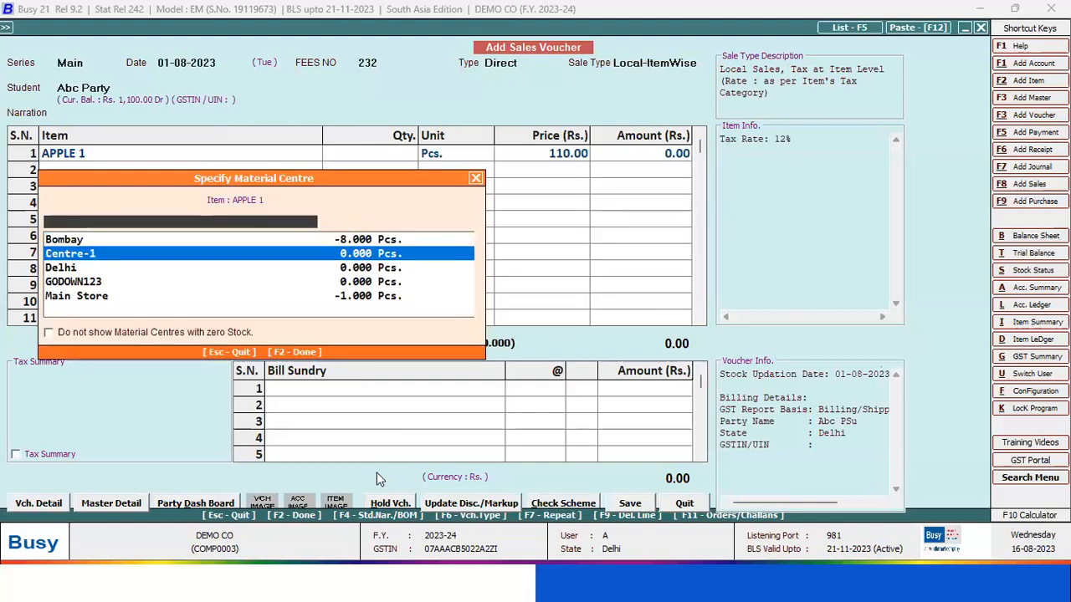
pyautogui.press('Return')
# - Set APPLE 1's quantity to 10 and accept its default price, zero discounts and item-wise GST
pyautogui.write('10')
pyautogui.press('Return')
pyautogui.press('Return')
pyautogui.press('Return')
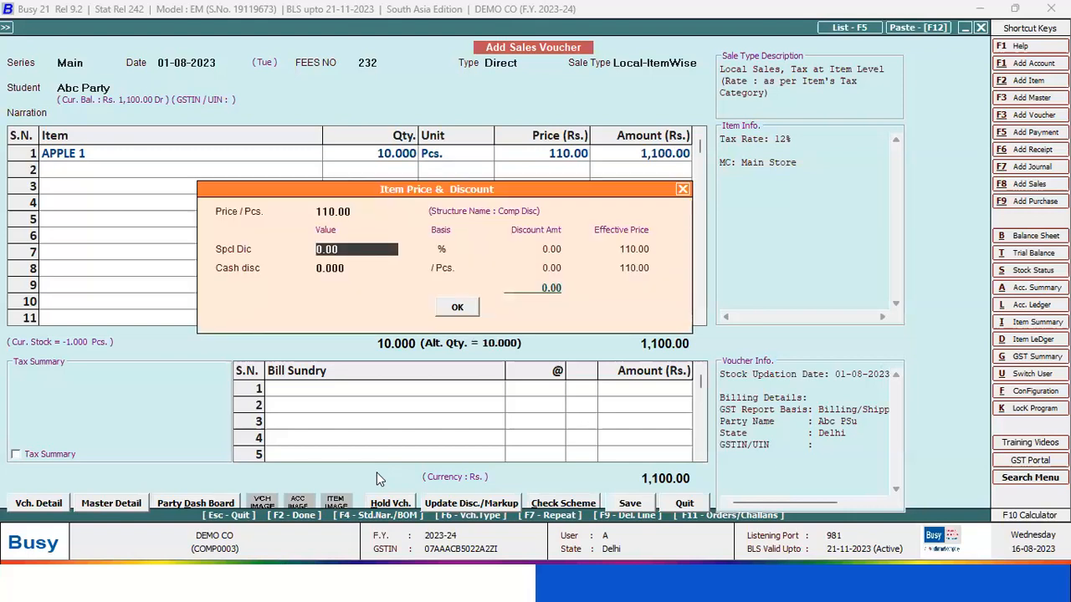
pyautogui.press('Return')
pyautogui.press('Return')
pyautogui.press('Return')
pyautogui.press('Return')
pyautogui.press('Return')
pyautogui.press('Return')
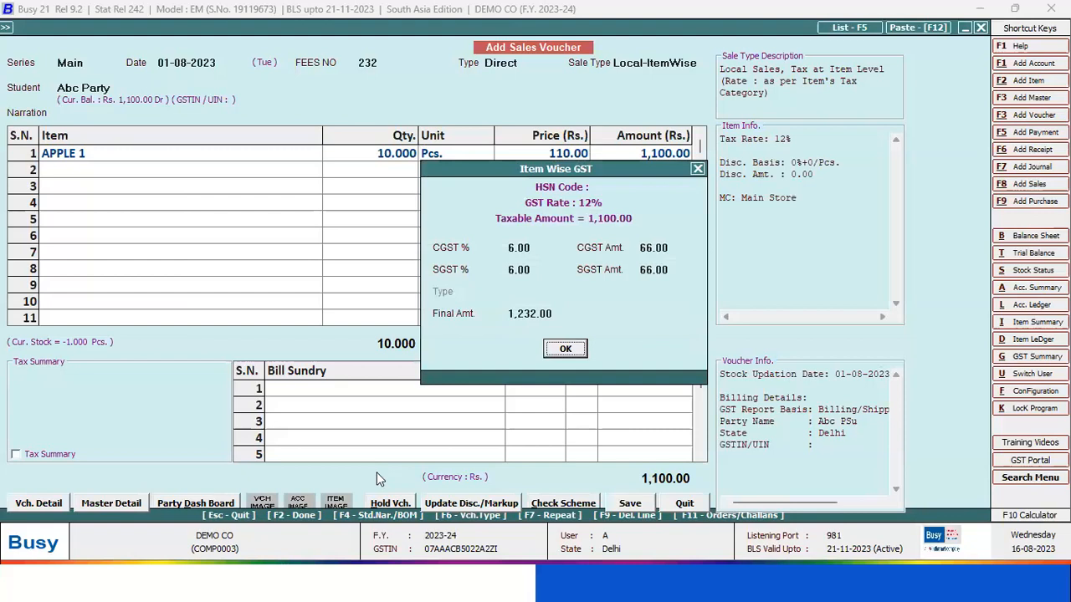
pyautogui.press('Return')
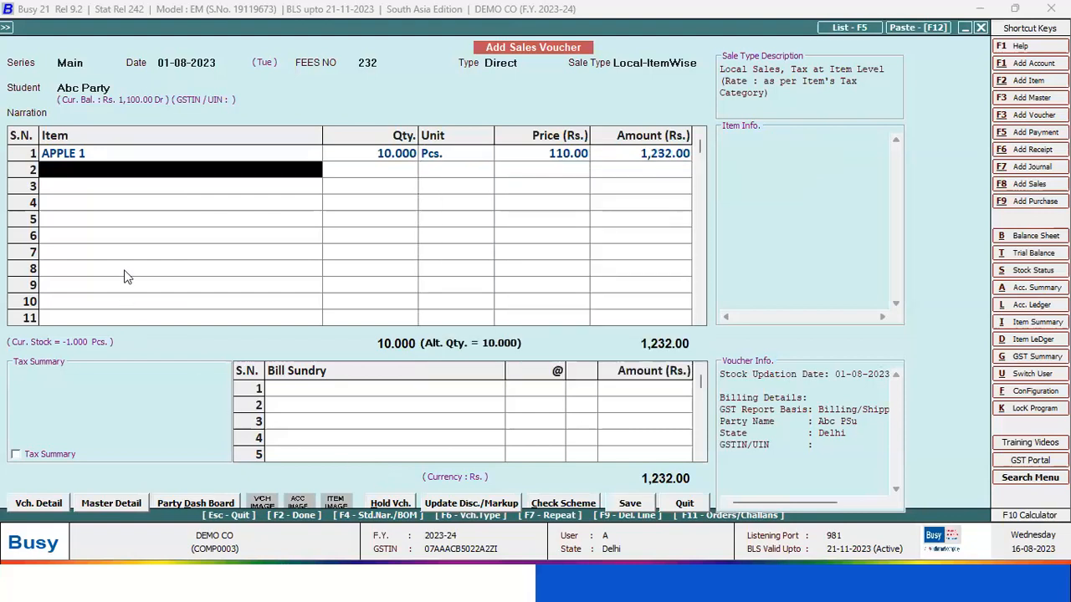
# - Open APPLE 1's item master from the voucher to check its tax category, and return to the voucher
pyautogui.click(171, 160)
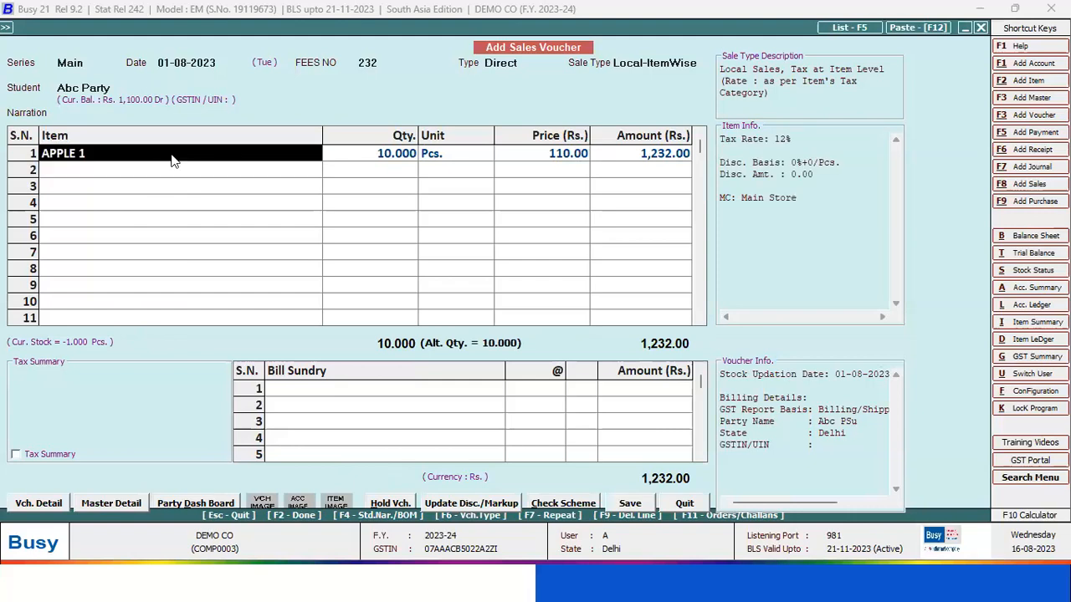
pyautogui.doubleClick(172, 159)
pyautogui.click(171, 210)
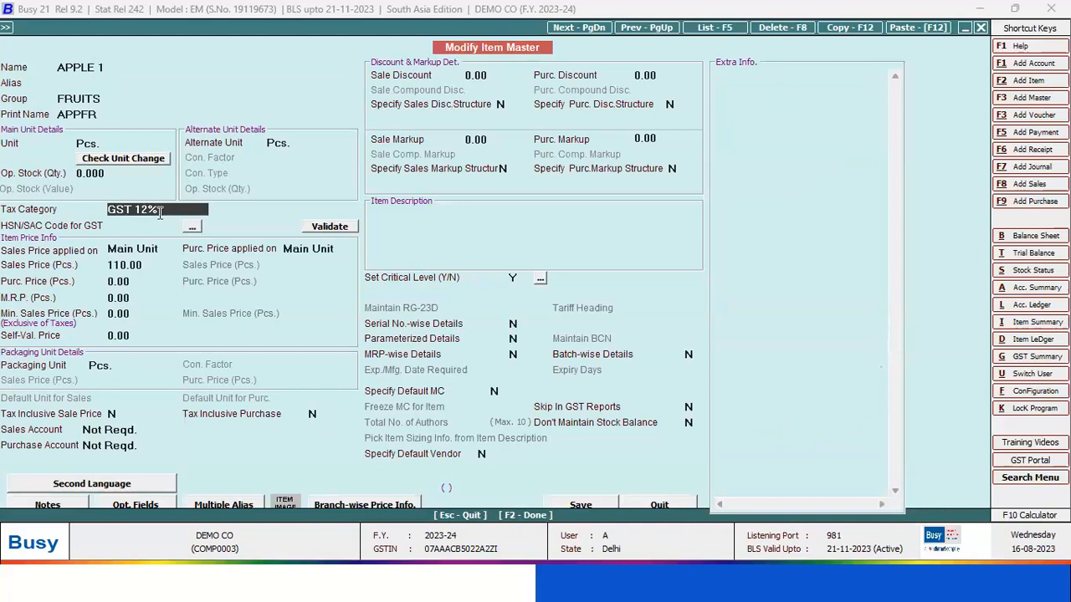
pyautogui.press('F2')
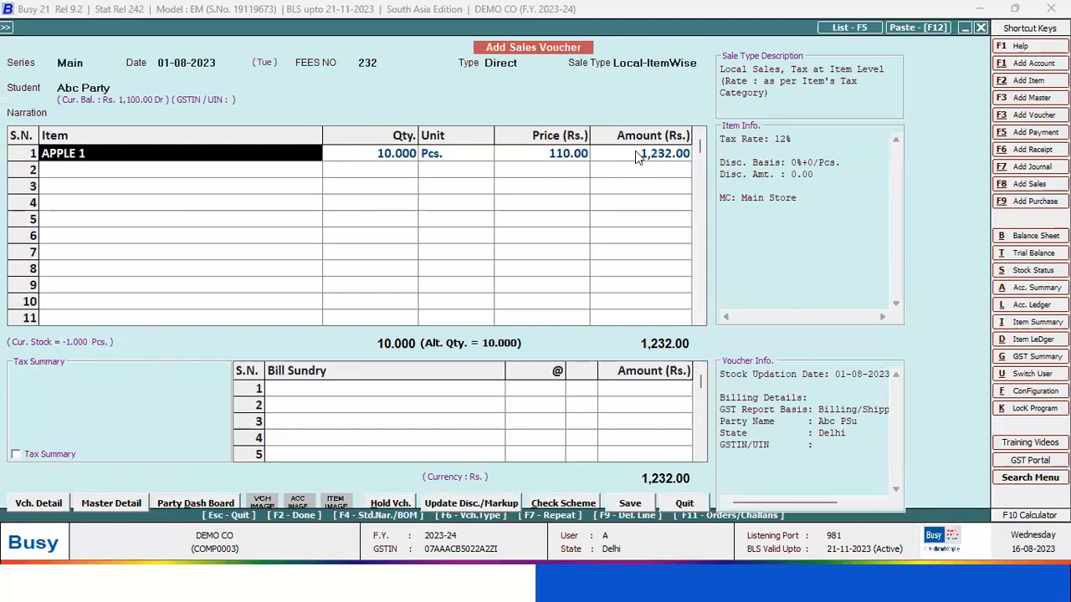
# - Review the item-wise GST details for APPLE 1's amount
pyautogui.click(638, 156)
pyautogui.press('Return')
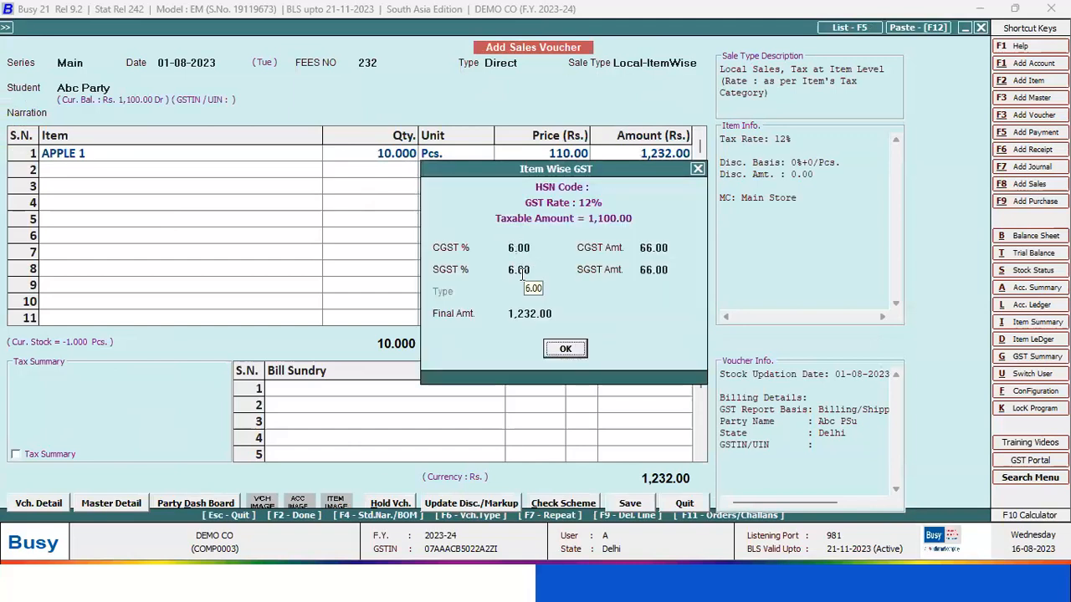
pyautogui.press('Return')
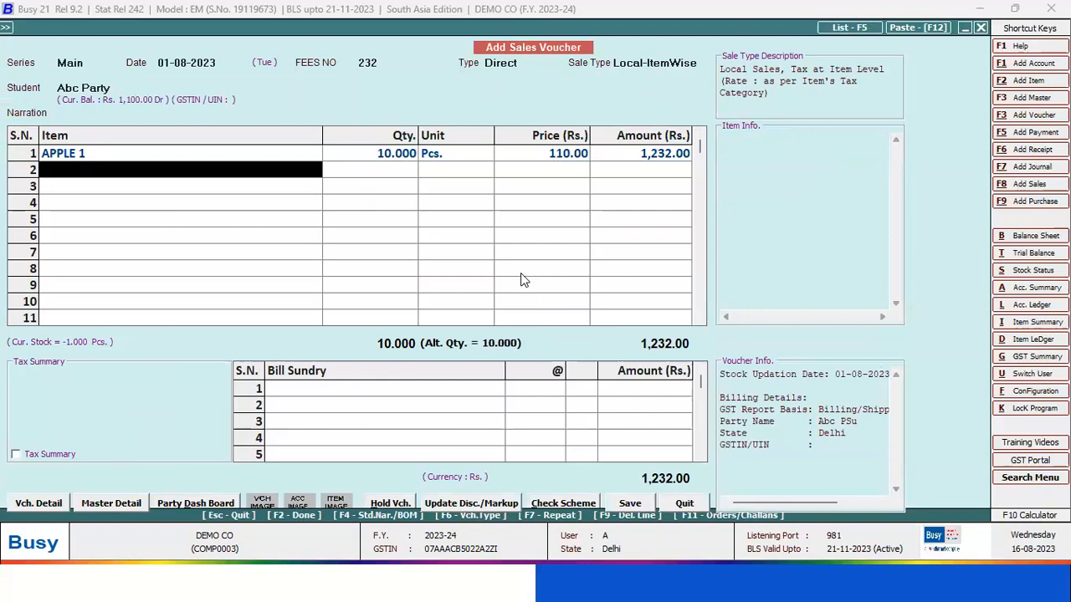
# - Change the voucher's sale type to Local-MultiRate
pyautogui.click(700, 63)
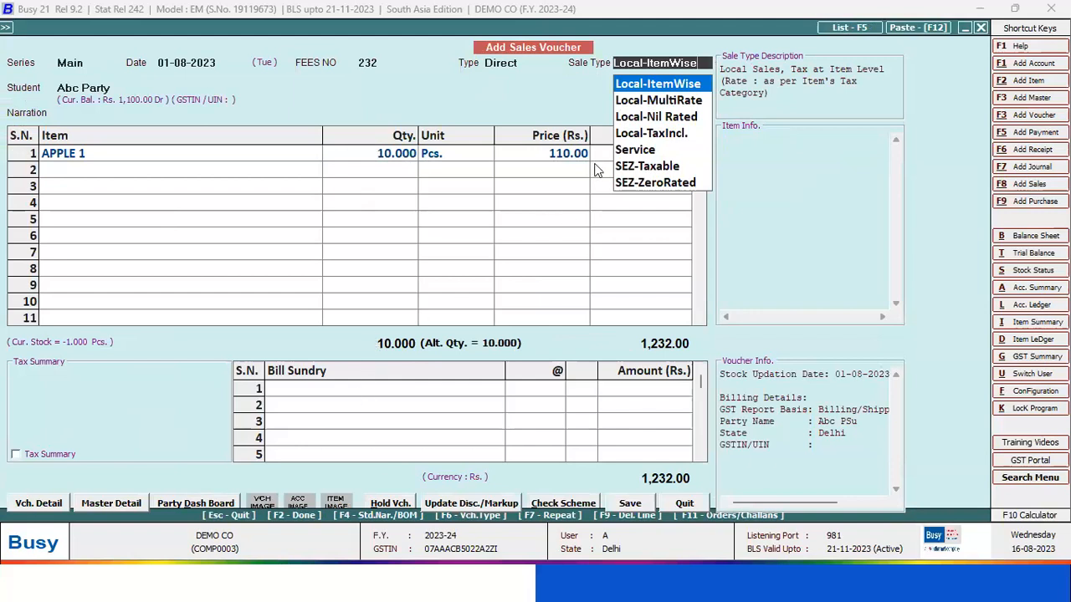
pyautogui.press('Up')
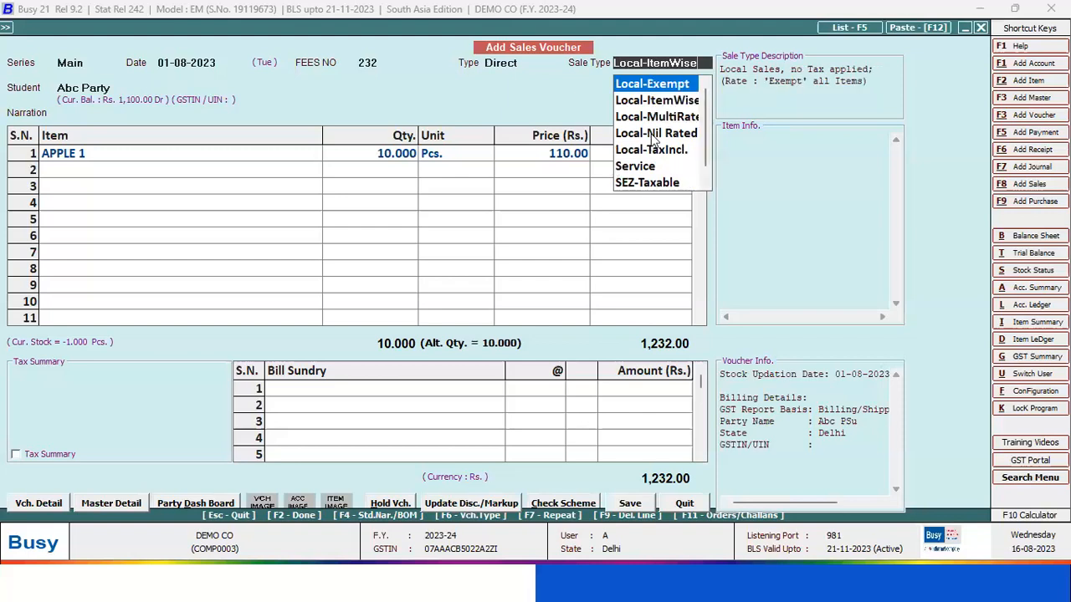
pyautogui.press('Down')
pyautogui.press('Down')
pyautogui.press('Return')
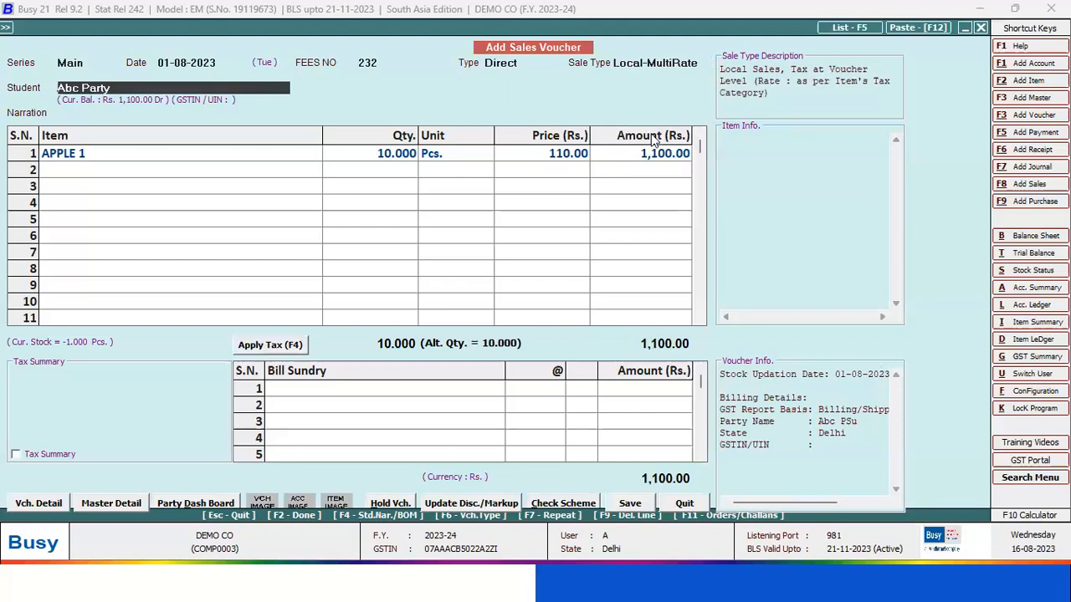
# - Accept the party's billing and shipping details and apply the tax to the voucher
pyautogui.press('Return')
pyautogui.click(283, 346)
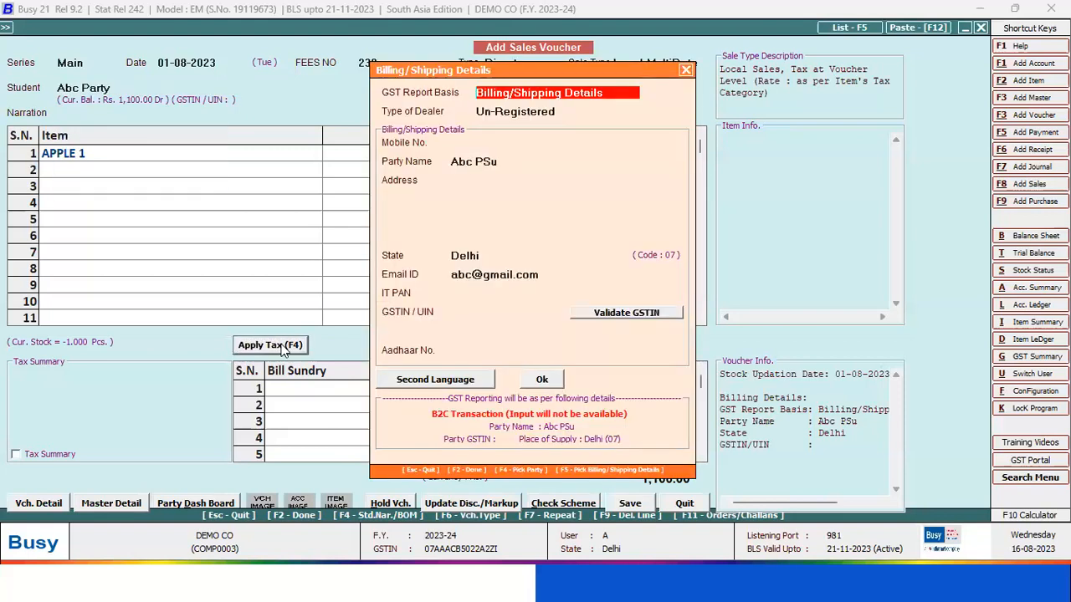
pyautogui.press('F2')
pyautogui.click(283, 346)
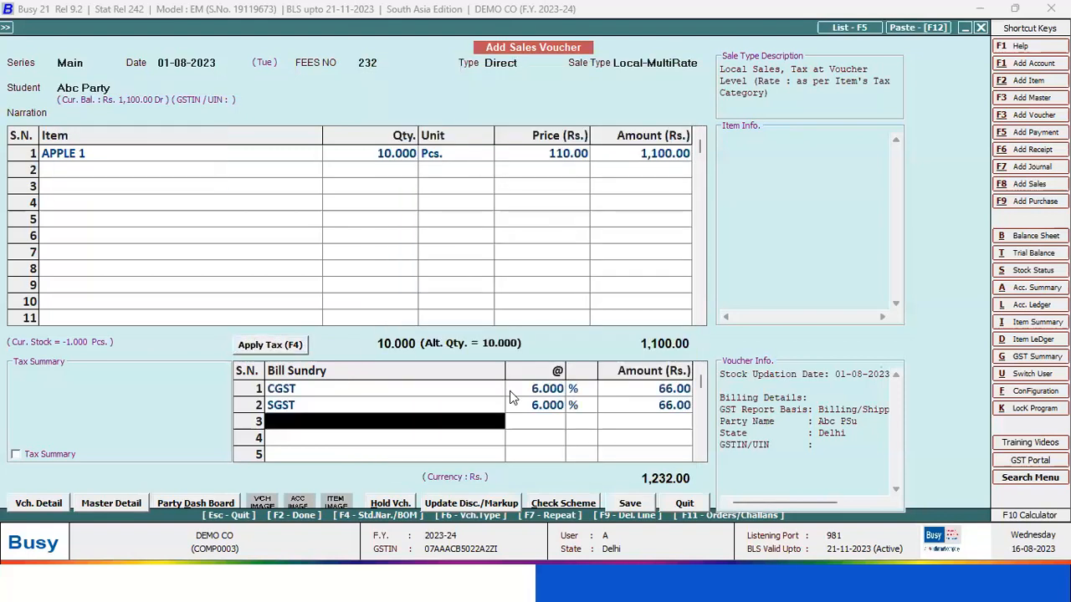
# - Add ITEM-A as the second voucher item, drawn from the Main Store material centre
pyautogui.click(148, 170)
pyautogui.press('Down')
pyautogui.press('Down')
pyautogui.press('Down')
pyautogui.press('Down')
pyautogui.press('Down')
pyautogui.press('Return')
pyautogui.press('Down')
pyautogui.press('Down')
pyautogui.press('Down')
pyautogui.press('Down')
pyautogui.press('Return')
# - Set ITEM-A's quantity to 3, accepting its default price and no discount, and check the CGST line
pyautogui.write('3')
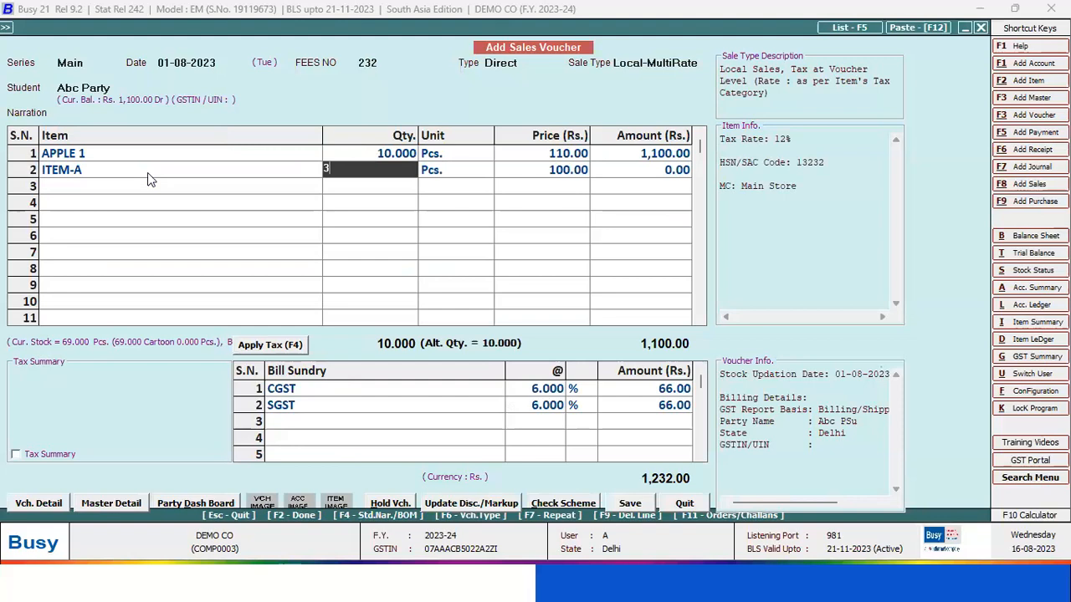
pyautogui.press('Return')
pyautogui.press('Return')
pyautogui.press('Return')
pyautogui.press('Return')
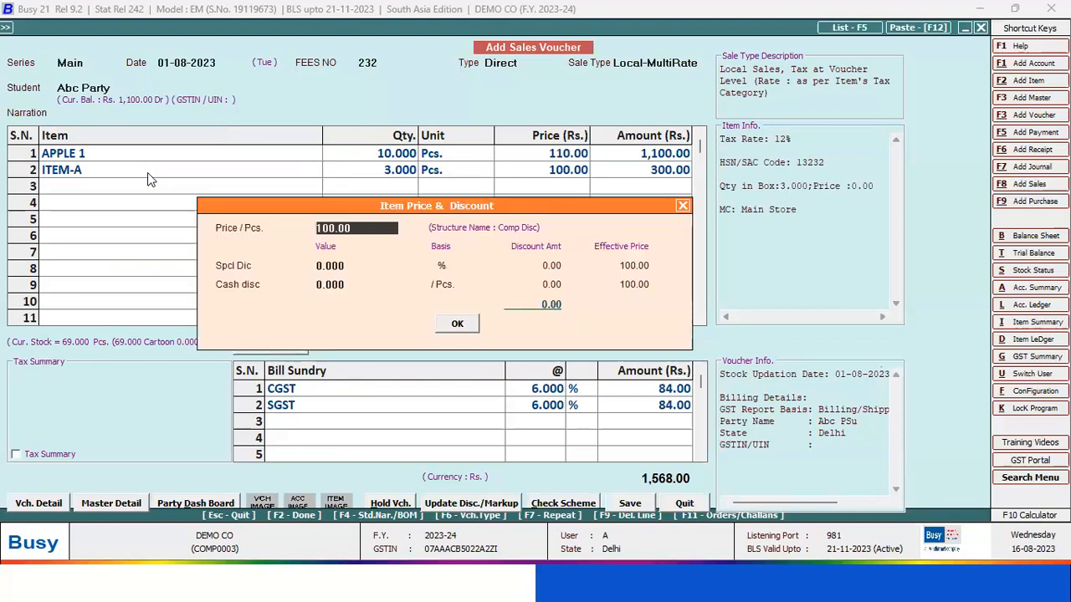
pyautogui.press('Return')
pyautogui.press('Return')
pyautogui.click(298, 393)
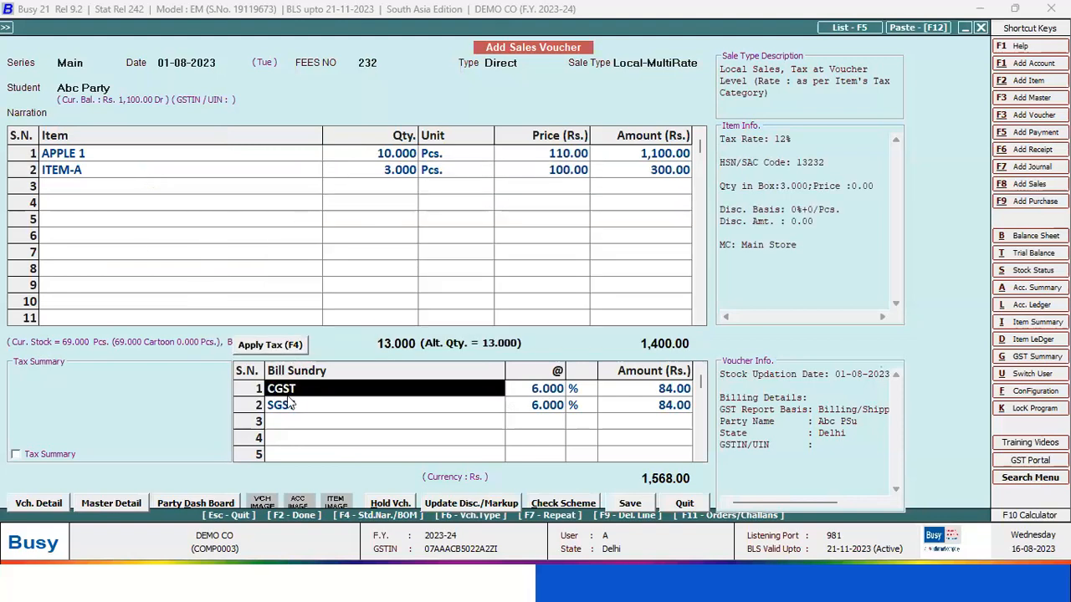
# - Open ITEM-A's item master from the voucher, change its tax category to GST 18% and save it
pyautogui.click(145, 176)
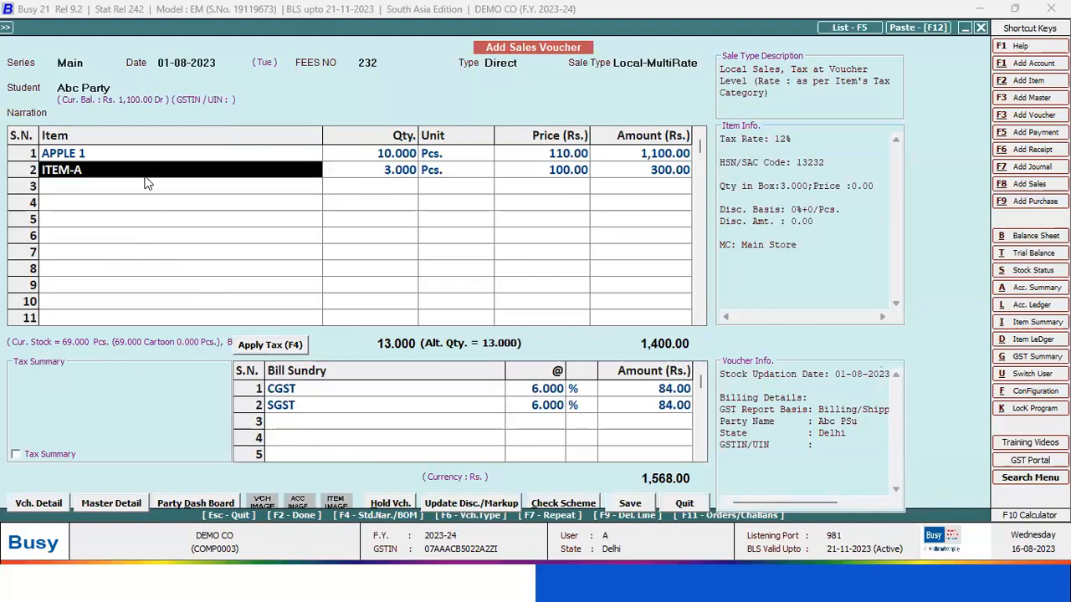
pyautogui.hotkey('alt', 'm')
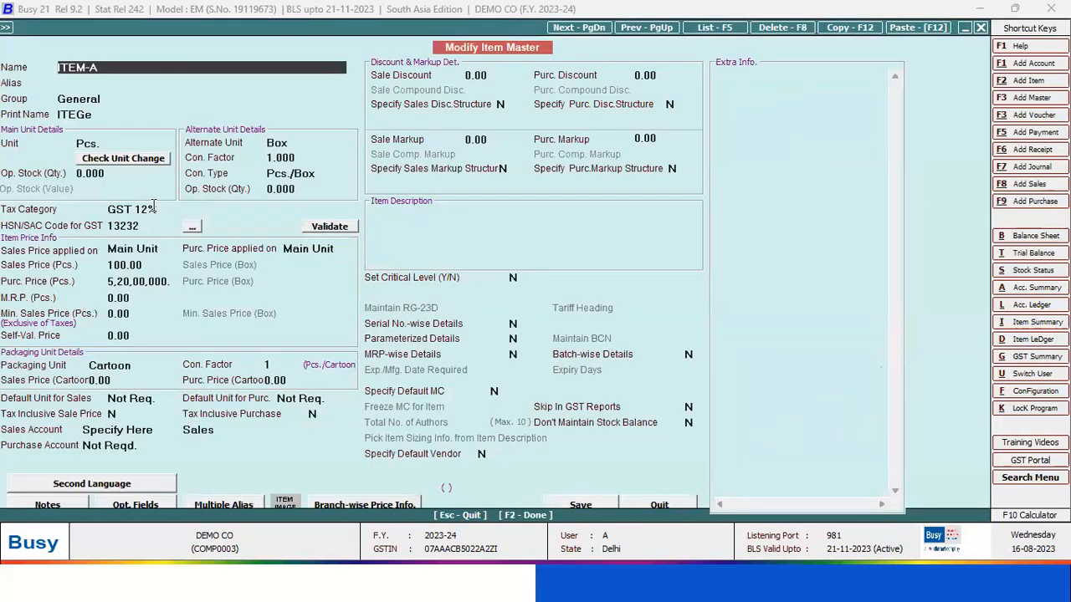
pyautogui.click(153, 208)
pyautogui.click(153, 207)
pyautogui.press('Down')
pyautogui.press('Return')
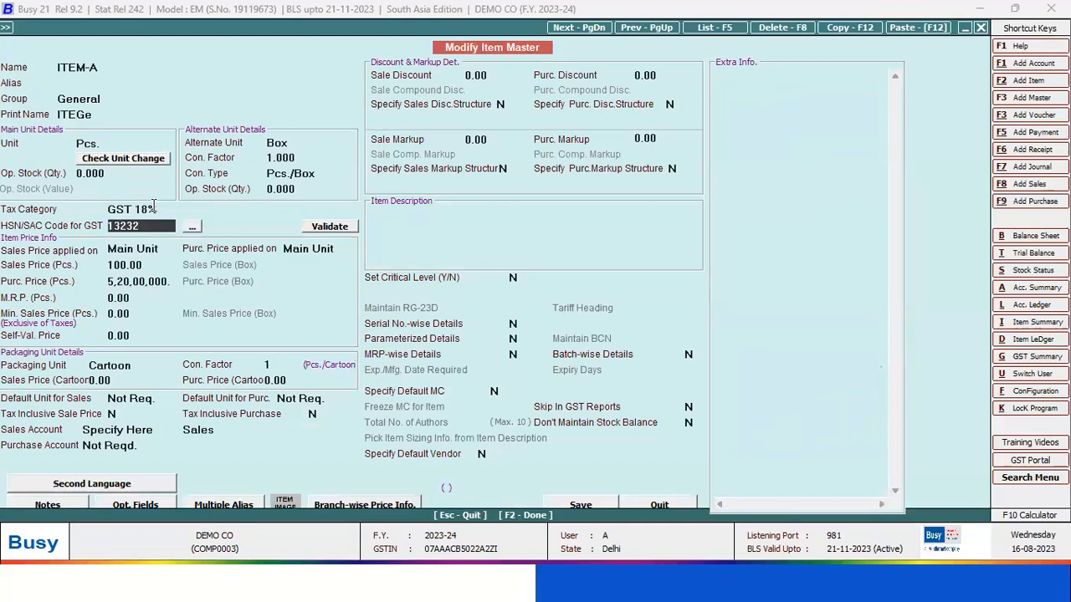
pyautogui.click(583, 502)
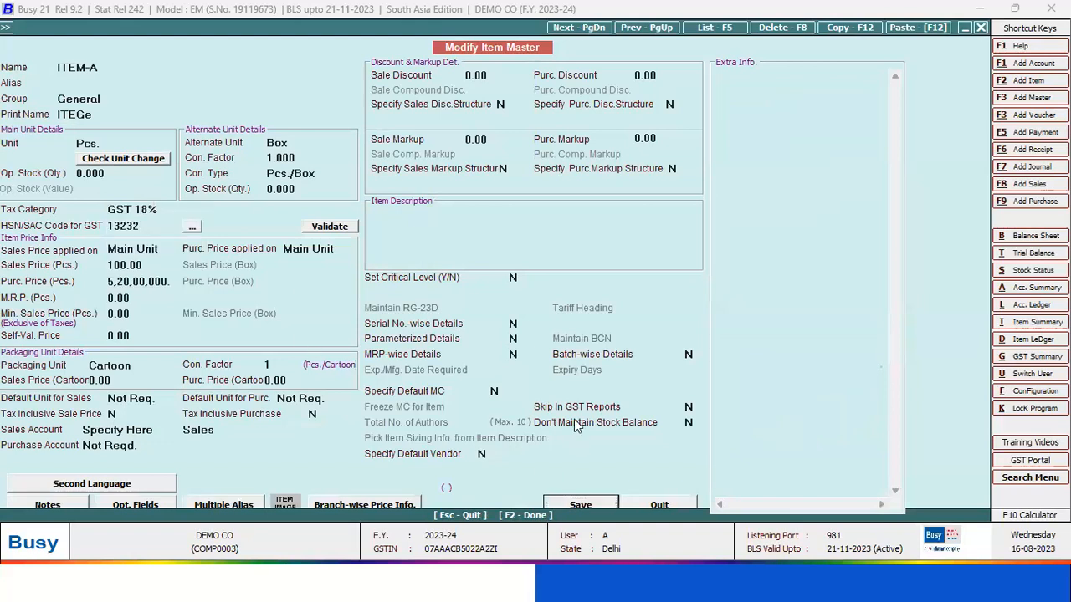
pyautogui.click(359, 498)
pyautogui.click(468, 374)
pyautogui.click(468, 344)
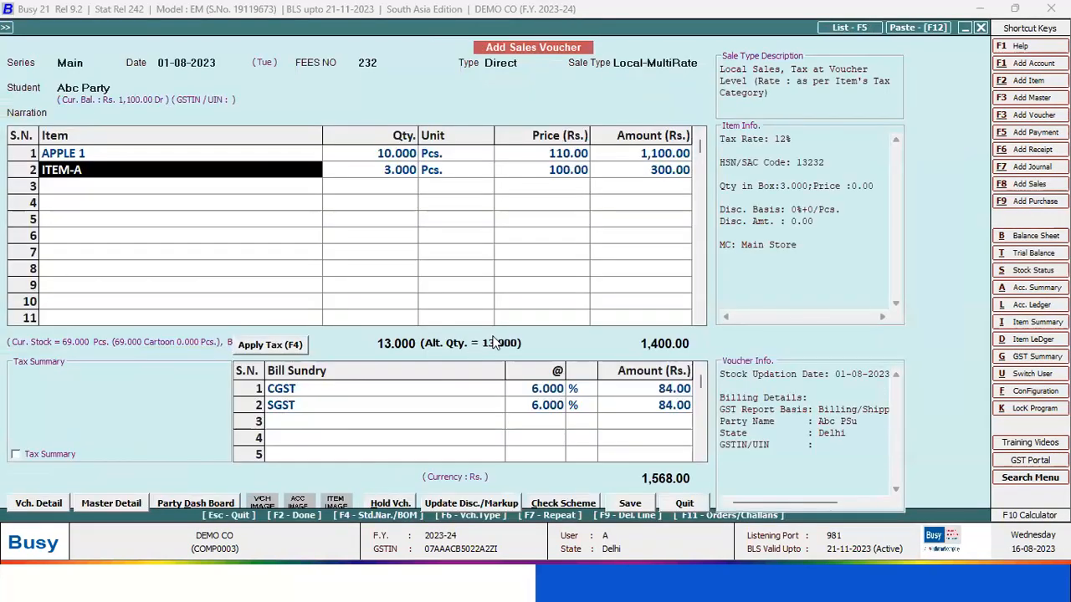
# - Clear the second item row and pick ITEM-A again from the Main Store material centre
pyautogui.press('BackSpace')
pyautogui.write('item')
pyautogui.press('Down')
pyautogui.press('Up')
pyautogui.press('Return')
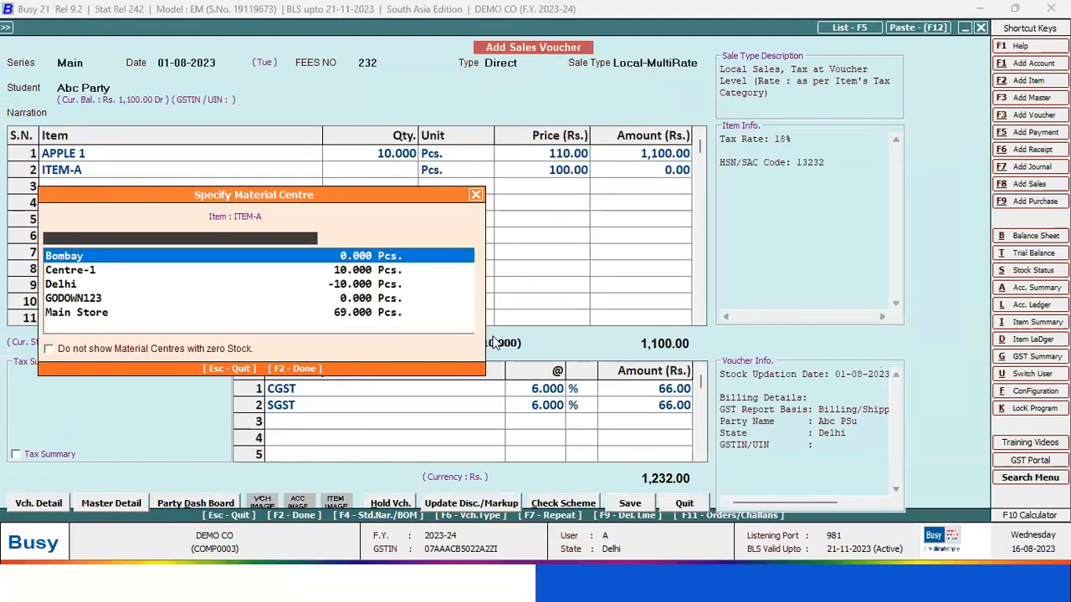
pyautogui.press('Down')
pyautogui.press('Down')
pyautogui.press('Down')
pyautogui.press('Down')
pyautogui.press('Return')
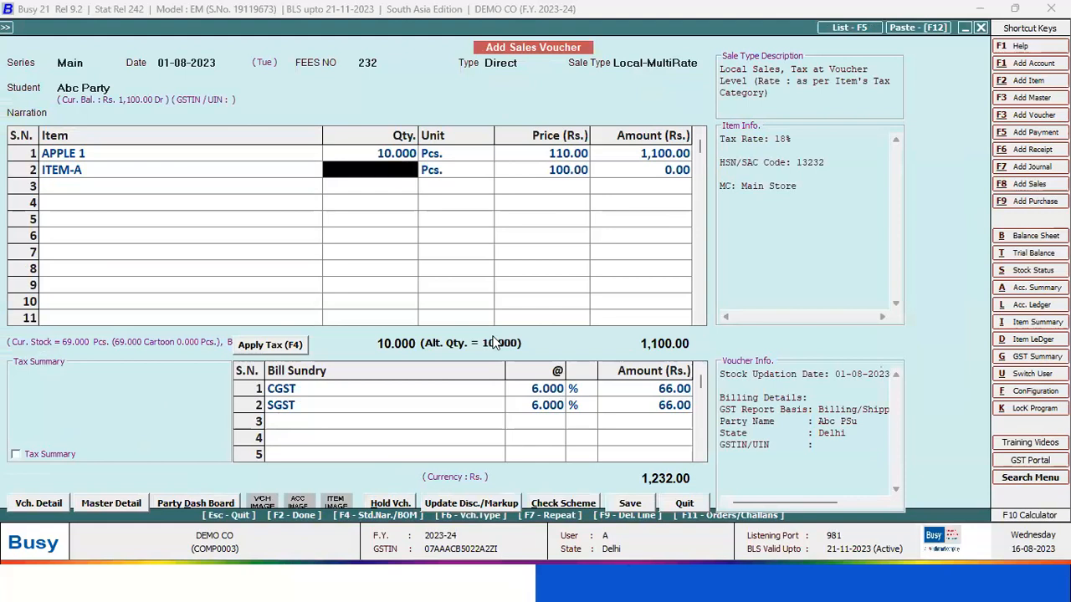
# - Enter quantity 3 for the re-picked ITEM-A, keep its default price without discount, and reapply the tax
pyautogui.write('3')
pyautogui.press('Return')
pyautogui.press('Return')
pyautogui.press('Return')
pyautogui.press('Return')
pyautogui.press('Return')
pyautogui.press('Return')
pyautogui.press('Return')
pyautogui.press('Return')
pyautogui.press('Return')
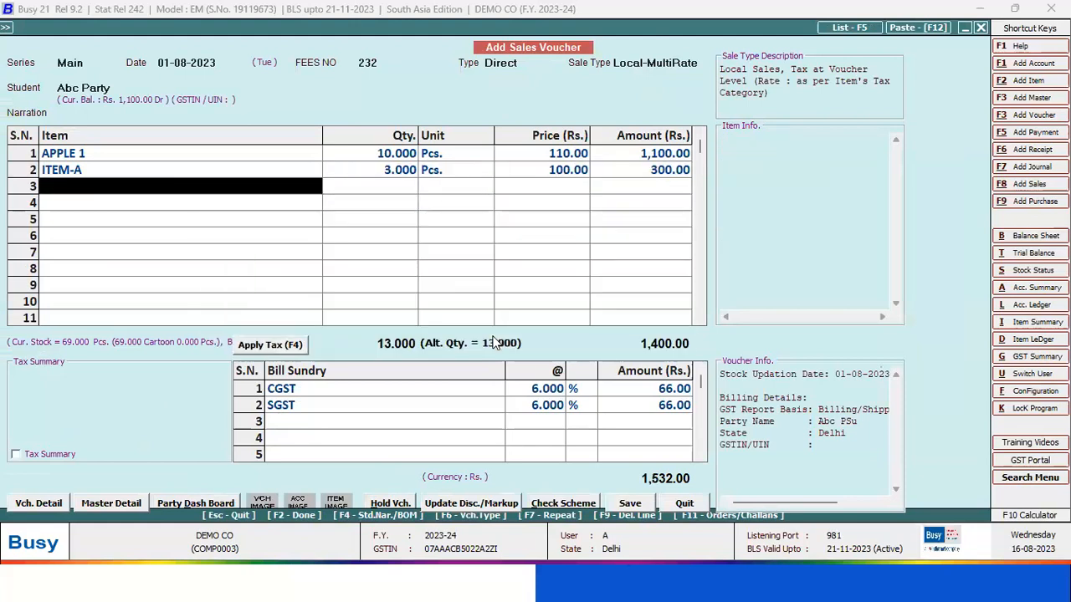
pyautogui.click(284, 347)
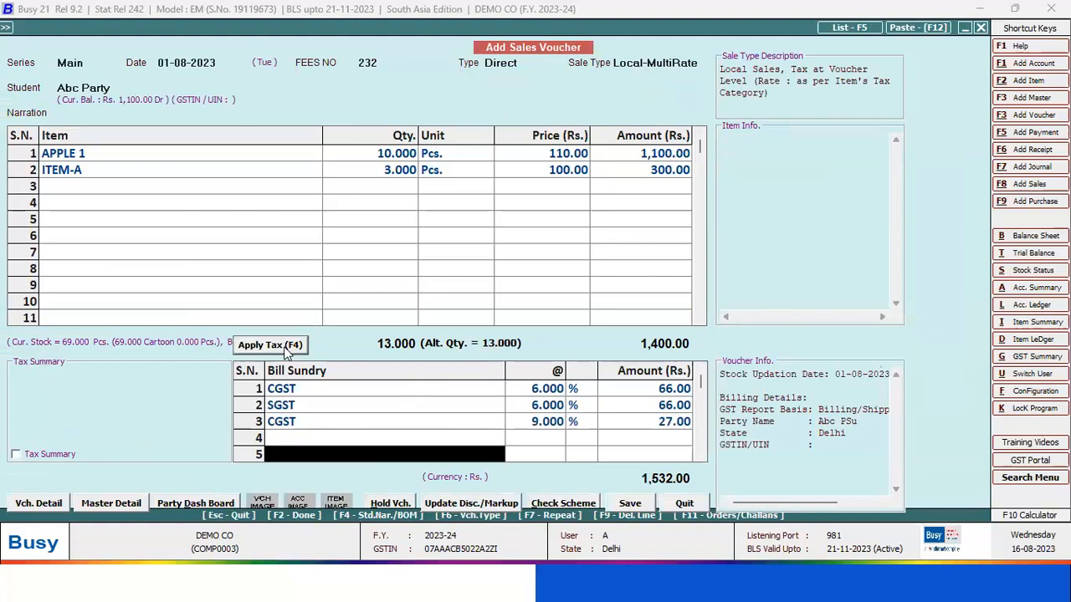
# - Examine the CGST and SGST rates and amounts listed in the bill sundry rows for both items
pyautogui.click(335, 388)
pyautogui.press('Up')
pyautogui.press('Up')
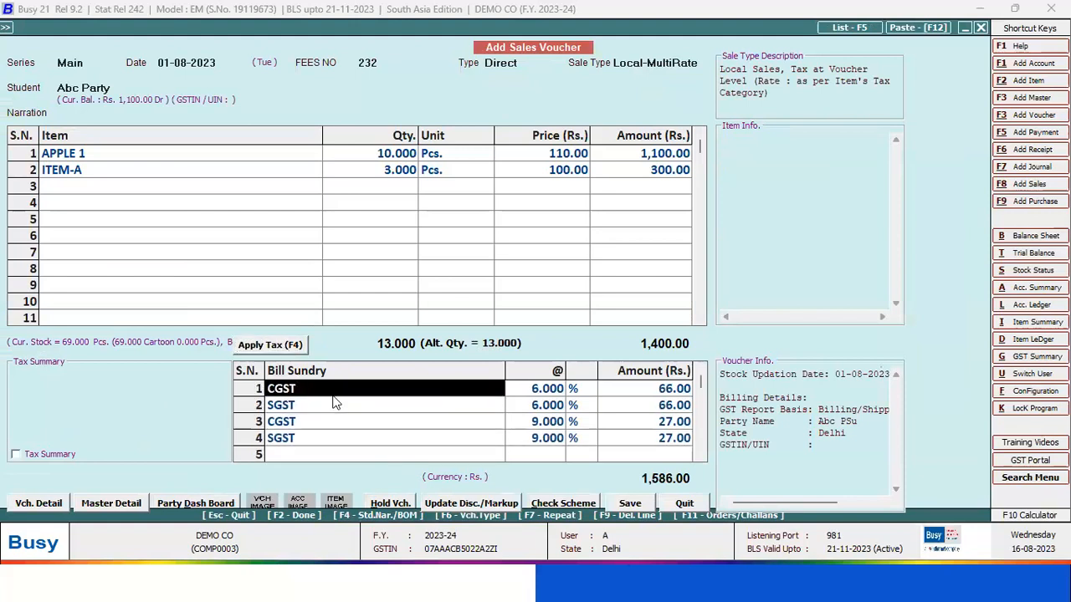
pyautogui.press('Down')
pyautogui.press('Down')
pyautogui.press('Up')
pyautogui.press('Up')
pyautogui.press('Down')
pyautogui.press('Down')
pyautogui.press('Down')
pyautogui.press('Down')
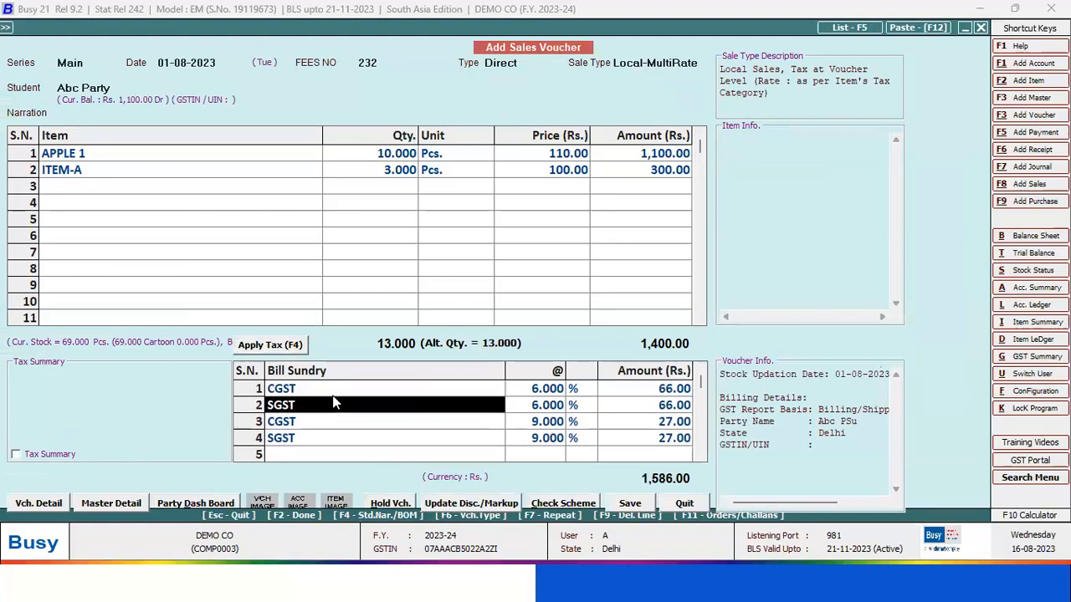
pyautogui.press('Up')
pyautogui.press('Up')
pyautogui.press('Up')
pyautogui.press('Up')
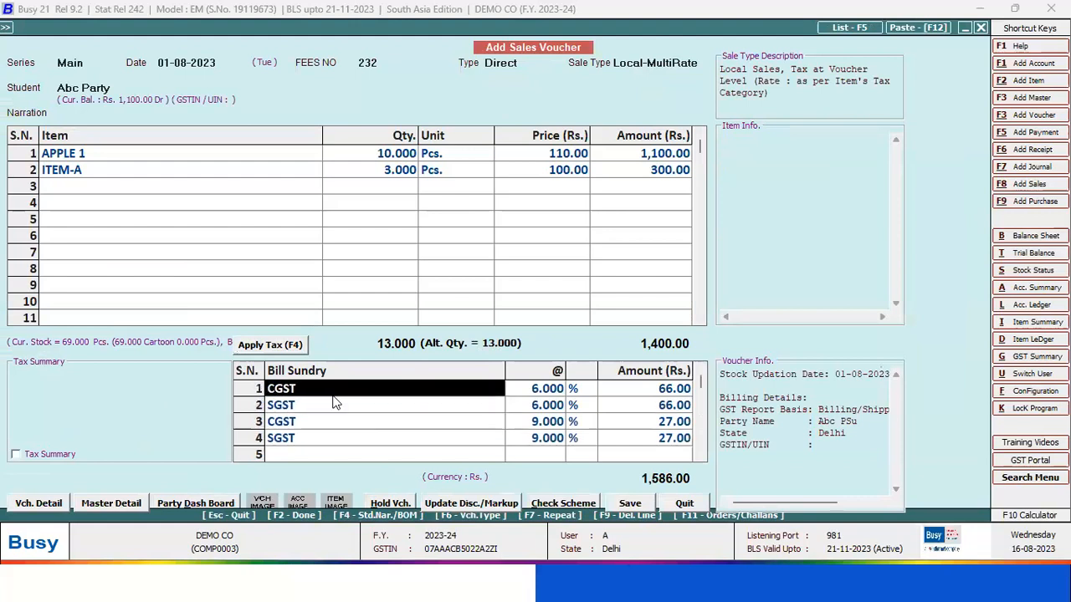
pyautogui.press('Right')
pyautogui.press('Down')
pyautogui.press('Left')
pyautogui.press('Down')
pyautogui.press('Down')
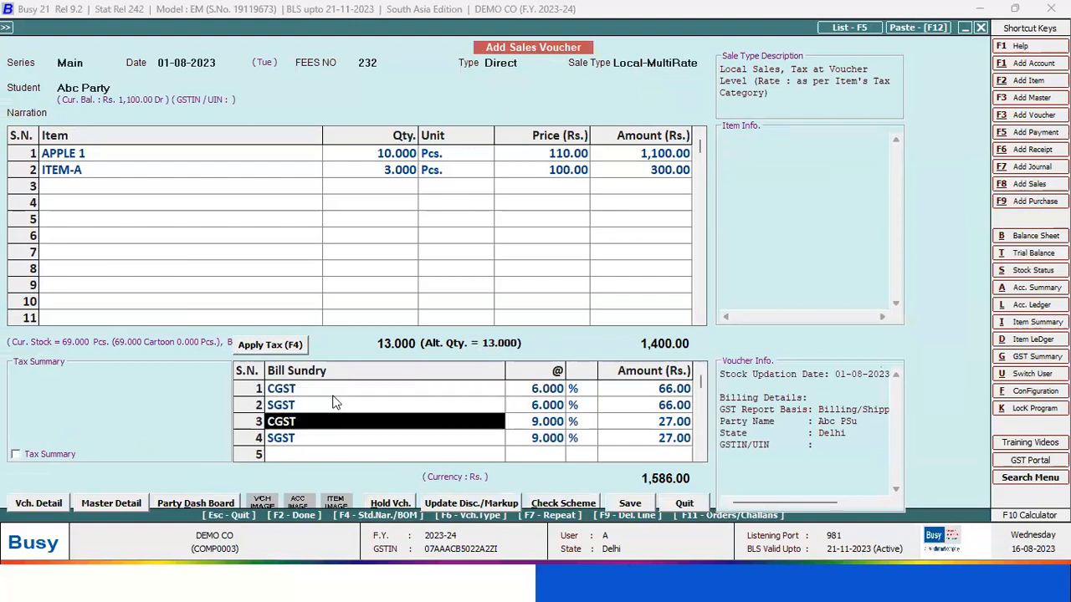
# - Finish the sales voucher with its CGST and SGST bill sundries and save it
pyautogui.press('Up')
pyautogui.press('Down')
pyautogui.press('Right')
pyautogui.press('Up')
pyautogui.press('Right')
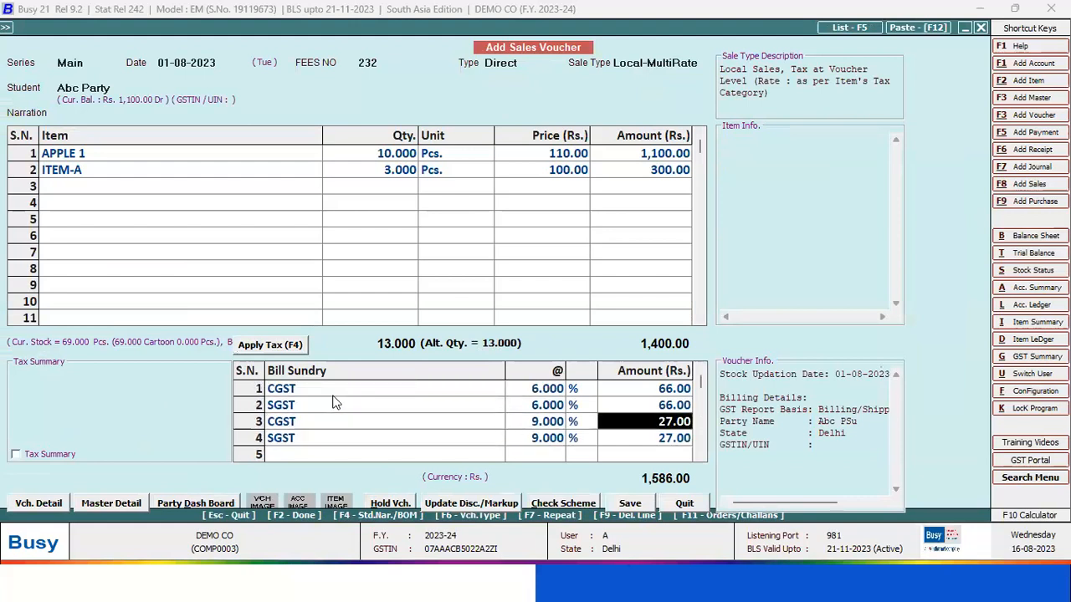
pyautogui.press('Left')
pyautogui.press('F2')
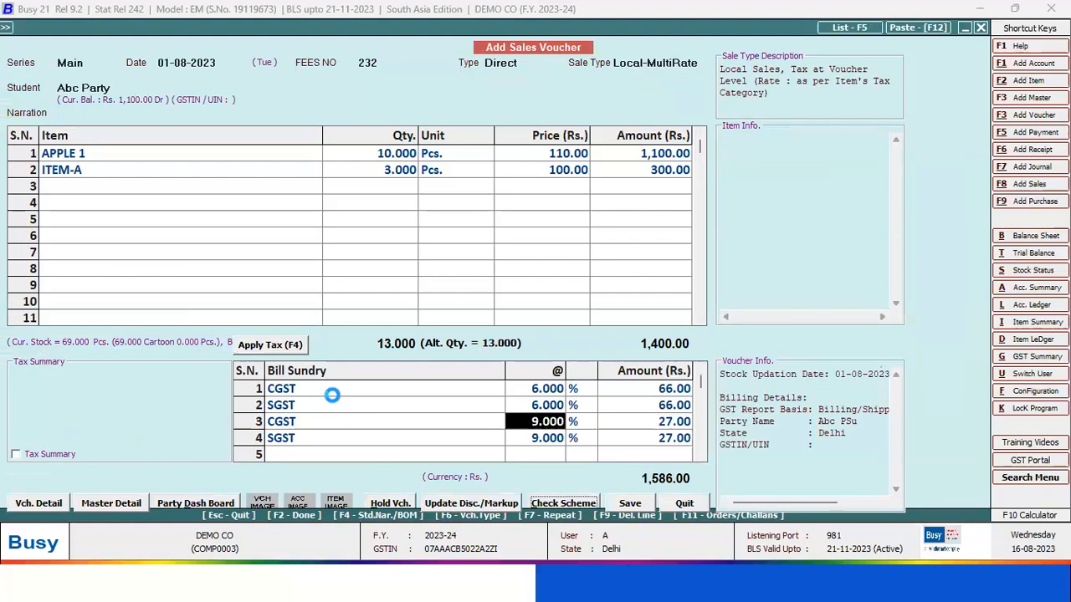
pyautogui.press('F2')
pyautogui.press('F2')
pyautogui.press('F2')
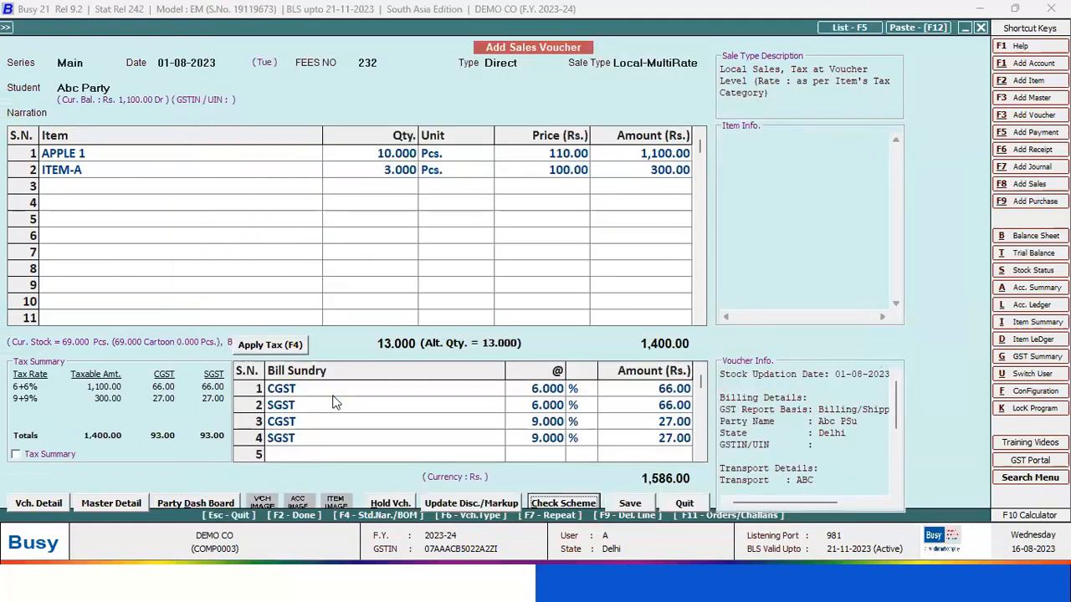
pyautogui.press('Right')
pyautogui.press('Return')
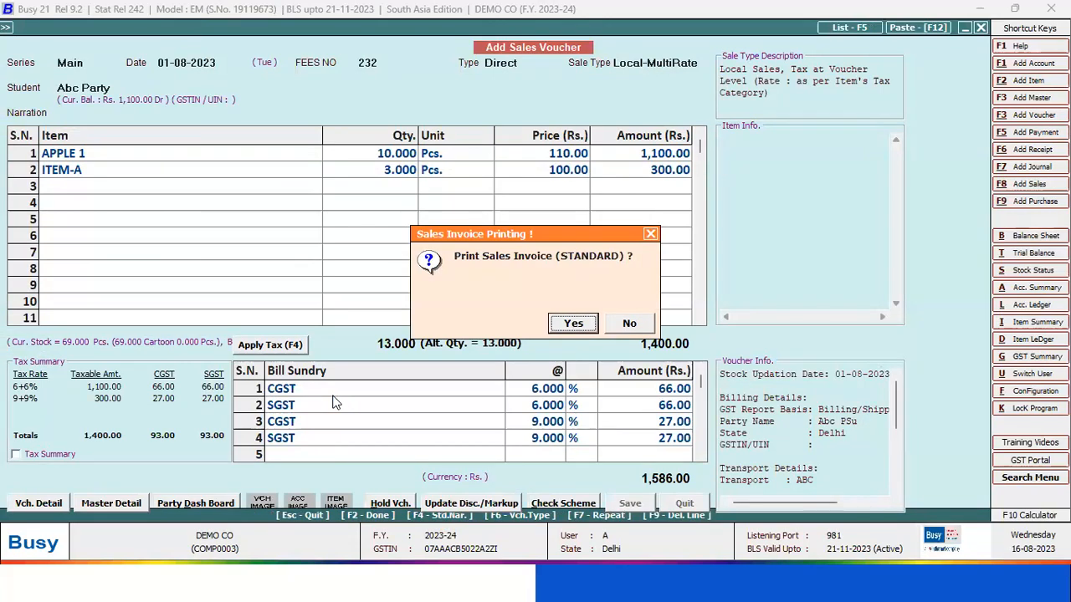
# - Preview the standard sales invoice on screen, check its item tax rates and tax totals, and close the preview and voucher entry
pyautogui.press('Return')
pyautogui.press('Return')
pyautogui.press('Return')
pyautogui.press('Right')
pyautogui.press('Return')
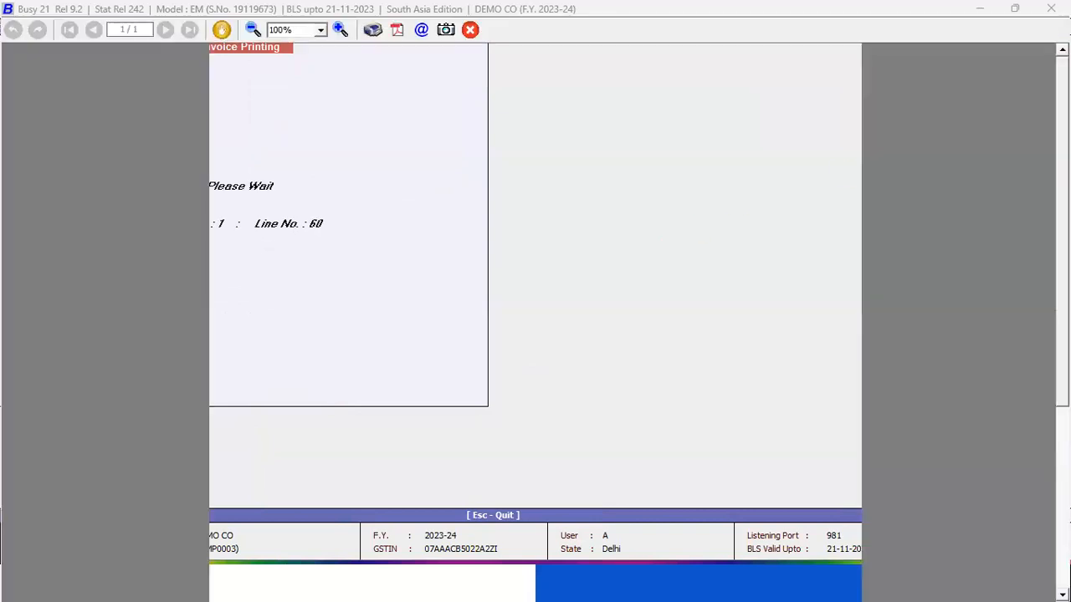
pyautogui.scroll(-5, 535, 334)
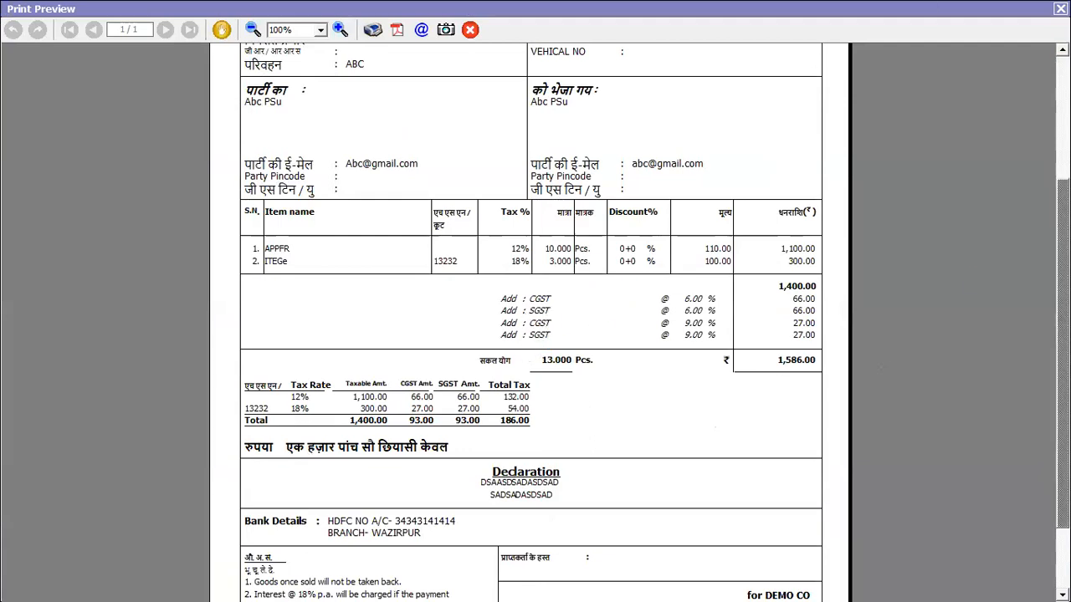
pyautogui.press('Escape')
pyautogui.press('Escape')
pyautogui.press('Escape')
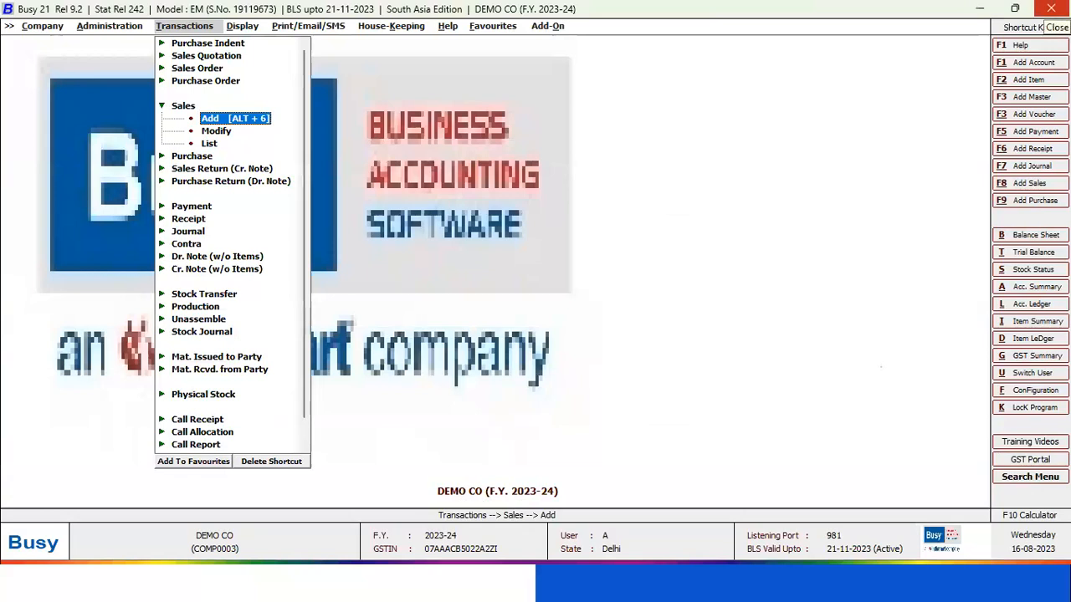
# - Start a Sales Return (Cr. Note) voucher in series Main dated 10-09-2023 with the default type and sale type Local-ItemWise
pyautogui.press('Down')
pyautogui.press('Down')
pyautogui.press('Down')
pyautogui.press('Down')
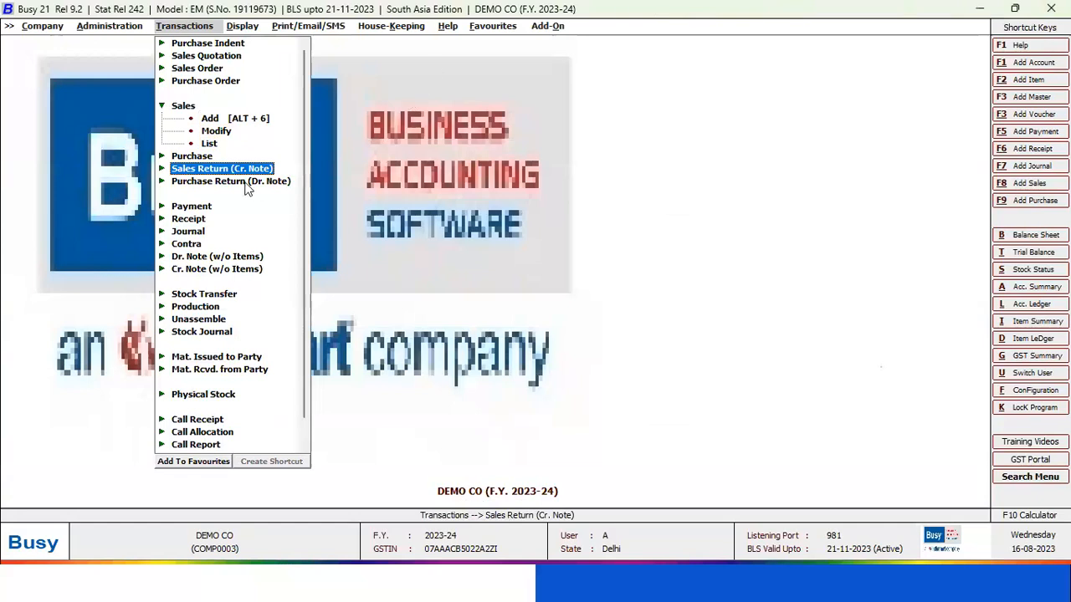
pyautogui.press('Return')
pyautogui.press('Return')
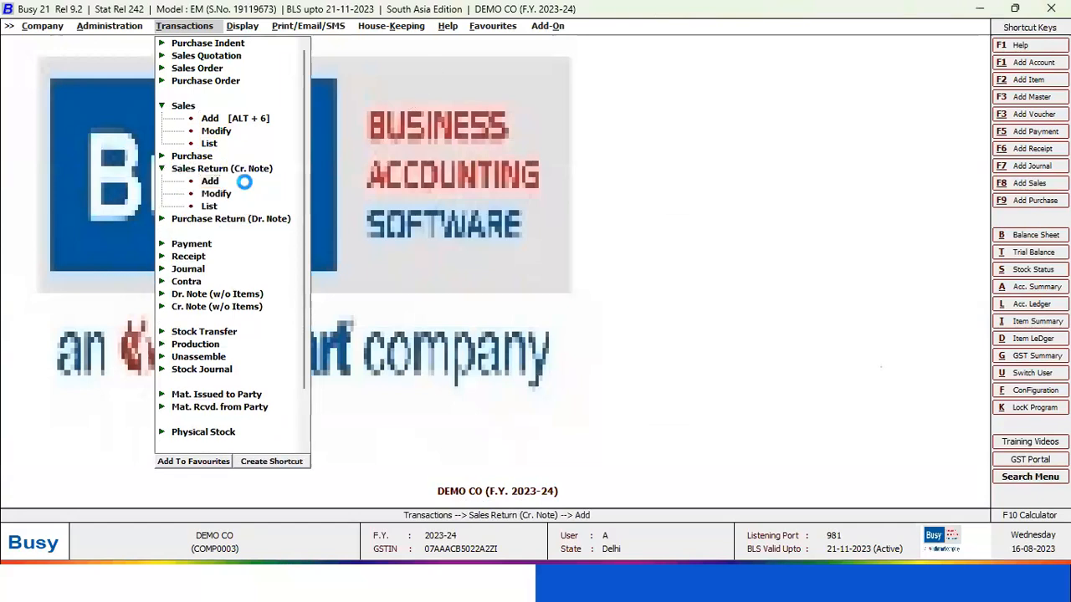
pyautogui.press('Return')
pyautogui.press('Return')
pyautogui.press('Return')
pyautogui.press('Return')
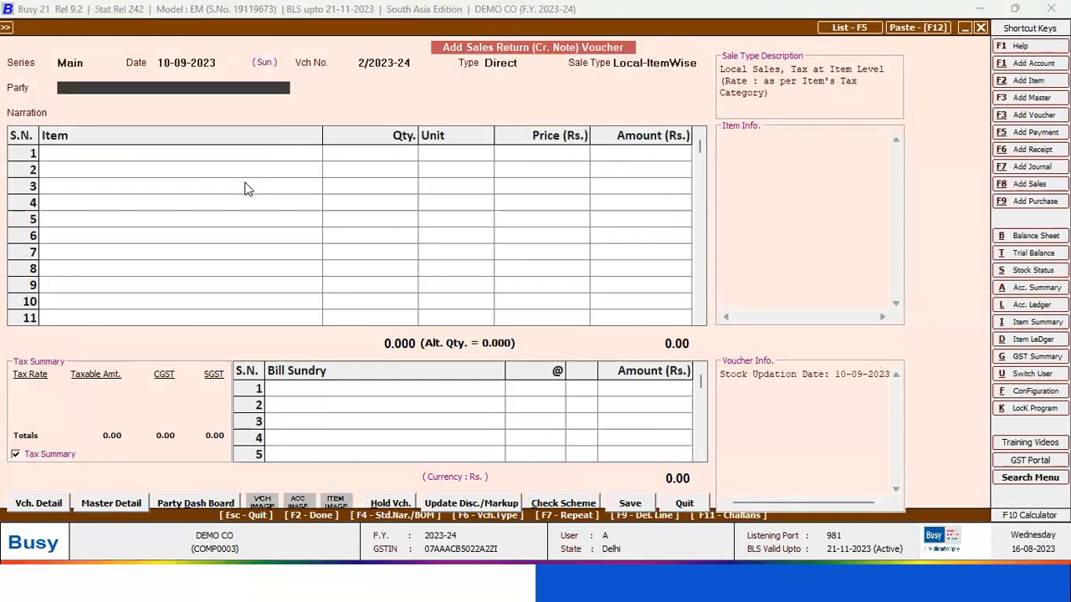
# - Select ABC CUSTOMER as the return's party, leave the original sale details blank and continue despite its incomplete GSTIN
pyautogui.press('Down')
pyautogui.press('Down')
pyautogui.press('Down')
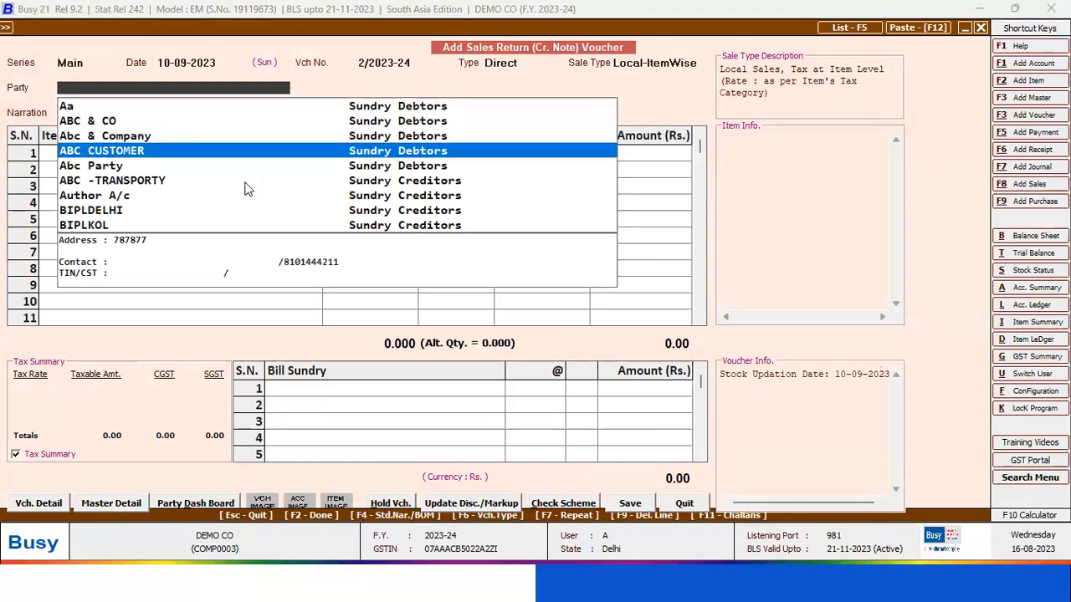
pyautogui.press('Return')
pyautogui.press('Return')
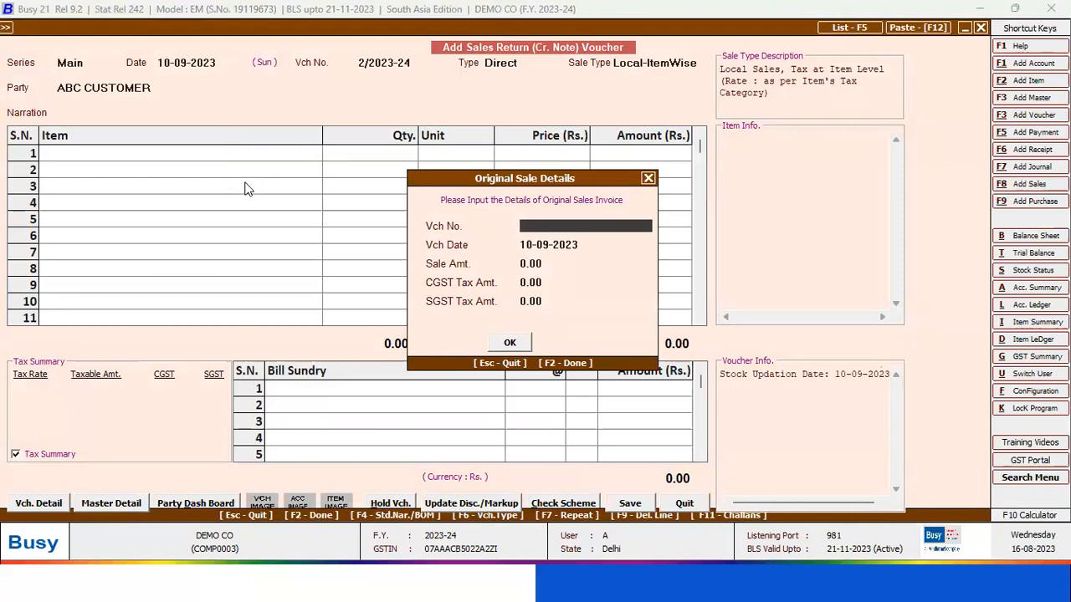
pyautogui.press('F2')
pyautogui.press('Left')
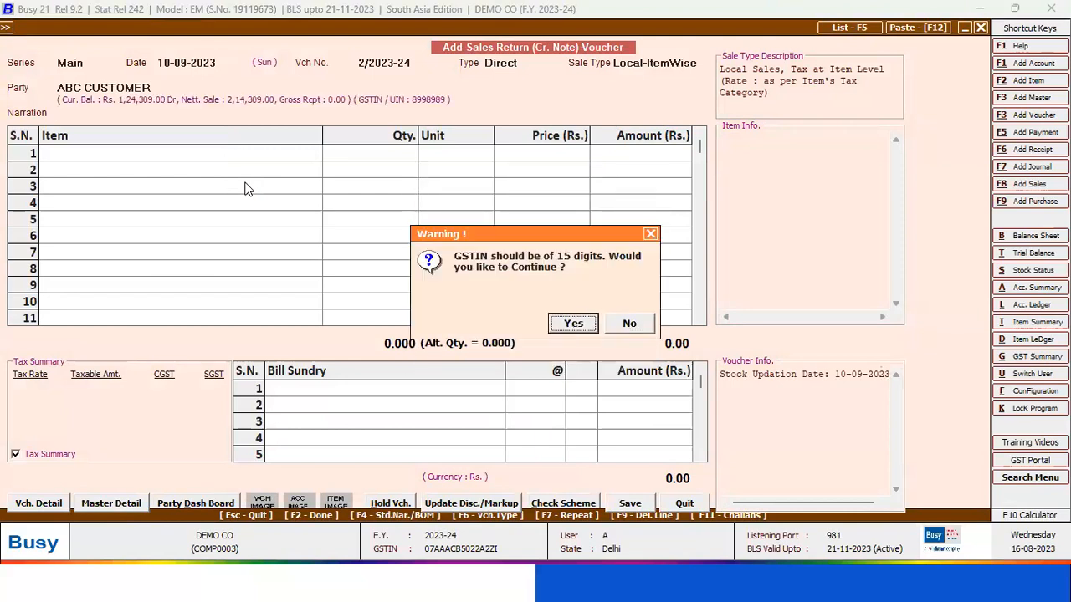
pyautogui.press('Return')
# - Pick APPLE 1 from the Main Store material centre in the return's first item row
pyautogui.press('Down')
pyautogui.press('Down')
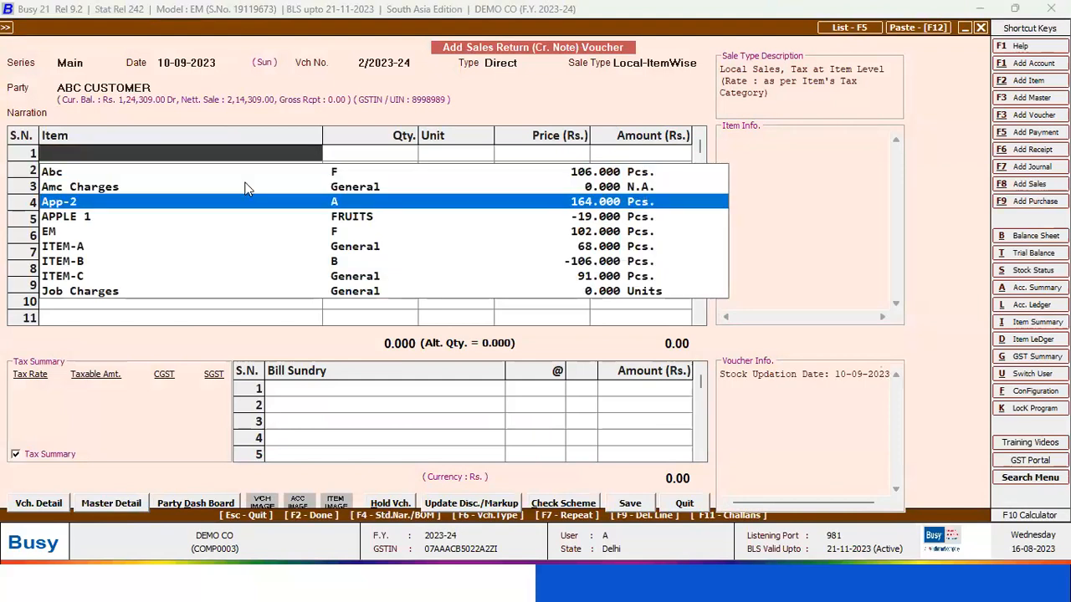
pyautogui.press('Down')
pyautogui.press('Return')
pyautogui.press('Down')
pyautogui.press('Down')
pyautogui.press('Down')
pyautogui.press('Return')
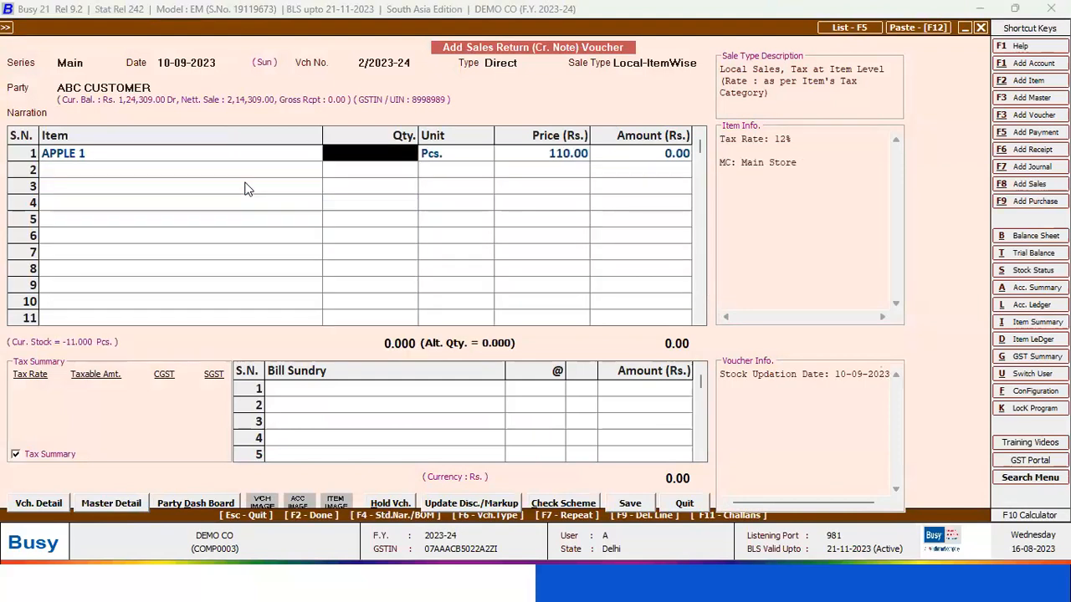
# - Enter quantity 1 for APPLE 1 and keep its default price of 110.00
pyautogui.write('1')
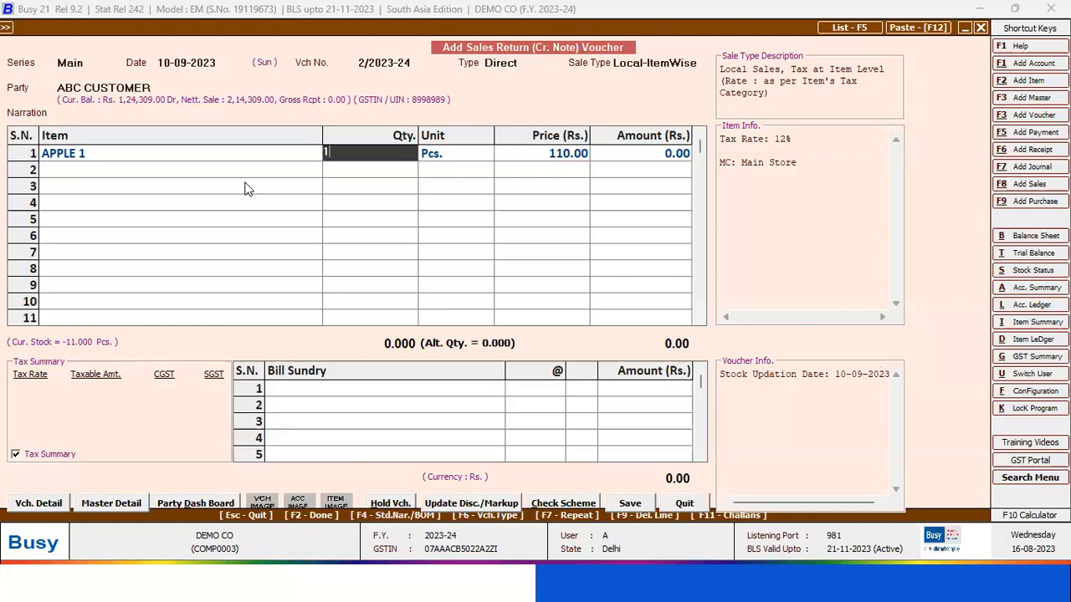
pyautogui.press('Return')
pyautogui.press('Return')
pyautogui.press('Return')
pyautogui.press('Return')
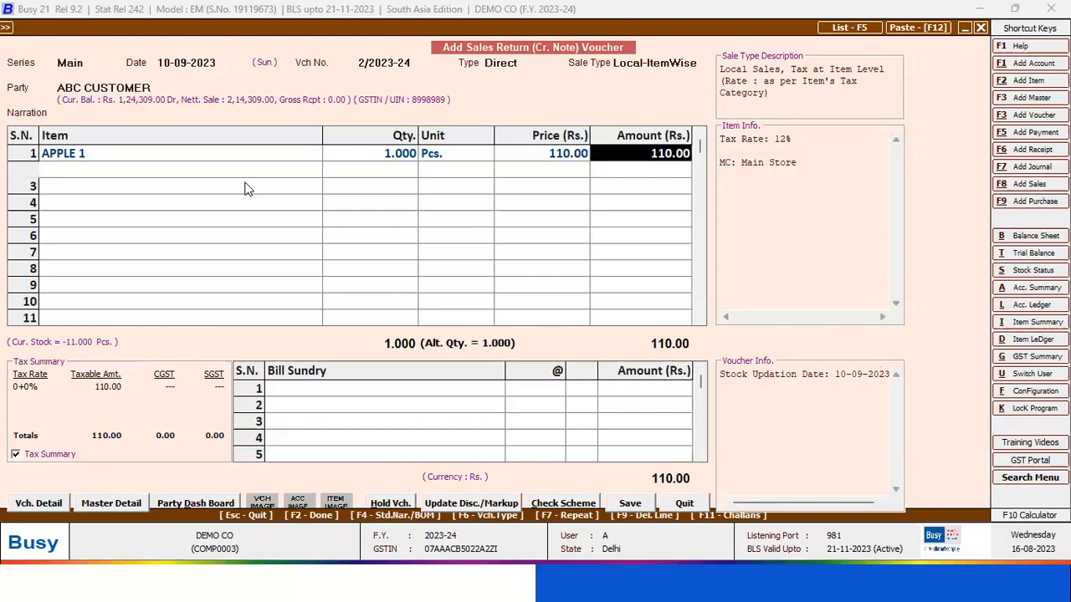
pyautogui.press('Return')
pyautogui.press('Return')
pyautogui.press('Return')
# - Complete the sales return voucher's details, then decline to save it
pyautogui.press('F2')
pyautogui.press('Left')
pyautogui.press('Return')
pyautogui.press('F2')
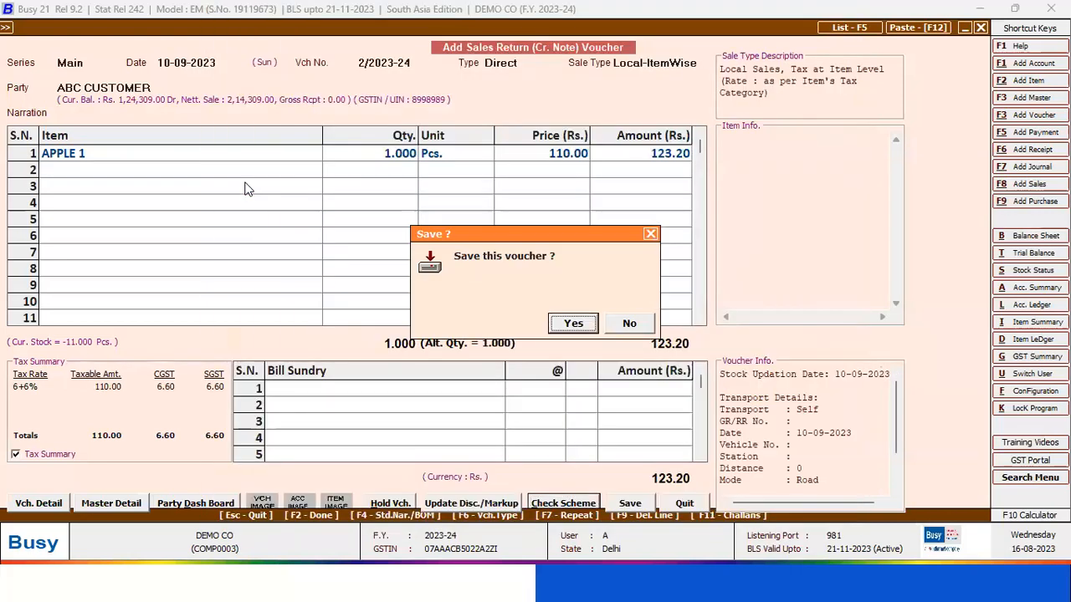
pyautogui.press('Right')
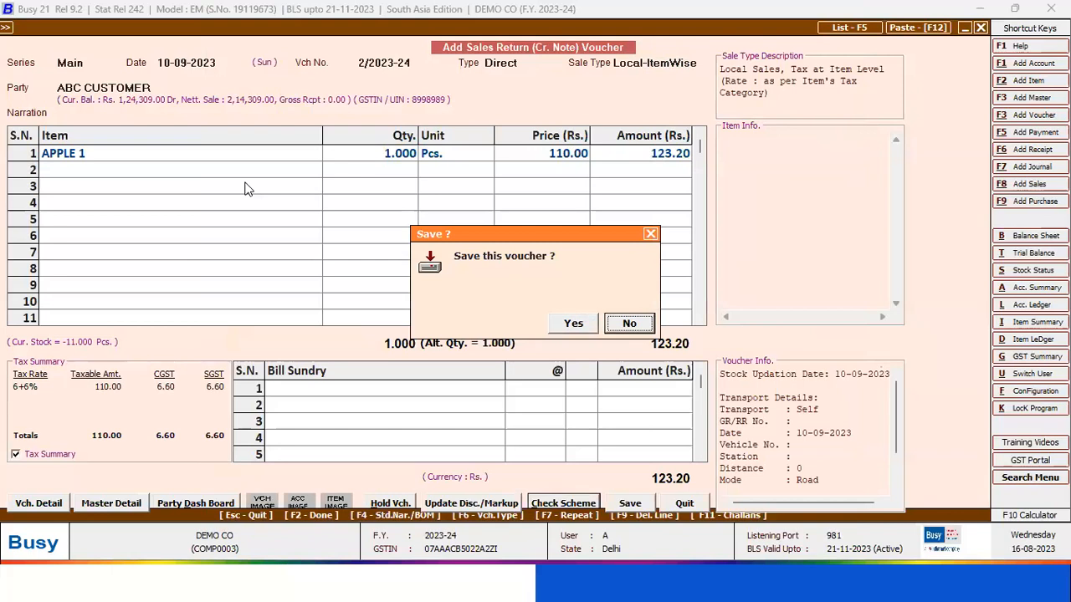
pyautogui.press('Return')
# - Try to open the return party's account master, then quit the sales return voucher without saving
pyautogui.click(147, 90)
pyautogui.hotkey('alt', 'm')
pyautogui.press('Escape')
pyautogui.press('Escape')
pyautogui.press('Escape')
pyautogui.press('Escape')
pyautogui.press('Return')
pyautogui.press('Right')
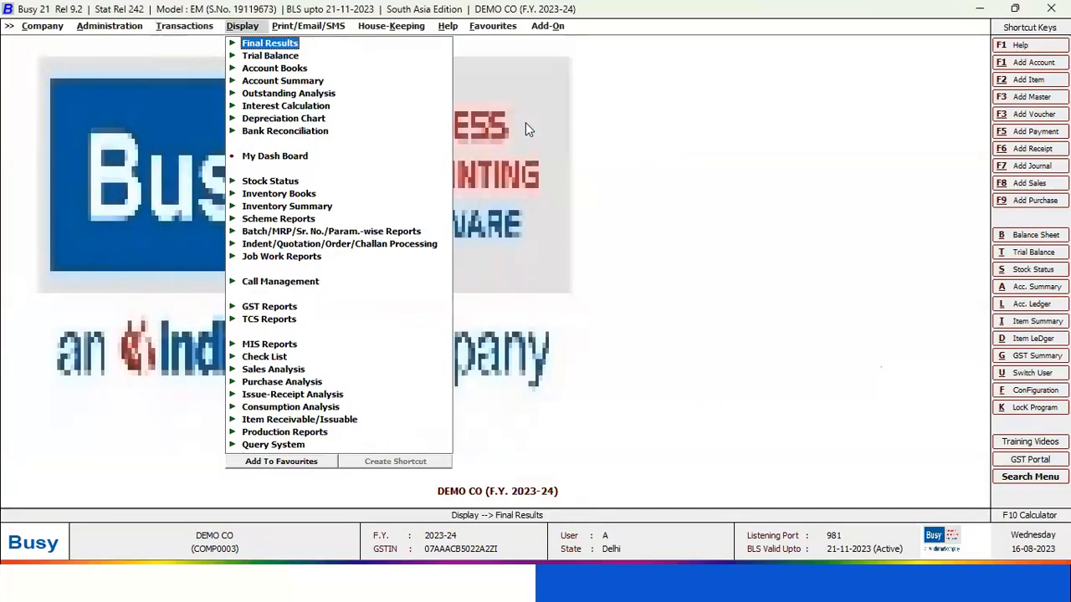
# - Generate the list of sales vouchers for all series from 1-7-2023 to 31-3-2024
pyautogui.press('Left')
pyautogui.press('Down')
pyautogui.press('Up')
pyautogui.press('Return')
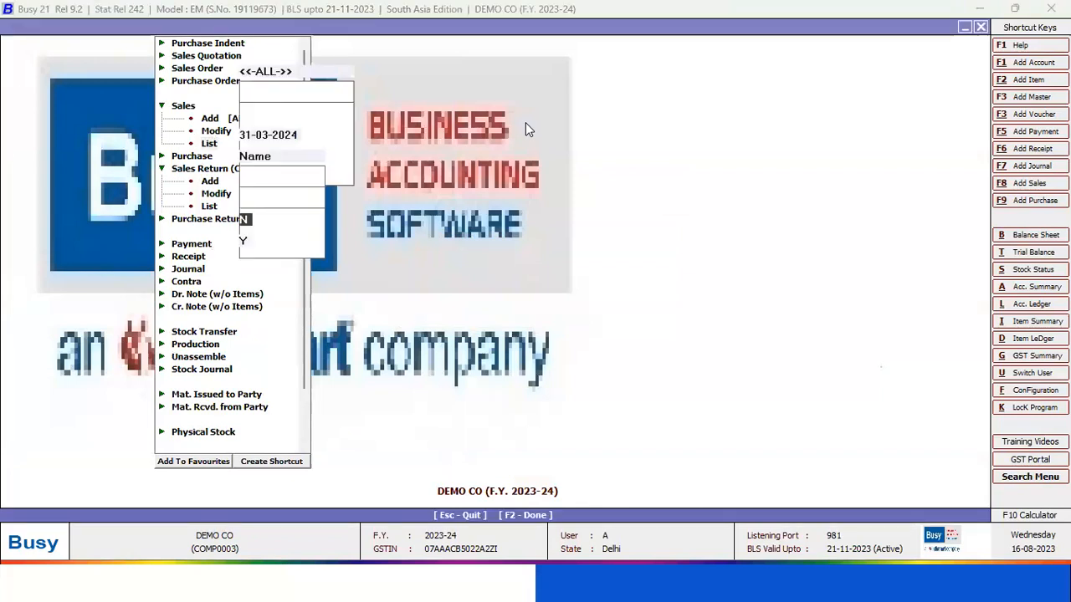
pyautogui.press('F2')
# - Look through the sales voucher list for a sale to Customer 1
pyautogui.press('Down')
pyautogui.press('Up')
pyautogui.press('Down')
pyautogui.press('Down')
pyautogui.press('Down')
pyautogui.press('Down')
pyautogui.scroll(-13, 525, 122)
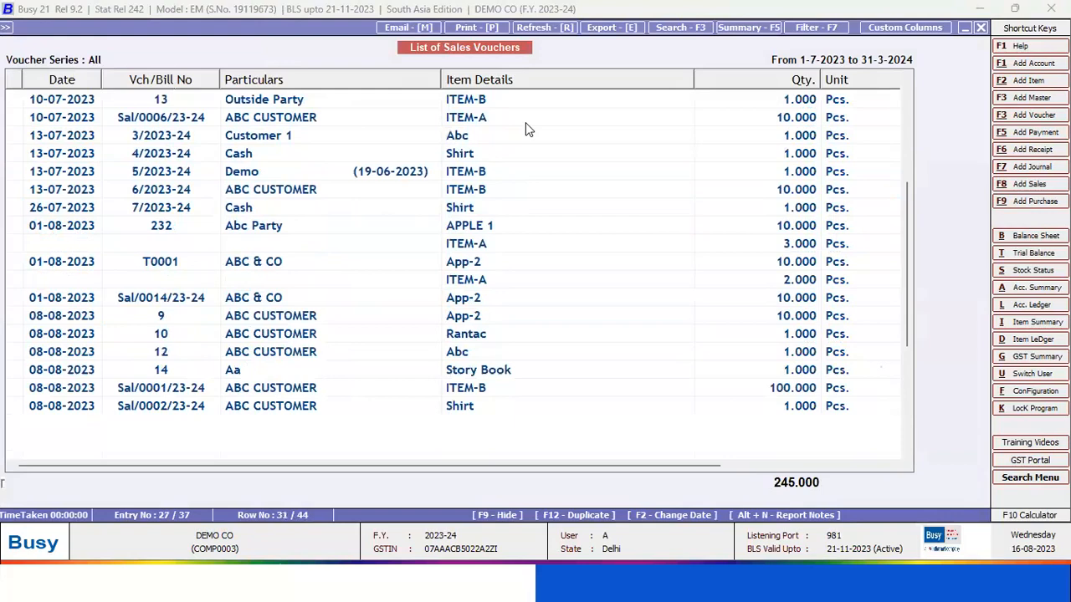
pyautogui.scroll(11, 525, 122)
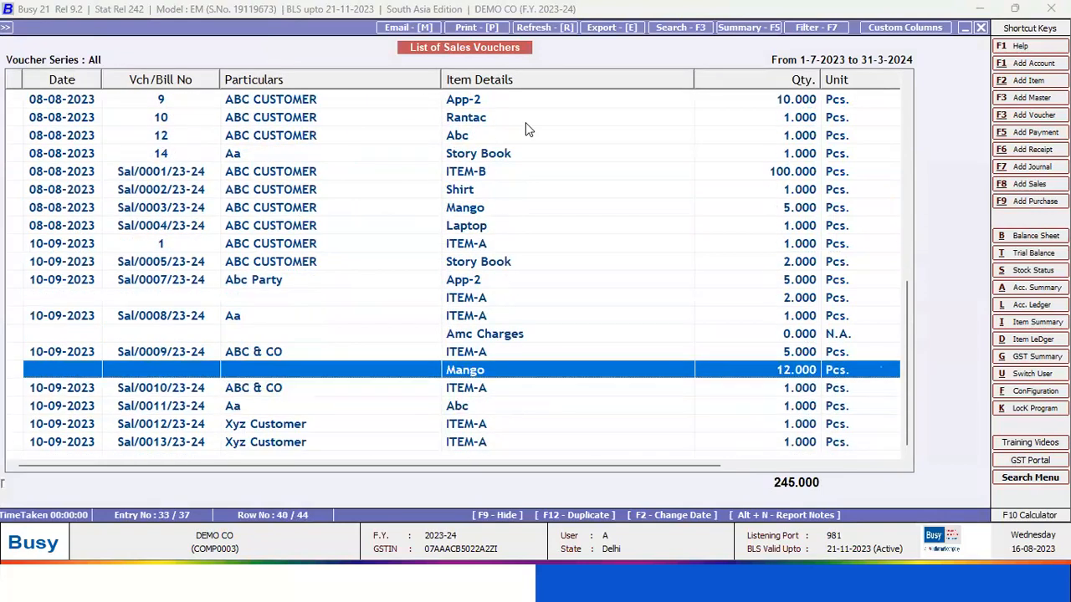
pyautogui.scroll(20, 525, 127)
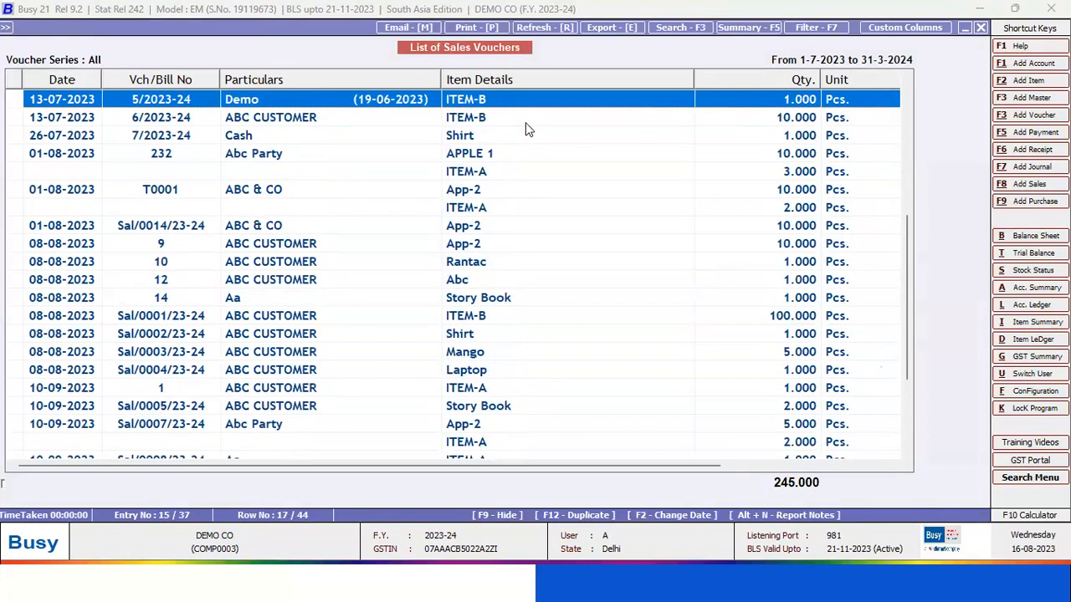
pyautogui.scroll(-1, 525, 128)
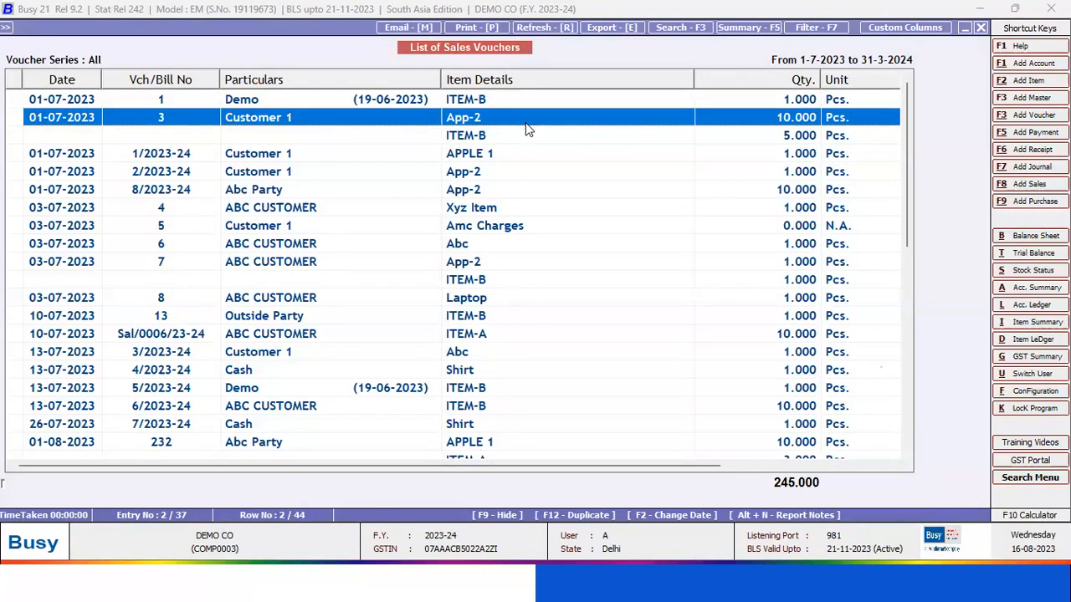
# - Open Customer 1's voucher no. 3 and inspect the party's account master, then close the master, voucher and list
pyautogui.press('Return')
pyautogui.hotkey('alt', 'm')
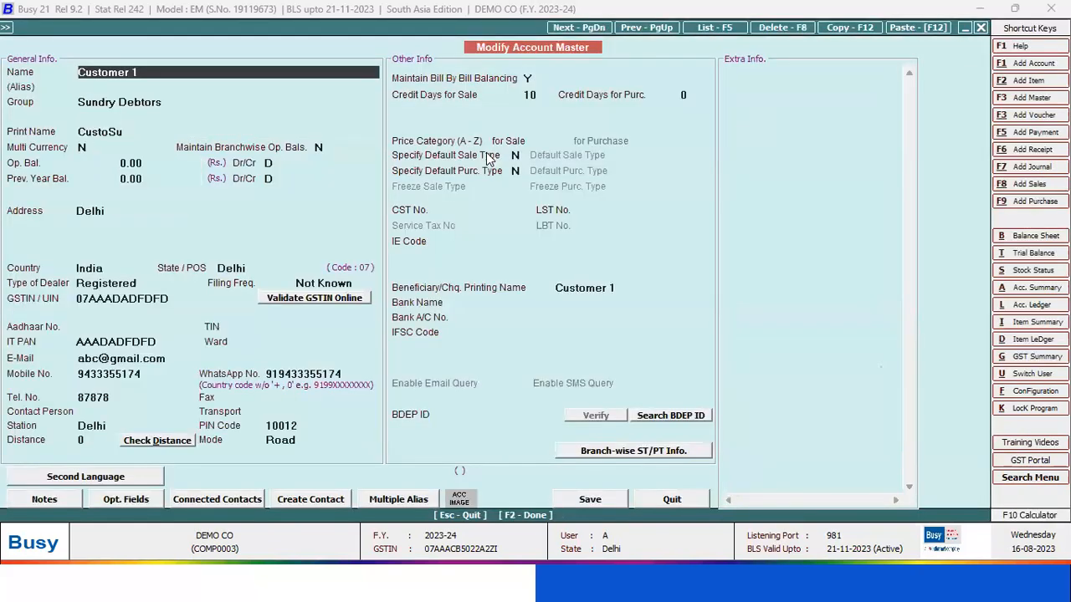
pyautogui.press('Escape')
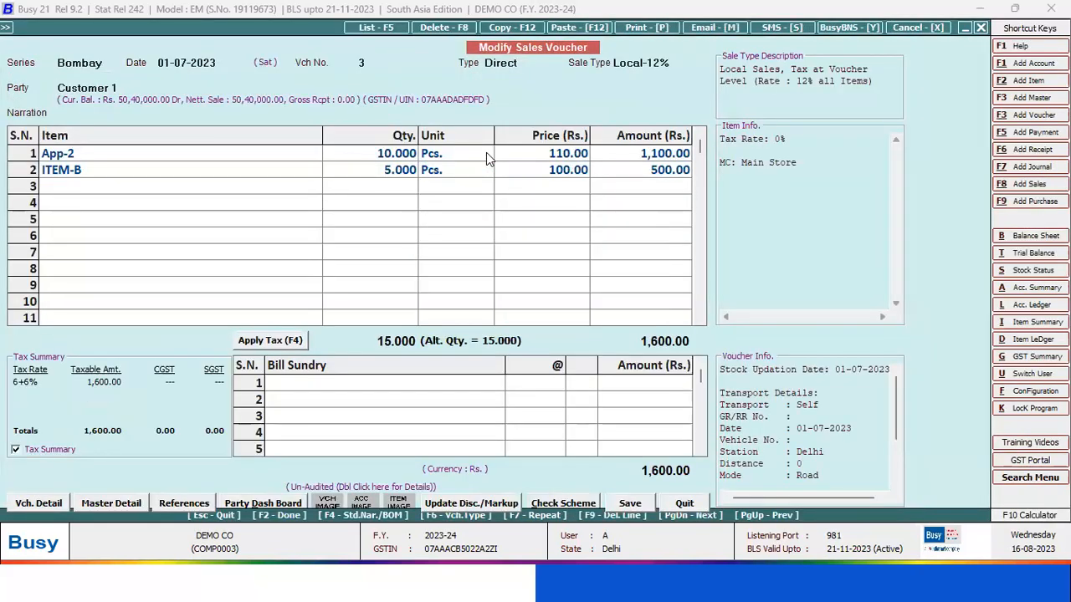
pyautogui.press('Escape')
pyautogui.press('Escape')
# - Start a new Sales Return (Cr. Note) voucher in series Main dated 10-07-2023
pyautogui.press('Up')
pyautogui.press('Down')
pyautogui.press('Down')
pyautogui.press('Down')
pyautogui.press('Down')
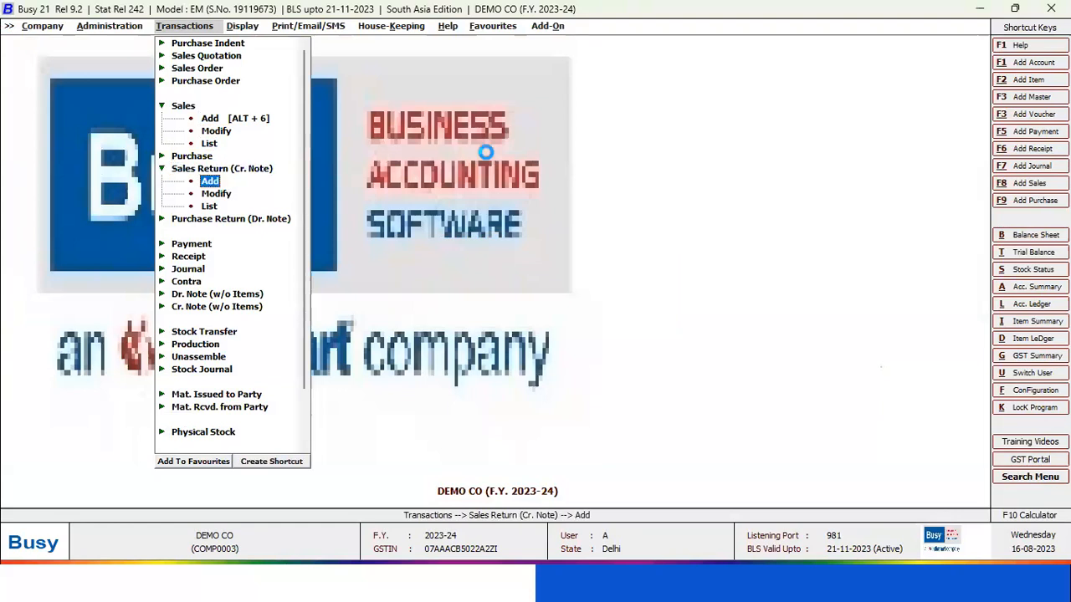
pyautogui.press('Return')
pyautogui.press('Return')
pyautogui.write('10-07')
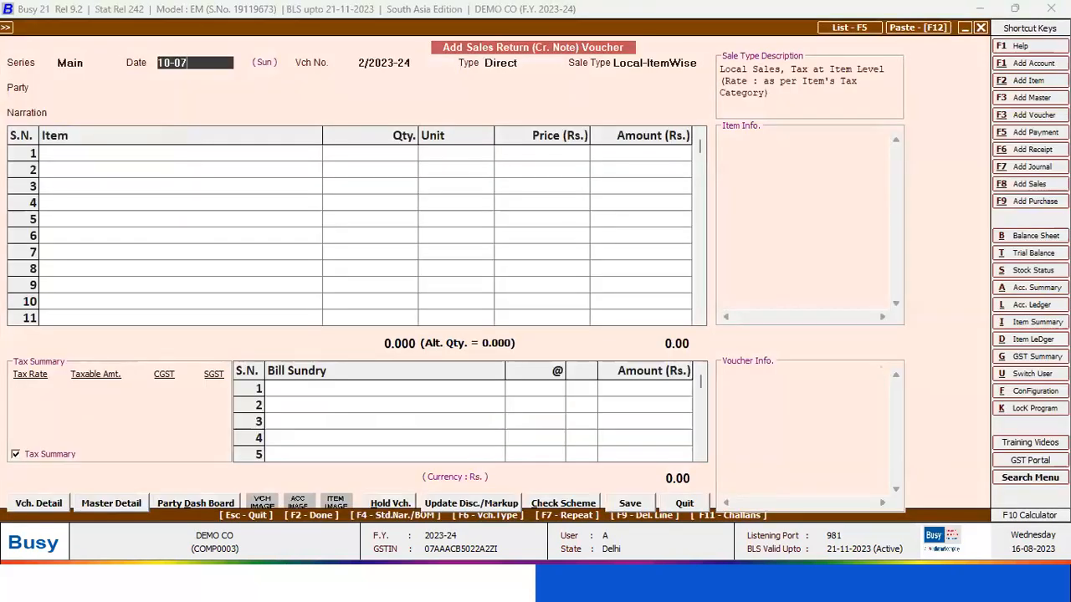
pyautogui.press('Return')
pyautogui.press('Return')
# - Set the return's party to Customer 1 with sale type Local-ItemWise and choose APPLE 1 as the first item
pyautogui.write('cus')
pyautogui.press('Return')
pyautogui.press('Return')
pyautogui.press('Return')
pyautogui.press('Return')
pyautogui.press('Return')
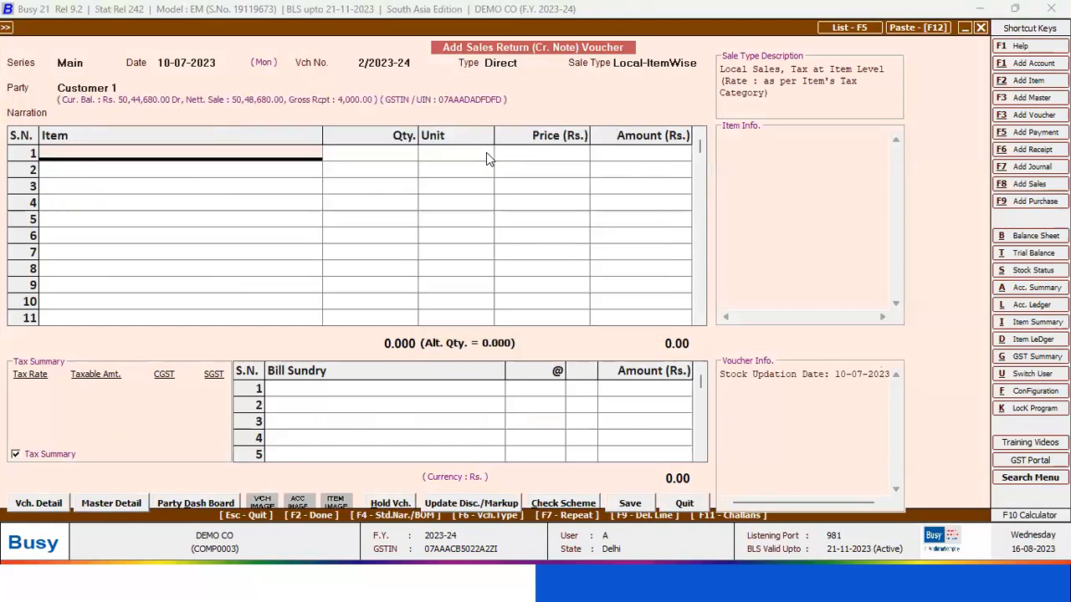
pyautogui.press('Down')
pyautogui.press('Down')
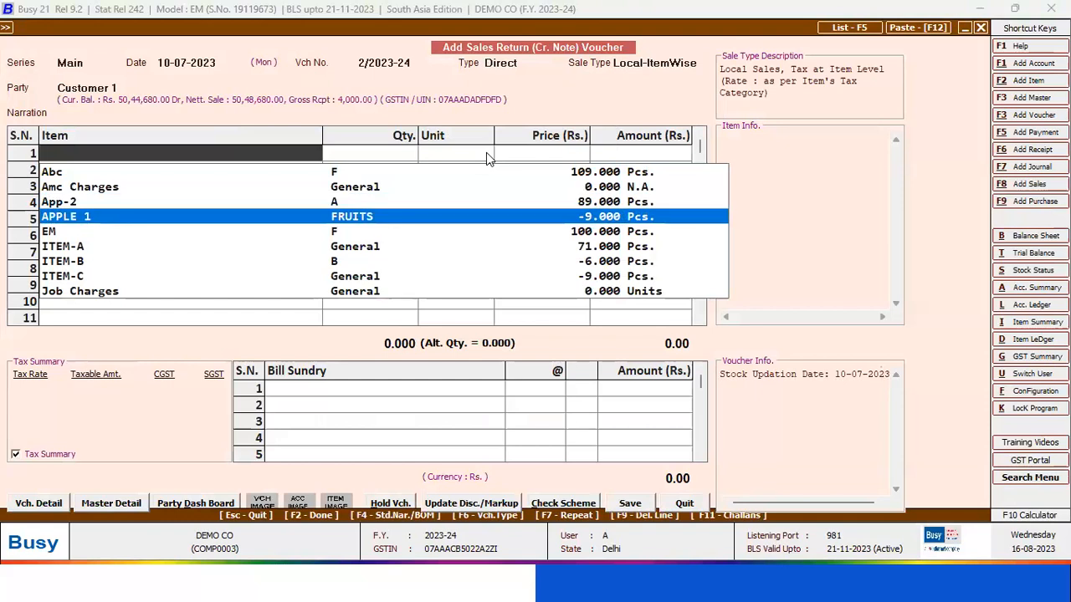
# - List the sales vouchers alongside the unsaved return, check the entries for Customer 1, and leave the list
pyautogui.click(6, 28)
pyautogui.click(64, 64)
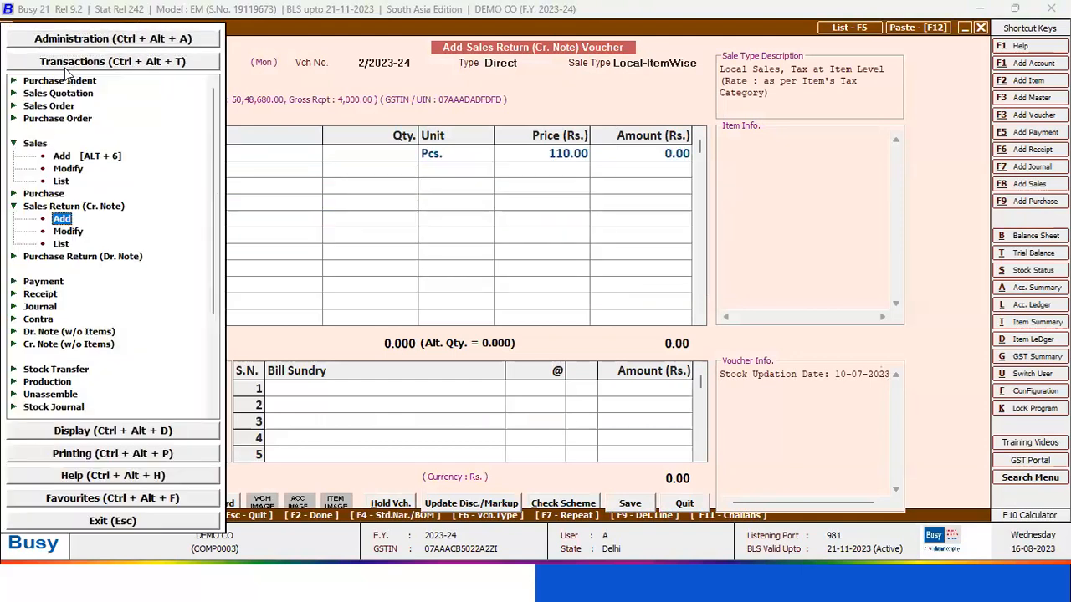
pyautogui.press('Up')
pyautogui.press('Up')
pyautogui.press('Return')
pyautogui.press('Escape')
pyautogui.press('Return')
pyautogui.press('F2')
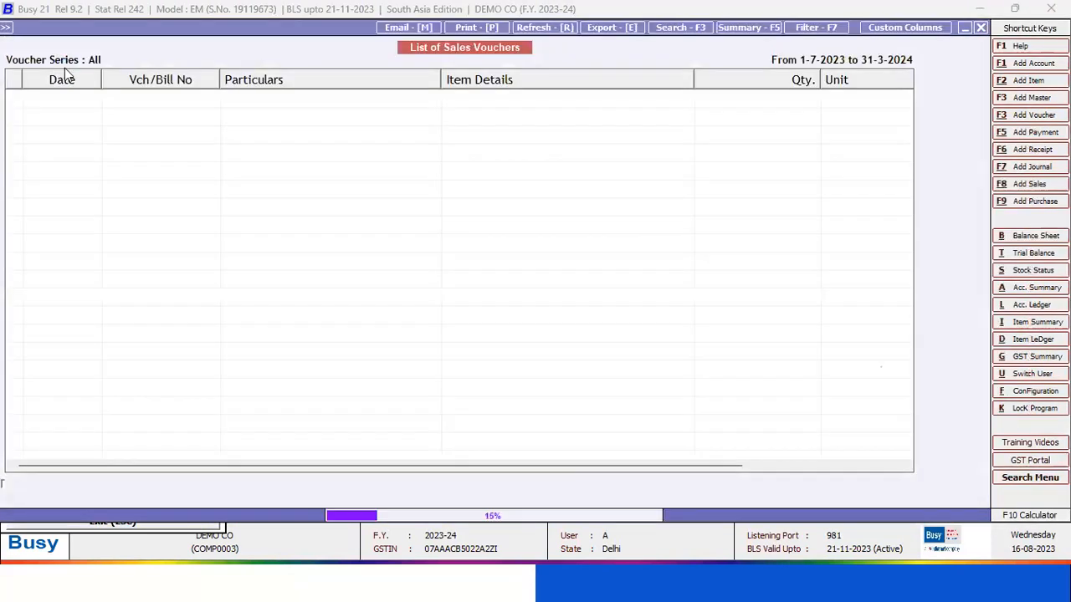
pyautogui.press('Down')
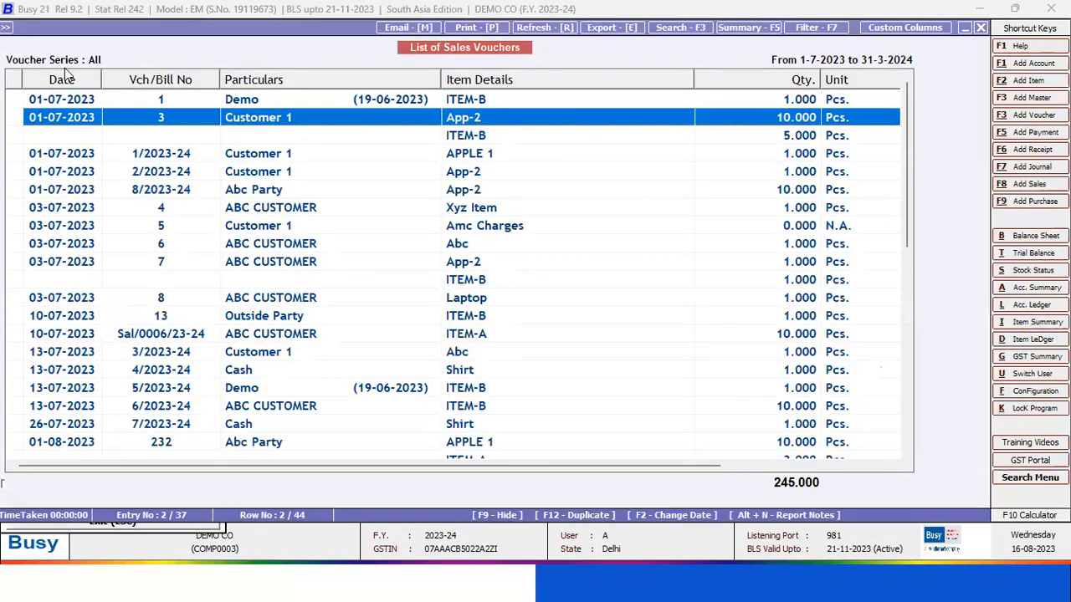
pyautogui.press('Escape')
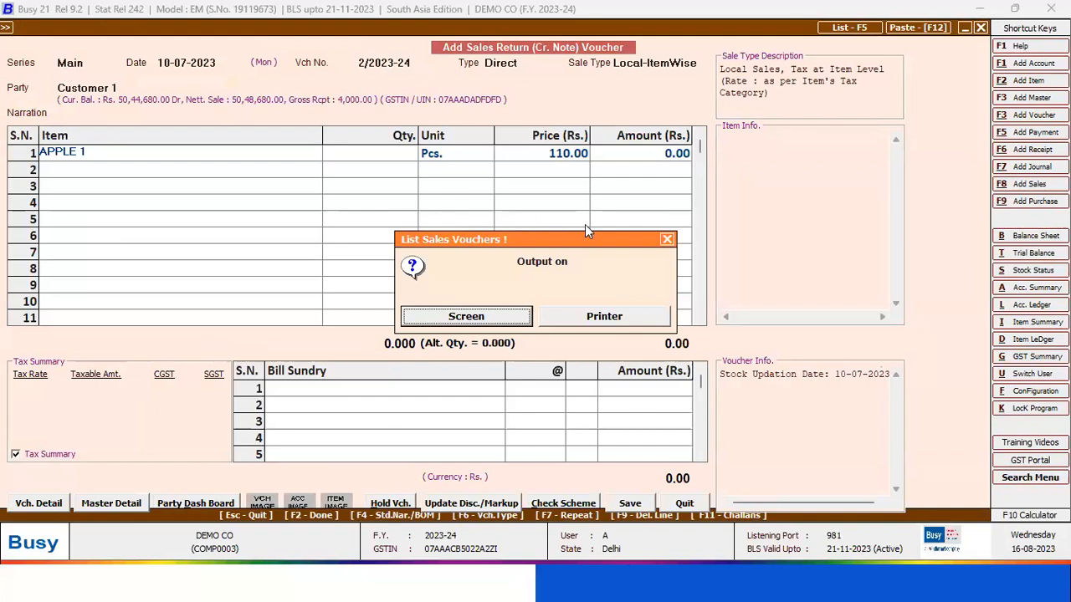
# - Dismiss the list output prompt and replace the return's first item with App-2 from the Main Store material centre
pyautogui.click(668, 240)
pyautogui.press('Right')
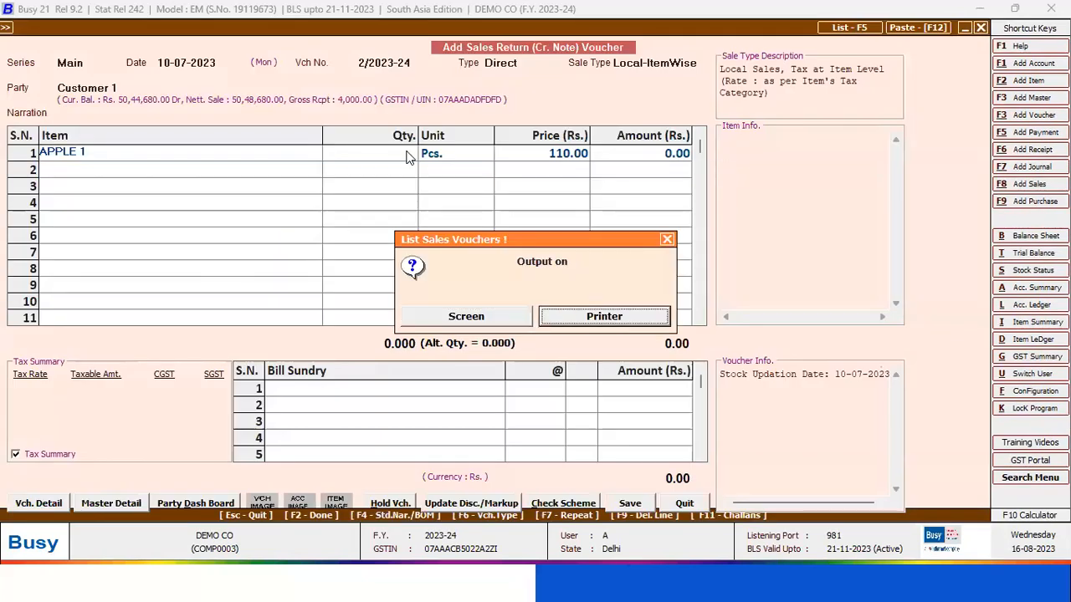
pyautogui.click(666, 240)
pyautogui.write('ap')
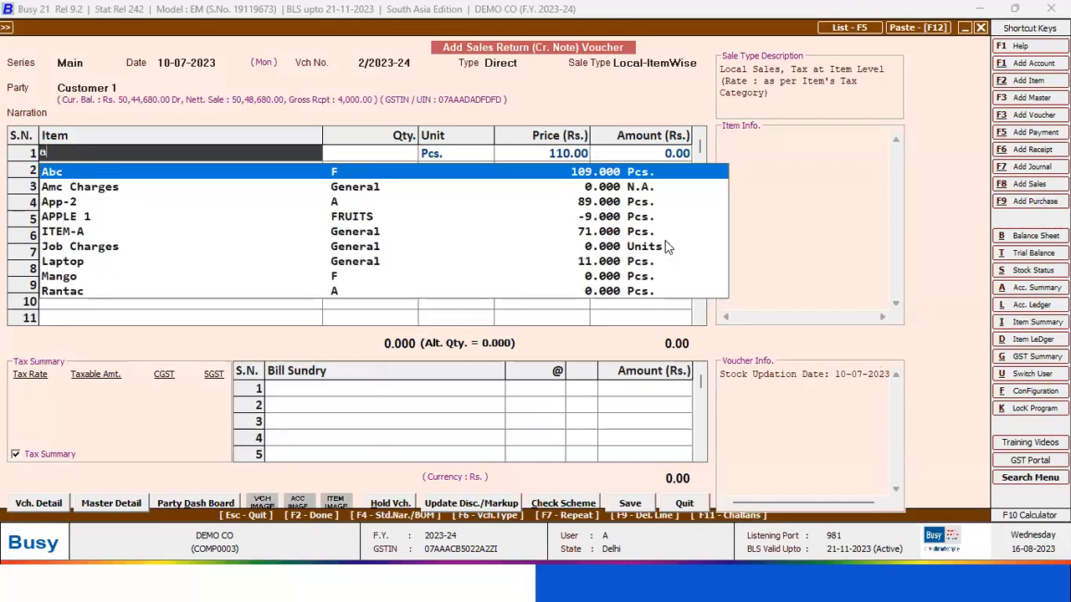
pyautogui.press('Return')
pyautogui.press('Down')
pyautogui.press('Down')
pyautogui.press('Down')
pyautogui.press('Down')
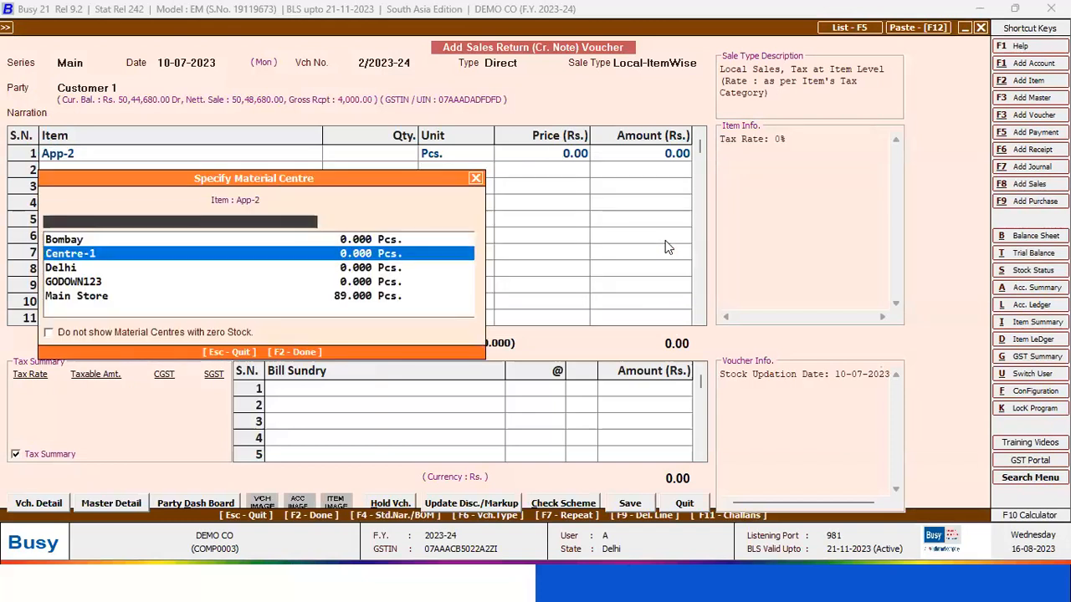
pyautogui.press('Return')
# - Set the App-2 line of the return to a quantity of 1 at a price of 800
pyautogui.write('1')
pyautogui.press('Return')
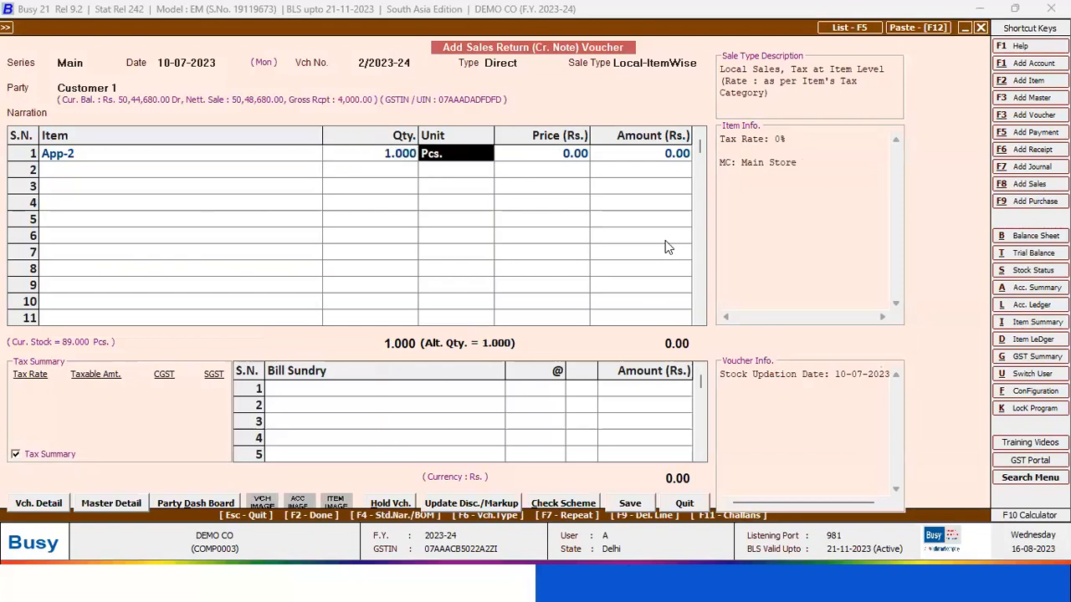
pyautogui.press('Return')
pyautogui.write('800')
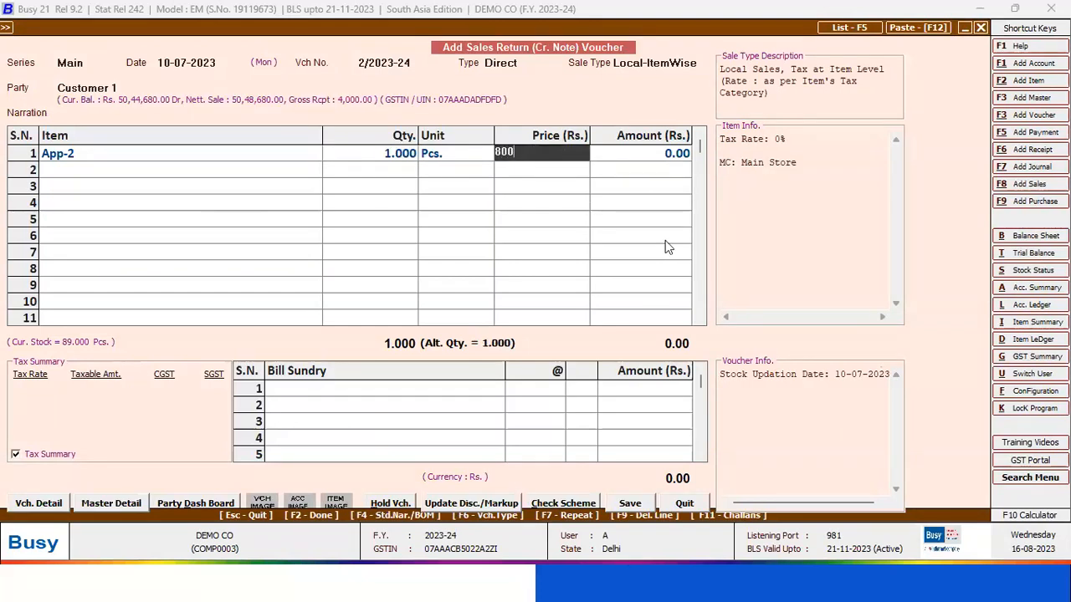
pyautogui.press('Return')
pyautogui.press('Return')
pyautogui.press('Return')
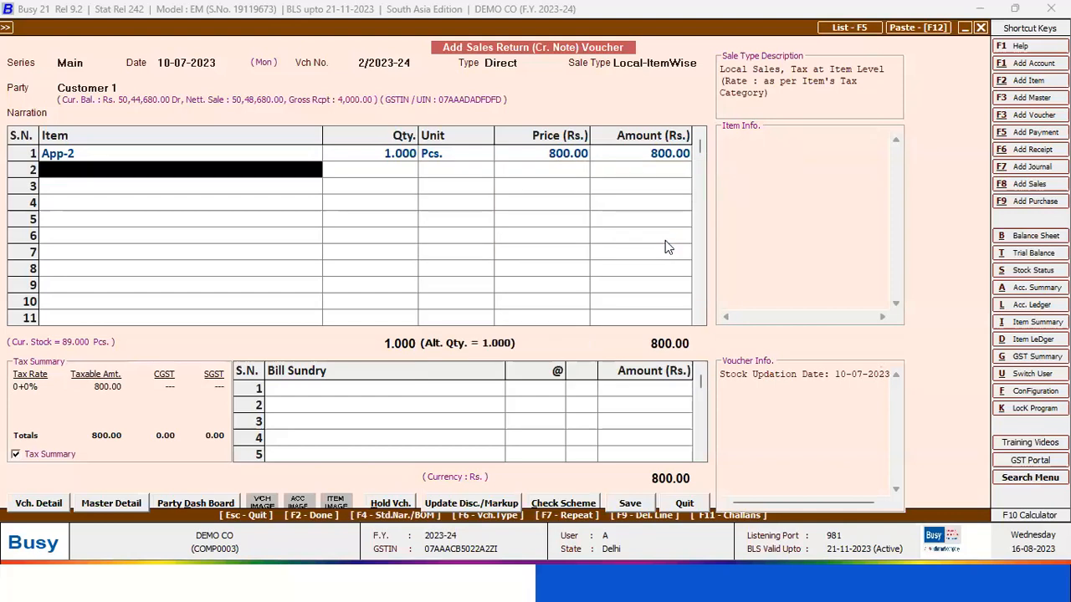
# - Finish the return's item entry and accept the transport details with transport Self, station Delhi and mode Road
pyautogui.press('Return')
pyautogui.press('Return')
pyautogui.press('Return')
pyautogui.press('F2')
pyautogui.press('Right')
pyautogui.press('Return')
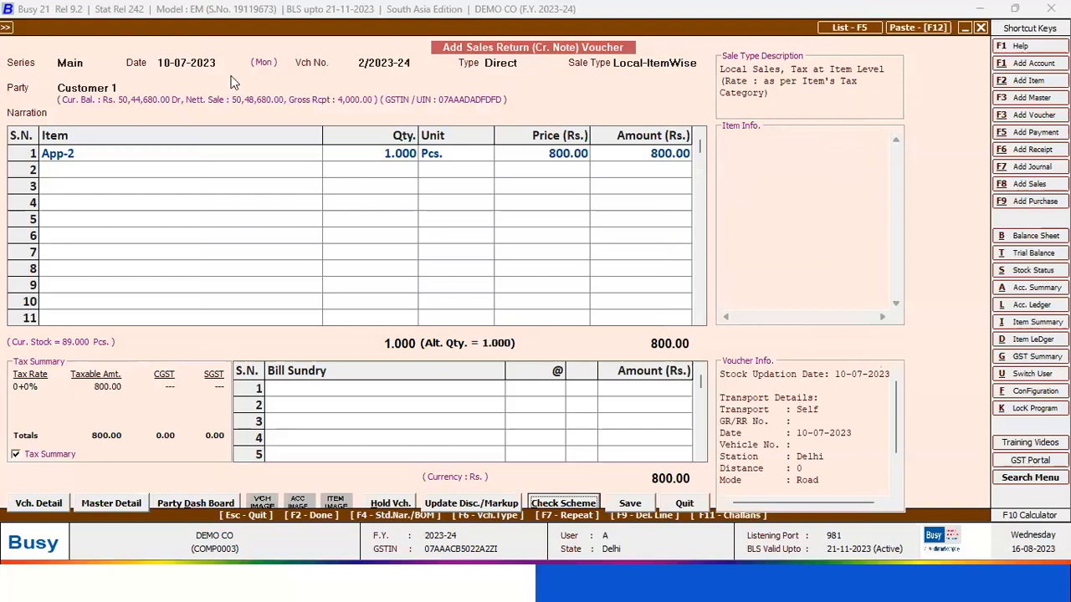
# - Save the return without an original voucher number, keeping 10-07-2023 as the stock updation date, and leave voucher entry
pyautogui.click(181, 65)
pyautogui.press('F2')
pyautogui.press('Left')
pyautogui.press('Return')
pyautogui.press('F2')
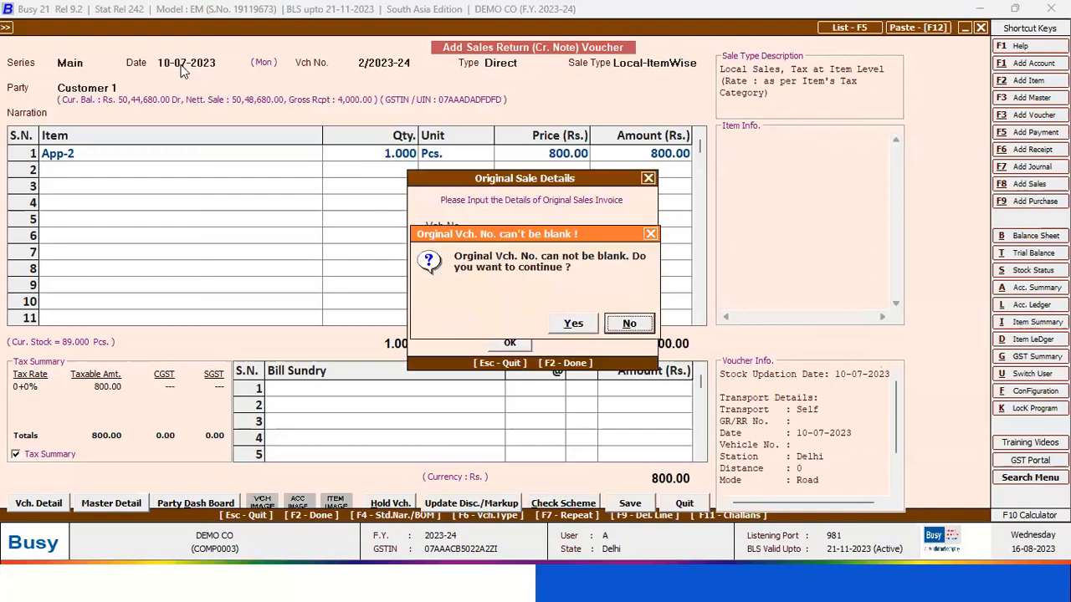
pyautogui.press('Left')
pyautogui.press('Return')
pyautogui.press('F2')
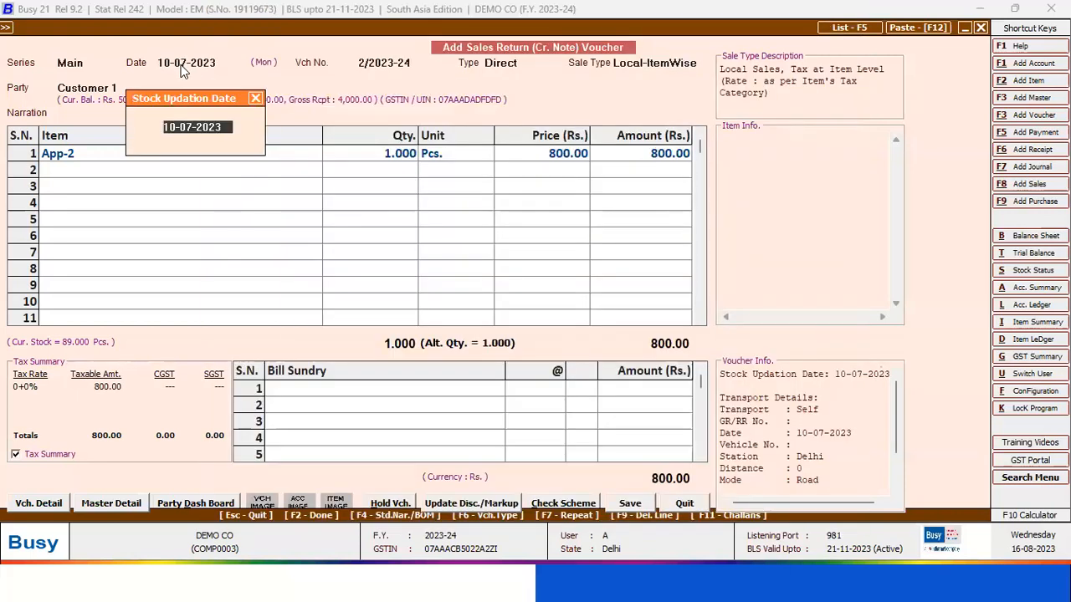
pyautogui.press('Return')
pyautogui.press('Return')
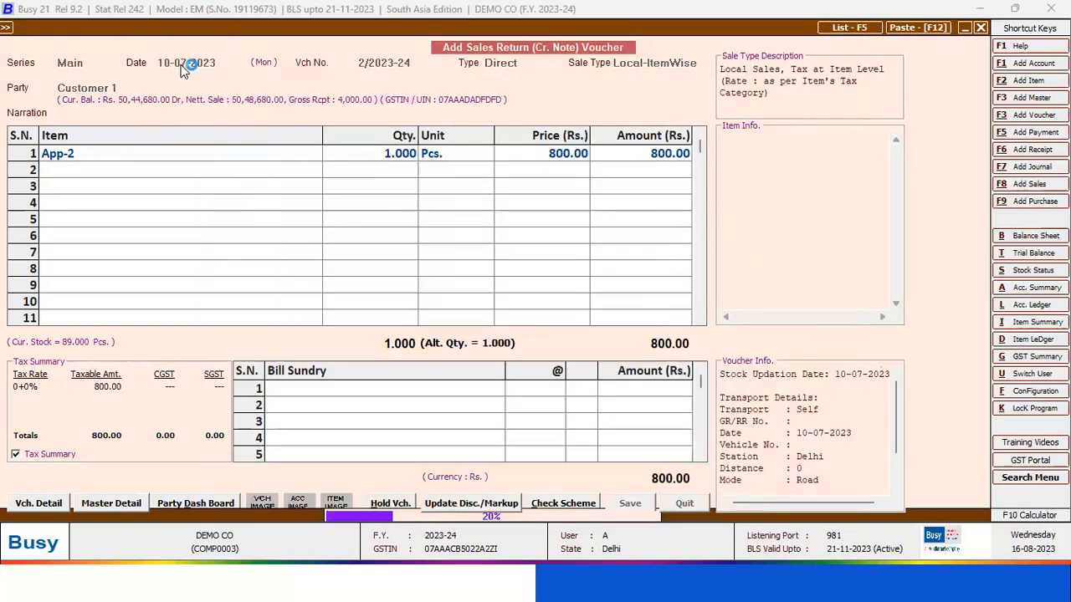
pyautogui.press('Escape')
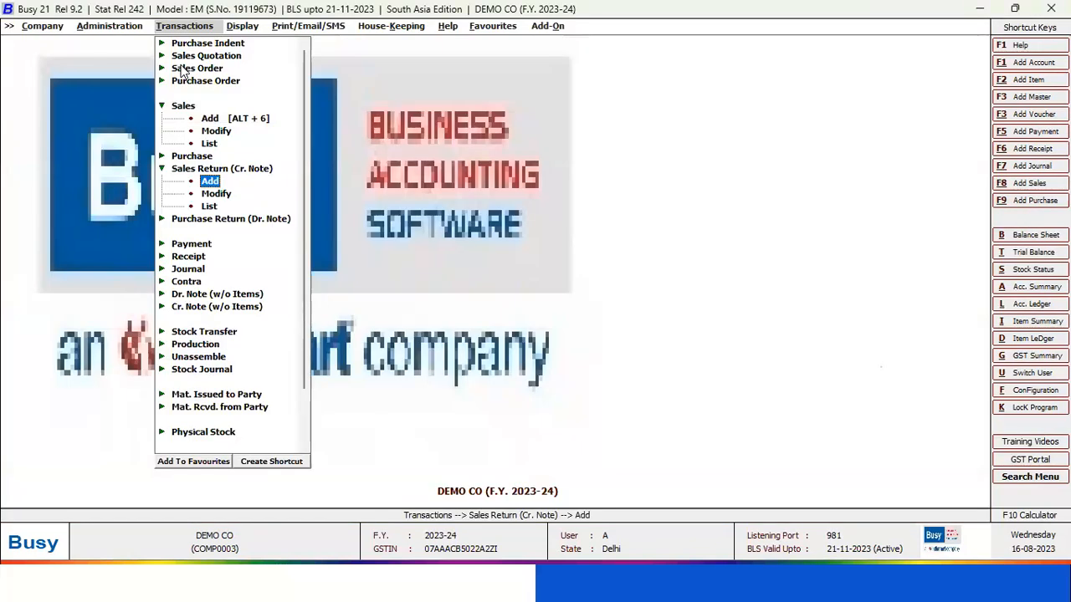
# - Open the account-wise Account Ledger report
pyautogui.hotkey('alt', 'l')
pyautogui.press('Return')
pyautogui.press('Escape')
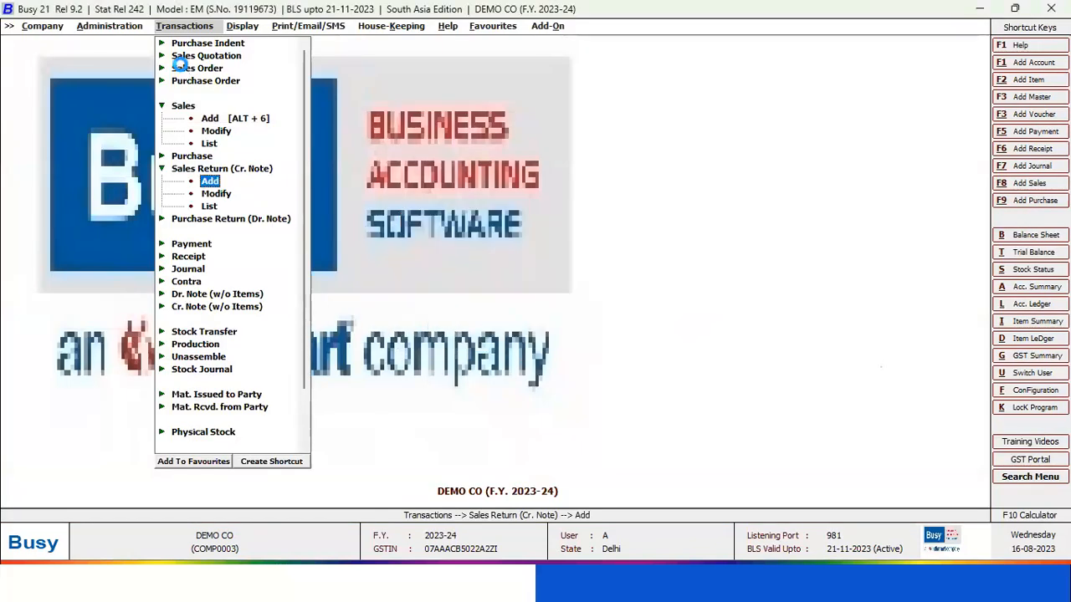
pyautogui.press('Escape')
pyautogui.press('Right')
pyautogui.press('Down')
pyautogui.press('Down')
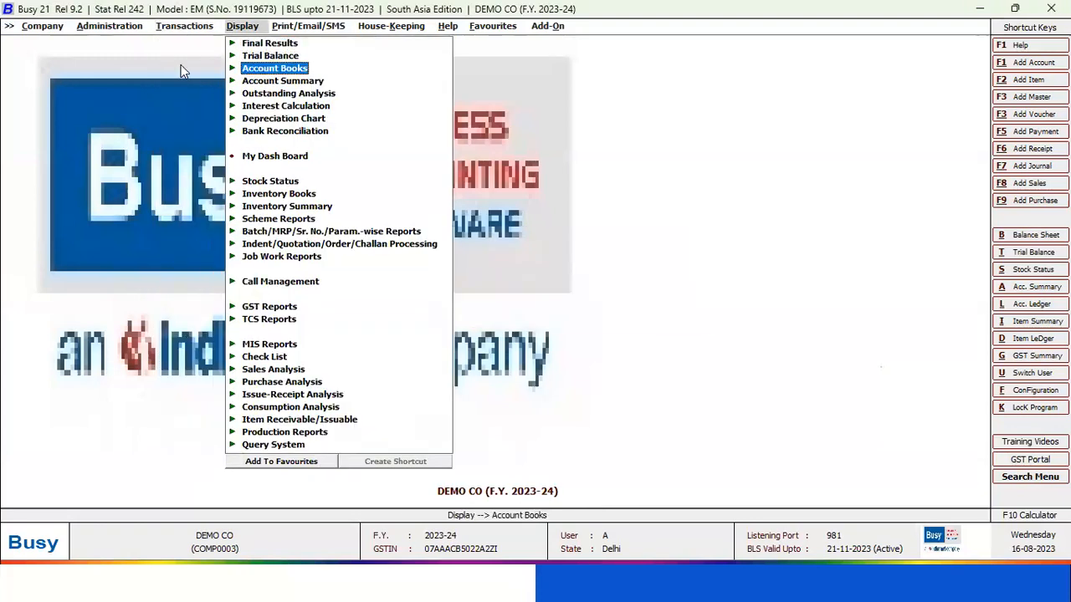
pyautogui.press('Return')
pyautogui.press('Down')
pyautogui.press('Return')
pyautogui.press('Return')
pyautogui.press('Return')
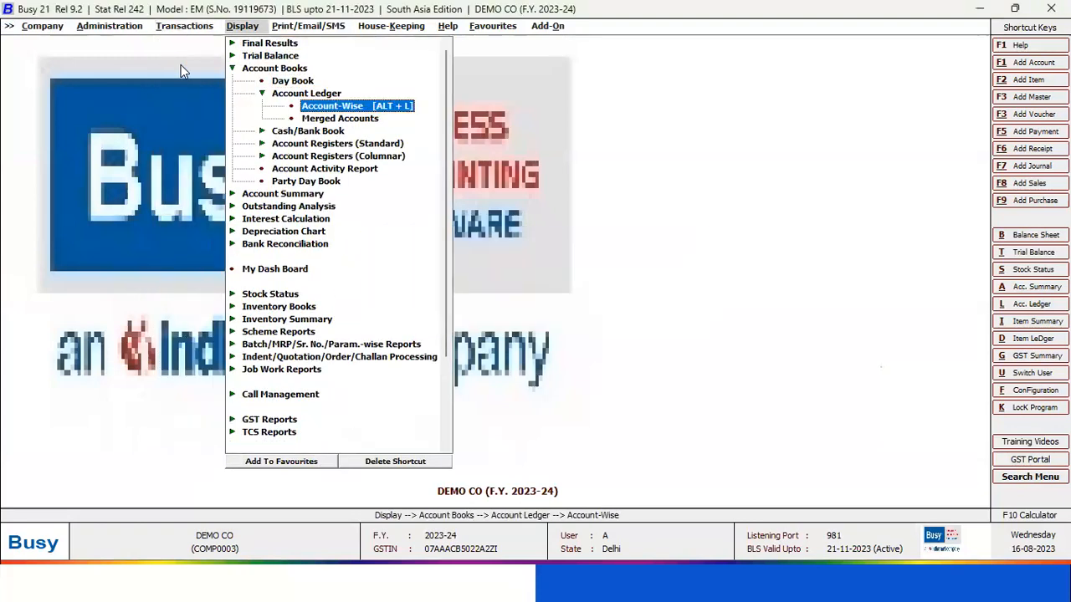
pyautogui.press('Escape')
pyautogui.press('Return')
# - Generate the ledger of Customer 1 for all branches from 01-07-2023 to 10-07-2023 with item details and bill references
pyautogui.write('cus')
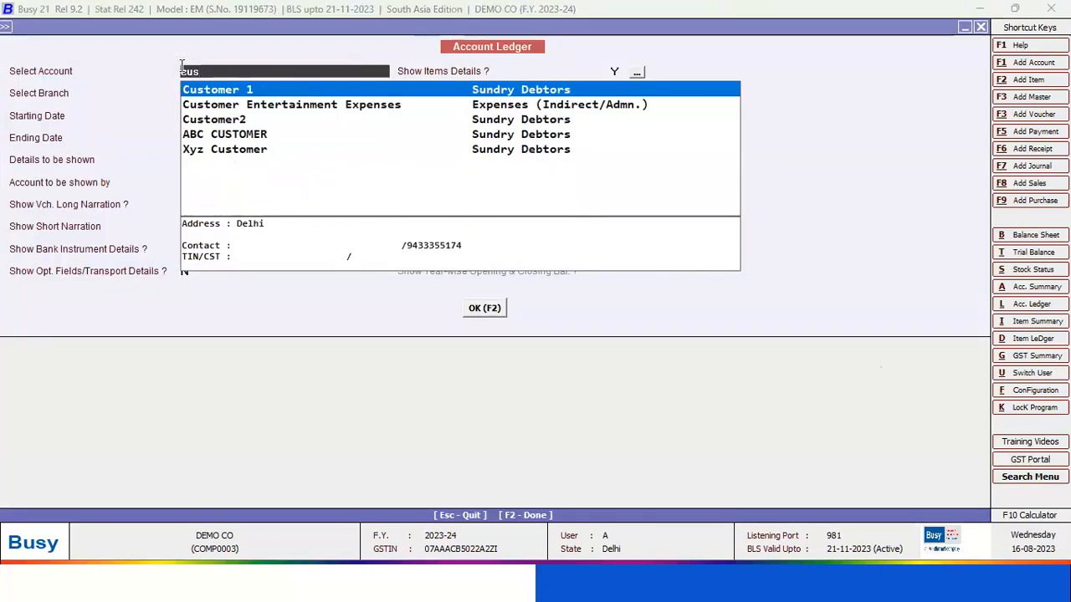
pyautogui.press('Return')
pyautogui.press('Return')
pyautogui.press('Return')
pyautogui.write('10-07')
pyautogui.press('Return')
pyautogui.press('Return')
pyautogui.press('Return')
pyautogui.press('Return')
pyautogui.press('Return')
pyautogui.press('Return')
pyautogui.press('Return')
pyautogui.press('Return')
pyautogui.press('Return')
pyautogui.press('Return')
pyautogui.press('Return')
pyautogui.press('Return')
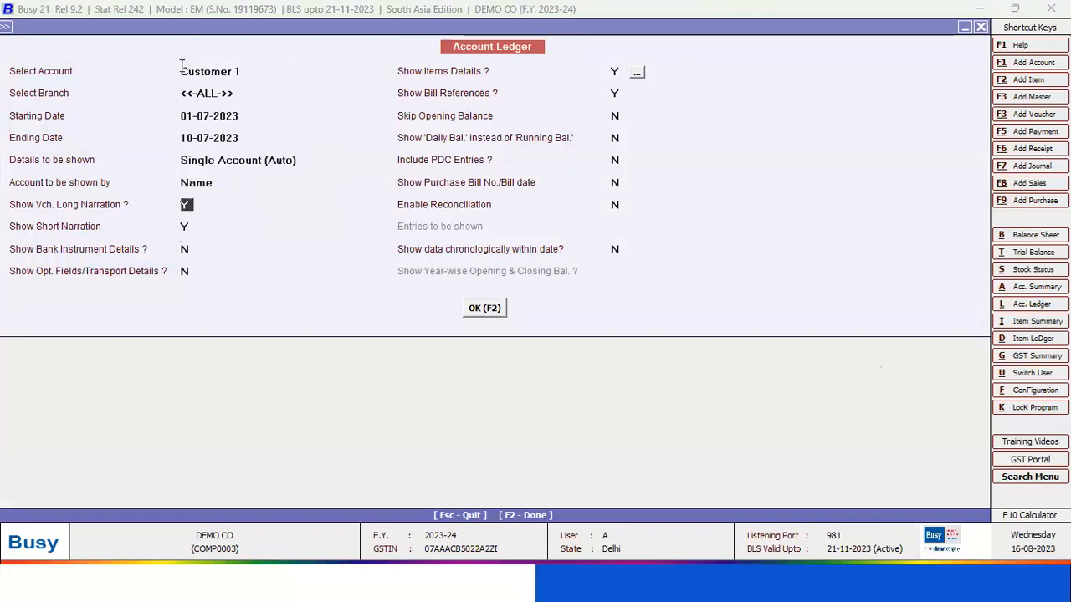
pyautogui.press('Return')
pyautogui.press('Return')
pyautogui.press('Return')
pyautogui.press('Return')
# - Examine the sale and receipt entries with their item lines in Customer 1's ledger
pyautogui.press('Down')
pyautogui.press('Down')
pyautogui.press('Down')
pyautogui.press('Down')
pyautogui.press('Down')
pyautogui.press('Down')
pyautogui.press('Down')
pyautogui.press('Down')
pyautogui.press('Down')
pyautogui.press('Down')
pyautogui.press('Down')
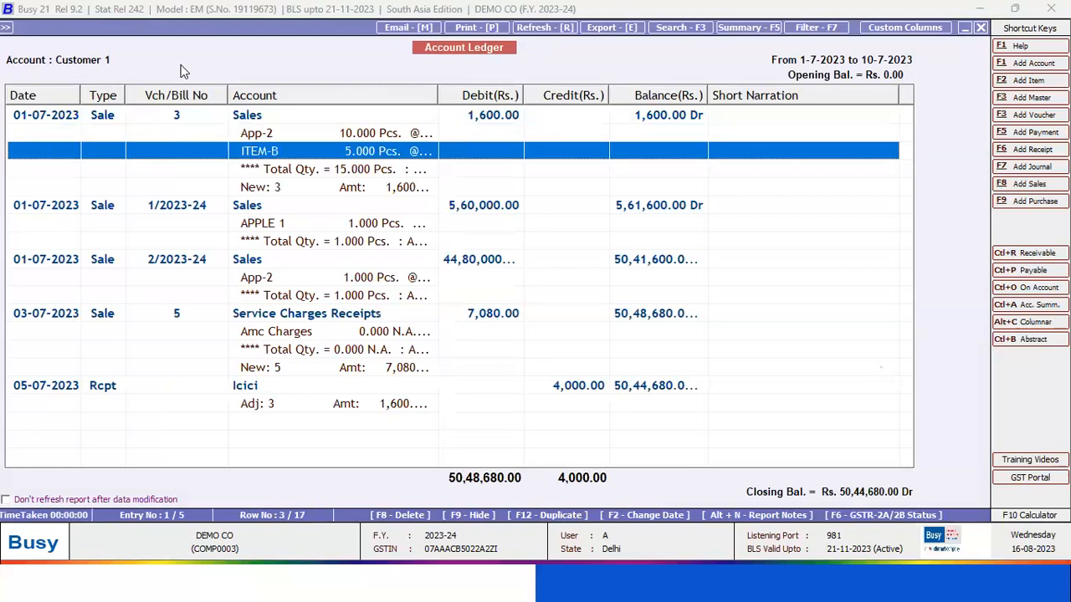
pyautogui.press('Down')
pyautogui.press('Up')
pyautogui.press('Up')
pyautogui.press('Up')
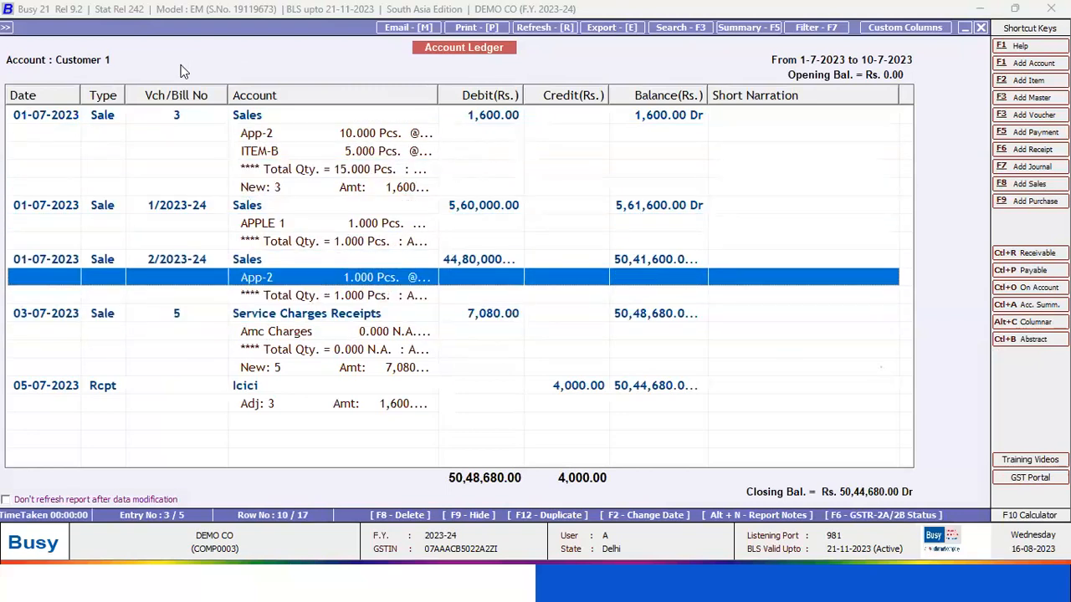
# - Regenerate Customer 1's ledger for the same period with item details turned off
pyautogui.press('Escape')
pyautogui.press('Return')
pyautogui.press('Return')
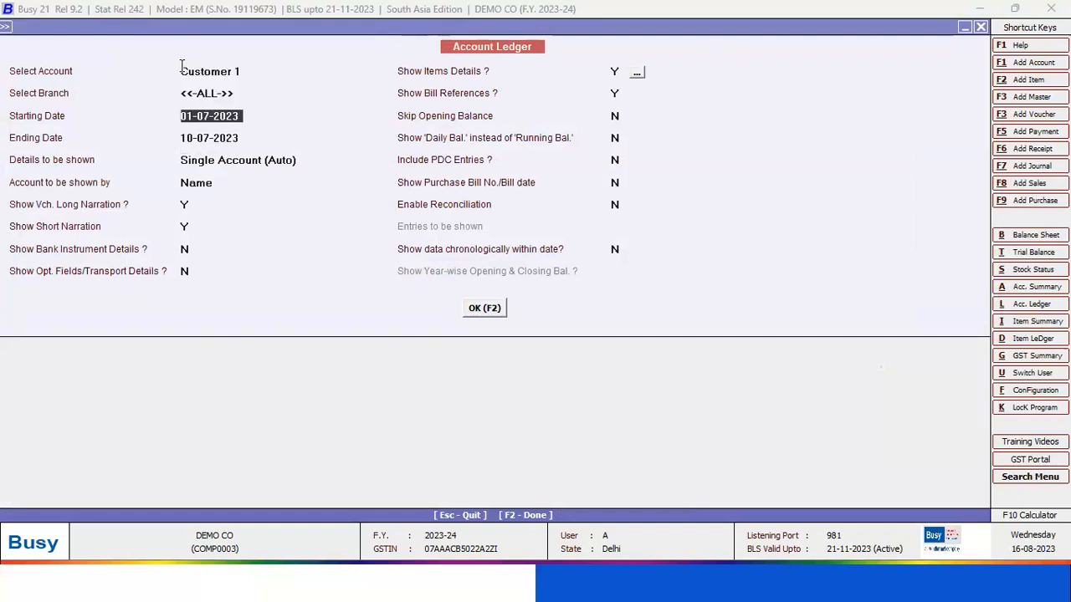
pyautogui.press('Return')
pyautogui.press('Return')
pyautogui.press('Return')
pyautogui.press('Return')
pyautogui.press('Return')
pyautogui.press('Return')
pyautogui.press('Return')
pyautogui.press('Return')
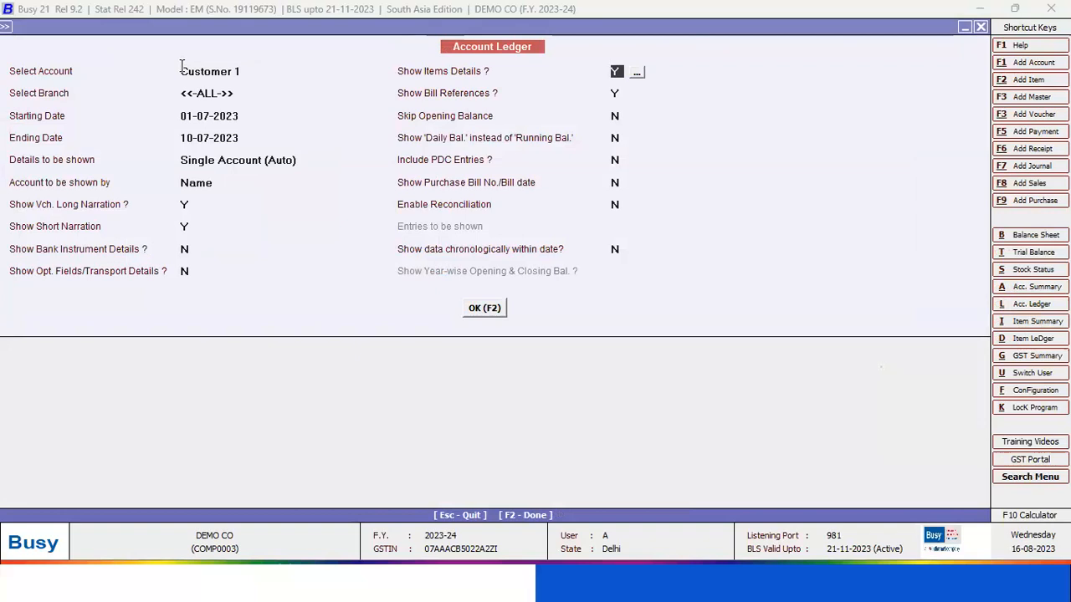
pyautogui.press('n')
pyautogui.press('Return')
pyautogui.press('Return')
pyautogui.press('Return')
pyautogui.press('Return')
pyautogui.press('Return')
pyautogui.press('Return')
pyautogui.press('Return')
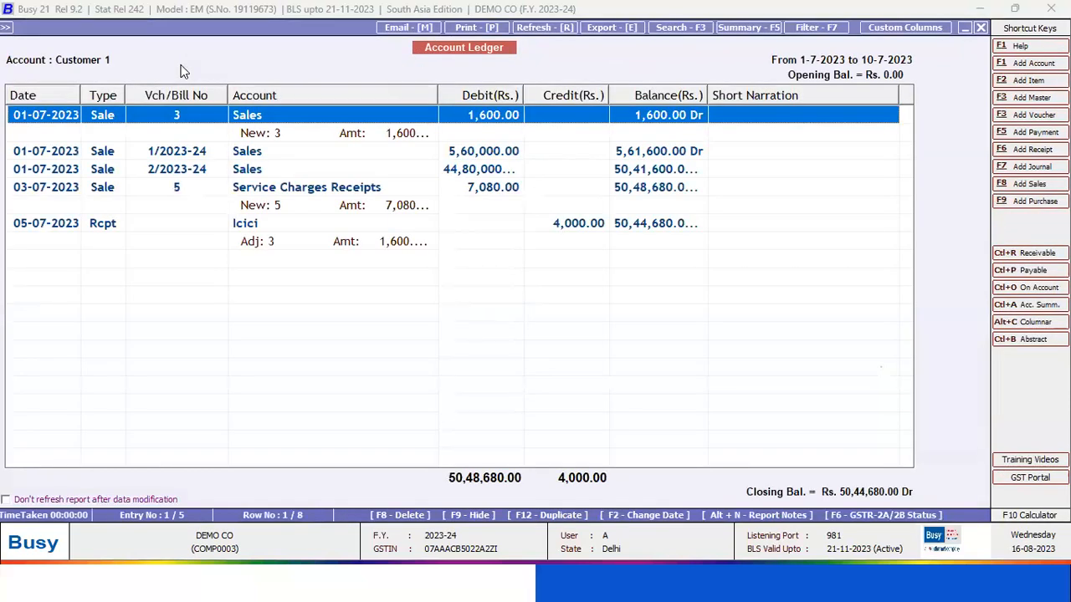
# - Check the entries in Customer 1's ledger without item details and close the Account Ledger report
pyautogui.press('Down')
pyautogui.press('Down')
pyautogui.press('Down')
pyautogui.press('Escape')
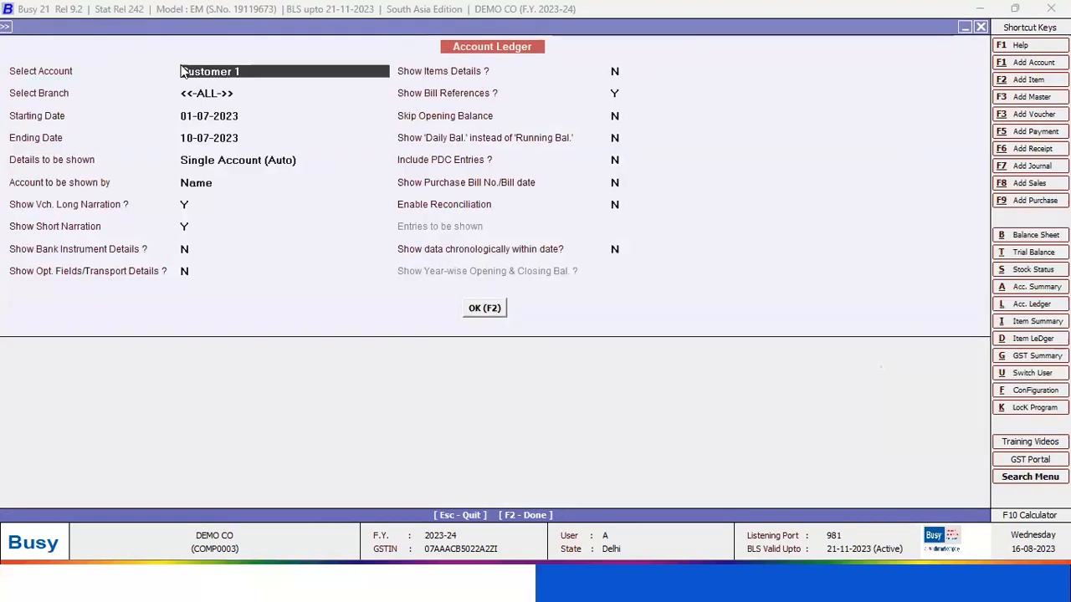
pyautogui.press('Escape')
# - Start a new sales voucher in series New dated 10-09-2023 with sale type Local-28%
pyautogui.press('Left')
pyautogui.press('Up')
pyautogui.press('Up')
pyautogui.press('Up')
pyautogui.press('Up')
pyautogui.press('Up')
pyautogui.press('Return')
pyautogui.press('Escape')
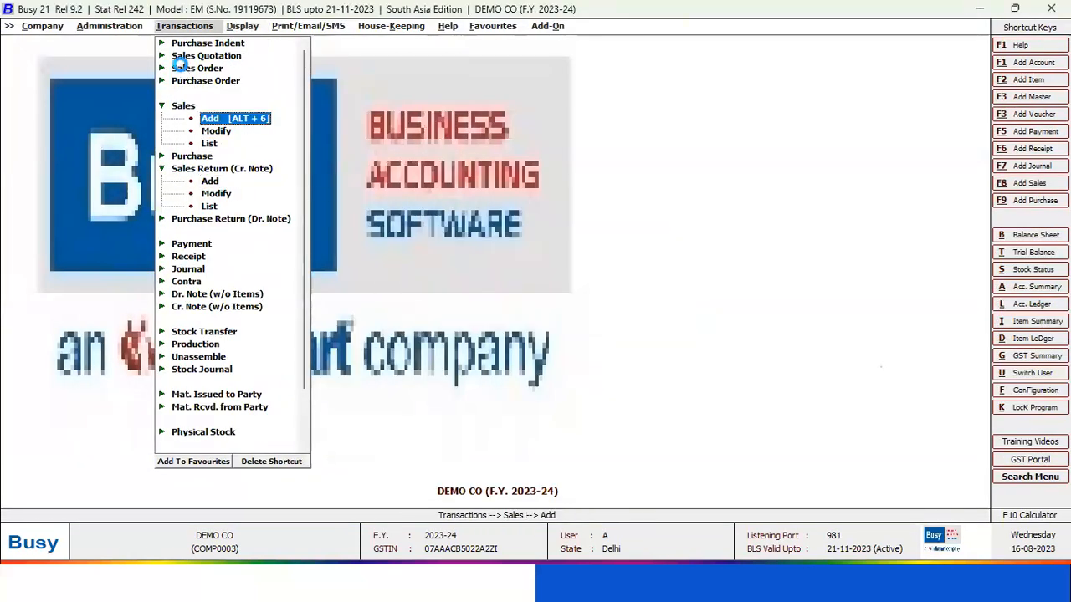
pyautogui.press('Return')
pyautogui.press('Return')
pyautogui.press('Return')
pyautogui.press('Return')
pyautogui.press('Return')
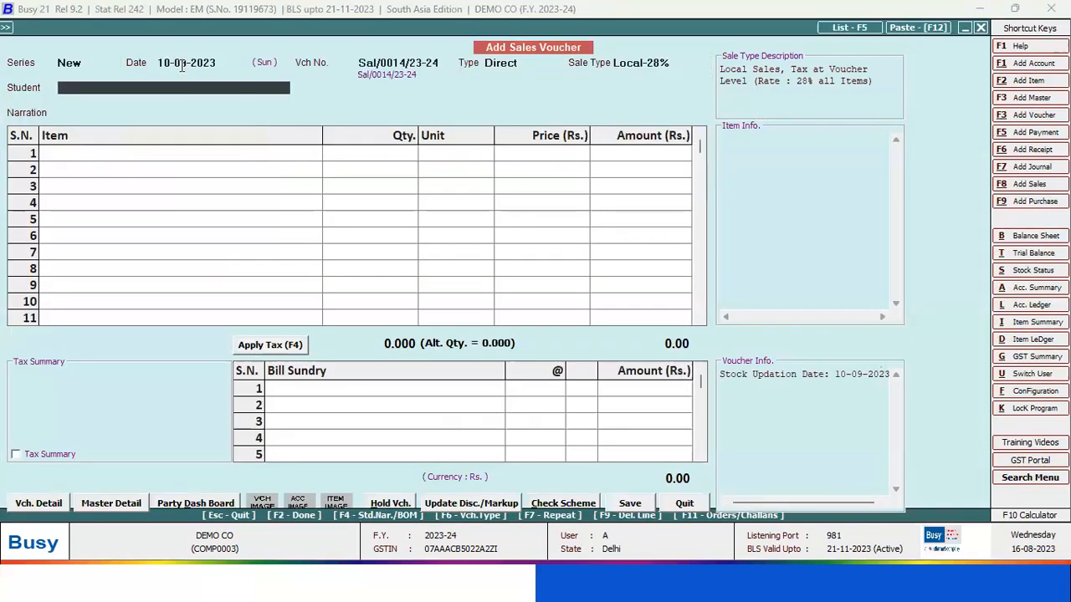
# - Create a new party account named Party 1 from the voucher and assign it to the Sundry Debtors group
pyautogui.press('F3')
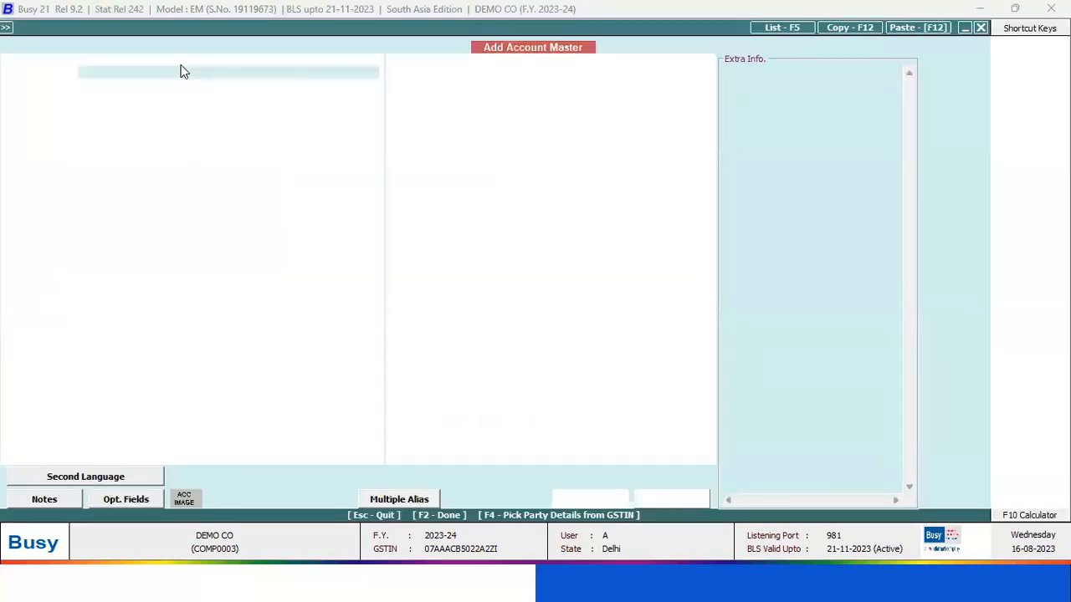
pyautogui.write('party 1')
pyautogui.press('Return')
pyautogui.press('Return')
pyautogui.press('Escape')
pyautogui.write('sun')
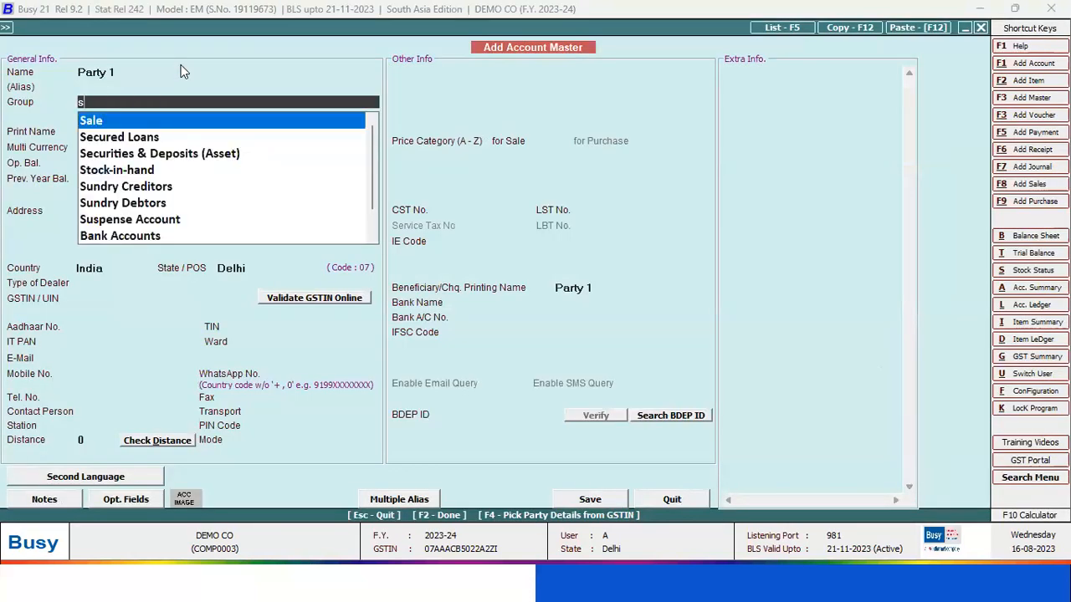
pyautogui.press('Down')
pyautogui.press('Return')
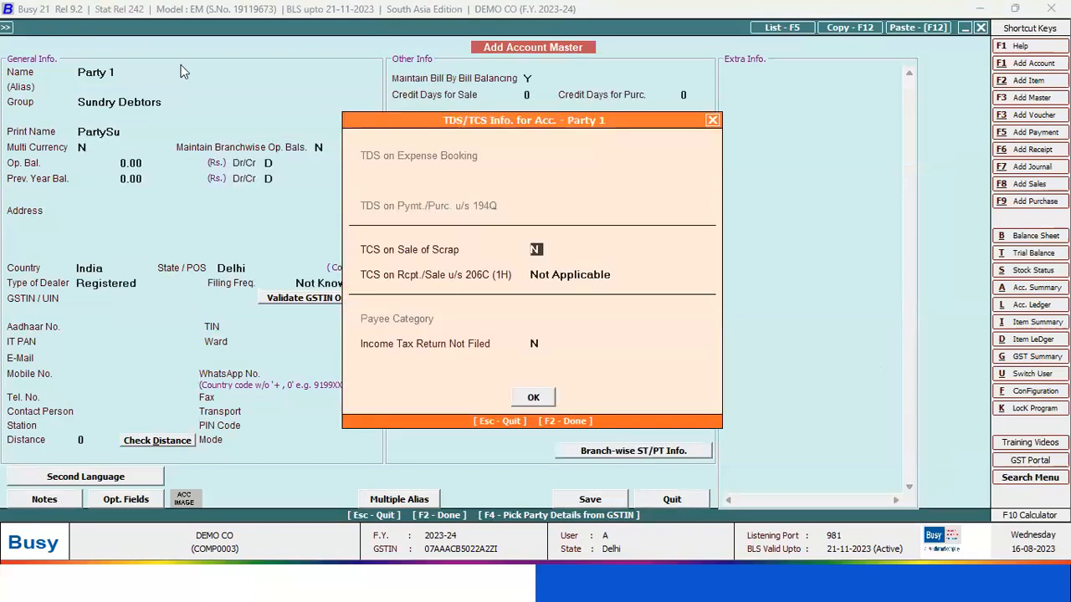
# - Keep Party 1's default TDS/TCS information, set its dealer type to Un-Registered and save the account master
pyautogui.press('Return')
pyautogui.press('Return')
pyautogui.press('F2')
pyautogui.press('F2')
pyautogui.press('Left')
pyautogui.press('Return')
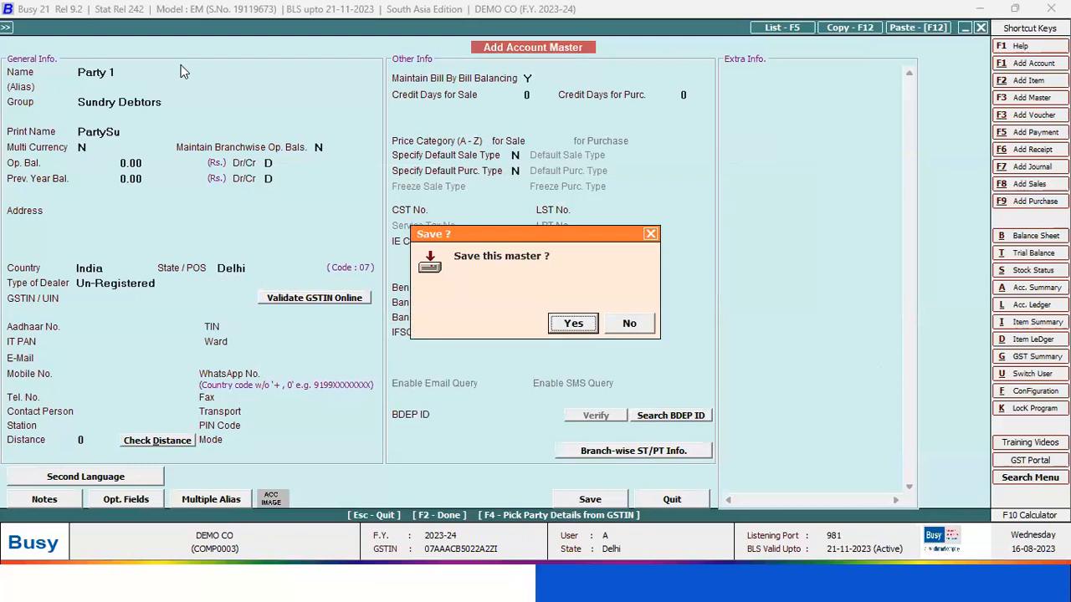
pyautogui.press('Return')
pyautogui.press('Right')
pyautogui.press('Return')
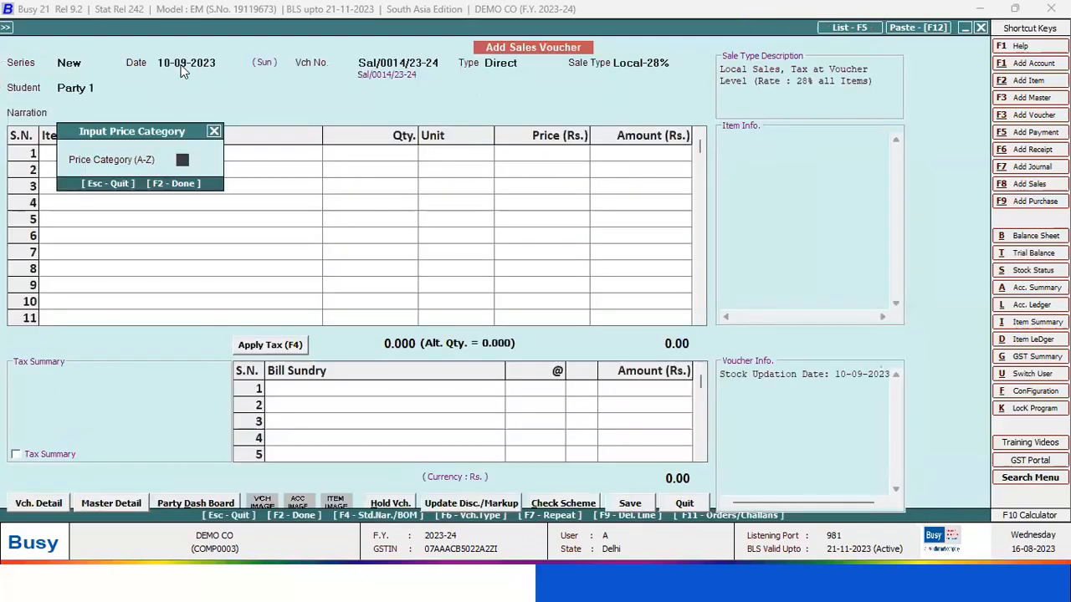
# - Leave the price category and the optional Gr No blank for Party 1's sales voucher
pyautogui.press('Return')
pyautogui.press('Return')
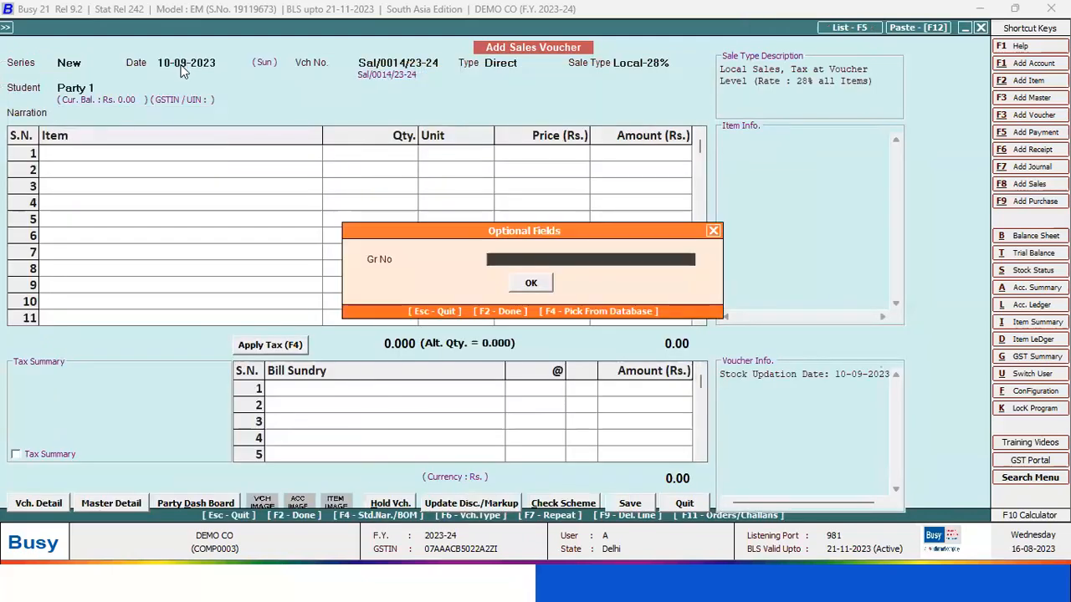
pyautogui.press('Return')
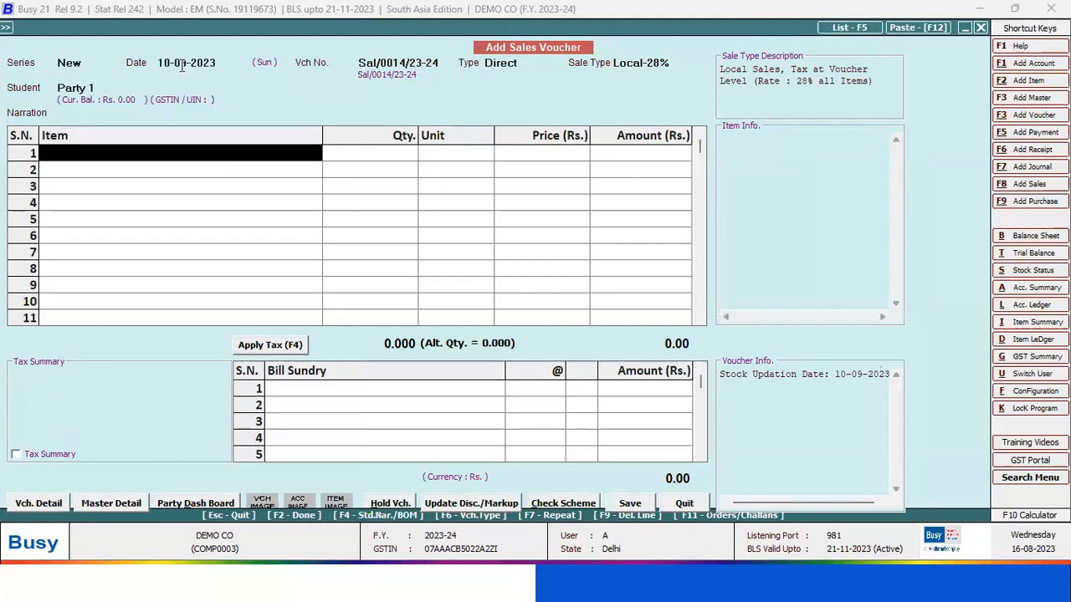
# - Choose ITEM-A as the sales voucher's first item and take it from the Main Store material centre
pyautogui.write('1')
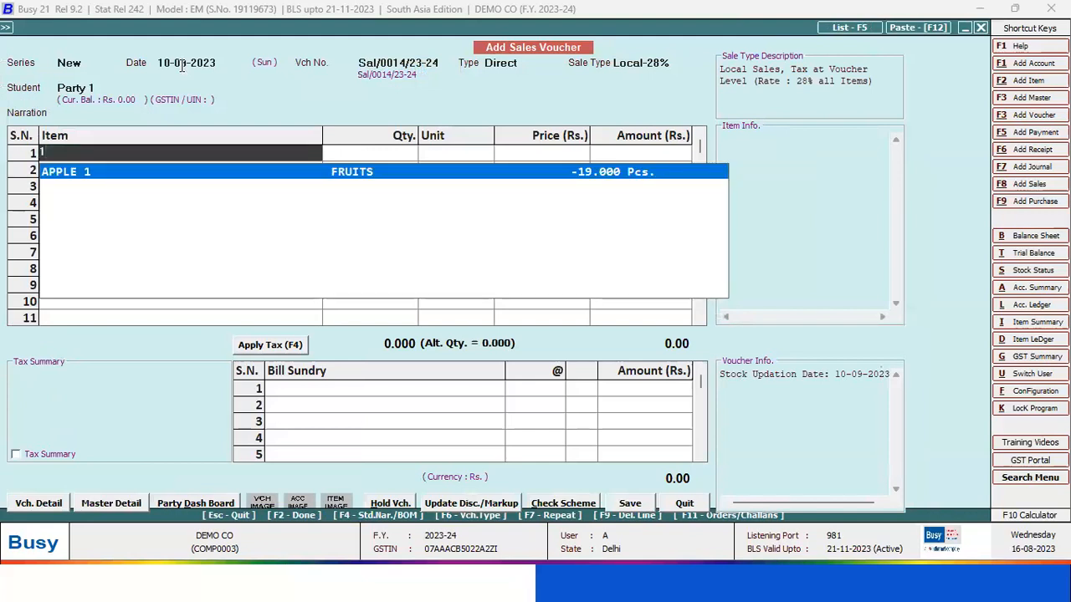
pyautogui.press('BackSpace')
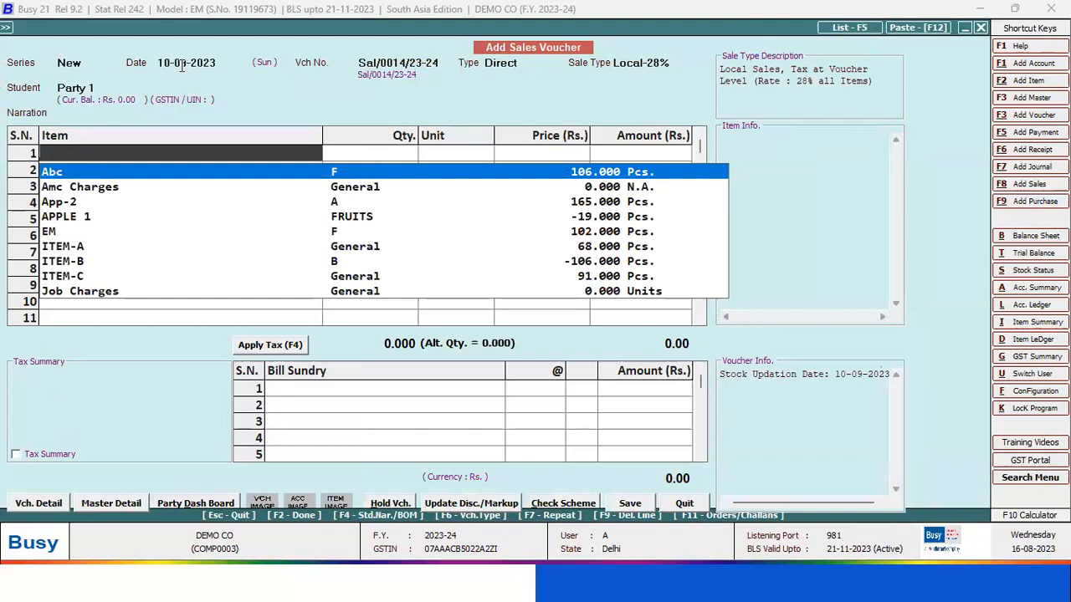
pyautogui.press('Down')
pyautogui.press('Down')
pyautogui.press('Down')
pyautogui.press('Down')
pyautogui.press('Down')
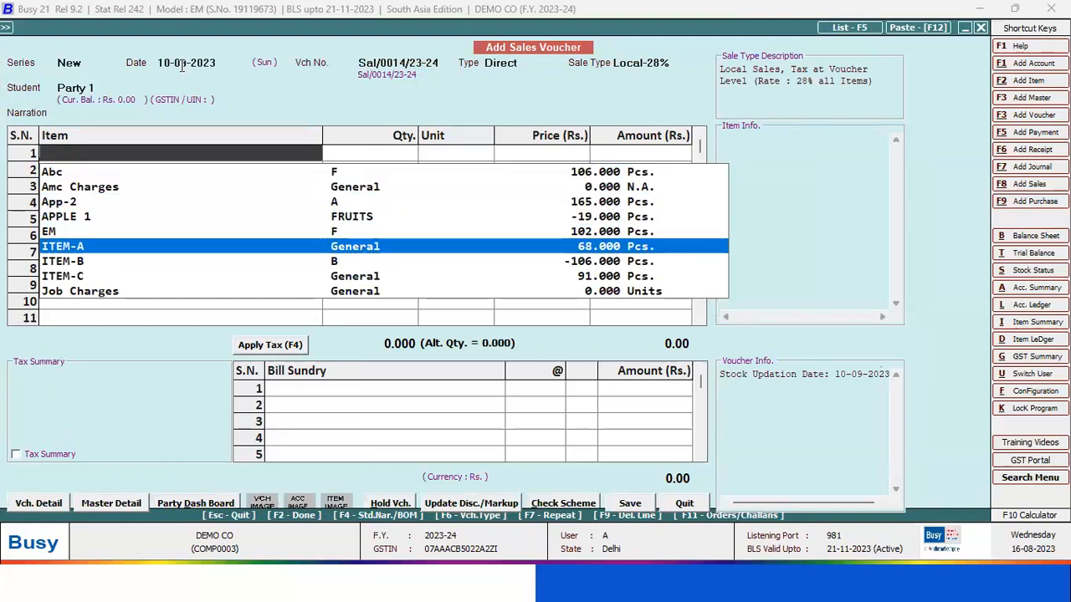
pyautogui.press('Return')
pyautogui.press('Down')
pyautogui.press('Down')
pyautogui.press('Down')
pyautogui.press('Down')
pyautogui.press('Return')
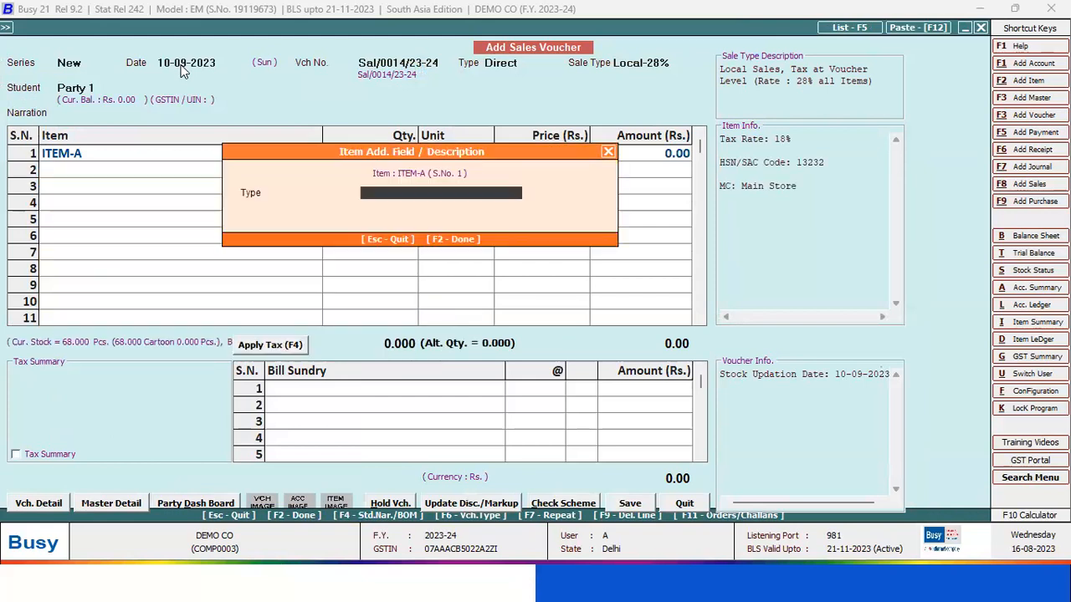
# - Leave ITEM-A's Type blank and enter a quantity of 1 Pcs. at 100.00, keeping the default alternate unit and discount details
pyautogui.press('Return')
pyautogui.write('1')
pyautogui.press('Return')
pyautogui.press('Return')
pyautogui.press('Return')
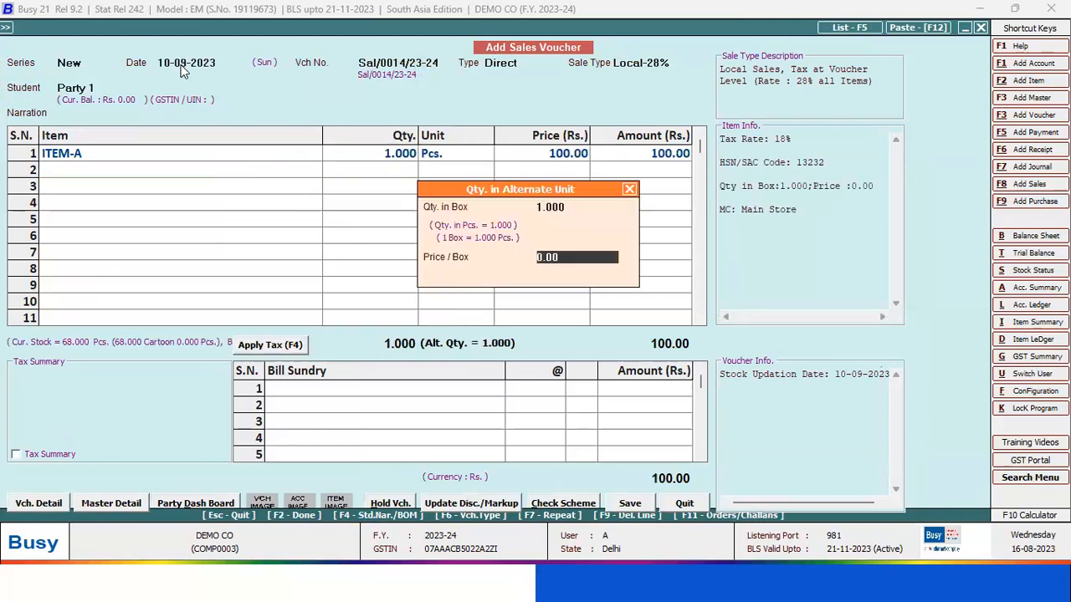
pyautogui.press('Return')
pyautogui.press('Return')
pyautogui.press('Return')
pyautogui.press('Return')
pyautogui.press('Return')
pyautogui.press('Return')
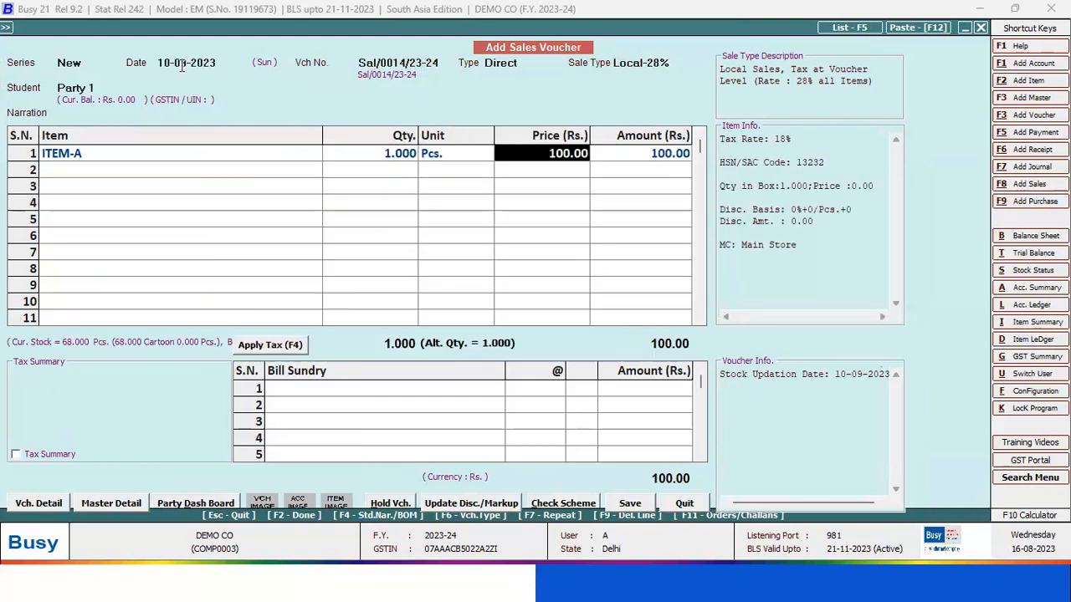
# - Apply CGST and SGST at 14% each to Party 1's sales voucher and start saving it, accepting the mismatched item tax rate
pyautogui.click(273, 344)
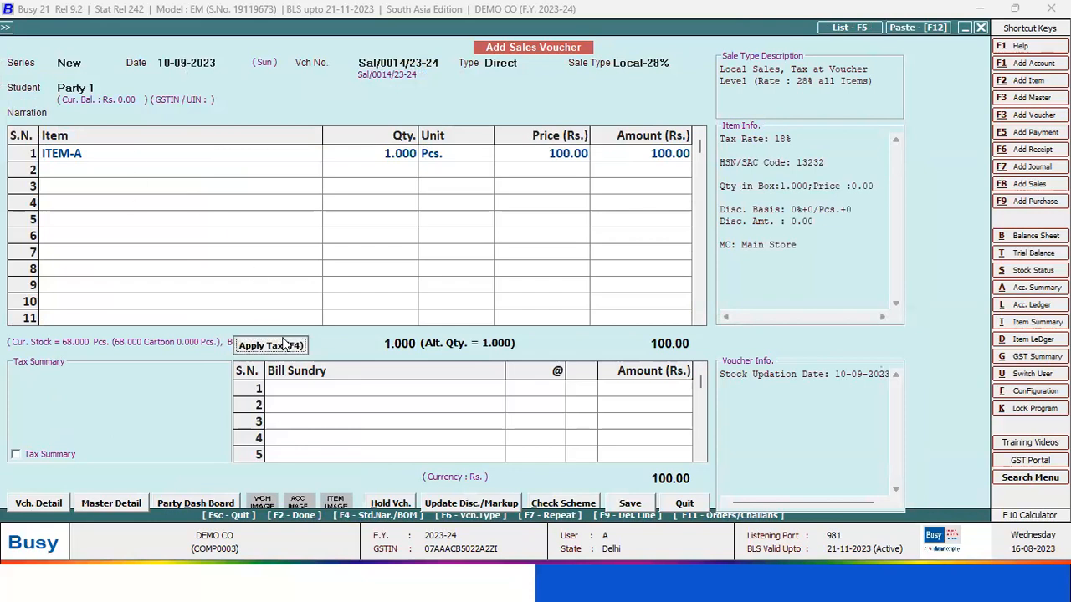
pyautogui.click(627, 502)
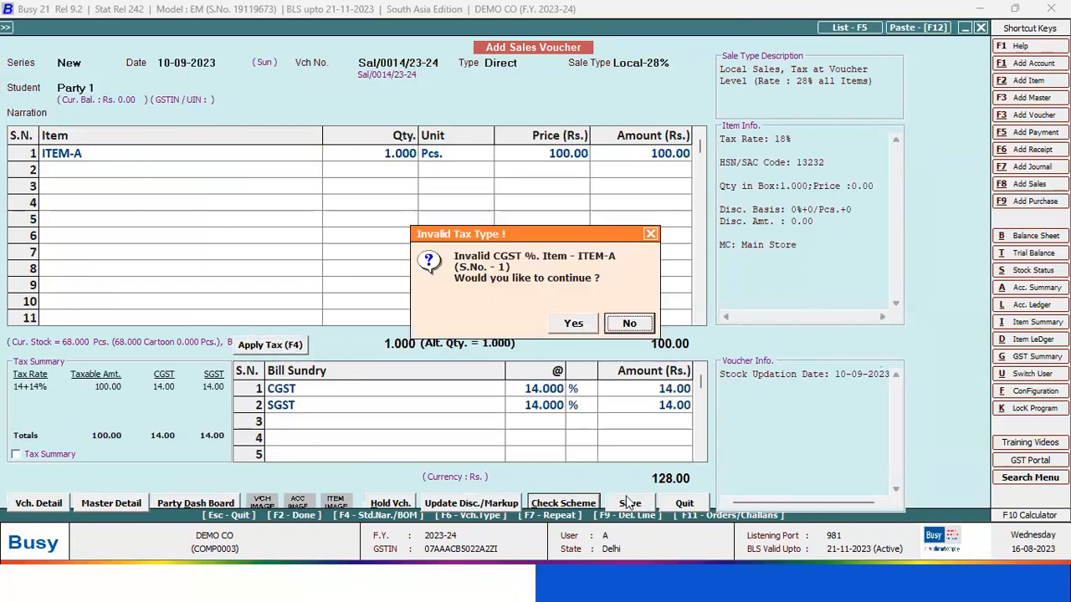
pyautogui.click(571, 322)
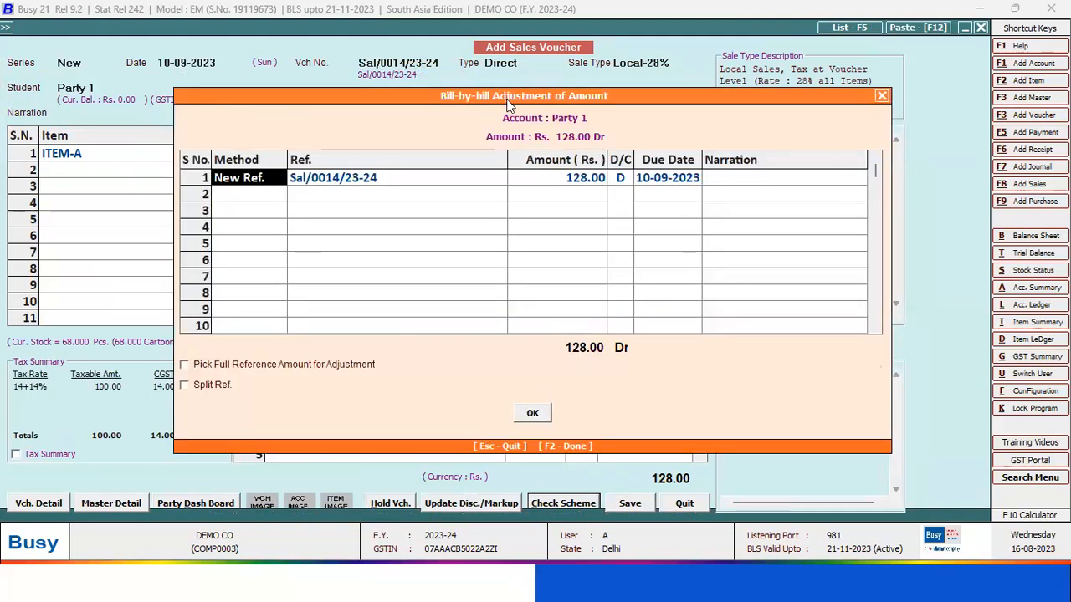
# - Keep the voucher amount as a new bill reference, accept transporter ABC, save the sales voucher and decline printing the invoice
pyautogui.moveTo(503, 100); pyautogui.dragTo(343, 75)
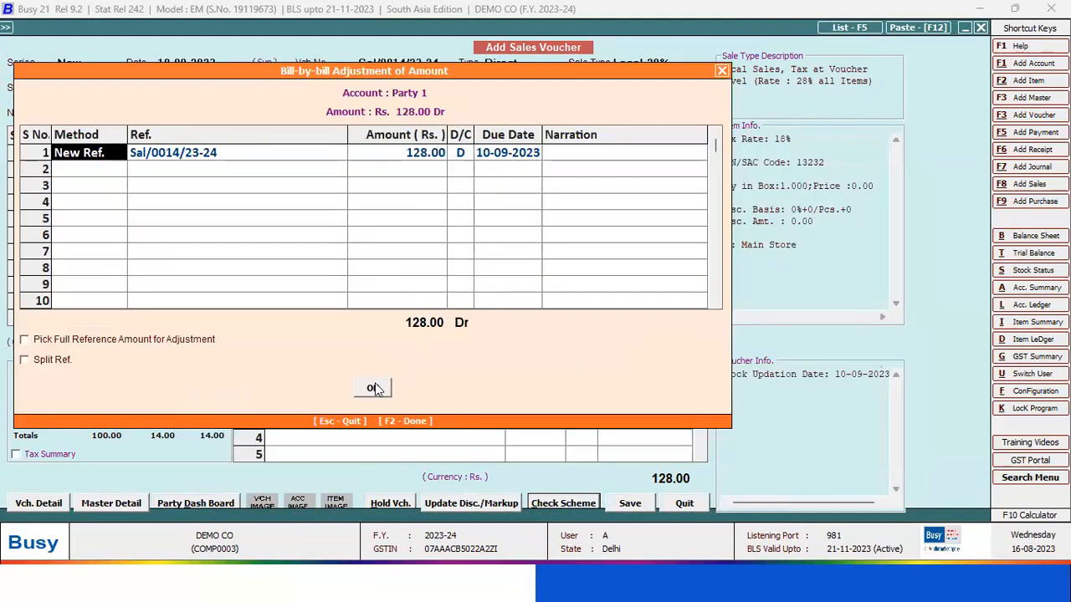
pyautogui.click(373, 388)
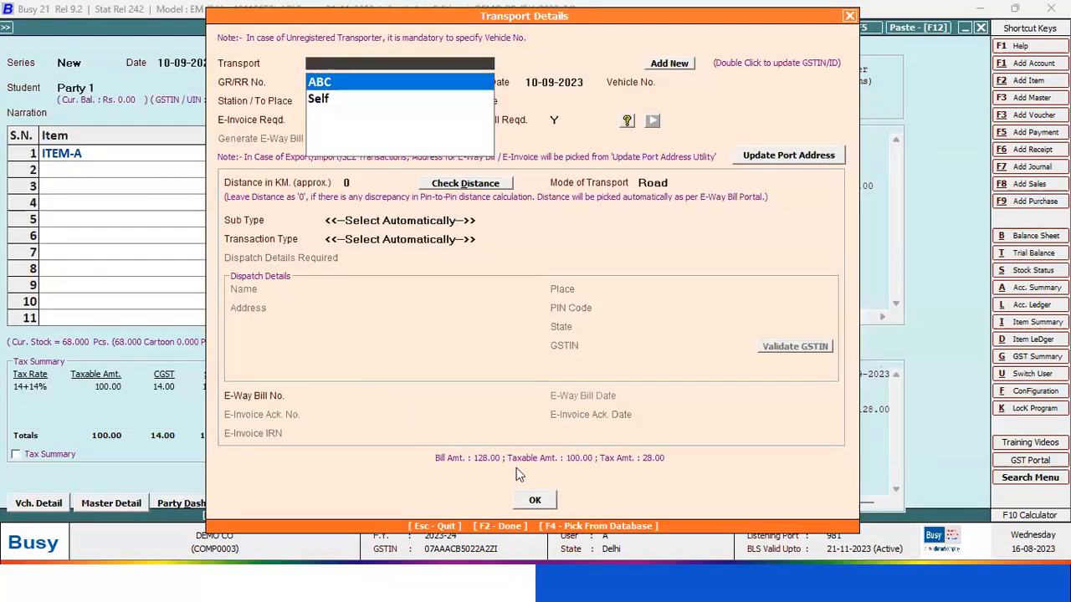
pyautogui.click(535, 500)
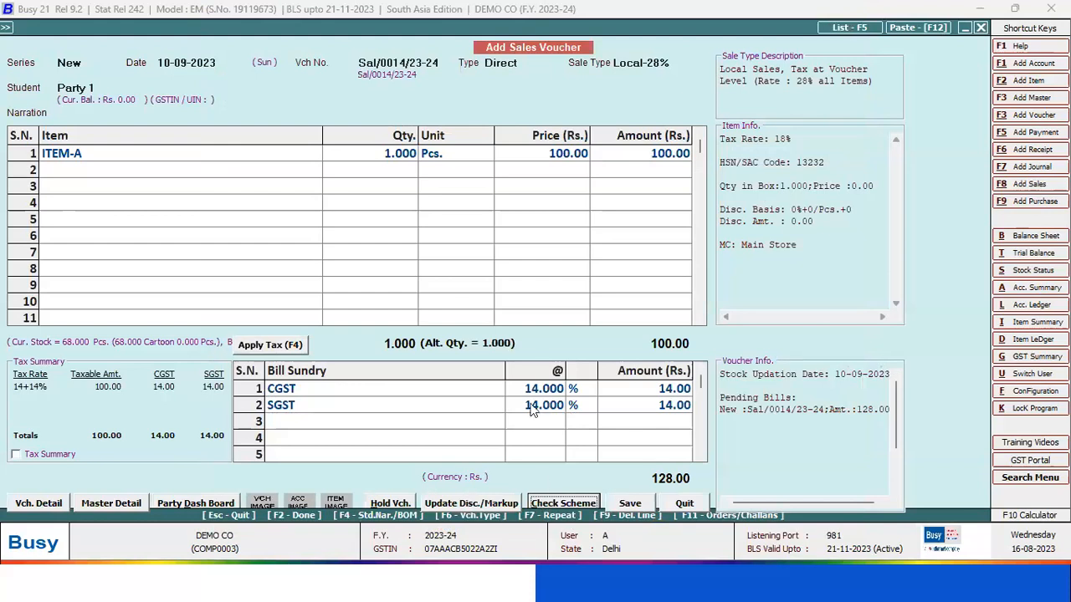
pyautogui.click(508, 393)
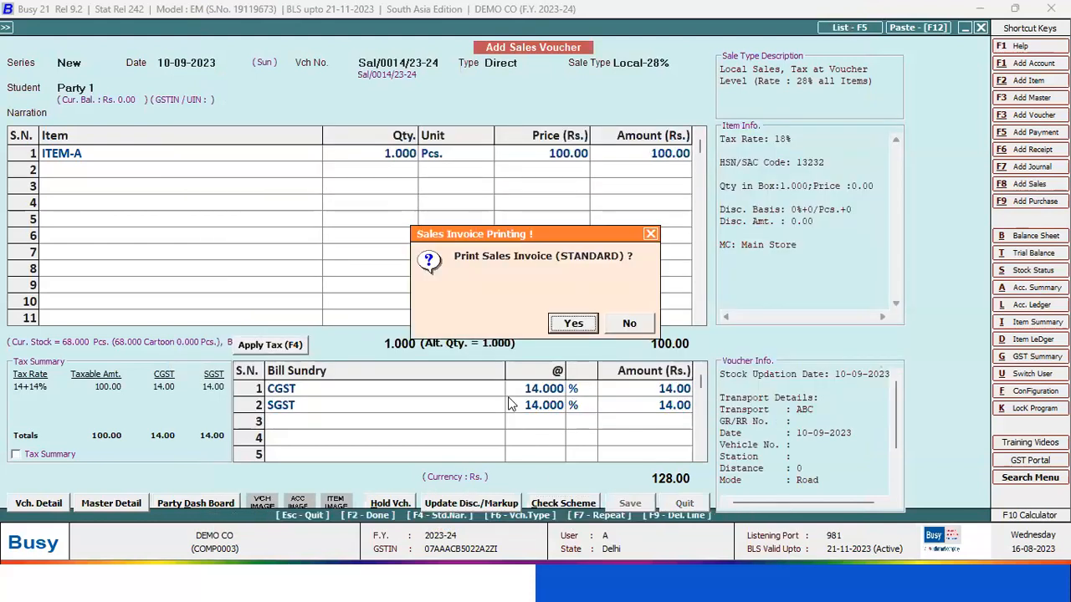
pyautogui.press('n')
pyautogui.press('Escape')
# - Start a sales return voucher in the Main series dated 10-09-2023, type Direct, with sale type Local-ItemWise
pyautogui.press('Down')
pyautogui.press('Down')
pyautogui.press('Down')
pyautogui.press('Down')
pyautogui.press('Return')
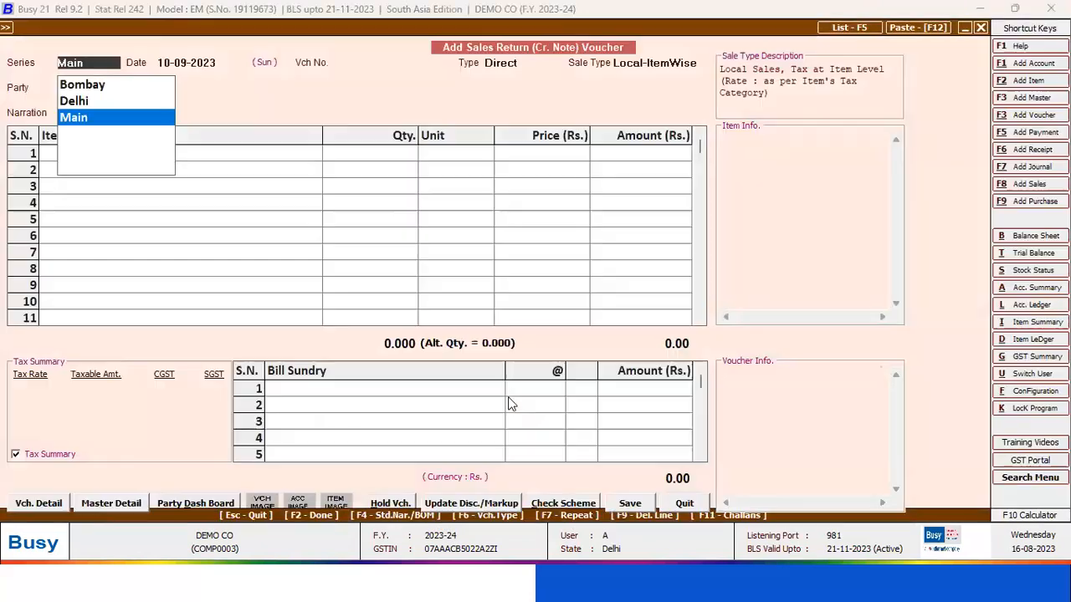
pyautogui.press('Return')
pyautogui.press('Return')
pyautogui.press('Return')
pyautogui.press('Return')
pyautogui.press('Return')
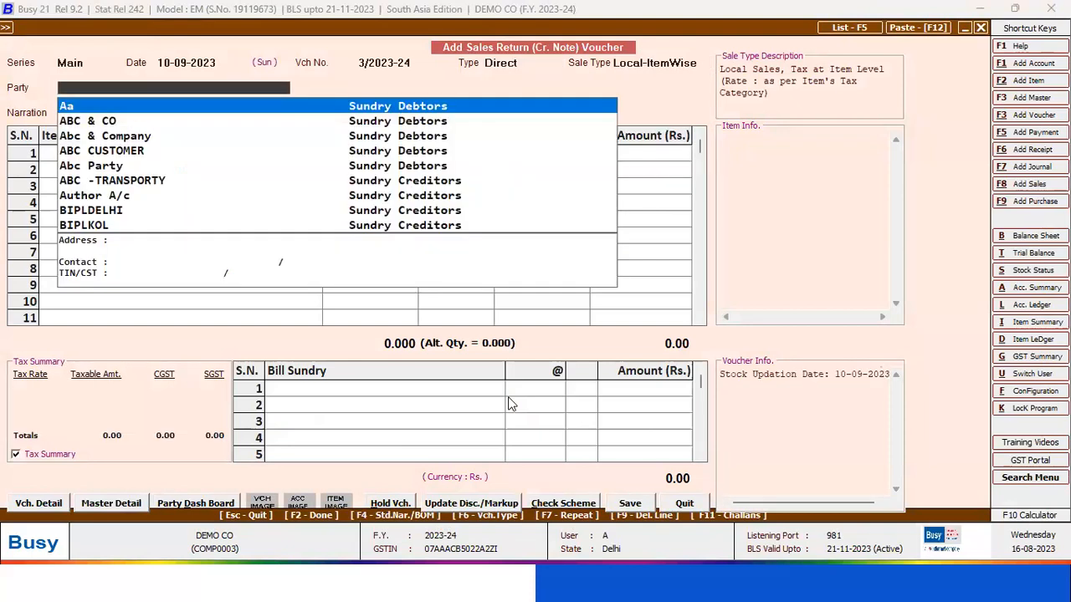
# - Set Party 1 as the sales return's party and skip the original sale details
pyautogui.write('pa')
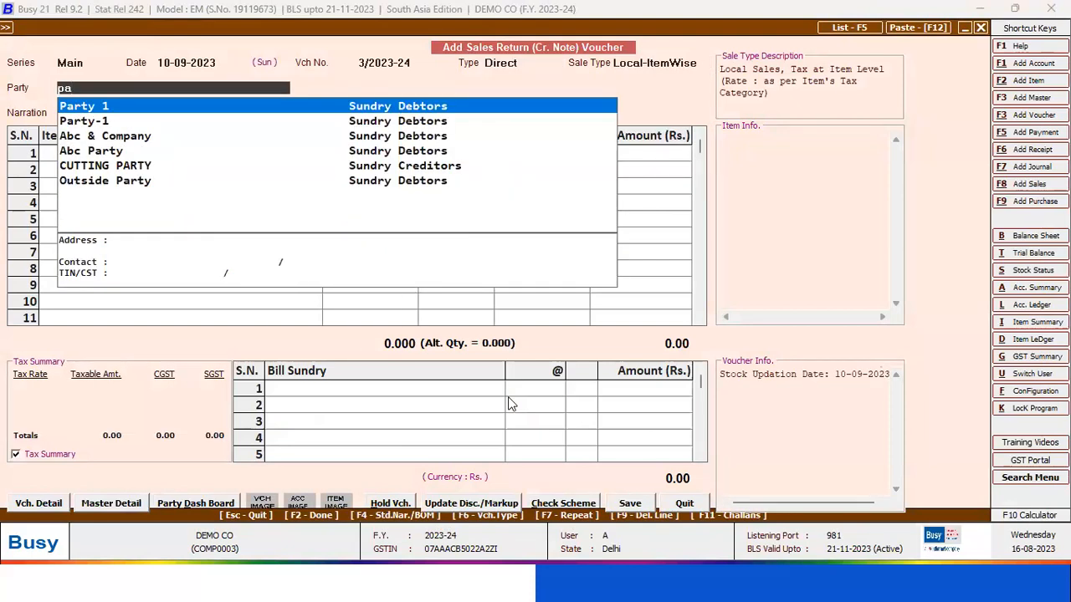
pyautogui.press('Return')
pyautogui.press('Return')
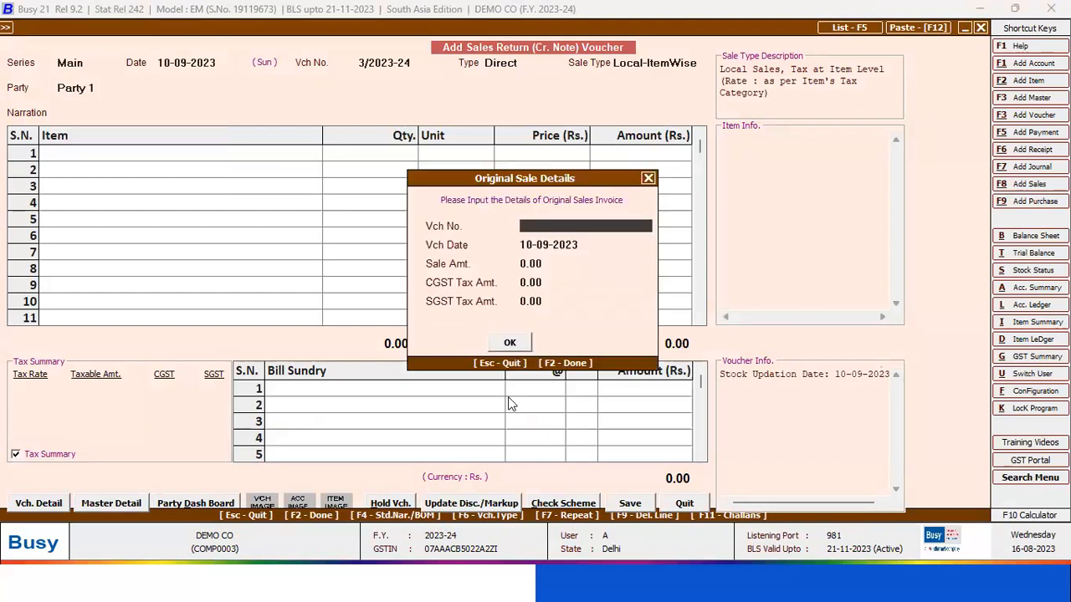
pyautogui.press('Escape')
pyautogui.press('Return')
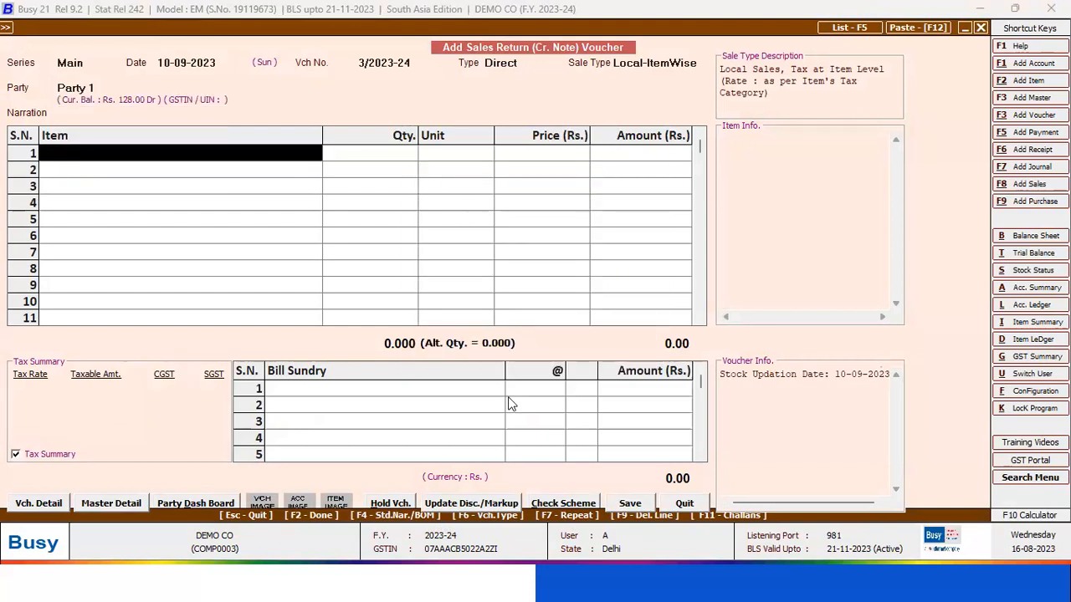
# - Enter 1 Pcs. of ITEM-A at 100.00 from the Main Store, with item-wise CGST and SGST of 9% each
pyautogui.write('i')
pyautogui.press('Return')
pyautogui.press('Down')
pyautogui.press('Down')
pyautogui.press('Down')
pyautogui.press('Down')
pyautogui.press('Return')
pyautogui.write('1')
pyautogui.press('Return')
pyautogui.press('Return')
pyautogui.press('Return')
pyautogui.press('Return')
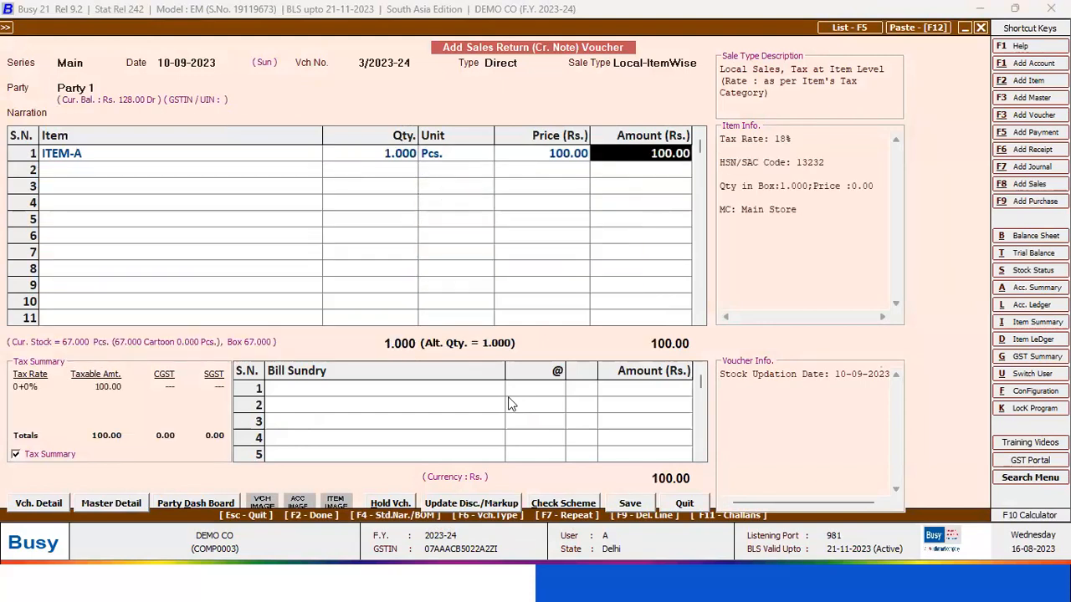
pyautogui.press('Return')
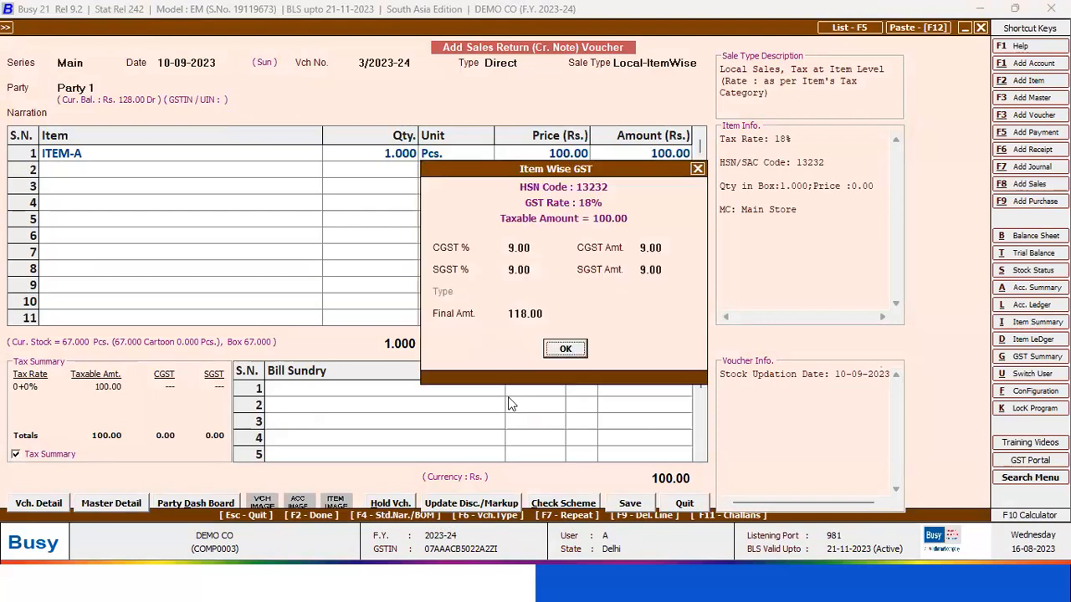
pyautogui.press('Return')
pyautogui.press('Return')
# - Accept transporter ABC, decline saving the sales return and quit the voucher without saving
pyautogui.press('F2')
pyautogui.press('F2')
pyautogui.press('Right')
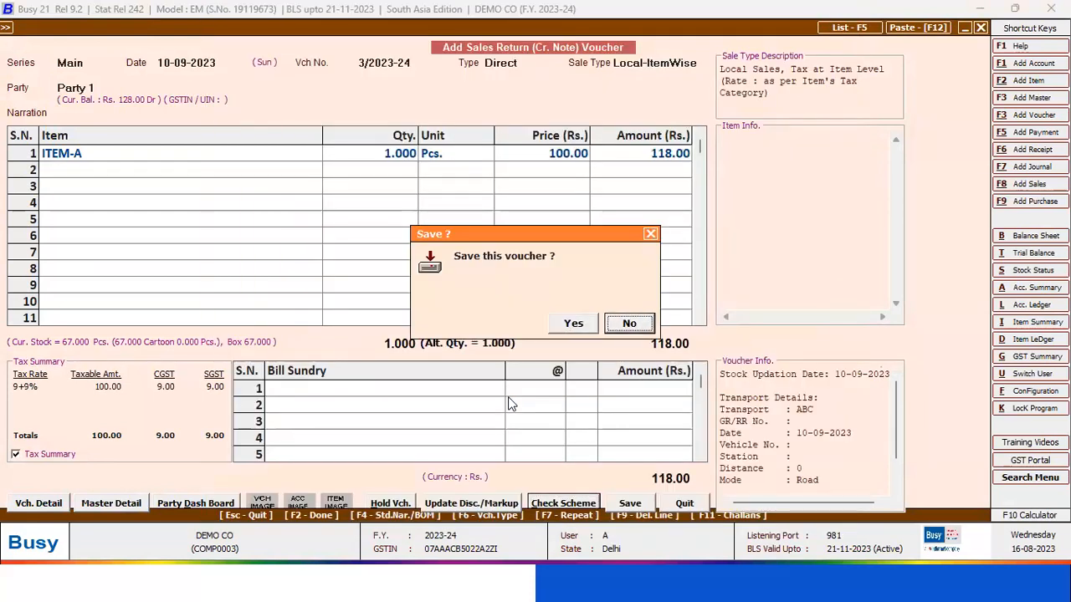
pyautogui.press('Left')
pyautogui.press('Right')
pyautogui.press('Return')
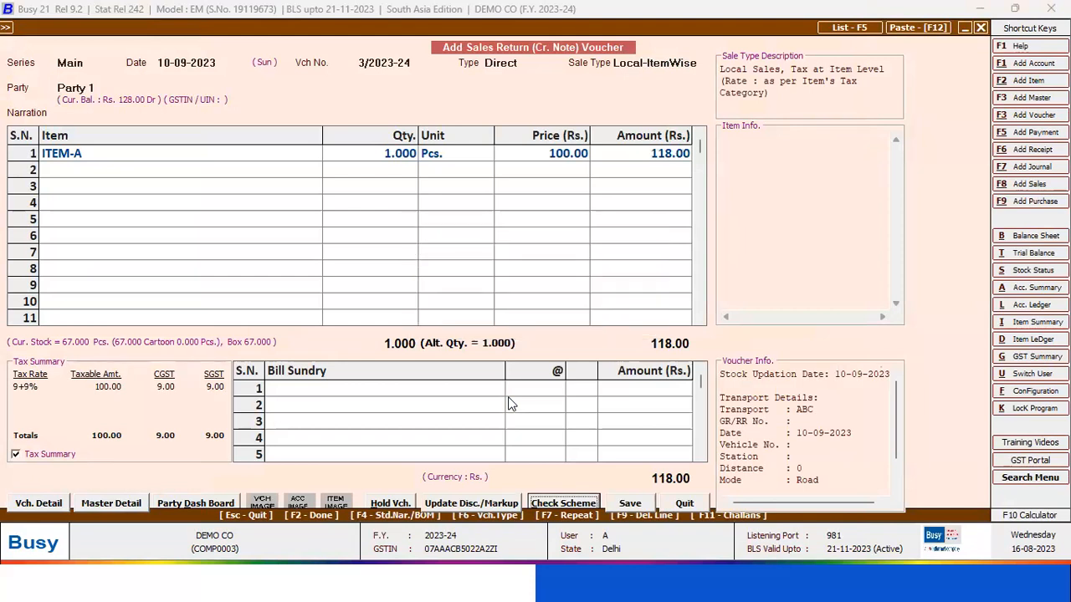
pyautogui.press('Escape')
pyautogui.press('Left')
pyautogui.press('Return')
# - Open the New series sales voucher dated 10-09-2023 for modification, check its party and tax details, and close it
pyautogui.press('Up')
pyautogui.press('Up')
pyautogui.press('Up')
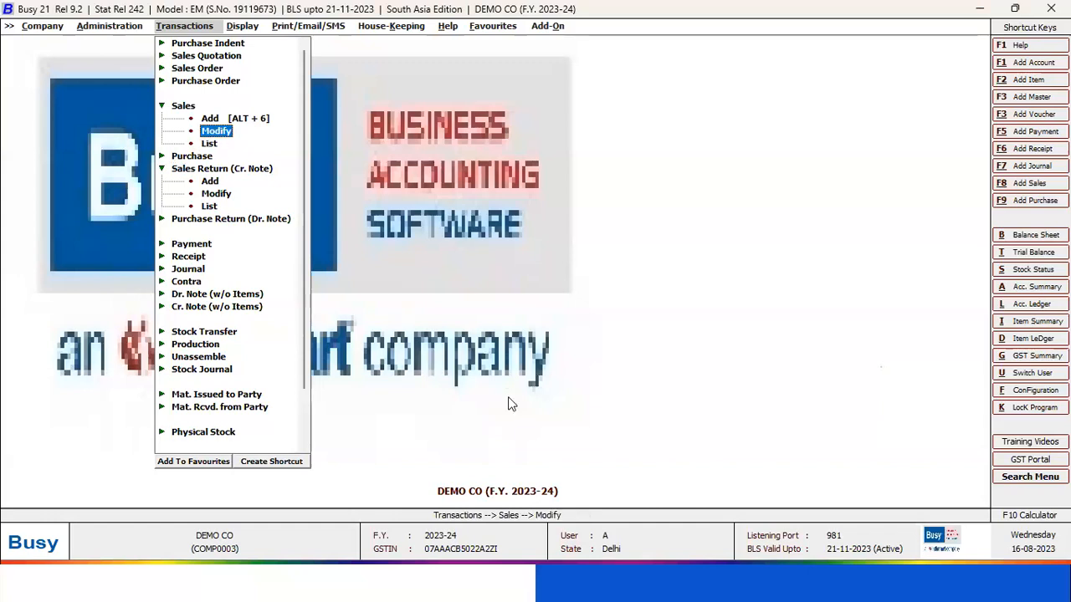
pyautogui.press('Return')
pyautogui.press('Down')
pyautogui.press('Down')
pyautogui.press('Down')
pyautogui.press('Return')
pyautogui.press('Return')
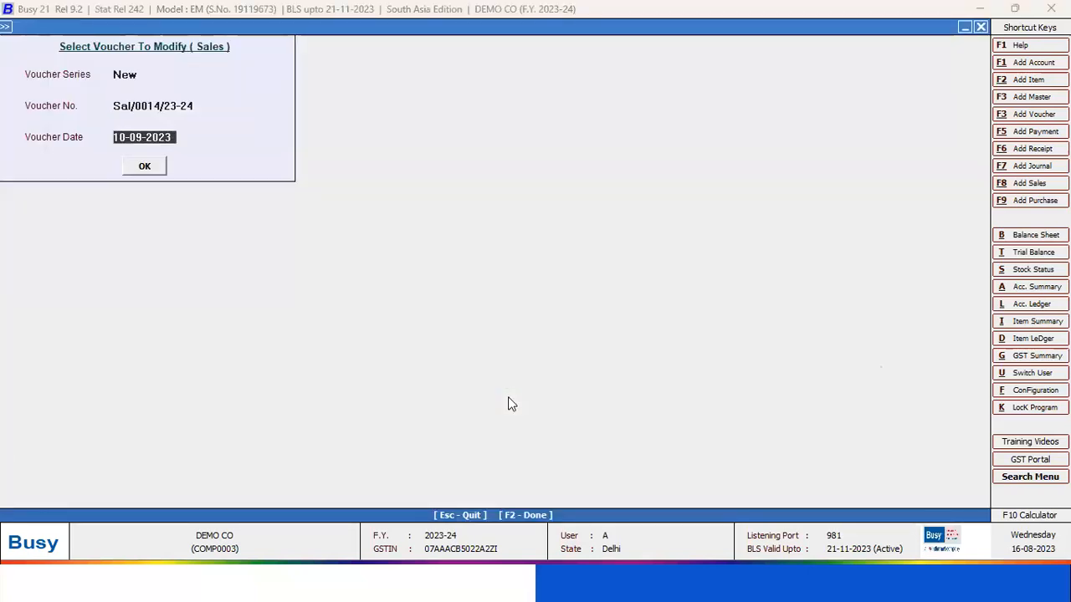
pyautogui.press('Return')
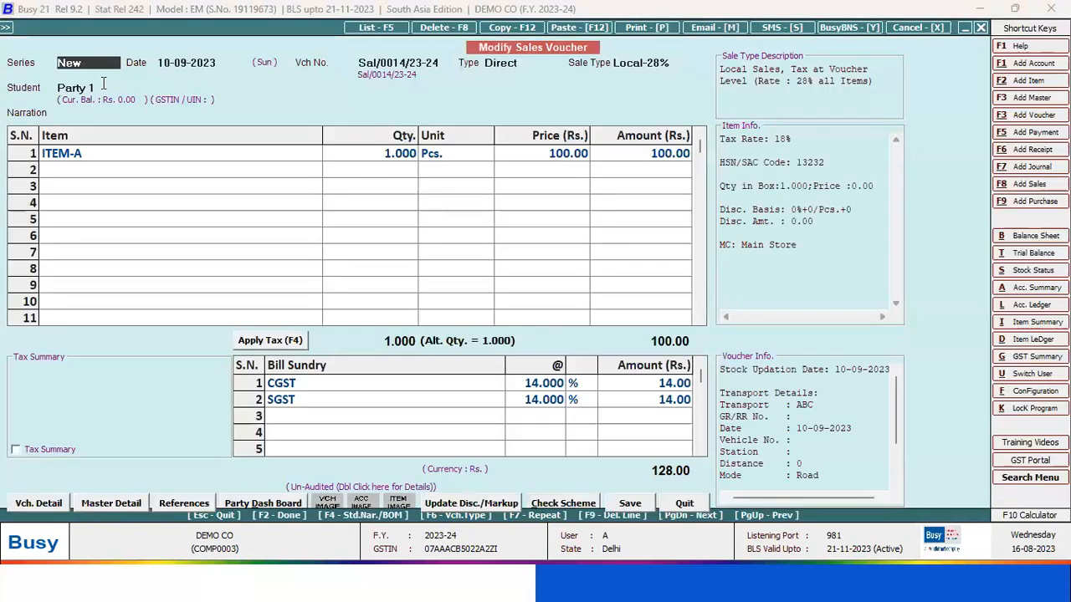
pyautogui.click(104, 84)
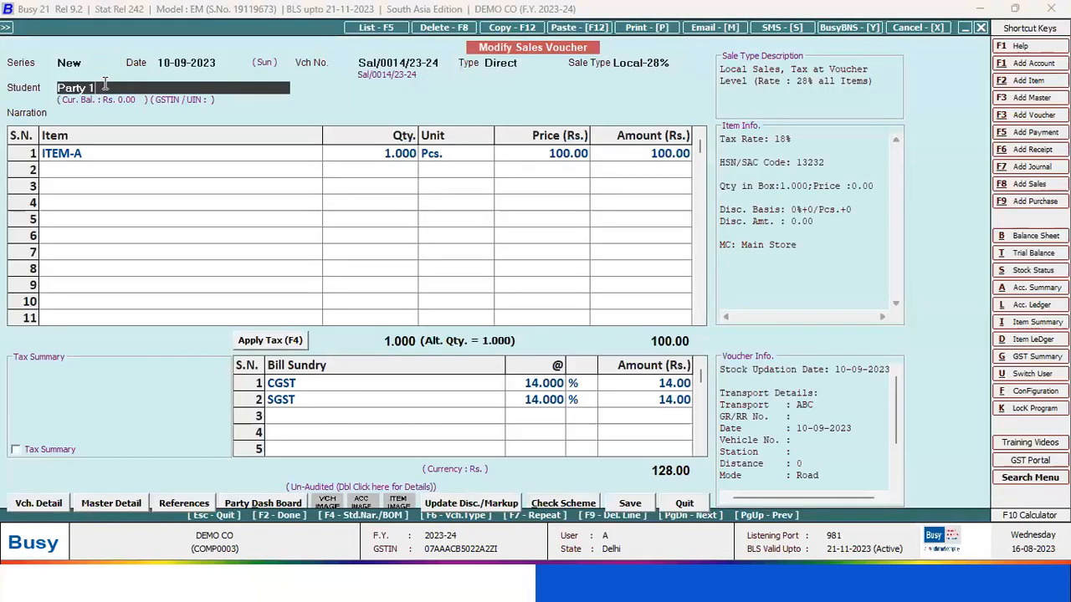
pyautogui.press('Escape')
pyautogui.press('Escape')
# - Add a new sales return voucher in the Main series dated 10-09-2023, keeping type Direct and sale type Local-ItemWise
pyautogui.press('Down')
pyautogui.press('Down')
pyautogui.press('Down')
pyautogui.press('Down')
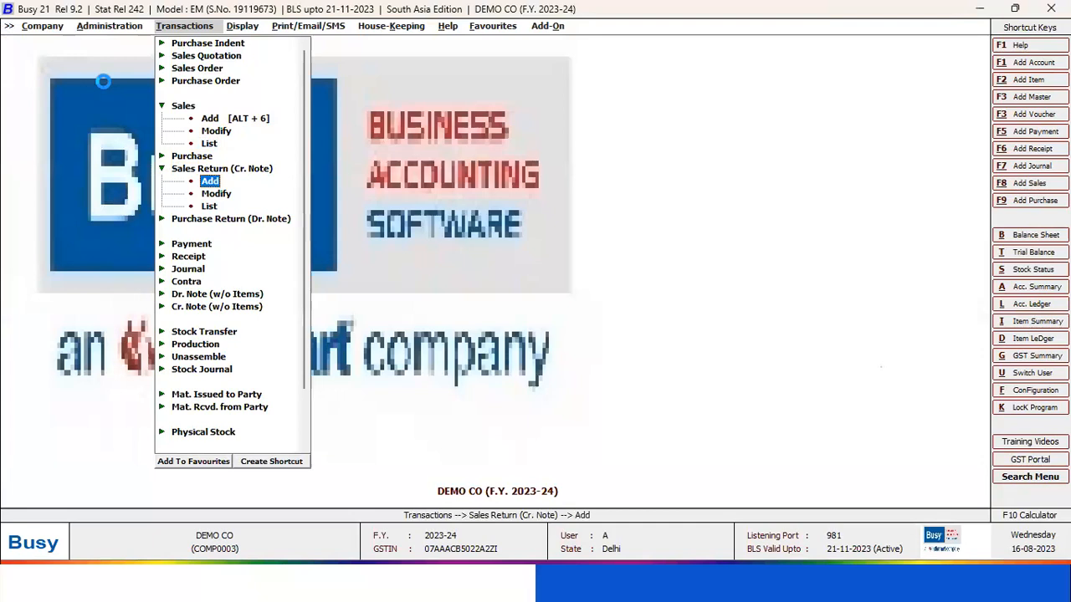
pyautogui.press('Return')
pyautogui.press('Return')
pyautogui.press('Return')
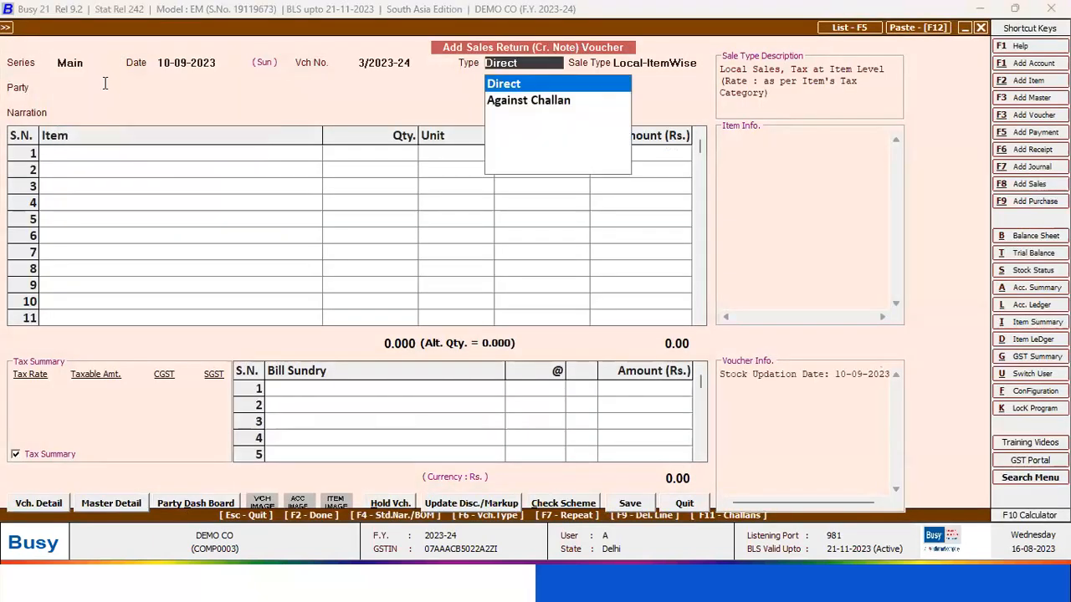
pyautogui.press('Return')
# - Choose Party 1 for the new sales return and leave the original sales invoice details unfilled
pyautogui.write('pa')
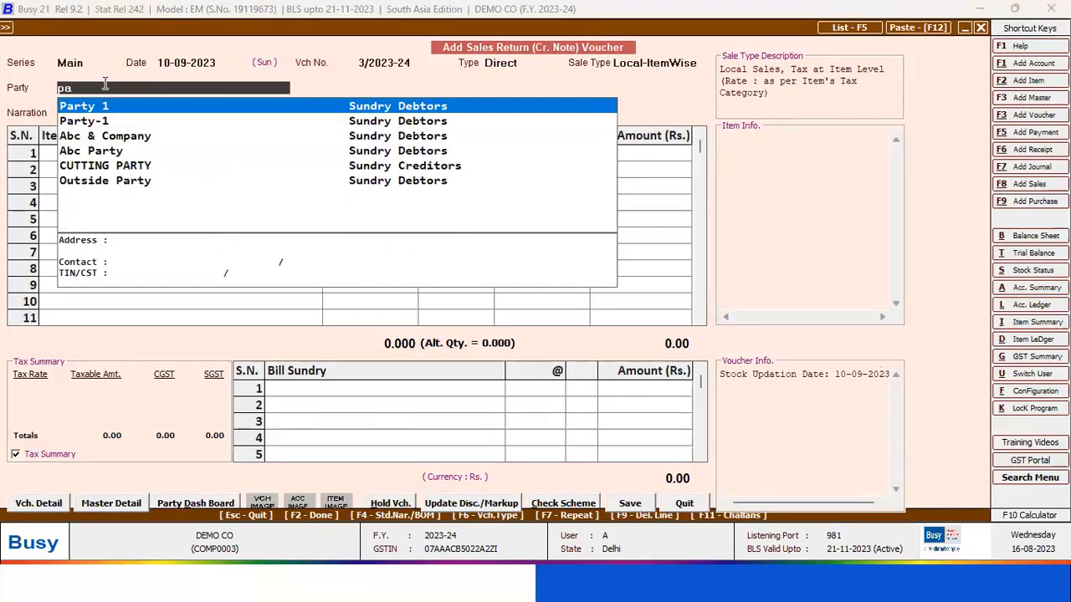
pyautogui.press('Return')
pyautogui.press('Return')
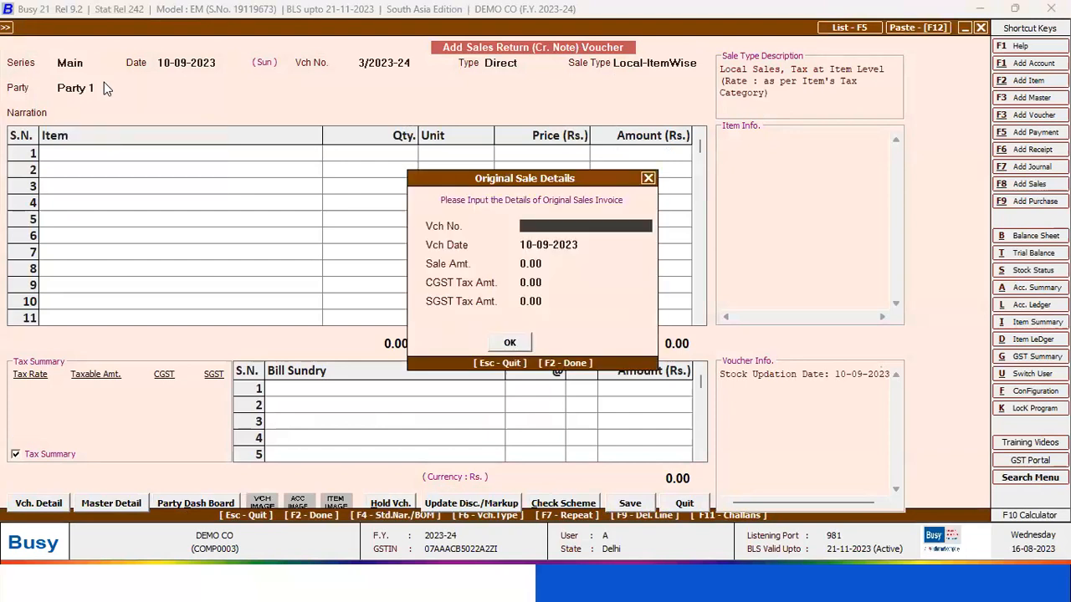
pyautogui.press('Escape')
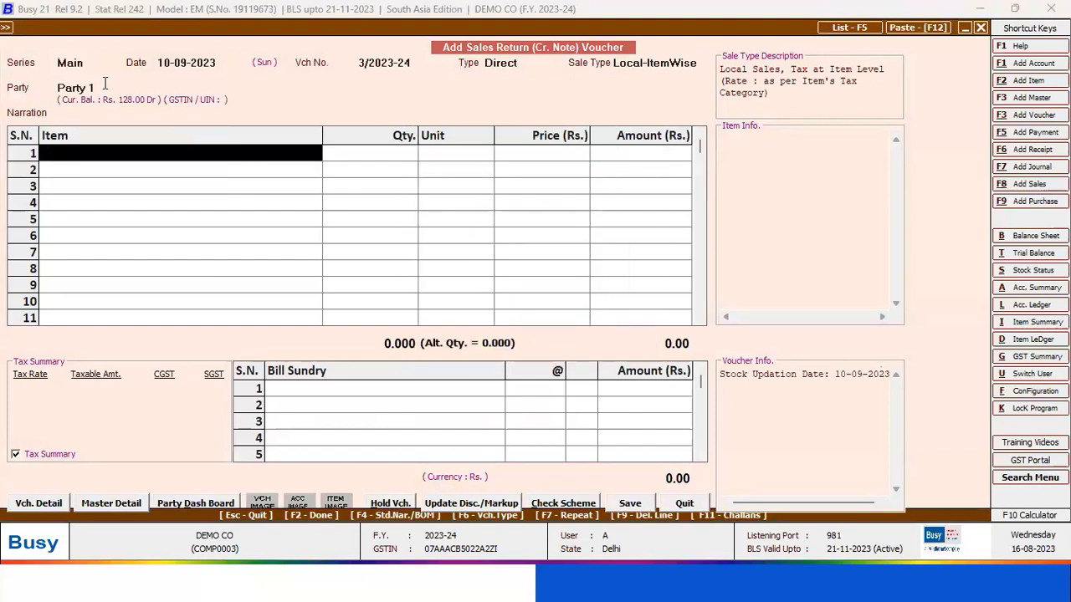
# - Enter ITEM-A from the Main Store with quantity 1 Pcs. at 100.00 and try to save without item-wise GST
pyautogui.press('Down')
pyautogui.press('Up')
pyautogui.press('Return')
pyautogui.press('Down')
pyautogui.press('Down')
pyautogui.press('Down')
pyautogui.press('Return')
pyautogui.write('1')
pyautogui.press('Return')
pyautogui.press('Return')
pyautogui.press('Return')
pyautogui.press('Return')
pyautogui.press('F2')
pyautogui.press('F2')
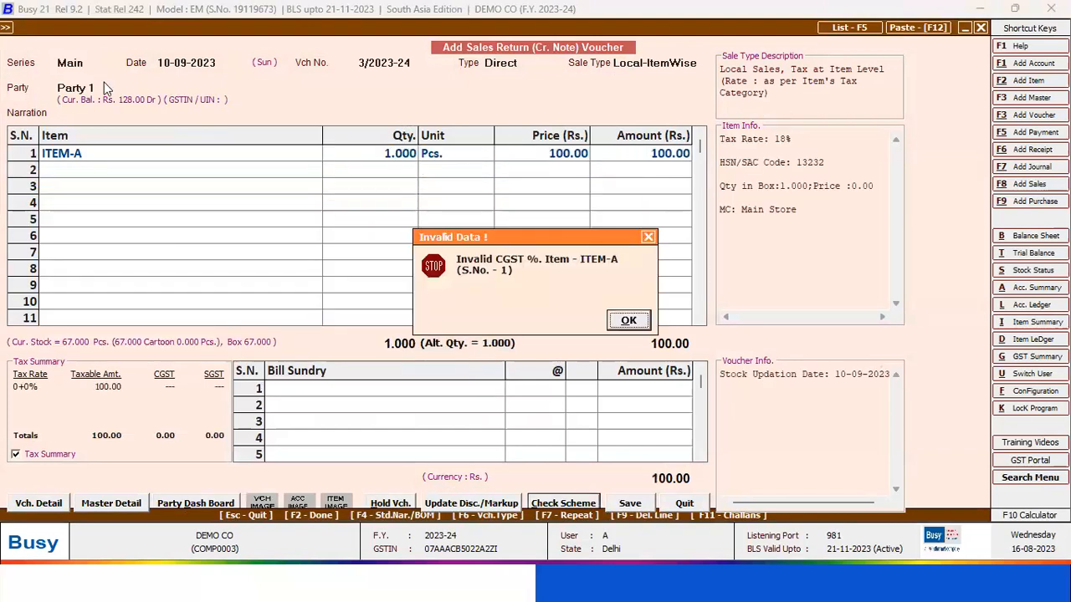
pyautogui.press('Return')
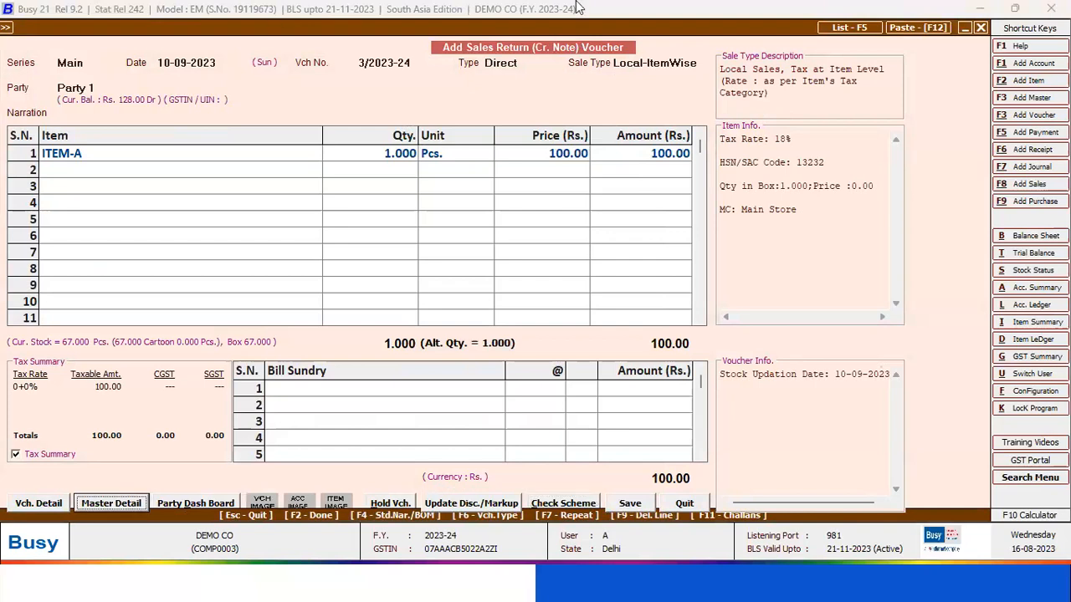
# - Apply item-wise GST to ITEM-A's amount, with CGST and SGST at 9.00% each
pyautogui.click(621, 156)
pyautogui.press('Return')
pyautogui.press('Return')
pyautogui.press('Return')
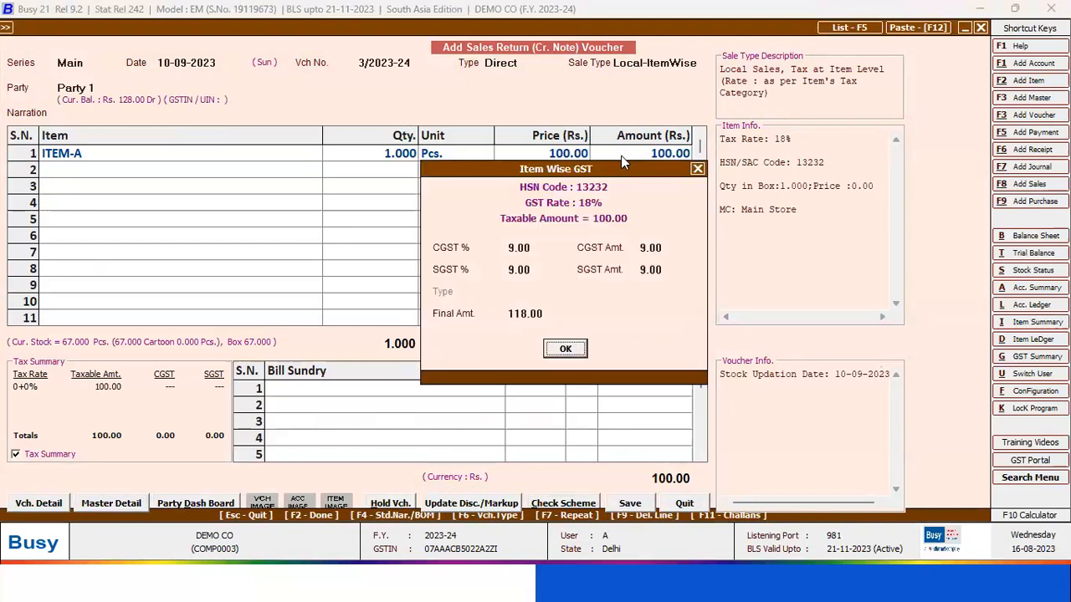
pyautogui.press('F2')
# - Accept transporter ABC in the transport details, save Party 1's sales return and leave voucher entry
pyautogui.press('F2')
pyautogui.press('Left')
pyautogui.press('Return')
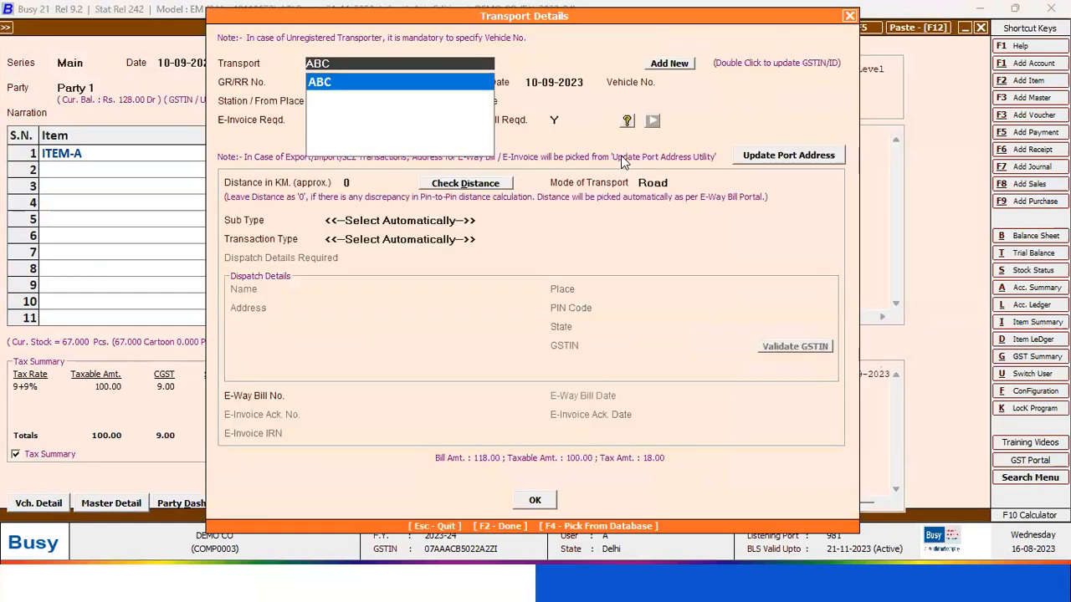
pyautogui.press('F2')
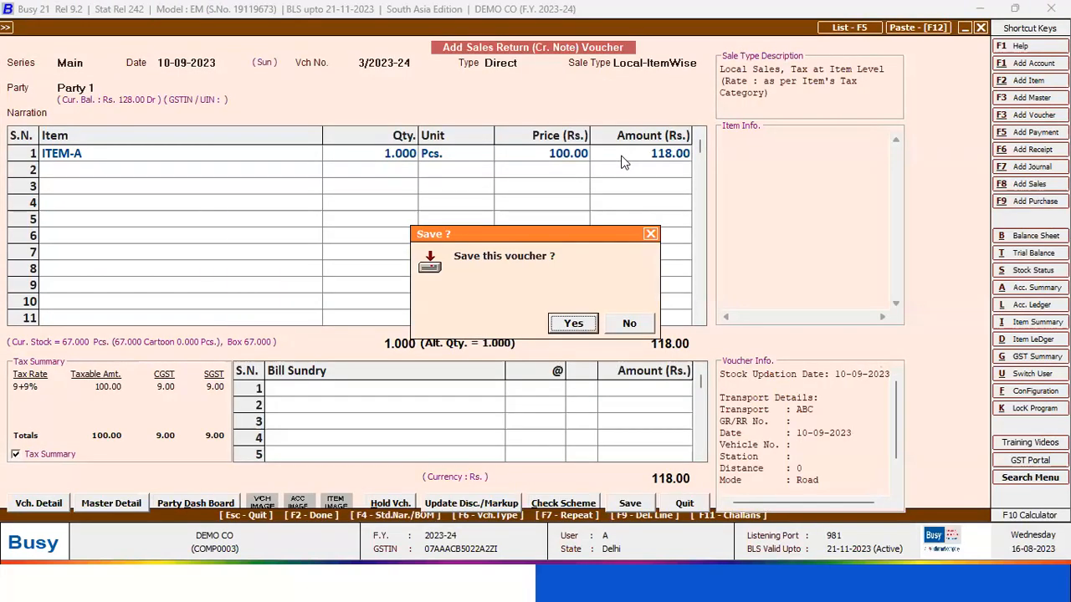
pyautogui.press('Return')
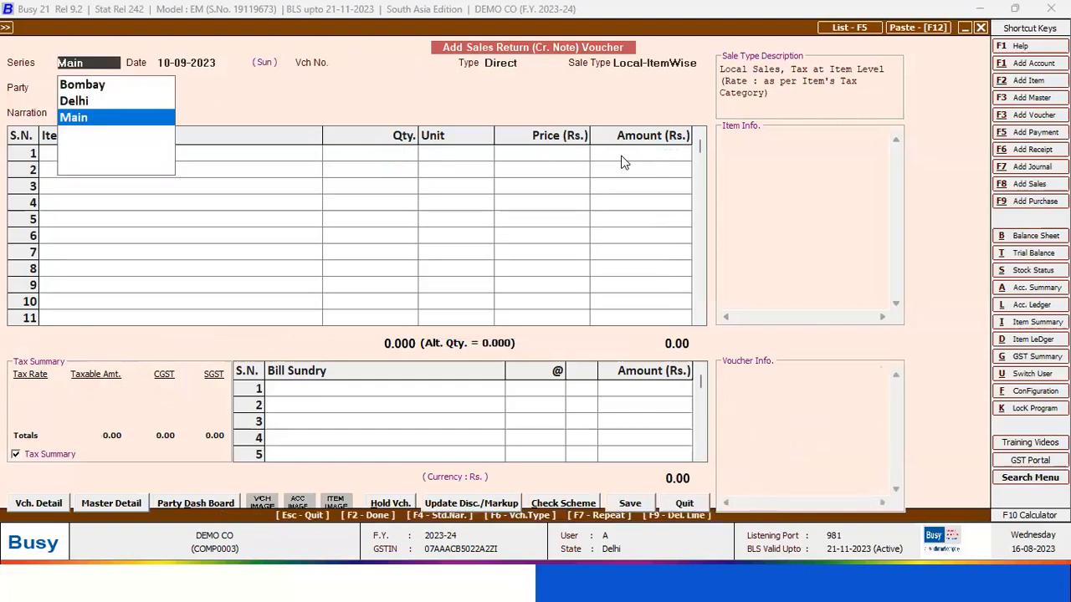
pyautogui.press('Escape')
pyautogui.press('Escape')
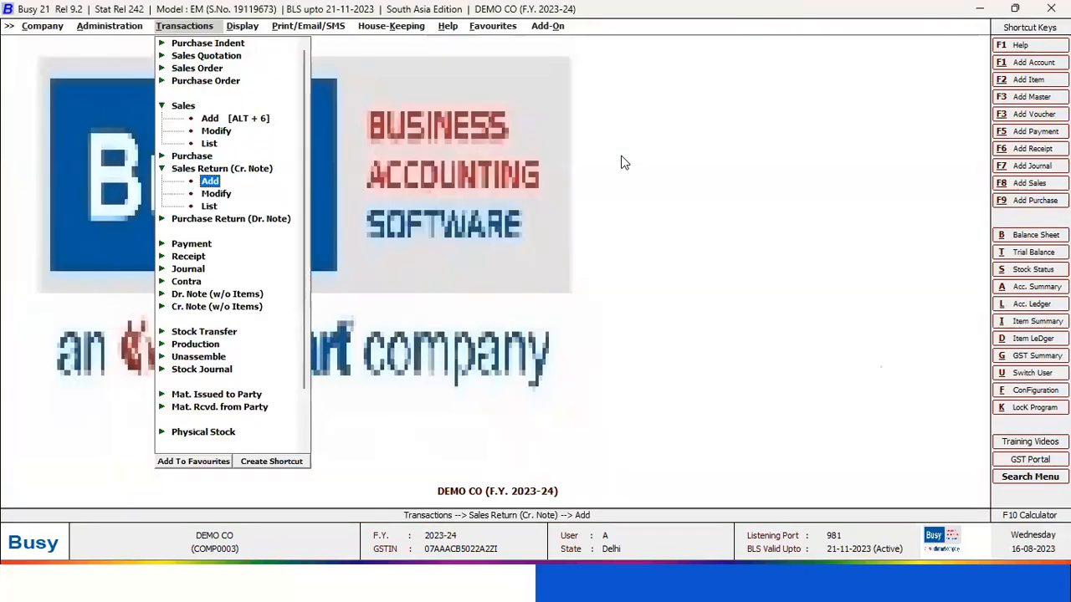
# - Enable posting in accounts through sales return and purchase return in the Accounts feature options and save the change
pyautogui.press('Left')
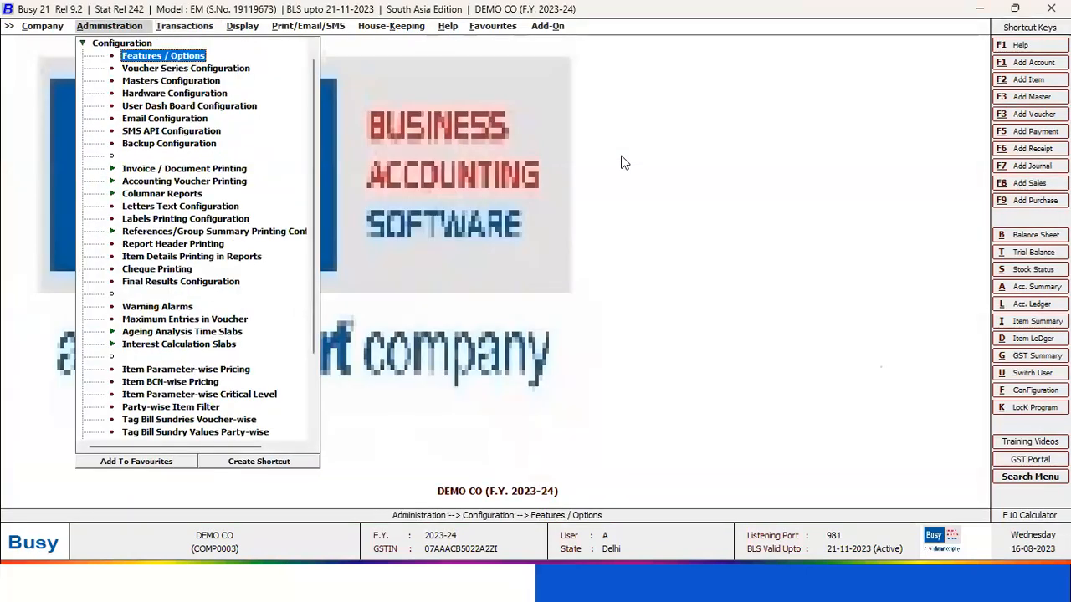
pyautogui.press('Return')
pyautogui.press('Down')
pyautogui.press('Down')
pyautogui.press('Down')
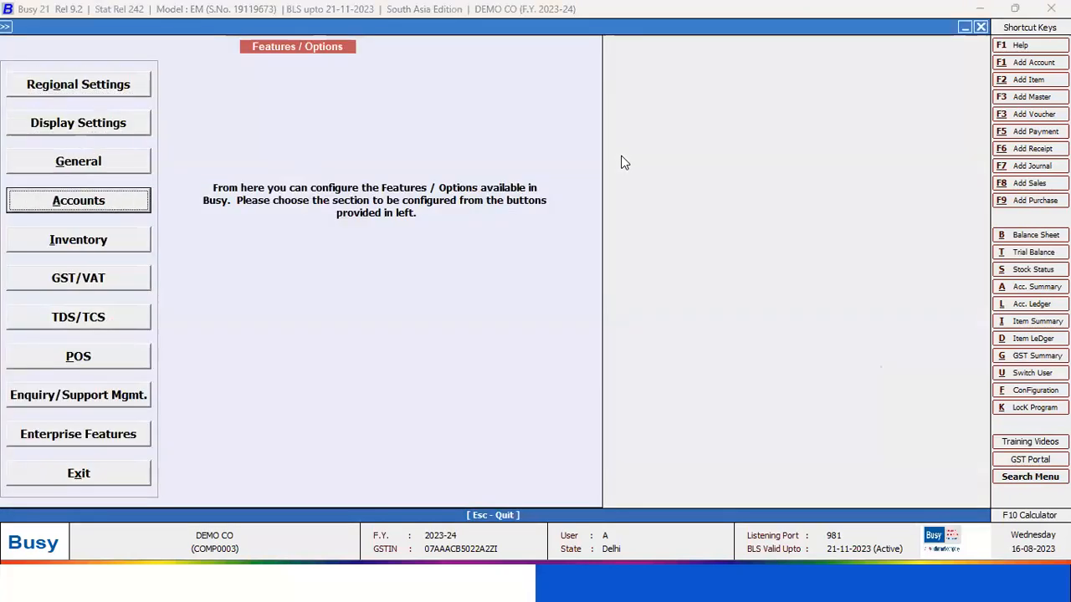
pyautogui.press('Escape')
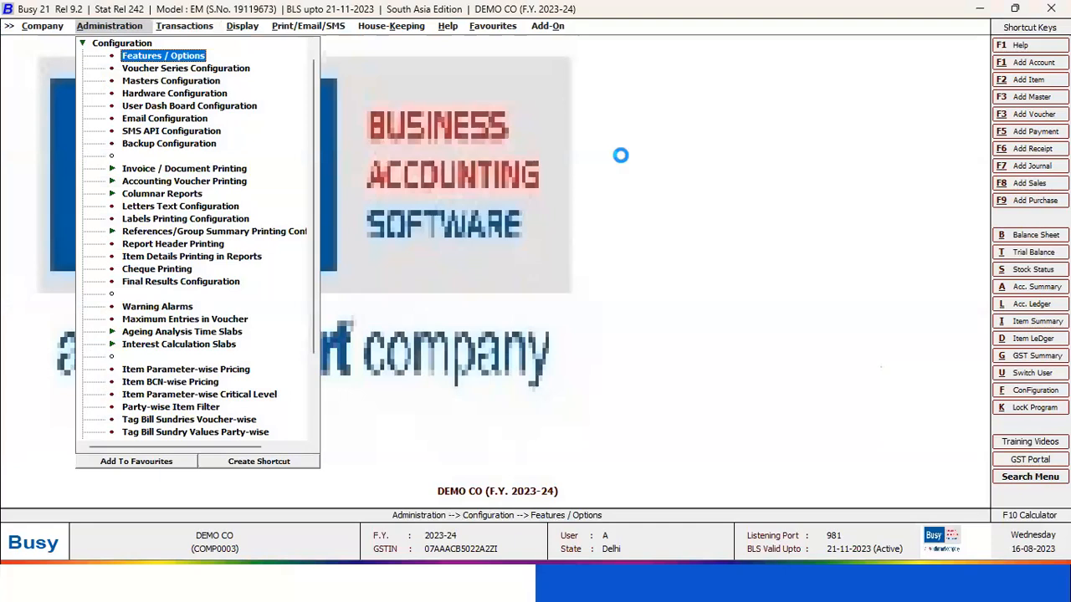
pyautogui.press('Return')
pyautogui.click(70, 195)
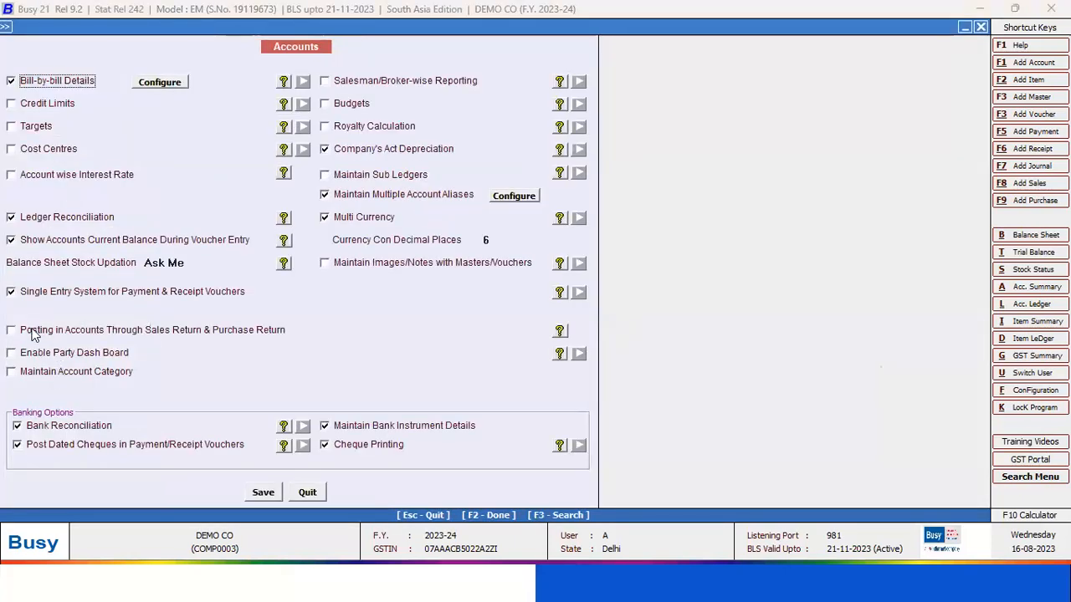
pyautogui.click(34, 335)
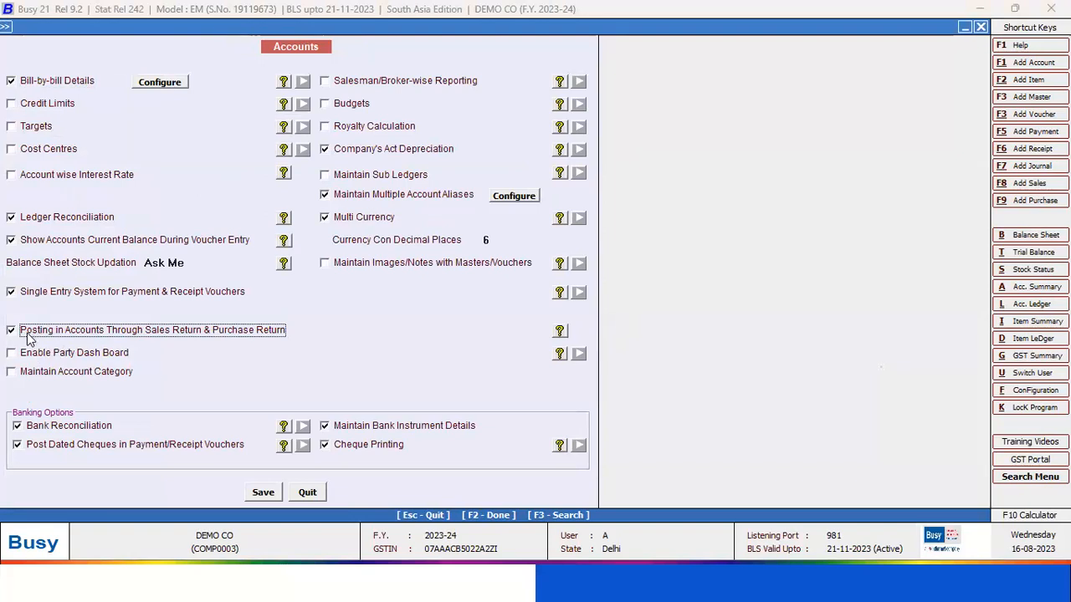
pyautogui.click(261, 491)
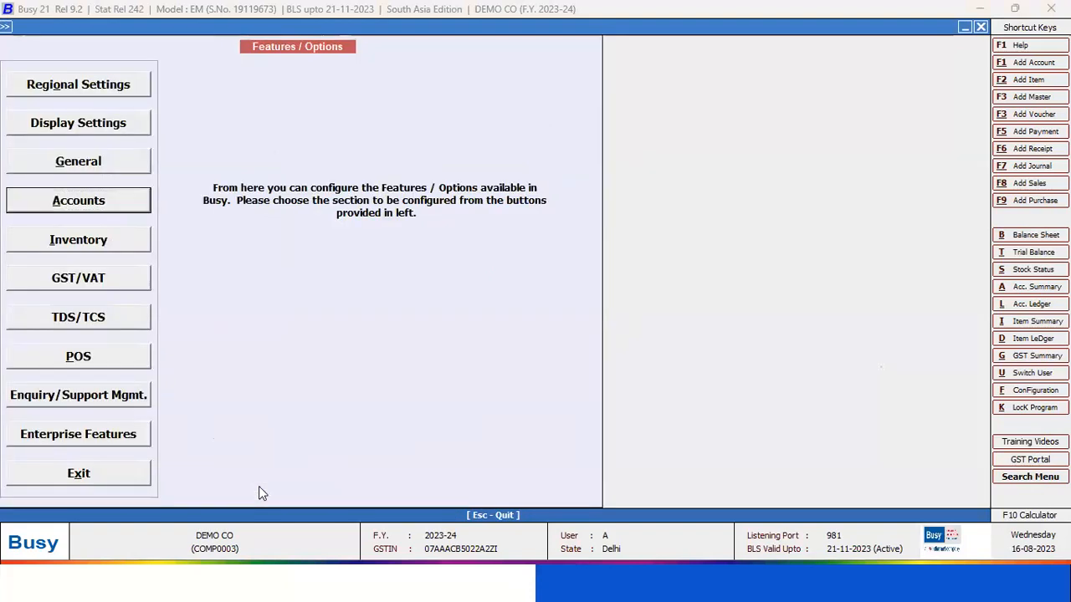
pyautogui.press('Escape')
# - Open sales return voucher 3/2023-24 of the Main series, dated 10-09-2023, for modification
pyautogui.press('Right')
pyautogui.press('Down')
pyautogui.press('Down')
pyautogui.press('Down')
pyautogui.press('Down')
pyautogui.press('Down')
pyautogui.press('Down')
pyautogui.press('Return')
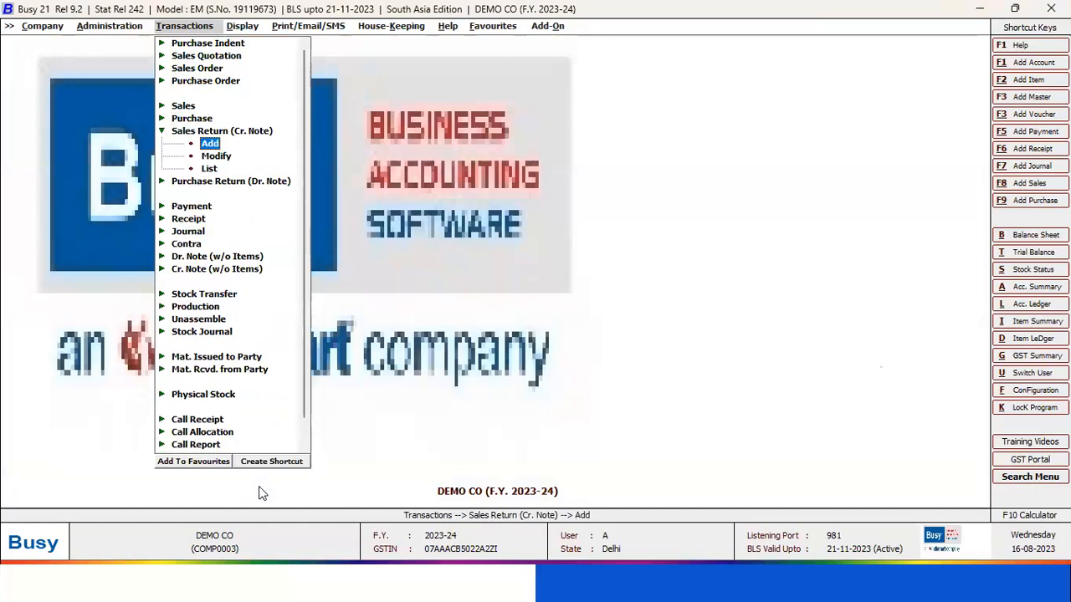
pyautogui.press('Down')
pyautogui.press('Return')
pyautogui.press('Down')
pyautogui.press('Down')
pyautogui.press('Return')
pyautogui.press('Return')
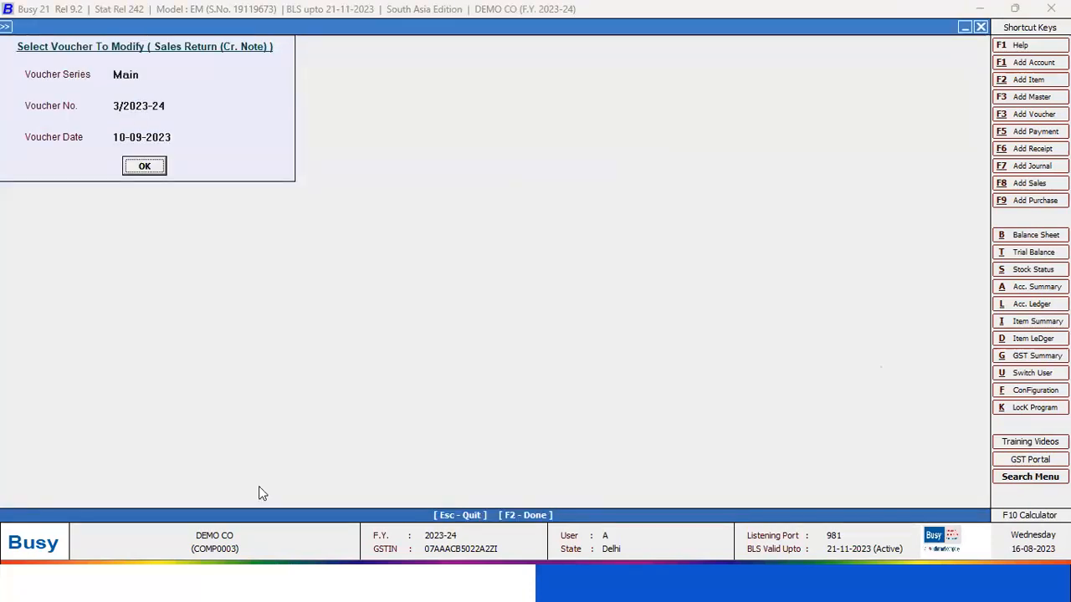
pyautogui.press('Return')
# - Leave the original sales invoice details blank and adjust the sales return's full amount against bill reference Sal/0014/23-24
pyautogui.press('Return')
pyautogui.press('Return')
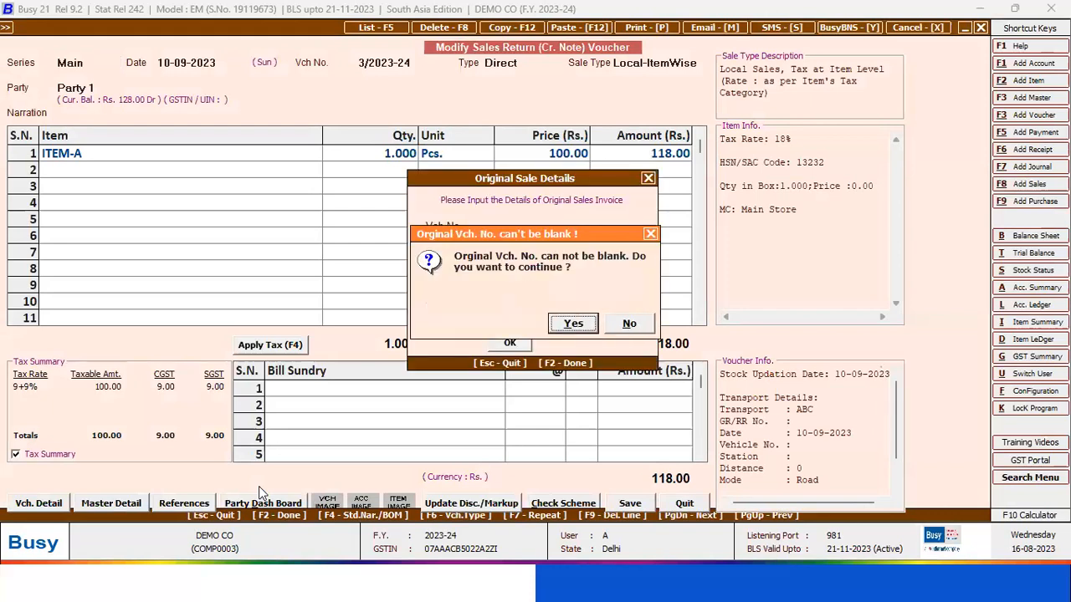
pyautogui.press('Return')
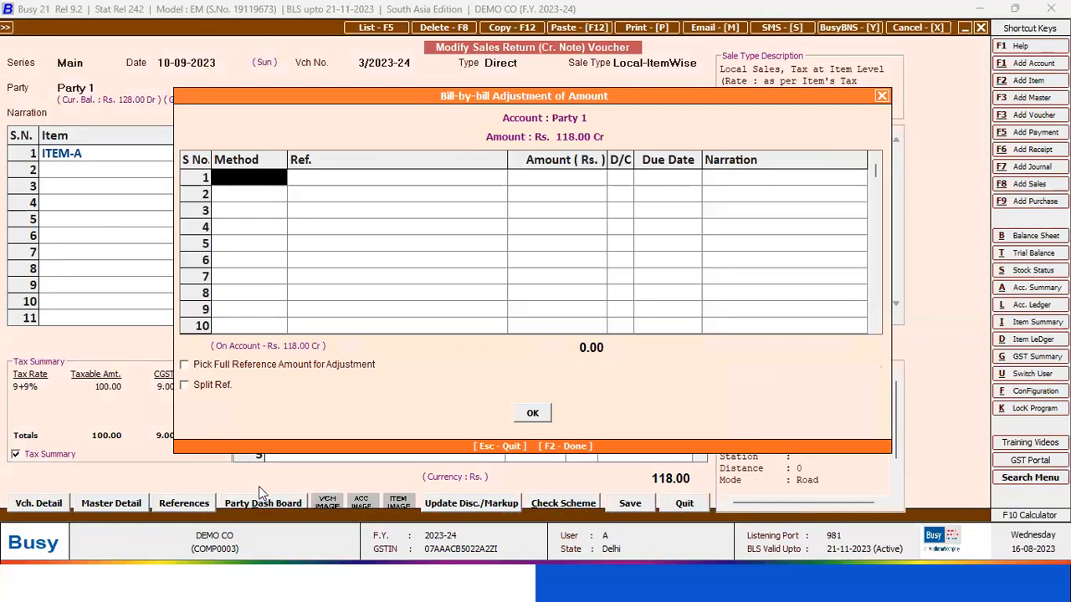
pyautogui.press('Return')
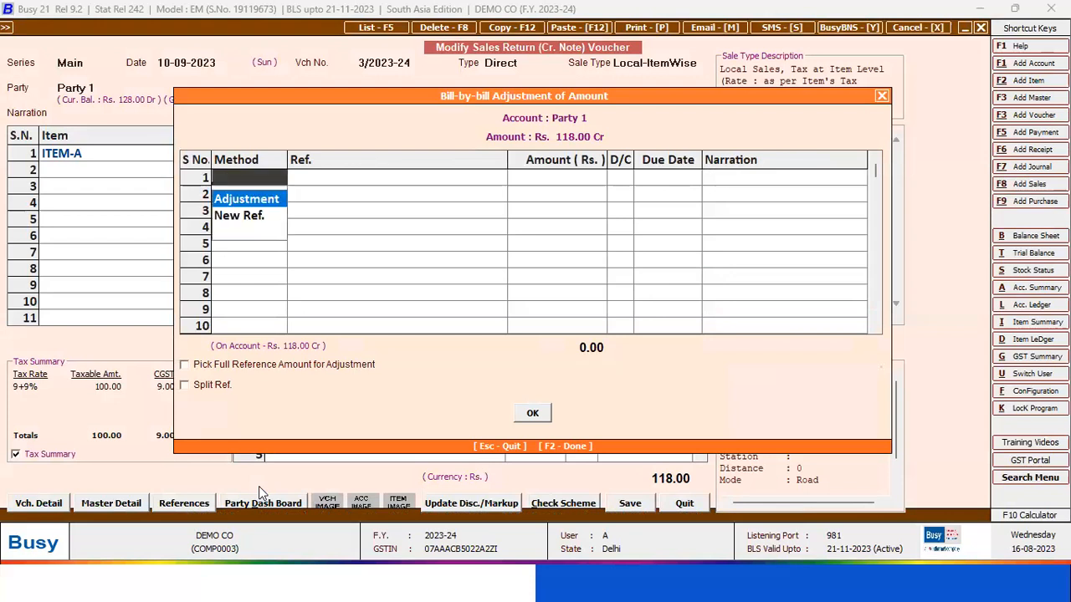
pyautogui.press('Return')
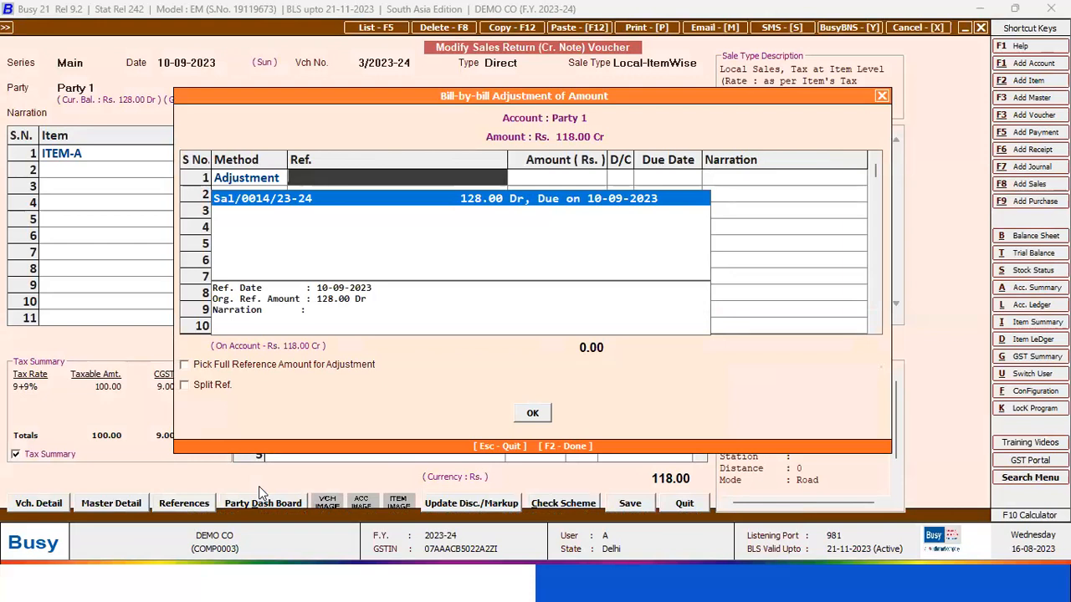
pyautogui.press('Return')
pyautogui.press('Return')
pyautogui.press('Return')
pyautogui.press('Return')
pyautogui.press('Return')
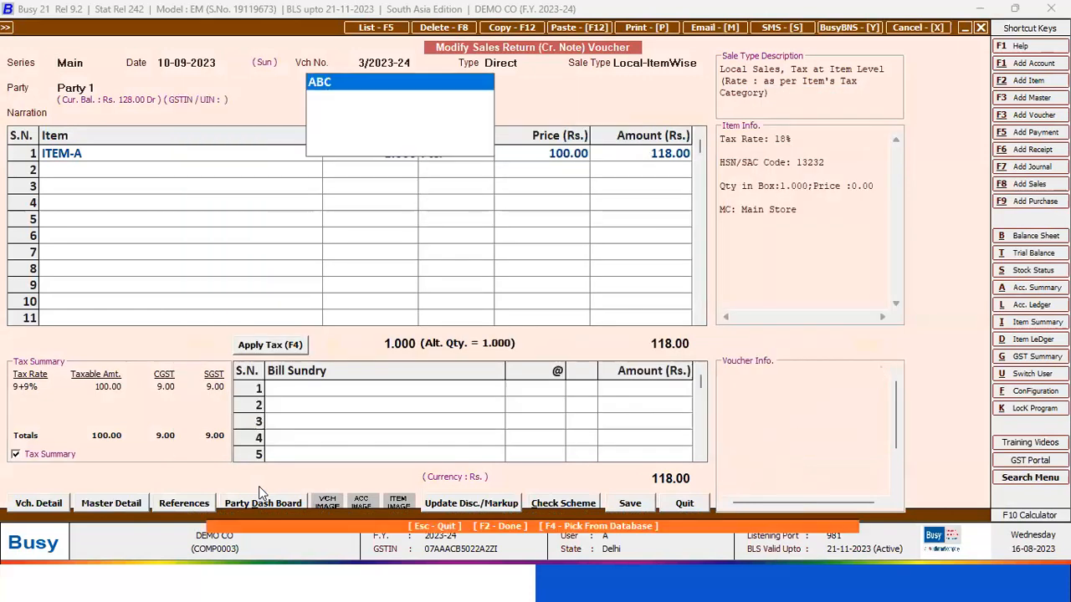
# - Accept transporter ABC, save the modified sales return and leave voucher modification
pyautogui.press('F2')
pyautogui.press('Return')
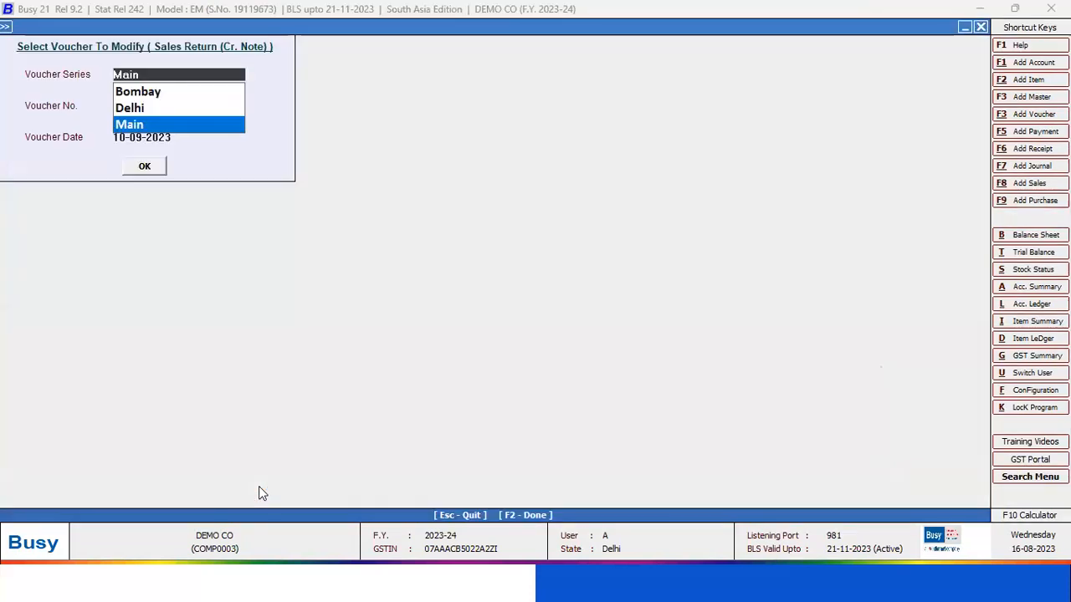
pyautogui.press('Escape')
# - Open the account-wise Account Ledger report in standard format
pyautogui.press('Right')
pyautogui.press('Down')
pyautogui.press('Down')
pyautogui.press('Return')
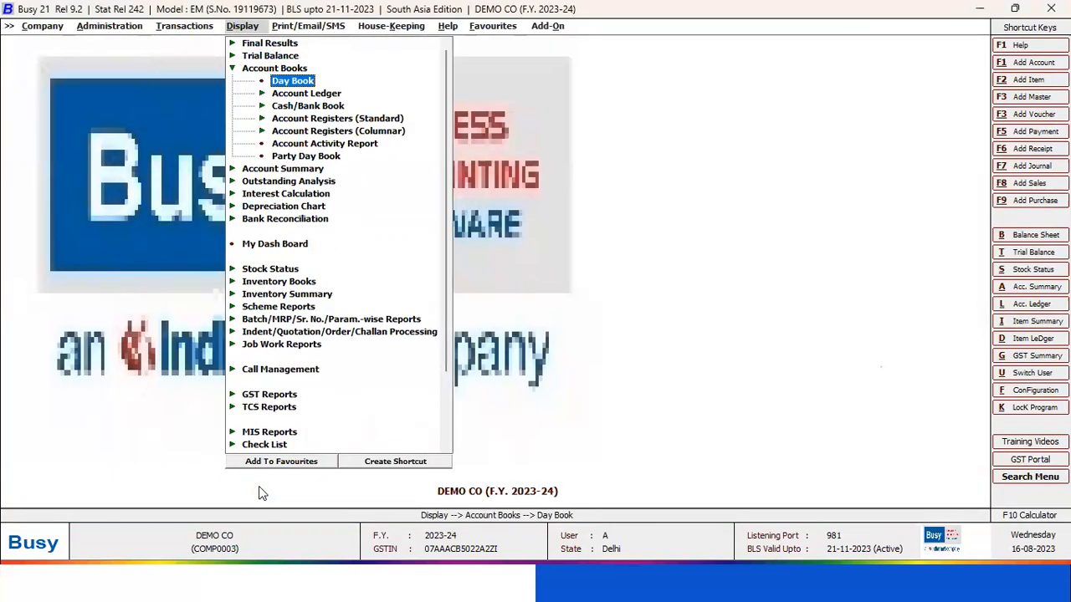
pyautogui.press('Down')
pyautogui.press('Return')
pyautogui.press('Return')
pyautogui.press('Return')
pyautogui.press('Escape')
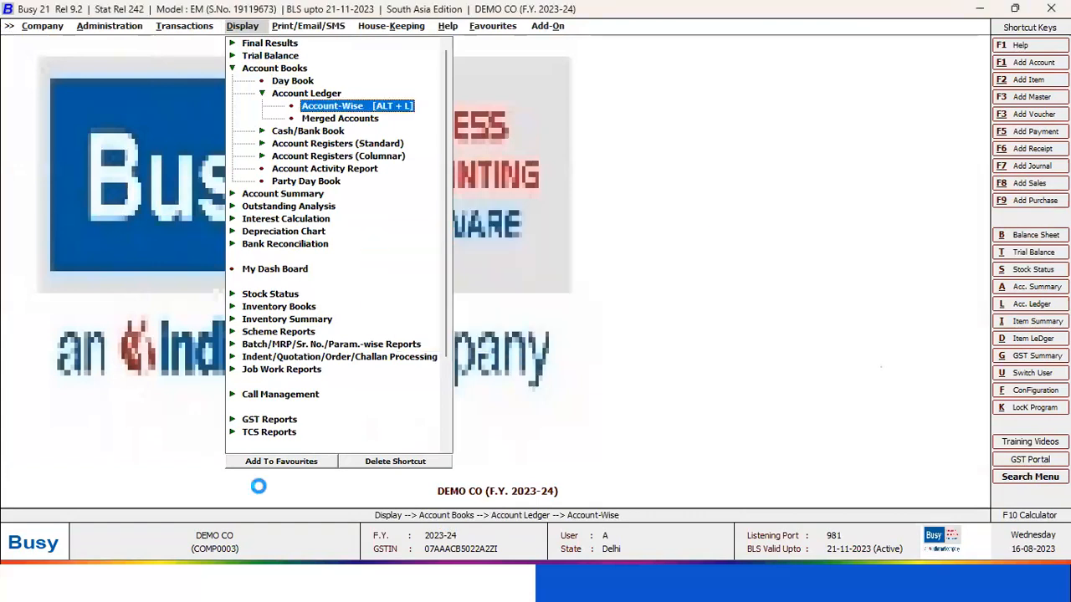
pyautogui.press('Return')
pyautogui.press('Return')
# - Generate Party 1's ledger for all branches from 01-07-2023 to 31-03-2024 with bill references shown
pyautogui.write('pa')
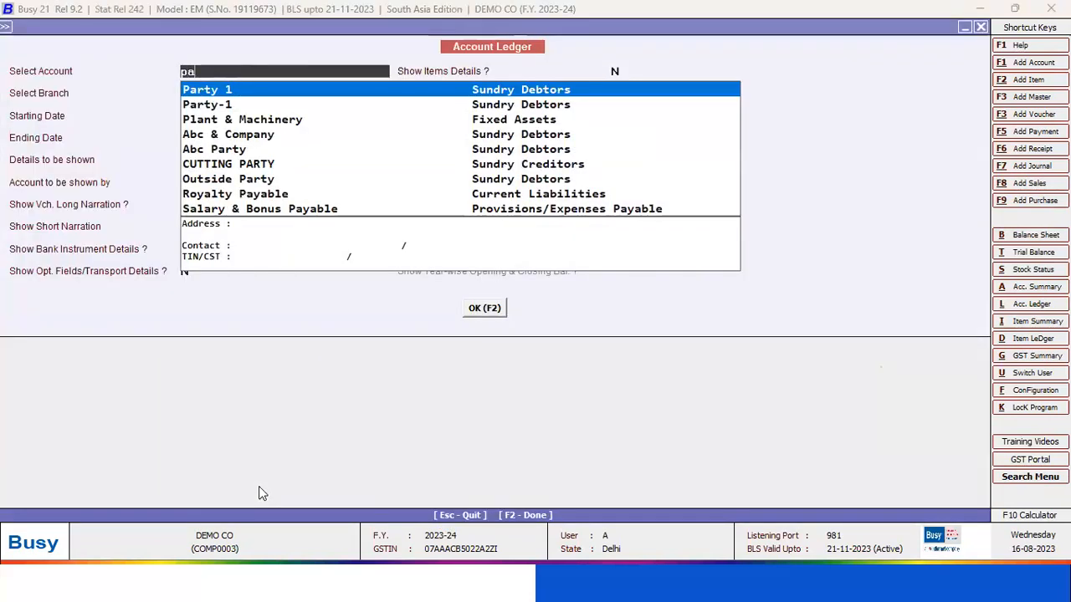
pyautogui.press('Return')
pyautogui.press('Return')
pyautogui.press('Return')
pyautogui.press('Return')
pyautogui.press('Return')
pyautogui.press('Return')
pyautogui.press('Return')
pyautogui.press('Return')
pyautogui.press('Return')
pyautogui.press('Return')
pyautogui.press('Return')
pyautogui.press('Return')
pyautogui.press('Return')
pyautogui.press('Return')
pyautogui.press('Return')
pyautogui.press('Return')
pyautogui.press('Return')
pyautogui.press('Return')
pyautogui.press('Return')
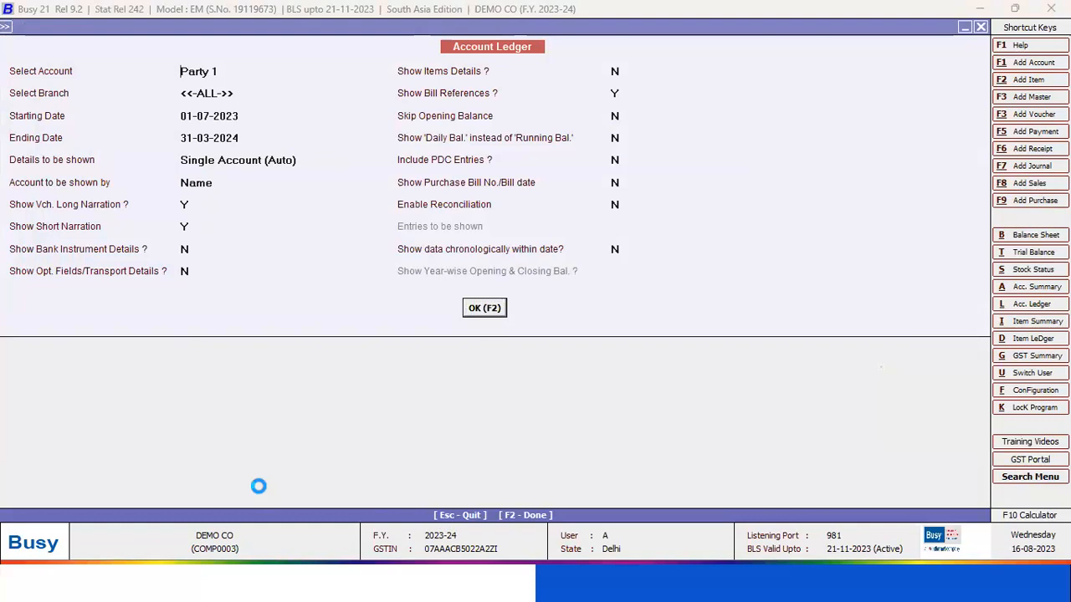
# - Examine the sale and sales return entries and the closing balance in Party 1's ledger, and close the report
pyautogui.press('Down')
pyautogui.press('Up')
pyautogui.press('Down')
pyautogui.press('Down')
pyautogui.press('Up')
pyautogui.press('Up')
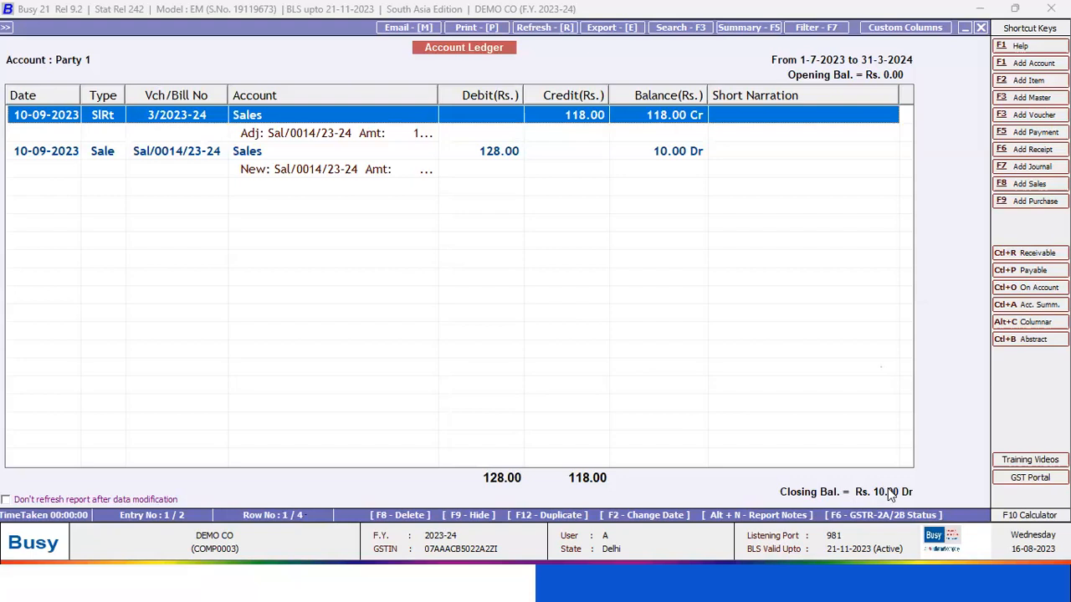
pyautogui.press('Escape')
pyautogui.press('Escape')
pyautogui.press('Escape')
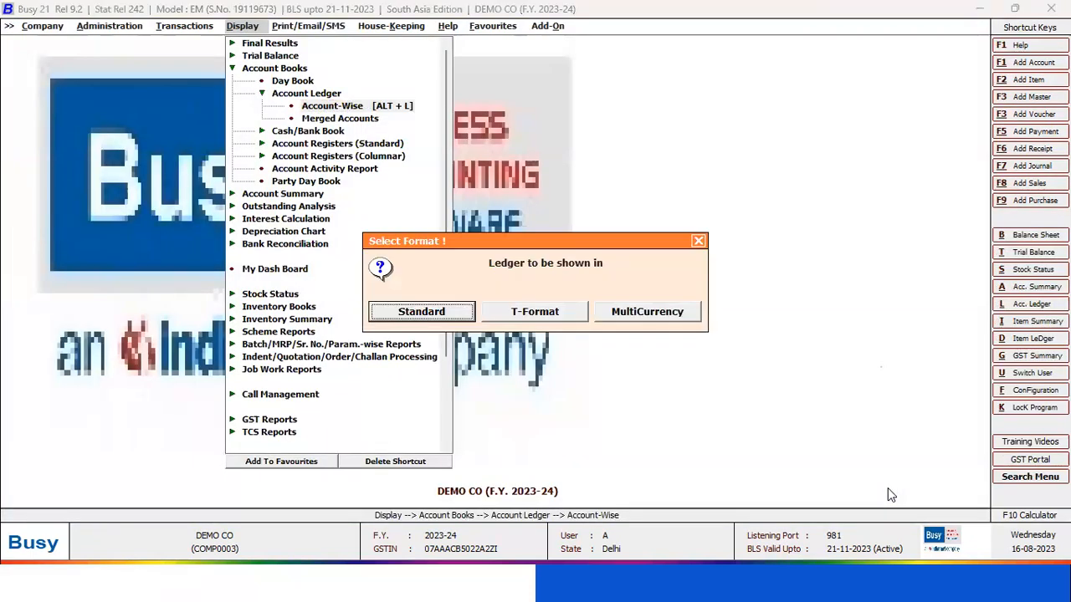
# - Revisit the option for posting in accounts through sales and purchase returns, and leave the Accounts features without saving
pyautogui.press('Left')
pyautogui.press('Left')
pyautogui.press('Return')
pyautogui.press('Down')
pyautogui.press('Down')
pyautogui.press('Down')
pyautogui.press('Return')
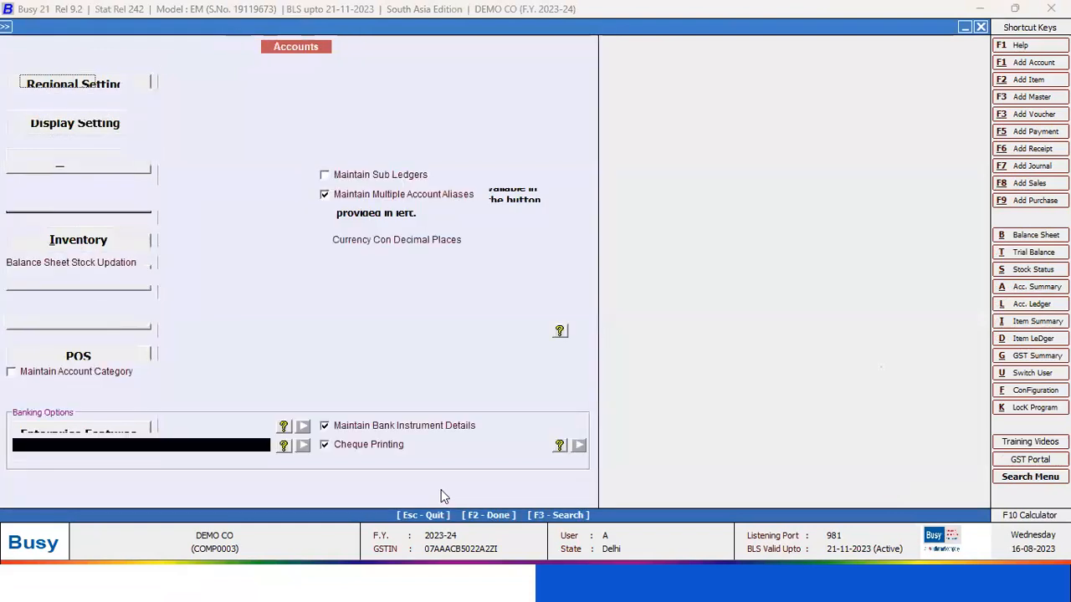
pyautogui.click(49, 326)
pyautogui.click(49, 327)
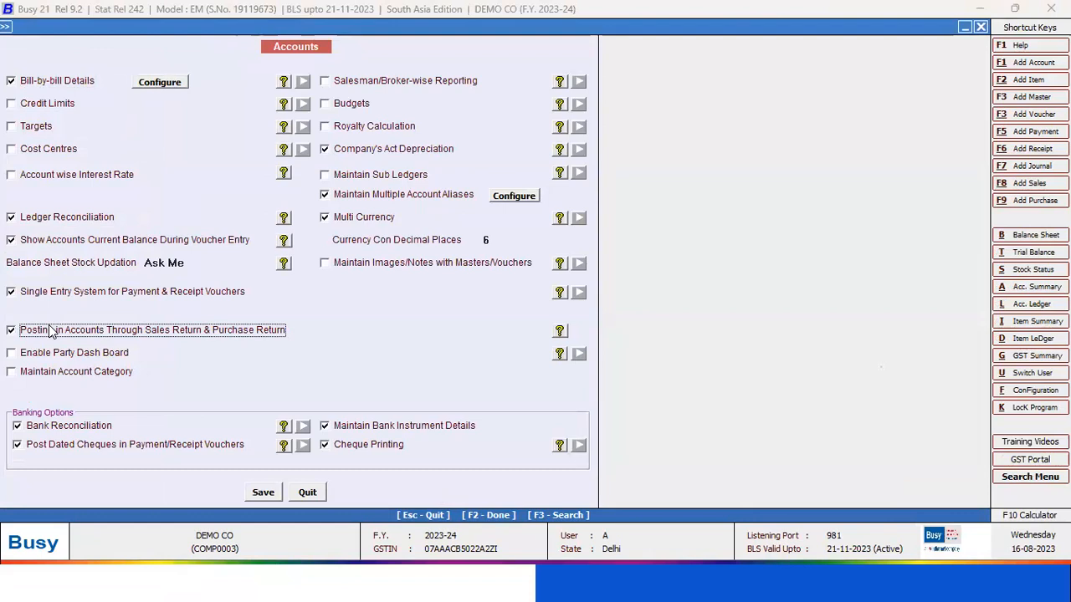
pyautogui.click(50, 331)
pyautogui.click(52, 332)
pyautogui.press('Escape')
pyautogui.press('Escape')
pyautogui.press('Right')
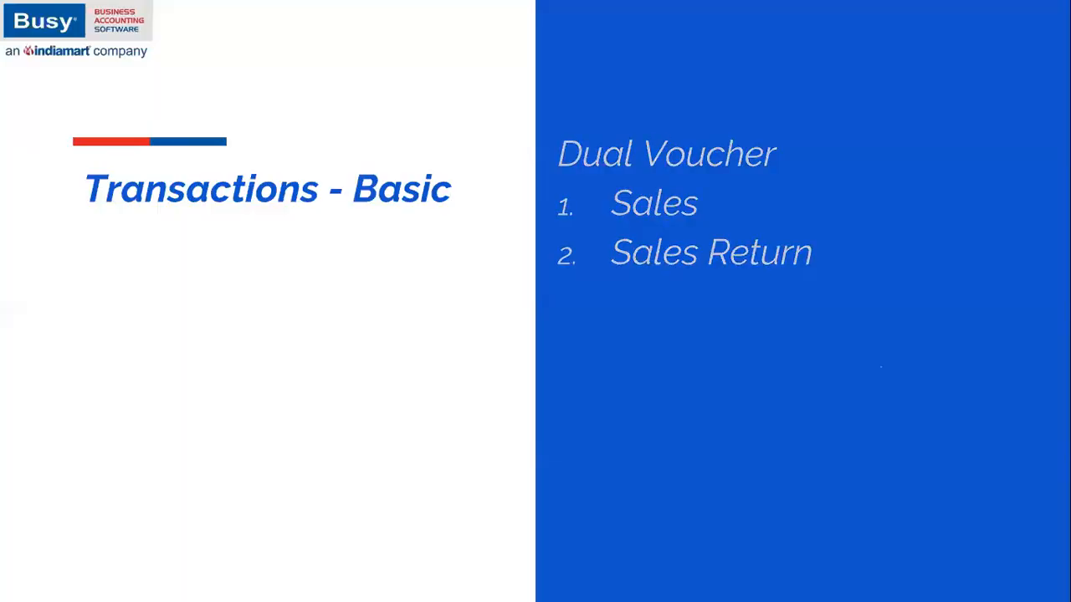
pyautogui.press('Right')
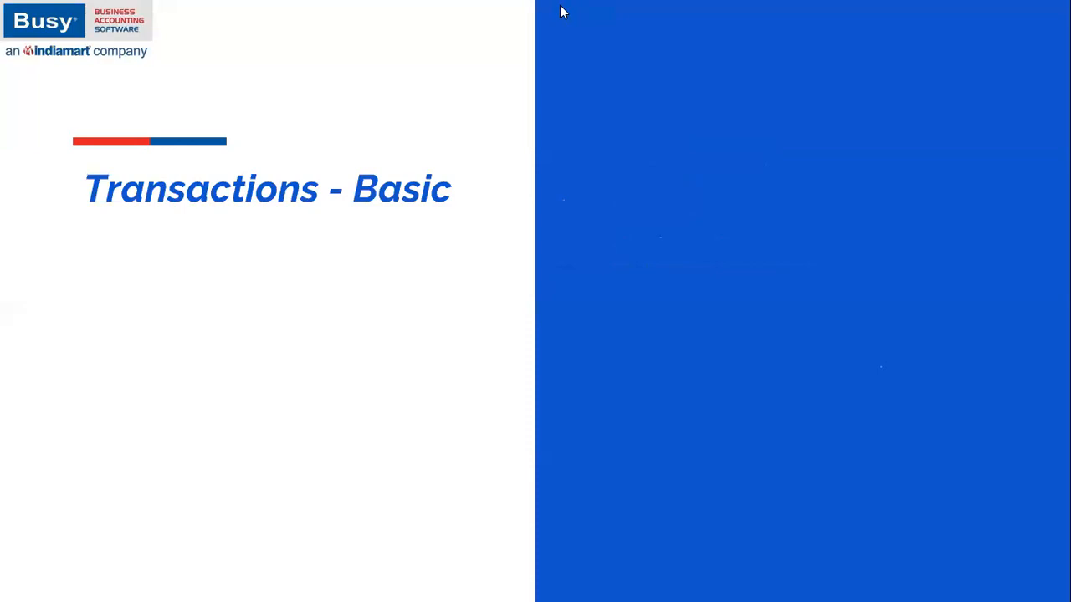
pyautogui.press('Right')
pyautogui.press('Right')
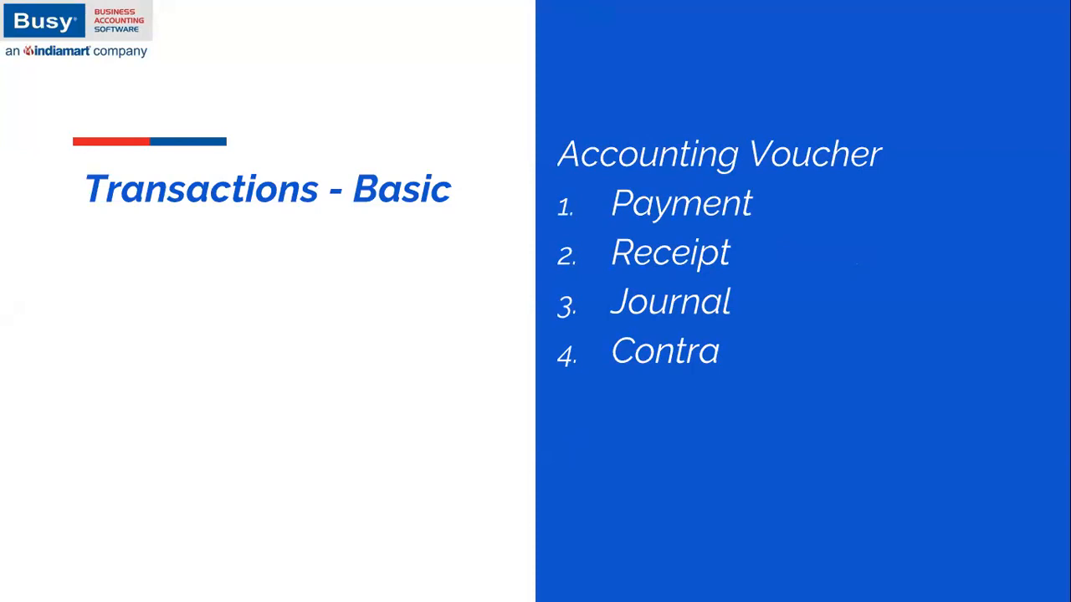
# - Switch to Busy and start a new payment voucher
pyautogui.hotkey('alt', 'Tab')
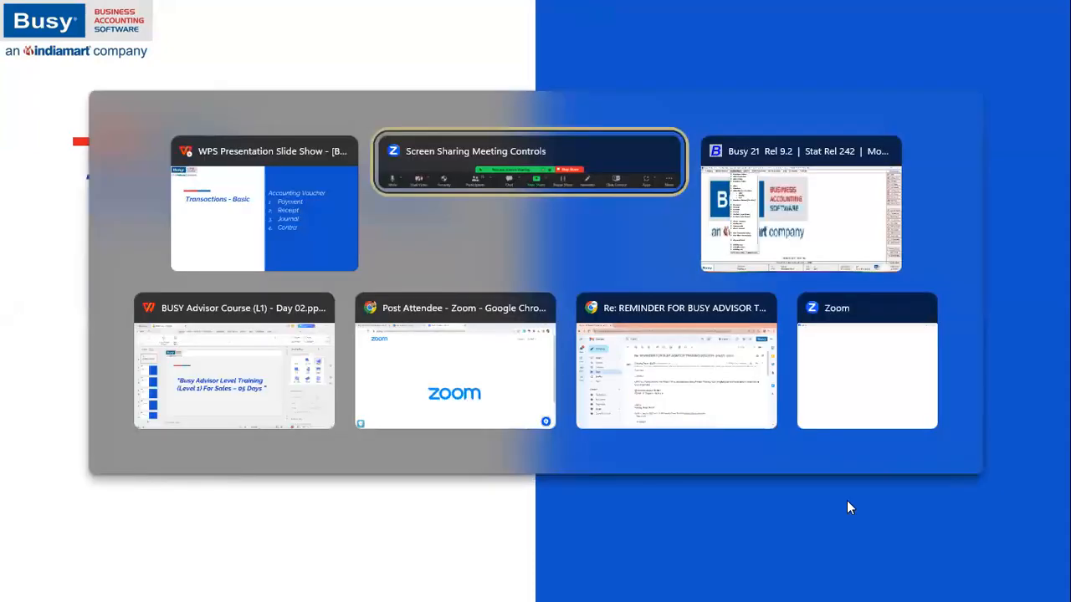
pyautogui.hotkey('alt', 'Tab')
pyautogui.press('Up')
pyautogui.press('Down')
pyautogui.press('Down')
pyautogui.press('Down')
pyautogui.press('Down')
pyautogui.press('Down')
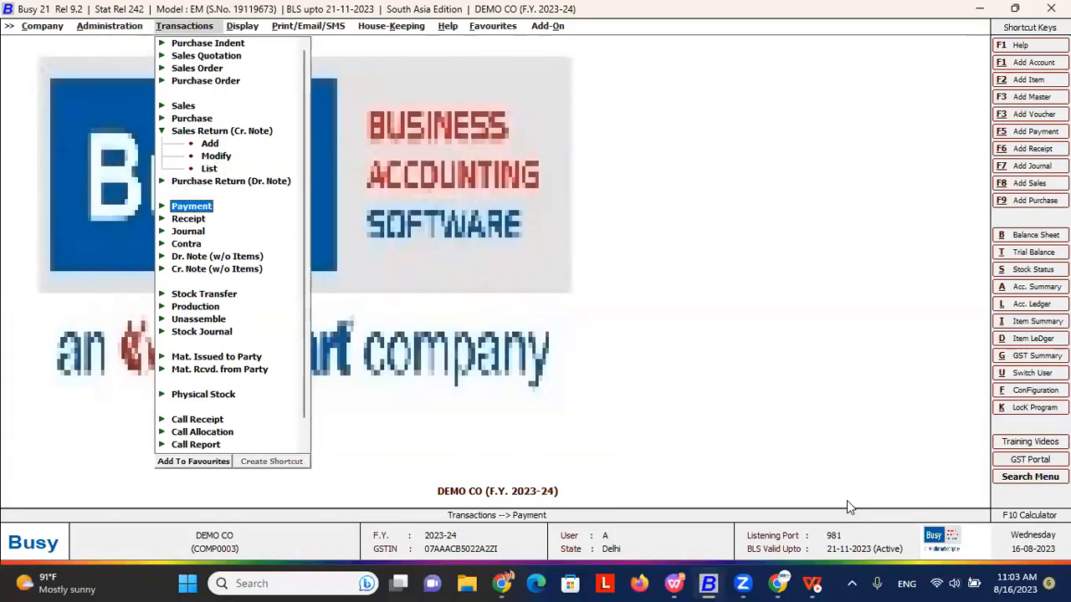
pyautogui.press('Return')
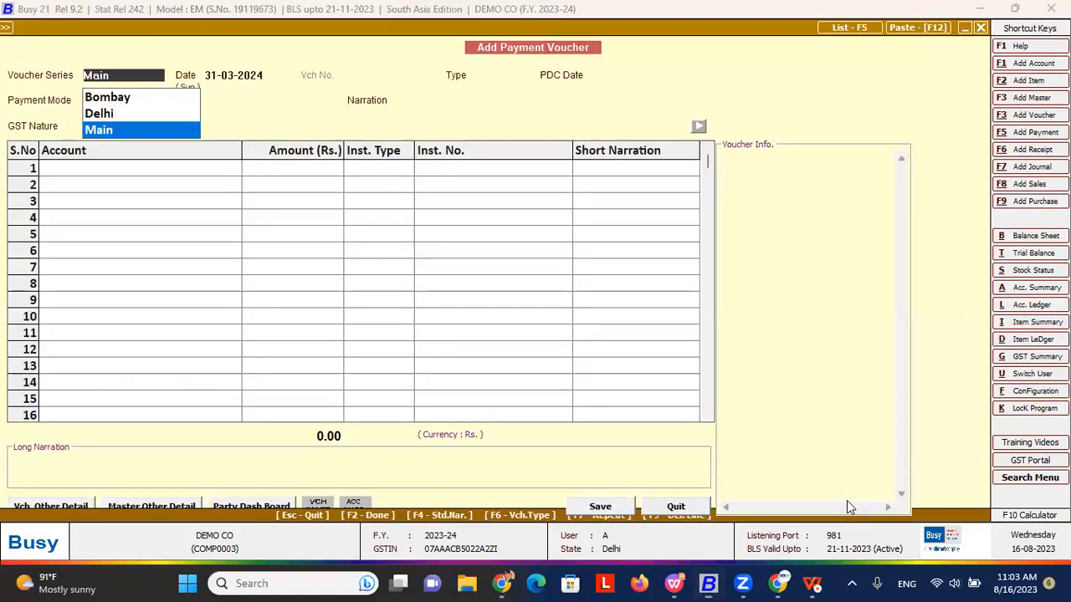
# - Choose the Main series, date 31-03-2024 and Regular type for the payment voucher
pyautogui.press('Return')
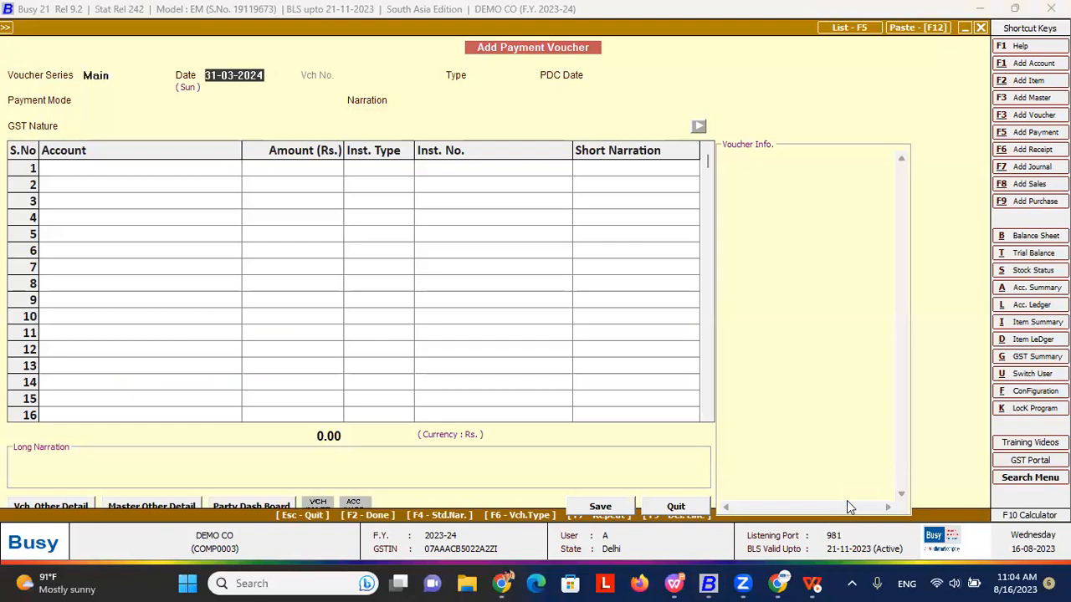
pyautogui.press('Return')
pyautogui.press('Return')
pyautogui.press('Return')
pyautogui.press('Return')
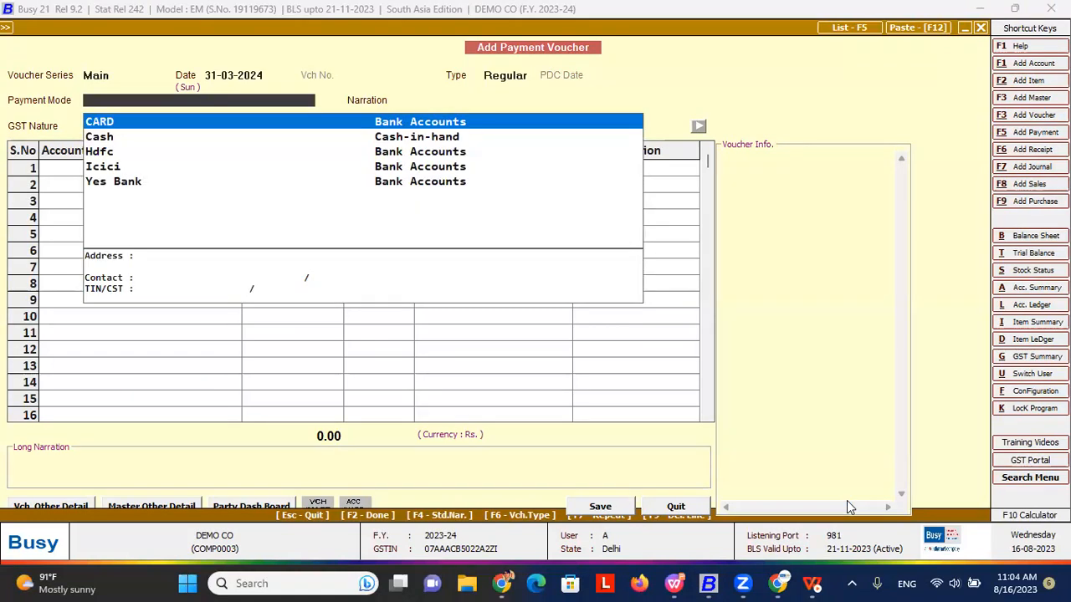
# - Set the payment mode to Cash and the GST nature to Not Applicable
pyautogui.press('Down')
pyautogui.press('Down')
pyautogui.press('Down')
pyautogui.press('Down')
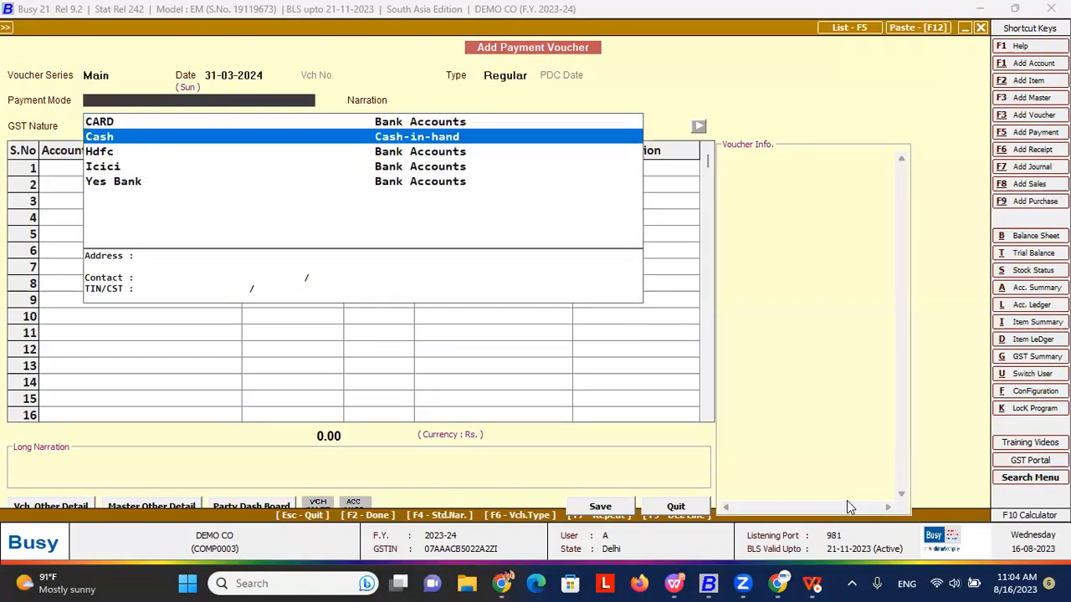
pyautogui.press('Up')
pyautogui.press('Up')
pyautogui.press('Up')
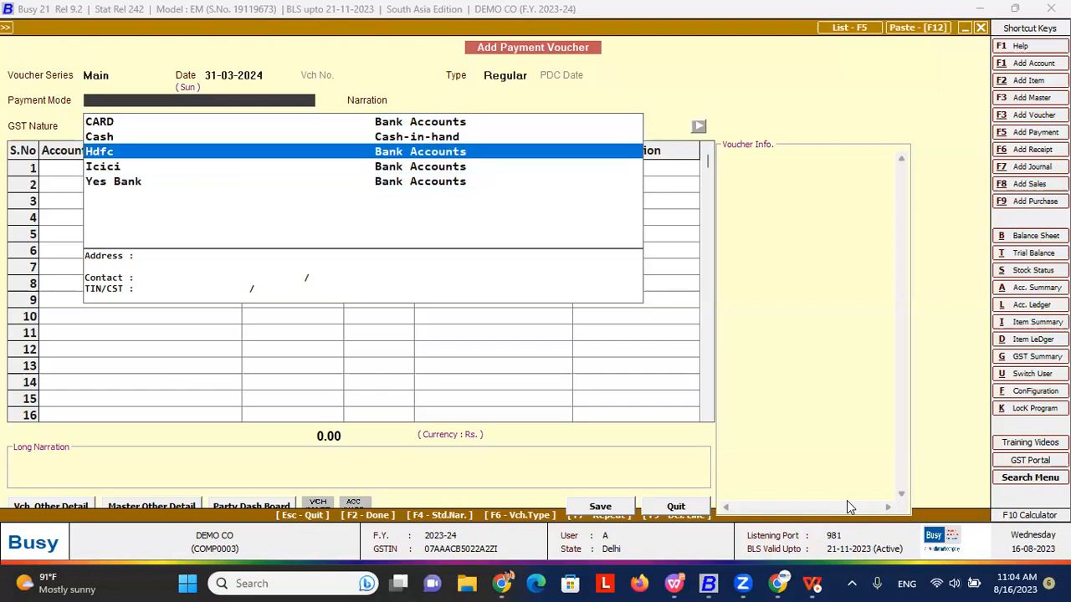
pyautogui.press('Return')
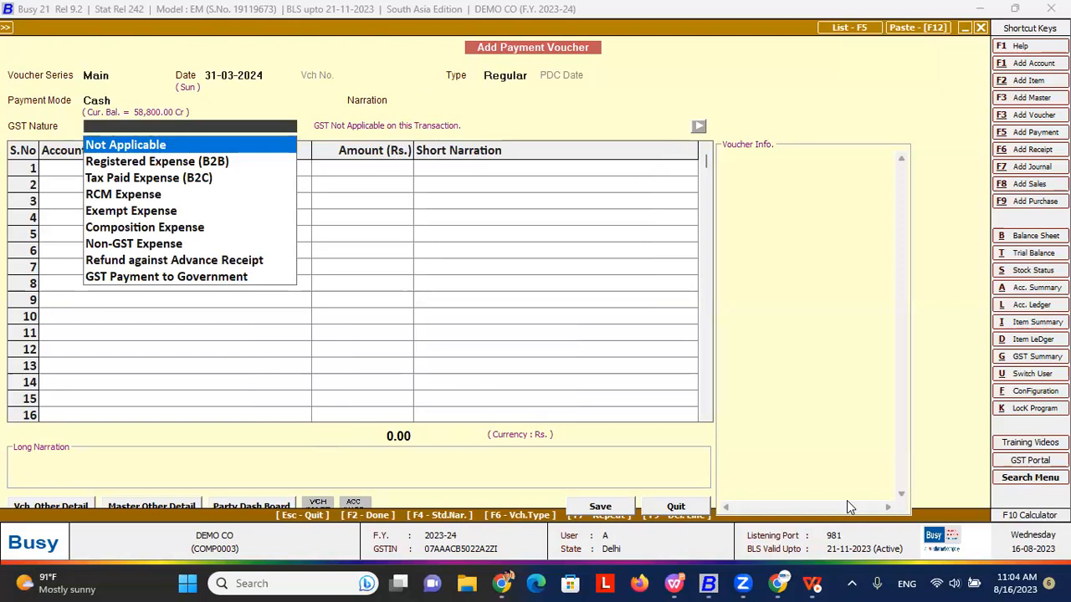
pyautogui.press('Return')
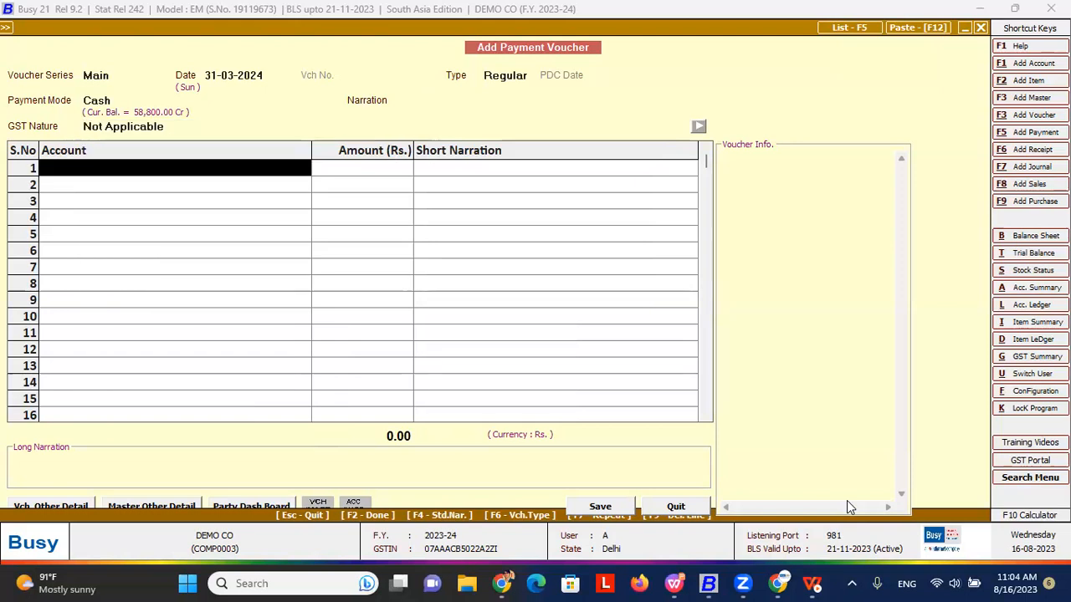
# - Enter Office Rent with an amount of 7000 and save the cash payment voucher
pyautogui.write('off')
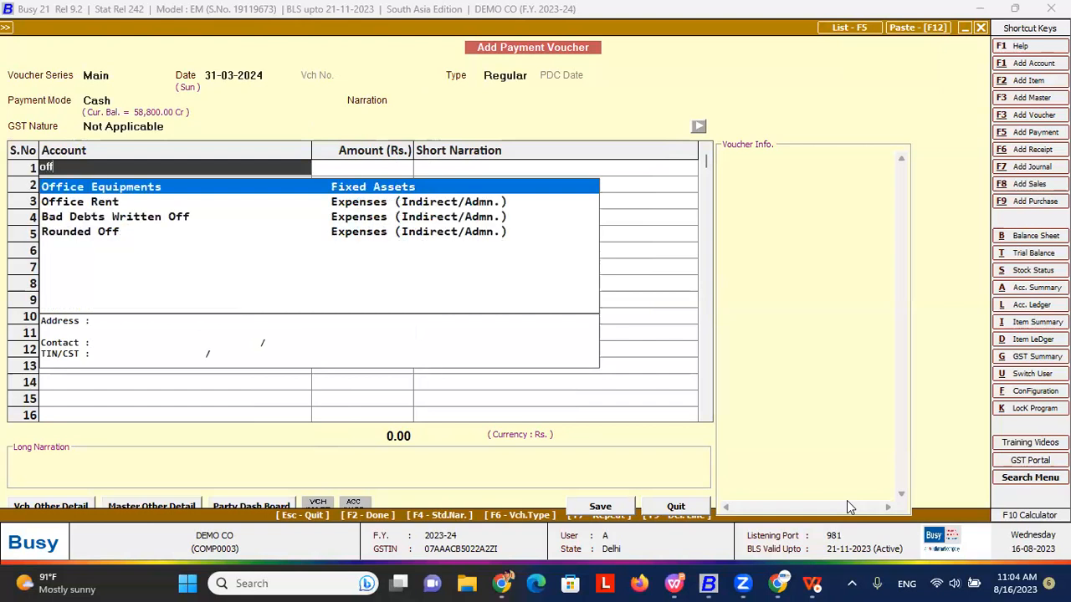
pyautogui.press('Down')
pyautogui.press('Return')
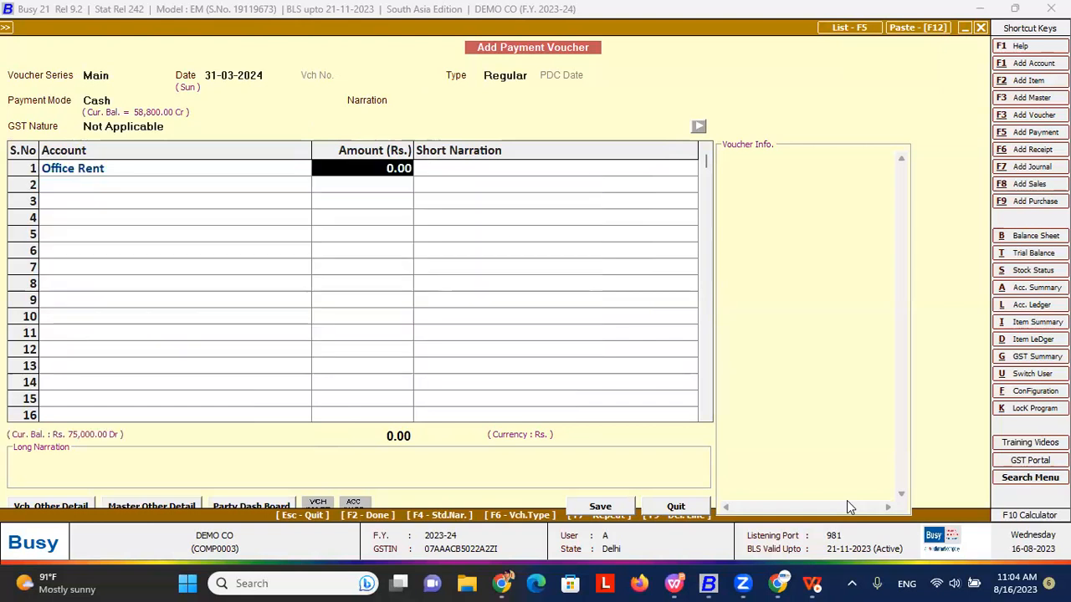
pyautogui.write('7000')
pyautogui.press('Return')
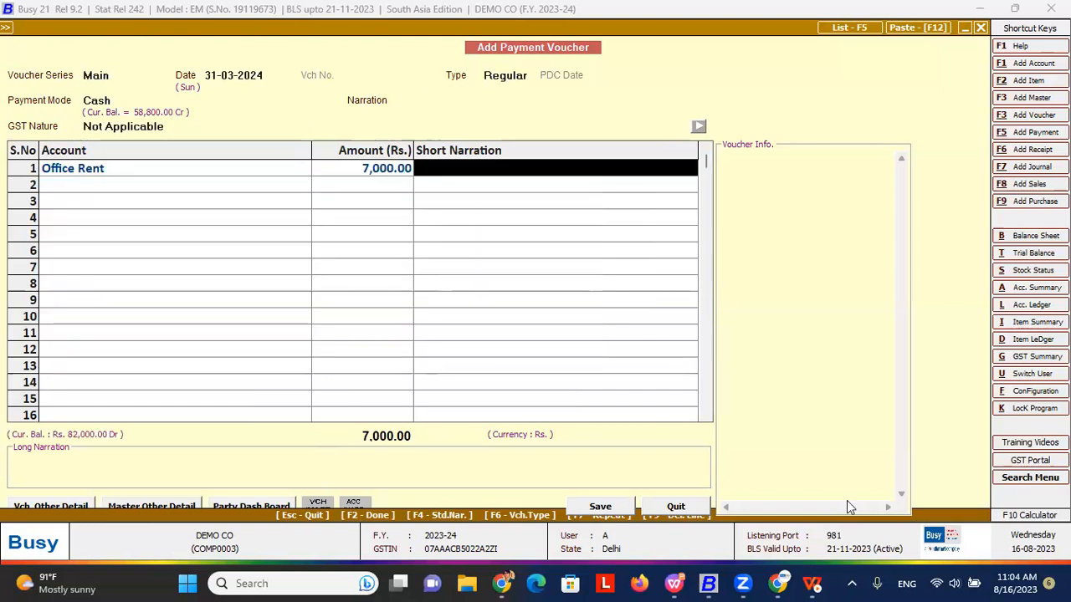
pyautogui.press('Return')
pyautogui.press('Return')
pyautogui.press('Return')
pyautogui.press('Return')
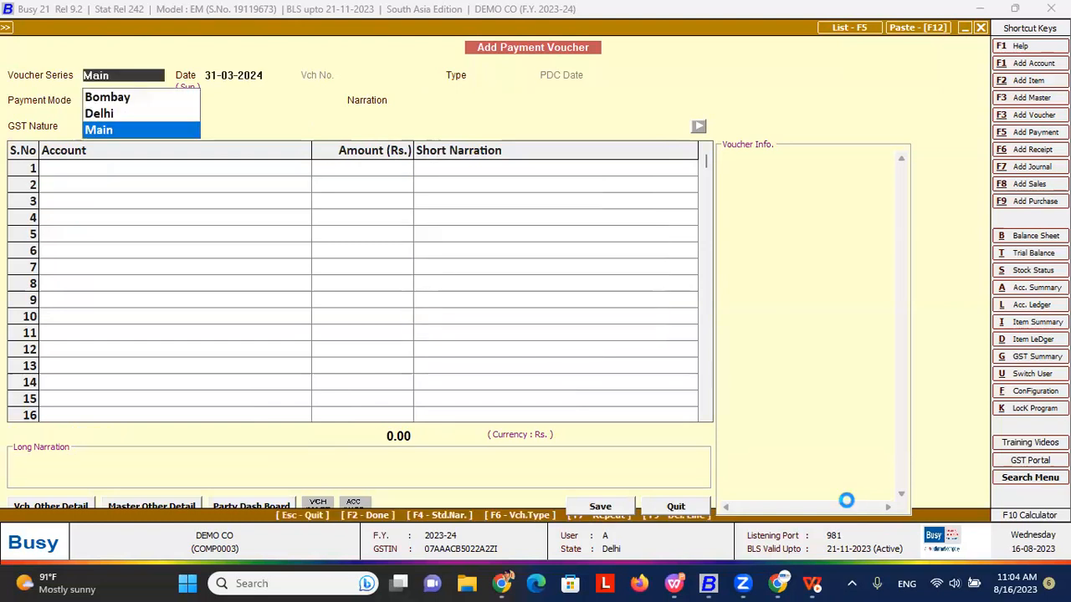
# - Set up another Regular payment voucher in the Main series dated 31-03-2024, with Cash as payment mode and GST nature Not Applicable
pyautogui.press('Return')
pyautogui.press('Return')
pyautogui.press('Return')
pyautogui.press('Return')
pyautogui.press('Down')
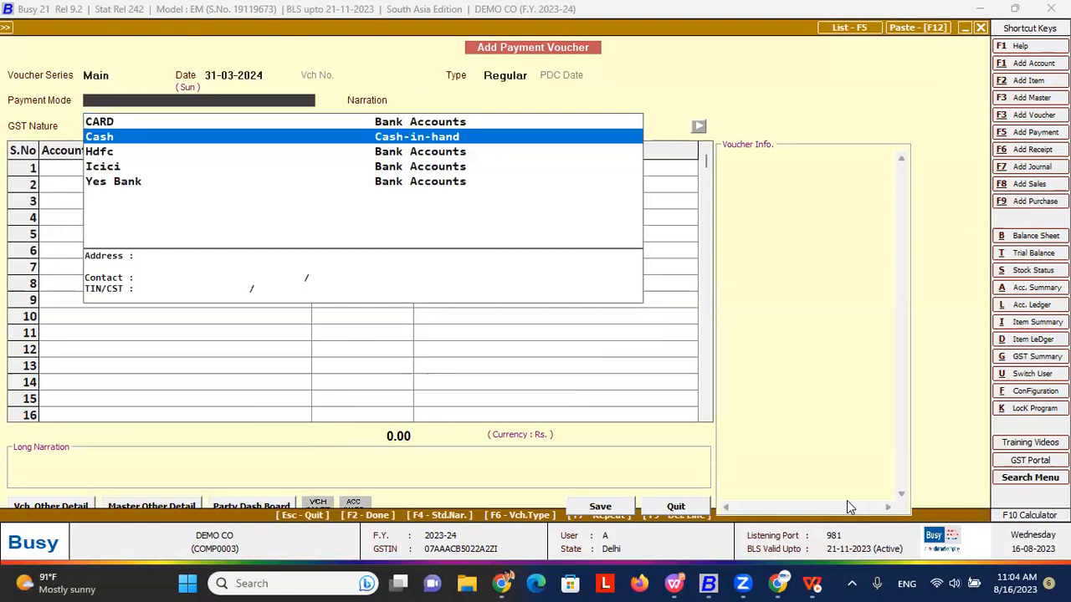
pyautogui.press('Return')
pyautogui.press('Return')
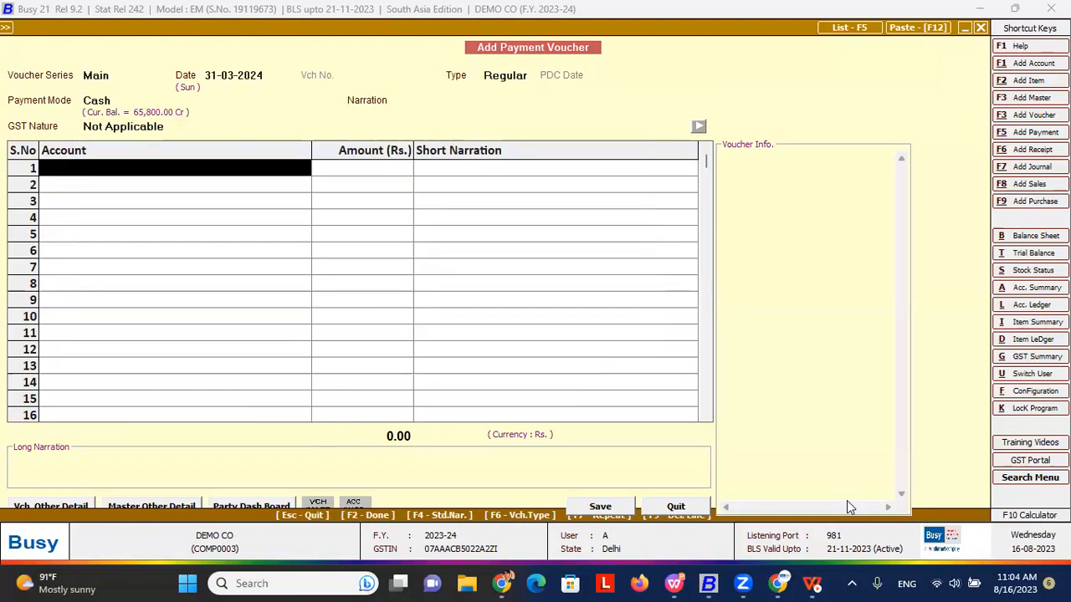
# - Enter the Xyz Supplier new account in the first row with an amount of 8000
pyautogui.write('s')
pyautogui.press('BackSpace')
pyautogui.write('xyz')
pyautogui.press('Down')
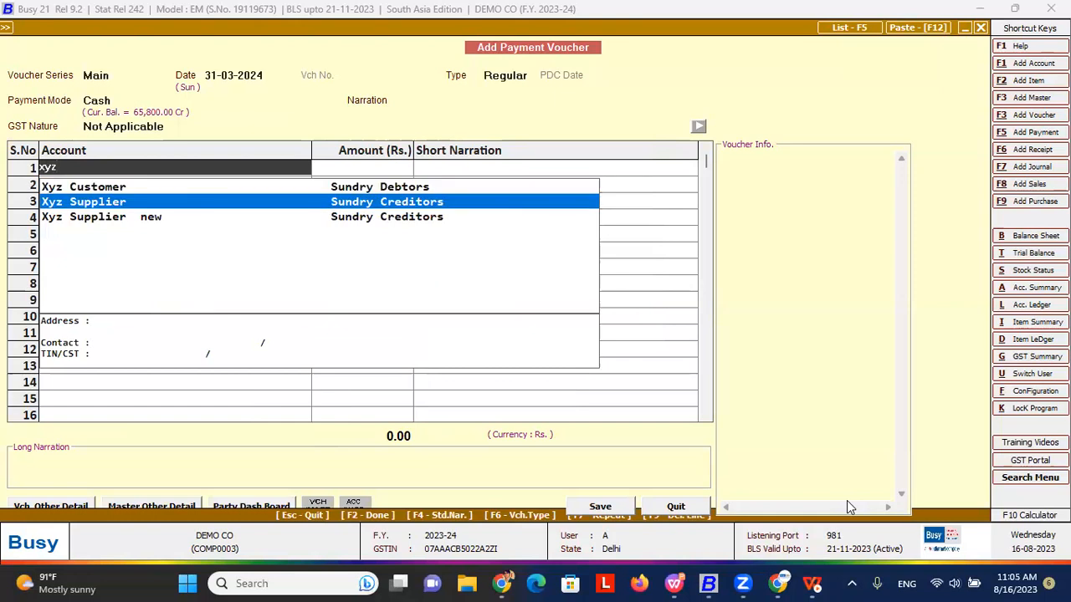
pyautogui.press('Down')
pyautogui.press('Return')
pyautogui.write('8000')
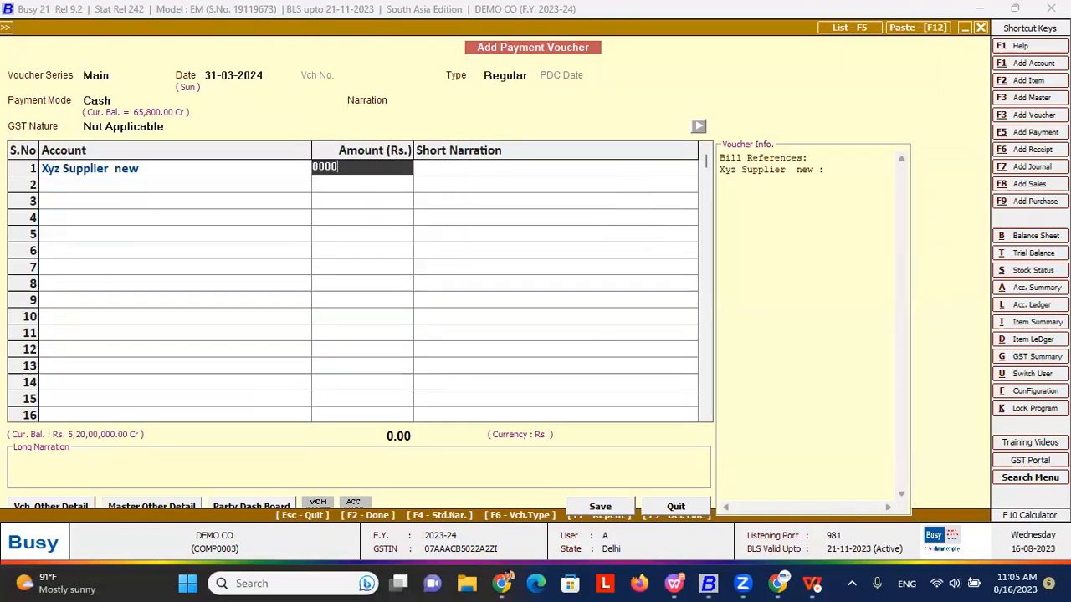
pyautogui.press('Return')
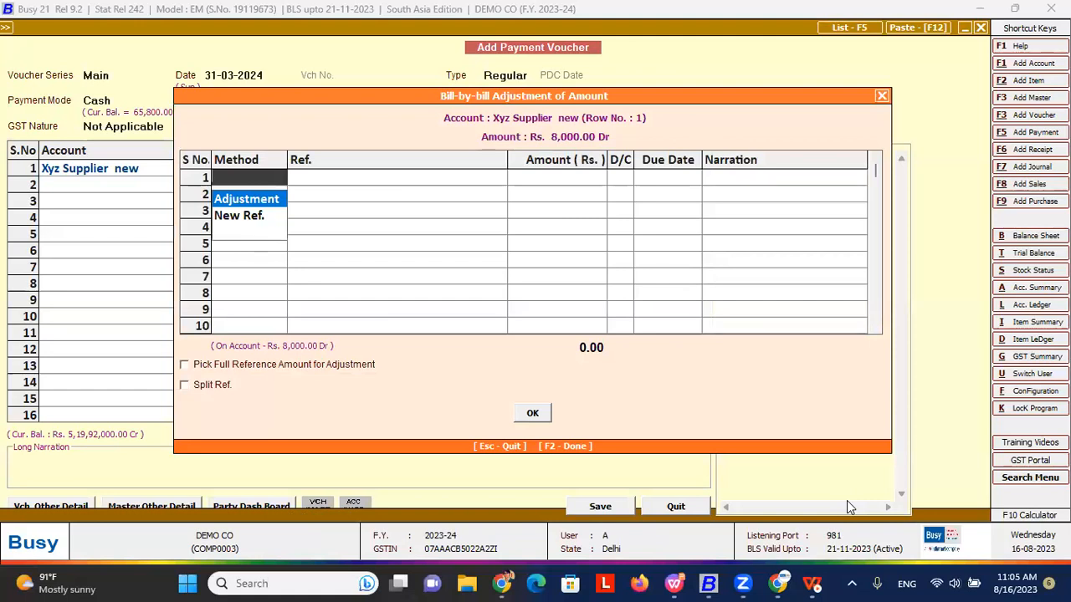
# - Adjust the full 8,000 against the supplier's bill reference 1212 and save the payment voucher
pyautogui.press('Return')
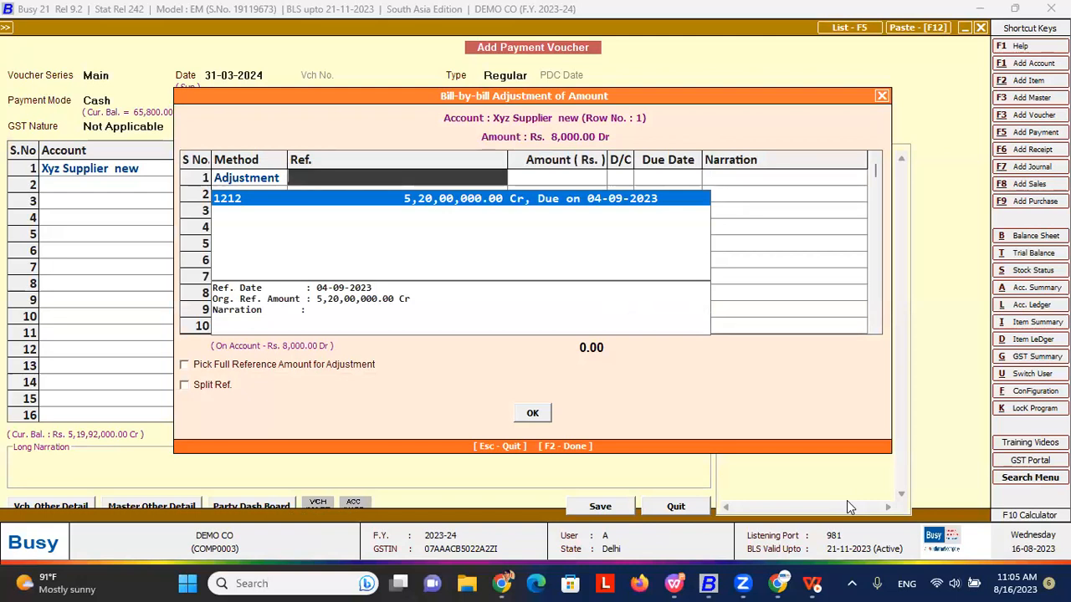
pyautogui.press('Return')
pyautogui.press('Return')
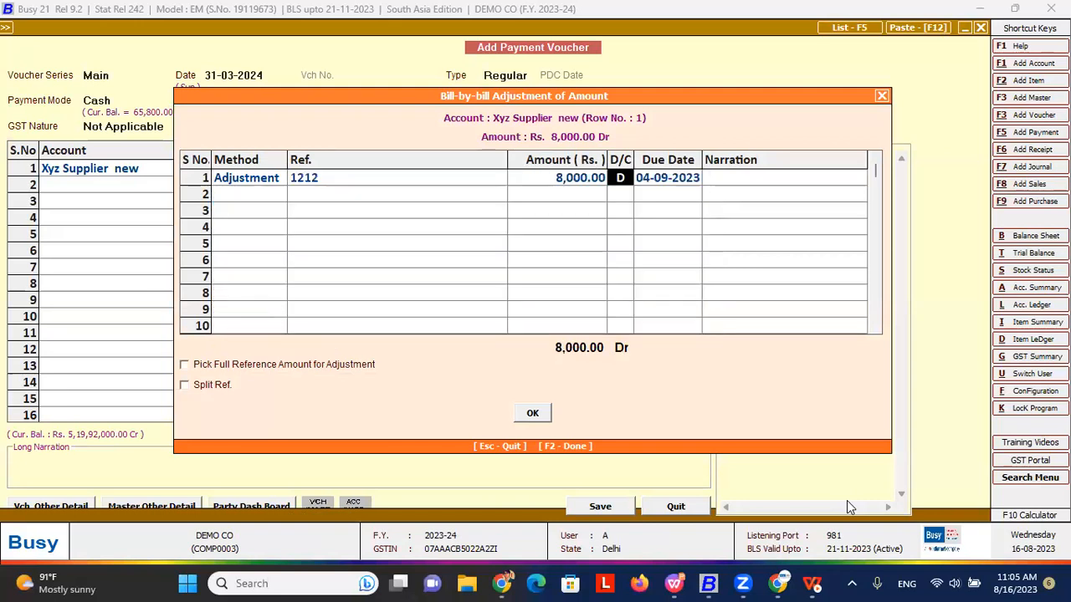
pyautogui.press('Return')
pyautogui.press('Return')
pyautogui.press('Return')
pyautogui.press('Return')
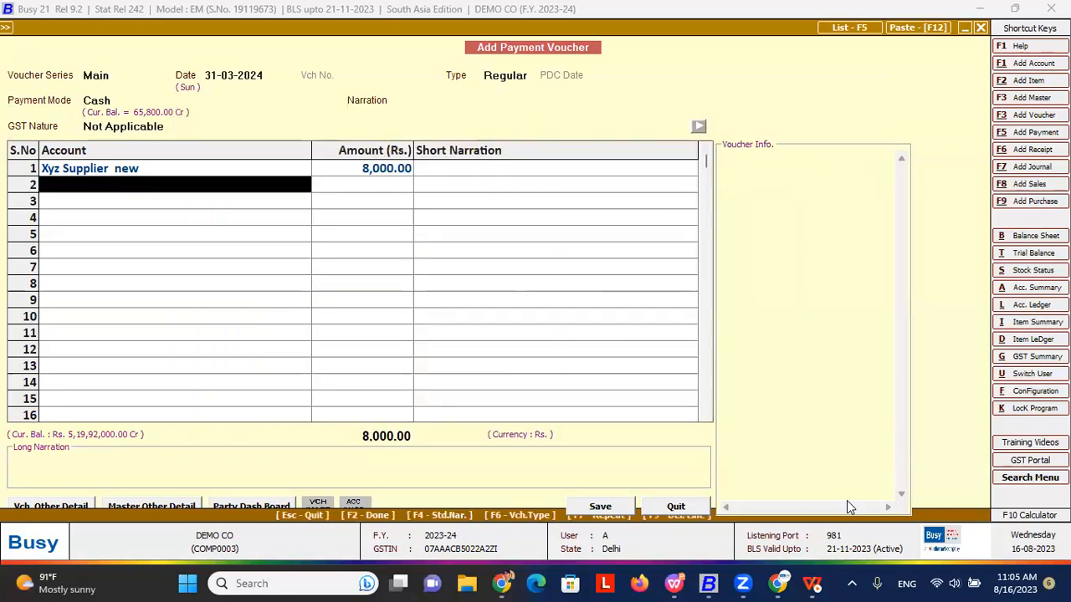
pyautogui.press('Return')
pyautogui.press('Return')
pyautogui.press('Return')
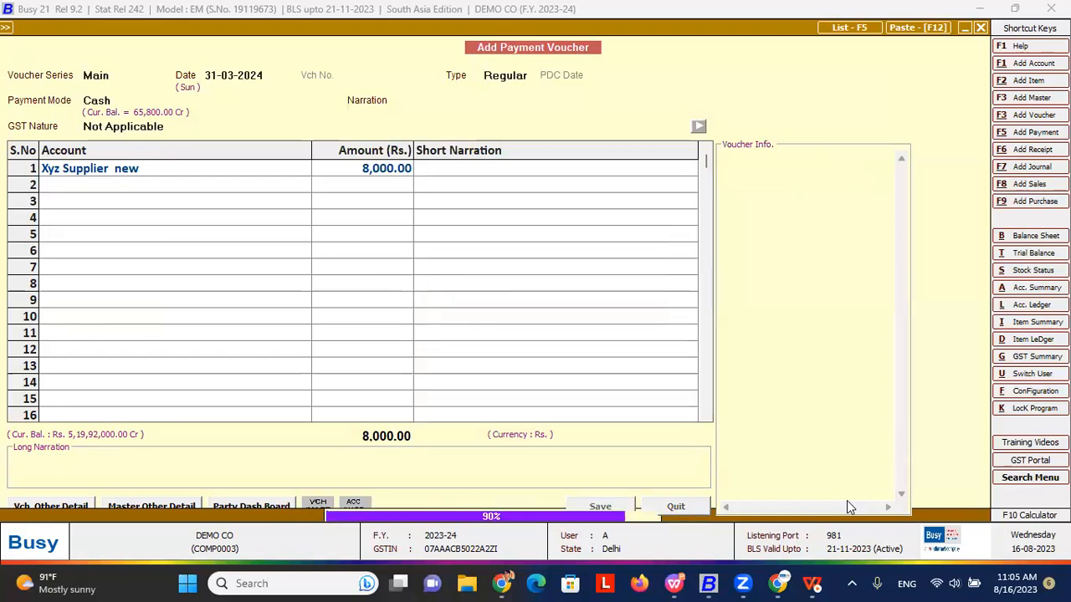
# - Set up a Regular payment voucher in the Main series dated 31-03-2024 with Yes Bank as the payment mode
pyautogui.press('Return')
pyautogui.press('Return')
pyautogui.press('Return')
pyautogui.press('Return')
pyautogui.press('Return')
pyautogui.press('Return')
pyautogui.press('Down')
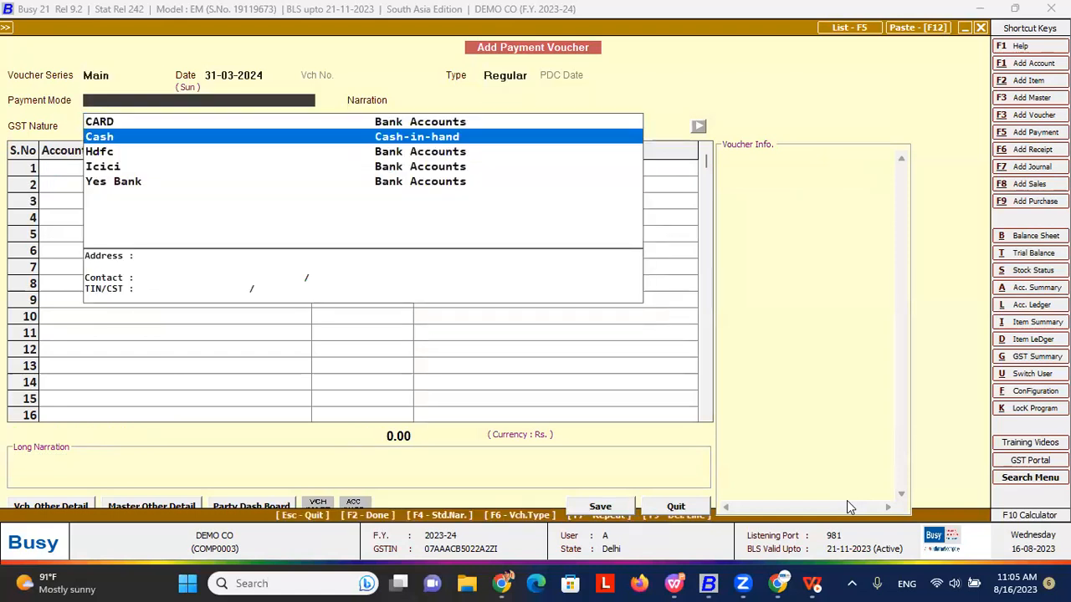
pyautogui.press('Down')
pyautogui.press('Down')
pyautogui.press('Down')
pyautogui.press('Return')
# - Set the payment voucher's GST nature to GST Payment to Government
pyautogui.press('Down')
pyautogui.press('Down')
pyautogui.press('Down')
pyautogui.press('Down')
pyautogui.press('Down')
pyautogui.press('Down')
pyautogui.press('Down')
pyautogui.press('Down')
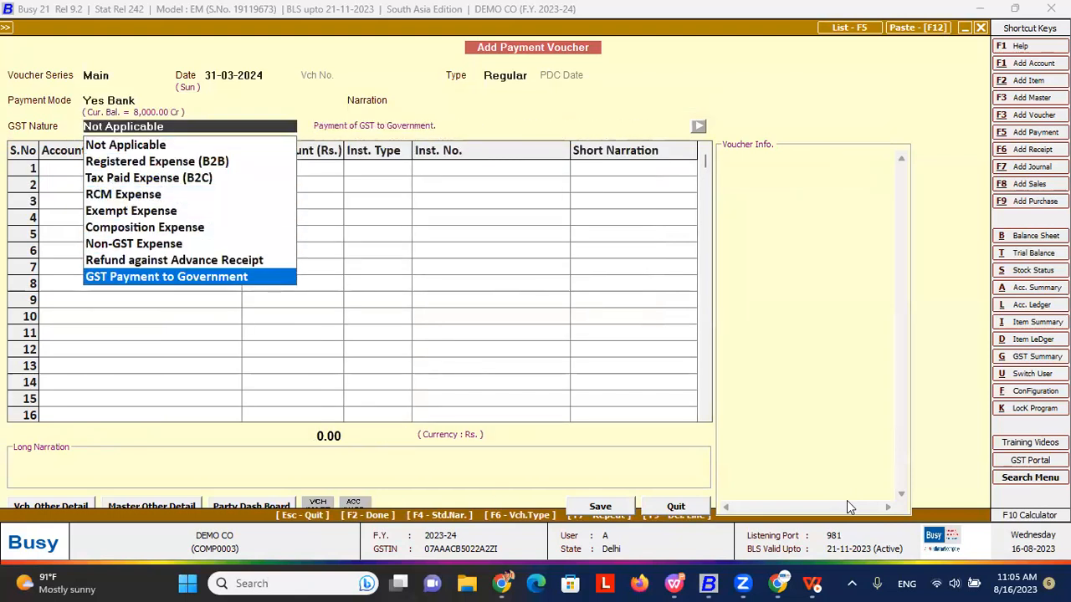
pyautogui.press('Return')
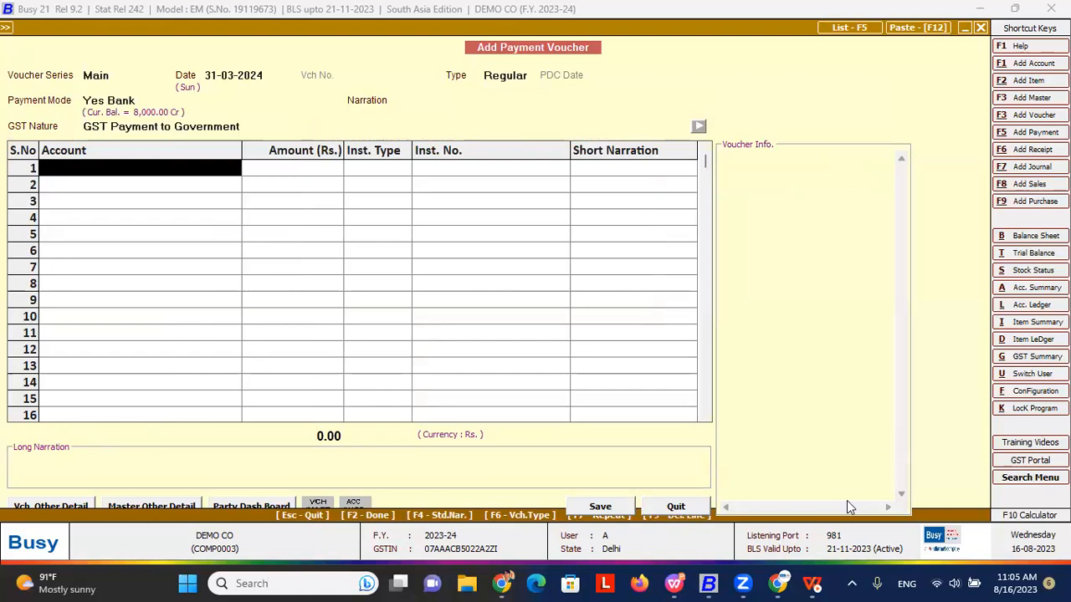
# - Look up the accounts matching cgst in the first row and quit the payment voucher without saving
pyautogui.write('cgst')
pyautogui.press('Down')
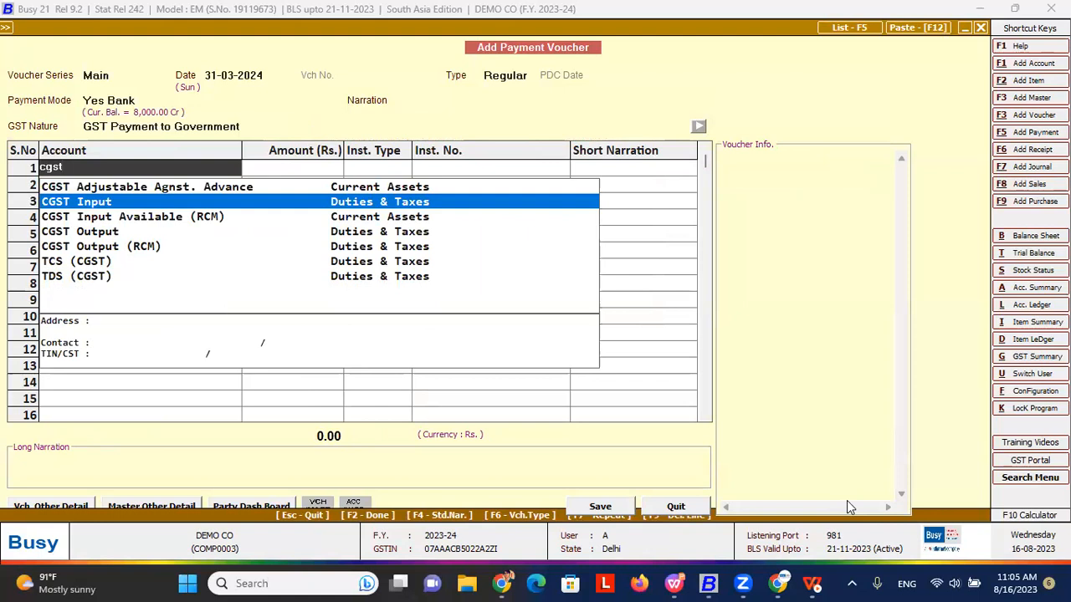
pyautogui.press('Escape')
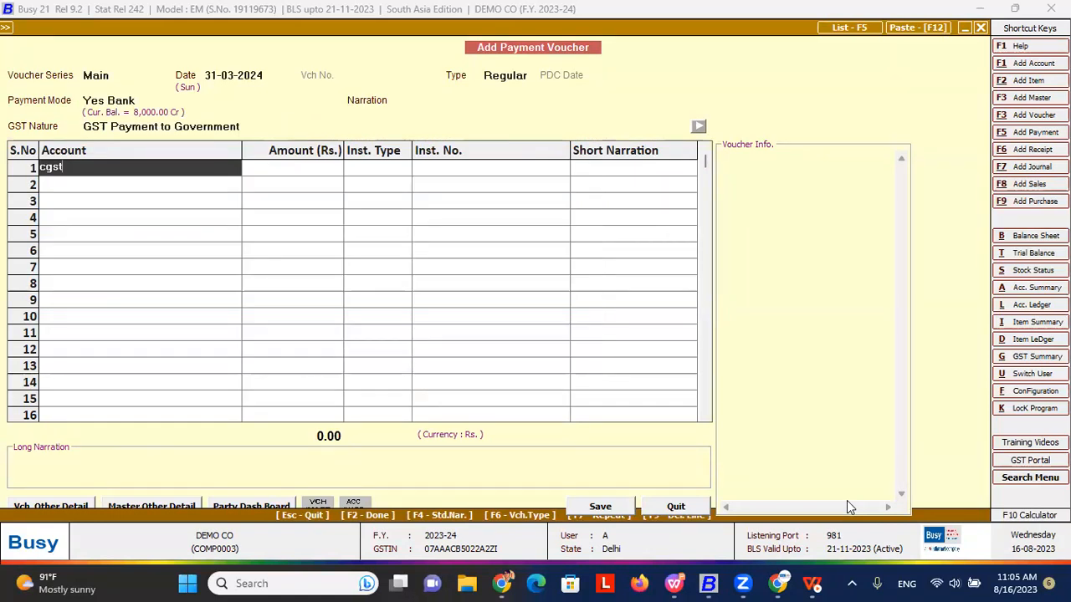
pyautogui.press('Escape')
pyautogui.press('Left')
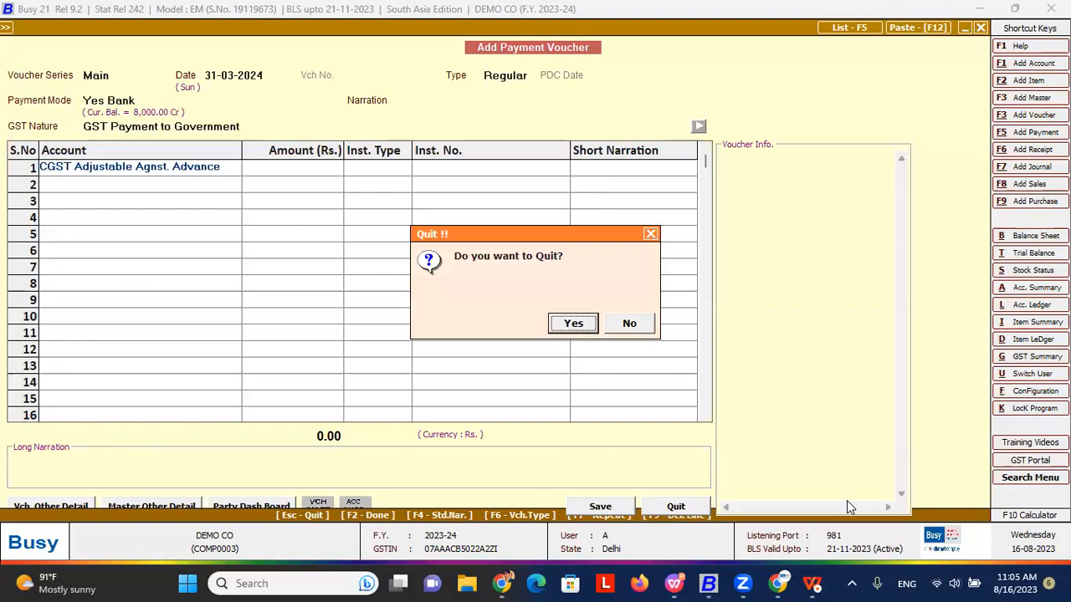
pyautogui.press('Return')
# - Start a new receipt voucher from the transactions
pyautogui.press('Left')
pyautogui.press('Right')
pyautogui.press('Down')
pyautogui.press('Down')
pyautogui.press('Down')
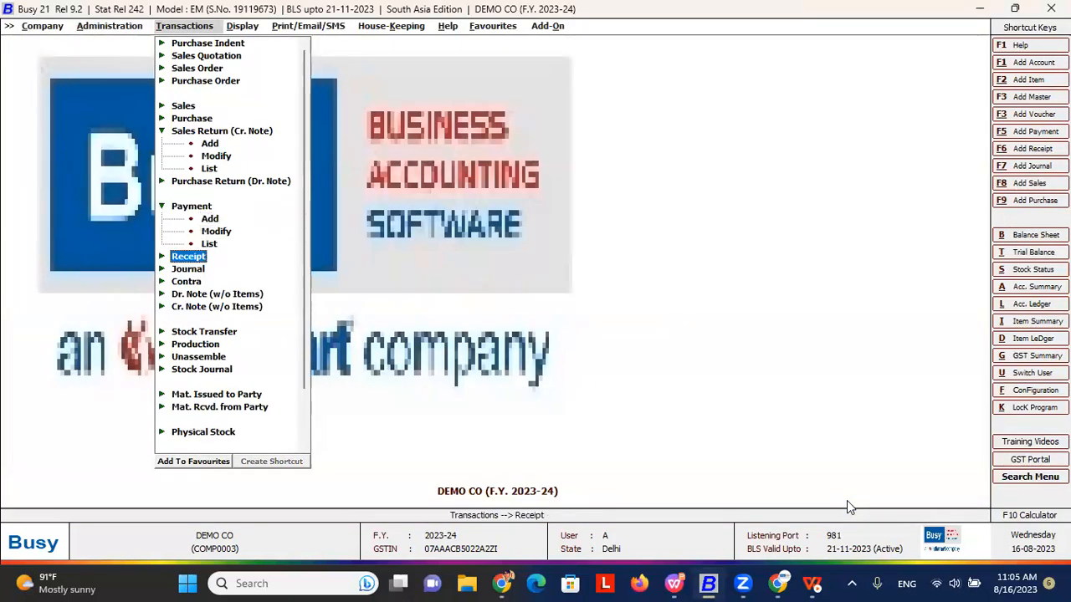
pyautogui.press('Return')
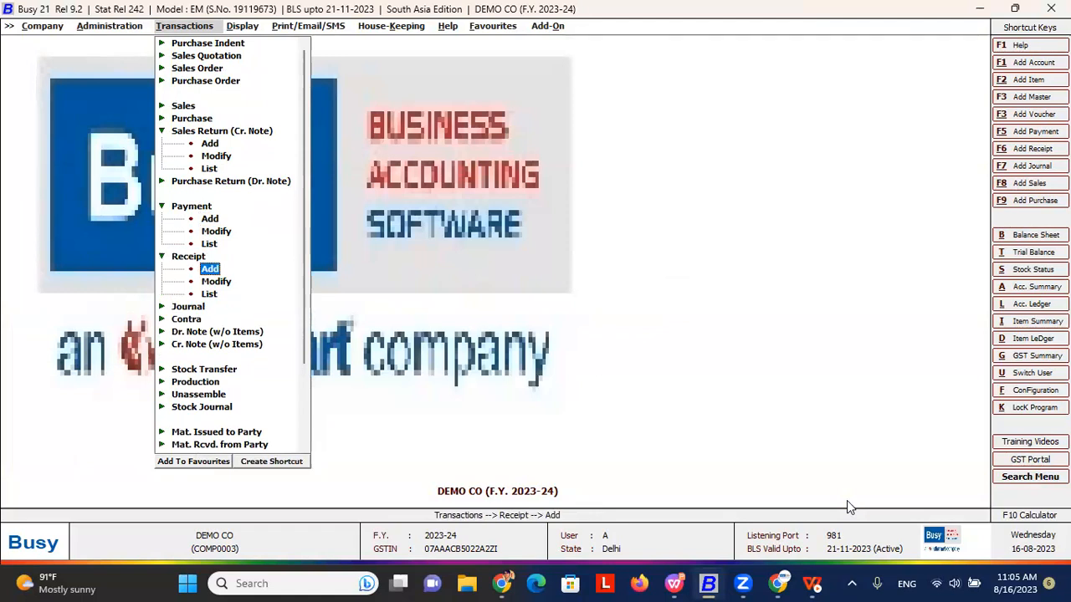
pyautogui.press('Return')
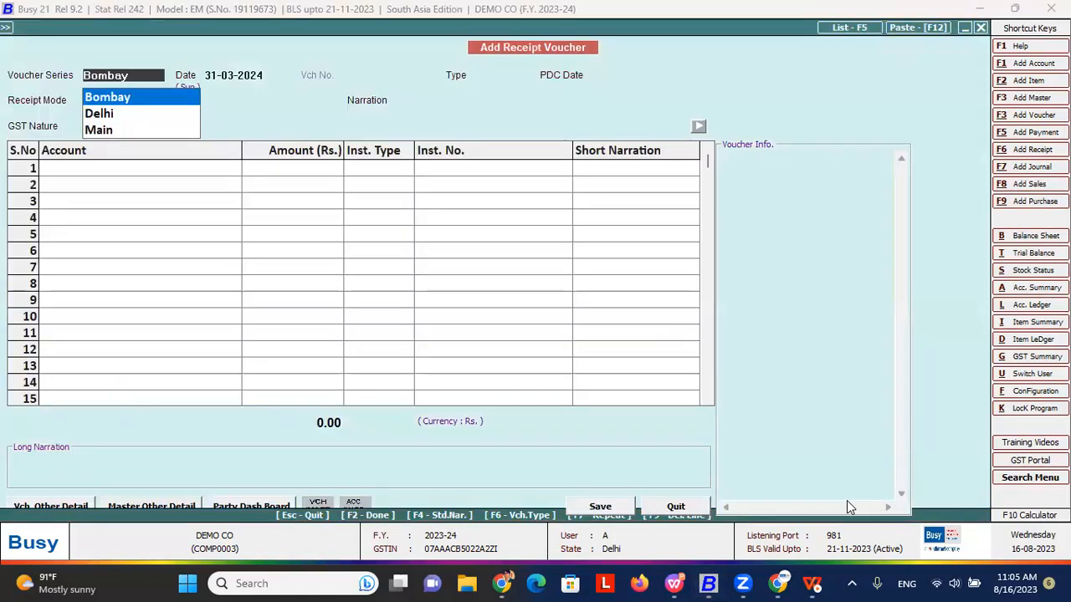
# - Set the receipt voucher to Main series, date 31-03-2024, Regular type, receipt mode Cash and GST nature Not Applicable
pyautogui.press('Down')
pyautogui.press('Down')
pyautogui.press('Return')
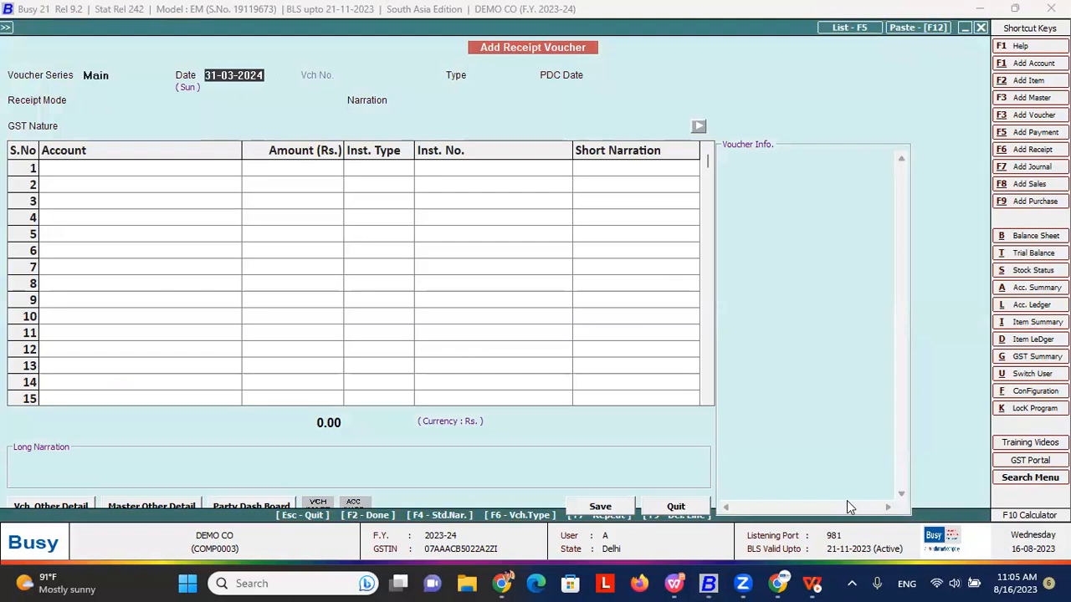
pyautogui.press('Return')
pyautogui.press('Return')
pyautogui.press('Return')
pyautogui.press('Return')
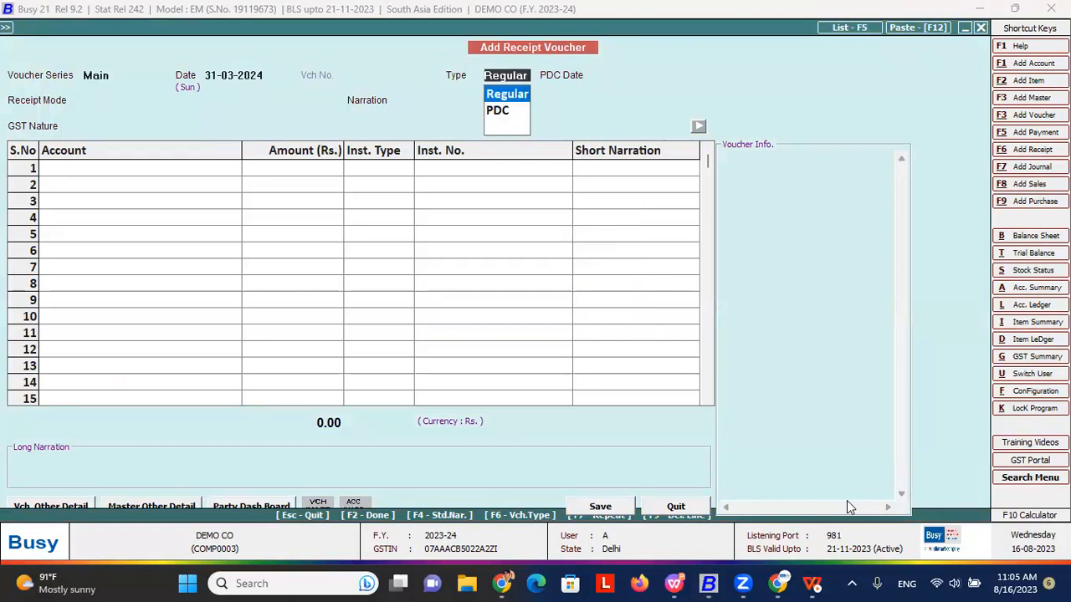
pyautogui.press('Down')
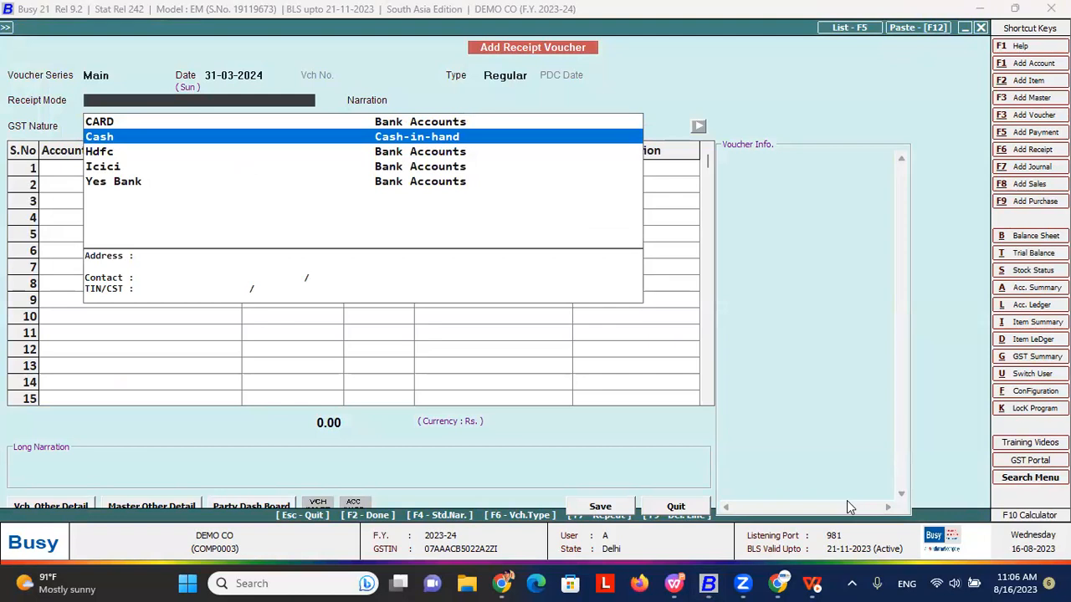
pyautogui.press('Return')
pyautogui.press('Return')
# - Enter ABC & CO with an amount of 8000 and close its bill-by-bill adjustment without entering a reference
pyautogui.press('Down')
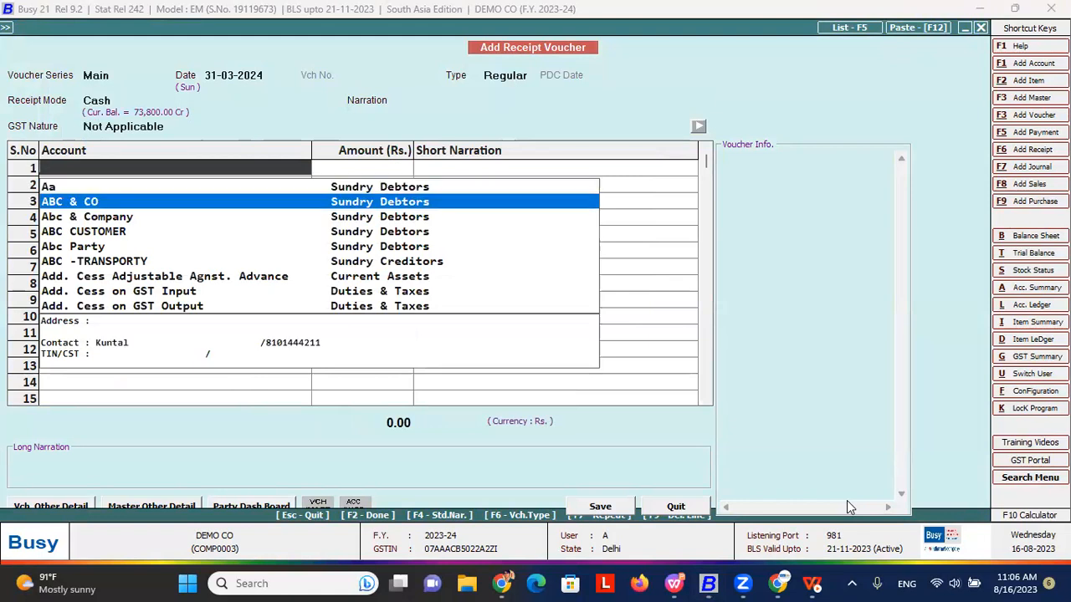
pyautogui.press('Return')
pyautogui.write('8000')
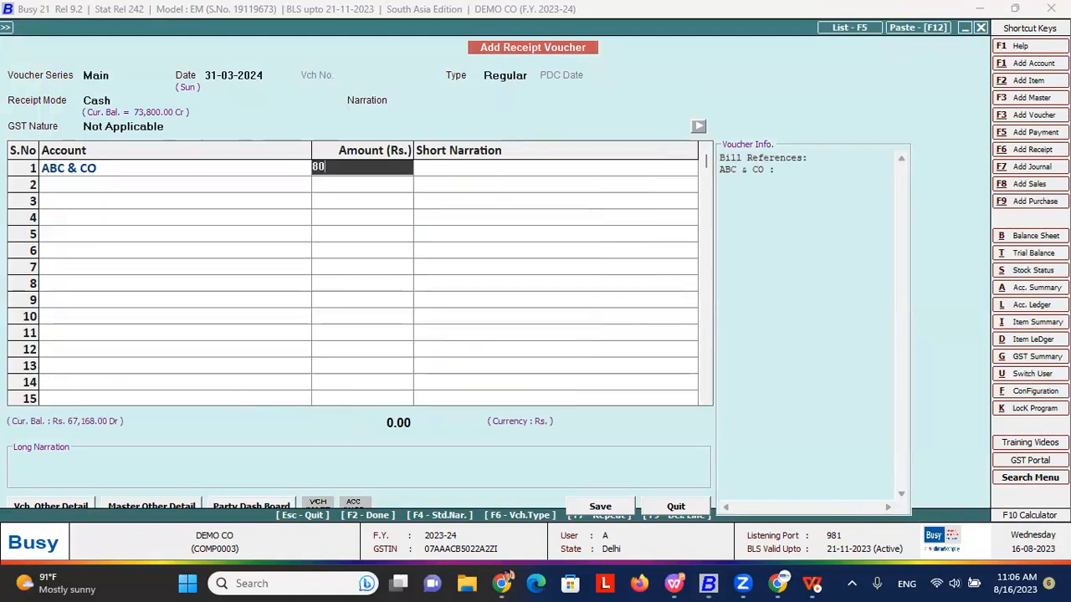
pyautogui.press('Return')
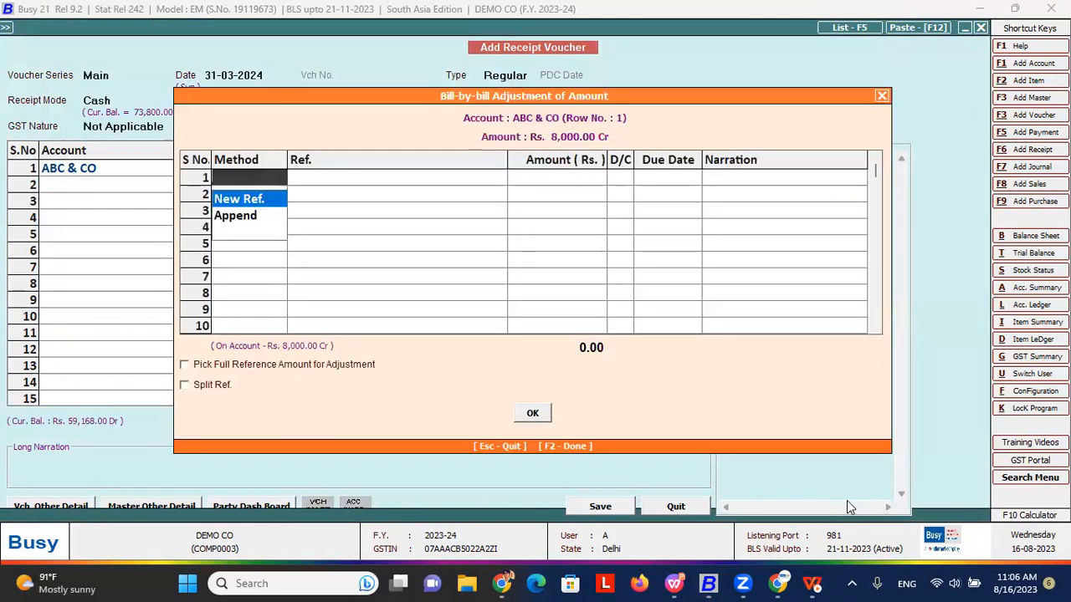
pyautogui.press('Return')
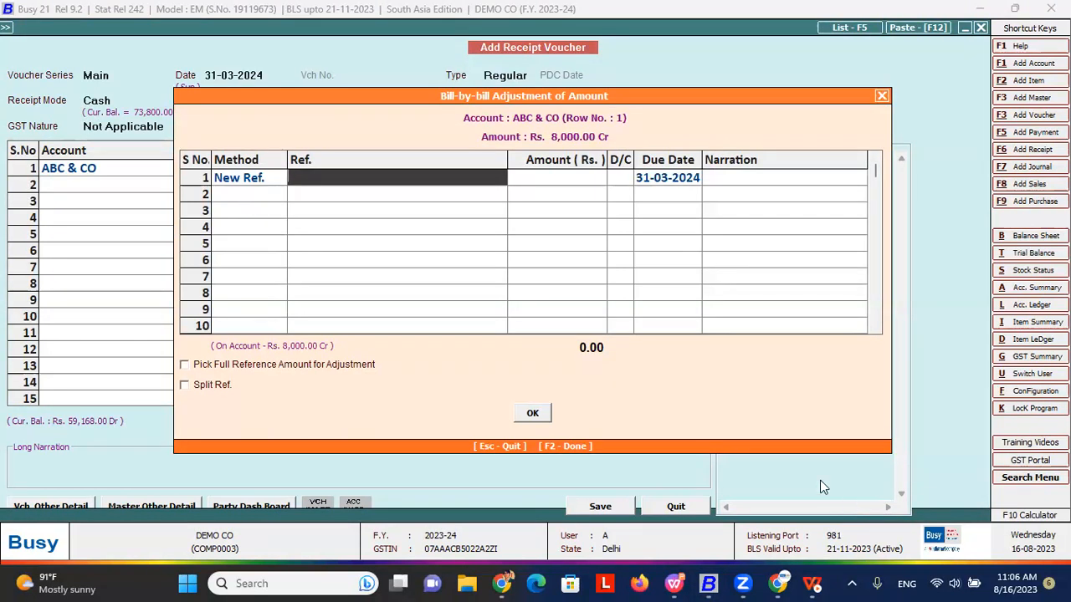
pyautogui.press('F2')
# - Replace the first row's account with Party 1 and set its amount to 10
pyautogui.click(258, 170)
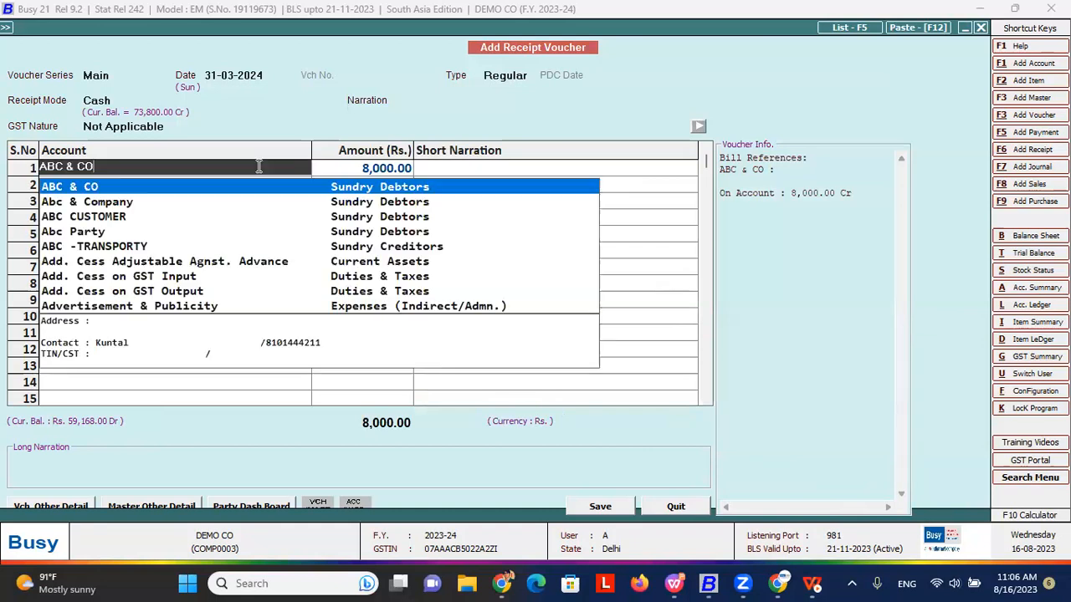
pyautogui.press('BackSpace')
pyautogui.press('BackSpace')
pyautogui.press('BackSpace')
pyautogui.press('BackSpace')
pyautogui.press('BackSpace')
pyautogui.press('BackSpace')
pyautogui.press('BackSpace')
pyautogui.press('BackSpace')
pyautogui.write('p')
pyautogui.press('Return')
pyautogui.write('10')
pyautogui.press('Return')
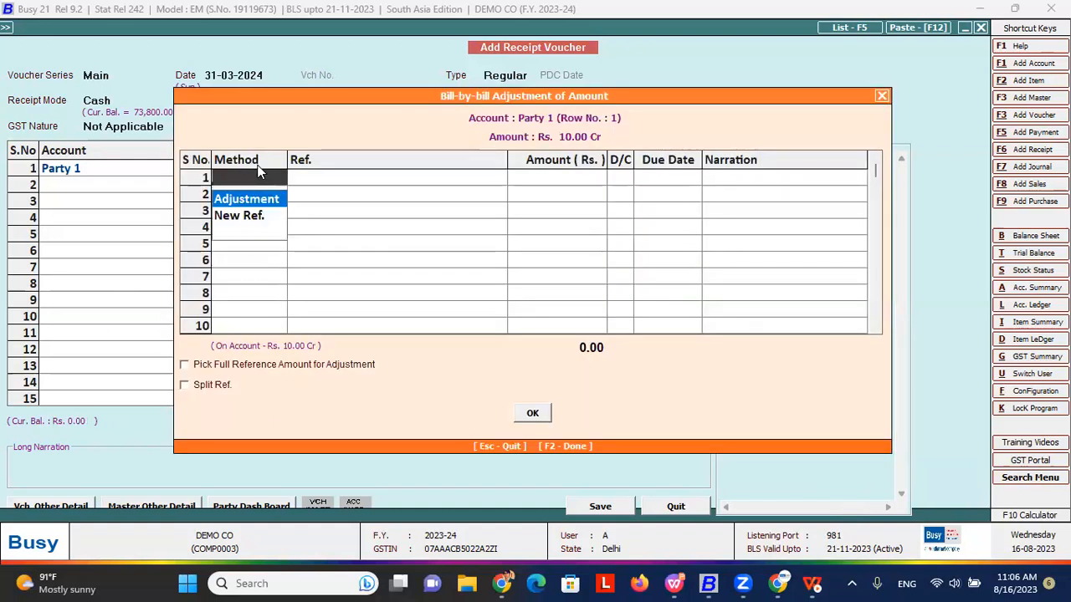
# - Adjust the 10.00 against Party 1's bill Sal/0014/23-24, save the receipt and leave the receipt voucher entry
pyautogui.press('Return')
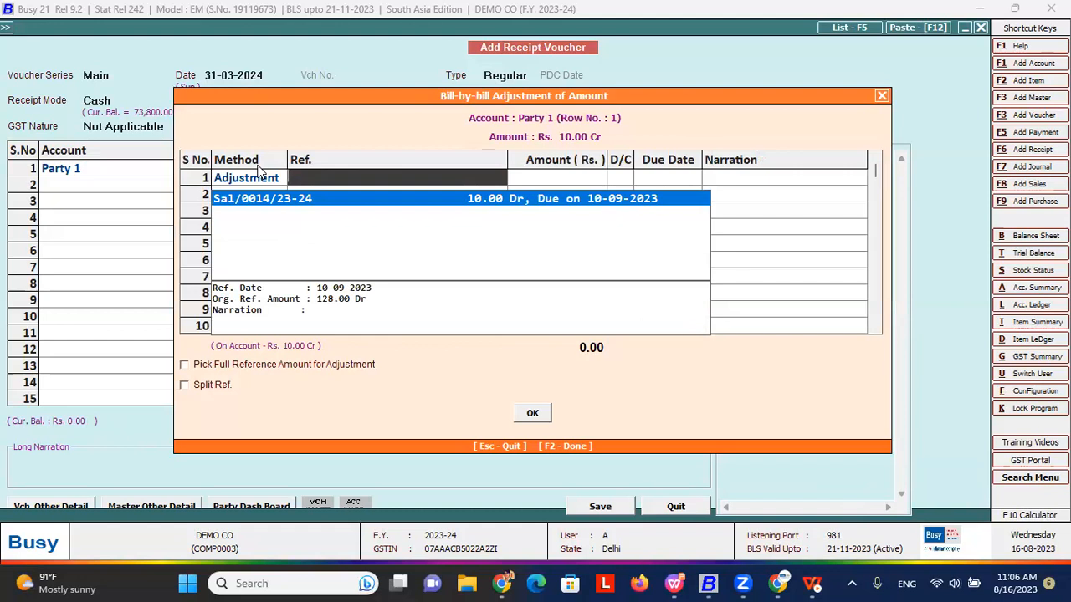
pyautogui.press('Return')
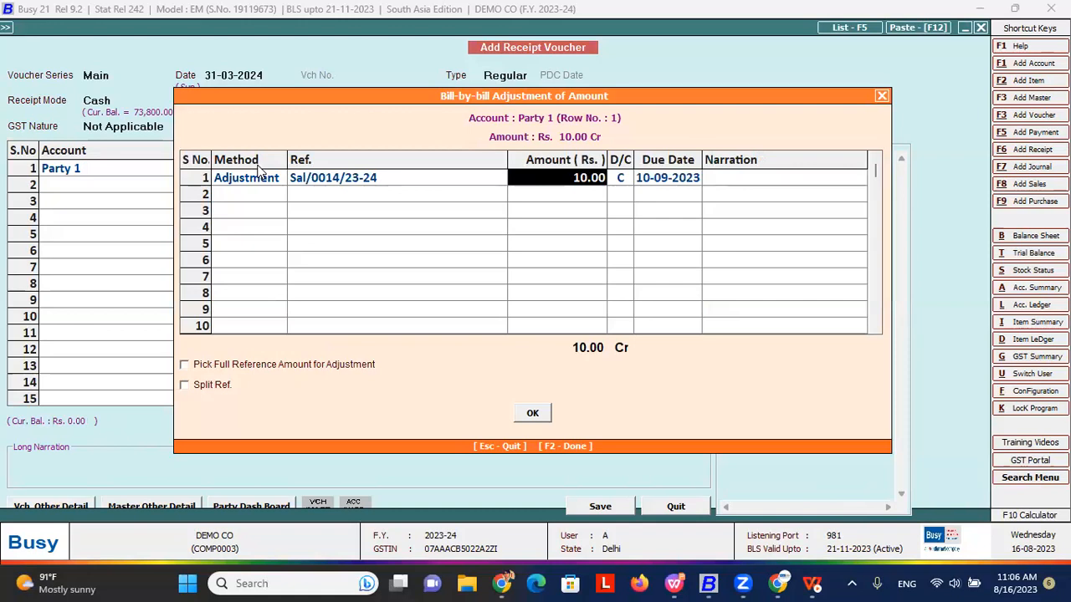
pyautogui.press('F2')
pyautogui.press('F2')
pyautogui.press('Return')
pyautogui.press('Return')
pyautogui.press('Escape')
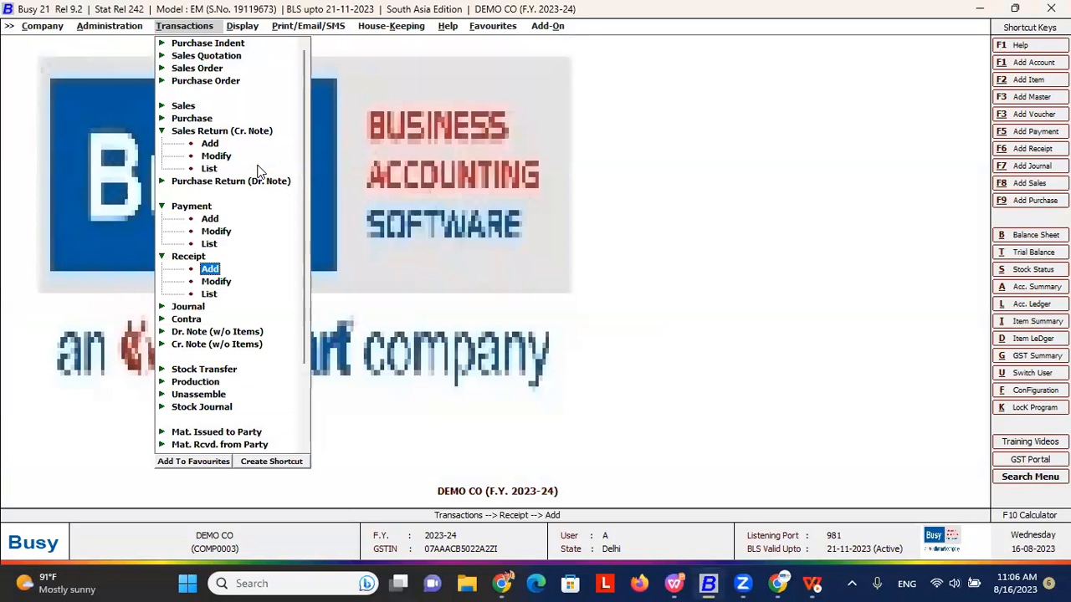
# - Open the Bills Receivable report under Outstanding Analysis
pyautogui.press('Right')
pyautogui.press('Down')
pyautogui.press('Down')
pyautogui.press('Down')
pyautogui.press('Down')
pyautogui.press('Down')
pyautogui.press('Down')
pyautogui.press('Down')
pyautogui.press('Down')
pyautogui.press('Right')
pyautogui.press('Down')
pyautogui.press('Return')
pyautogui.press('Escape')
pyautogui.press('Return')
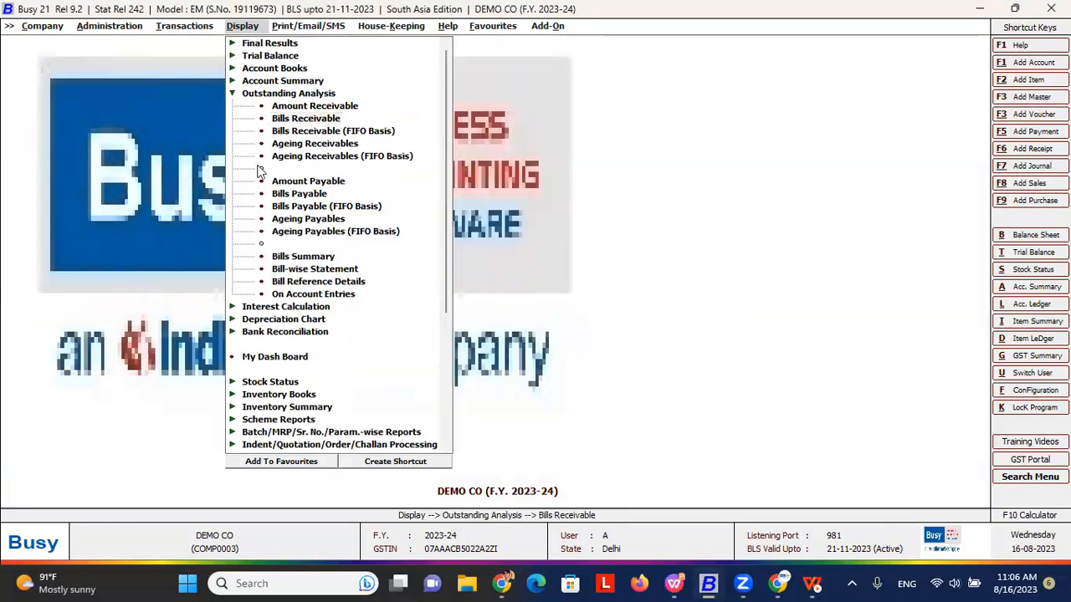
# - Generate the Bills Receivable report for Party 1, including cleared entries, from 01-07-2023 to 31-03-2024 with bill adjustment details shown
pyautogui.write('pa')
pyautogui.press('Return')
pyautogui.press('Return')
pyautogui.press('Return')
pyautogui.press('Return')
pyautogui.press('Return')
pyautogui.press('Return')
pyautogui.press('Return')
pyautogui.press('Return')
pyautogui.press('Return')
pyautogui.press('Return')
pyautogui.press('Return')
pyautogui.press('Return')
pyautogui.press('Return')
pyautogui.press('Return')
pyautogui.press('Return')
pyautogui.press('Return')
pyautogui.press('Return')
pyautogui.press('Return')
pyautogui.press('Return')
pyautogui.press('Return')
pyautogui.press('Return')
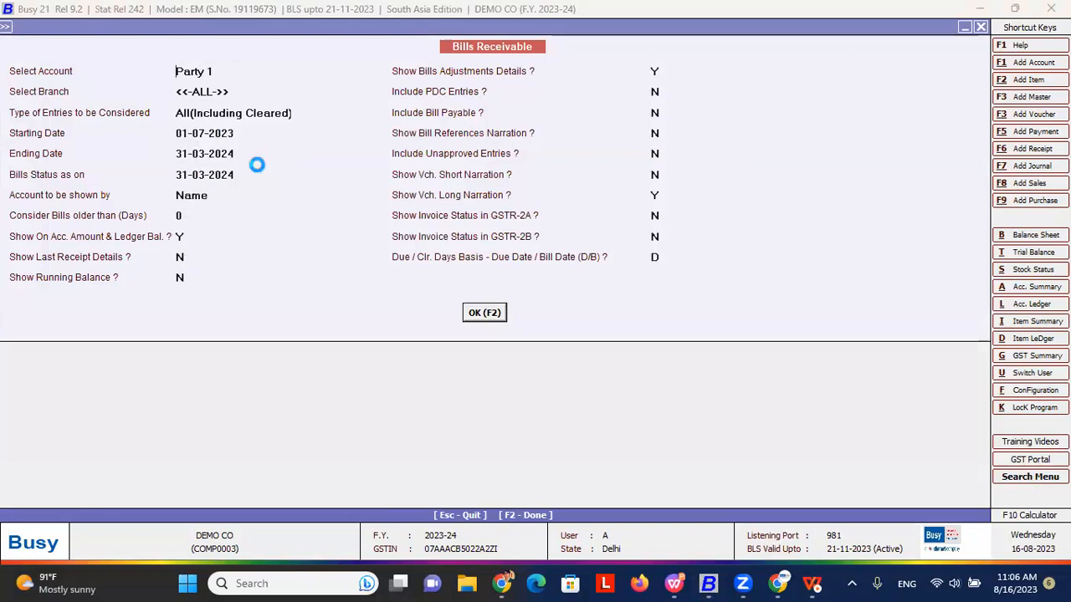
# - Examine the sales return and receipt adjustments made against Party 1's bill and close the report
pyautogui.press('Right')
pyautogui.press('Right')
pyautogui.press('Right')
pyautogui.press('Right')
pyautogui.press('Right')
pyautogui.press('Right')
pyautogui.press('Right')
pyautogui.press('Right')
pyautogui.press('Right')
pyautogui.press('Right')
pyautogui.press('Right')
pyautogui.press('Right')
pyautogui.press('Right')
pyautogui.press('Right')
pyautogui.press('Right')
pyautogui.press('Right')
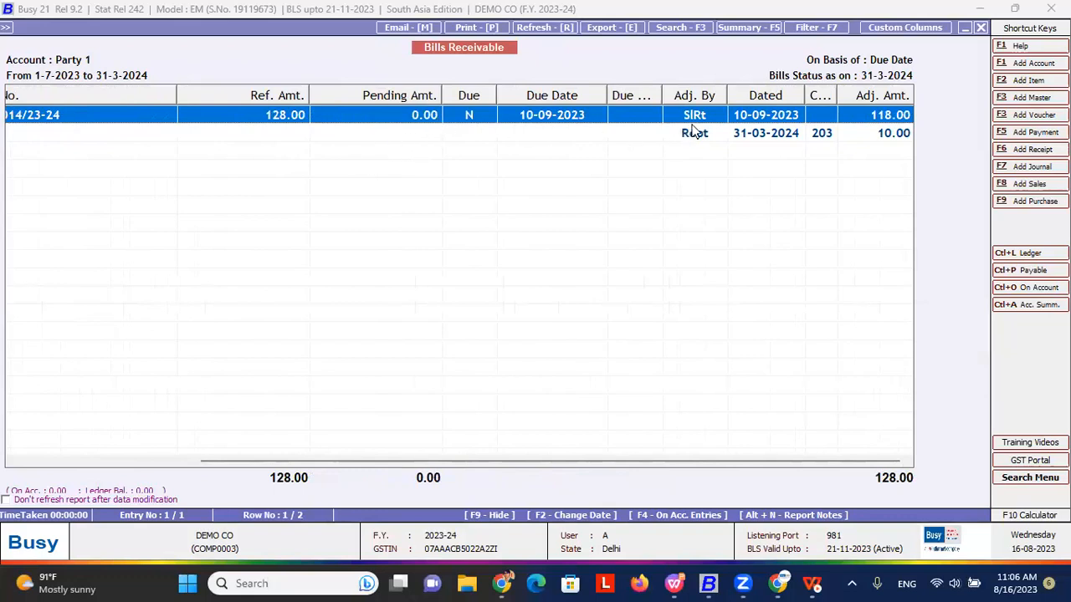
pyautogui.press('Down')
pyautogui.press('Up')
pyautogui.press('Down')
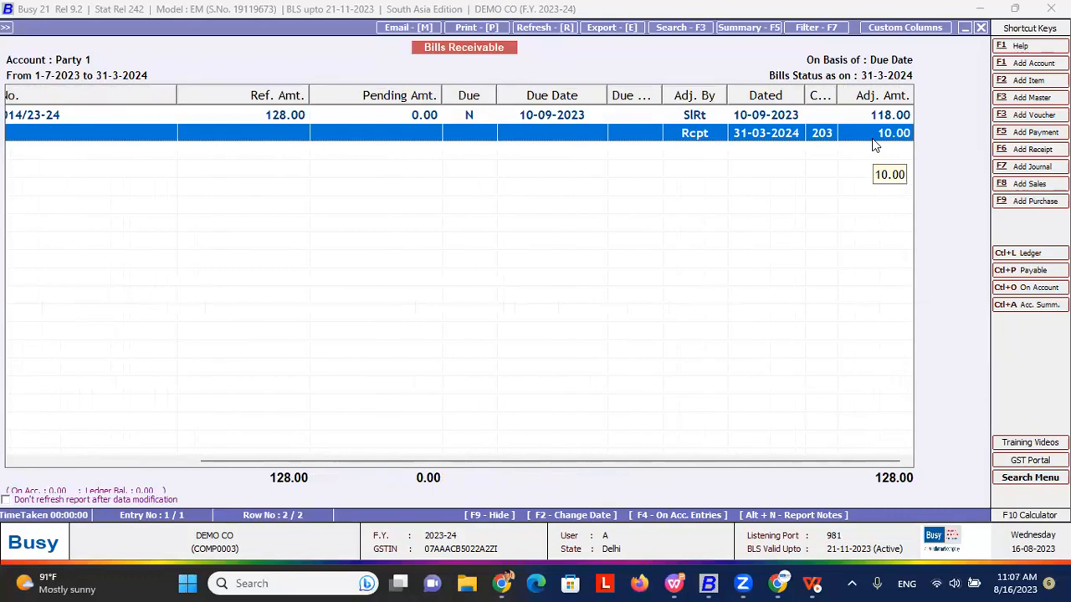
pyautogui.press('Escape')
pyautogui.press('Escape')
pyautogui.press('Escape')
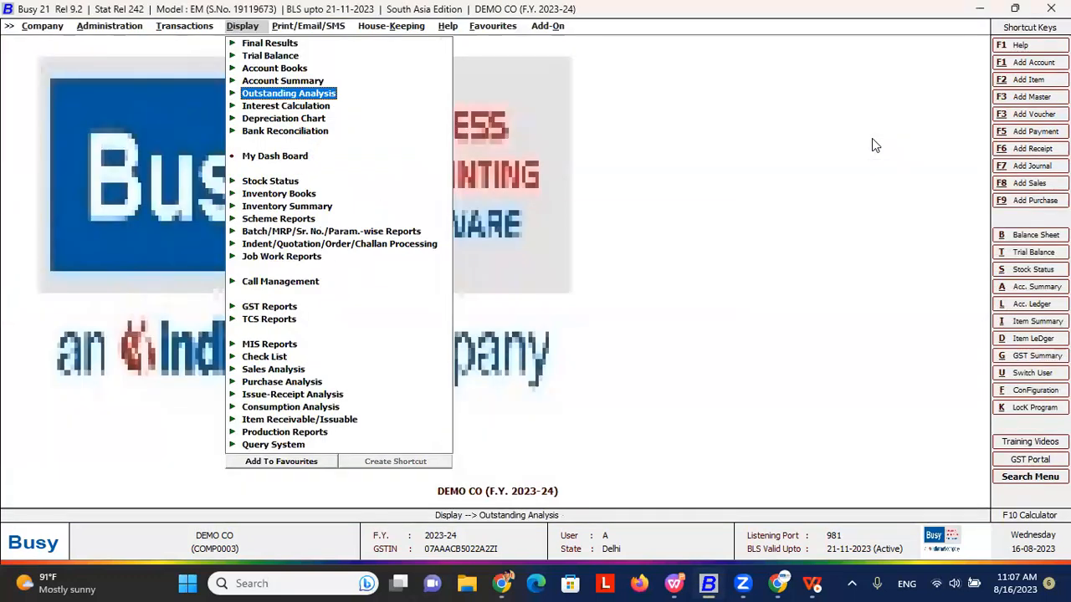
# - Open a new payment voucher, review the accounts offered as payment mode and quit without saving
pyautogui.press('Left')
pyautogui.press('Left')
pyautogui.press('Right')
pyautogui.press('Up')
pyautogui.press('Up')
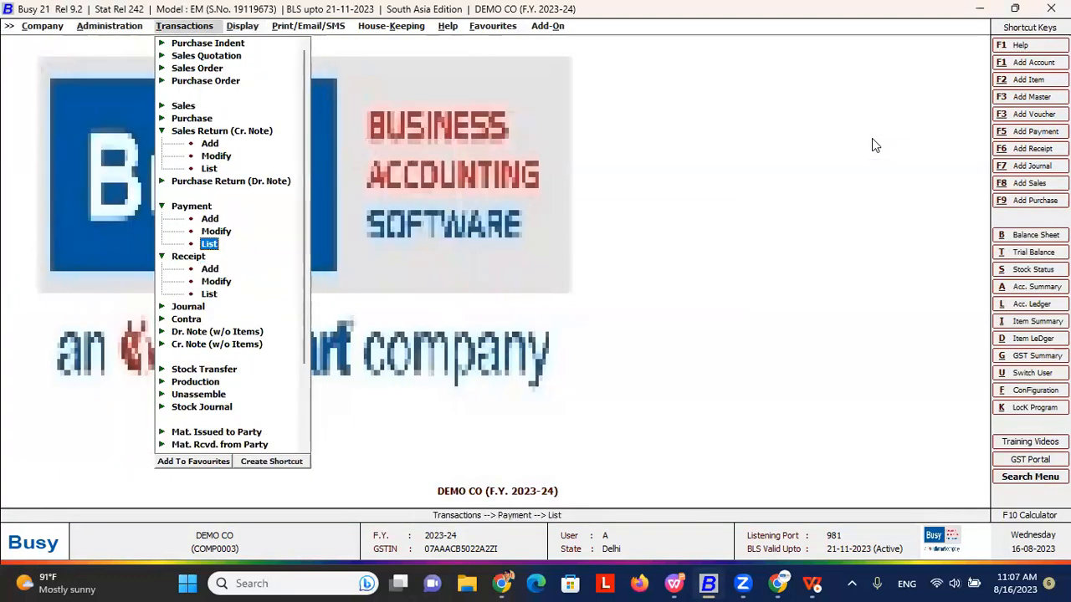
pyautogui.press('Up')
pyautogui.press('Up')
pyautogui.press('Return')
pyautogui.press('Return')
pyautogui.press('Return')
pyautogui.press('Return')
pyautogui.press('Down')
pyautogui.press('Down')
pyautogui.press('Down')
pyautogui.press('Down')
pyautogui.press('Up')
pyautogui.press('Up')
pyautogui.press('Up')
pyautogui.press('Up')
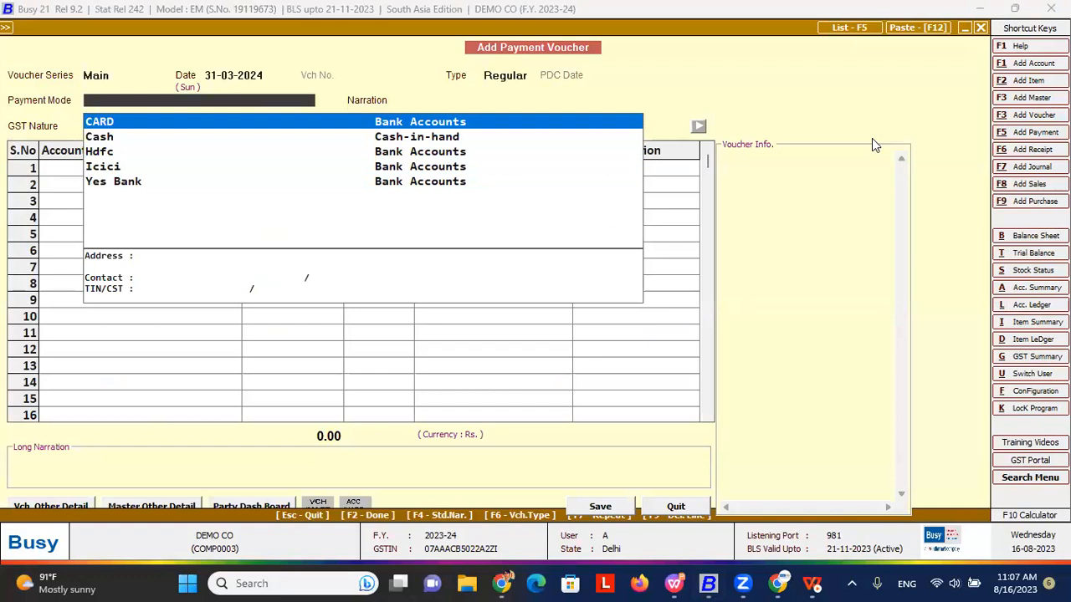
pyautogui.press('Escape')
pyautogui.press('Escape')
pyautogui.press('Return')
# - Disable Single Entry System for Payment & Receipt Vouchers in the Accounts features and save the configuration
pyautogui.press('Left')
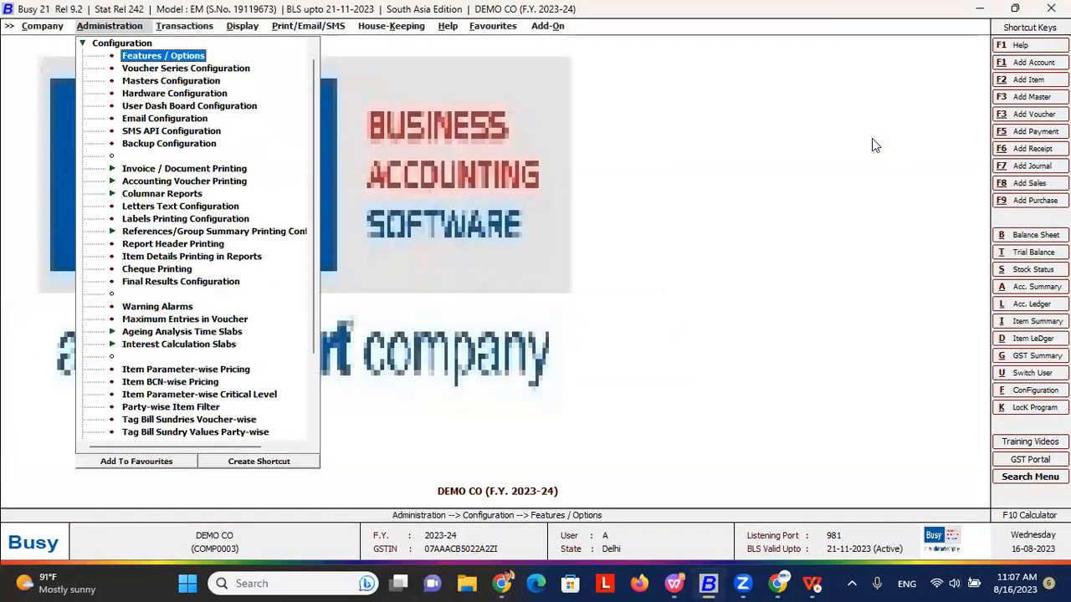
pyautogui.press('Return')
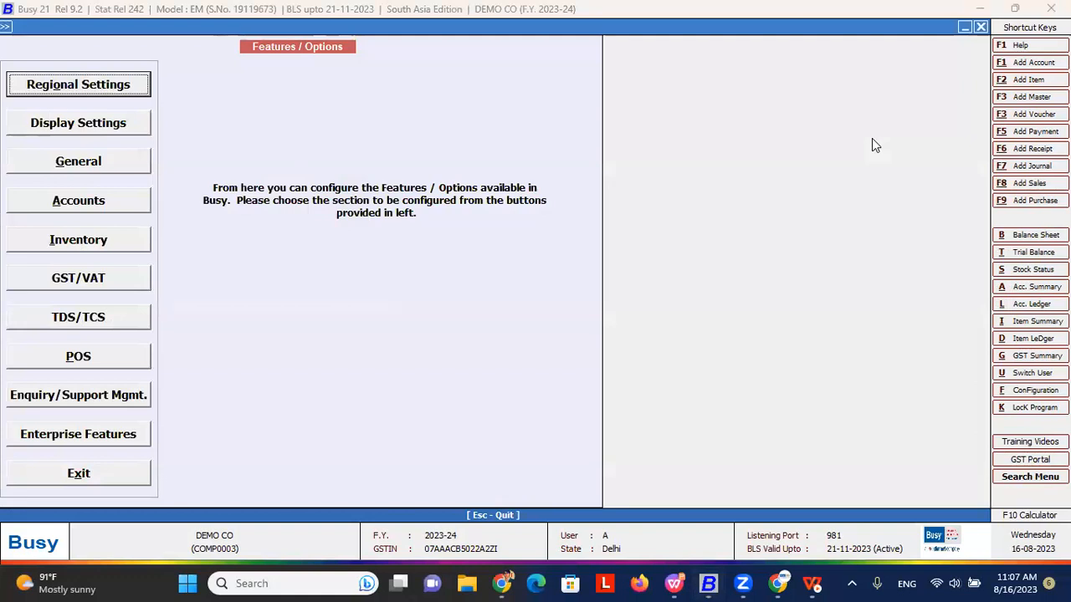
pyautogui.press('Down')
pyautogui.press('Down')
pyautogui.press('Down')
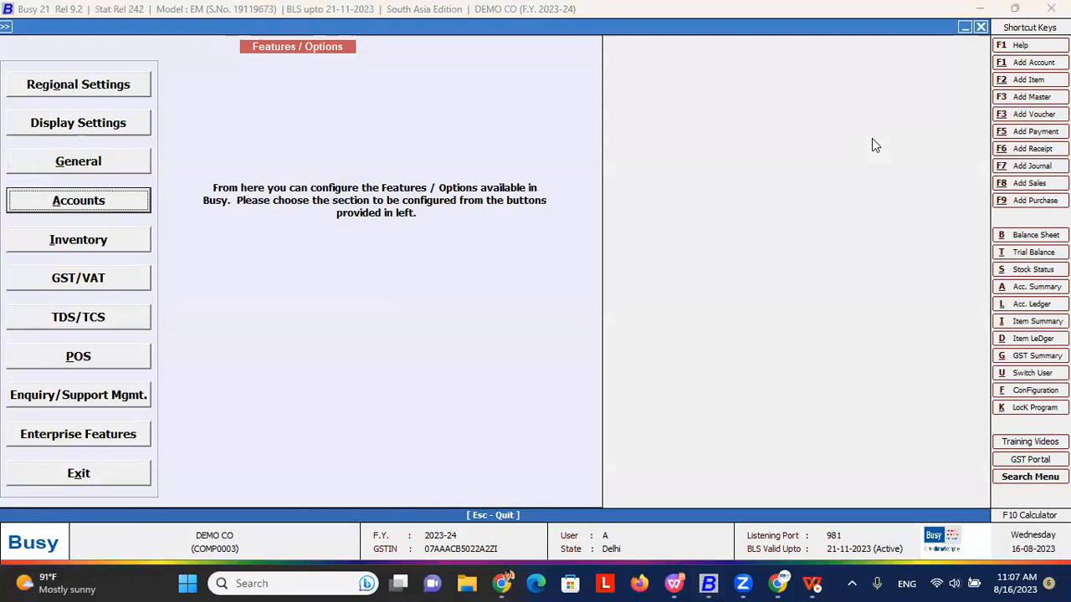
pyautogui.press('Return')
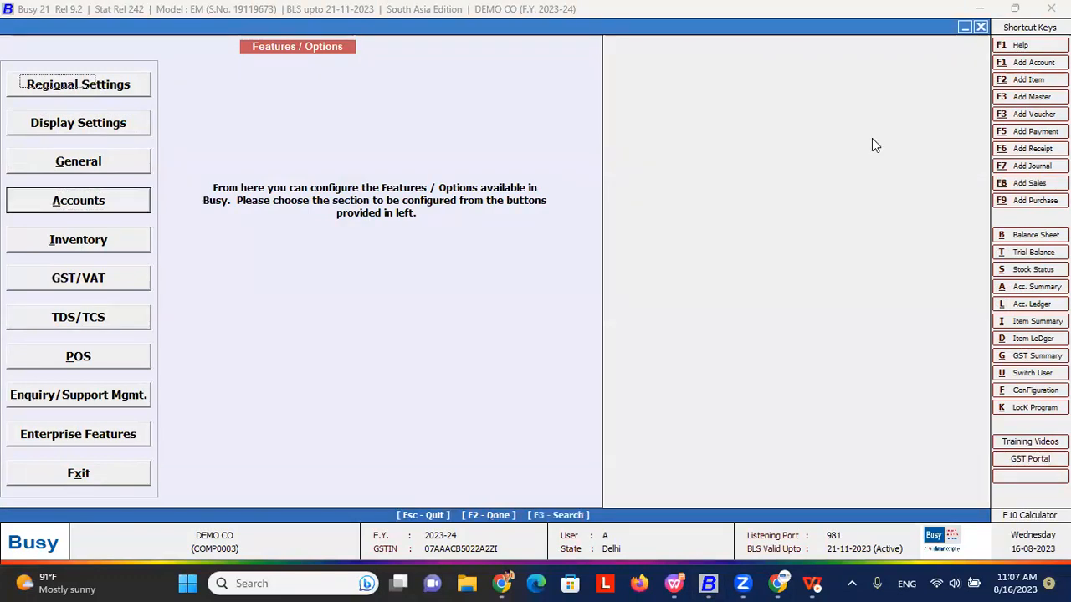
pyautogui.click(46, 293)
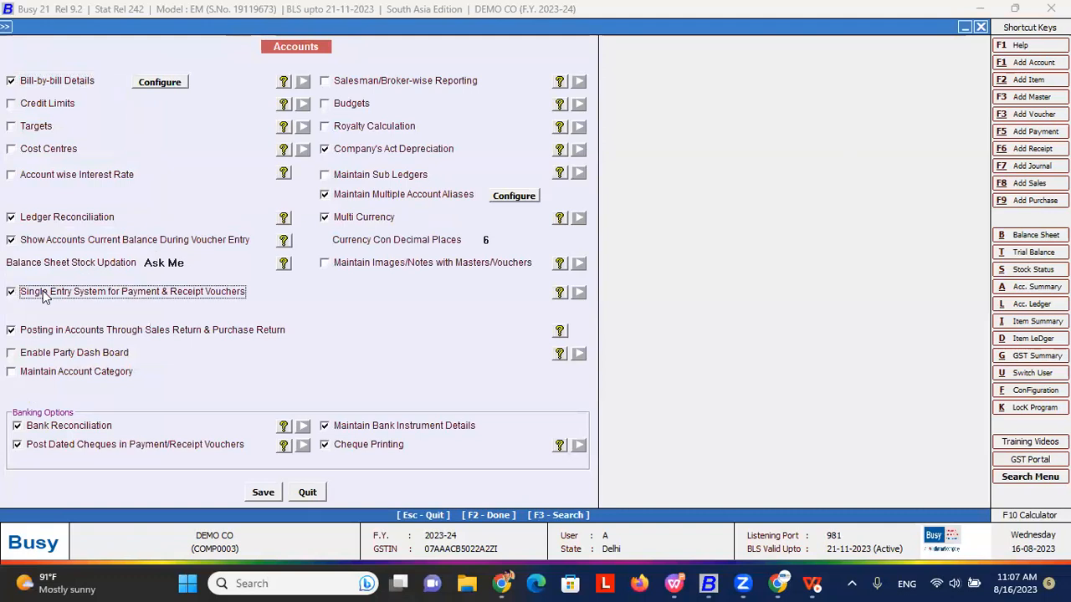
pyautogui.click(266, 492)
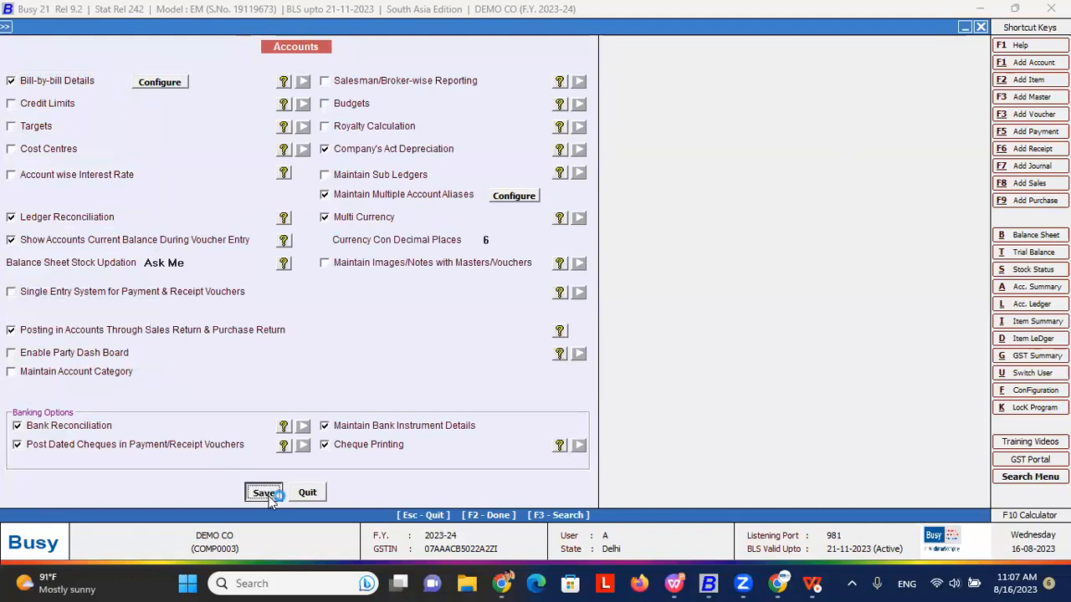
# - Open a new payment voucher in the Main series dated 31-03-2024, Regular type, with GST nature Not Applicable
pyautogui.press('Escape')
pyautogui.press('Down')
pyautogui.press('Down')
pyautogui.press('Down')
pyautogui.press('Down')
pyautogui.press('Down')
pyautogui.press('Down')
pyautogui.press('Down')
pyautogui.press('Down')
pyautogui.press('Return')
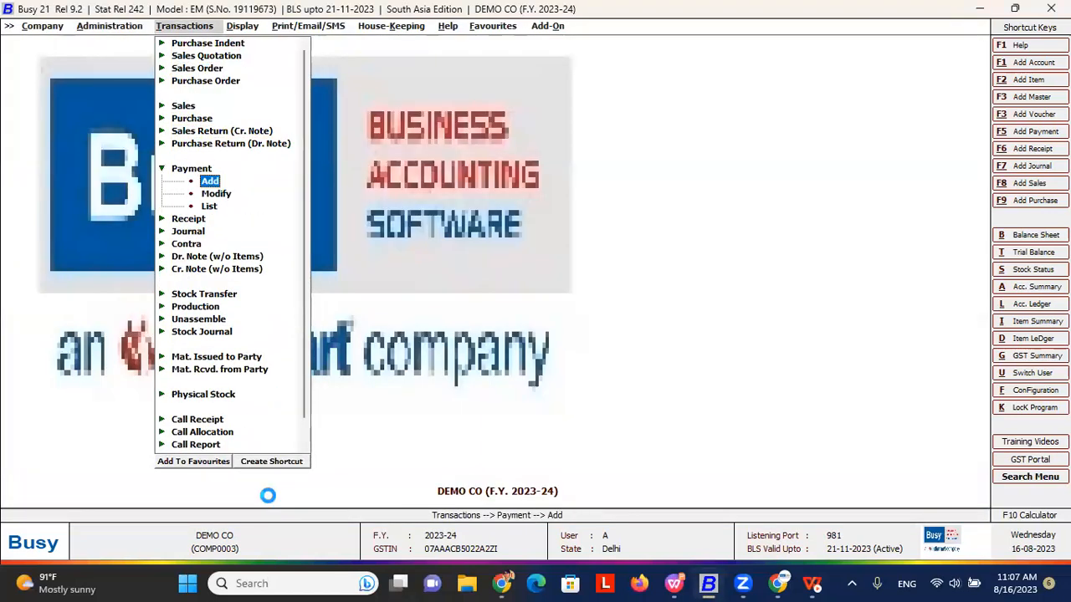
pyautogui.press('Return')
pyautogui.press('Return')
pyautogui.press('Return')
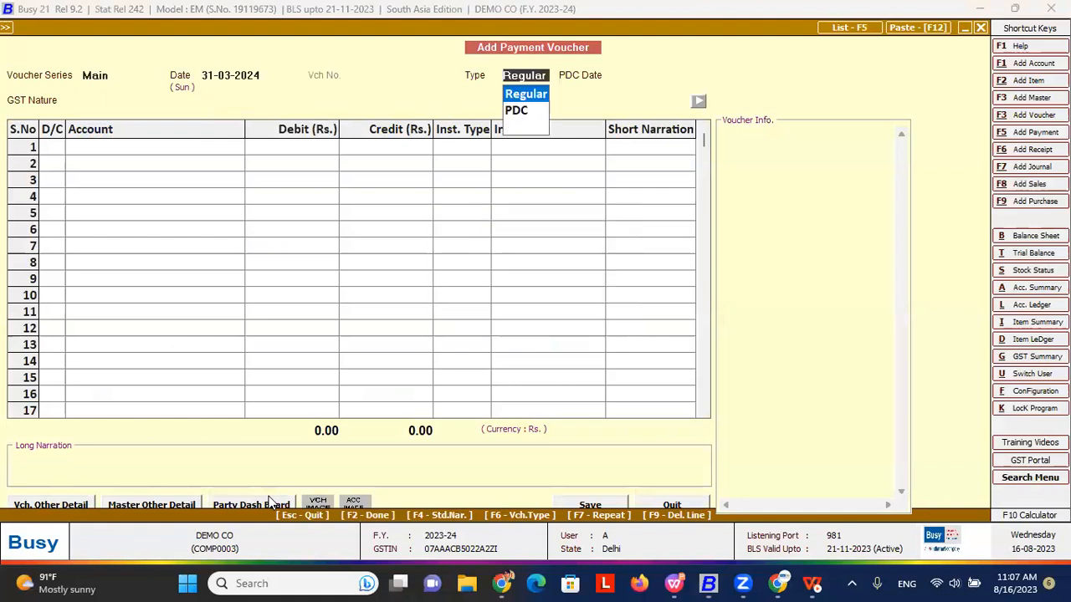
pyautogui.press('Return')
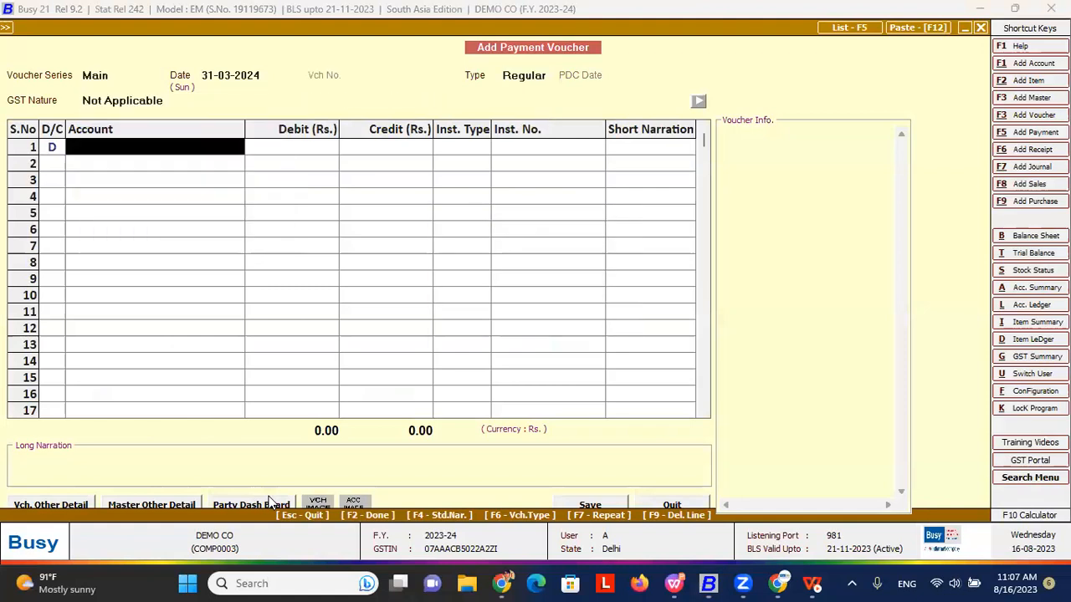
# - Debit Office Rent with 4000 against a 4,000.00 credit to Hdfc and quit the payment voucher without saving
pyautogui.write('off')
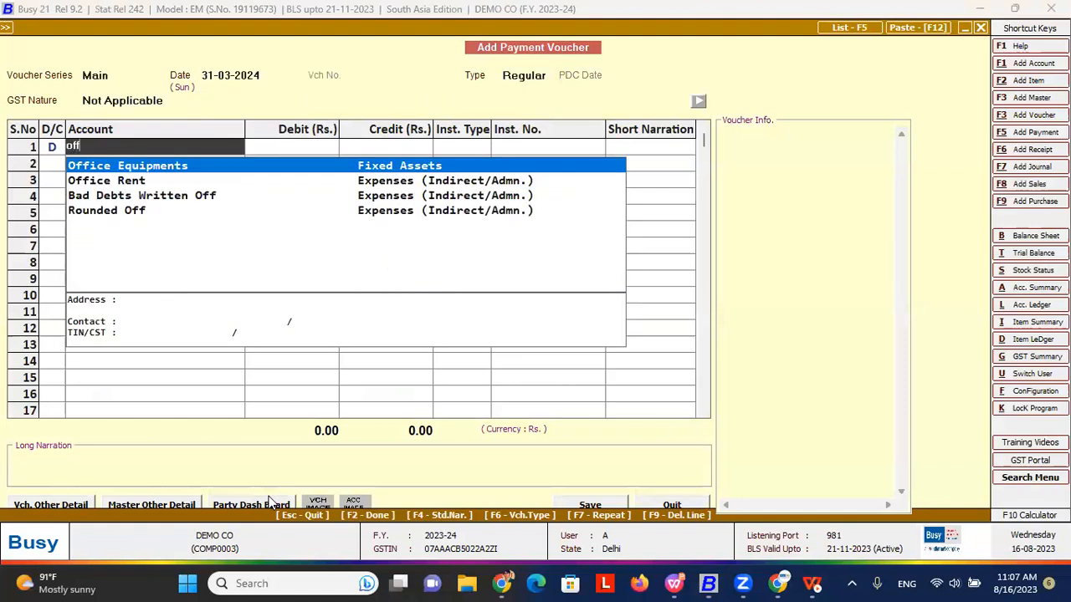
pyautogui.press('Down')
pyautogui.press('Return')
pyautogui.write('4000')
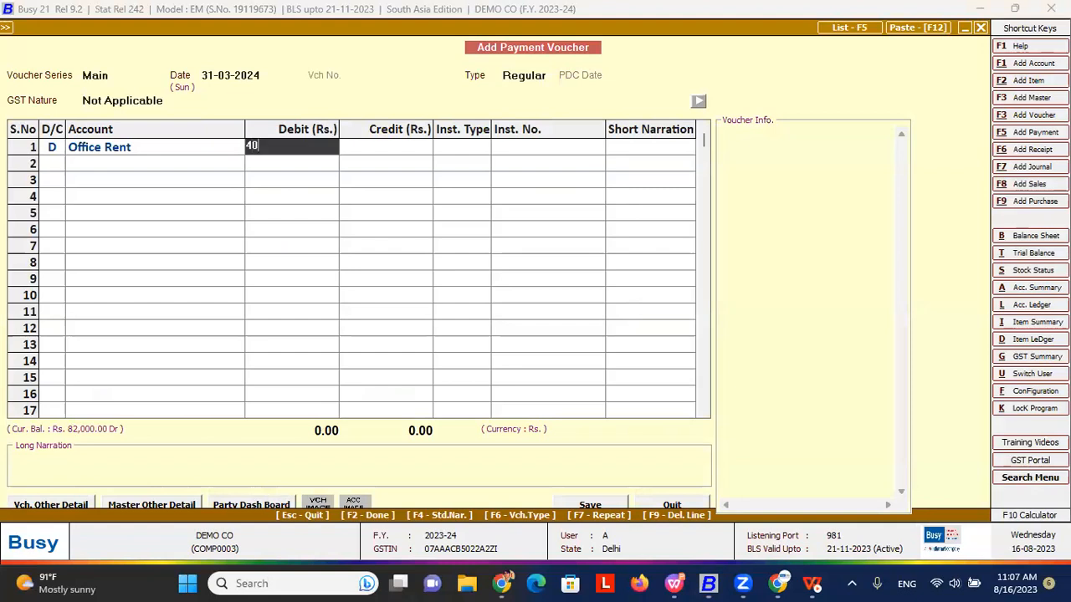
pyautogui.press('Return')
pyautogui.press('Return')
pyautogui.press('Return')
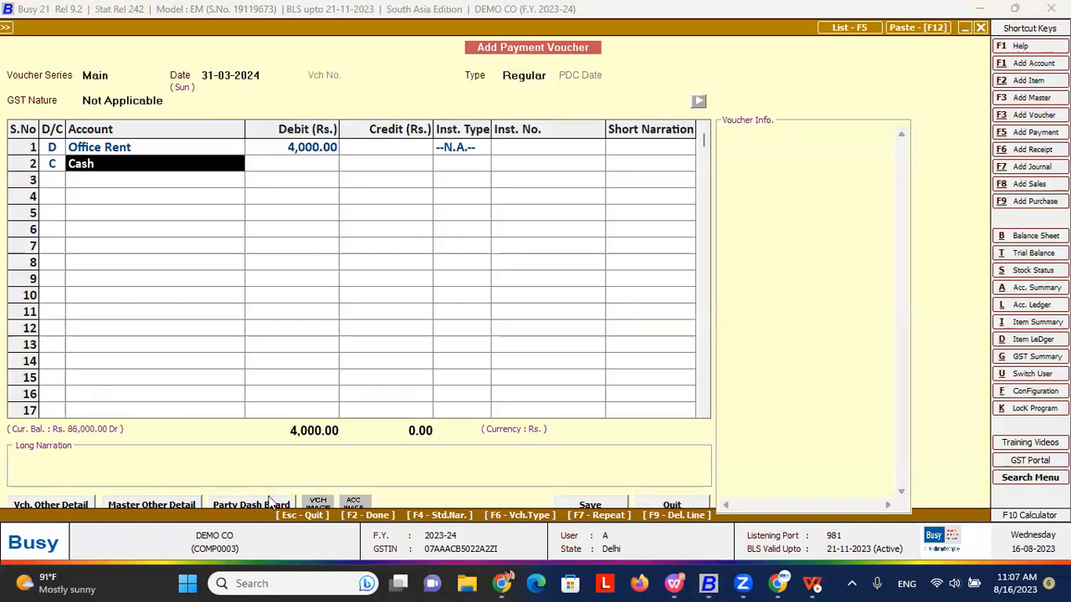
pyautogui.write('h')
pyautogui.press('Return')
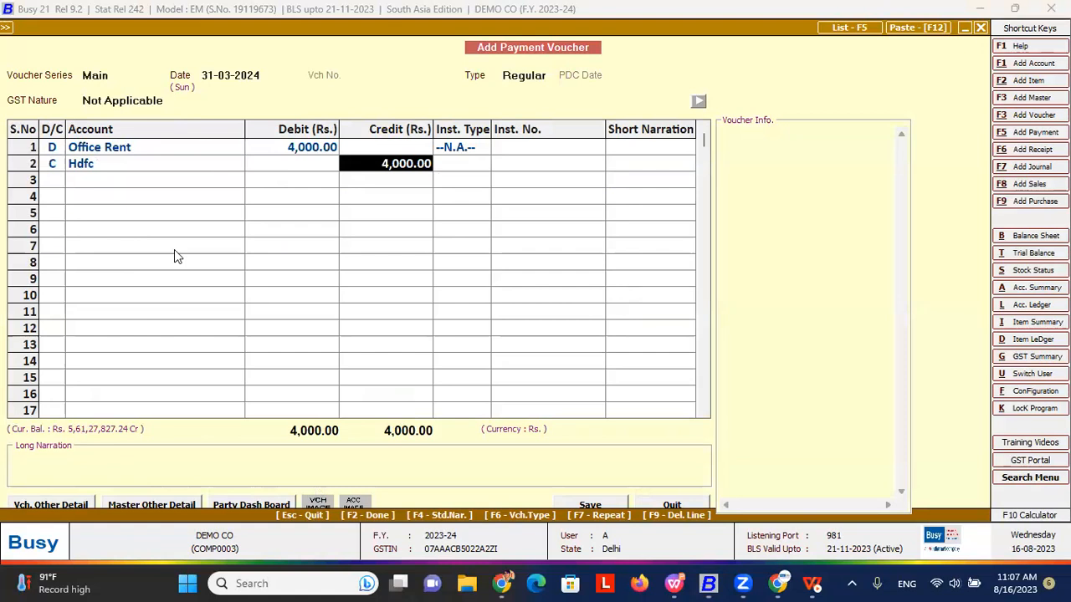
pyautogui.press('Escape')
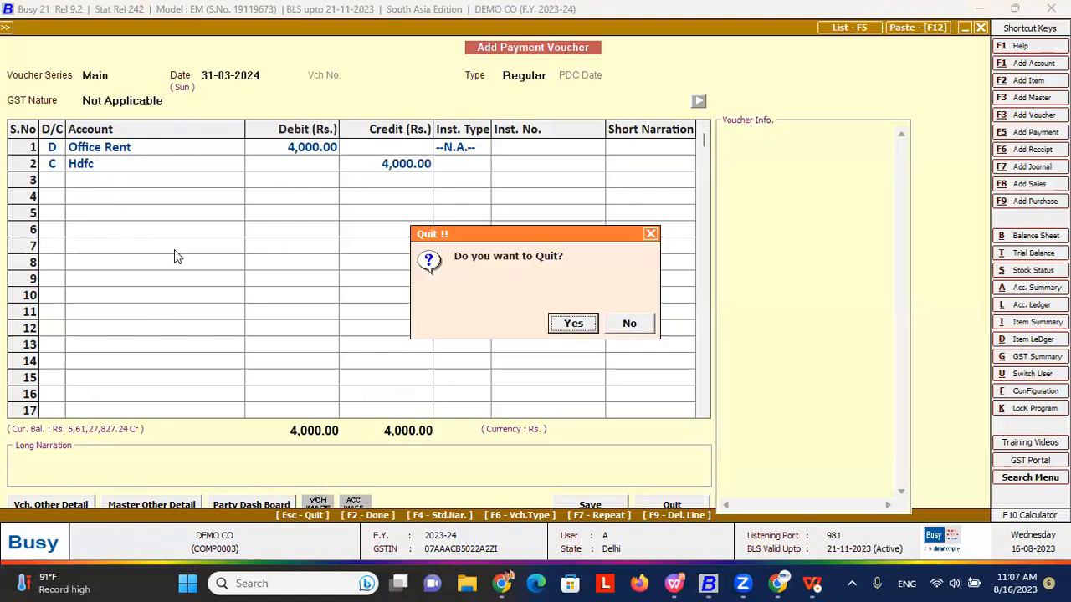
pyautogui.press('Return')
# - Start a new journal voucher in the Main series dated 31-03-2024 with GST nature Not Applicable
pyautogui.press('Left')
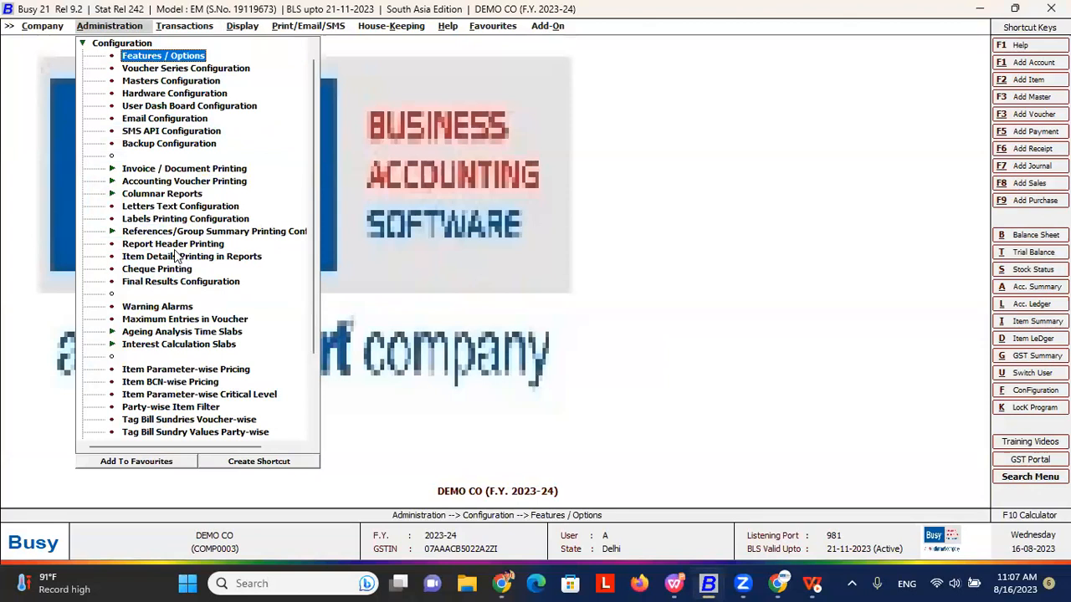
pyautogui.press('Right')
pyautogui.press('Down')
pyautogui.press('Down')
pyautogui.press('Down')
pyautogui.press('Down')
pyautogui.press('Return')
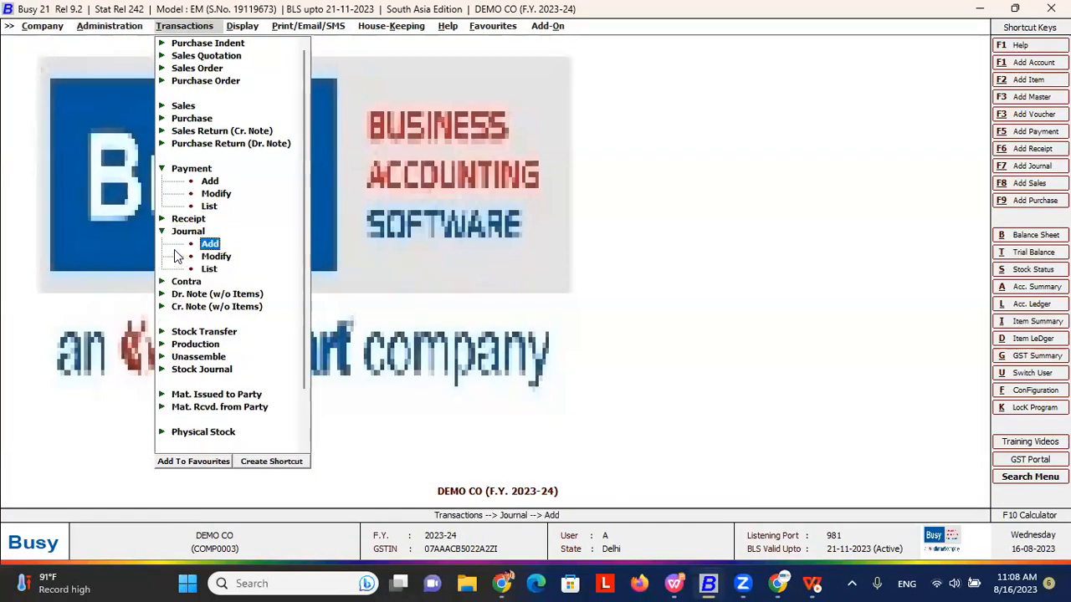
pyautogui.press('Return')
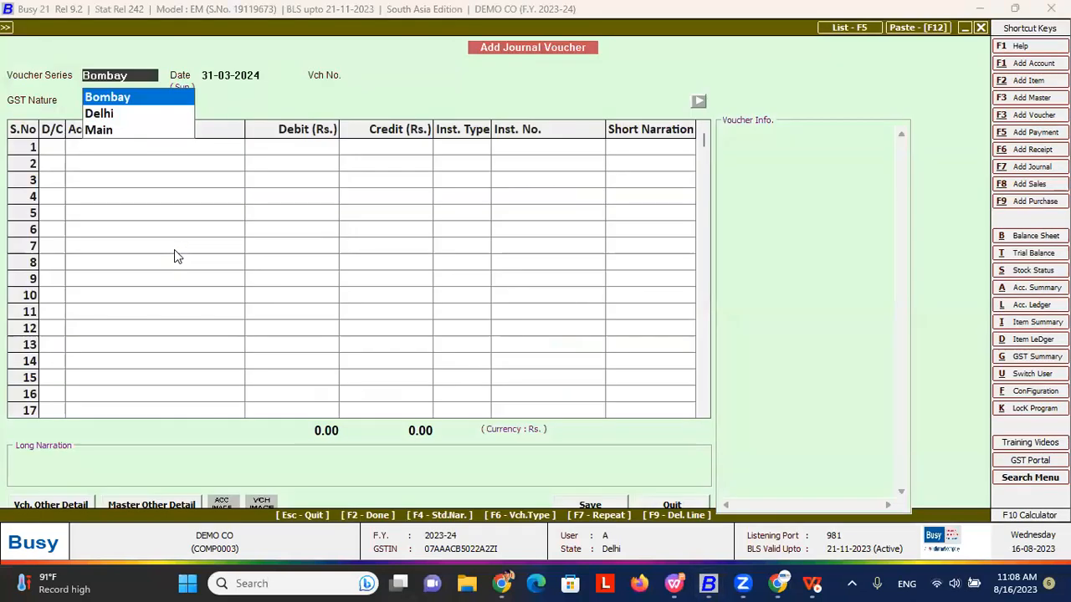
pyautogui.press('Down')
pyautogui.press('Down')
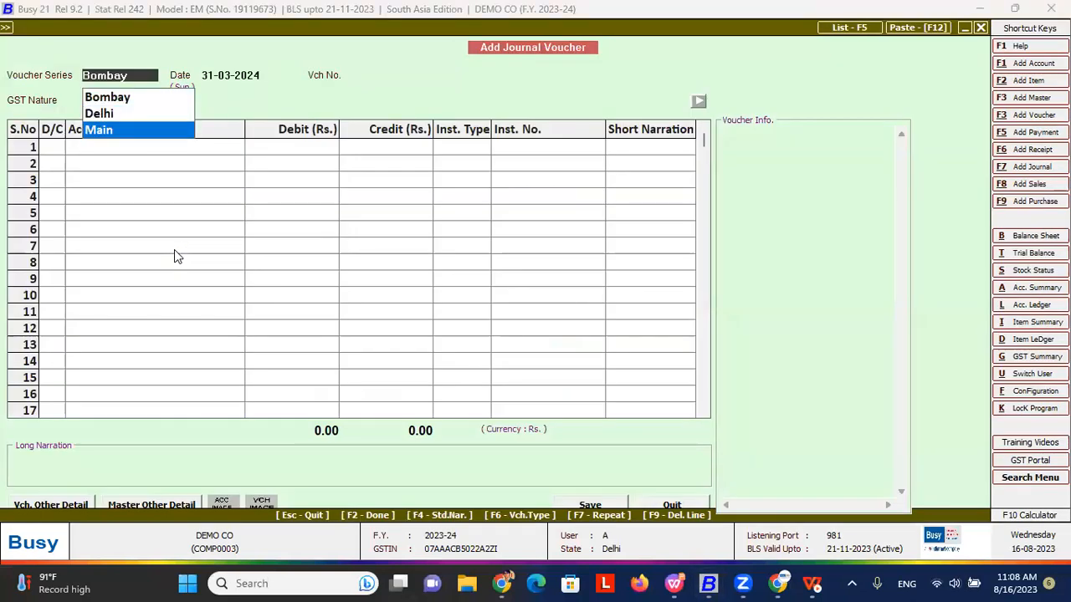
pyautogui.press('Return')
pyautogui.press('Return')
pyautogui.press('Return')
pyautogui.press('Return')
pyautogui.press('Return')
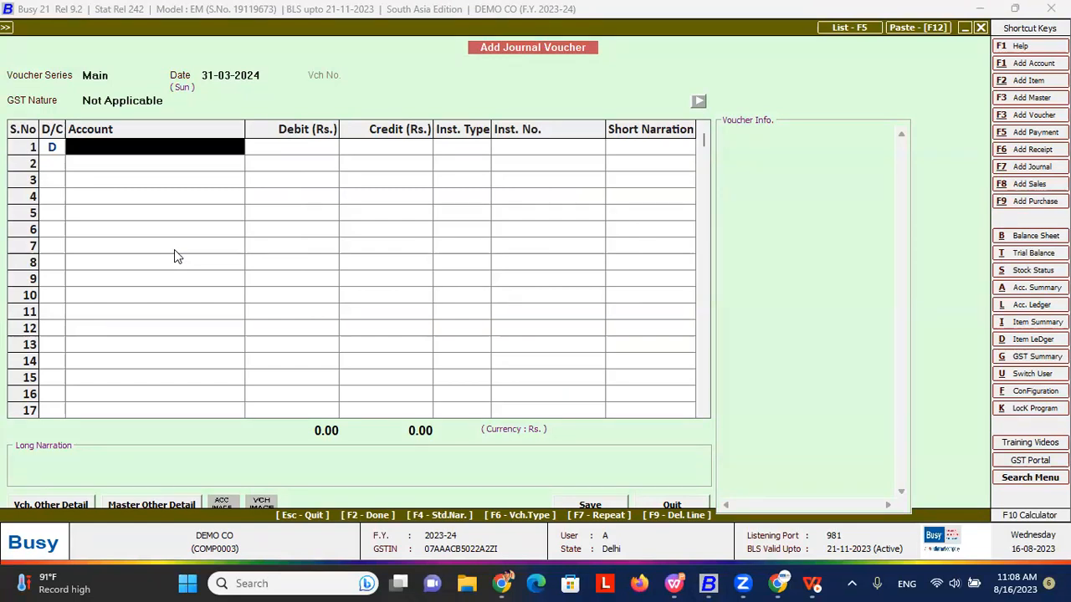
# - Debit Office Rent with 7000 in the first row of the journal voucher
pyautogui.write('offi')
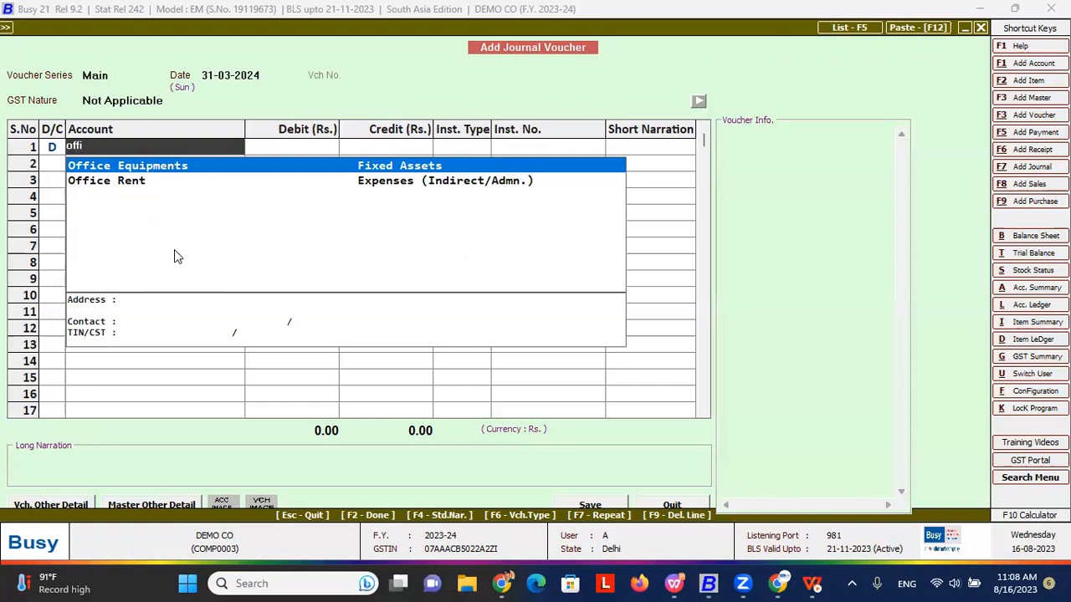
pyautogui.press('Down')
pyautogui.press('Return')
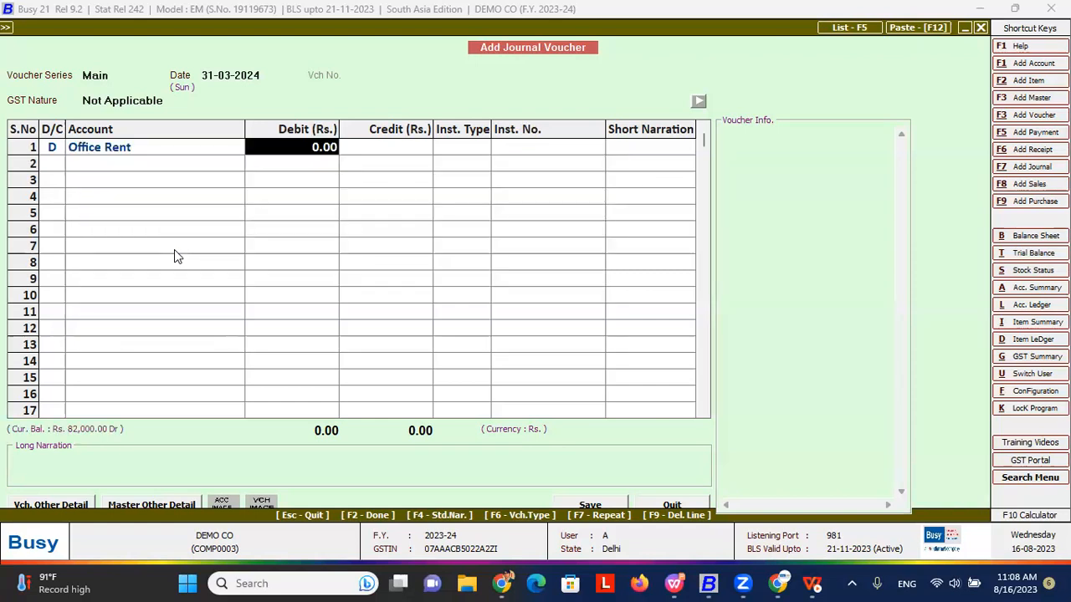
pyautogui.write('7000')
pyautogui.press('Return')
pyautogui.press('Return')
pyautogui.press('Return')
pyautogui.press('Return')
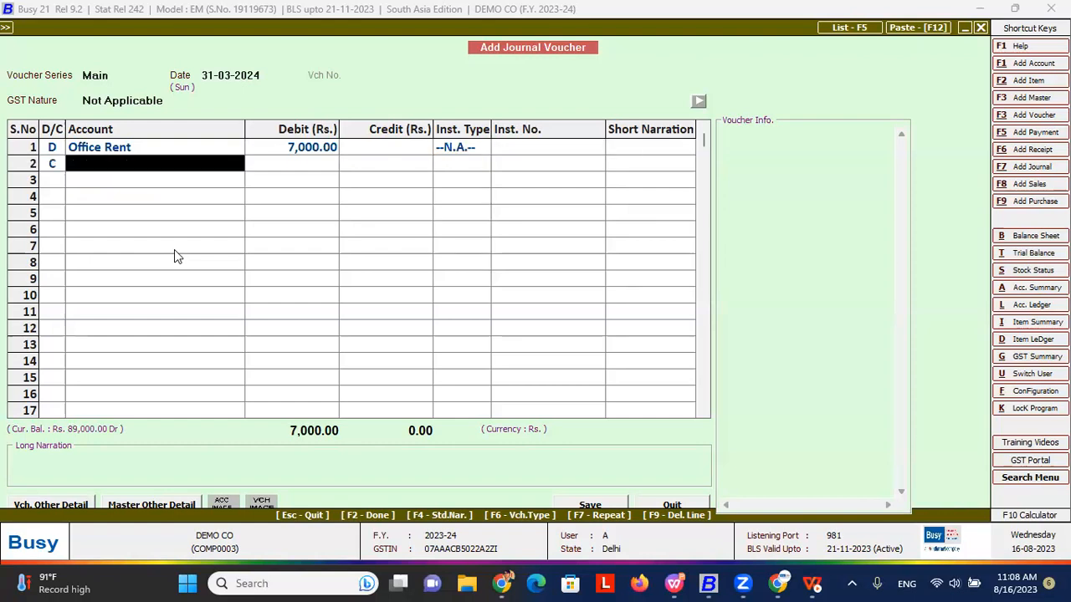
# - Credit Busy Infotech Pvt. Ltd. with 7,000.00 on account, save the journal voucher and leave journal entry
pyautogui.write('busy')
pyautogui.press('Return')
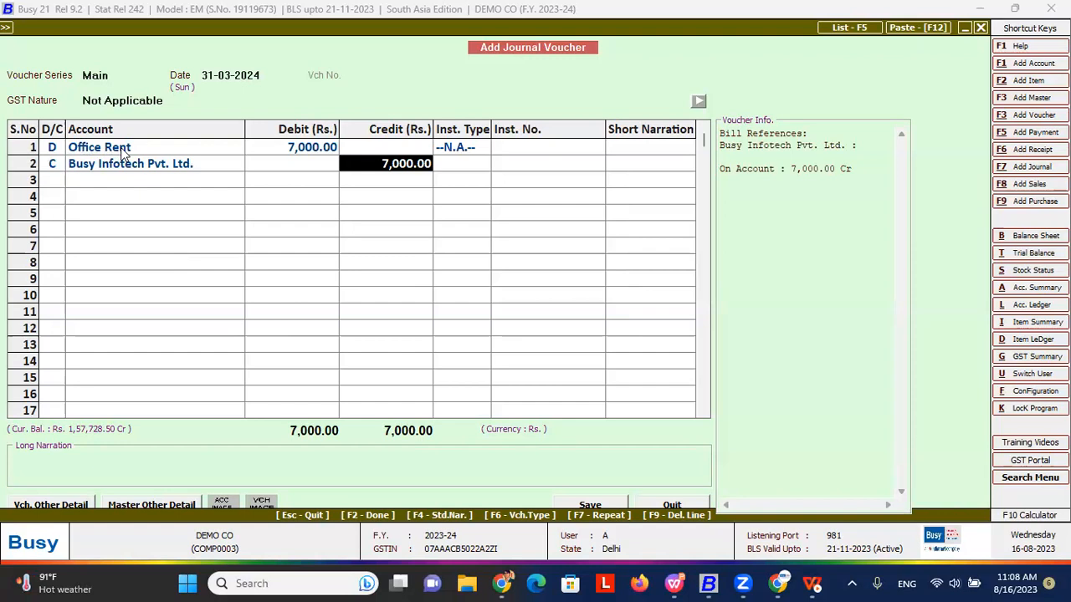
pyautogui.click(161, 167)
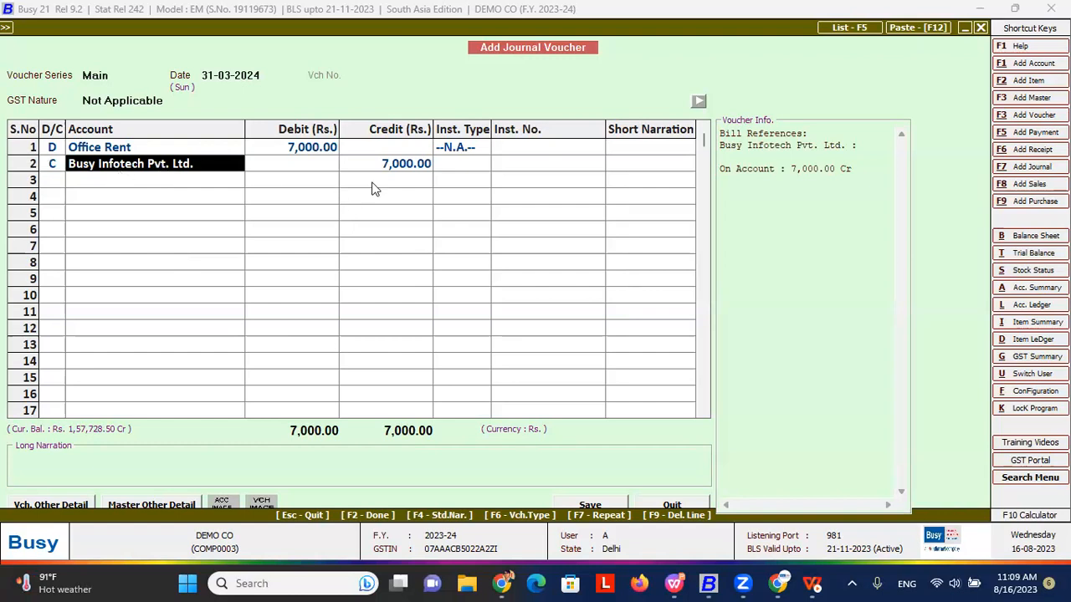
pyautogui.click(416, 171)
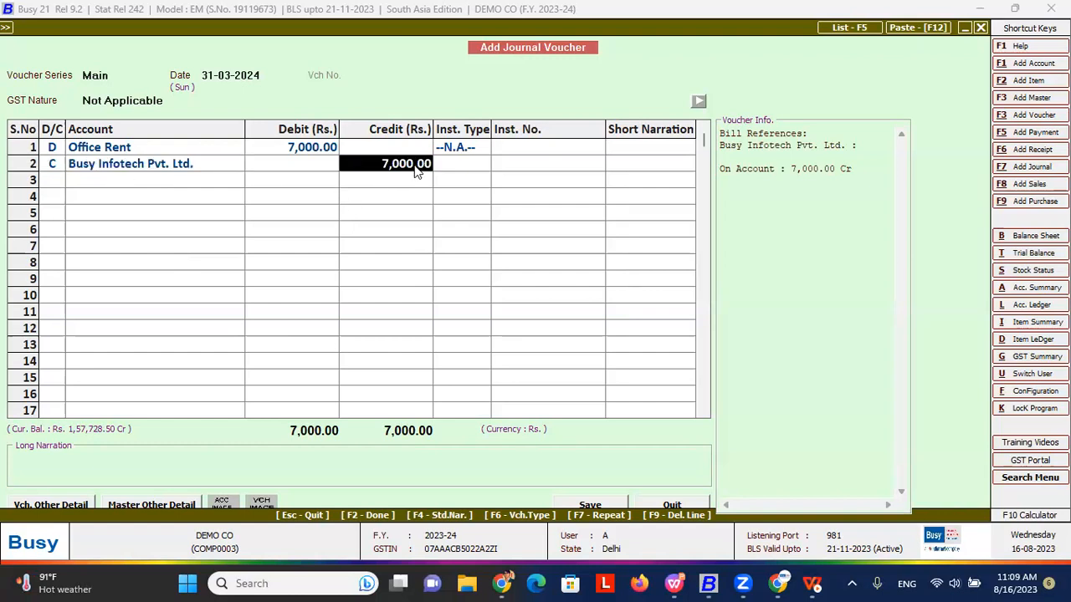
pyautogui.press('Return')
pyautogui.press('Return')
pyautogui.press('Return')
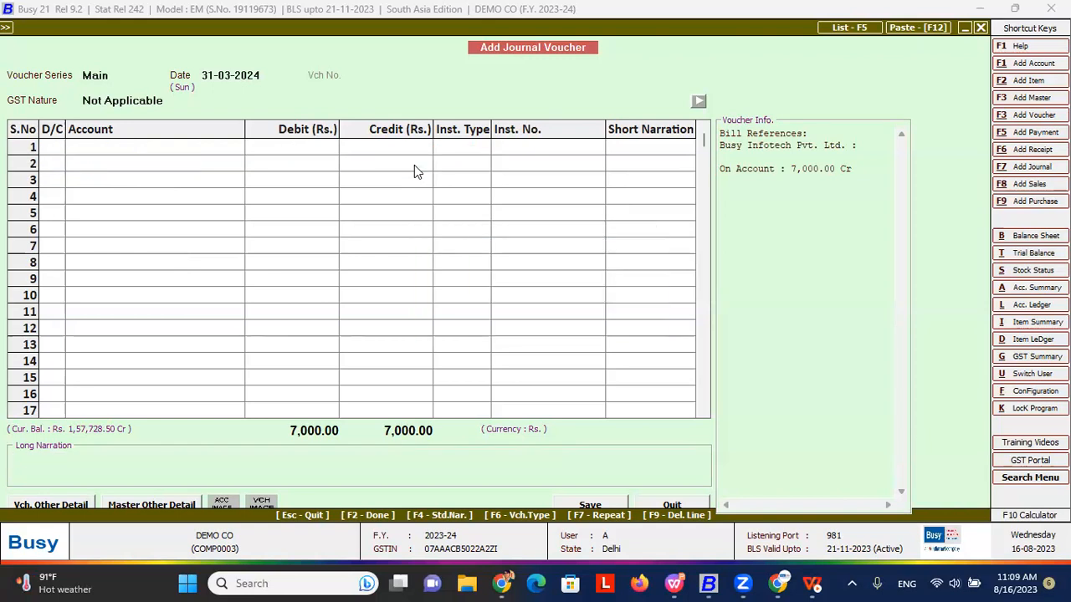
pyautogui.press('Escape')
pyautogui.press('Escape')
# - Start another payment voucher in the Main series dated 31-03-2024, Regular type, GST nature Not Applicable, with a debit first row
pyautogui.press('Up')
pyautogui.press('Up')
pyautogui.press('Up')
pyautogui.press('Up')
pyautogui.press('Up')
pyautogui.press('Down')
pyautogui.press('Up')
pyautogui.press('Return')
pyautogui.press('Return')
pyautogui.press('Return')
pyautogui.press('Return')
pyautogui.press('Return')
pyautogui.press('Return')
pyautogui.press('Return')
pyautogui.press('Return')
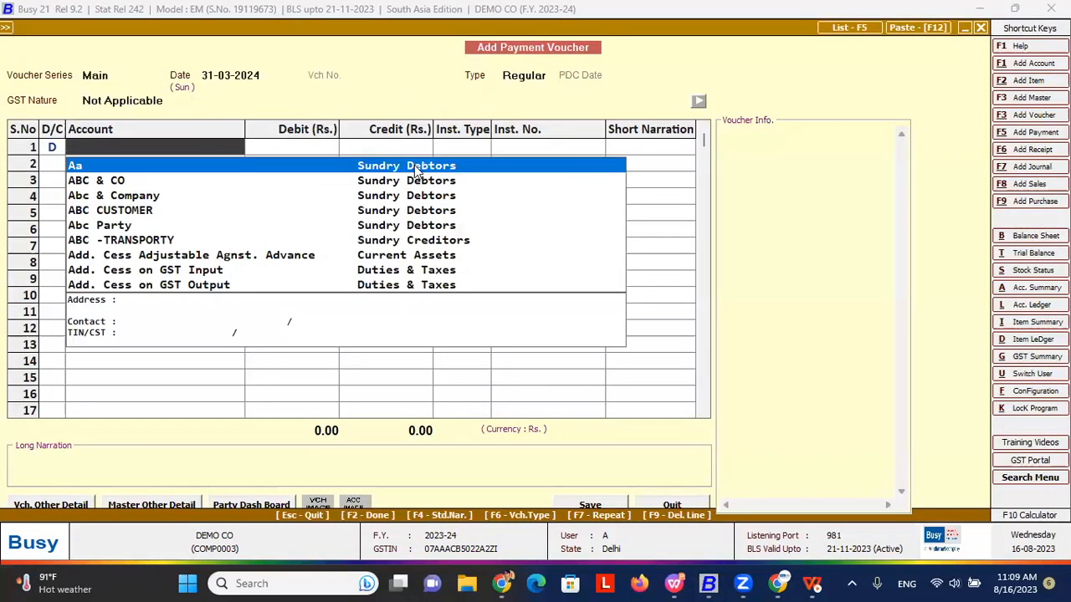
# - Debit Busy Infotech Pvt. Ltd. with 7000 in the first row of the payment voucher
pyautogui.write('busy')
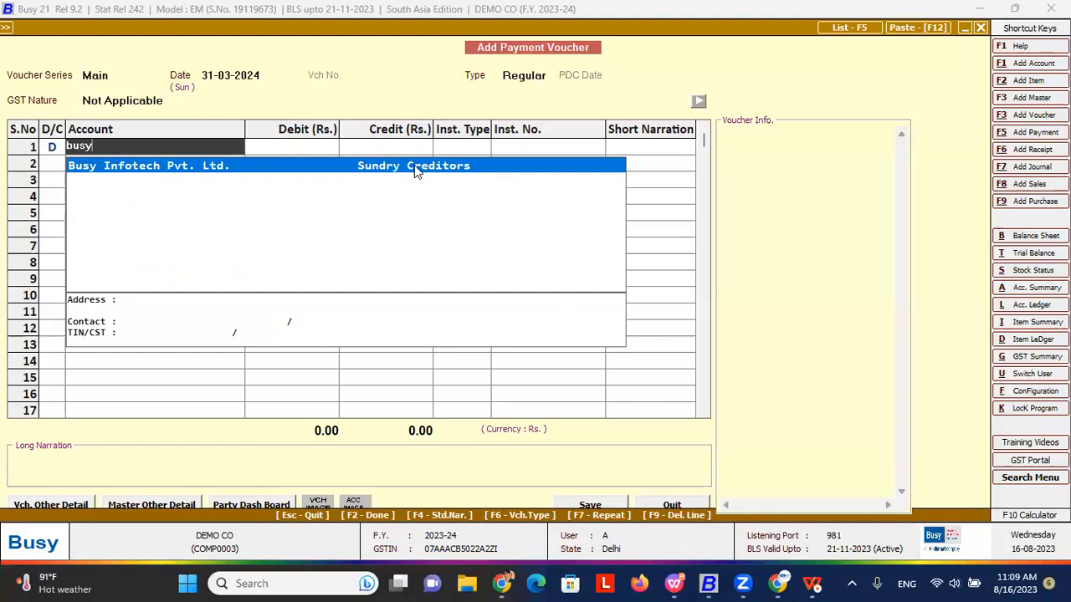
pyautogui.press('Return')
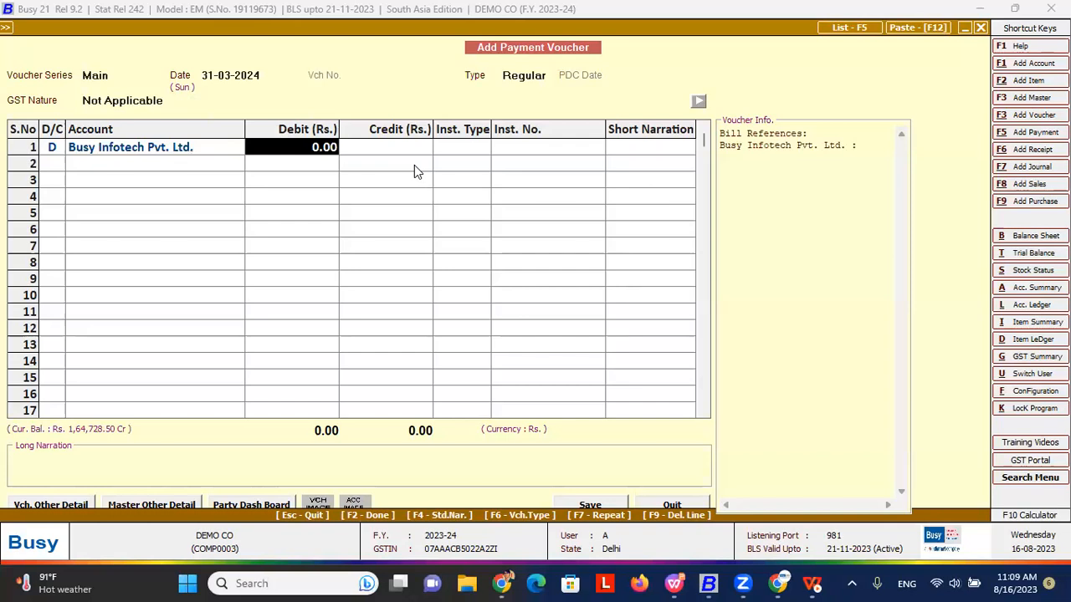
pyautogui.write('7000')
pyautogui.press('Return')
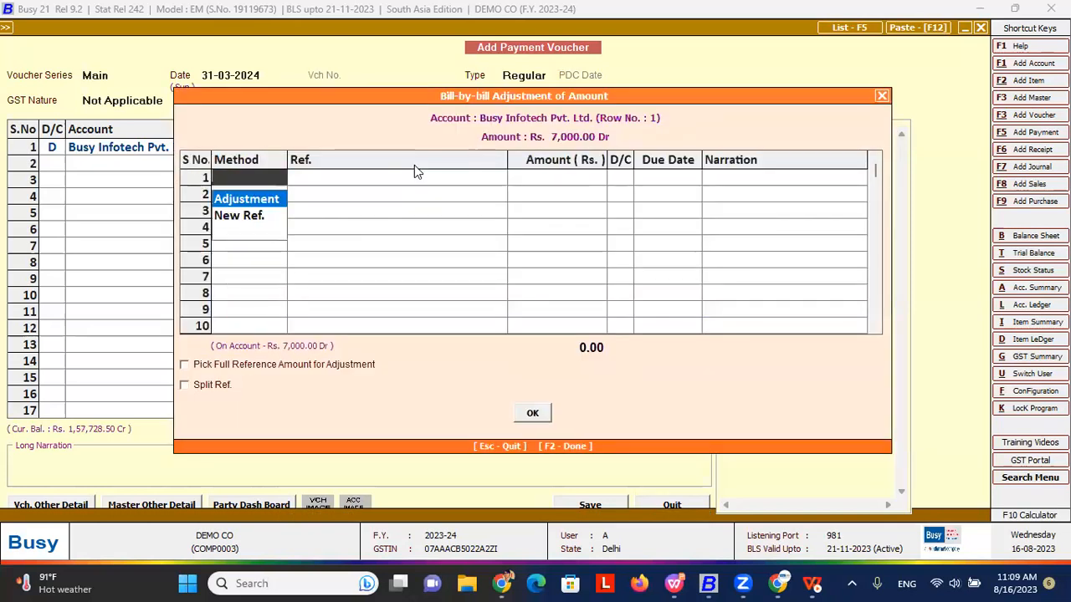
# - Adjust the 7,000.00 debit against the Busy Infotech bill with reference 1 due on 31-03-2024
pyautogui.press('Return')
pyautogui.press('Down')
pyautogui.press('Down')
pyautogui.press('Down')
pyautogui.press('Down')
pyautogui.press('Down')
pyautogui.press('Down')
pyautogui.press('Down')
pyautogui.press('Down')
pyautogui.press('Down')
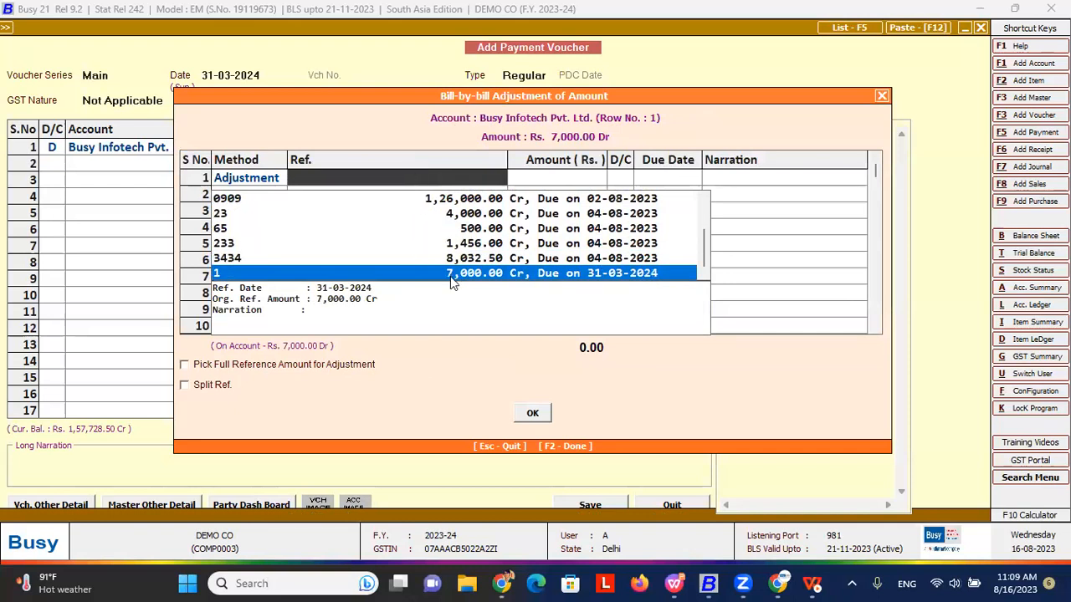
pyautogui.press('Return')
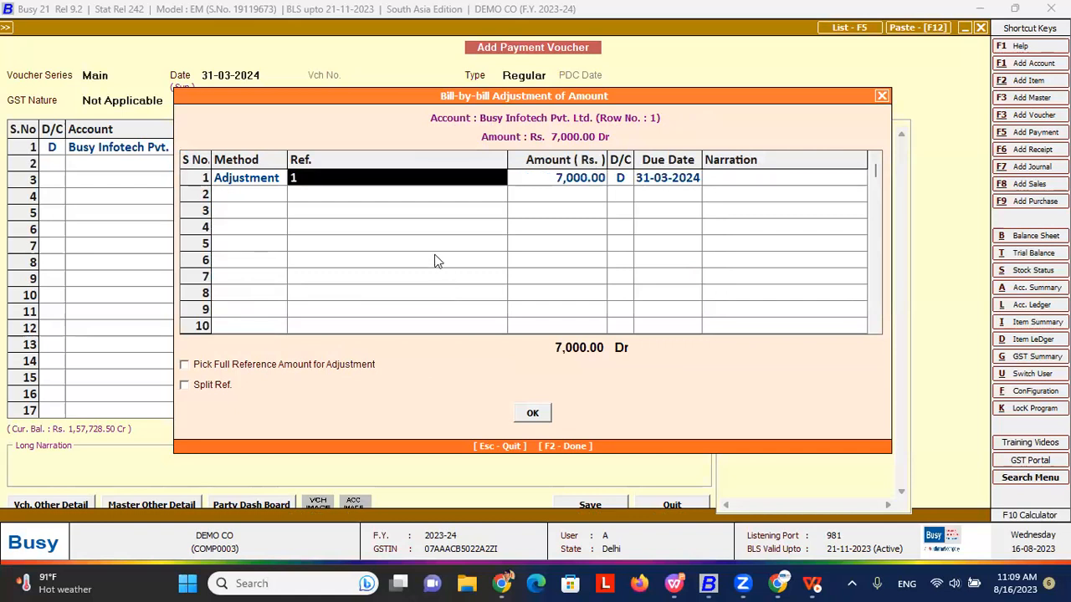
# - Reopen the list of pending bill references and abandon the payment voucher without saving
pyautogui.press('BackSpace')
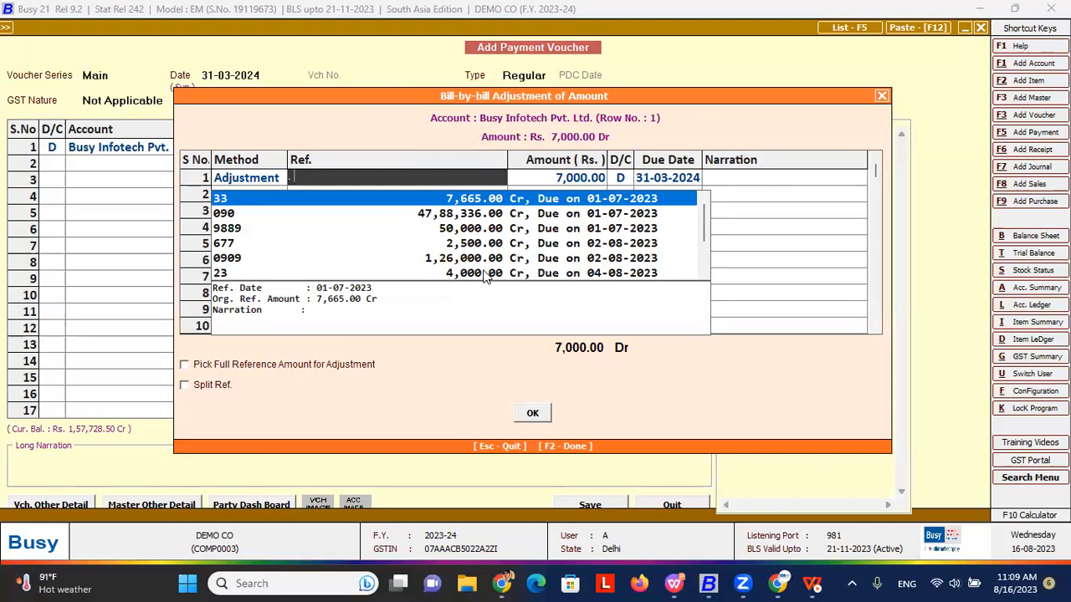
pyautogui.press('Escape')
pyautogui.press('Escape')
pyautogui.press('Escape')
pyautogui.press('Left')
pyautogui.press('Return')
# - Start a new contra voucher in the Bombay series dated 01-07-2023 with a debit first row
pyautogui.press('Down')
pyautogui.press('Down')
pyautogui.press('Down')
pyautogui.press('Down')
pyautogui.press('Down')
pyautogui.press('Down')
pyautogui.press('Down')
pyautogui.press('Down')
pyautogui.press('Down')
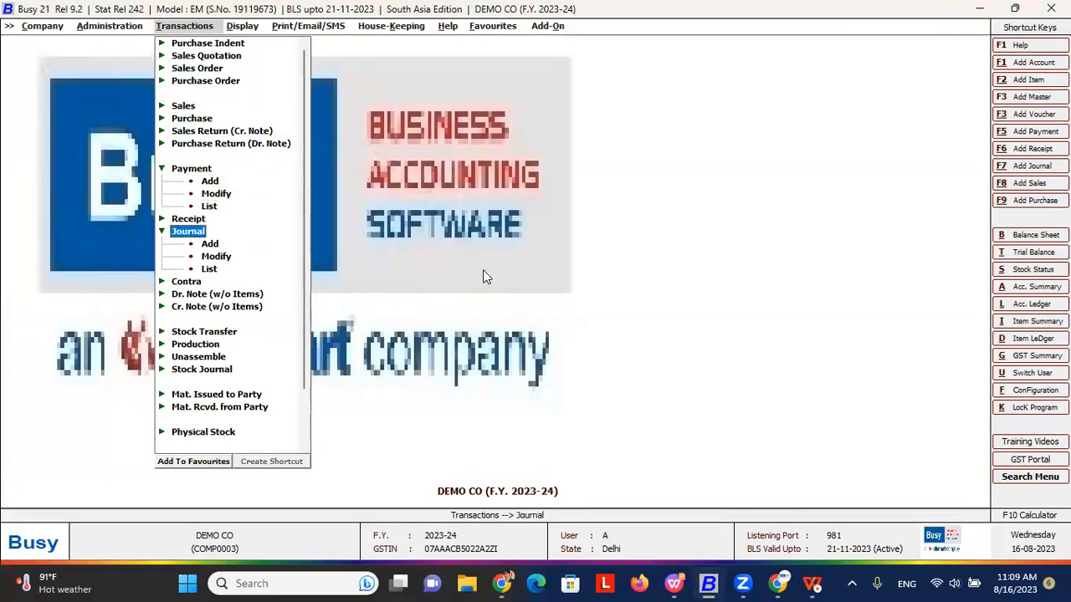
pyautogui.press('Up')
pyautogui.press('Return')
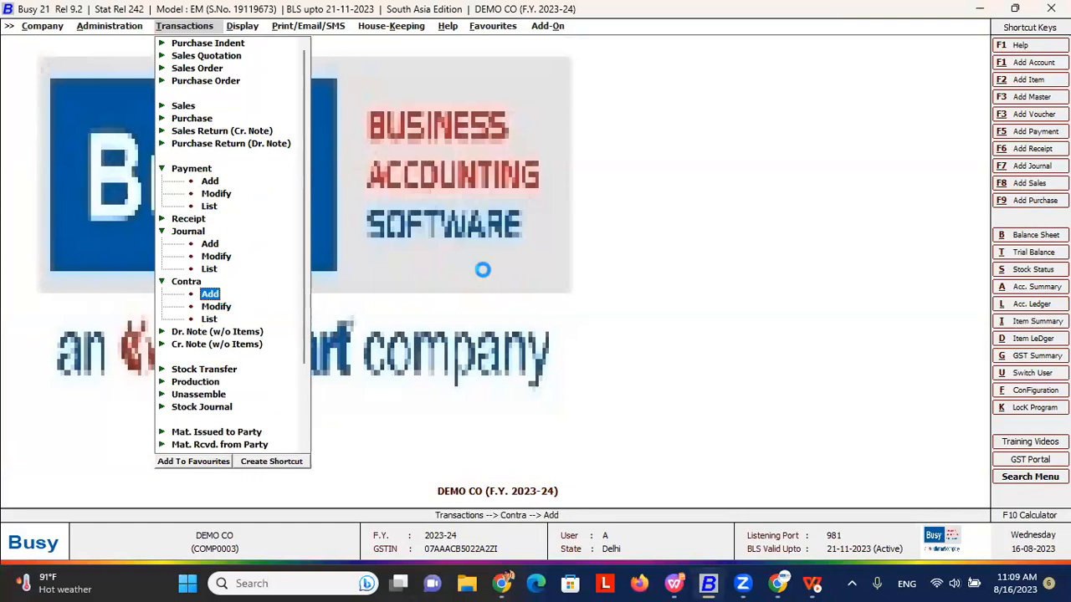
pyautogui.press('Return')
pyautogui.press('Return')
pyautogui.press('Return')
pyautogui.press('Return')
# - Browse the cash and bank accounts, then debit Hdfc with 7000 and credit Cash with the same amount
pyautogui.press('Down')
pyautogui.press('Down')
pyautogui.press('Down')
pyautogui.press('Down')
pyautogui.press('Up')
pyautogui.press('Up')
pyautogui.press('Up')
pyautogui.press('Up')
pyautogui.press('Down')
pyautogui.press('Down')
pyautogui.press('Down')
pyautogui.press('Down')
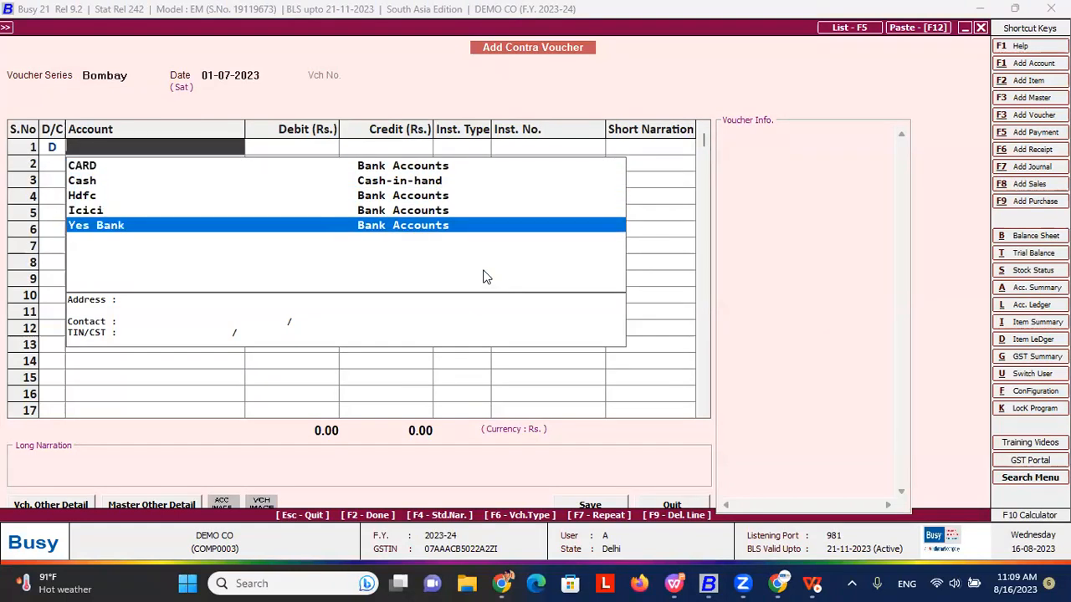
pyautogui.press('Up')
pyautogui.press('Up')
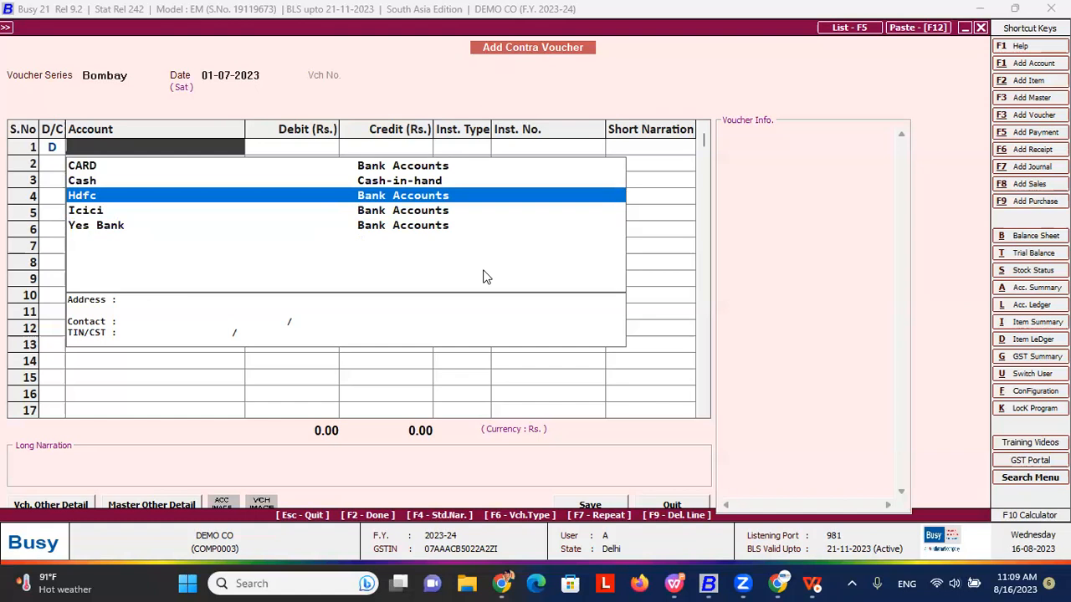
pyautogui.press('Return')
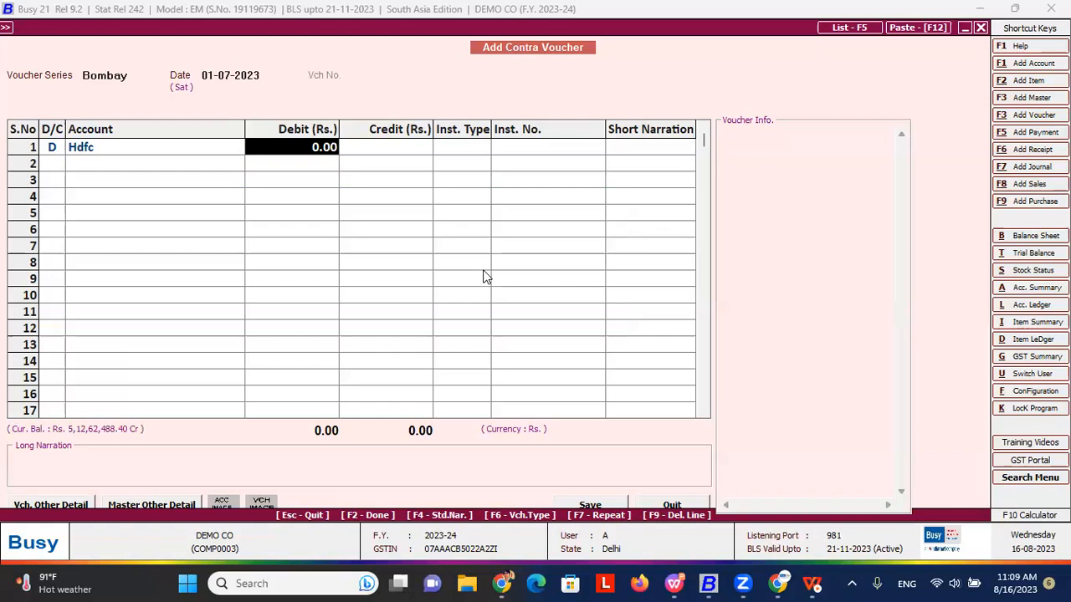
pyautogui.write('7000')
pyautogui.press('Return')
pyautogui.press('Return')
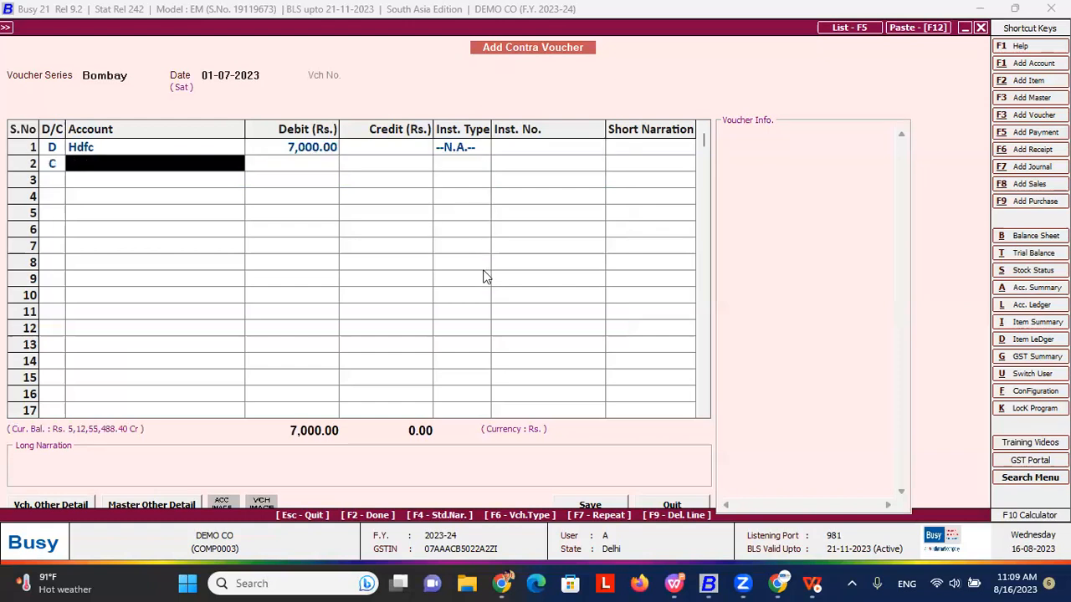
pyautogui.press('Return')
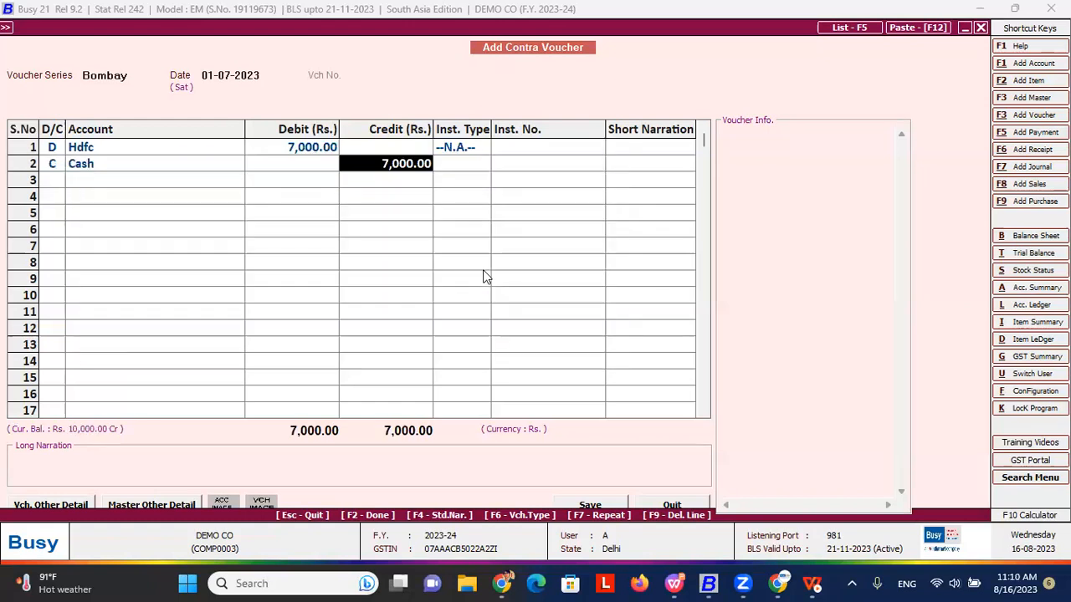
# - Swap the contra accounts so that Cash is debited and Hdfc is credited with 7,000.00
pyautogui.click(223, 148)
pyautogui.write('cas')
pyautogui.press('Return')
pyautogui.press('Return')
pyautogui.write('hdfc')
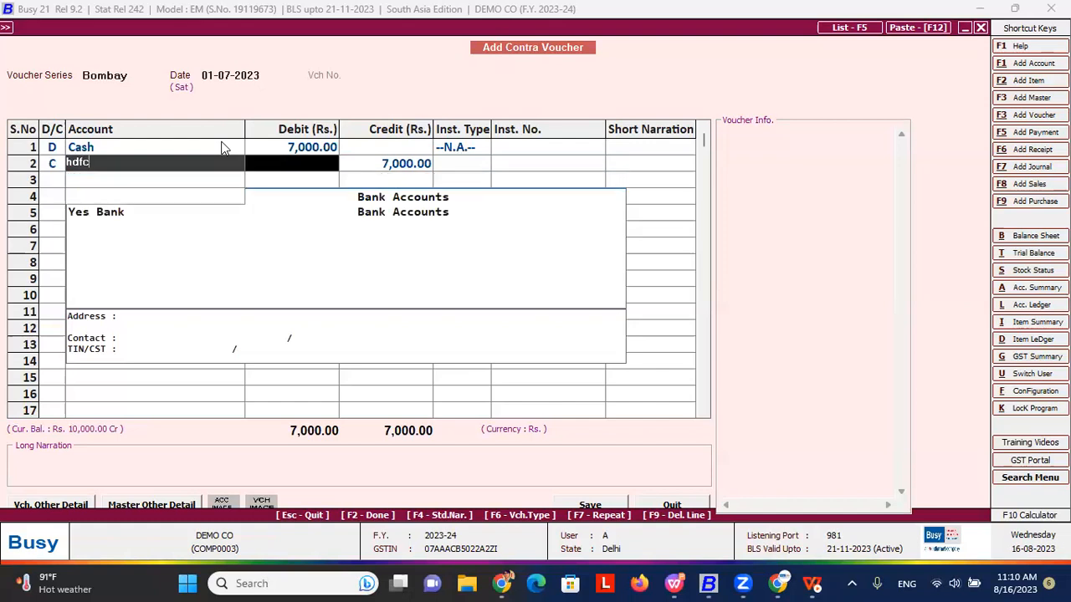
pyautogui.press('Return')
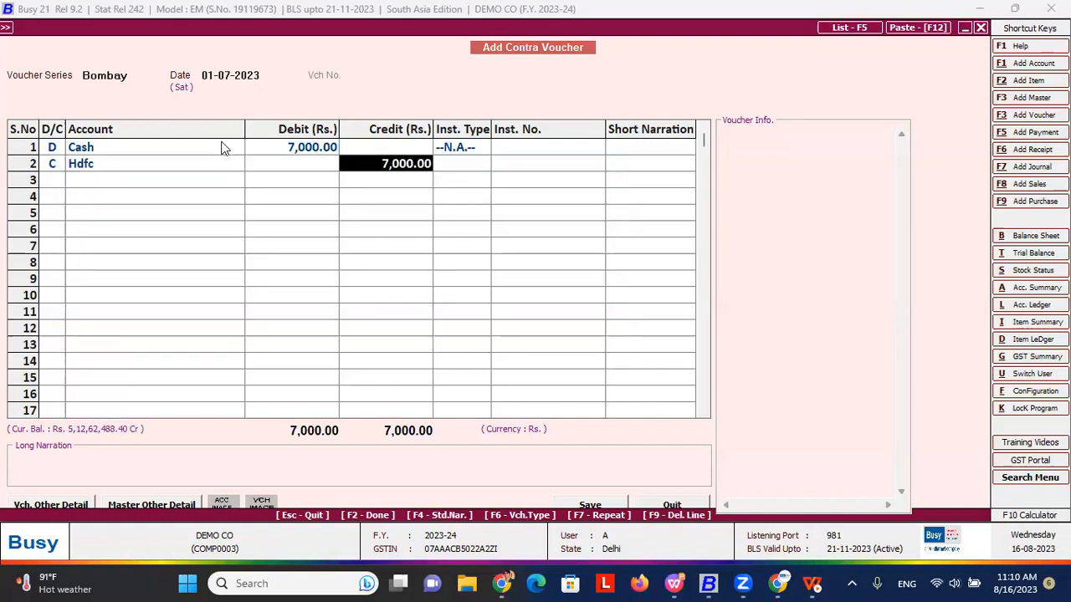
# - Look through the accounts available for the contra voucher's debit row and select CARD
pyautogui.click(223, 148)
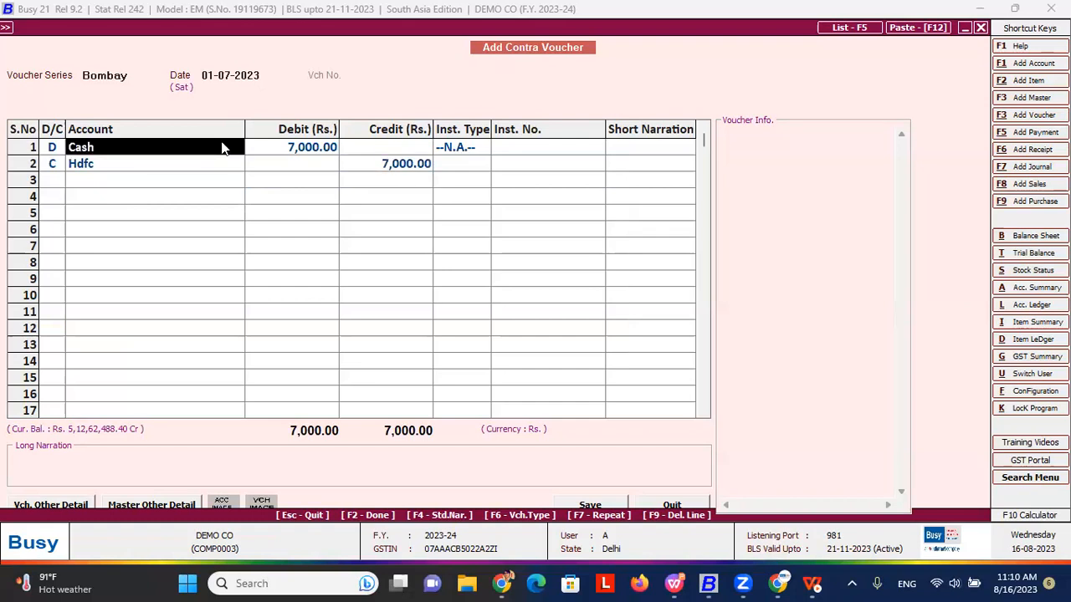
pyautogui.click(311, 152)
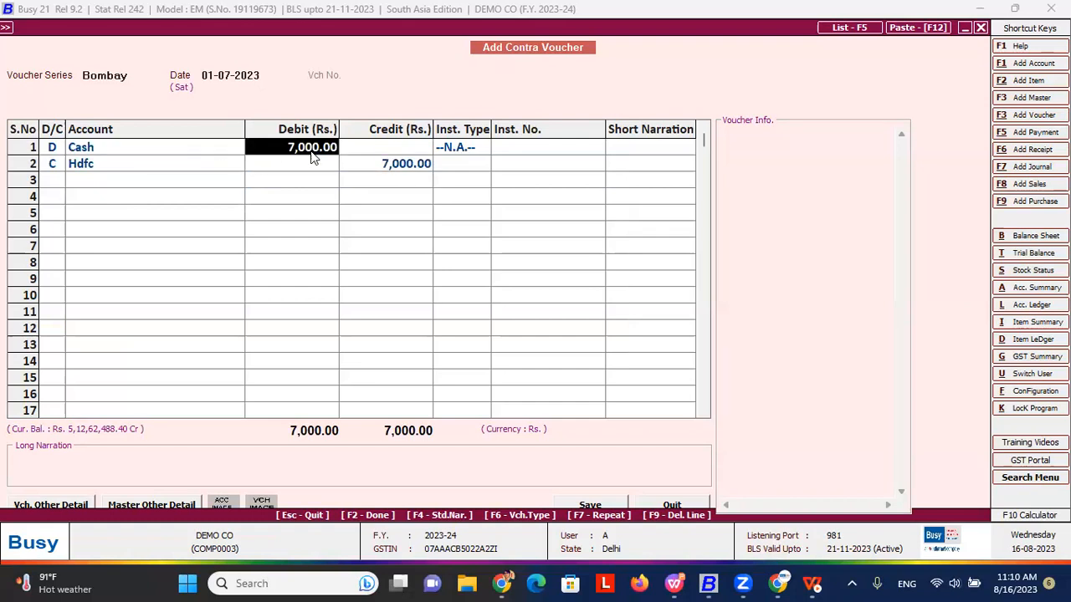
pyautogui.press('Left')
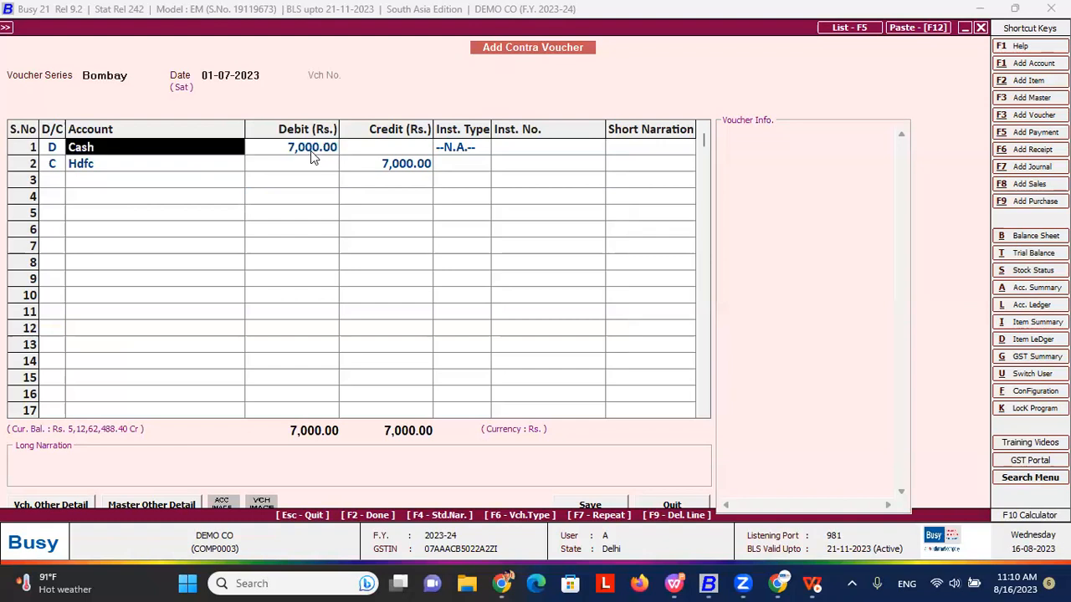
pyautogui.press('space')
pyautogui.press('Down')
pyautogui.press('Down')
pyautogui.press('Down')
pyautogui.press('Up')
pyautogui.press('Up')
pyautogui.press('Up')
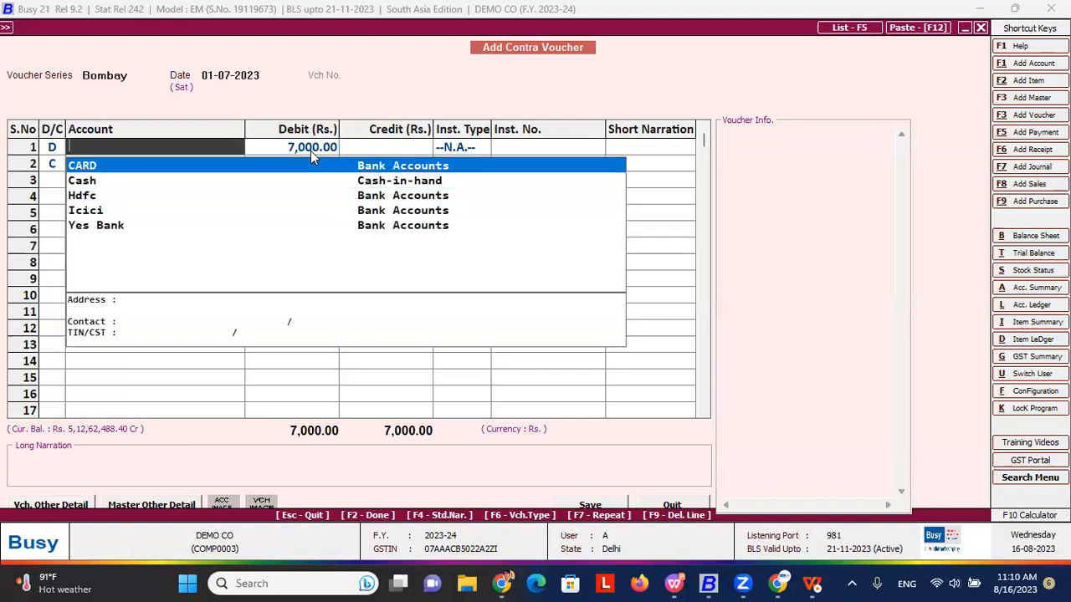
pyautogui.press('Return')
# - Quit the contra voucher without saving it
pyautogui.press('Escape')
pyautogui.press('Left')
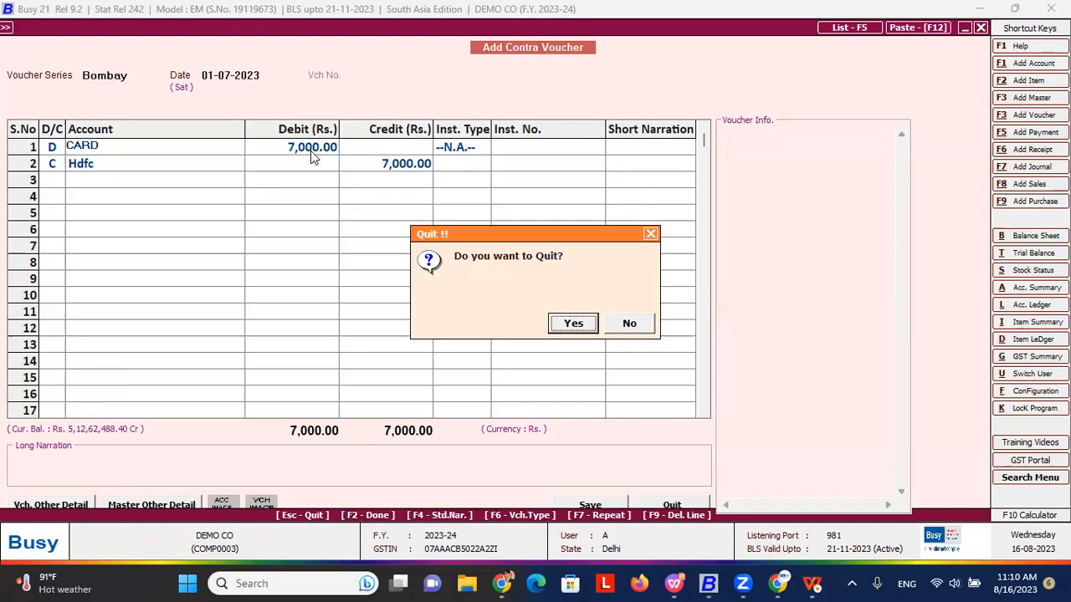
pyautogui.press('Return')
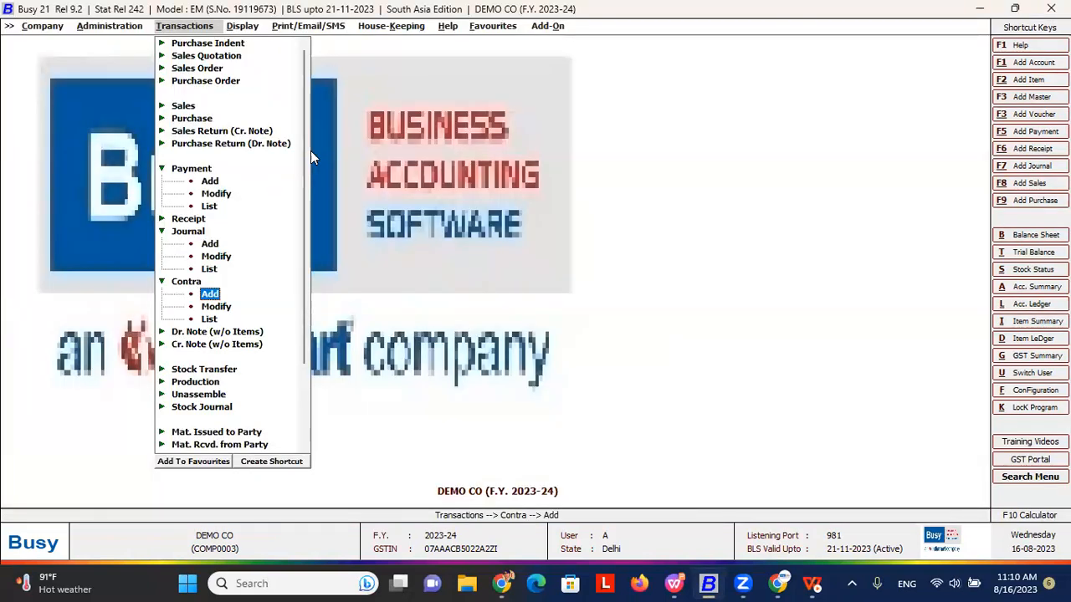
pyautogui.hotkey('alt', 'Tab')
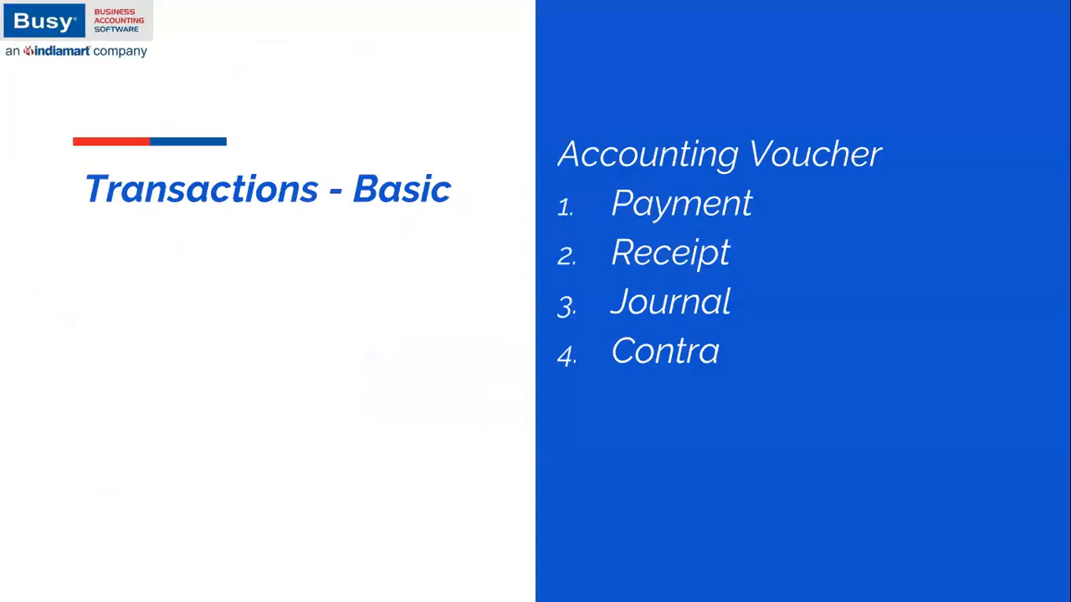
pyautogui.press('Right')
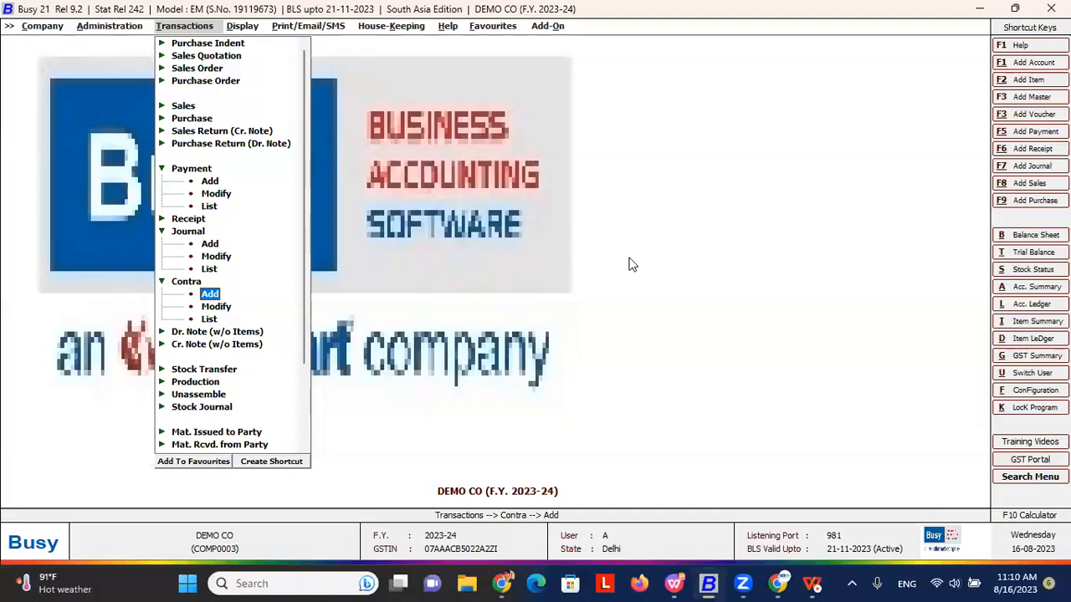
# - Start a new Local-ItemWise purchase voucher in the Main series dated 04-09-2023 with voucher number 23232
pyautogui.press('Up')
pyautogui.press('Up')
pyautogui.press('Up')
pyautogui.press('Up')
pyautogui.press('Up')
pyautogui.press('Up')
pyautogui.press('Up')
pyautogui.press('Up')
pyautogui.press('Up')
pyautogui.press('Up')
pyautogui.press('Up')
pyautogui.press('Up')
pyautogui.press('Up')
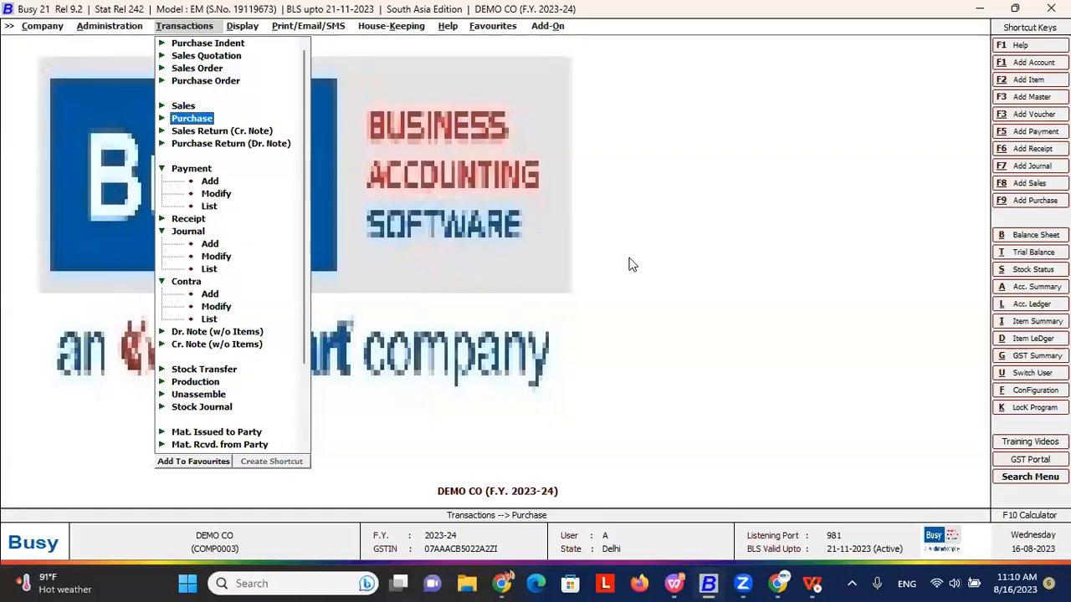
pyautogui.press('Return')
pyautogui.press('Return')
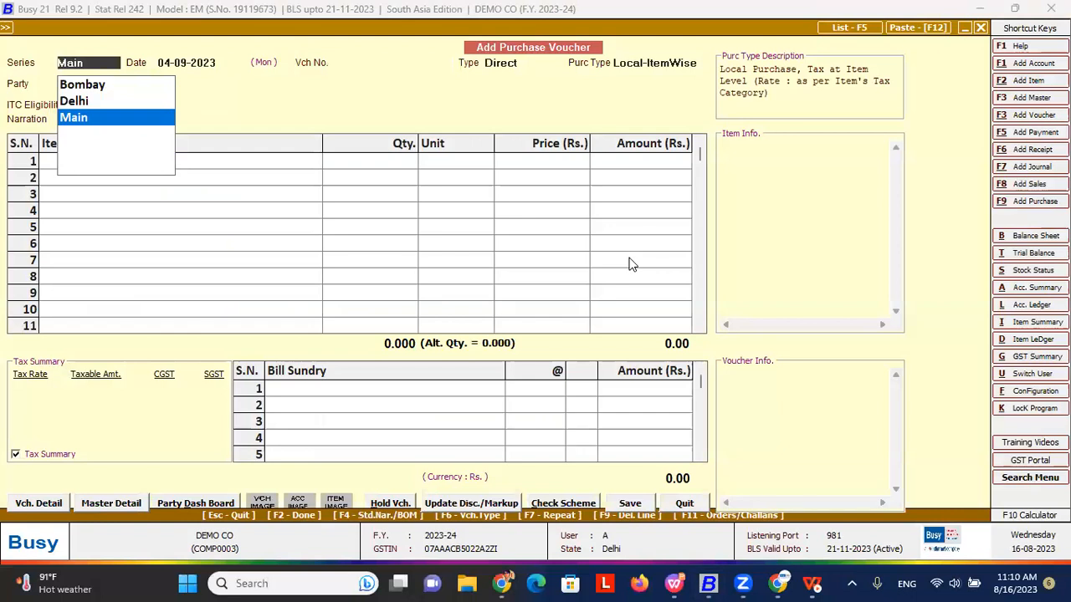
pyautogui.press('Return')
pyautogui.press('Return')
pyautogui.press('Return')
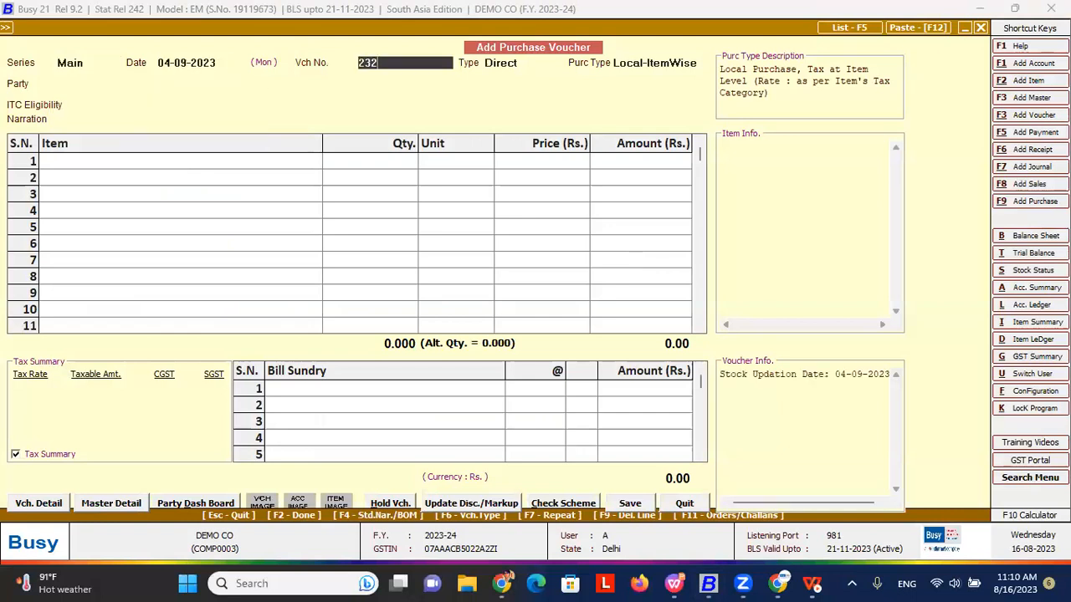
pyautogui.write('3232')
pyautogui.press('Return')
pyautogui.press('Return')
# - Set the purchase party to Busy Infotech Pvt. Ltd. with ITC eligibility Input Goods/Services
pyautogui.press('Down')
pyautogui.press('Down')
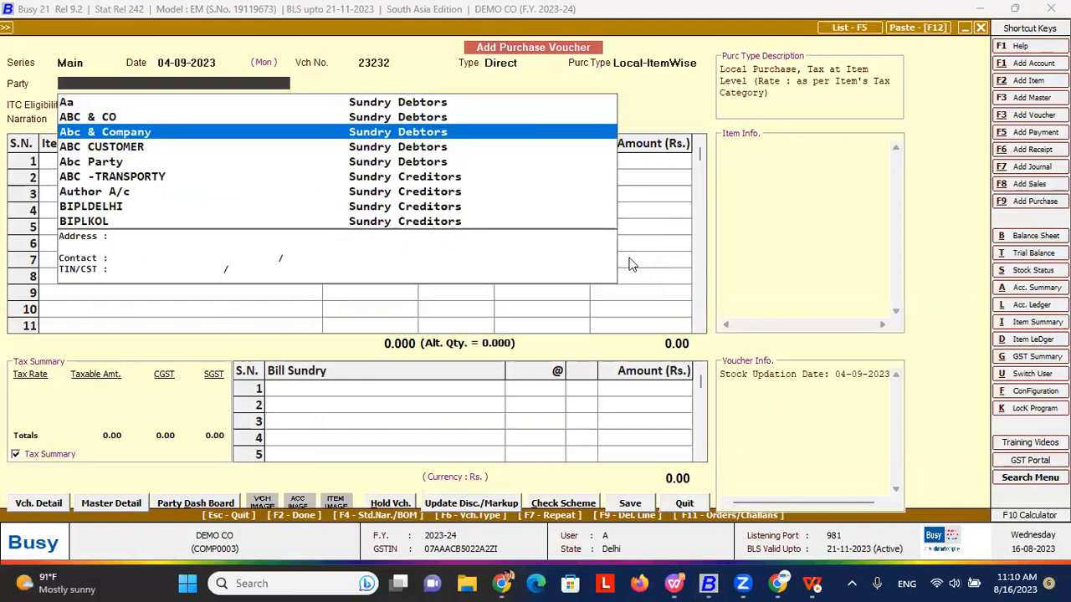
pyautogui.press('Down')
pyautogui.press('Down')
pyautogui.press('Down')
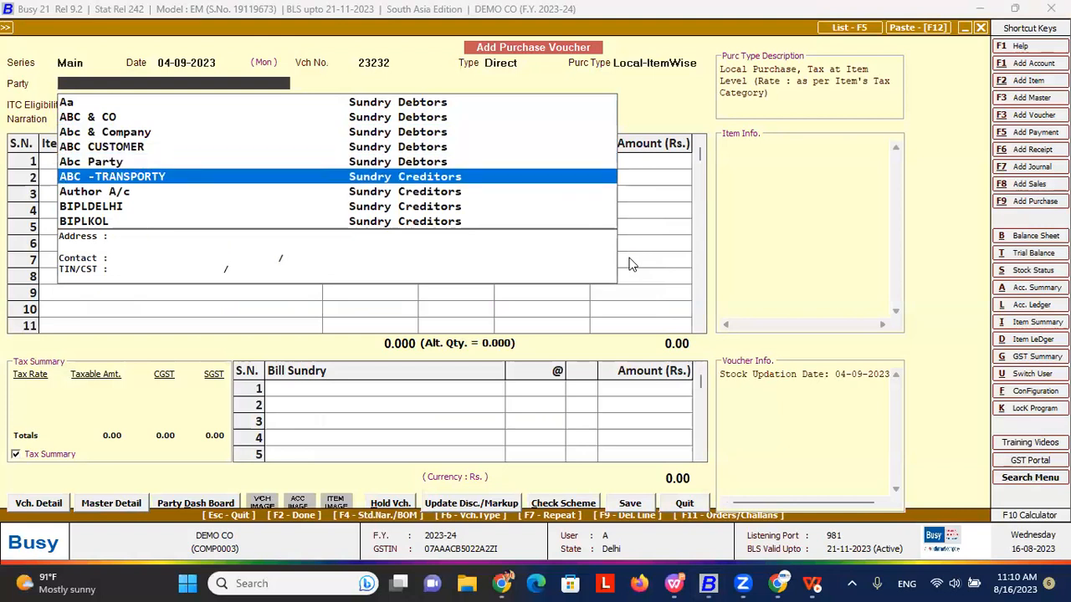
pyautogui.press('Down')
pyautogui.press('Down')
pyautogui.press('Return')
pyautogui.press('Left')
pyautogui.press('Return')
pyautogui.press('Return')
pyautogui.press('Return')
# - Add the item APPLE 1 in the first row and assign it to the Main Store material centre
pyautogui.press('Down')
pyautogui.press('Down')
pyautogui.press('Down')
pyautogui.press('Down')
pyautogui.press('Down')
pyautogui.press('Up')
pyautogui.press('Up')
pyautogui.press('Up')
pyautogui.press('Down')
pyautogui.press('Return')
pyautogui.press('Down')
pyautogui.press('Down')
pyautogui.press('Down')
pyautogui.press('Down')
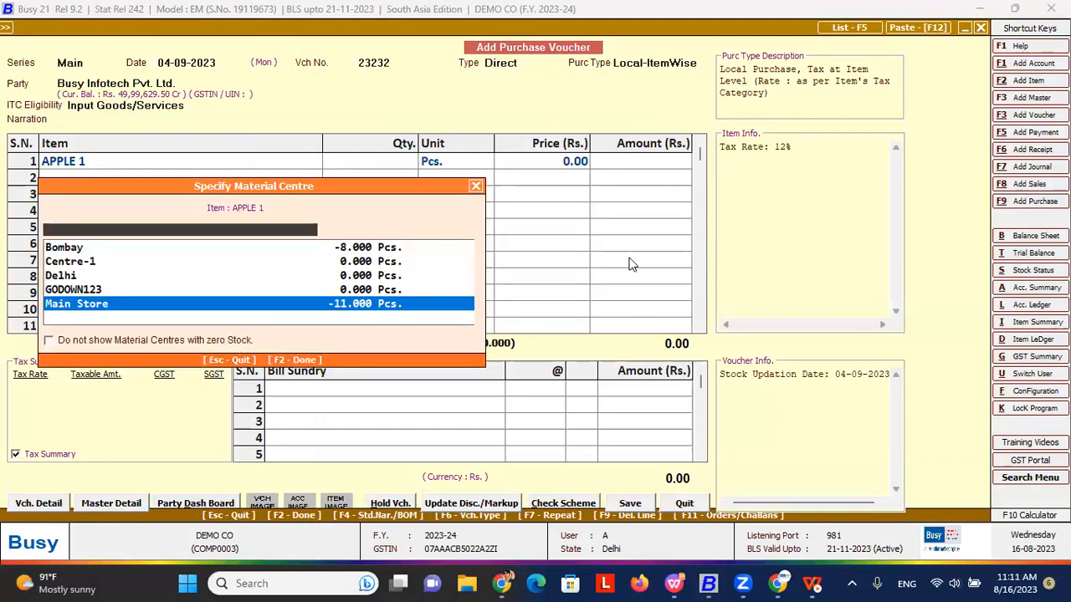
pyautogui.press('Return')
# - Set the APPLE 1 quantity to 10 Pcs. and its price to 700
pyautogui.write('10')
pyautogui.press('Return')
pyautogui.press('Return')
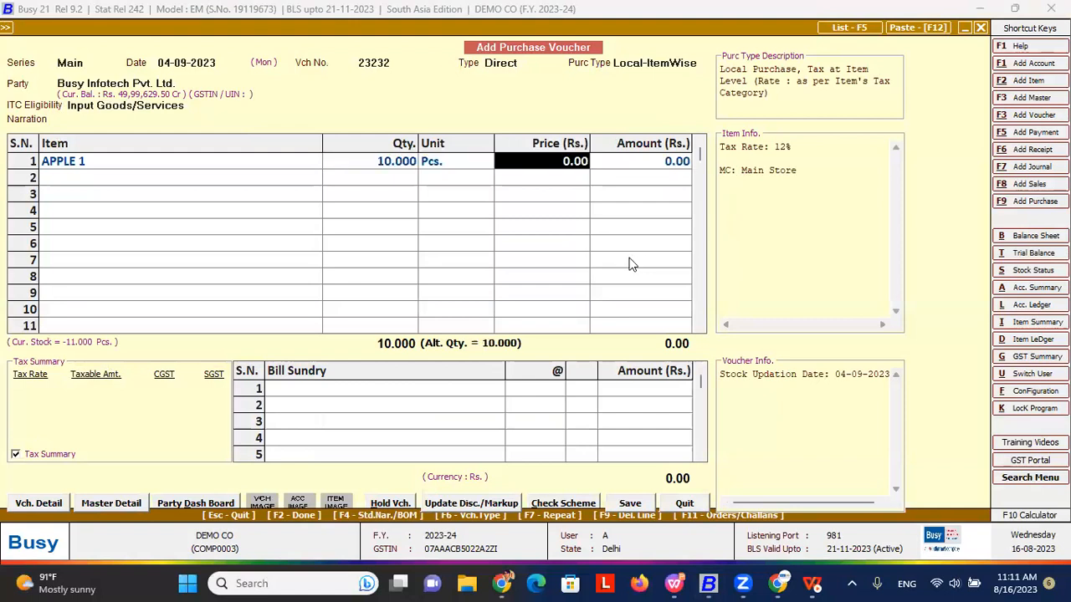
pyautogui.write('700')
pyautogui.press('Return')
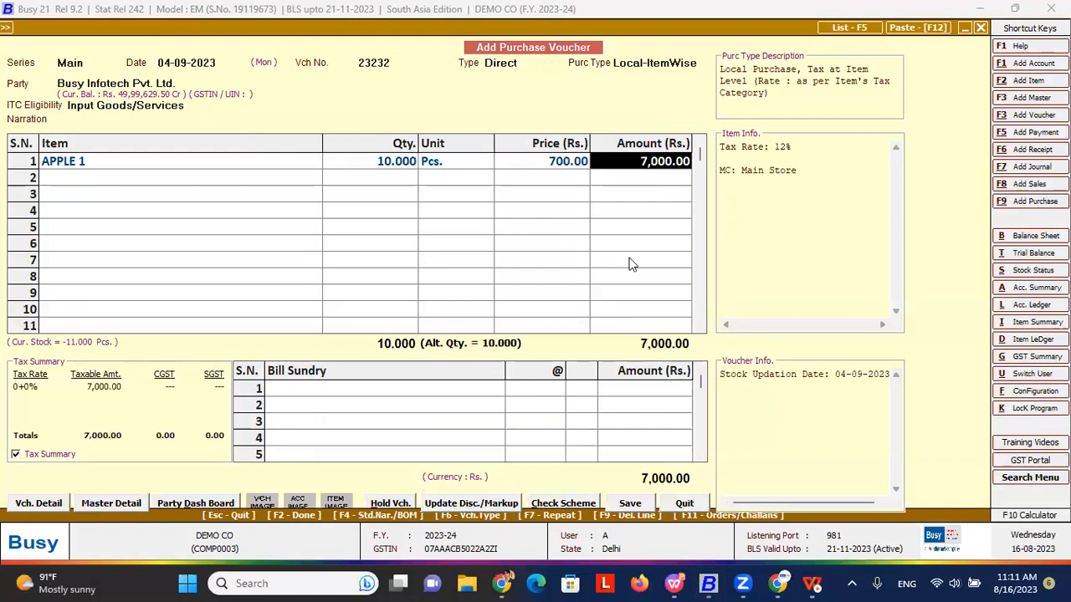
pyautogui.press('Return')
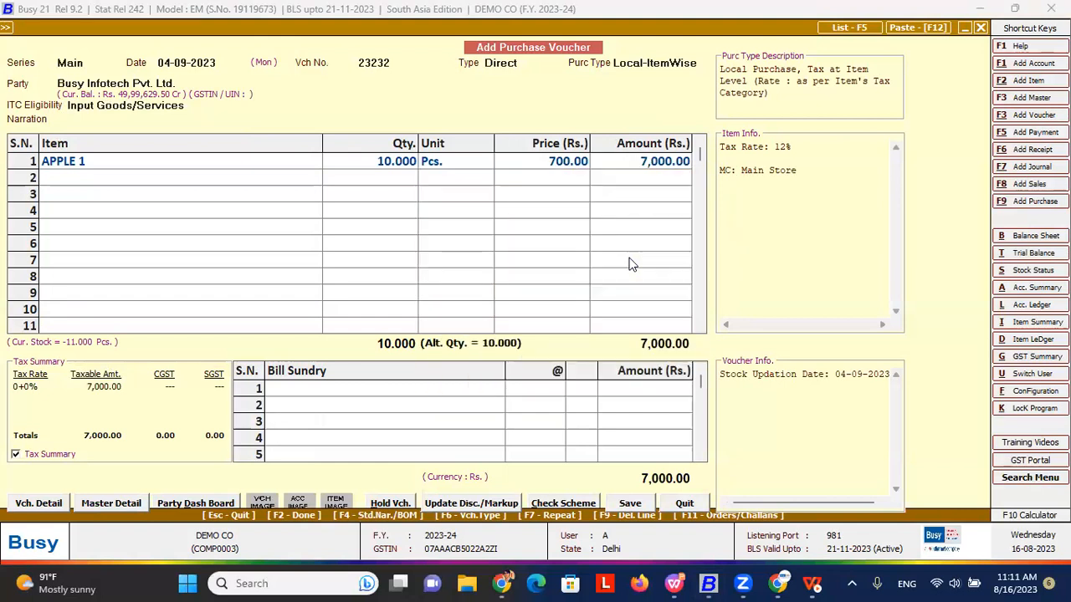
# - Apply the item tax, accept purchase bill number 23232 dated 04-09-2023 in the GST reporting details, and save the purchase voucher
pyautogui.press('Return')
pyautogui.press('Return')
pyautogui.press('y')
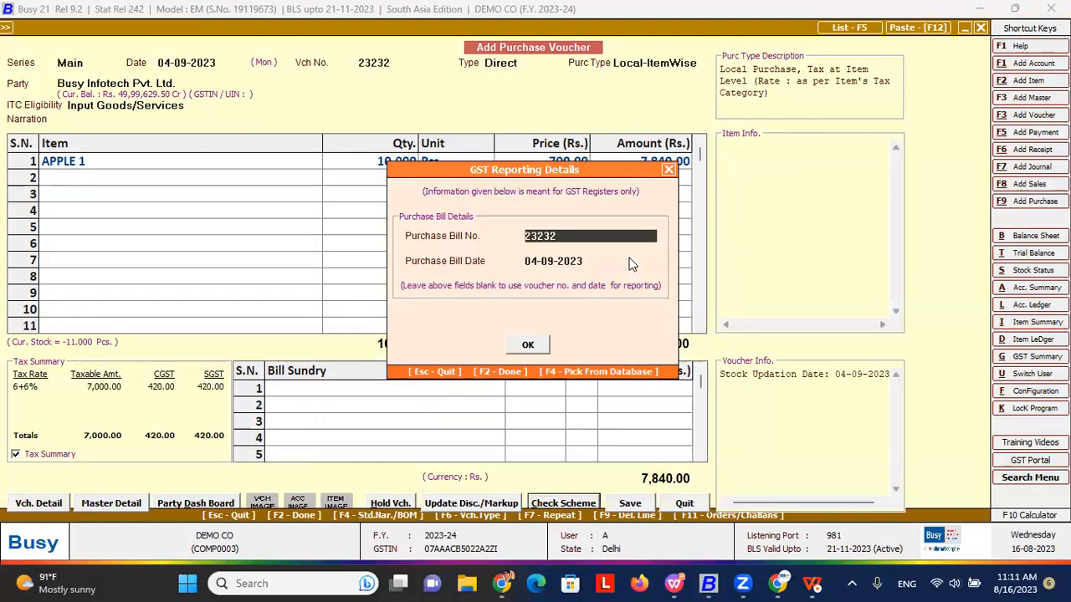
pyautogui.press('Return')
pyautogui.press('Return')
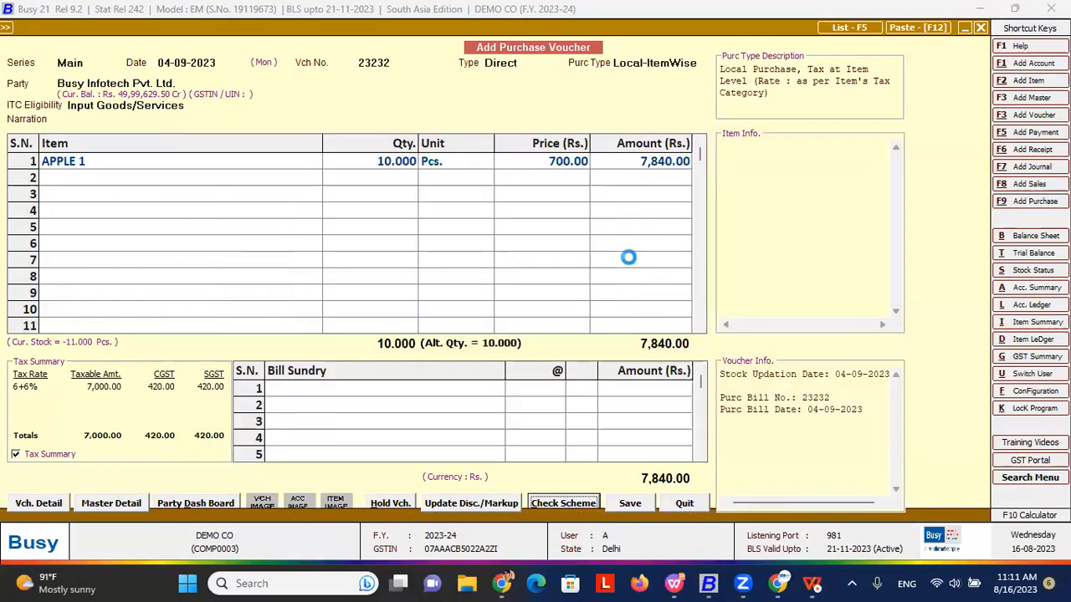
pyautogui.press('Return')
pyautogui.press('Return')
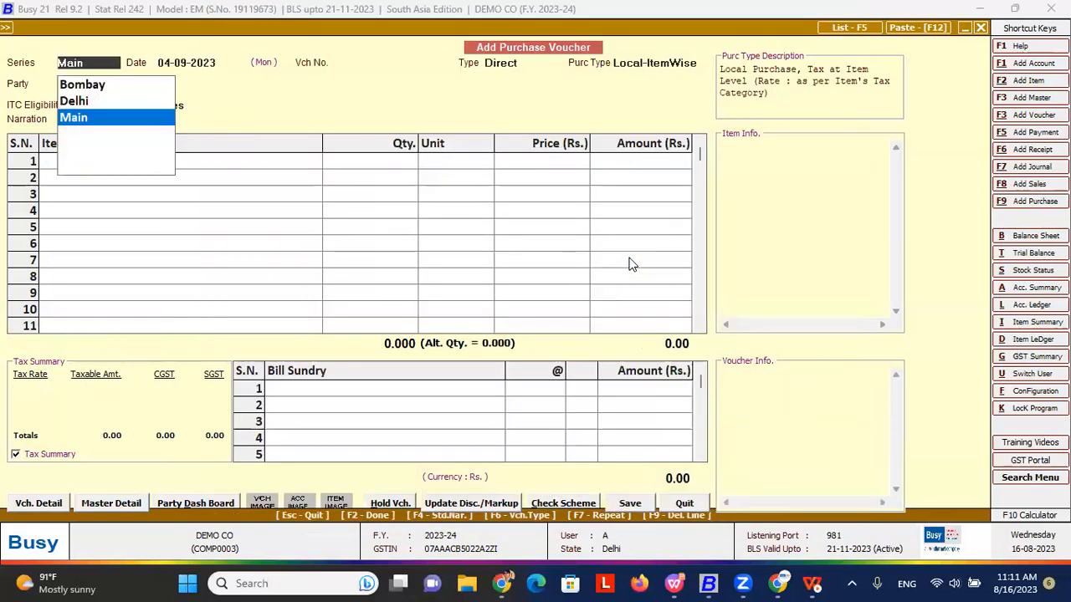
# - Close the purchase voucher form and start adding a new purchase return (debit note) voucher
pyautogui.press('Escape')
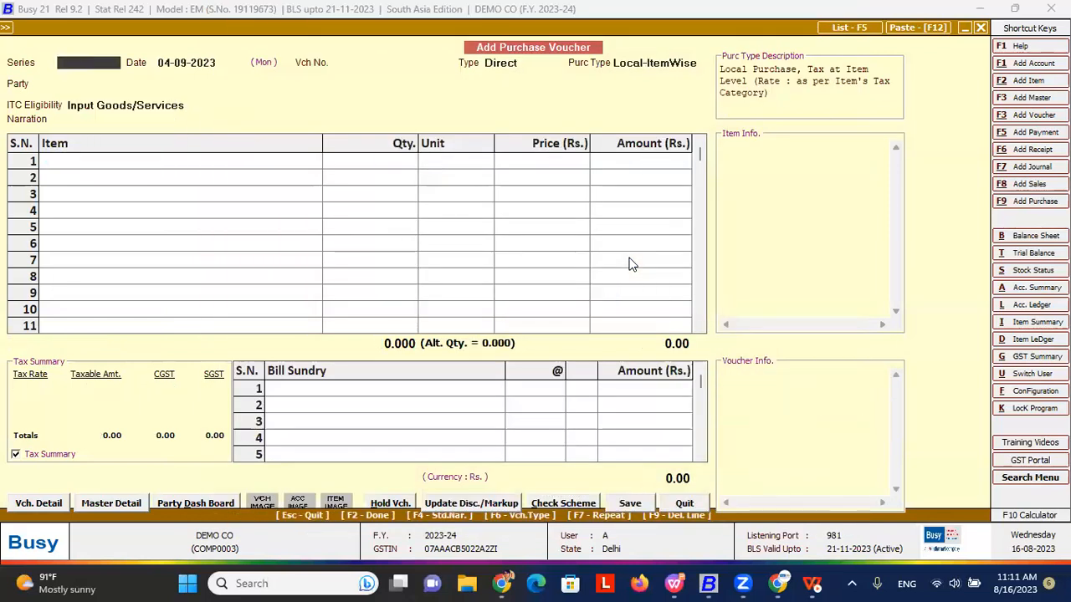
pyautogui.press('Escape')
pyautogui.press('Down')
pyautogui.press('Down')
pyautogui.press('Down')
pyautogui.press('Down')
pyautogui.press('Down')
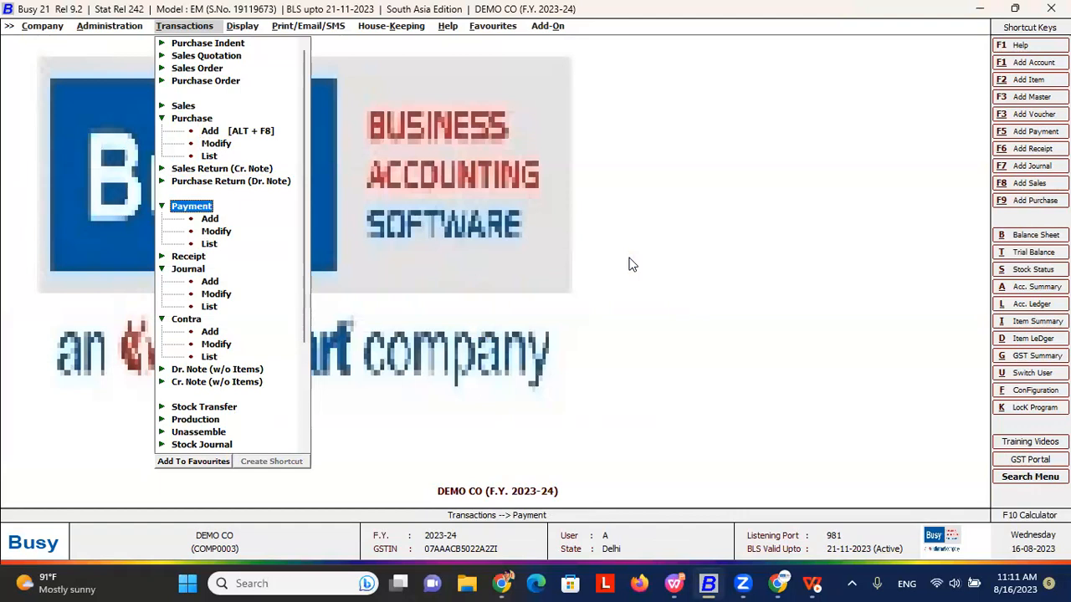
pyautogui.press('Home')
pyautogui.press('Left')
pyautogui.press('Right')
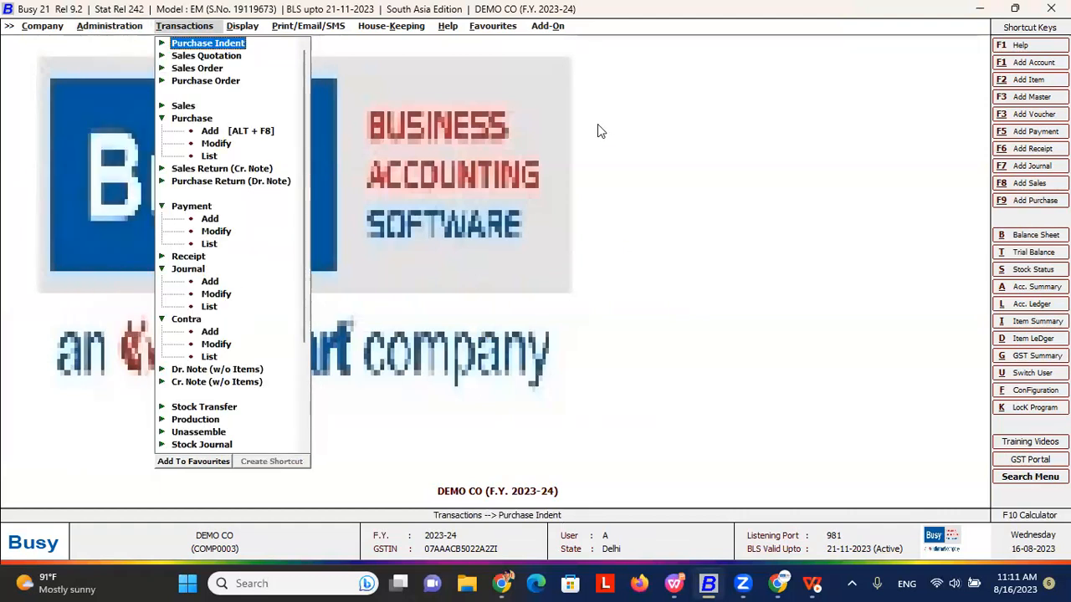
pyautogui.click(253, 180)
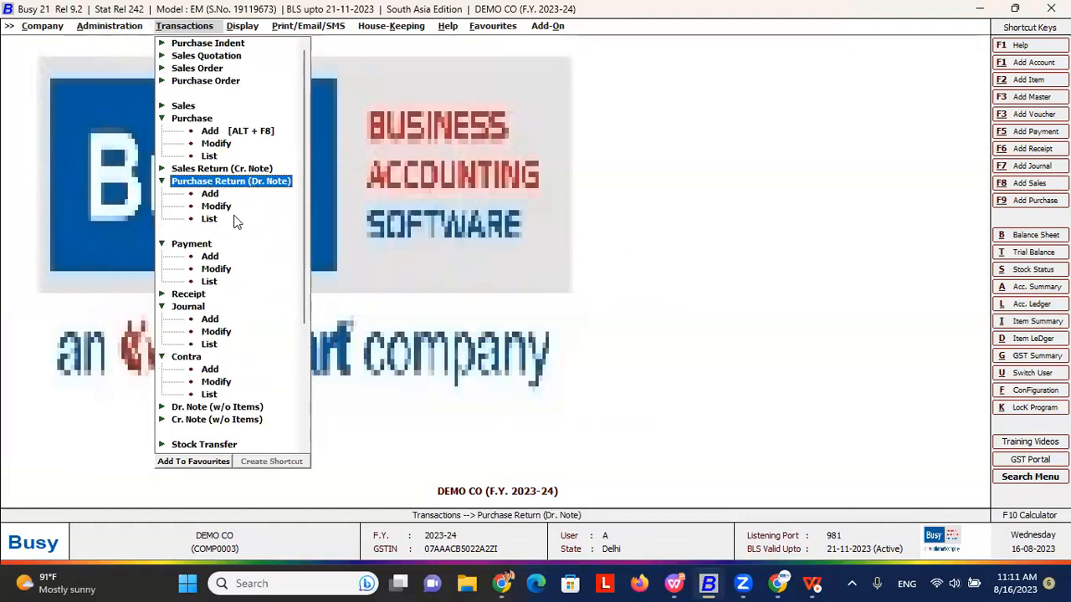
pyautogui.click(223, 193)
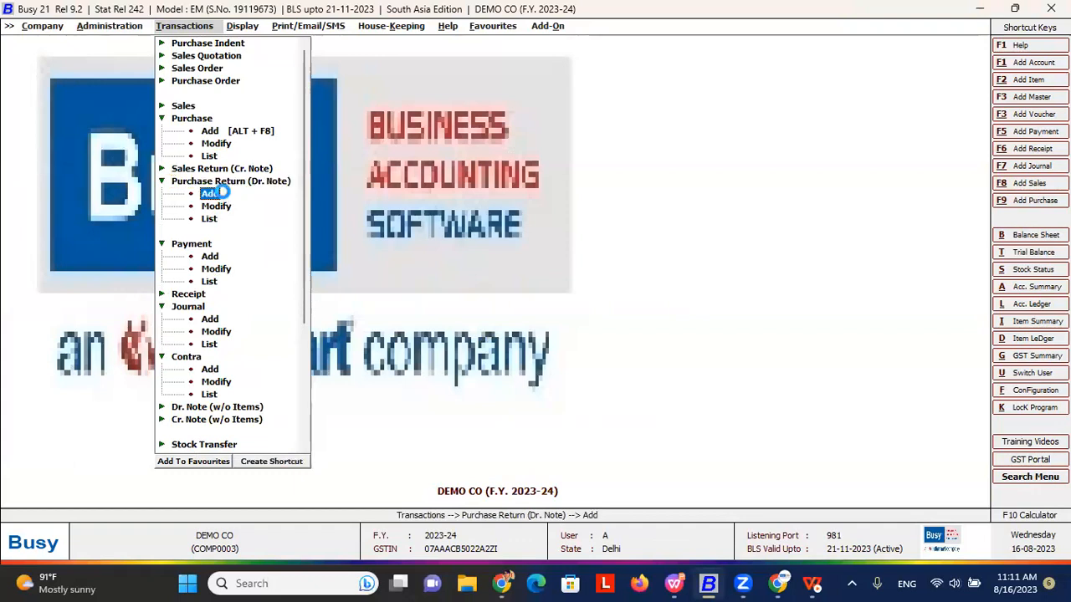
pyautogui.click(219, 193)
# - Set the purchase return's series to Main and accept the date 02-07-2023
pyautogui.press('Down')
pyautogui.press('Down')
pyautogui.press('Return')
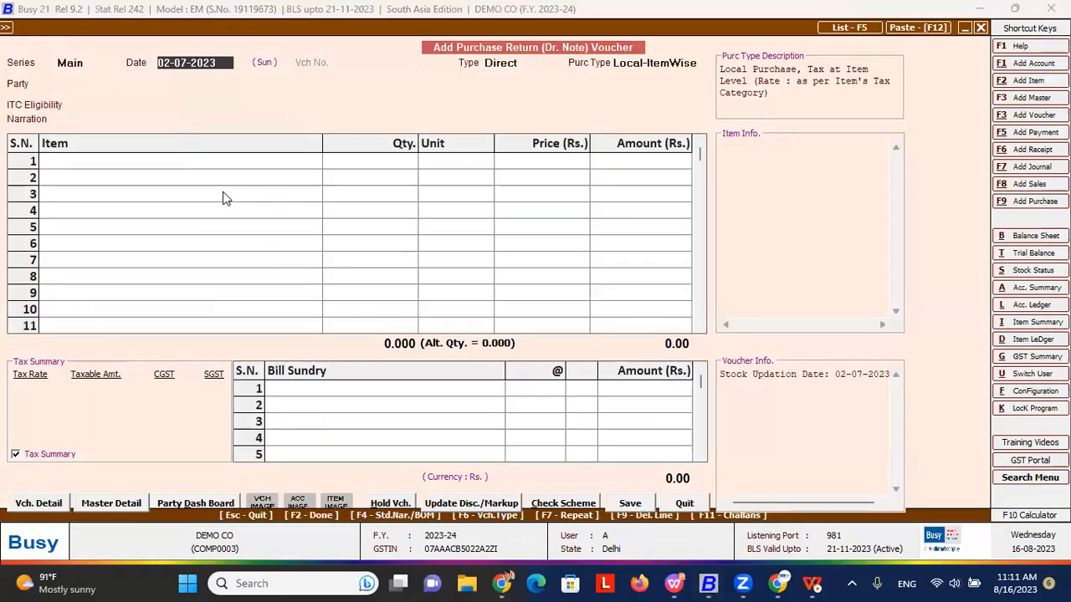
pyautogui.press('Return')
pyautogui.press('Return')
pyautogui.press('Return')
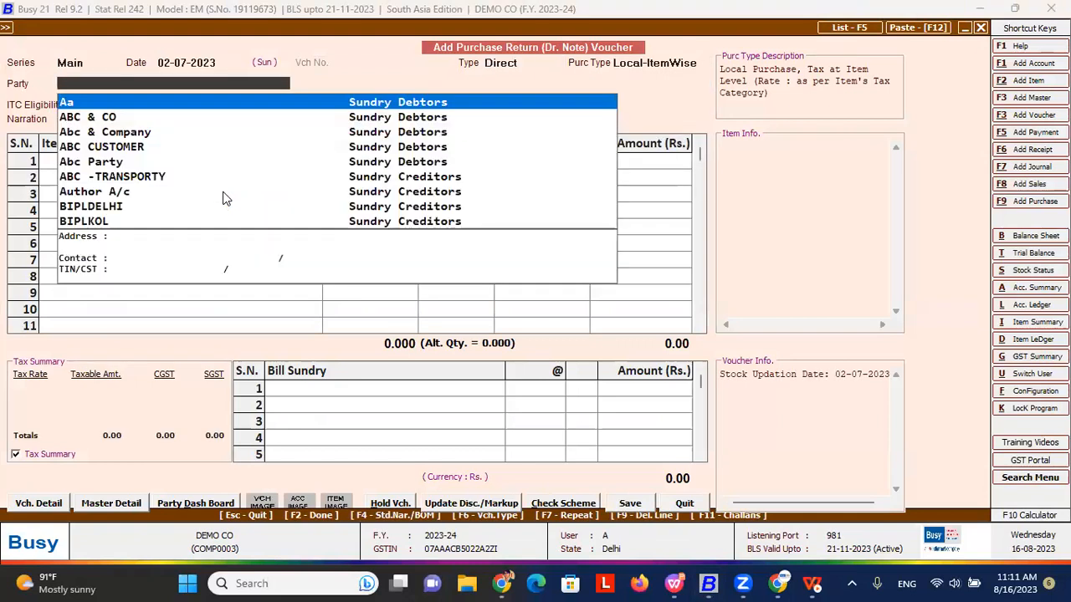
# - Set the purchase return party to Busy Infotech Pvt. Ltd. with ITC eligibility Input Goods/Services
pyautogui.press('Down')
pyautogui.press('Down')
pyautogui.press('Down')
pyautogui.press('Down')
pyautogui.press('Down')
pyautogui.press('Down')
pyautogui.press('Down')
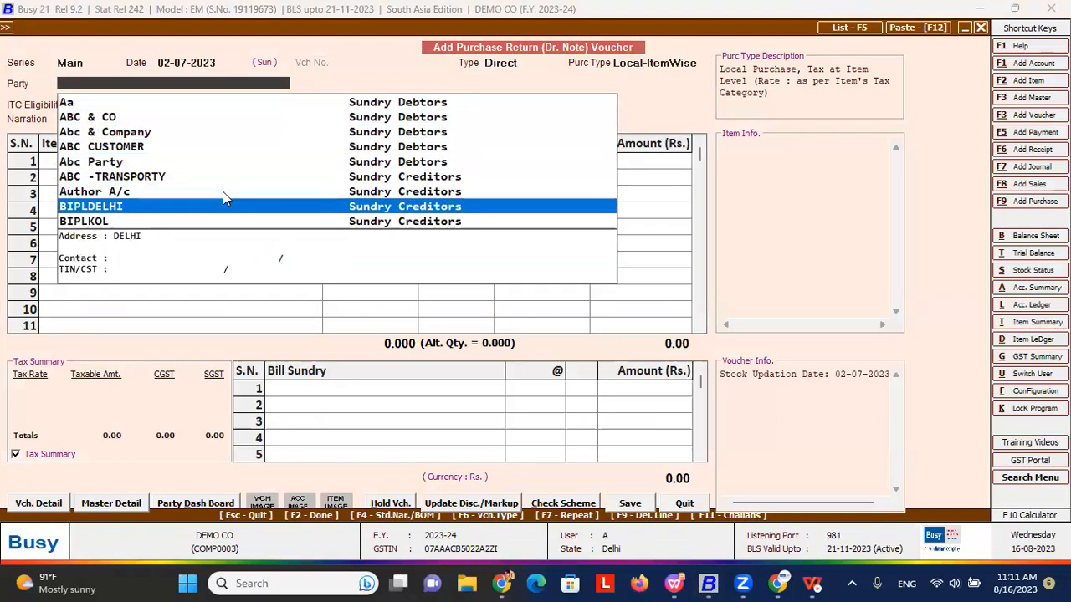
pyautogui.press('Return')
pyautogui.press('Left')
pyautogui.press('Return')
pyautogui.press('Return')
pyautogui.press('Escape')
pyautogui.press('Escape')
pyautogui.press('Return')
pyautogui.press('Return')
pyautogui.press('Return')
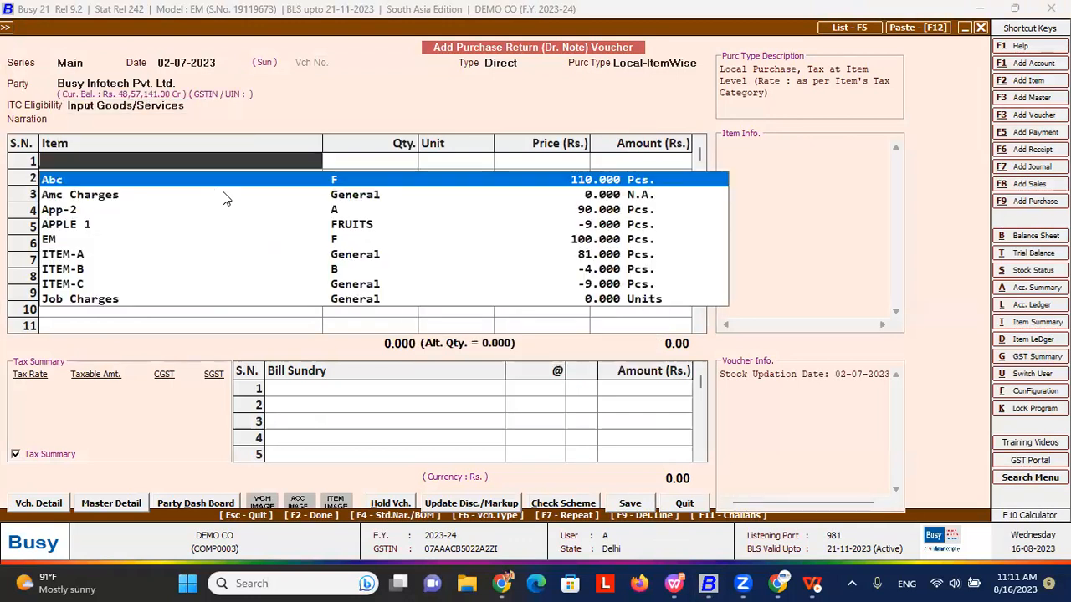
# - Add ITEM-A in the first row of the purchase return and assign it to the Main Store material centre
pyautogui.press('Down')
pyautogui.press('Down')
pyautogui.press('Down')
pyautogui.press('Down')
pyautogui.press('Down')
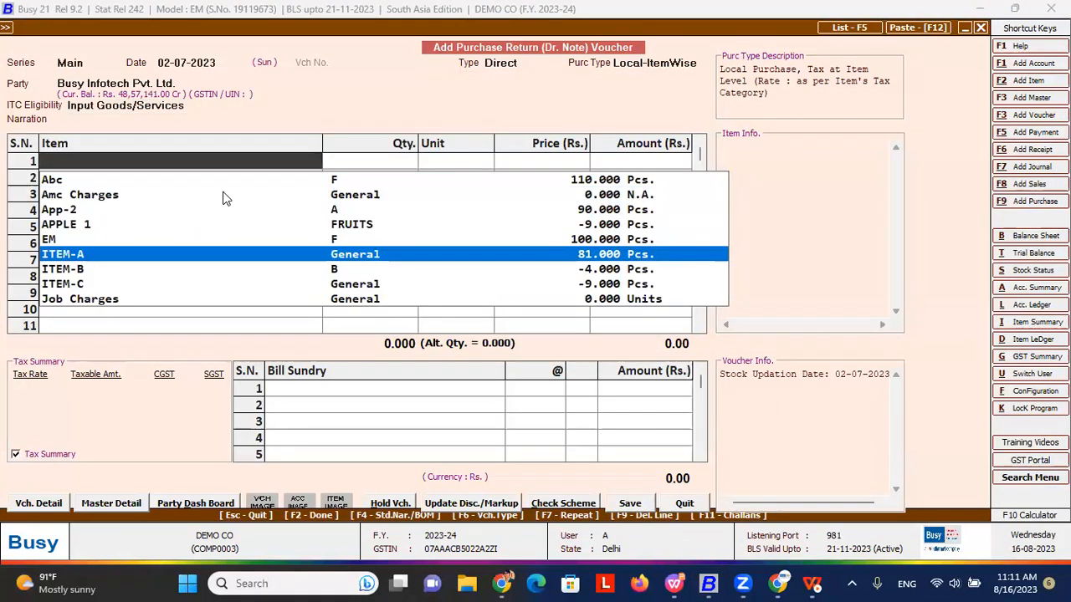
pyautogui.press('Return')
pyautogui.press('Down')
pyautogui.press('Down')
pyautogui.press('Down')
pyautogui.press('Down')
pyautogui.press('Return')
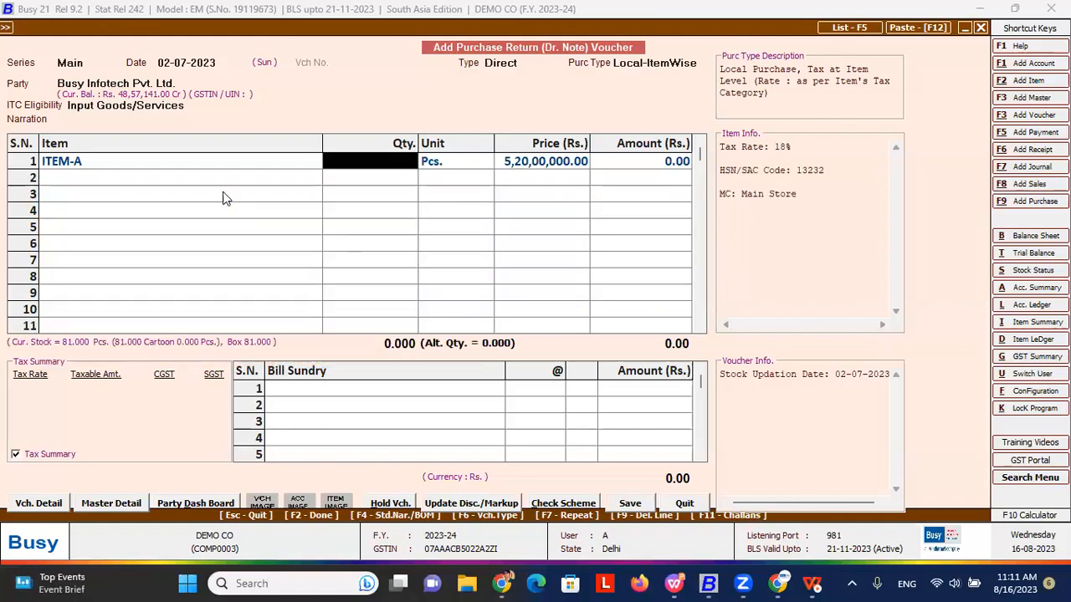
# - Set the ITEM-A quantity to 1 Pcs., accept its price of 5,20,00,000.00 and try to save the purchase return
pyautogui.write('1')
pyautogui.press('Return')
pyautogui.press('Return')
pyautogui.press('Return')
pyautogui.press('Return')
pyautogui.press('F2')
pyautogui.press('F2')
pyautogui.press('y')
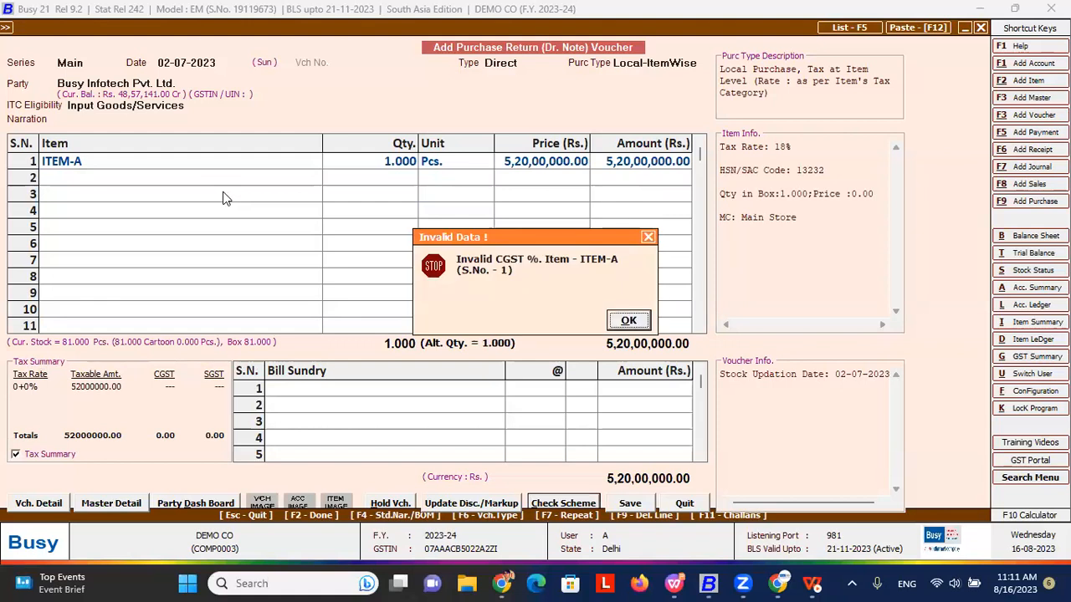
pyautogui.press('Return')
# - Apply the 9+9% item tax to the ITEM-A row
pyautogui.click(677, 166)
pyautogui.press('Return')
pyautogui.press('Return')
pyautogui.press('F2')
pyautogui.press('F2')
pyautogui.press('Left')
pyautogui.press('Return')
pyautogui.press('Return')
pyautogui.press('F2')
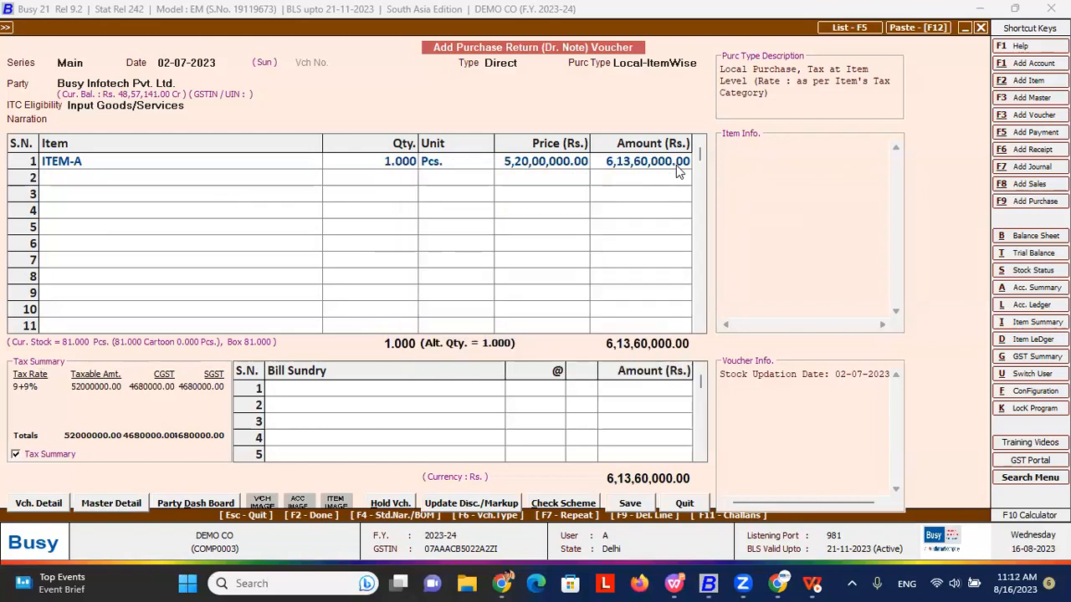
# - Accept the transport details with transport Self, date 02-07-2023 and mode Road
pyautogui.press('F2')
pyautogui.press('Left')
pyautogui.press('Return')
pyautogui.press('Right')
pyautogui.press('Return')
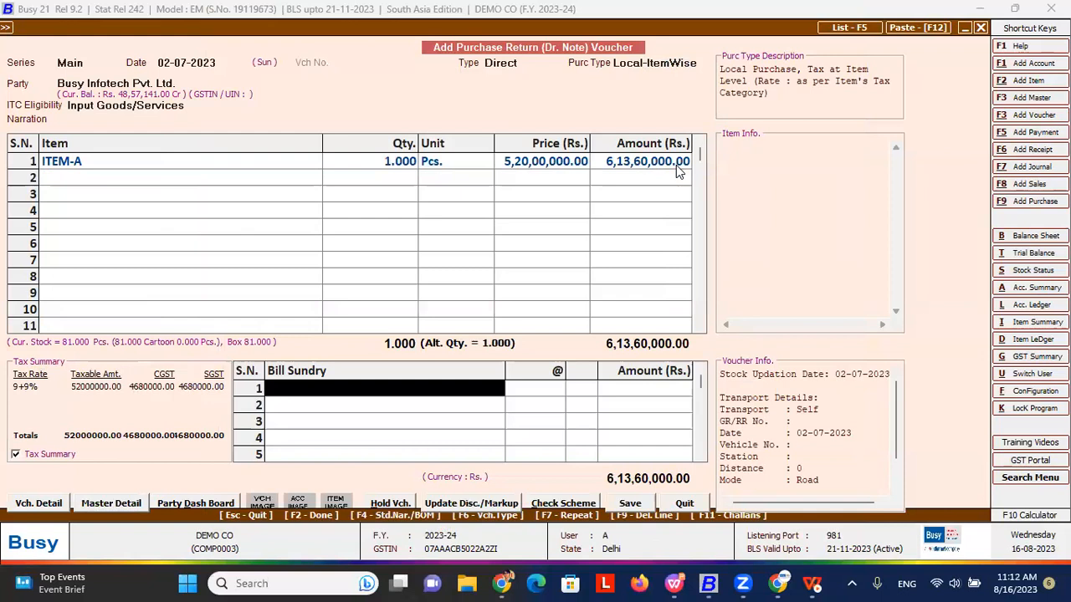
# - Reconfirm the ITEM-A row and its tax, and continue with the tax invoice for the unregistered party
pyautogui.press('Up')
pyautogui.press('Up')
pyautogui.press('Up')
pyautogui.press('Return')
pyautogui.press('Return')
pyautogui.press('Return')
pyautogui.press('F2')
pyautogui.press('Return')
pyautogui.press('Left')
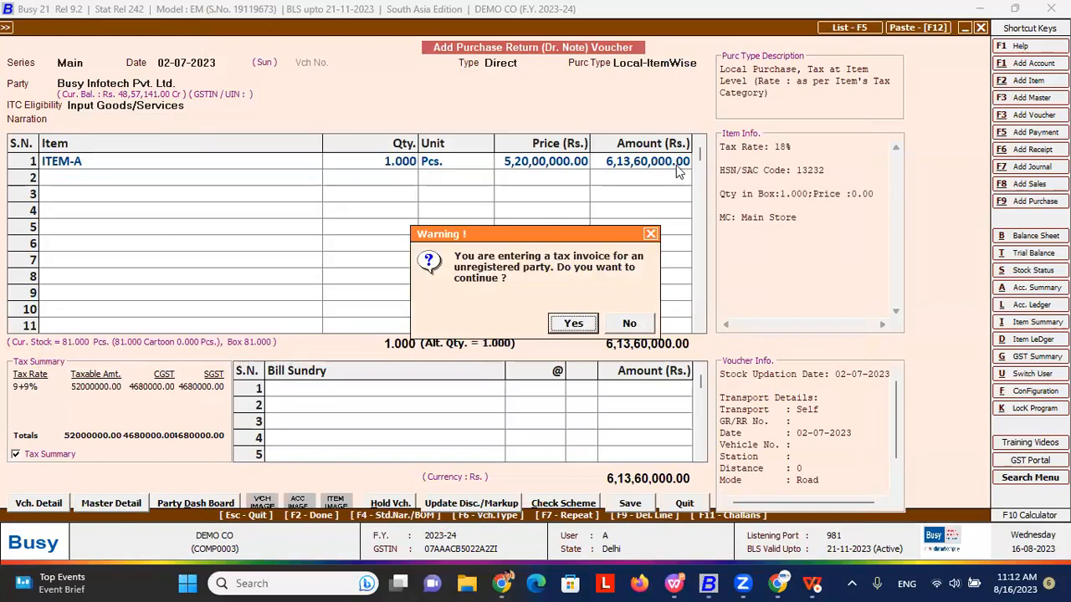
pyautogui.press('Return')
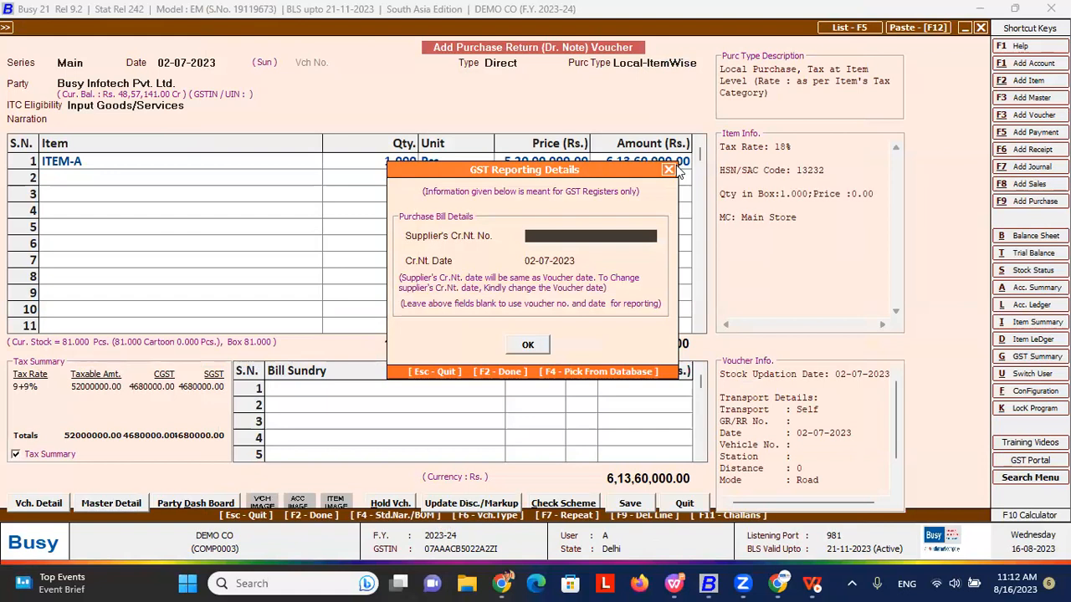
# - Enter 32321 as the supplier's credit note number and leave the original purchase voucher number blank
pyautogui.write('32321')
pyautogui.press('Return')
pyautogui.press('Return')
pyautogui.press('Return')
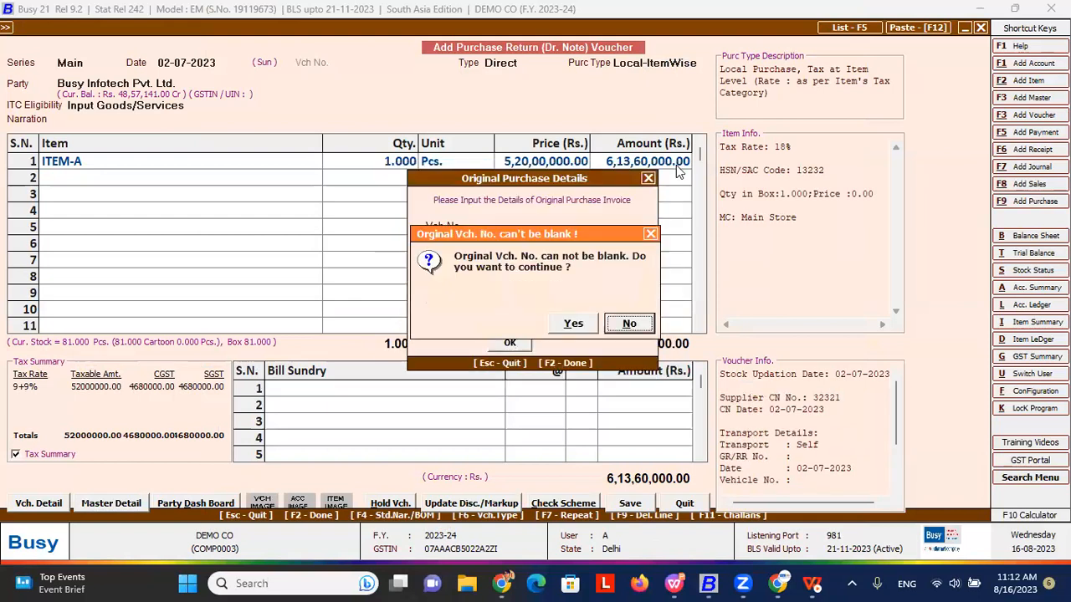
pyautogui.press('Left')
pyautogui.press('Return')
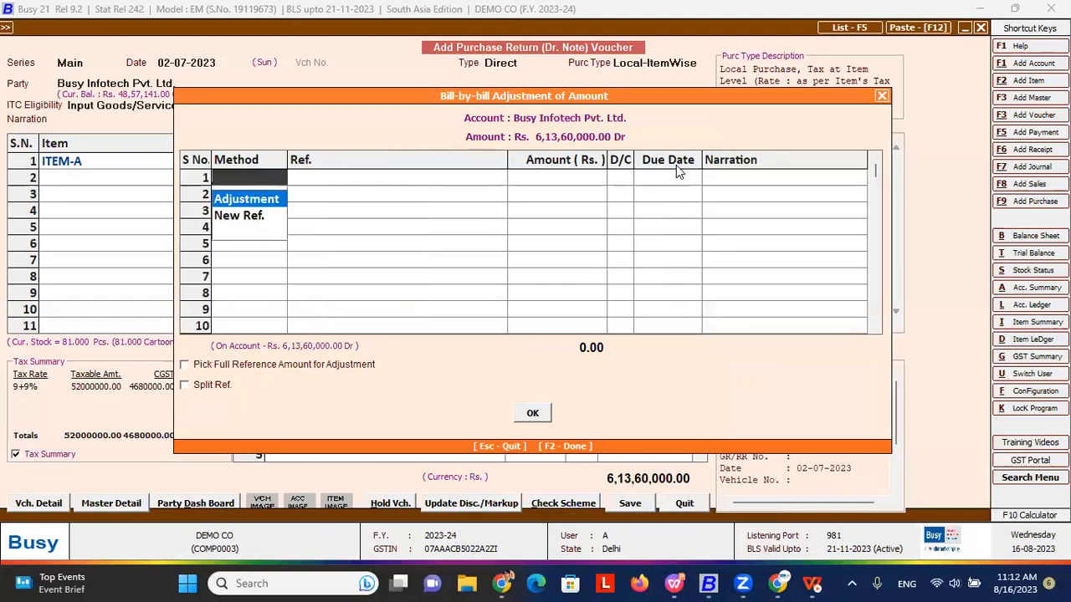
# - Adjust 50,000.00 of the return against bill reference 9889 in the bill-by-bill adjustment
pyautogui.press('Return')
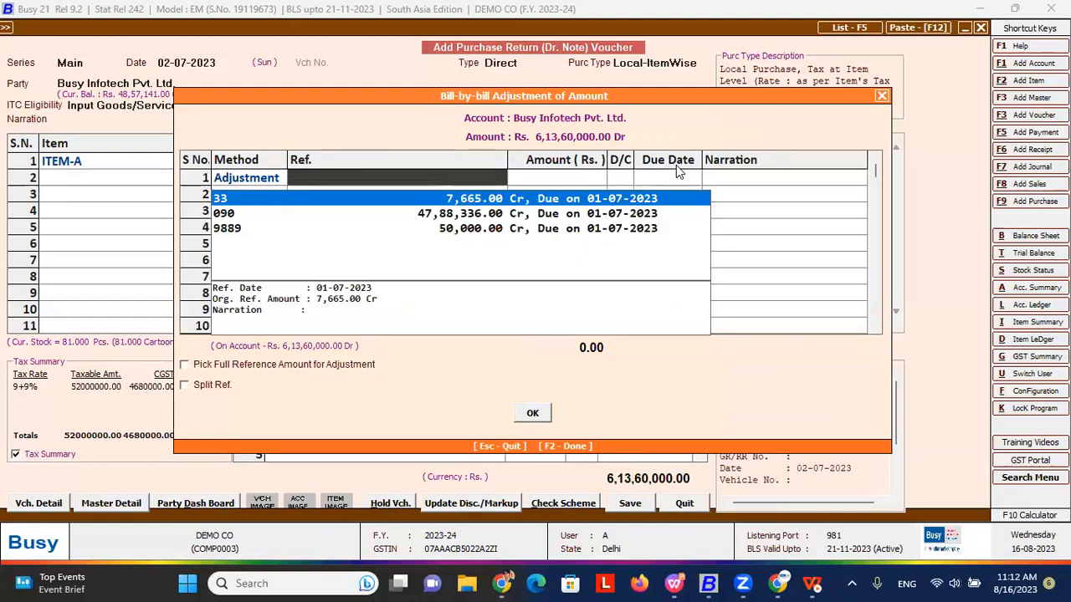
pyautogui.press('Down')
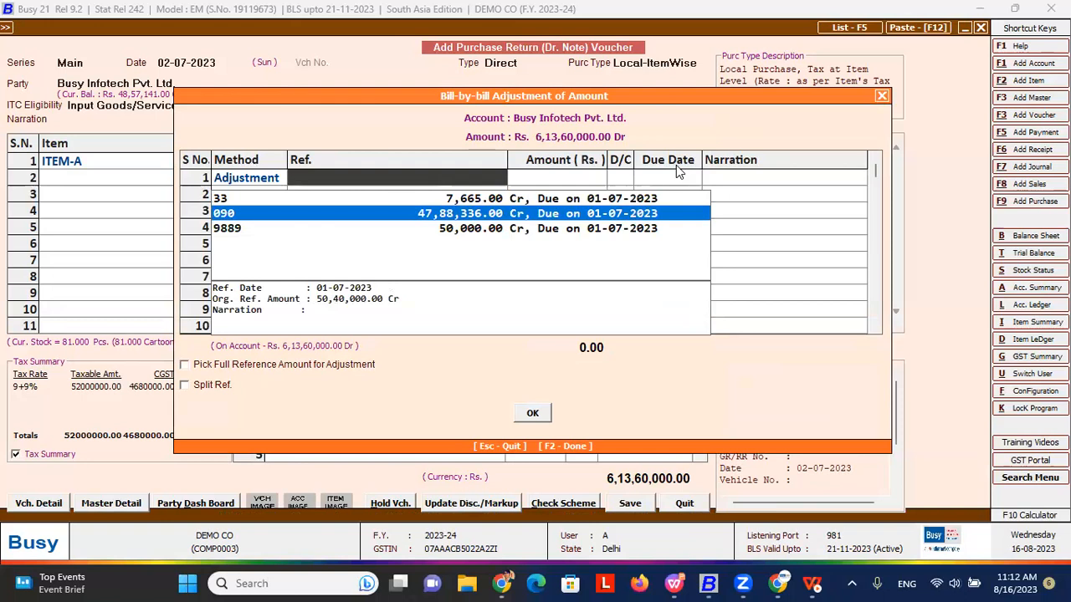
pyautogui.press('Down')
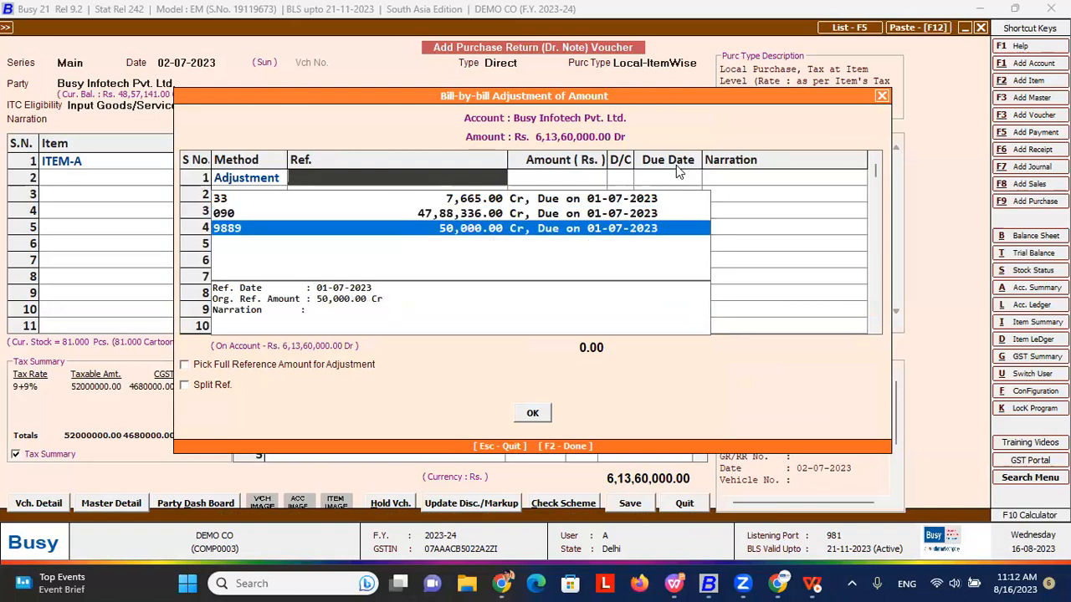
pyautogui.press('Return')
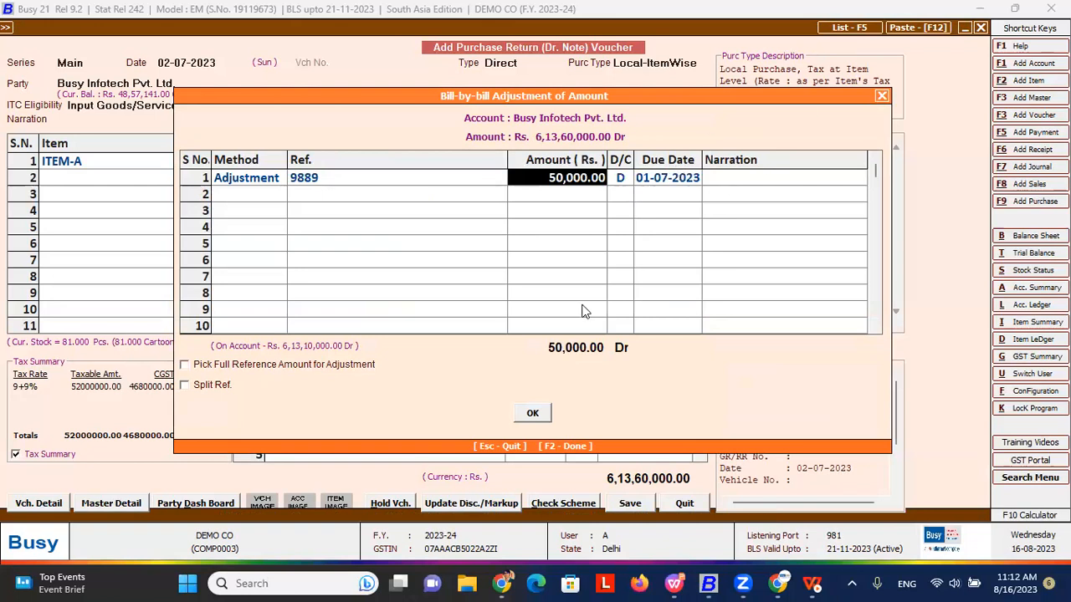
pyautogui.click(533, 413)
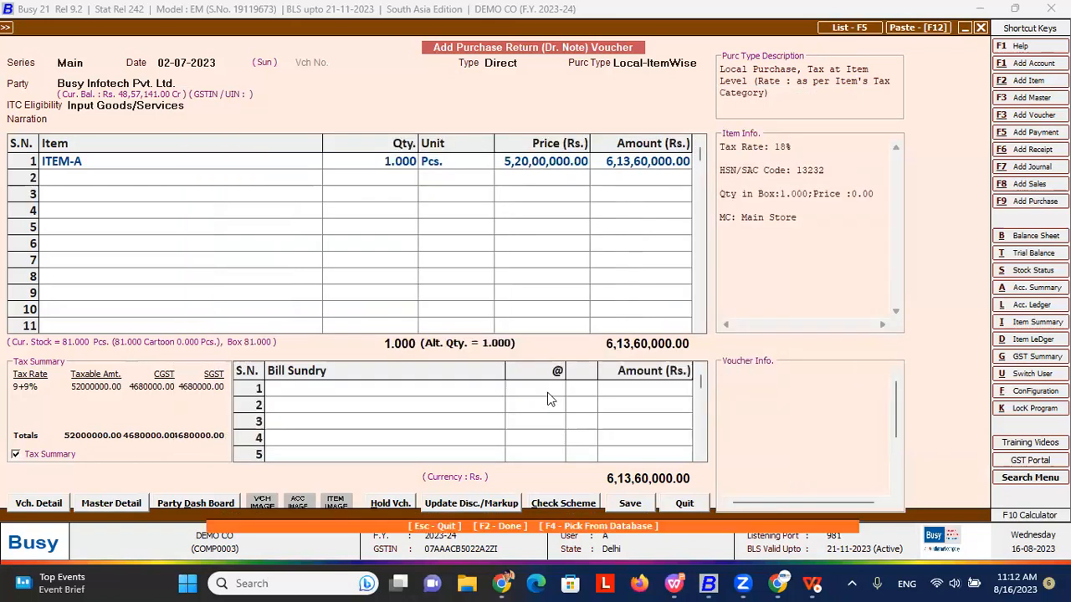
# - Continue despite the party's missing PAN, save the purchase return voucher and close its form
pyautogui.click(531, 496)
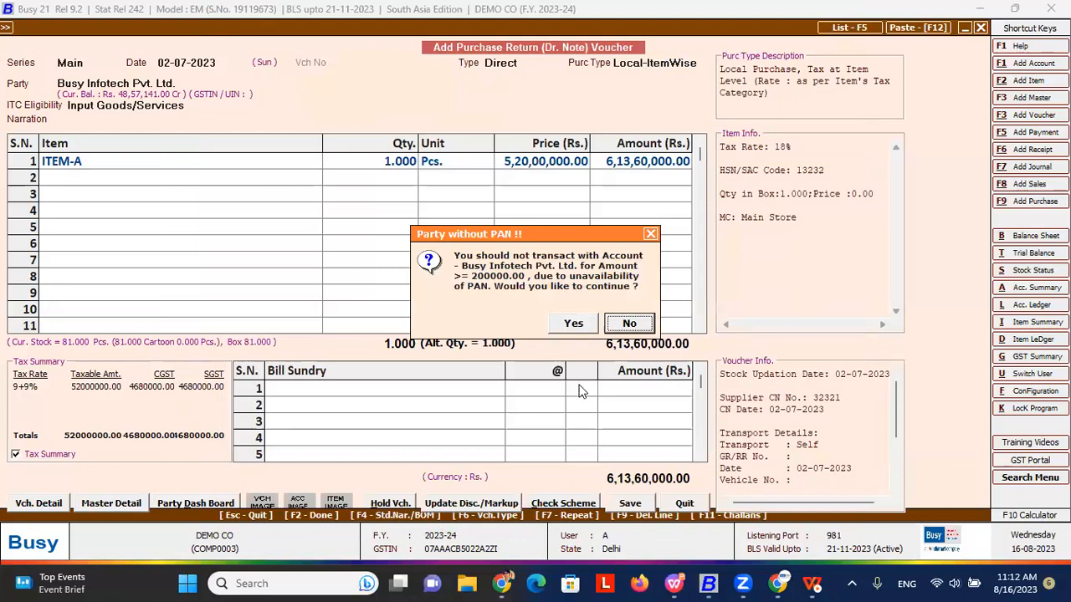
pyautogui.click(573, 325)
pyautogui.click(575, 324)
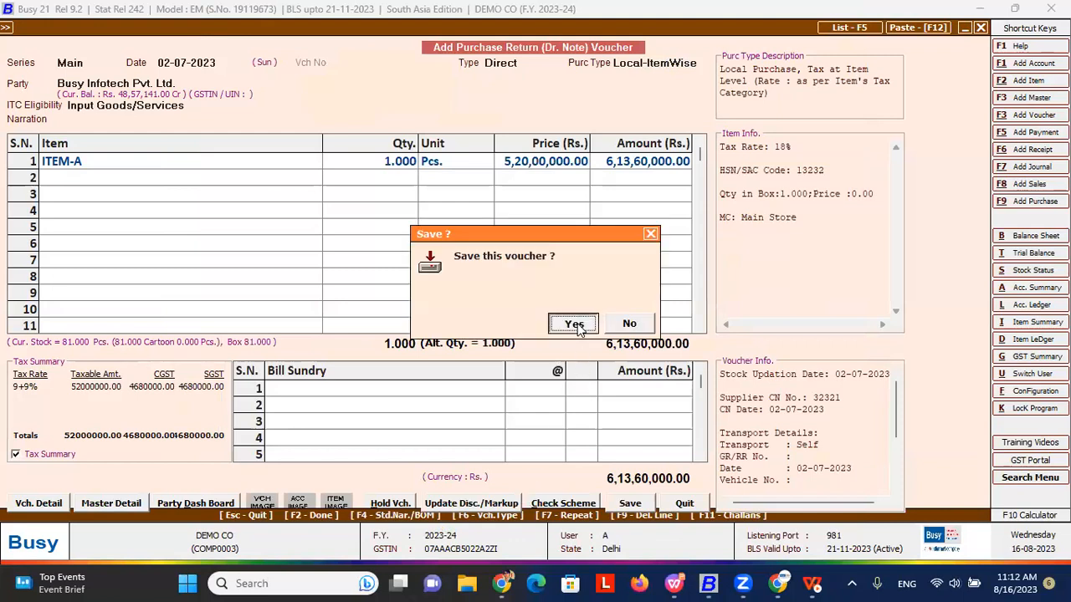
pyautogui.press('Escape')
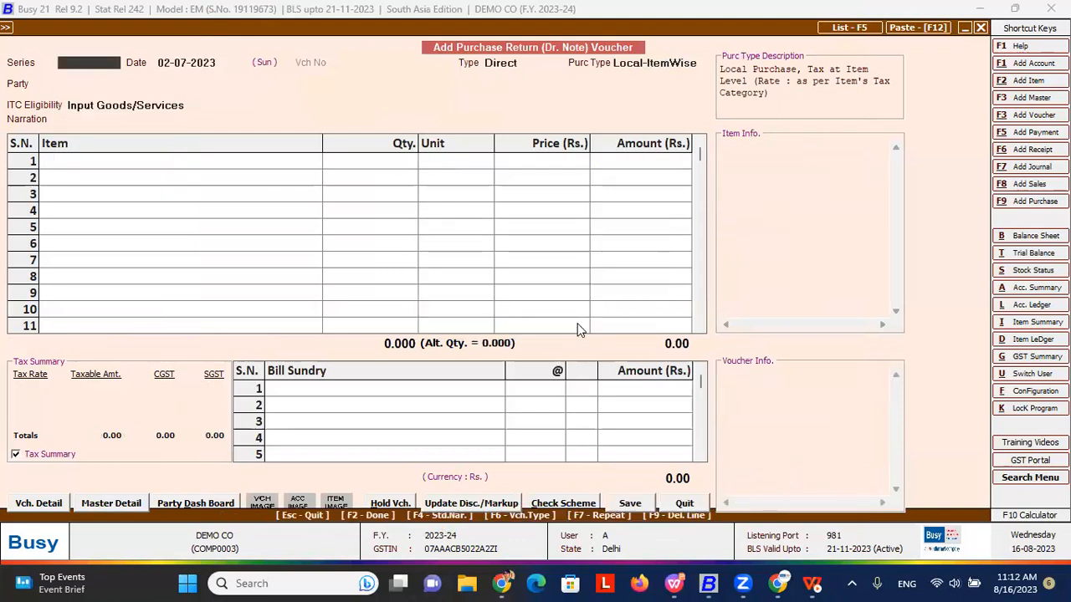
pyautogui.press('Escape')
# - Open the account-wise Account Ledger report from the account books
pyautogui.press('Right')
pyautogui.press('Down')
pyautogui.press('Down')
pyautogui.press('Down')
pyautogui.press('Up')
pyautogui.press('Right')
pyautogui.press('Down')
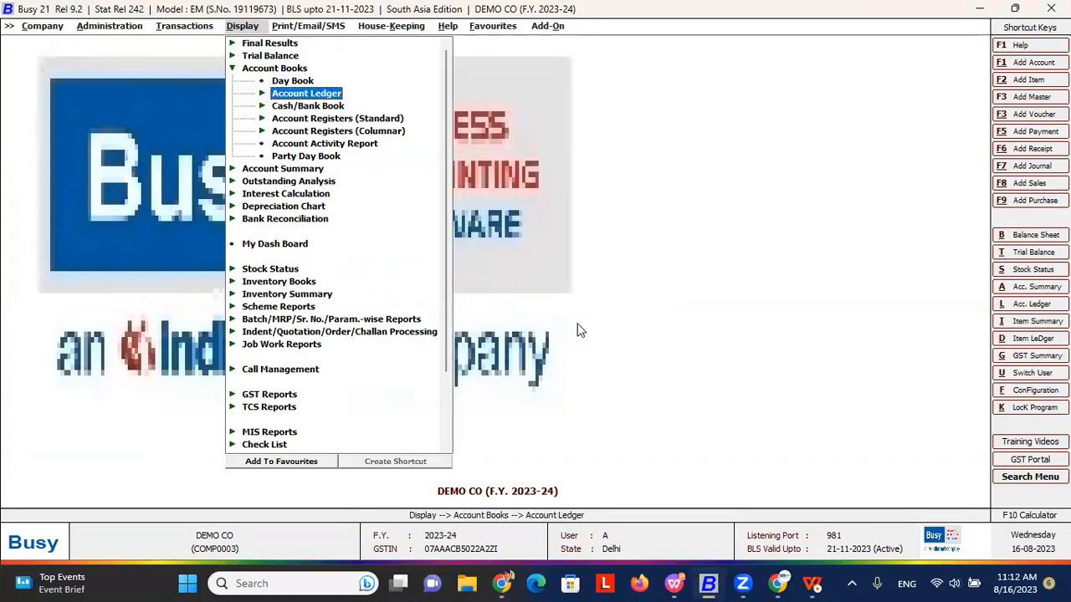
pyautogui.press('Right')
pyautogui.press('Return')
pyautogui.press('Return')
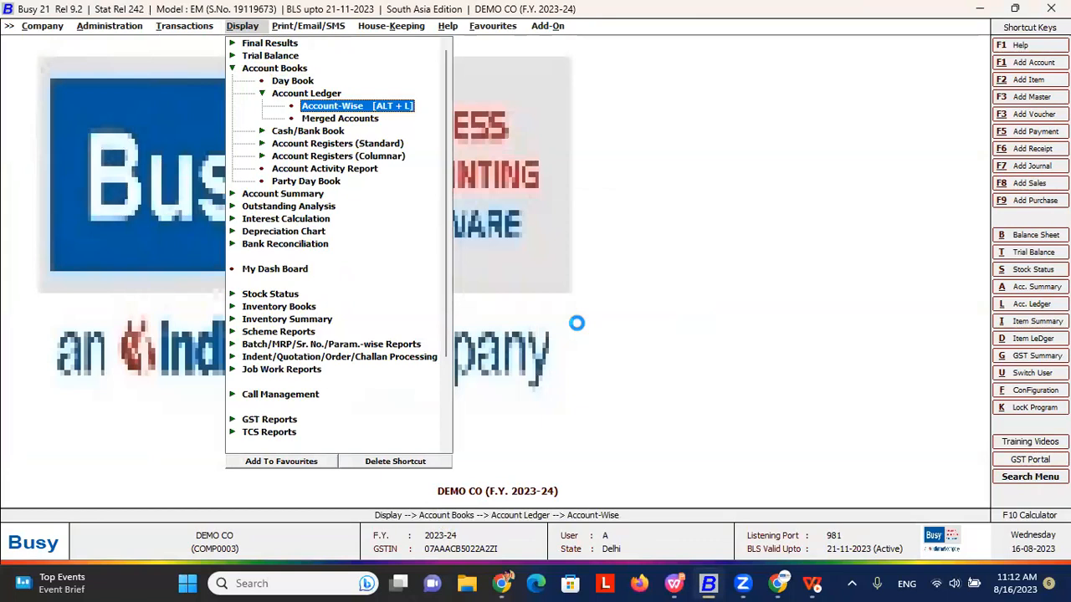
# - Generate the Busy Infotech Pvt. Ltd. ledger from 01-07-2023 to 31-03-2024 with bill references shown
pyautogui.write('bipl')
pyautogui.press('Return')
pyautogui.press('Return')
pyautogui.press('Return')
pyautogui.press('Return')
pyautogui.press('Return')
pyautogui.press('Return')
pyautogui.press('Return')
pyautogui.press('Return')
pyautogui.press('Return')
pyautogui.press('Return')
pyautogui.press('Return')
pyautogui.press('Return')
pyautogui.press('Return')
pyautogui.press('Return')
pyautogui.press('Return')
pyautogui.press('Return')
pyautogui.press('Return')
pyautogui.press('Return')
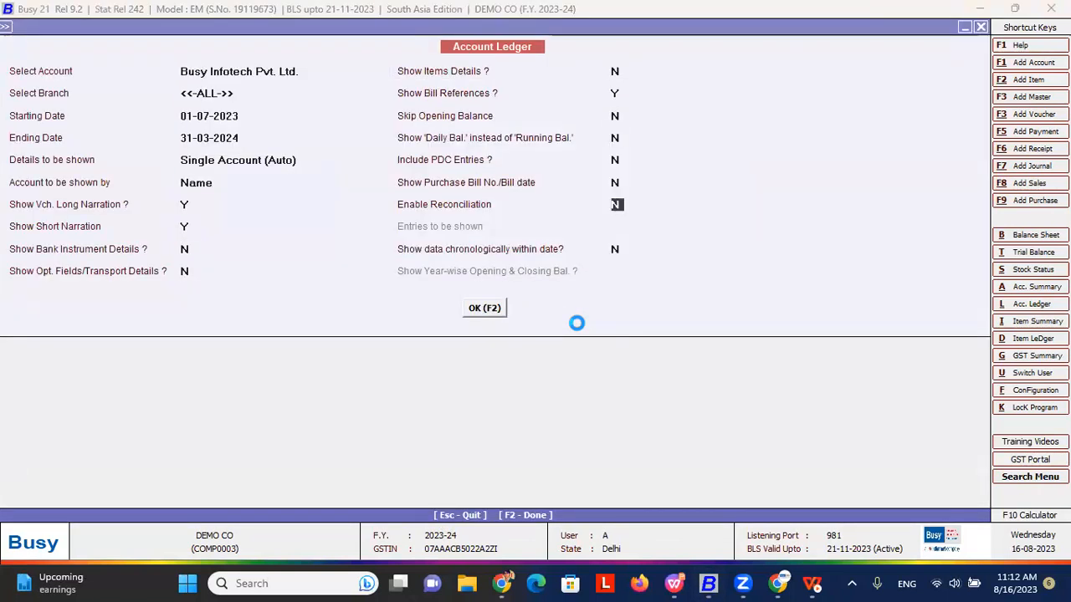
pyautogui.press('Return')
# - Review the Busy Infotech Pvt. Ltd. ledger entries and their bill references through to the last entry
pyautogui.press('Down')
pyautogui.press('Down')
pyautogui.press('Down')
pyautogui.press('Down')
pyautogui.press('Down')
pyautogui.press('Down')
pyautogui.press('Down')
pyautogui.press('Down')
pyautogui.press('Down')
pyautogui.press('Down')
pyautogui.press('Down')
pyautogui.press('Down')
pyautogui.press('Down')
pyautogui.press('Down')
pyautogui.press('Down')
pyautogui.press('Down')
pyautogui.press('Down')
pyautogui.press('Down')
pyautogui.press('Down')
pyautogui.press('Down')
pyautogui.press('Down')
pyautogui.press('Down')
pyautogui.press('Down')
pyautogui.press('Down')
pyautogui.press('Down')
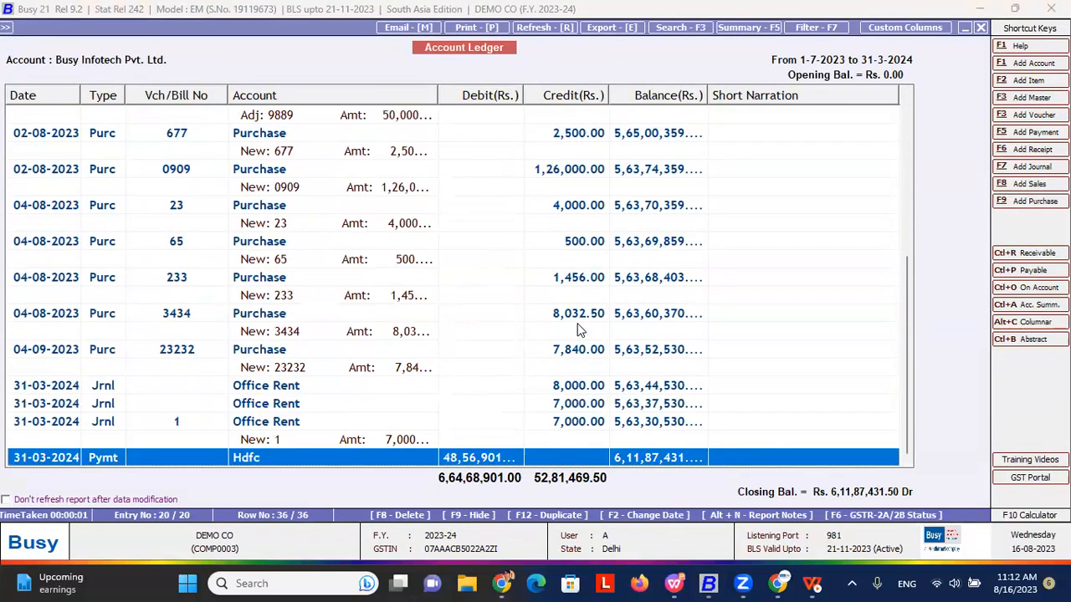
# - Locate the 02-07-2023 purchase return in the Busy Infotech Pvt. Ltd. ledger and examine its adjustment against bill 9889
pyautogui.press('Up')
pyautogui.press('Up')
pyautogui.press('Up')
pyautogui.press('Up')
pyautogui.press('Up')
pyautogui.press('Up')
pyautogui.press('Up')
pyautogui.press('Up')
pyautogui.press('Up')
pyautogui.press('Up')
pyautogui.press('Up')
pyautogui.press('Up')
pyautogui.press('Up')
pyautogui.press('Up')
pyautogui.press('Up')
pyautogui.press('Up')
pyautogui.press('Up')
pyautogui.press('Up')
pyautogui.press('Up')
pyautogui.press('Up')
pyautogui.press('Up')
pyautogui.press('Up')
pyautogui.press('Up')
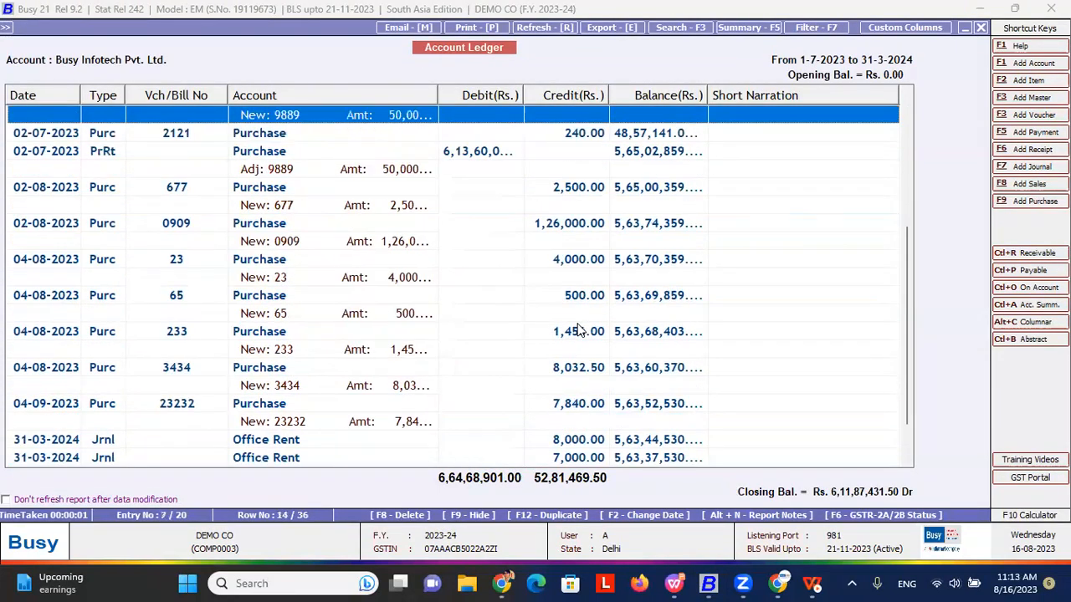
pyautogui.press('Down')
pyautogui.press('Down')
pyautogui.press('Down')
pyautogui.press('Down')
pyautogui.press('Down')
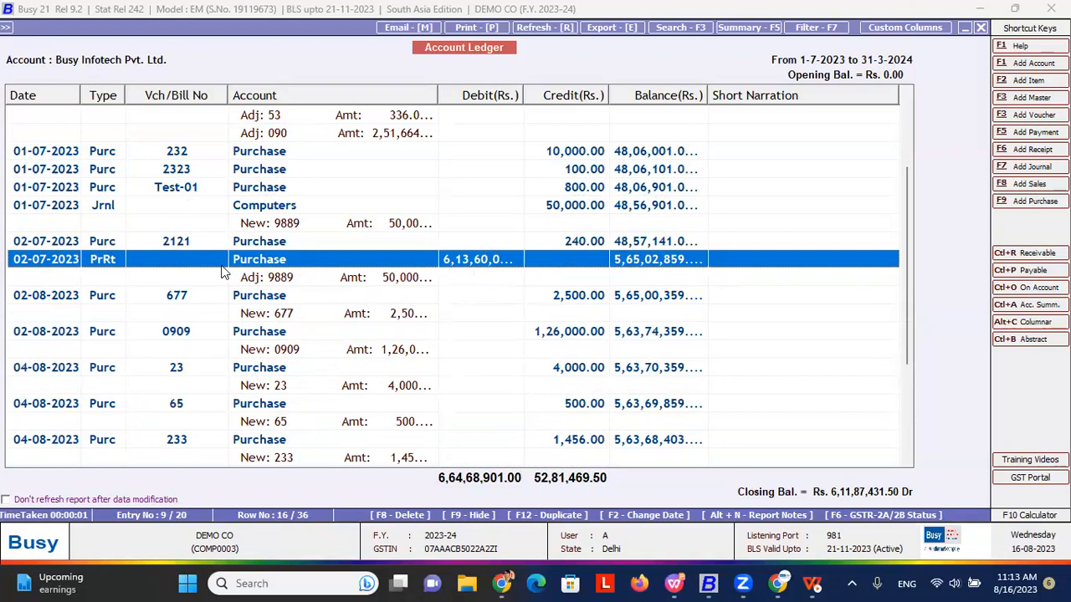
# - Review the remaining ledger entries down to the last Hdfc payment and back up to the bill 090 reference
pyautogui.press('Down')
pyautogui.press('Down')
pyautogui.press('Down')
pyautogui.press('Down')
pyautogui.press('Down')
pyautogui.press('Down')
pyautogui.press('Down')
pyautogui.press('Down')
pyautogui.press('Down')
pyautogui.press('Down')
pyautogui.press('Down')
pyautogui.press('Down')
pyautogui.press('Down')
pyautogui.press('Down')
pyautogui.press('Down')
pyautogui.press('Down')
pyautogui.press('Down')
pyautogui.press('Down')
pyautogui.press('Down')
pyautogui.press('Down')
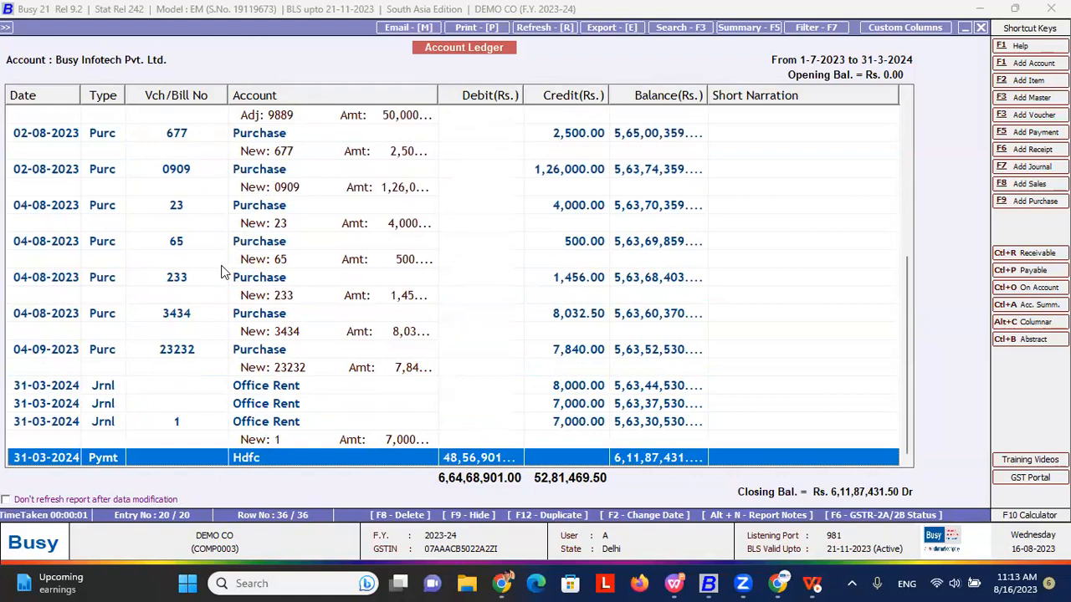
pyautogui.press('Up')
pyautogui.press('Up')
pyautogui.press('Up')
pyautogui.press('Up')
pyautogui.press('Up')
pyautogui.press('Up')
pyautogui.press('Up')
pyautogui.press('Up')
pyautogui.press('Up')
pyautogui.press('Up')
pyautogui.press('Up')
pyautogui.press('Up')
pyautogui.press('Up')
pyautogui.press('Up')
pyautogui.press('Up')
pyautogui.press('Up')
pyautogui.press('Up')
pyautogui.press('Up')
pyautogui.press('Up')
pyautogui.press('Up')
pyautogui.press('Up')
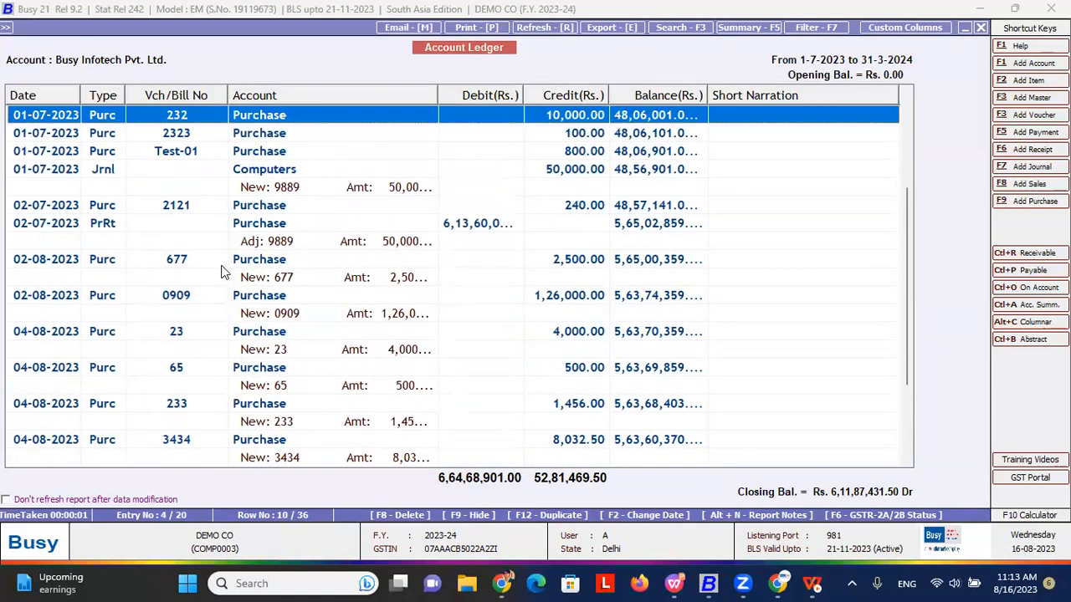
pyautogui.press('Up')
pyautogui.press('Up')
pyautogui.press('Up')
pyautogui.press('Up')
pyautogui.press('Up')
pyautogui.press('Up')
pyautogui.press('Up')
pyautogui.press('Up')
pyautogui.press('Up')
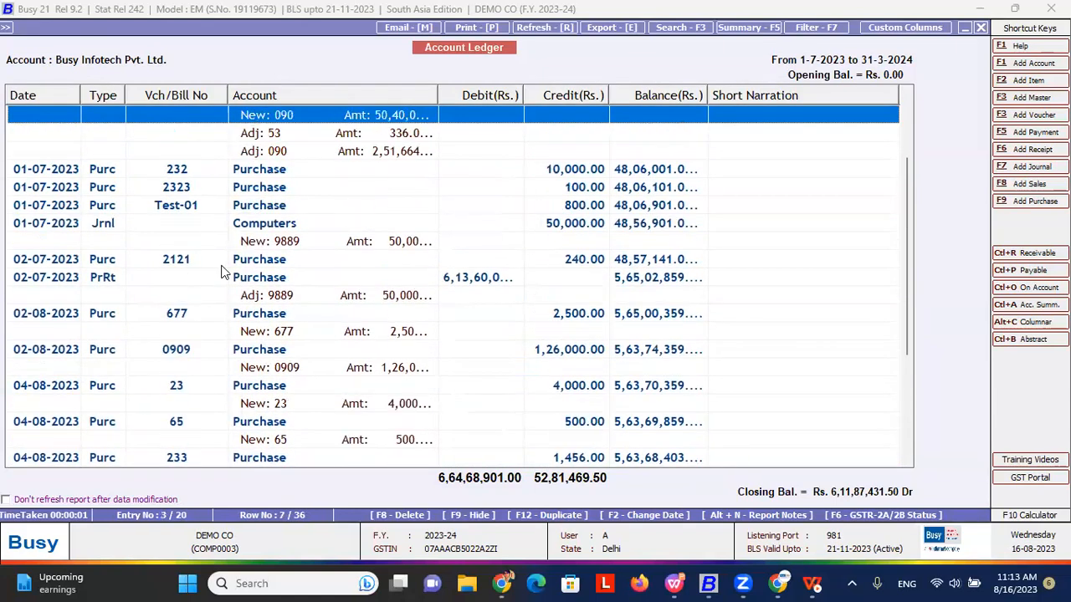
# - Close the Account Ledger report and return to the list of transaction voucher types
pyautogui.press('Escape')
pyautogui.press('Escape')
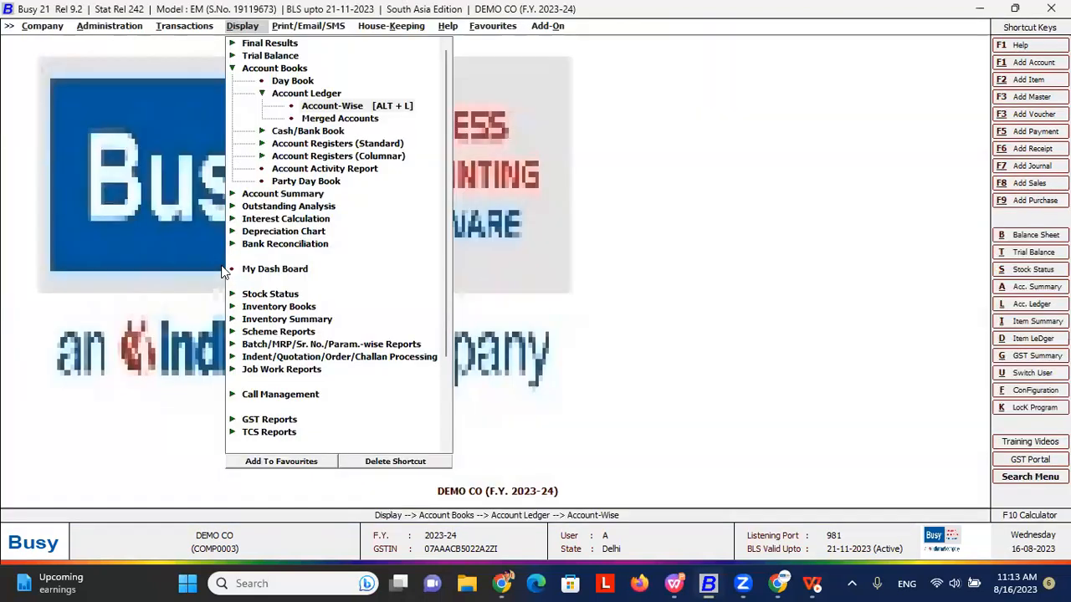
pyautogui.press('Left')
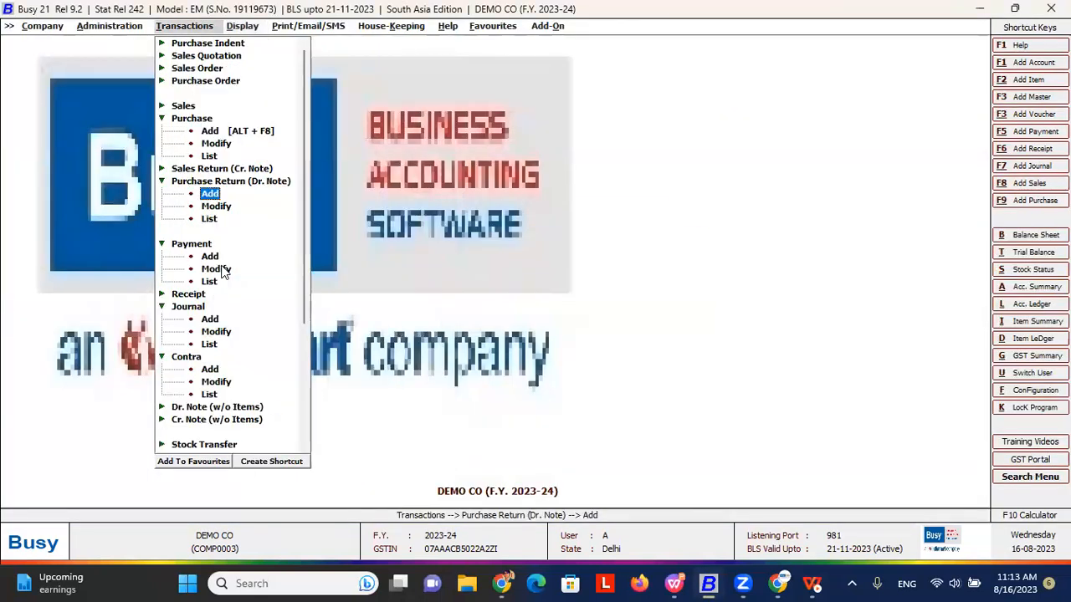
pyautogui.hotkey('alt', 'Tab')
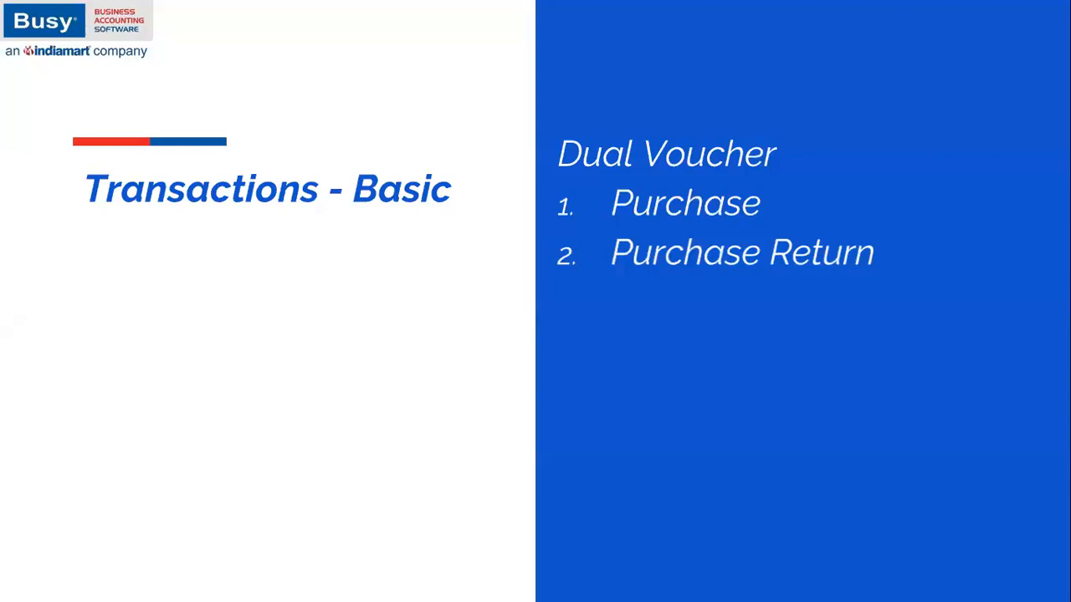
pyautogui.press('Right')
pyautogui.press('Right')
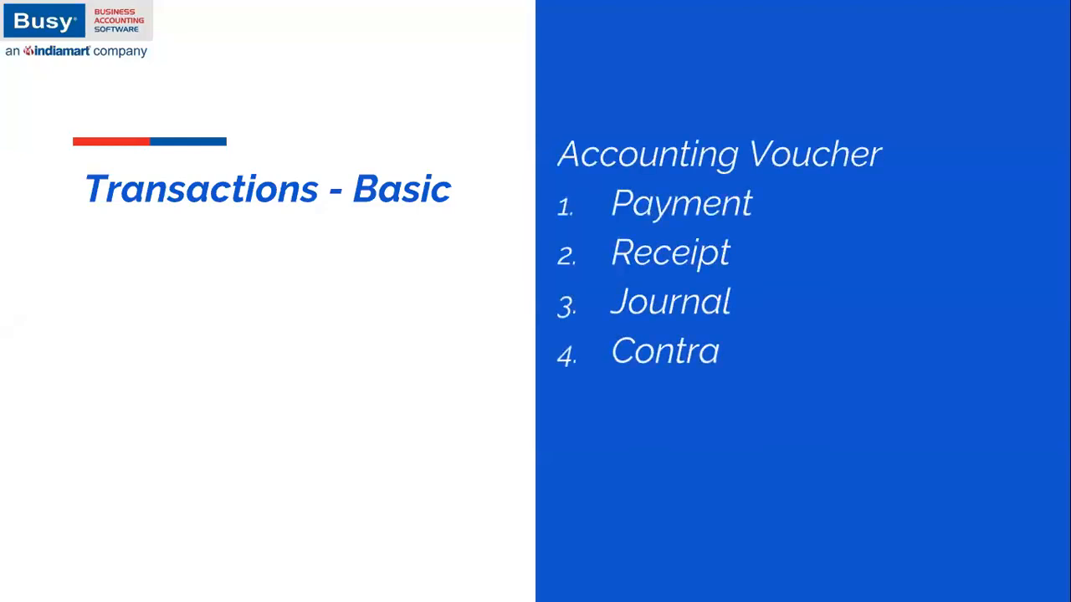
pyautogui.press('Right')
pyautogui.press('Right')
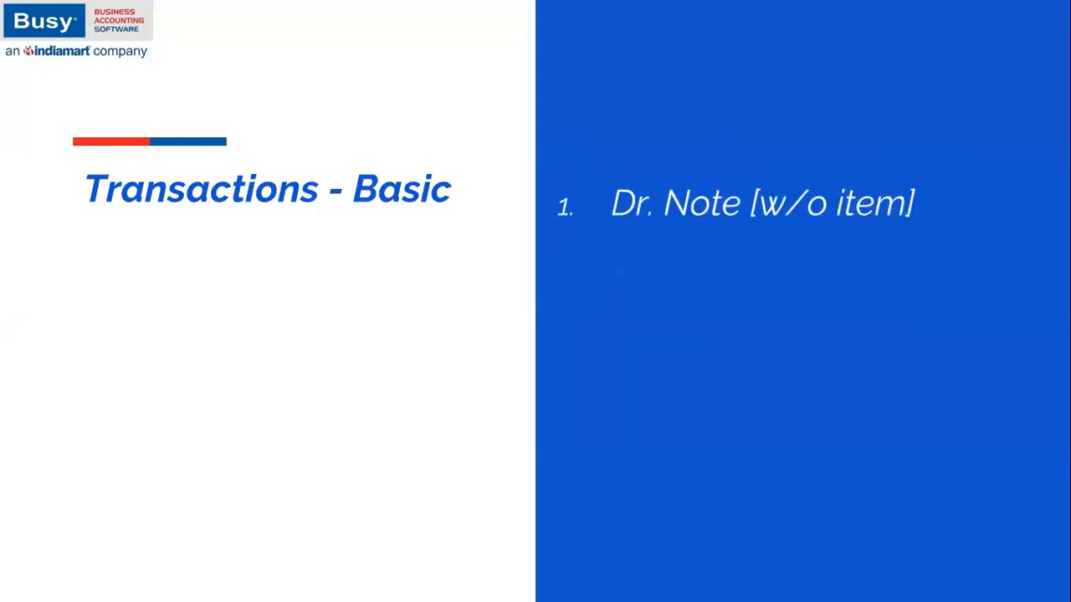
pyautogui.press('Right')
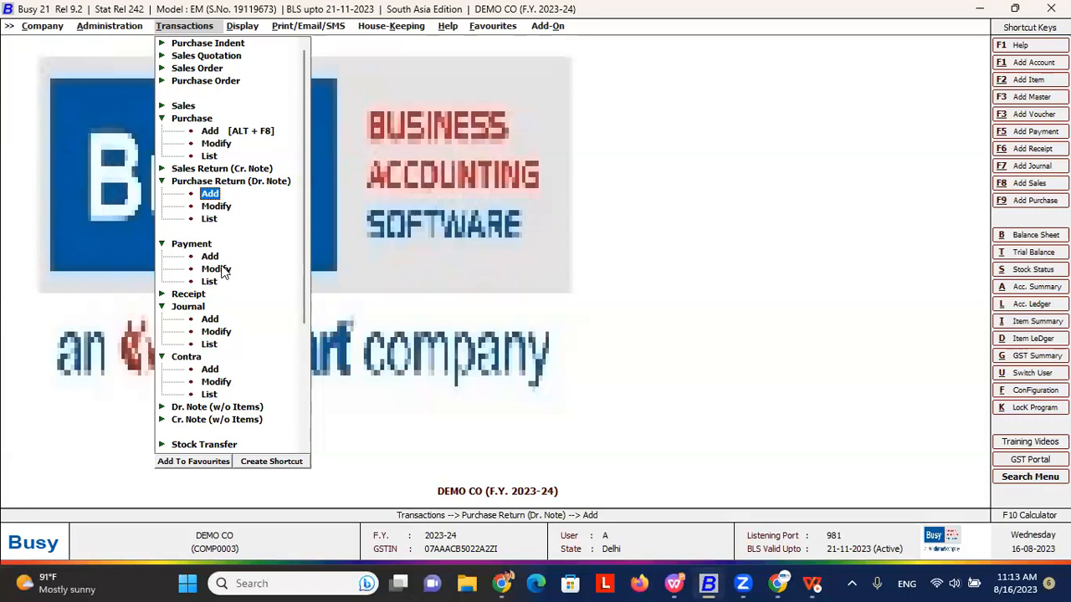
pyautogui.press('Down')
pyautogui.press('Down')
pyautogui.press('Down')
pyautogui.press('Down')
pyautogui.press('Down')
pyautogui.press('Down')
pyautogui.press('Down')
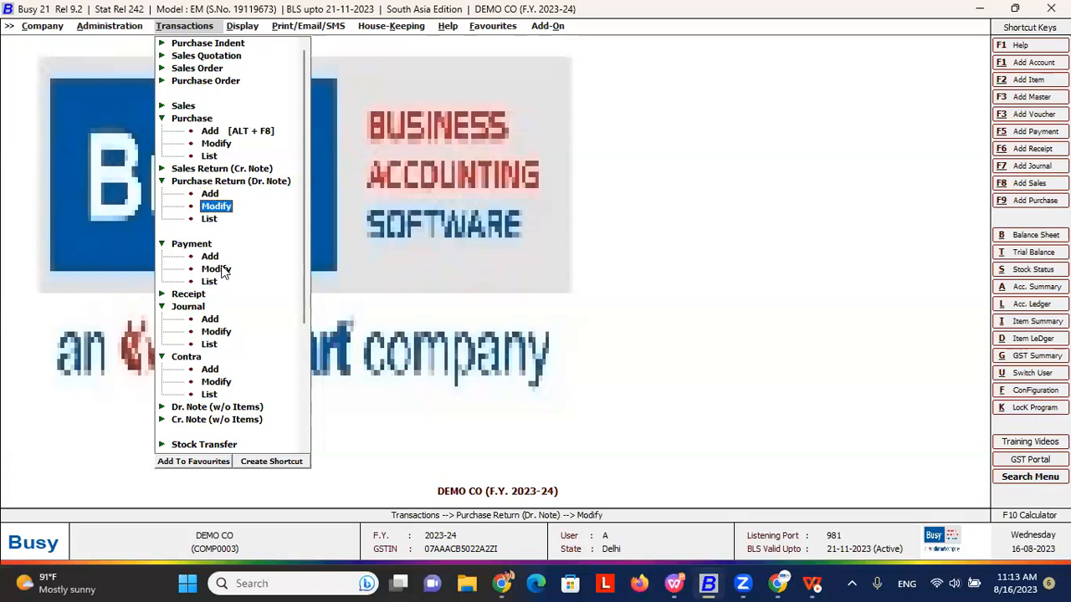
pyautogui.press('Down')
pyautogui.press('Down')
pyautogui.press('Down')
pyautogui.press('Down')
pyautogui.press('Down')
pyautogui.press('Down')
pyautogui.press('Down')
pyautogui.press('Down')
pyautogui.press('Down')
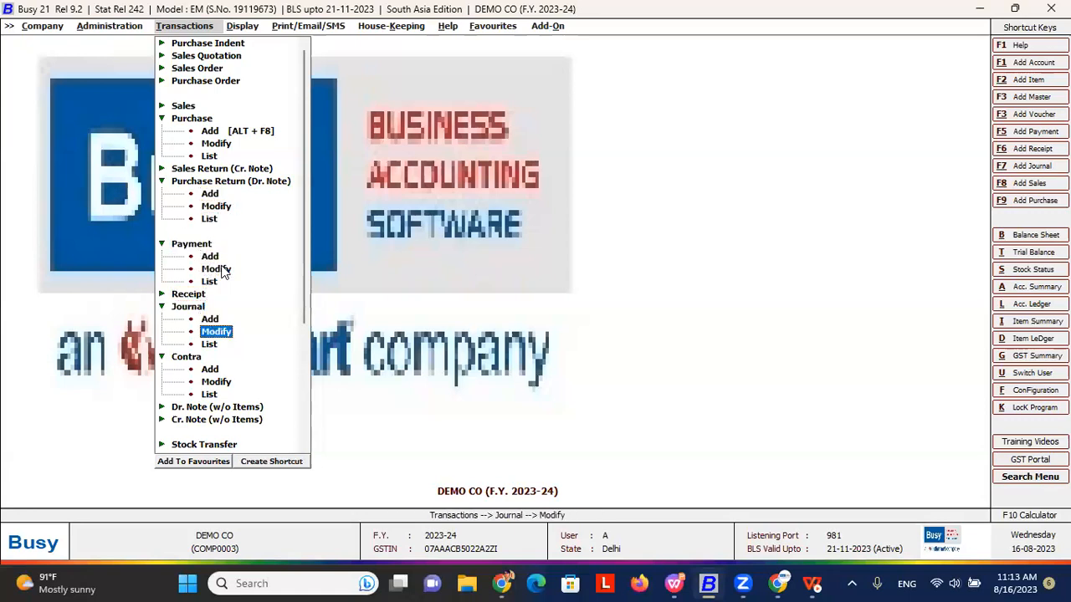
pyautogui.press('Down')
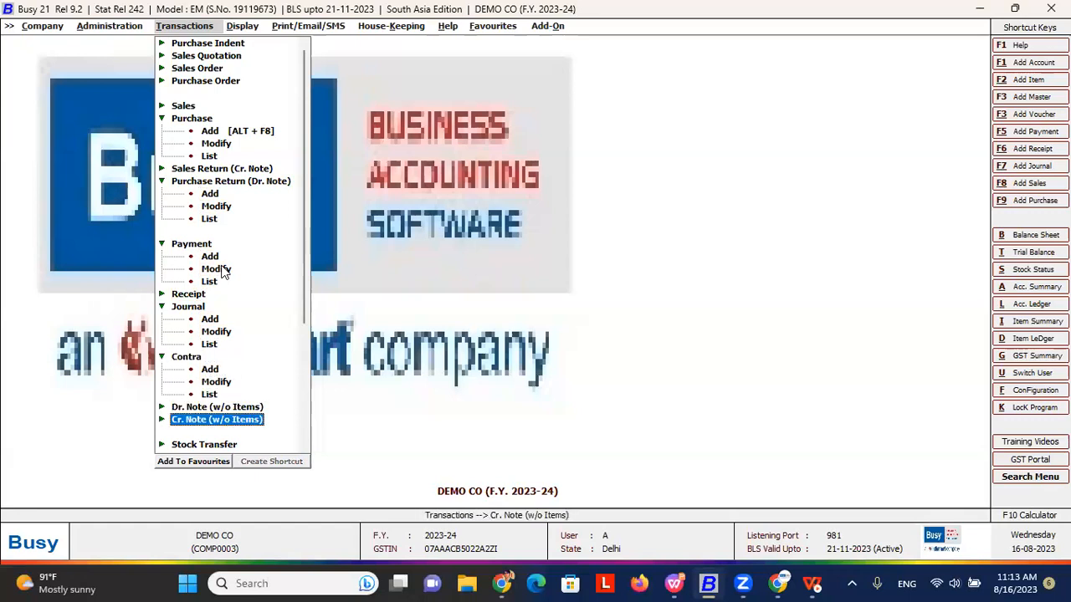
pyautogui.press('Up')
pyautogui.press('Up')
pyautogui.press('Up')
pyautogui.press('Up')
pyautogui.press('Up')
pyautogui.press('Up')
pyautogui.press('Up')
pyautogui.press('Up')
pyautogui.press('Up')
pyautogui.press('Up')
pyautogui.press('Up')
pyautogui.press('Up')
pyautogui.press('Up')
pyautogui.press('Up')
pyautogui.press('Up')
pyautogui.press('Up')
pyautogui.press('Up')
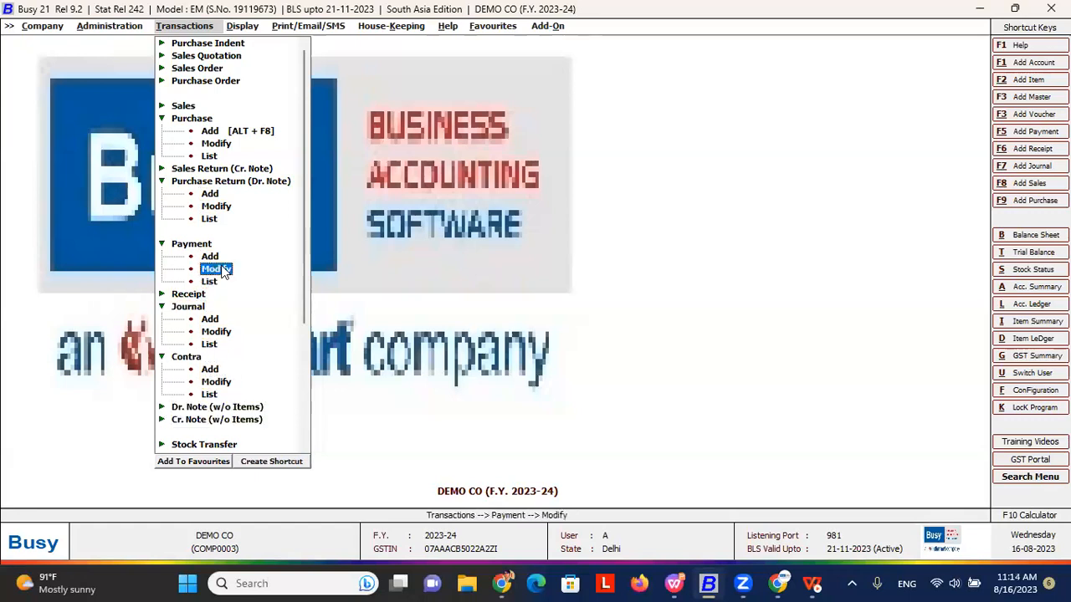
# - Start adding a new Cr. Note (w/o Items) voucher
pyautogui.press('Up')
pyautogui.press('Down')
pyautogui.press('Down')
pyautogui.press('Down')
pyautogui.press('Down')
pyautogui.press('Down')
pyautogui.press('Down')
pyautogui.press('Down')
pyautogui.press('Down')
pyautogui.press('Down')
pyautogui.press('Down')
pyautogui.press('Down')
pyautogui.press('Down')
pyautogui.press('Down')
pyautogui.press('Down')
pyautogui.press('Down')
pyautogui.press('Down')
pyautogui.press('Down')
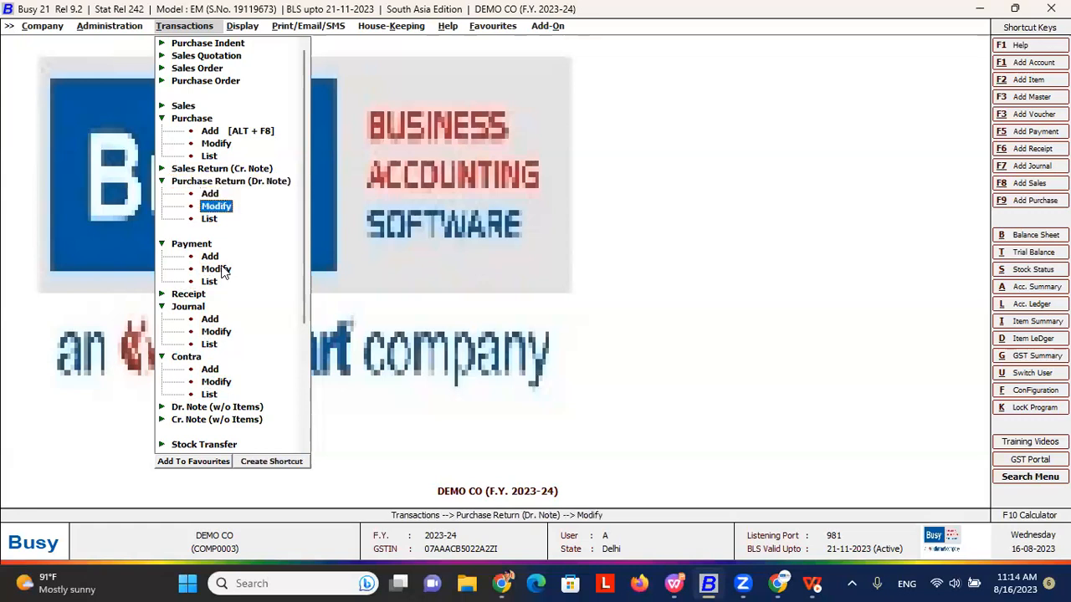
pyautogui.press('Down')
pyautogui.press('Down')
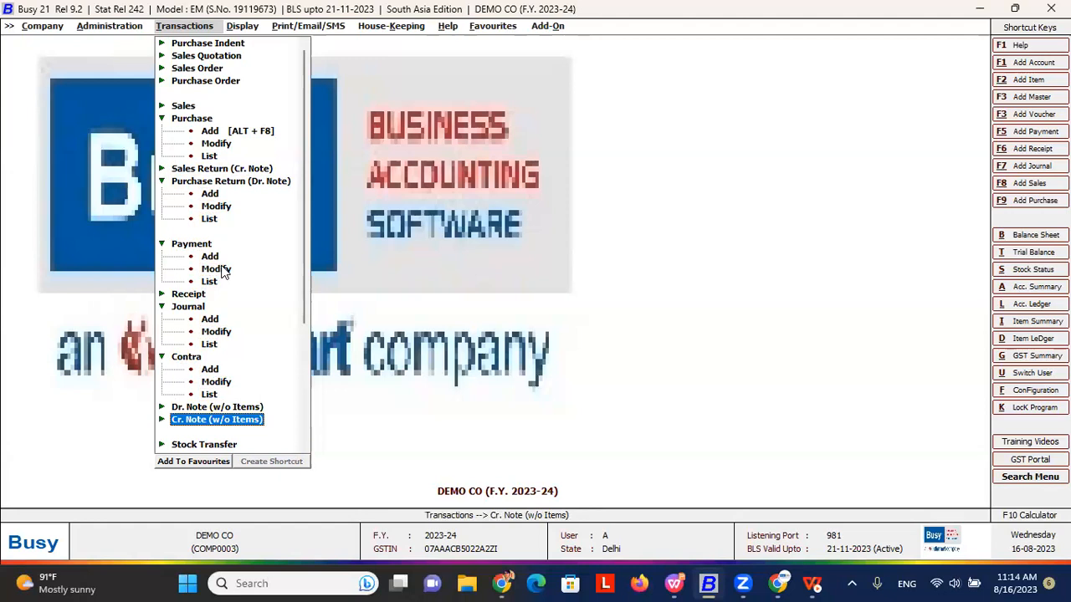
pyautogui.press('Return')
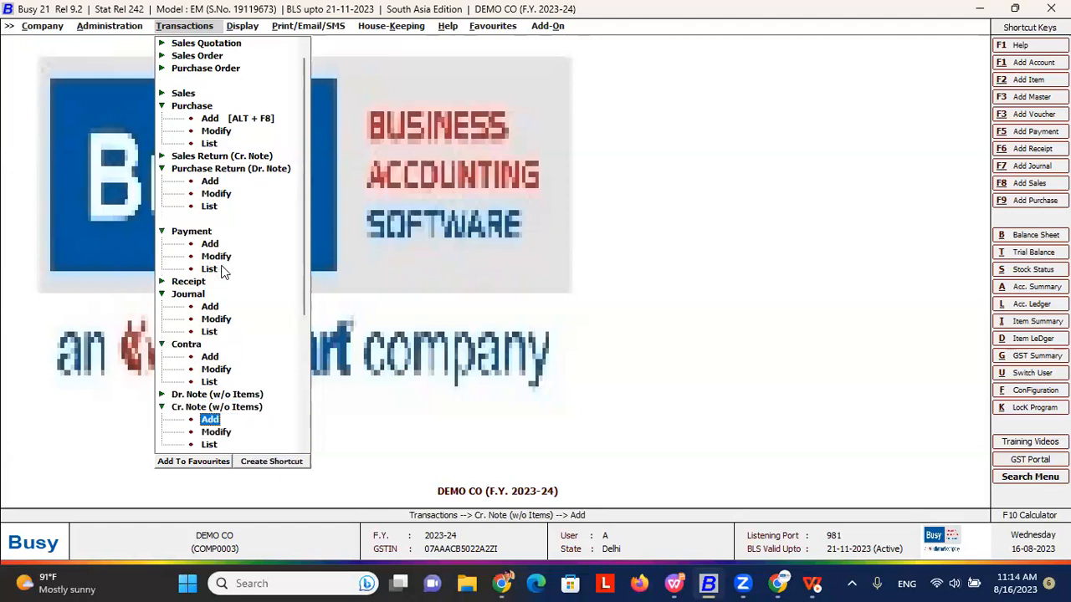
pyautogui.press('Return')
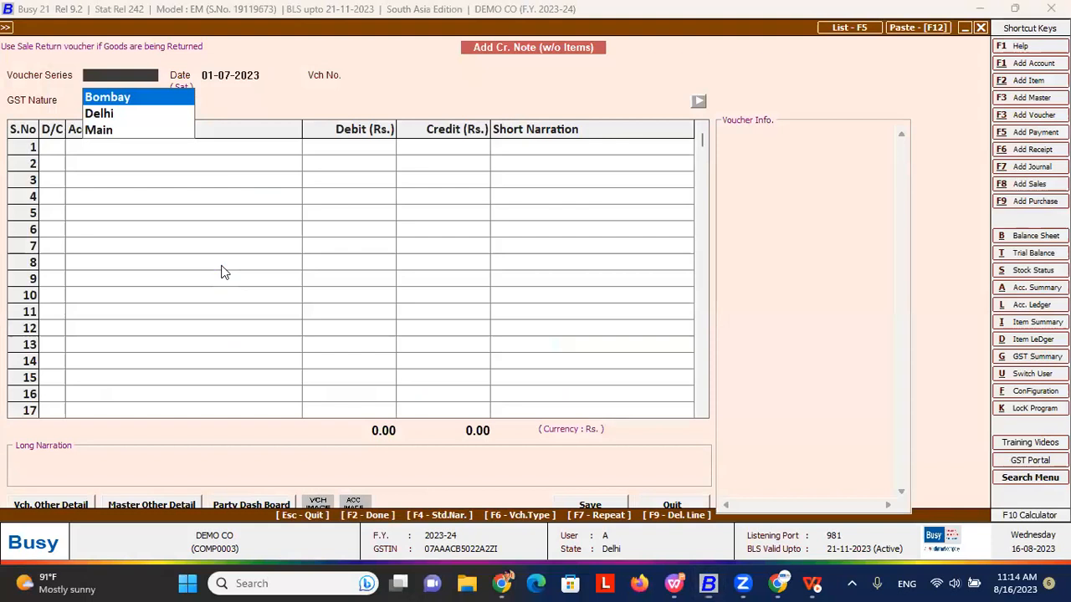
# - Fill the credit note header with voucher series Main, date 01-07-2023, currency Rs. and GST nature Cr. Note Issued against Sale
pyautogui.press('Down')
pyautogui.press('Down')
pyautogui.press('Return')
pyautogui.press('Return')
pyautogui.press('Return')
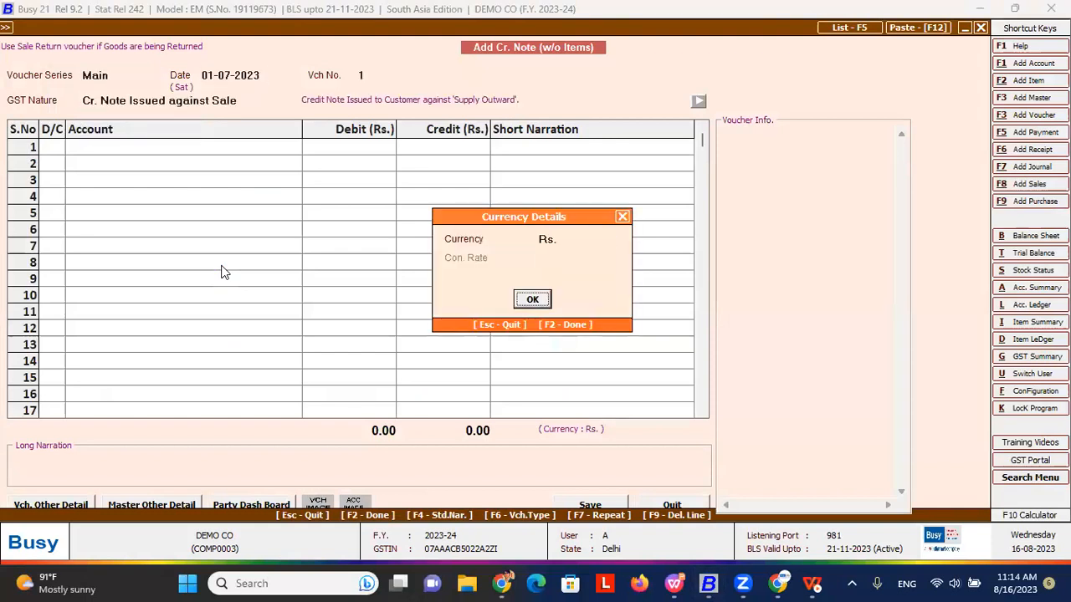
pyautogui.press('Return')
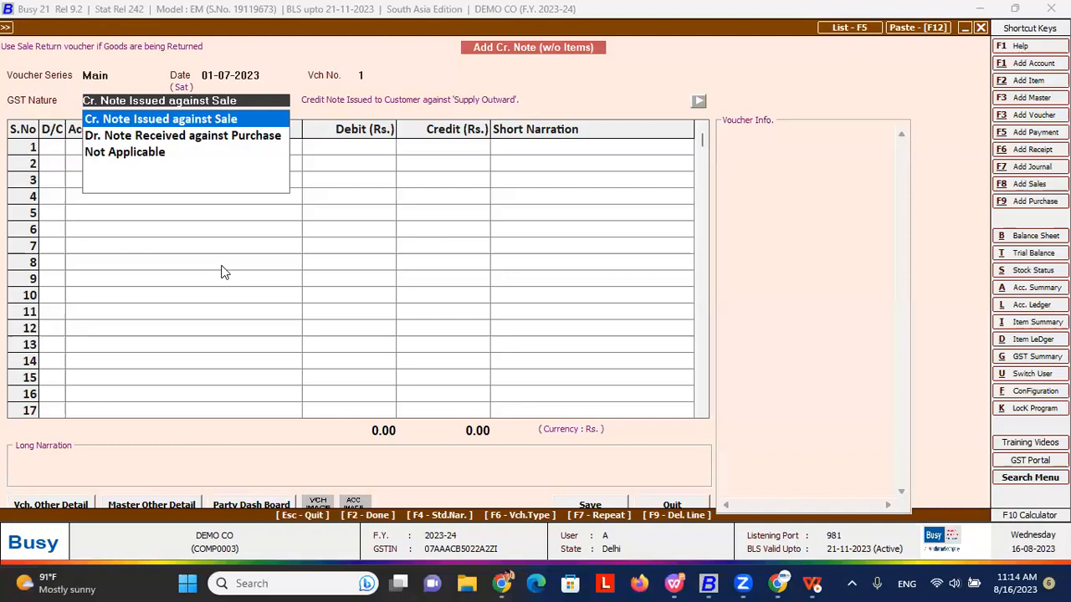
pyautogui.press('Return')
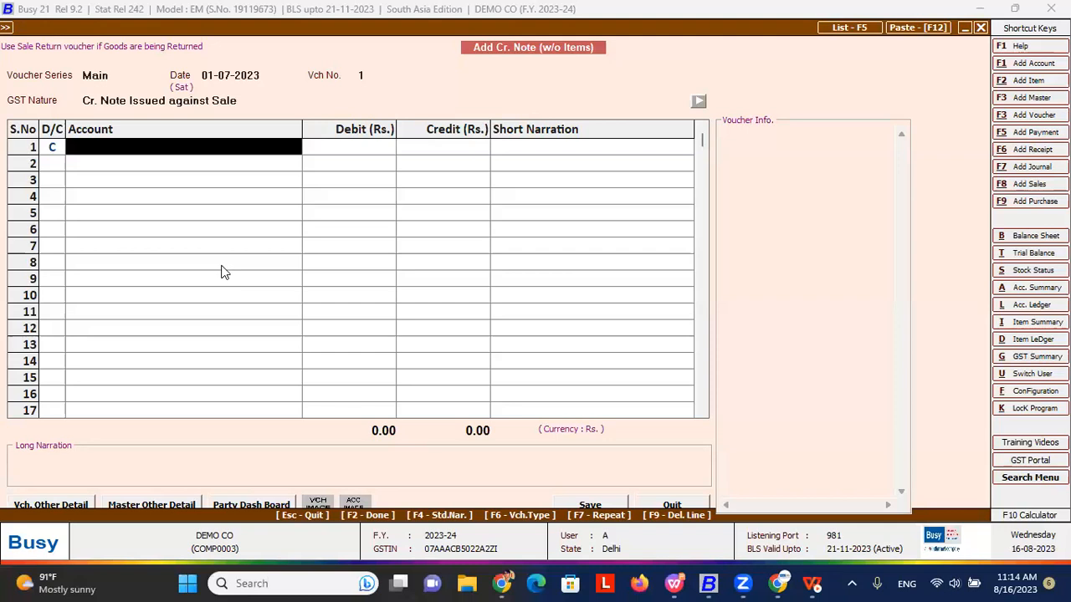
# - Enter Party 1 as the credited account on the first line with an amount of 4,000.00
pyautogui.write('bus')
pyautogui.press('BackSpace')
pyautogui.press('BackSpace')
pyautogui.press('BackSpace')
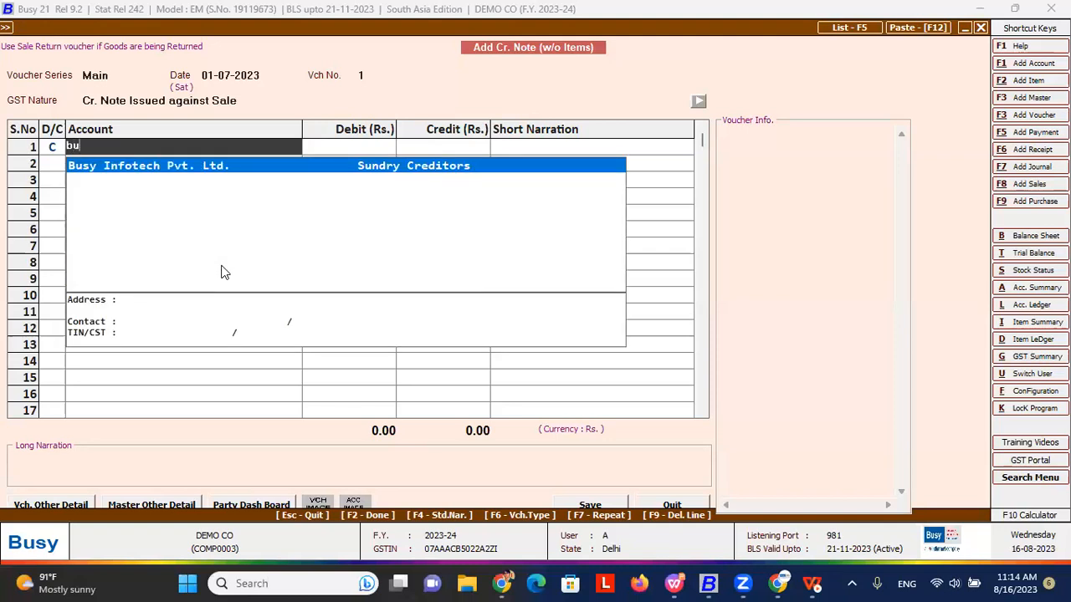
pyautogui.write('pa')
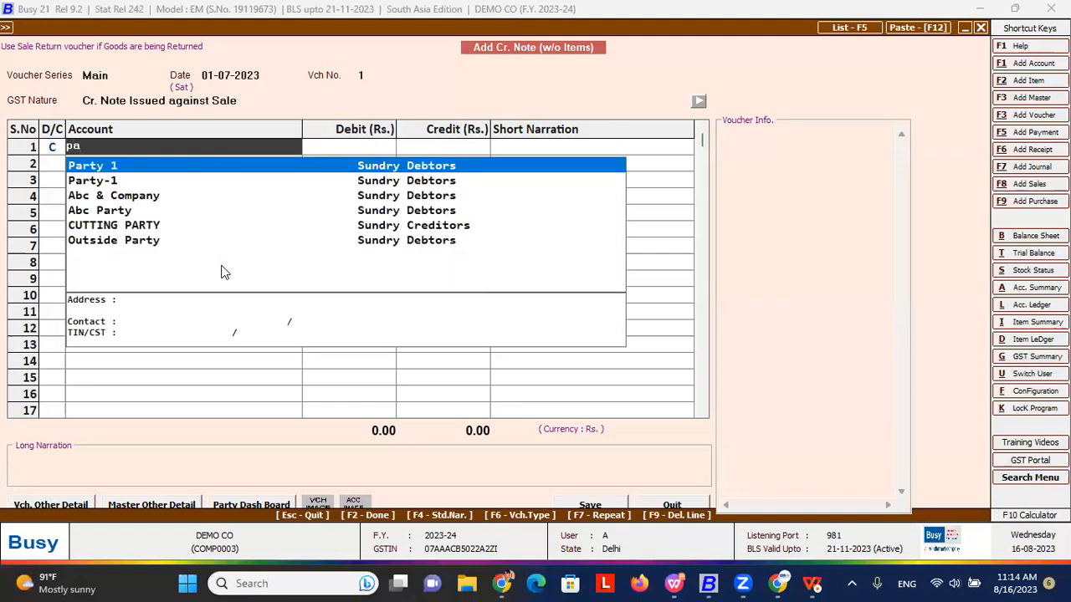
pyautogui.press('Return')
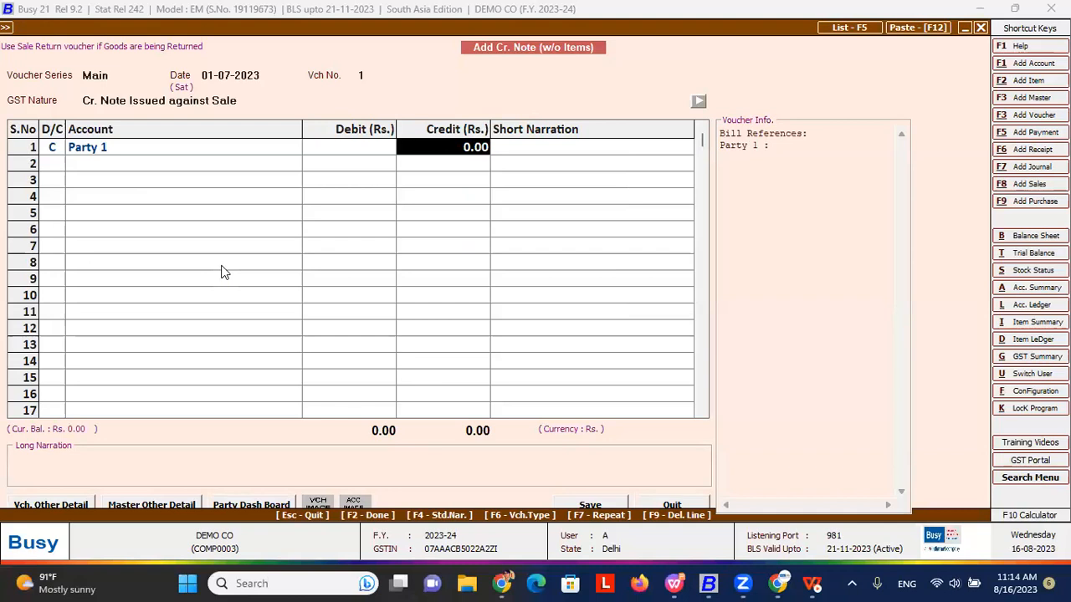
pyautogui.write('4000')
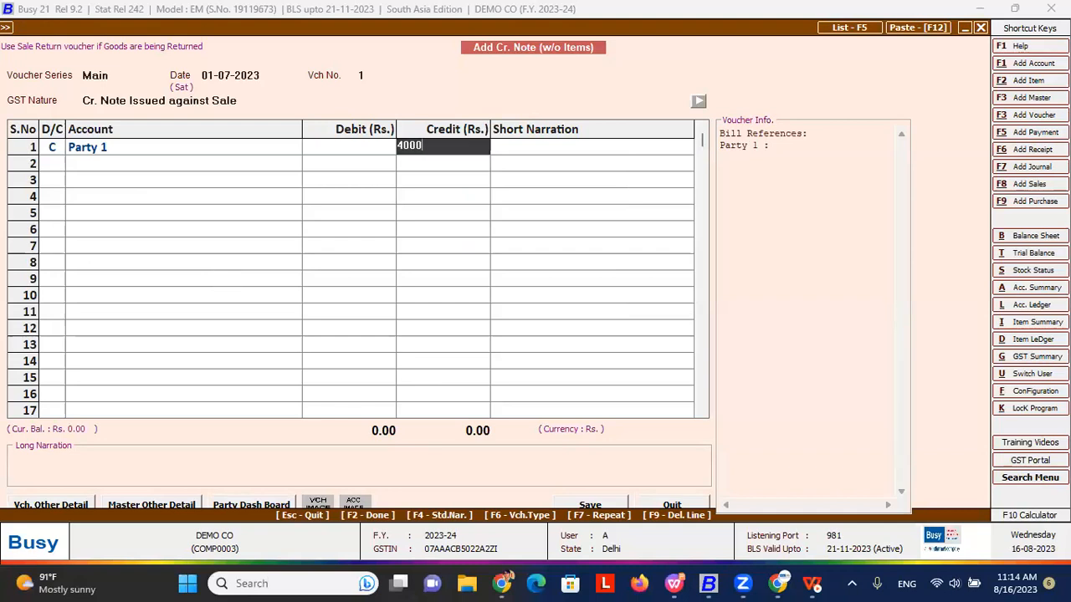
pyautogui.press('Return')
pyautogui.press('Return')
pyautogui.press('Return')
pyautogui.press('Return')
# - Debit the Sales account 4,000.00 on the second line, then go back to that line's D/C entry
pyautogui.write('sal')
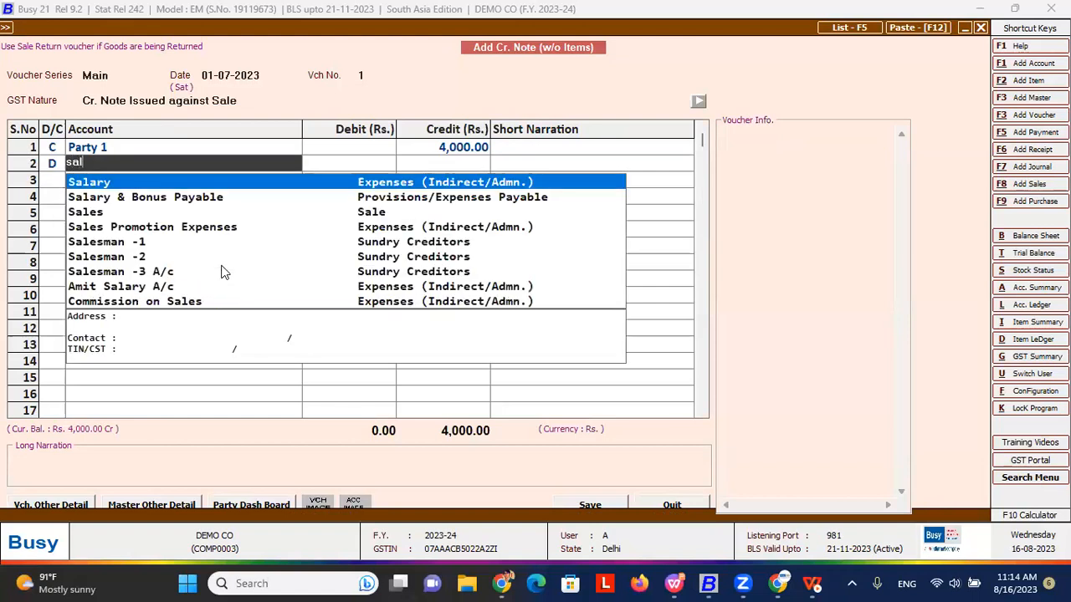
pyautogui.press('Down')
pyautogui.press('Down')
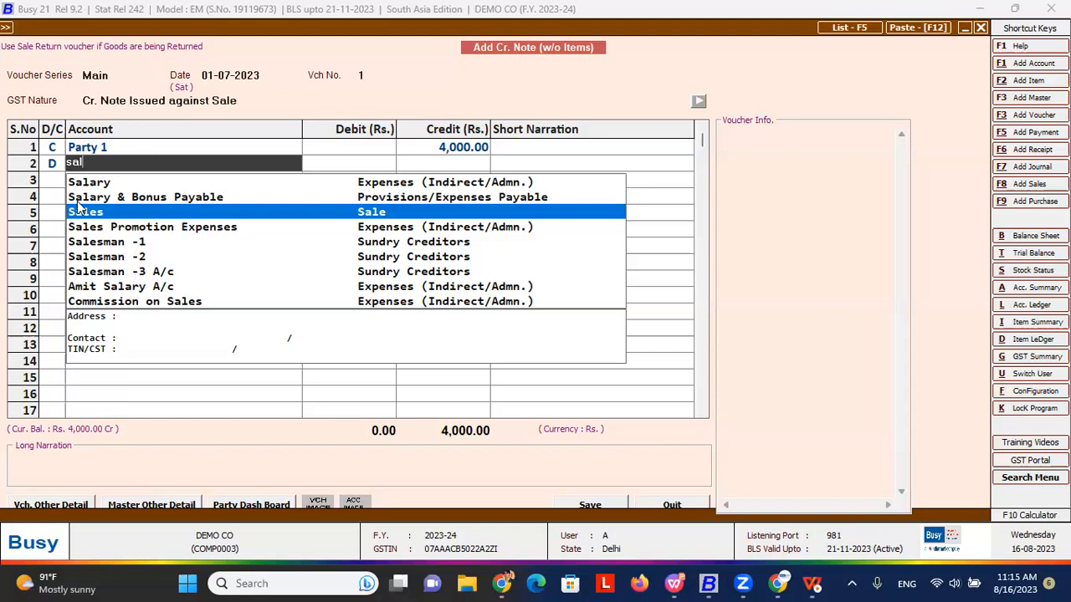
pyautogui.click(123, 214)
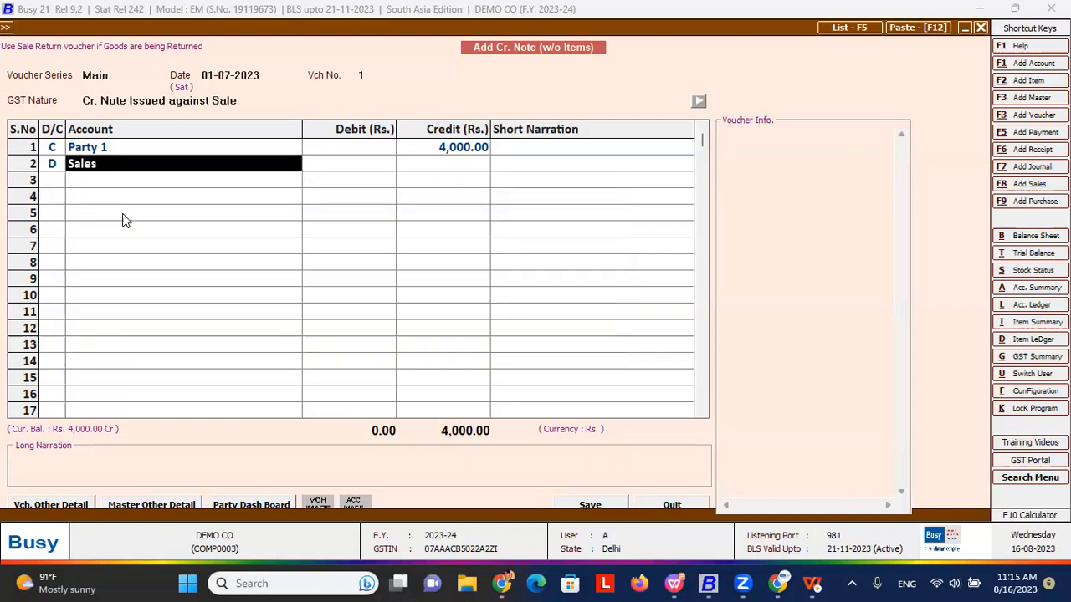
pyautogui.press('Return')
pyautogui.press('Return')
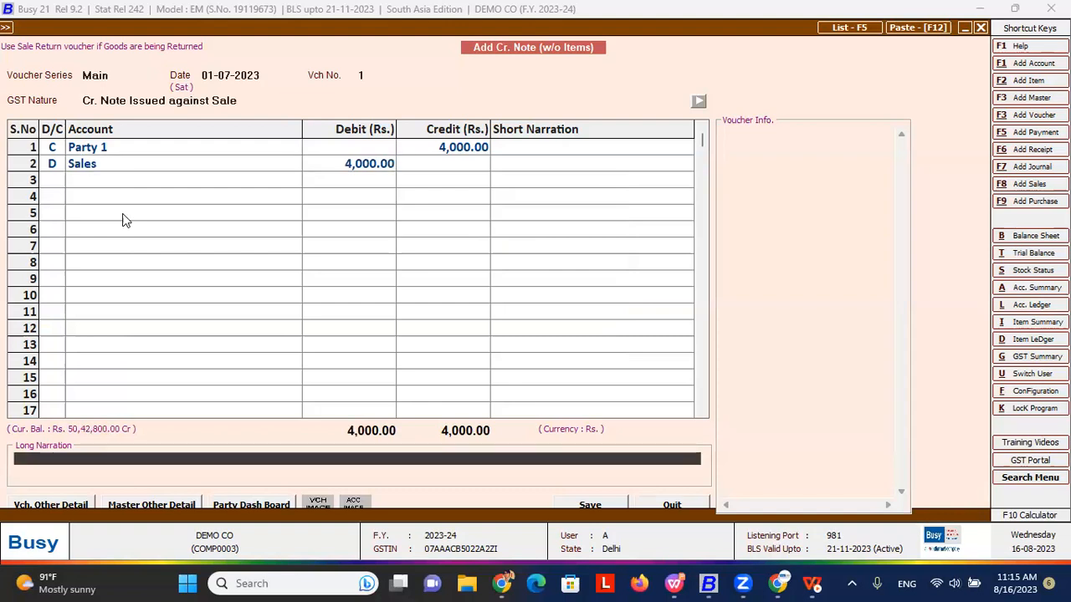
pyautogui.press('Return')
pyautogui.press('Right')
pyautogui.press('Left')
pyautogui.press('Right')
pyautogui.press('Return')
pyautogui.press('Escape')
pyautogui.press('Escape')
pyautogui.press('Escape')
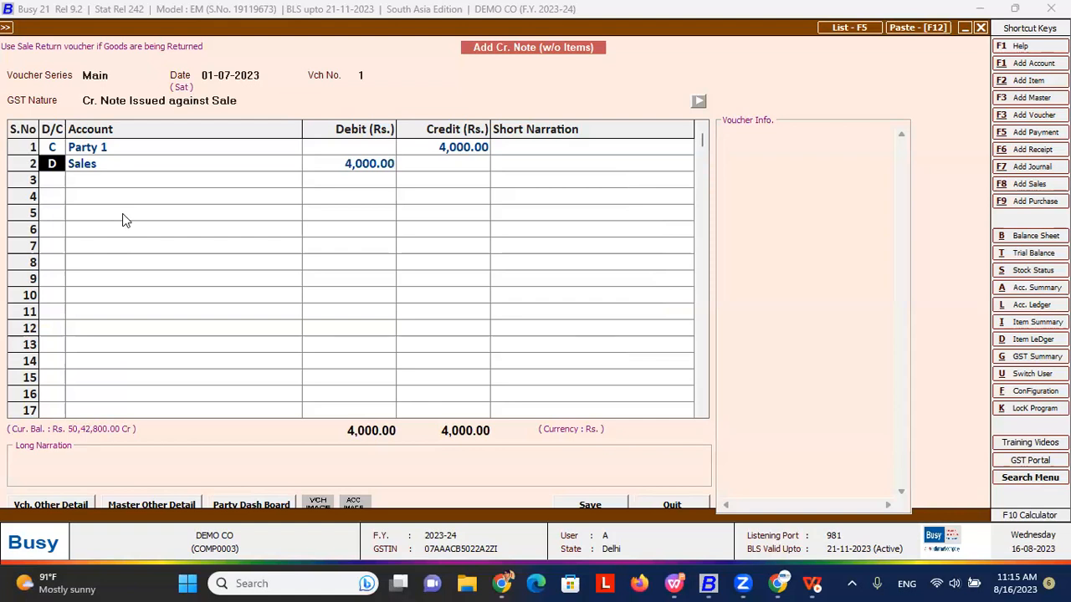
# - Turn the second line into a 100.00 credit to CGST Output and add a 100.00 credit to SGST Output
pyautogui.write('c')
pyautogui.press('Return')
pyautogui.write('cgst')
pyautogui.press('Down')
pyautogui.press('Down')
pyautogui.press('Return')
pyautogui.press('Escape')
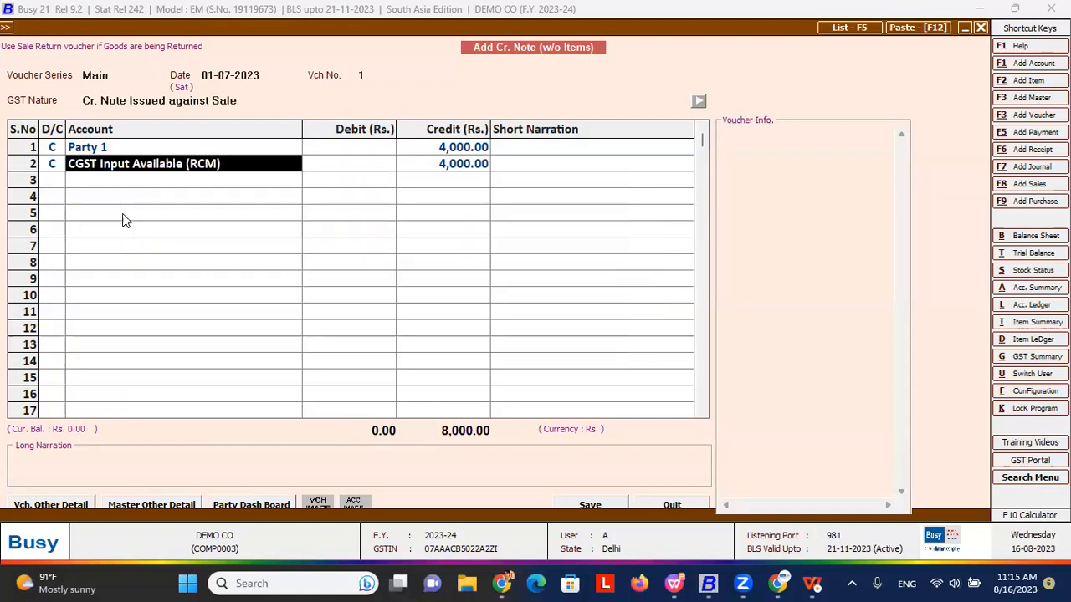
pyautogui.write('cgst')
pyautogui.press('Down')
pyautogui.press('Down')
pyautogui.press('Down')
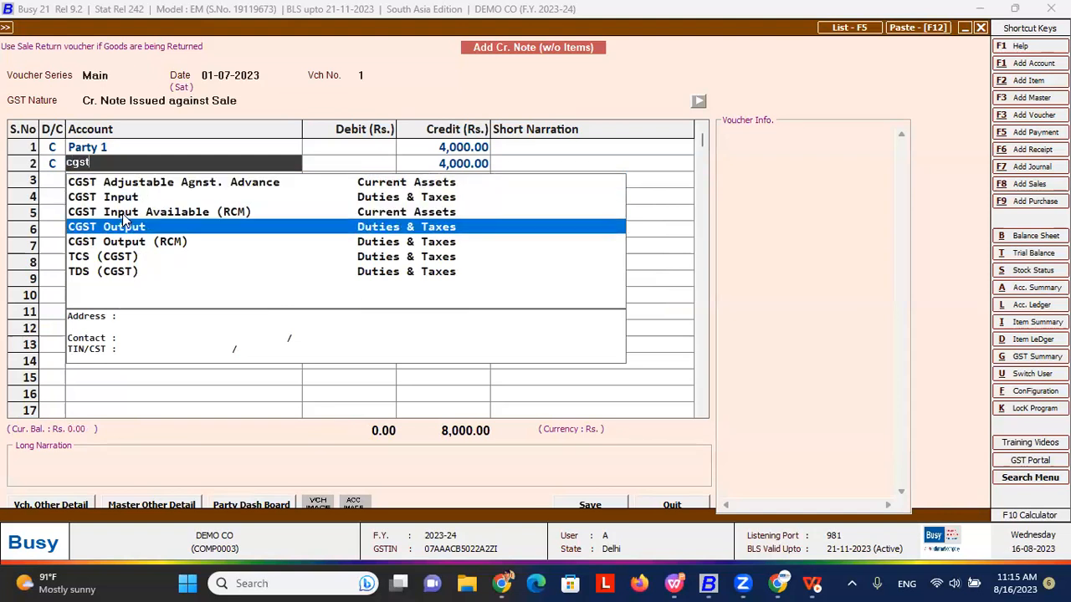
pyautogui.press('Return')
pyautogui.write('100')
pyautogui.press('Return')
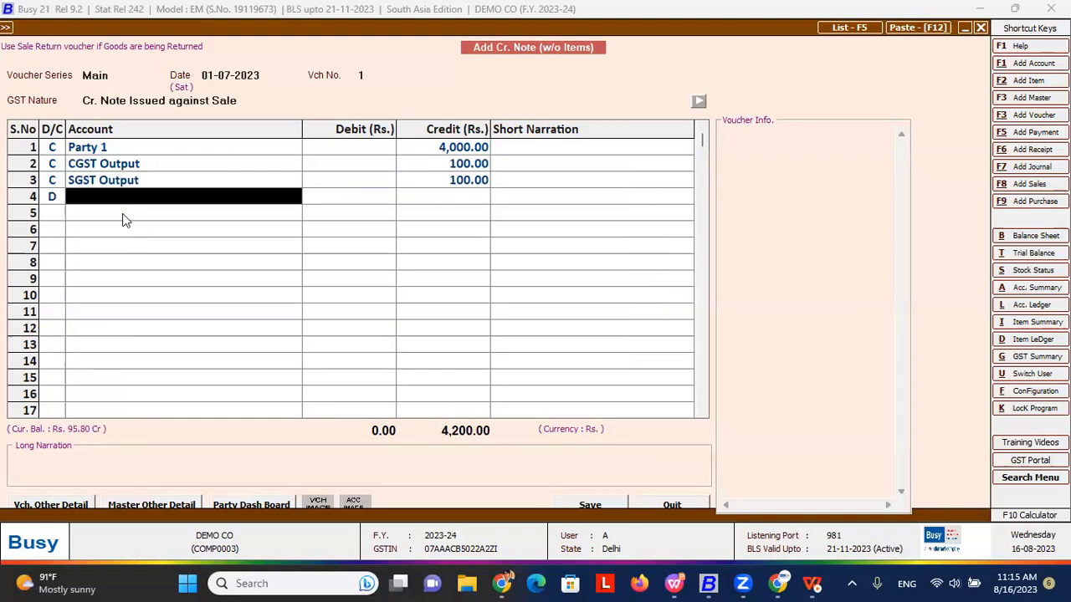
# - Debit the Sales account 4,200.00 on the fourth line and proceed to the credit note adjustment
pyautogui.write('sal')
pyautogui.press('Down')
pyautogui.press('Down')
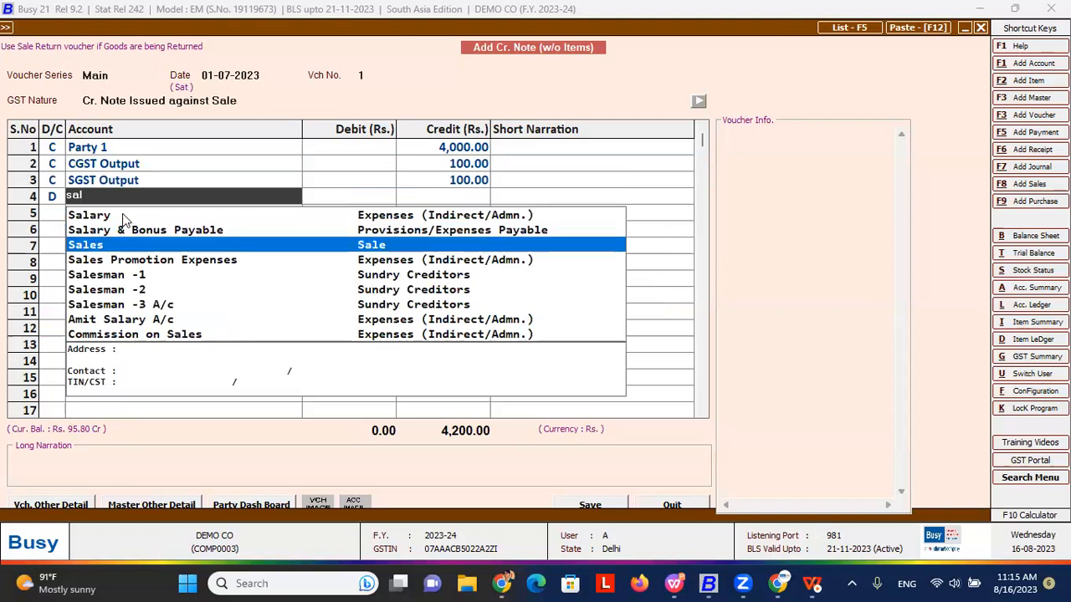
pyautogui.press('Return')
pyautogui.click(122, 214)
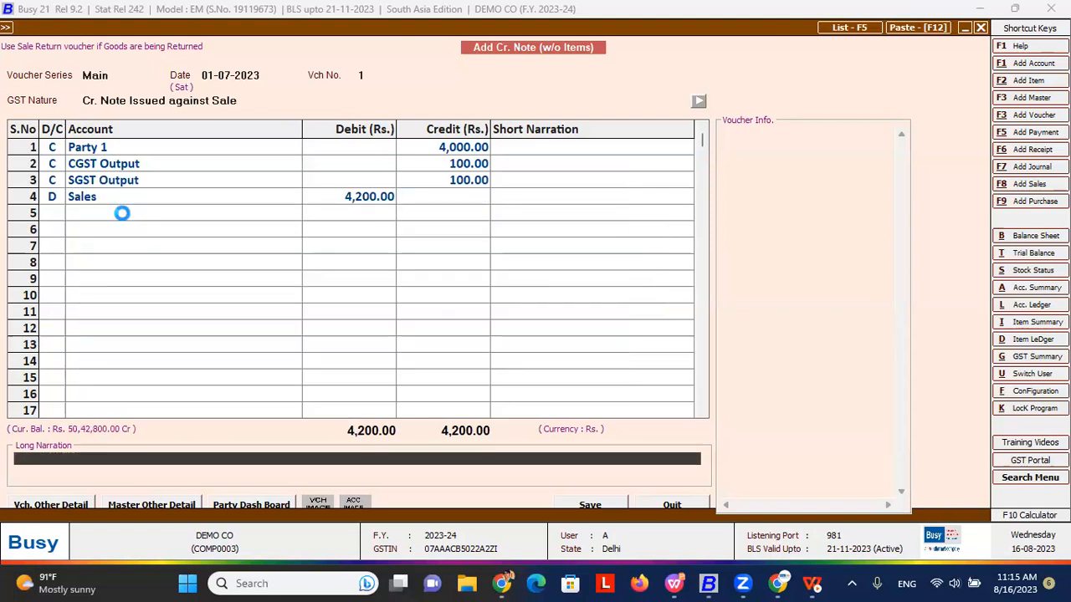
pyautogui.press('Return')
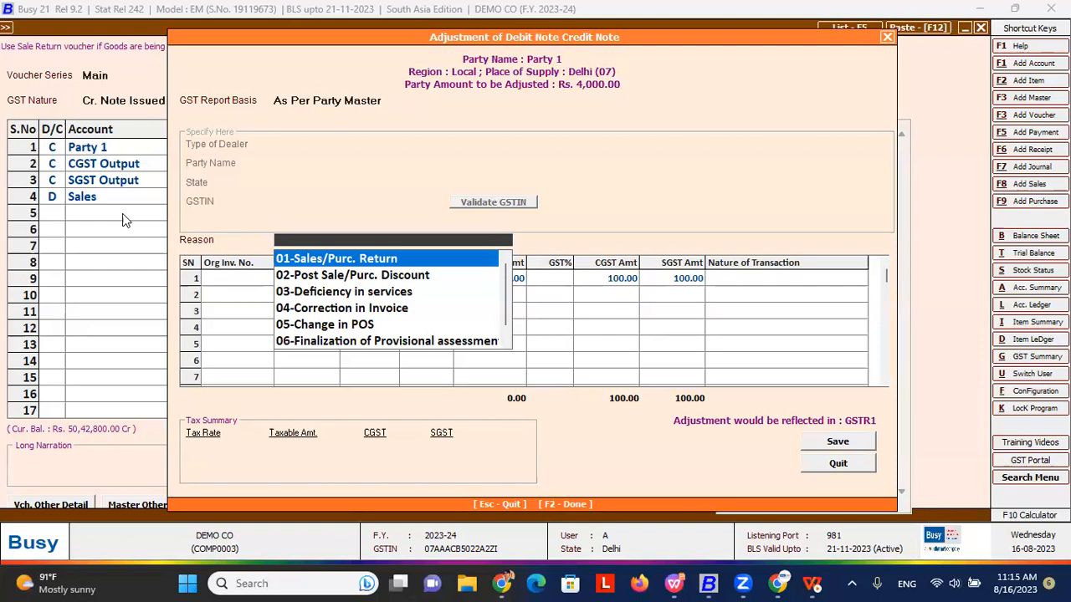
# - Set the adjustment reason to 01-Sales/Purc. Return and enter original invoice number 2121 dated 01-09-2023
pyautogui.press('Return')
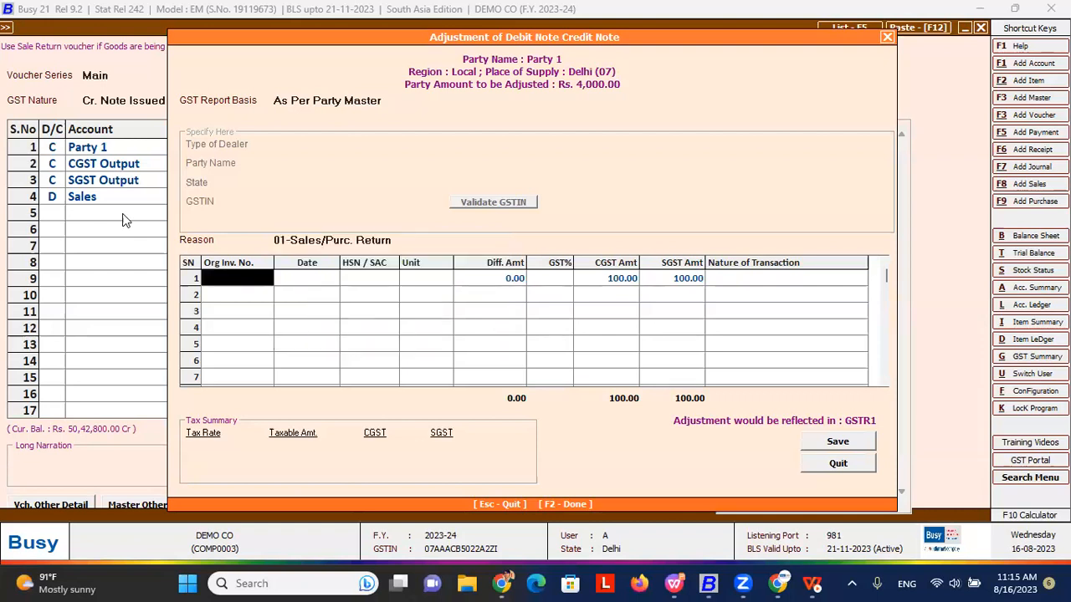
pyautogui.write('2121')
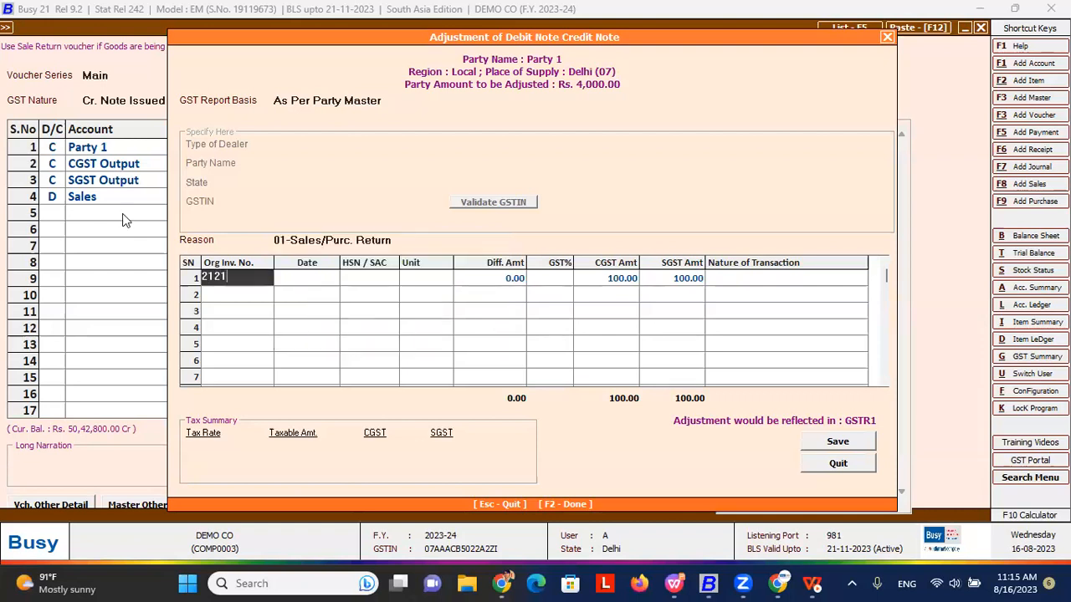
pyautogui.press('Return')
pyautogui.press('Left')
pyautogui.press('Return')
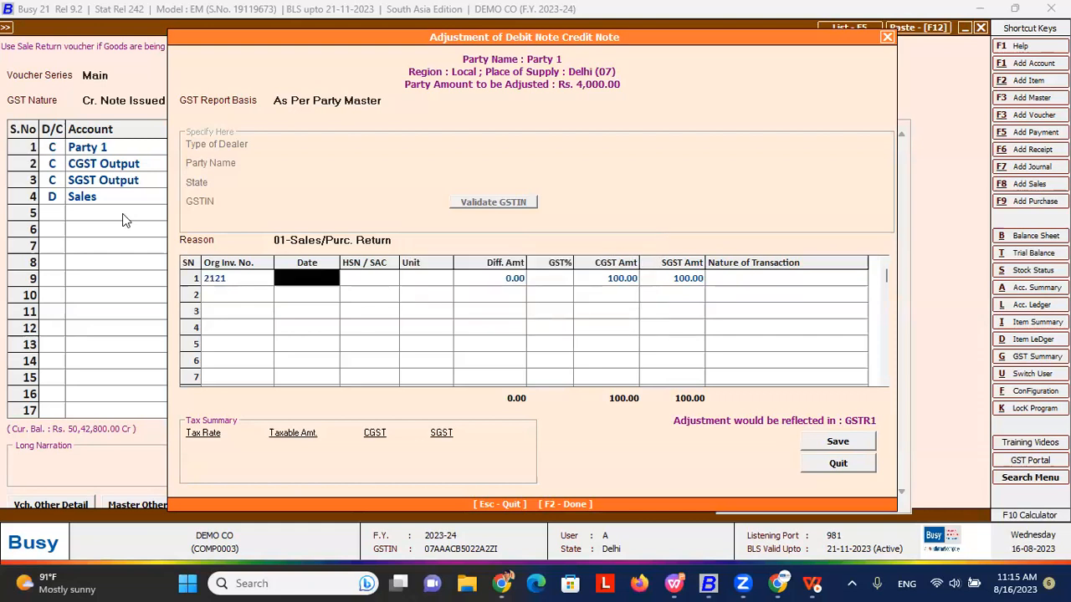
pyautogui.write('01-0')
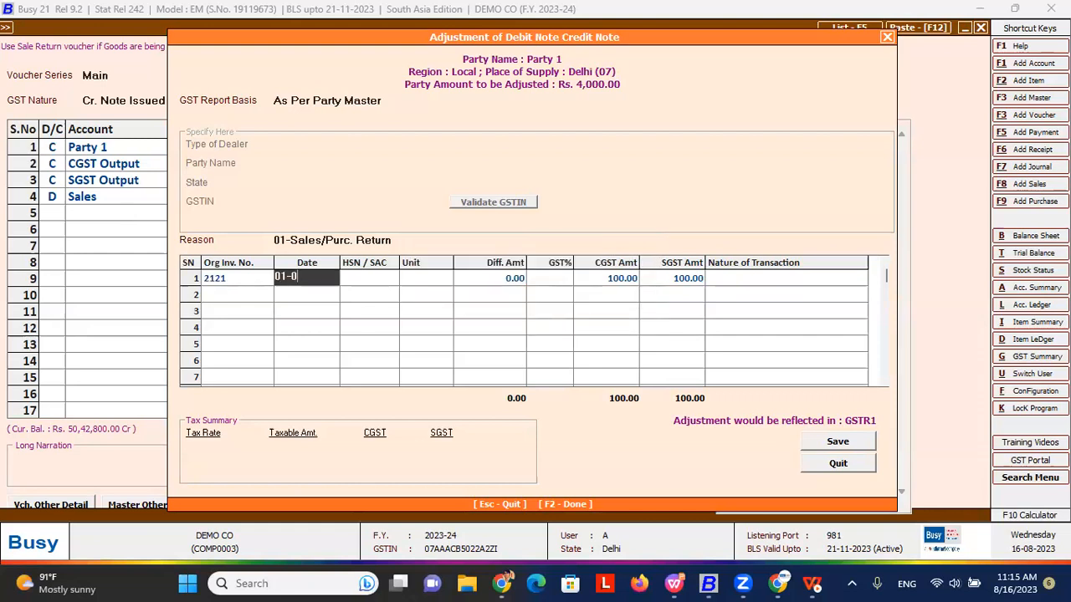
pyautogui.write('9')
pyautogui.press('Return')
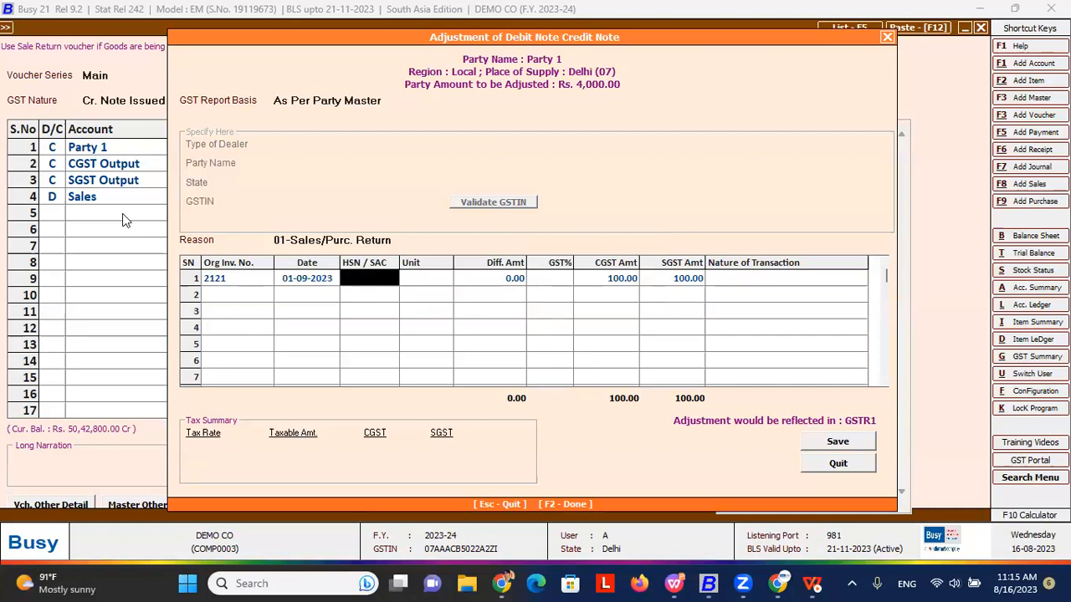
# - Leave the remaining adjustment fields as they are and set the nature of transaction to Registered
pyautogui.hotkey('shift', 'Tab')
pyautogui.hotkey('shift', 'Tab')
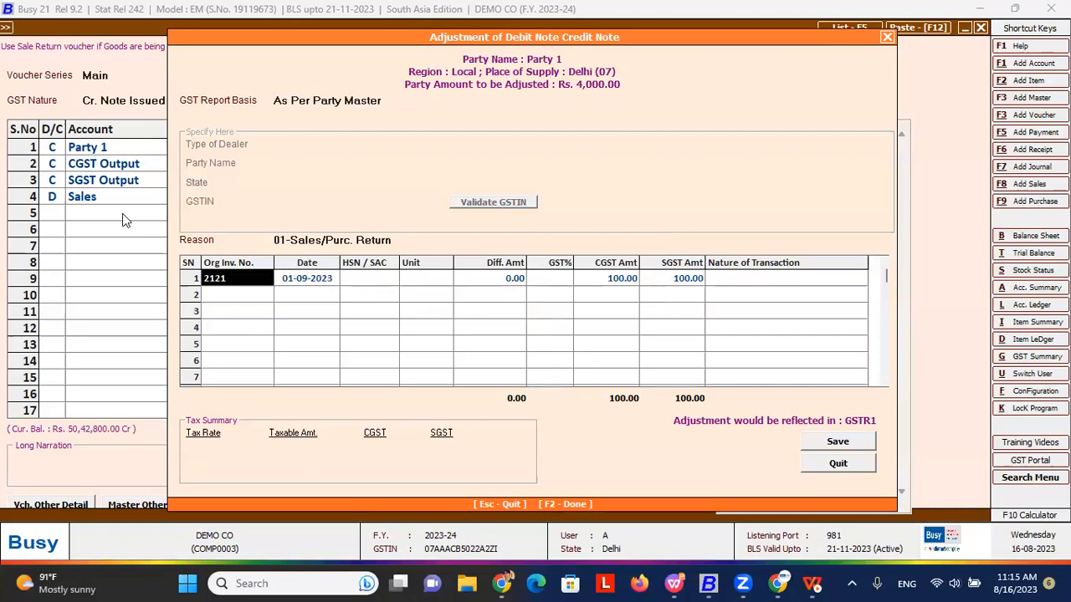
pyautogui.press('Return')
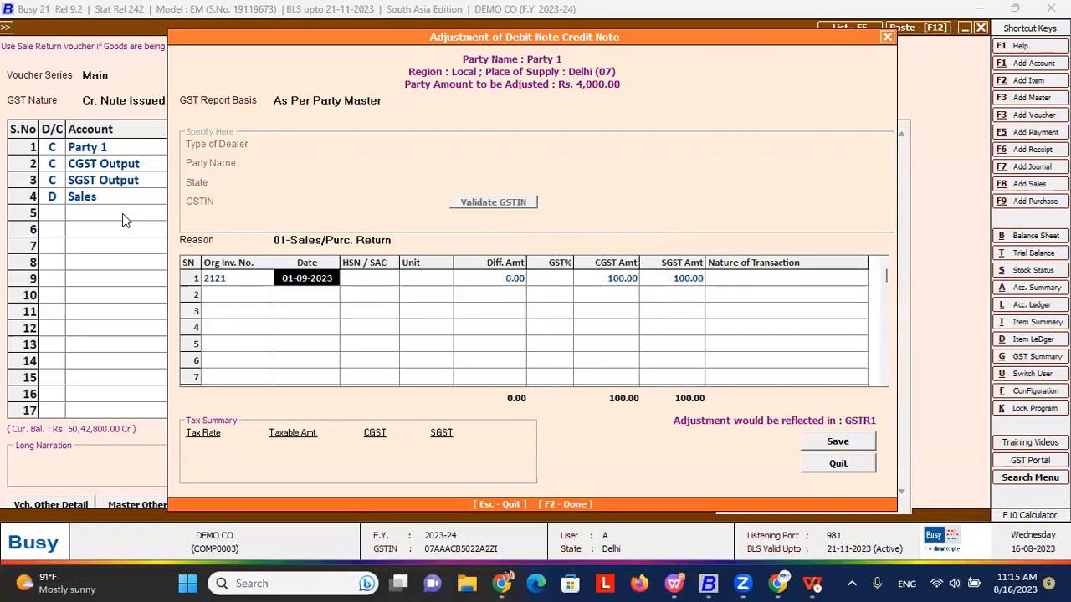
pyautogui.press('Return')
pyautogui.press('Return')
pyautogui.press('Return')
pyautogui.press('Return')
pyautogui.press('Return')
pyautogui.press('Return')
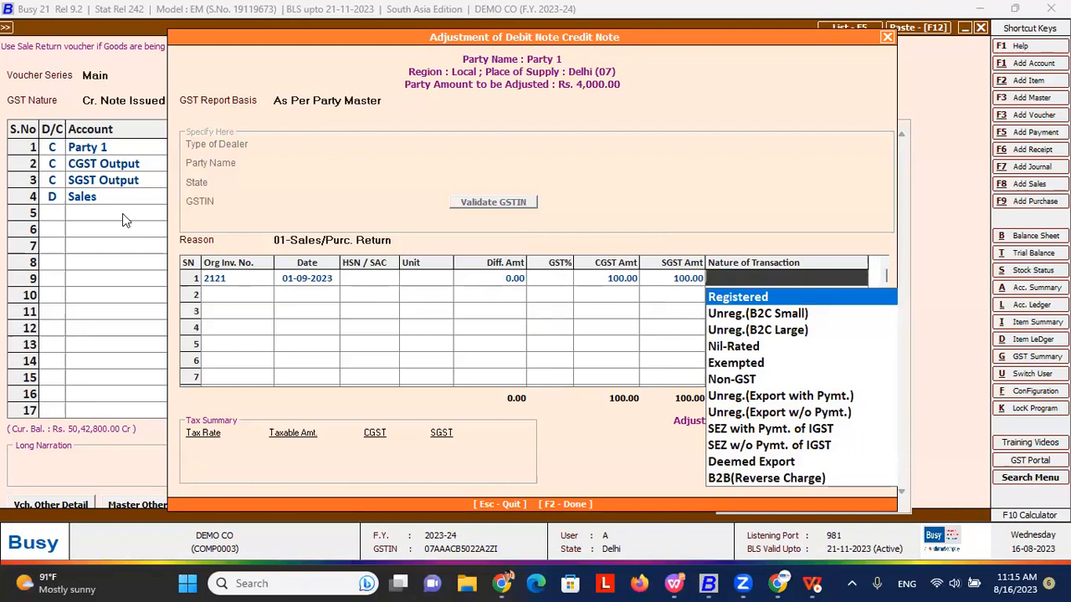
pyautogui.press('Return')
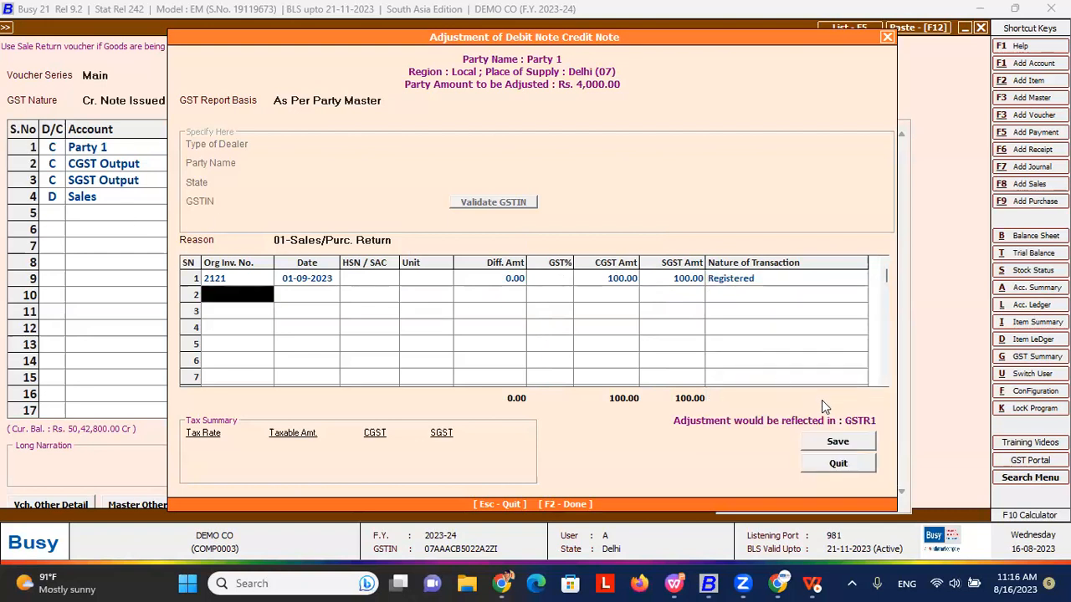
# - Save the adjustment despite the GST% mismatch, accept the e-invoice details and leave the credit note voucher
pyautogui.click(835, 441)
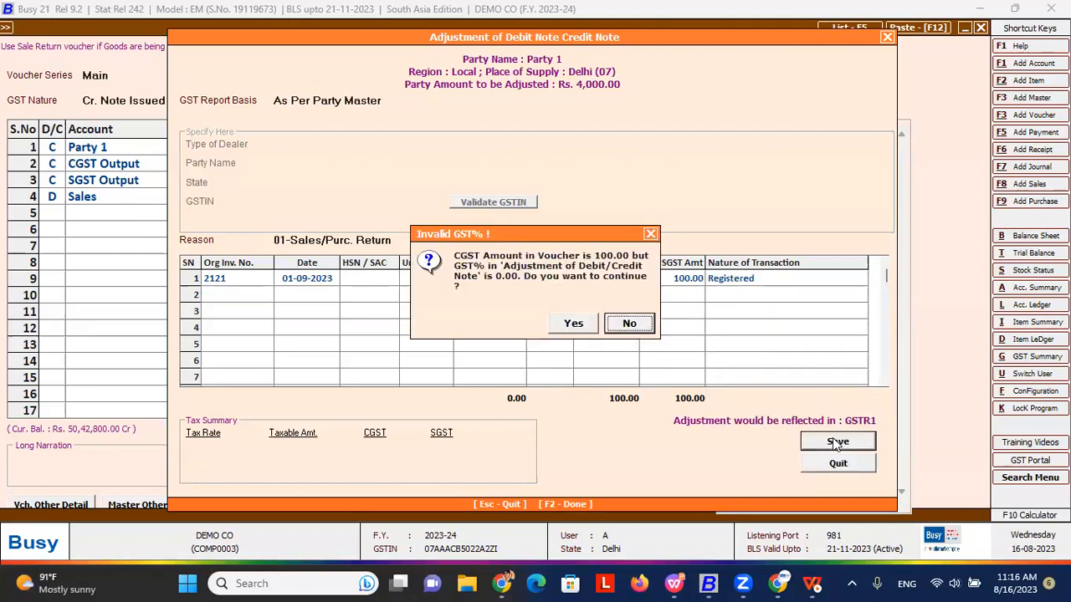
pyautogui.click(573, 325)
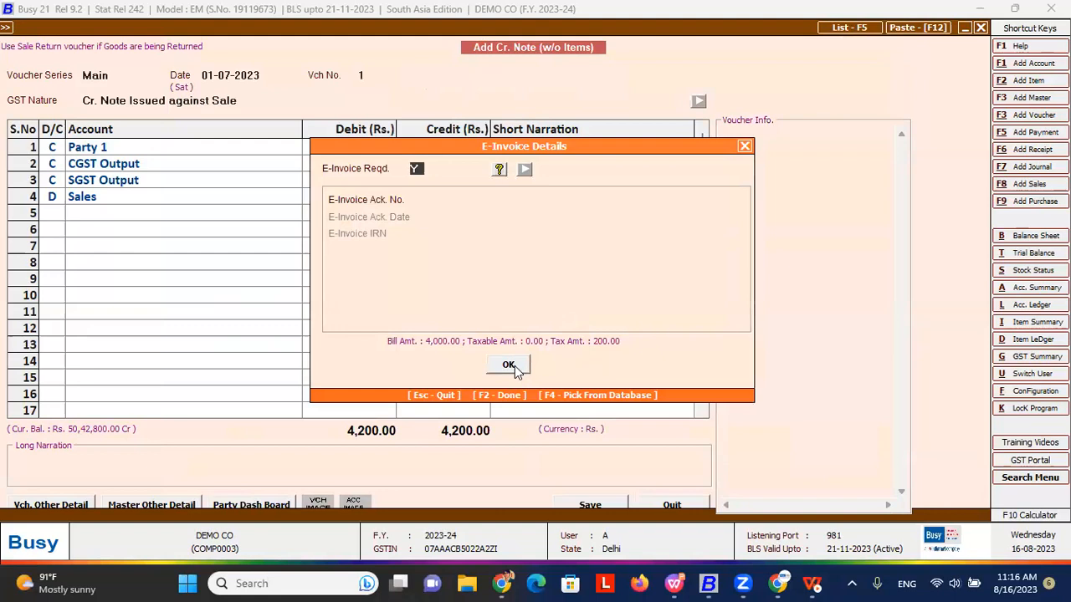
pyautogui.click(515, 365)
pyautogui.press('Escape')
pyautogui.press('Escape')
pyautogui.press('y')
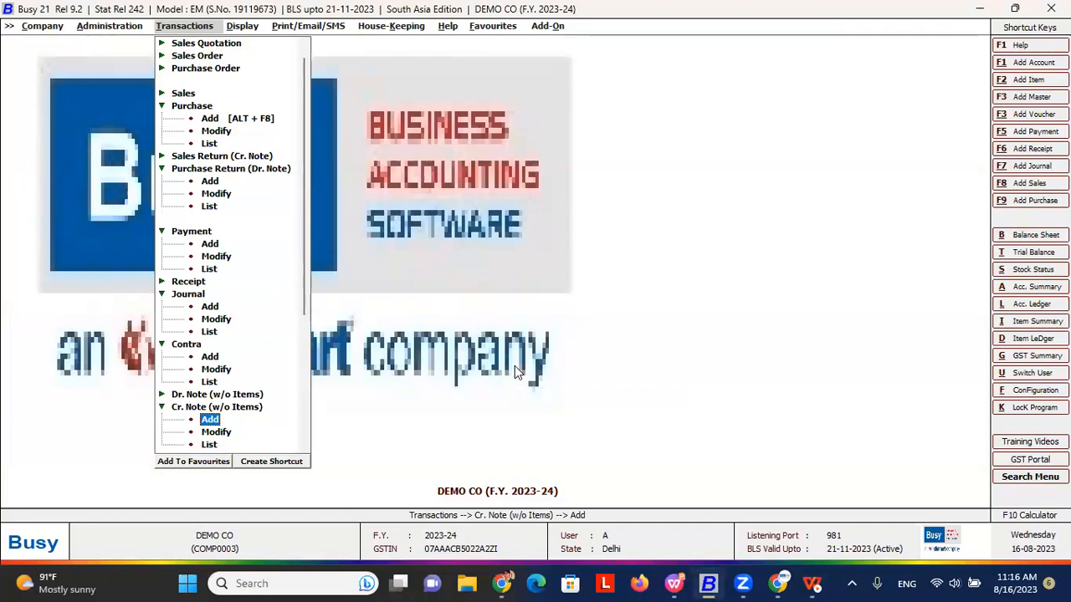
pyautogui.click(216, 159)
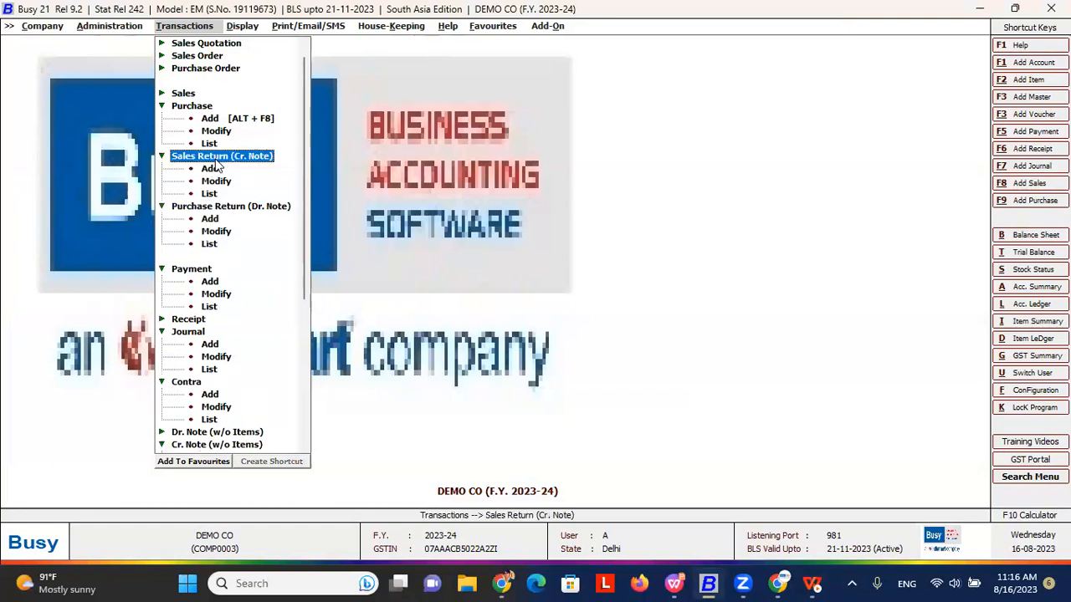
pyautogui.click(218, 444)
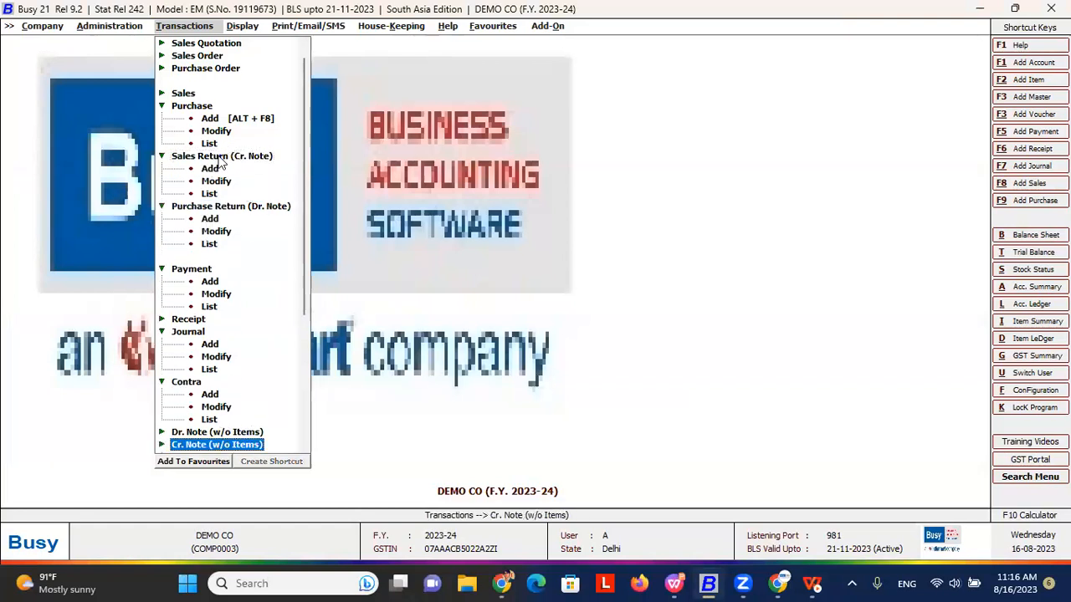
pyautogui.click(219, 160)
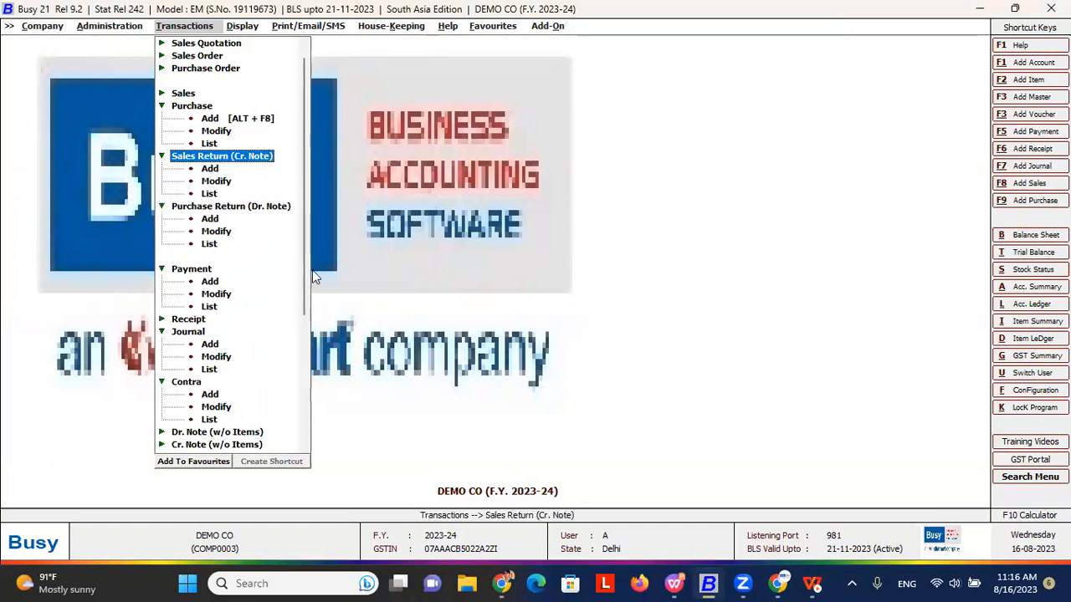
pyautogui.moveTo(303, 295); pyautogui.dragTo(306, 385)
pyautogui.click(205, 306)
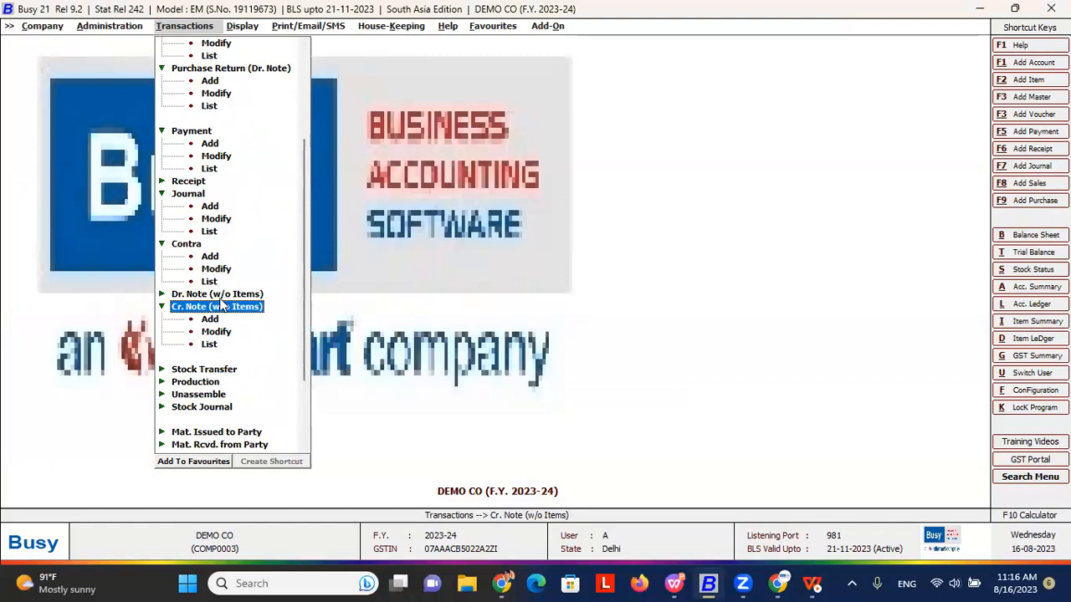
# - Start adding a new Dr. Note (w/o Items) voucher
pyautogui.click(221, 298)
pyautogui.click(214, 306)
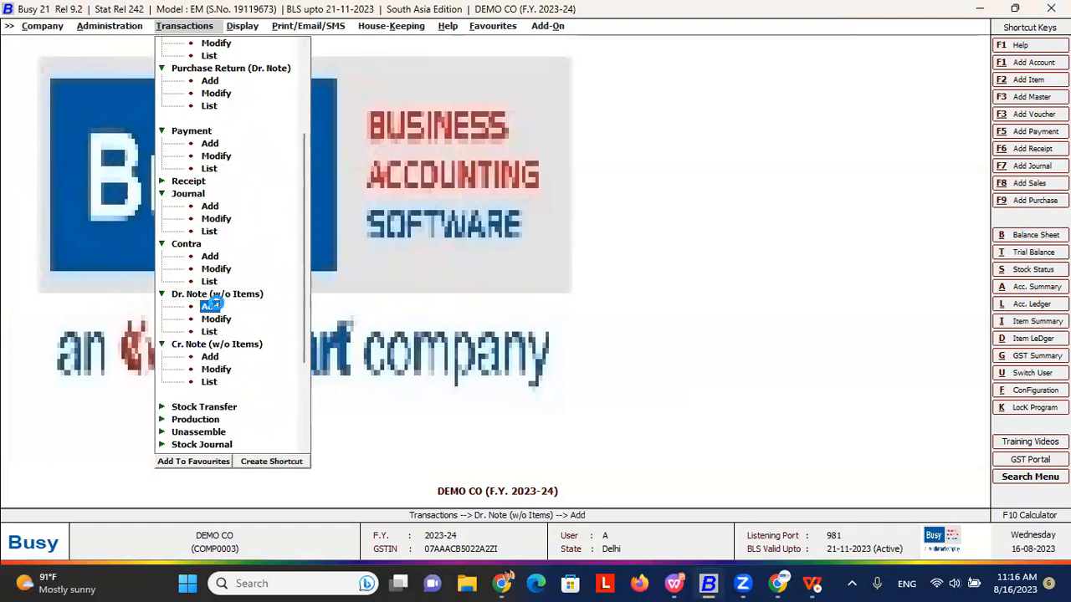
pyautogui.click(217, 305)
# - Fill the debit note header with series Main, date 01-07-2023, currency Rs. and GST nature Dr. Note Issued against Sale
pyautogui.press('Down')
pyautogui.press('Down')
pyautogui.press('Return')
pyautogui.press('Return')
pyautogui.press('Return')
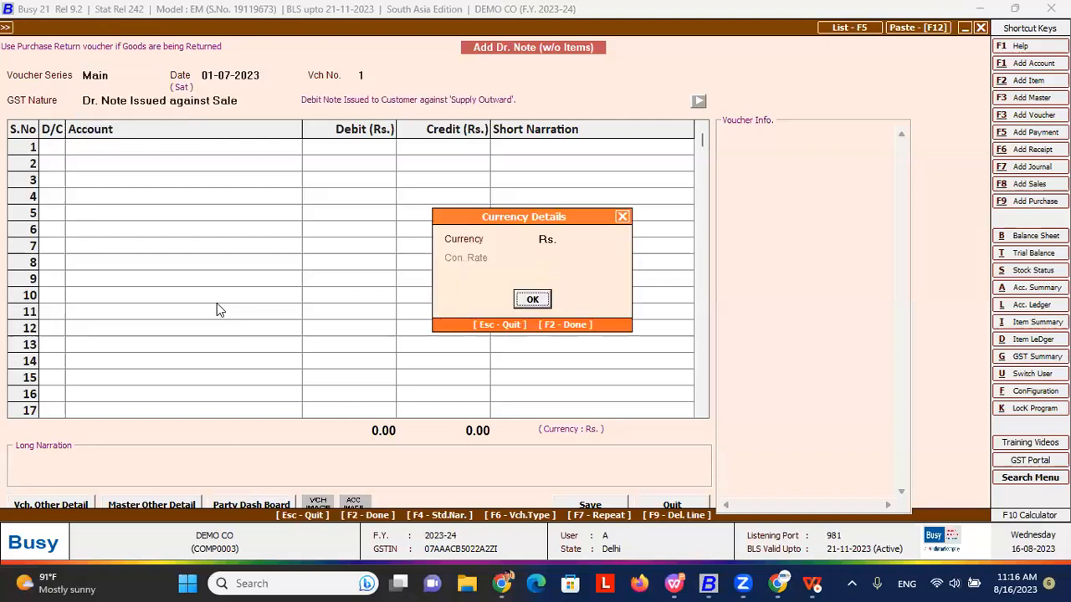
pyautogui.press('Return')
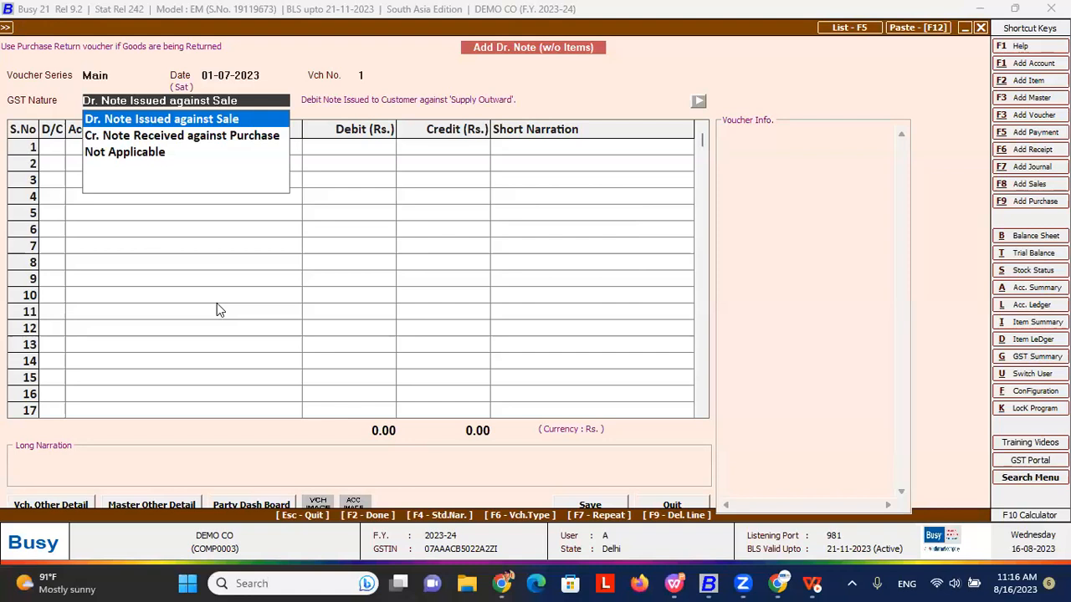
pyautogui.press('Return')
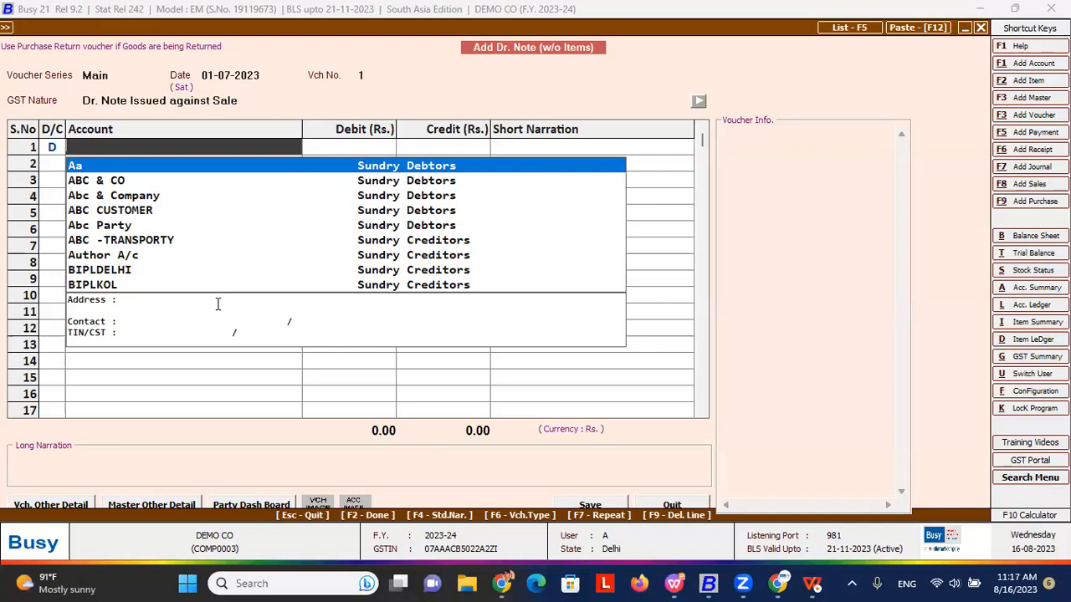
# - Choose Xyz Supplier new as the debited account on the first line of the debit note
pyautogui.write('xyz')
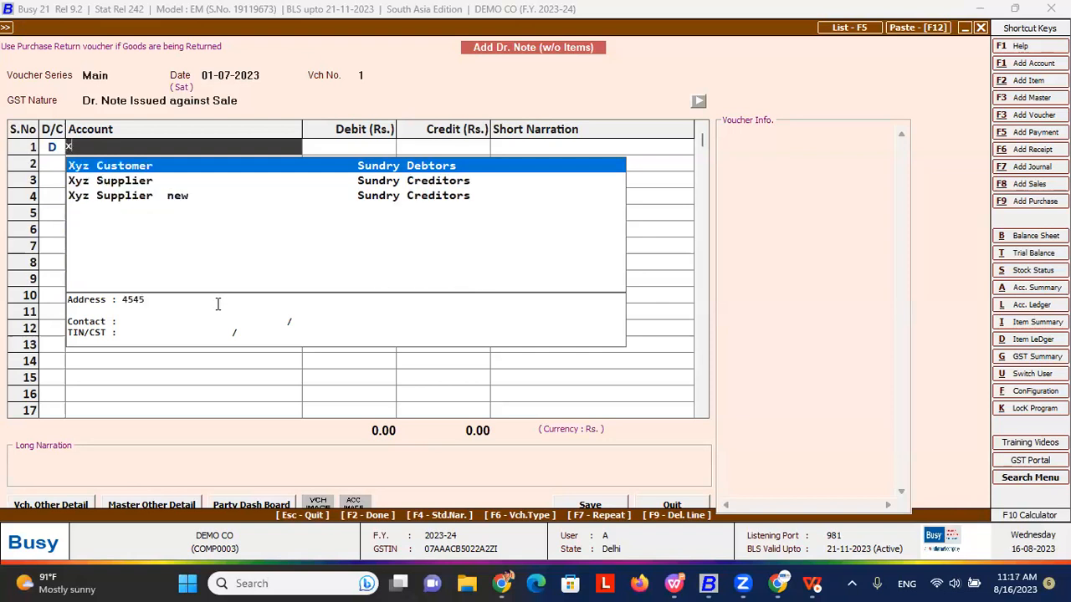
pyautogui.press('Down')
pyautogui.press('Down')
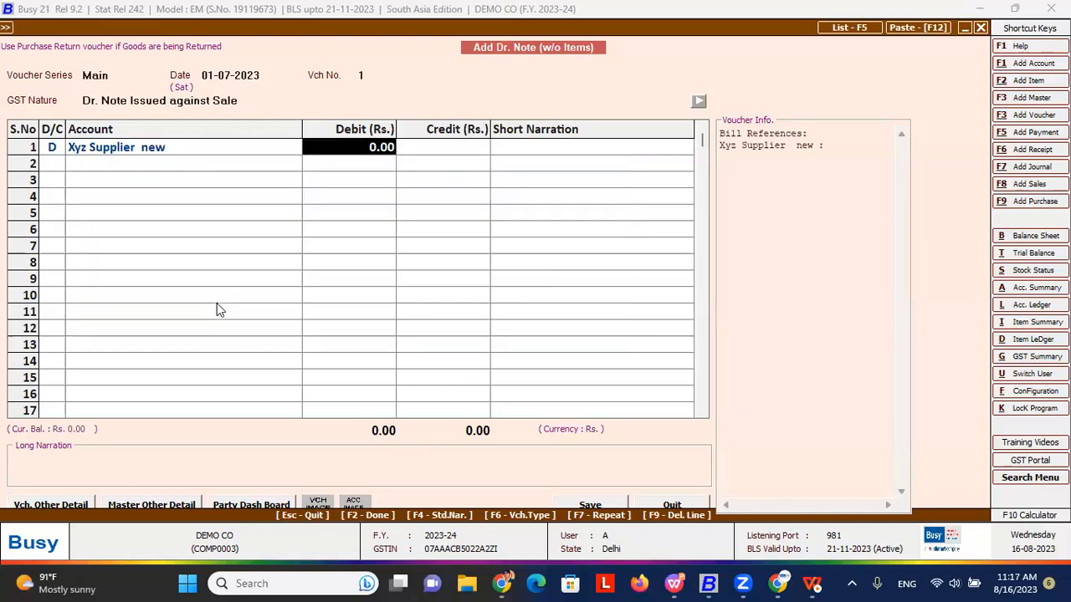
# - Enter a 5,000 debit for Xyz Supplier new in the debit note's first row
pyautogui.write('5000')
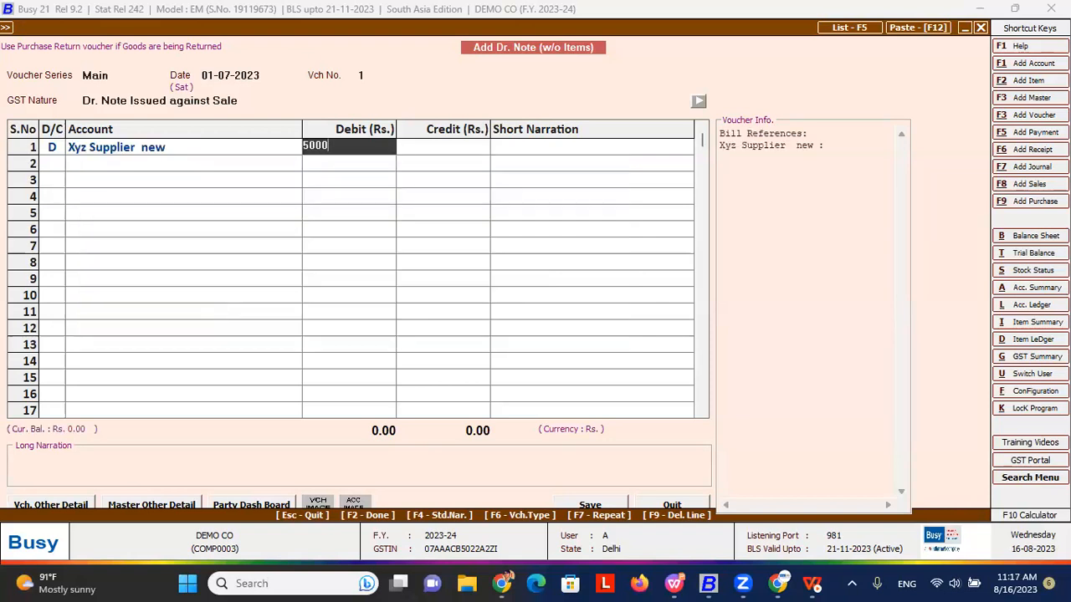
pyautogui.press('Return')
pyautogui.press('Return')
pyautogui.press('Return')
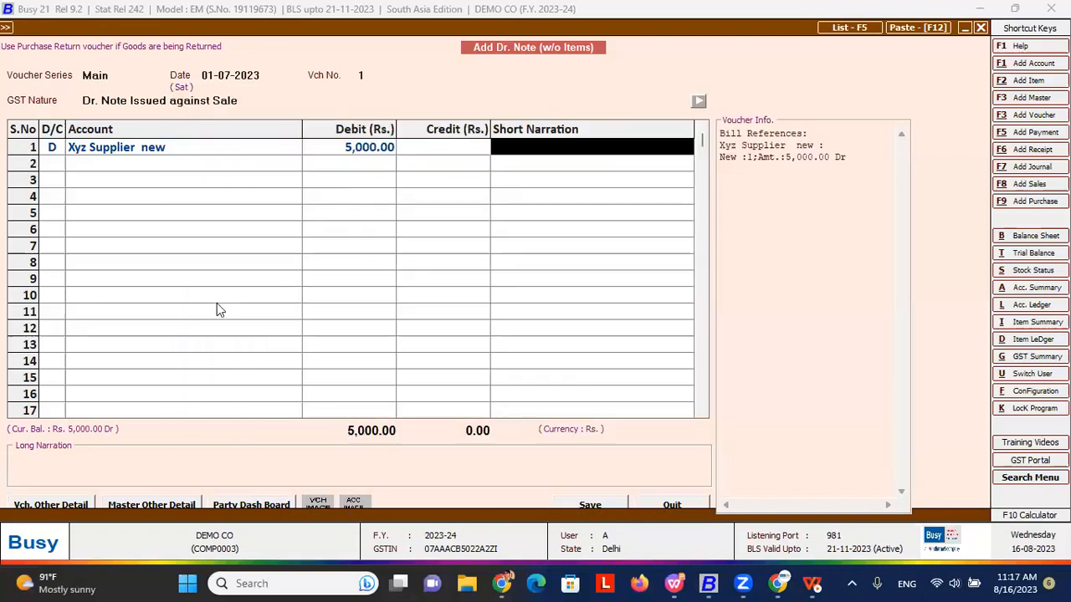
# - Add a second row crediting the Purchase account with 5,000
pyautogui.press('Return')
pyautogui.write('pur')
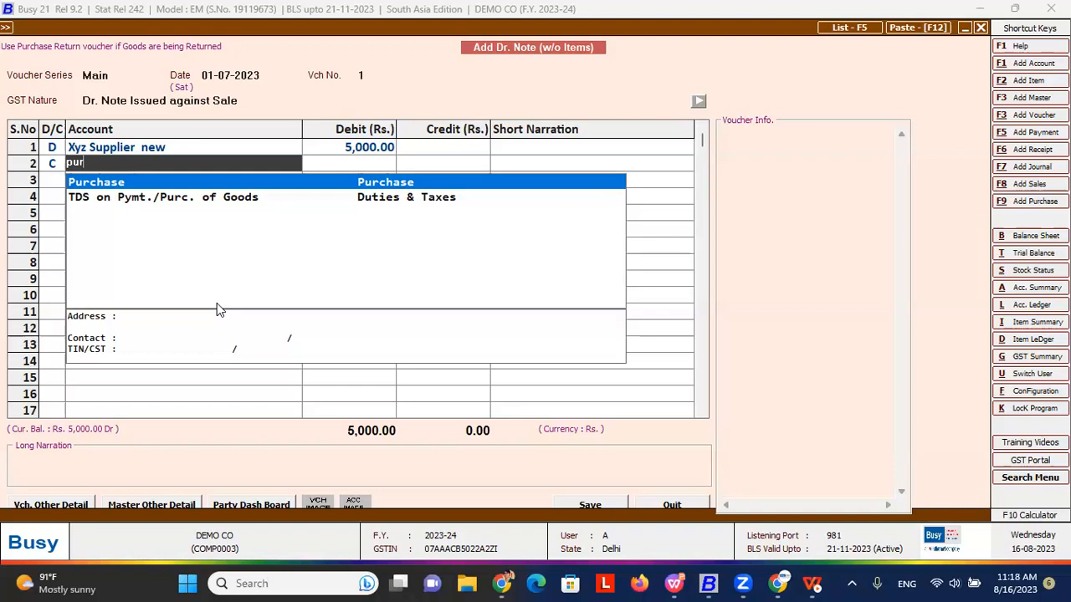
pyautogui.press('Return')
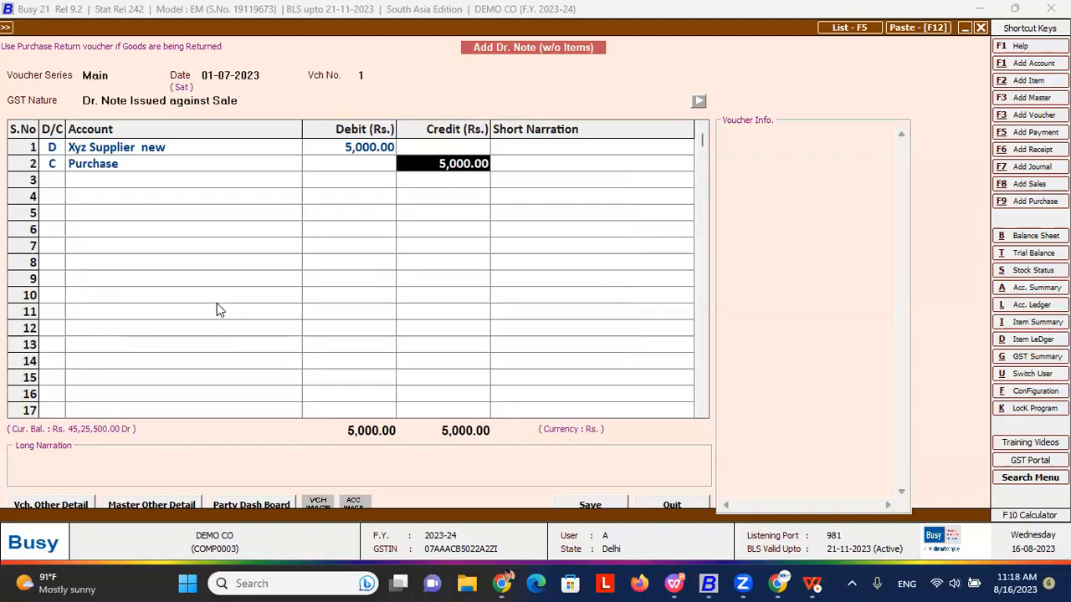
# - Replace the Purchase row with a 100 debit to CGST Input and a matching 100 debit to SGST Input
pyautogui.hotkey('shift', 'Tab')
pyautogui.hotkey('shift', 'Tab')
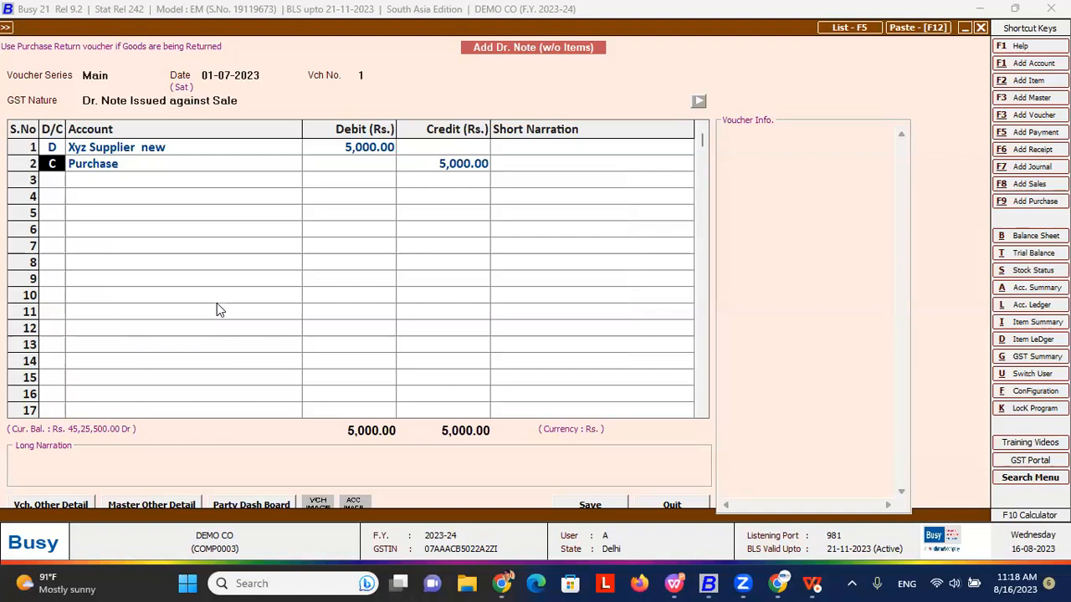
pyautogui.press('d')
pyautogui.press('Return')
pyautogui.write('cgst')
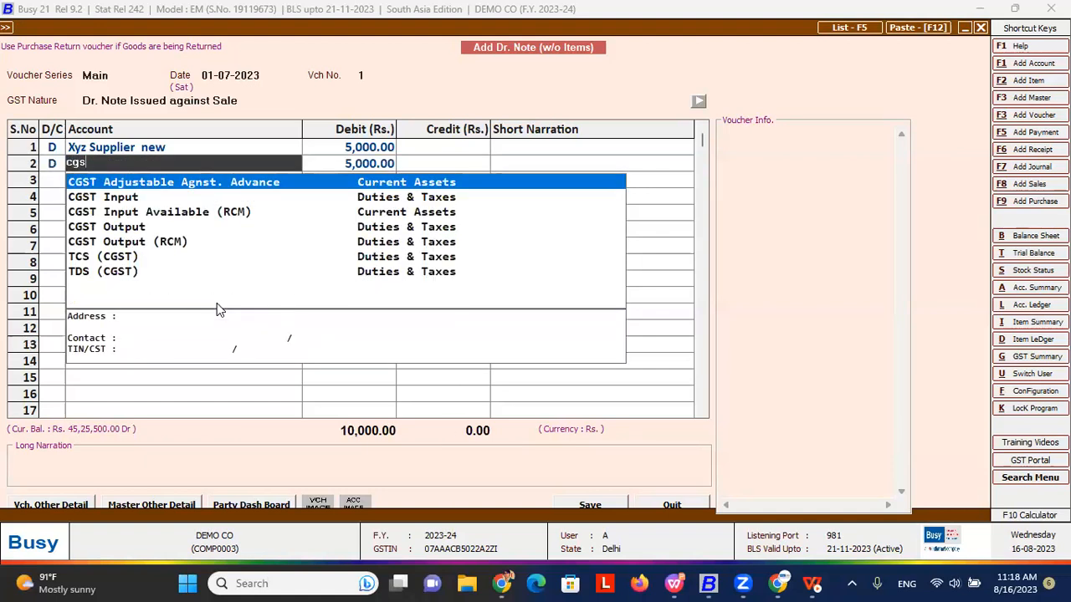
pyautogui.press('Down')
pyautogui.press('Return')
pyautogui.write('100')
pyautogui.press('Return')
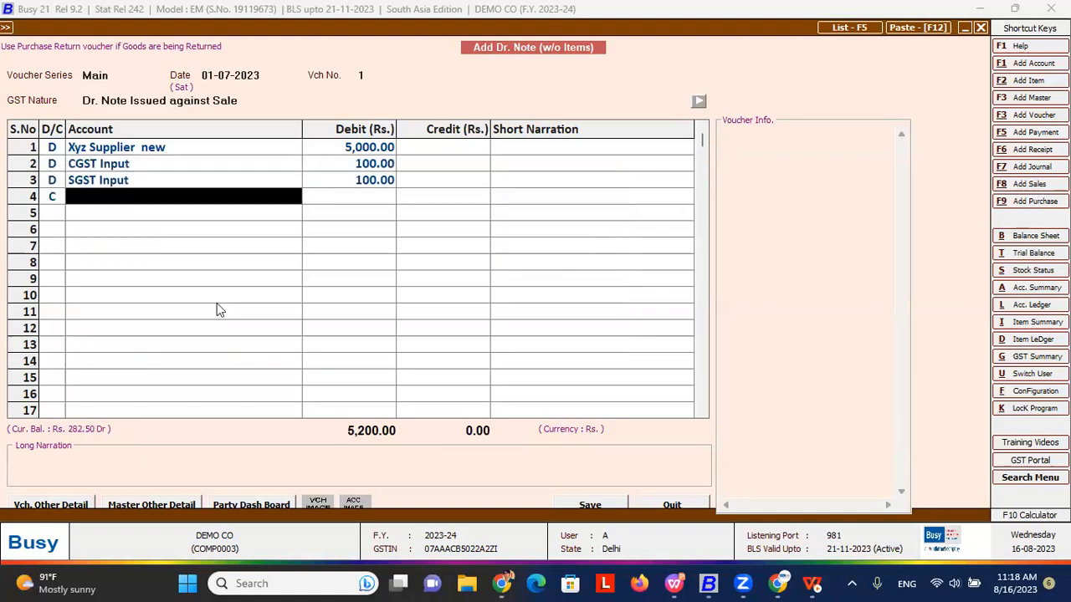
# - Credit the Purchase account with 5,200 in row 4 and proceed to the debit note adjustment details
pyautogui.write('pur')
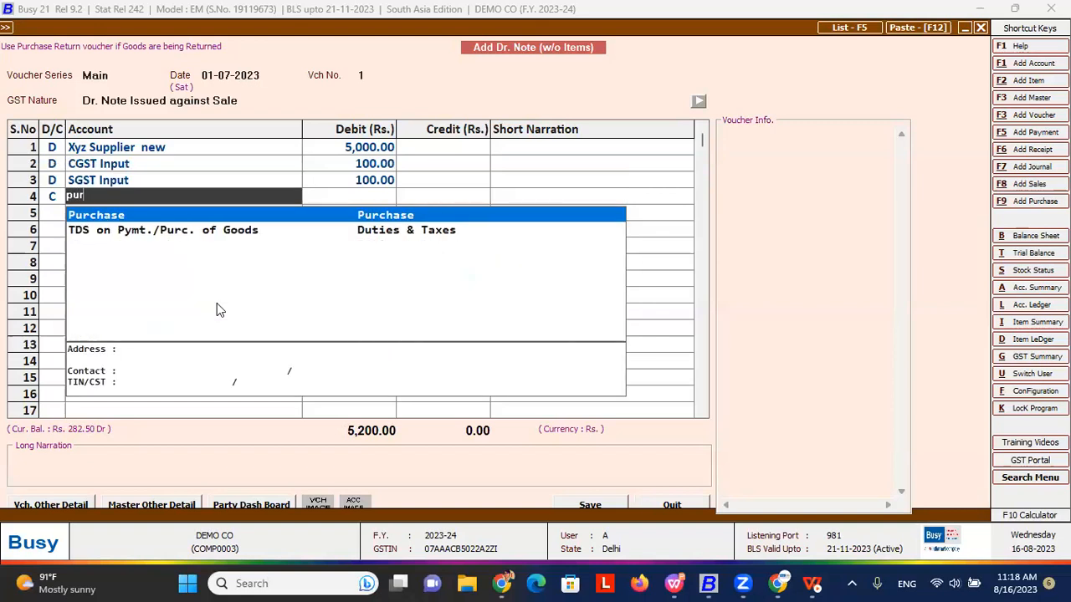
pyautogui.press('Return')
pyautogui.press('Return')
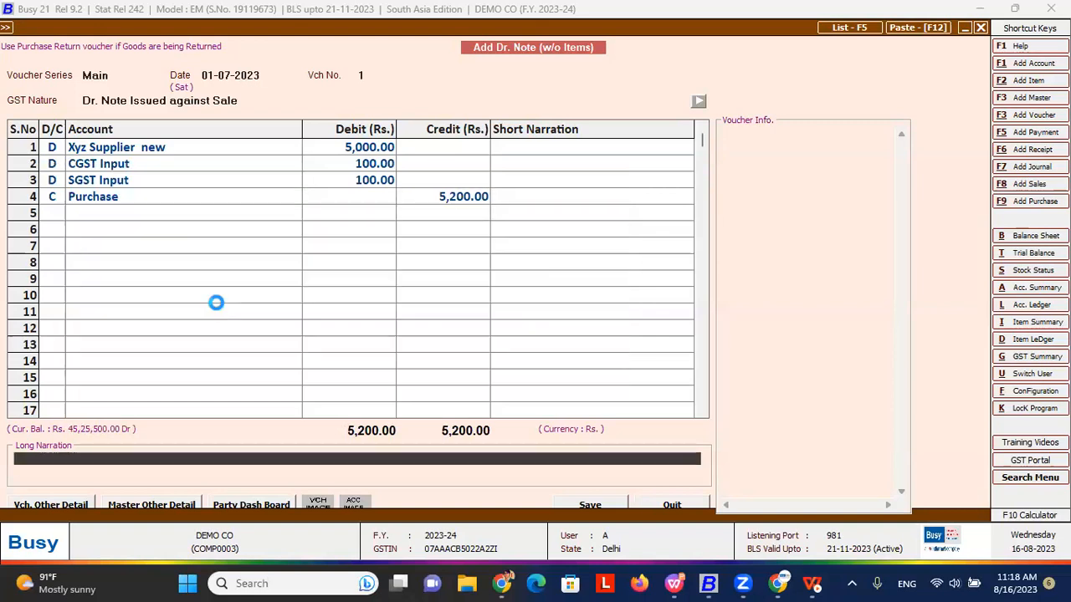
pyautogui.press('Return')
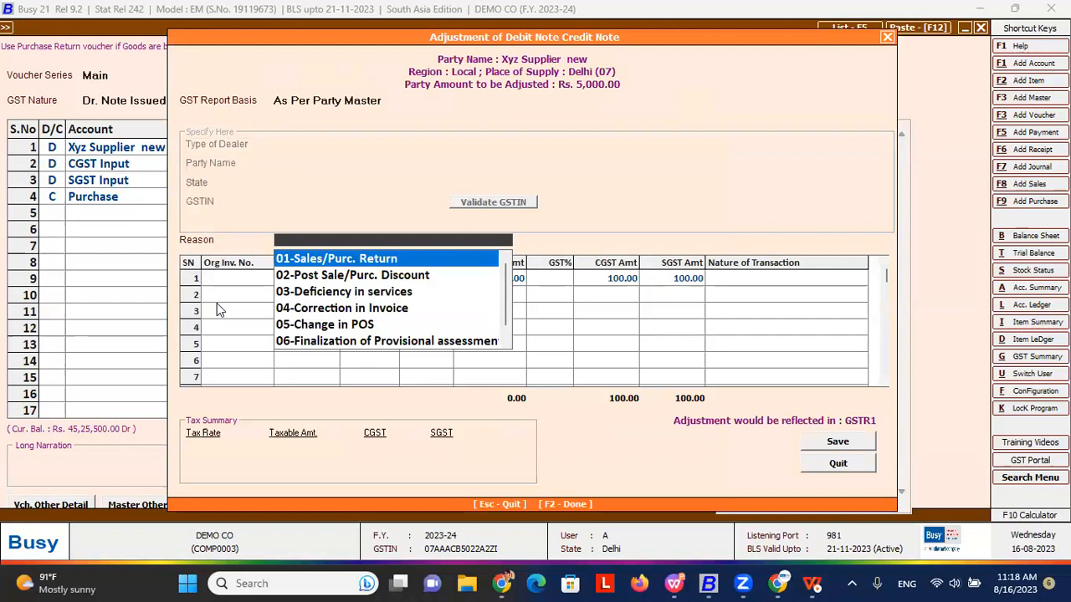
# - Fill the adjustment with reason 01-Sales/Purc. Return, unit Box and nature of transaction Registered, leaving the invoice number and HSN blank
pyautogui.press('Return')
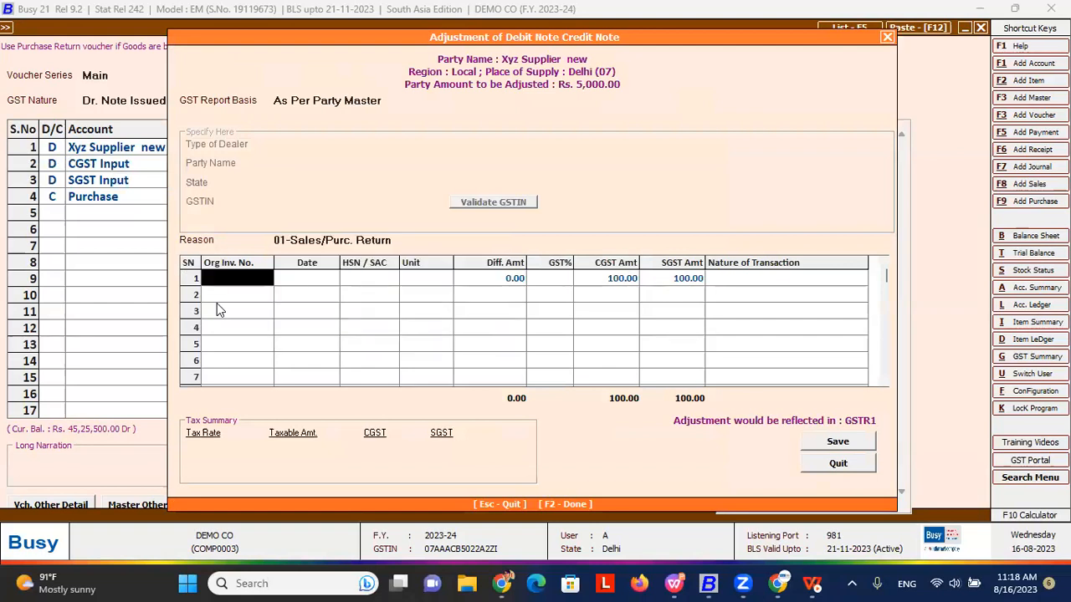
pyautogui.press('Return')
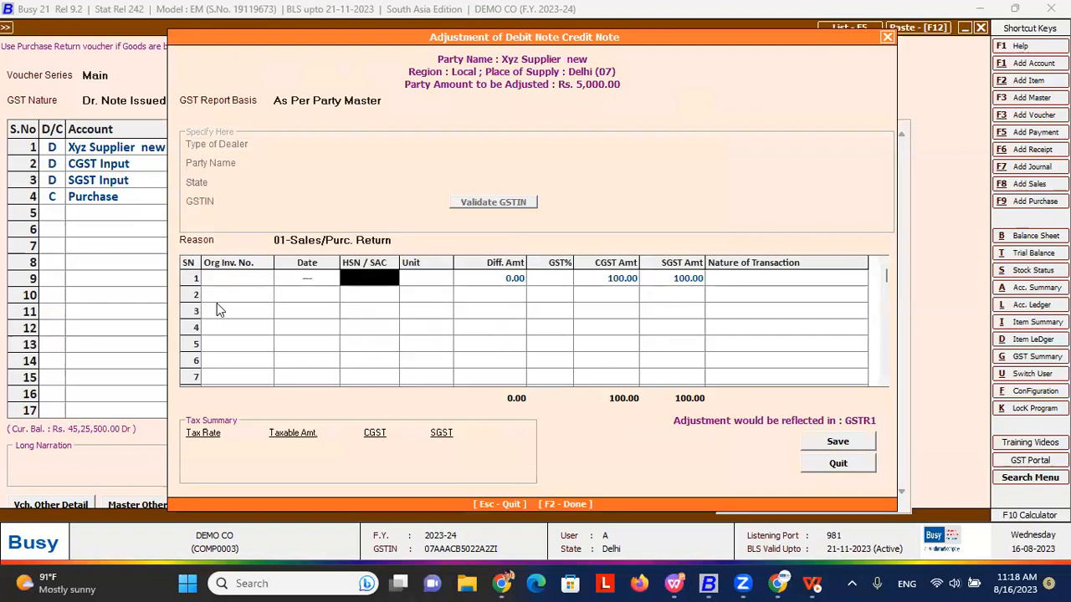
pyautogui.press('Return')
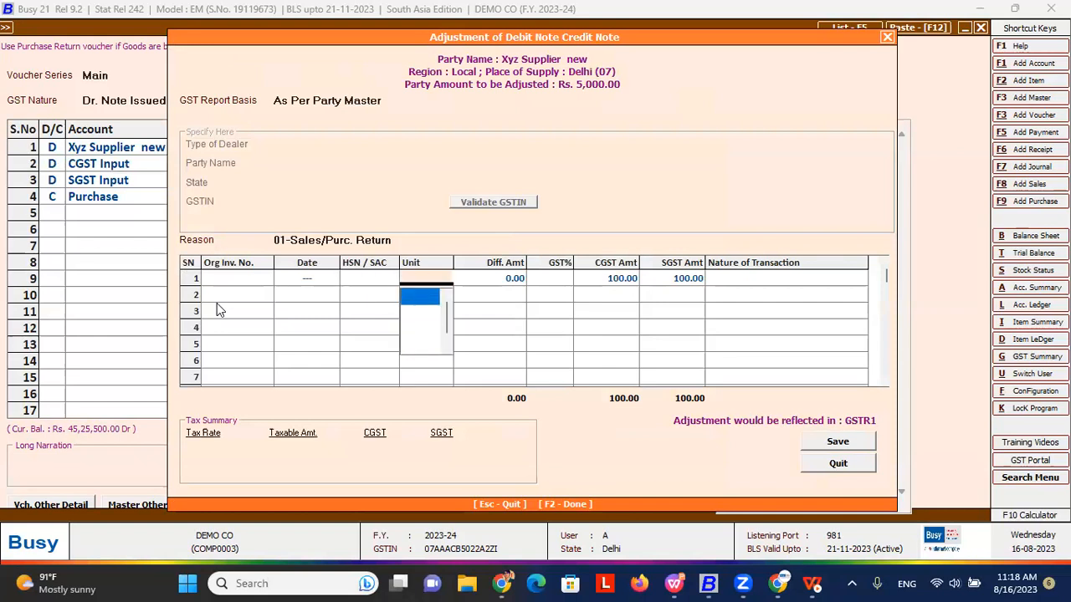
pyautogui.press('Return')
pyautogui.press('Return')
pyautogui.press('Return')
pyautogui.press('Return')
pyautogui.press('Return')
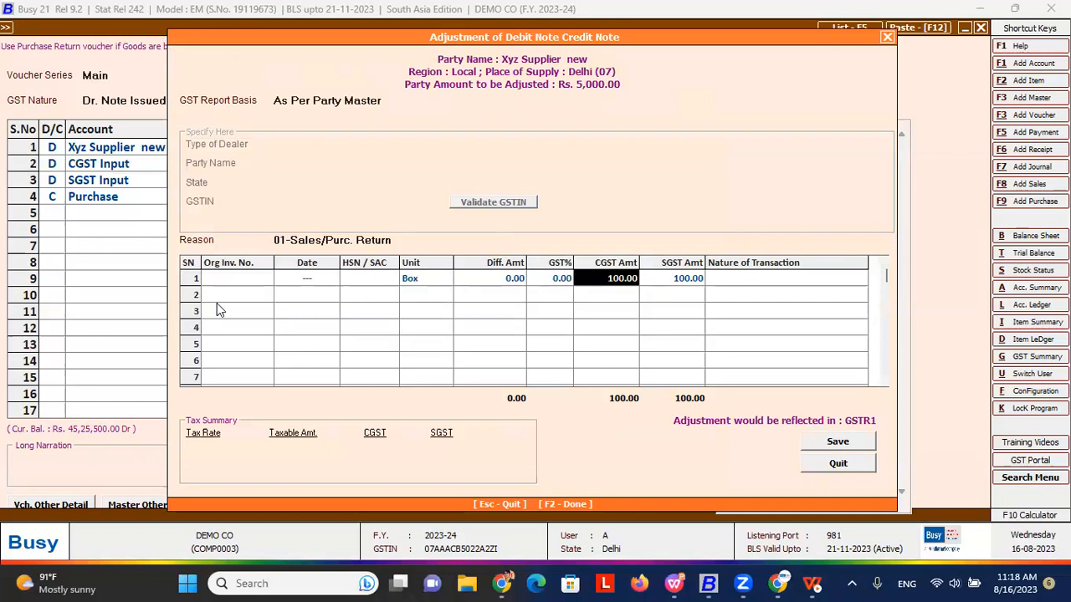
pyautogui.press('Return')
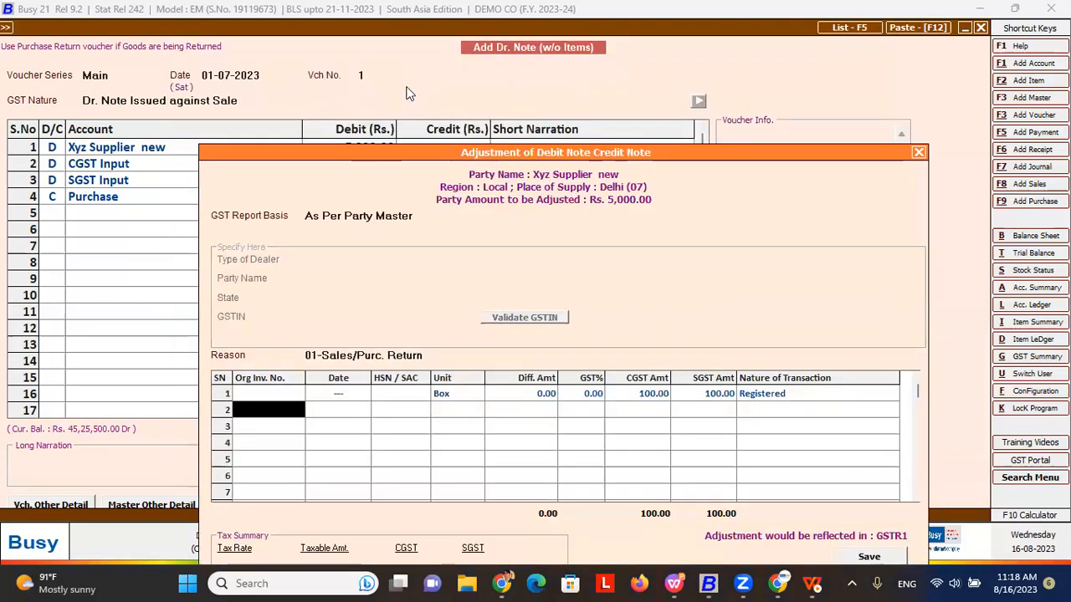
# - Close the adjustment details and discard the debit note without saving
pyautogui.press('Escape')
pyautogui.press('Escape')
pyautogui.press('y')
pyautogui.press('Down')
pyautogui.press('Down')
pyautogui.press('Down')
pyautogui.press('Down')
pyautogui.press('Down')
pyautogui.press('Up')
pyautogui.press('Up')
pyautogui.press('Up')
pyautogui.press('Up')
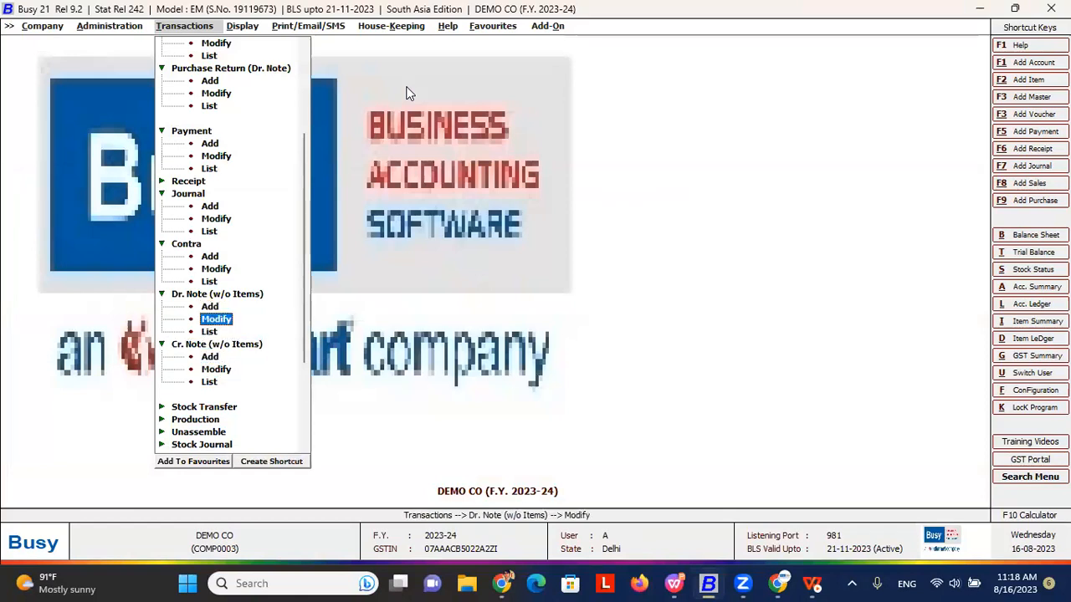
pyautogui.press('Down')
pyautogui.press('Down')
pyautogui.press('Down')
pyautogui.press('Down')
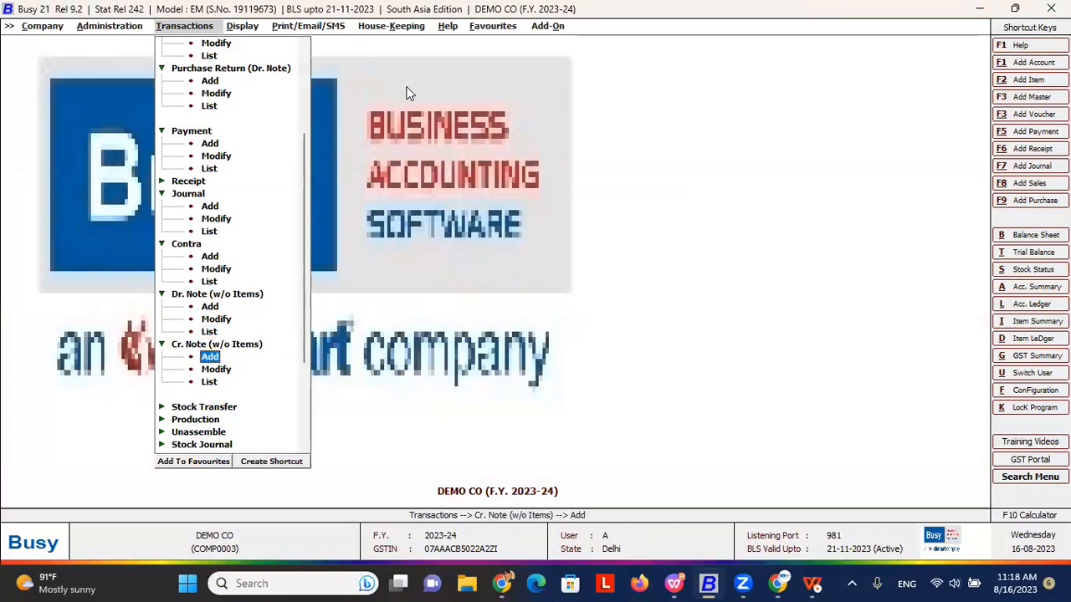
pyautogui.press('Up')
pyautogui.press('Up')
pyautogui.press('Up')
pyautogui.press('Up')
pyautogui.press('Up')
pyautogui.press('Down')
pyautogui.press('Down')
pyautogui.press('Down')
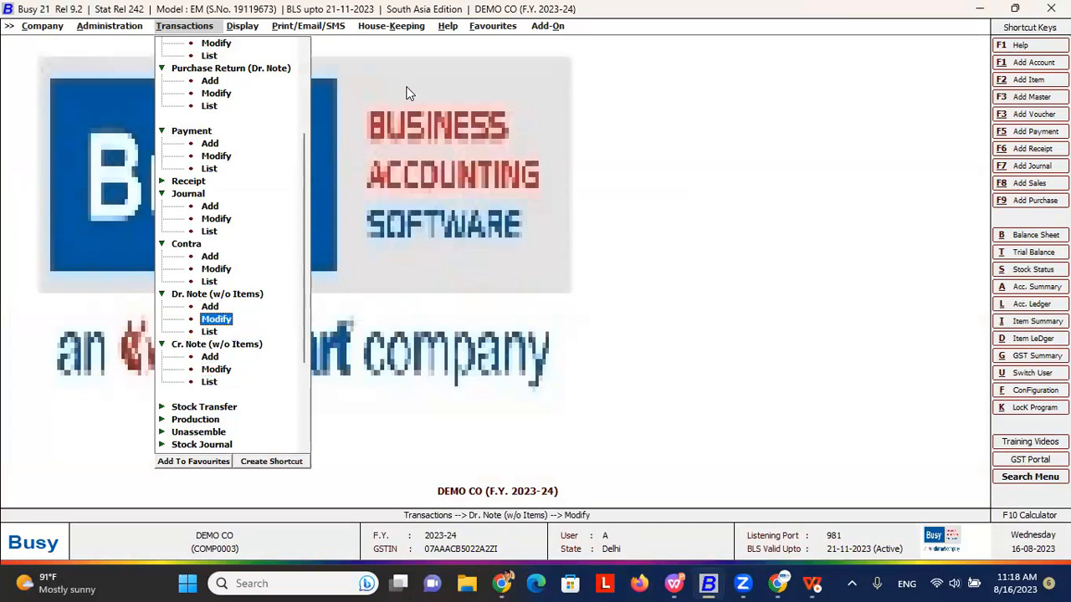
pyautogui.press('Down')
pyautogui.press('Up')
pyautogui.press('Up')
pyautogui.press('Up')
pyautogui.press('Up')
pyautogui.press('Up')
pyautogui.press('Up')
pyautogui.press('Up')
pyautogui.press('Up')
pyautogui.press('Up')
pyautogui.press('Up')
pyautogui.press('Up')
pyautogui.press('Up')
pyautogui.press('Up')
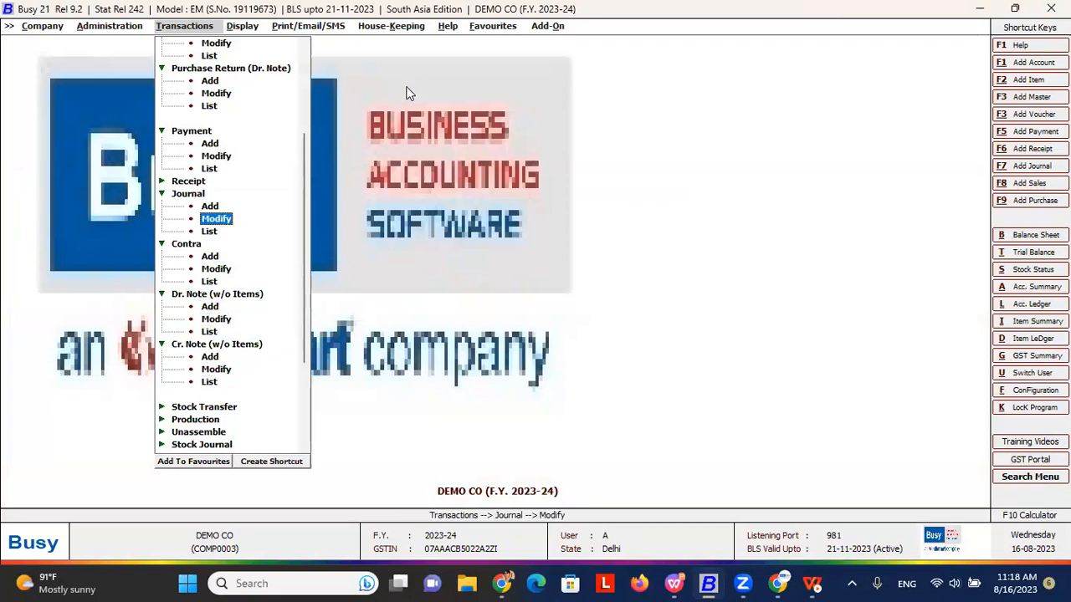
pyautogui.press('Up')
pyautogui.press('Up')
pyautogui.press('Up')
pyautogui.press('Up')
pyautogui.press('Up')
pyautogui.press('Up')
pyautogui.press('Up')
pyautogui.press('Up')
pyautogui.press('Up')
pyautogui.press('Up')
pyautogui.press('Up')
pyautogui.press('Up')
pyautogui.press('Up')
pyautogui.press('Up')
pyautogui.press('Up')
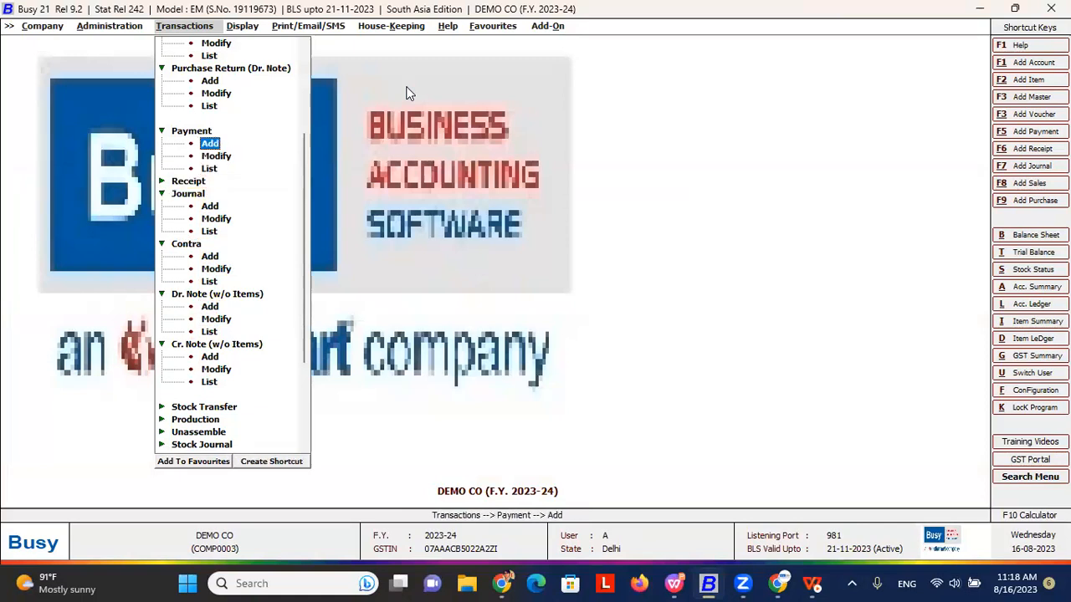
pyautogui.press('Down')
pyautogui.press('Down')
pyautogui.press('Down')
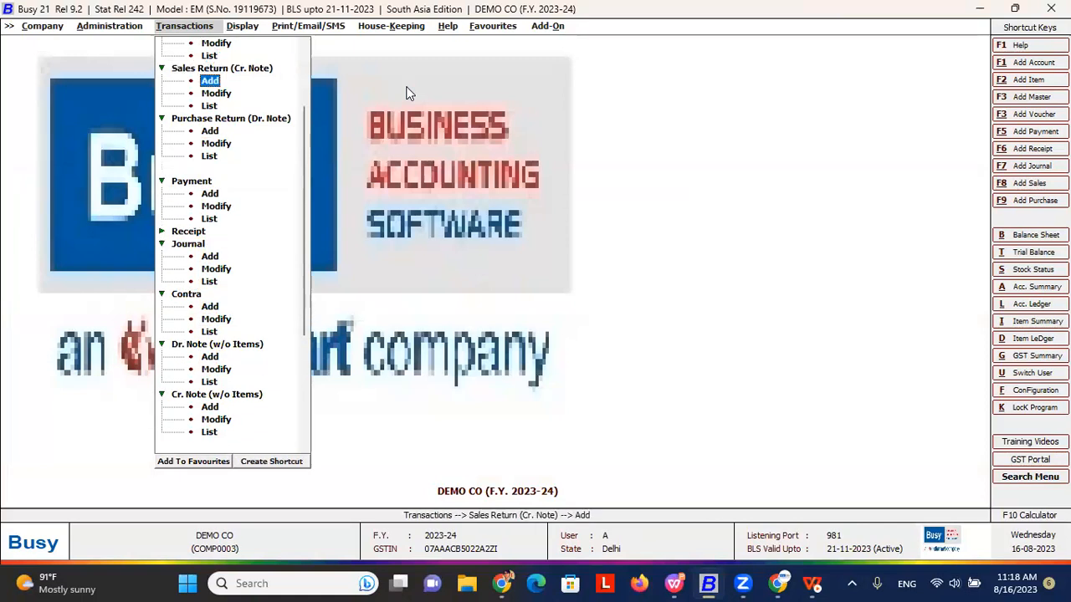
pyautogui.hotkey('alt', 'Tab')
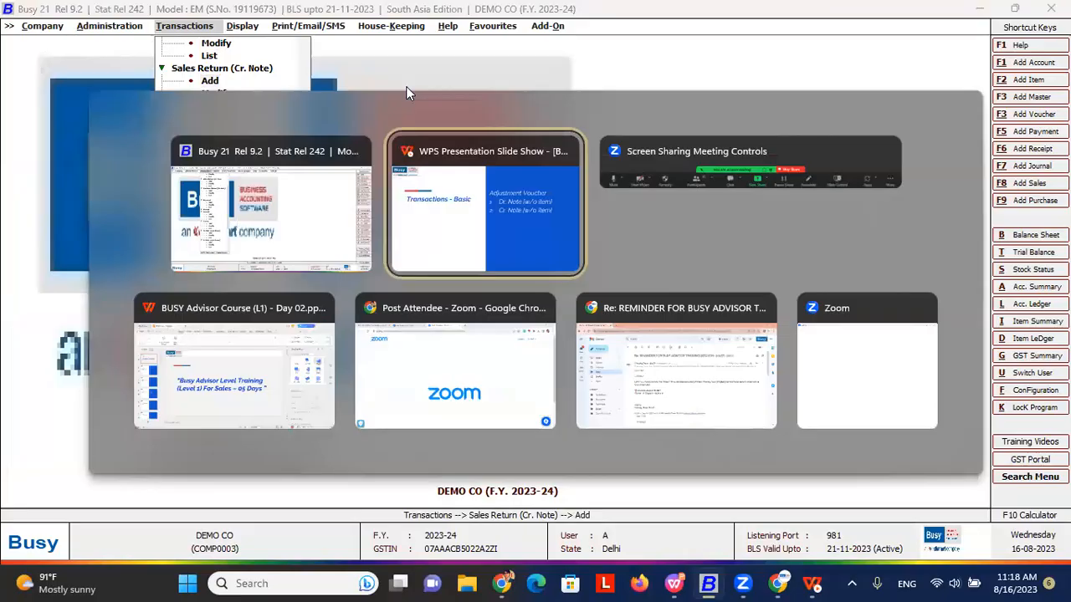
pyautogui.press('Right')
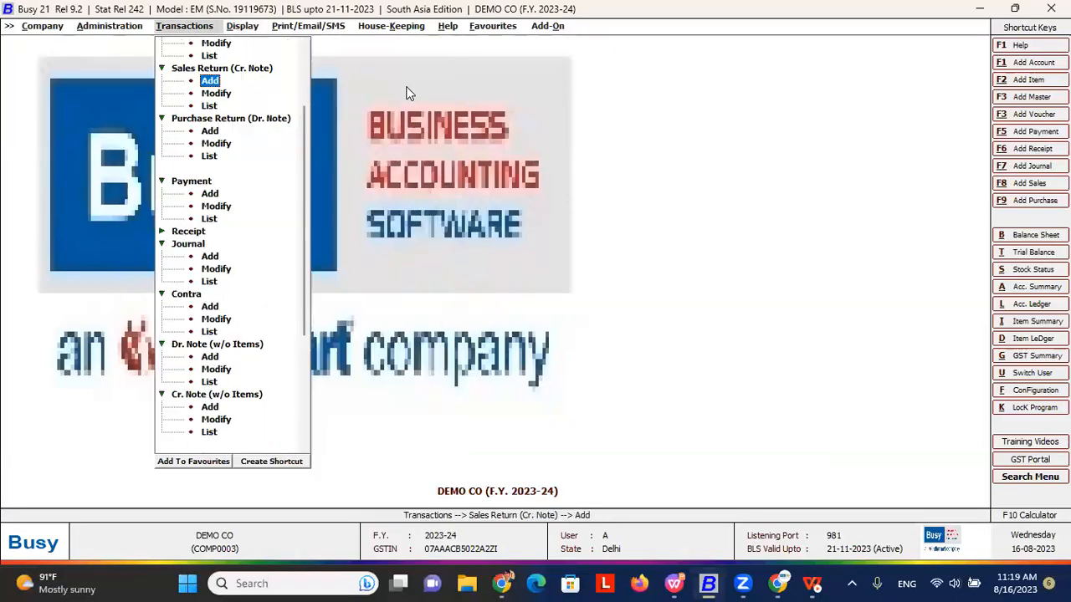
pyautogui.press('Down')
pyautogui.press('Down')
pyautogui.press('Down')
pyautogui.press('Down')
pyautogui.press('Down')
pyautogui.press('Down')
pyautogui.press('Down')
pyautogui.press('Down')
pyautogui.press('Down')
pyautogui.press('Down')
pyautogui.press('Down')
pyautogui.press('Down')
pyautogui.press('Down')
pyautogui.press('Down')
pyautogui.press('Down')
pyautogui.press('Down')
pyautogui.press('Down')
pyautogui.press('Down')
pyautogui.press('Down')
pyautogui.press('Down')
pyautogui.press('Down')
pyautogui.press('Up')
pyautogui.press('Down')
pyautogui.press('Down')
pyautogui.press('Down')
pyautogui.press('Up')
pyautogui.press('Up')
pyautogui.press('Up')
pyautogui.press('Up')
pyautogui.press('Down')
pyautogui.press('Down')
pyautogui.press('Down')
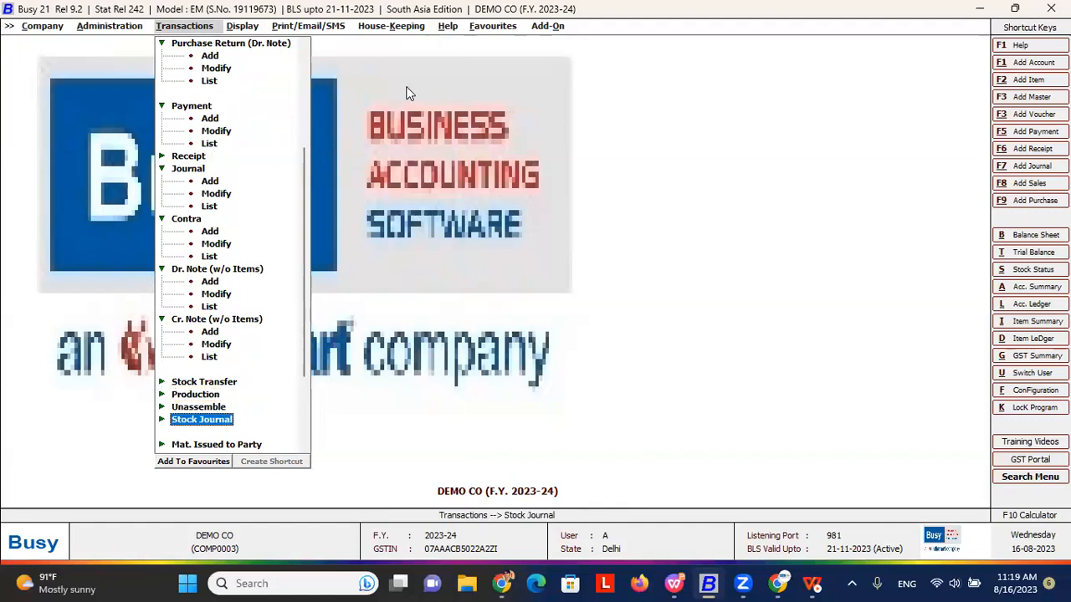
pyautogui.press('Up')
pyautogui.press('Up')
pyautogui.press('Up')
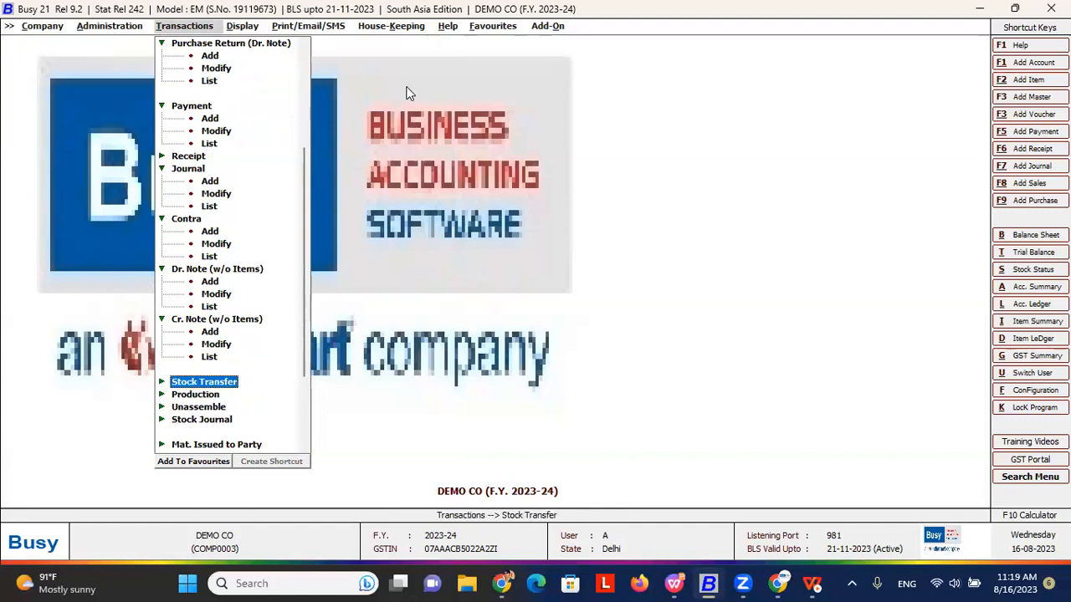
# - Examine the Enable Multi-Godown Inventory option in the Inventory feature settings and leave the settings
pyautogui.press('Left')
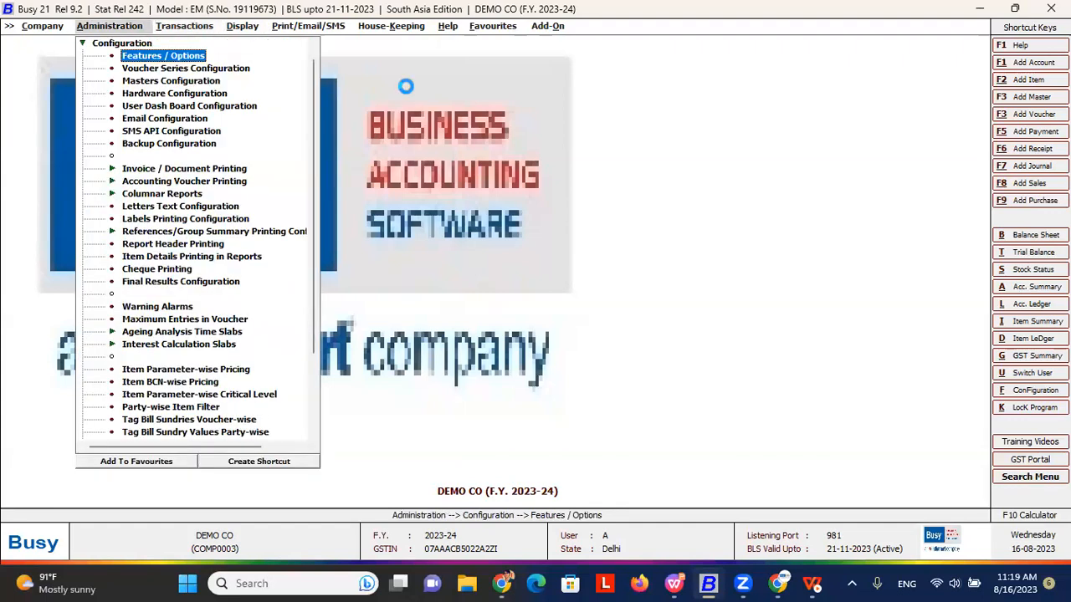
pyautogui.press('Return')
pyautogui.press('Down')
pyautogui.press('Down')
pyautogui.press('Down')
pyautogui.press('Down')
pyautogui.press('Return')
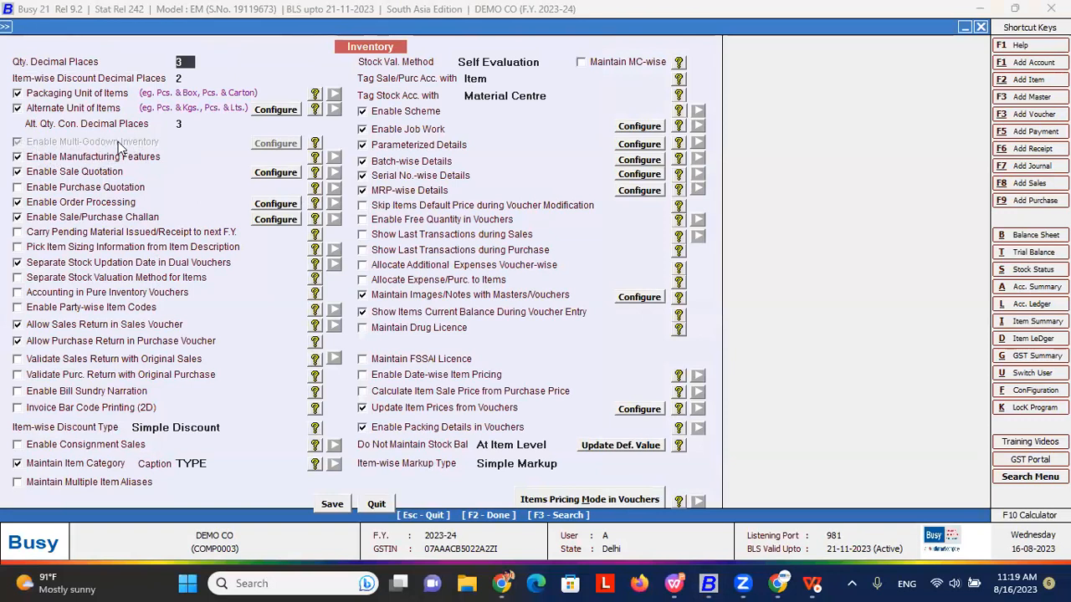
pyautogui.press('Escape')
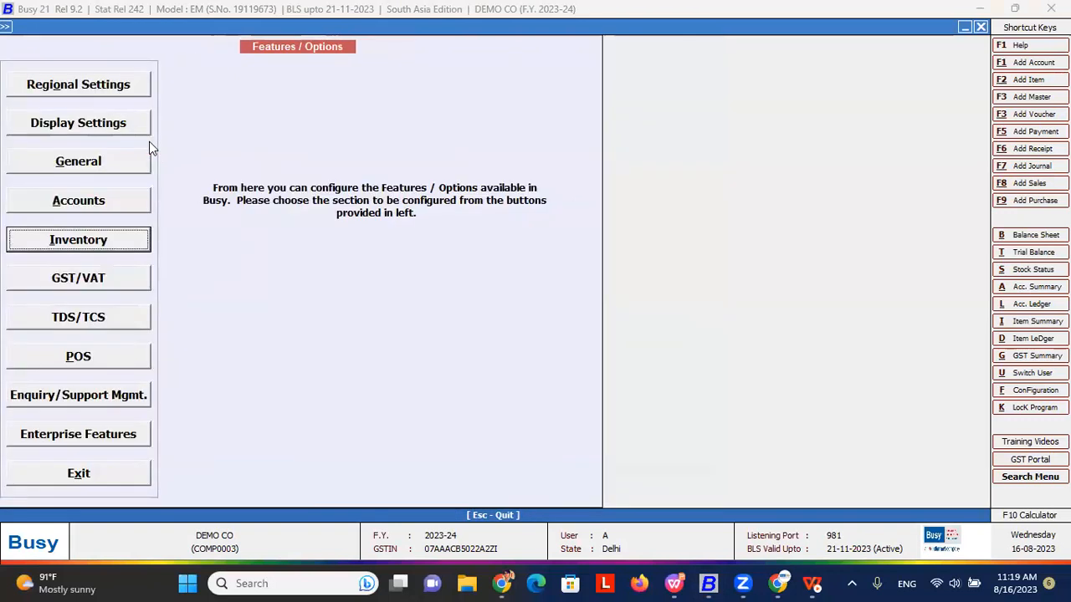
pyautogui.press('Escape')
# - Expand the Masters list and locate the Material Centre master
pyautogui.click(129, 41)
pyautogui.click(116, 42)
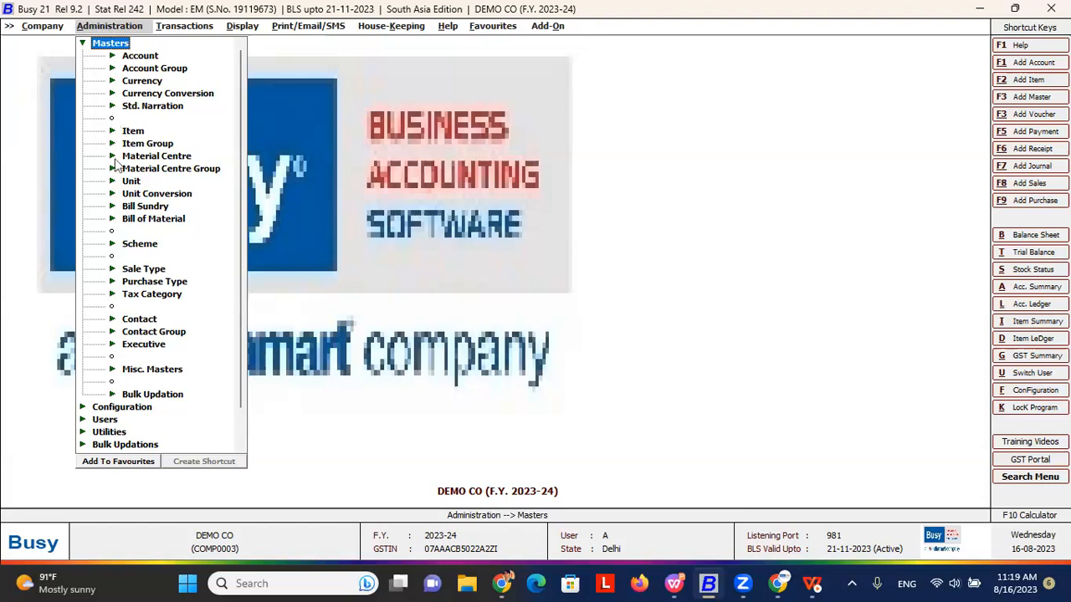
pyautogui.click(158, 158)
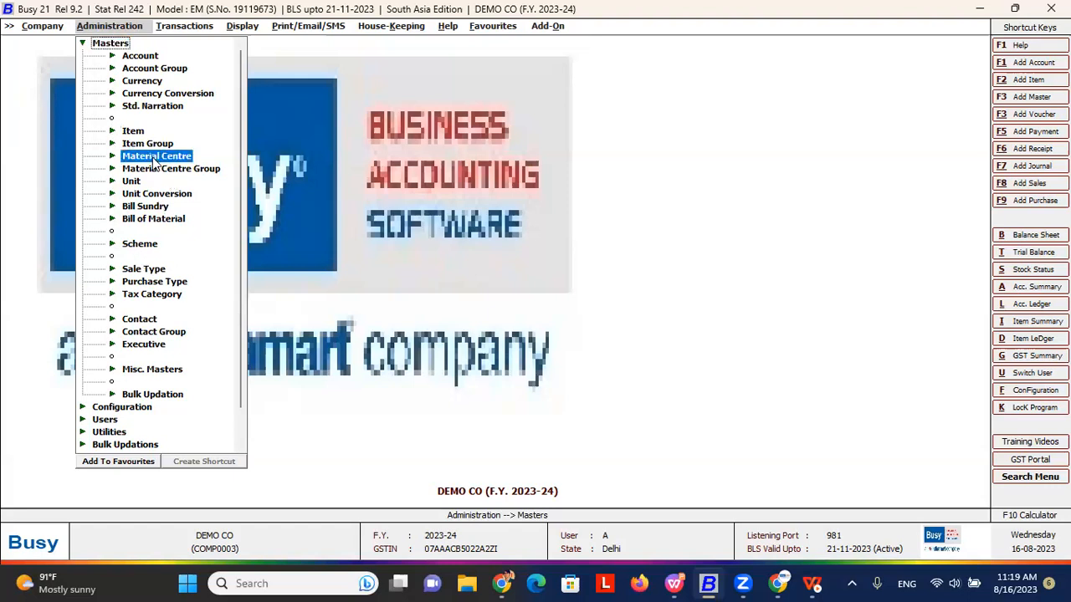
# - Start a new stock transfer voucher in the Main series dated 01-07-2023
pyautogui.click(199, 29)
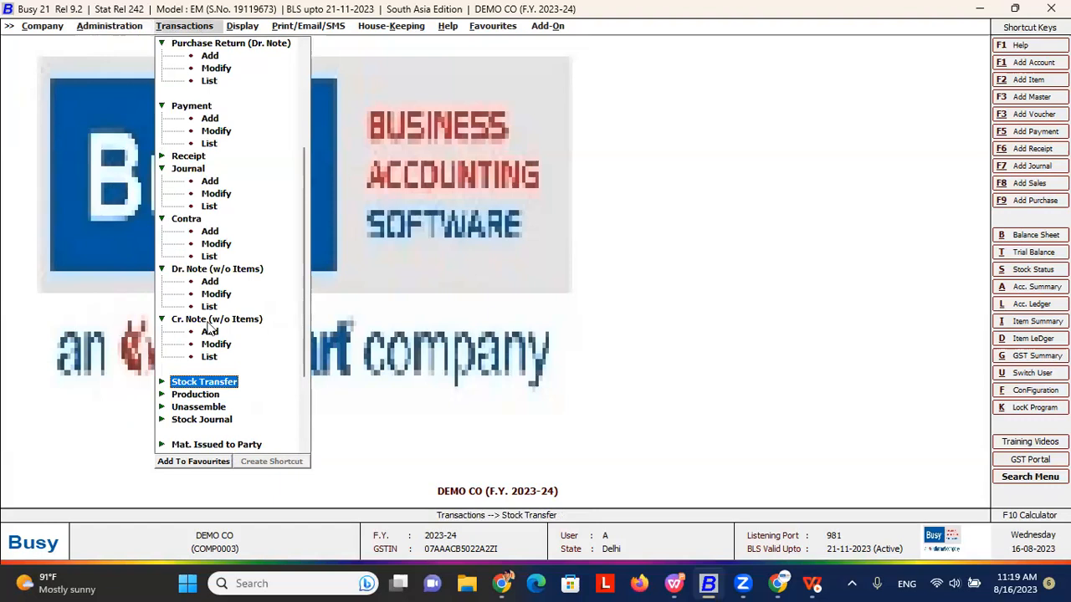
pyautogui.click(215, 386)
pyautogui.click(209, 394)
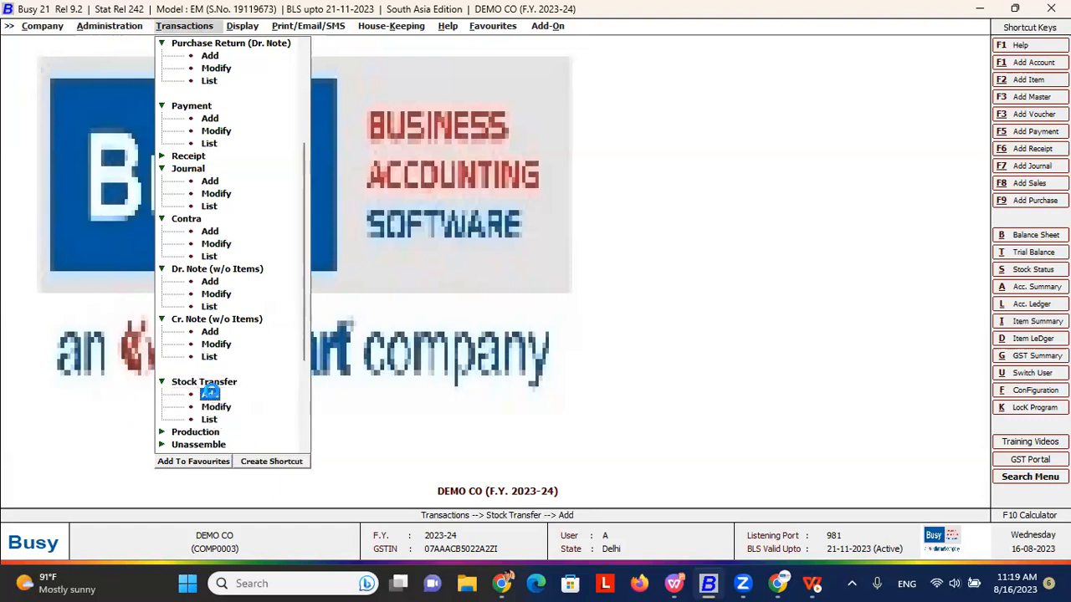
pyautogui.press('Return')
pyautogui.press('Return')
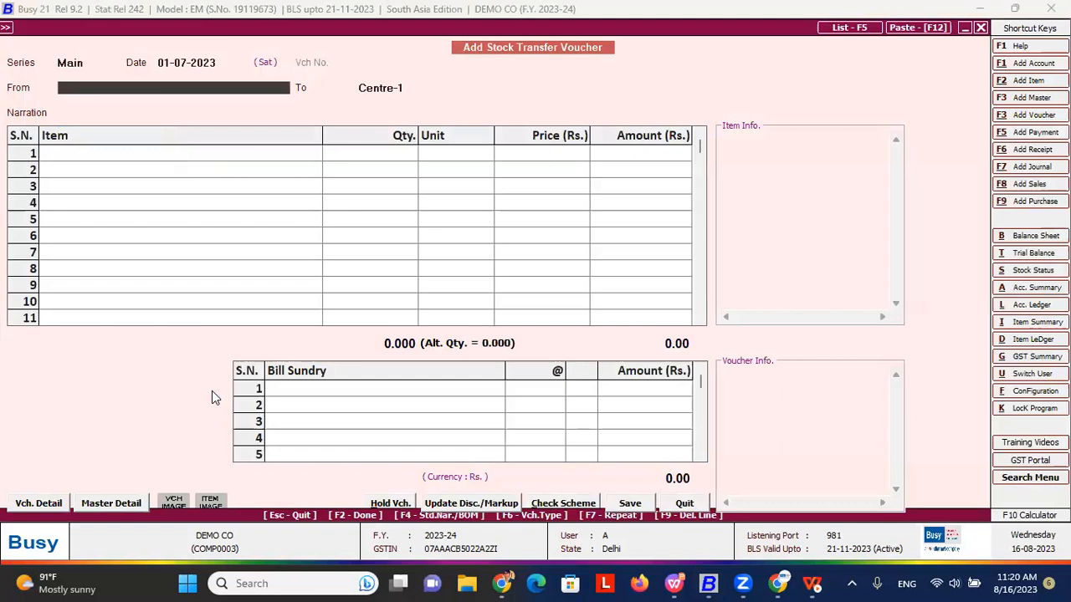
# - Set Main Store as the material centre the stock is transferred from
pyautogui.press('Down')
pyautogui.press('Down')
pyautogui.press('Down')
pyautogui.press('Down')
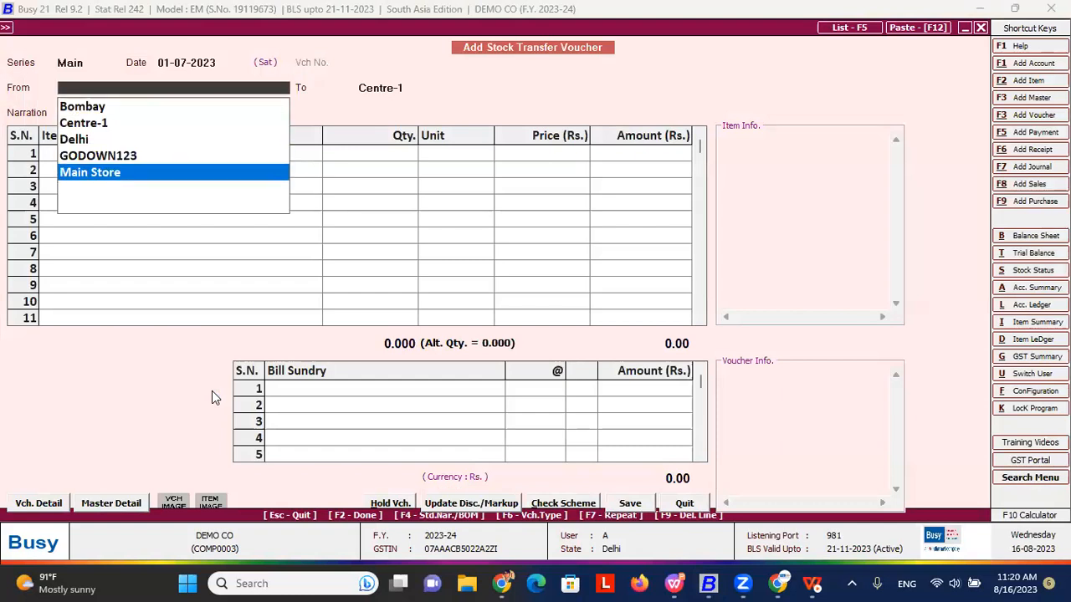
pyautogui.press('Return')
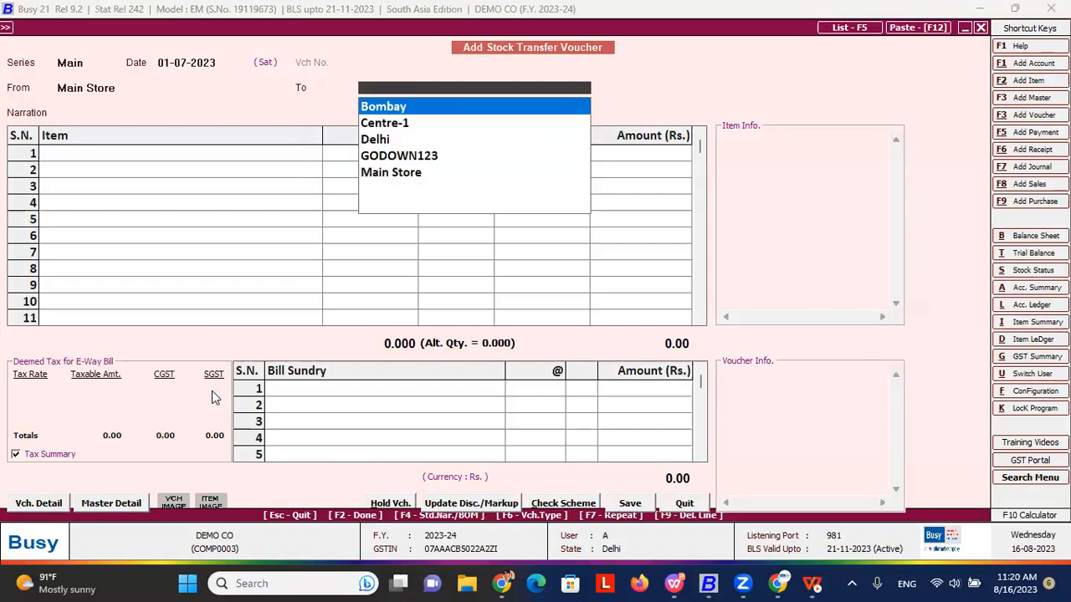
# - Set Bombay as the material centre the stock is transferred to
pyautogui.press('Down')
pyautogui.press('Up')
pyautogui.press('Return')
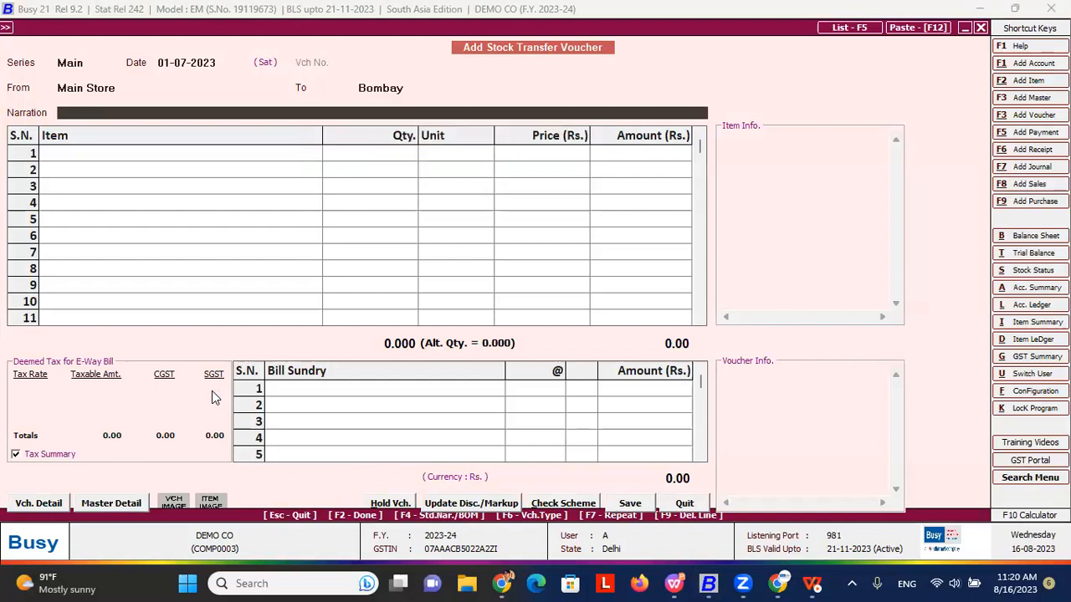
pyautogui.click(117, 88)
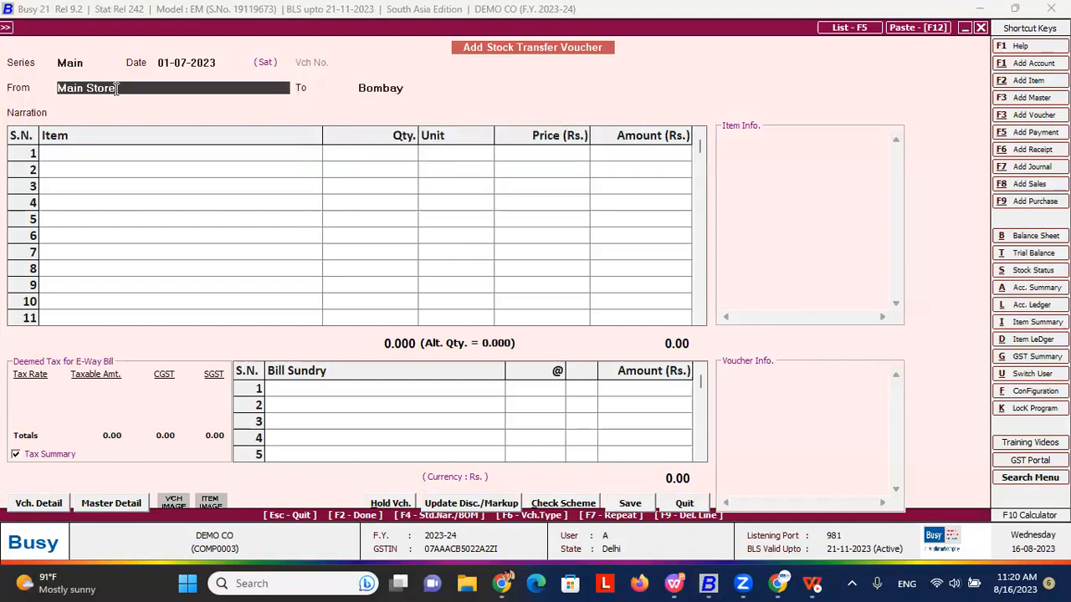
pyautogui.click(427, 94)
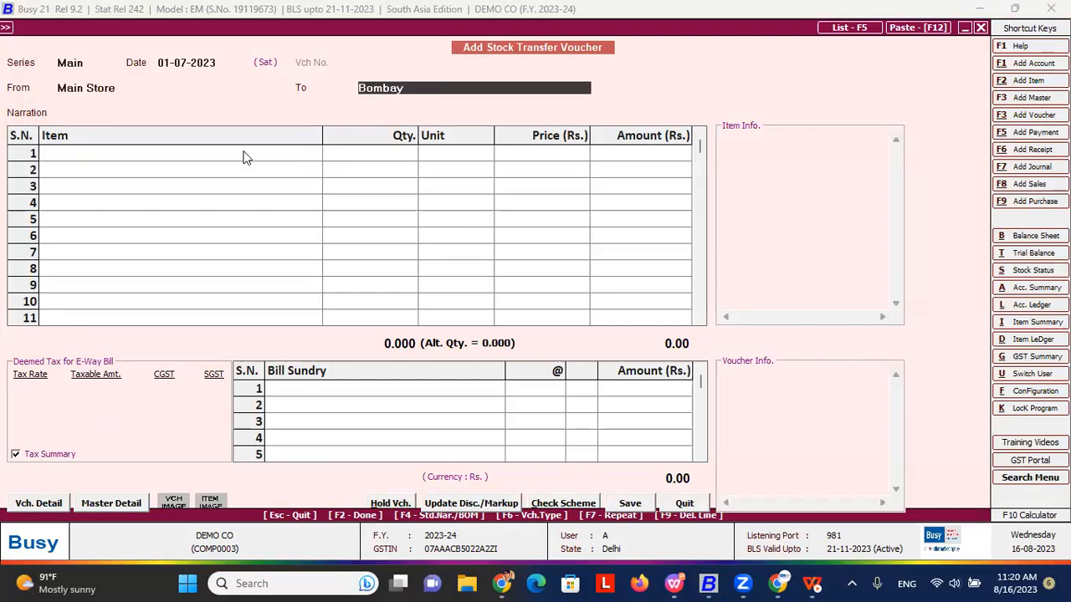
# - Clear the destination material centre, choose Bombay again and leave the narration blank
pyautogui.press('space')
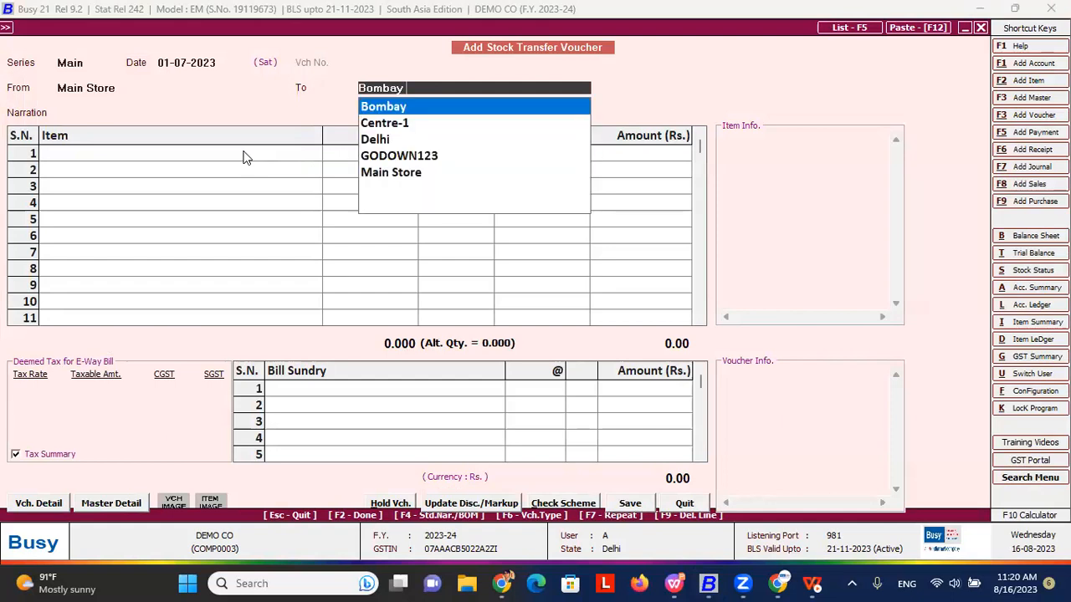
pyautogui.press('BackSpace')
pyautogui.press('BackSpace')
pyautogui.press('BackSpace')
pyautogui.press('BackSpace')
pyautogui.press('BackSpace')
pyautogui.press('BackSpace')
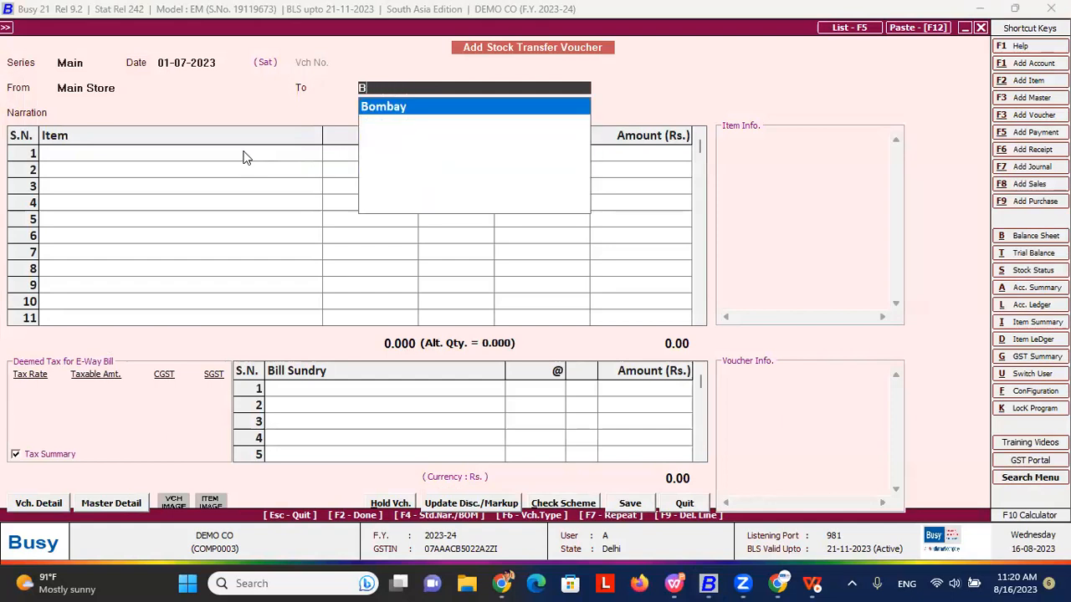
pyautogui.press('BackSpace')
pyautogui.press('Down')
pyautogui.press('Down')
pyautogui.press('Up')
pyautogui.press('Up')
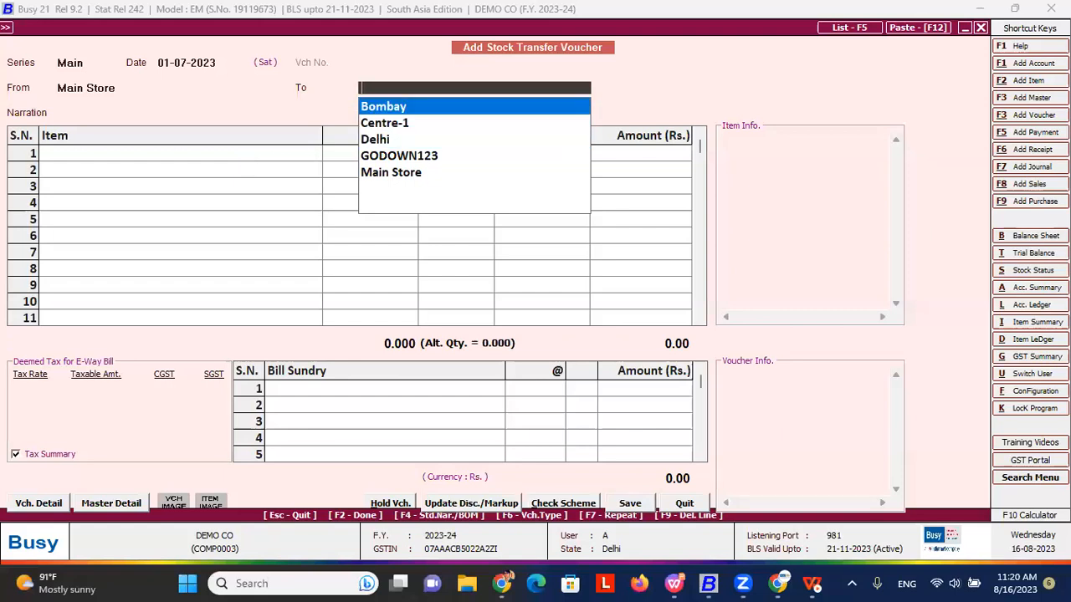
pyautogui.press('Return')
pyautogui.press('Return')
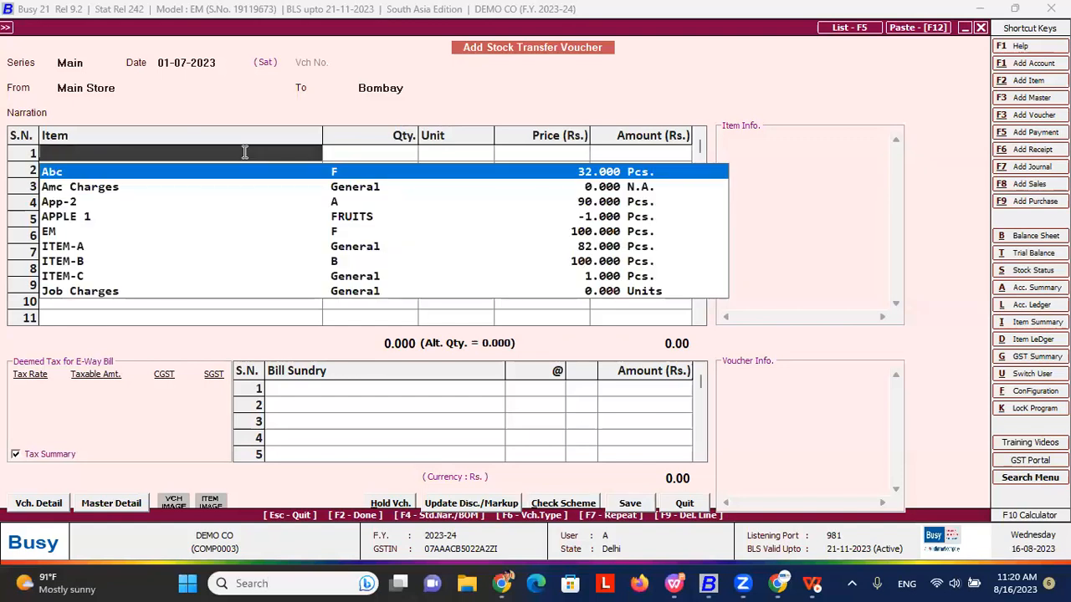
# - Add APPLE 1 as the first transfer item with quantity 10 Pcs. at a price of 700
pyautogui.press('Down')
pyautogui.press('Down')
pyautogui.press('Down')
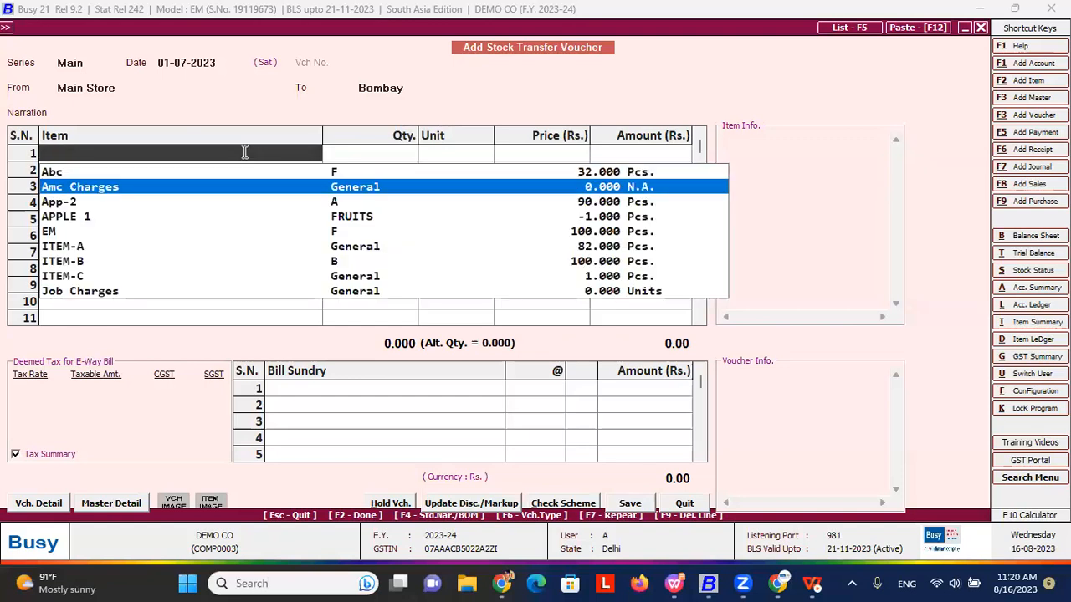
pyautogui.press('Return')
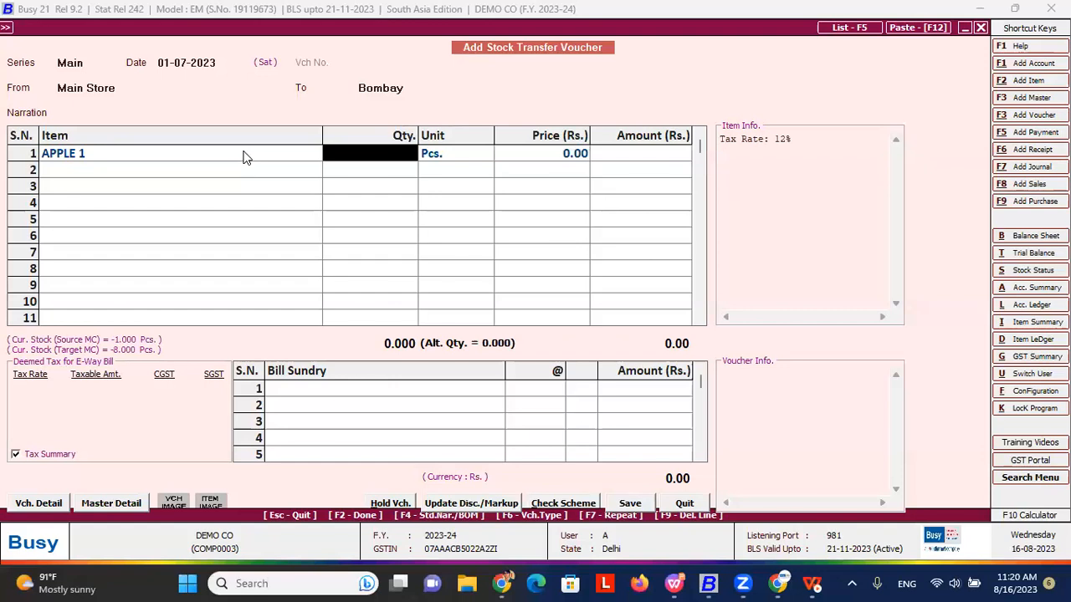
pyautogui.write('10')
pyautogui.press('Return')
pyautogui.press('Return')
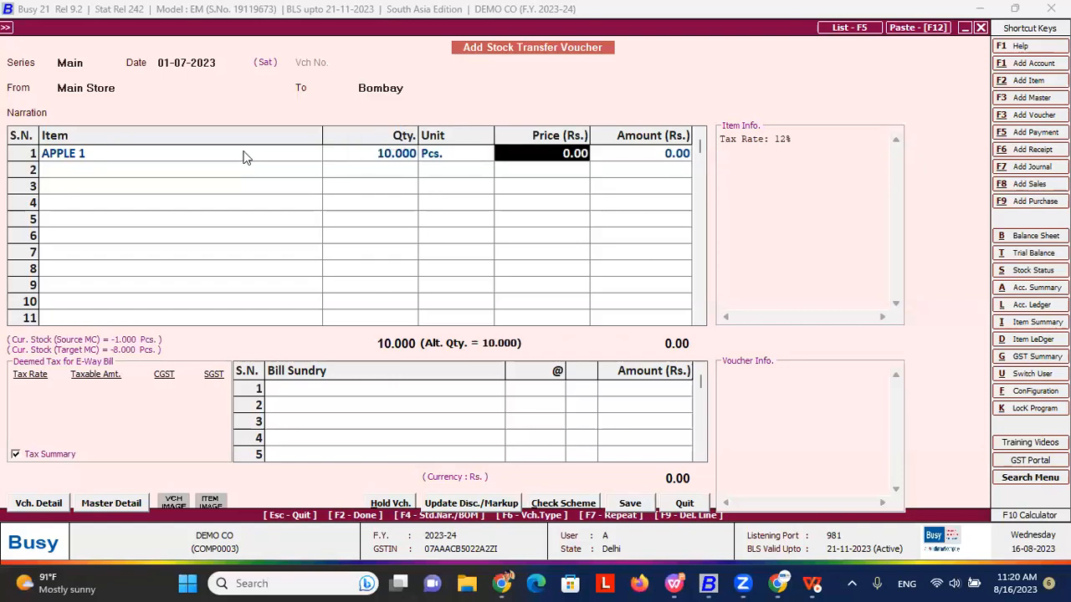
pyautogui.write('700')
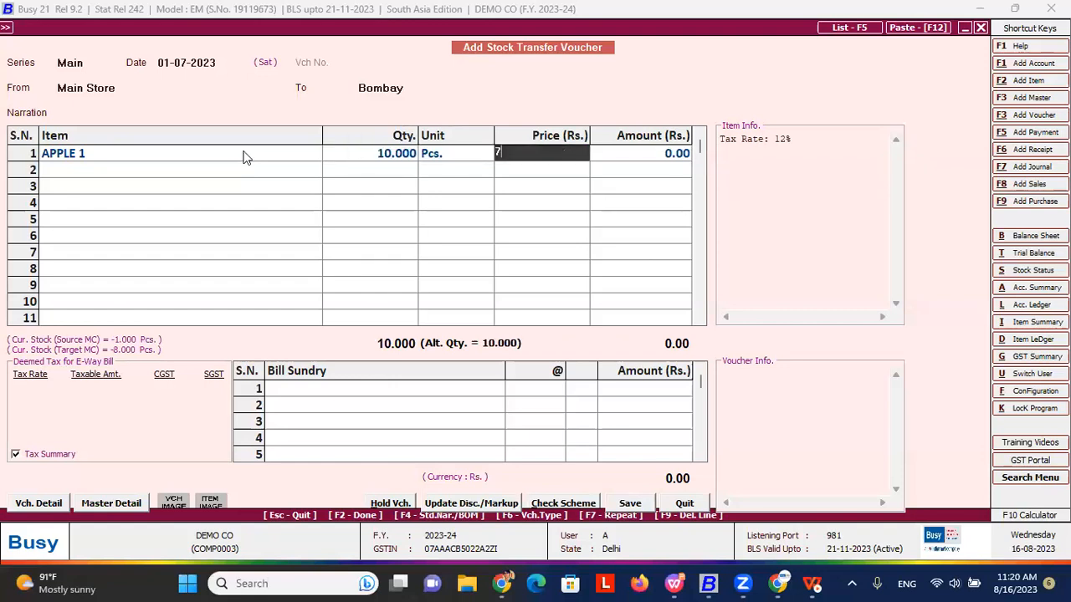
pyautogui.press('Return')
pyautogui.press('Return')
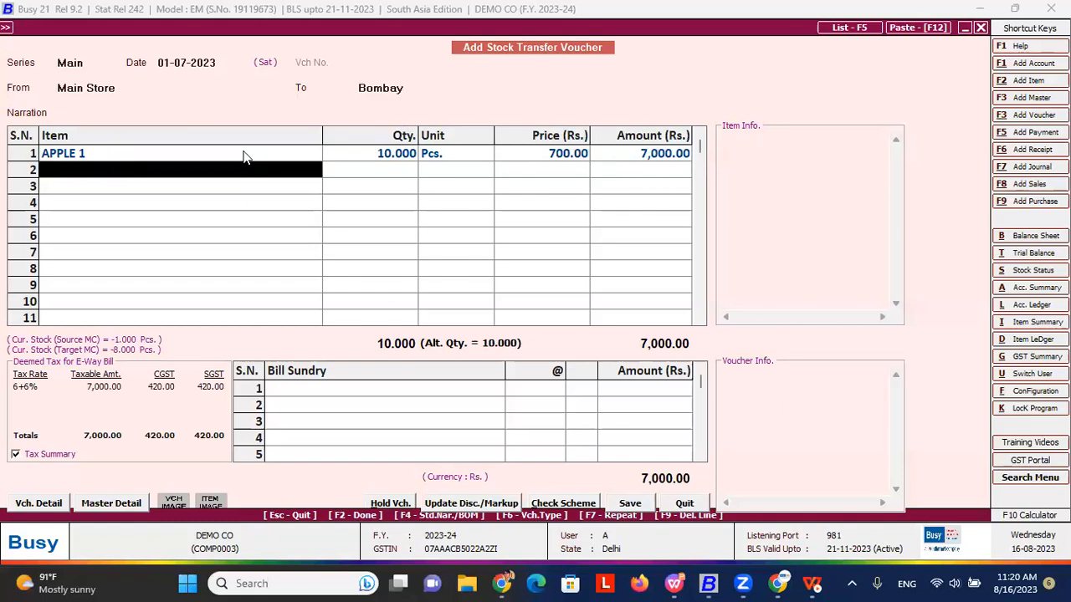
# - Add Mango as the second transfer item with quantity 70 Pcs. at a price of 80
pyautogui.press('Down')
pyautogui.press('Down')
pyautogui.press('Down')
pyautogui.press('Down')
pyautogui.press('Down')
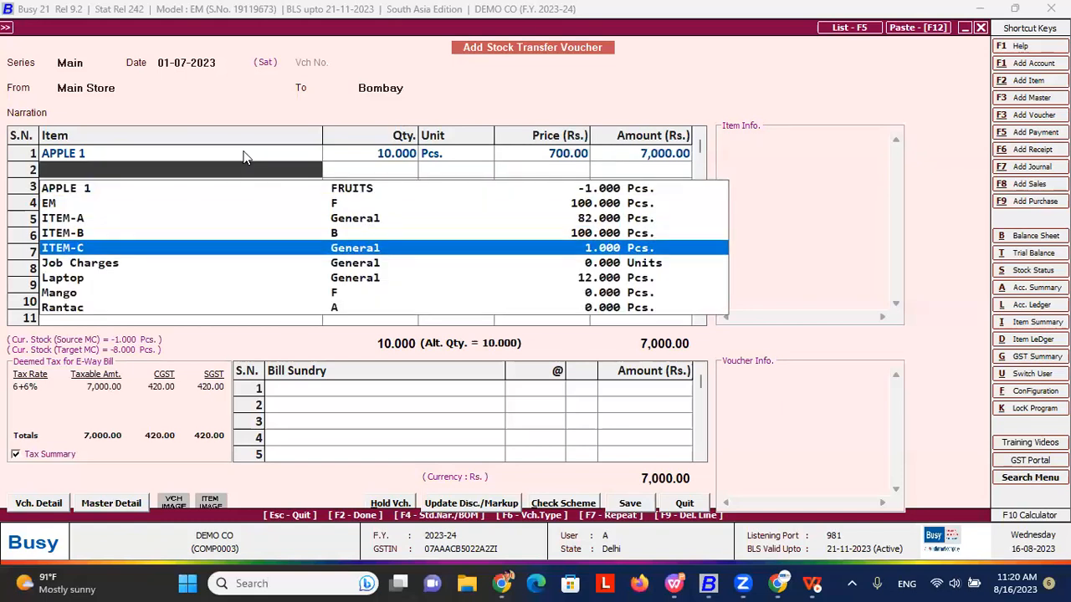
pyautogui.press('Down')
pyautogui.press('Down')
pyautogui.press('Return')
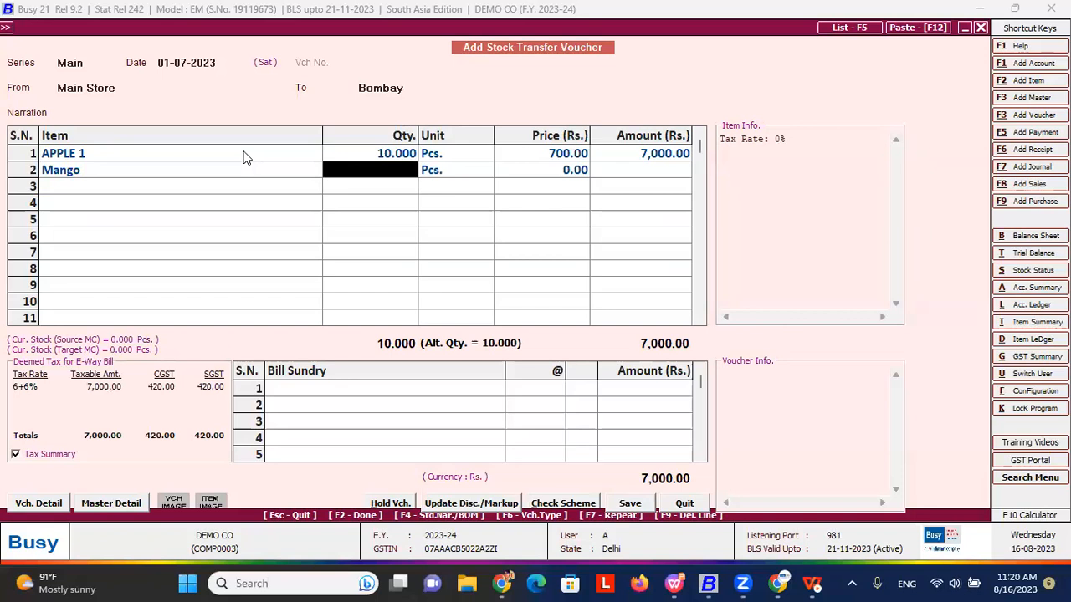
pyautogui.write('70')
pyautogui.press('Return')
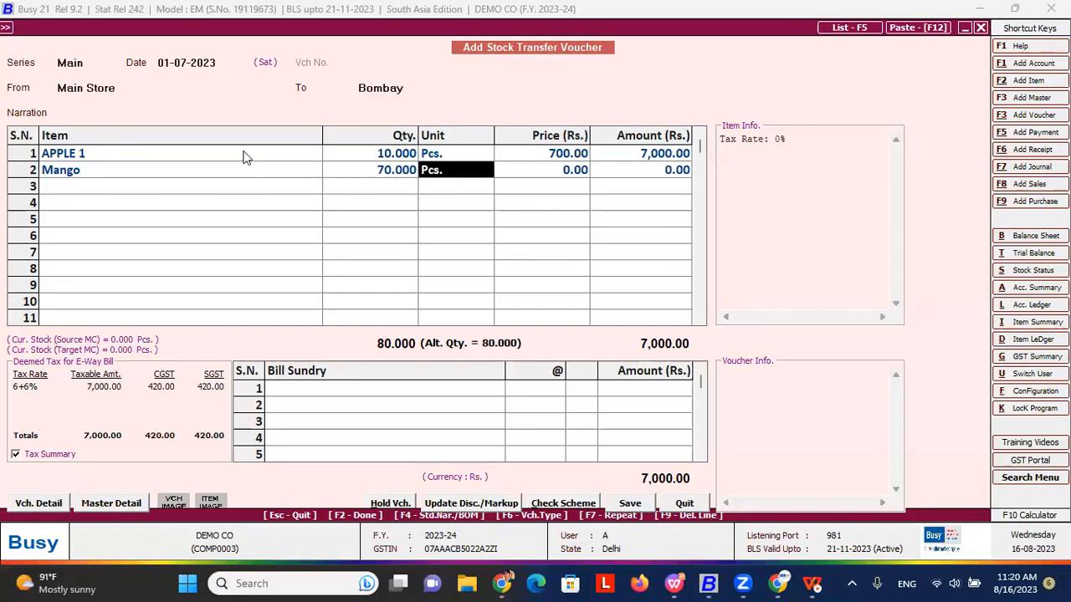
pyautogui.press('Return')
pyautogui.press('Escape')
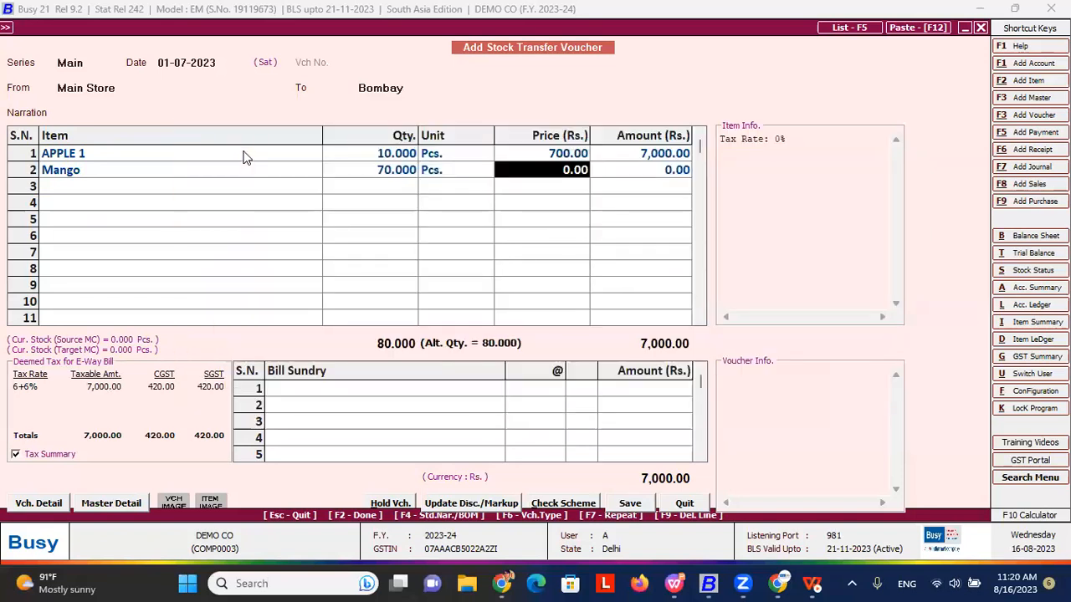
pyautogui.write('80')
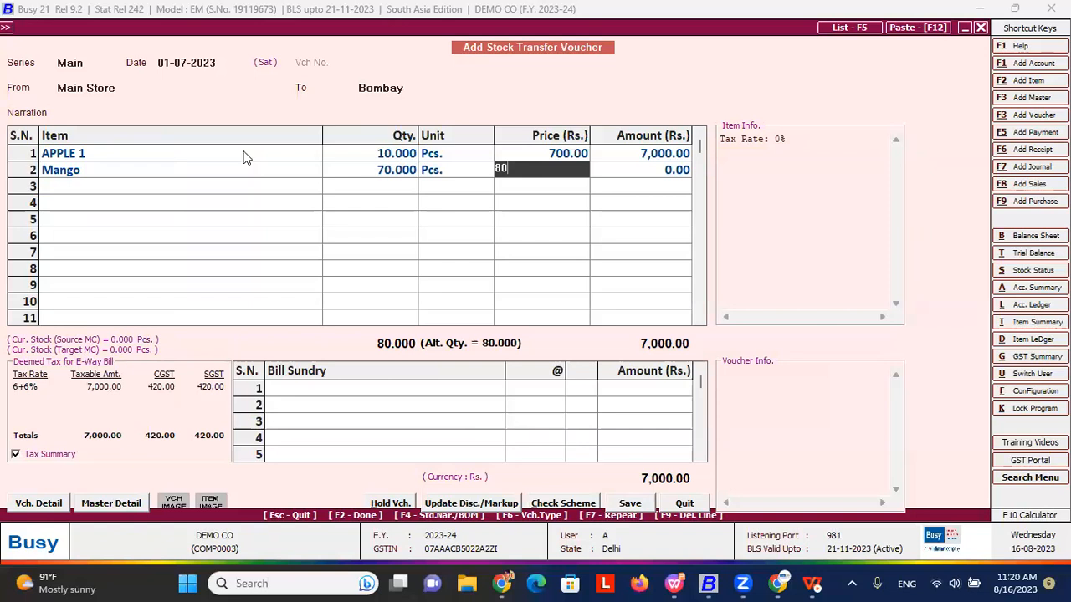
pyautogui.press('Return')
# - Save the stock transfer voucher and leave the voucher entry form
pyautogui.press('F2')
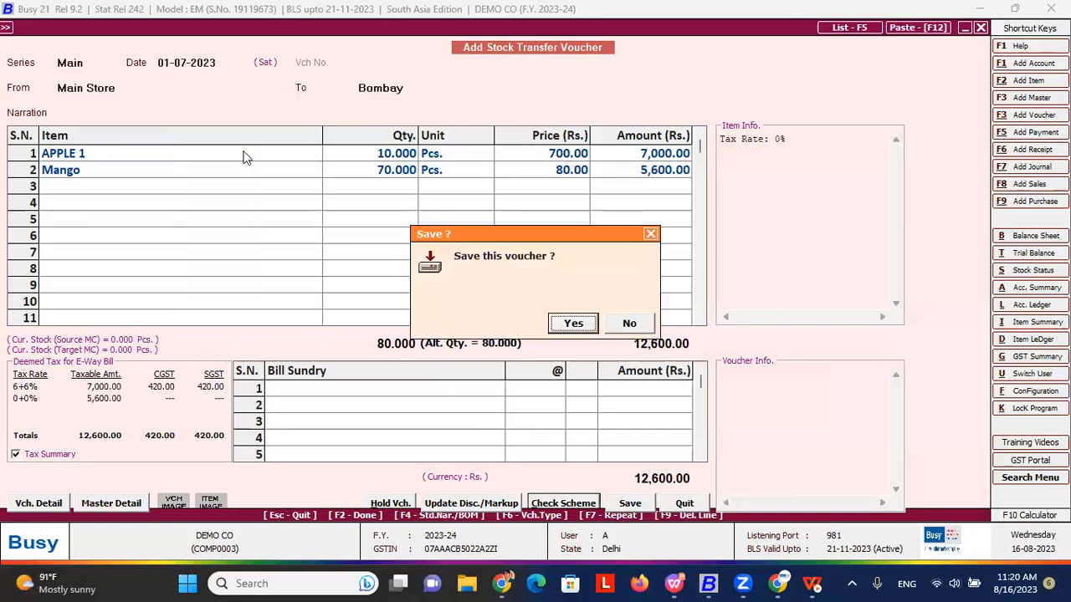
pyautogui.press('Return')
pyautogui.press('Escape')
pyautogui.press('Escape')
# - Collapse the Account Books reports and locate the Stock Status report group
pyautogui.press('Right')
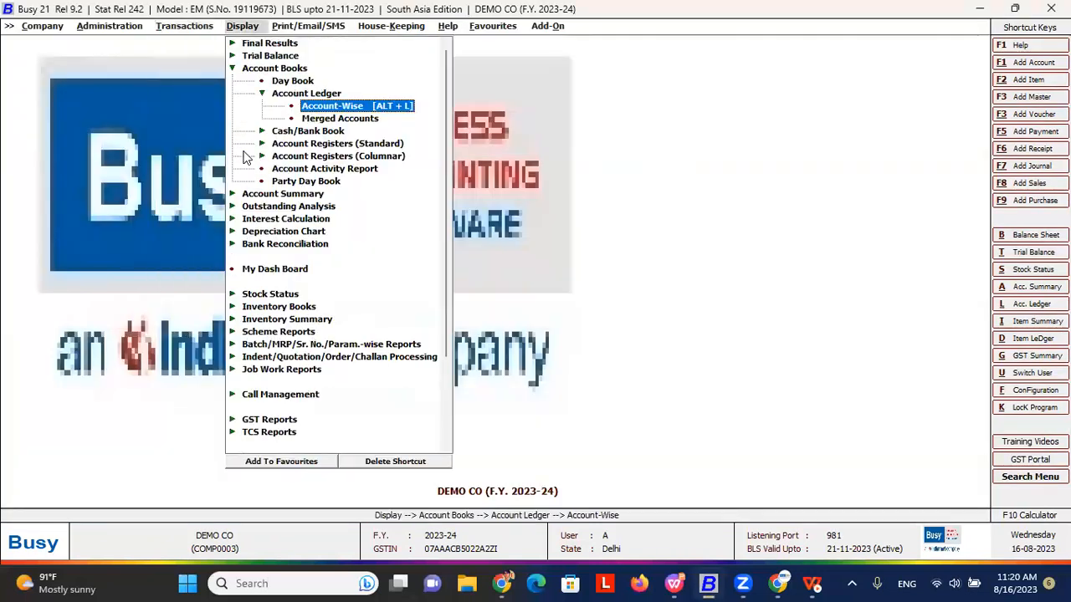
pyautogui.press('Left')
pyautogui.press('Left')
pyautogui.press('Down')
pyautogui.press('Down')
pyautogui.press('Down')
pyautogui.press('Down')
pyautogui.press('Down')
pyautogui.press('Down')
pyautogui.press('Down')
pyautogui.press('Down')
pyautogui.press('Down')
pyautogui.press('Down')
pyautogui.press('Down')
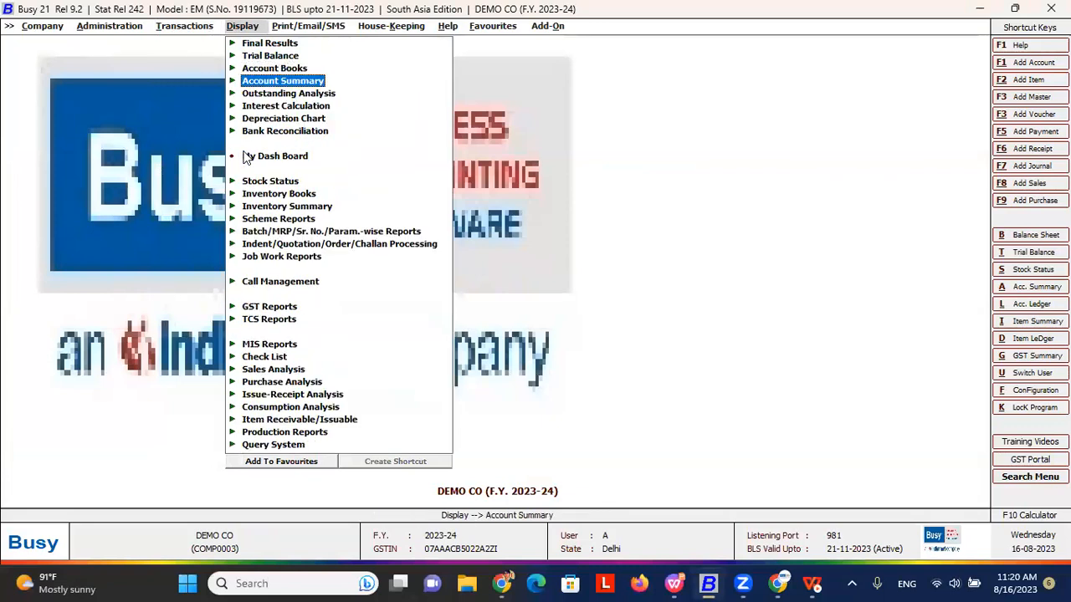
pyautogui.press('Down')
pyautogui.press('Down')
pyautogui.press('Down')
pyautogui.press('Down')
pyautogui.press('Down')
pyautogui.press('Down')
pyautogui.press('Down')
pyautogui.press('Down')
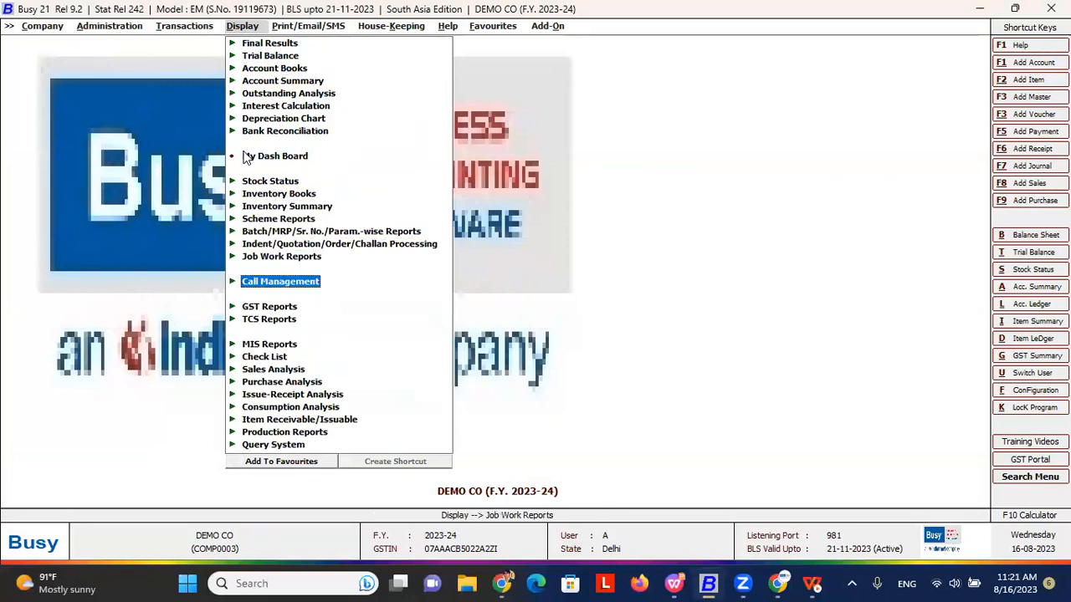
pyautogui.press('Up')
pyautogui.press('Up')
pyautogui.press('Up')
pyautogui.press('Up')
pyautogui.press('Up')
pyautogui.press('Up')
pyautogui.press('Up')
pyautogui.press('Up')
pyautogui.press('Up')
pyautogui.press('Up')
pyautogui.press('Up')
pyautogui.press('Up')
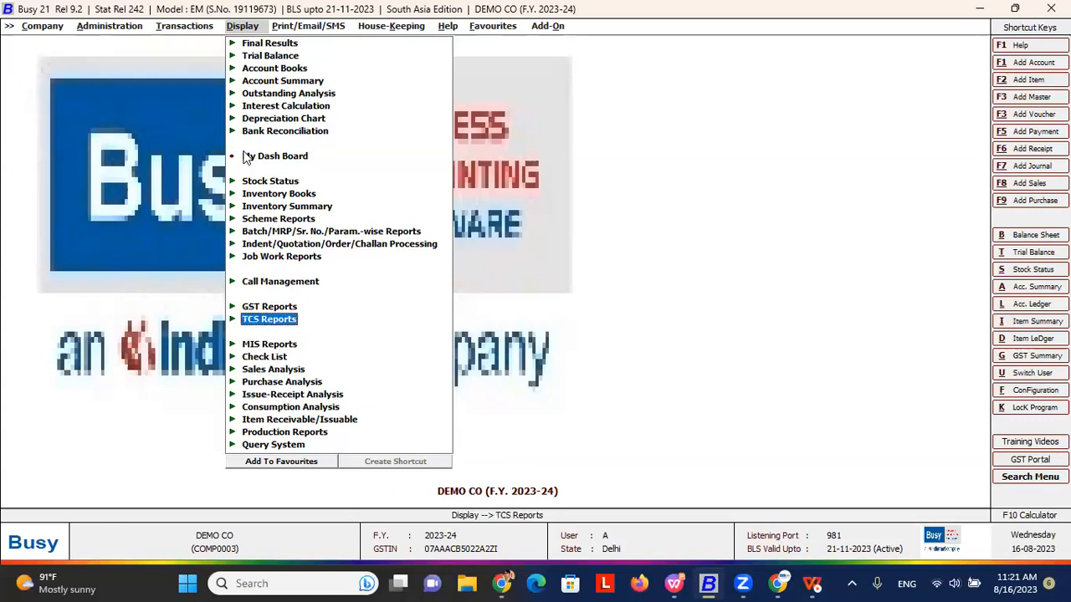
# - Open the material-centre-wise columnar report of the alphabetical closing stock
pyautogui.press('Right')
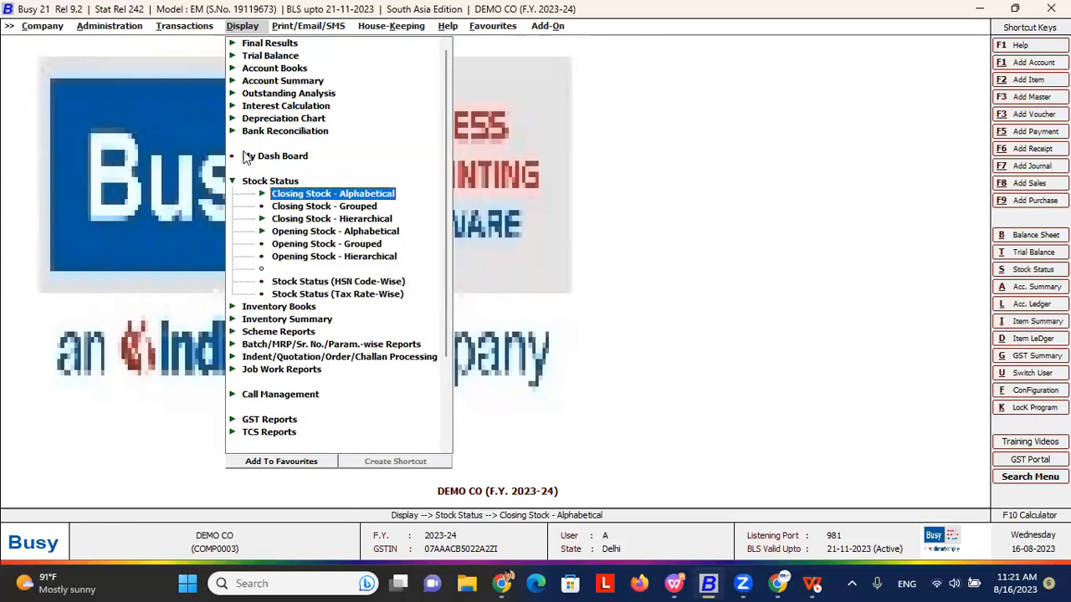
pyautogui.press('Right')
pyautogui.press('Down')
pyautogui.press('Down')
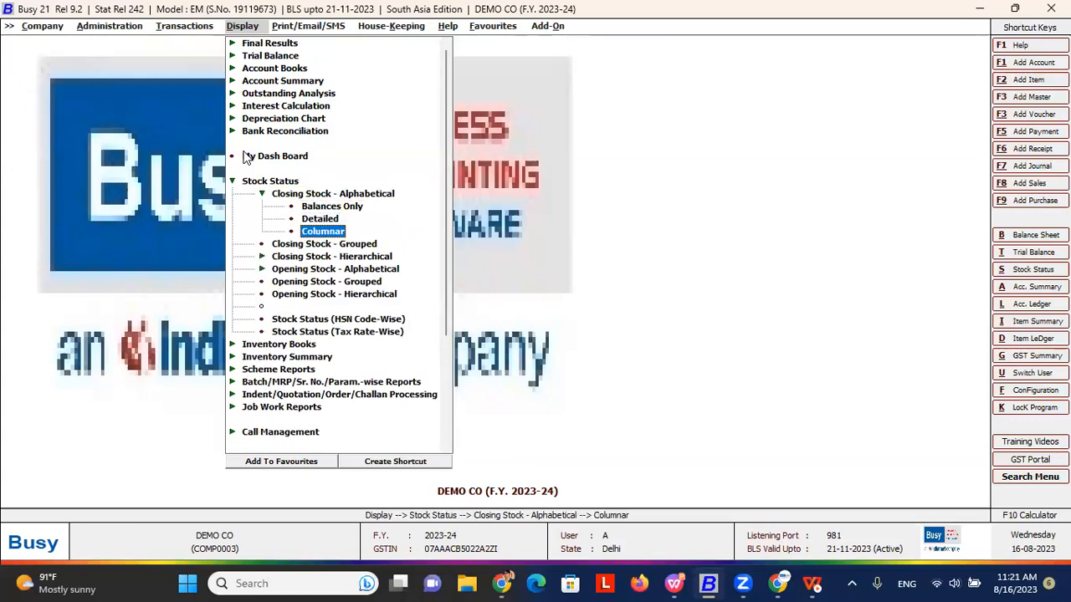
pyautogui.press('Return')
pyautogui.press('Return')
# - Examine the MC-wise stock status for all branches and types as on 31-03-2024 in main units, and close the report
pyautogui.press('Return')
pyautogui.press('Return')
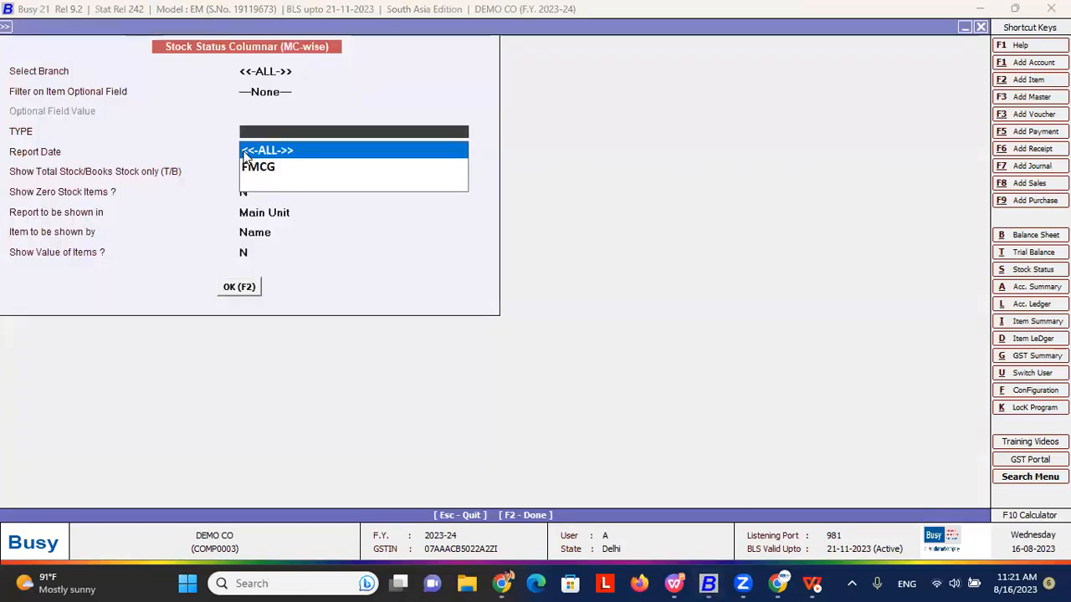
pyautogui.press('Return')
pyautogui.press('Return')
pyautogui.press('Return')
pyautogui.press('Return')
pyautogui.press('Return')
pyautogui.press('Return')
pyautogui.press('Return')
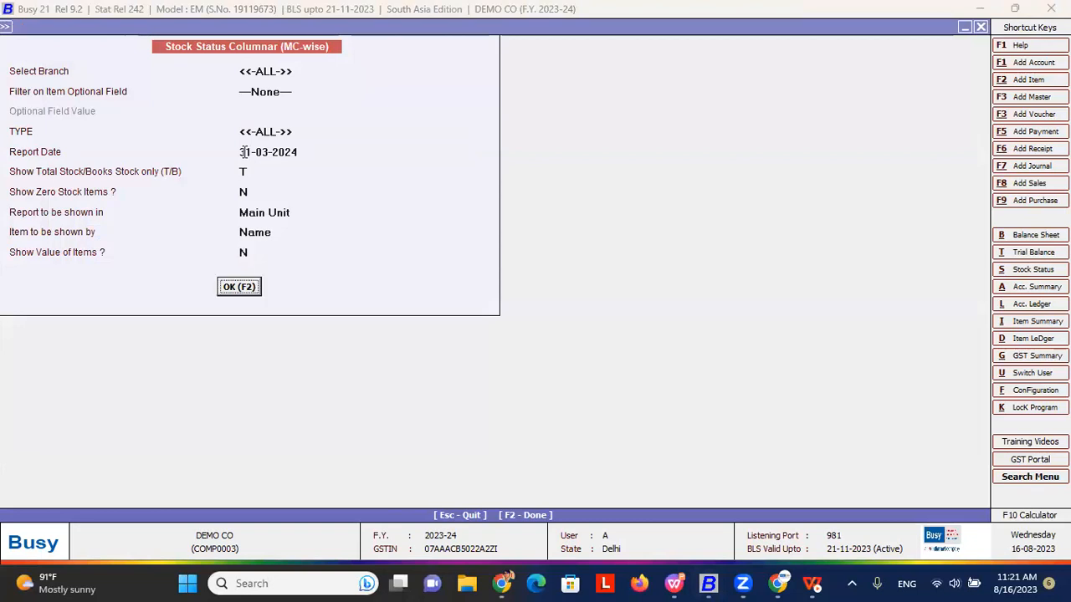
pyautogui.press('Return')
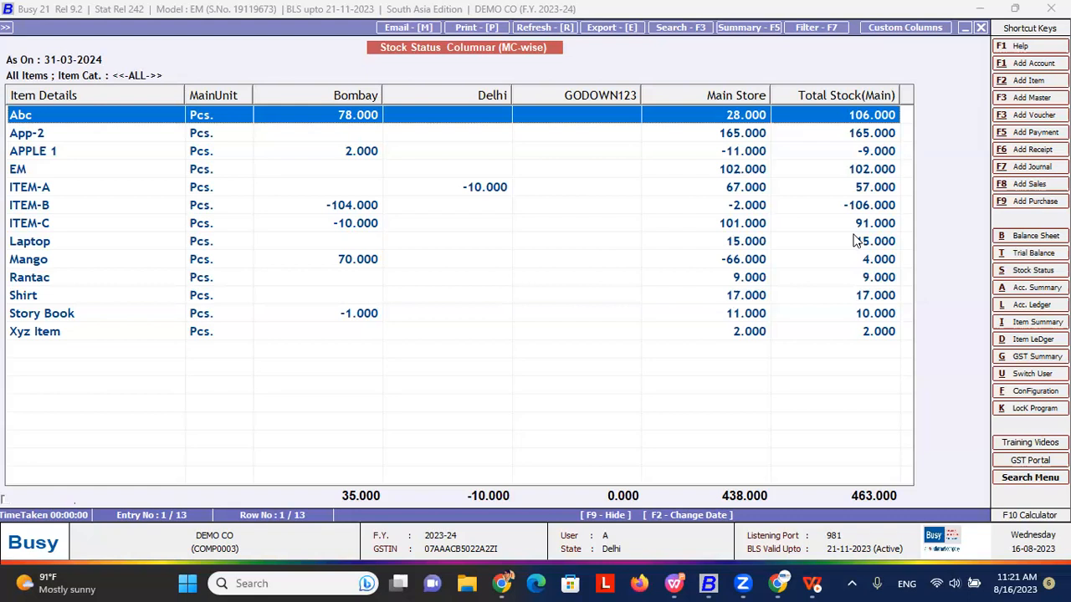
pyautogui.press('Escape')
pyautogui.press('Escape')
pyautogui.press('Escape')
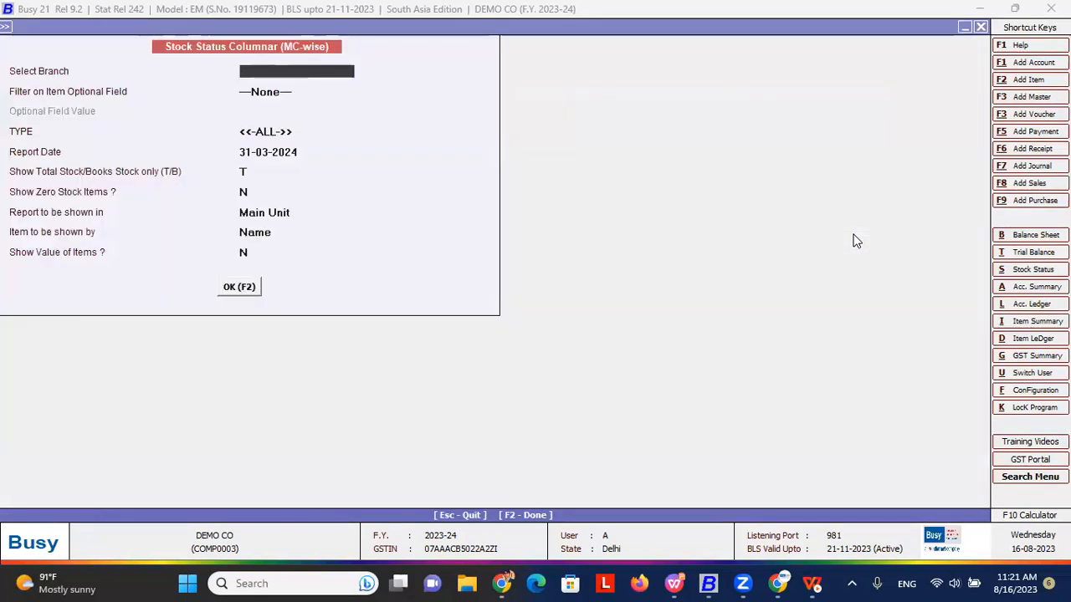
# - Start a new stock journal voucher in the Main series dated 01-07-2023, leaving the narration blank
pyautogui.press('Left')
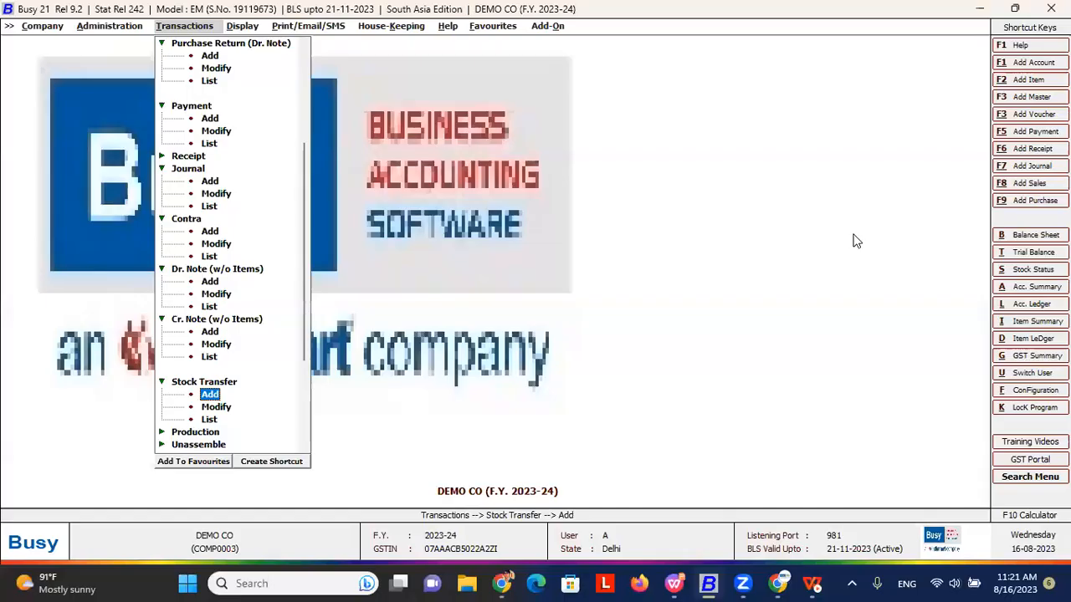
pyautogui.press('Down')
pyautogui.press('Down')
pyautogui.press('Down')
pyautogui.press('Down')
pyautogui.press('Down')
pyautogui.press('Down')
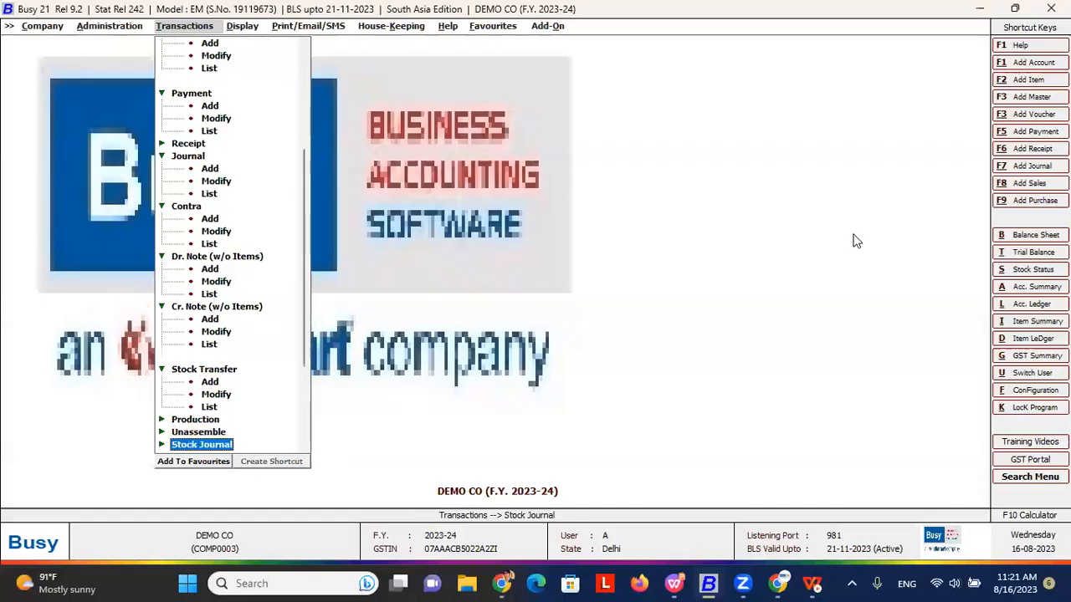
pyautogui.press('Up')
pyautogui.press('Return')
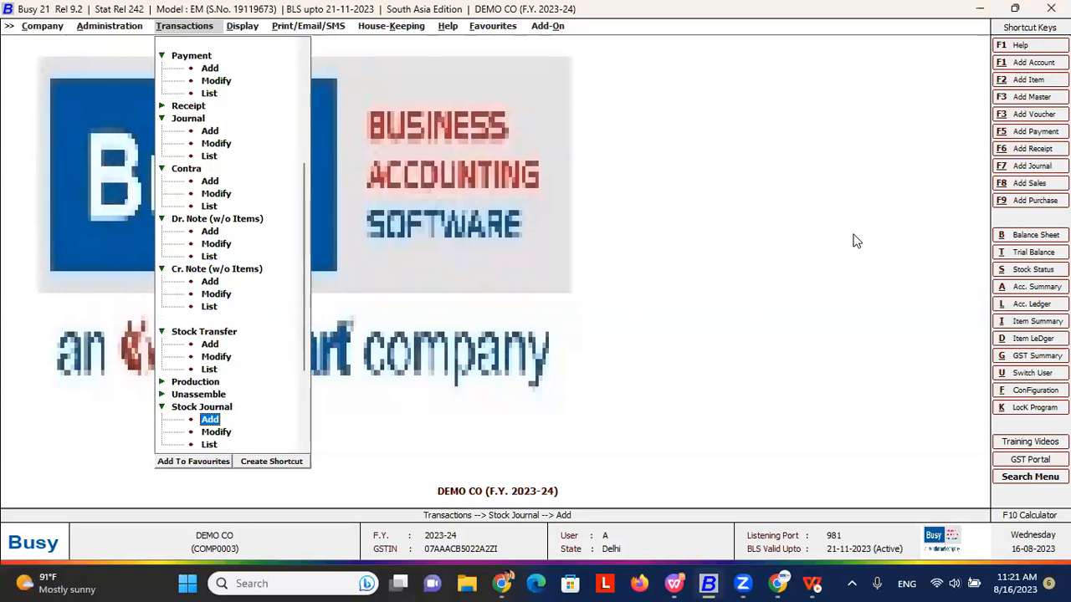
pyautogui.press('Return')
pyautogui.press('Down')
pyautogui.press('Down')
pyautogui.press('Return')
pyautogui.press('Return')
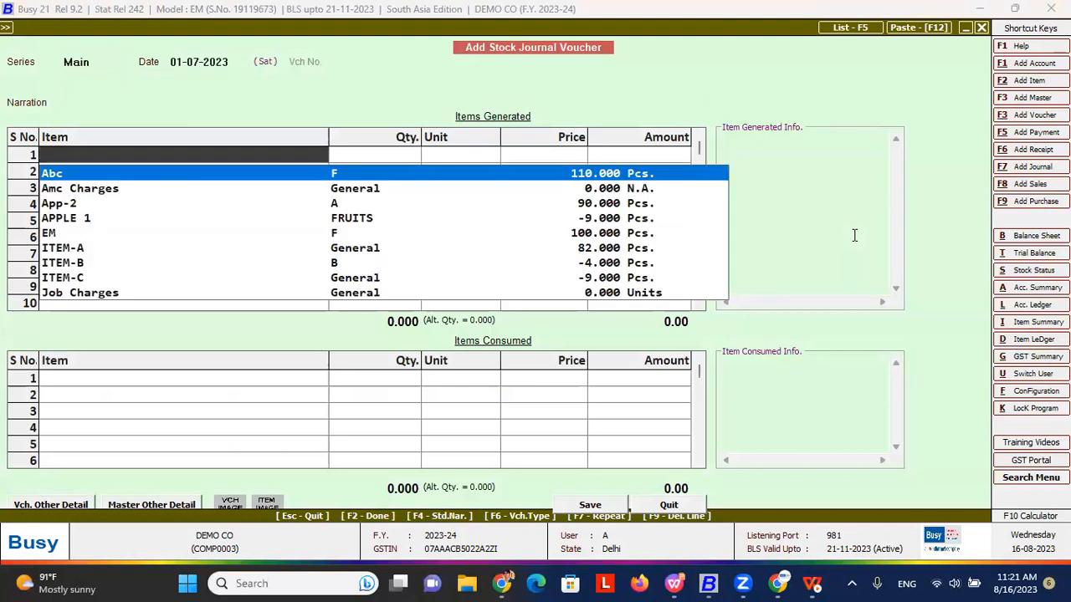
# - Select Laptop as the first item under Items Generated
pyautogui.press('Down')
pyautogui.press('Down')
pyautogui.press('Down')
pyautogui.press('Down')
pyautogui.press('Down')
pyautogui.press('Up')
pyautogui.press('Down')
pyautogui.press('Down')
pyautogui.press('Down')
pyautogui.press('Up')
pyautogui.press('Up')
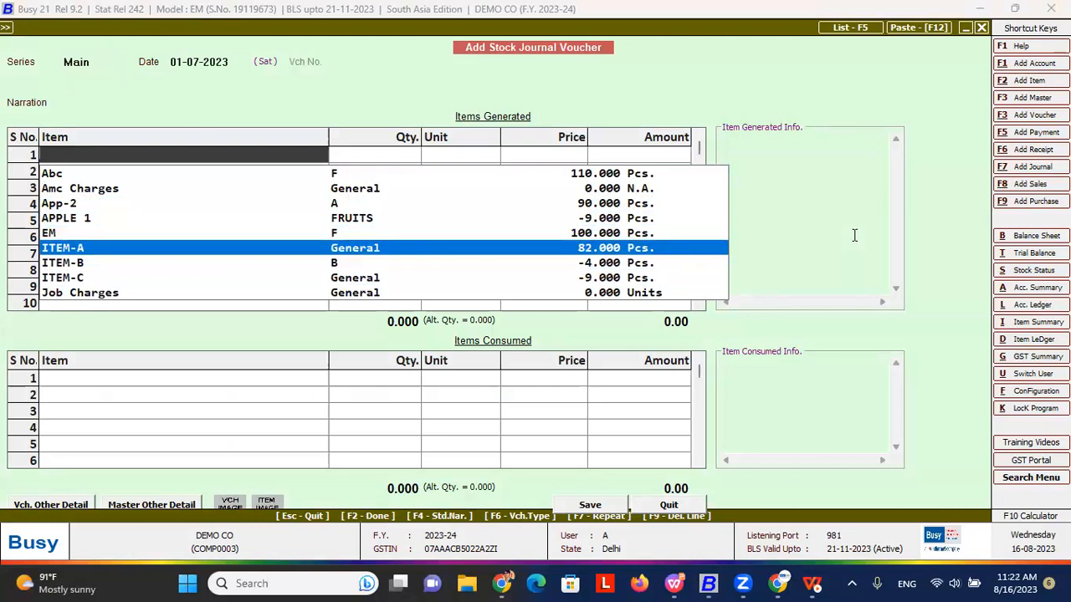
pyautogui.press('Down')
pyautogui.press('Down')
pyautogui.press('Down')
pyautogui.press('Down')
pyautogui.press('Down')
pyautogui.press('Up')
pyautogui.press('Return')
pyautogui.press('Down')
pyautogui.press('Down')
pyautogui.press('Down')
pyautogui.press('Down')
pyautogui.press('Return')
# - Set the generated Laptop's quantity to 1 Pcs. and leave its price at zero
pyautogui.write('1')
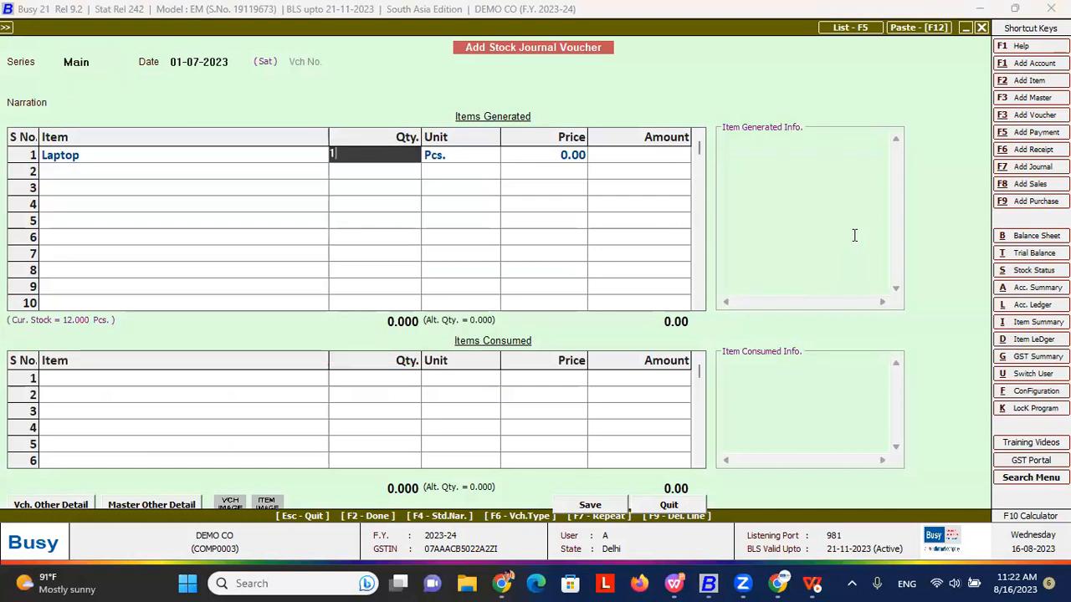
pyautogui.press('Return')
pyautogui.press('Return')
pyautogui.press('Return')
# - Finish the generated items and select ITEM-A as the first item under Items Consumed
pyautogui.press('Down')
pyautogui.press('Down')
pyautogui.press('Down')
pyautogui.press('Down')
pyautogui.press('Down')
pyautogui.press('Return')
pyautogui.press('Down')
pyautogui.press('Down')
pyautogui.press('Down')
pyautogui.press('Down')
pyautogui.press('Return')
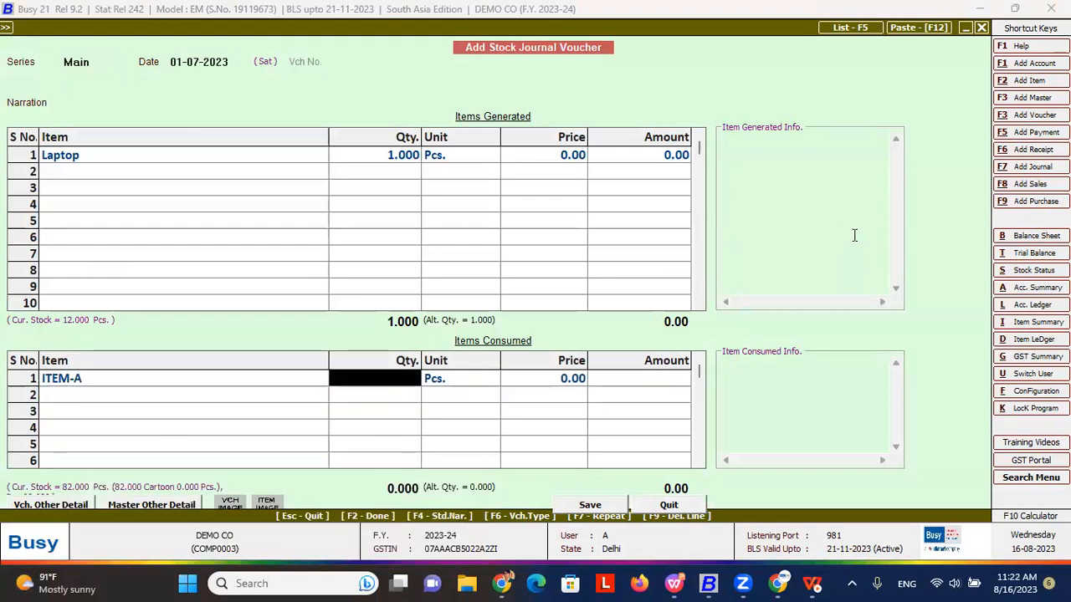
# - Set the consumed ITEM-A's quantity to 10 Pcs. at zero price, accepting 10 as the quantity in Box
pyautogui.write('10')
pyautogui.press('Return')
pyautogui.press('Return')
pyautogui.press('Return')
pyautogui.press('Return')
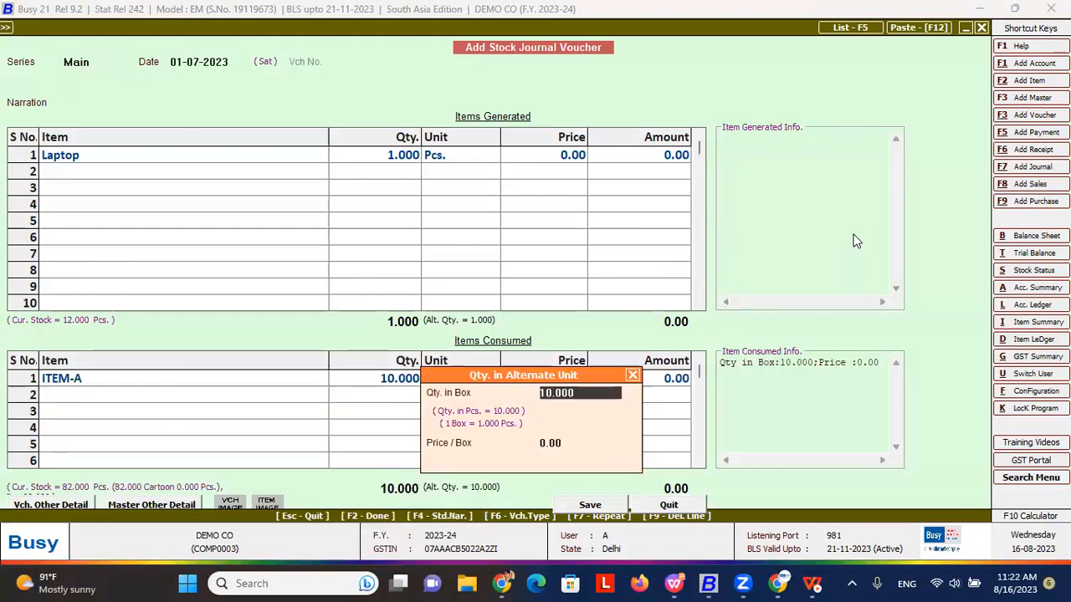
pyautogui.press('Return')
pyautogui.press('Return')
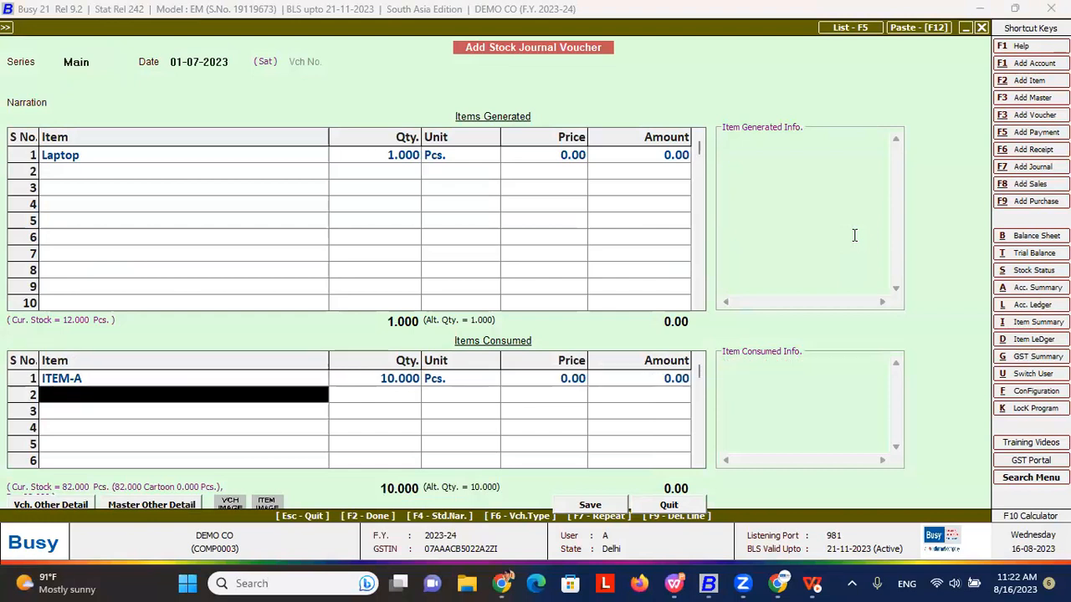
# - Add ITEM-B as the second item under Items Consumed with a quantity of 10 Pcs
pyautogui.press('Down')
pyautogui.press('Down')
pyautogui.press('Up')
pyautogui.press('Return')
pyautogui.press('Down')
pyautogui.press('Down')
pyautogui.press('Down')
pyautogui.press('Down')
pyautogui.press('Return')
pyautogui.write('10')
pyautogui.press('Return')
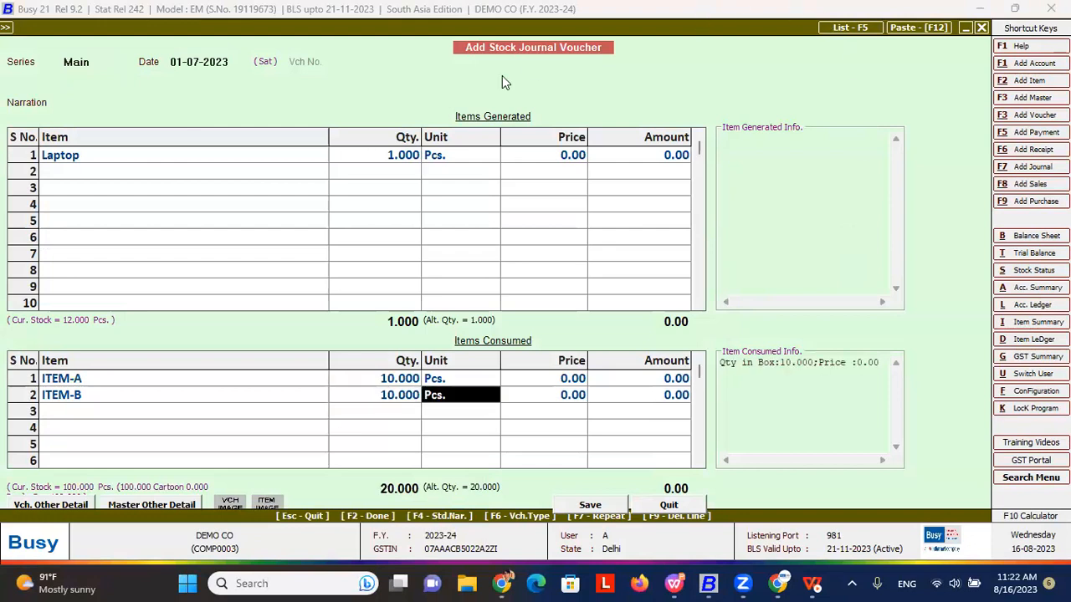
# - Delete the Laptop row from Items Generated and the ITEM-B row from Items Consumed
pyautogui.click(302, 154)
pyautogui.click(374, 160)
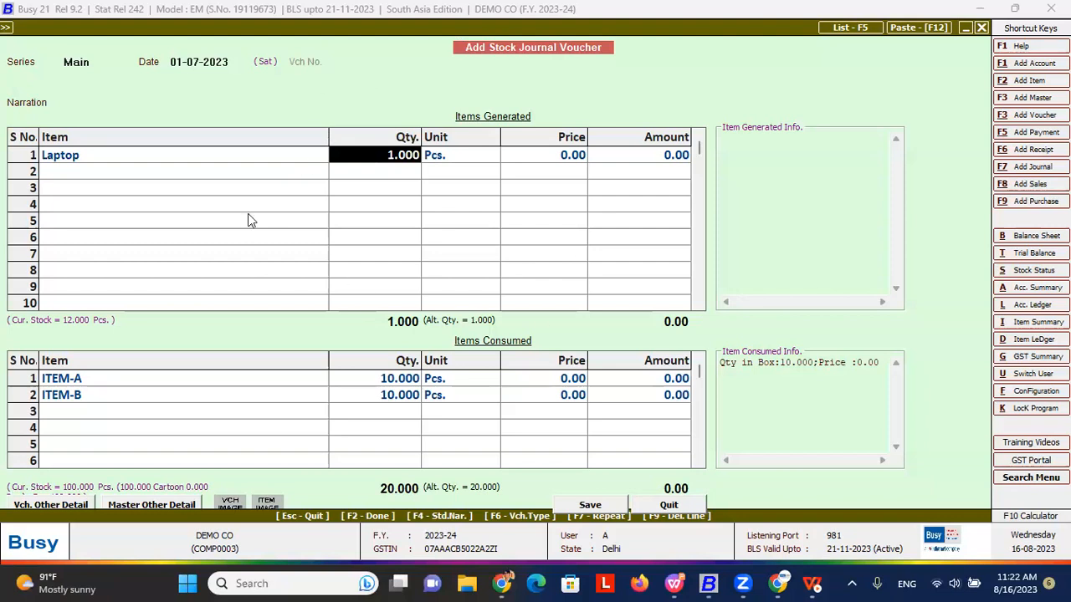
pyautogui.click(308, 158)
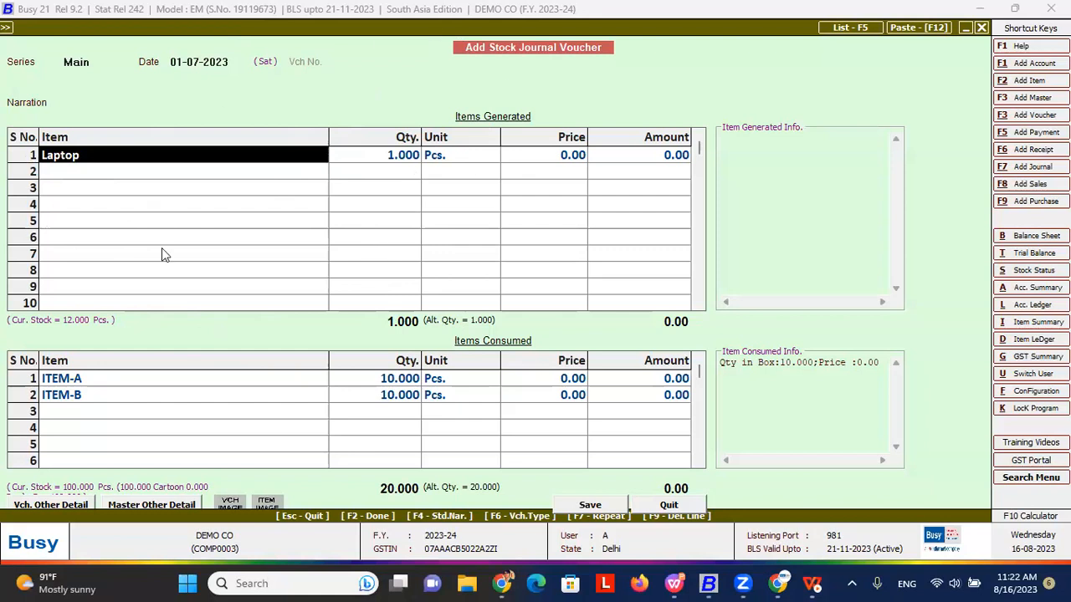
pyautogui.rightClick(23, 163)
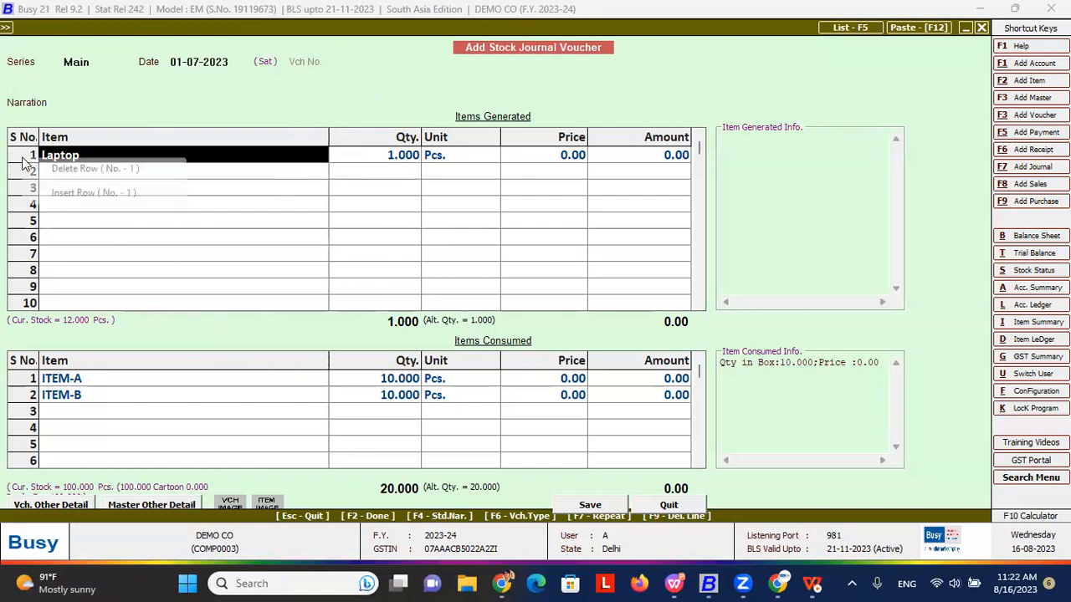
pyautogui.click(91, 168)
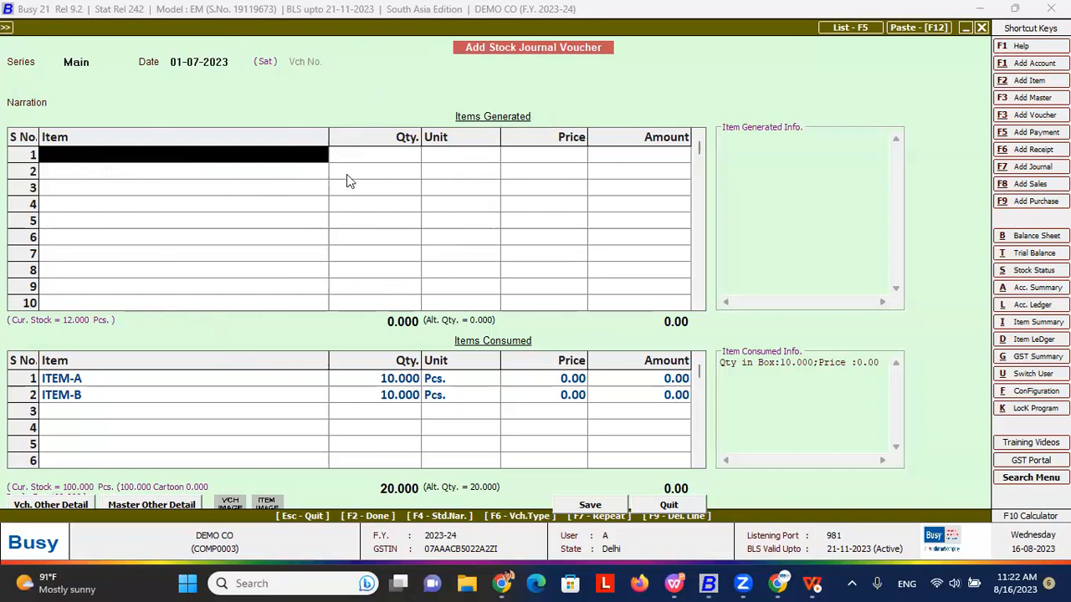
pyautogui.click(50, 394)
pyautogui.rightClick(32, 395)
pyautogui.click(89, 401)
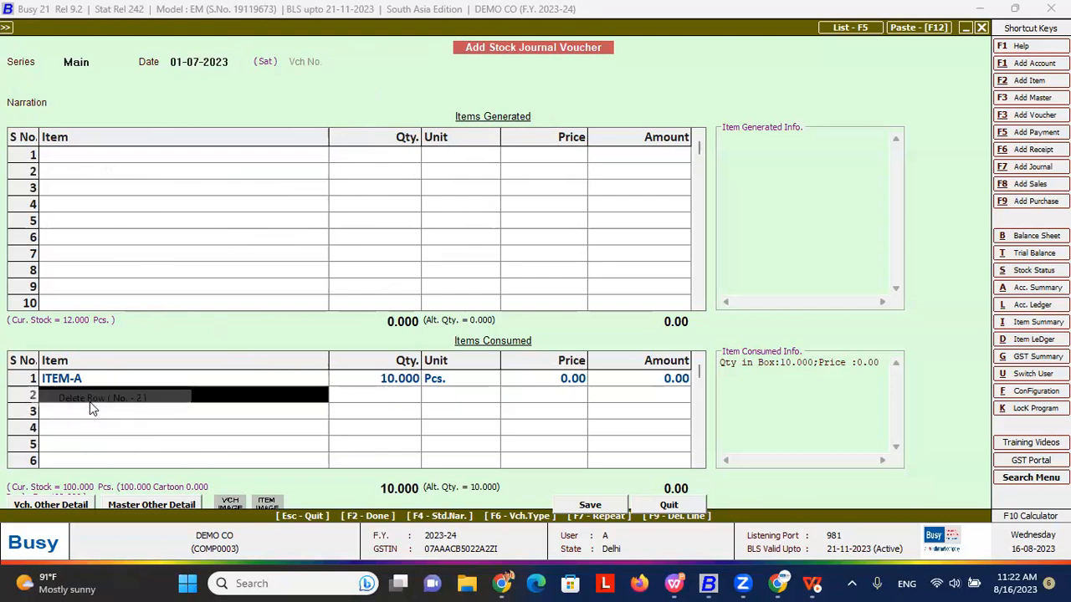
# - Keep ITEM-A as the consumed item and set its quantity to 2 Pcs
pyautogui.click(230, 380)
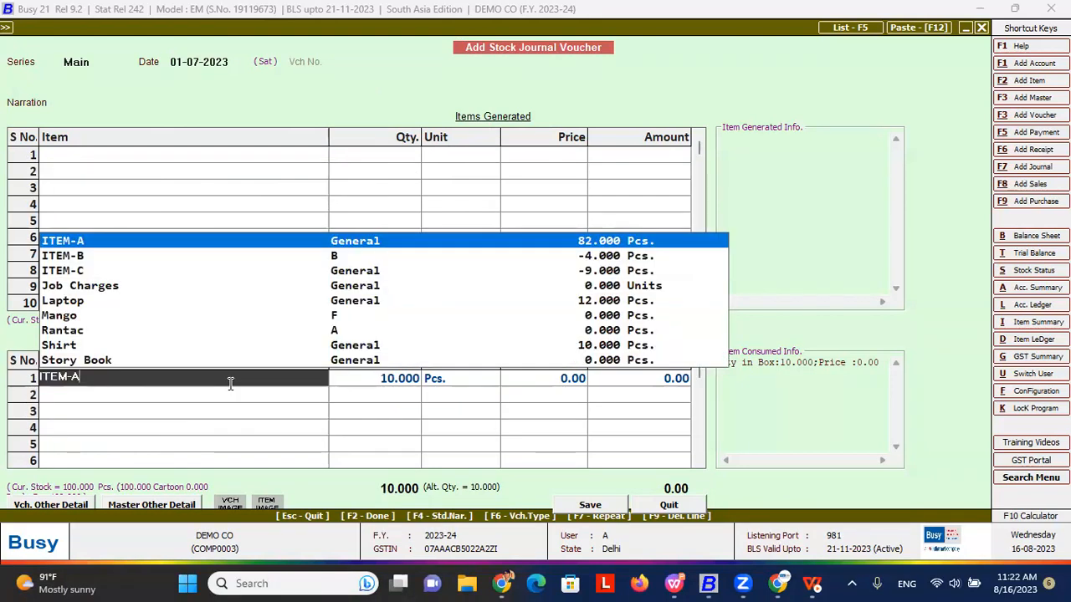
pyautogui.click(127, 244)
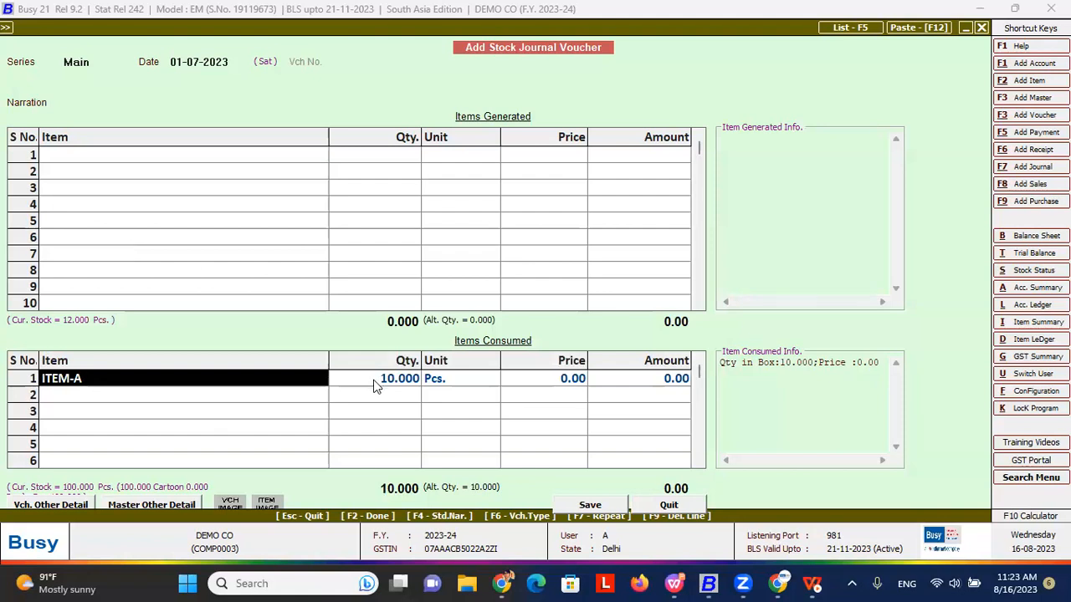
pyautogui.press('Return')
pyautogui.write('2')
pyautogui.press('Return')
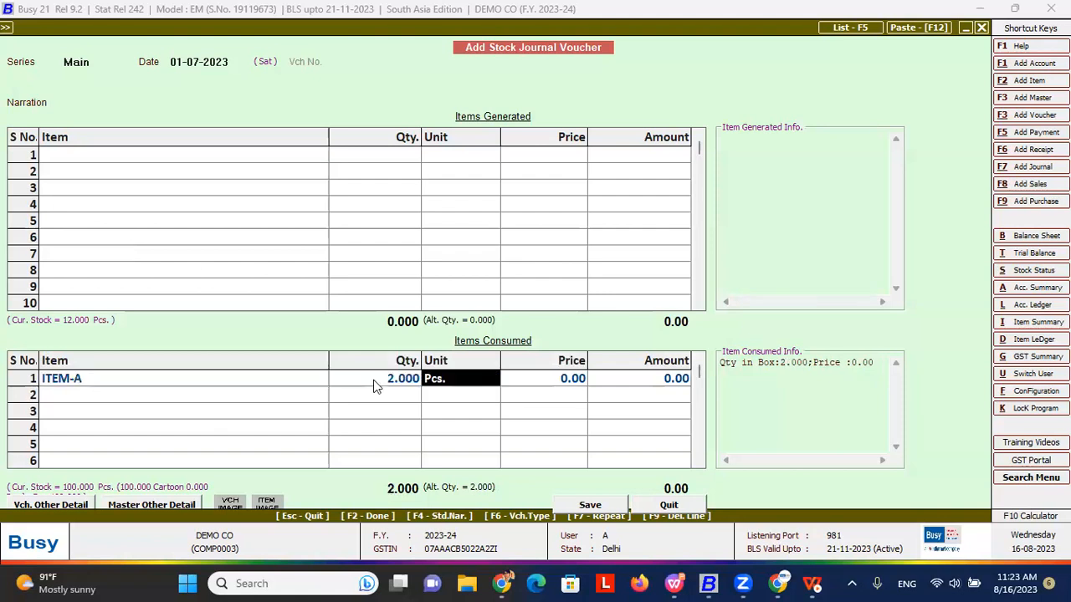
# - Leave Items Generated empty and save the stock journal voucher with only ITEM-A consumed
pyautogui.click(334, 155)
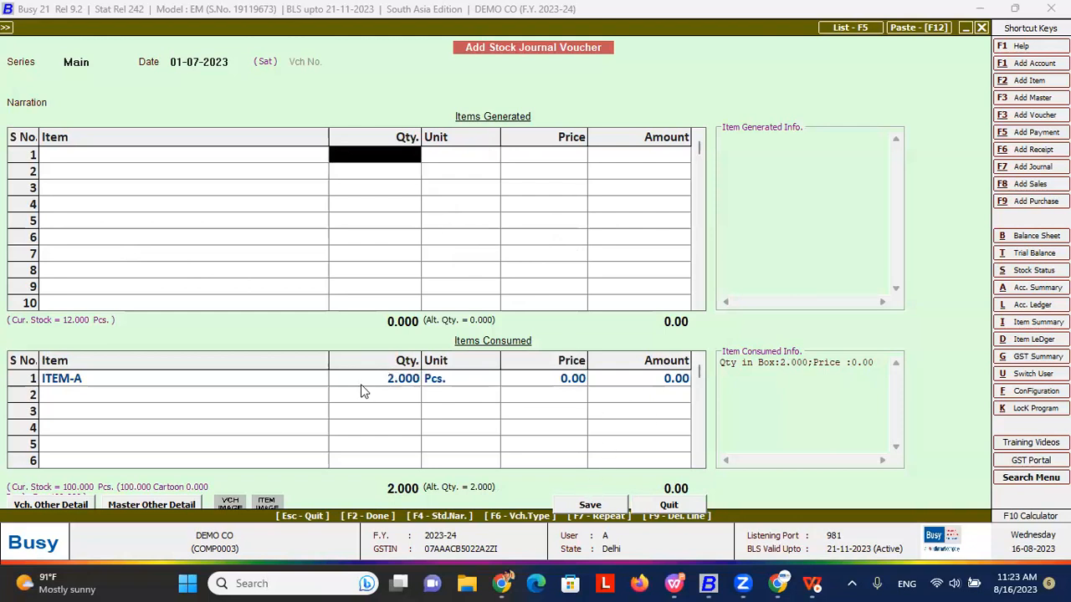
pyautogui.click(235, 383)
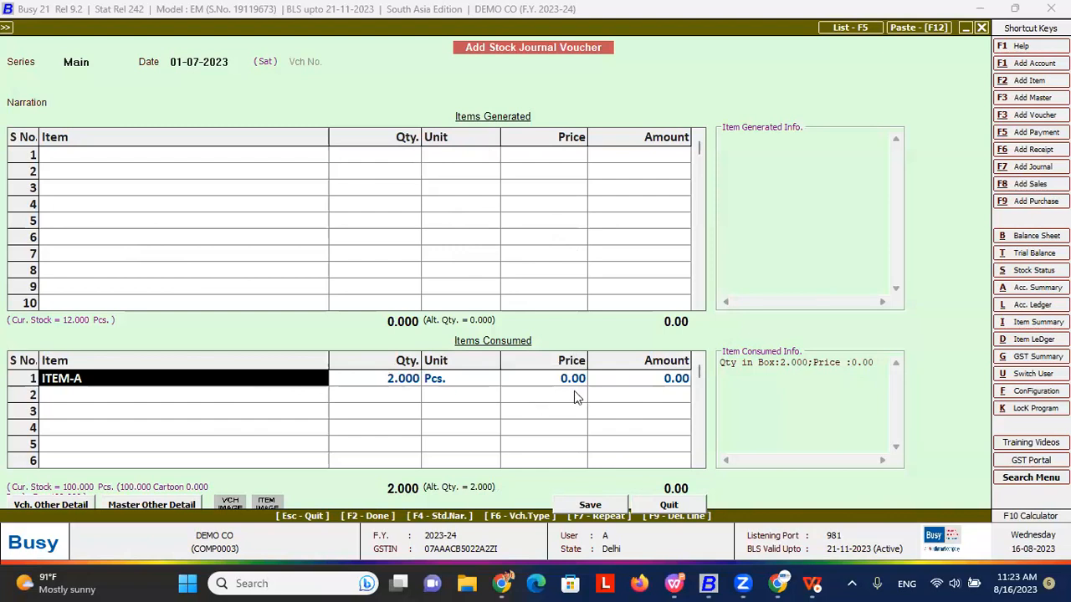
pyautogui.click(79, 155)
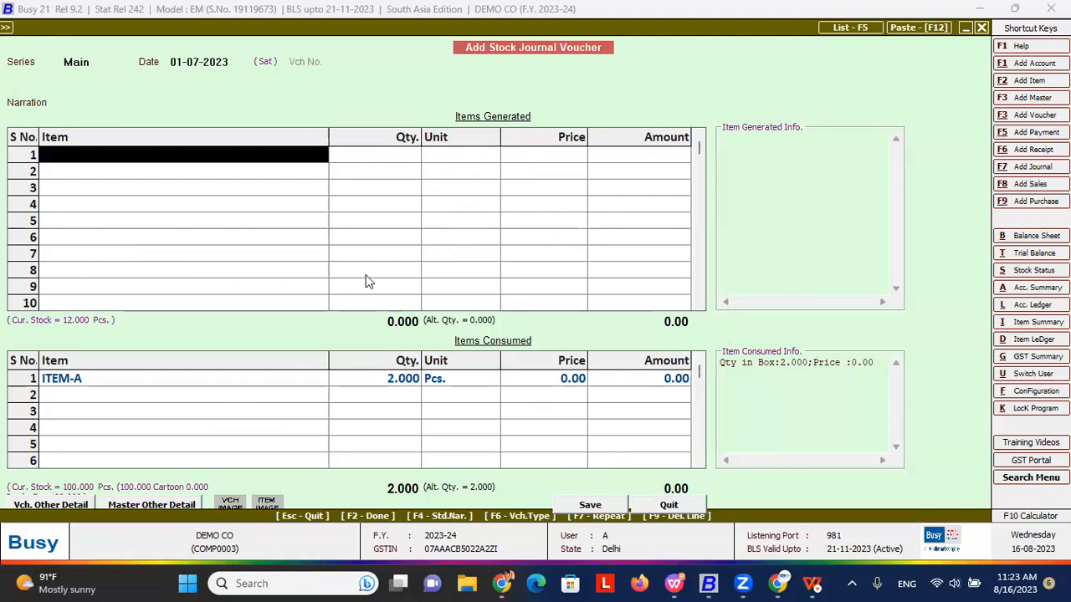
pyautogui.click(268, 411)
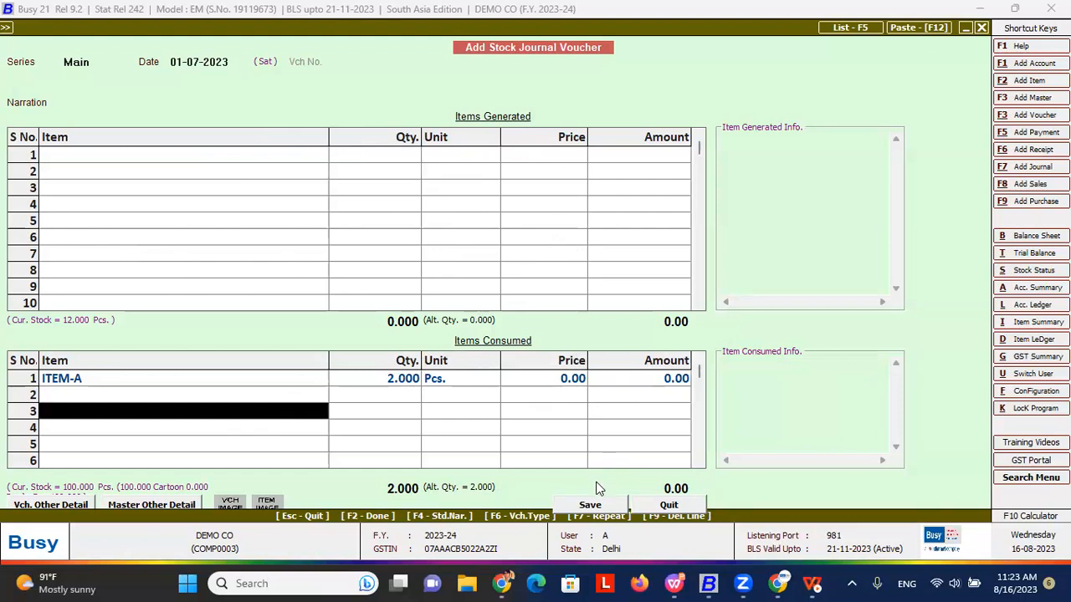
pyautogui.click(301, 379)
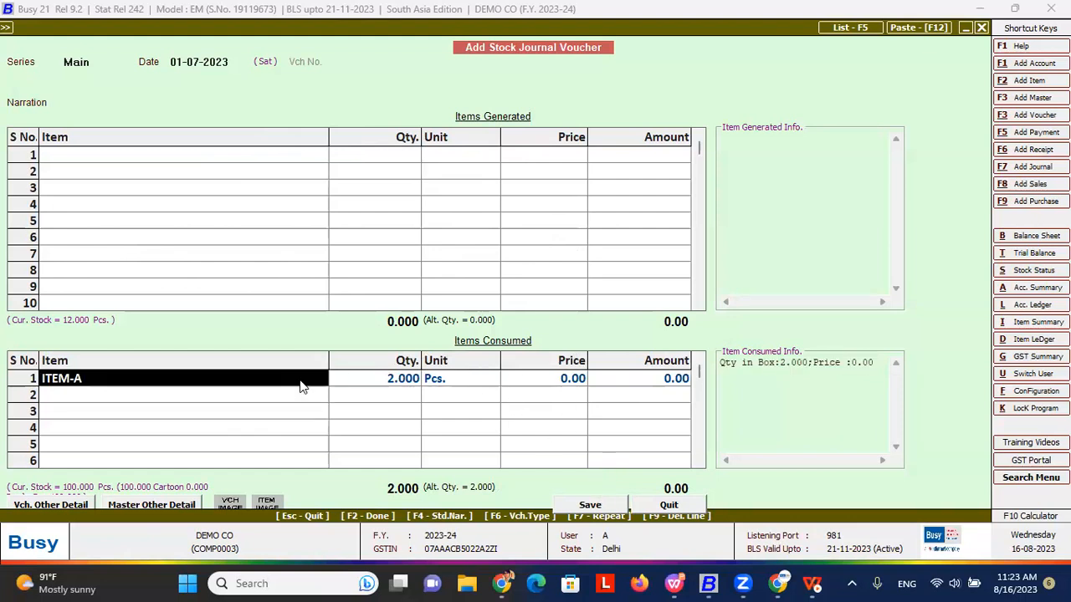
pyautogui.click(598, 503)
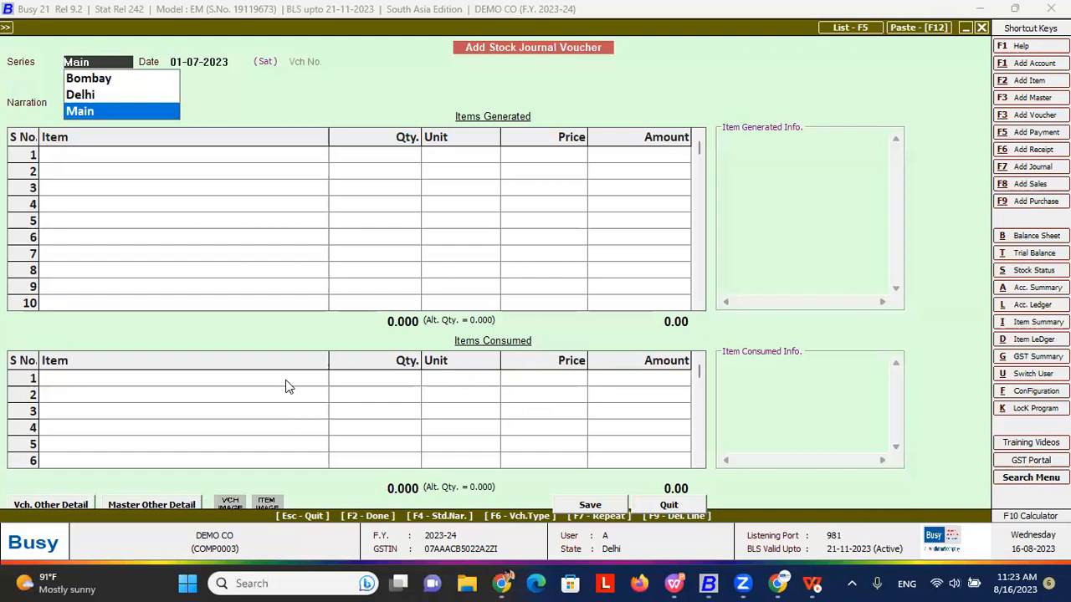
# - Start another stock journal voucher in the Main series and select Laptop as the first item under Items Generated
pyautogui.press('Return')
pyautogui.press('Down')
pyautogui.press('Down')
pyautogui.press('Down')
pyautogui.press('Down')
pyautogui.press('Down')
pyautogui.press('Down')
pyautogui.press('Down')
pyautogui.press('Down')
pyautogui.press('Down')
pyautogui.press('Down')
pyautogui.press('Up')
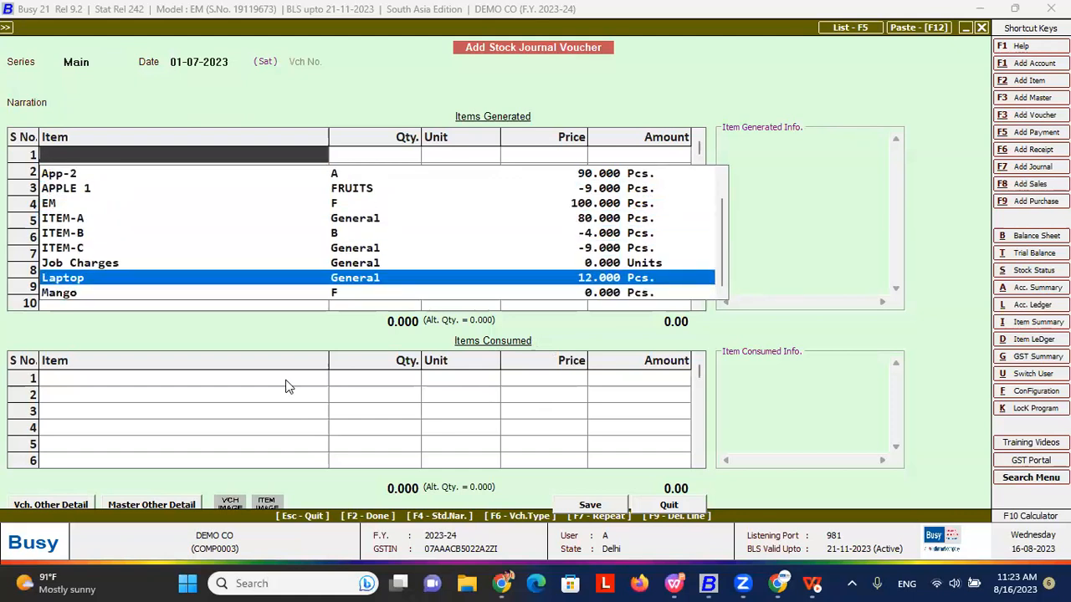
pyautogui.press('Return')
# - Set the generated Laptop's quantity to 1 Pcs. and save the voucher without any consumed items
pyautogui.press('Down')
pyautogui.press('Down')
pyautogui.press('Down')
pyautogui.press('Down')
pyautogui.press('Return')
pyautogui.write('1')
pyautogui.press('Return')
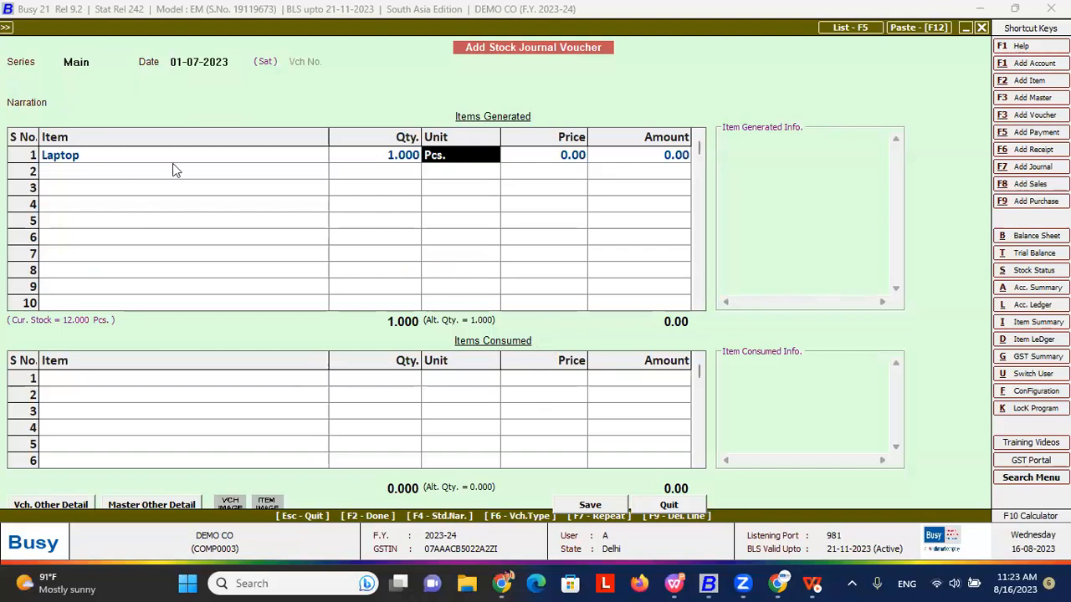
pyautogui.click(223, 151)
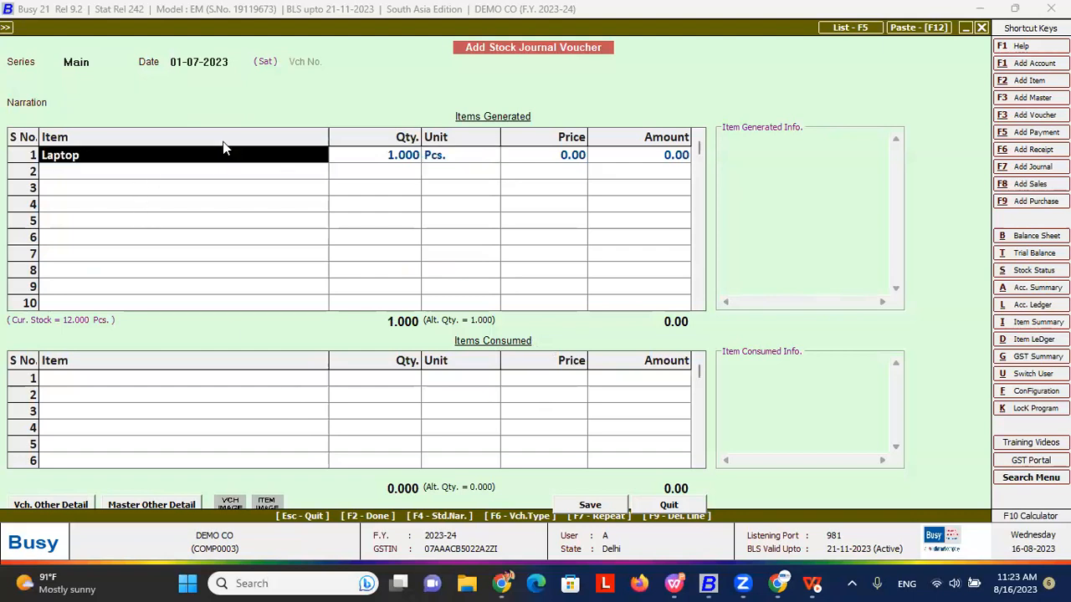
pyautogui.click(623, 505)
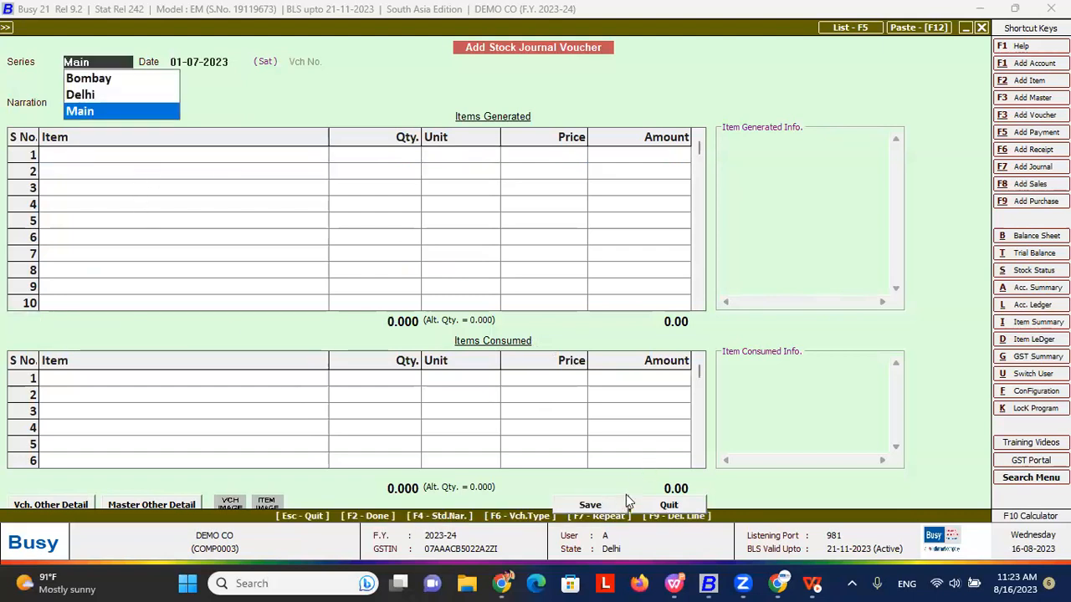
# - Leave the blank stock journal voucher without entering any generated or consumed items
pyautogui.click(298, 157)
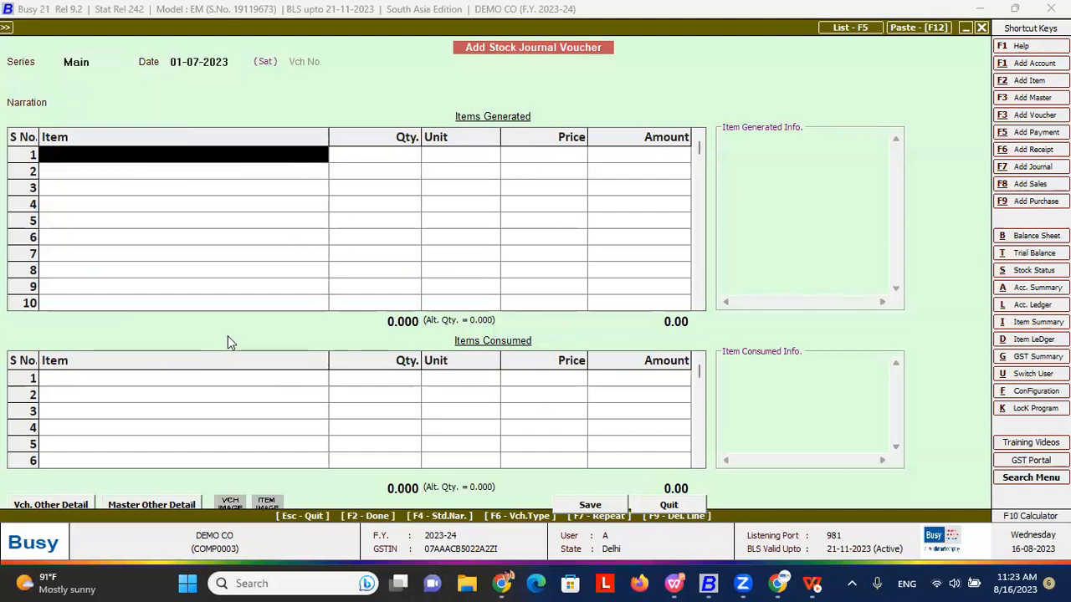
pyautogui.click(210, 380)
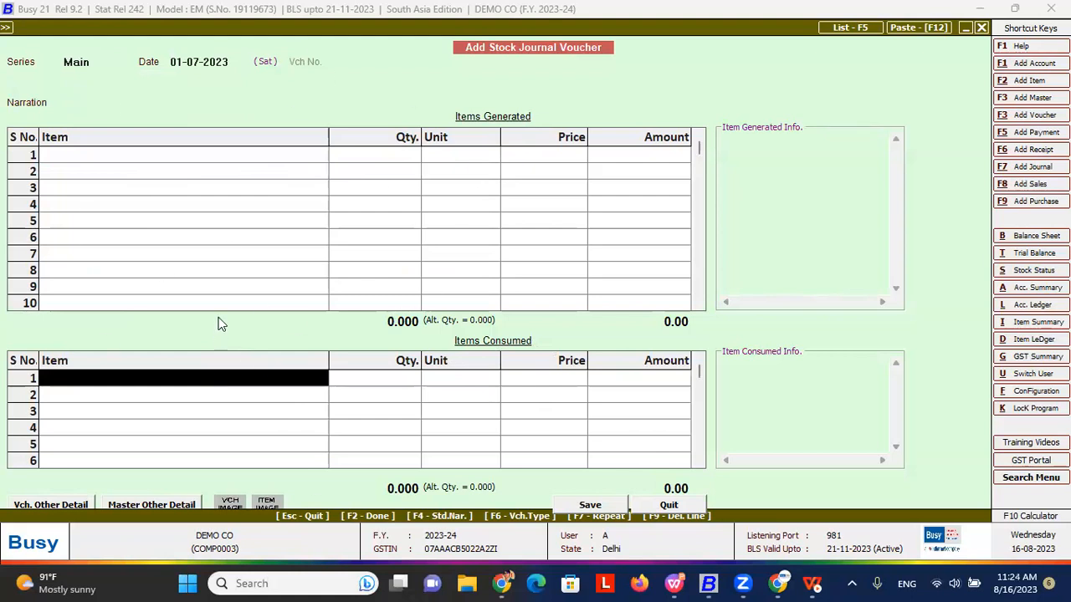
pyautogui.click(199, 160)
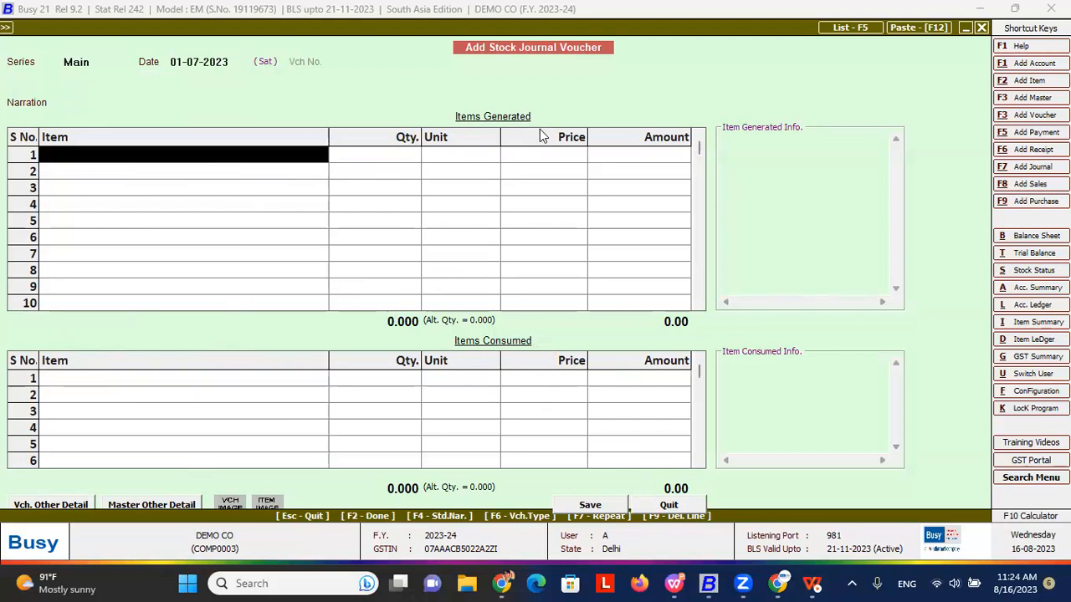
pyautogui.click(247, 379)
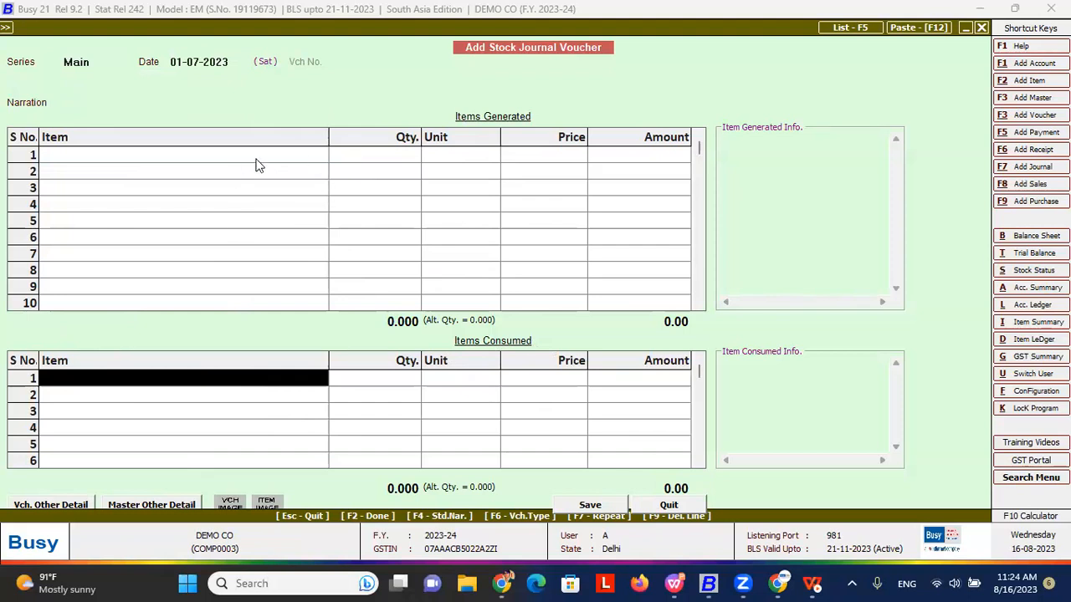
pyautogui.press('Escape')
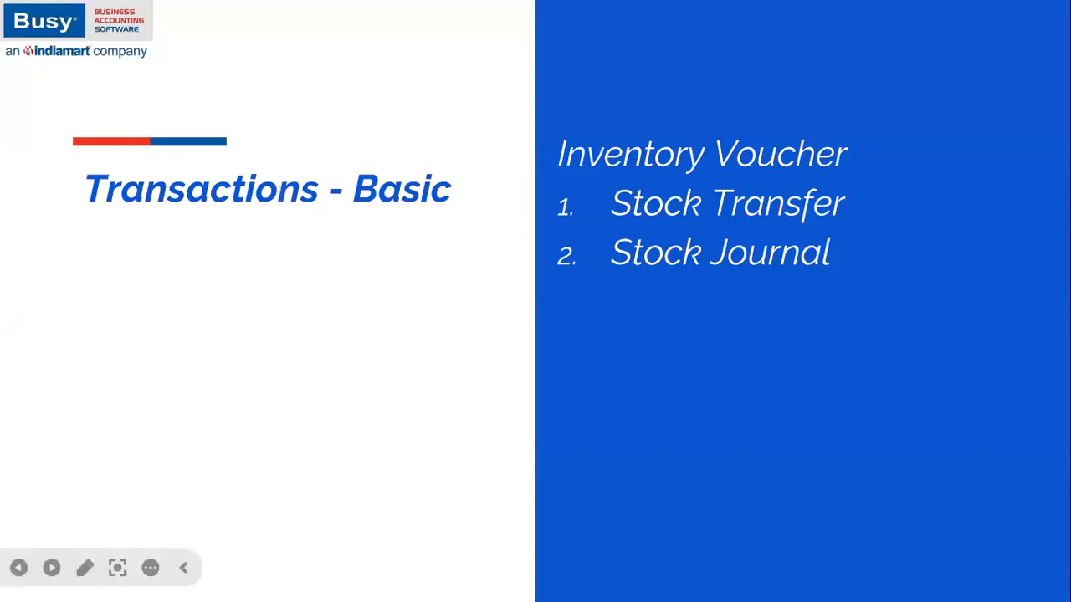
pyautogui.click(903, 286)
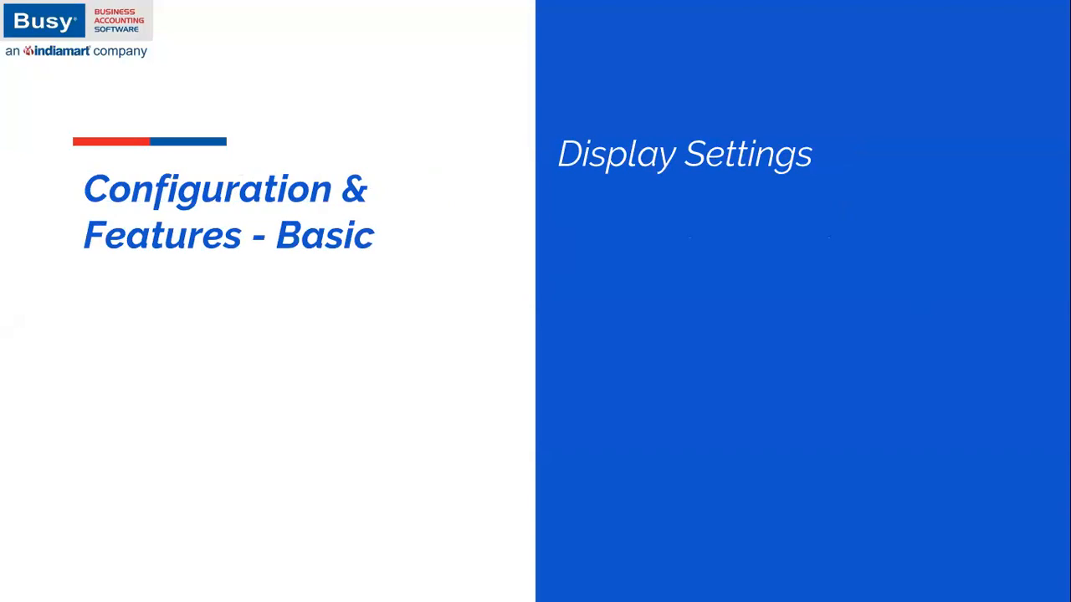
# - Switch back to Busy and open the company's Display Settings within the Features / Options configuration
pyautogui.hotkey('alt', 'Tab')
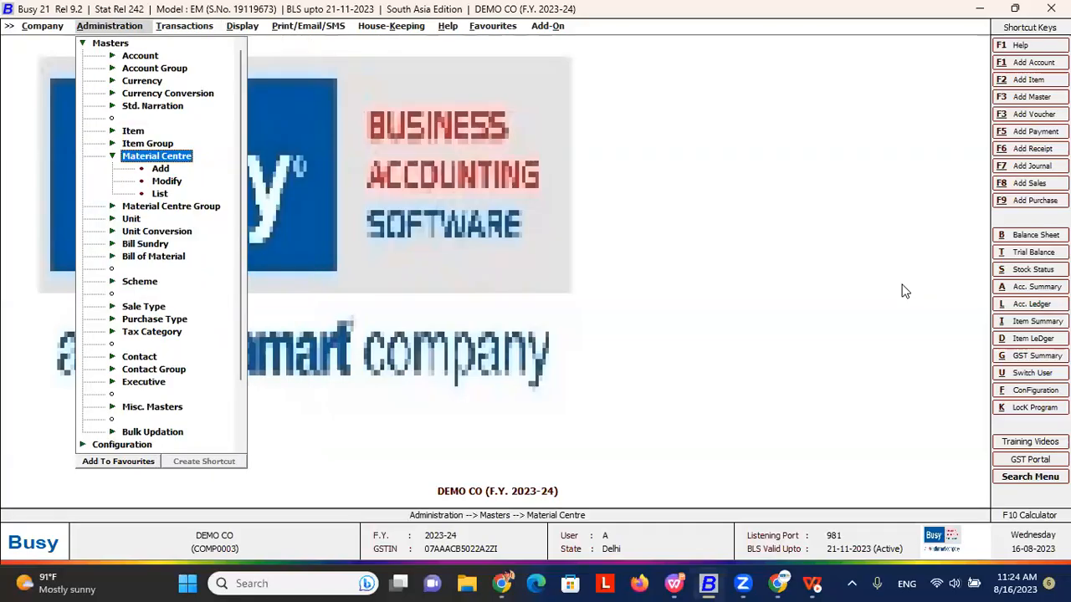
pyautogui.press('Escape')
pyautogui.press('Escape')
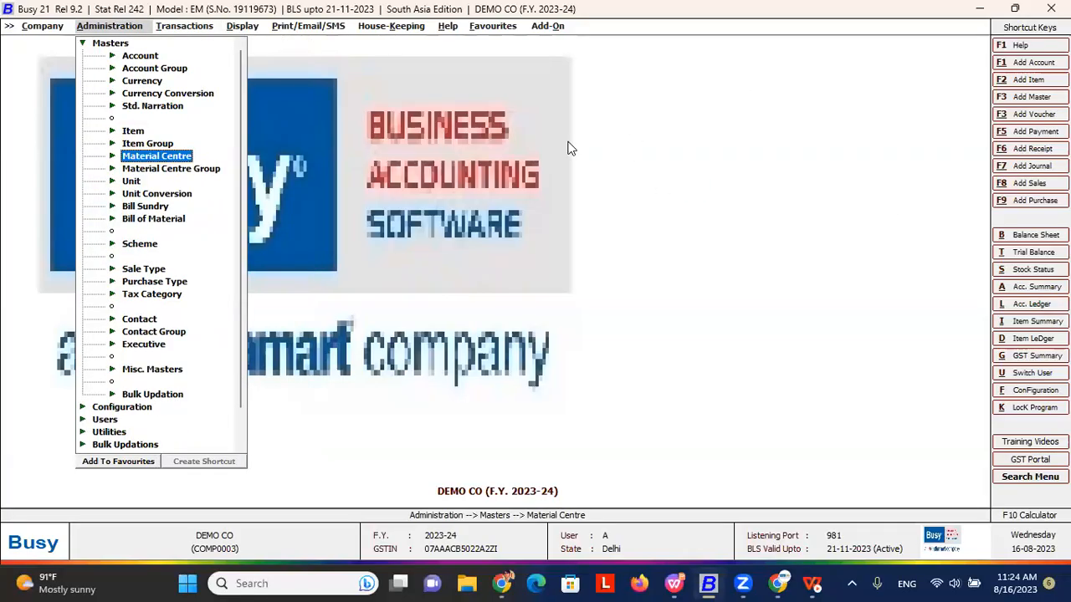
pyautogui.press('Down')
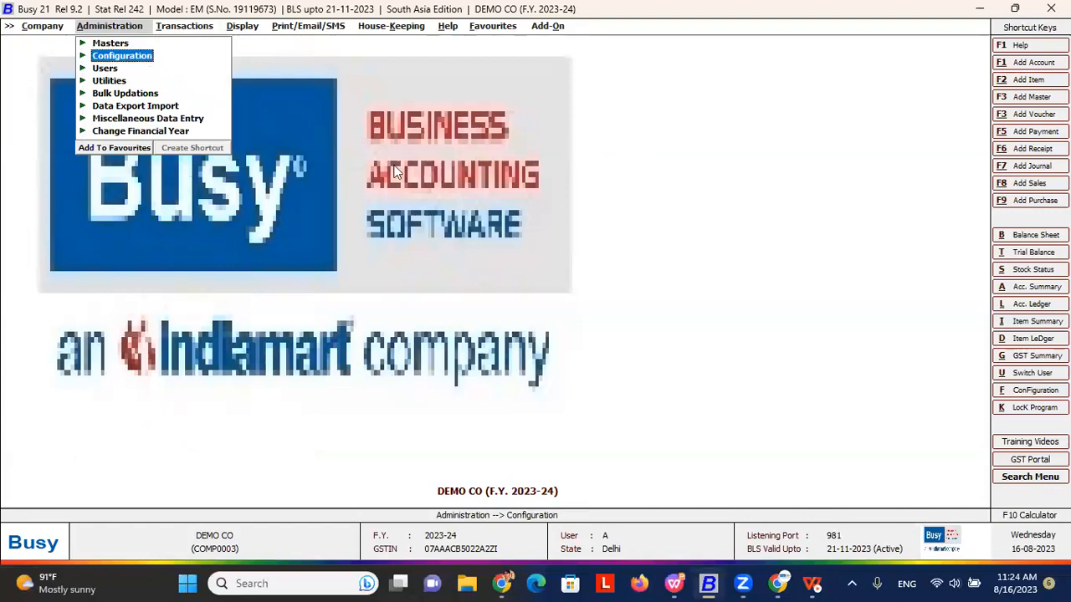
pyautogui.press('Return')
pyautogui.press('Return')
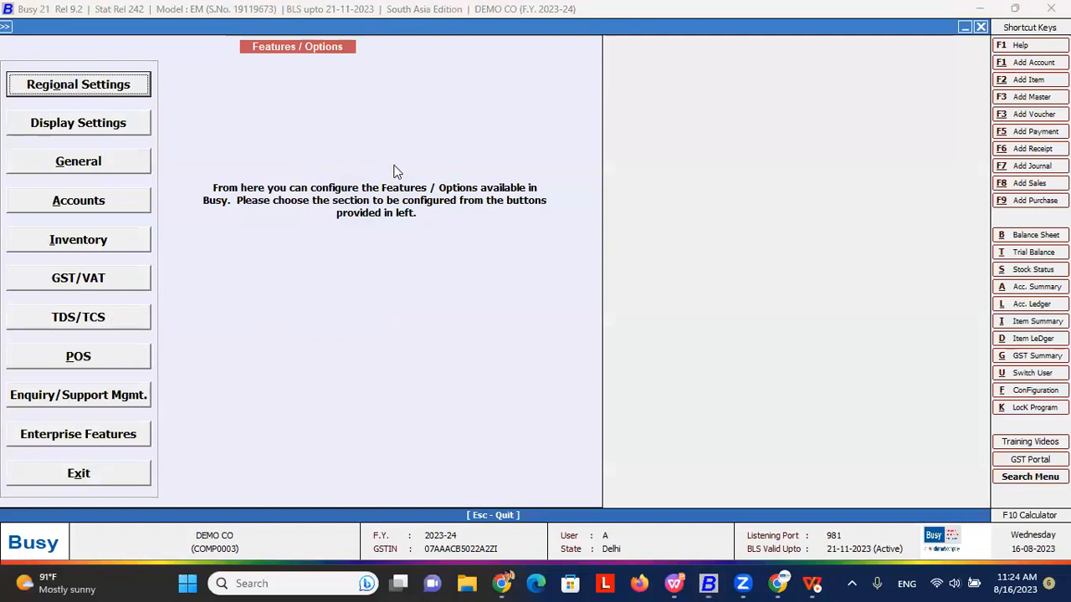
pyautogui.press('Escape')
pyautogui.press('Return')
pyautogui.press('Down')
pyautogui.press('Return')
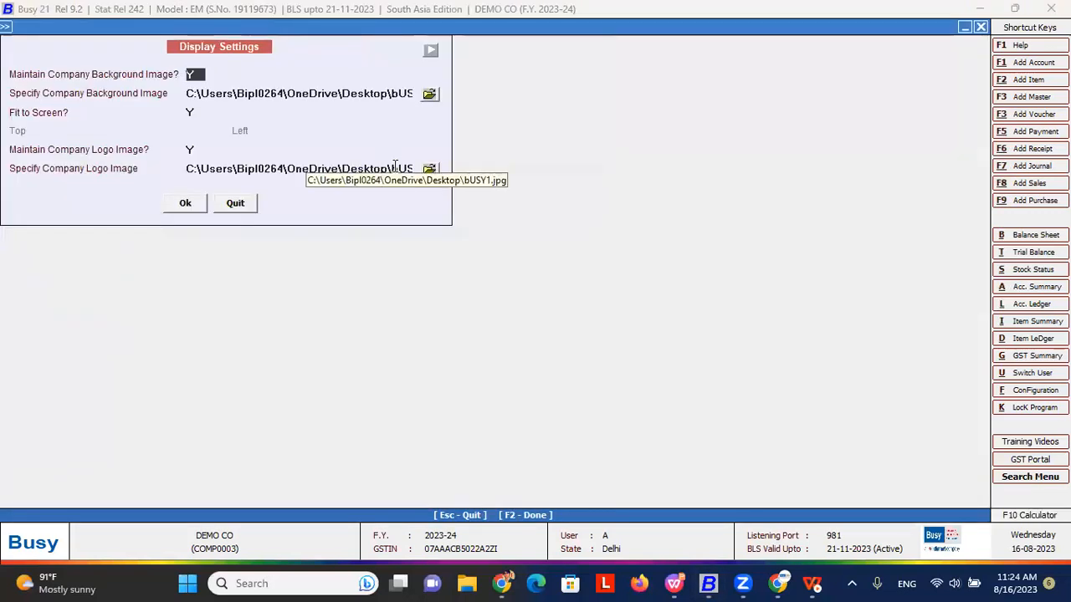
# - Keep the company background image enabled and choose the bUSY1 picture from the Desktop folder as its file
pyautogui.press('n')
pyautogui.press('y')
pyautogui.press('Return')
pyautogui.click(428, 96)
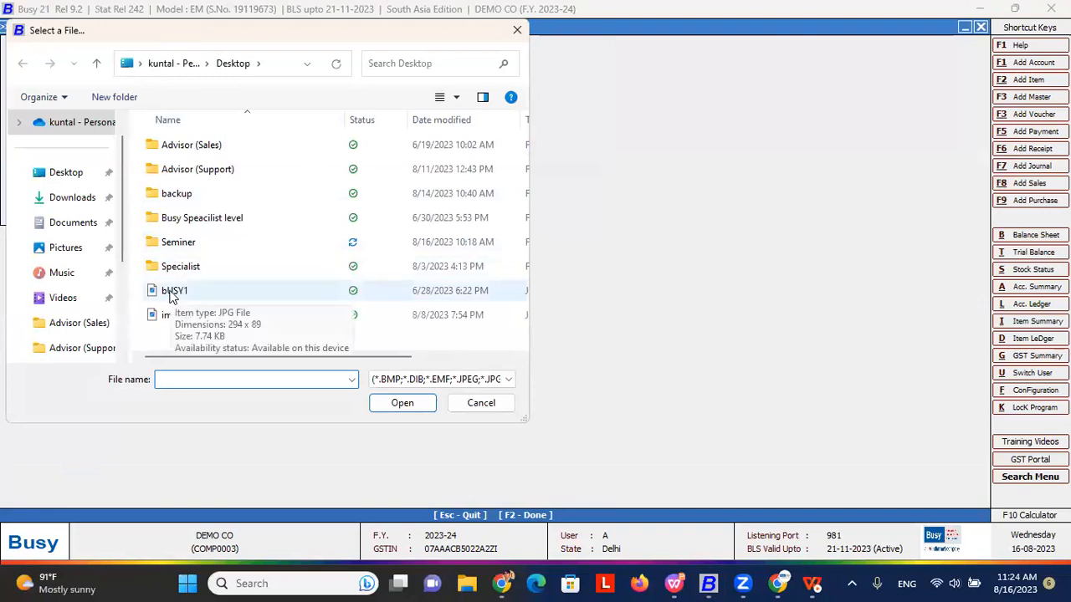
pyautogui.click(171, 295)
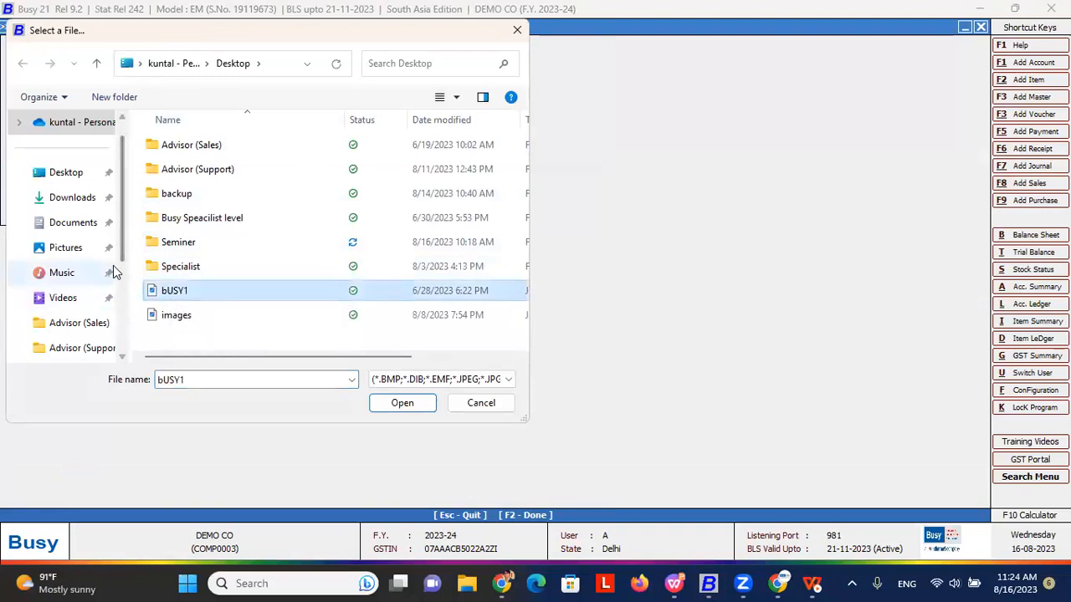
pyautogui.click(396, 400)
# - Keep Fit to Screen and the company logo image enabled with the existing logo file, and save the Display Settings
pyautogui.click(189, 111)
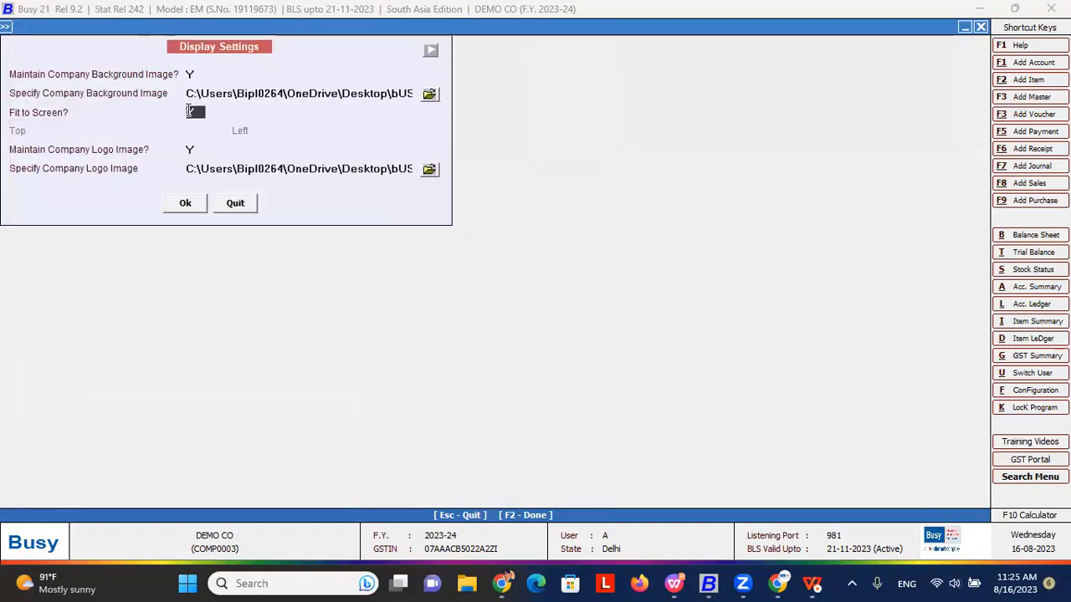
pyautogui.click(203, 150)
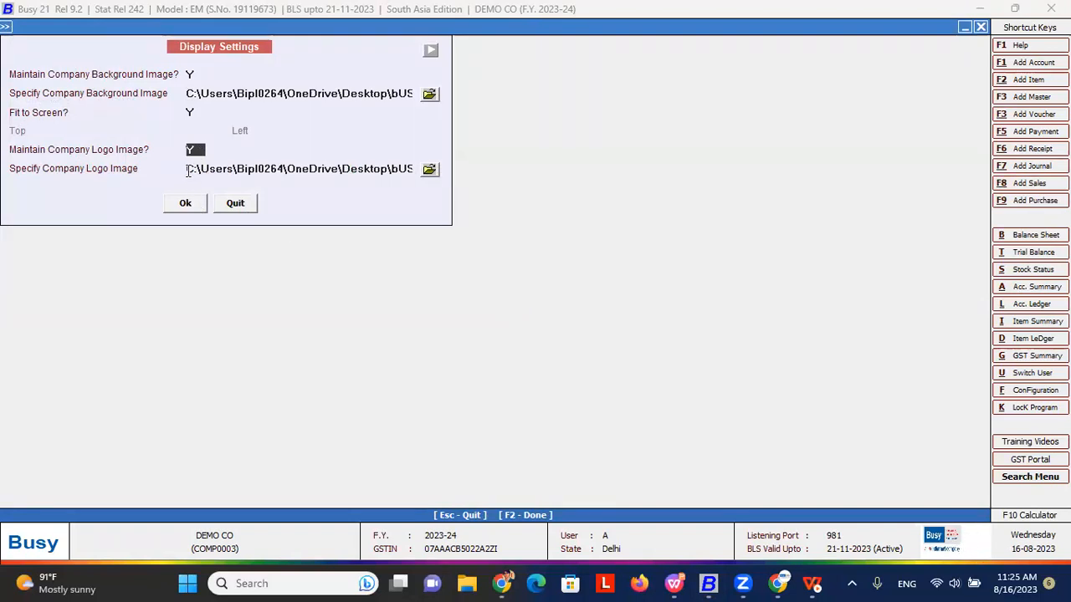
pyautogui.press('n')
pyautogui.press('y')
pyautogui.press('Return')
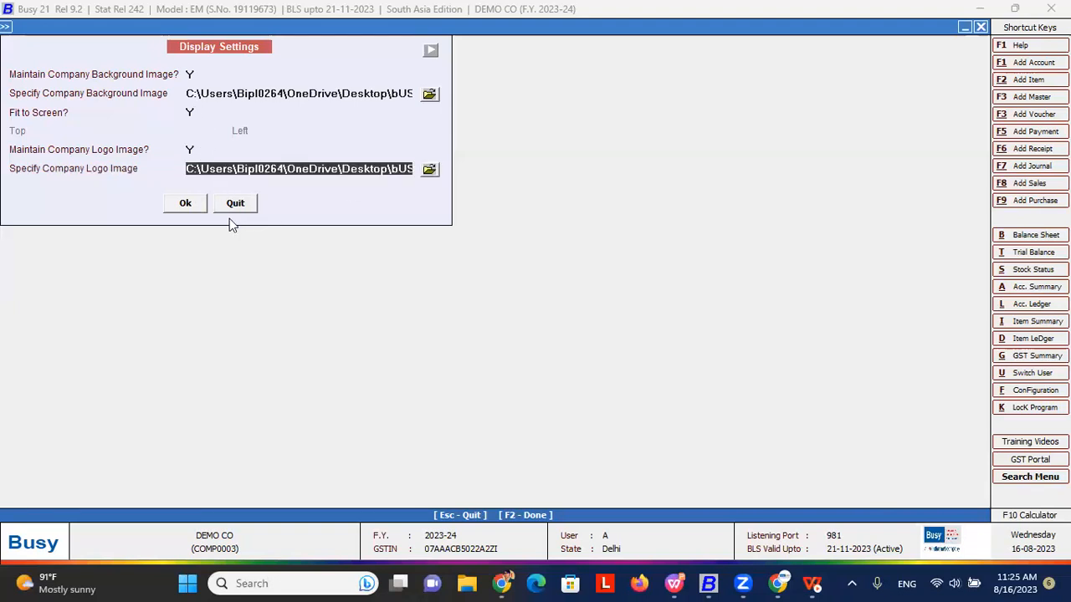
pyautogui.click(180, 203)
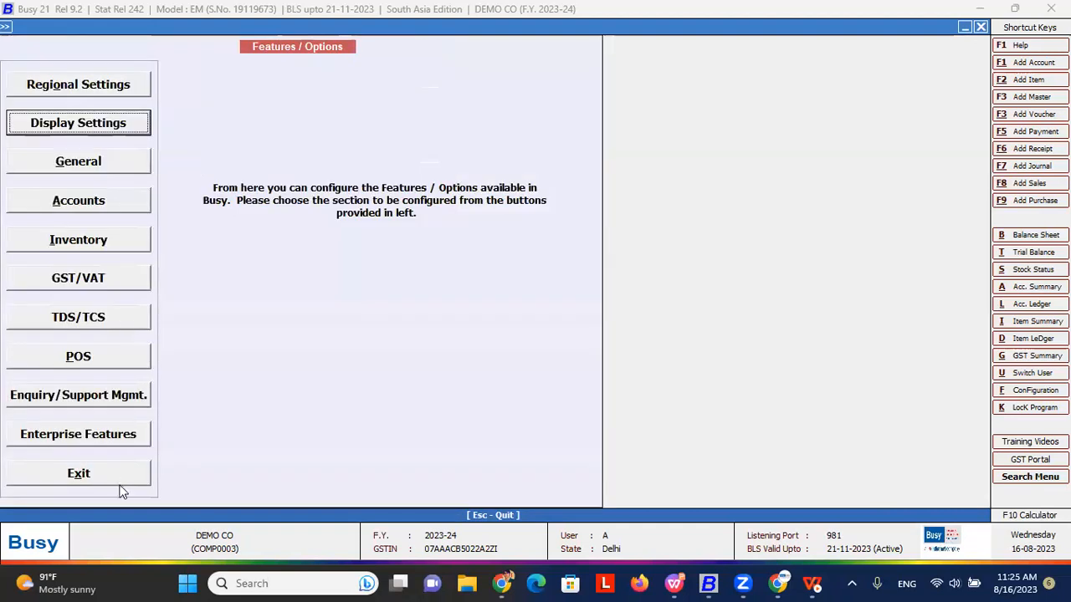
# - Leave the Features / Options configuration for the main screen and switch to the presentation slide show
pyautogui.click(137, 474)
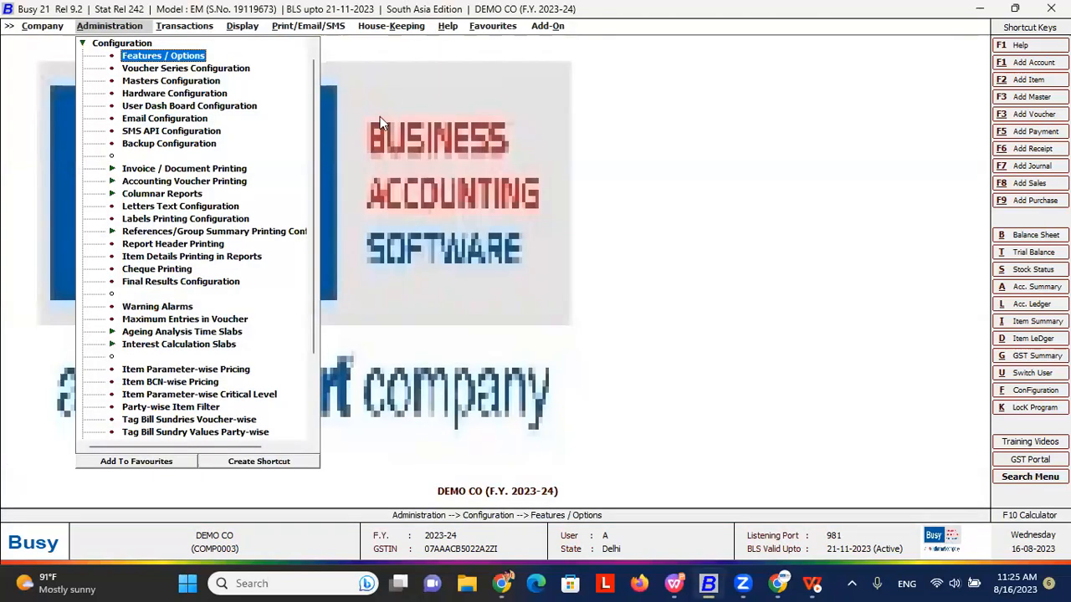
pyautogui.press('Escape')
pyautogui.press('Escape')
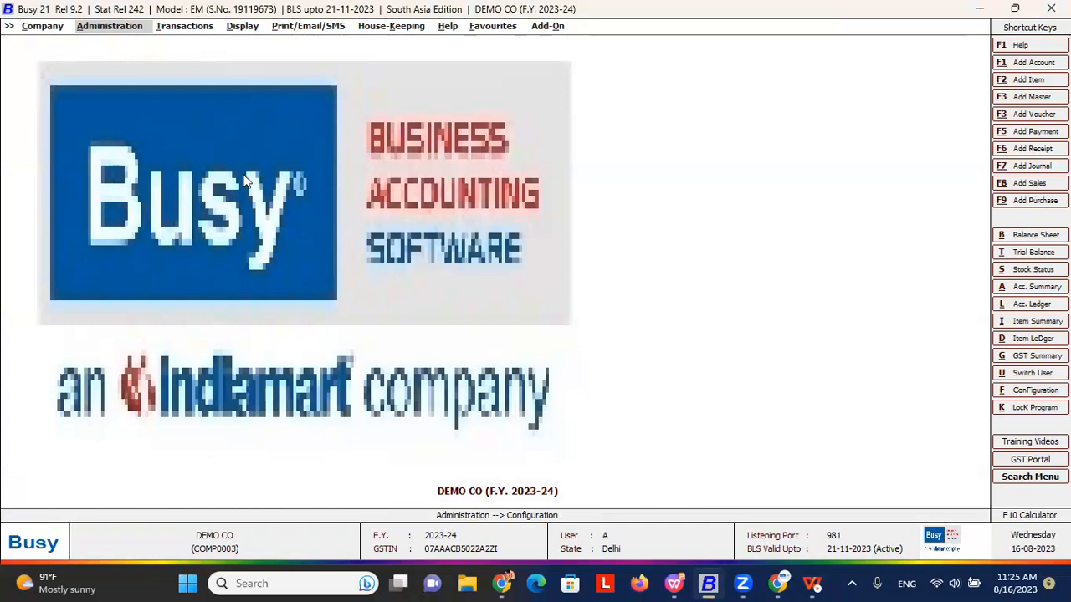
pyautogui.hotkey('alt', 'Tab')
pyautogui.press('Tab')
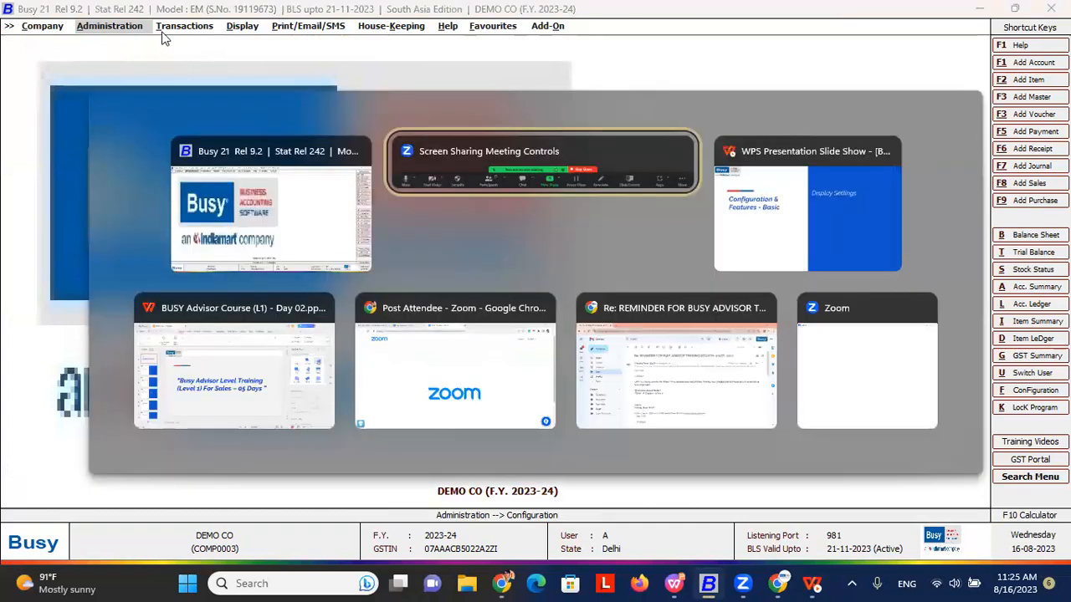
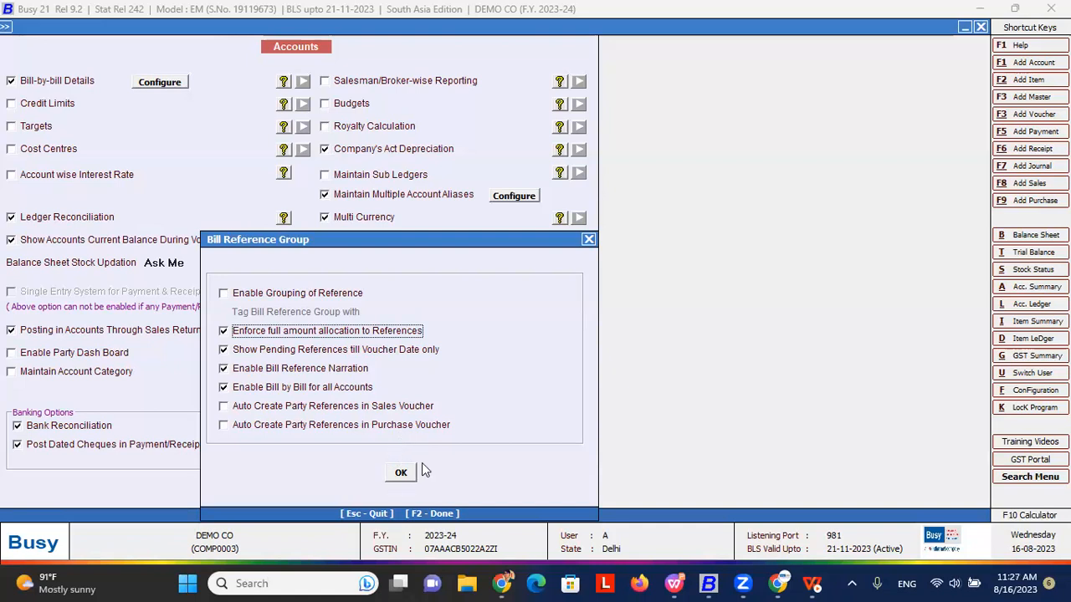
# - Confirm the Bill Reference Group options, save the Accounts features and leave the Features / Options configuration
pyautogui.click(402, 474)
pyautogui.click(263, 494)
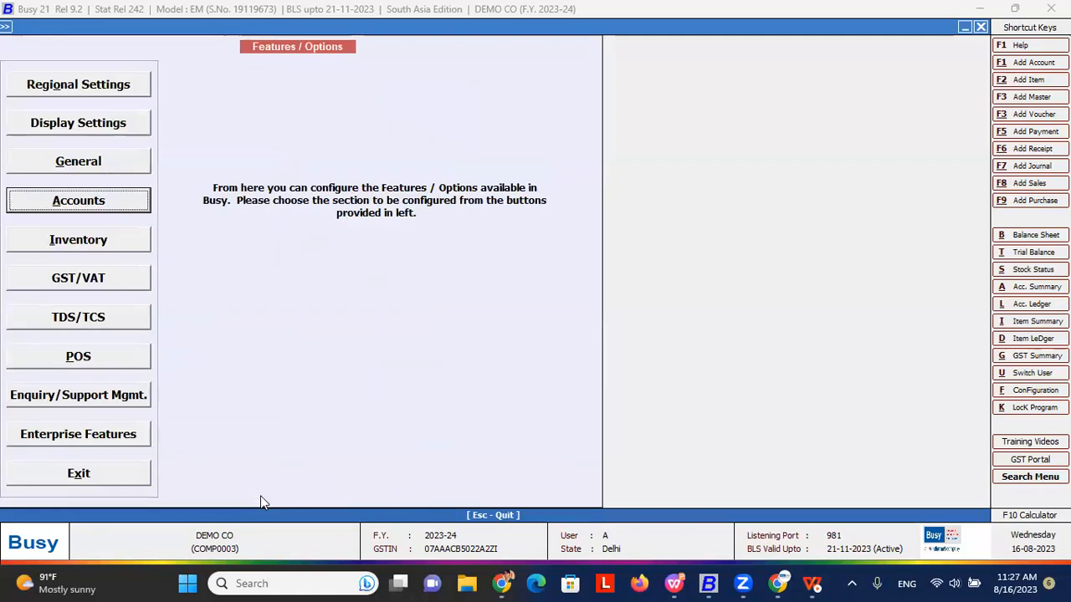
pyautogui.press('Escape')
pyautogui.press('Escape')
# - Open the Office Rent account master for modification, set Maintain Bill By Bill Balancing to Y and save it
pyautogui.press('Return')
pyautogui.press('Down')
pyautogui.press('Return')
pyautogui.press('Down')
pyautogui.press('Down')
pyautogui.write('of')
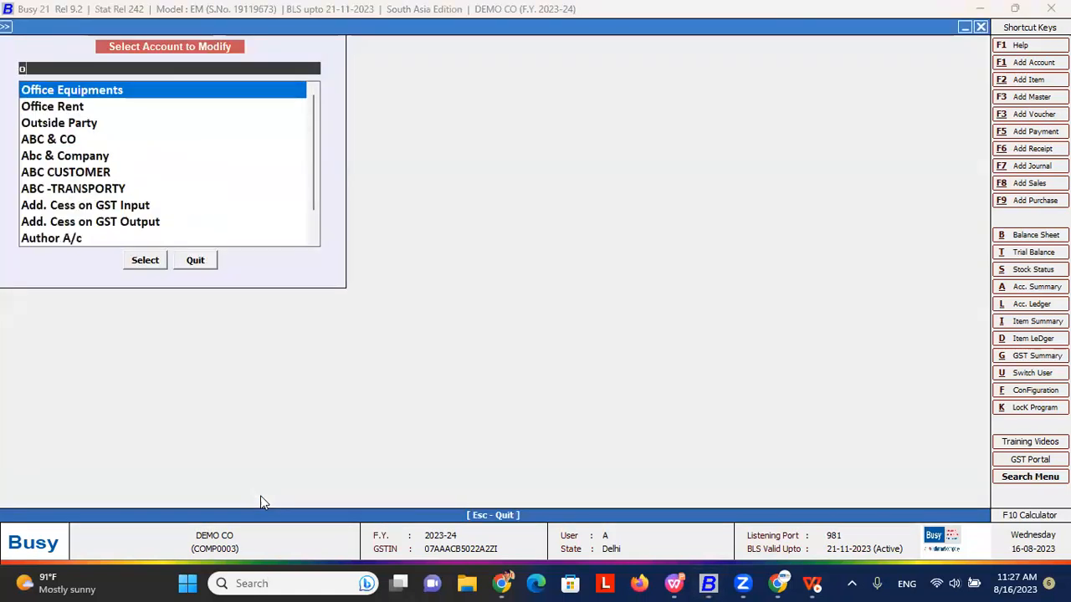
pyautogui.press('Down')
pyautogui.press('Return')
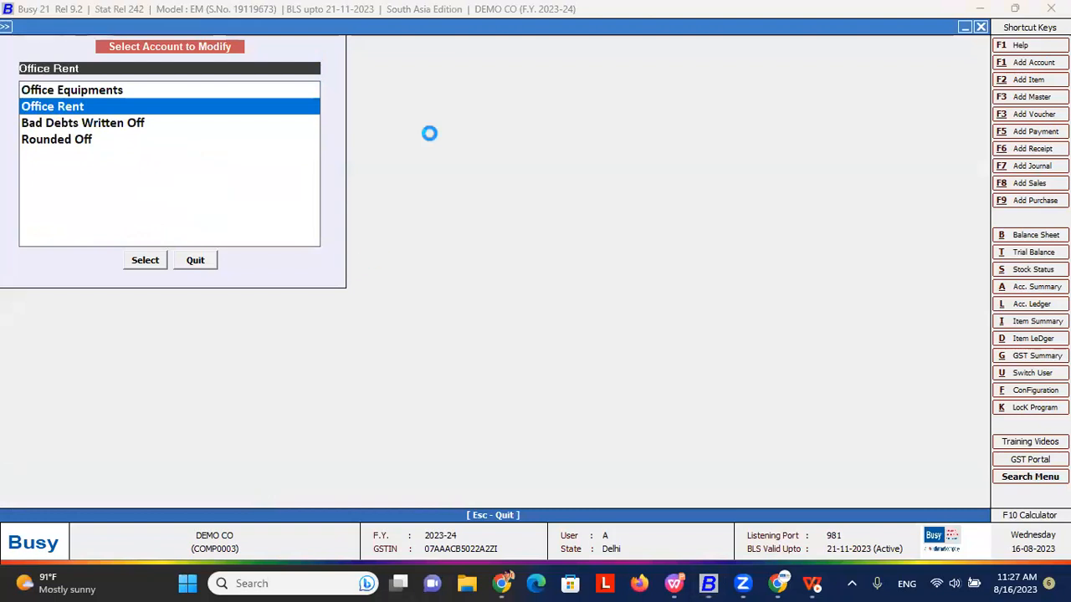
pyautogui.write('Y')
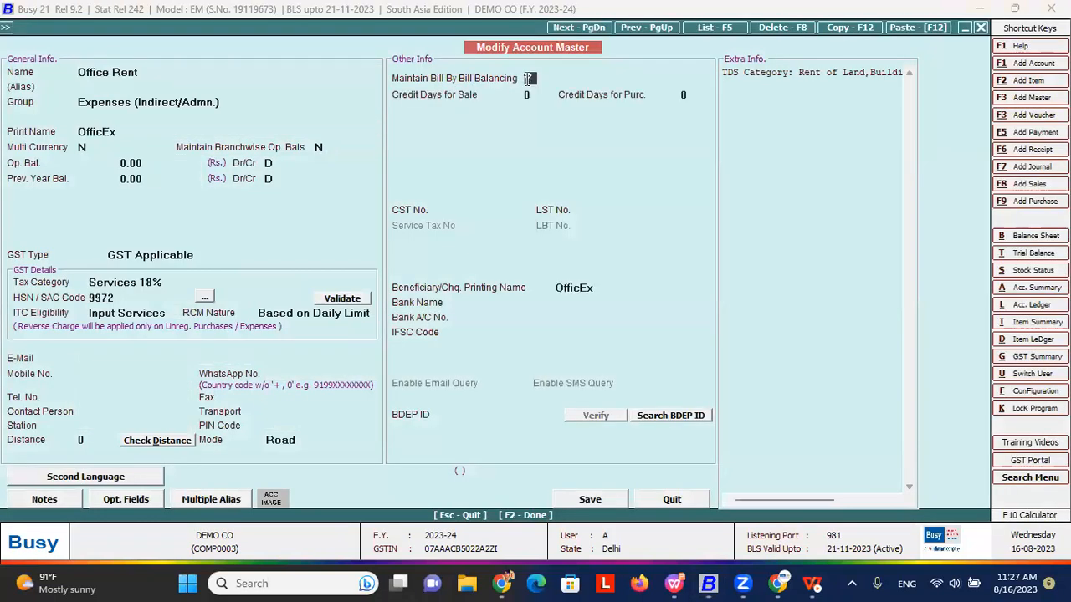
pyautogui.press('F2')
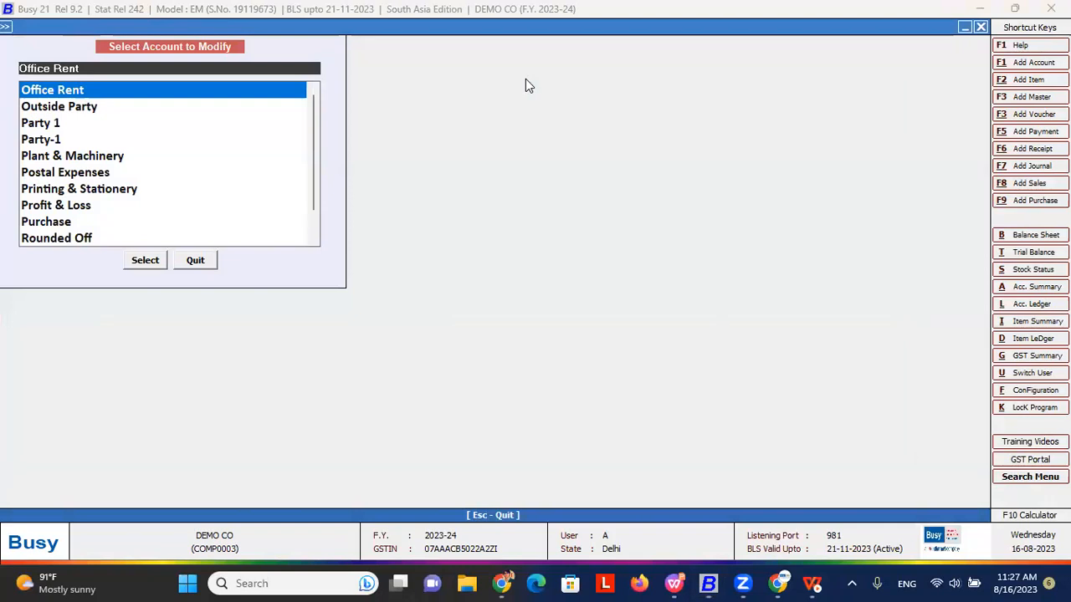
# - Open the Party 1 account master to check its Maintain Bill By Bill Balancing setting, and leave it unsaved
pyautogui.write('Party 1')
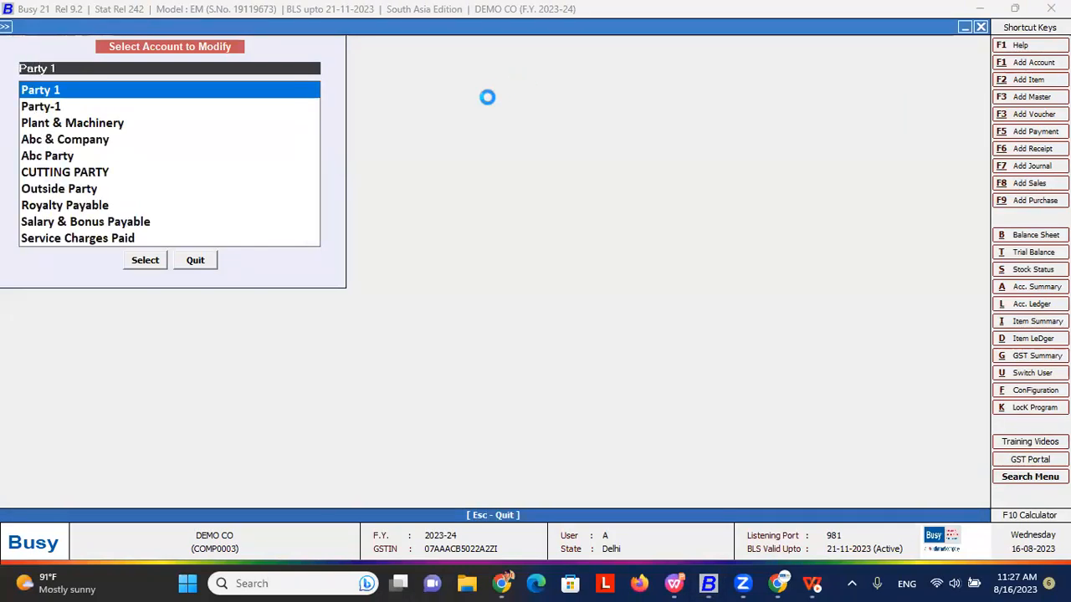
pyautogui.press('Return')
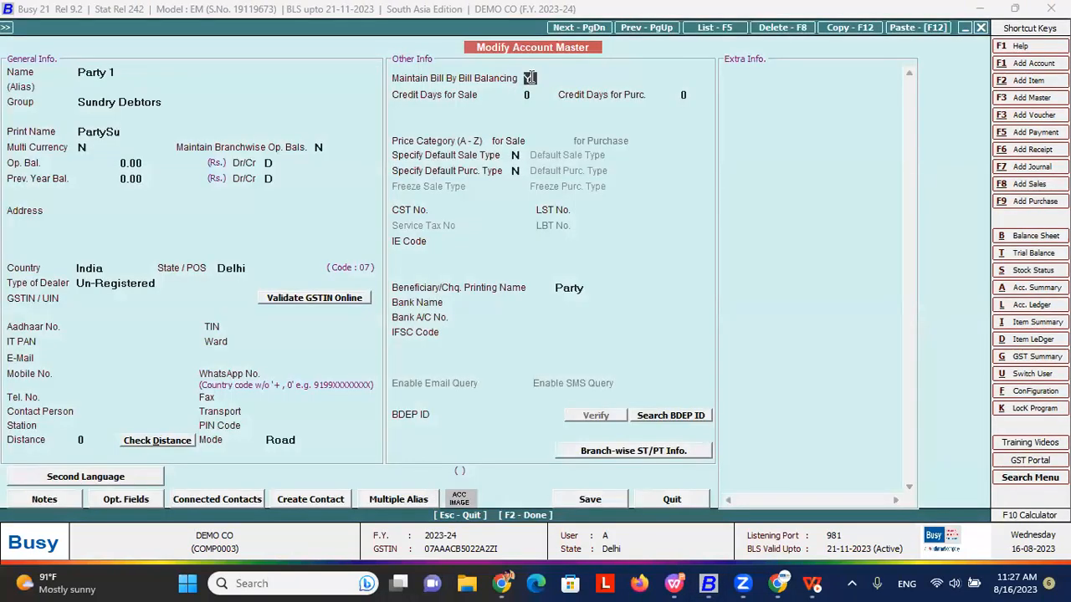
pyautogui.press('Escape')
pyautogui.press('Escape')
# - Open Party 1's New series sales voucher dated 10-09-2023 for modification and bring up its bill-by-bill adjustment
pyautogui.press('Right')
pyautogui.press('Down')
pyautogui.press('Down')
pyautogui.press('Down')
pyautogui.press('Down')
pyautogui.press('Return')
pyautogui.press('Down')
pyautogui.press('Return')
pyautogui.press('Down')
pyautogui.press('Down')
pyautogui.press('Down')
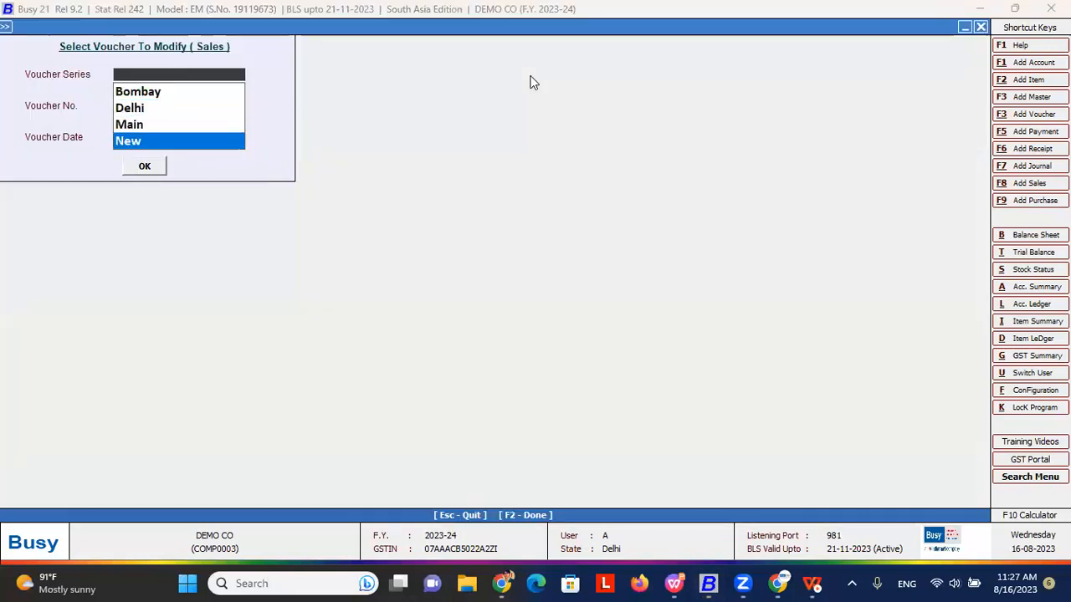
pyautogui.press('Return')
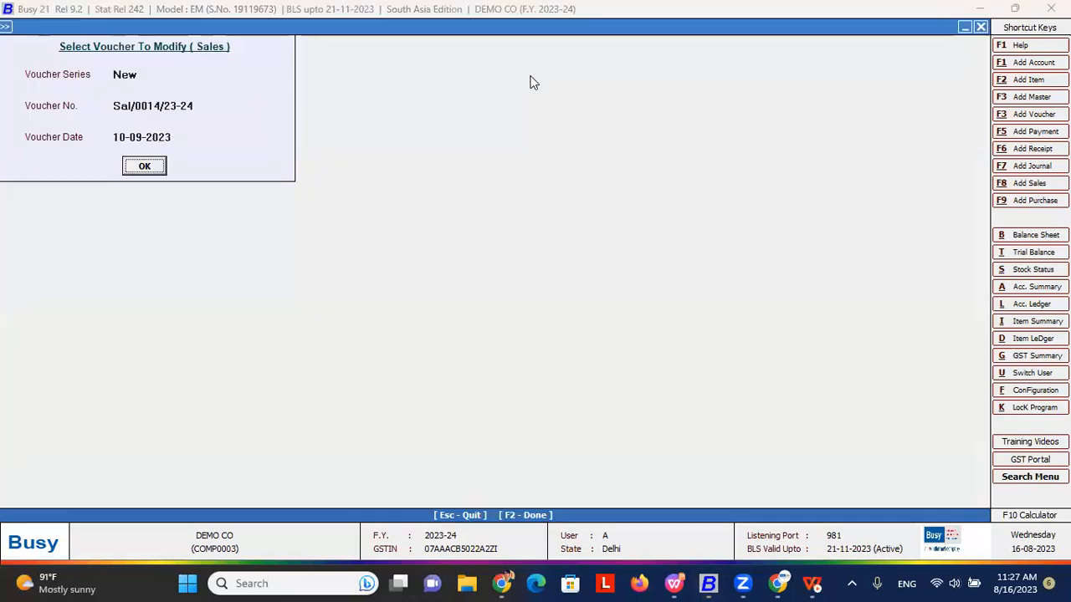
pyautogui.press('Return')
pyautogui.press('Return')
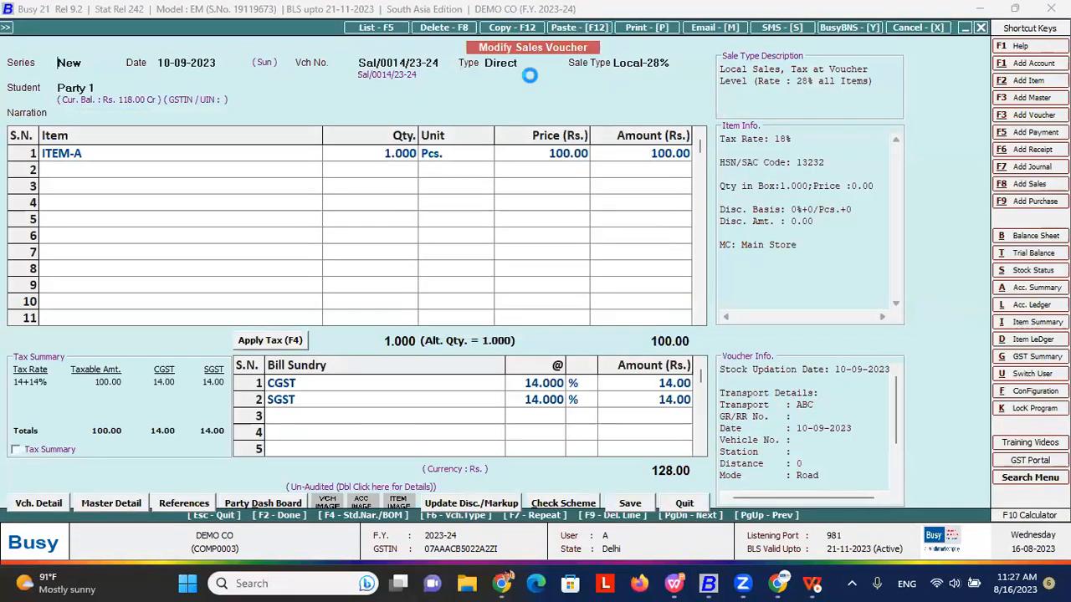
pyautogui.press('Return')
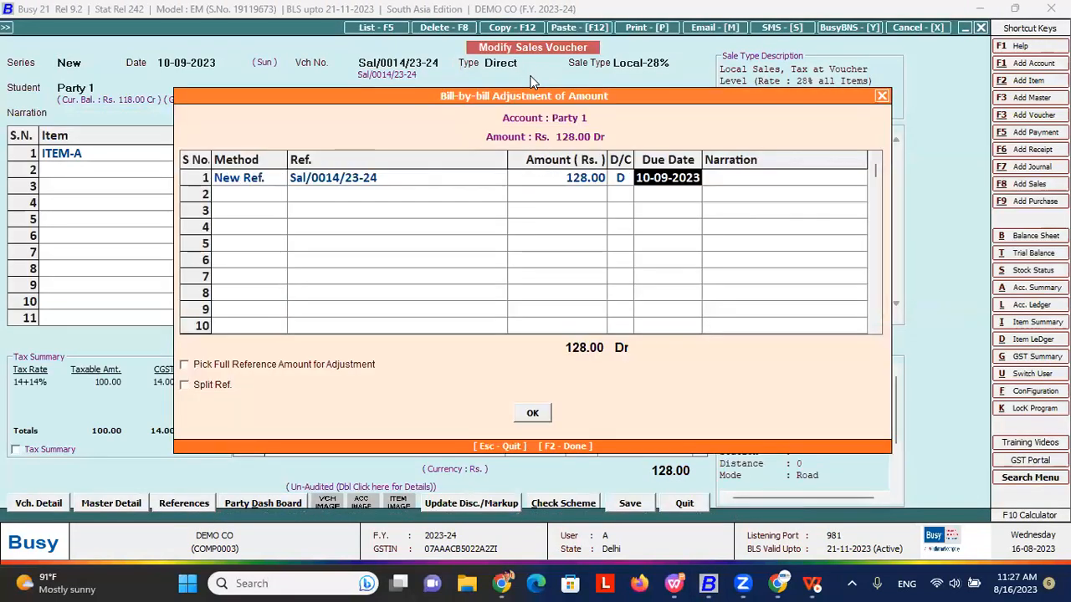
# - Set the due date of the sales voucher's new reference to 20-09-2023 and select its reference number
pyautogui.click(649, 177)
pyautogui.write('20')
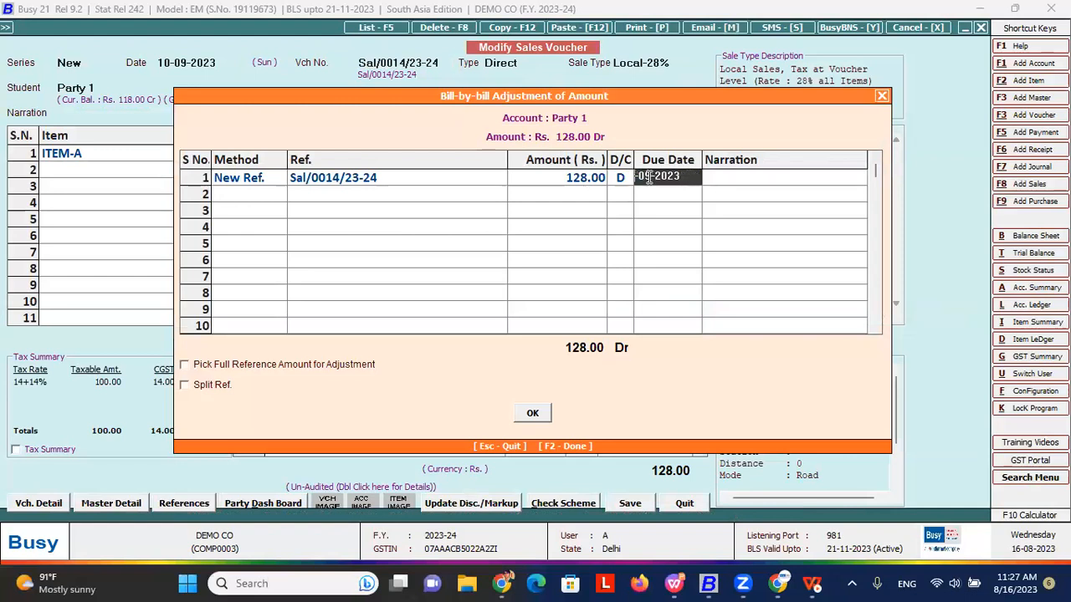
pyautogui.press('Return')
pyautogui.press('Left')
pyautogui.press('Left')
pyautogui.press('Left')
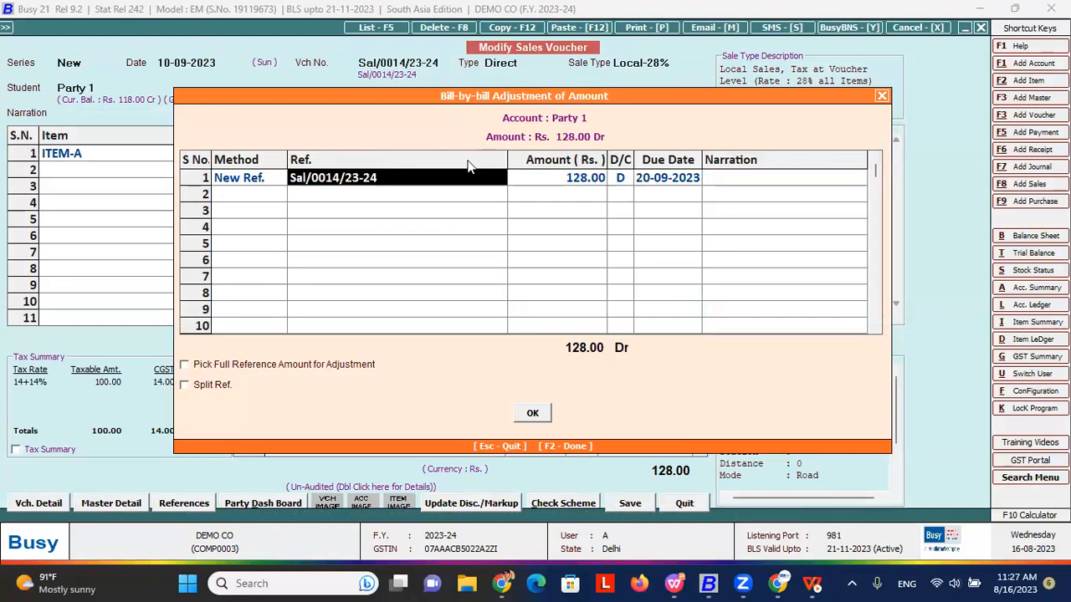
pyautogui.click(453, 178)
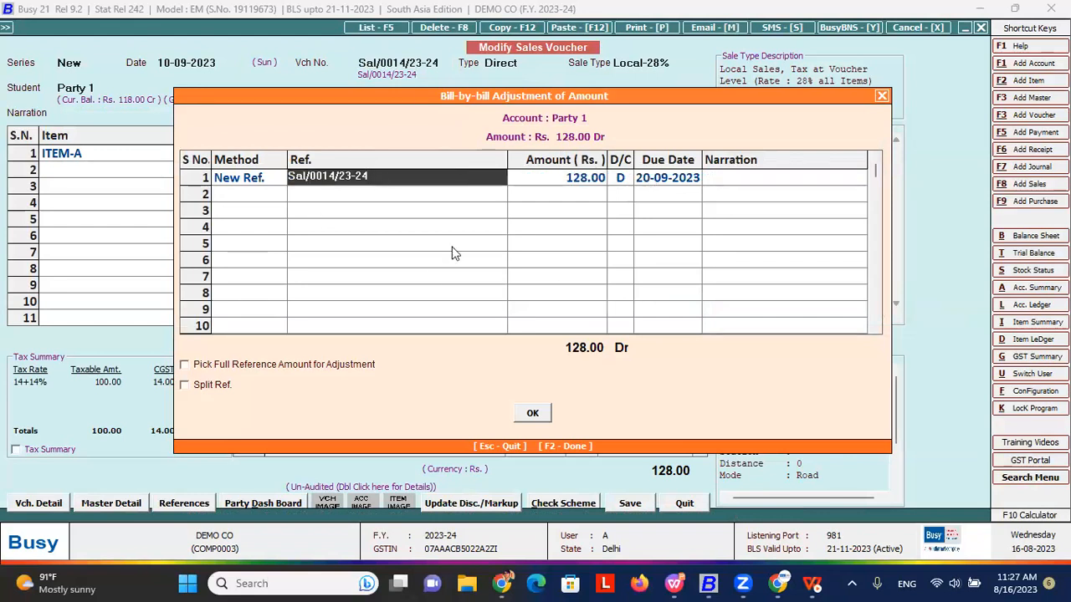
# - Enter hsadDGHSD as the new reference's narration and quit the sales voucher without saving
pyautogui.click(729, 180)
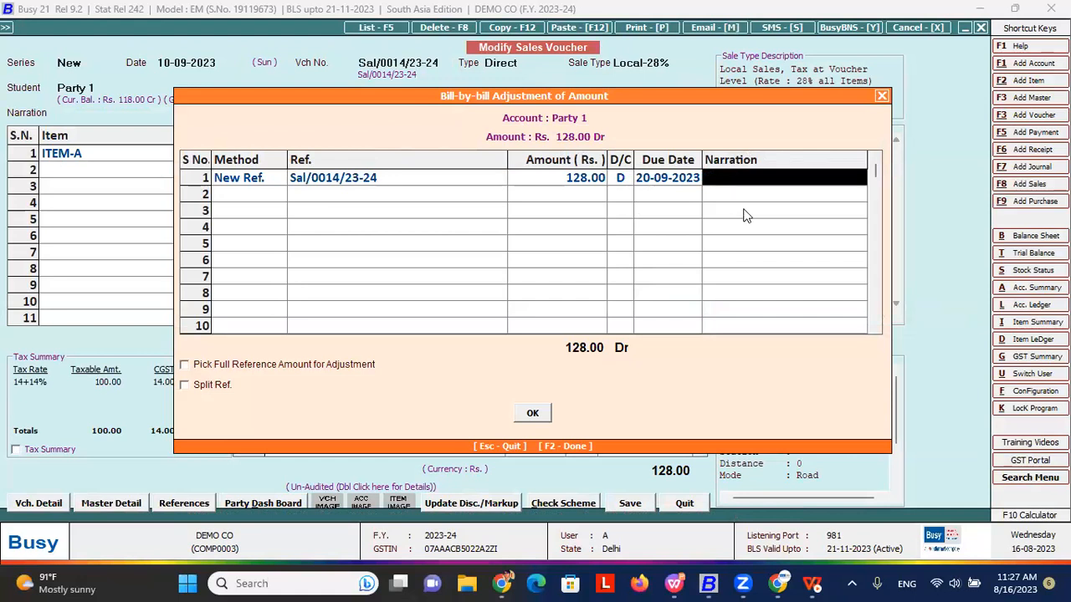
pyautogui.write('hsadDGHSD')
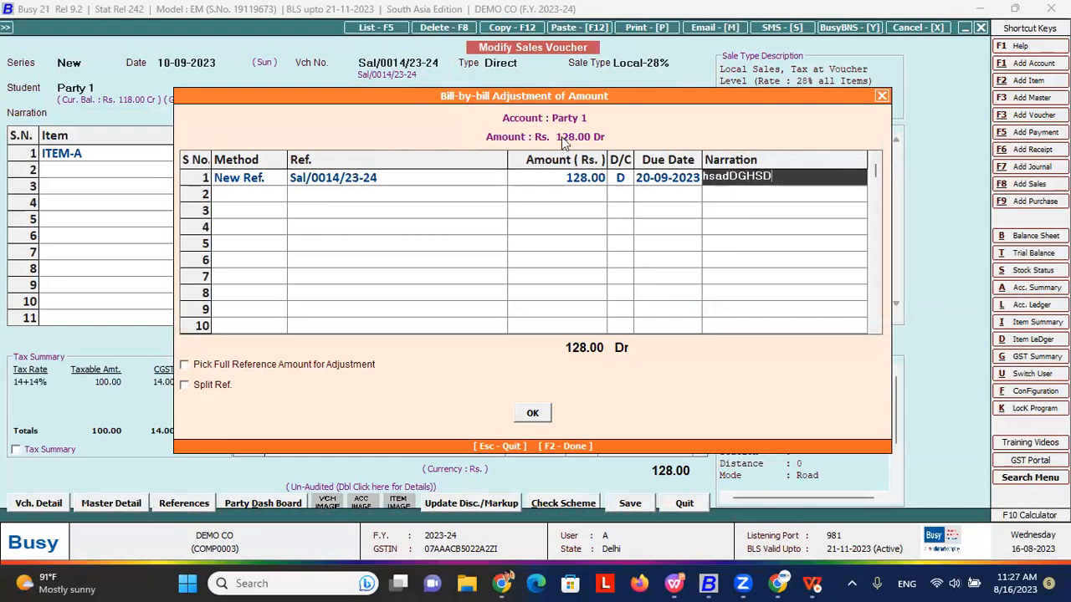
pyautogui.click(471, 172)
pyautogui.press('Escape')
pyautogui.press('Escape')
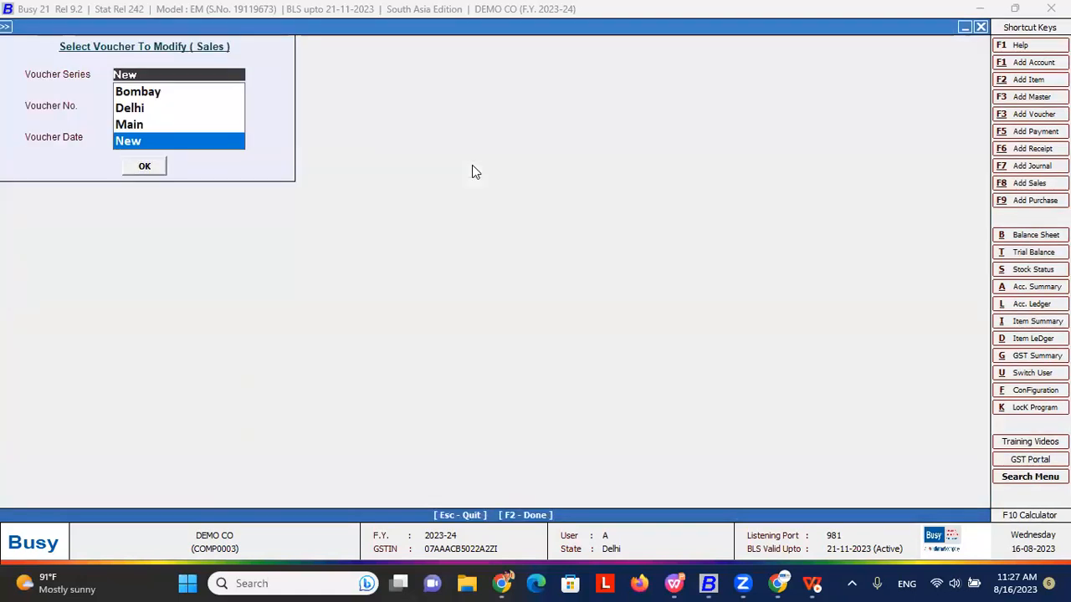
pyautogui.press('Escape')
# - Open the Bills Receivable report under Outstanding Analysis and choose Party 1 as its account
pyautogui.press('Right')
pyautogui.press('Down')
pyautogui.press('Down')
pyautogui.press('Down')
pyautogui.press('b')
pyautogui.press('Up')
pyautogui.press('Up')
pyautogui.press('Up')
pyautogui.press('Right')
pyautogui.press('Down')
pyautogui.press('Return')
pyautogui.press('Return')
pyautogui.press('Return')
pyautogui.press('Return')
pyautogui.press('Return')
pyautogui.press('Return')
pyautogui.press('Return')
pyautogui.press('Return')
pyautogui.press('Return')
pyautogui.press('Return')
pyautogui.press('Return')
pyautogui.press('Return')
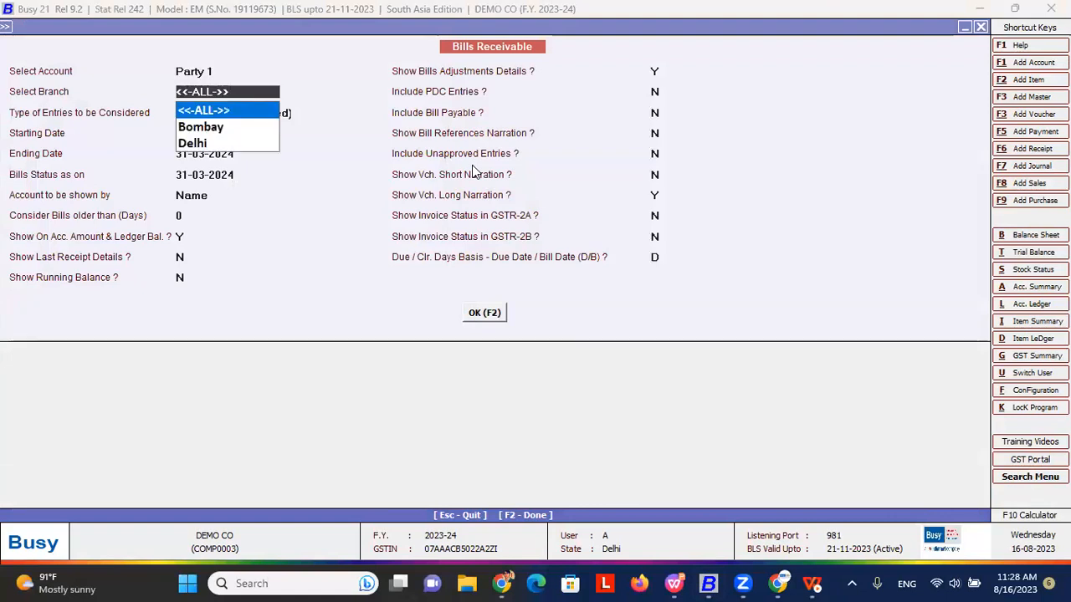
# - Generate the Bills Receivable report for all branches, examine the bill's due date and close the report
pyautogui.press('Return')
pyautogui.press('Return')
pyautogui.press('Return')
pyautogui.press('Return')
pyautogui.press('Return')
pyautogui.press('Return')
pyautogui.press('Return')
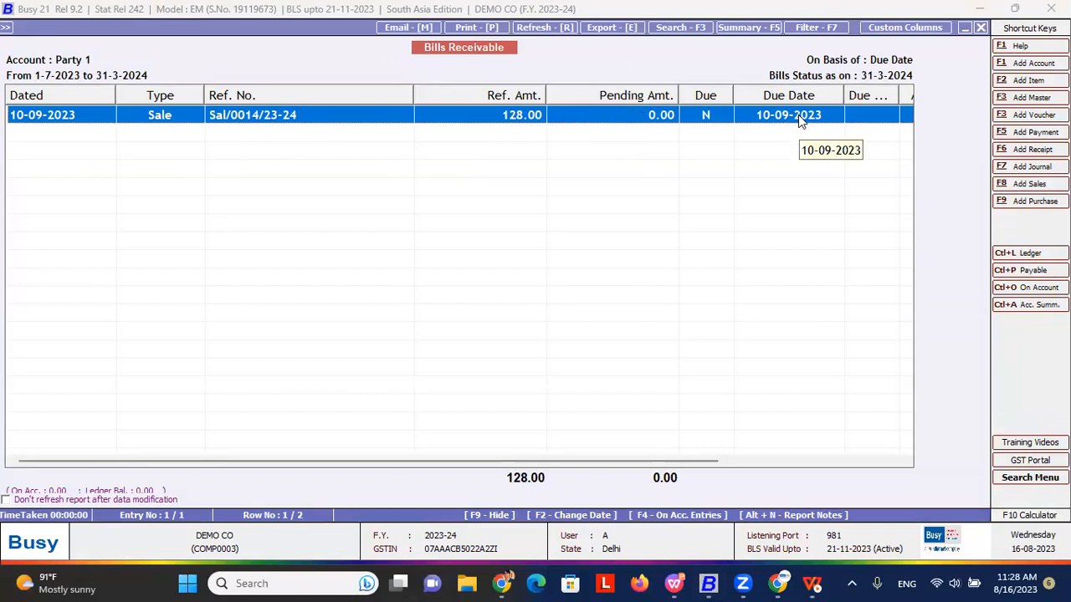
pyautogui.press('Escape')
pyautogui.press('Escape')
pyautogui.press('Escape')
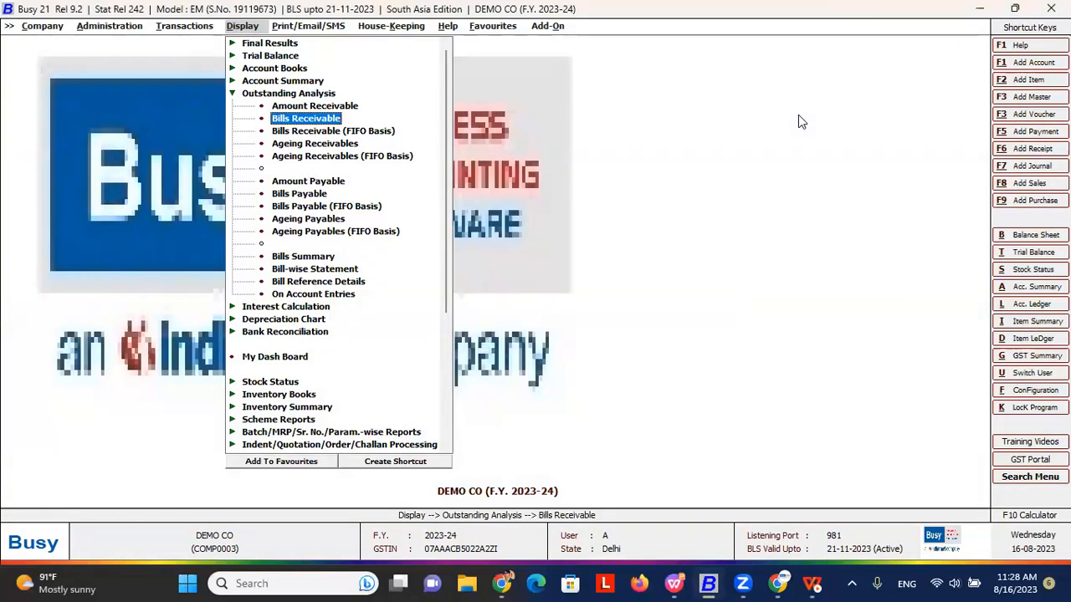
# - Reopen Party 1's New series sales voucher for modification and proceed to its bill-by-bill adjustment
pyautogui.press('Left')
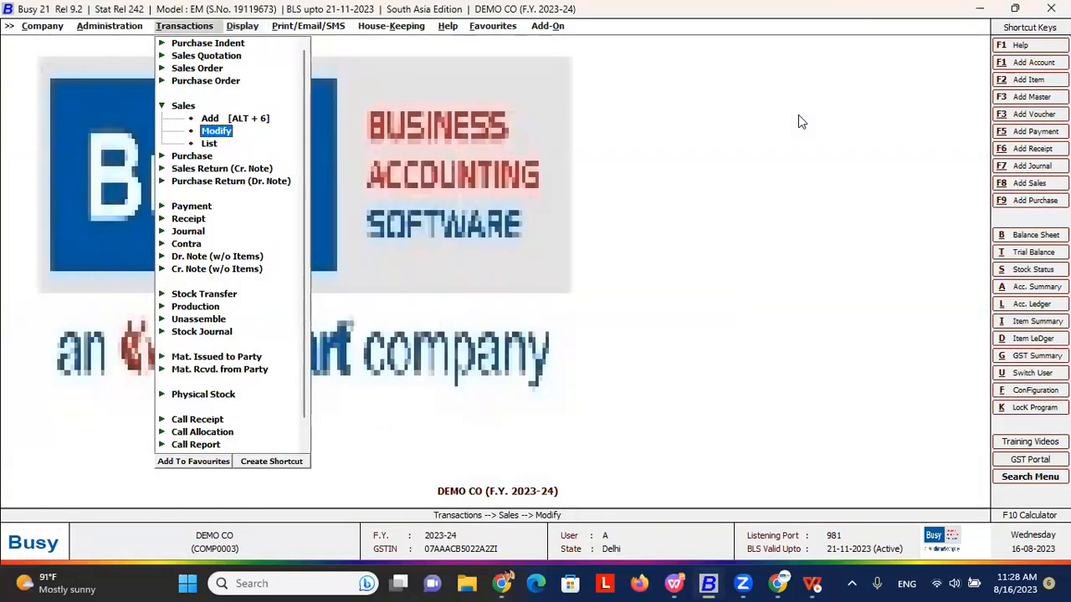
pyautogui.press('Return')
pyautogui.press('Down')
pyautogui.press('Down')
pyautogui.press('Down')
pyautogui.press('Return')
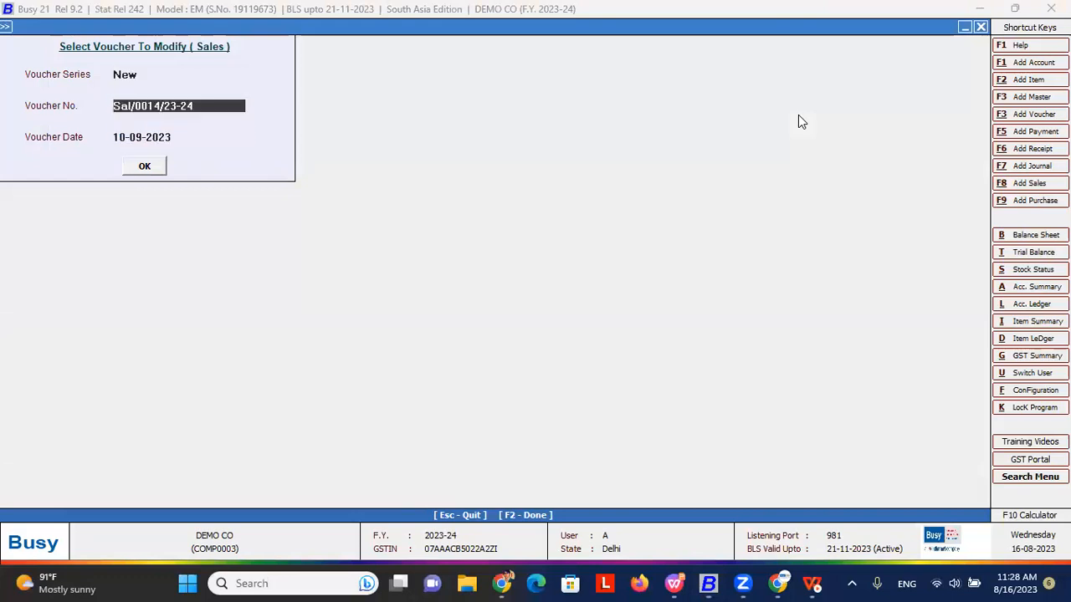
pyautogui.press('Return')
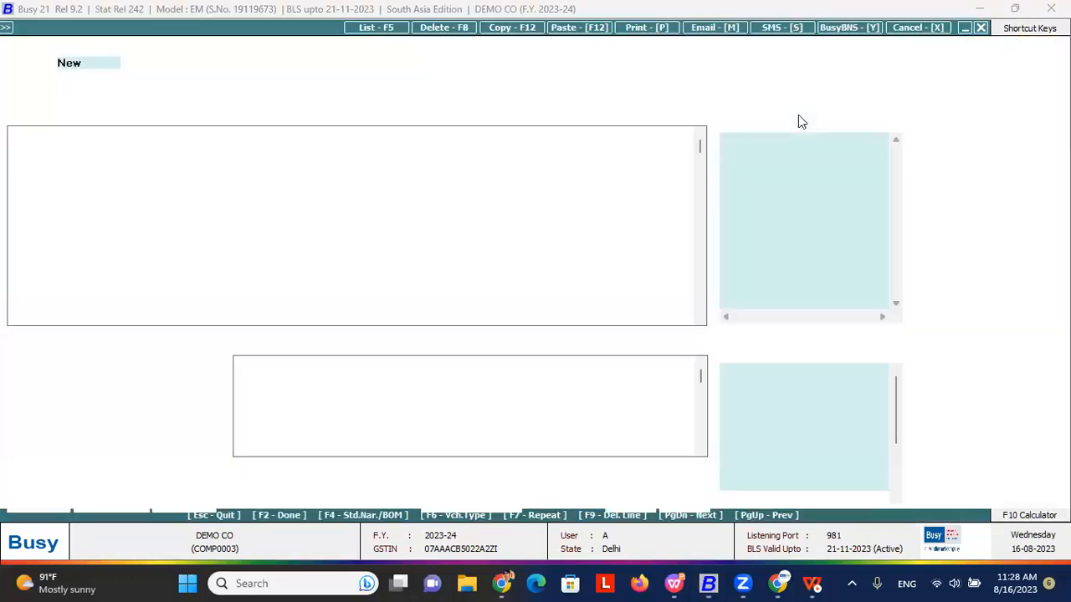
pyautogui.press('Return')
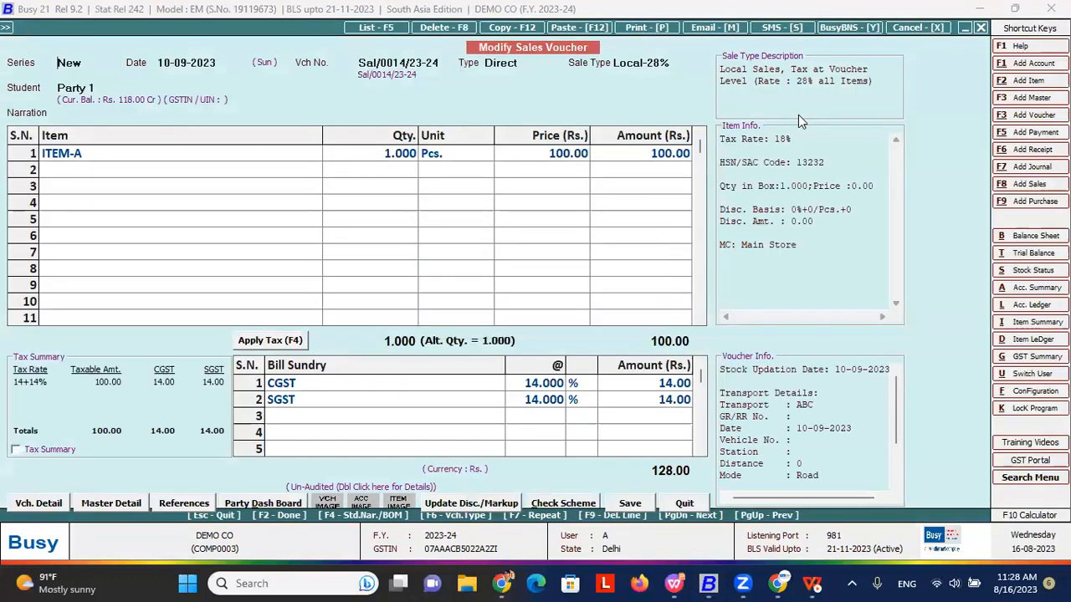
pyautogui.press('F2')
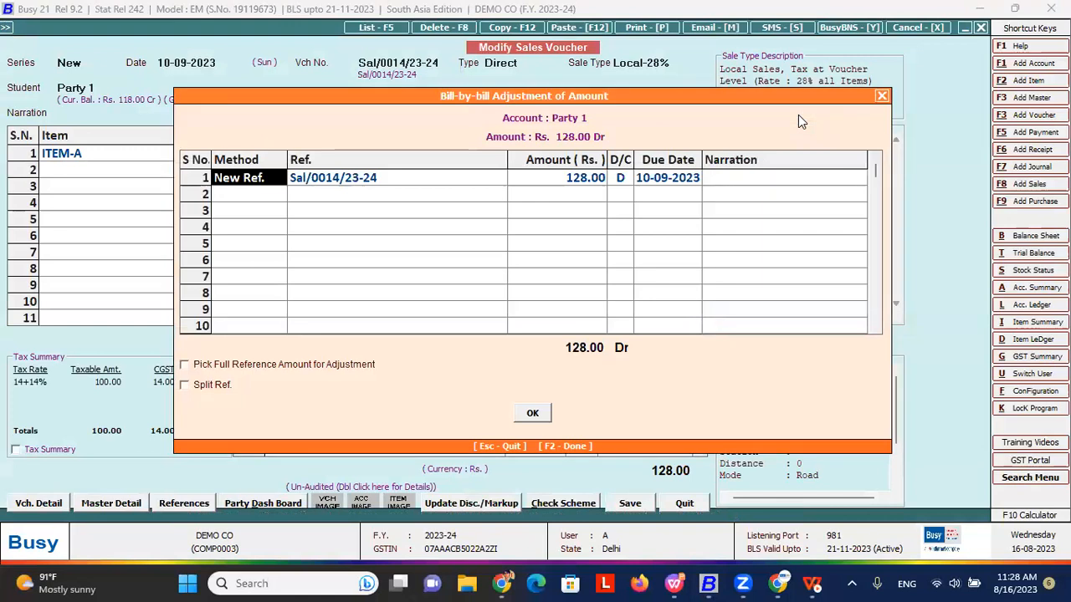
# - Split the bill-by-bill reference of Party 1's sales voucher into 6 monthly references
pyautogui.click(211, 385)
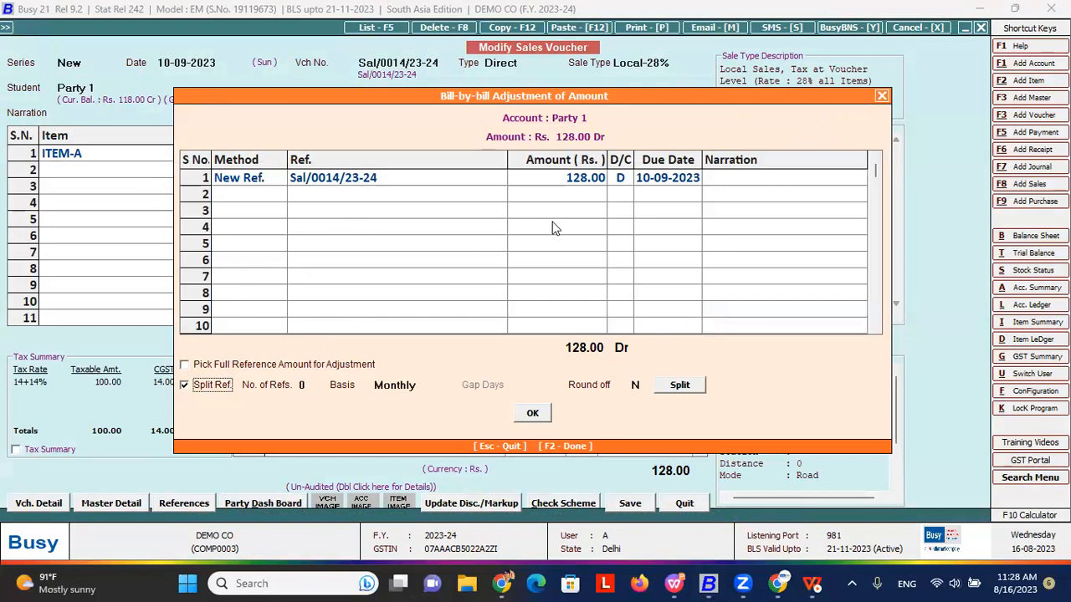
pyautogui.click(561, 184)
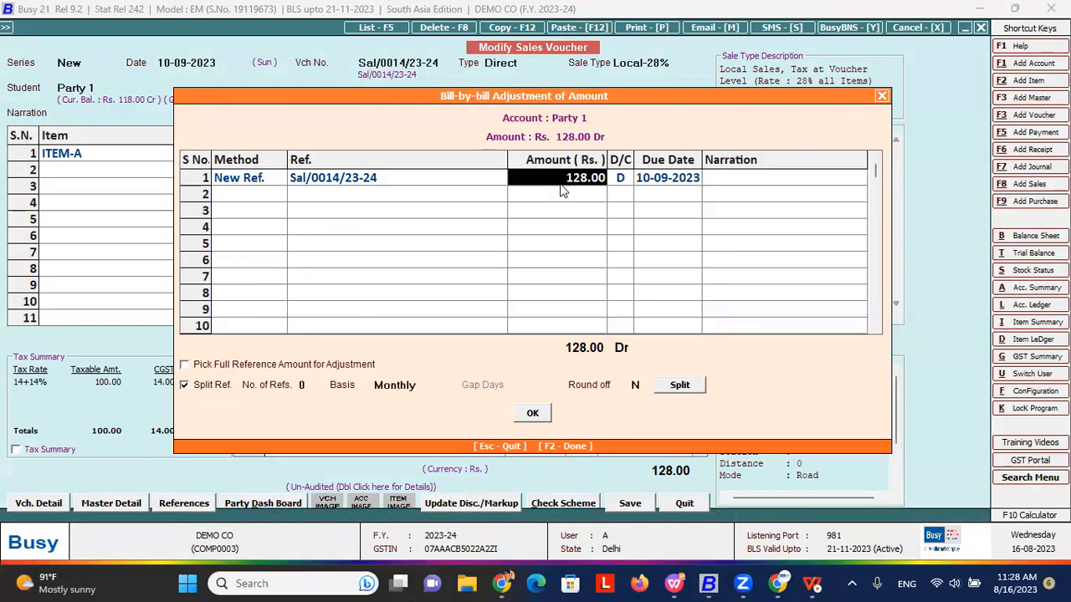
pyautogui.click(313, 385)
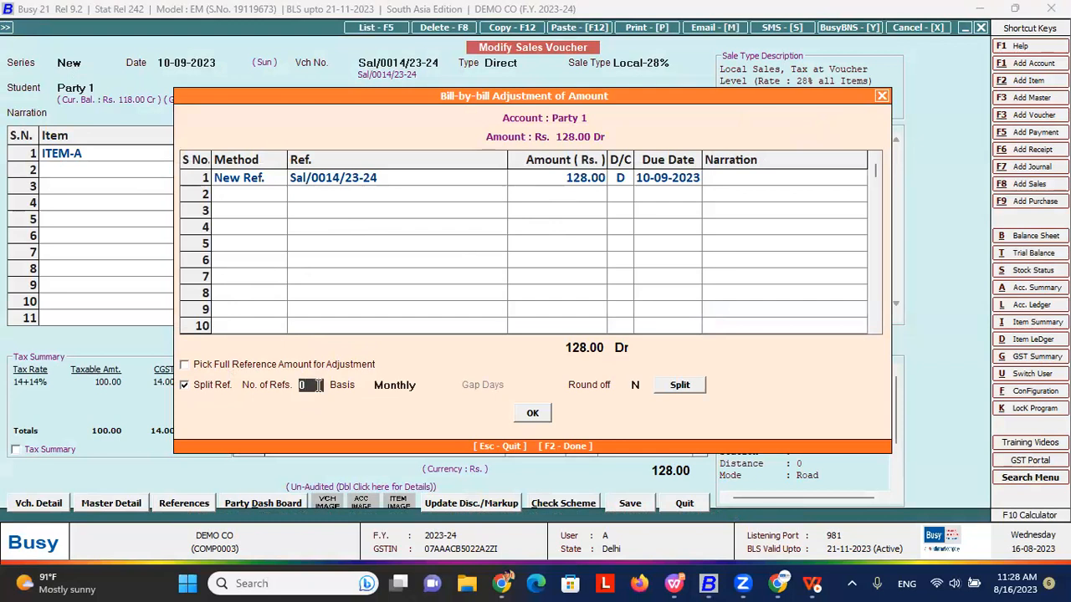
pyautogui.write('6')
pyautogui.press('Return')
pyautogui.press('Return')
pyautogui.click(669, 390)
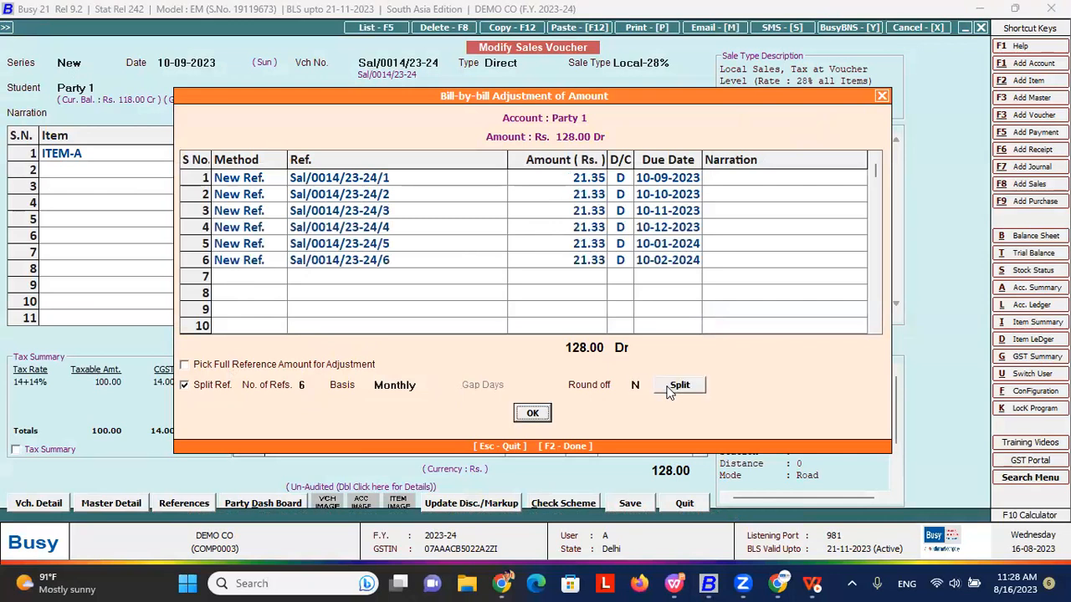
# - Examine the amounts and due dates of the split references and quit the sales voucher without saving
pyautogui.click(579, 180)
pyautogui.click(570, 196)
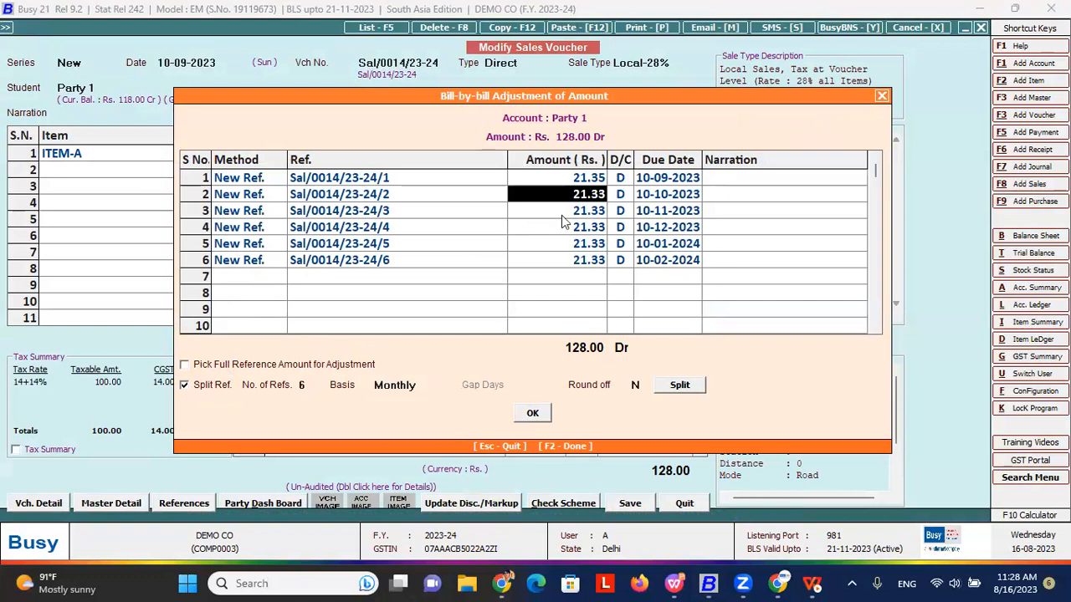
pyautogui.click(567, 229)
pyautogui.click(566, 261)
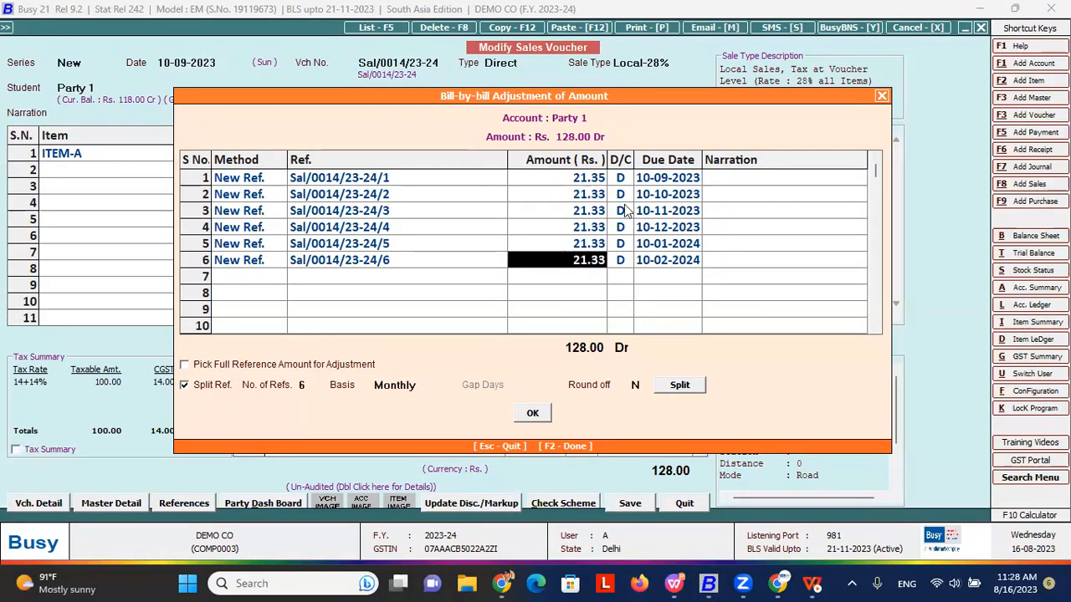
pyautogui.click(658, 183)
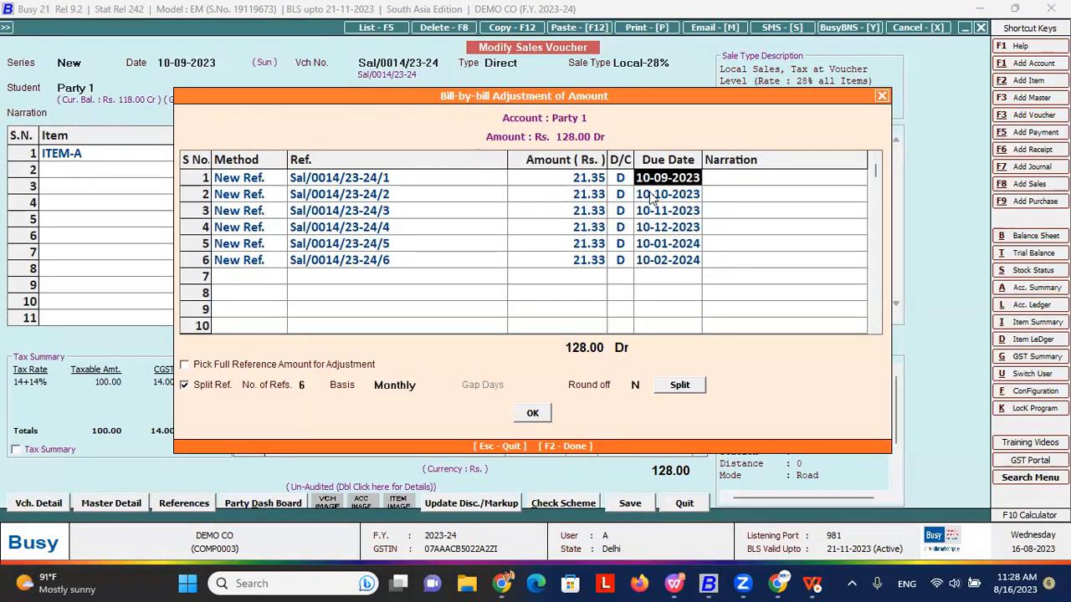
pyautogui.click(655, 200)
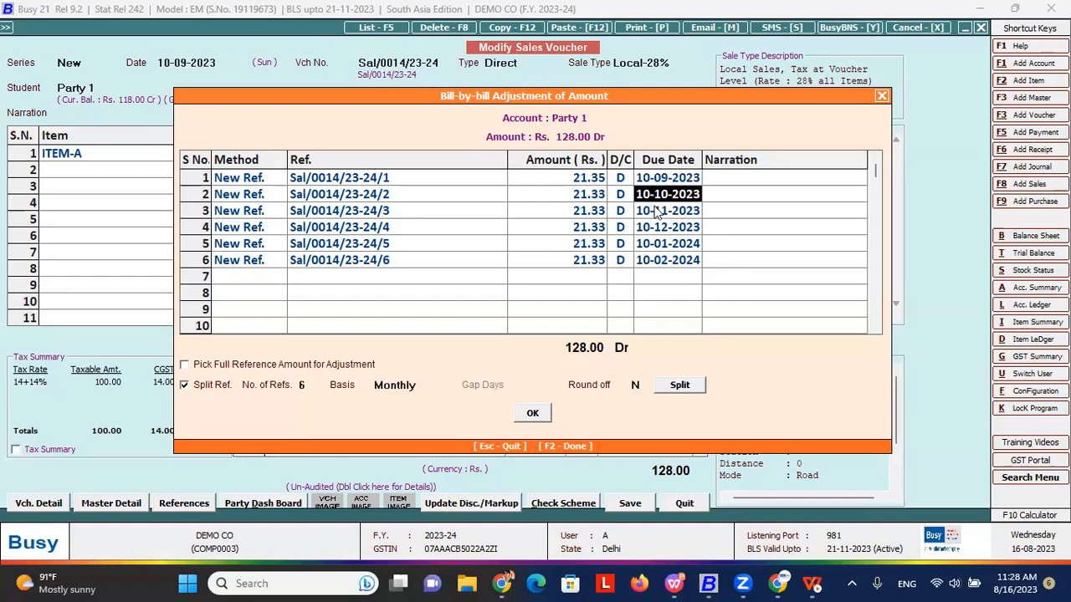
pyautogui.click(655, 212)
pyautogui.click(653, 229)
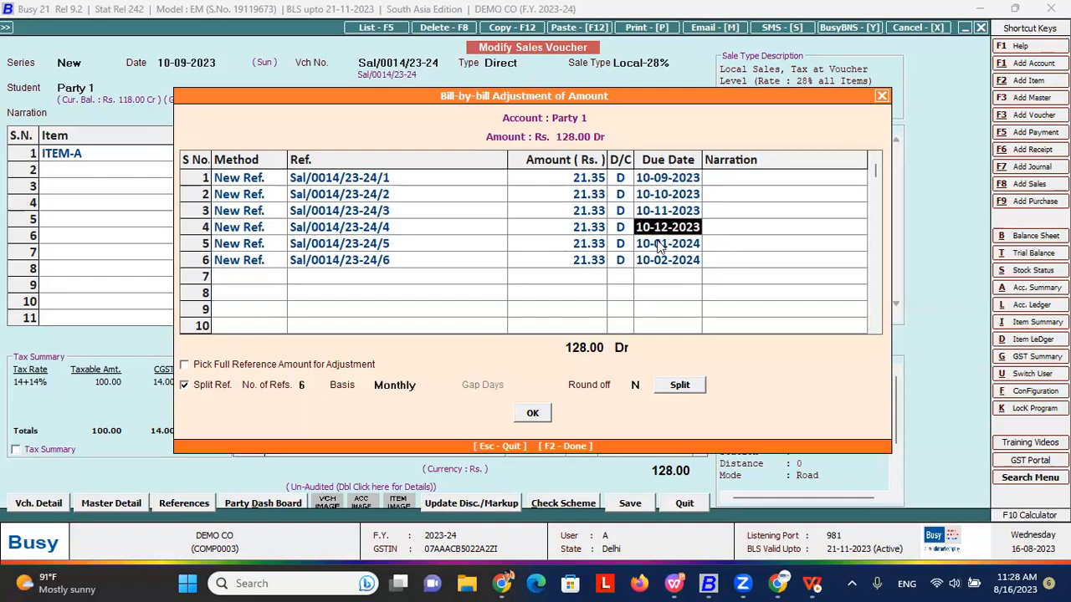
pyautogui.click(659, 245)
pyautogui.click(664, 262)
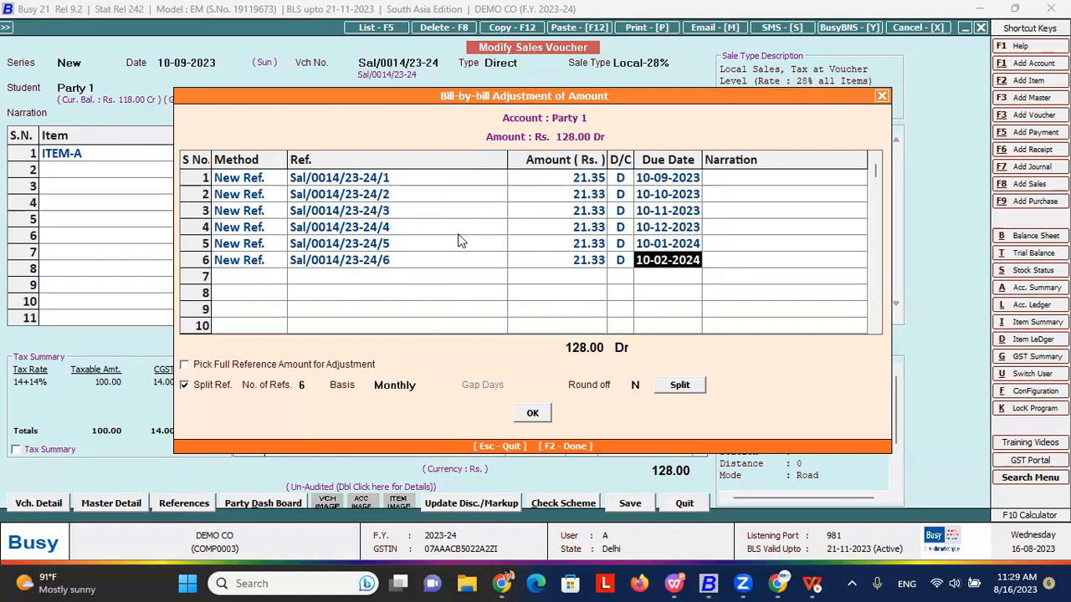
pyautogui.press('Escape')
pyautogui.press('Escape')
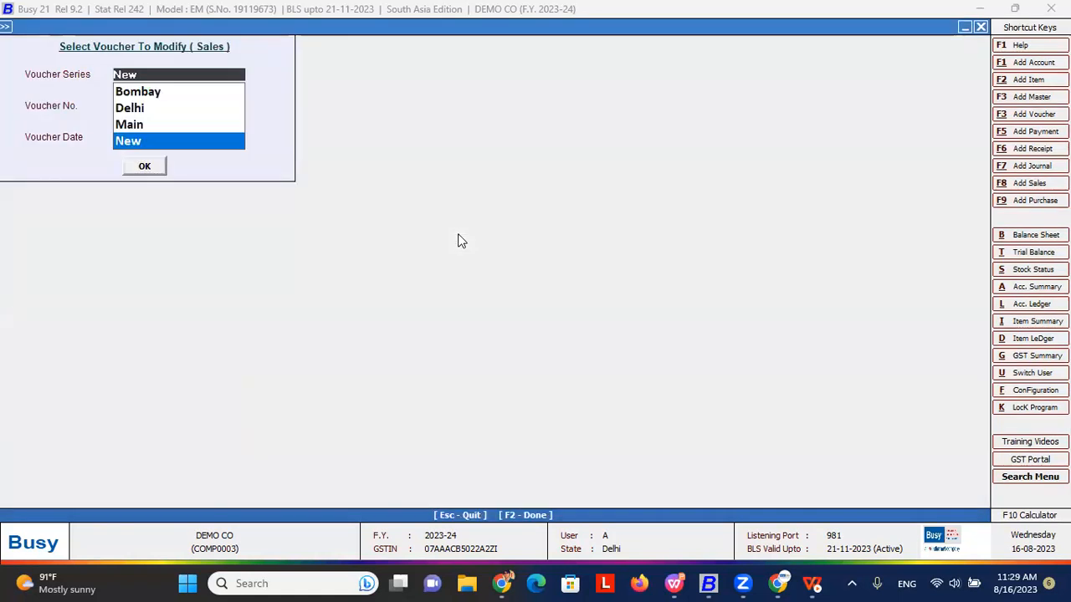
pyautogui.press('Escape')
# - Switch to the WPS Presentation slide show to view the Bill by Bill slide
pyautogui.press('Left')
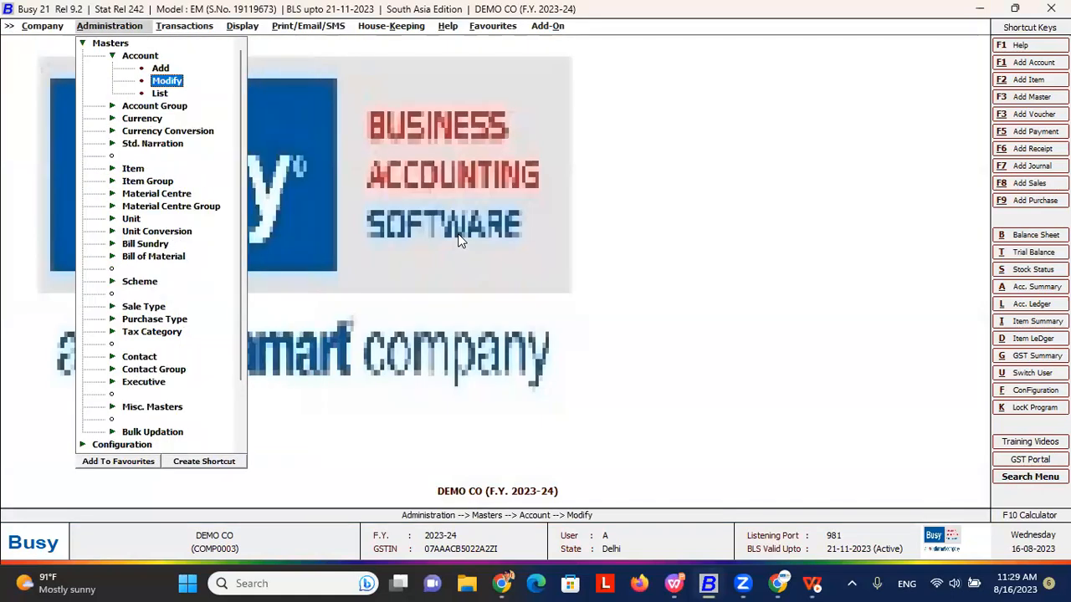
pyautogui.hotkey('alt', 'Tab')
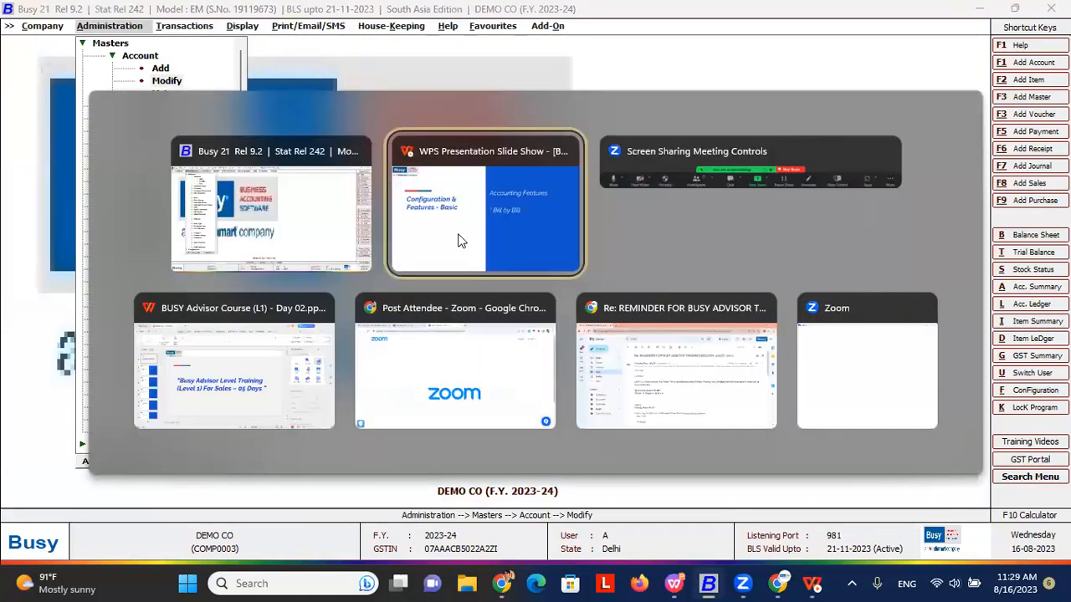
pyautogui.click(458, 241)
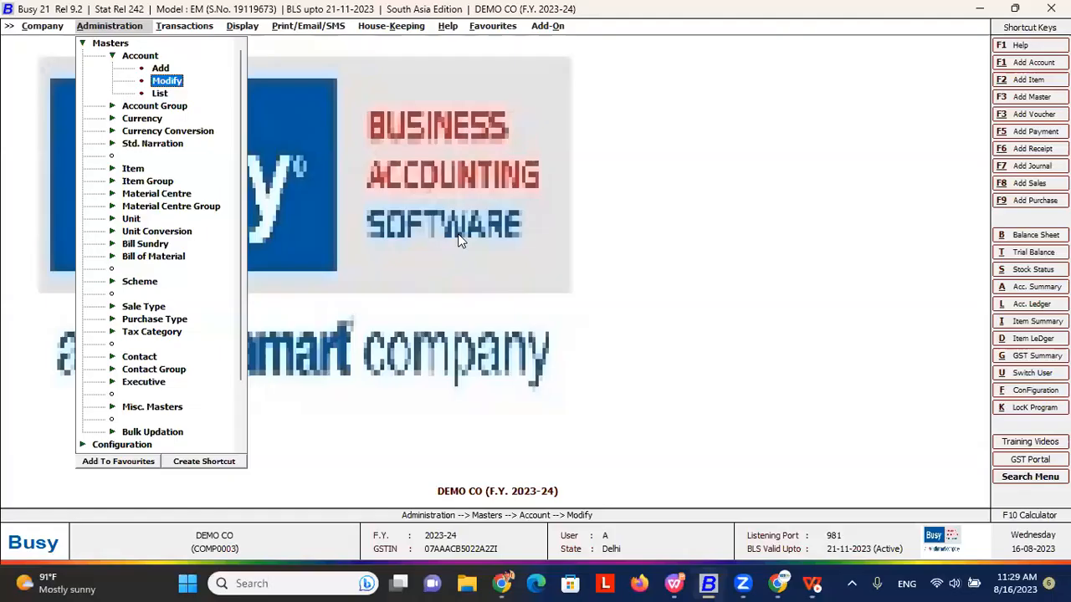
# - Open the Accounts section of Features / Options in Busy, examine the single entry system option and close the settings
pyautogui.press('Left')
pyautogui.press('Down')
pyautogui.press('Left')
pyautogui.press('Down')
pyautogui.press('Right')
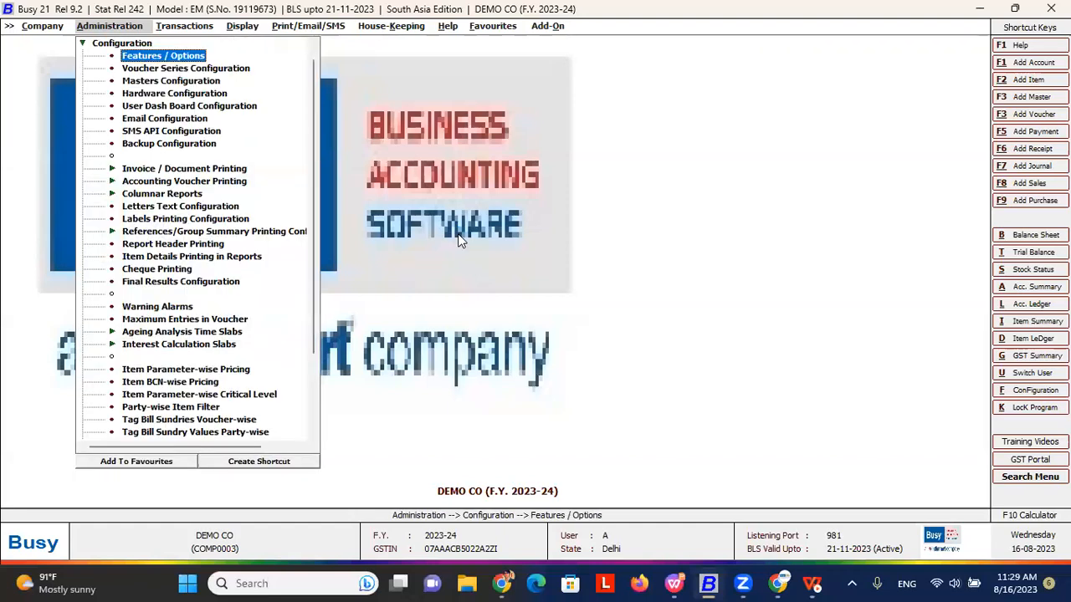
pyautogui.press('Return')
pyautogui.press('Down')
pyautogui.press('Return')
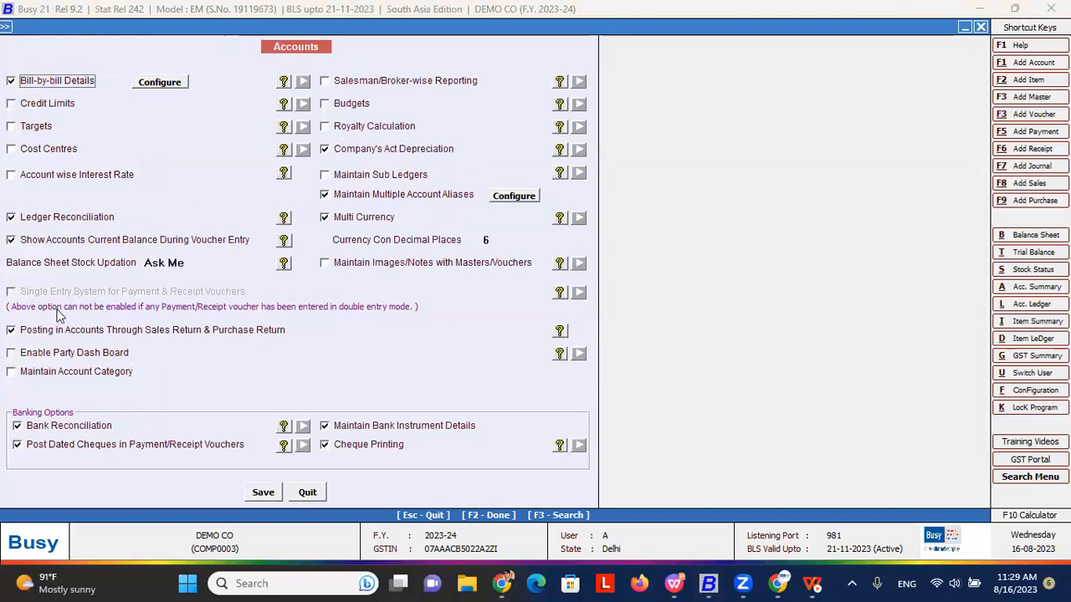
pyautogui.press('Escape')
pyautogui.press('Escape')
# - Open the Bombay series payment voucher dated 01-07-2023 for modification, view its entries and quit it
pyautogui.press('Right')
pyautogui.press('Down')
pyautogui.press('Down')
pyautogui.press('Down')
pyautogui.press('Down')
pyautogui.press('Down')
pyautogui.press('Right')
pyautogui.press('Down')
pyautogui.press('Down')
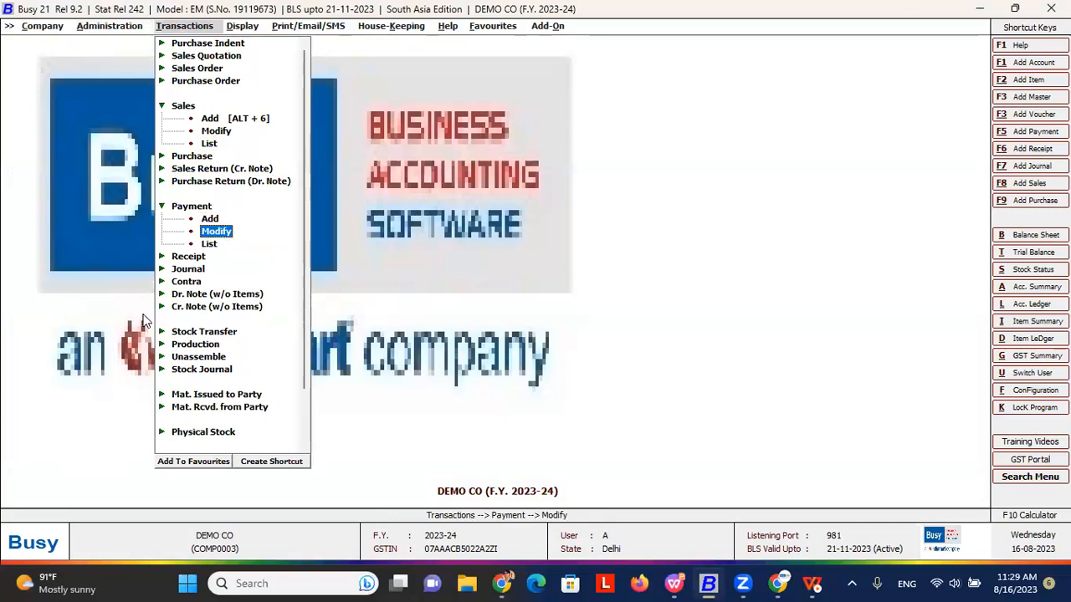
pyautogui.press('Return')
pyautogui.press('Return')
pyautogui.press('Return')
pyautogui.press('Return')
pyautogui.press('Return')
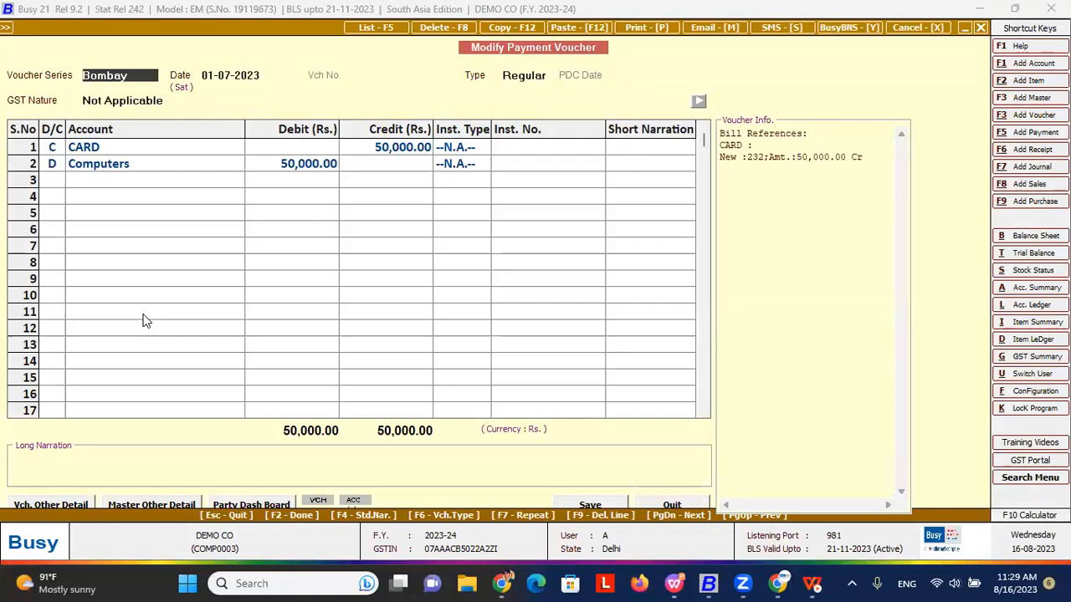
pyautogui.press('Escape')
# - Generate the List of Payment Vouchers for all branches and series from 01-07-2023 to 31-03-2024, including only regular entries
pyautogui.press('Down')
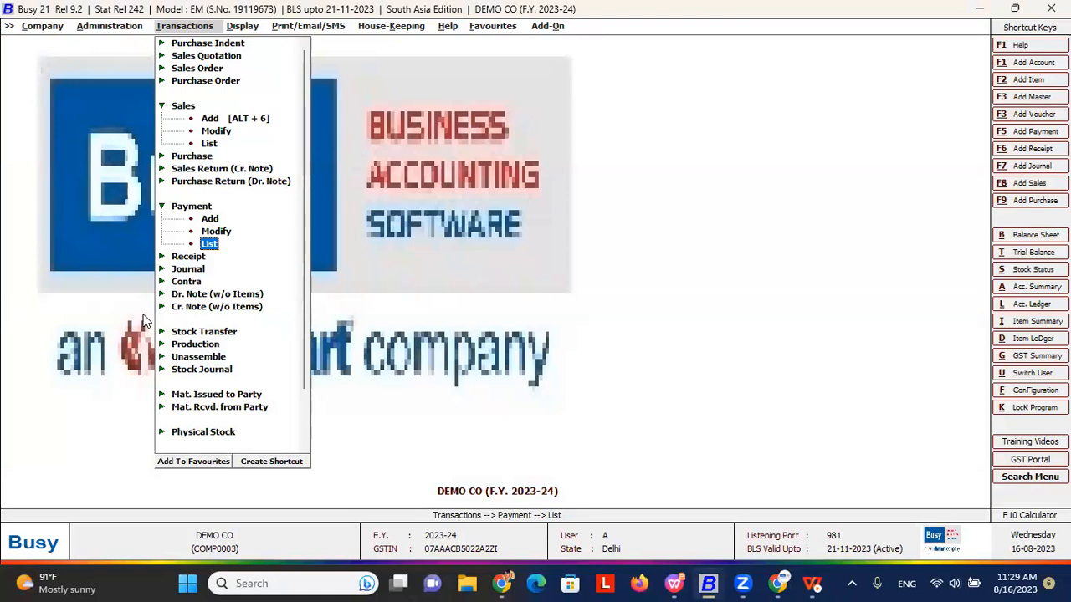
pyautogui.press('Return')
pyautogui.press('Escape')
pyautogui.press('Return')
pyautogui.press('Return')
pyautogui.press('Return')
pyautogui.press('Return')
pyautogui.press('Return')
pyautogui.press('Return')
pyautogui.press('Return')
pyautogui.press('Return')
pyautogui.press('Return')
pyautogui.press('Return')
pyautogui.press('Return')
pyautogui.press('Return')
pyautogui.press('Return')
pyautogui.press('Return')
pyautogui.press('Return')
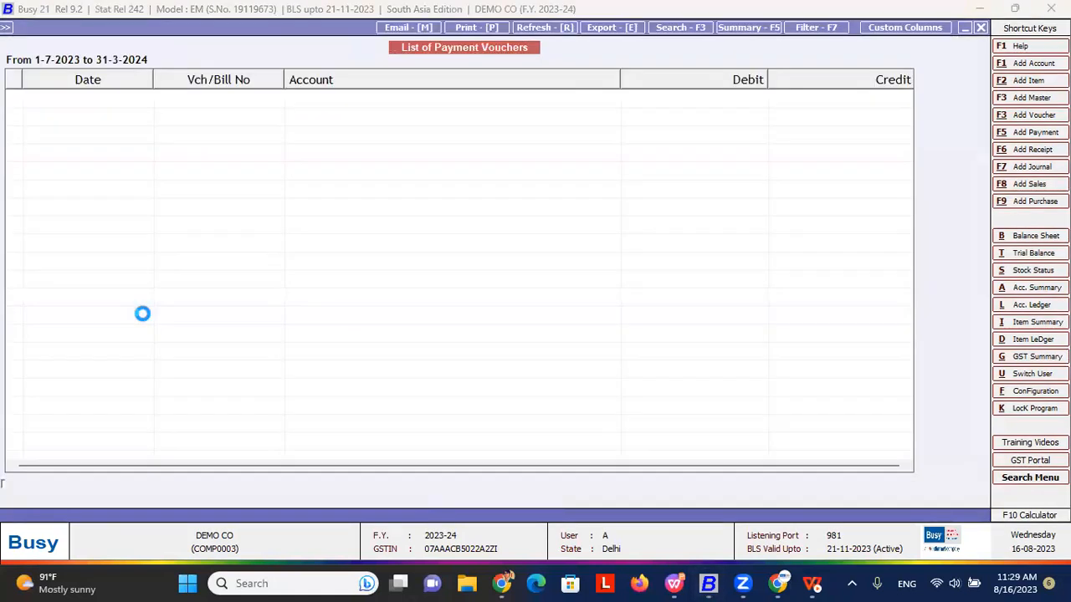
# - Select every entry in the List of Payment Vouchers
pyautogui.hotkey('shift', 'Down')
pyautogui.hotkey('shift', 'Down')
pyautogui.hotkey('shift', 'Down')
pyautogui.hotkey('shift', 'Down')
pyautogui.hotkey('shift', 'Down')
pyautogui.hotkey('shift', 'Down')
pyautogui.hotkey('shift', 'Down')
pyautogui.hotkey('shift', 'Down')
pyautogui.hotkey('shift', 'Down')
pyautogui.hotkey('shift', 'Down')
pyautogui.hotkey('shift', 'Down')
pyautogui.hotkey('shift', 'Down')
pyautogui.hotkey('shift', 'Down')
pyautogui.hotkey('shift', 'Down')
pyautogui.hotkey('shift', 'Down')
pyautogui.hotkey('shift', 'Down')
pyautogui.hotkey('shift', 'Down')
pyautogui.hotkey('shift', 'Down')
pyautogui.hotkey('shift', 'Down')
pyautogui.hotkey('shift', 'Down')
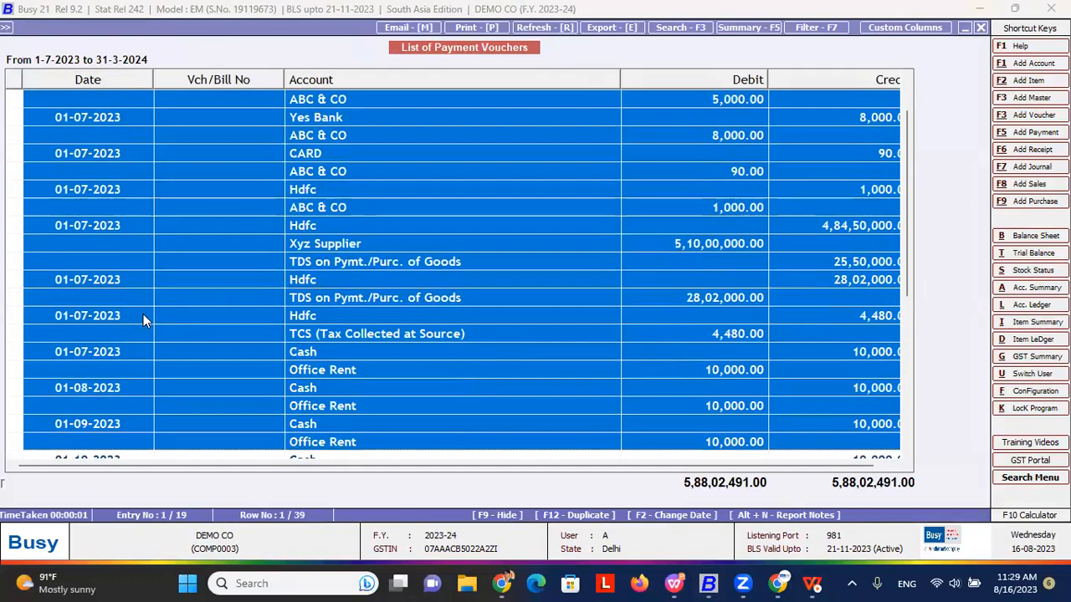
pyautogui.hotkey('shift', 'Down')
pyautogui.hotkey('shift', 'Down')
pyautogui.hotkey('shift', 'Down')
pyautogui.hotkey('shift', 'Down')
pyautogui.hotkey('shift', 'Down')
pyautogui.hotkey('shift', 'Down')
pyautogui.hotkey('shift', 'Down')
pyautogui.hotkey('shift', 'Down')
pyautogui.hotkey('shift', 'Down')
pyautogui.hotkey('shift', 'Down')
pyautogui.hotkey('shift', 'Down')
pyautogui.hotkey('shift', 'Down')
pyautogui.hotkey('shift', 'Down')
pyautogui.hotkey('shift', 'Down')
pyautogui.hotkey('shift', 'Down')
pyautogui.hotkey('shift', 'Down')
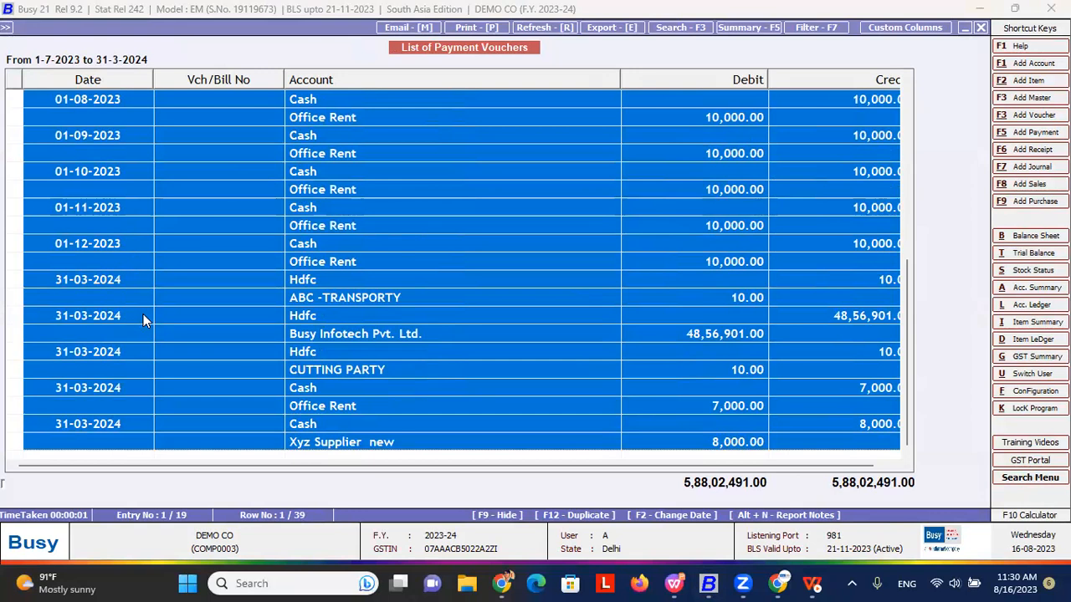
# - Check the single entry system option in the Accounts section of Features / Options and return to the payment voucher list
pyautogui.click(6, 28)
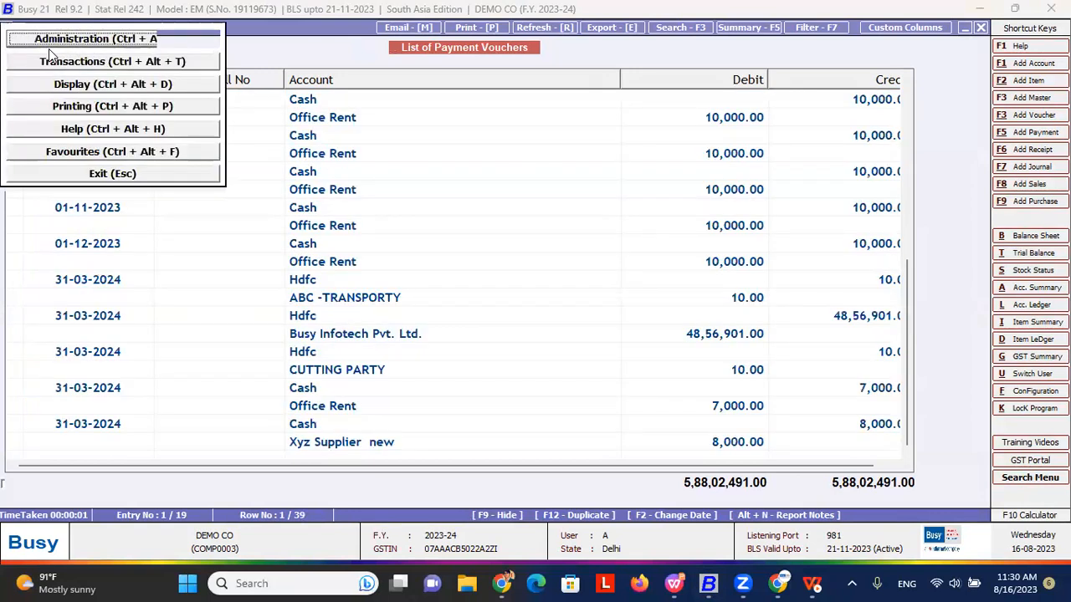
pyautogui.click(69, 40)
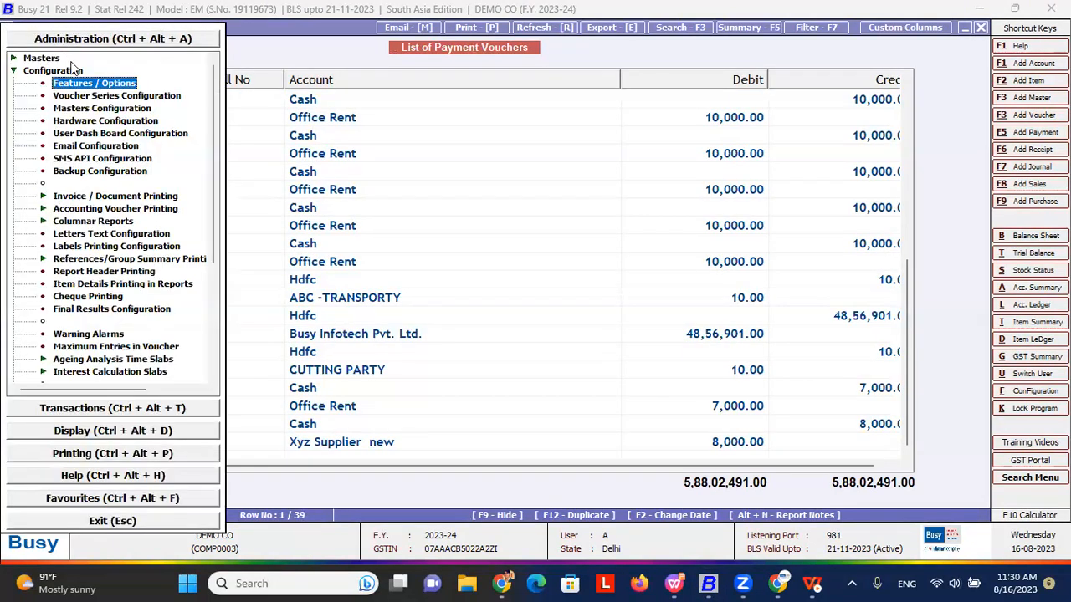
pyautogui.click(87, 82)
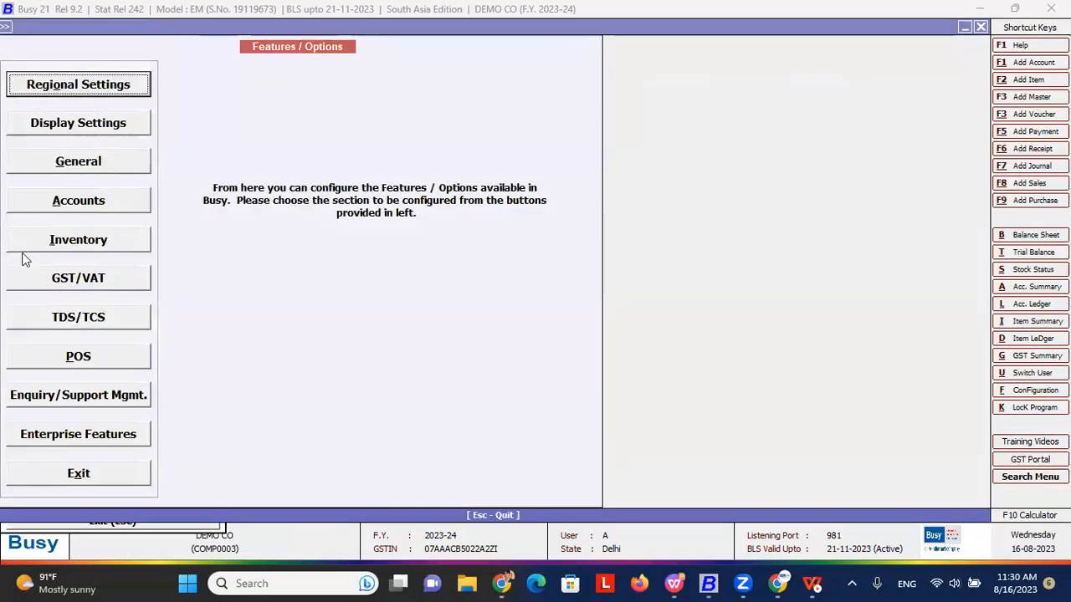
pyautogui.click(88, 204)
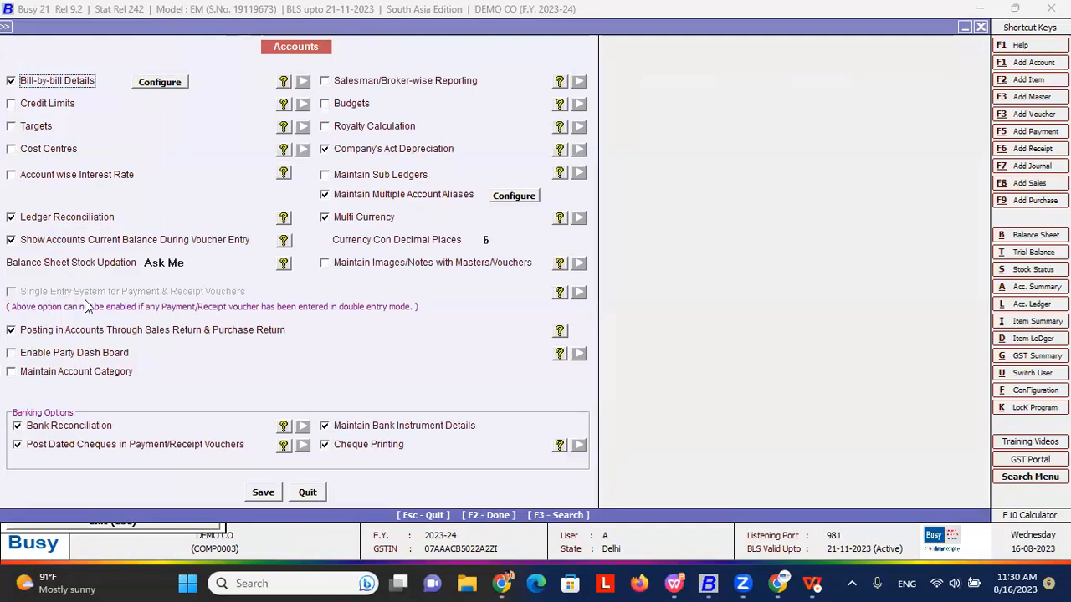
pyautogui.press('Escape')
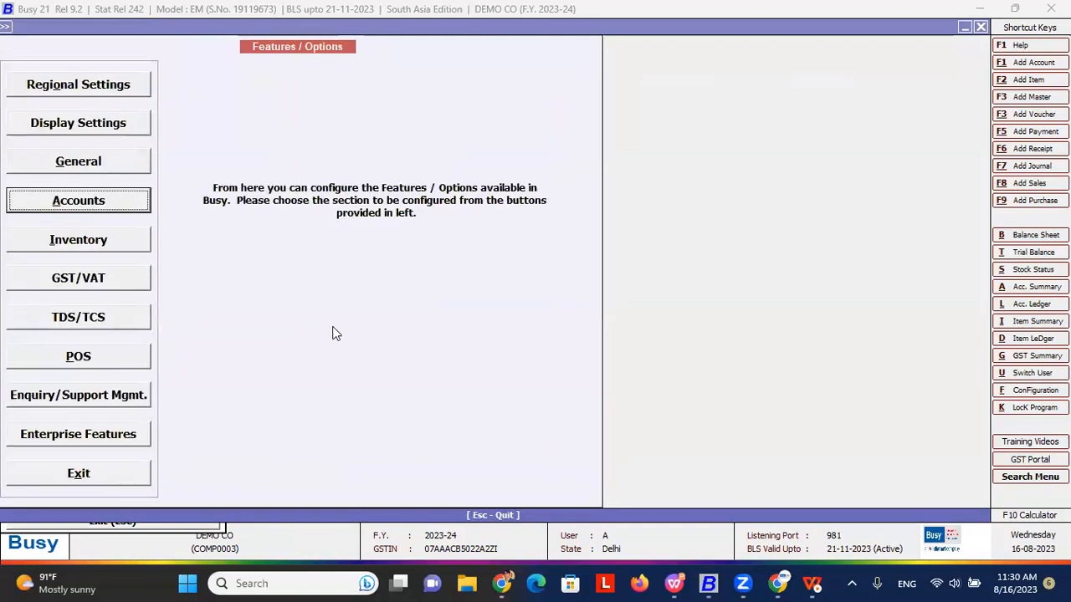
pyautogui.press('Escape')
pyautogui.press('Escape')
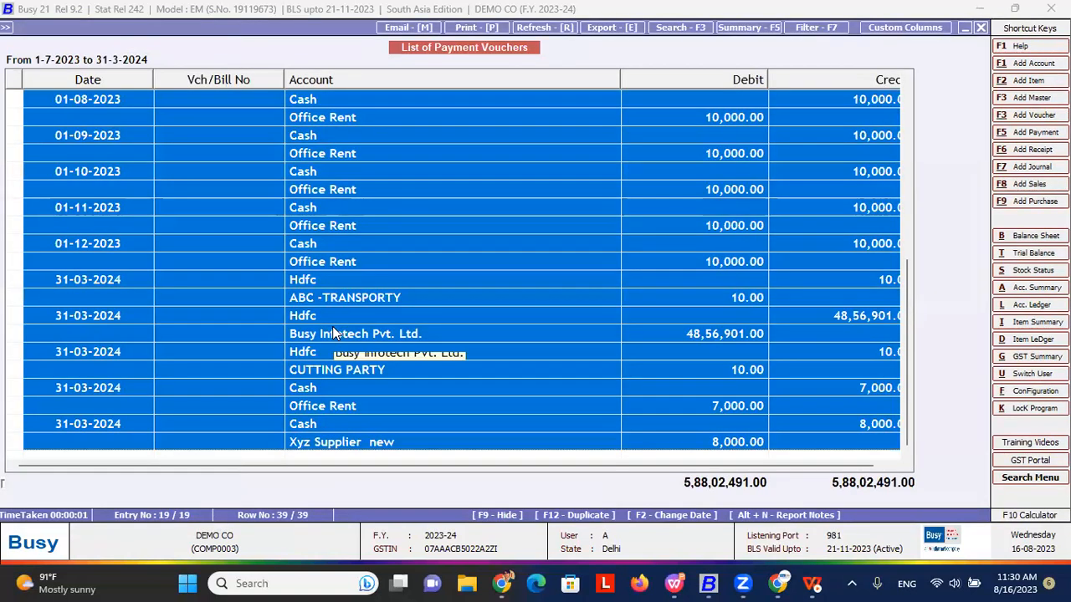
# - Delete the selected payment vouchers, agreeing to continue with the bank reconciled entry, and close the list
pyautogui.press('Delete')
pyautogui.press('Return')
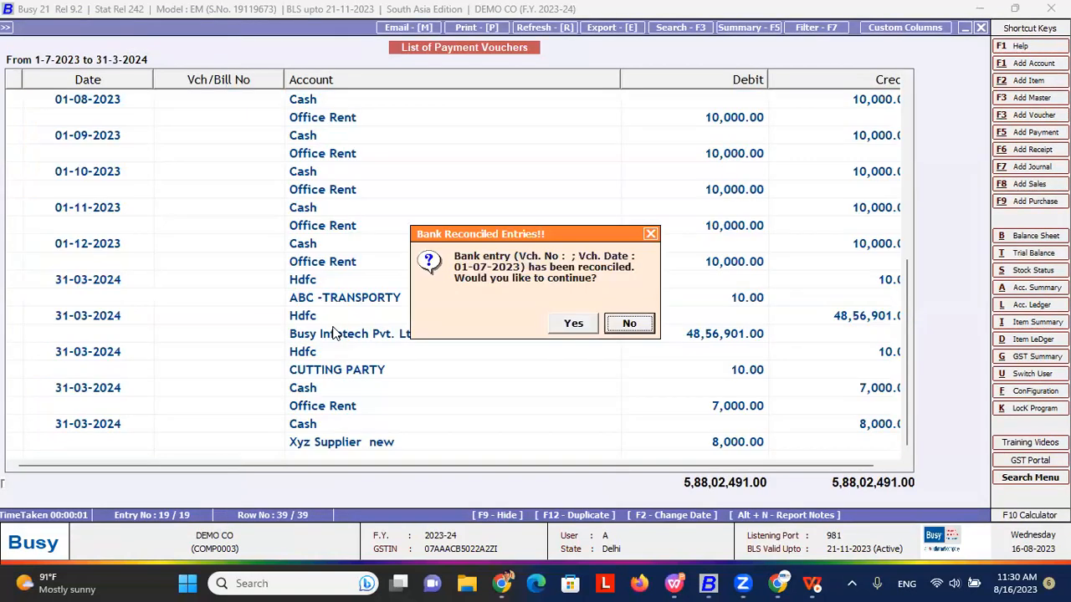
pyautogui.press('Left')
pyautogui.press('Return')
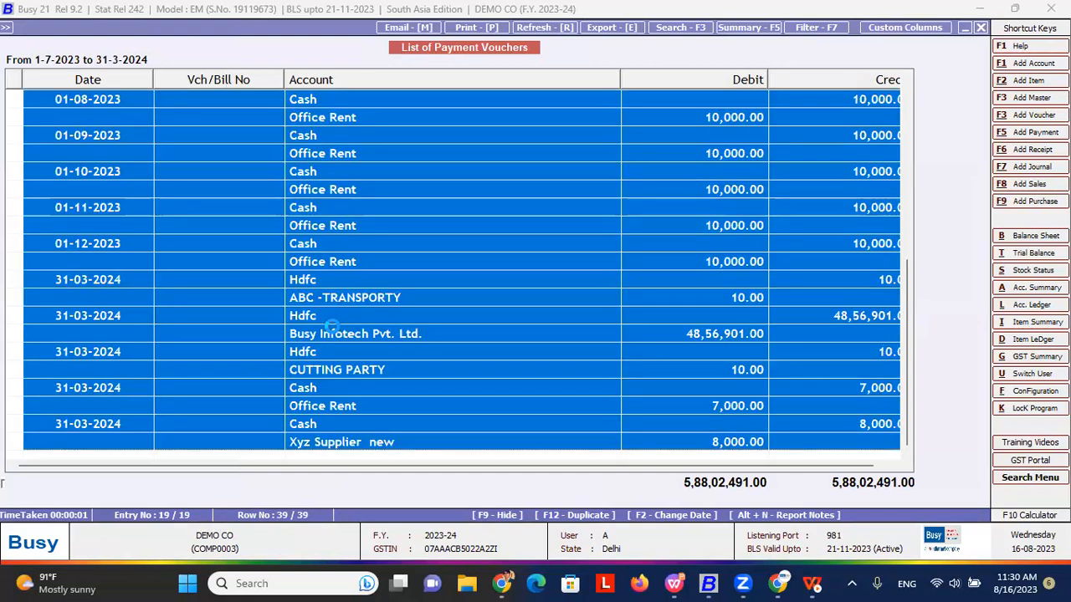
pyautogui.press('Escape')
pyautogui.press('Escape')
pyautogui.press('Escape')
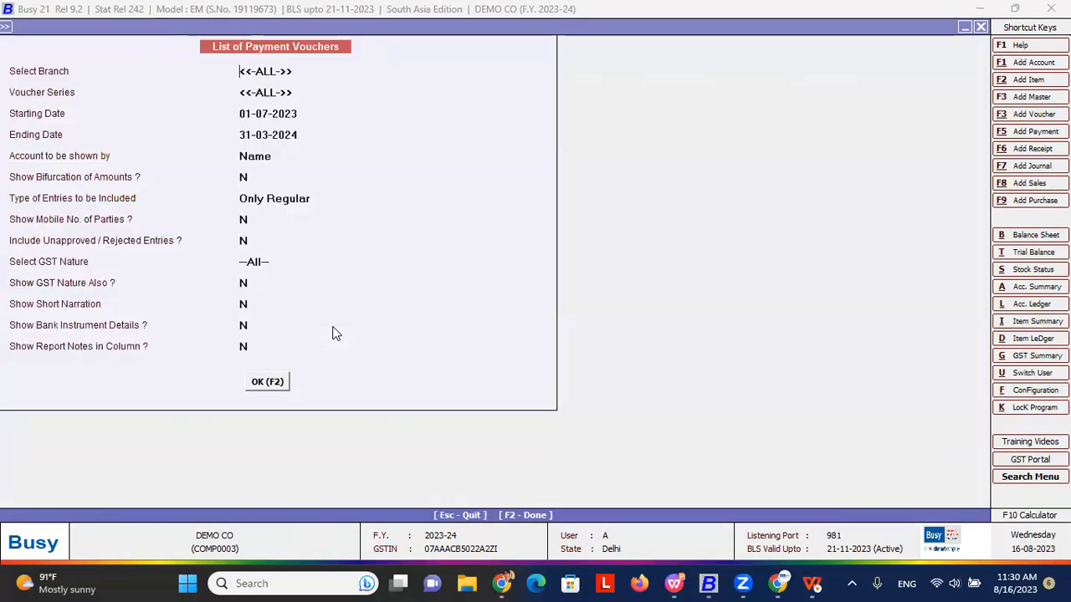
pyautogui.press('Escape')
# - Generate the List of Receipt Vouchers from 1-7-2023 to 31-3-2024
pyautogui.press('Down')
pyautogui.press('Return')
pyautogui.press('Down')
pyautogui.press('Down')
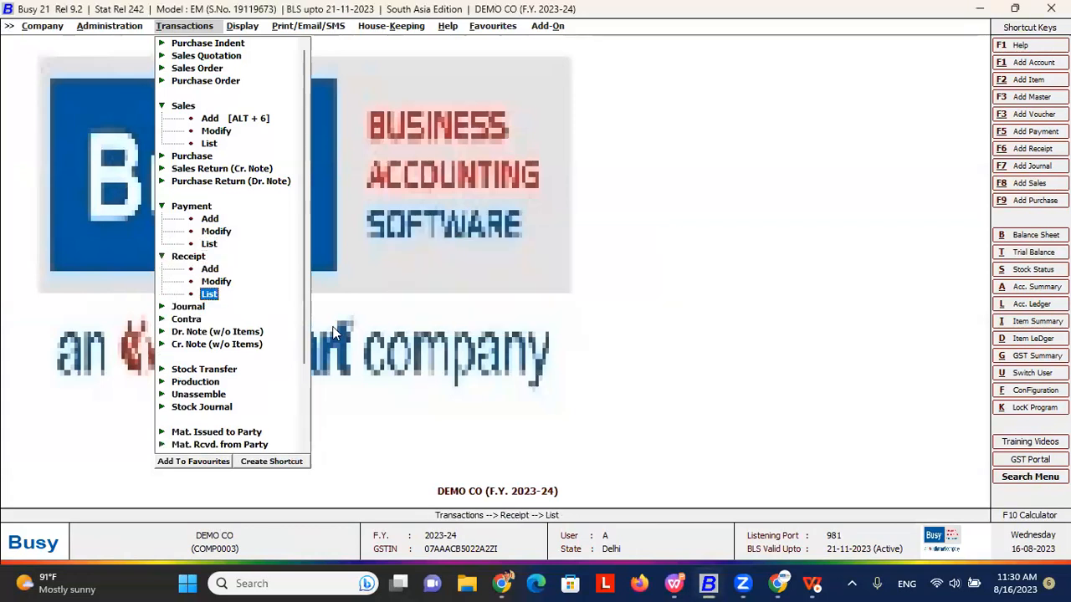
pyautogui.press('Return')
pyautogui.press('F2')
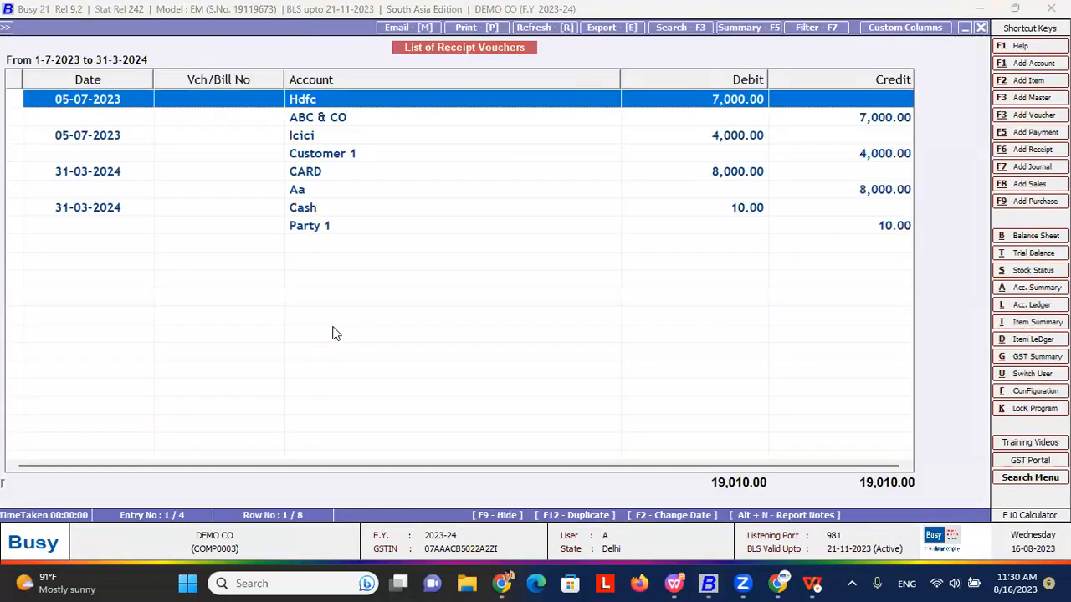
# - Set the types of entries included in the List of Receipt Vouchers to All and regenerate the list
pyautogui.press('Escape')
pyautogui.press('Return')
pyautogui.press('Return')
pyautogui.press('Return')
pyautogui.press('Return')
pyautogui.press('Down')
pyautogui.press('Up')
pyautogui.press('Return')
pyautogui.press('Up')
pyautogui.press('Return')
pyautogui.press('Return')
pyautogui.press('Return')
pyautogui.press('Return')
pyautogui.press('Return')
pyautogui.press('Return')
pyautogui.press('Return')
pyautogui.press('Return')
pyautogui.press('Return')
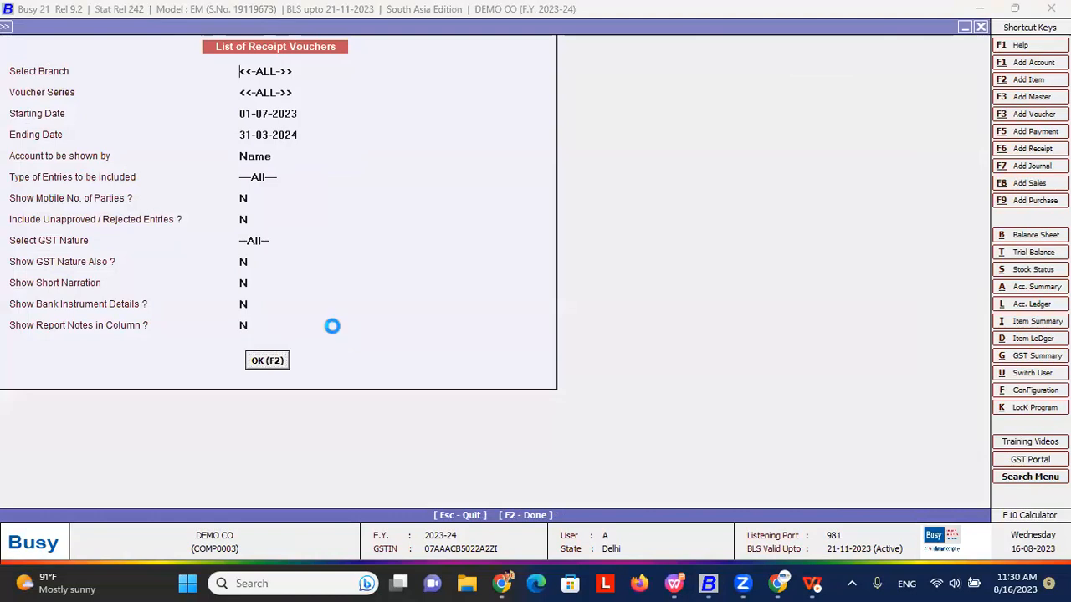
# - Select all the vouchers in the List of Receipt Vouchers, delete them with confirmation, and close the list
pyautogui.hotkey('shift', 'Down')
pyautogui.hotkey('shift', 'Down')
pyautogui.hotkey('shift', 'Down')
pyautogui.hotkey('shift', 'Down')
pyautogui.hotkey('shift', 'Down')
pyautogui.hotkey('shift', 'Down')
pyautogui.hotkey('shift', 'Down')
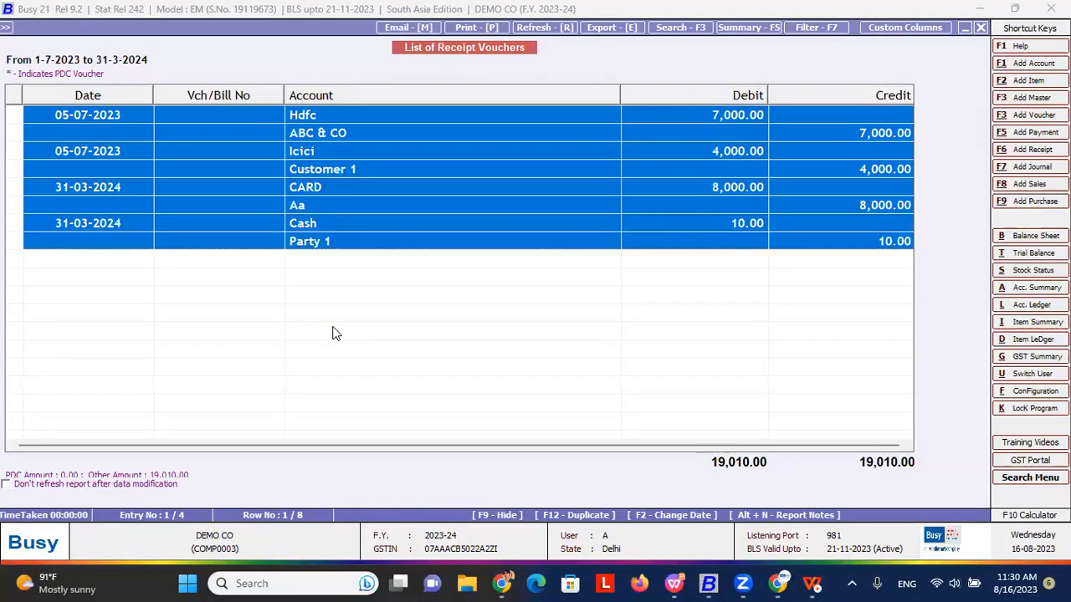
pyautogui.press('Delete')
pyautogui.press('Return')
pyautogui.press('Return')
pyautogui.press('Escape')
pyautogui.press('Escape')
# - Enable Single Entry System for Payment & Receipt Vouchers in the Accounts section of Features / Options
pyautogui.press('Left')
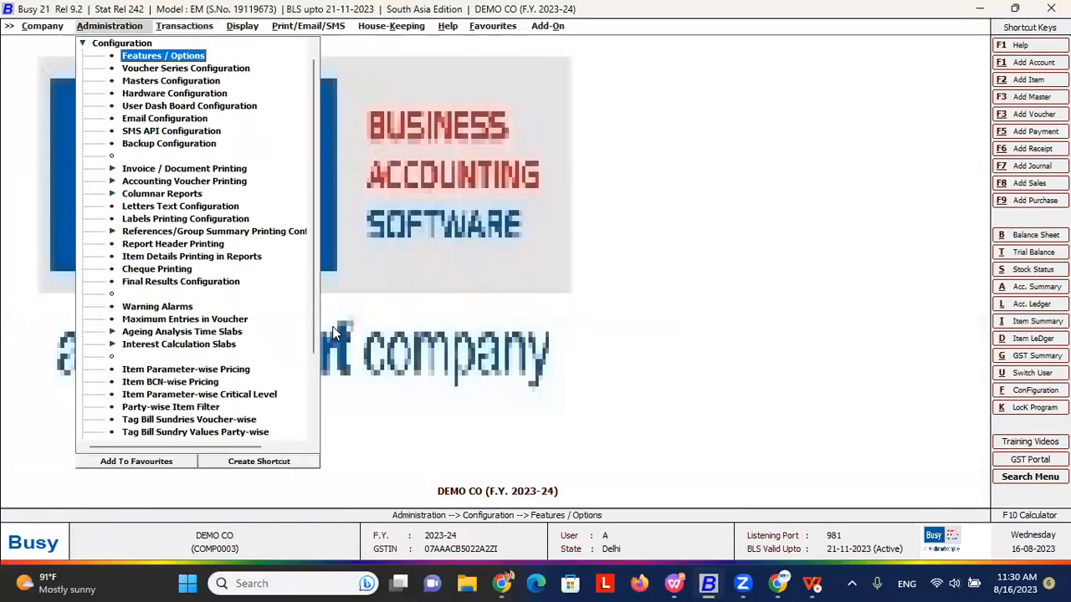
pyautogui.press('Return')
pyautogui.press('Return')
pyautogui.click(39, 296)
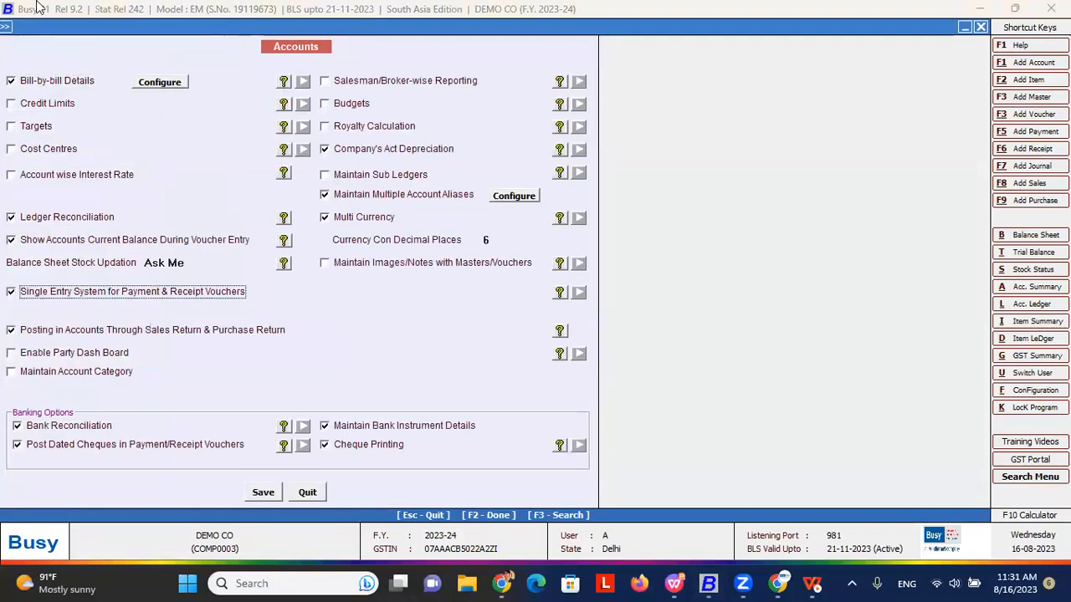
# - Start a payment voucher dated 01-07-2023 and debit ABC & CO with 700, leaving the amount on account
pyautogui.click(6, 30)
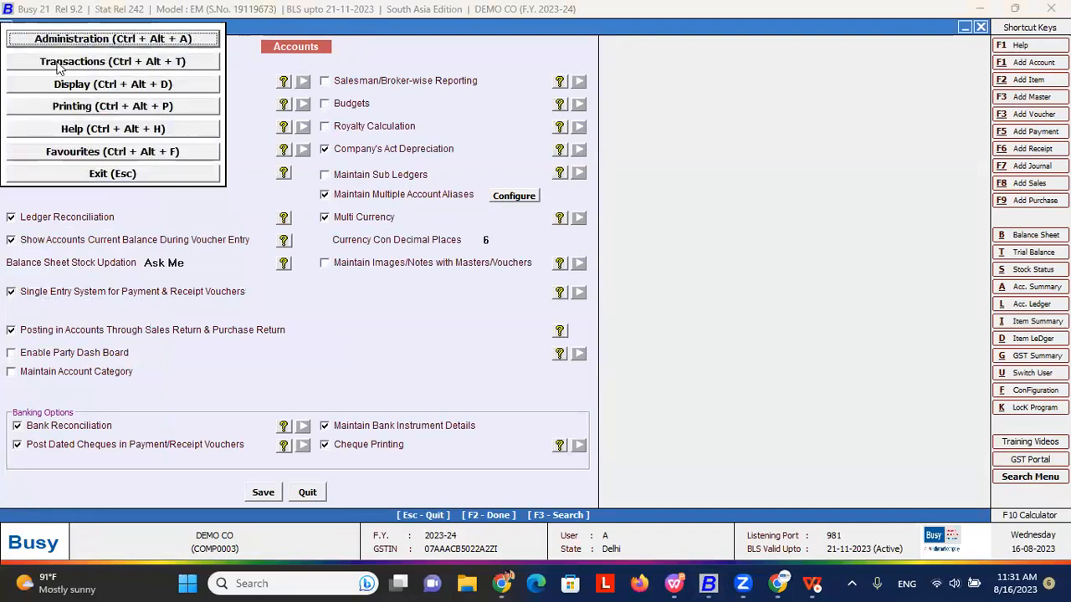
pyautogui.click(59, 64)
pyautogui.click(66, 267)
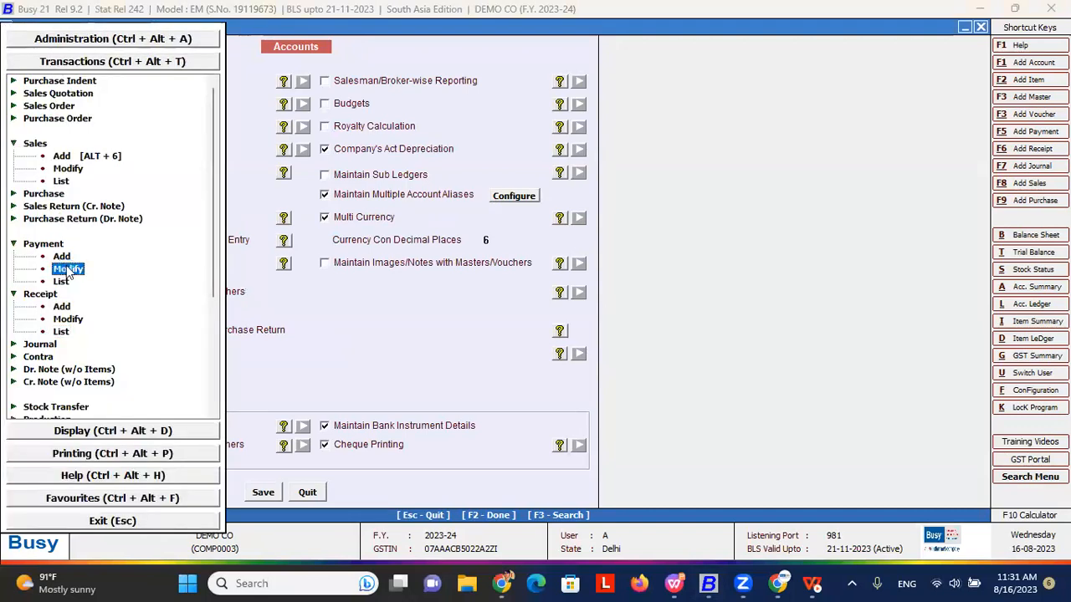
pyautogui.press('Escape')
pyautogui.click(62, 258)
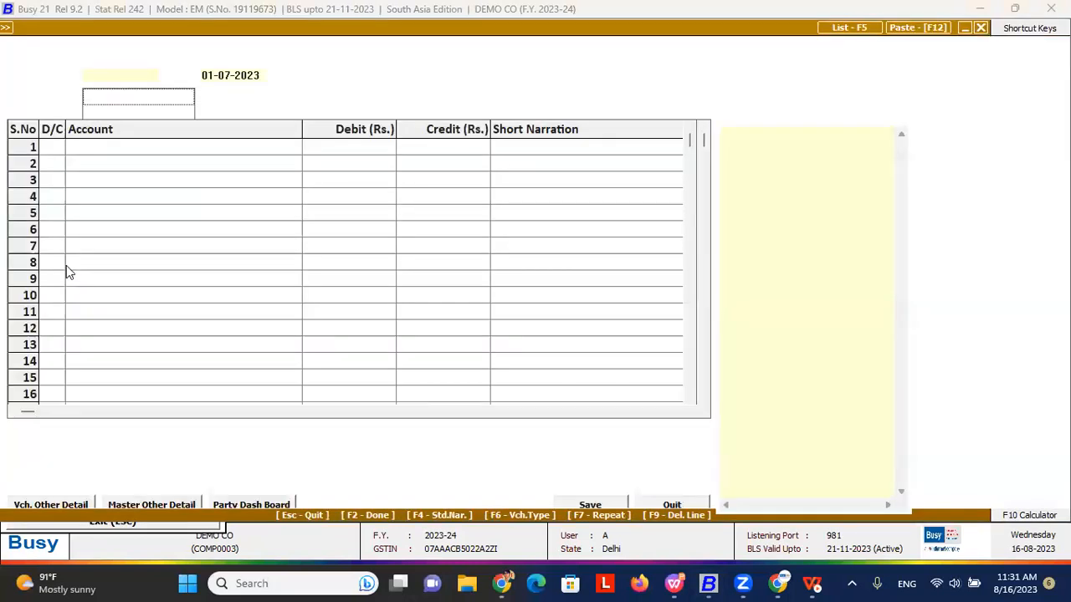
pyautogui.press('Down')
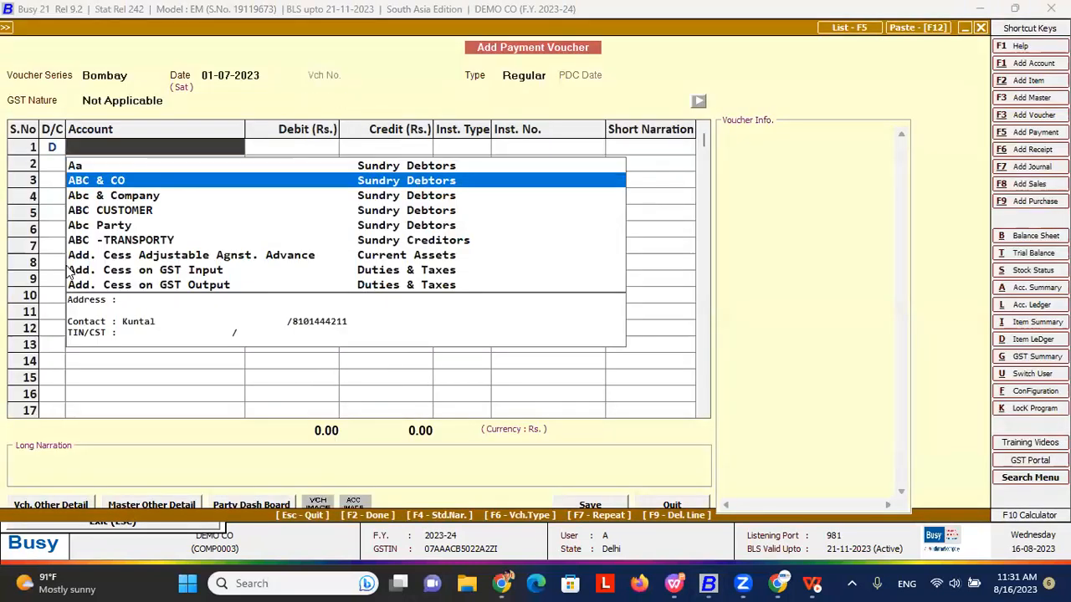
pyautogui.press('Return')
pyautogui.write('700')
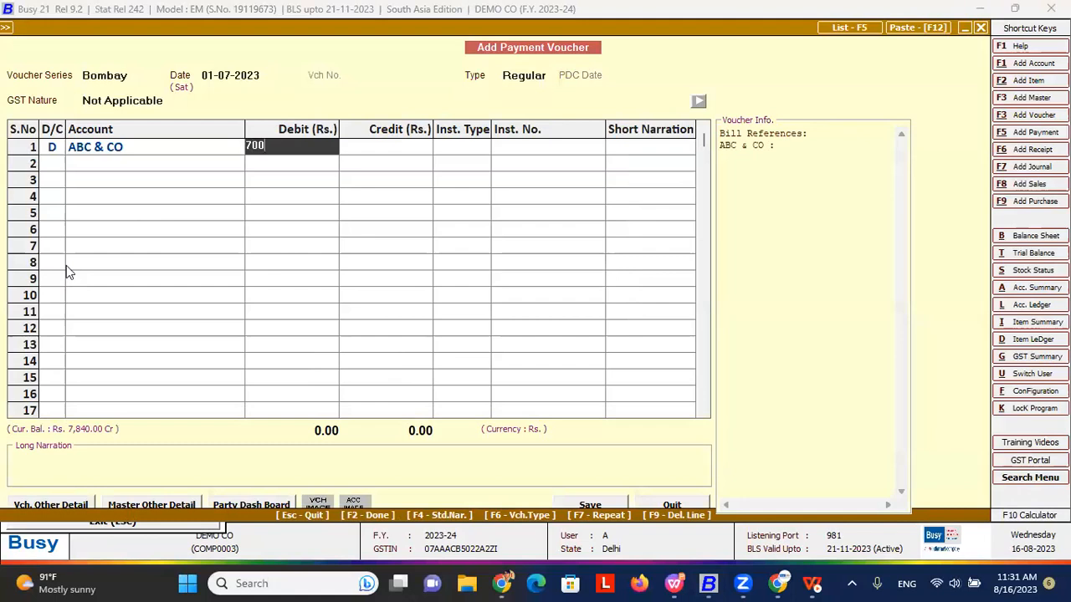
pyautogui.press('Return')
pyautogui.press('F2')
pyautogui.press('Return')
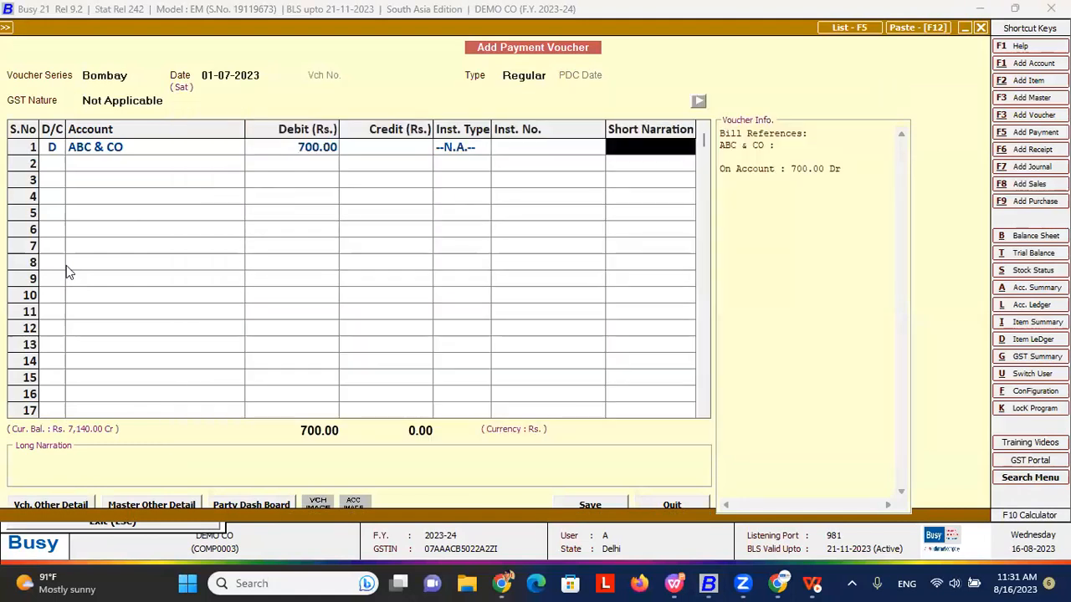
# - Credit Cash with 700 on the voucher's second row and quit the payment voucher without saving
pyautogui.press('Return')
pyautogui.press('Return')
pyautogui.press('space')
pyautogui.write('S')
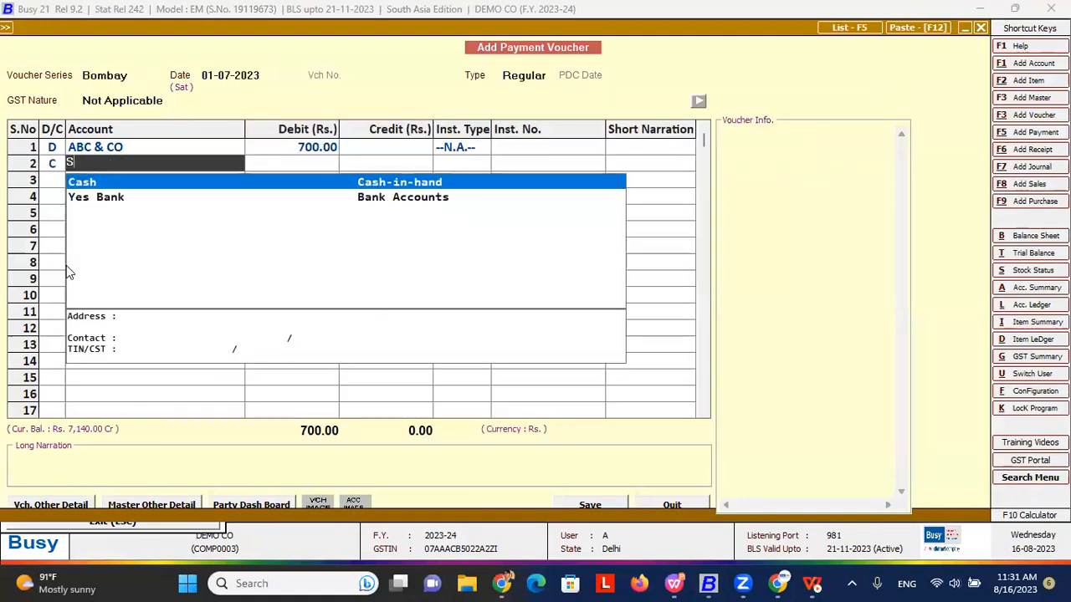
pyautogui.press('Return')
pyautogui.press('Escape')
pyautogui.press('Left')
pyautogui.press('Return')
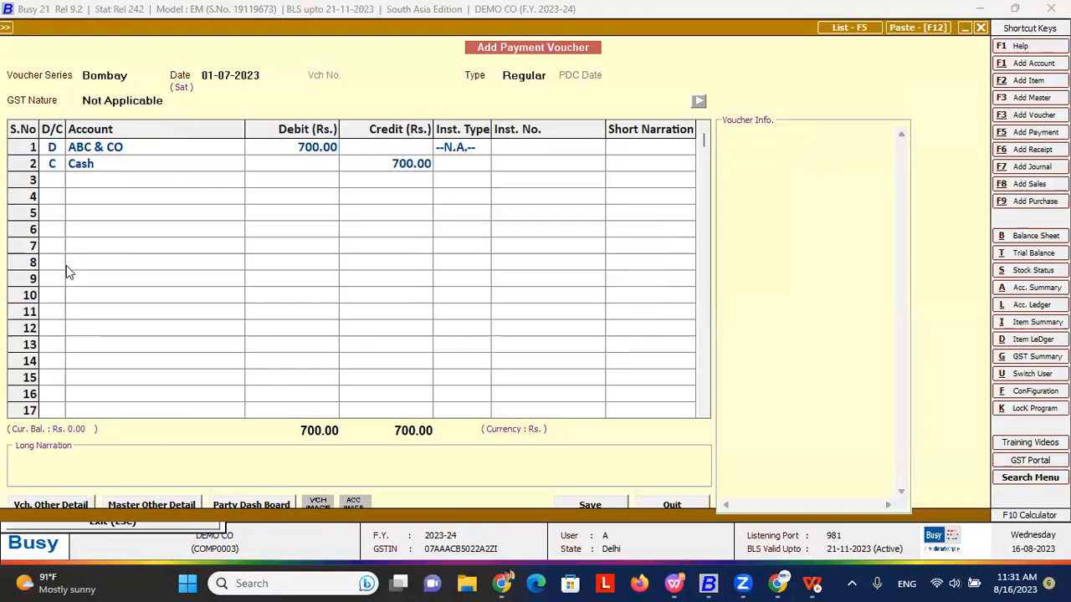
pyautogui.press('Escape')
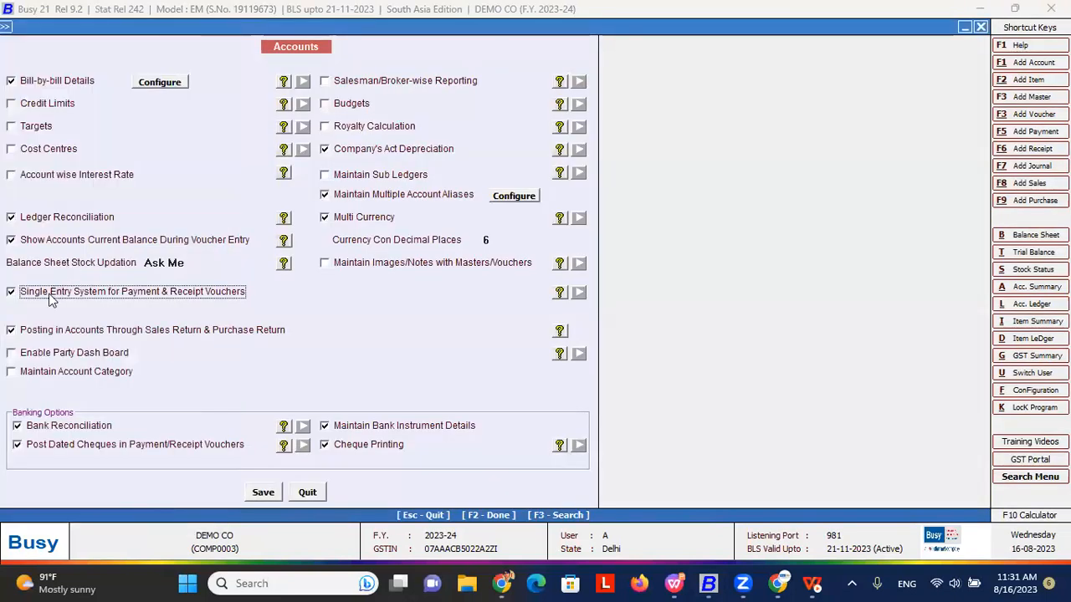
# - Save the Accounts options with the single entry system enabled and close Features / Options
pyautogui.click(50, 299)
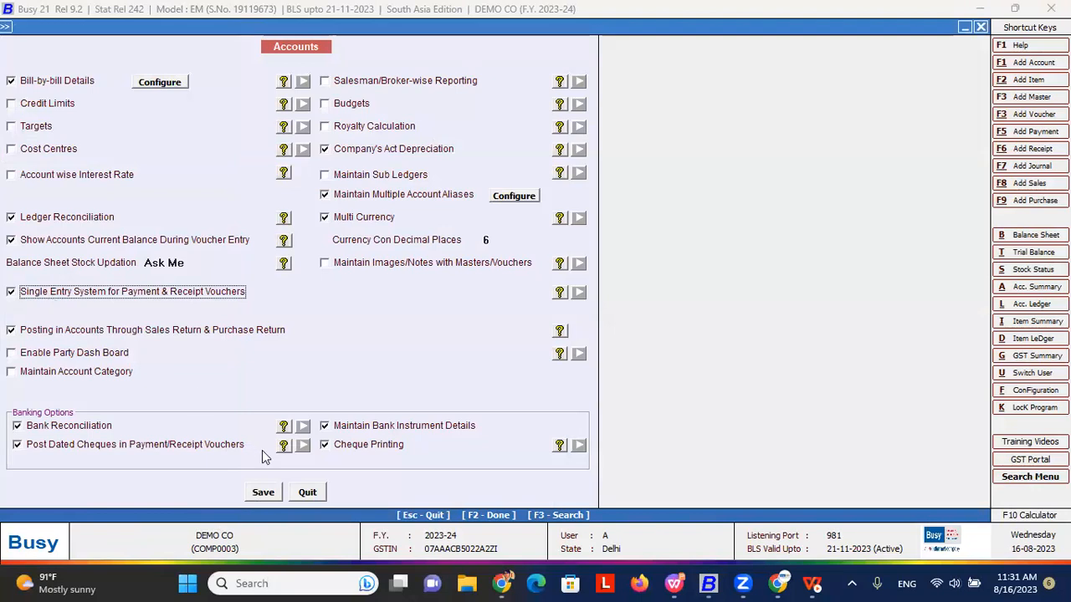
pyautogui.click(262, 492)
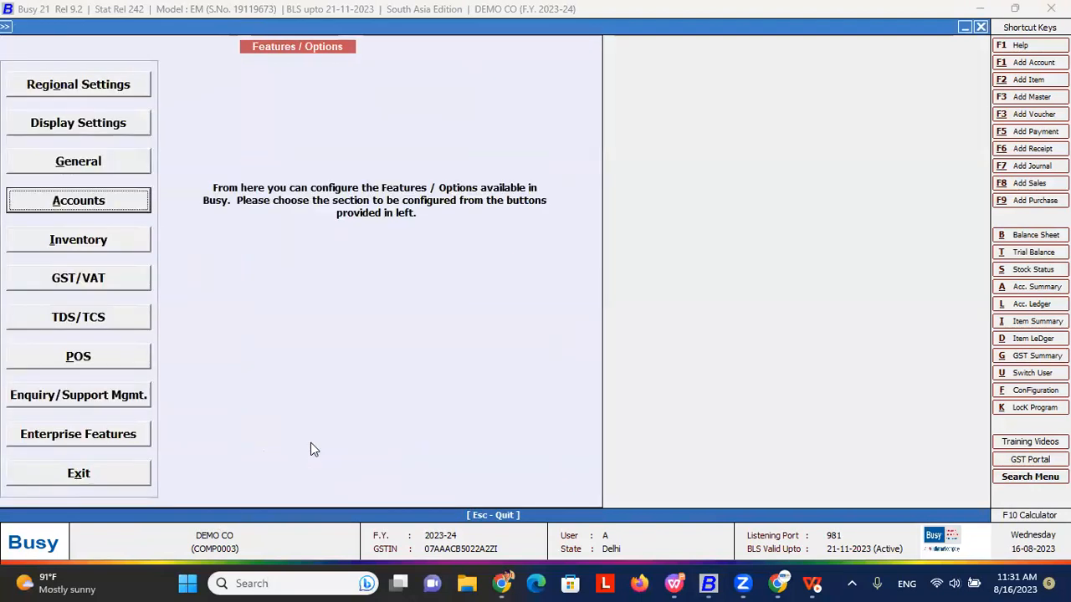
pyautogui.press('Escape')
# - Start a new Regular payment voucher in the Bombay series dated 01-07-2023 and go to its payment mode
pyautogui.press('Right')
pyautogui.press('Down')
pyautogui.press('Down')
pyautogui.press('Down')
pyautogui.press('Down')
pyautogui.press('Down')
pyautogui.press('Down')
pyautogui.press('Down')
pyautogui.press('Down')
pyautogui.press('Down')
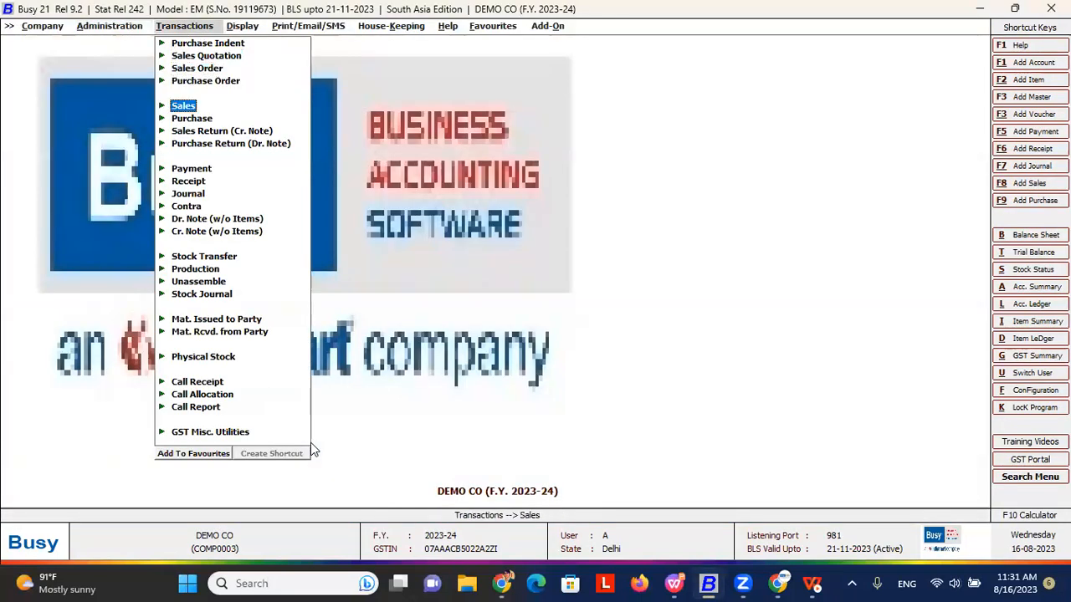
pyautogui.press('Up')
pyautogui.press('Return')
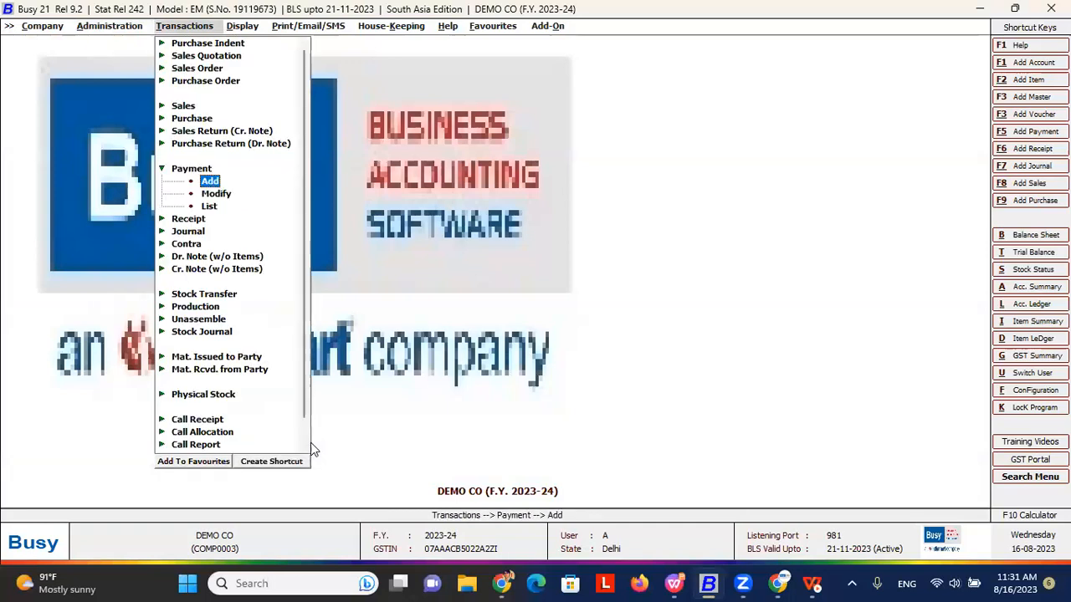
pyautogui.press('Return')
pyautogui.press('Return')
pyautogui.press('Return')
pyautogui.press('Return')
pyautogui.press('Return')
pyautogui.press('Return')
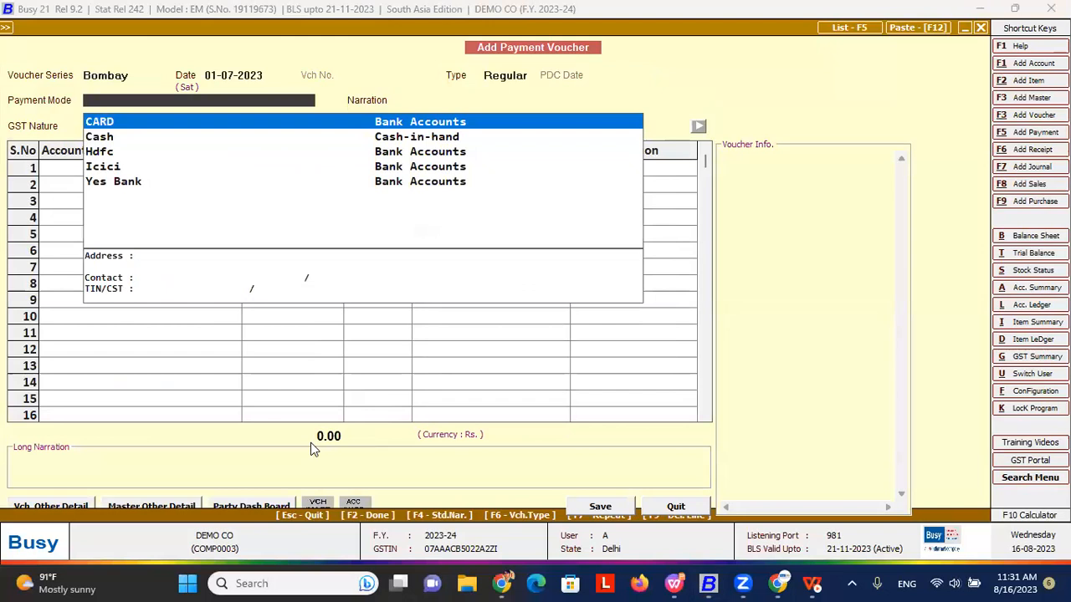
# - Set the voucher's payment mode to Cash and keep GST Nature as Not Applicable
pyautogui.press('Down')
pyautogui.press('Down')
pyautogui.press('Down')
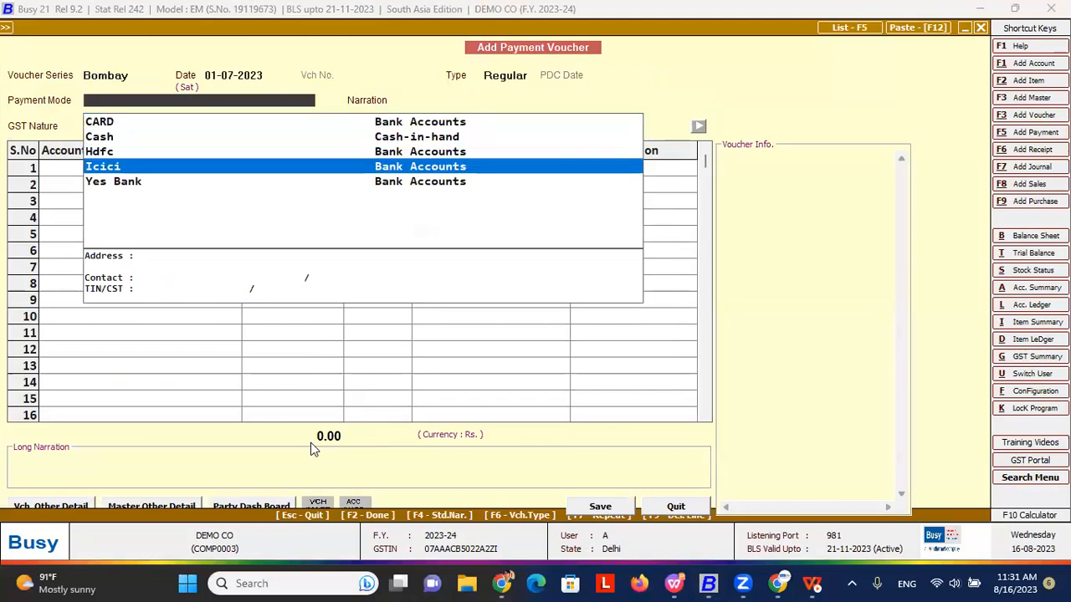
pyautogui.press('Up')
pyautogui.press('Up')
pyautogui.press('Down')
pyautogui.press('Down')
pyautogui.press('Up')
pyautogui.press('Up')
pyautogui.press('Return')
pyautogui.press('Return')
# - Enter Xyz Supplier with an amount of 5000 on the first row, skipping the bill-by-bill adjustment
pyautogui.press('Down')
pyautogui.press('Down')
pyautogui.press('Down')
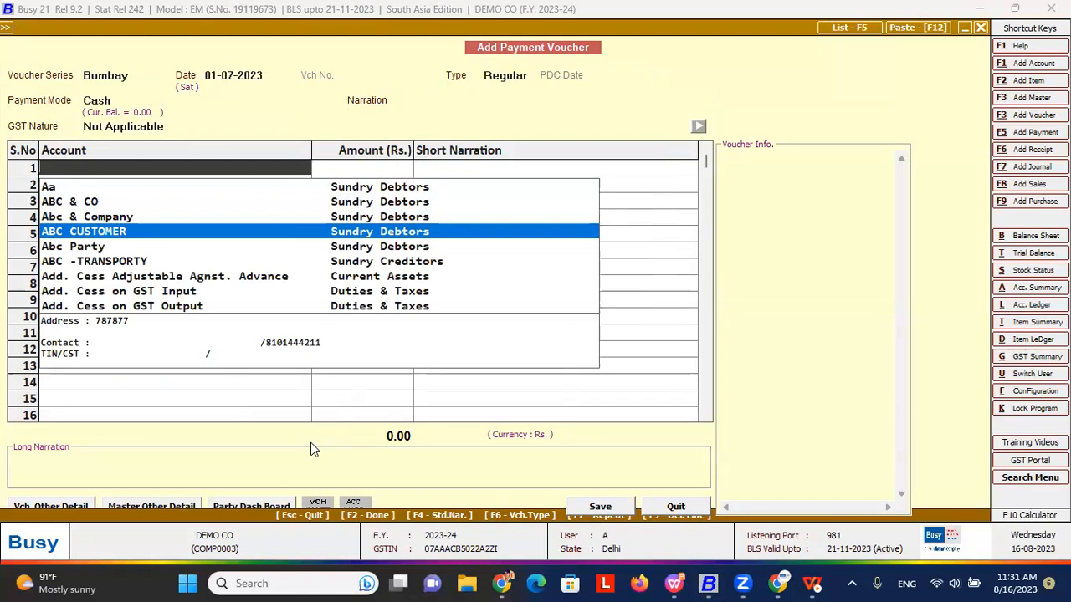
pyautogui.write('XYZ')
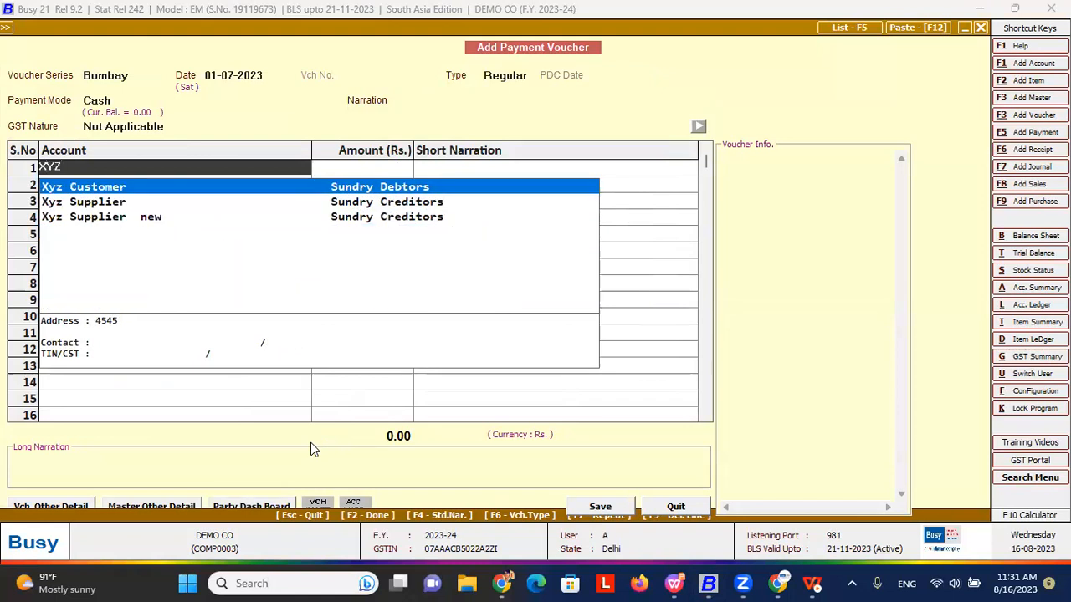
pyautogui.press('Down')
pyautogui.press('Down')
pyautogui.press('Up')
pyautogui.press('Return')
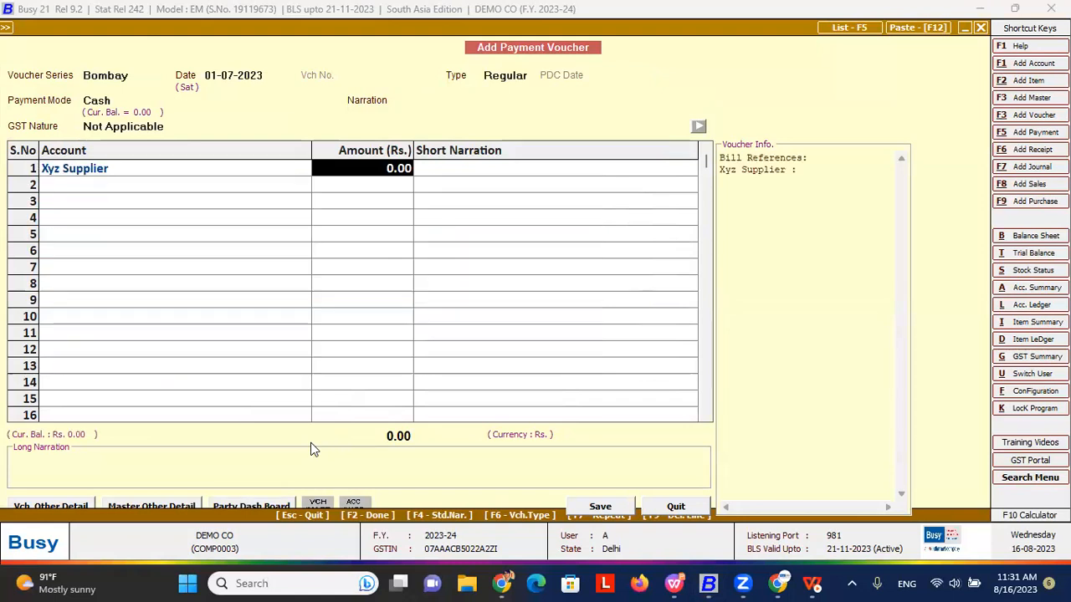
pyautogui.write('5000')
pyautogui.press('Return')
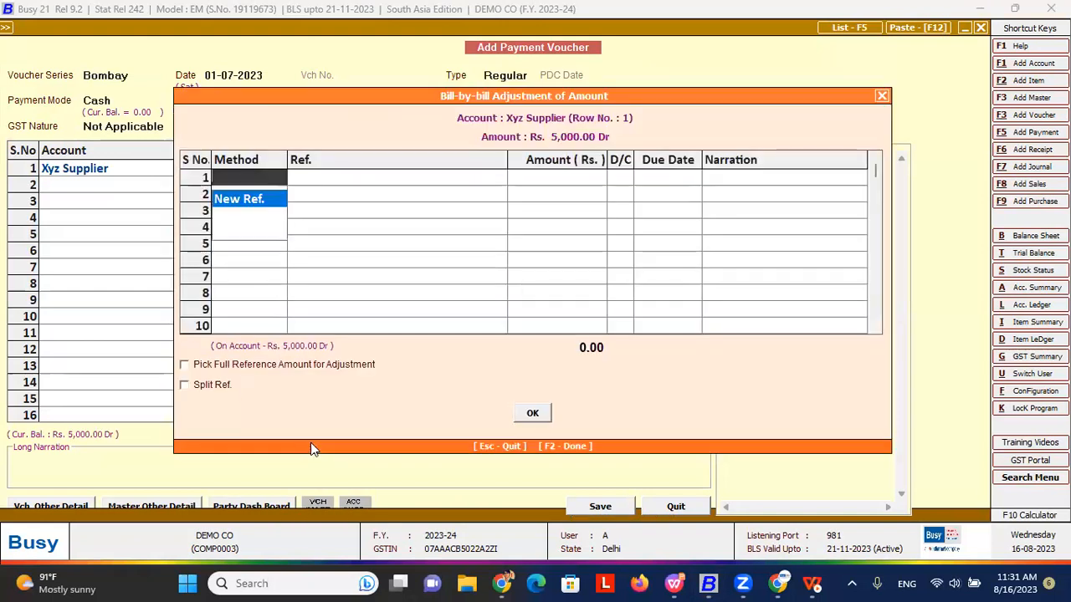
pyautogui.press('Return')
pyautogui.press('Escape')
# - Enter Xyz Supplier new with an amount of 7000 on the second row, skipping the bill-by-bill adjustment
pyautogui.press('Return')
pyautogui.press('Down')
pyautogui.press('Return')
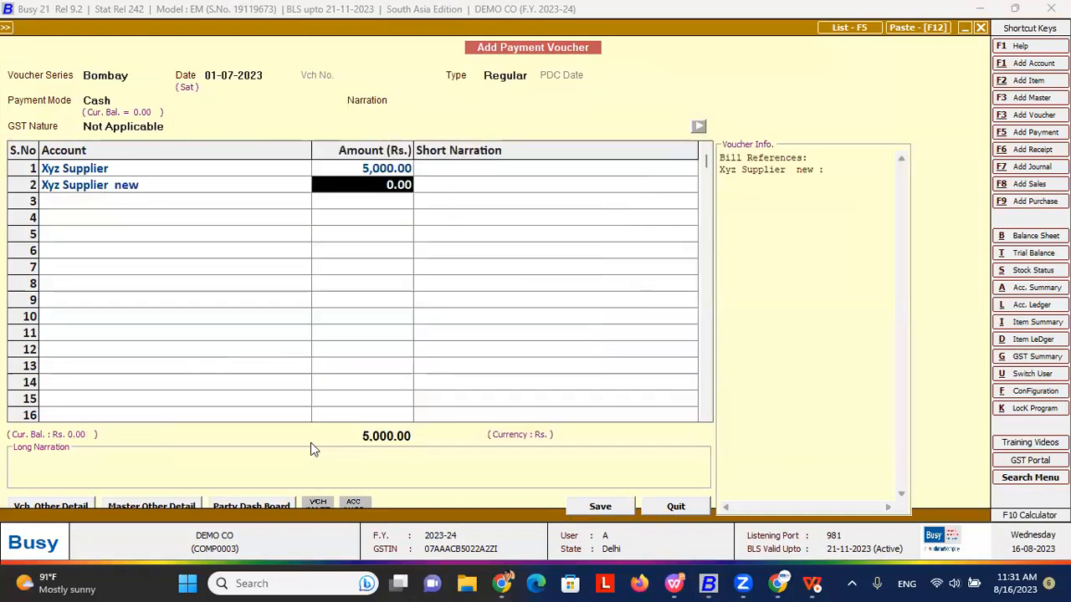
pyautogui.write('7000')
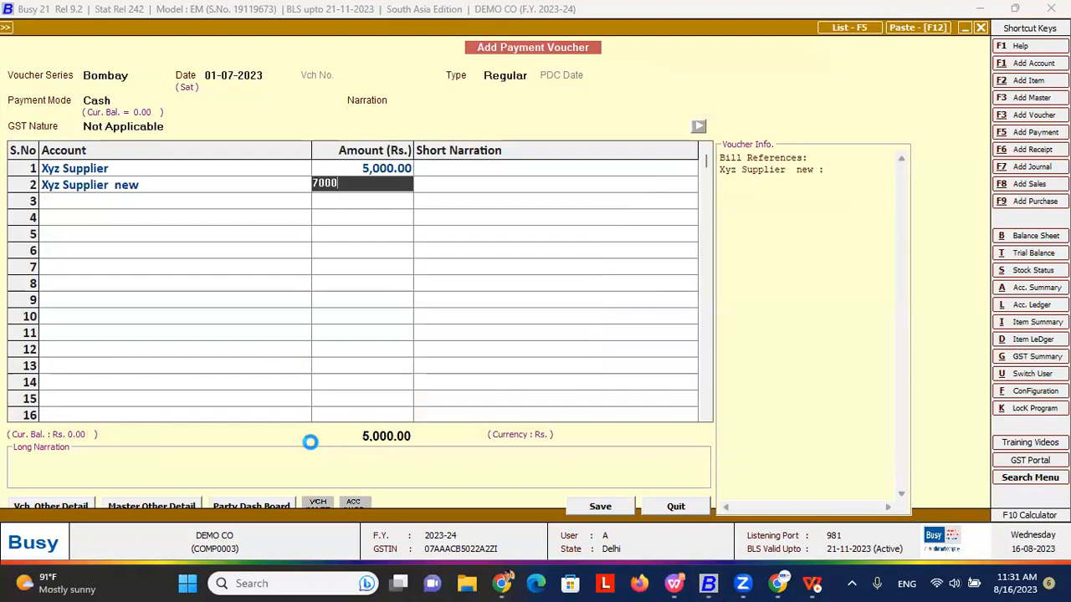
pyautogui.press('Return')
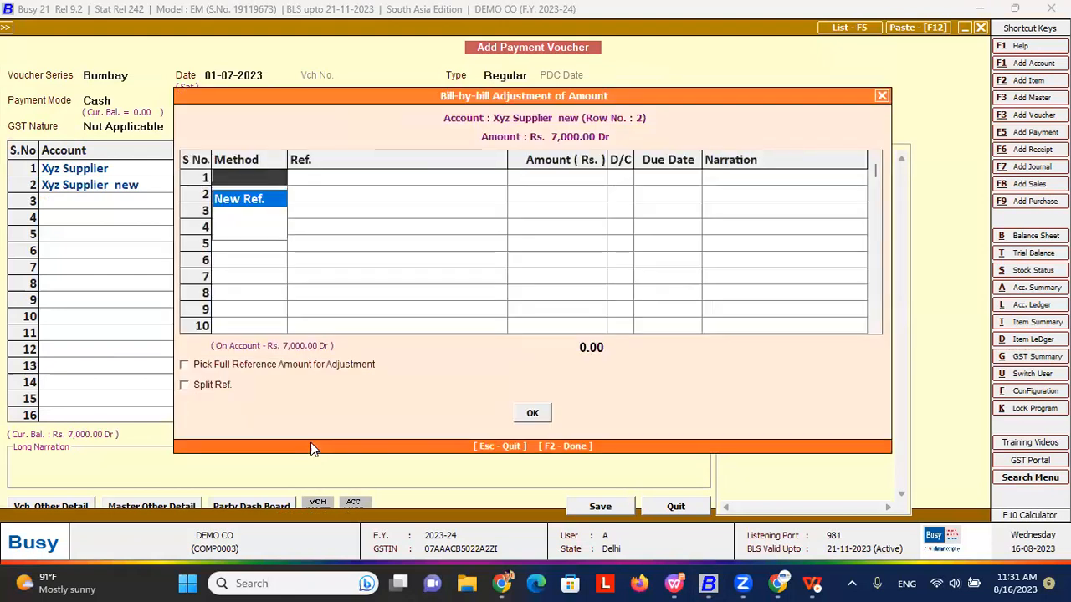
pyautogui.press('Escape')
pyautogui.press('Escape')
pyautogui.press('Escape')
pyautogui.press('Escape')
pyautogui.press('Escape')
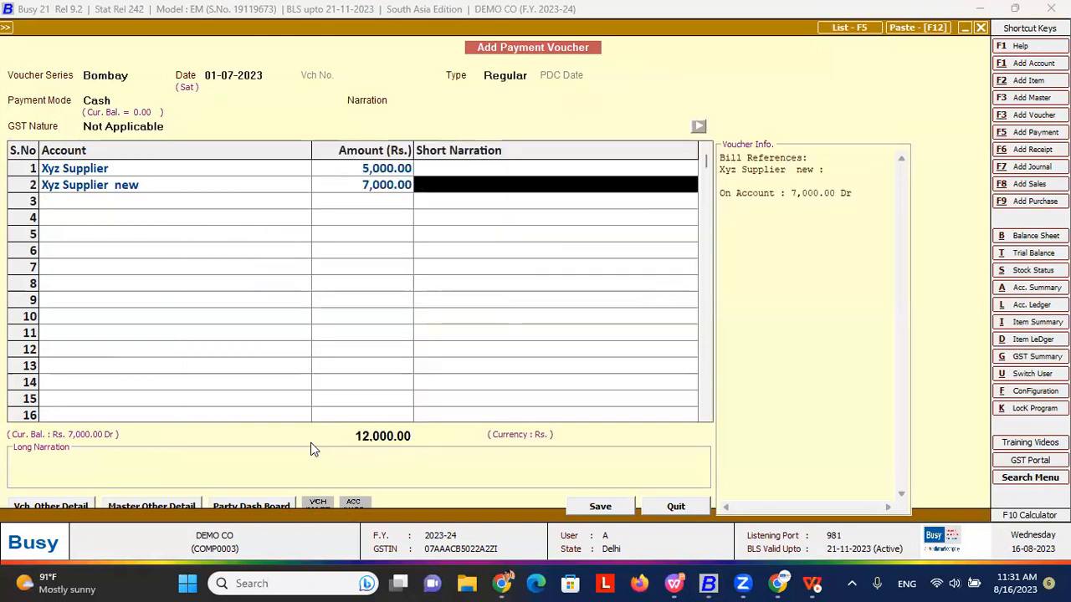
# - Quit the two-supplier payment voucher without saving it
pyautogui.press('Escape')
pyautogui.press('Escape')
pyautogui.press('Down')
pyautogui.press('Down')
pyautogui.press('Down')
pyautogui.press('Up')
pyautogui.press('Up')
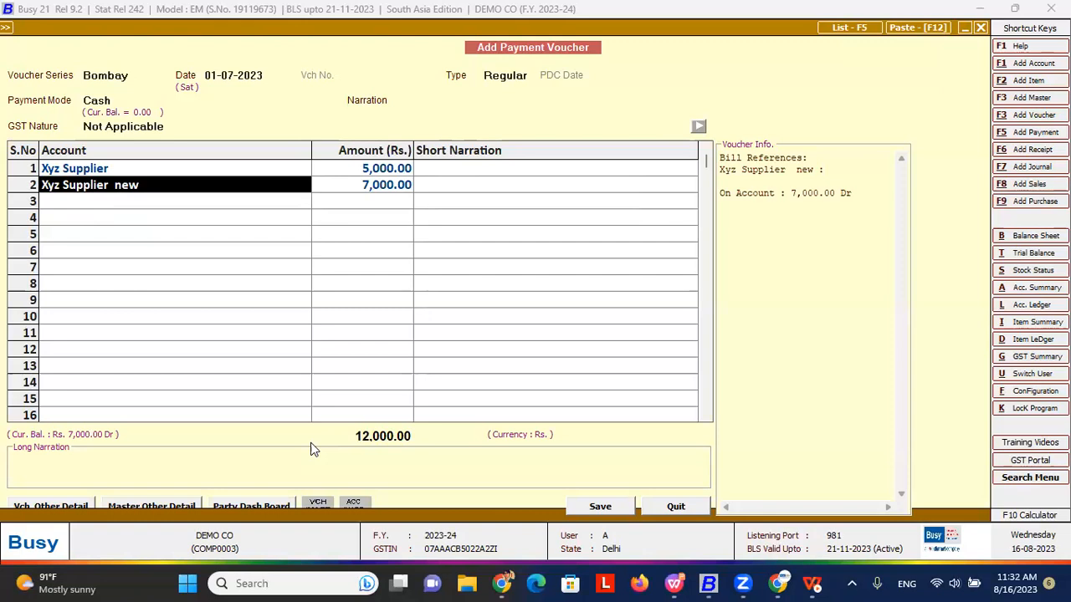
pyautogui.press('Escape')
pyautogui.press('Left')
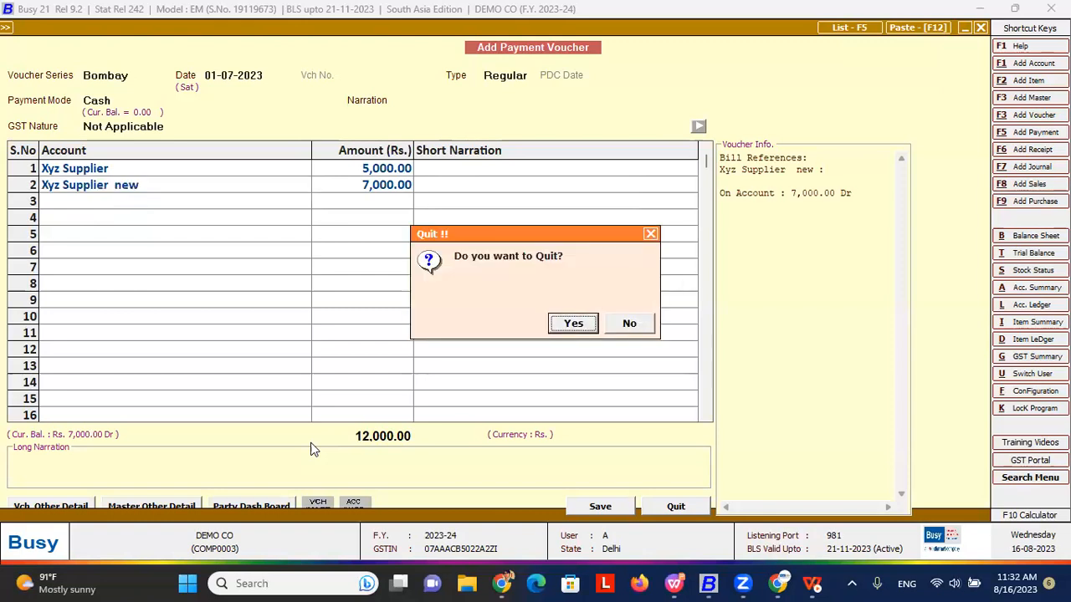
pyautogui.press('Return')
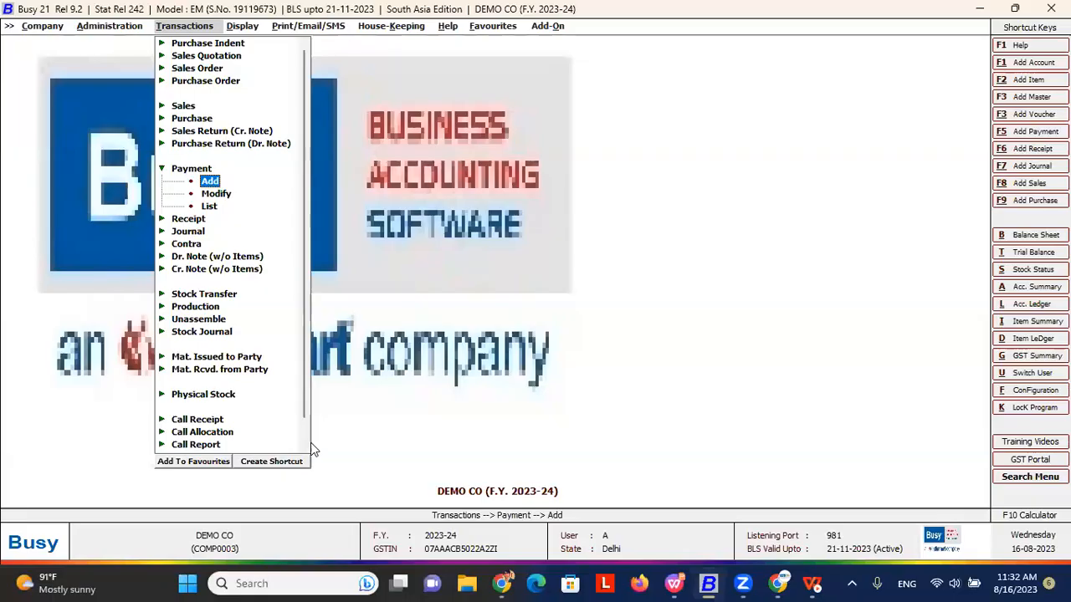
# - Reopen the Accounts section of Features / Options to review its settings
pyautogui.press('Right')
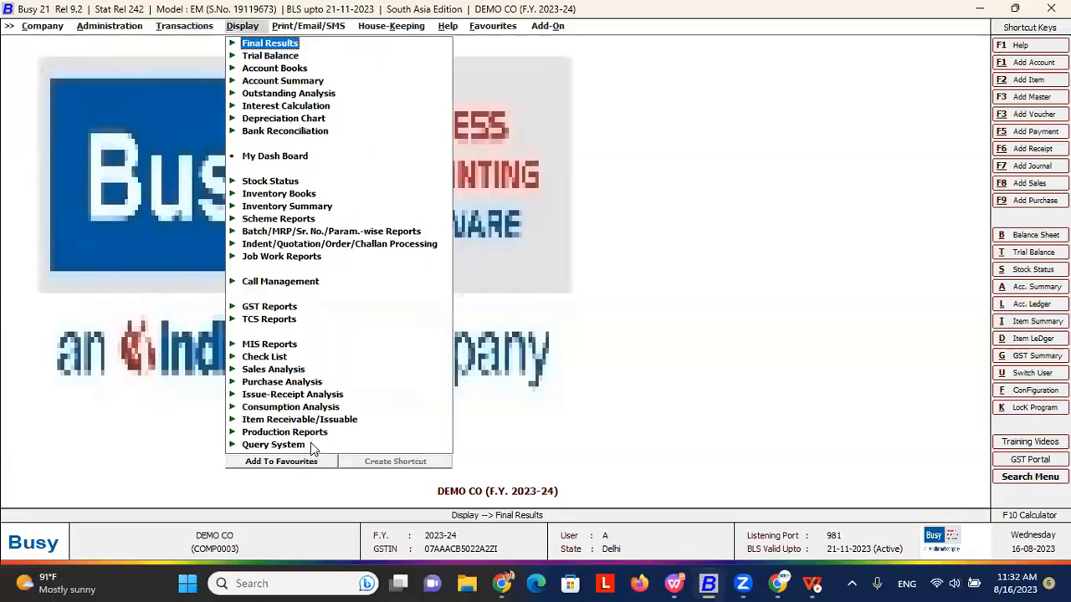
pyautogui.press('Left')
pyautogui.press('Left')
pyautogui.press('Down')
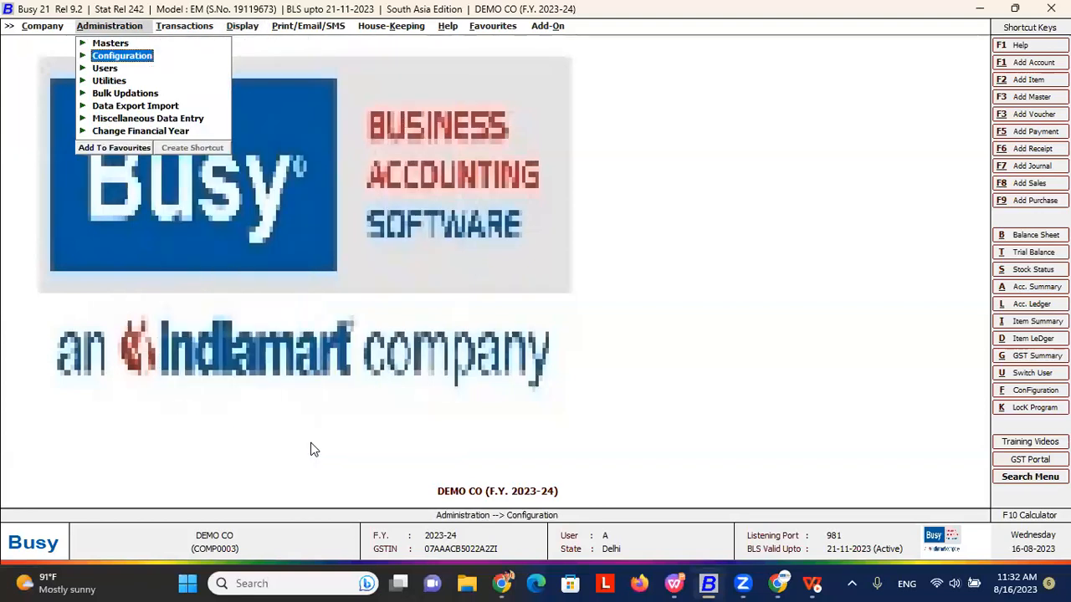
pyautogui.press('Return')
pyautogui.press('Return')
pyautogui.press('Down')
pyautogui.press('Down')
pyautogui.press('Down')
pyautogui.press('Return')
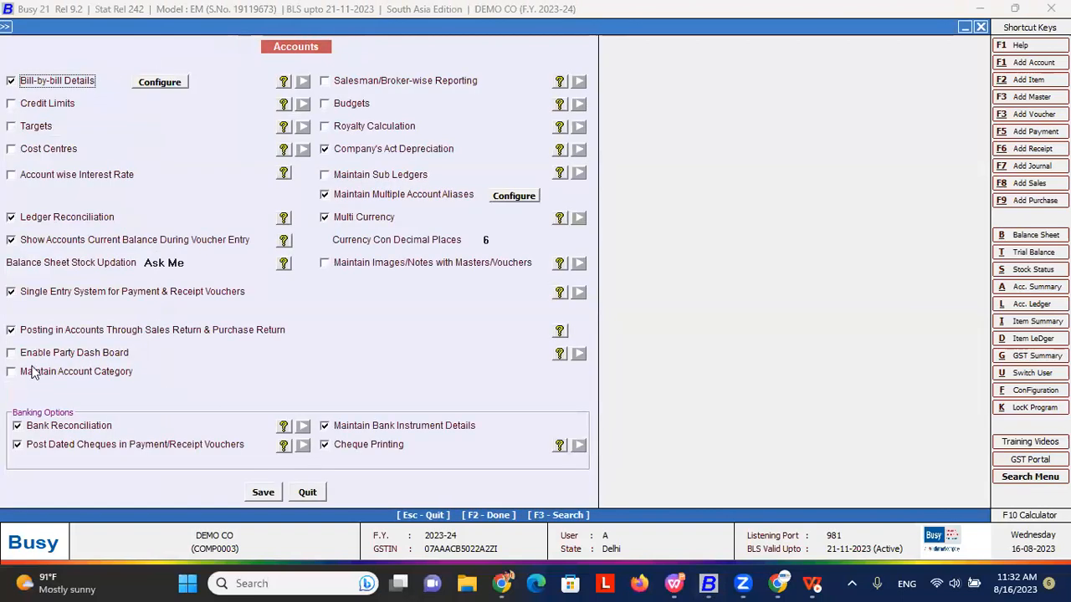
# - Switch Ledger Reconciliation off and back on, save the Accounts options, and exit Features / Options
pyautogui.click(35, 220)
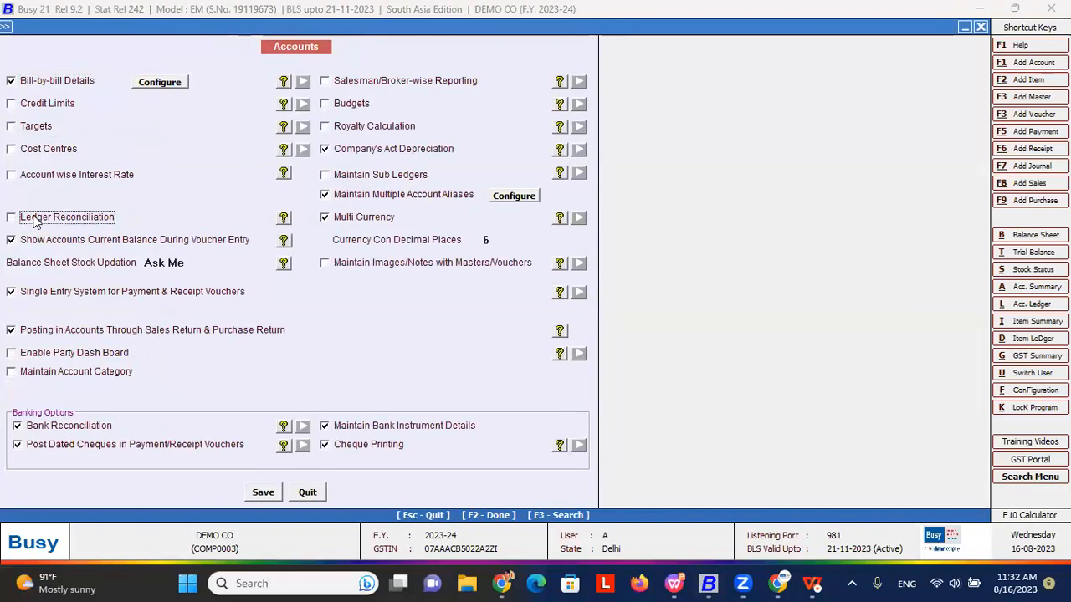
pyautogui.click(268, 493)
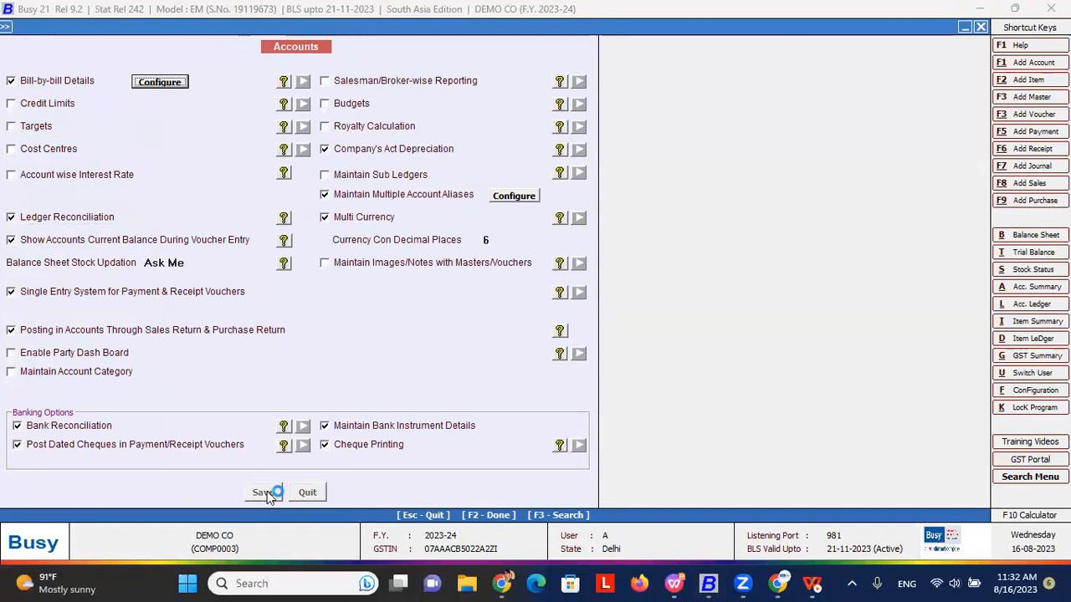
pyautogui.click(67, 474)
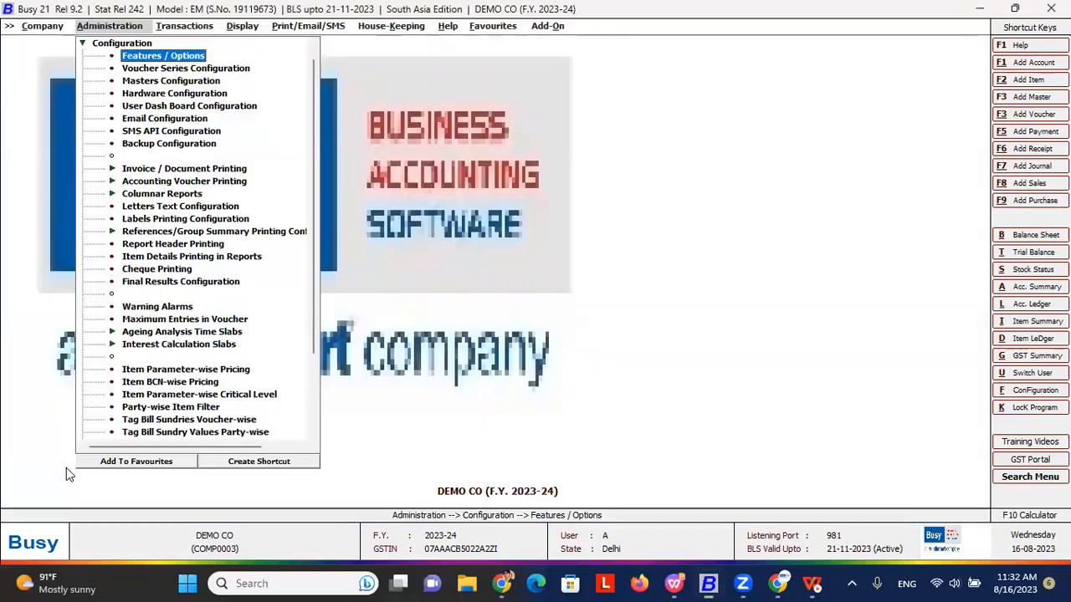
# - Open the account-wise Account Ledger report for one account
pyautogui.press('Right')
pyautogui.press('Right')
pyautogui.press('Down')
pyautogui.press('Down')
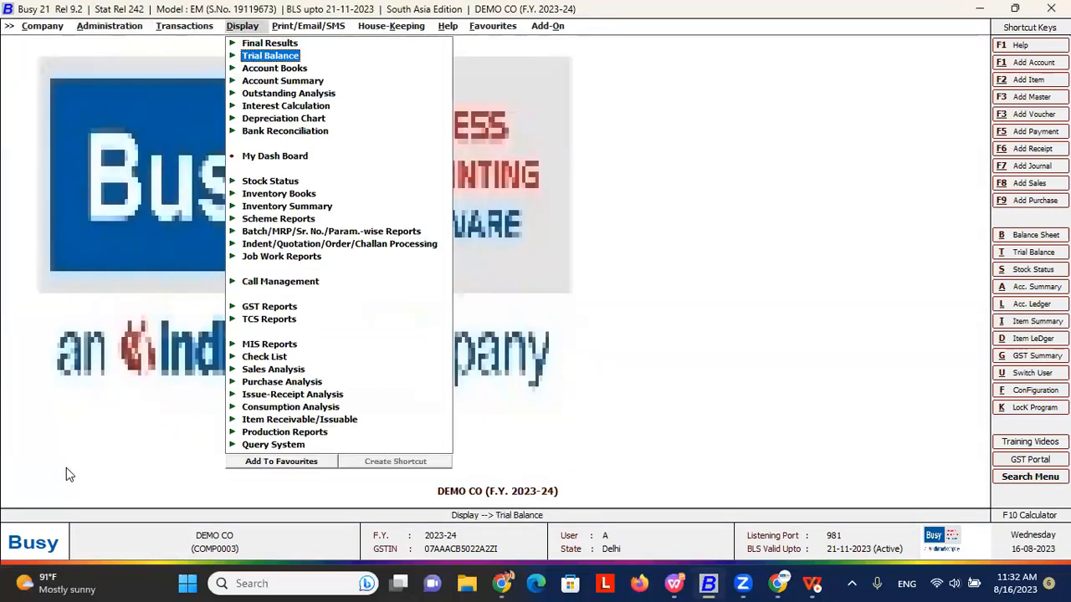
pyautogui.press('Right')
pyautogui.press('Down')
pyautogui.press('Down')
pyautogui.press('Down')
pyautogui.press('Up')
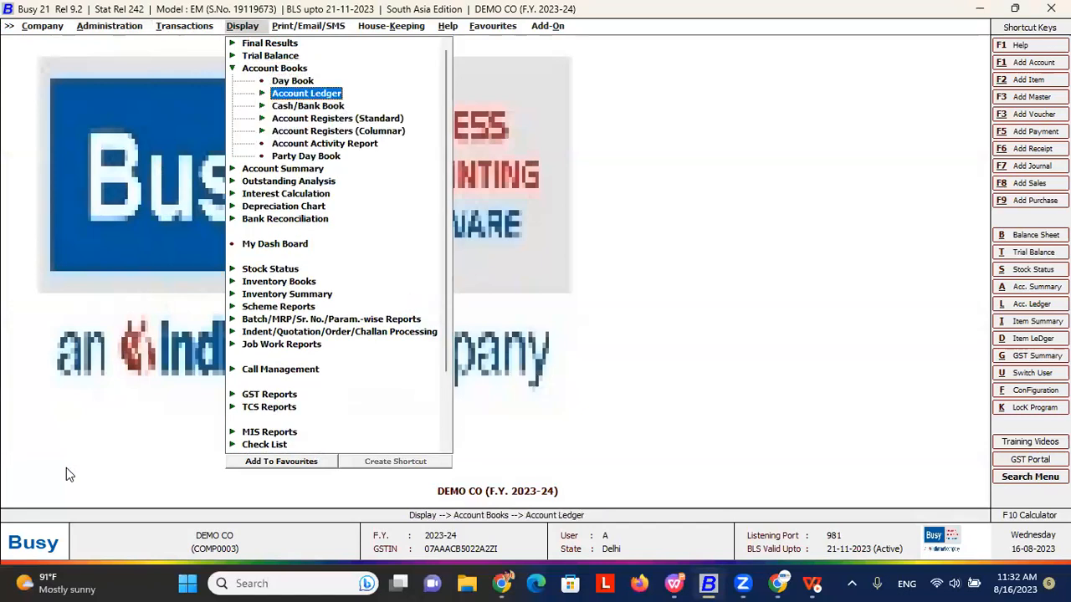
pyautogui.press('Right')
pyautogui.press('Return')
pyautogui.press('Return')
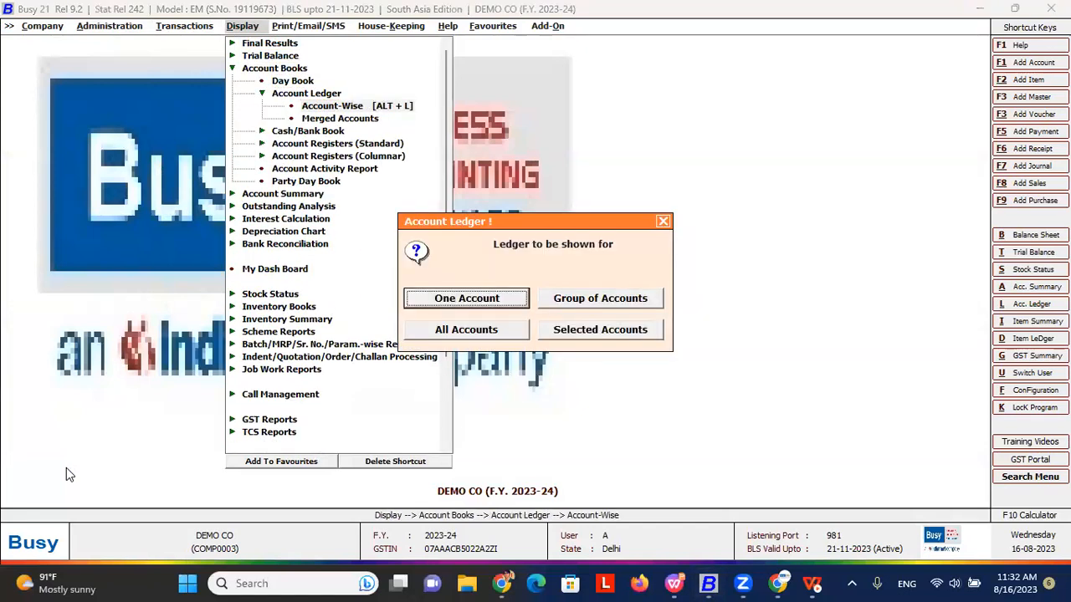
pyautogui.press('Return')
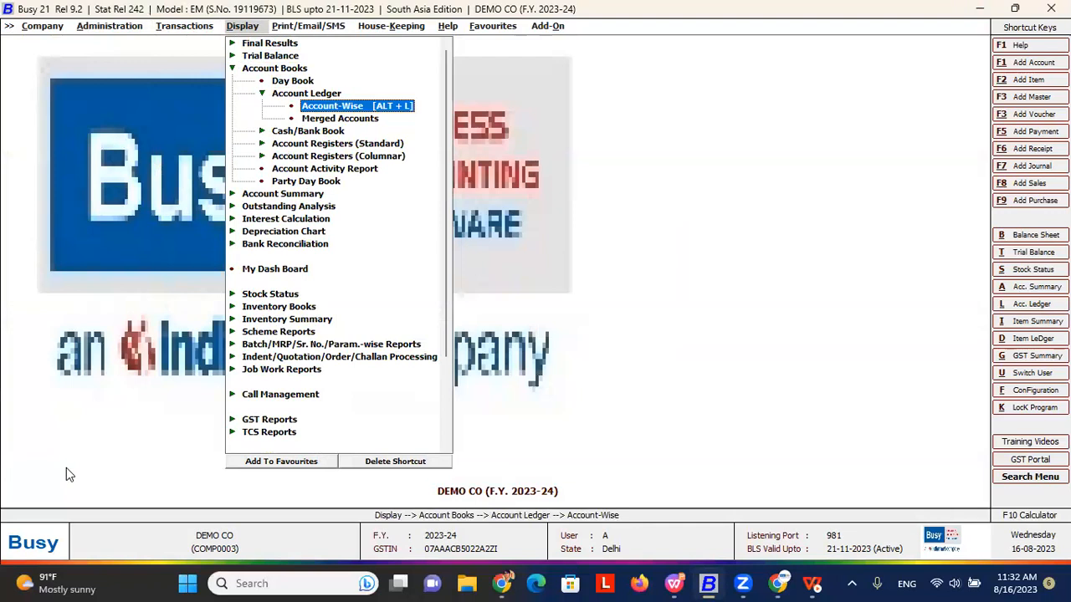
# - Display the ledger of Busy Infotech Pvt. Ltd. from 01-07-2023 to 31-03-2024 with bill references shown and reconciliation disabled
pyautogui.press('Return')
pyautogui.press('Return')
pyautogui.press('Return')
pyautogui.press('Return')
pyautogui.press('Return')
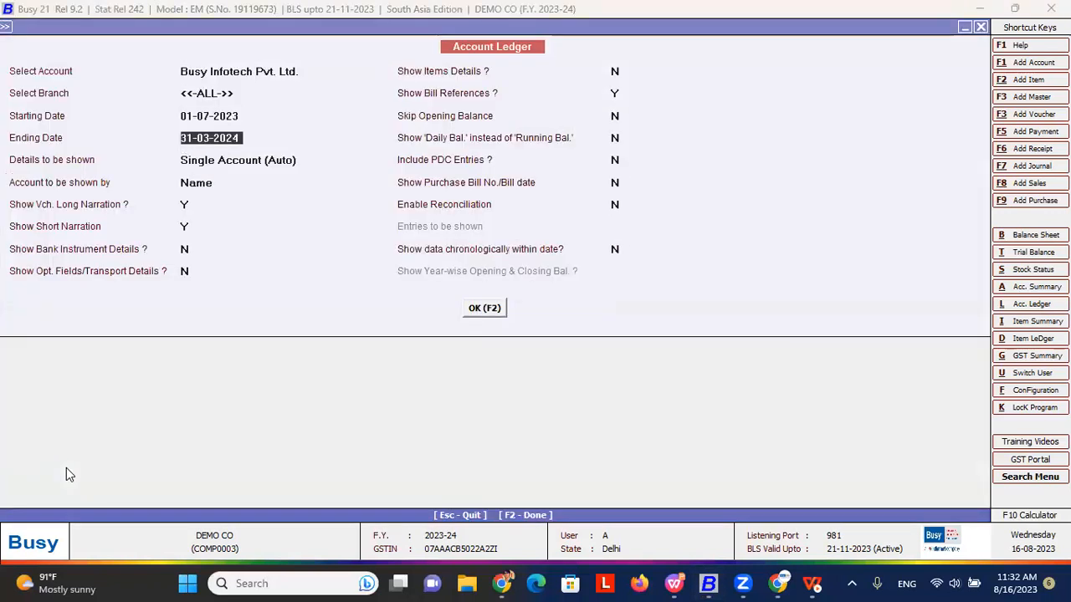
pyautogui.press('Return')
pyautogui.press('Return')
pyautogui.press('Return')
pyautogui.press('Return')
pyautogui.press('Return')
pyautogui.press('Return')
pyautogui.press('Return')
pyautogui.press('Return')
pyautogui.press('Return')
pyautogui.press('Return')
pyautogui.press('Return')
pyautogui.press('Return')
pyautogui.press('Return')
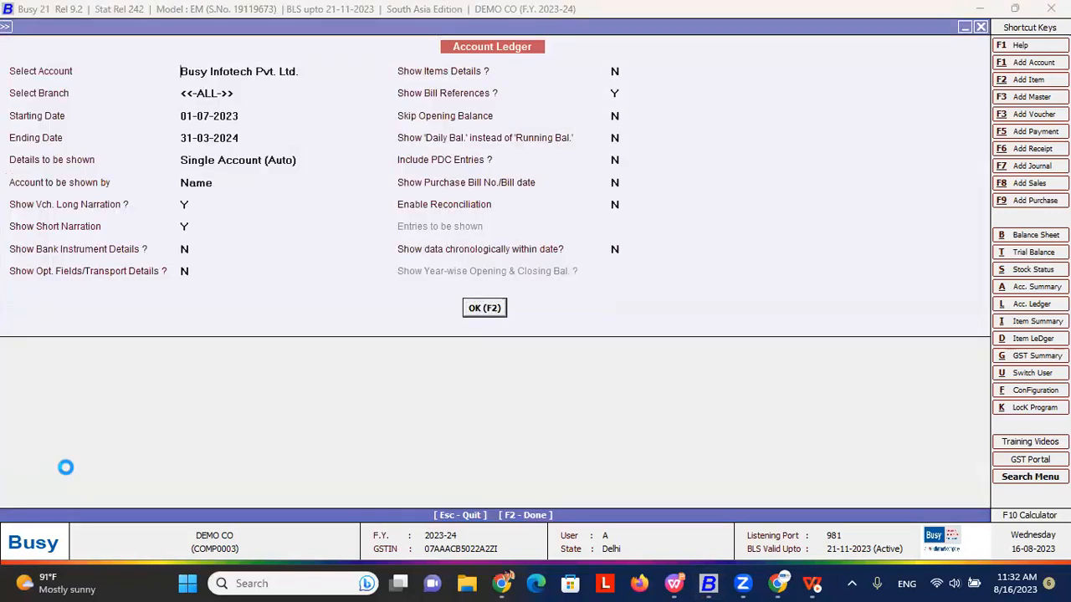
# - Examine the Busy Infotech Pvt. Ltd. ledger entries down to the final row, and return to the report options
pyautogui.press('Down')
pyautogui.press('Down')
pyautogui.press('Down')
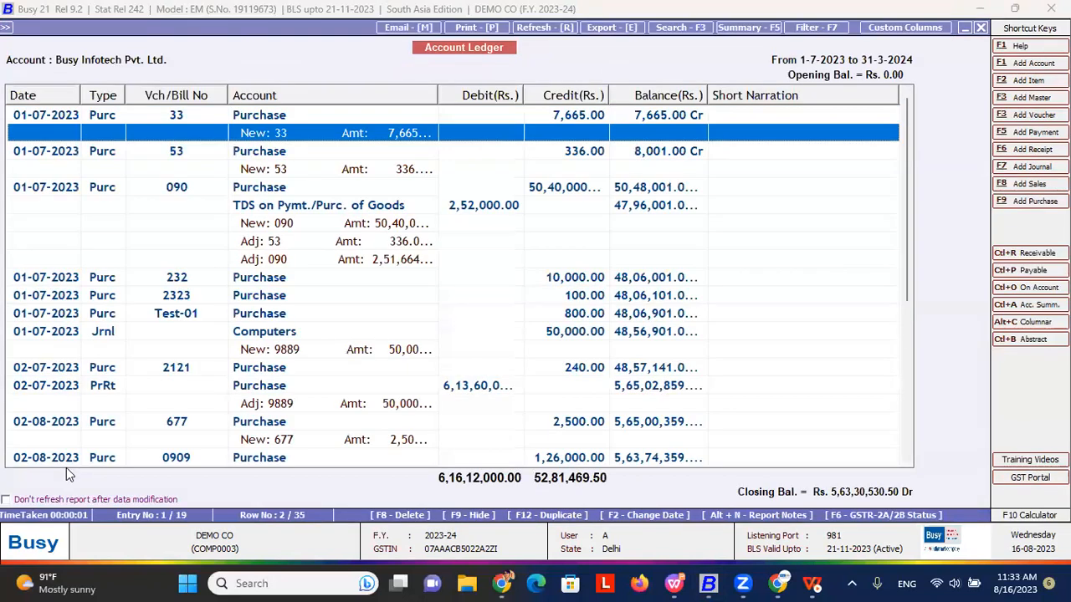
pyautogui.press('Down')
pyautogui.press('Down')
pyautogui.press('Down')
pyautogui.press('Down')
pyautogui.press('Down')
pyautogui.press('Down')
pyautogui.press('Down')
pyautogui.press('Down')
pyautogui.press('Down')
pyautogui.press('Down')
pyautogui.press('Down')
pyautogui.press('Down')
pyautogui.press('Down')
pyautogui.press('Down')
pyautogui.press('Down')
pyautogui.press('Down')
pyautogui.press('Down')
pyautogui.press('Down')
pyautogui.press('Down')
pyautogui.press('Down')
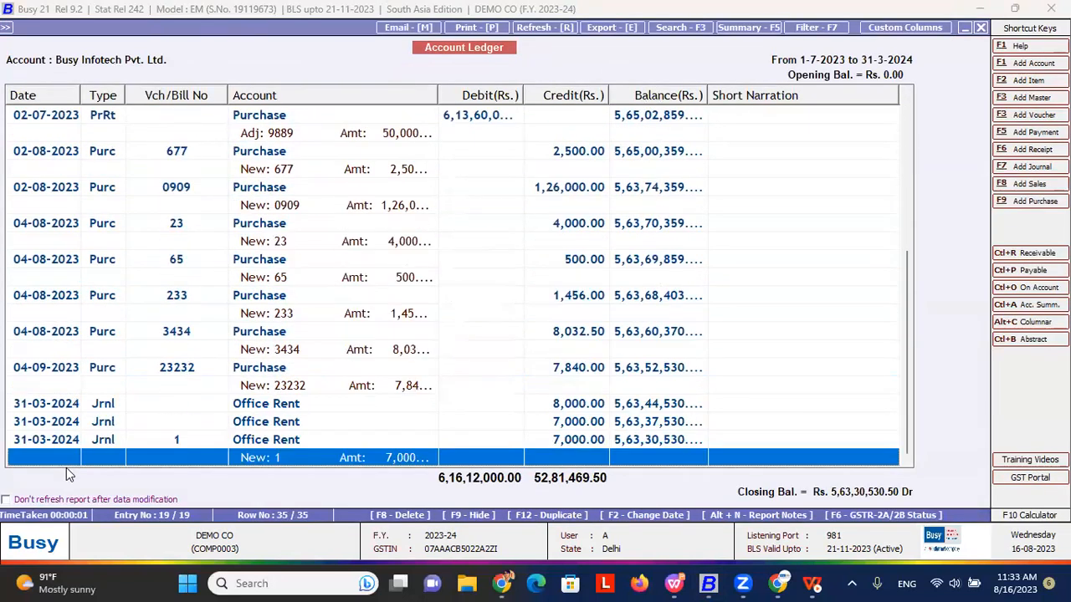
pyautogui.press('Up')
pyautogui.press('Escape')
# - Set Enable Reconciliation to Y with all entries shown, and display the Busy Infotech Pvt. Ltd. ledger again
pyautogui.press('Return')
pyautogui.press('Return')
pyautogui.press('Return')
pyautogui.press('Return')
pyautogui.press('Return')
pyautogui.press('Return')
pyautogui.press('Return')
pyautogui.press('Return')
pyautogui.press('Return')
pyautogui.press('Return')
pyautogui.press('Return')
pyautogui.press('Return')
pyautogui.press('Return')
pyautogui.press('Return')
pyautogui.press('Return')
pyautogui.press('Return')
pyautogui.press('y')
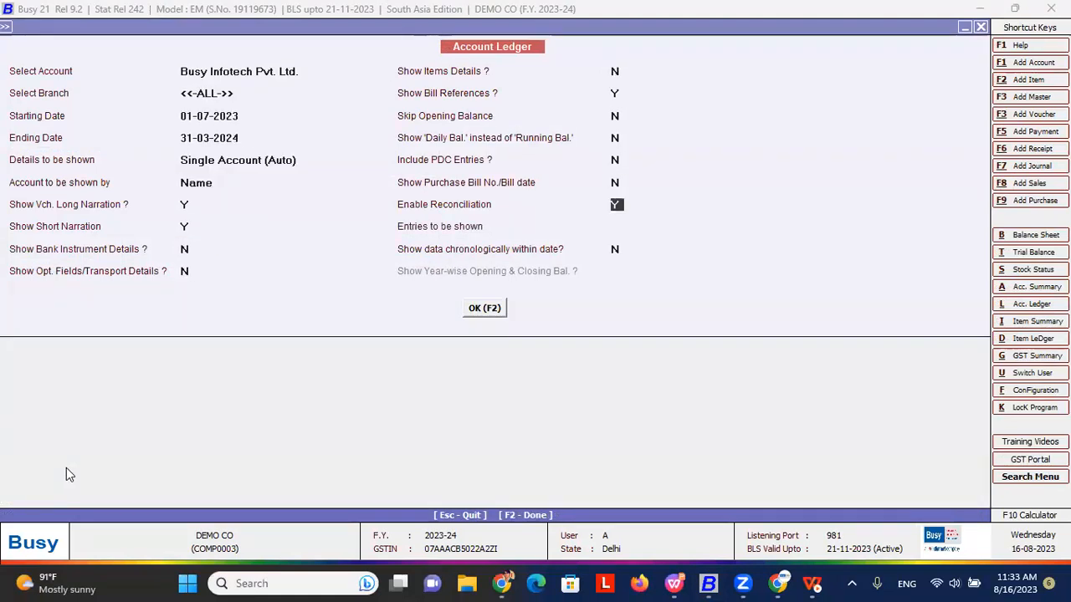
pyautogui.press('Return')
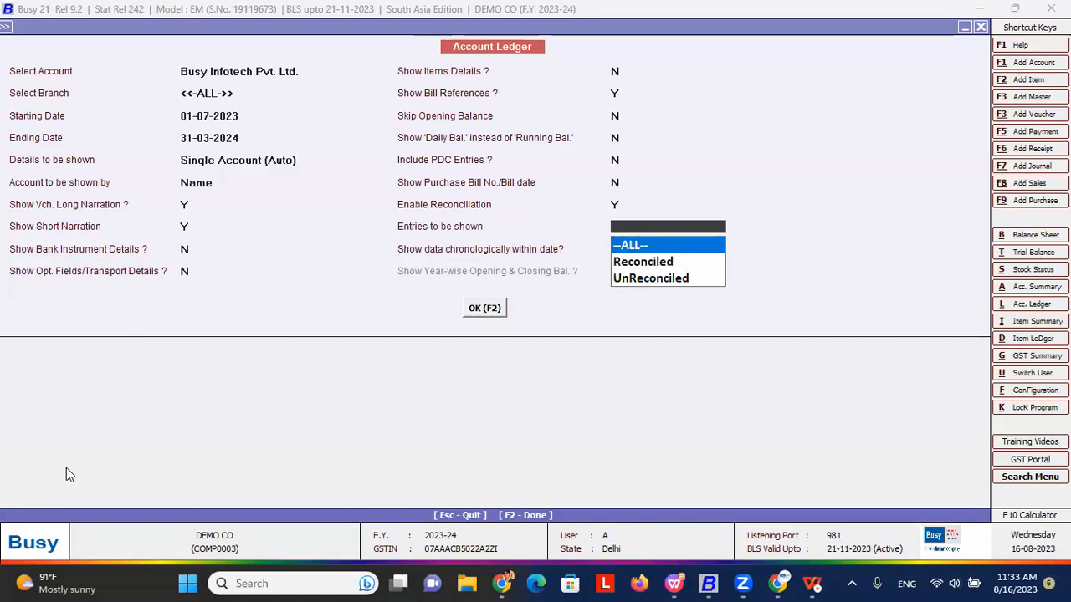
pyautogui.press('Return')
pyautogui.press('Return')
pyautogui.press('Return')
# - Select the three Office Rent journal entries of 31-03-2024 and try to reconcile them together with the remark OKAY
pyautogui.press('Down')
pyautogui.press('Down')
pyautogui.press('Down')
pyautogui.press('Down')
pyautogui.press('Down')
pyautogui.press('Down')
pyautogui.press('Down')
pyautogui.press('Down')
pyautogui.press('Down')
pyautogui.press('Down')
pyautogui.press('Down')
pyautogui.press('Down')
pyautogui.press('Down')
pyautogui.press('Down')
pyautogui.press('Down')
pyautogui.press('Down')
pyautogui.press('Down')
pyautogui.press('Down')
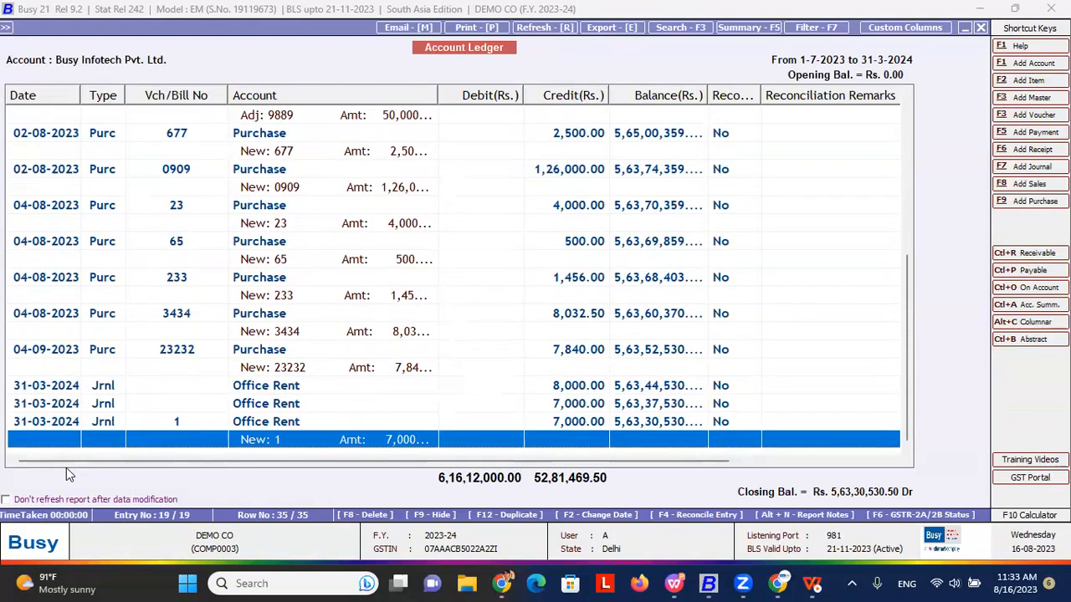
pyautogui.press('Up')
pyautogui.press('Up')
pyautogui.press('Up')
pyautogui.hotkey('shift', 'Down')
pyautogui.hotkey('shift', 'Down')
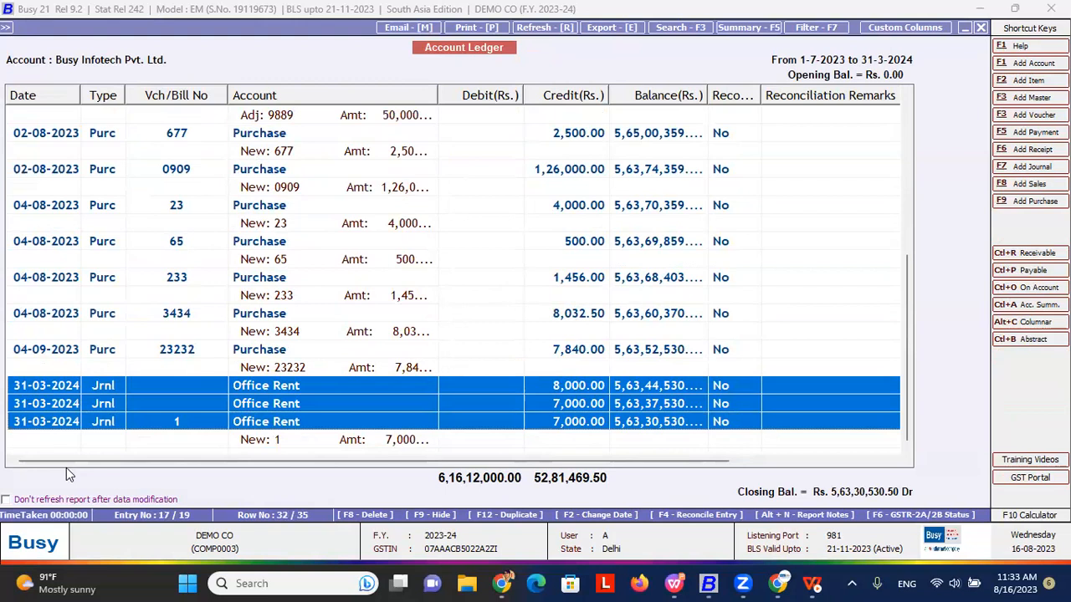
pyautogui.press('F4')
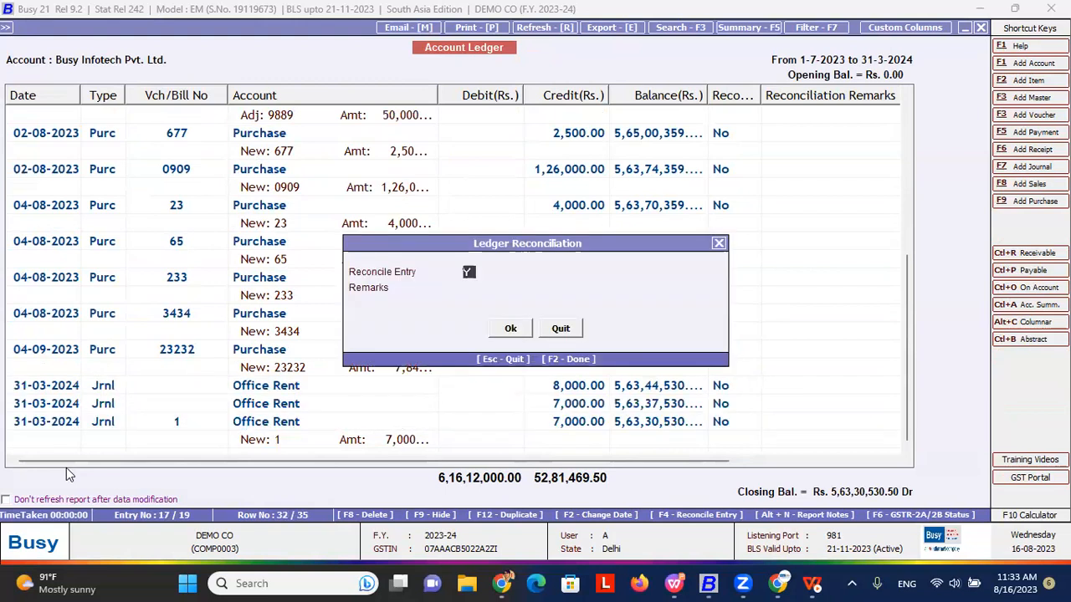
pyautogui.write('Y')
pyautogui.press('Return')
pyautogui.write('OKAY')
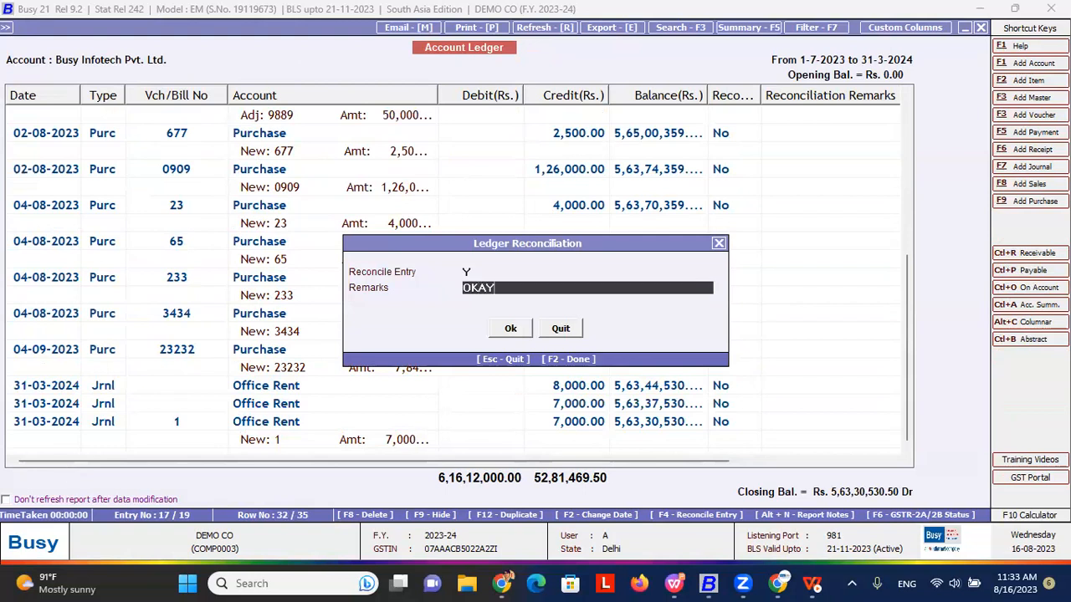
pyautogui.press('Return')
pyautogui.press('Return')
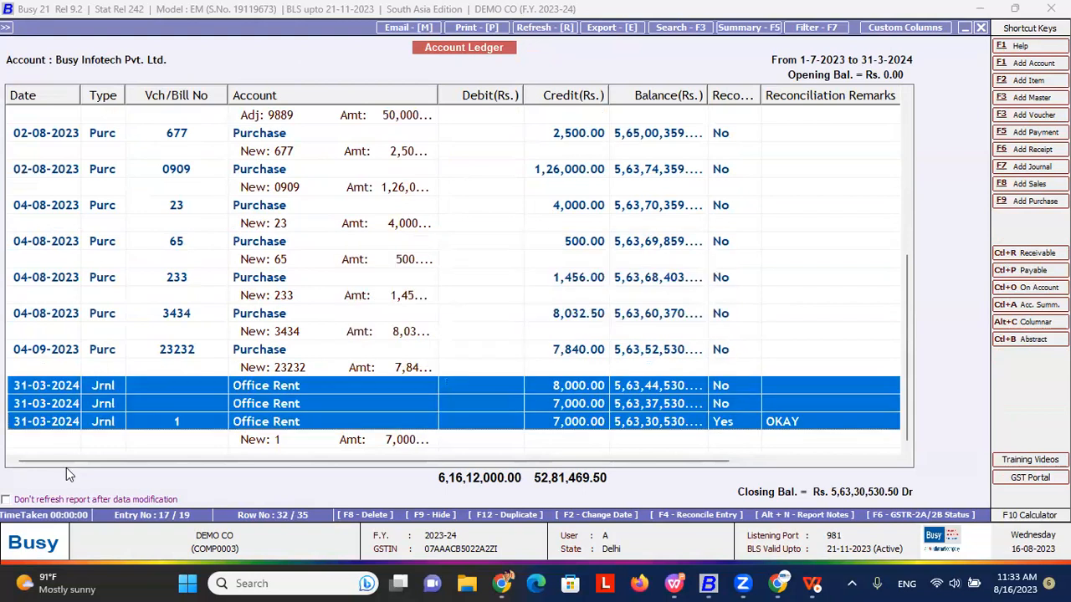
# - Reconcile the middle Office Rent journal entry of 31-03-2024 with the remark OKAY
pyautogui.press('Down')
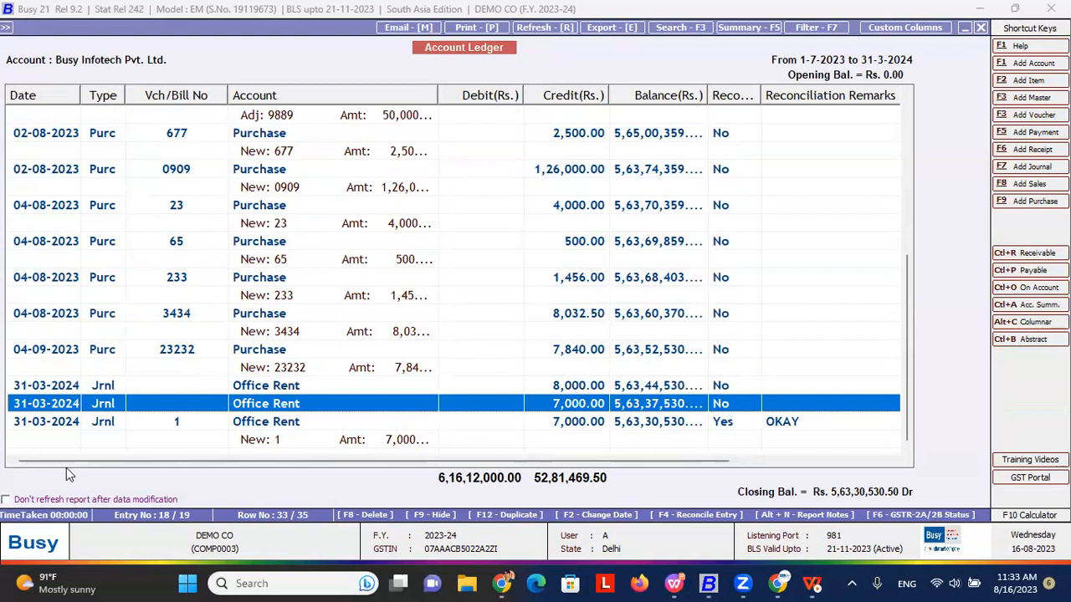
pyautogui.press('F4')
pyautogui.press('Return')
pyautogui.write('OKAY')
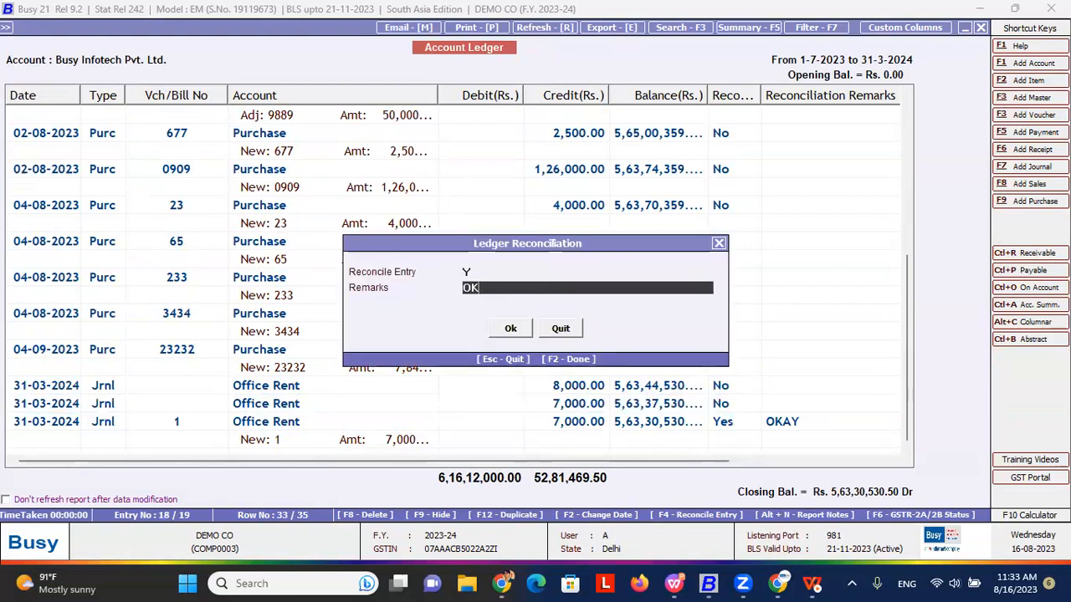
pyautogui.press('Return')
pyautogui.press('Return')
# - Reconcile the 8,000 Office Rent journal entry of 31-03-2024 with the remark OKAY
pyautogui.press('Up')
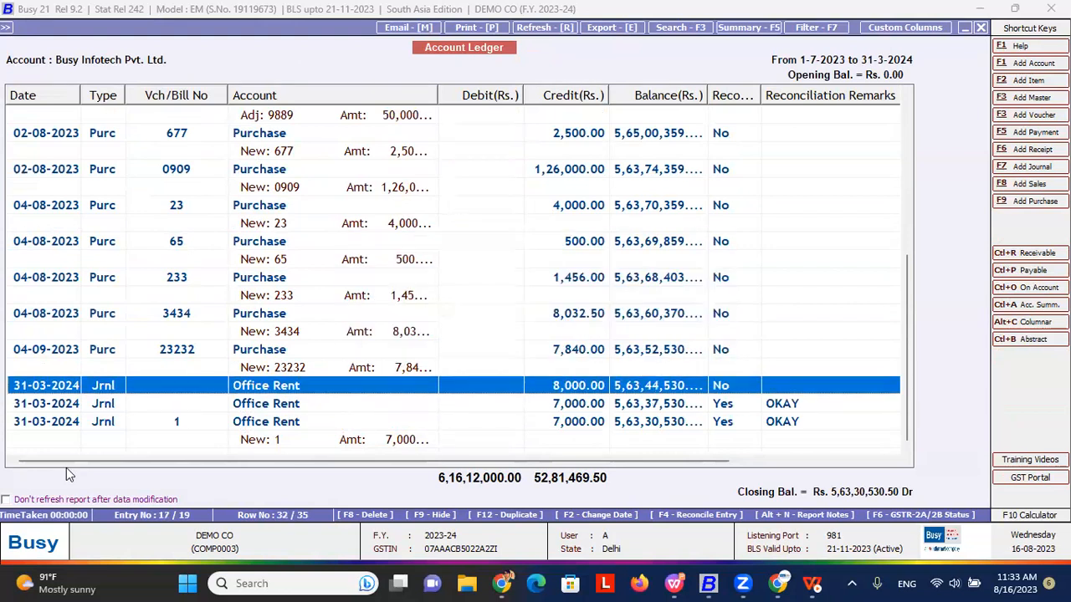
pyautogui.press('F4')
pyautogui.press('Return')
pyautogui.write('OKAY')
pyautogui.press('Return')
pyautogui.press('Return')
# - Review the reconciliation status and remarks throughout the ledger, and return to the report options
pyautogui.press('Down')
pyautogui.press('Down')
pyautogui.press('Down')
pyautogui.press('Up')
pyautogui.press('Up')
pyautogui.press('Up')
pyautogui.press('Up')
pyautogui.press('Up')
pyautogui.press('Up')
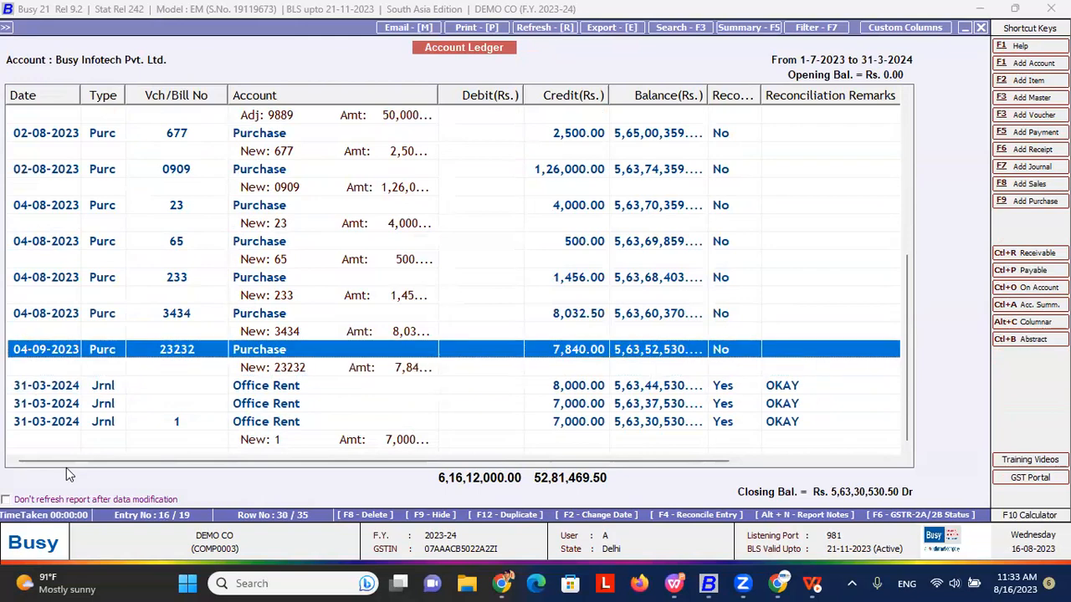
pyautogui.press('Up')
pyautogui.press('Up')
pyautogui.press('Up')
pyautogui.press('Up')
pyautogui.press('Up')
pyautogui.press('Up')
pyautogui.press('Up')
pyautogui.press('Up')
pyautogui.press('Up')
pyautogui.press('Up')
pyautogui.press('Up')
pyautogui.press('Up')
pyautogui.press('Up')
pyautogui.press('Up')
pyautogui.press('Up')
pyautogui.press('Up')
pyautogui.press('Up')
pyautogui.press('Escape')
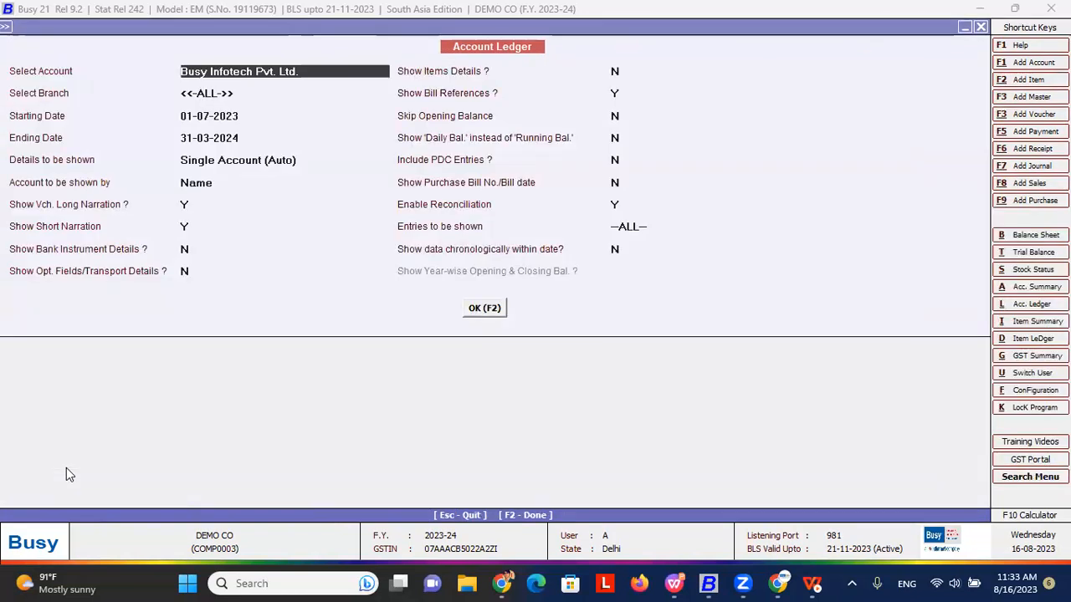
# - Regenerate the Busy Infotech Pvt. Ltd. account ledger for 01-07-2023 to 31-03-2024 with bill references and reconciliation enabled
pyautogui.press('Escape')
pyautogui.press('Return')
pyautogui.press('Return')
pyautogui.press('Return')
pyautogui.press('Return')
pyautogui.press('Return')
pyautogui.press('Return')
pyautogui.press('Return')
pyautogui.press('Return')
pyautogui.press('Return')
pyautogui.press('Return')
pyautogui.press('Return')
pyautogui.press('Return')
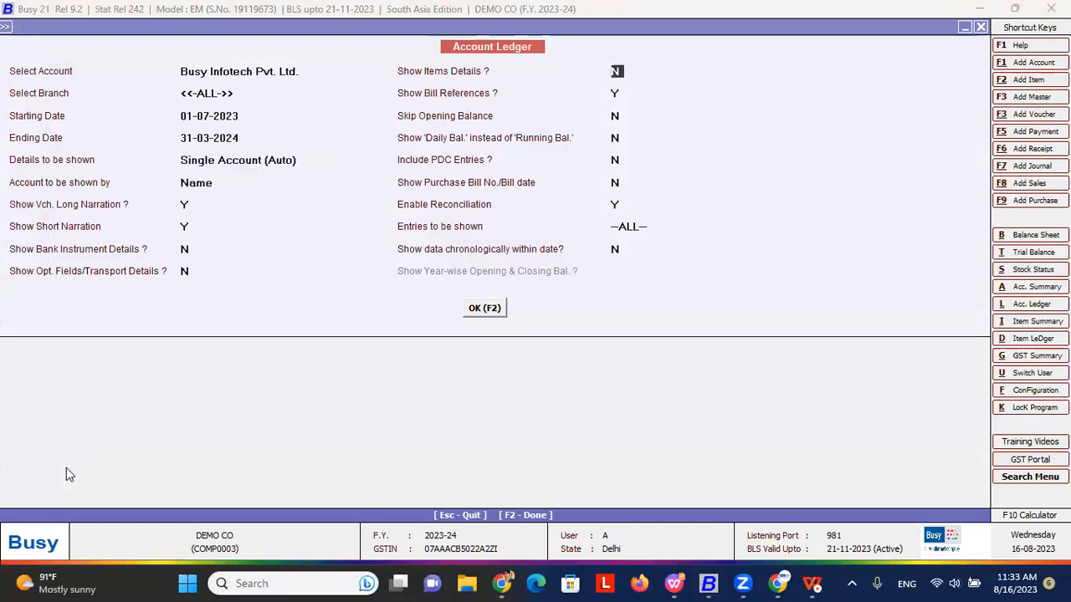
pyautogui.press('Return')
pyautogui.press('Return')
pyautogui.press('Return')
pyautogui.press('Return')
pyautogui.press('Down')
pyautogui.press('Return')
pyautogui.press('Return')
pyautogui.press('Return')
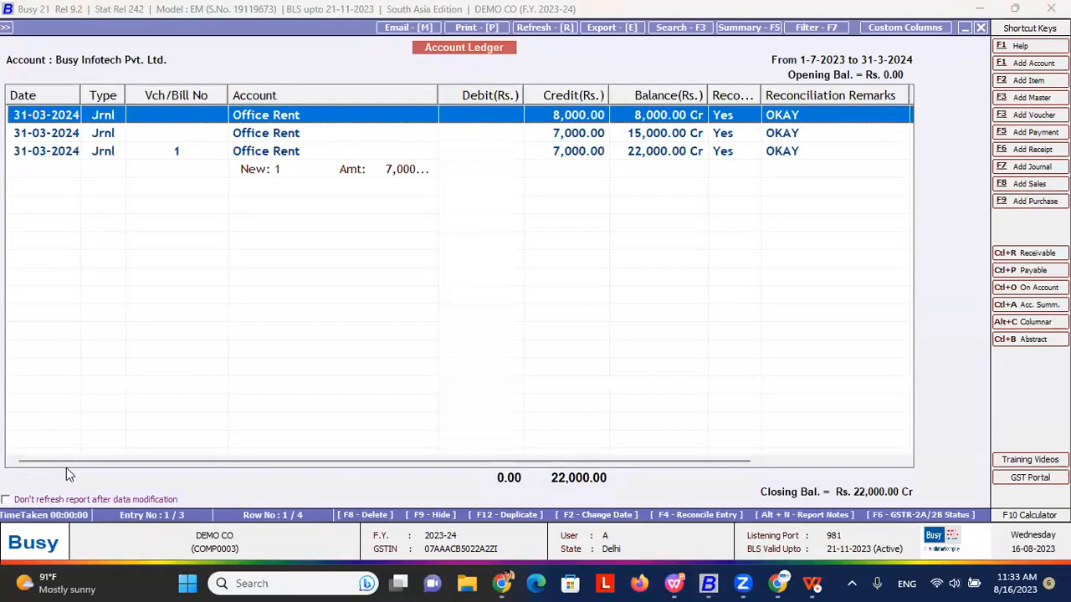
# - Review the reconciliation status and remarks of the Office Rent journal entries, and close the ledger
pyautogui.press('Up')
pyautogui.press('Up')
pyautogui.press('Up')
pyautogui.press('Down')
pyautogui.press('Down')
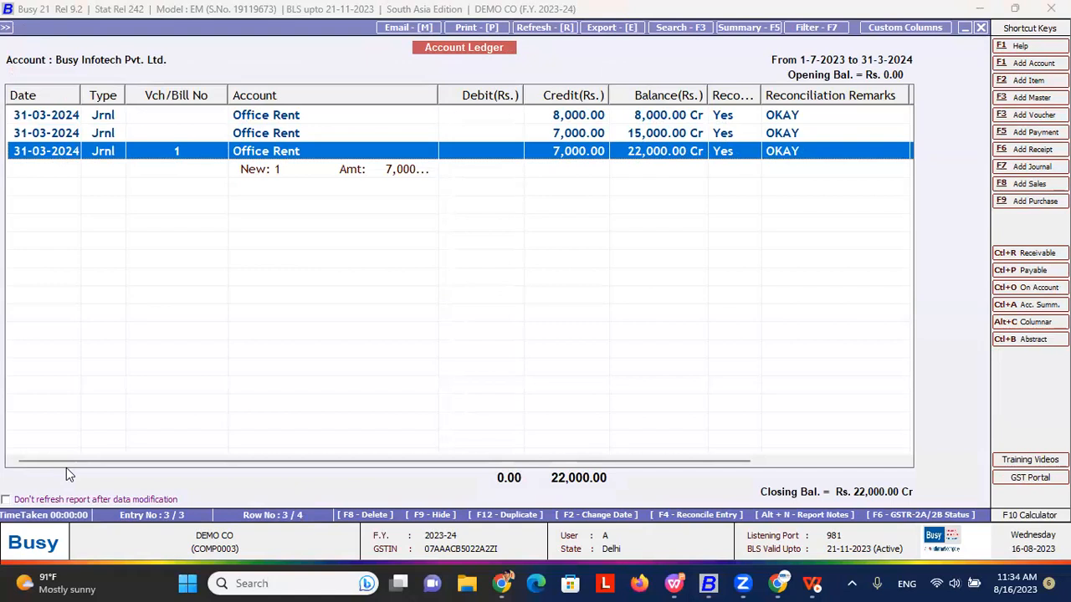
pyautogui.press('Escape')
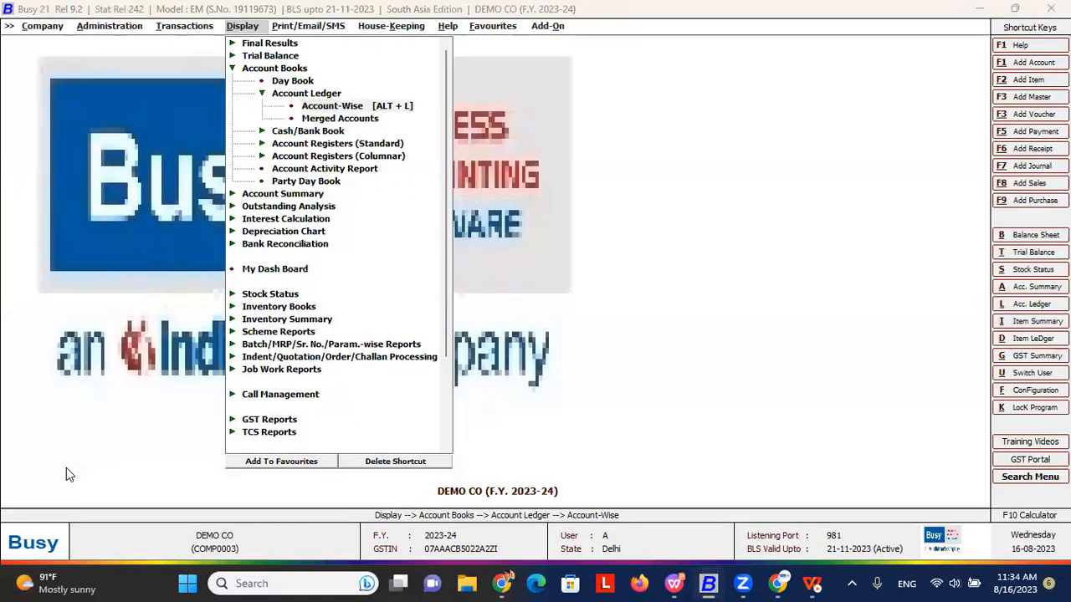
# - Switch to the presentation, advance to the slide on depreciation, and return to Busy
pyautogui.hotkey('alt', 'Tab')
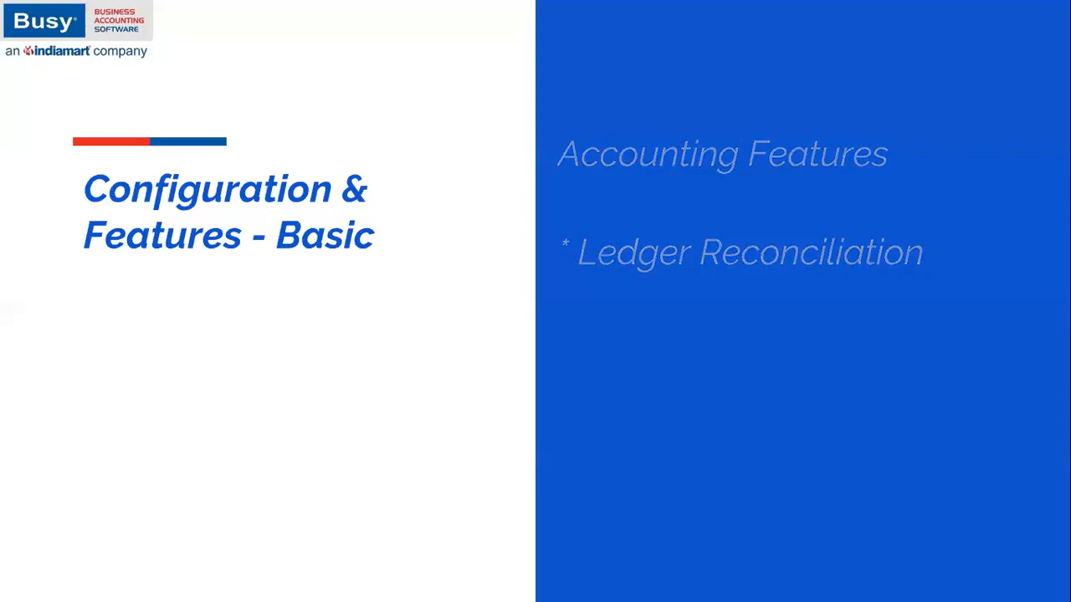
pyautogui.click(473, 481)
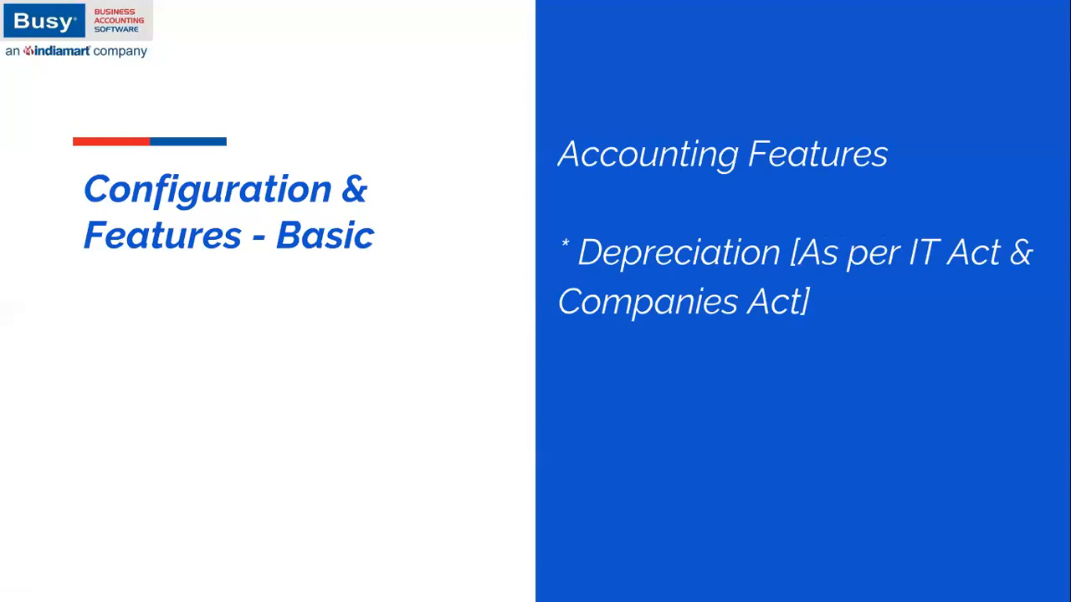
pyautogui.hotkey('alt', 'Tab')
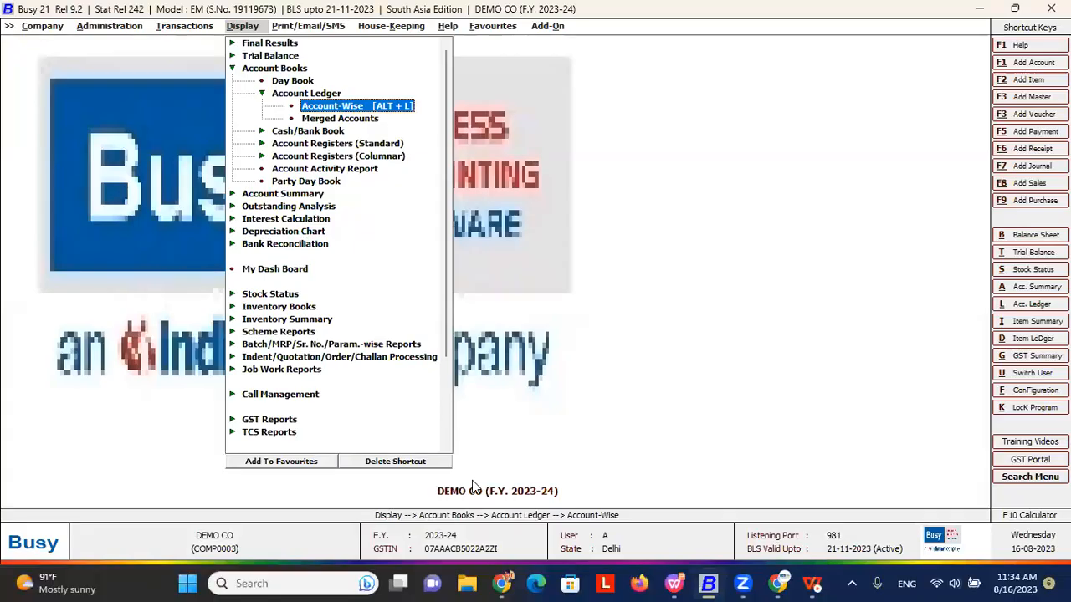
# - Open the Accounts section of the Features / Options configuration
pyautogui.press('Left')
pyautogui.press('Left')
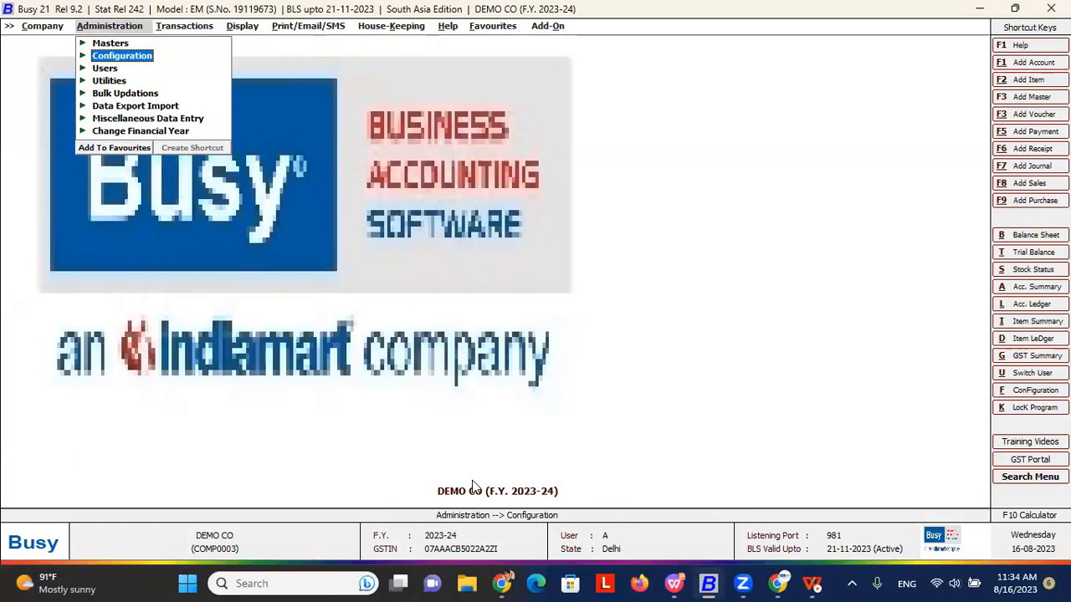
pyautogui.press('Return')
pyautogui.press('Return')
pyautogui.press('Down')
pyautogui.press('Down')
pyautogui.press('Return')
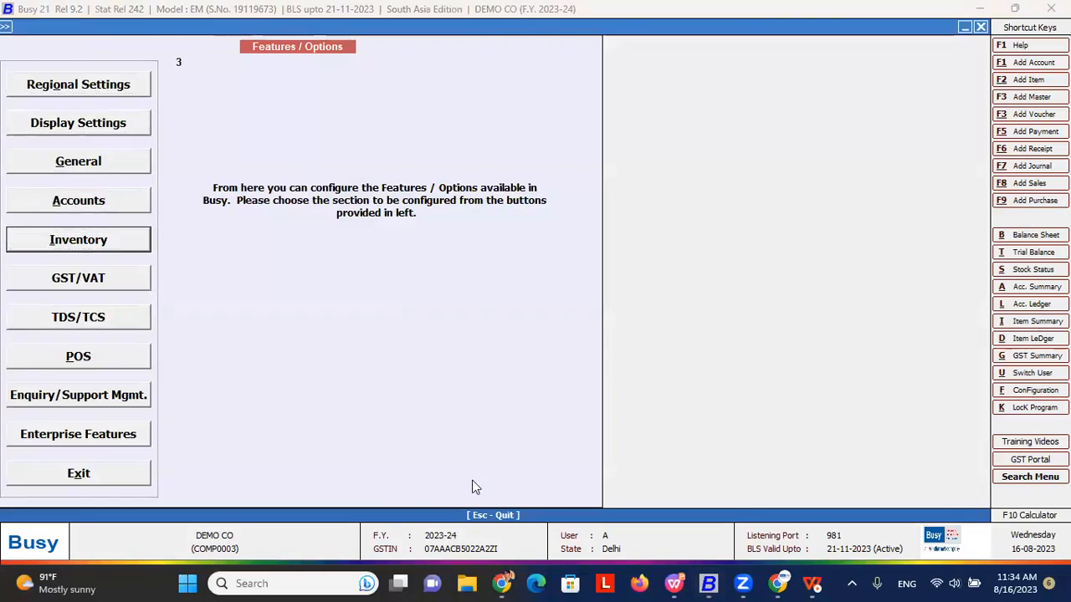
pyautogui.press('Escape')
pyautogui.press('Up')
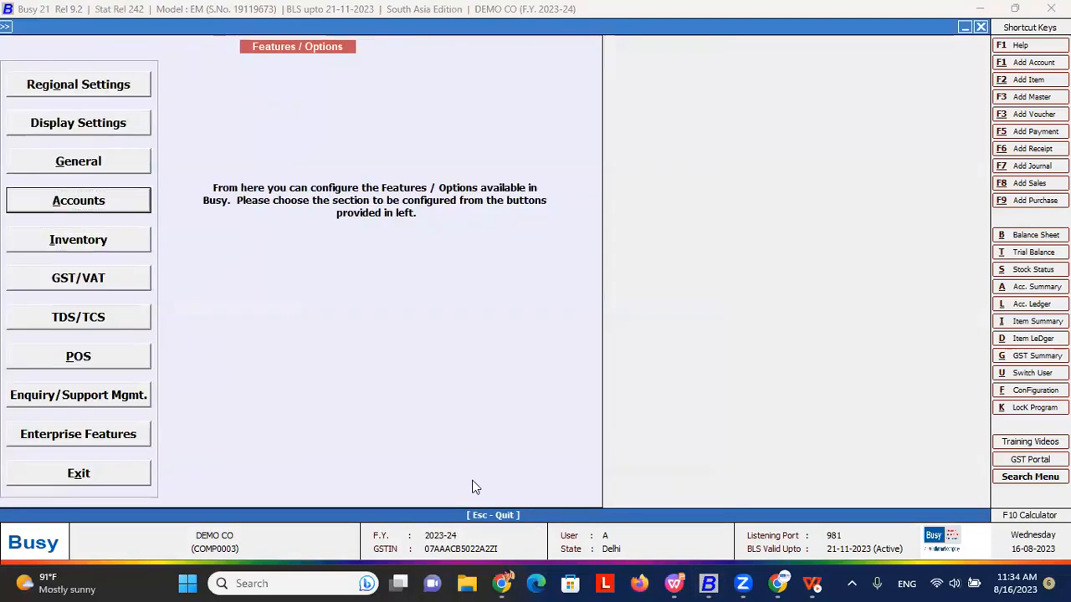
pyautogui.press('Return')
# - Locate the Company's Act Depreciation option through the search and save the accounts configuration with it enabled
pyautogui.click(381, 159)
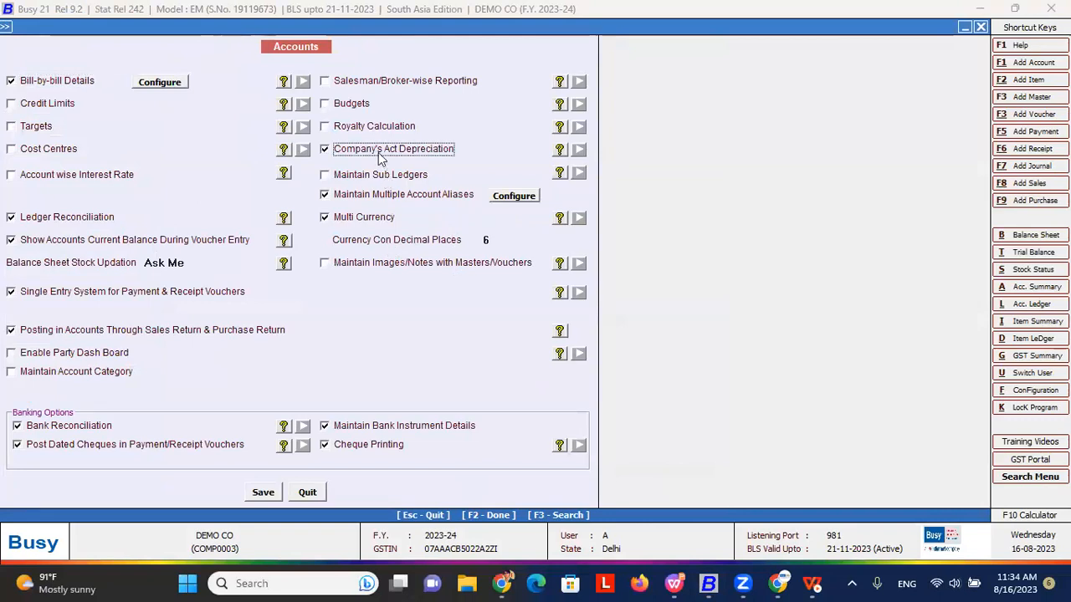
pyautogui.press('F3')
pyautogui.write('comp')
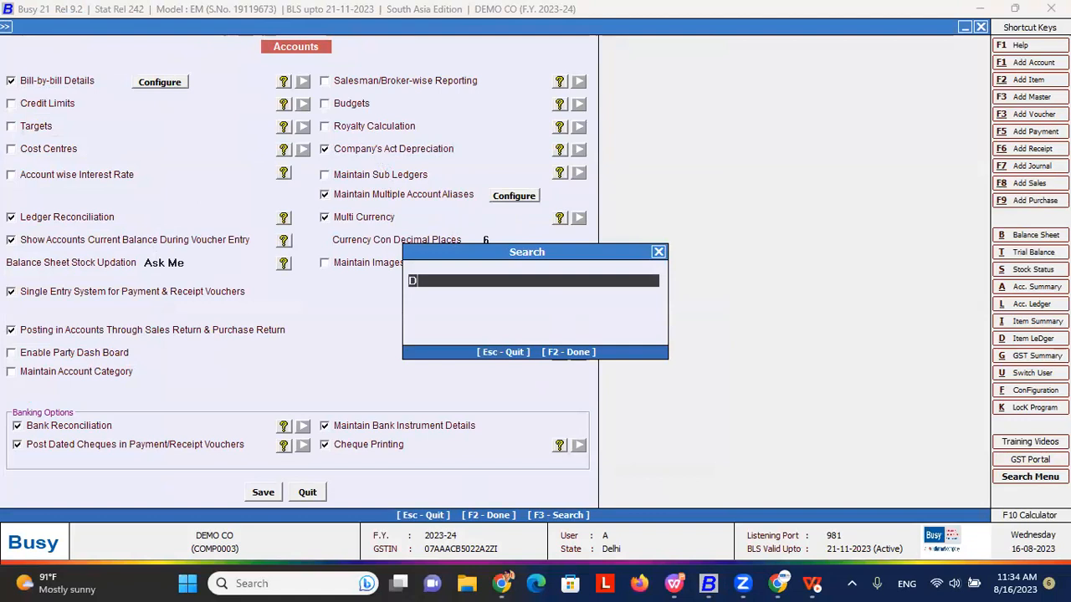
pyautogui.press('Return')
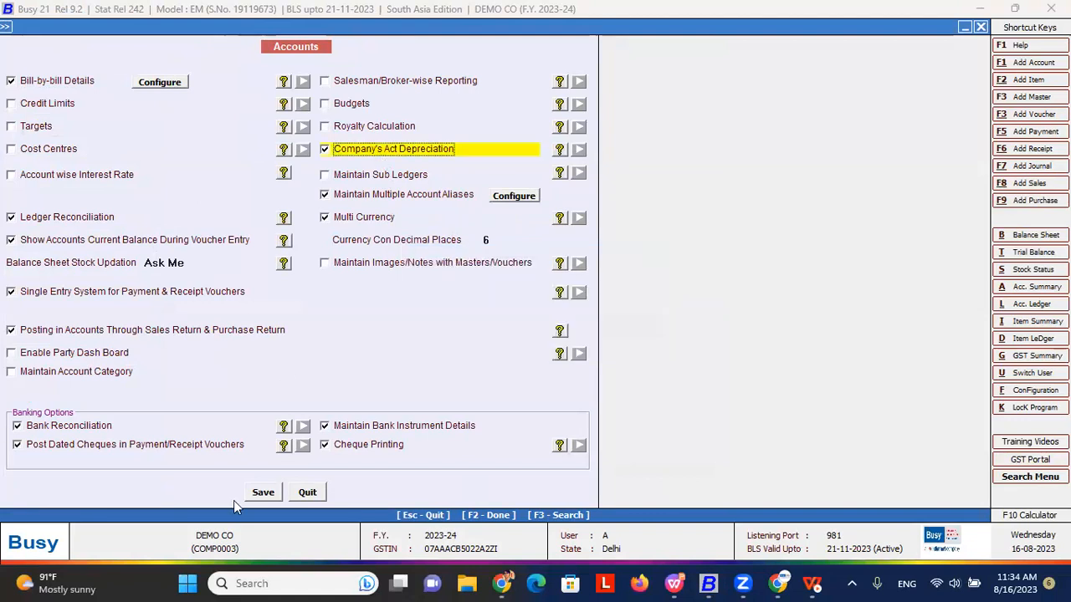
pyautogui.click(264, 495)
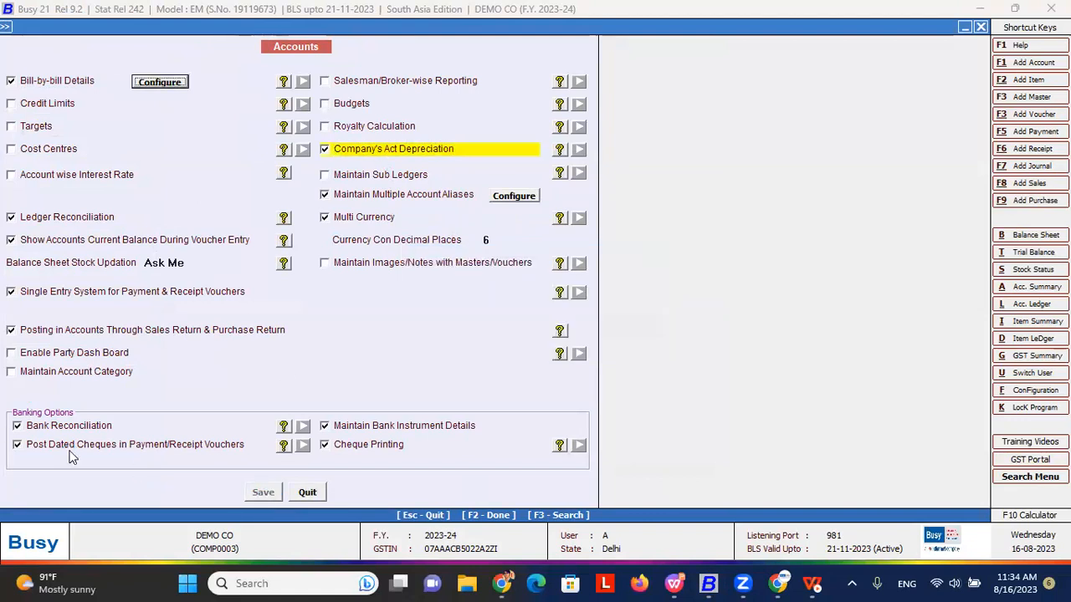
pyautogui.click(78, 474)
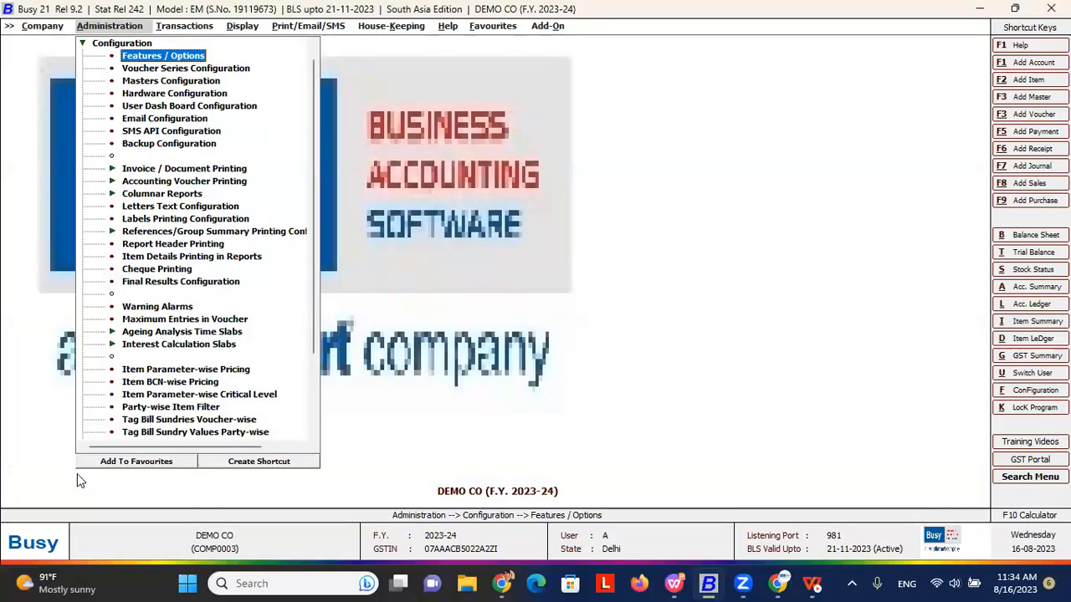
# - Find the Computers account among the account masters and open it for modification
pyautogui.press('Left')
pyautogui.press('Up')
pyautogui.press('Right')
pyautogui.press('Right')
pyautogui.press('Down')
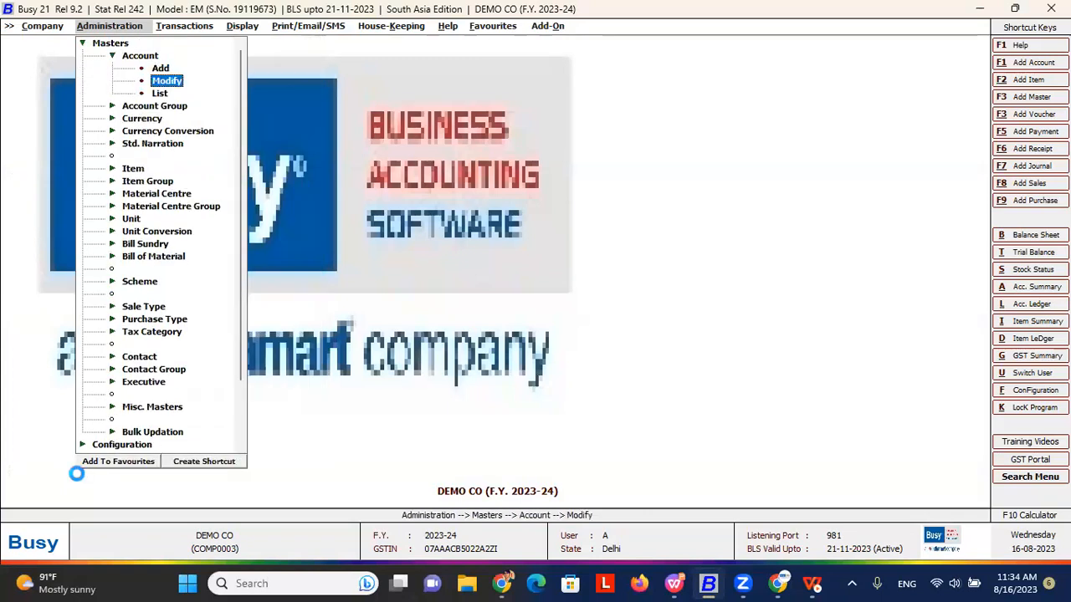
pyautogui.press('Return')
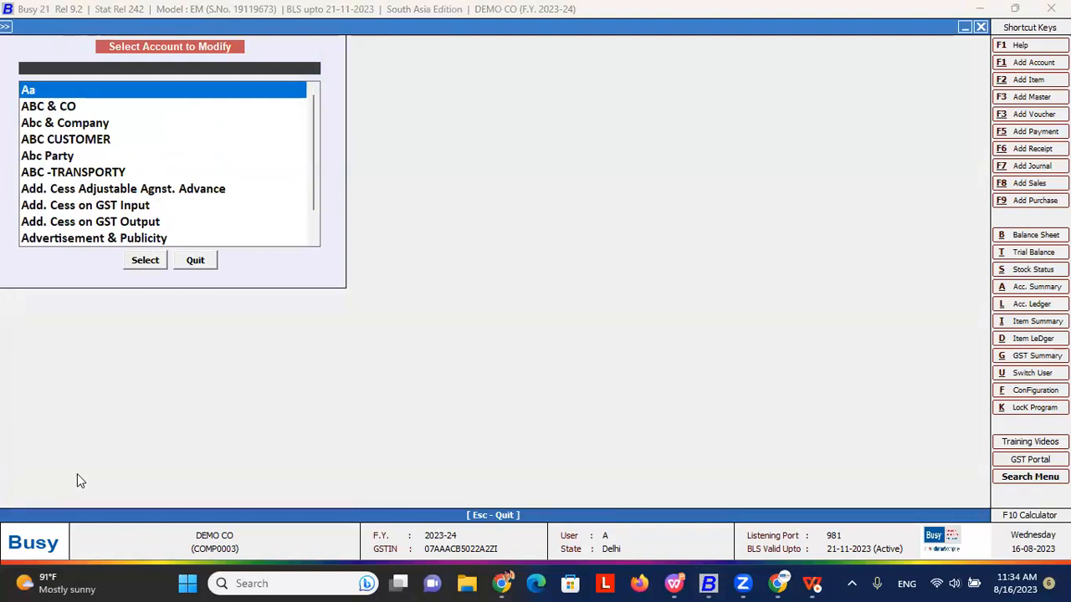
pyautogui.write('P')
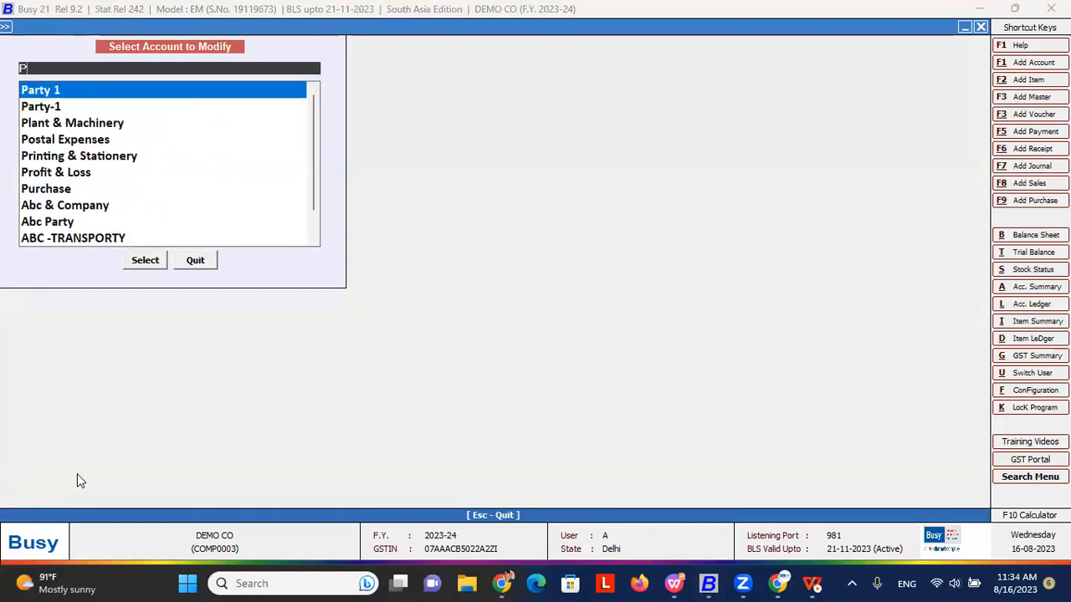
pyautogui.press('BackSpace')
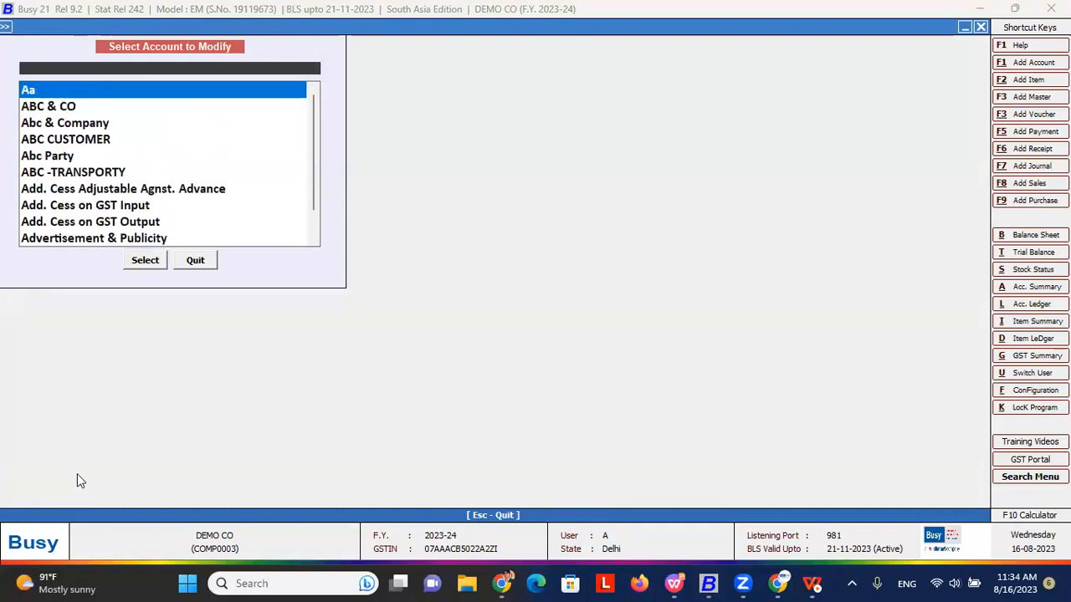
pyautogui.write('COM')
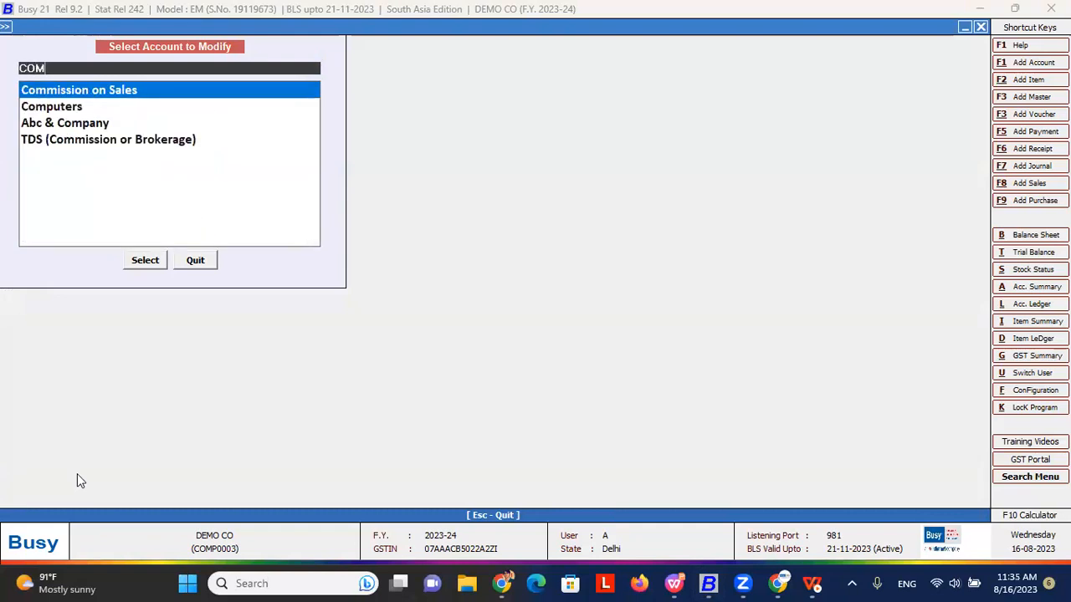
pyautogui.press('Down')
pyautogui.press('Return')
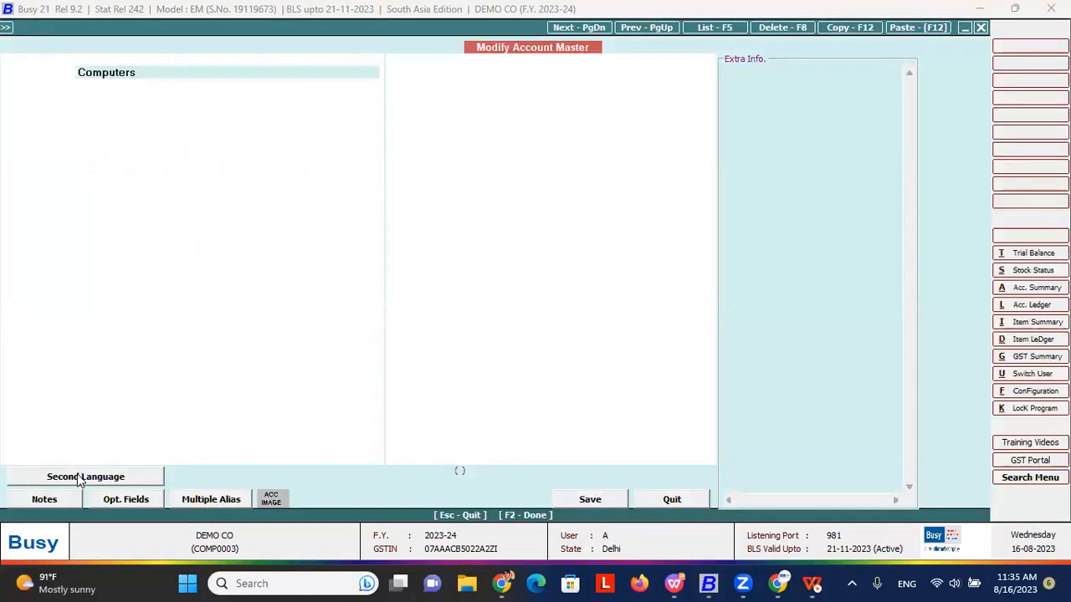
# - Assign the Computers account to the Fixed Assets group
pyautogui.press('Return')
pyautogui.press('Return')
pyautogui.press('Escape')
pyautogui.press('Escape')
pyautogui.press('Up')
pyautogui.write('F')
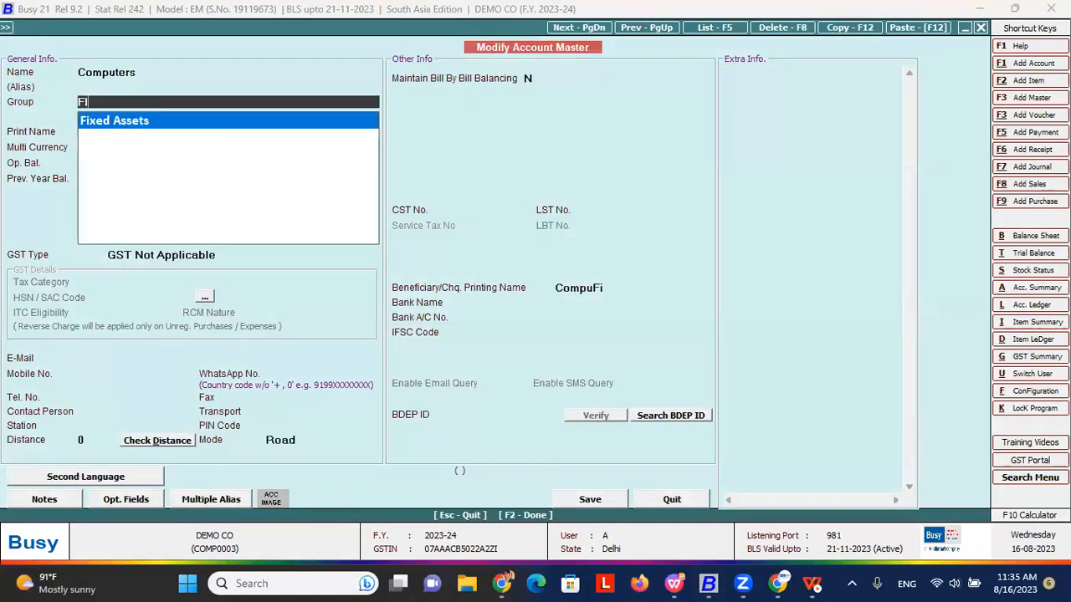
pyautogui.press('Return')
# - Set the Income Tax Act annual depreciation rate to 10% and keep the half-yearly rate at 5%
pyautogui.write('10')
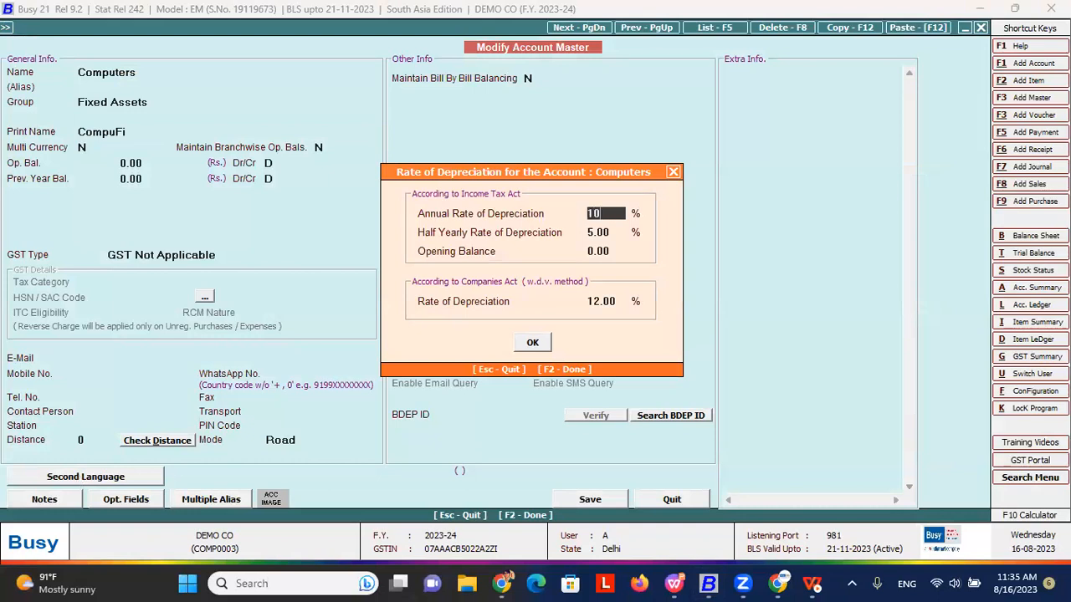
pyautogui.press('Return')
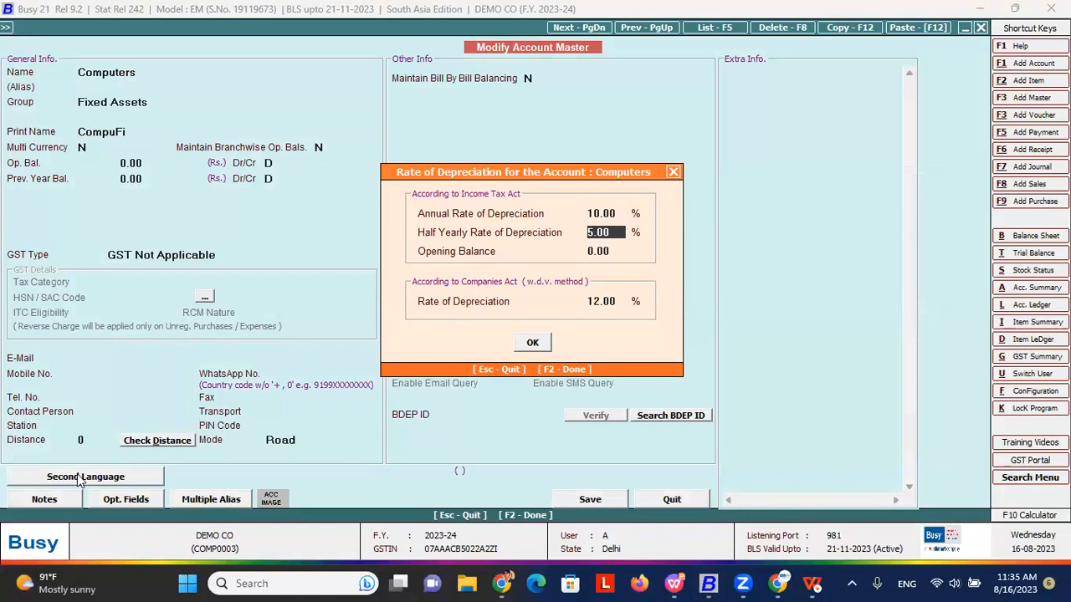
pyautogui.press('Return')
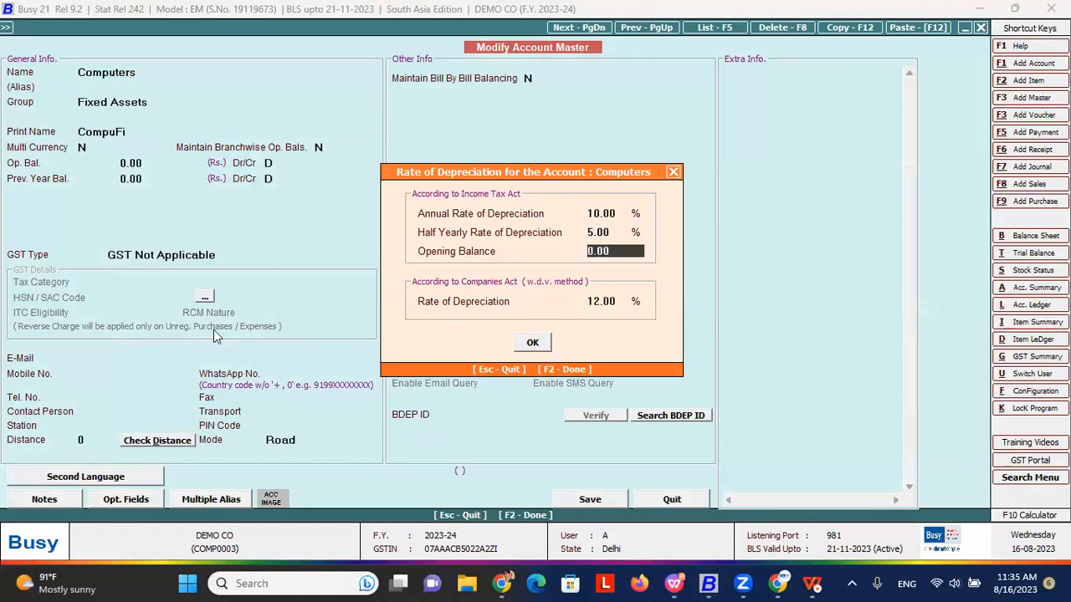
# - Set the Companies Act depreciation rate to 11% and save the Computers account master
pyautogui.press('Return')
pyautogui.press('BackSpace')
pyautogui.press('BackSpace')
pyautogui.press('BackSpace')
pyautogui.press('BackSpace')
pyautogui.press('BackSpace')
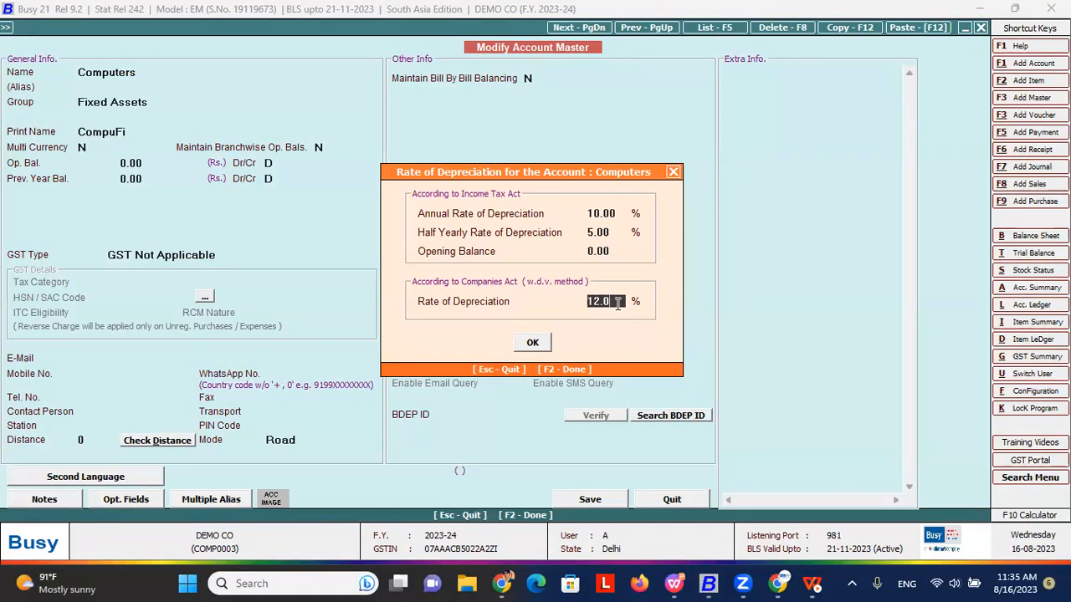
pyautogui.write('11')
pyautogui.press('Return')
pyautogui.press('Return')
pyautogui.press('F2')
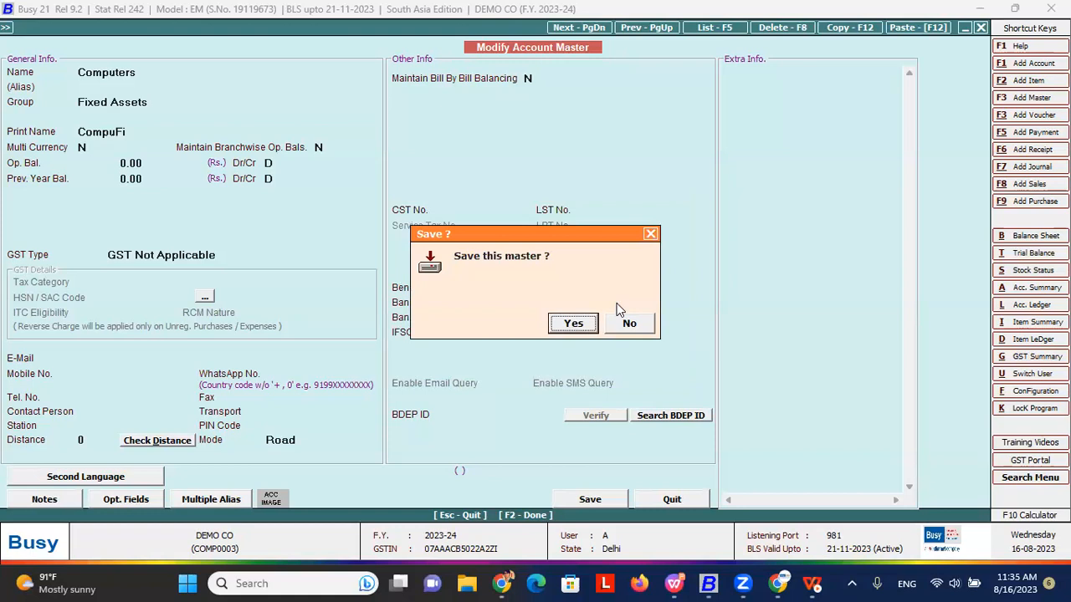
pyautogui.press('Return')
# - Leave the account masters and open a new payment voucher
pyautogui.press('Escape')
pyautogui.press('Right')
pyautogui.press('Down')
pyautogui.press('Down')
pyautogui.press('Down')
pyautogui.press('Down')
pyautogui.press('Down')
pyautogui.press('Down')
pyautogui.press('Down')
pyautogui.press('Down')
pyautogui.press('Down')
pyautogui.press('Down')
pyautogui.press('Down')
pyautogui.press('Down')
pyautogui.press('Down')
pyautogui.press('Down')
pyautogui.press('Down')
pyautogui.press('Down')
pyautogui.press('Down')
pyautogui.press('Down')
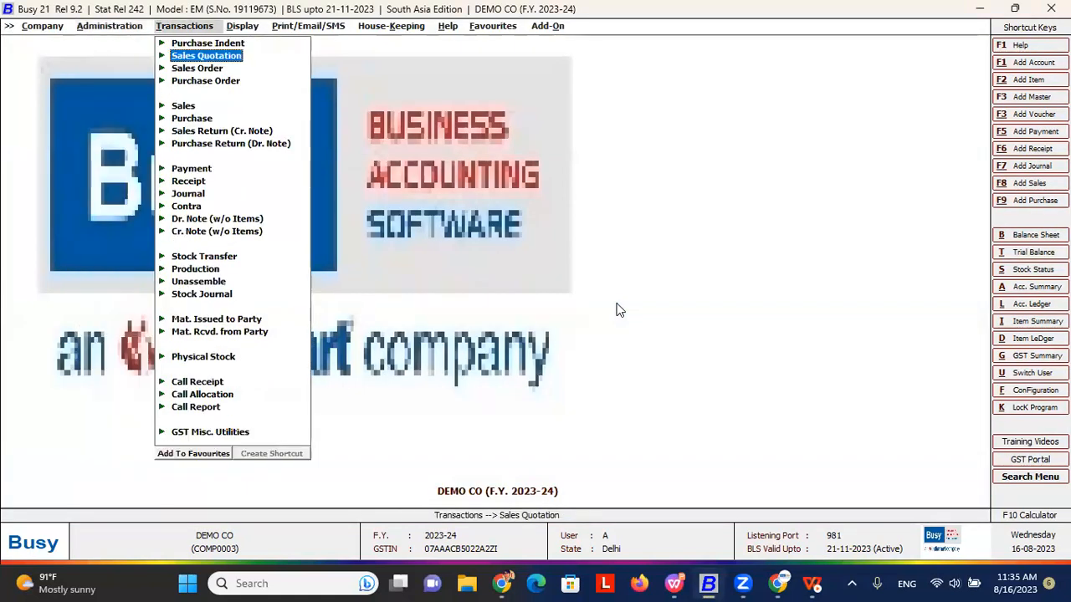
pyautogui.press('Up')
pyautogui.press('Up')
pyautogui.press('Up')
pyautogui.press('Up')
pyautogui.press('Up')
pyautogui.press('Up')
pyautogui.press('Up')
pyautogui.press('Up')
pyautogui.press('Up')
pyautogui.press('Up')
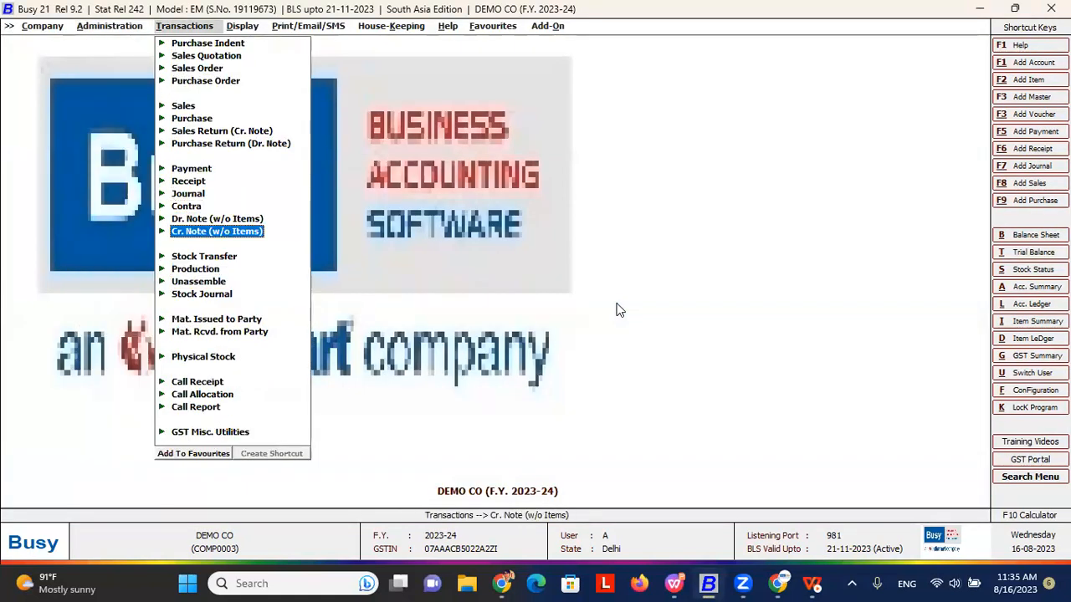
pyautogui.press('Down')
pyautogui.press('Down')
pyautogui.press('Up')
pyautogui.press('Up')
pyautogui.press('Return')
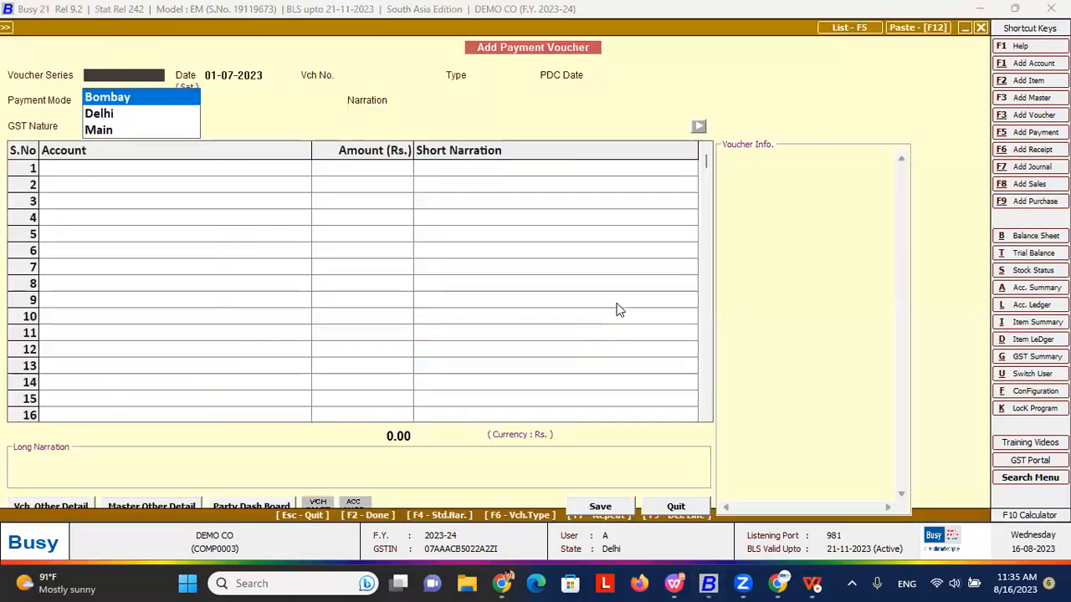
# - Fill the payment voucher header with series Bombay, date 01-07-2023, type Regular, payment mode CARD and GST nature Not Applicable
pyautogui.press('Return')
pyautogui.press('Return')
pyautogui.press('Return')
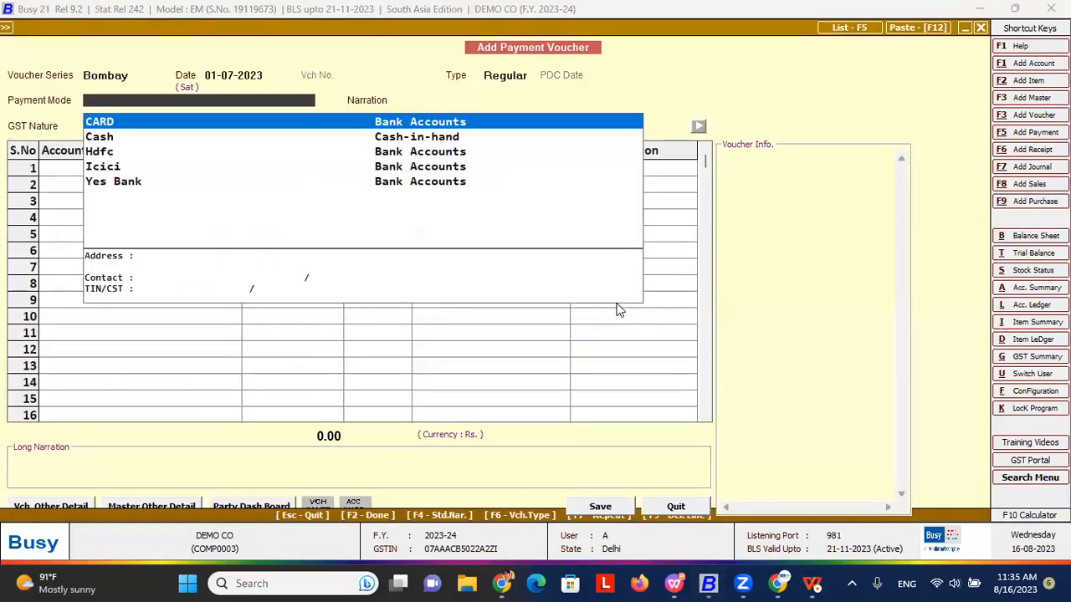
pyautogui.press('Return')
pyautogui.press('Return')
# - Enter the Computers account with an amount of 40,000 on the voucher's first line
pyautogui.write('comp')
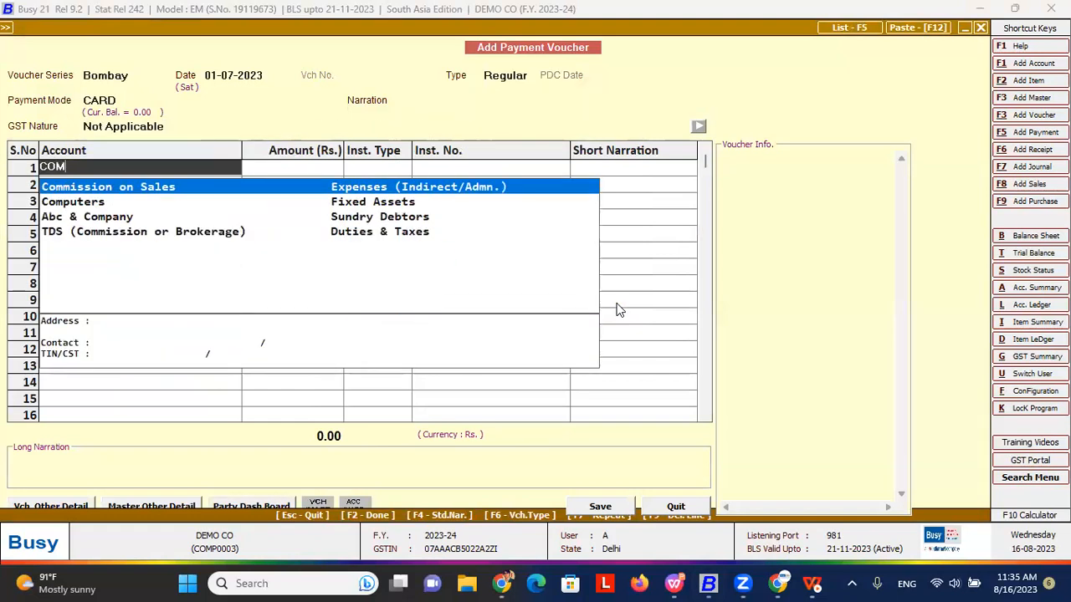
pyautogui.press('Return')
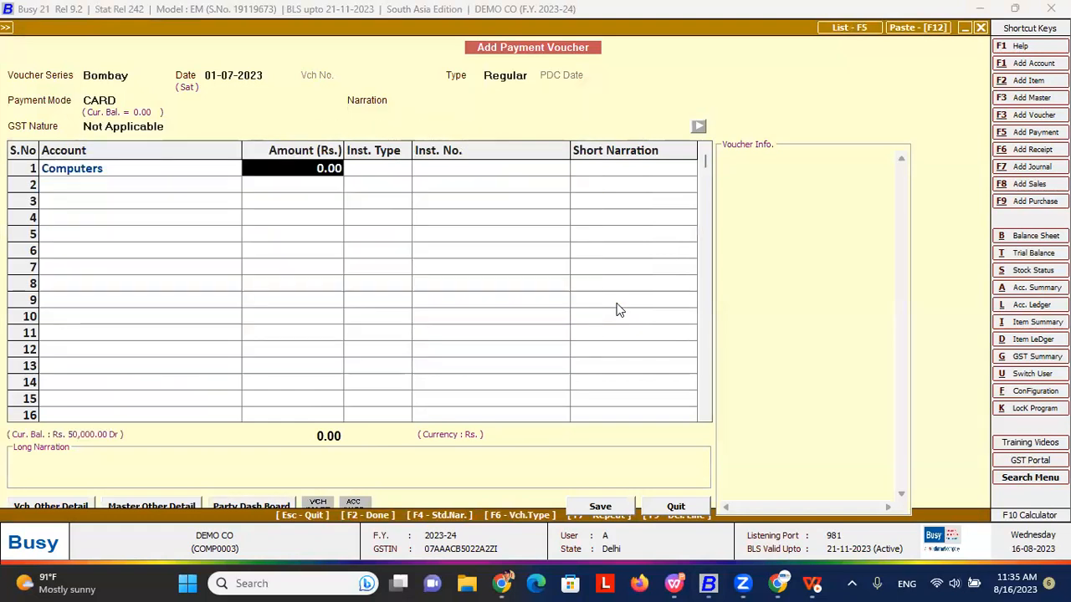
pyautogui.write('40000')
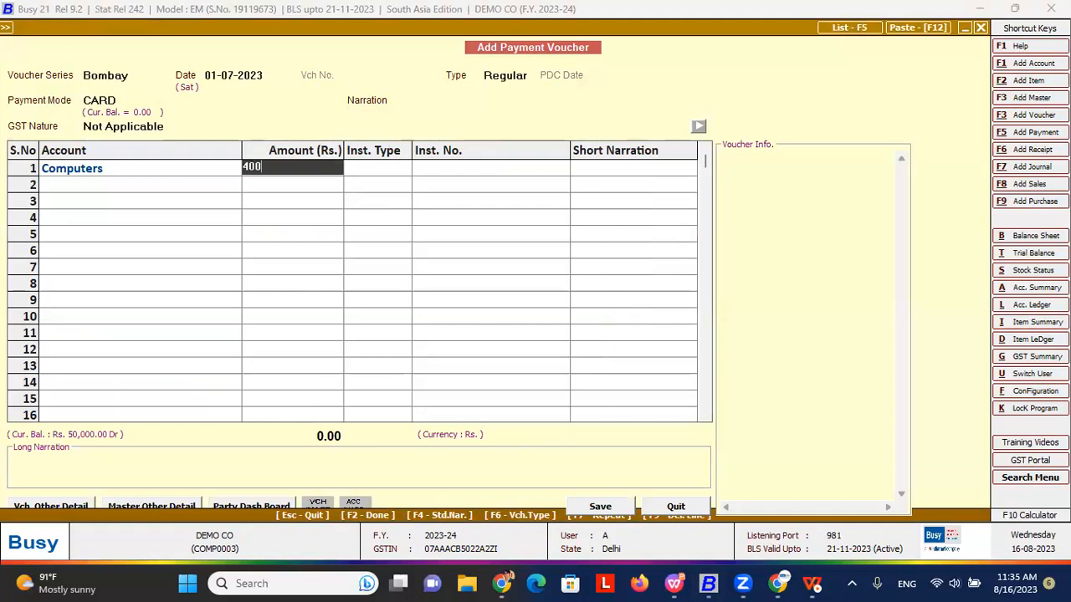
pyautogui.press('Return')
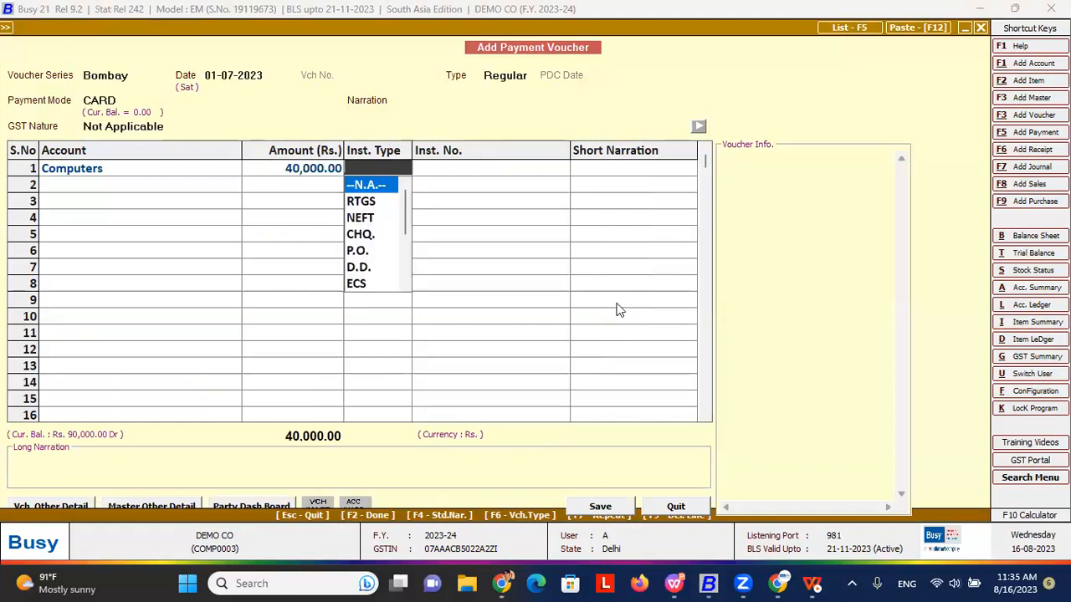
# - Set the Computers line's instrument type to NEFT with instrument number 090090, and proceed to saving the payment voucher
pyautogui.press('Down')
pyautogui.press('Down')
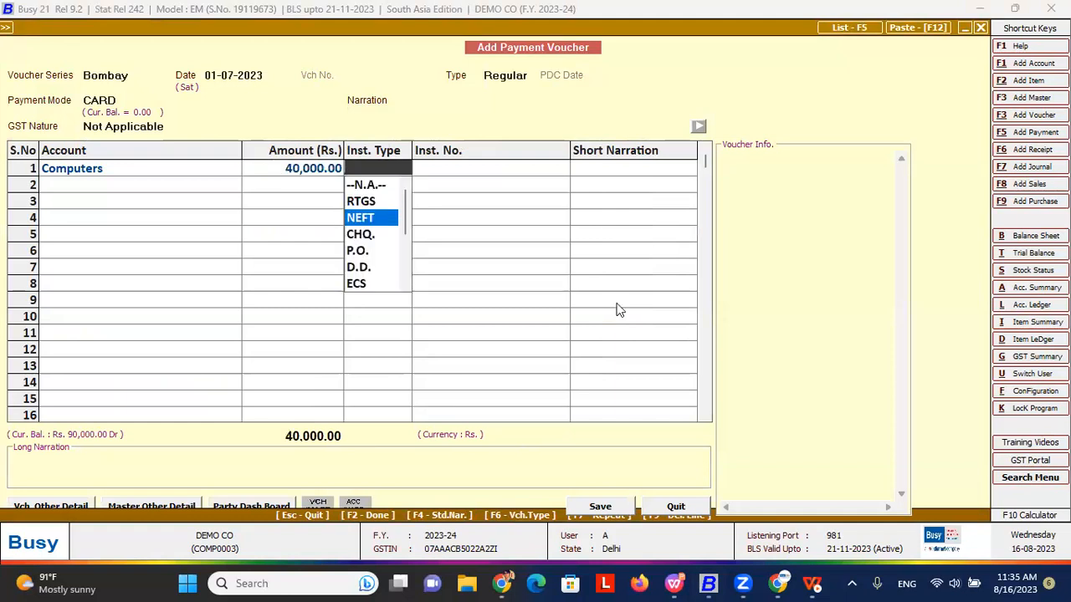
pyautogui.press('Return')
pyautogui.write('090090')
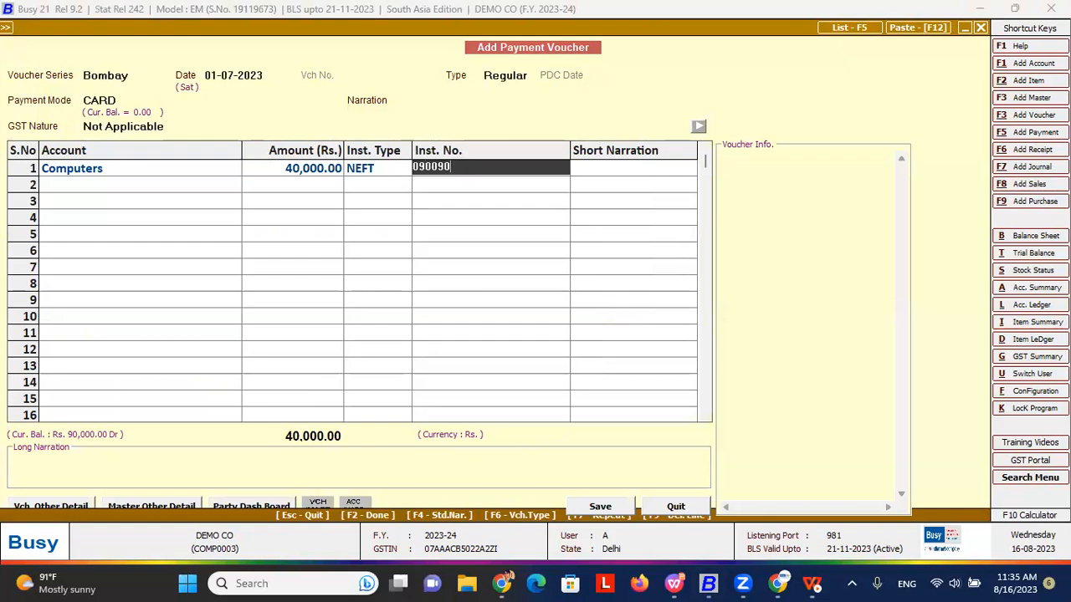
pyautogui.press('Return')
pyautogui.press('Return')
pyautogui.press('Return')
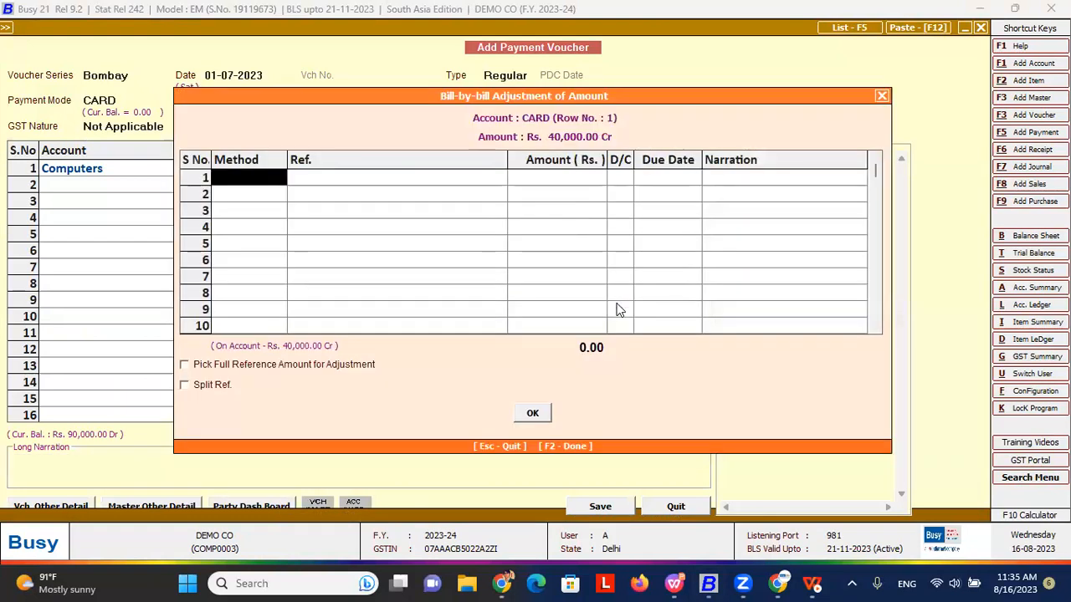
# - Adjust the CARD amount bill by bill as New Ref. 090, due 01-07-2023, and save the payment voucher
pyautogui.press('Return')
pyautogui.write('090')
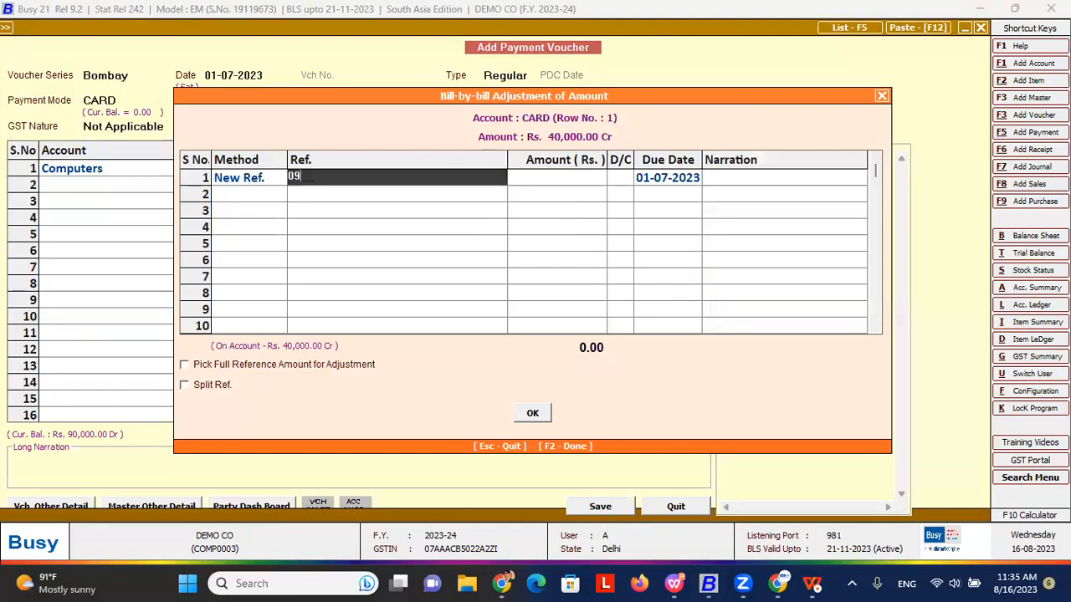
pyautogui.press('Return')
pyautogui.press('Return')
pyautogui.press('Return')
pyautogui.press('Return')
pyautogui.press('Return')
pyautogui.press('Return')
pyautogui.press('Return')
pyautogui.press('Return')
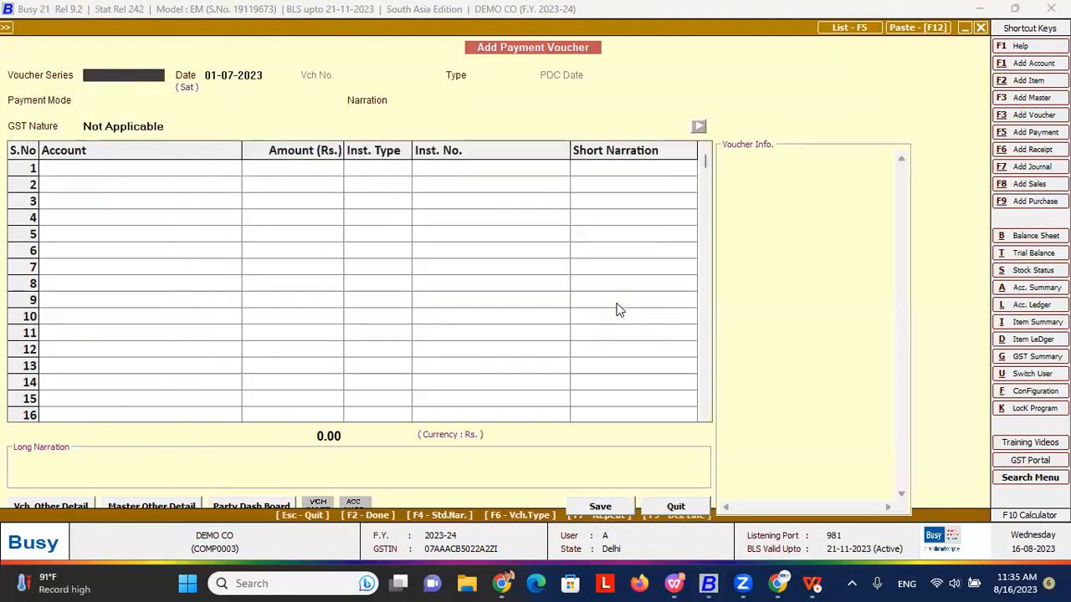
# - Leave the payment voucher screen and display the Income Tax Act depreciation chart with Computers as the depreciation account
pyautogui.press('Escape')
pyautogui.press('Right')
pyautogui.press('Down')
pyautogui.press('Down')
pyautogui.press('Down')
pyautogui.press('Down')
pyautogui.press('Down')
pyautogui.press('Down')
pyautogui.press('Return')
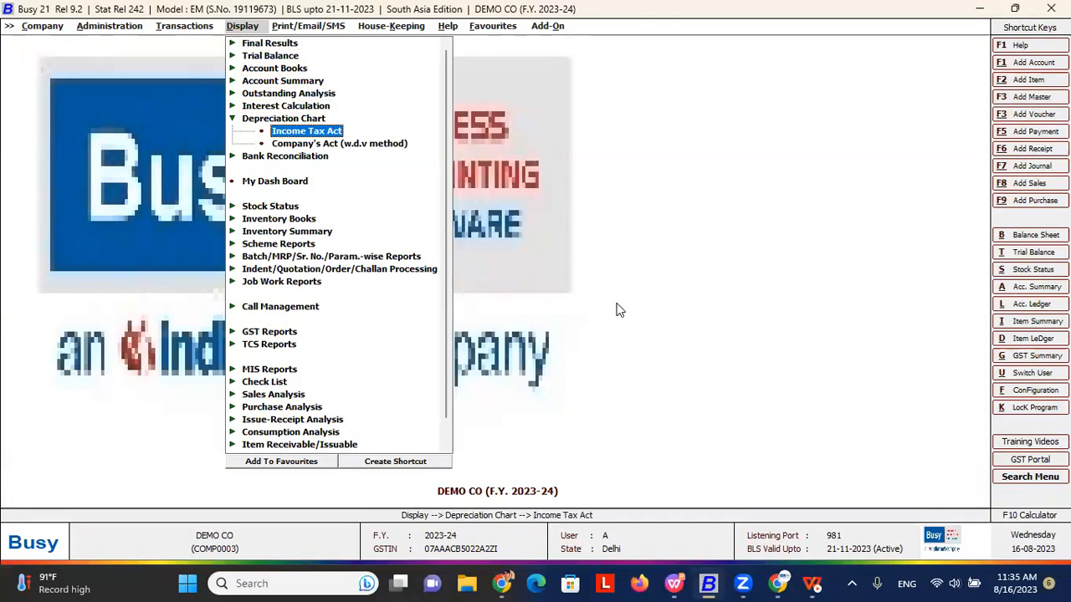
pyautogui.press('Return')
pyautogui.press('Return')
pyautogui.press('Return')
pyautogui.press('Return')
pyautogui.press('Return')
pyautogui.press('Return')
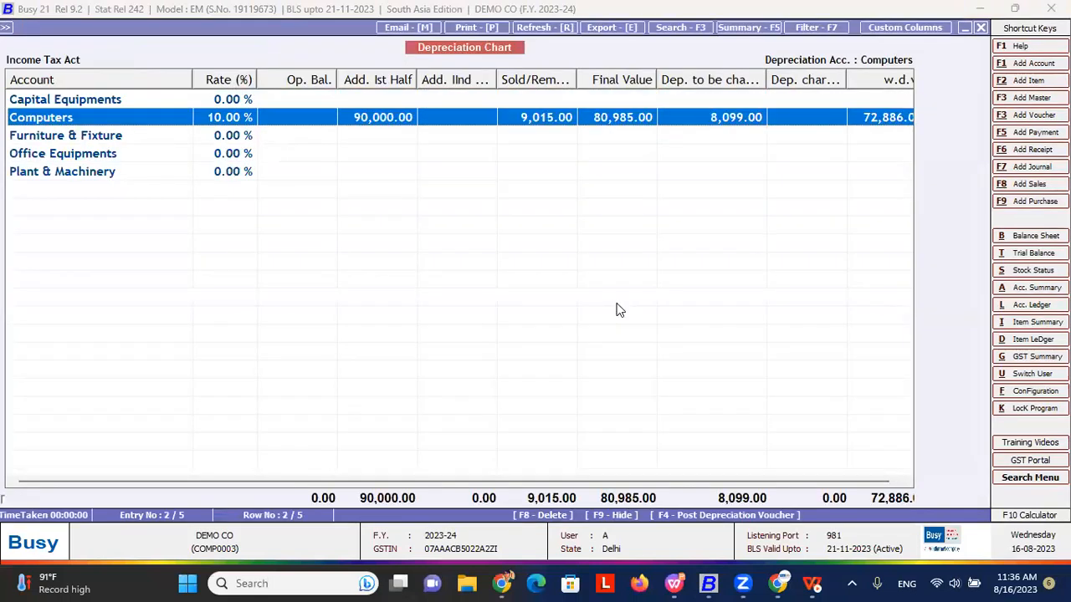
# - In the Computers account ledger, delete the Busy Infotech Pvt. Ltd. and Depreciation A/c journal entries, and return to the depreciation chart
pyautogui.press('Return')
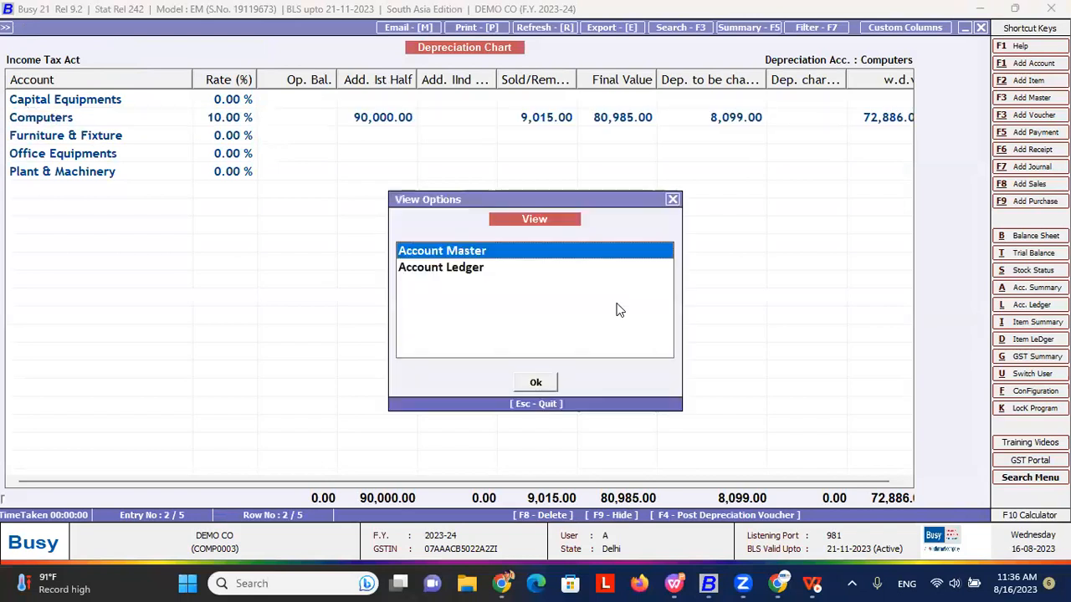
pyautogui.press('Down')
pyautogui.press('Return')
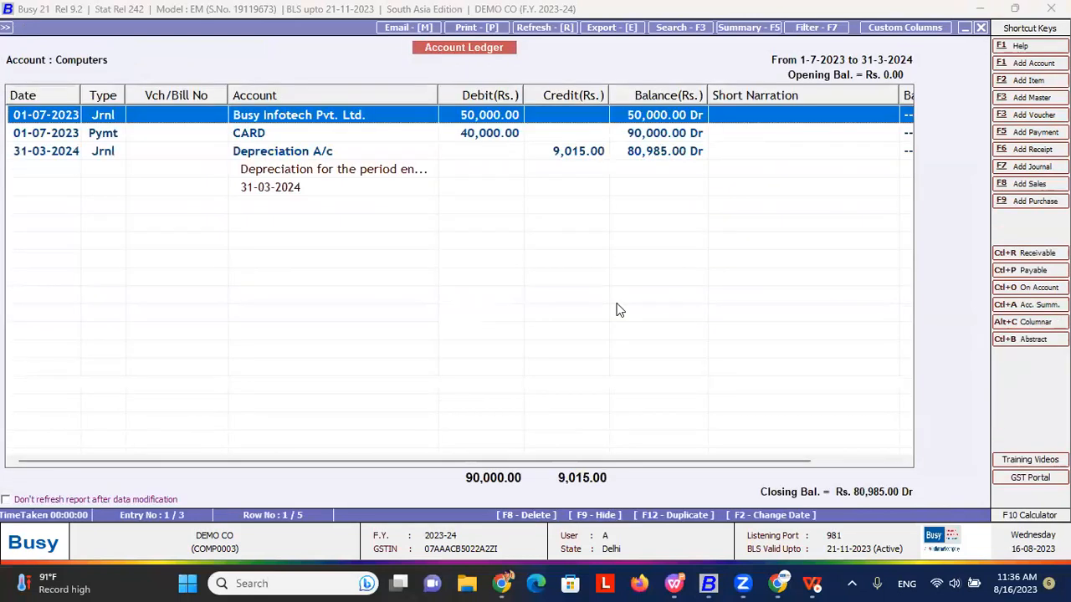
pyautogui.press('Down')
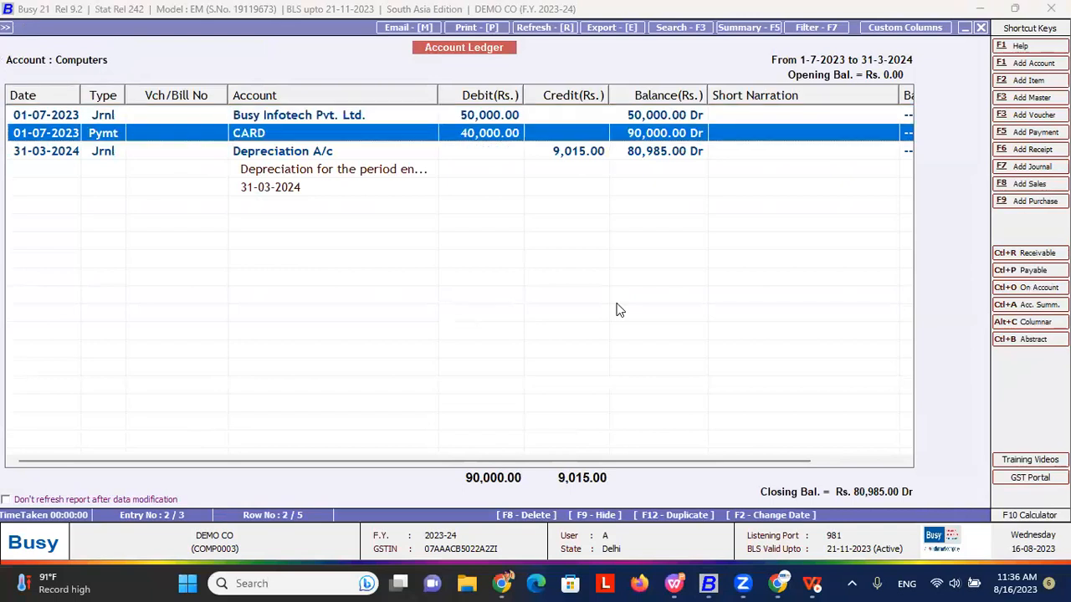
pyautogui.press('Up')
pyautogui.press('F8')
pyautogui.press('y')
pyautogui.press('Down')
pyautogui.press('F8')
pyautogui.press('y')
pyautogui.press('Escape')
pyautogui.press('Escape')
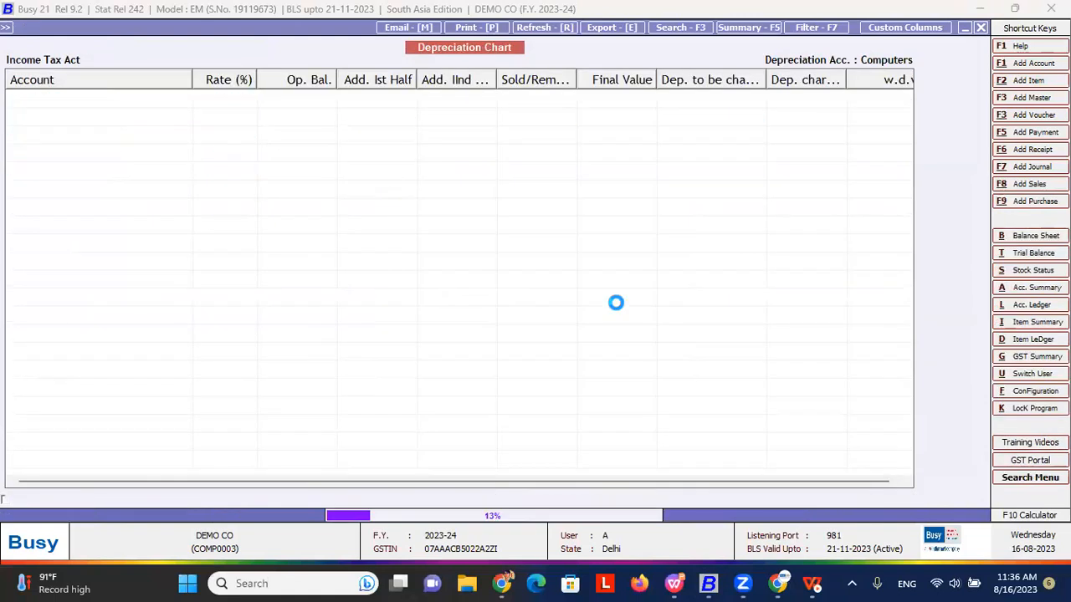
# - Examine the Computers account master, its ledger and the CARD payment voucher, and return to the depreciation chart
pyautogui.press('Return')
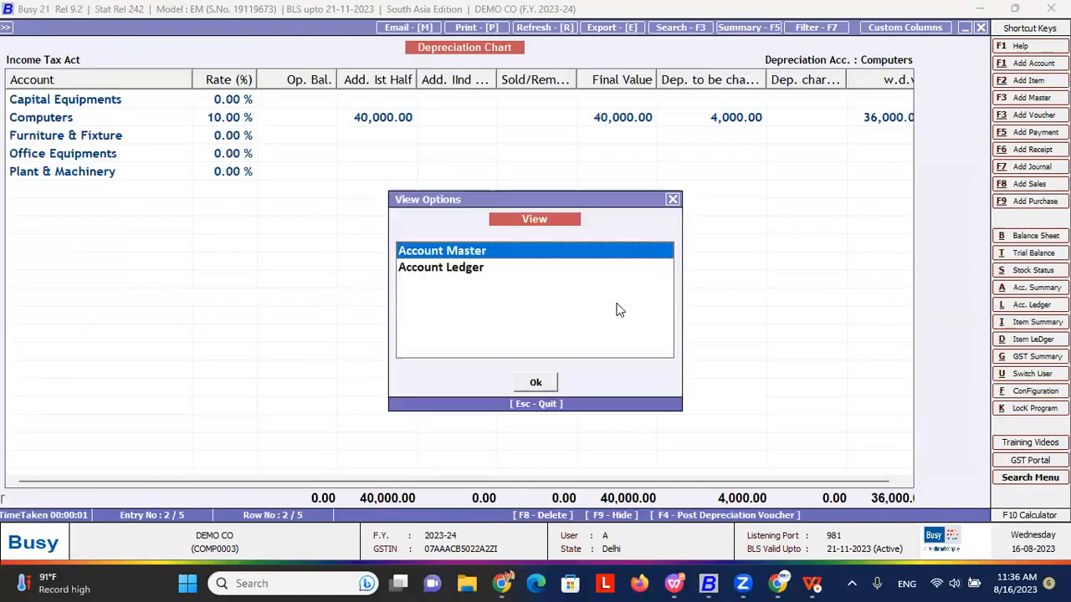
pyautogui.press('Return')
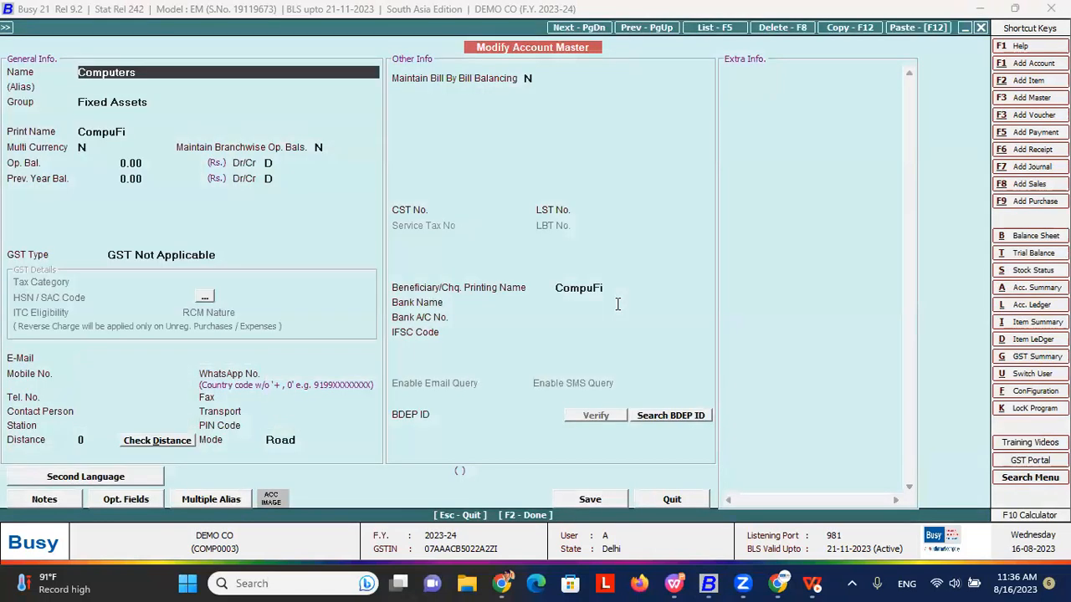
pyautogui.press('Escape')
pyautogui.press('Down')
pyautogui.press('Return')
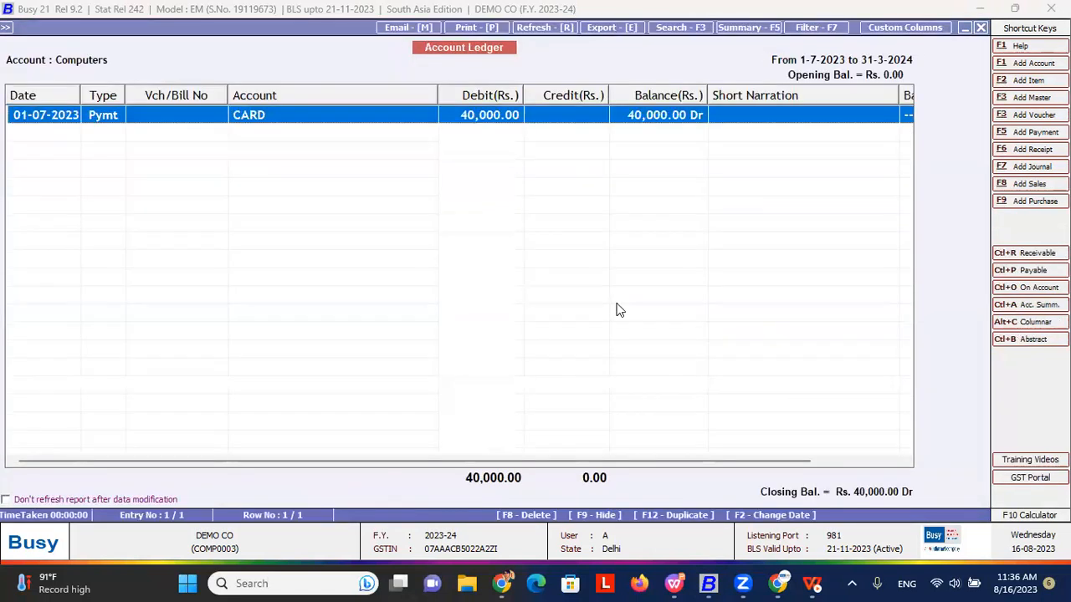
pyautogui.press('Return')
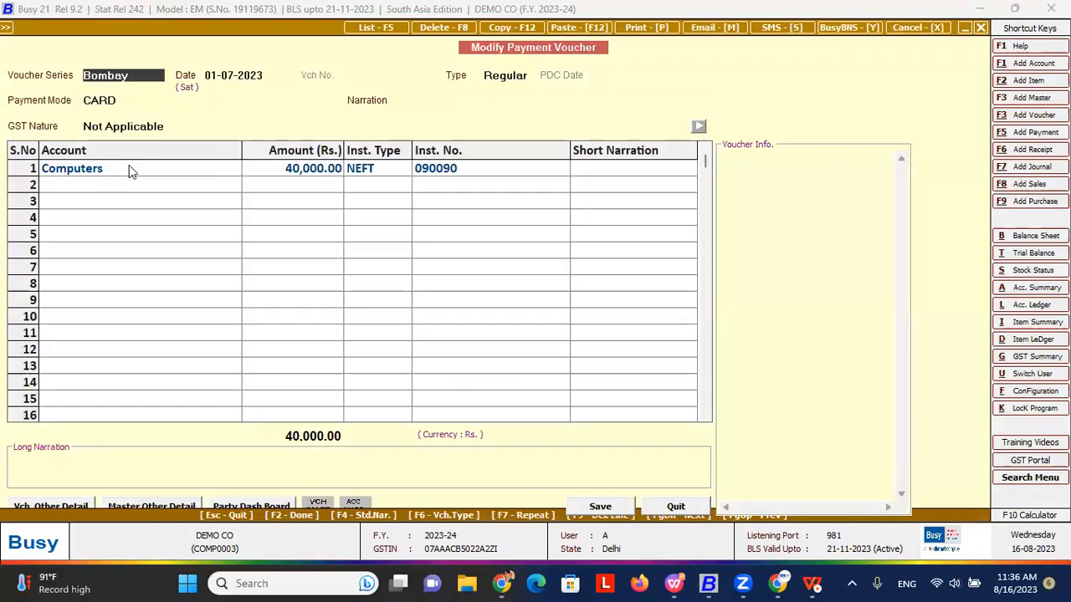
pyautogui.click(129, 164)
pyautogui.press('Escape')
pyautogui.press('Escape')
pyautogui.press('Escape')
pyautogui.press('Right')
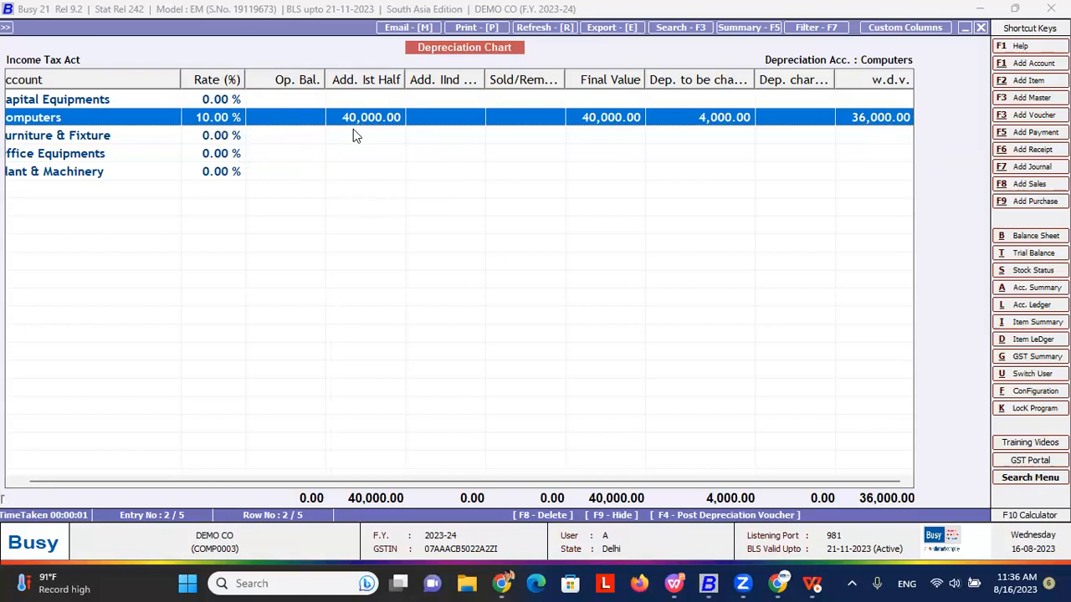
# - Post the Income Tax Act depreciation voucher in series Main, dated 31-03-2024, with Depreciation A/c as the depreciation account
pyautogui.press('F4')
pyautogui.press('Return')
pyautogui.press('Down')
pyautogui.press('Down')
pyautogui.press('Return')
pyautogui.press('Return')
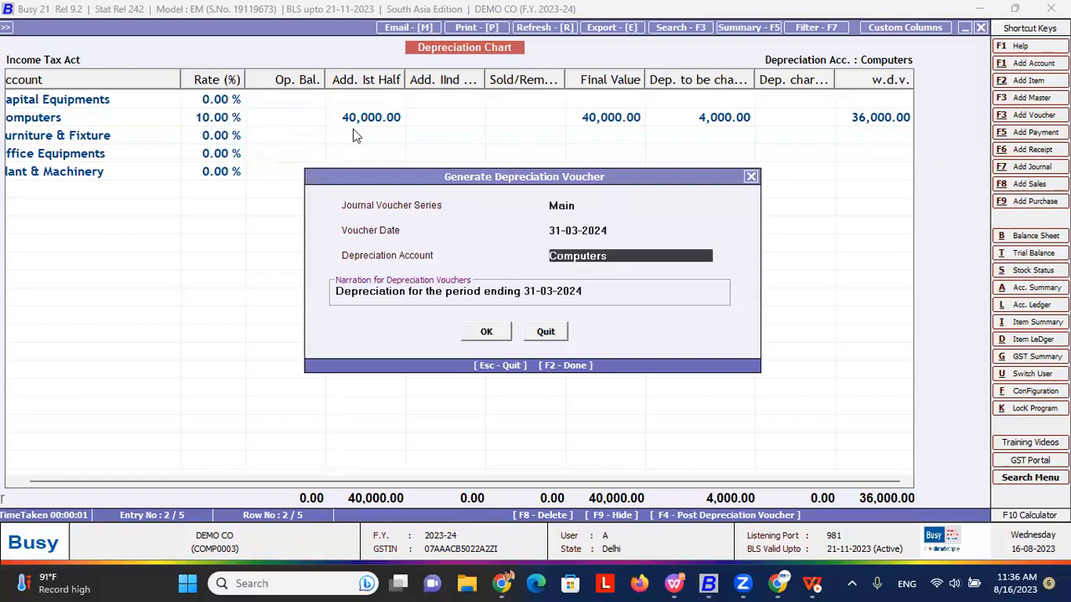
pyautogui.write('DI')
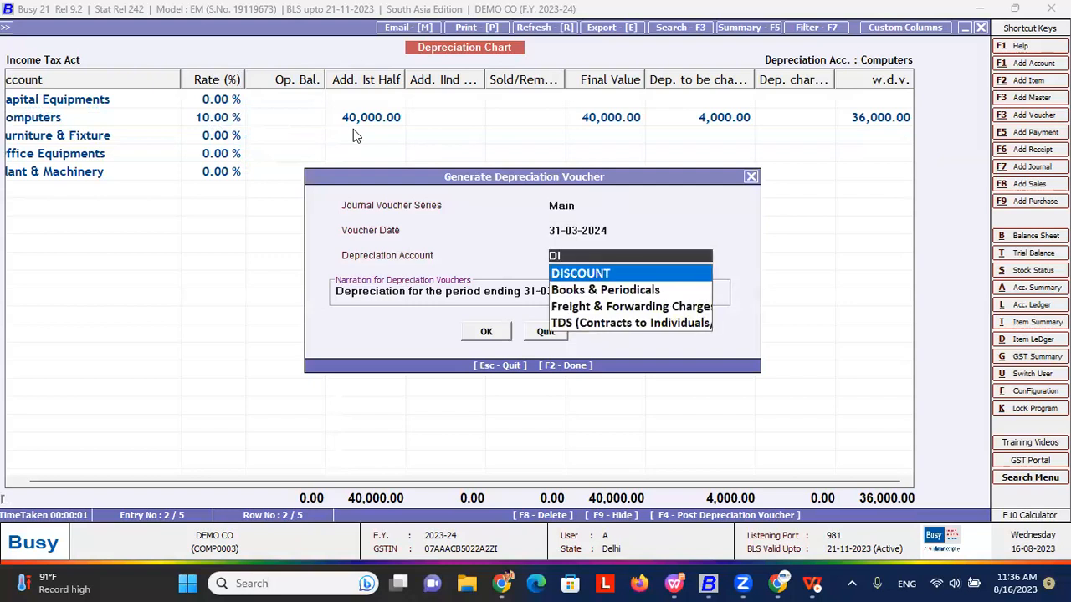
pyautogui.press('BackSpace')
pyautogui.write('EPR')
pyautogui.press('Return')
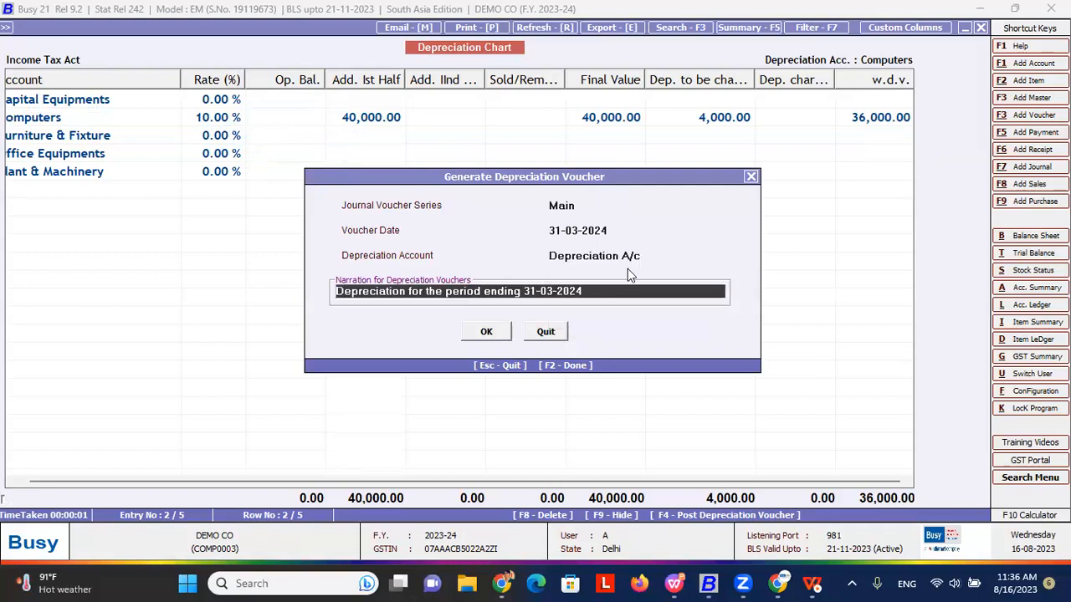
pyautogui.click(658, 257)
pyautogui.click(486, 331)
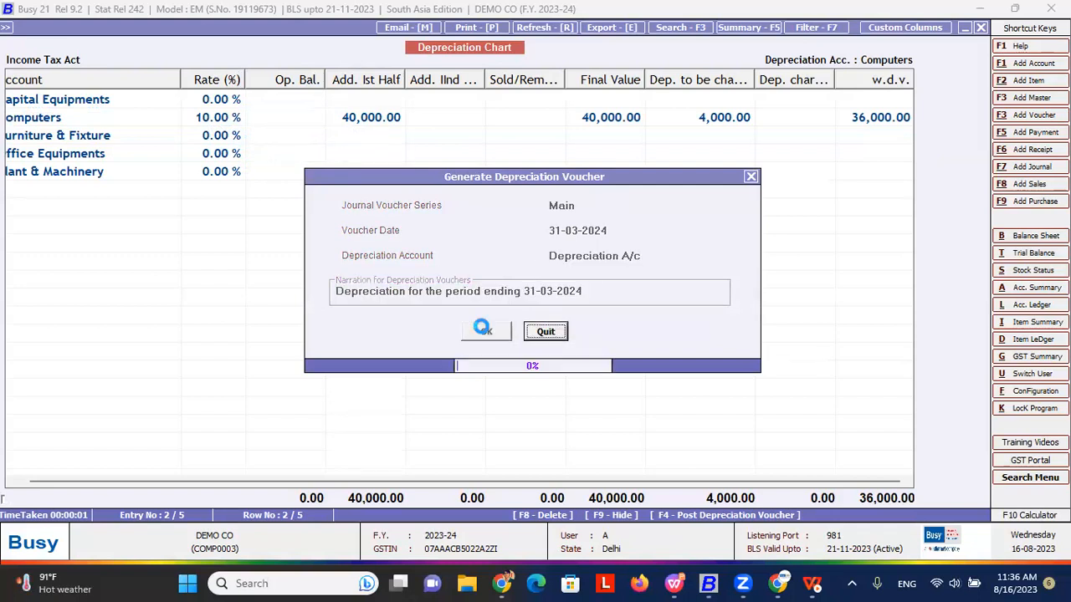
pyautogui.click(613, 326)
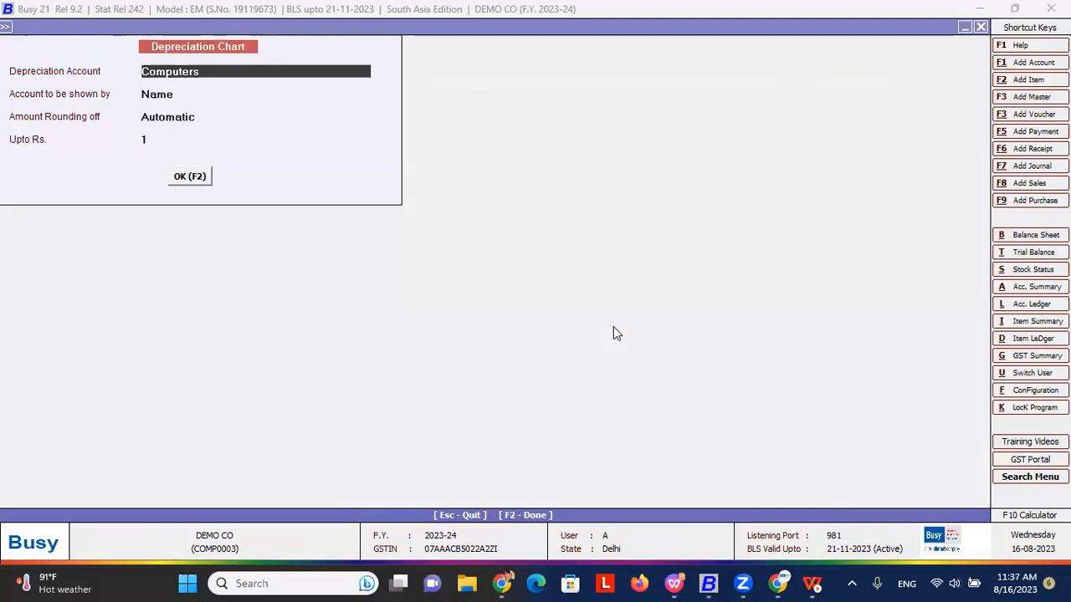
# - Close the depreciation chart and open the account-wise ledger report for Depreciation A/c
pyautogui.press('Escape')
pyautogui.press('Up')
pyautogui.press('Up')
pyautogui.press('Up')
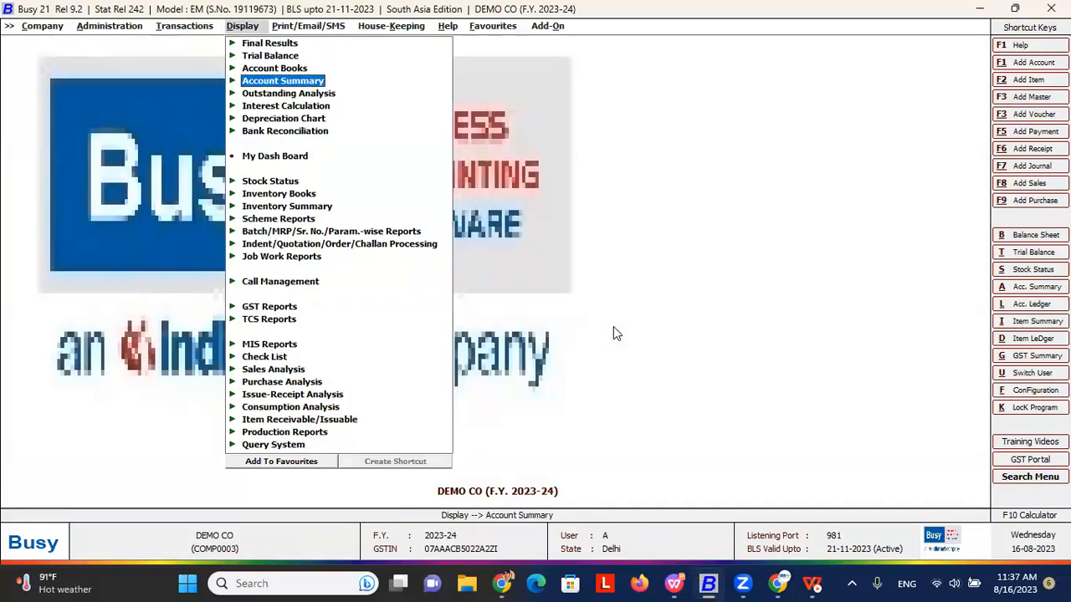
pyautogui.press('Up')
pyautogui.press('Return')
pyautogui.press('Down')
pyautogui.press('Return')
pyautogui.press('Return')
pyautogui.press('Return')
pyautogui.press('Return')
pyautogui.write('DEP')
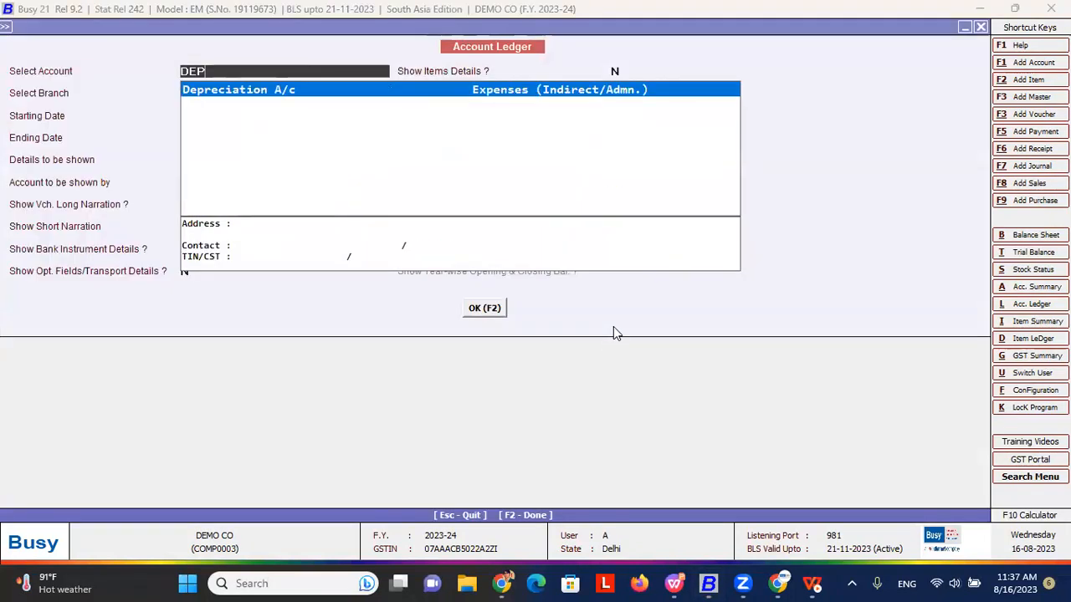
pyautogui.press('Return')
# - Display the Depreciation A/c ledger from 01-07-2023 to 31-03-2024 with bill references shown and reconciliation disabled
pyautogui.press('Return')
pyautogui.press('Return')
pyautogui.press('Return')
pyautogui.press('Return')
pyautogui.press('Return')
pyautogui.press('Return')
pyautogui.press('Return')
pyautogui.press('Return')
pyautogui.press('Return')
pyautogui.press('Return')
pyautogui.press('Return')
pyautogui.press('Return')
pyautogui.press('Return')
pyautogui.press('Return')
pyautogui.press('Return')
pyautogui.press('Return')
pyautogui.press('Return')
pyautogui.press('Up')
pyautogui.press('Up')
pyautogui.press('Escape')
pyautogui.press('Up')
pyautogui.write('N')
pyautogui.press('F2')
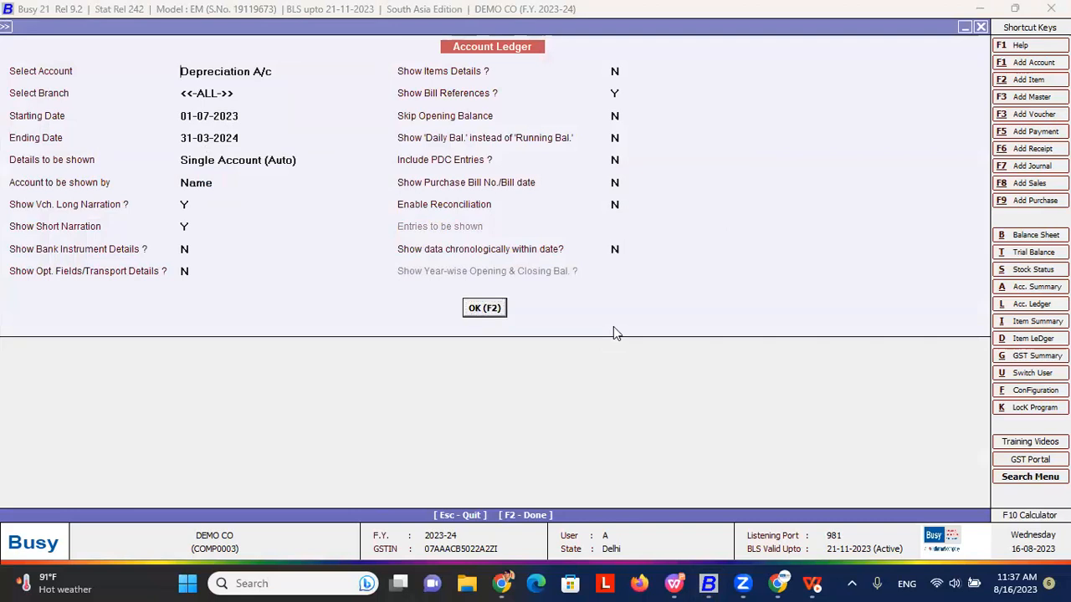
pyautogui.press('Down')
pyautogui.press('Up')
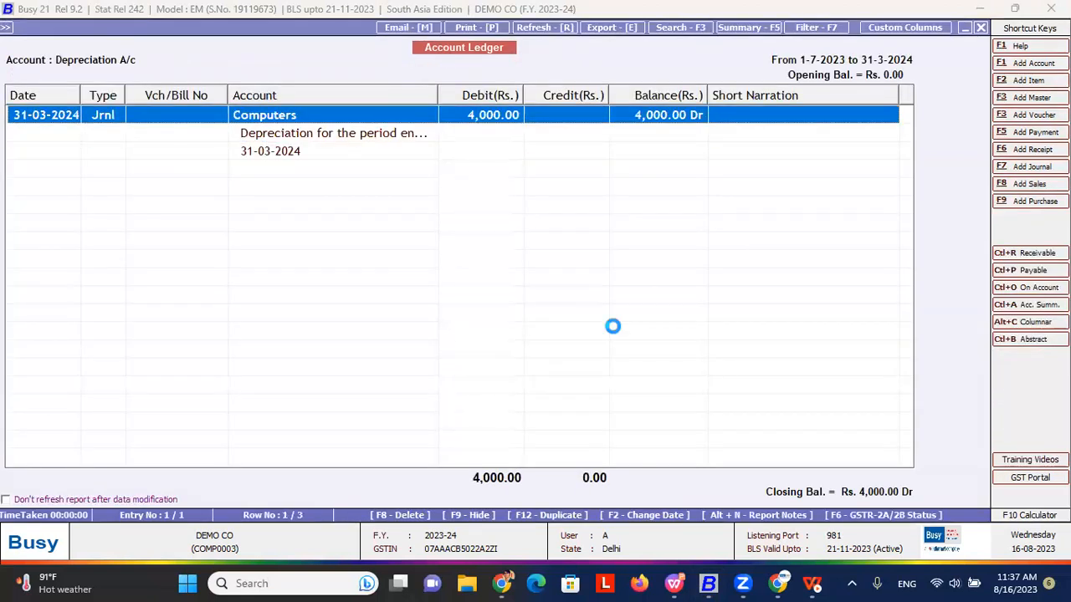
# - Inspect the Computers and Depreciation A/c lines in the 31-03-2024 journal voucher, and close the voucher and ledger
pyautogui.press('Return')
pyautogui.click(179, 154)
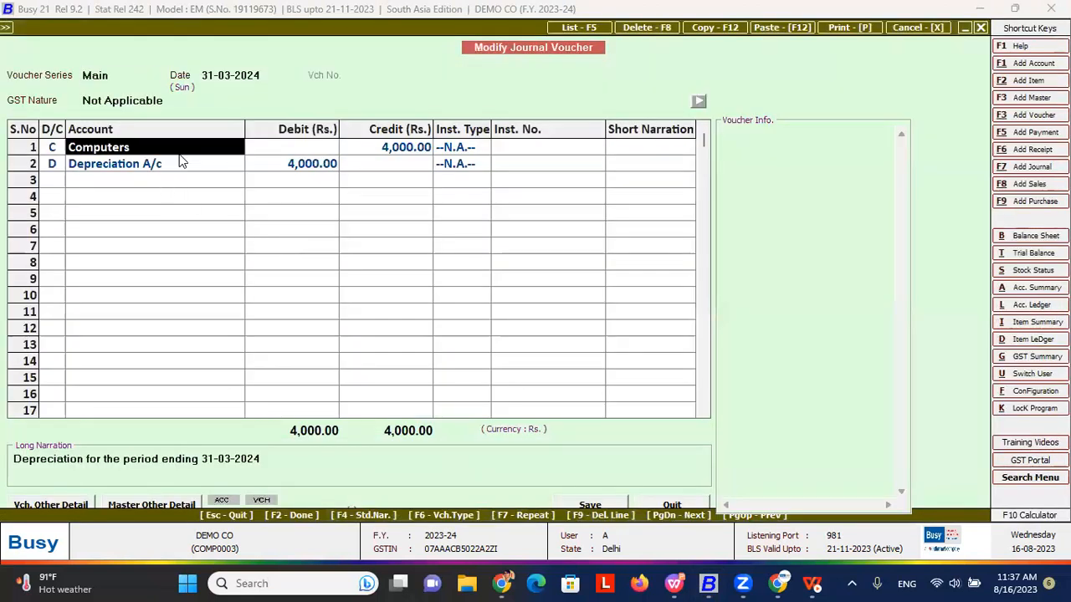
pyautogui.click(201, 166)
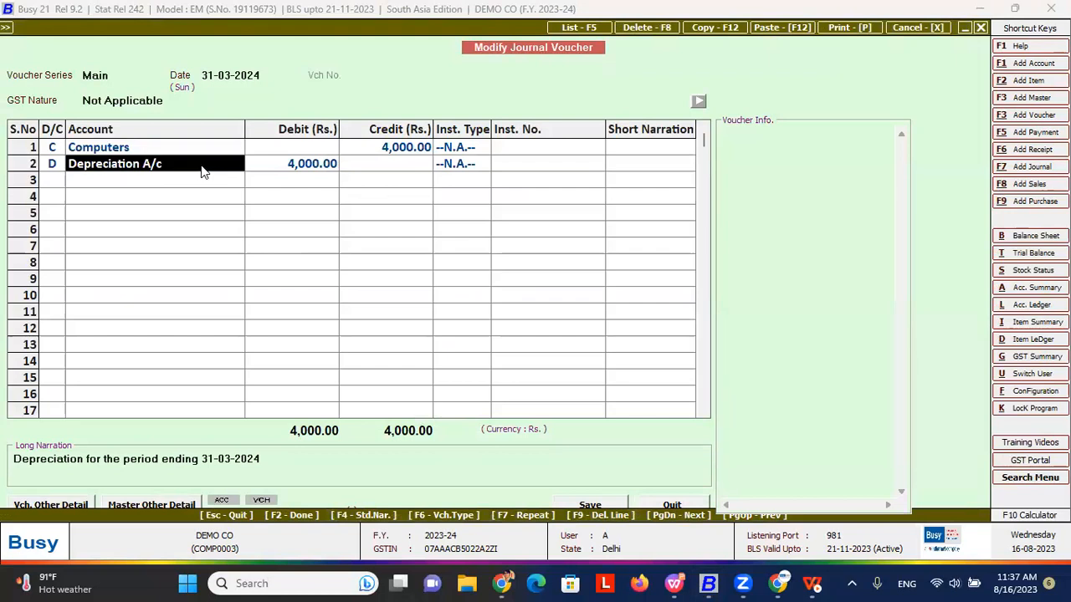
pyautogui.press('Escape')
pyautogui.press('Escape')
pyautogui.press('Escape')
pyautogui.press('Escape')
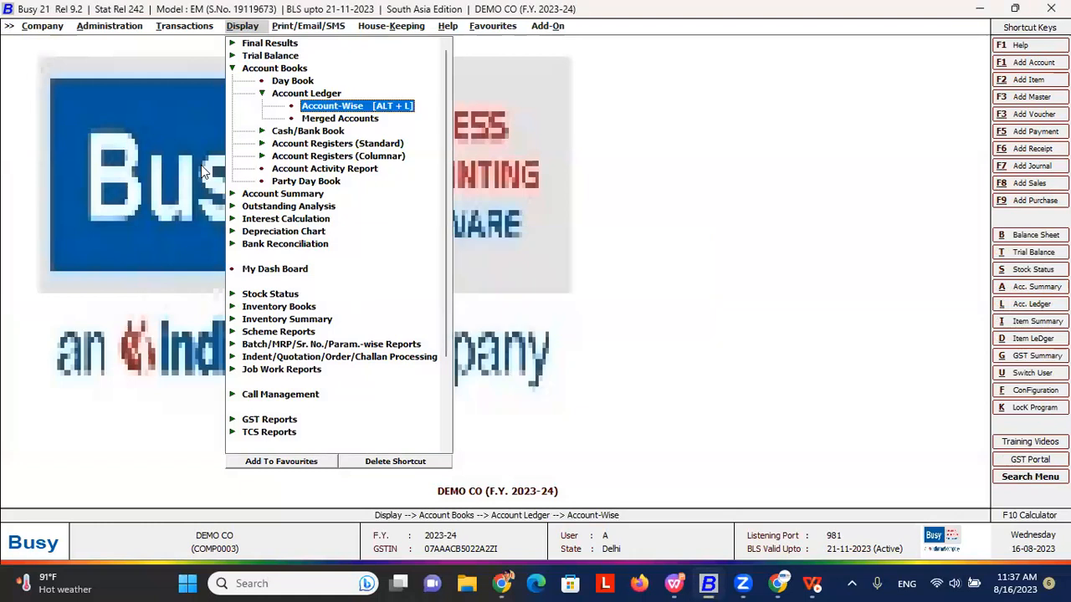
# - Display the Company's Act (w.d.v method) depreciation chart for Computers and examine the Computers row
pyautogui.press('Left')
pyautogui.press('Down')
pyautogui.press('Down')
pyautogui.press('Down')
pyautogui.press('Down')
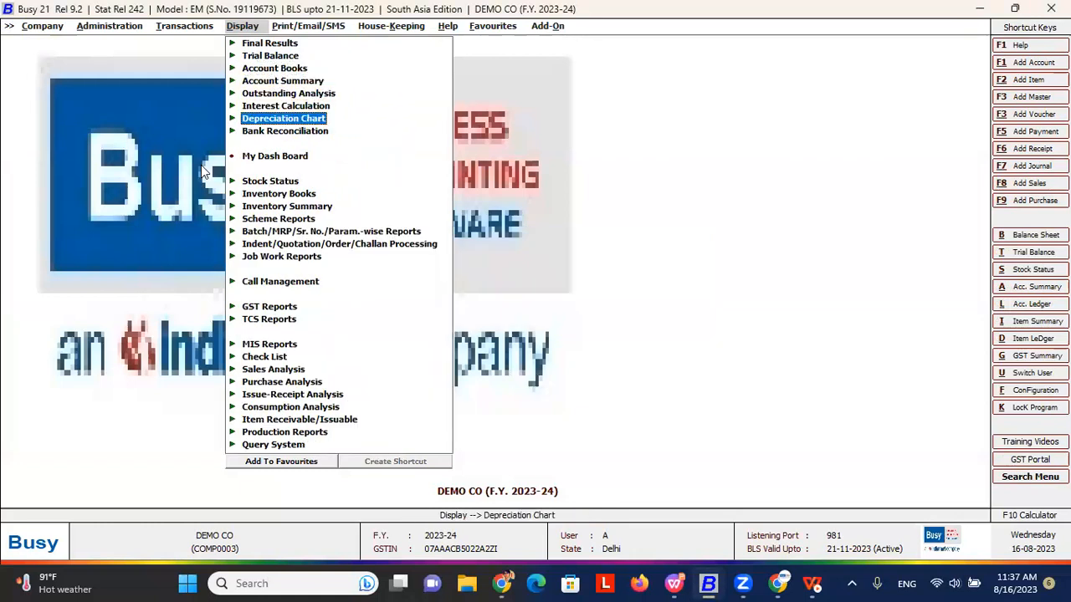
pyautogui.press('Right')
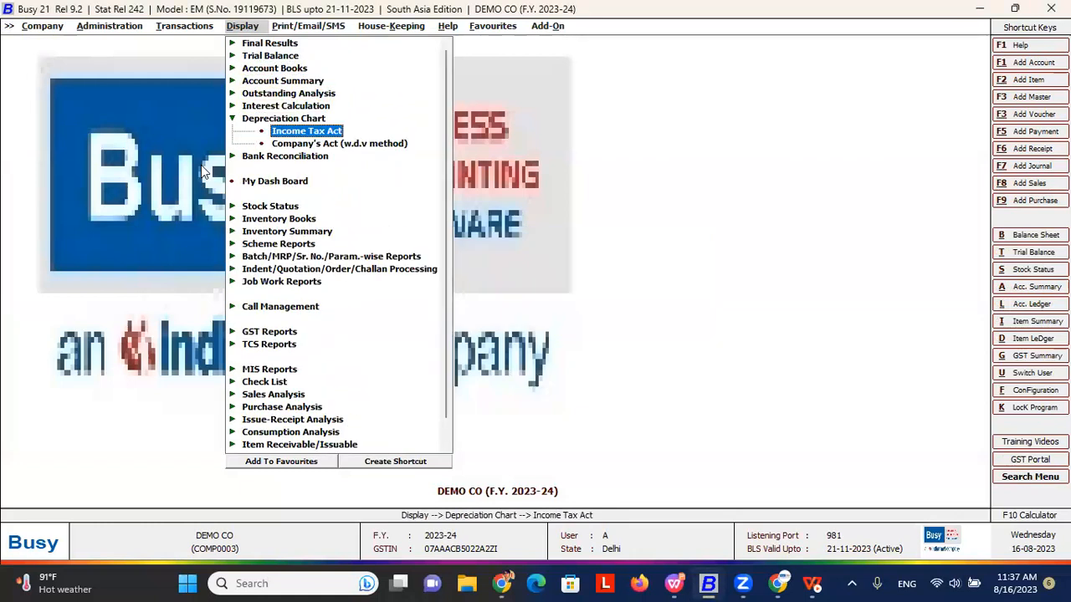
pyautogui.press('Down')
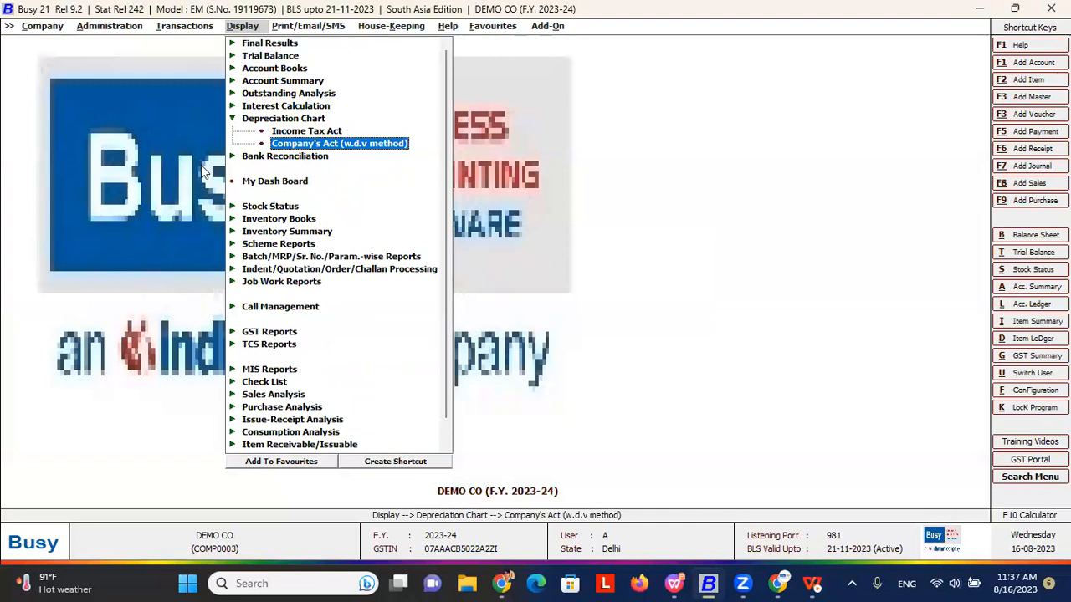
pyautogui.press('Return')
pyautogui.press('Return')
pyautogui.press('Return')
pyautogui.press('Return')
pyautogui.press('Return')
pyautogui.click(189, 176)
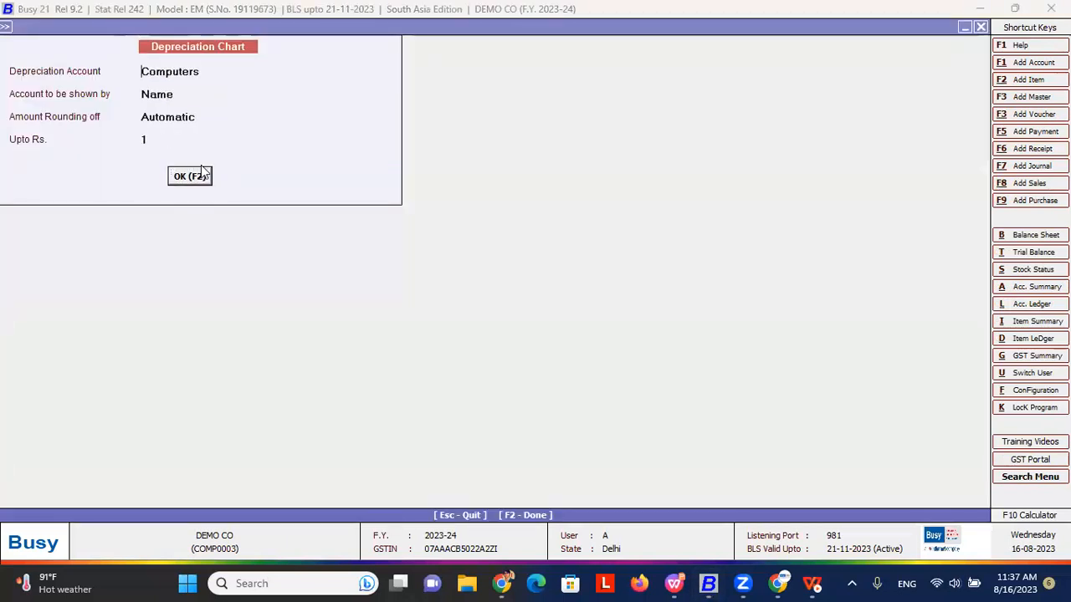
pyautogui.press('Down')
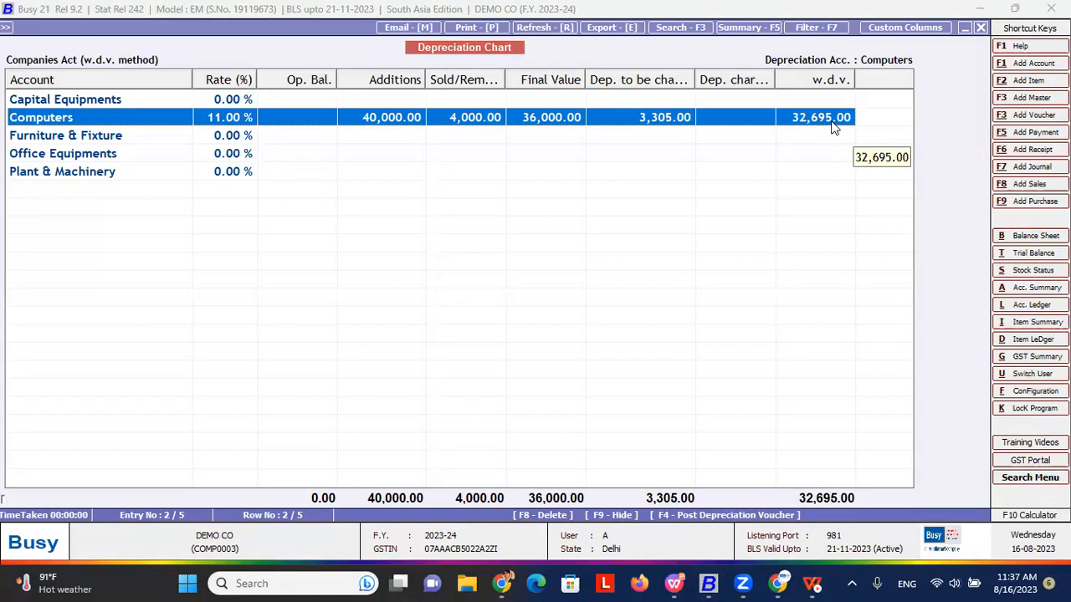
# - Prepare a Companies Act depreciation voucher with series Main, date 31-03-2024 and Depreciation A/c, and leave without posting it
pyautogui.press('F4')
pyautogui.press('Return')
pyautogui.press('Down')
pyautogui.press('Down')
pyautogui.press('Return')
pyautogui.press('Return')
pyautogui.write('Dep')
pyautogui.press('Return')
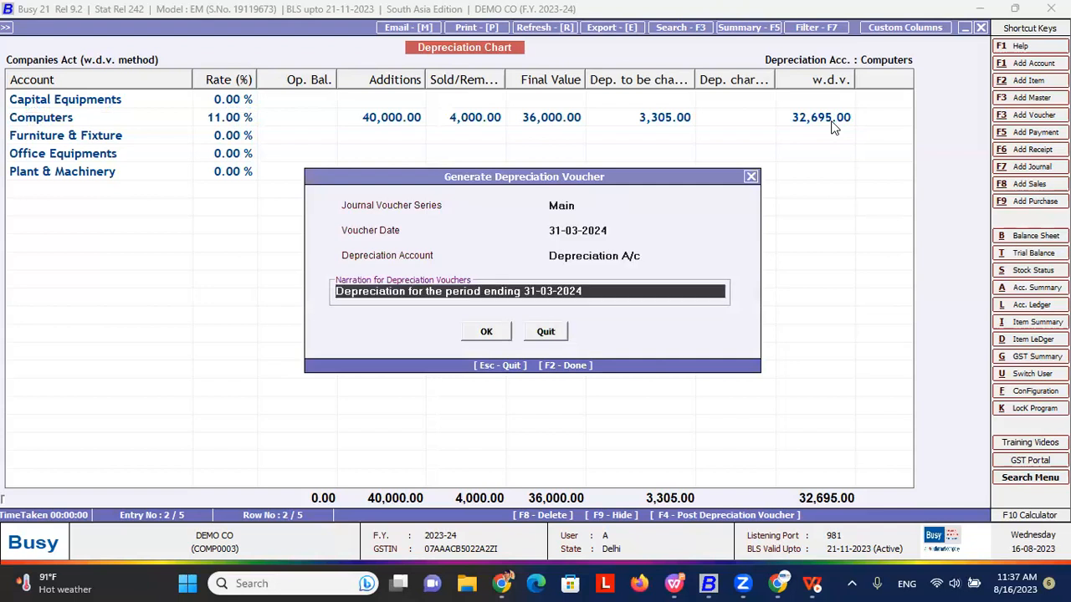
pyautogui.press('Escape')
pyautogui.press('Escape')
pyautogui.press('Escape')
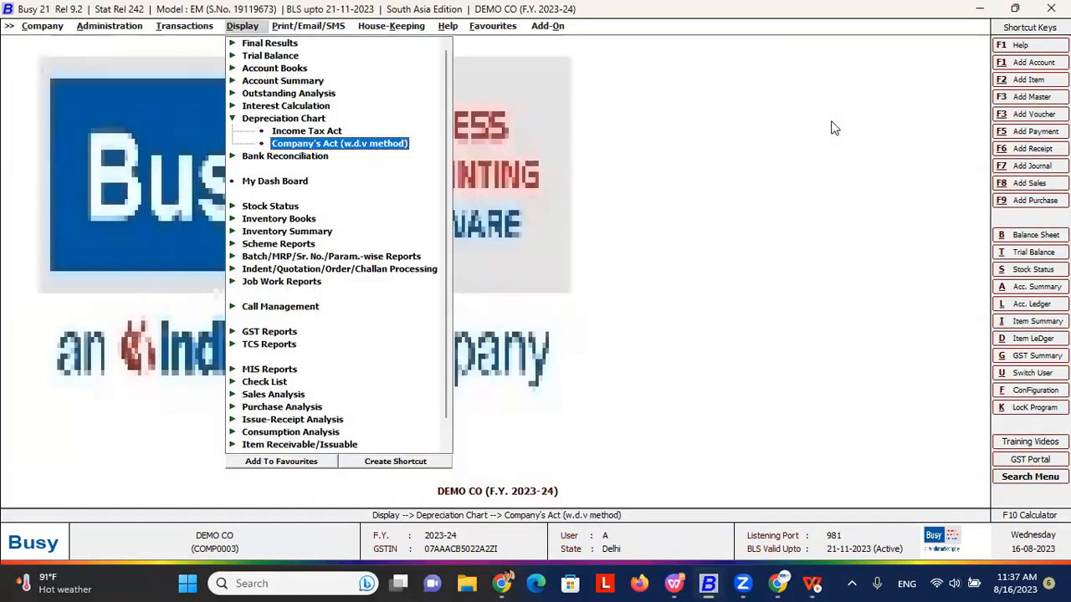
# - Switch to the WPS slide show, advance to the Bank Reconciliation slide, and return to Busy
pyautogui.hotkey('alt', 'Tab')
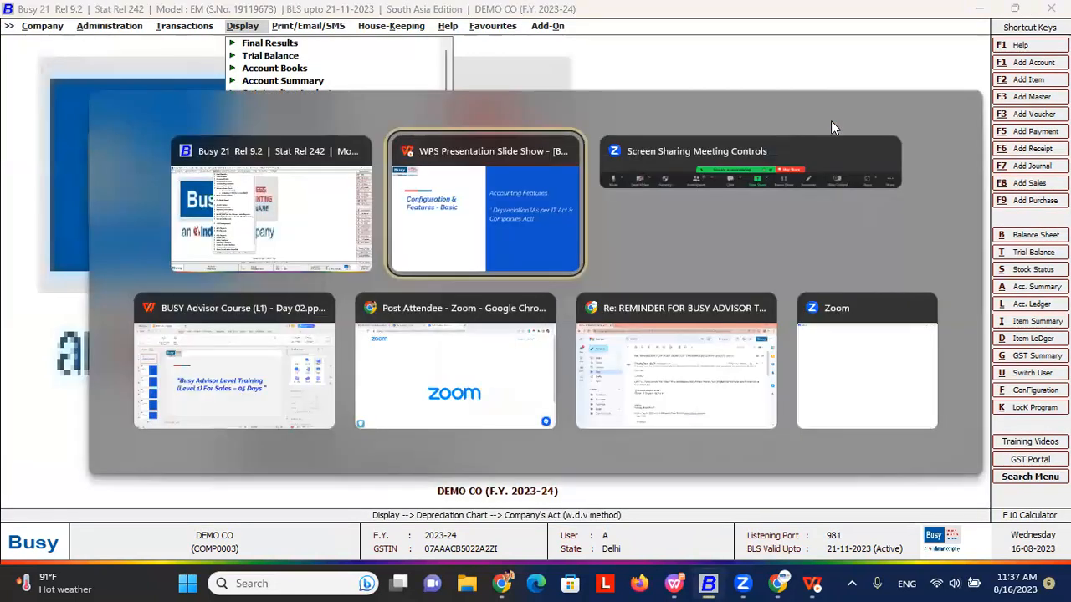
pyautogui.press('Right')
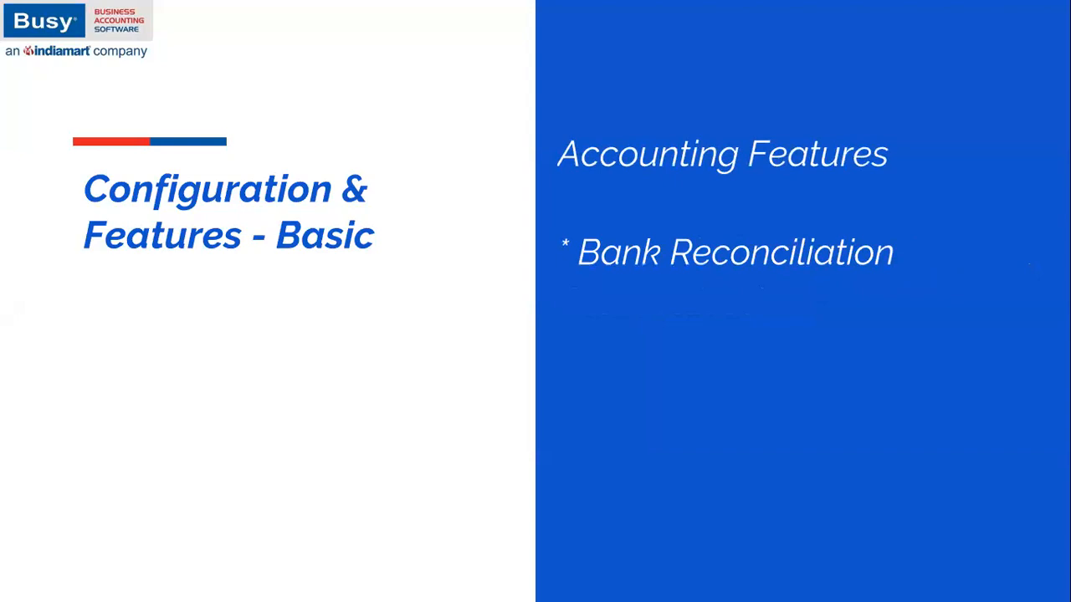
pyautogui.hotkey('alt', 'Tab')
# - Enable Bank Reconciliation in the Accounts features and save the configuration
pyautogui.press('Left')
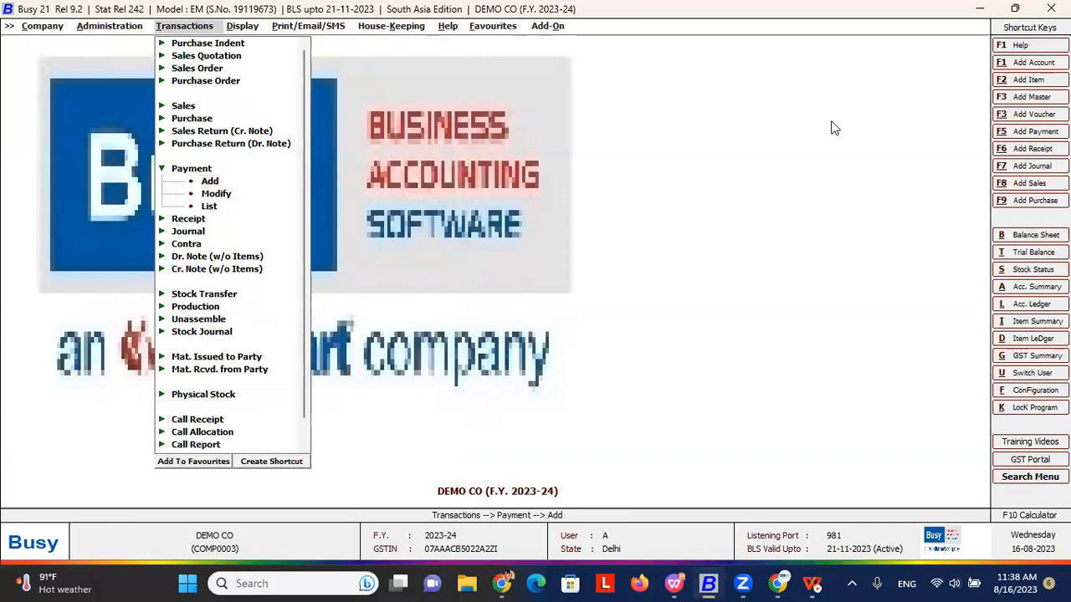
pyautogui.press('Left')
pyautogui.press('Left')
pyautogui.press('Left')
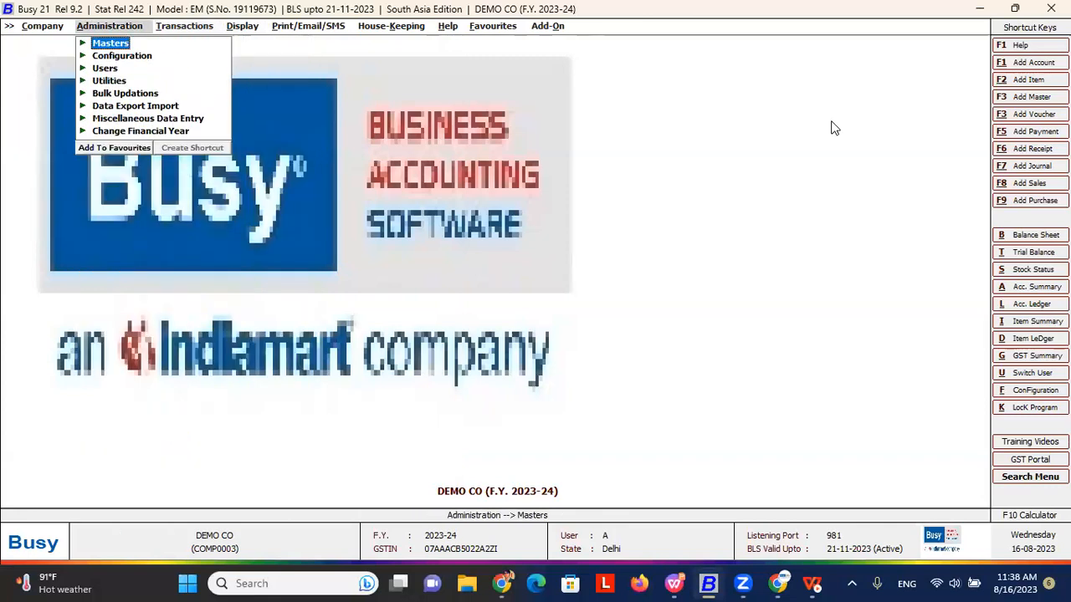
pyautogui.press('Down')
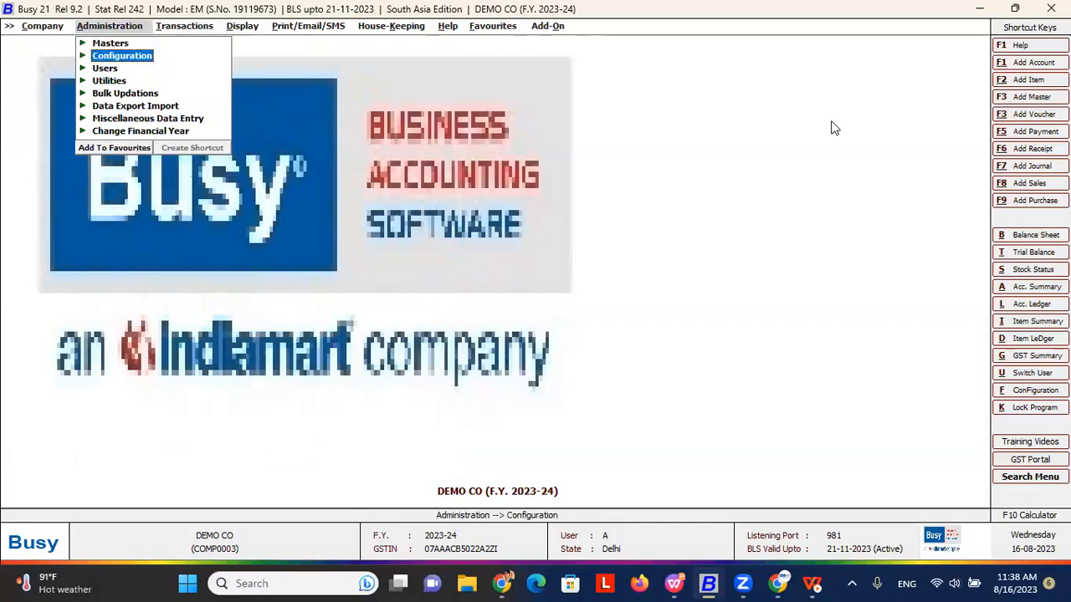
pyautogui.press('Right')
pyautogui.press('Return')
pyautogui.press('Down')
pyautogui.press('Down')
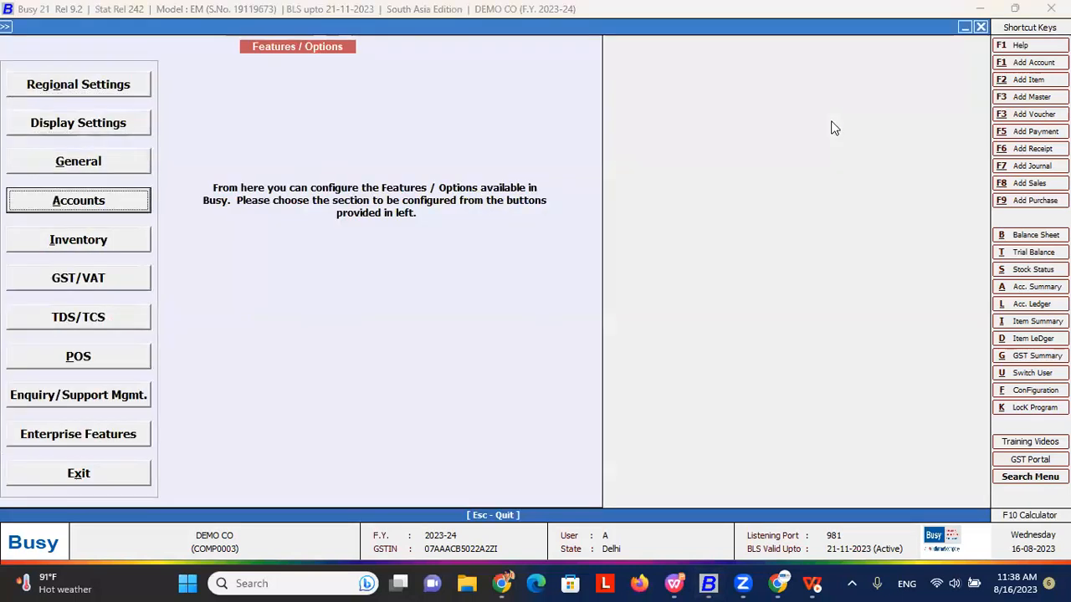
pyautogui.press('Return')
pyautogui.click(70, 426)
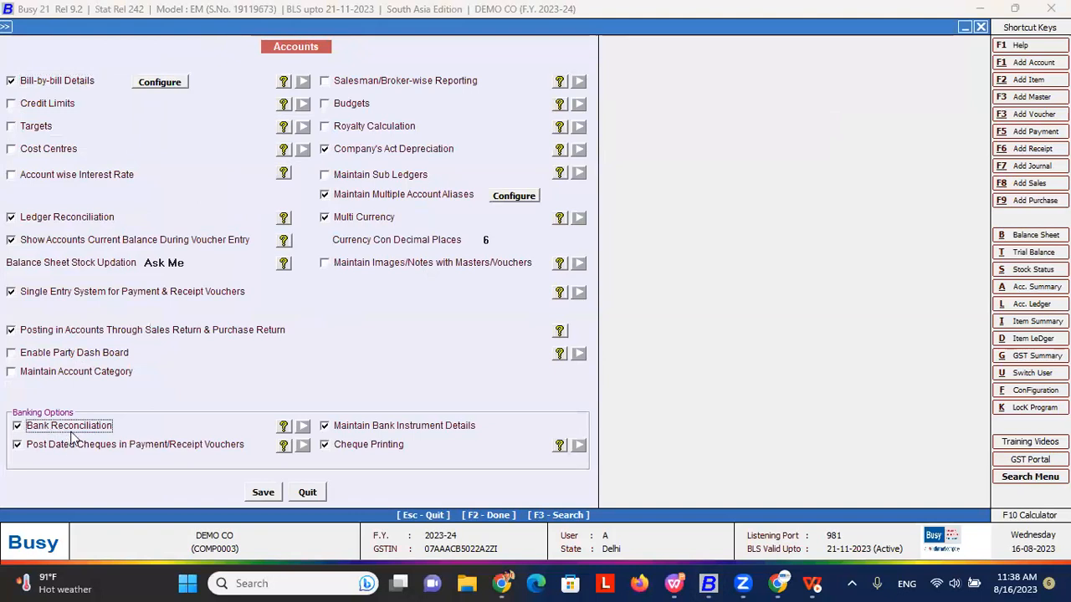
pyautogui.click(273, 492)
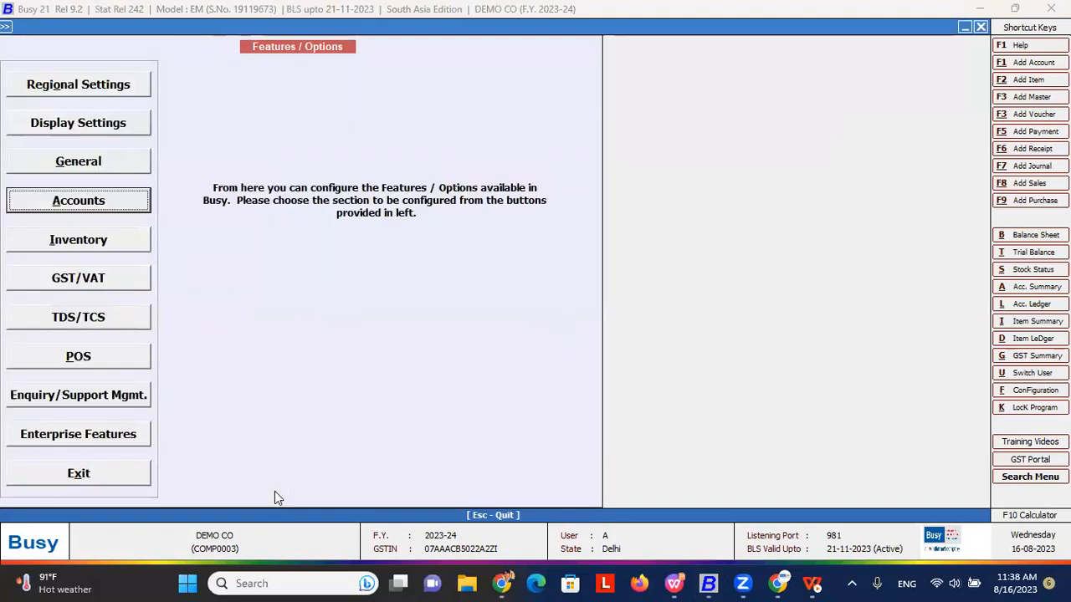
# - Display all bank reconciliation entries for Hdfc from 01-07-2023 to 31-03-2024
pyautogui.press('Escape')
pyautogui.press('Right')
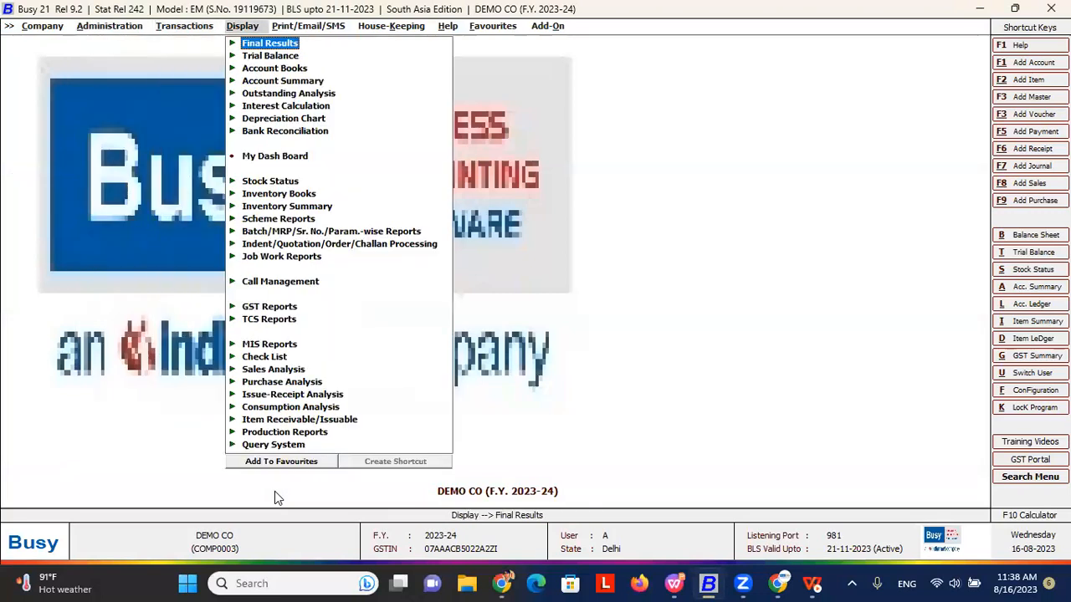
pyautogui.press('Down')
pyautogui.press('Down')
pyautogui.press('Down')
pyautogui.press('Down')
pyautogui.press('Down')
pyautogui.press('Down')
pyautogui.press('Down')
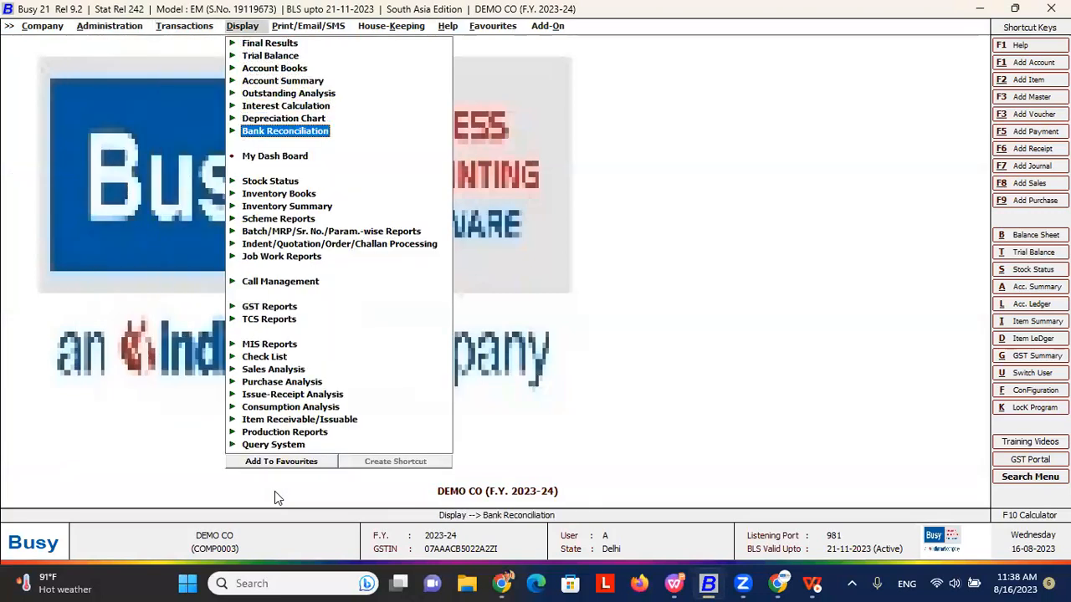
pyautogui.press('Right')
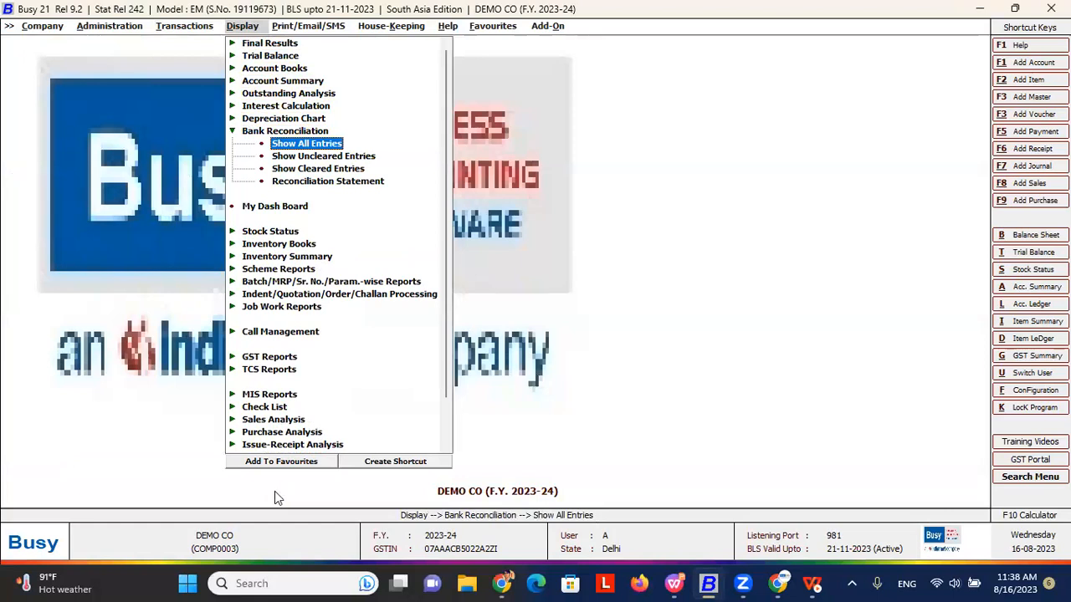
pyautogui.press('Return')
pyautogui.press('Return')
pyautogui.press('Return')
pyautogui.press('Return')
pyautogui.press('Return')
pyautogui.press('Return')
pyautogui.press('Return')
pyautogui.press('Return')
pyautogui.press('Return')
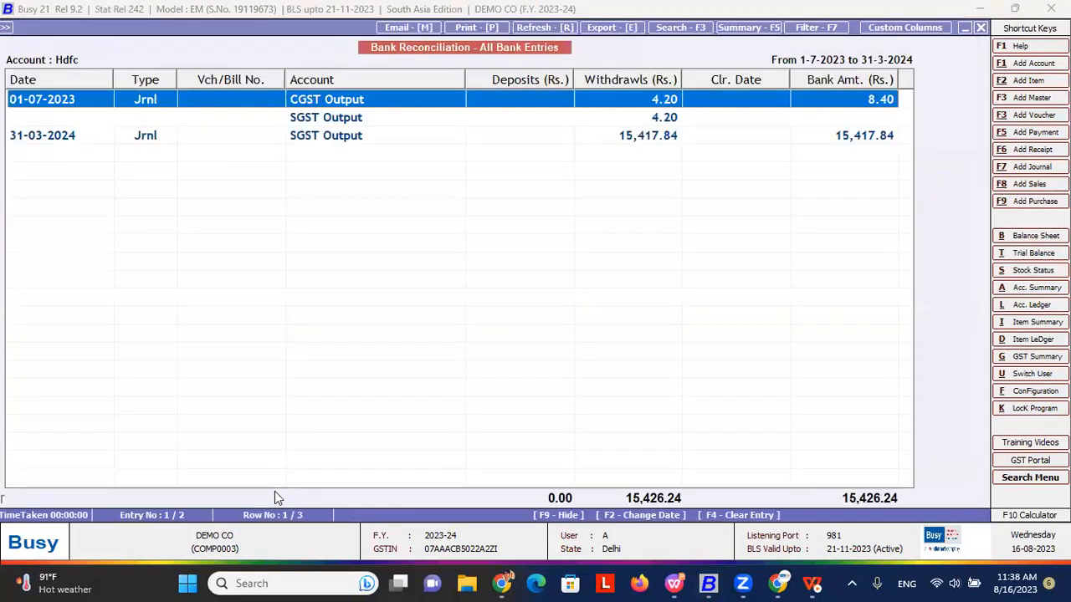
# - Look through the journal rows in the Hdfc bank reconciliation report and close it
pyautogui.press('Down')
pyautogui.press('Down')
pyautogui.press('Escape')
pyautogui.press('Escape')
pyautogui.press('Escape')
# - Start a new payment voucher with series Bombay, date 01-07-2023 and type Regular
pyautogui.press('Return')
pyautogui.press('Down')
pyautogui.press('Down')
pyautogui.press('Down')
pyautogui.press('Down')
pyautogui.press('Down')
pyautogui.press('Down')
pyautogui.press('Down')
pyautogui.press('Down')
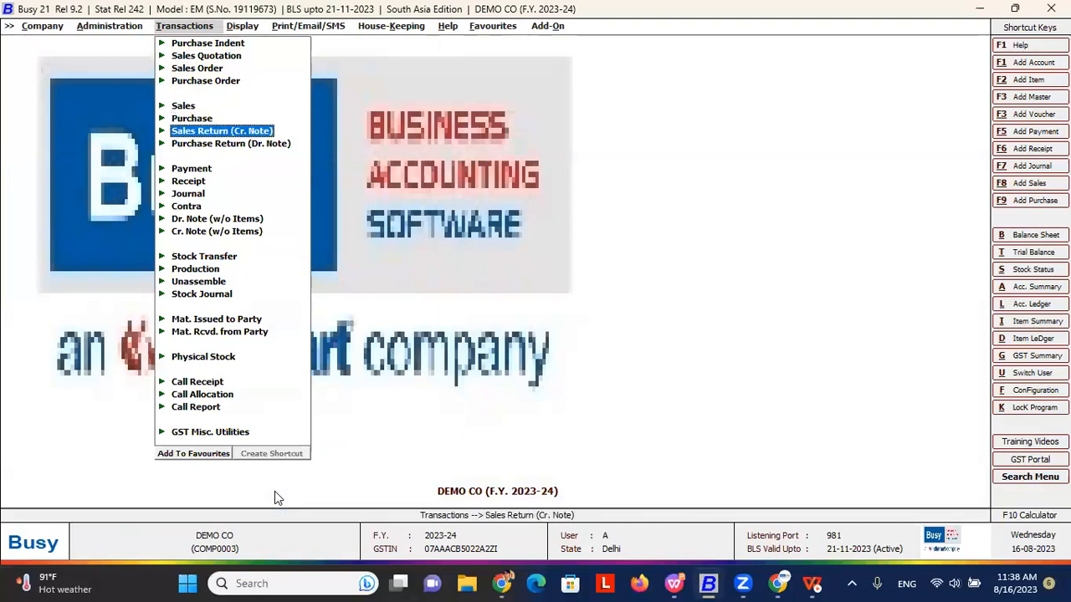
pyautogui.press('Return')
pyautogui.press('Return')
pyautogui.press('Return')
pyautogui.press('Return')
pyautogui.press('Return')
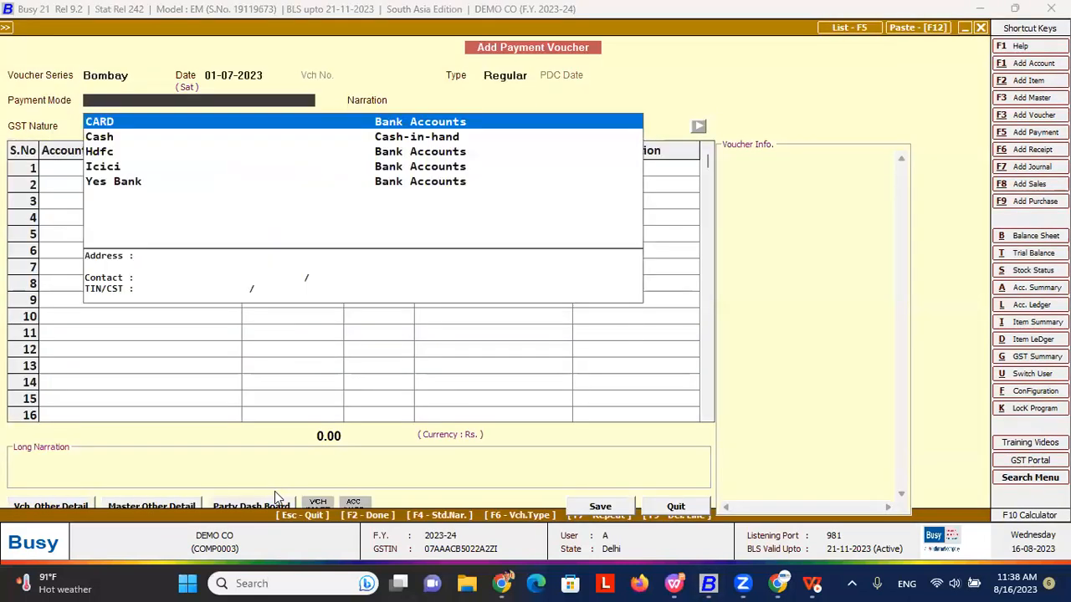
# - Set the voucher's payment mode to Hdfc and its GST nature to Not Applicable
pyautogui.press('Down')
pyautogui.press('Down')
pyautogui.press('Down')
pyautogui.press('Down')
pyautogui.press('Up')
pyautogui.press('Up')
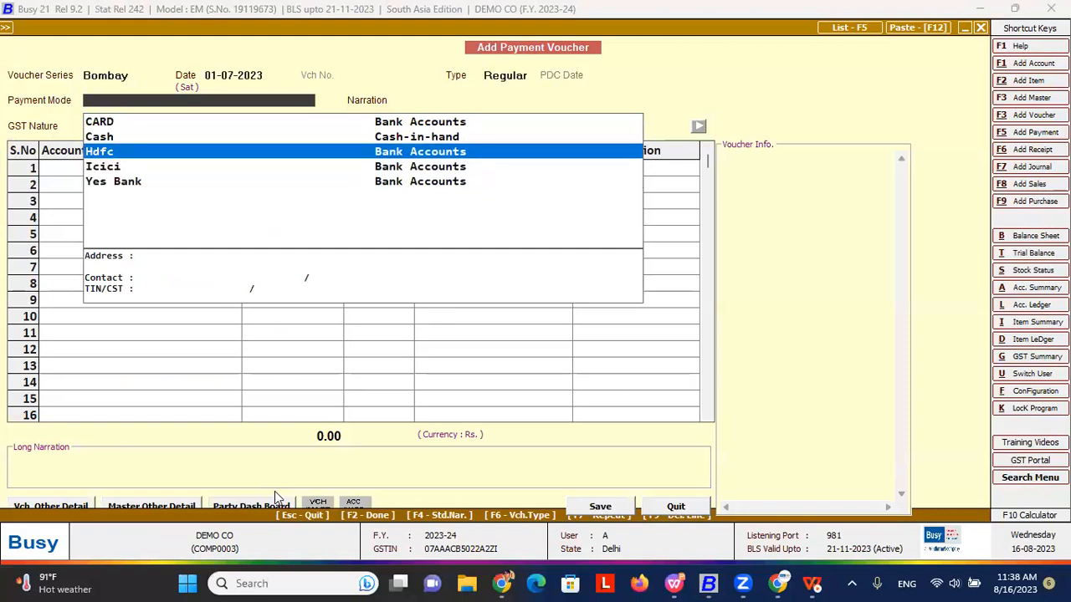
pyautogui.press('Return')
pyautogui.press('Return')
pyautogui.press('Return')
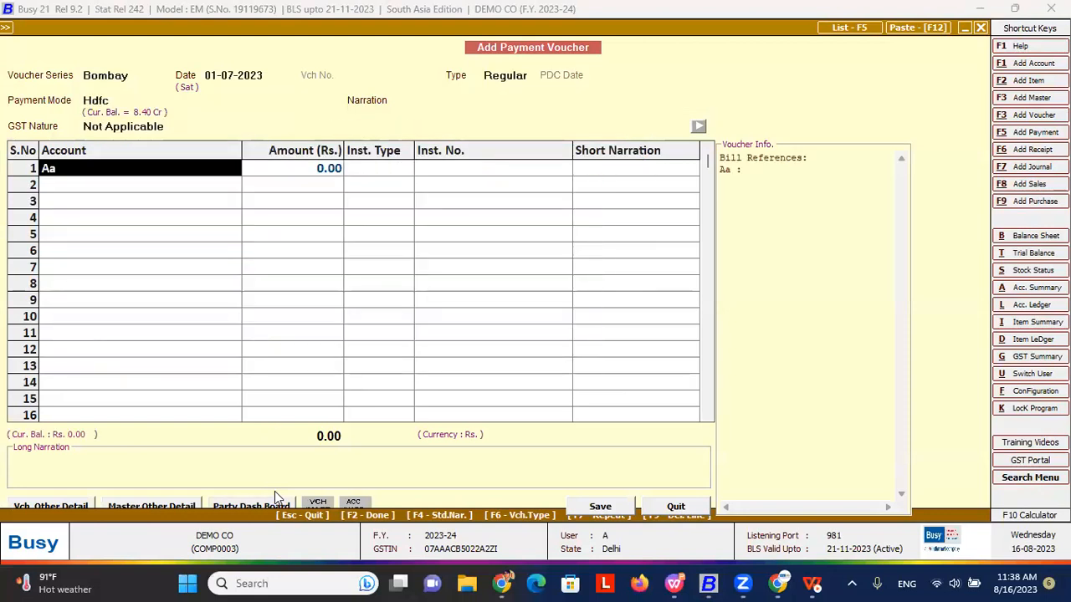
# - Enter Xyz Supplier new in the first voucher row with an amount of 7000
pyautogui.write('xYZ')
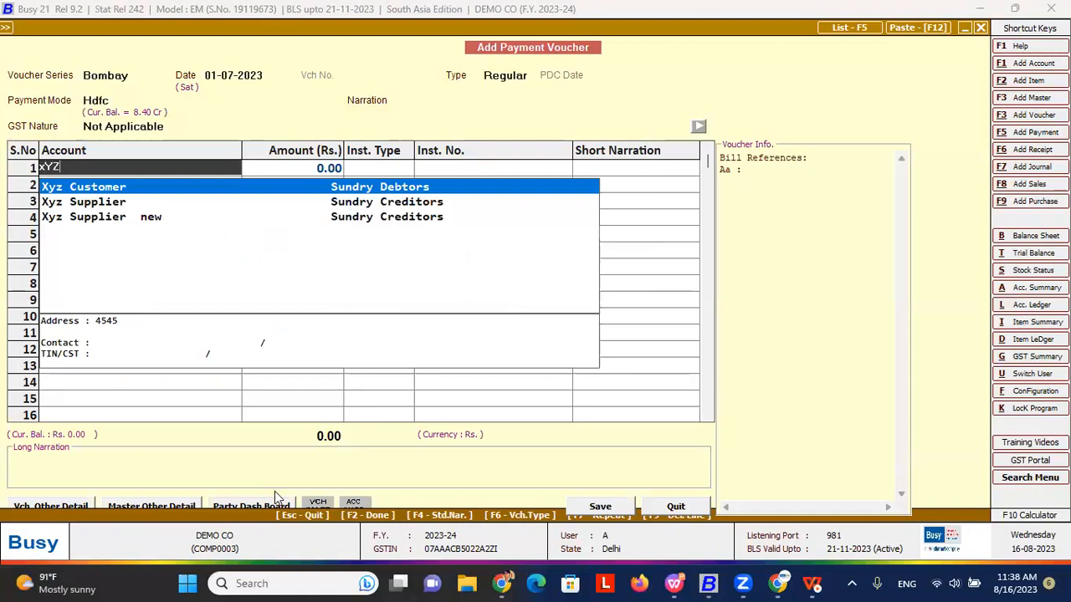
pyautogui.press('Down')
pyautogui.press('Down')
pyautogui.press('Return')
pyautogui.write('7000')
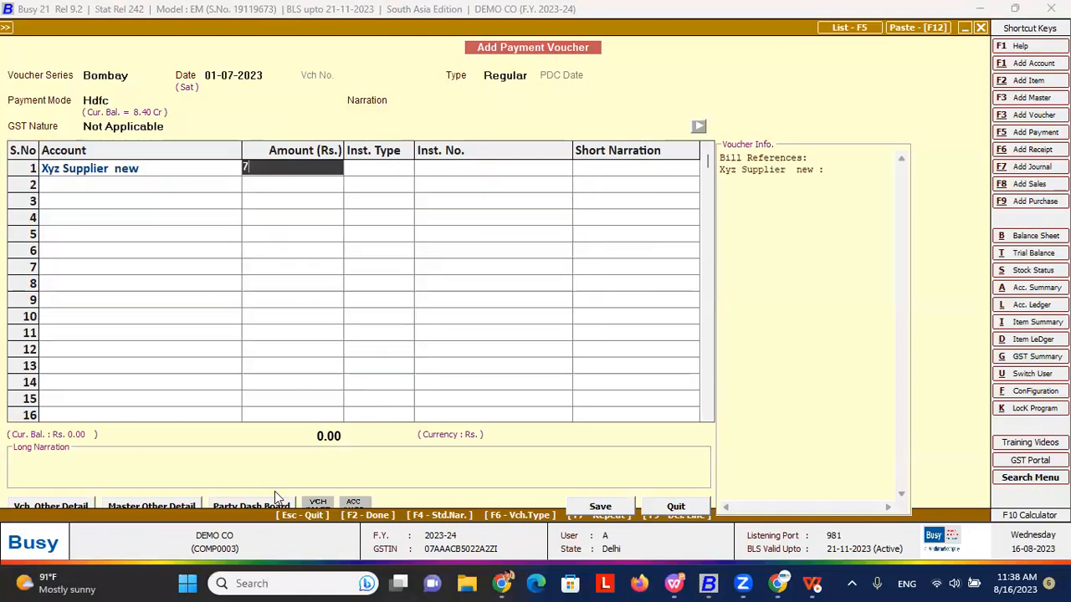
pyautogui.press('Return')
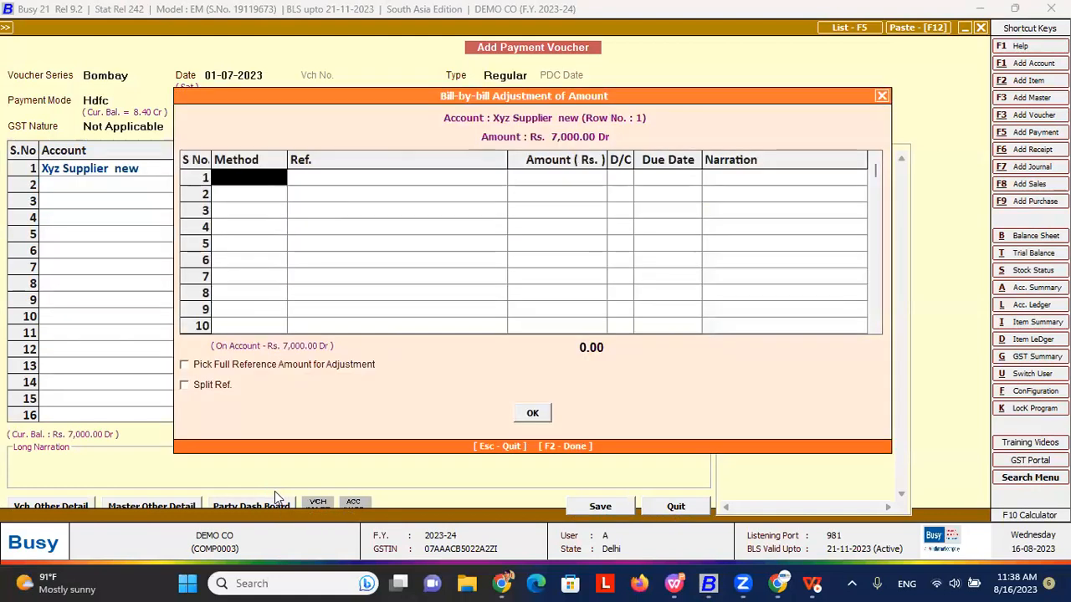
# - Leave the bill-by-bill adjustment without a reference and enter instrument type CHQ. with number 9898
pyautogui.press('Return')
pyautogui.press('Down')
pyautogui.press('Down')
pyautogui.press('Down')
pyautogui.press('Return')
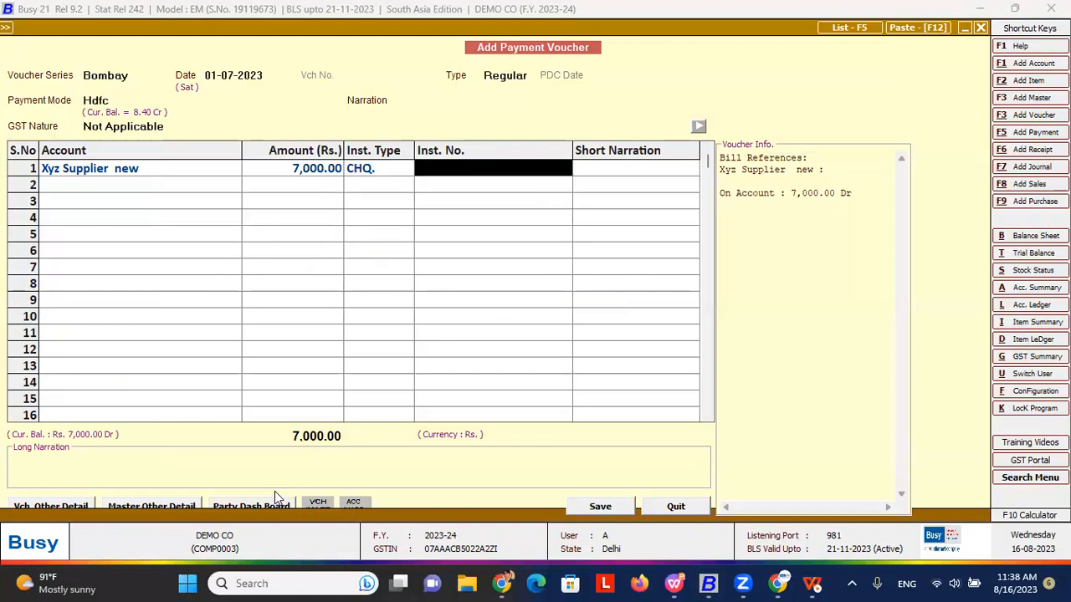
pyautogui.write('9898')
pyautogui.press('Return')
pyautogui.press('Return')
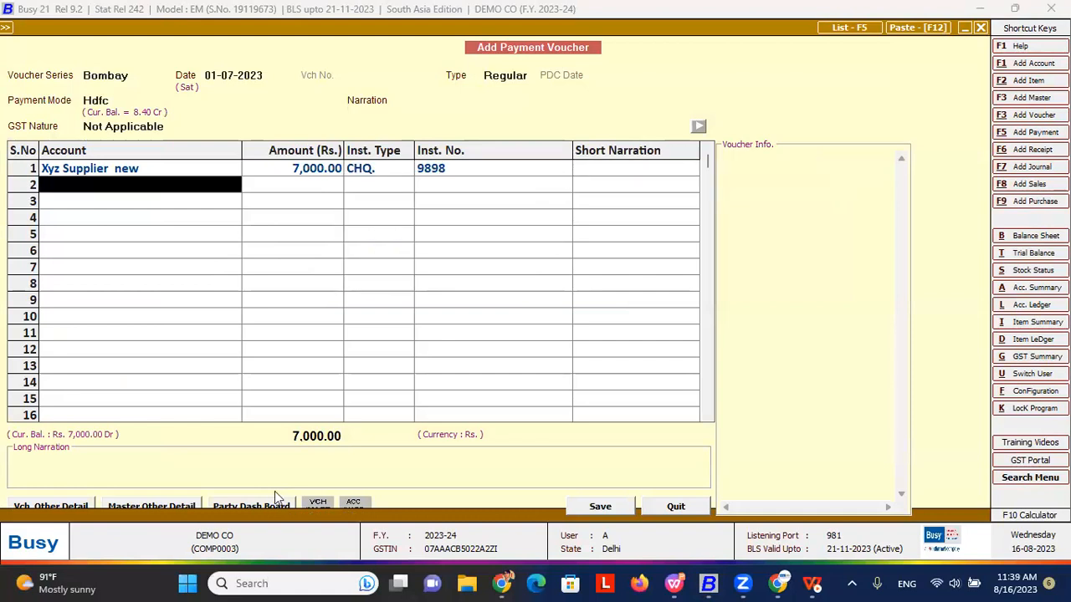
# - Allocate the full 7,000.00 supplier payment to new bill reference 9909 with due date 01-07-2023
pyautogui.press('Return')
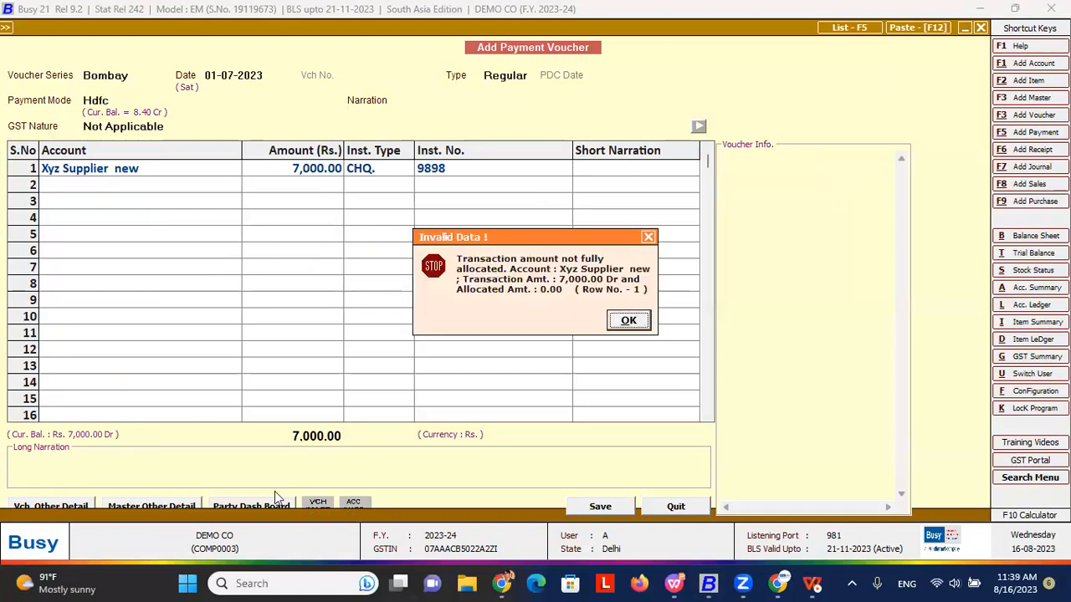
pyautogui.press('Return')
pyautogui.press('Escape')
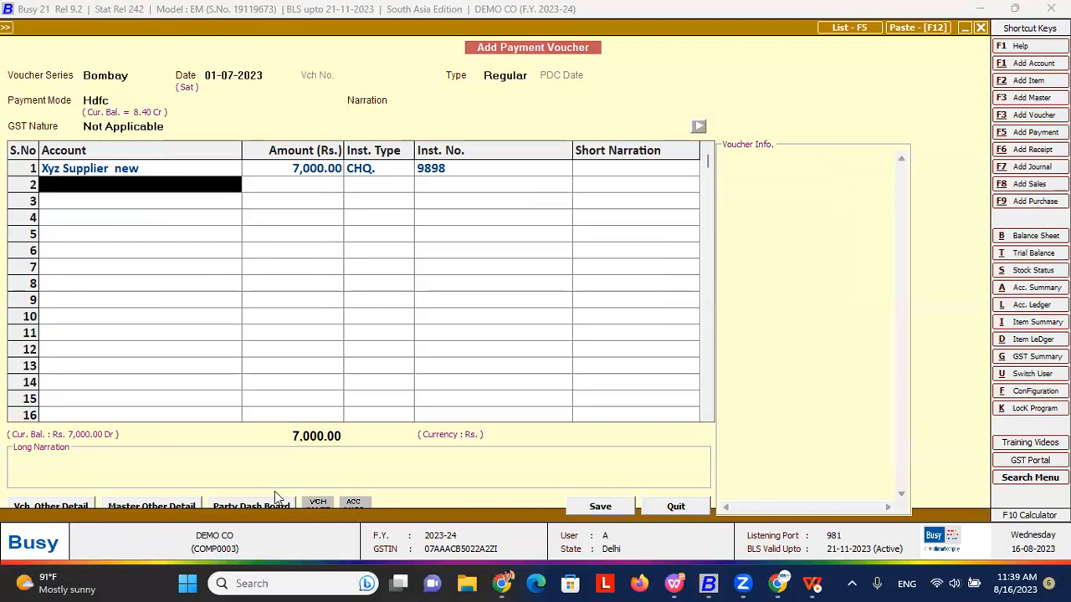
pyautogui.press('Escape')
pyautogui.press('Return')
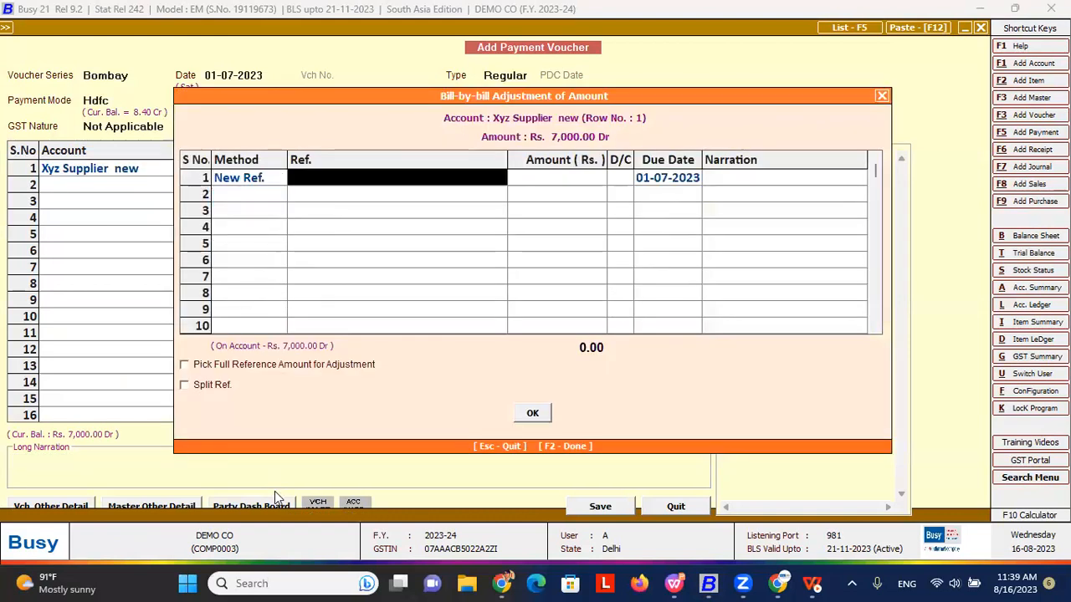
pyautogui.write('9909')
pyautogui.press('Return')
pyautogui.press('Return')
pyautogui.press('Return')
pyautogui.press('Return')
pyautogui.press('Return')
pyautogui.press('Return')
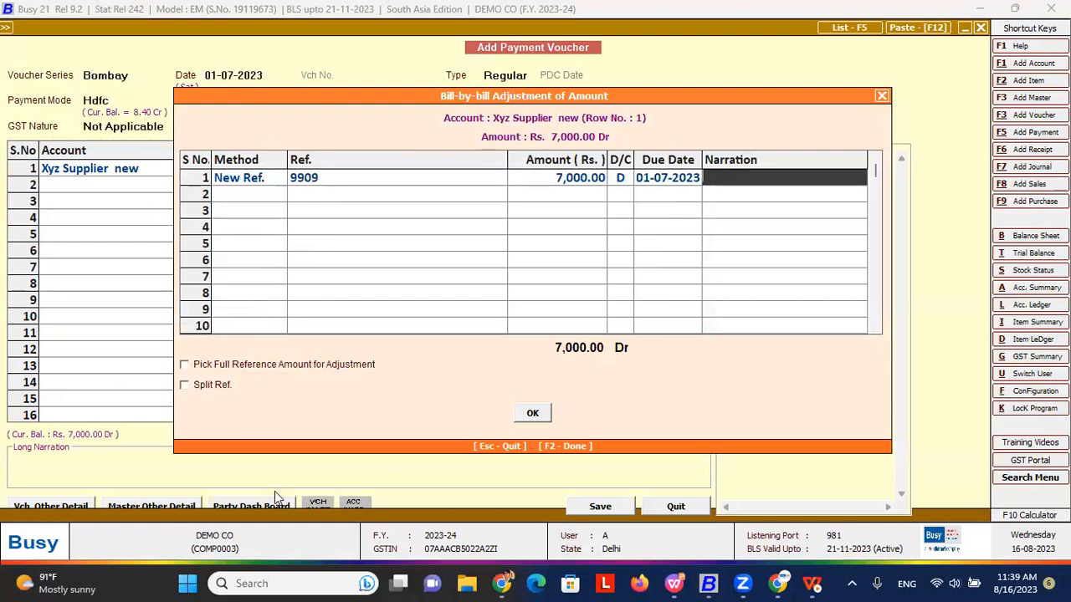
pyautogui.press('Return')
pyautogui.press('Return')
# - Save the payment voucher and leave voucher entry
pyautogui.press('Return')
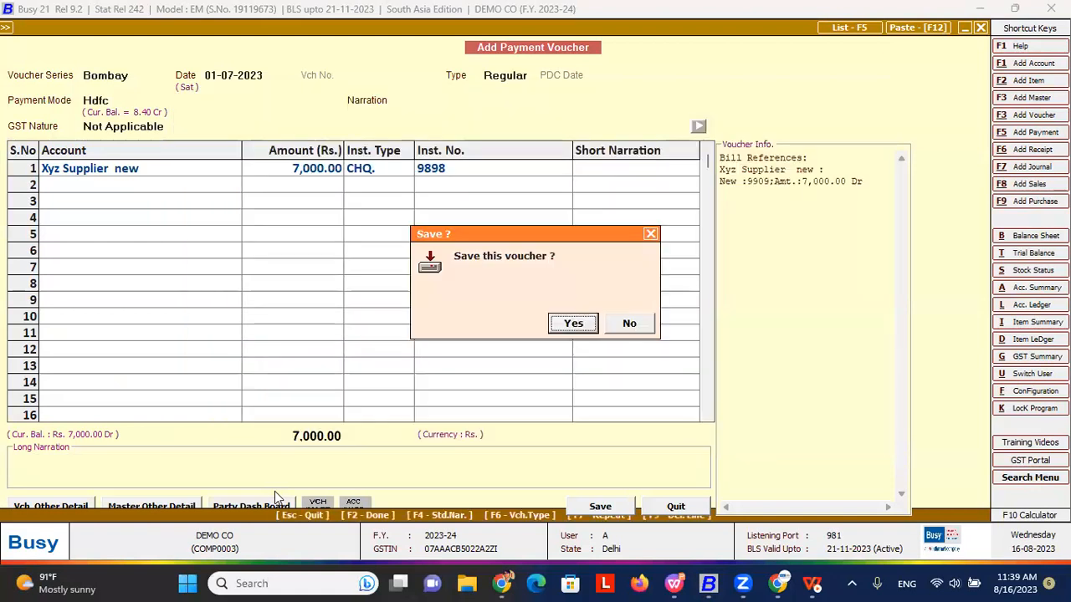
pyautogui.press('Right')
pyautogui.press('Return')
pyautogui.press('Escape')
pyautogui.press('Escape')
# - Redisplay the Hdfc all-entries bank reconciliation report for 01-07-2023 to 31-03-2024
pyautogui.press('Right')
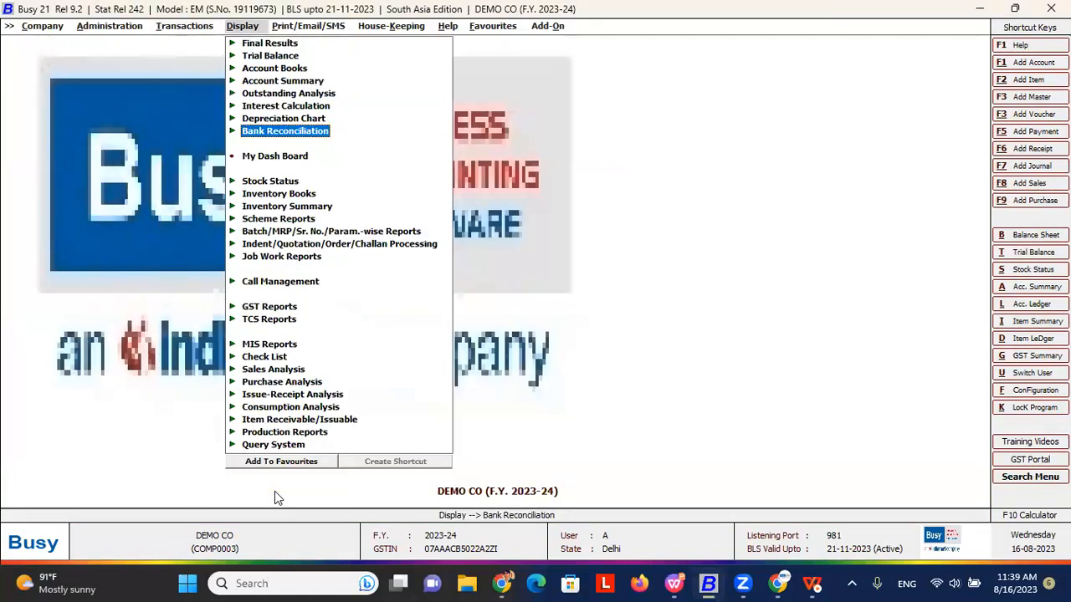
pyautogui.press('Return')
pyautogui.press('Down')
pyautogui.press('Return')
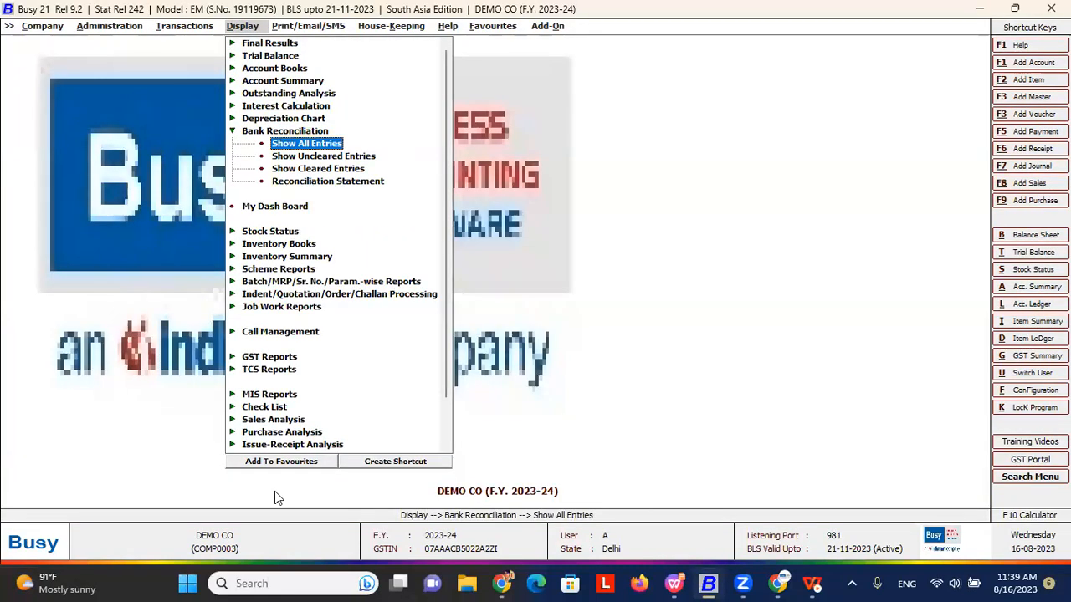
pyautogui.press('Return')
pyautogui.press('Return')
pyautogui.press('Return')
pyautogui.press('Return')
pyautogui.press('Return')
pyautogui.press('Return')
pyautogui.press('Return')
pyautogui.press('Return')
# - Clear the Xyz Supplier new payment with clearing date 06-07-2023 and Clear Full Voucher set to Y
pyautogui.press('Down')
pyautogui.press('Down')
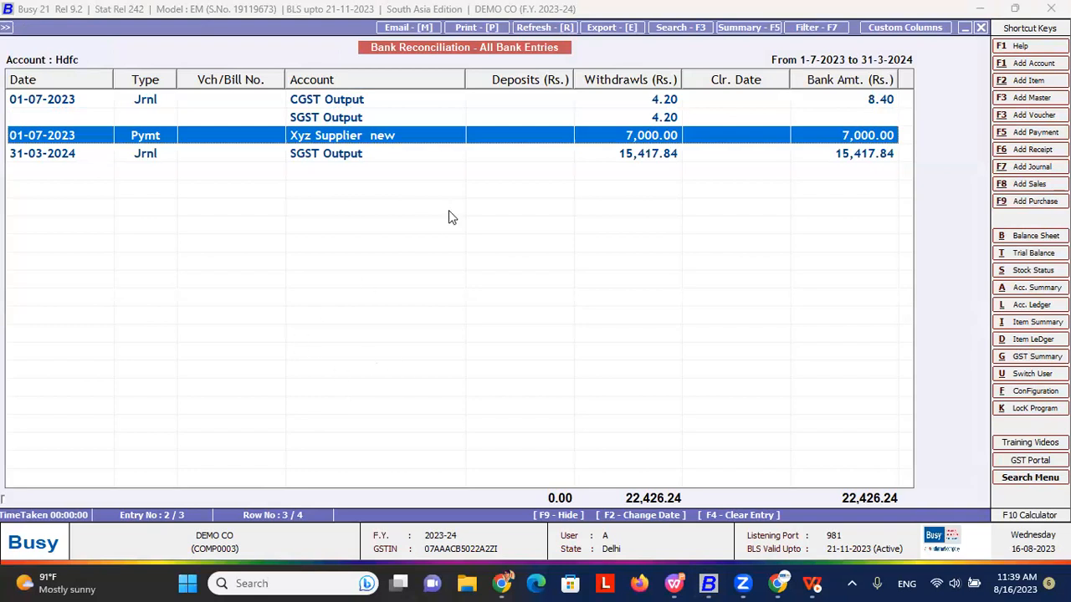
pyautogui.press('Return')
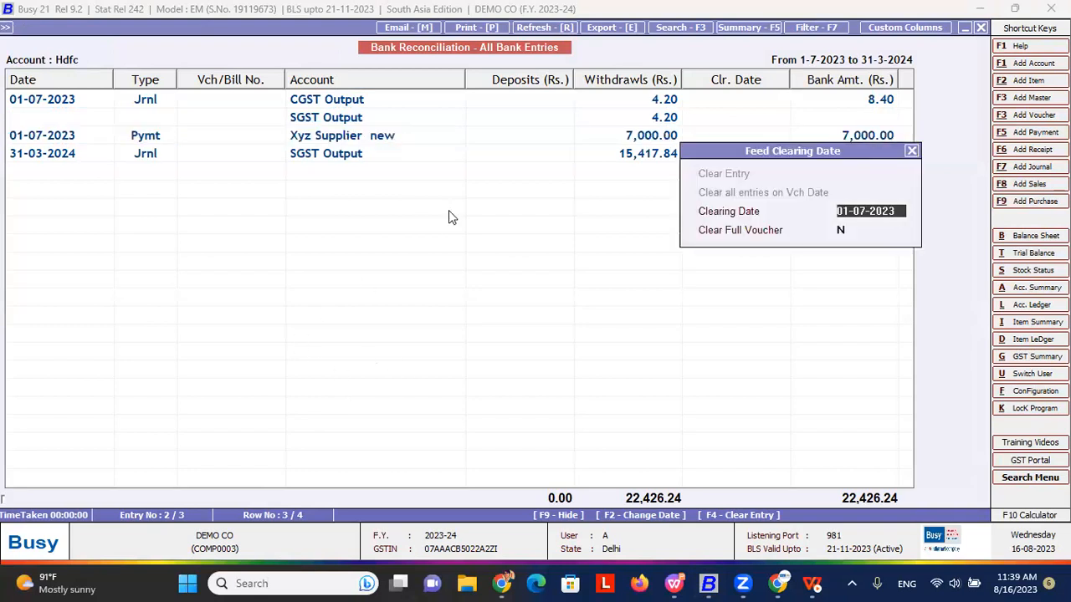
pyautogui.write('06-07')
pyautogui.press('Return')
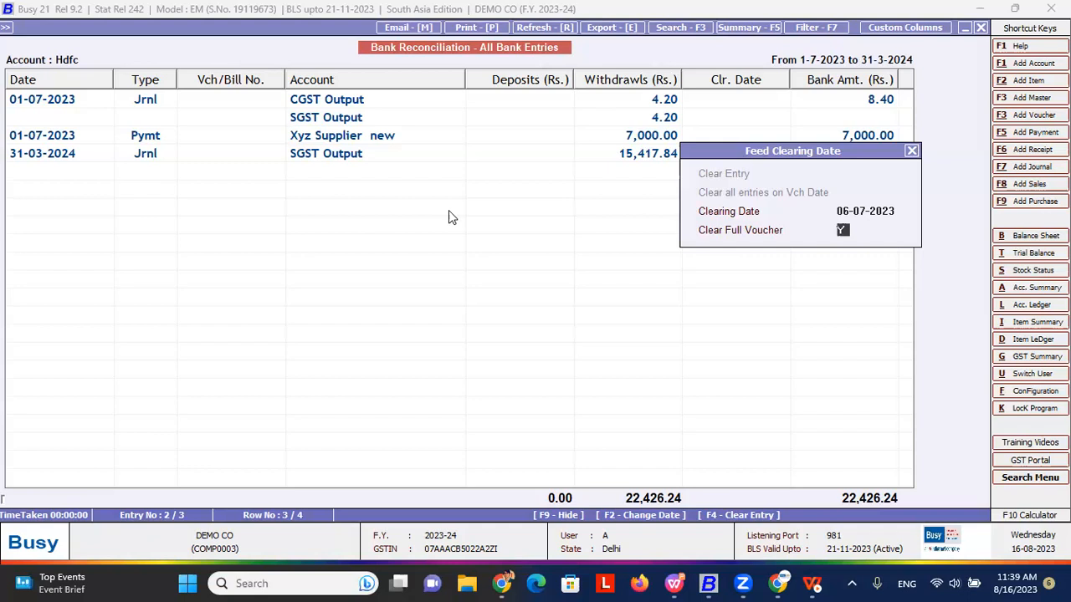
pyautogui.press('Return')
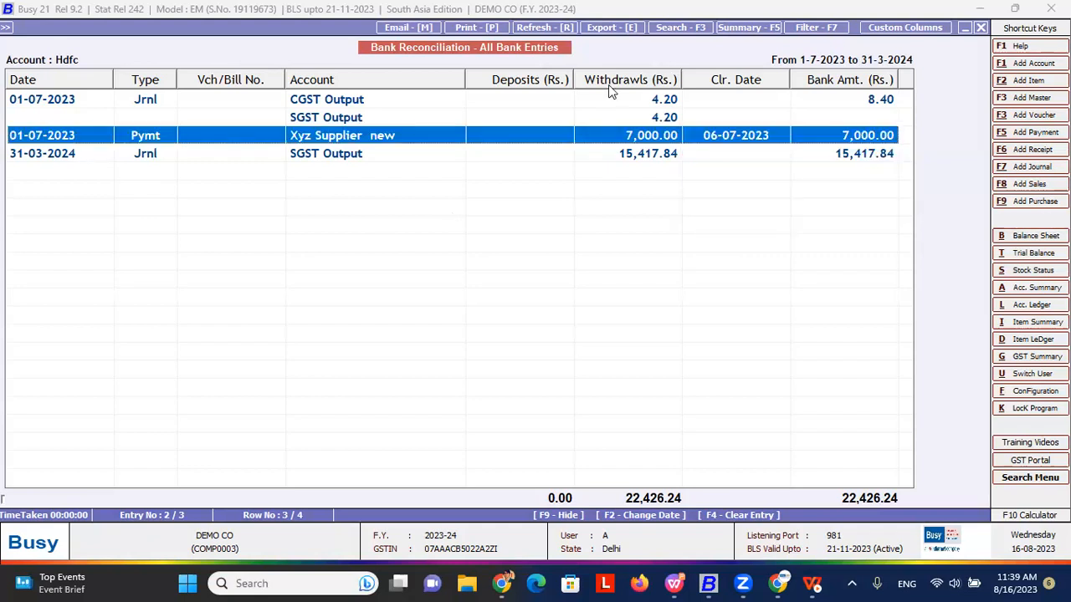
# - Close the entries report and display the Hdfc Bank Reconciliation Statement from 01-07-2023 to 31-03-2024
pyautogui.press('Escape')
pyautogui.press('Escape')
pyautogui.press('Down')
pyautogui.press('Down')
pyautogui.press('Down')
pyautogui.press('Return')
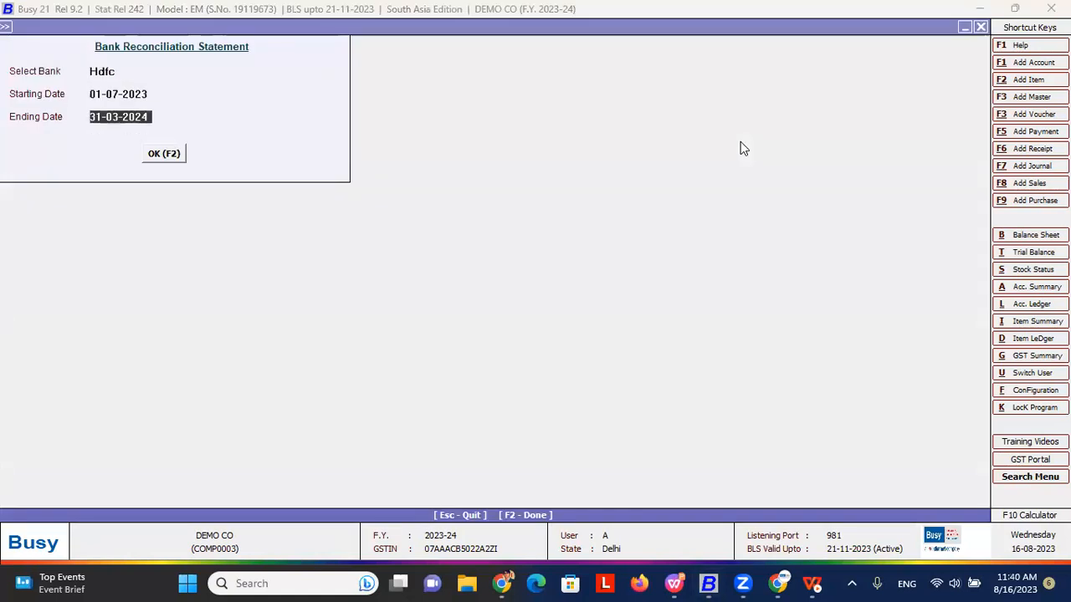
pyautogui.press('Return')
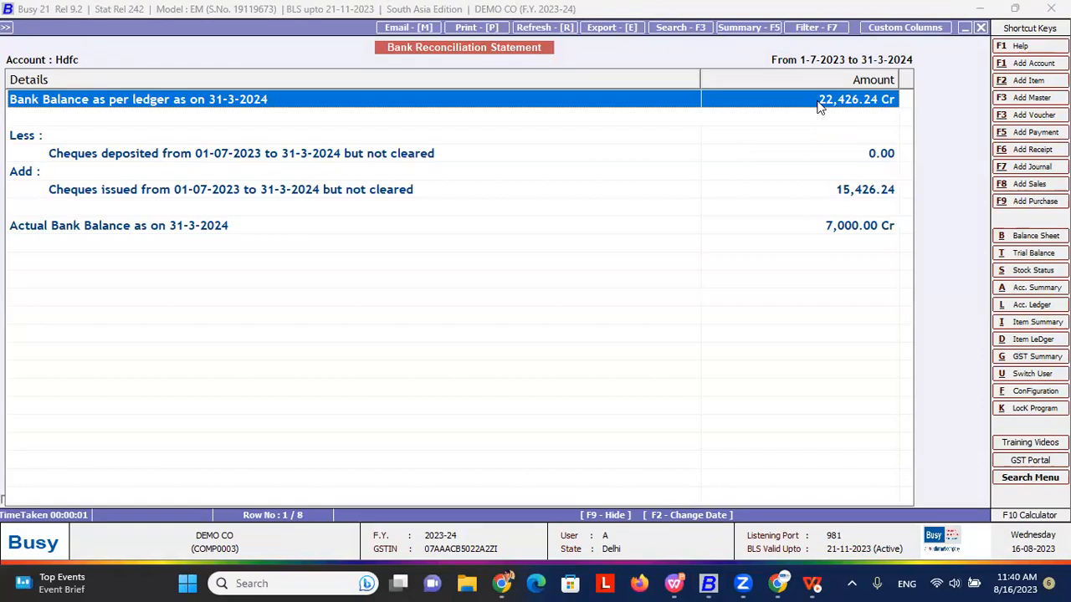
# - Close the Bank Reconciliation Statement and switch to the WPS slide show
pyautogui.press('Escape')
pyautogui.press('Escape')
pyautogui.press('Left')
pyautogui.press('Left')
pyautogui.hotkey('alt', 'Tab')
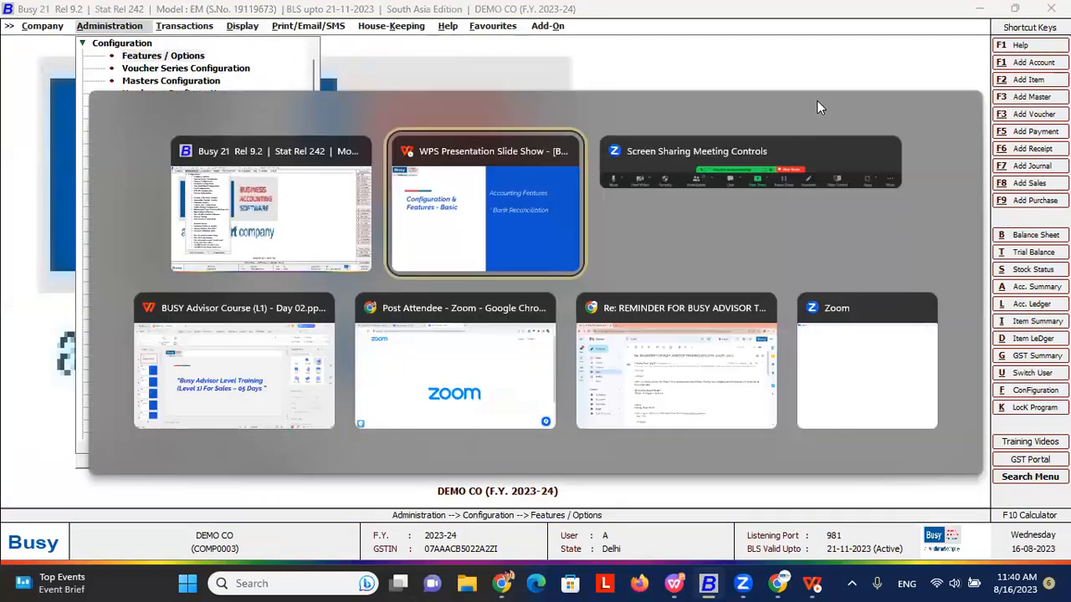
# - Advance the slide show to Post Dated Cheques, and switch to Busy's Accounts feature options
pyautogui.press('Right')
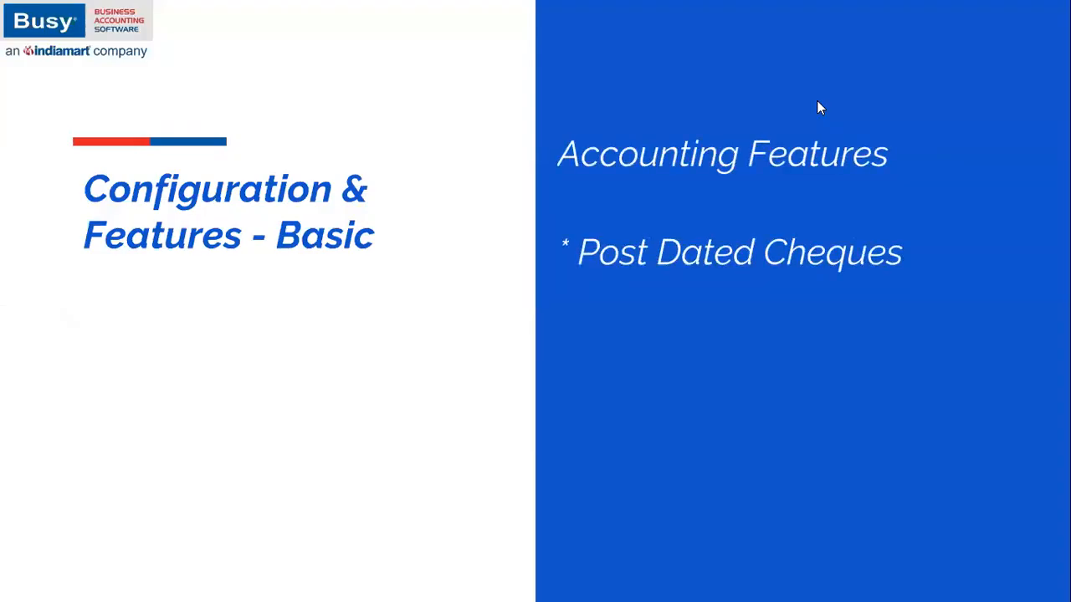
pyautogui.hotkey('alt', 'Tab')
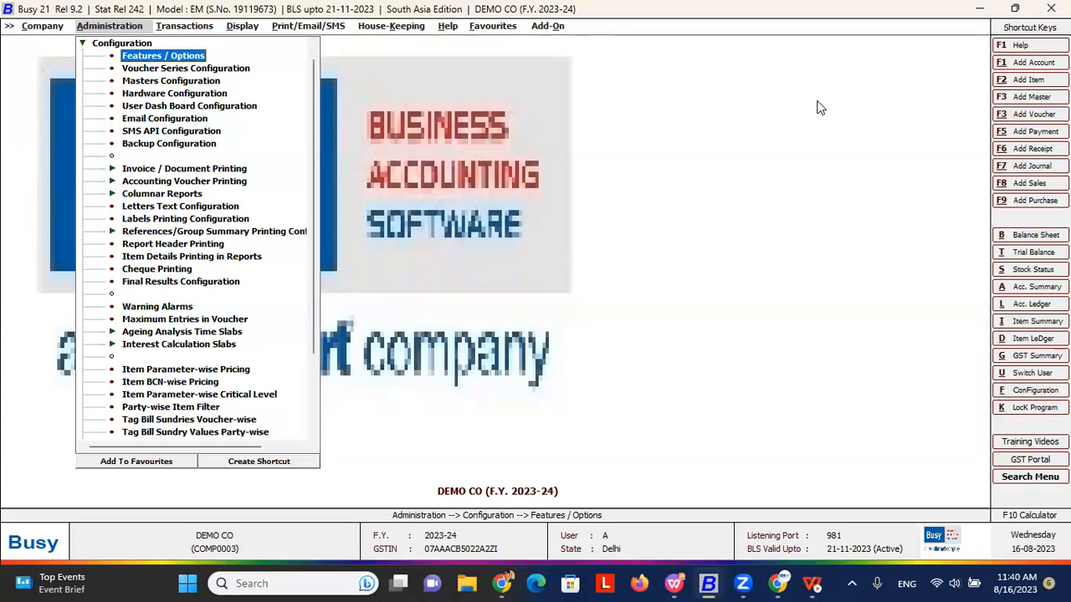
pyautogui.press('Return')
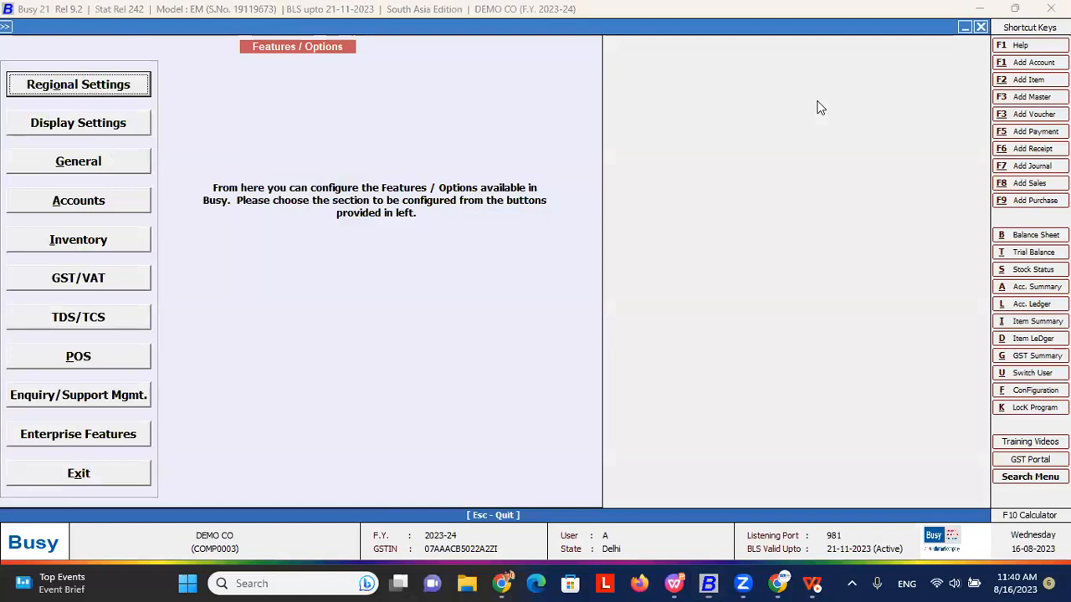
pyautogui.press('Down')
pyautogui.press('Down')
pyautogui.press('Down')
pyautogui.press('Down')
pyautogui.press('Up')
pyautogui.press('Return')
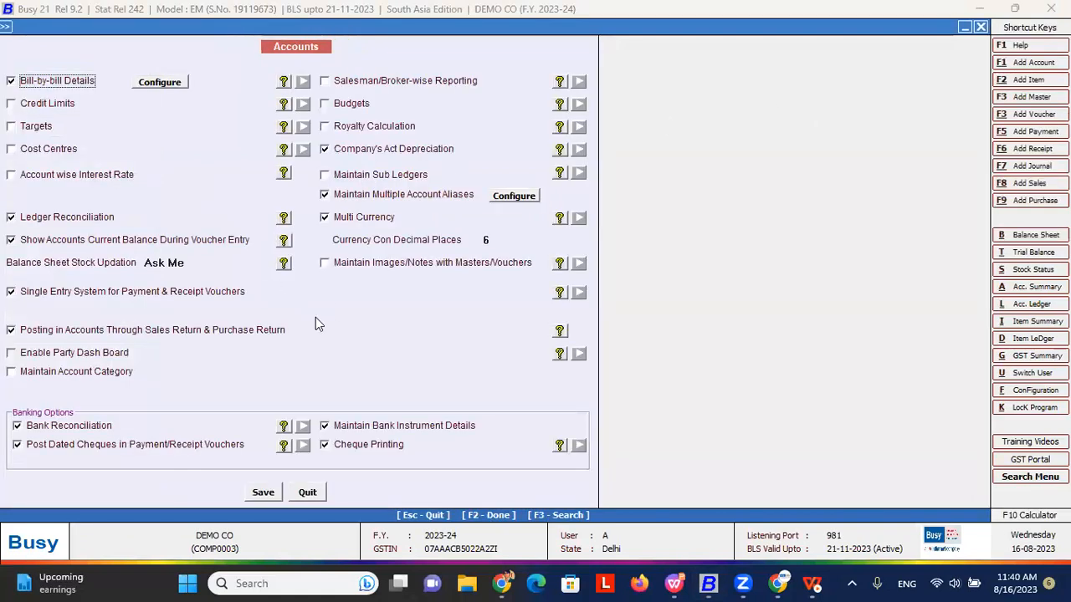
# - Keep Post Dated Cheques in Payment/Receipt Vouchers enabled and search the Accounts options for "post"
pyautogui.click(46, 447)
pyautogui.click(45, 449)
pyautogui.click(45, 448)
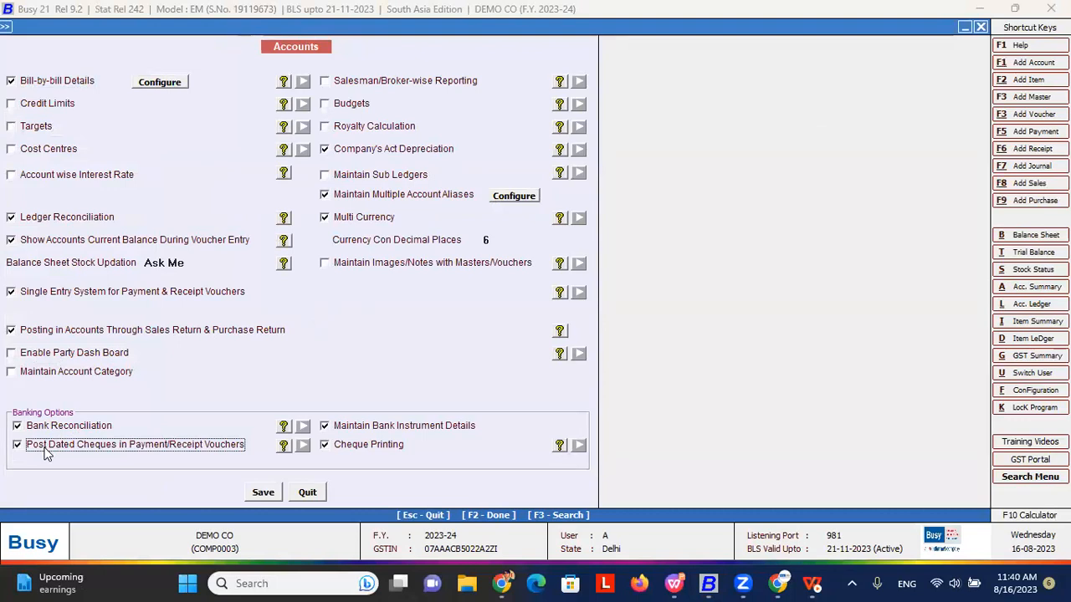
pyautogui.press('F3')
pyautogui.write('post')
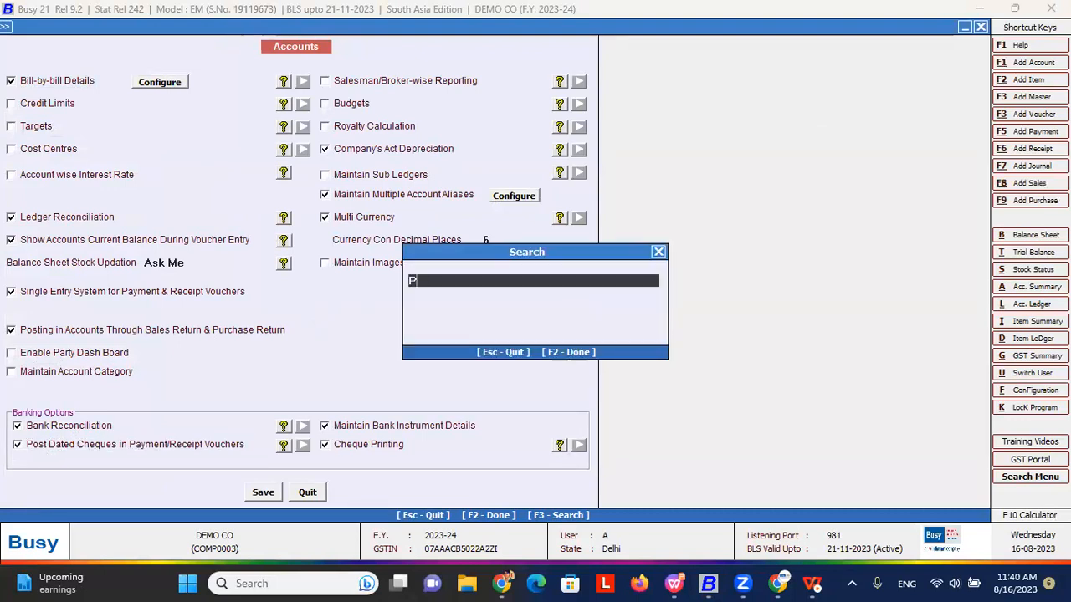
pyautogui.press('Return')
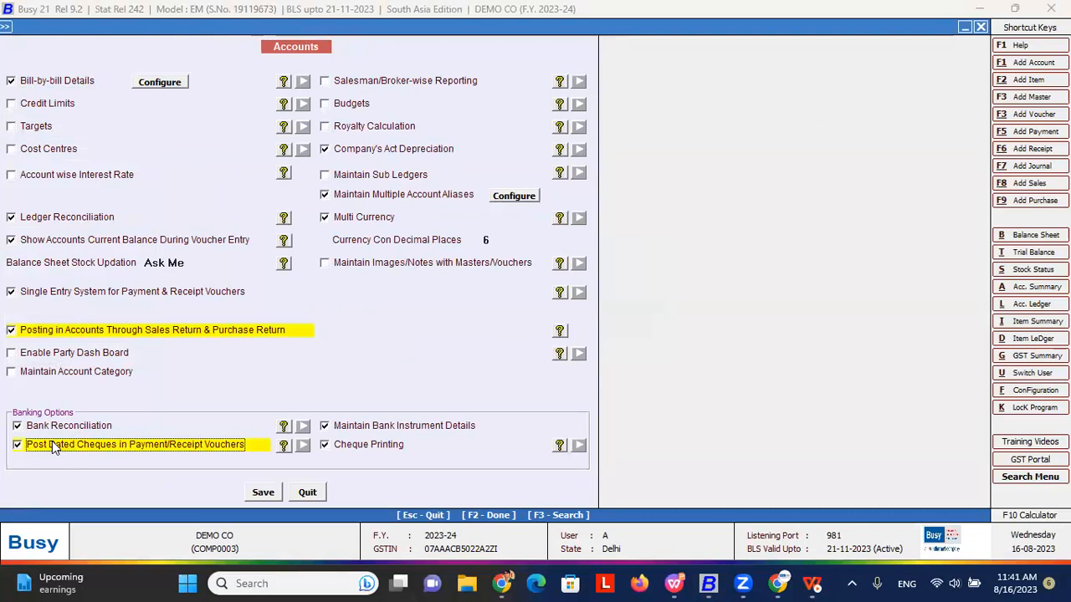
# - Turn off Posting in Accounts Through Sales Return & Purchase Return, search for "POST DATED", and save the Accounts options
pyautogui.click(10, 331)
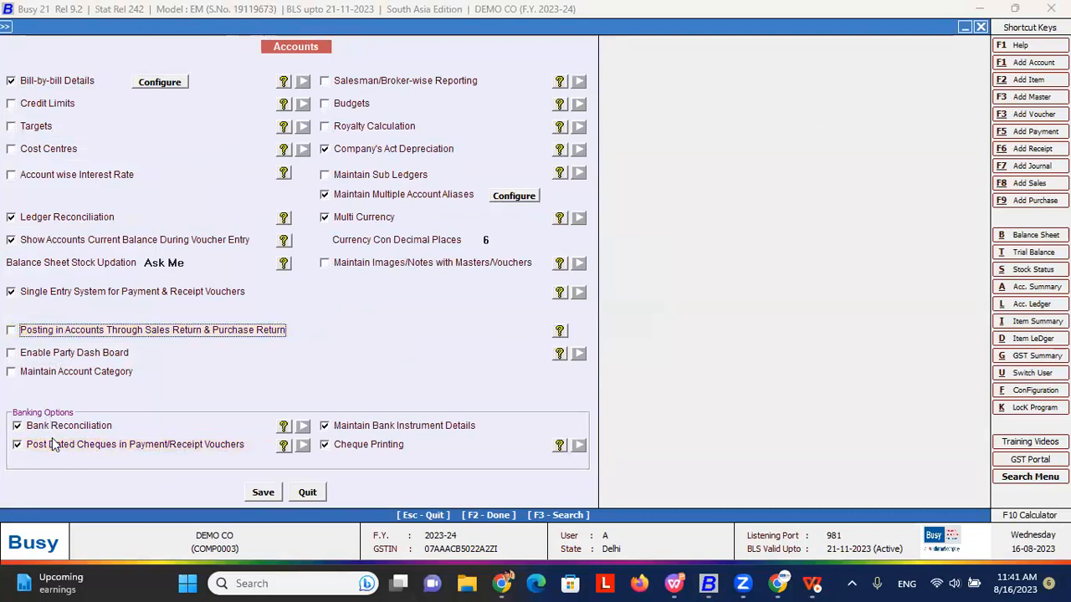
pyautogui.press('F3')
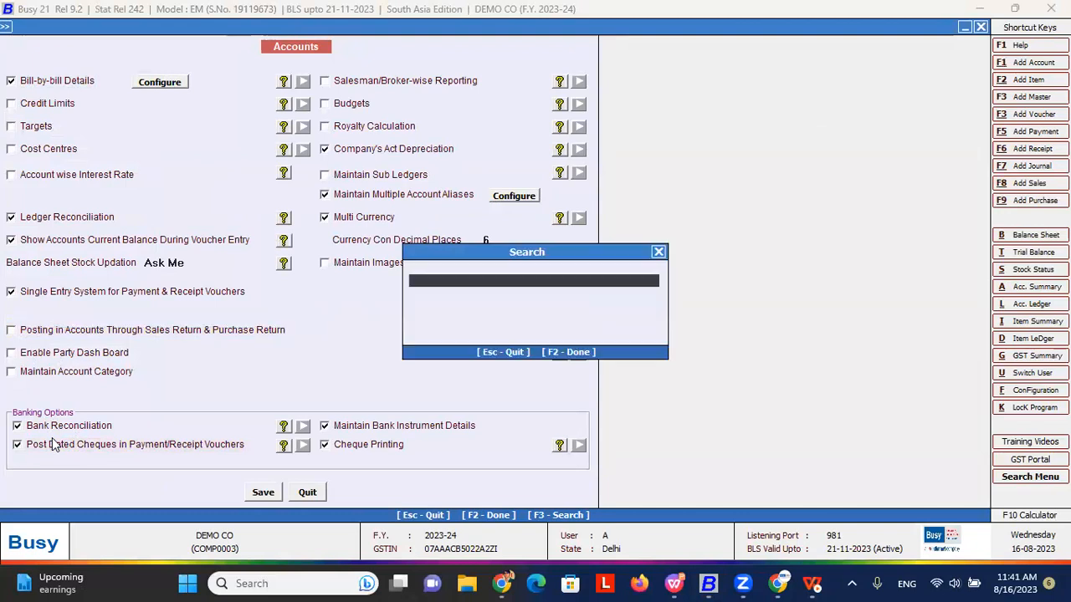
pyautogui.write('POST DATED')
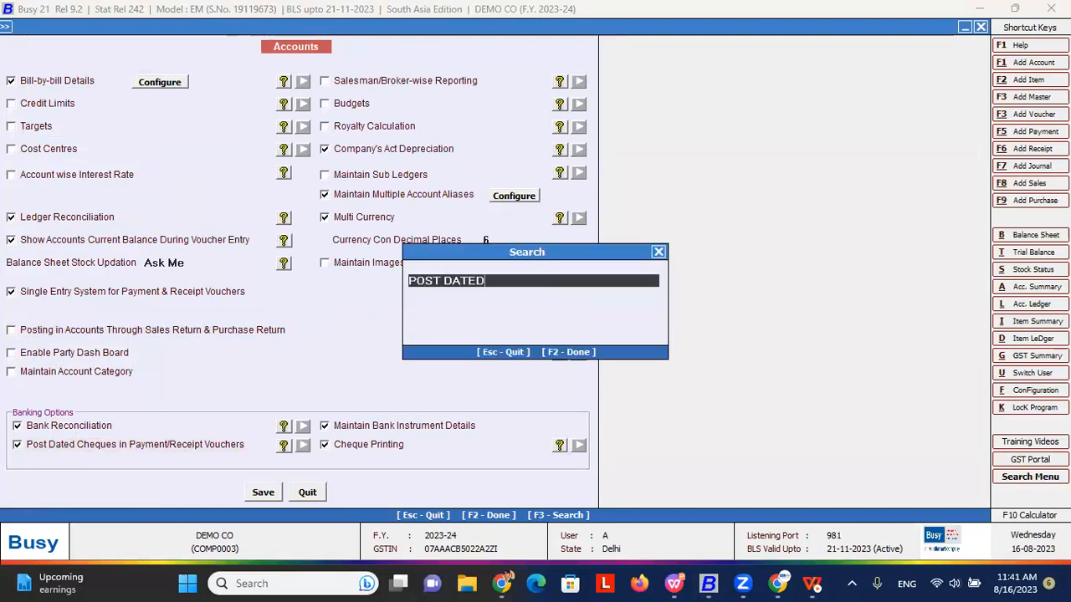
pyautogui.press('Return')
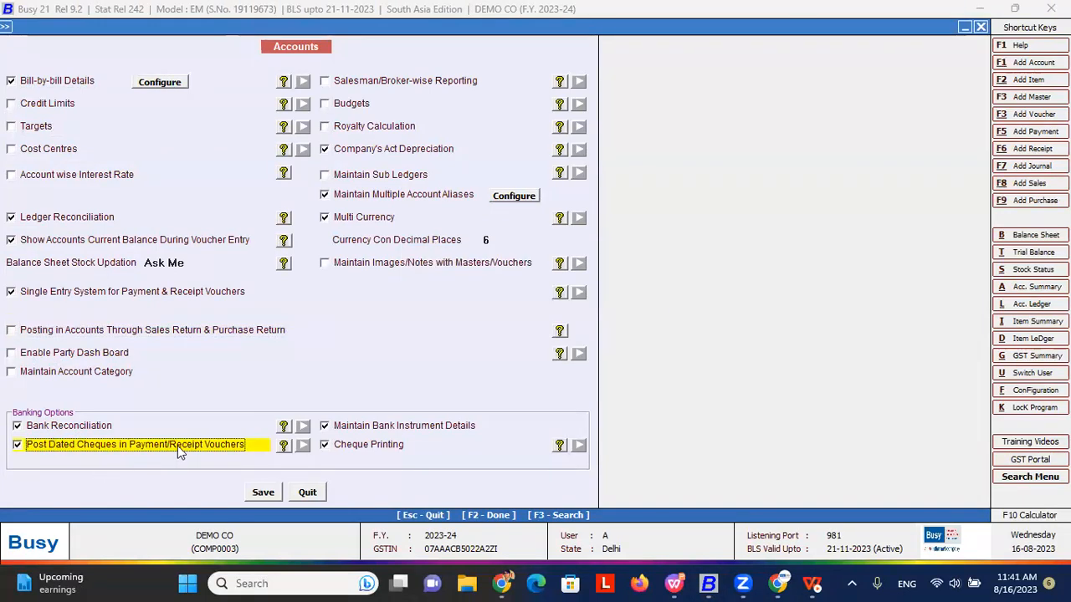
pyautogui.click(263, 493)
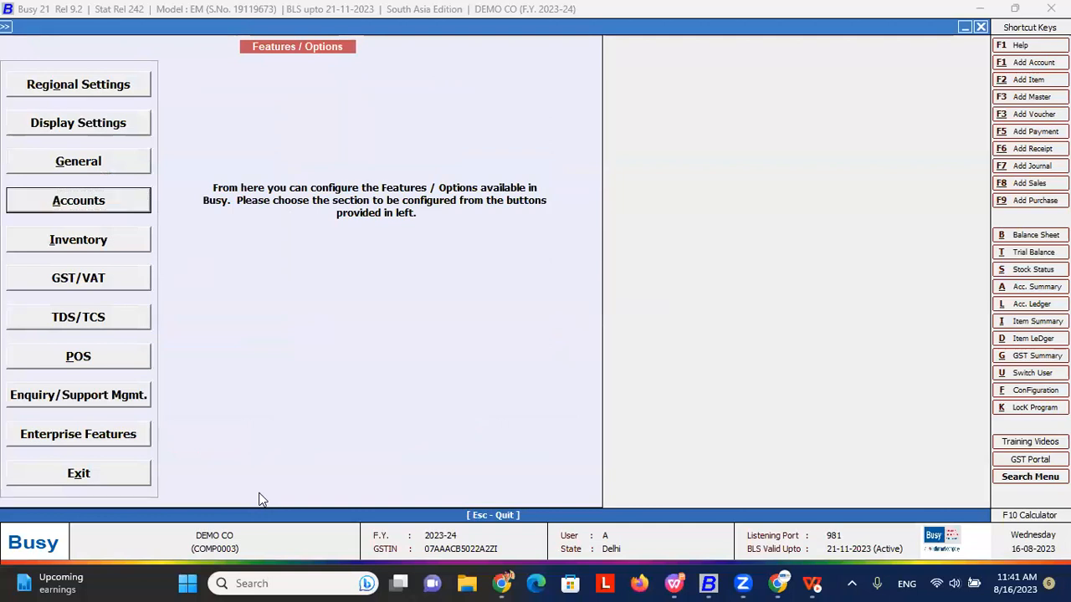
pyautogui.press('Escape')
# - Start a new payment voucher in the Main series dated 01-07-2023
pyautogui.press('Right')
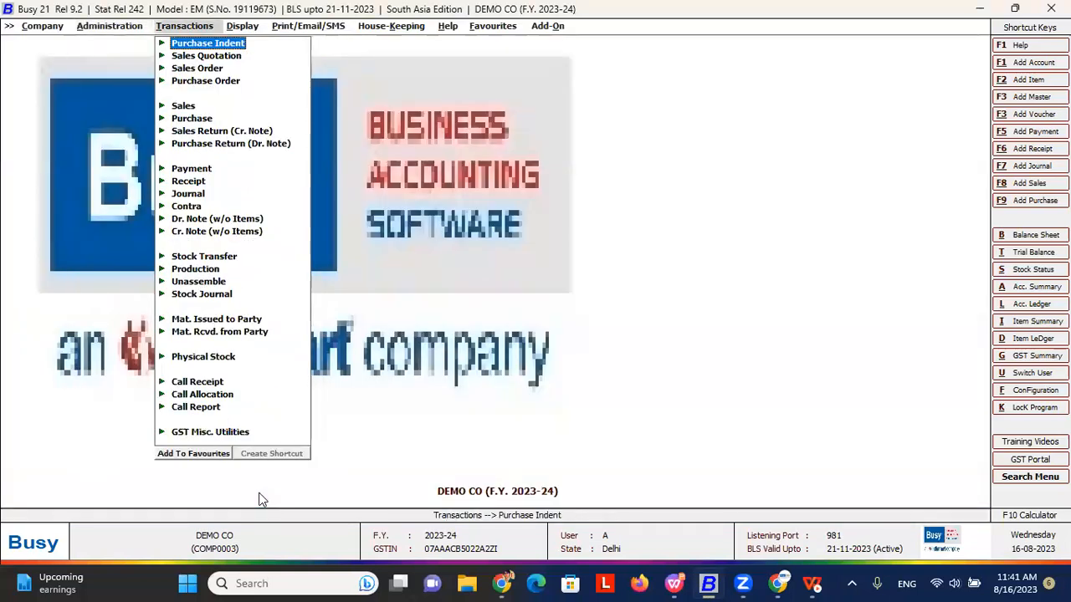
pyautogui.press('Down')
pyautogui.press('Down')
pyautogui.press('Down')
pyautogui.press('Down')
pyautogui.press('Down')
pyautogui.press('Down')
pyautogui.press('Down')
pyautogui.press('Down')
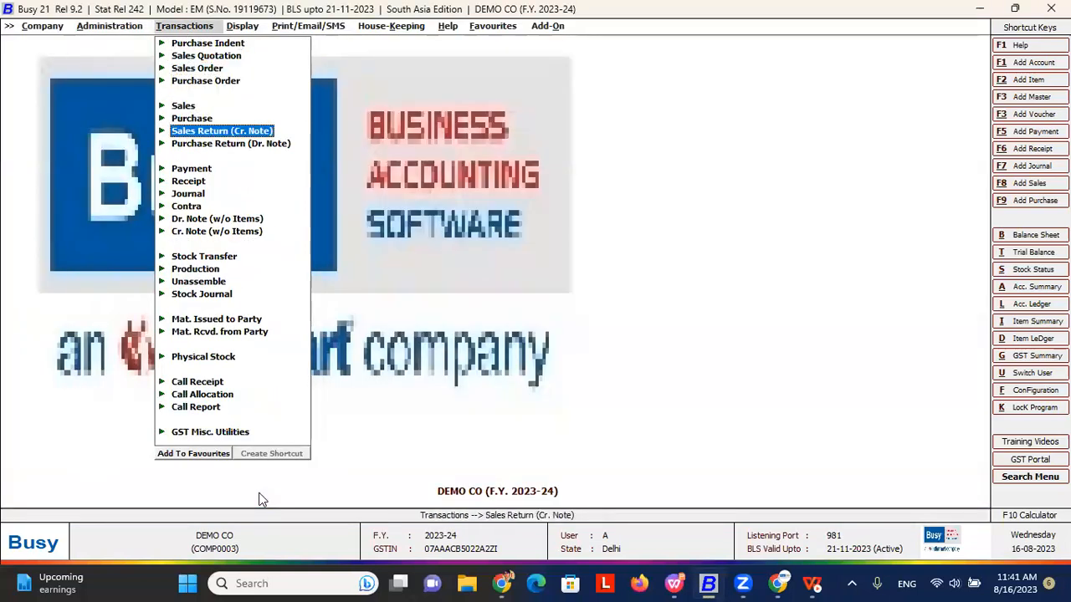
pyautogui.press('Return')
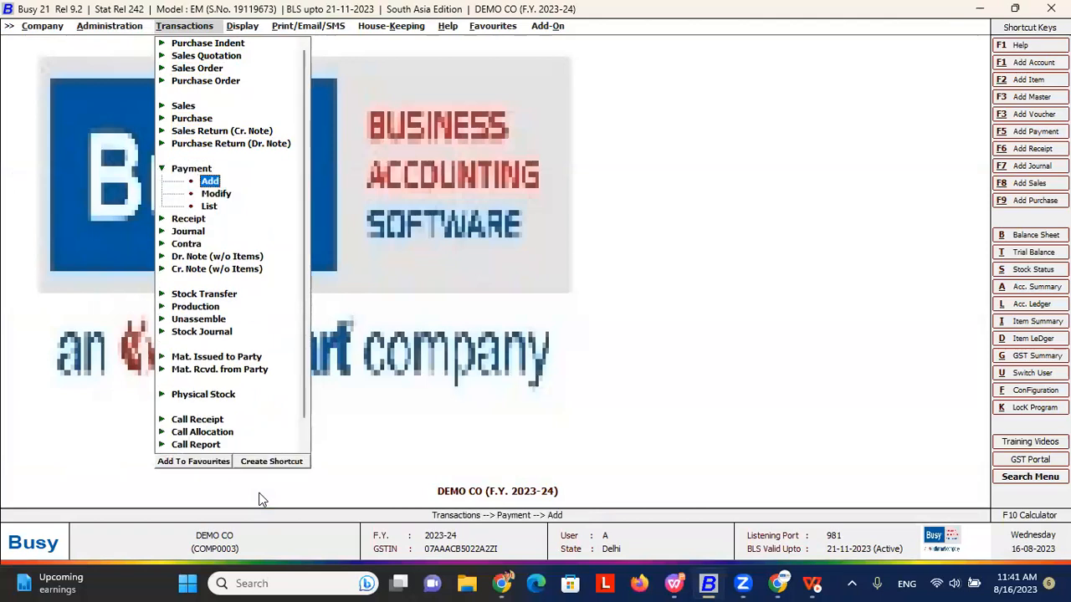
pyautogui.press('Return')
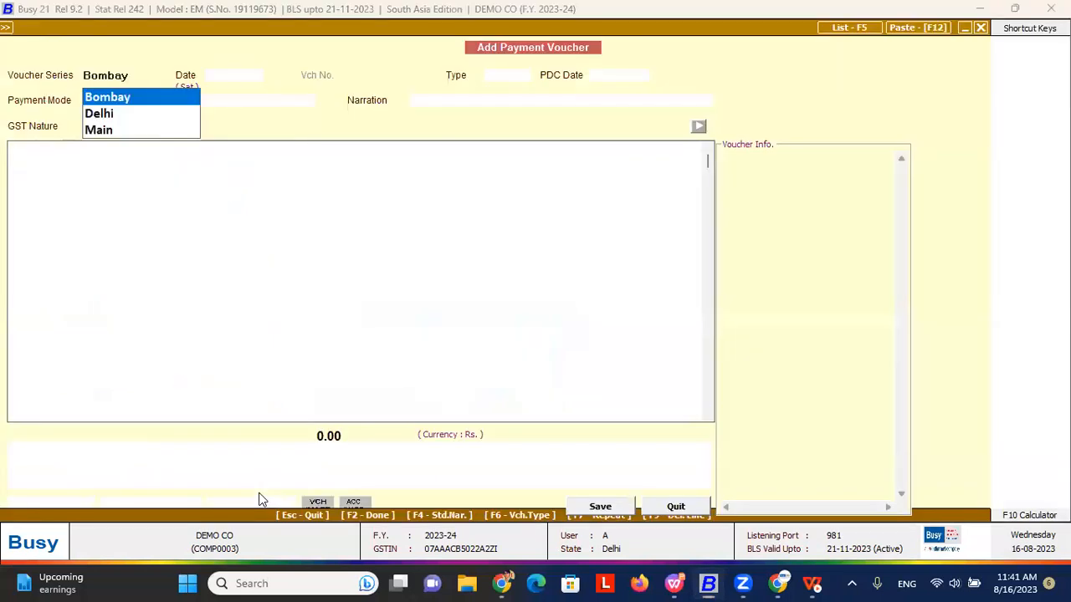
pyautogui.press('Down')
pyautogui.press('Down')
pyautogui.press('Return')
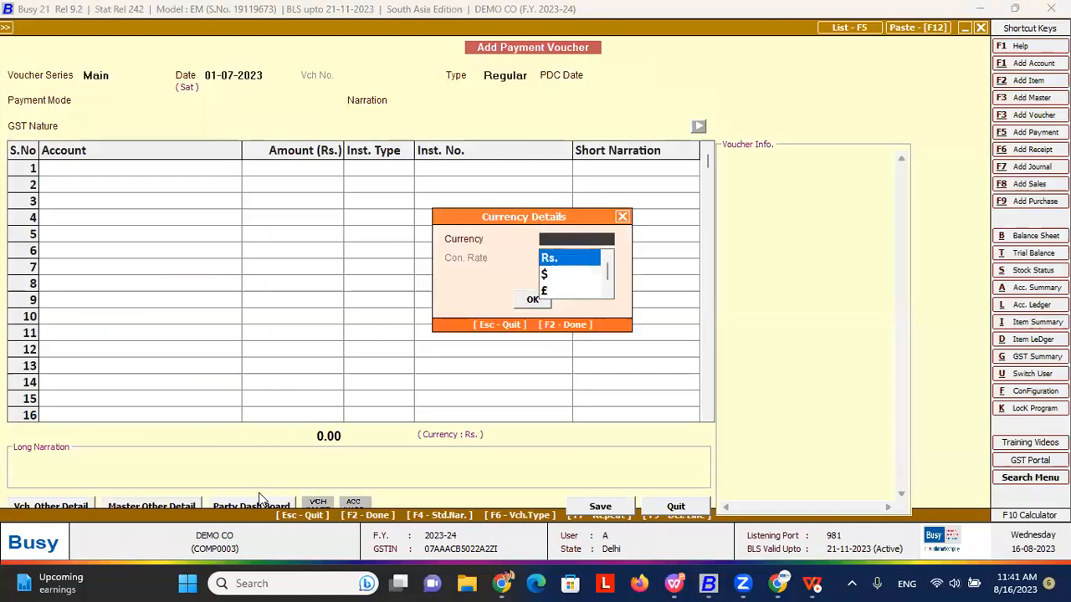
# - Accept Rs. as the voucher currency and make it a PDC payment with PDC date 06-07-2023
pyautogui.press('Return')
pyautogui.press('Down')
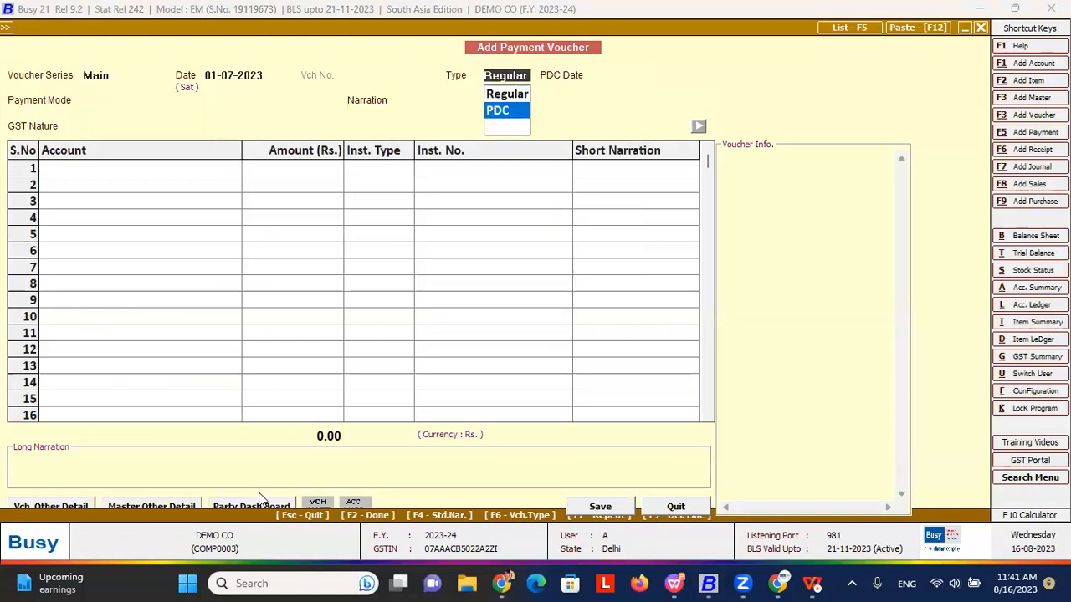
pyautogui.press('Return')
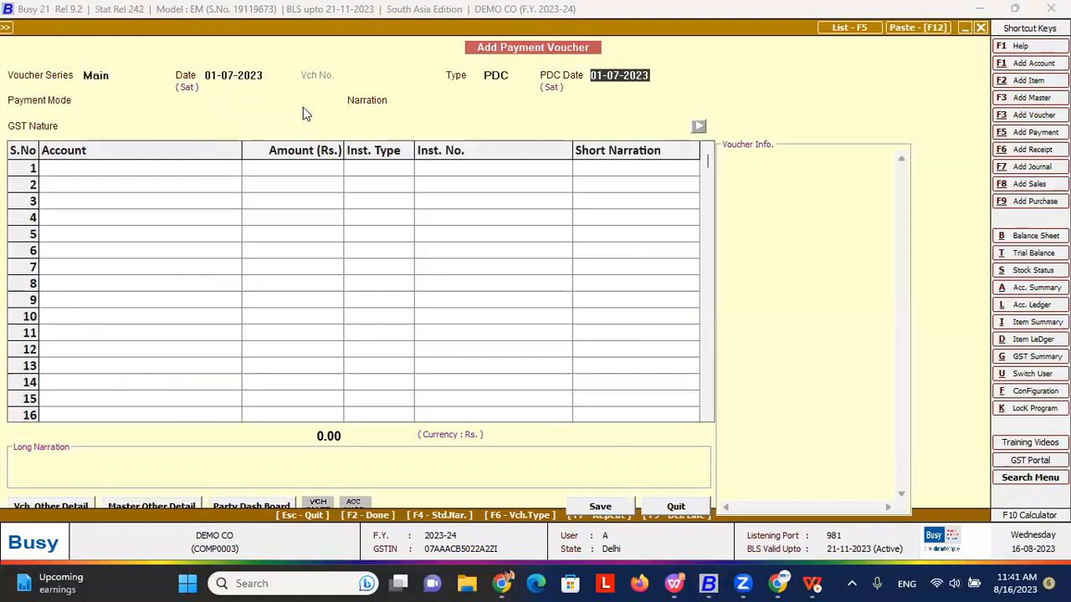
pyautogui.write('06-07')
pyautogui.press('Return')
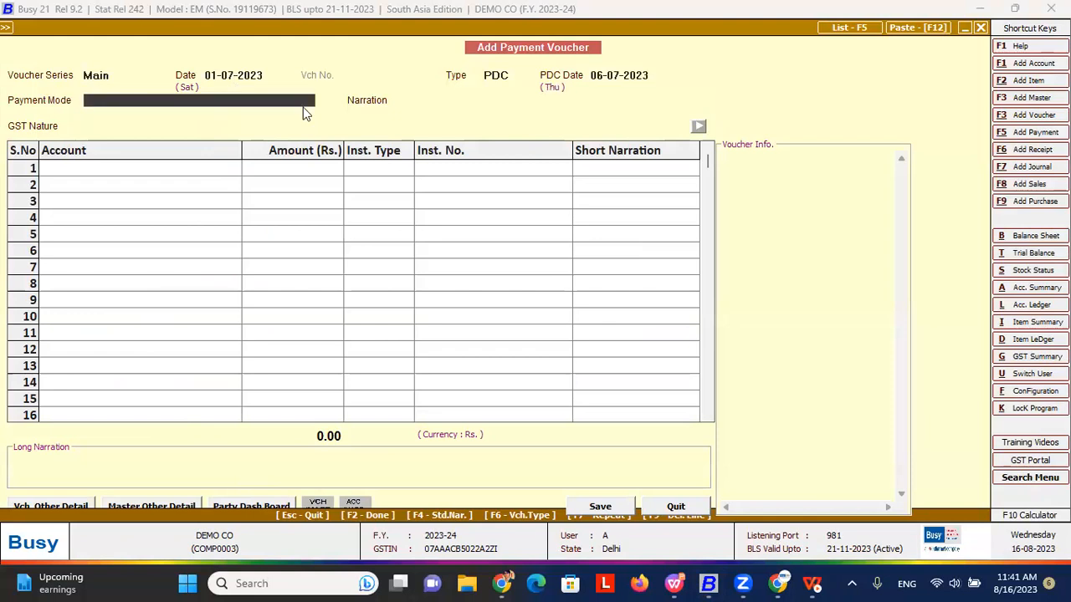
# - Set the payment mode to Hdfc, leaving the narration blank and GST Nature as Not Applicable
pyautogui.click(303, 107)
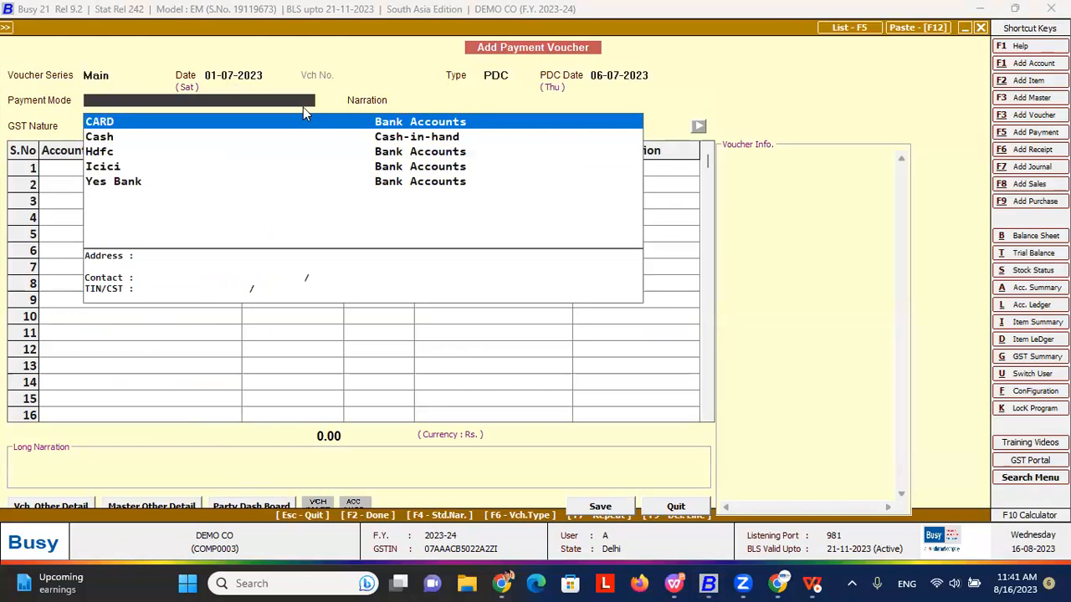
pyautogui.press('Down')
pyautogui.press('Down')
pyautogui.press('Down')
pyautogui.press('Up')
pyautogui.press('Return')
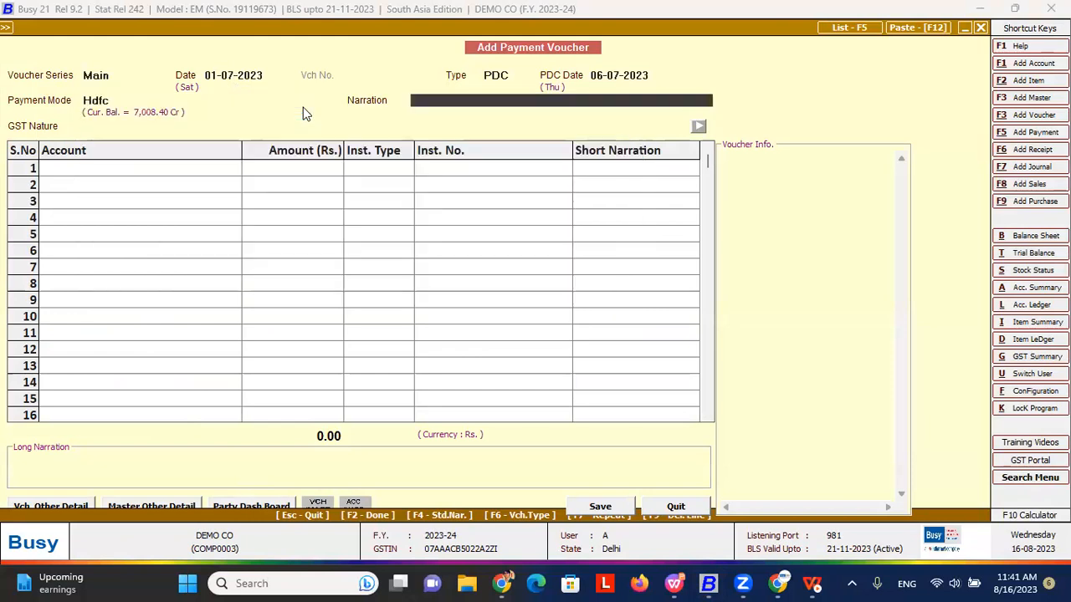
pyautogui.press('Return')
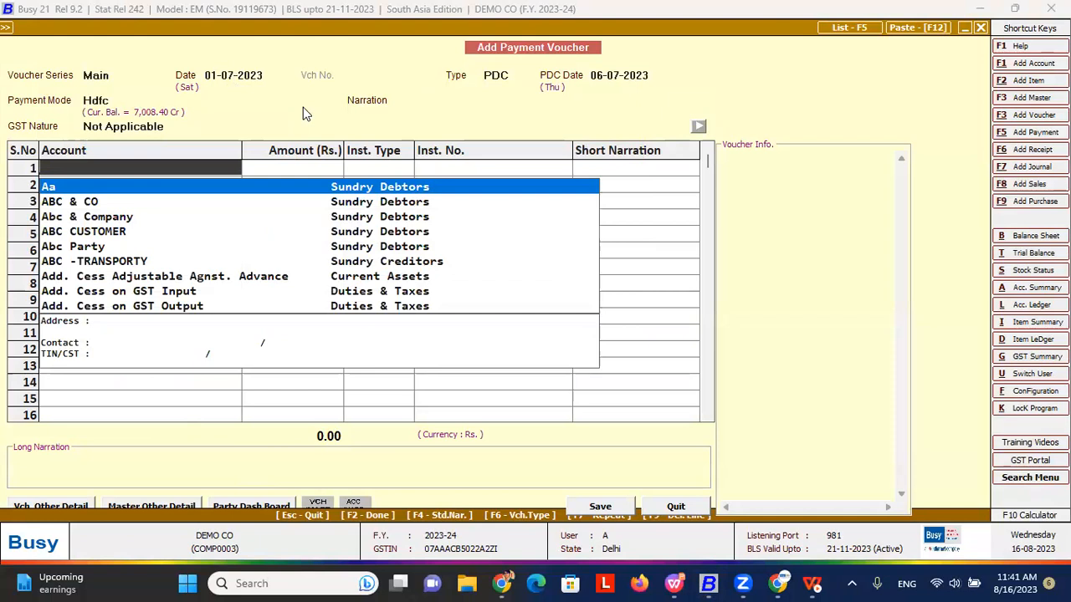
# - Enter Xyz Supplier in the first voucher row with an amount of Rs. 80,000
pyautogui.write('xyz')
pyautogui.press('Down')
pyautogui.press('Return')
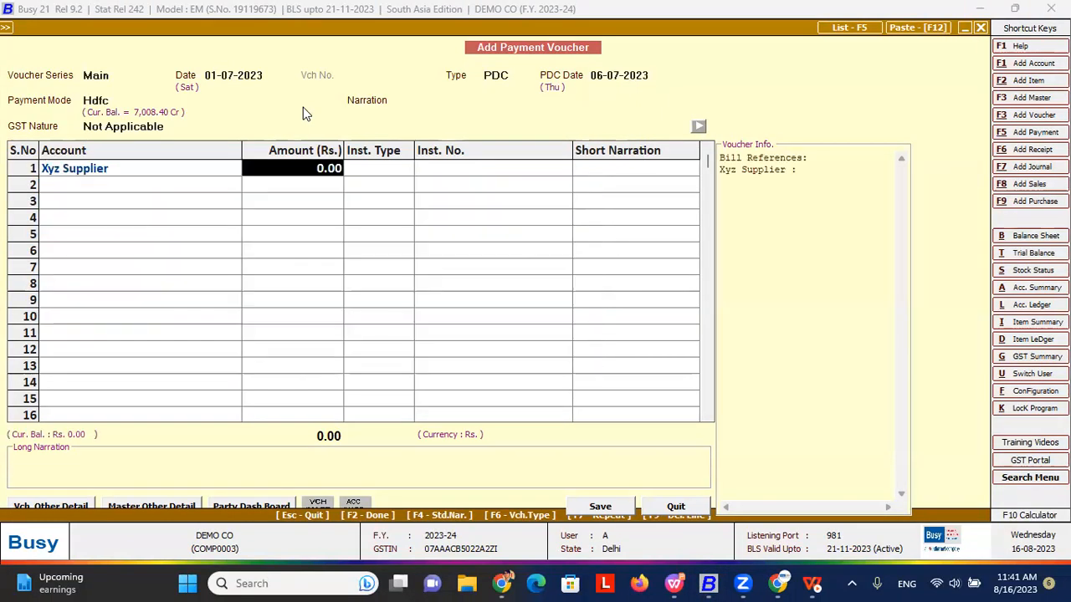
pyautogui.write('8000')
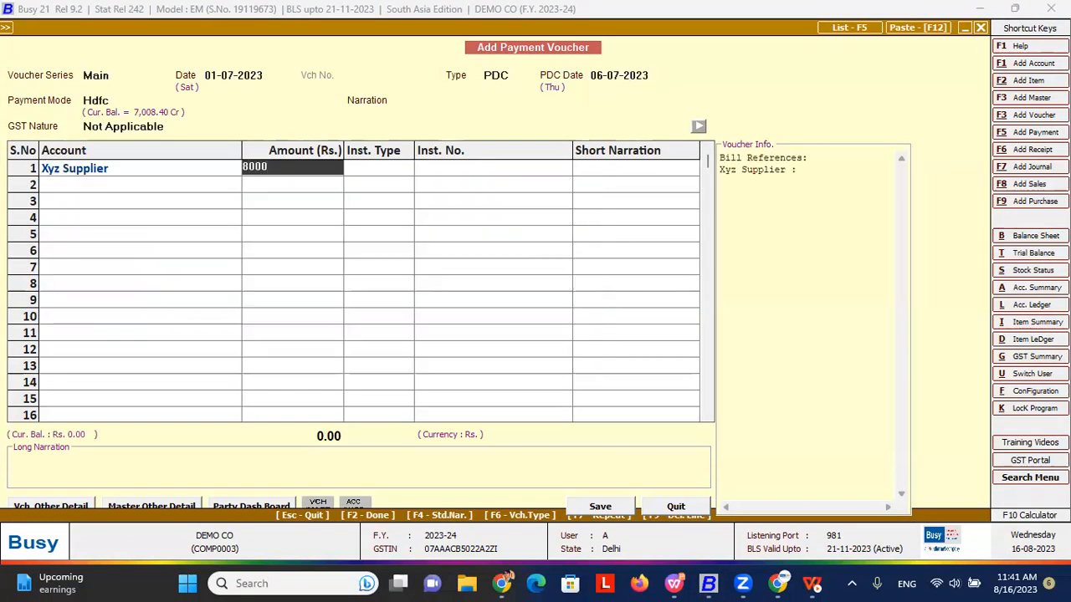
pyautogui.write('0')
pyautogui.press('Return')
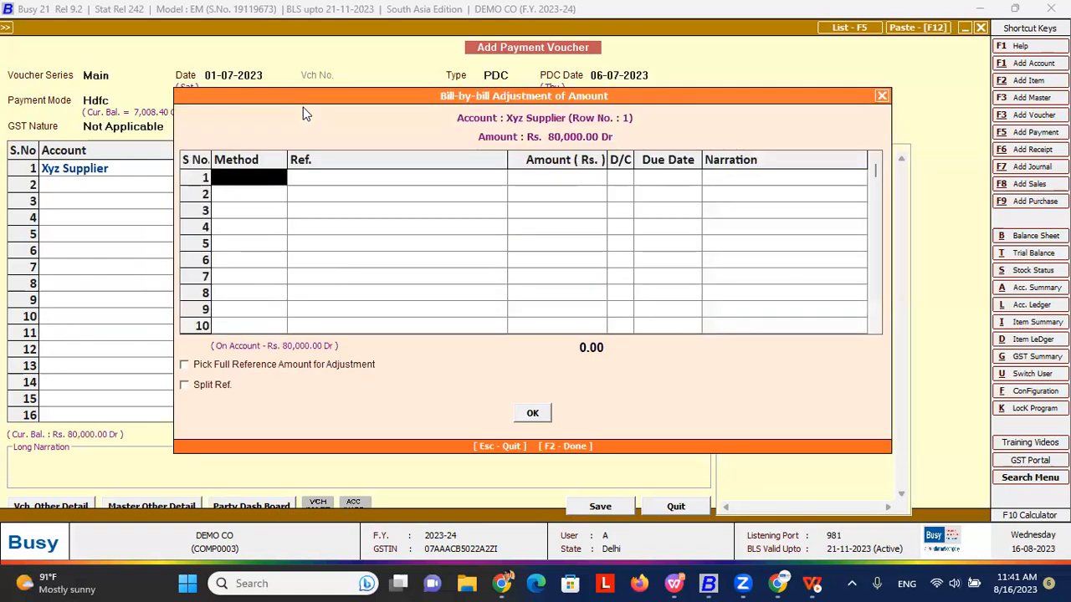
# - Leave the supplier amount on account and set its instrument to CHQ. number 0900
pyautogui.press('F2')
pyautogui.press('c')
pyautogui.press('Return')
pyautogui.write('0900')
pyautogui.press('Return')
pyautogui.press('Return')
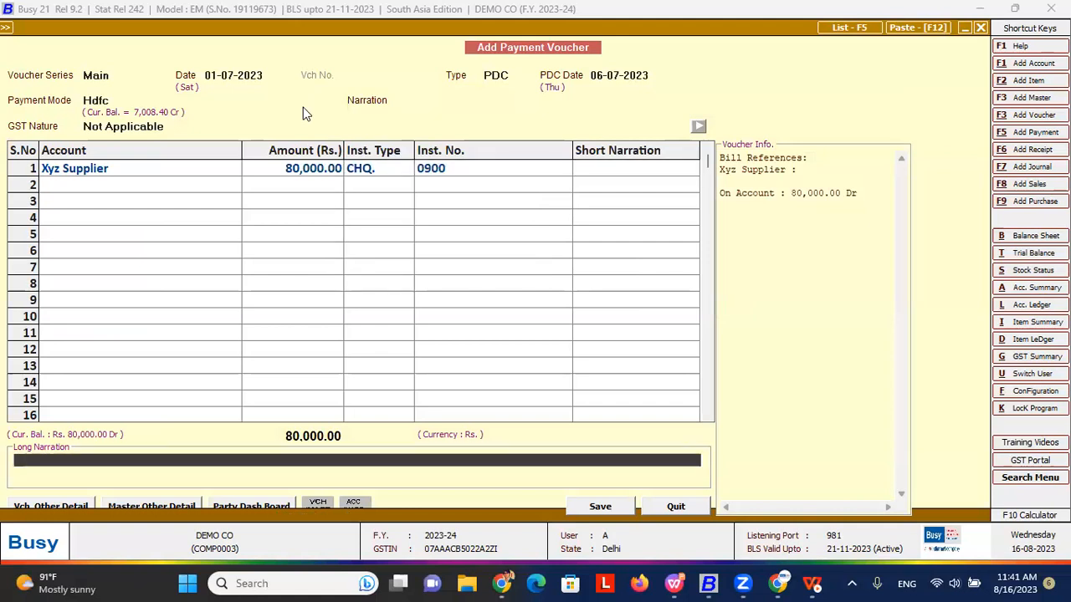
# - Reopen the Xyz Supplier bill-by-bill adjustment and assign Rs. 80,000 to New Ref. 0909 with due date 01-07-2023
pyautogui.press('Escape')
pyautogui.press('Escape')
pyautogui.press('Return')
pyautogui.press('Escape')
pyautogui.press('Escape')
pyautogui.press('Escape')
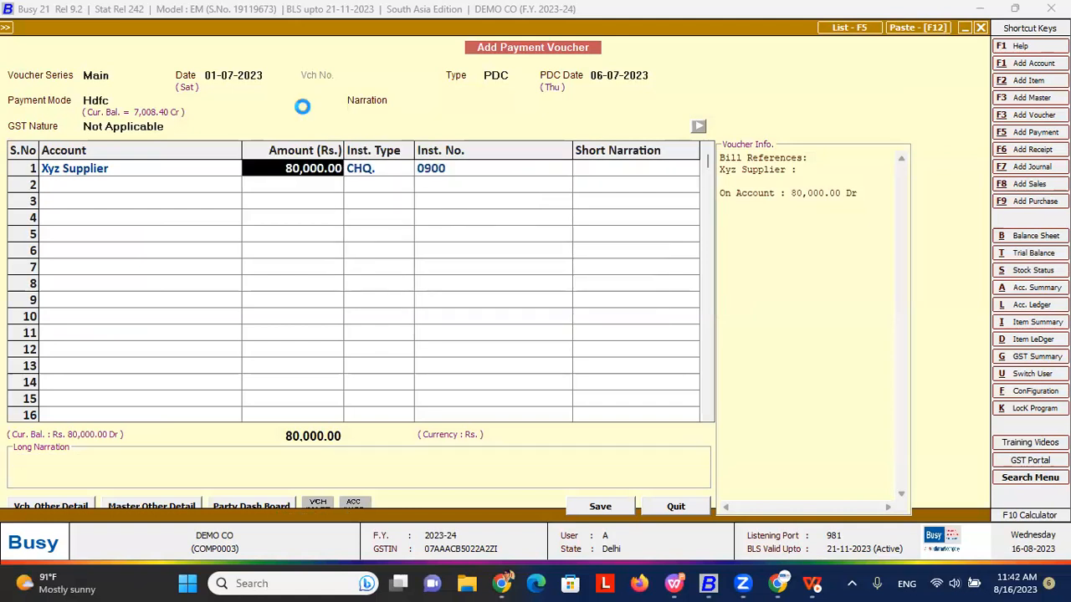
pyautogui.press('Return')
pyautogui.press('Return')
pyautogui.write('0909')
pyautogui.press('Return')
pyautogui.press('Return')
pyautogui.press('Return')
pyautogui.press('Return')
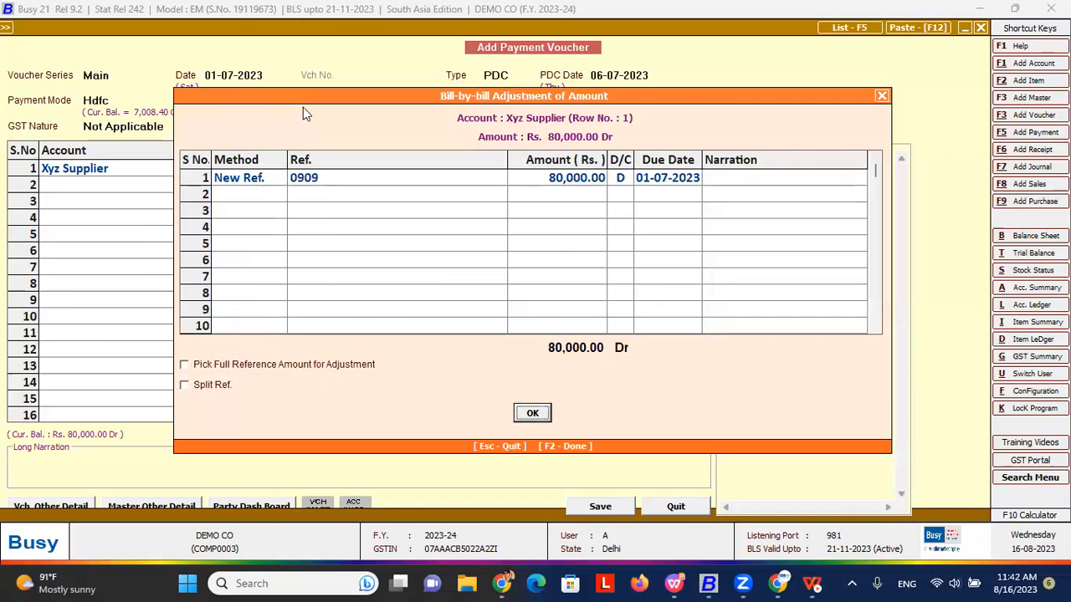
pyautogui.press('Return')
# - Save the post-dated payment voucher and close the voucher entry form
pyautogui.press('F2')
pyautogui.press('Return')
pyautogui.press('Escape')
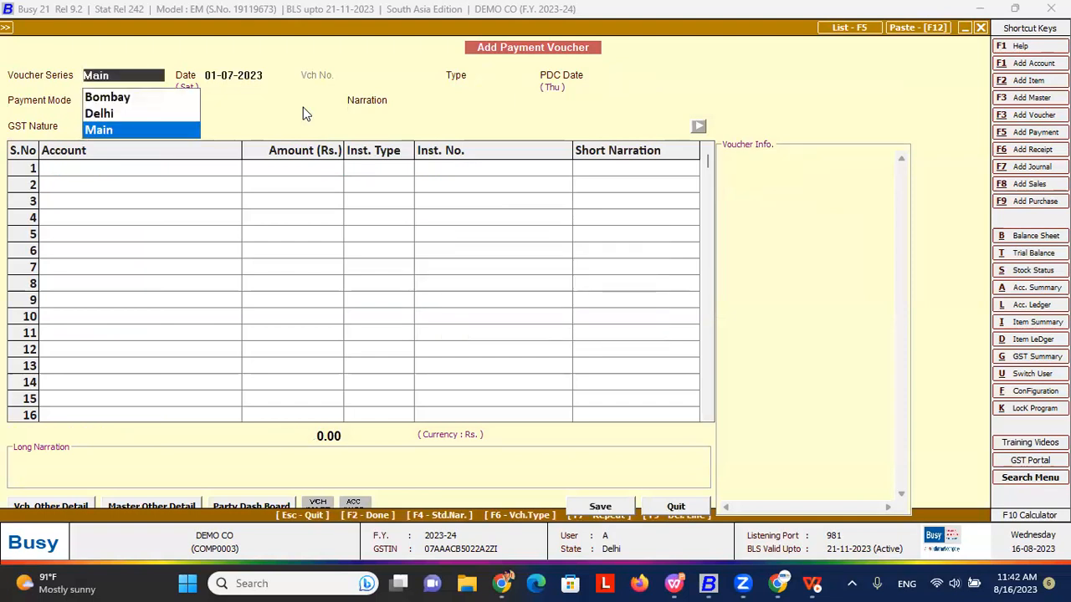
pyautogui.press('Return')
pyautogui.press('Escape')
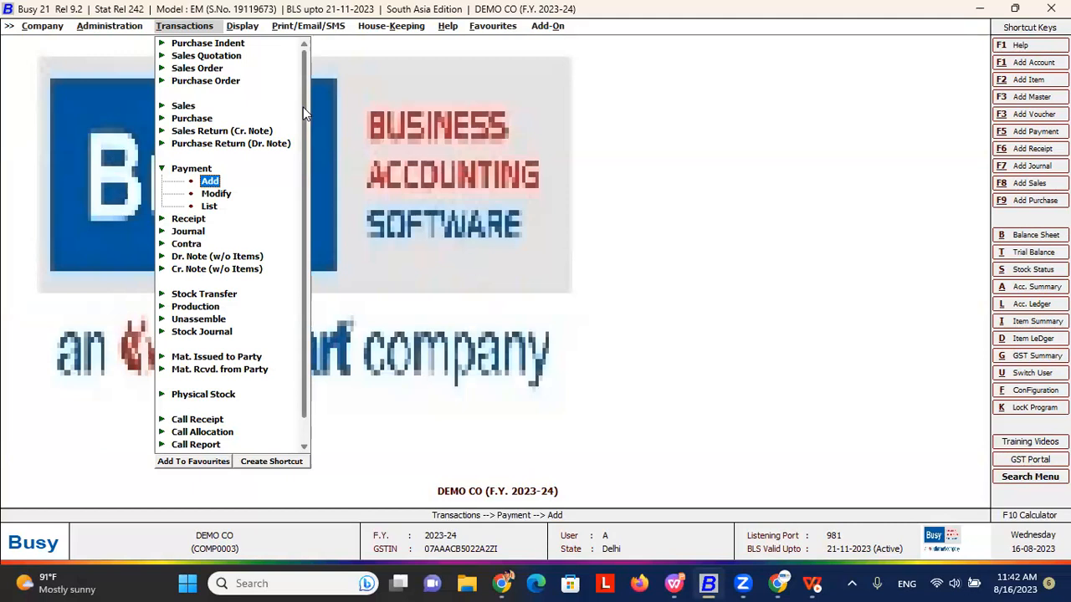
# - Display the bank reconciliation report of all Hdfc entries from 01-07-2023 to 31-03-2024
pyautogui.press('Left')
pyautogui.press('Right')
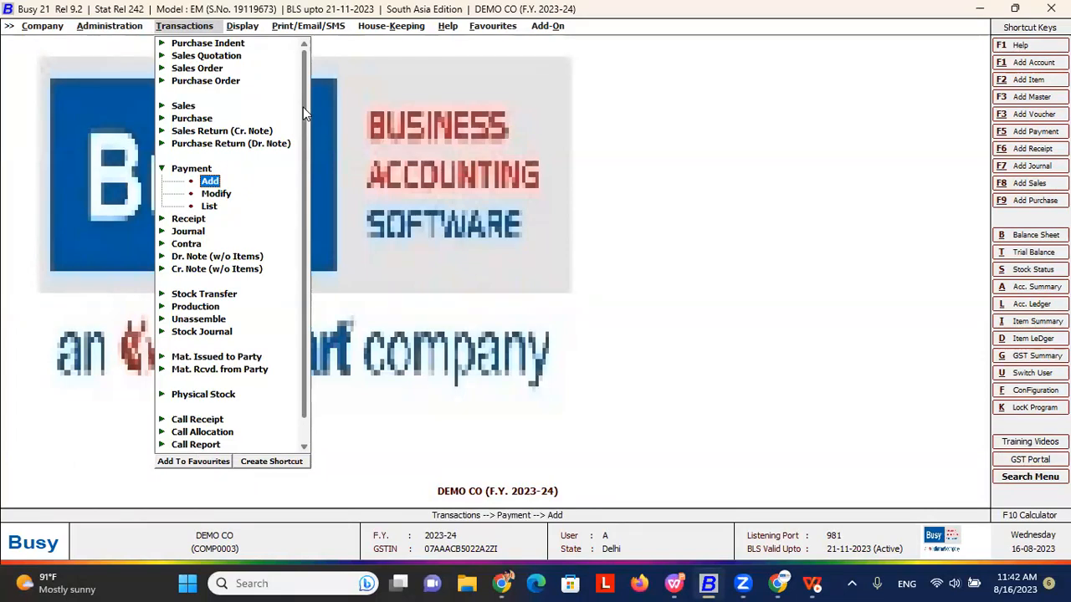
pyautogui.press('Right')
pyautogui.press('Down')
pyautogui.press('Down')
pyautogui.press('Down')
pyautogui.press('Down')
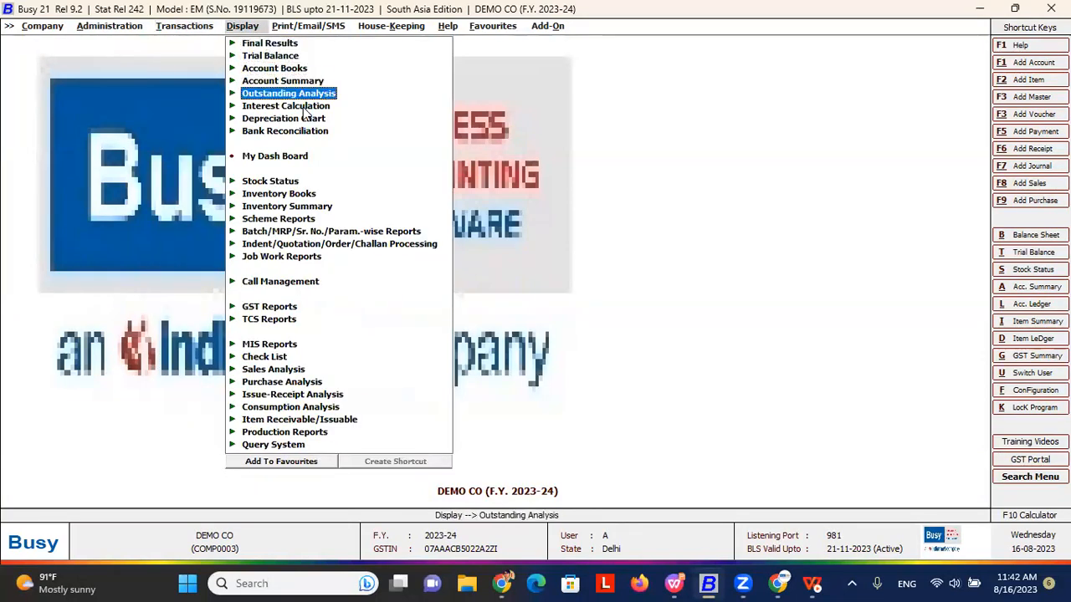
pyautogui.press('Down')
pyautogui.press('Down')
pyautogui.press('Down')
pyautogui.press('Right')
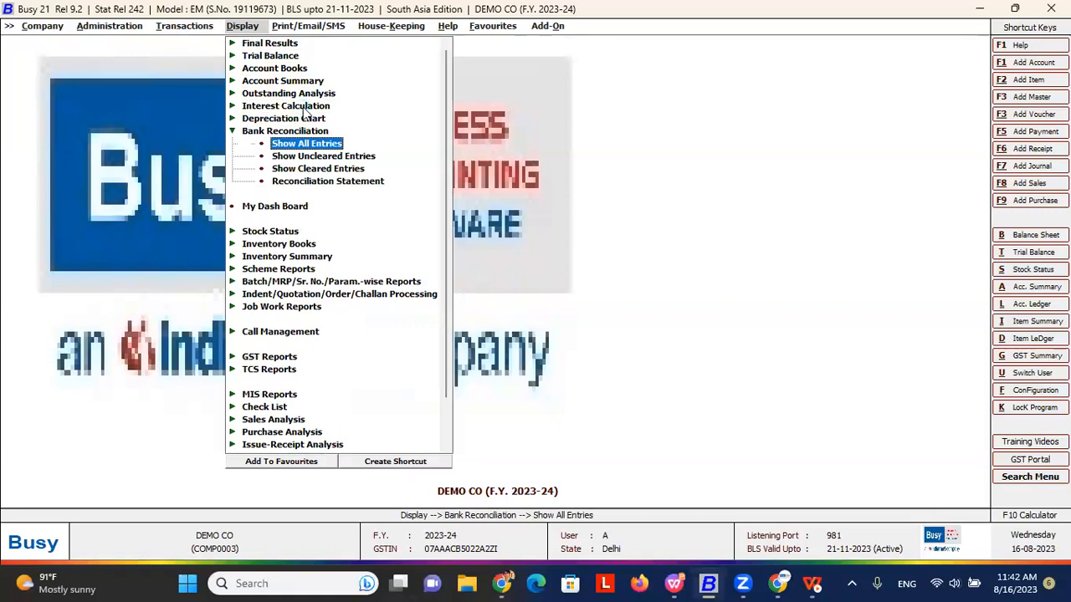
pyautogui.press('Return')
pyautogui.press('Return')
pyautogui.press('Return')
pyautogui.press('Return')
pyautogui.press('Return')
pyautogui.press('Return')
pyautogui.press('Return')
pyautogui.press('Return')
pyautogui.press('Return')
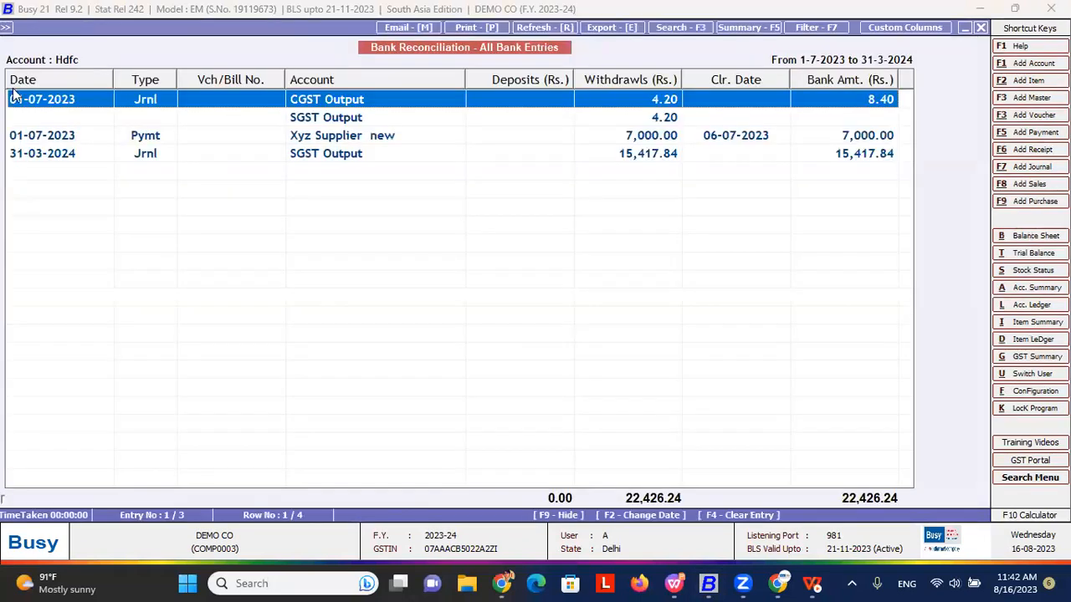
# - Check the Hdfc bank reconciliation entries for the post-dated supplier payment, and close the report
pyautogui.press('Down')
pyautogui.press('Down')
pyautogui.press('Down')
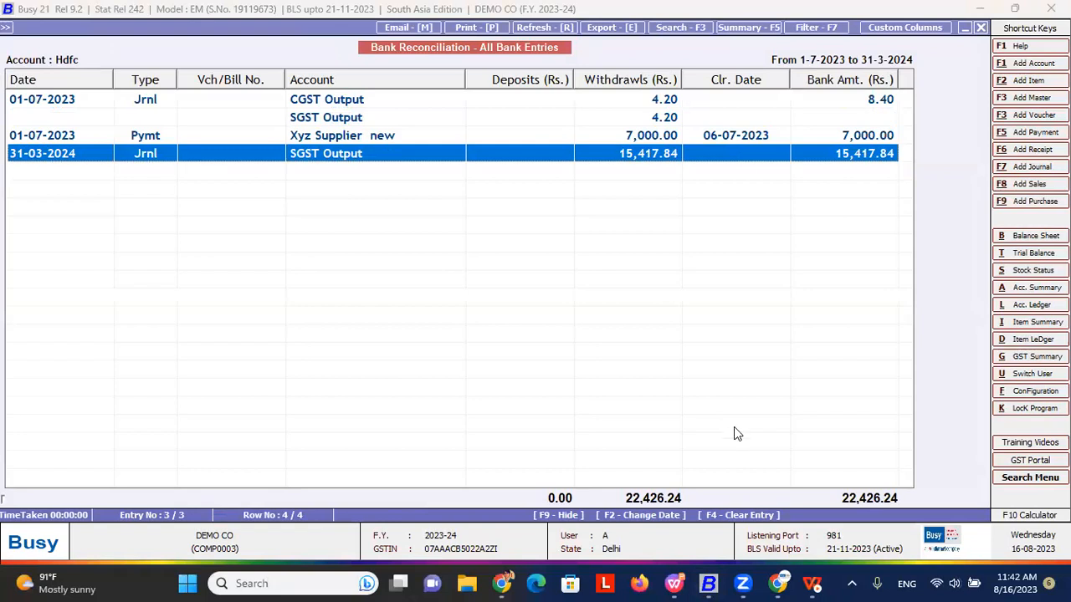
pyautogui.press('Up')
pyautogui.press('Escape')
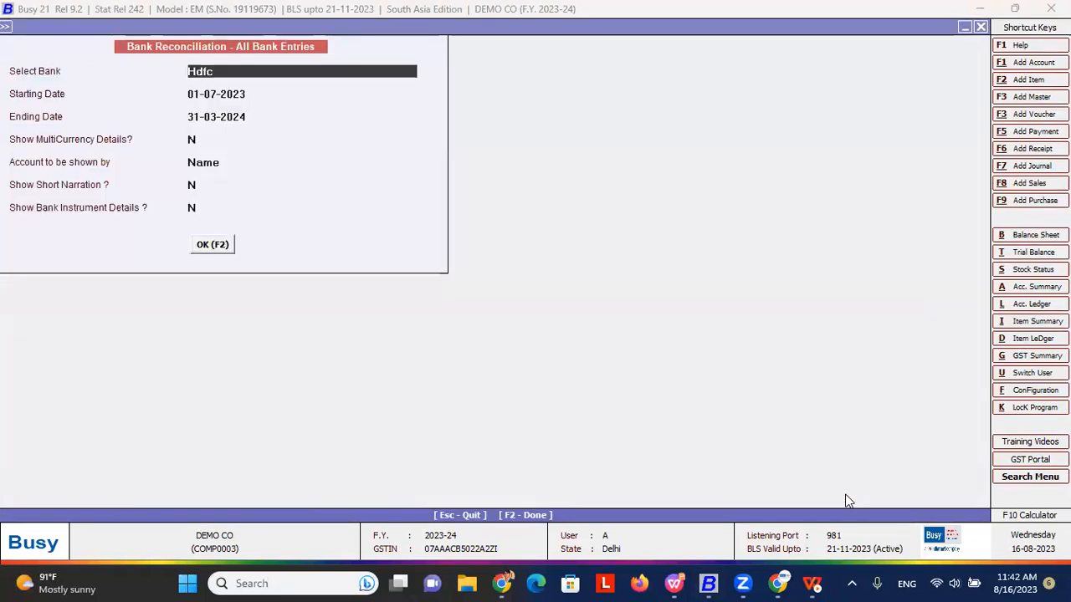
pyautogui.press('Escape')
pyautogui.press('Escape')
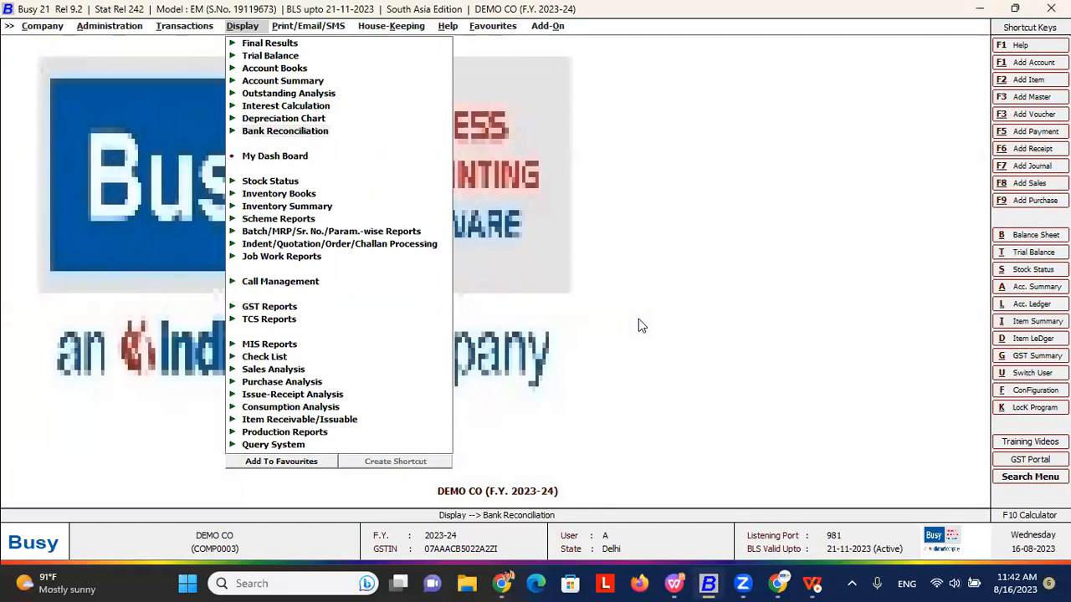
# - Open the post-dated cheque regularization list for the Hdfc account from 01-07-2023 to 06-07-2023
pyautogui.press('Left')
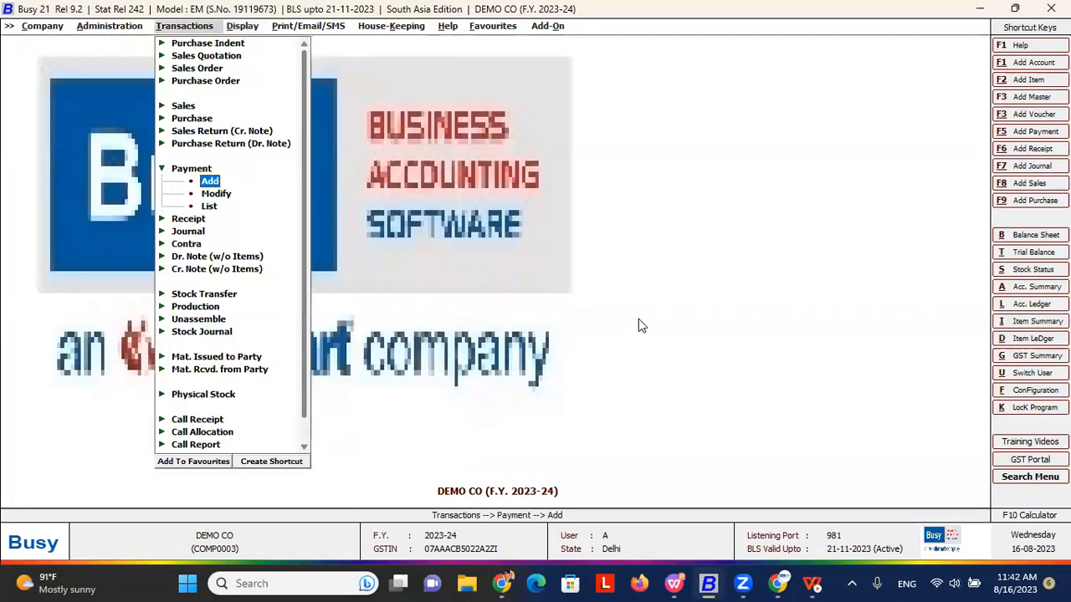
pyautogui.press('Left')
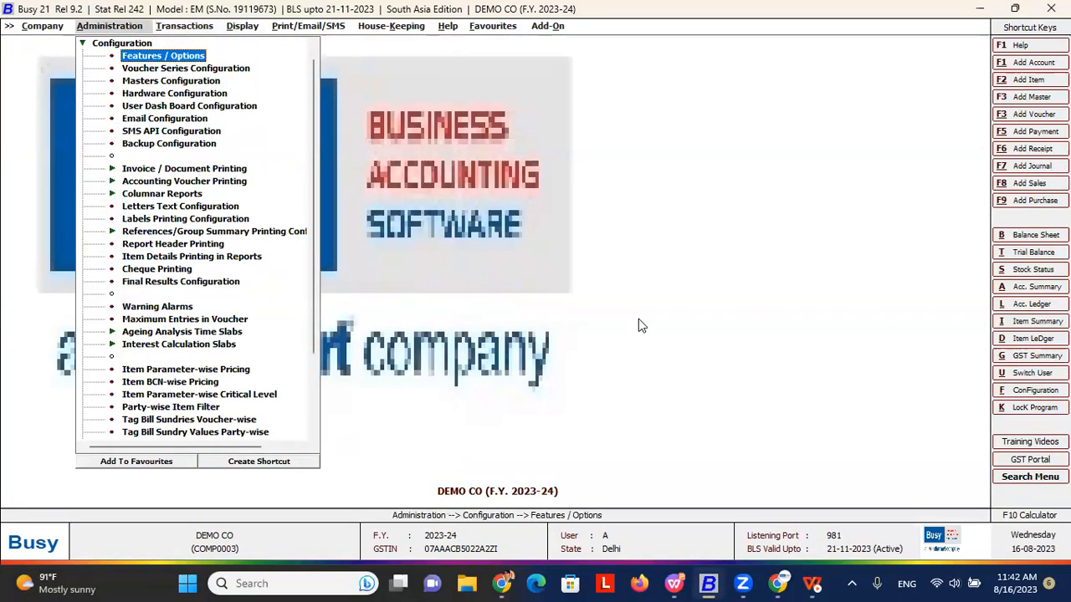
pyautogui.press('Escape')
pyautogui.press('Down')
pyautogui.press('Down')
pyautogui.press('Down')
pyautogui.press('Down')
pyautogui.press('Down')
pyautogui.press('Return')
pyautogui.press('Down')
pyautogui.press('Down')
pyautogui.press('Down')
pyautogui.press('Down')
pyautogui.press('Return')
pyautogui.click(638, 318)
pyautogui.press('Return')
pyautogui.press('Return')
pyautogui.press('Up')
pyautogui.press('Down')
pyautogui.press('Return')
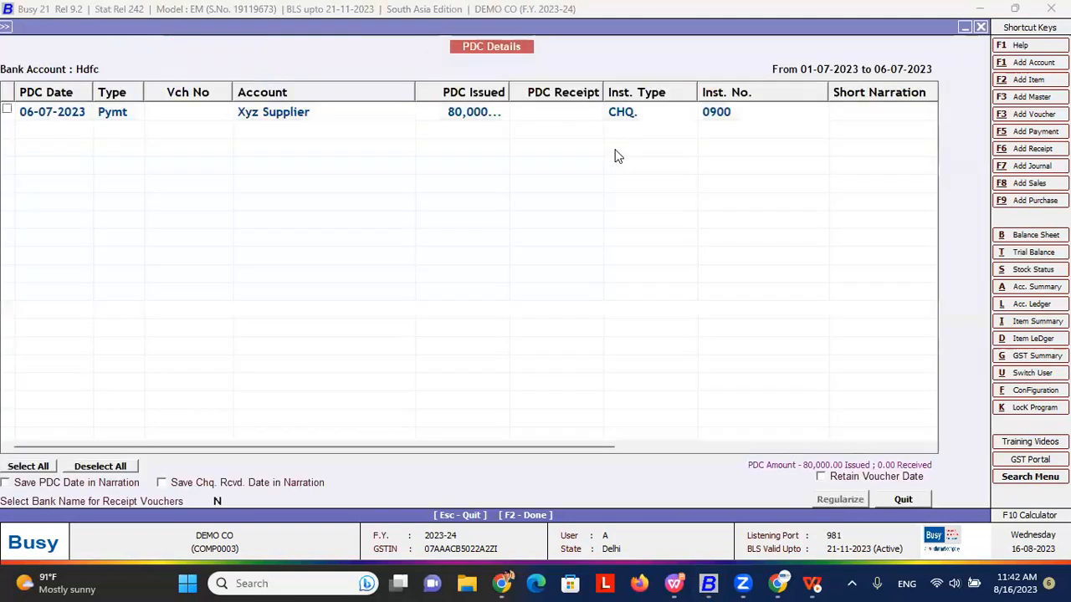
# - Regularize the Xyz Supplier post-dated payment with cheque number 0900 and close the PDC details
pyautogui.press('space')
pyautogui.press('F2')
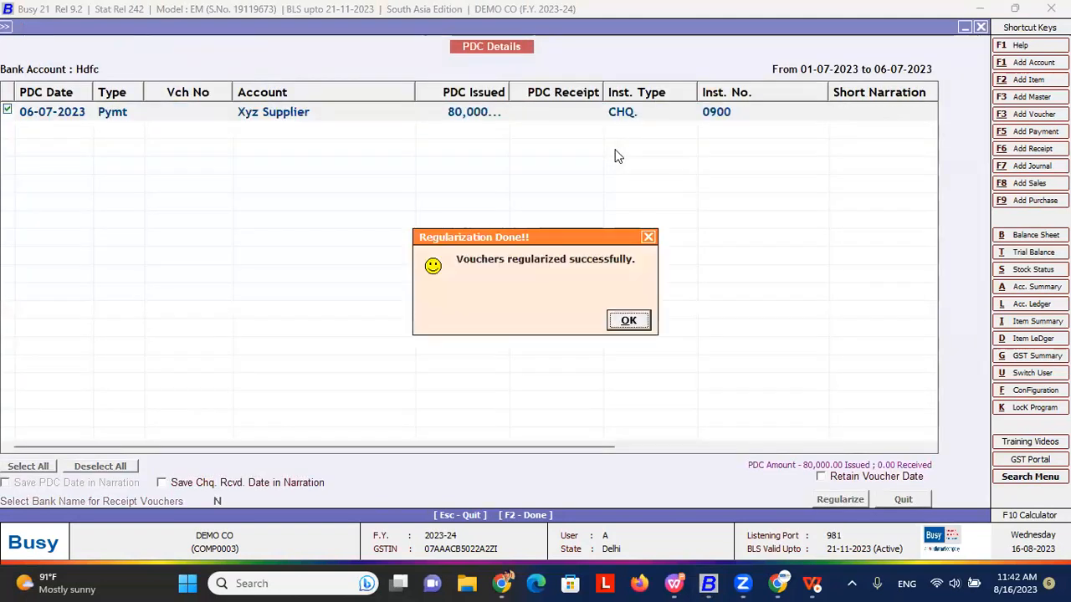
pyautogui.press('Return')
pyautogui.press('Escape')
pyautogui.press('Escape')
# - Display the bank reconciliation report of all Hdfc entries again with the same date range
pyautogui.press('Right')
pyautogui.press('Right')
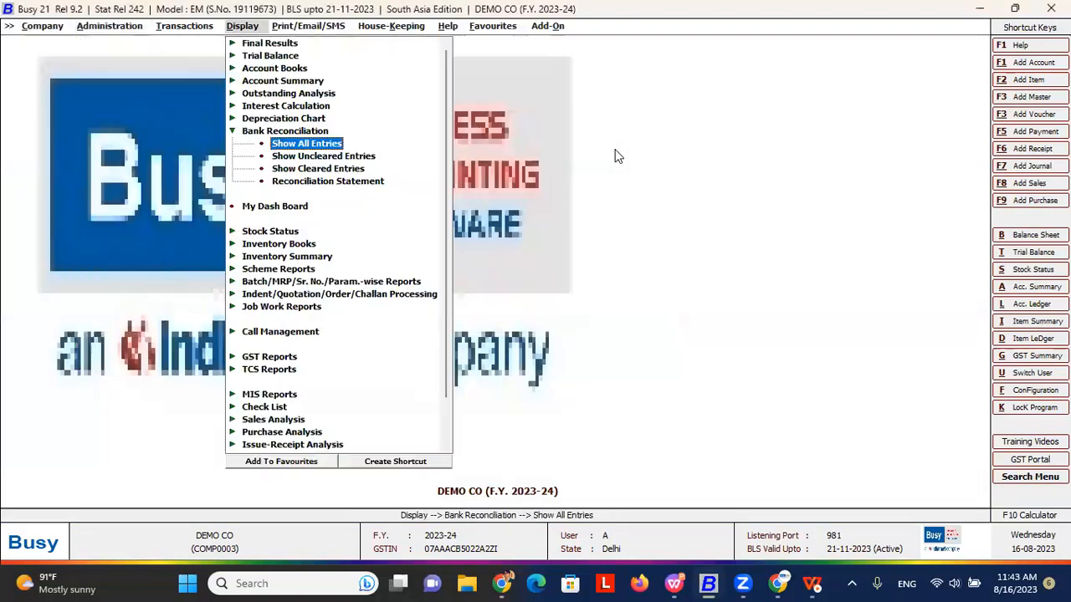
pyautogui.press('Return')
pyautogui.press('F2')
# - Set the clearing date of the Rs. 80,000 Xyz Supplier payment to 08-07-2023 with Clear Full Voucher set to Y
pyautogui.press('Up')
pyautogui.press('Return')
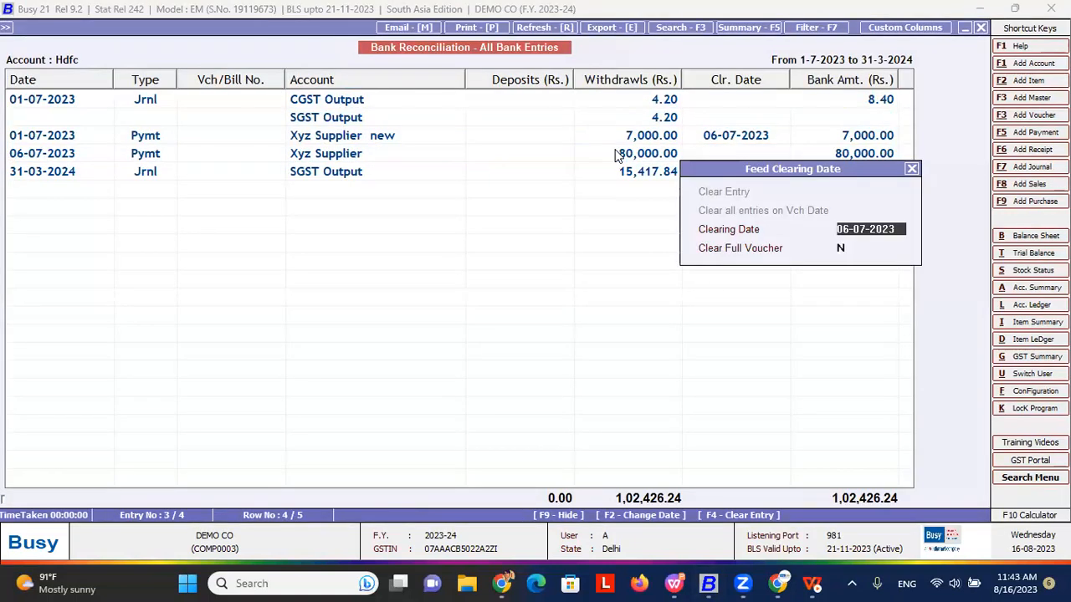
pyautogui.write('08-07')
pyautogui.press('Return')
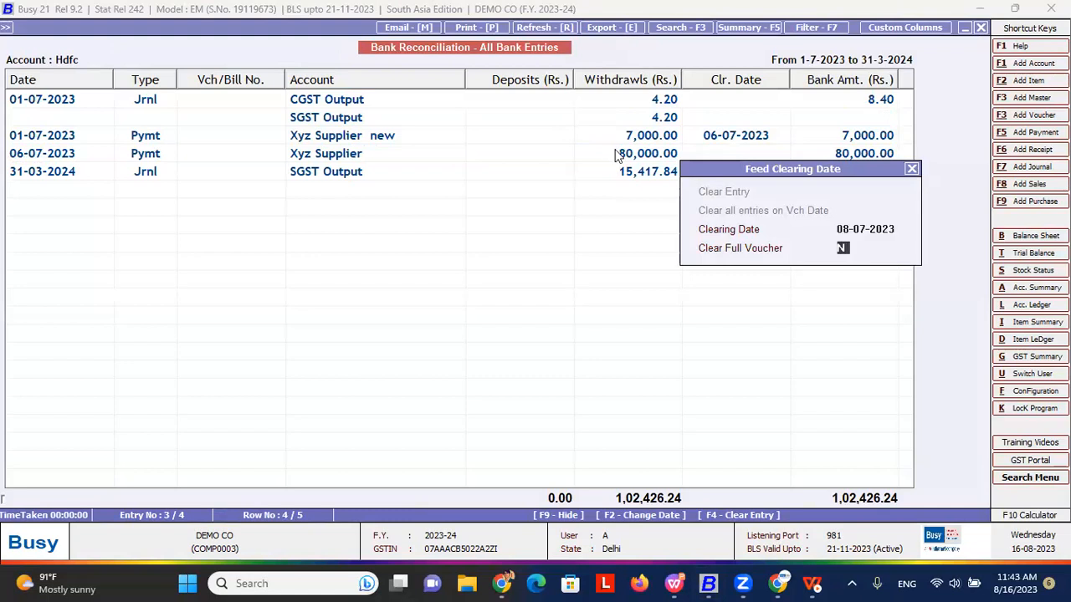
pyautogui.write('Y')
pyautogui.press('Return')
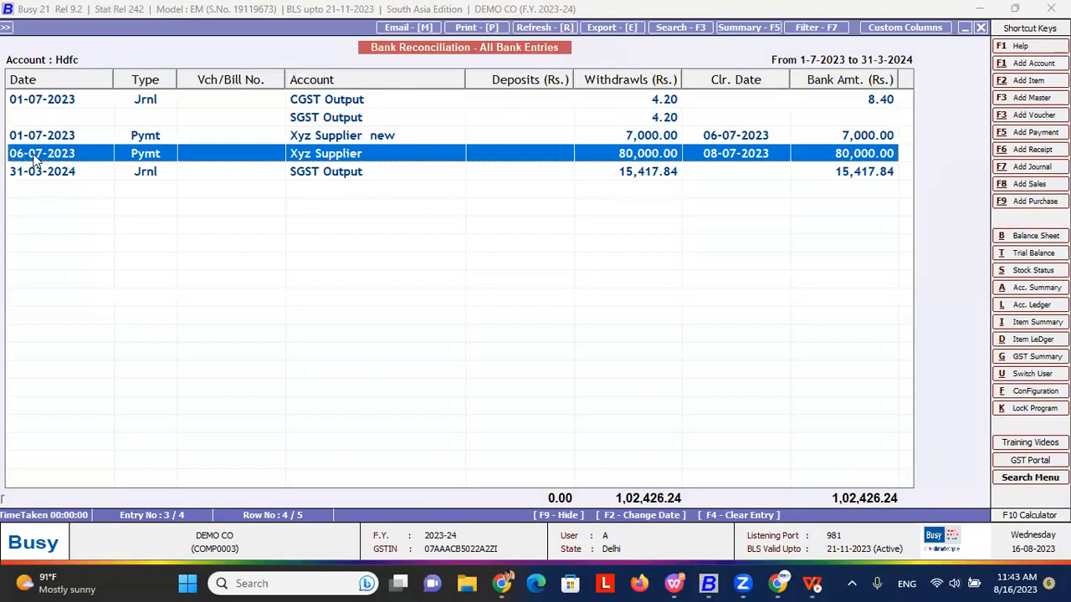
# - Open the Xyz Supplier payment voucher from the report, check its date and type, and close voucher and report
pyautogui.press('Return')
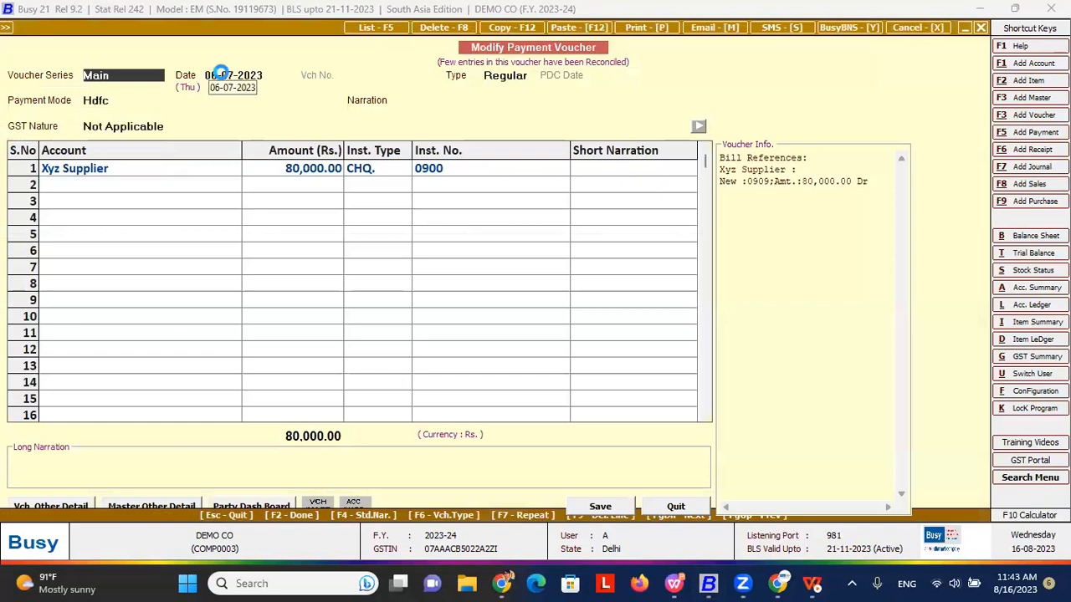
pyautogui.click(222, 75)
pyautogui.press('Return')
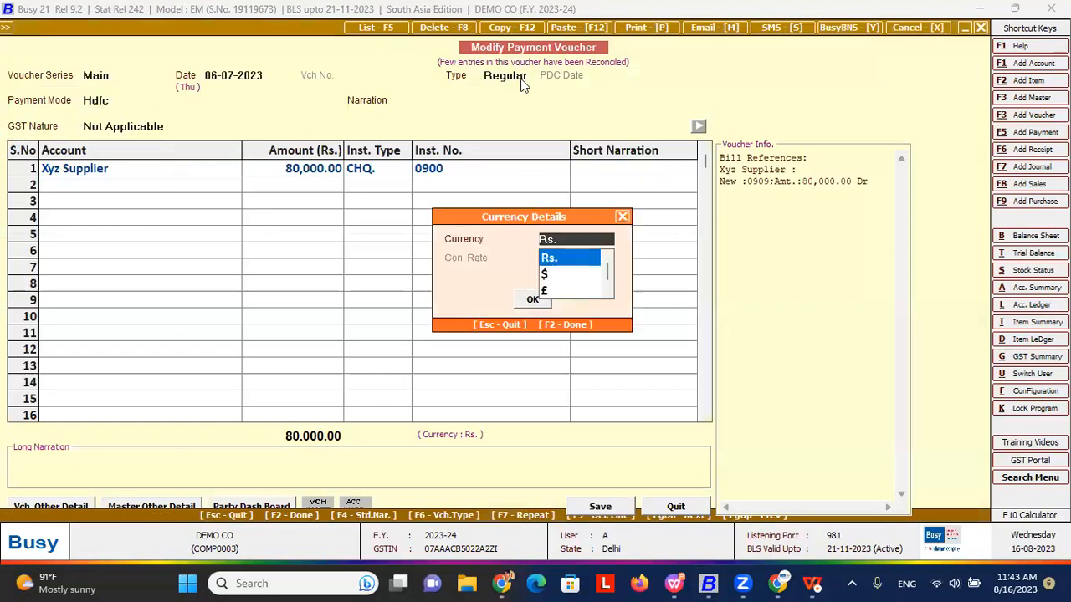
pyautogui.press('Return')
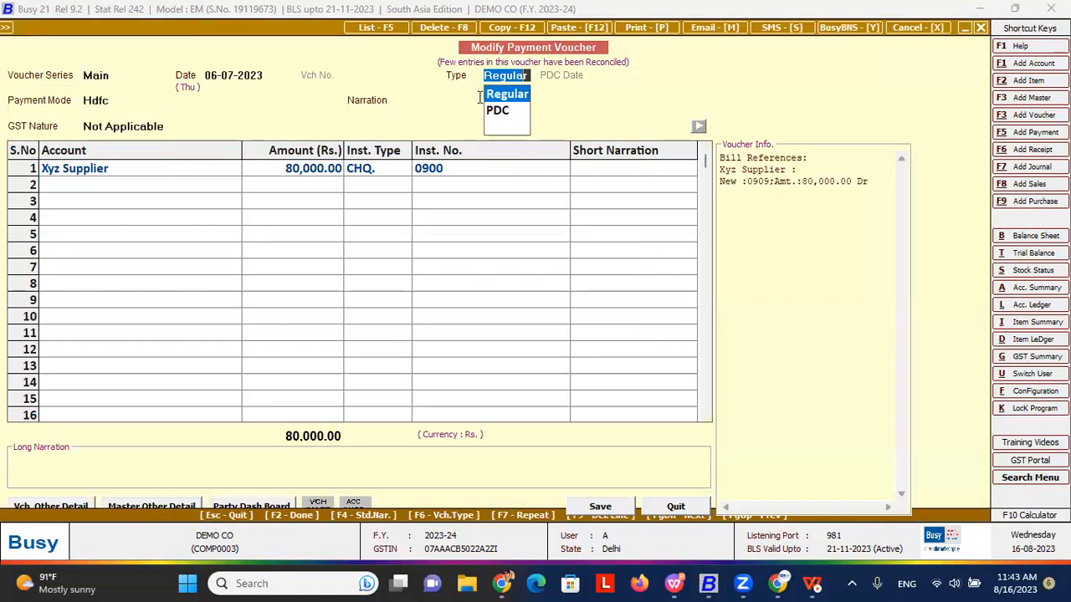
pyautogui.click(214, 76)
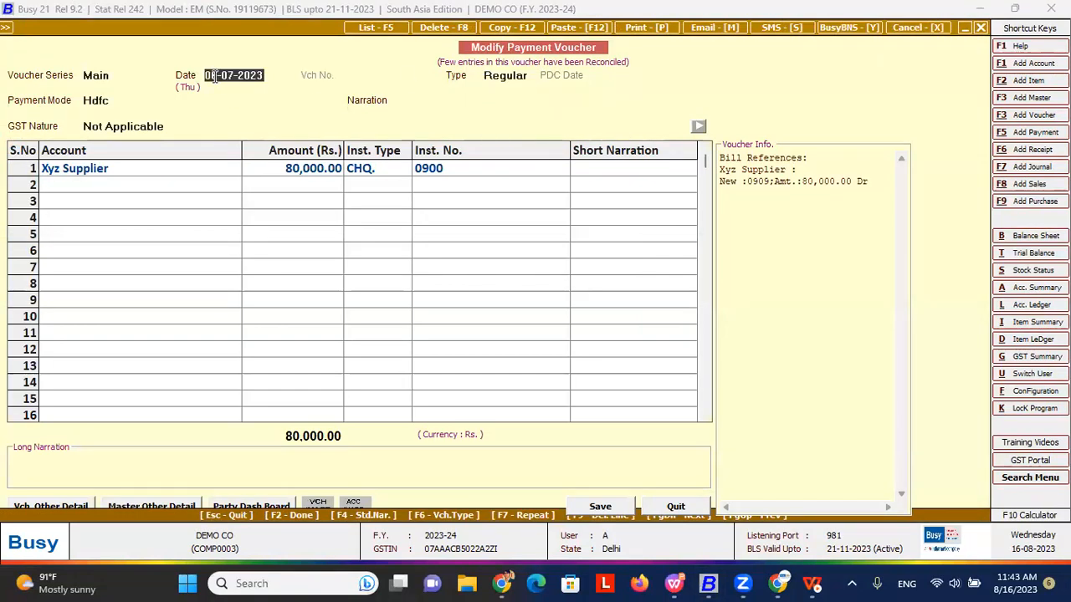
pyautogui.press('Escape')
pyautogui.press('Escape')
pyautogui.press('Escape')
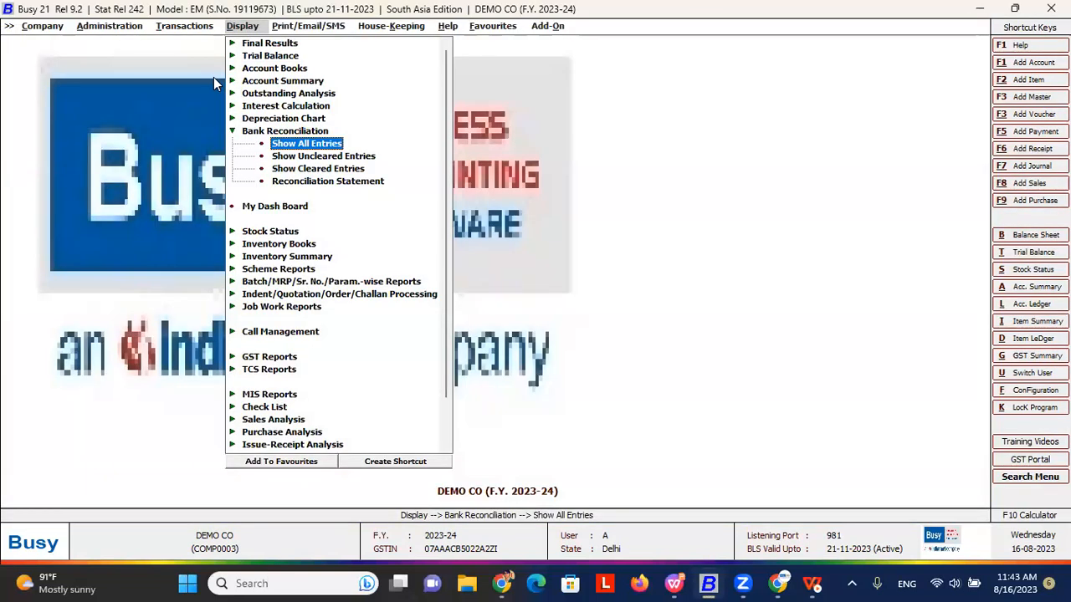
# - Show where the Regularize PDC option is located, and switch to the presentation to advance its slides
pyautogui.press('Left')
pyautogui.press('Left')
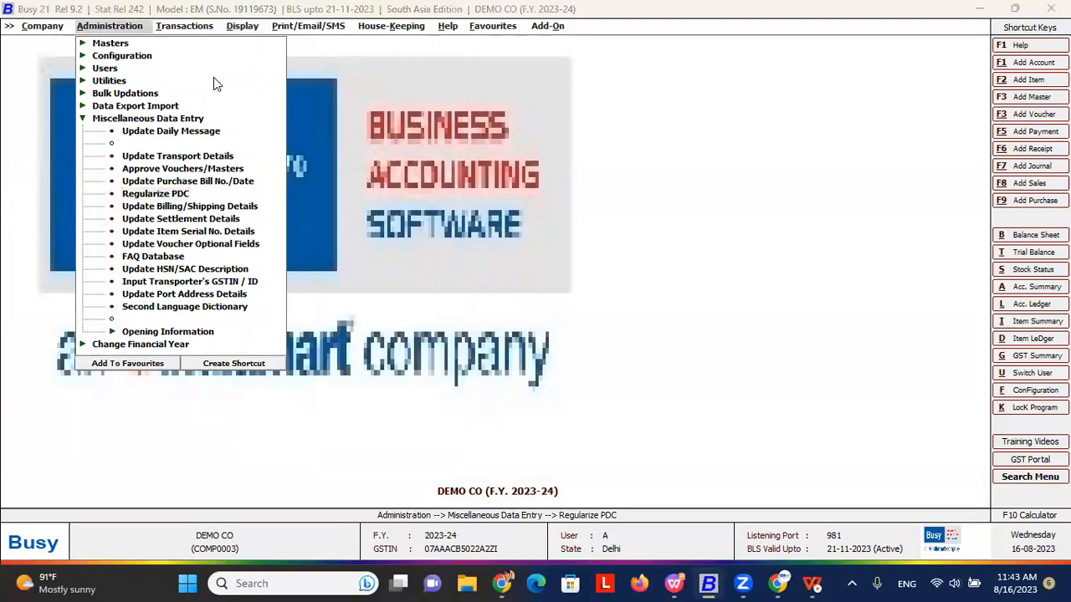
pyautogui.hotkey('alt', 'Tab')
pyautogui.press('Right')
pyautogui.press('Right')
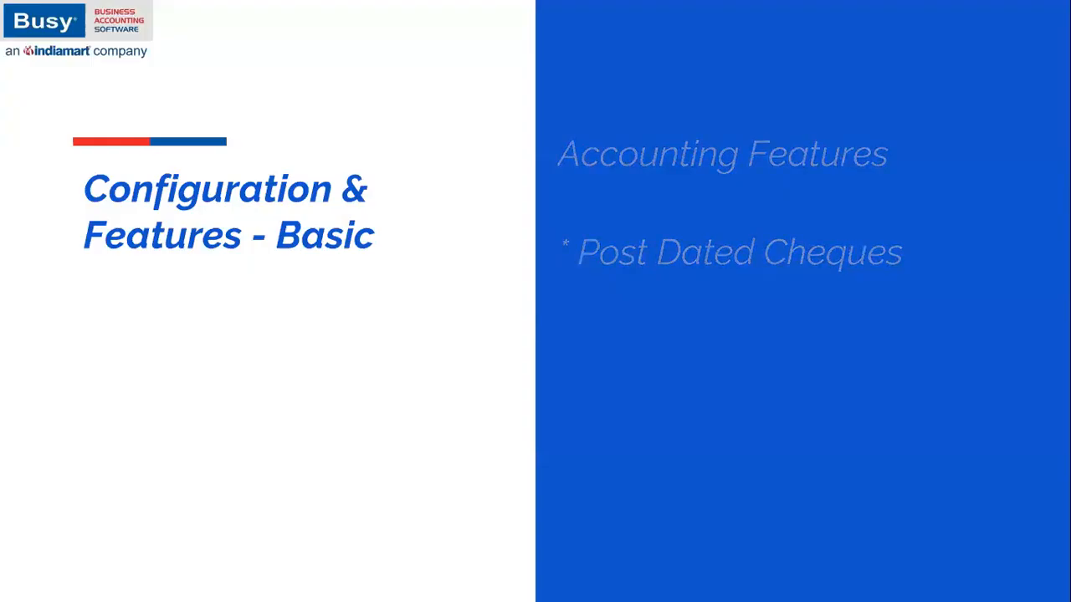
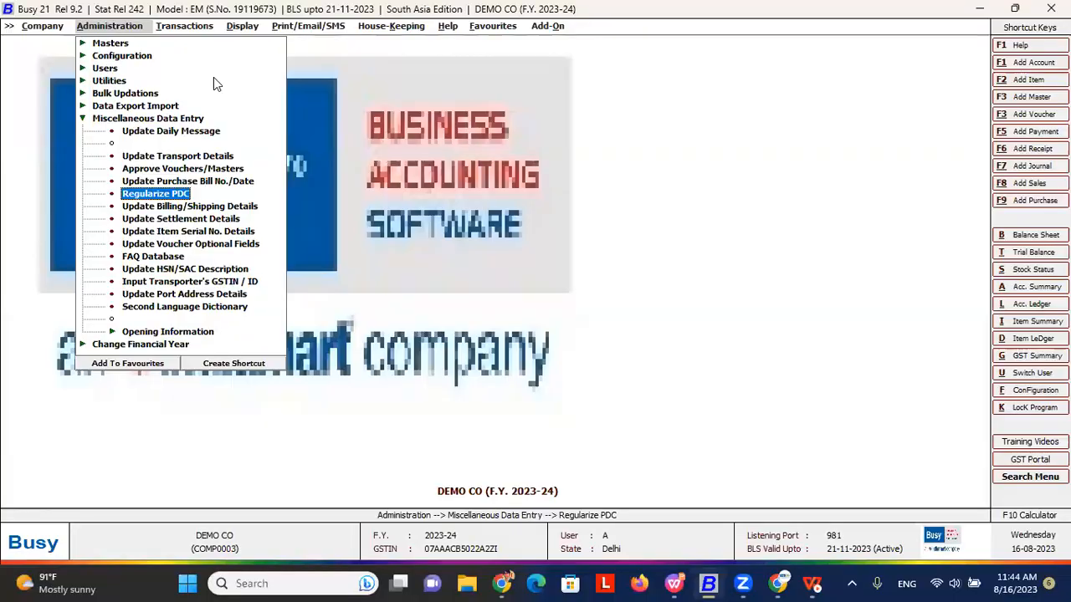
# - Open the Accounts section of the Features / Options configuration and enable Cheque Printing
pyautogui.press('Left')
pyautogui.press('Up')
pyautogui.press('Up')
pyautogui.press('Up')
pyautogui.press('Up')
pyautogui.press('Up')
pyautogui.press('Right')
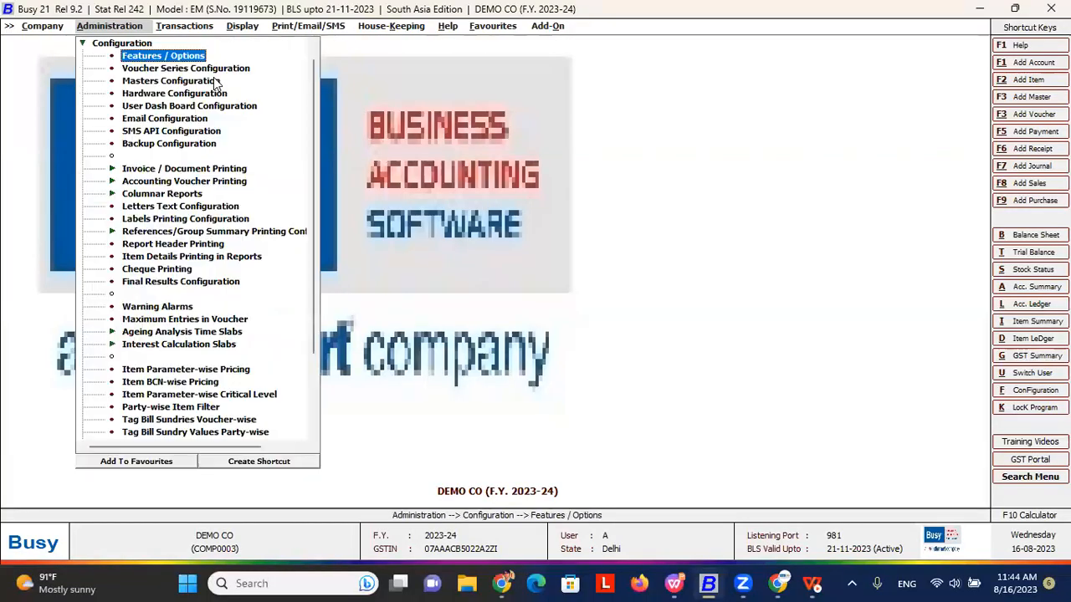
pyautogui.press('Return')
pyautogui.press('Down')
pyautogui.press('Down')
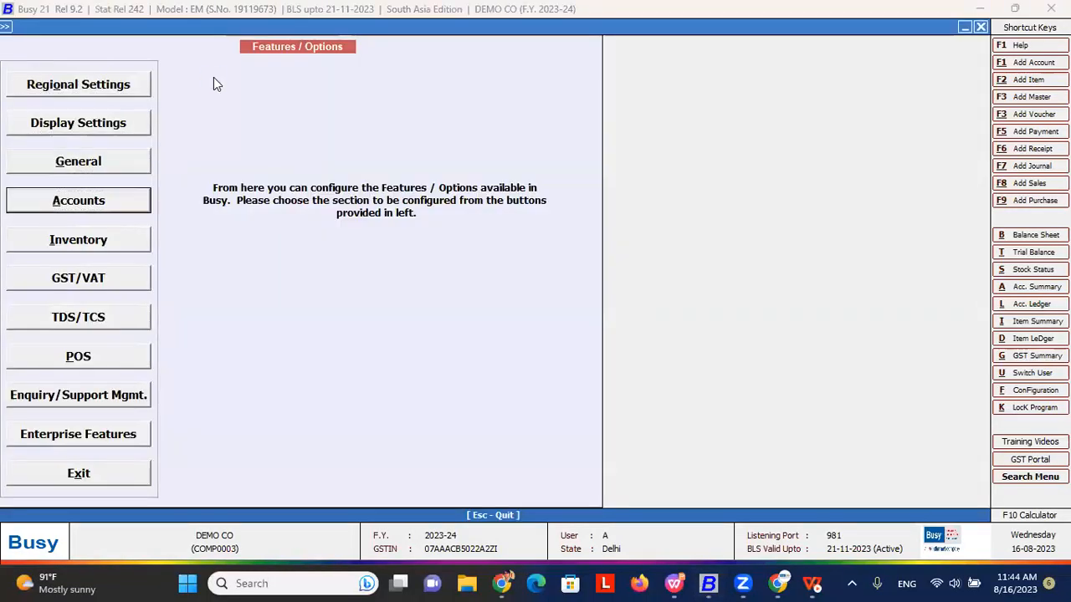
pyautogui.press('Return')
pyautogui.click(358, 453)
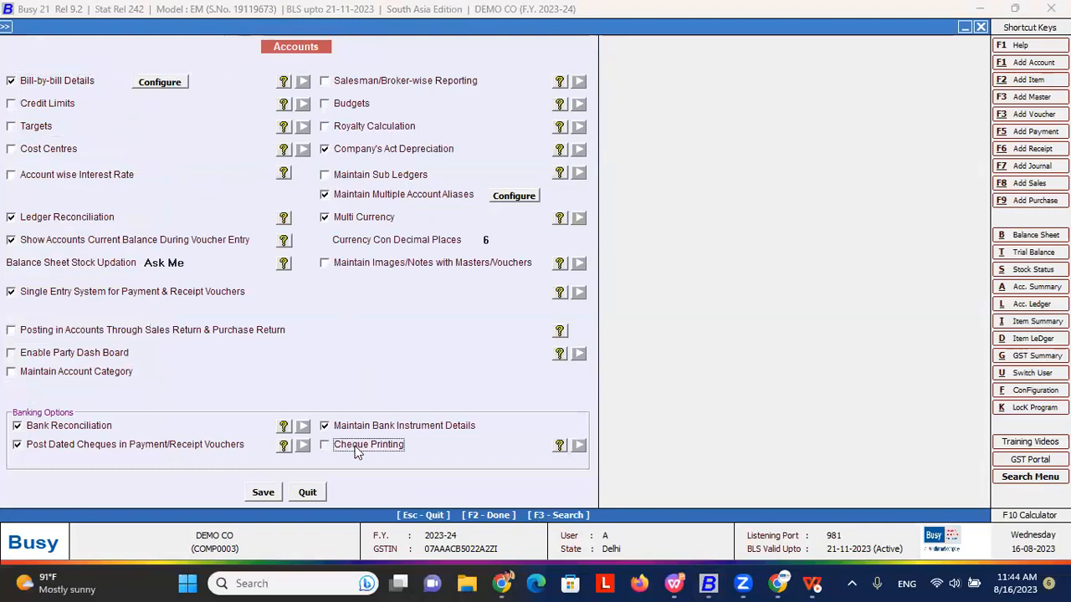
# - Search the Accounts options for CHEQUE and CHEQUE PRINTING, and save the configuration
pyautogui.press('F3')
pyautogui.write('CHEQUE')
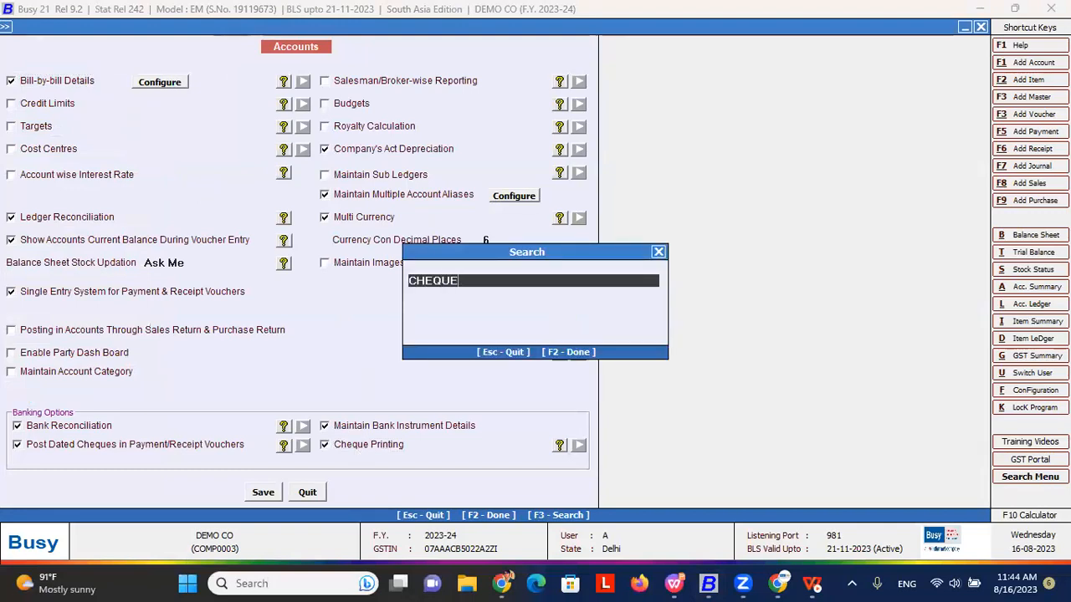
pyautogui.press('F2')
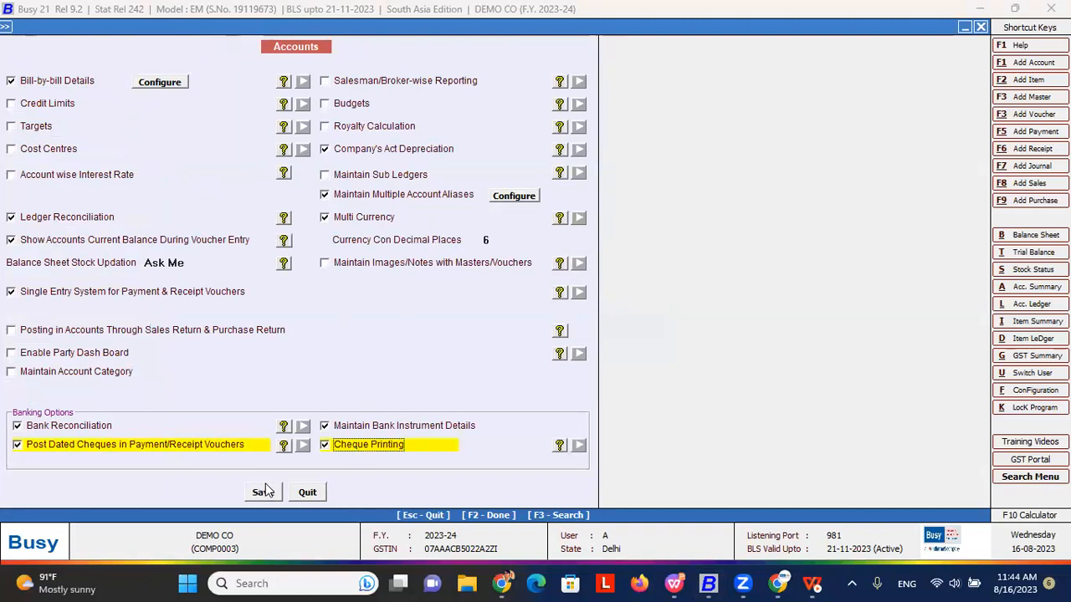
pyautogui.press('F3')
pyautogui.write('CHEQUE')
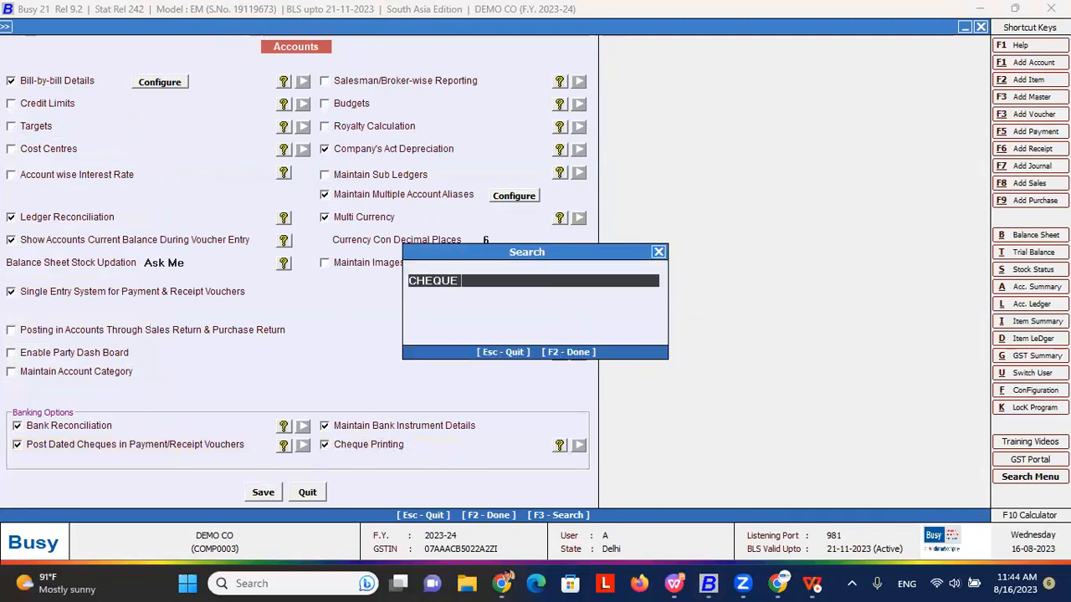
pyautogui.write(' PRINTING')
pyautogui.press('Return')
pyautogui.click(262, 492)
pyautogui.press('Escape')
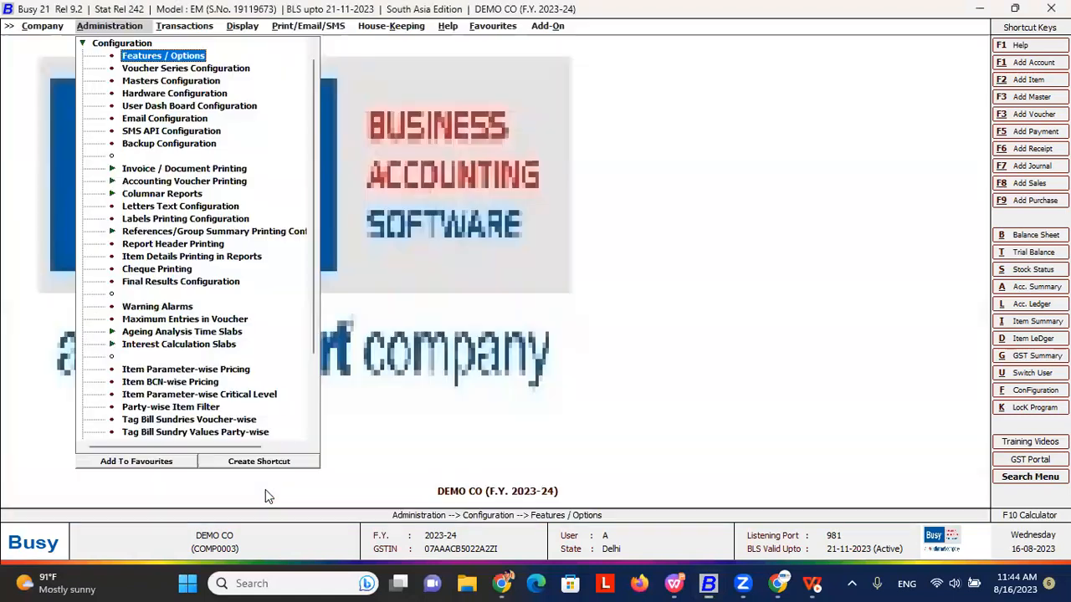
# - Open the Cheque Printing configuration with its list of bank cheque formats
pyautogui.press('Escape')
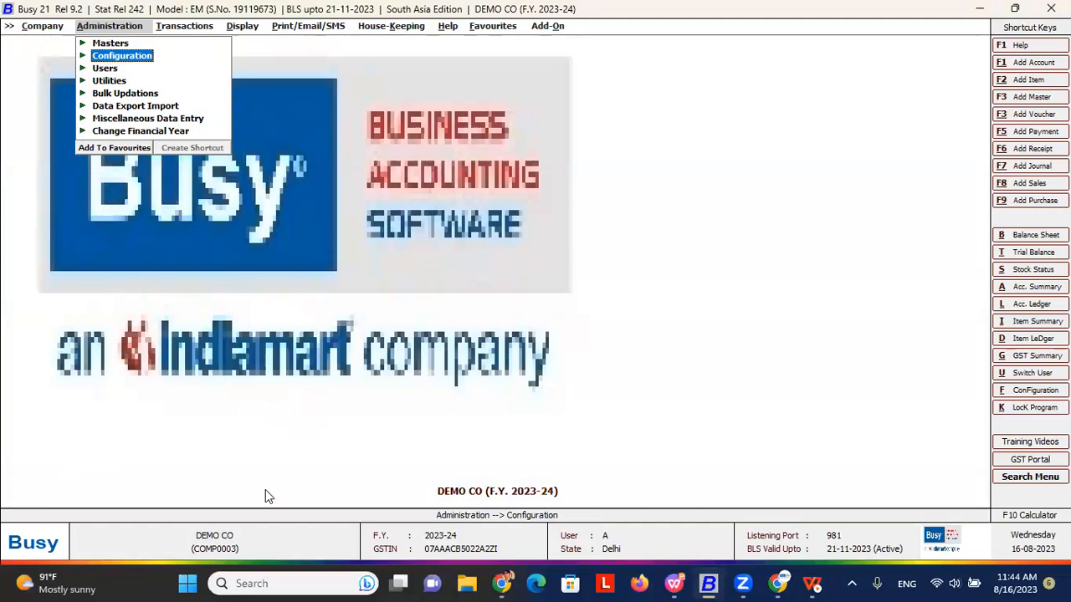
pyautogui.press('Return')
pyautogui.press('Down')
pyautogui.press('Down')
pyautogui.press('Down')
pyautogui.press('Down')
pyautogui.press('Down')
pyautogui.press('Down')
pyautogui.press('Down')
pyautogui.press('Down')
pyautogui.press('Down')
pyautogui.press('Down')
pyautogui.press('Down')
pyautogui.press('Down')
pyautogui.press('Down')
pyautogui.press('Down')
pyautogui.press('Down')
pyautogui.press('Return')
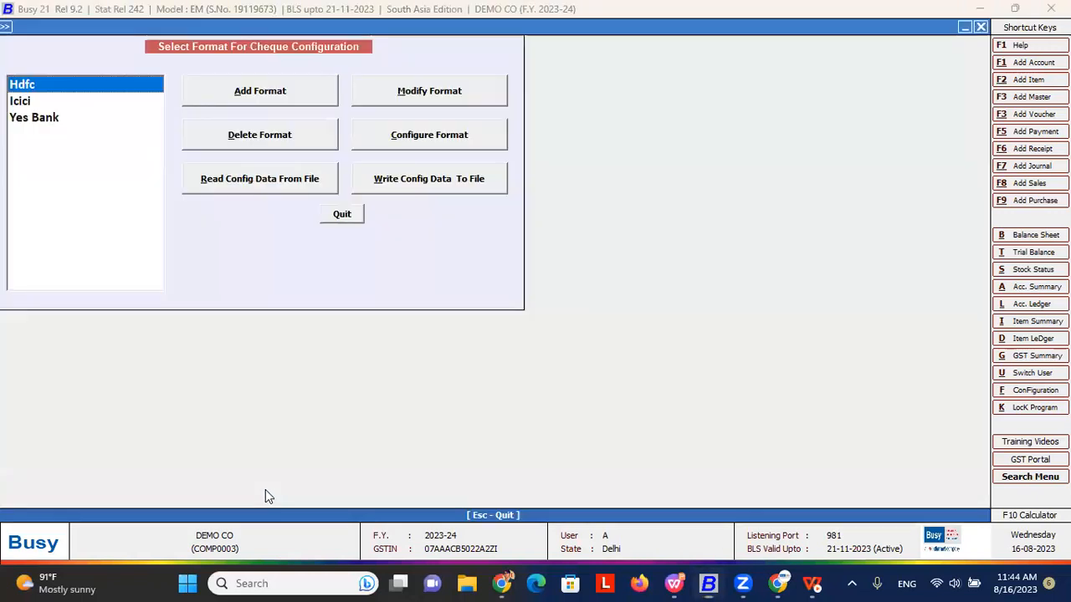
# - Add a new cheque format named BOI and save it
pyautogui.click(259, 99)
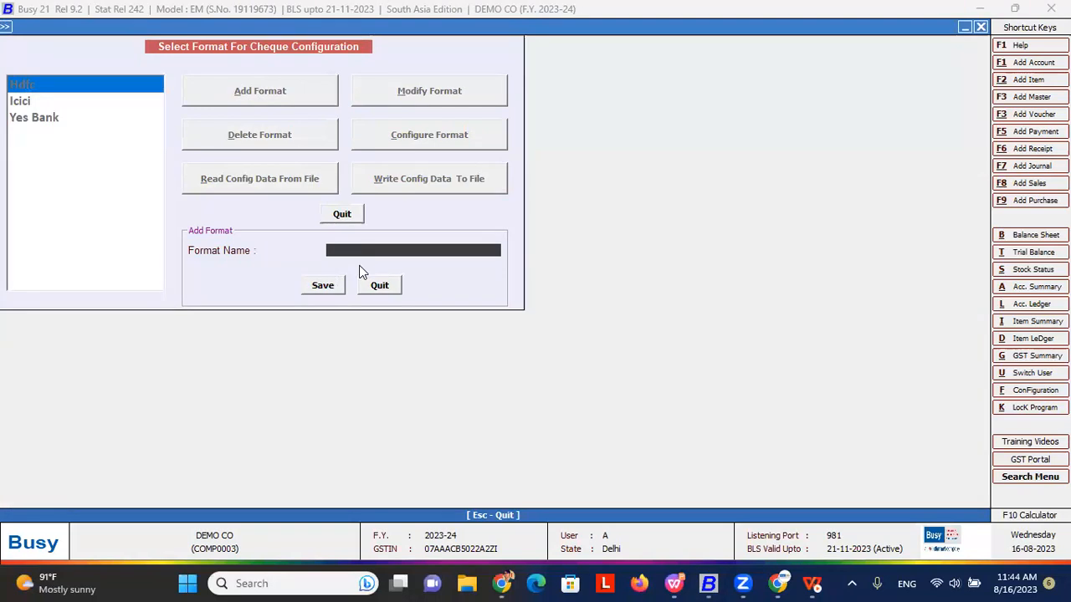
pyautogui.write('BOI')
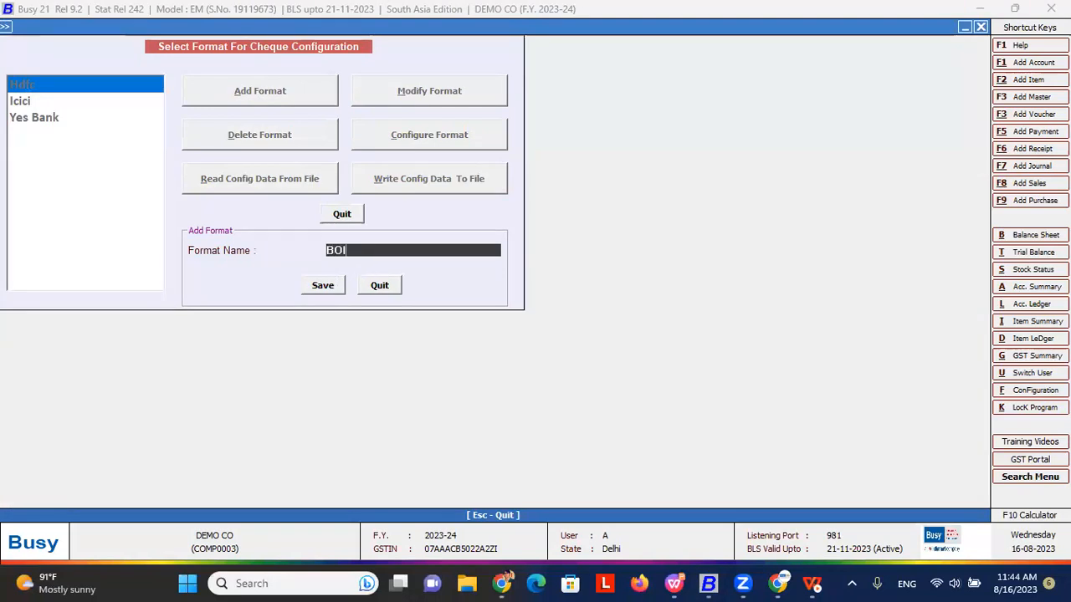
pyautogui.press('Return')
pyautogui.press('Return')
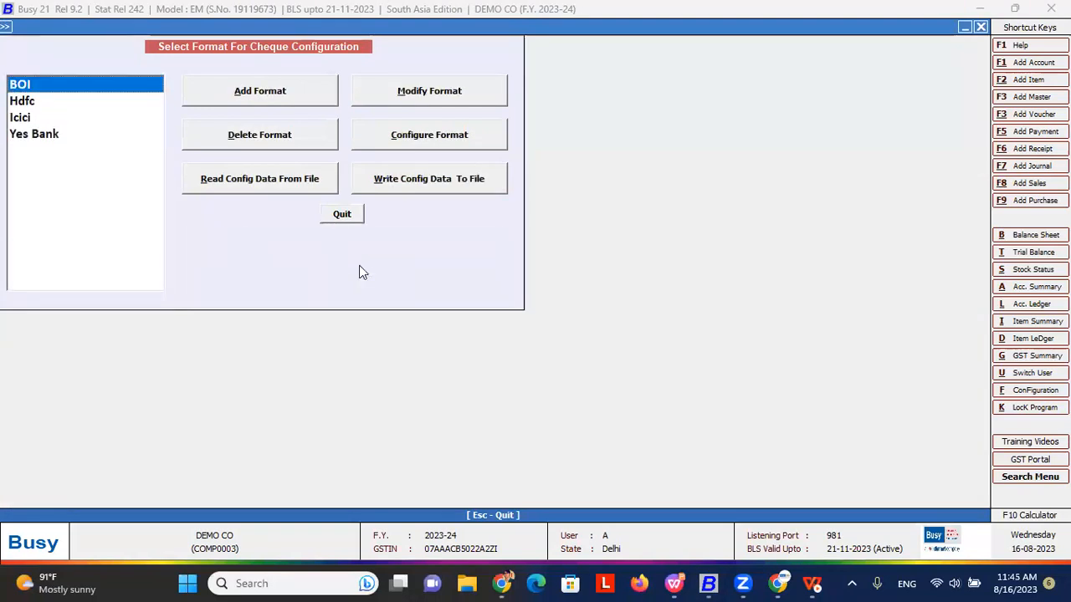
# - Review the BOI cheque format's field layout and its cheque height and width settings
pyautogui.click(435, 139)
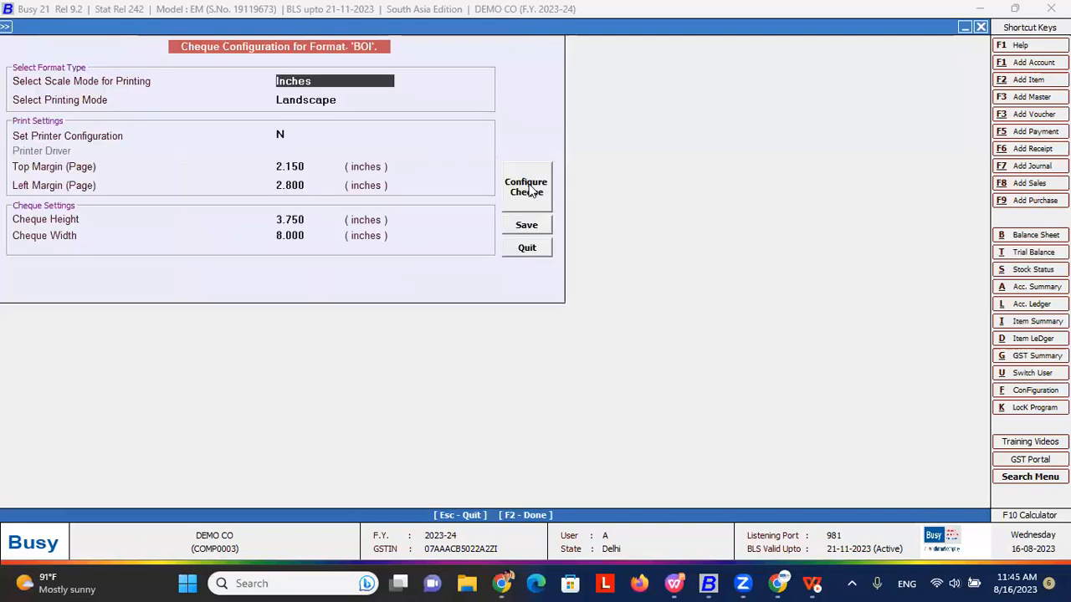
pyautogui.click(527, 188)
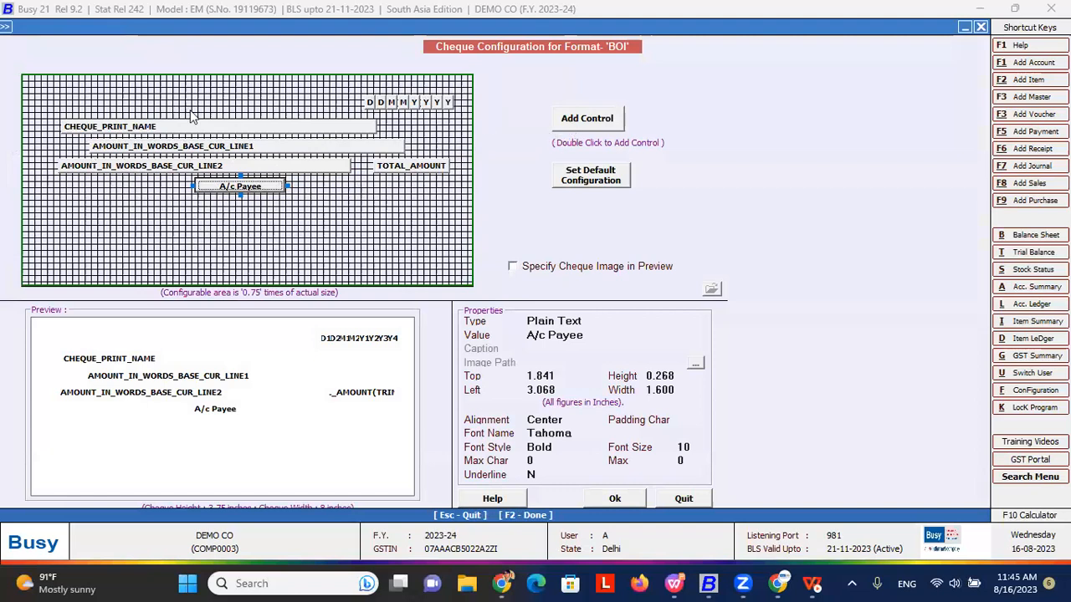
pyautogui.press('Escape')
pyautogui.press('Return')
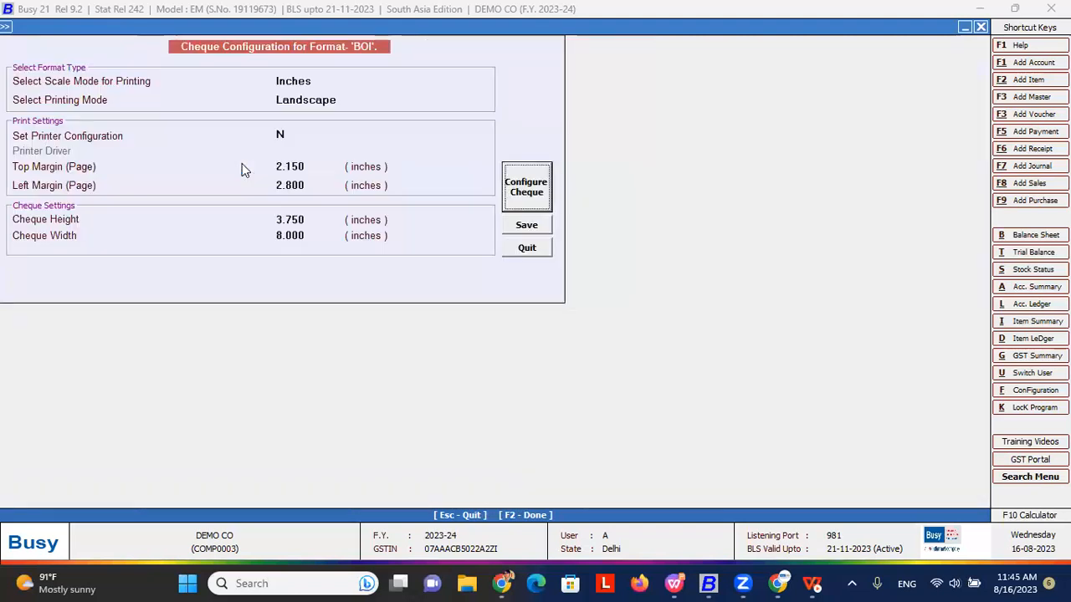
pyautogui.click(317, 219)
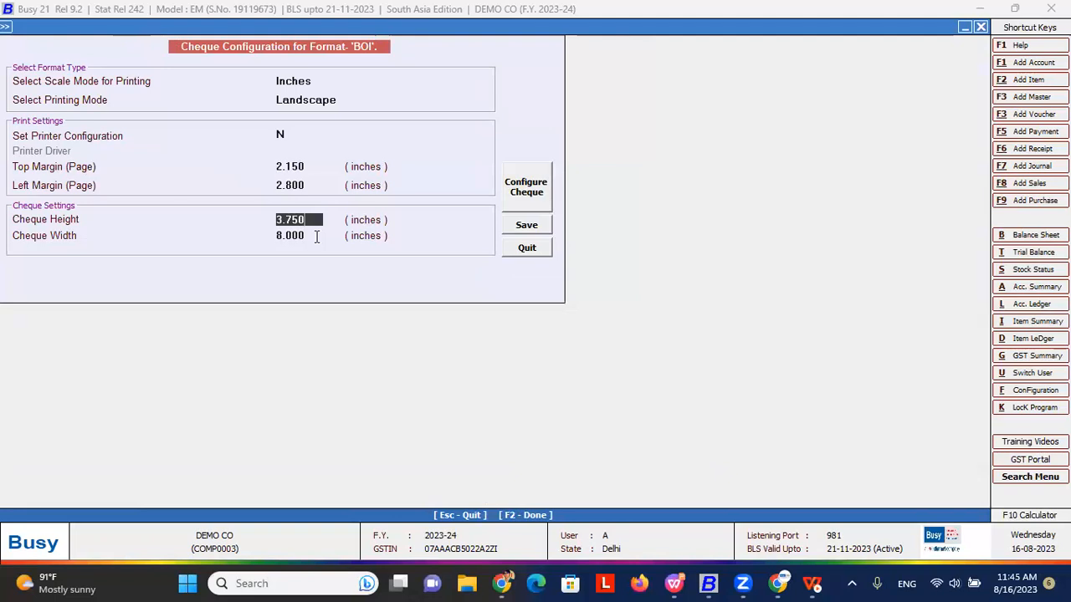
pyautogui.click(312, 235)
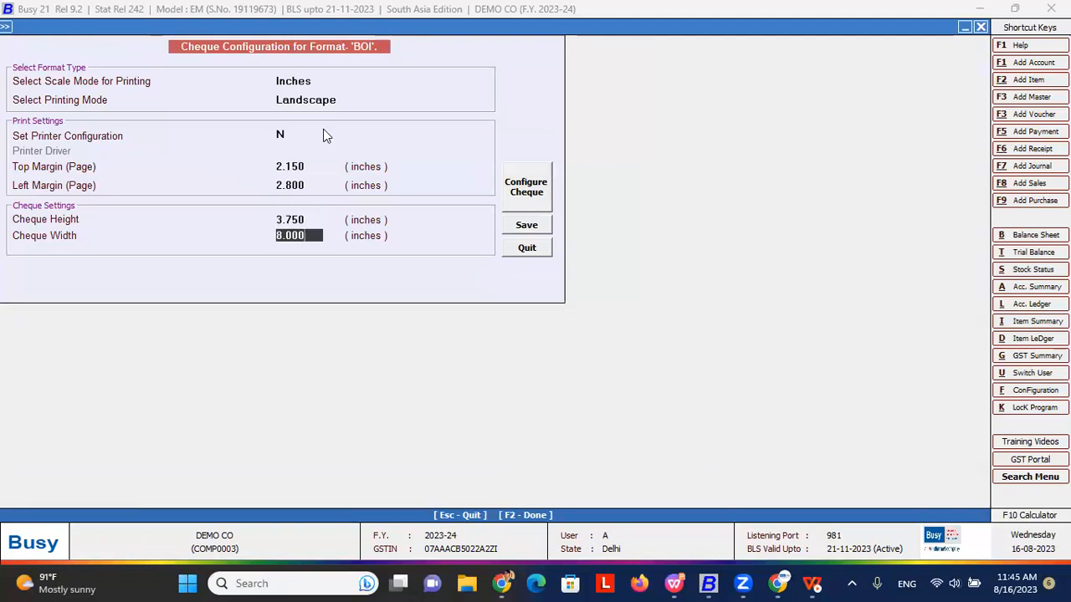
# - Try changing the BOI format's printing scale mode to Millimeter, decline converting the existing values, and reselect Inches
pyautogui.click(326, 81)
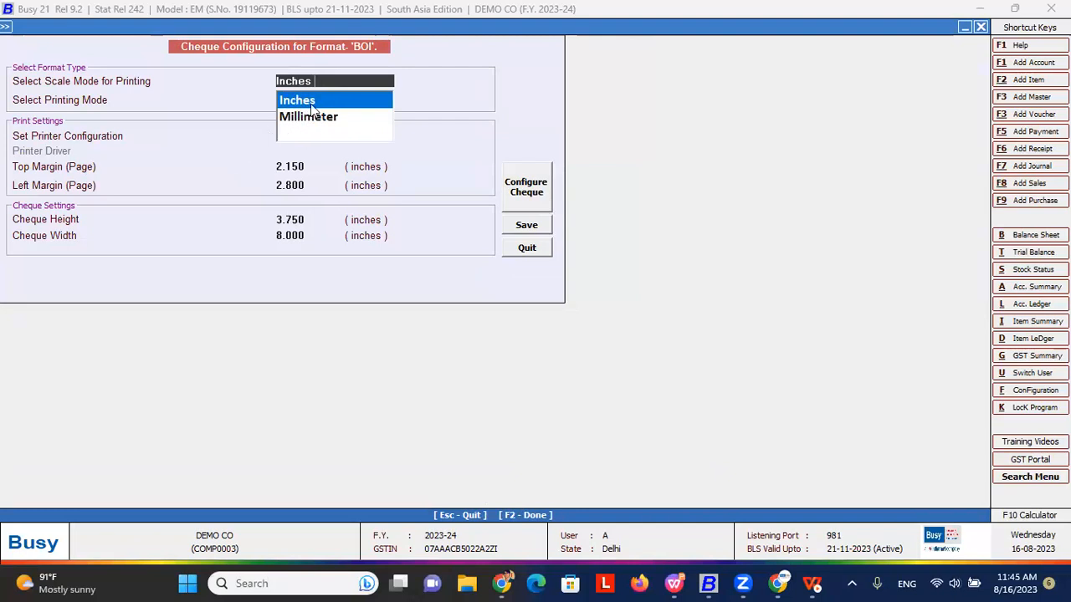
pyautogui.click(309, 117)
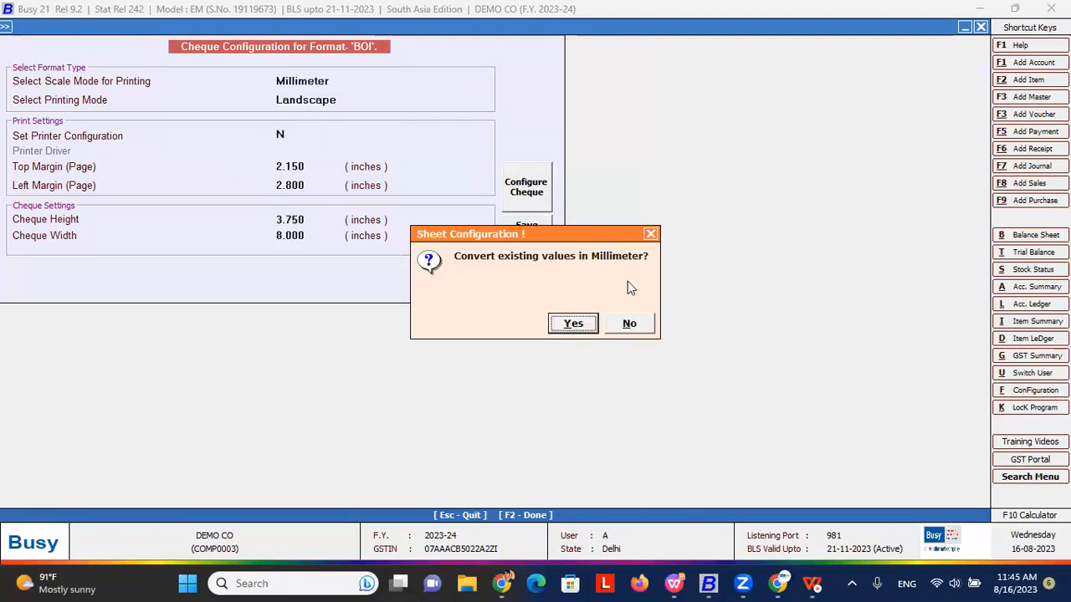
pyautogui.click(631, 325)
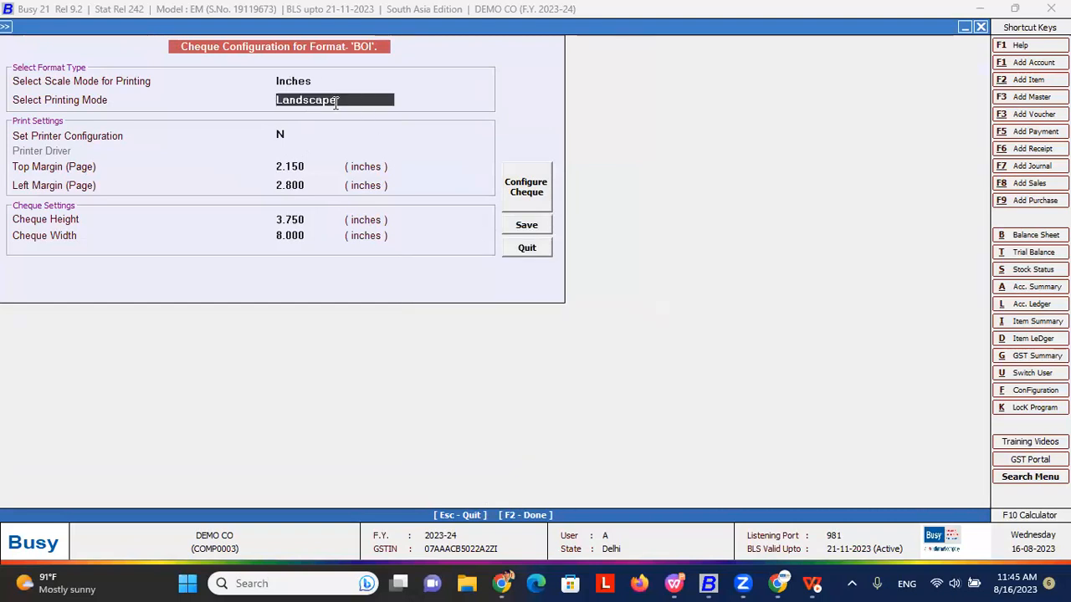
pyautogui.click(319, 79)
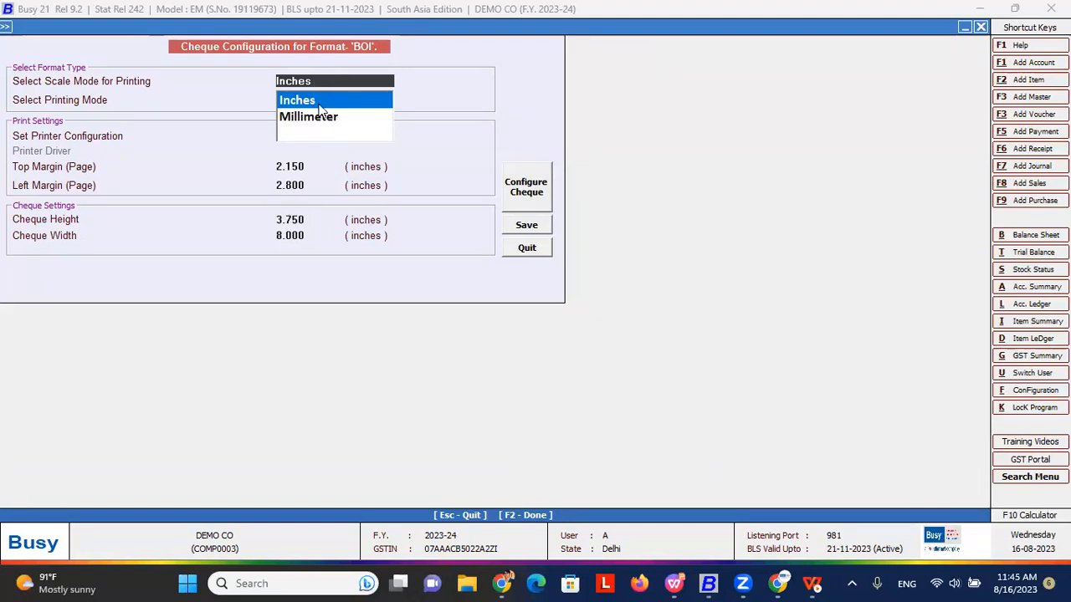
pyautogui.click(318, 100)
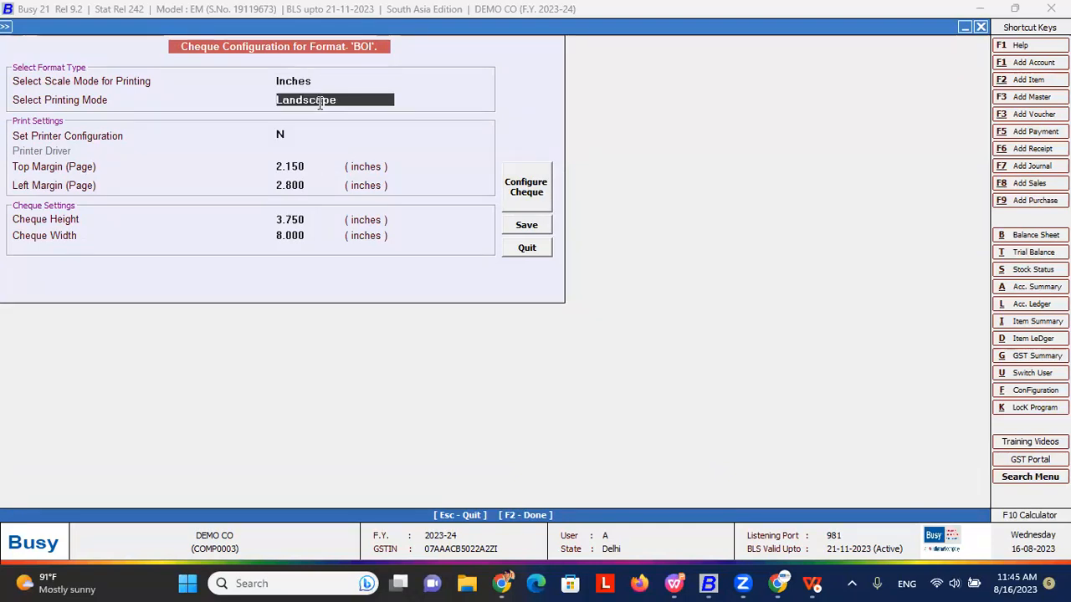
# - Check the BOI format's cheque height, cheque width and printing mode, and close the cheque configuration without saving
pyautogui.click(307, 220)
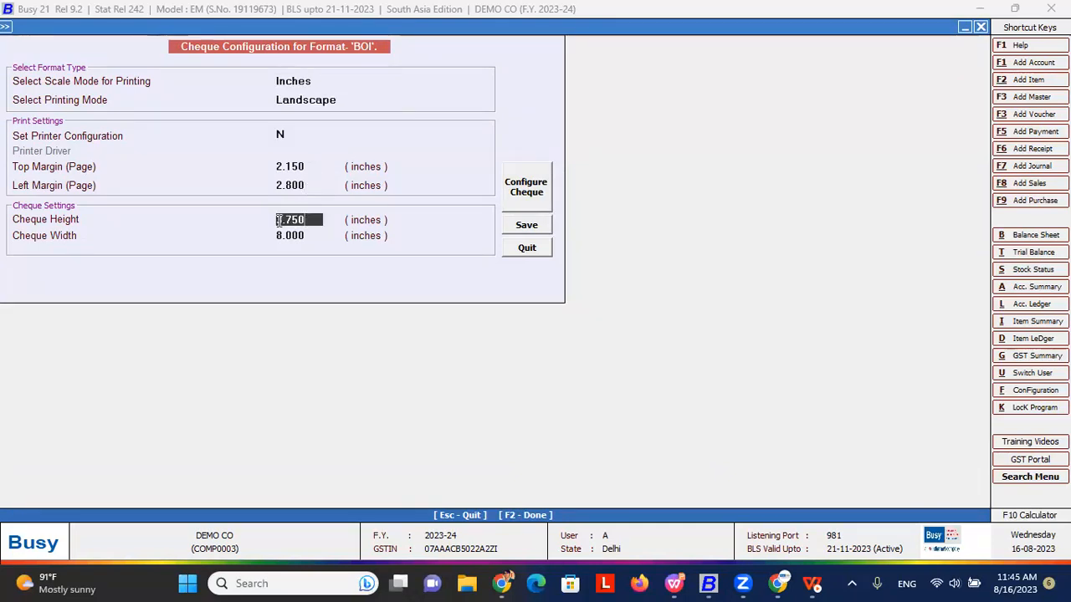
pyautogui.click(310, 236)
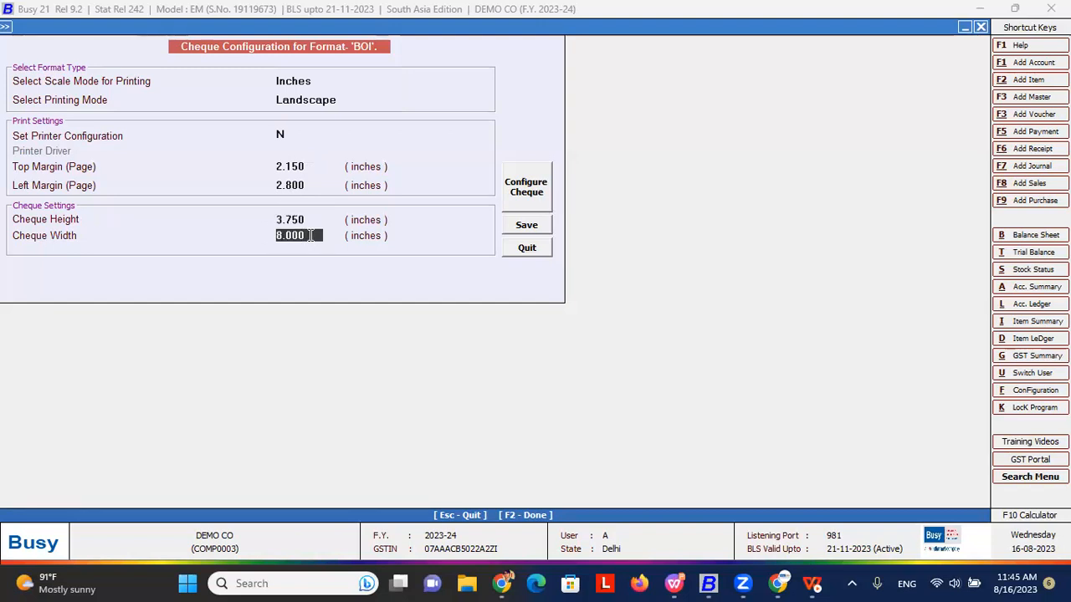
pyautogui.click(347, 100)
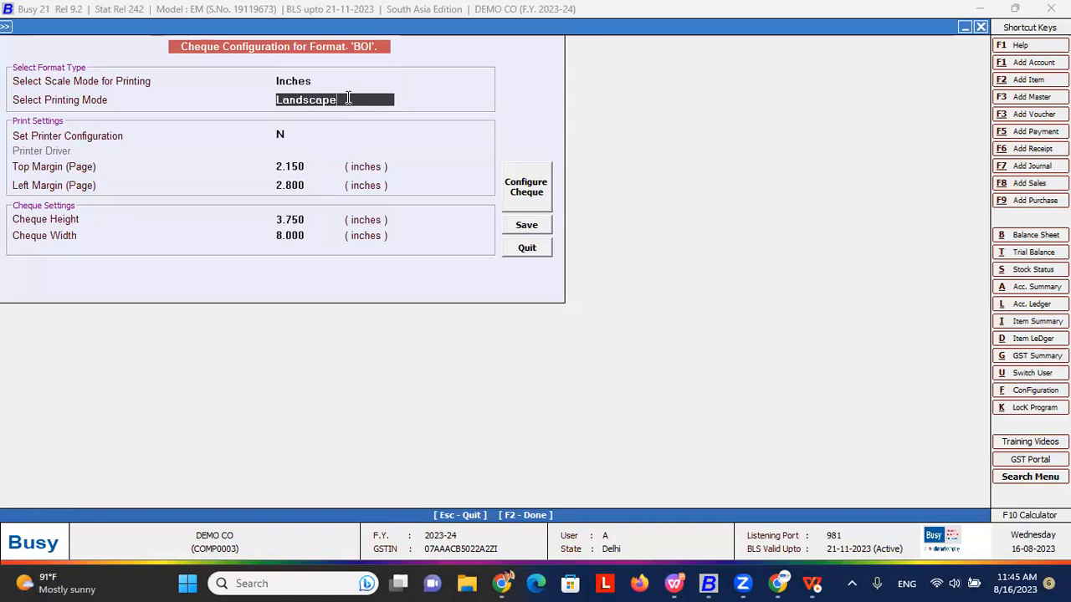
pyautogui.press('Escape')
pyautogui.press('Return')
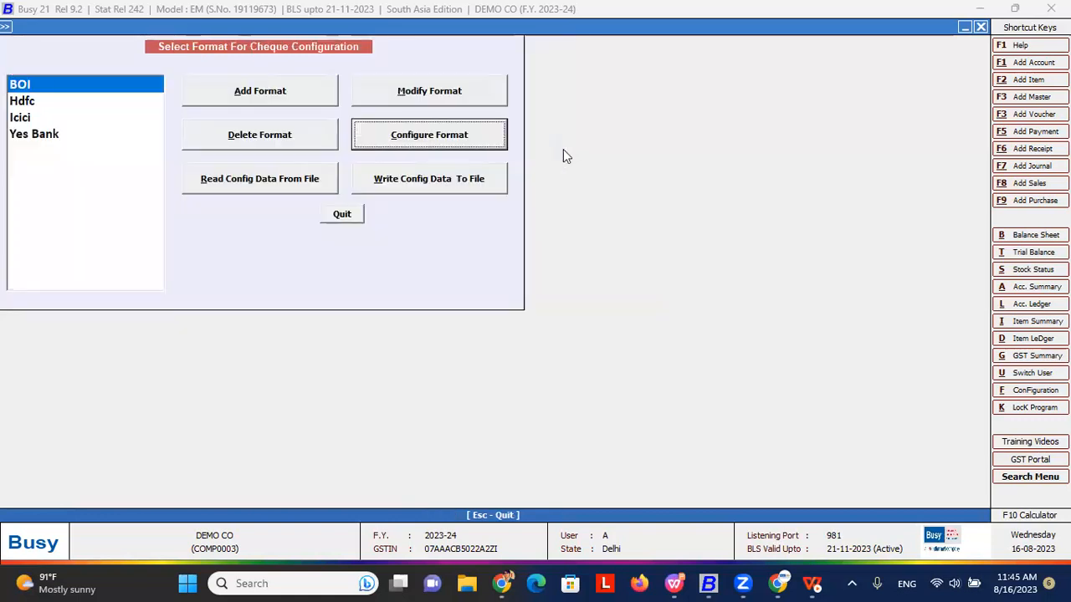
pyautogui.press('Escape')
# - Open the Hdfc account master for modification
pyautogui.press('Up')
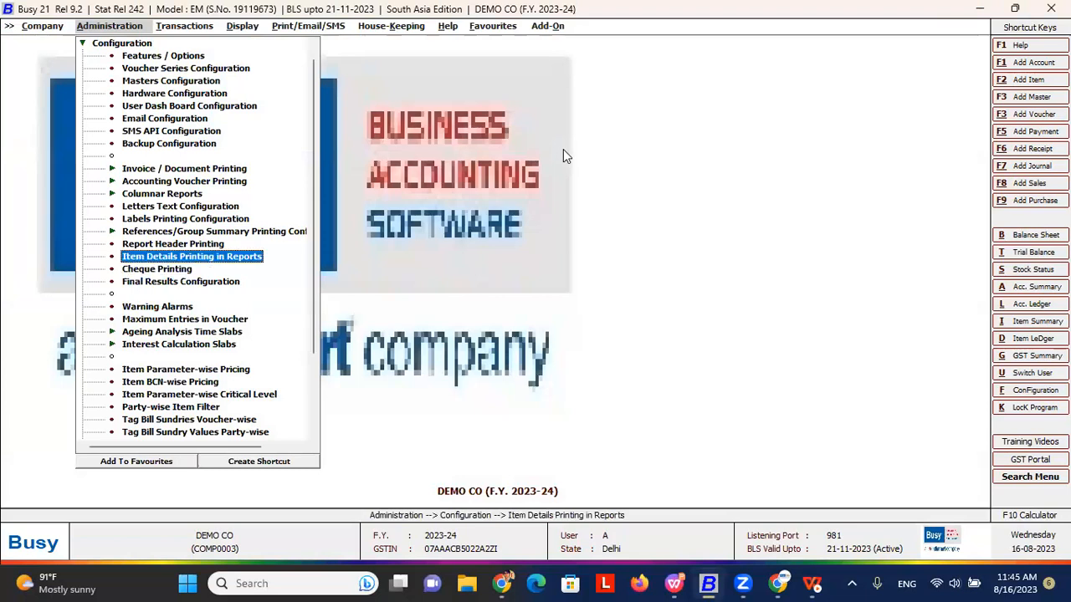
pyautogui.press('Up')
pyautogui.press('Up')
pyautogui.press('Up')
pyautogui.press('Up')
pyautogui.press('Up')
pyautogui.press('Up')
pyautogui.press('Up')
pyautogui.press('Up')
pyautogui.press('Up')
pyautogui.press('Up')
pyautogui.press('Up')
pyautogui.press('Up')
pyautogui.press('Up')
pyautogui.press('Up')
pyautogui.press('Up')
pyautogui.press('Up')
pyautogui.press('Up')
pyautogui.press('Up')
pyautogui.press('Return')
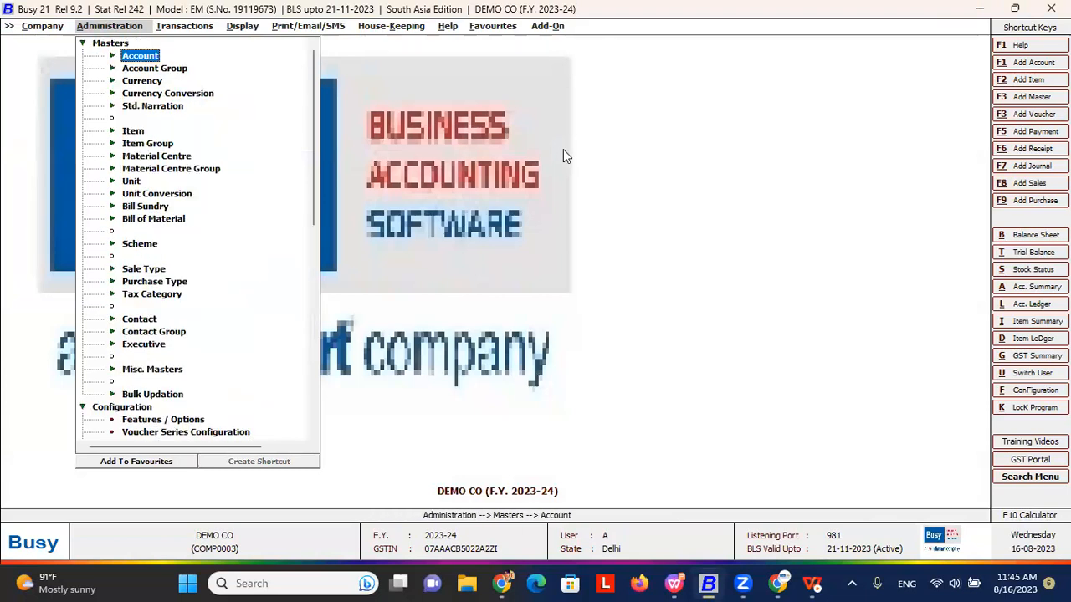
pyautogui.press('Return')
pyautogui.press('Down')
pyautogui.press('Return')
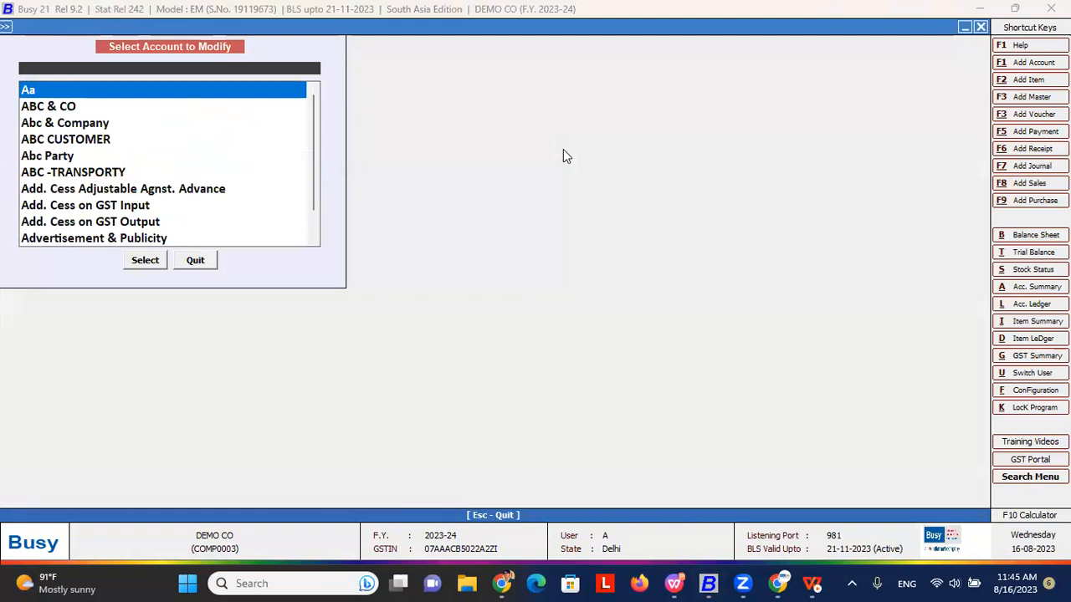
pyautogui.write('Hdfc')
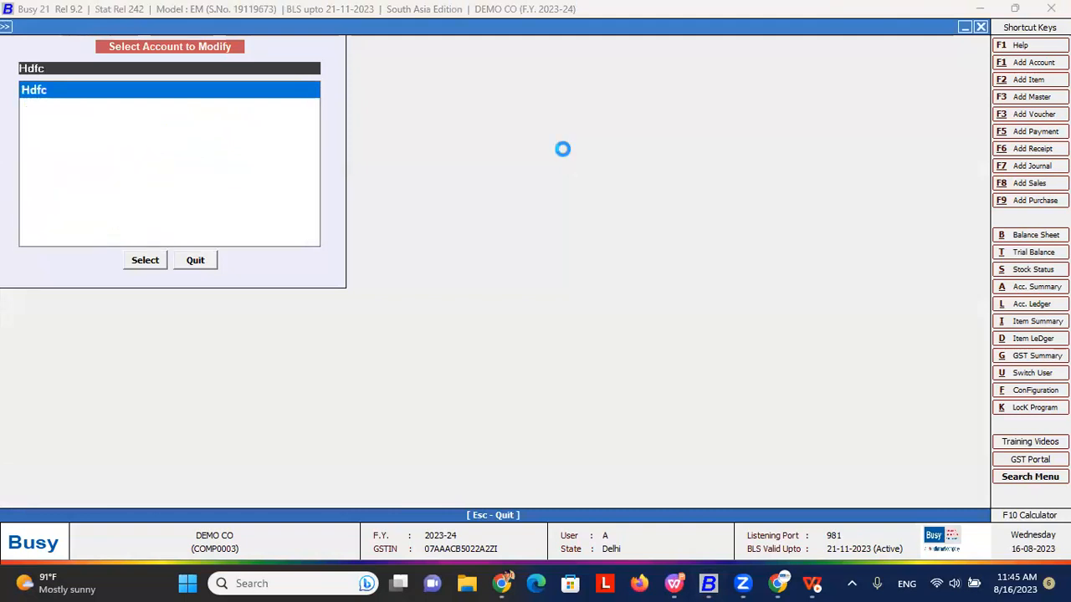
pyautogui.press('Return')
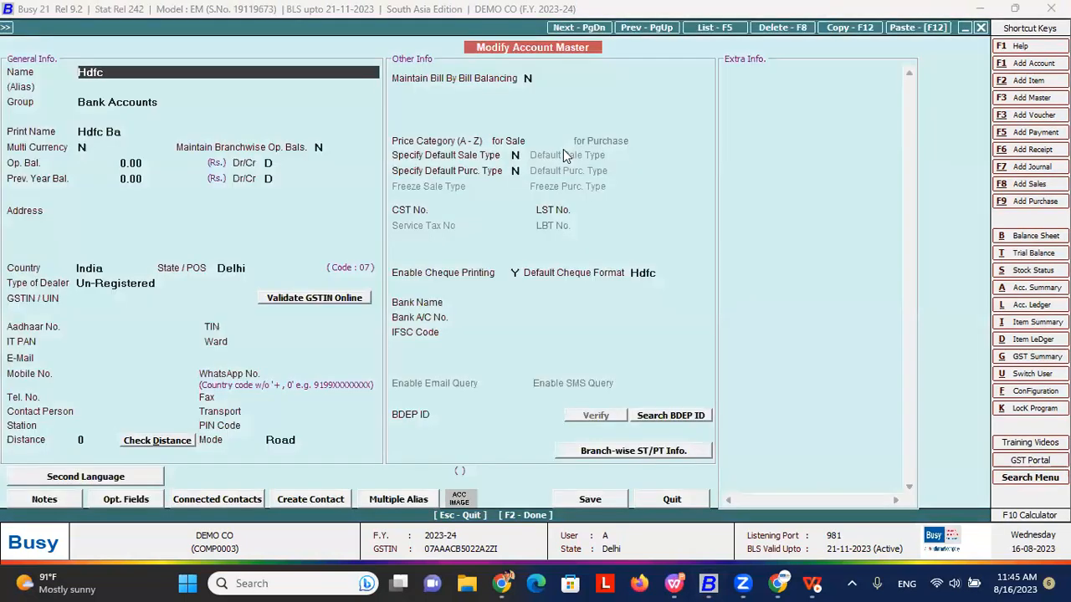
# - Review the Hdfc account's Enable Cheque Printing setting and Default Cheque Format choices, and quit the account without saving
pyautogui.click(516, 274)
pyautogui.press('y')
pyautogui.press('Return')
pyautogui.press('Down')
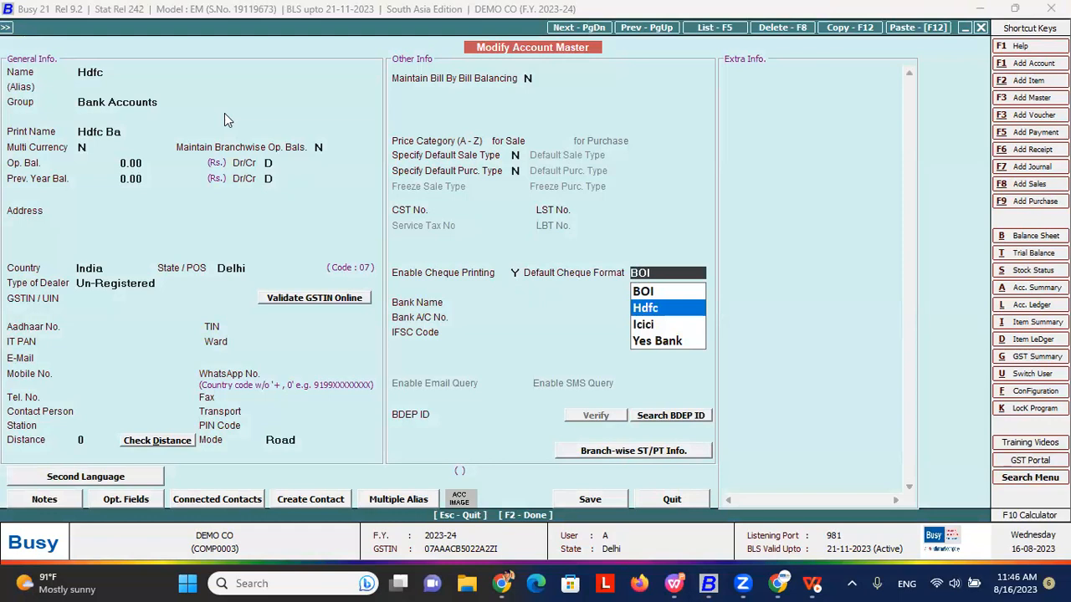
pyautogui.press('Escape')
pyautogui.press('Escape')
pyautogui.press('y')
pyautogui.press('Escape')
# - Start a new account master named BANK OF INDIA under the Bank Accounts group
pyautogui.press('Up')
pyautogui.press('Return')
pyautogui.write('bOI')
pyautogui.press('BackSpace')
pyautogui.press('BackSpace')
pyautogui.write('BAN')
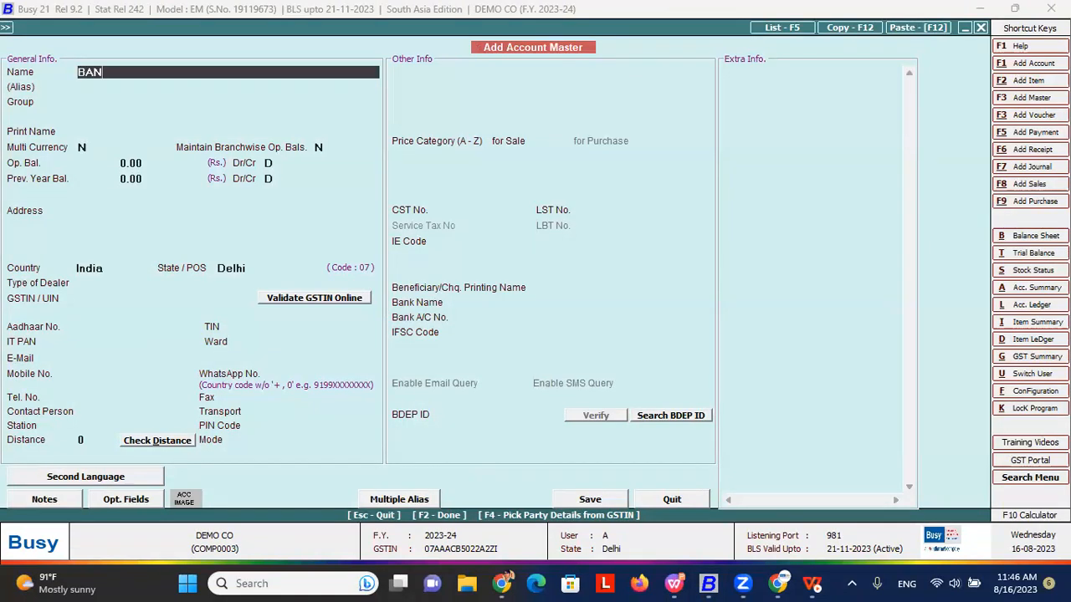
pyautogui.write('K OF INDIA')
pyautogui.press('Return')
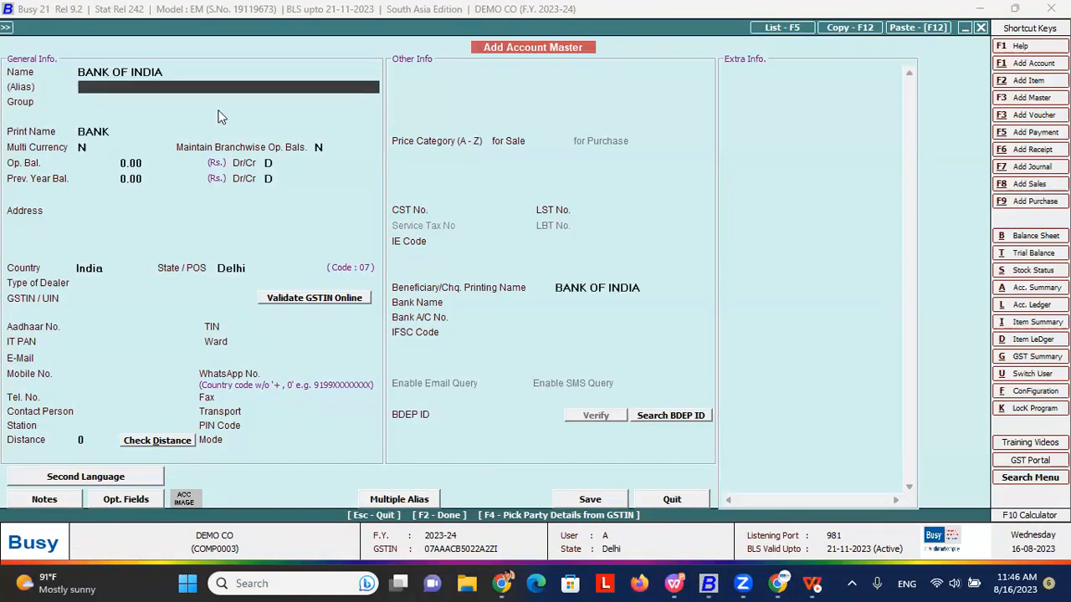
pyautogui.press('Return')
pyautogui.press('Escape')
pyautogui.press('Return')
pyautogui.press('Return')
# - Enable cheque printing for the new bank account and set BOI as its default cheque format
pyautogui.click(514, 272)
pyautogui.press('y')
pyautogui.press('Return')
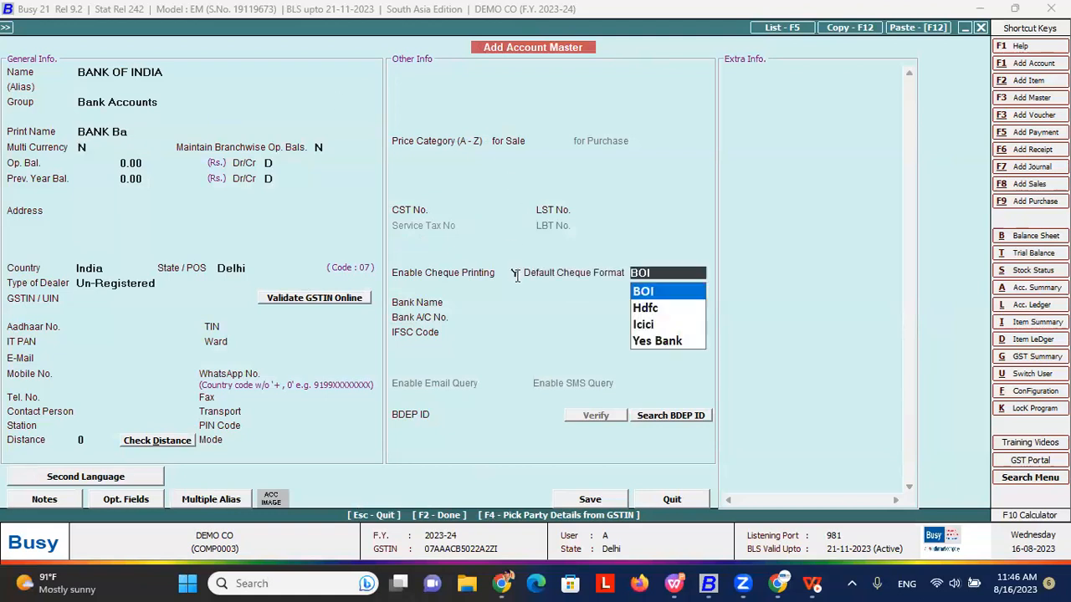
pyautogui.press('Return')
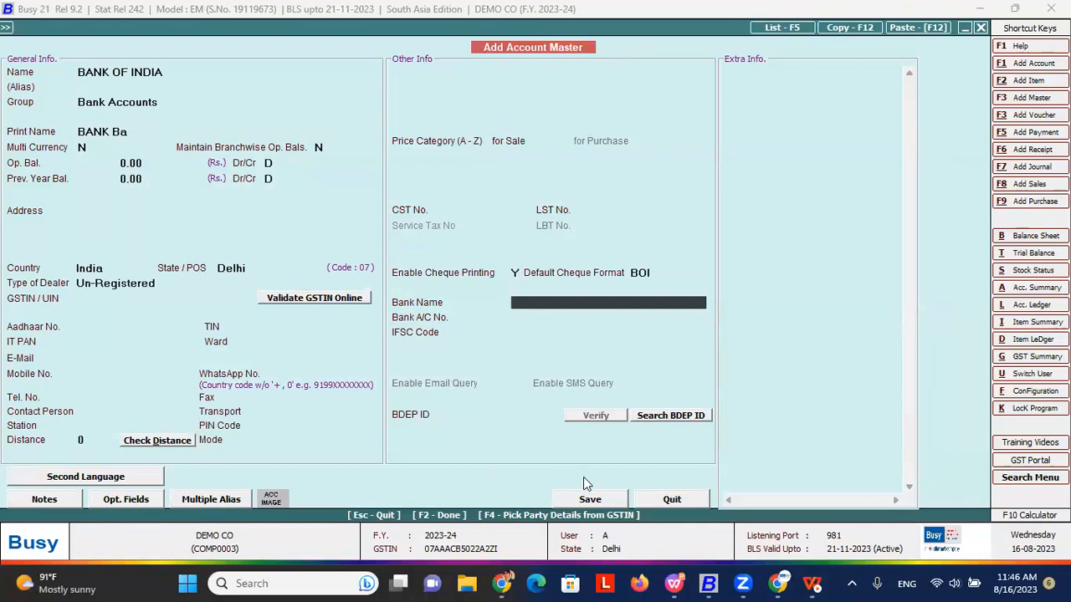
# - Save the BANK OF INDIA account with uncleared entries and branch-wise ST/PT tagging left blank, and leave account entry
pyautogui.click(586, 501)
pyautogui.click(560, 357)
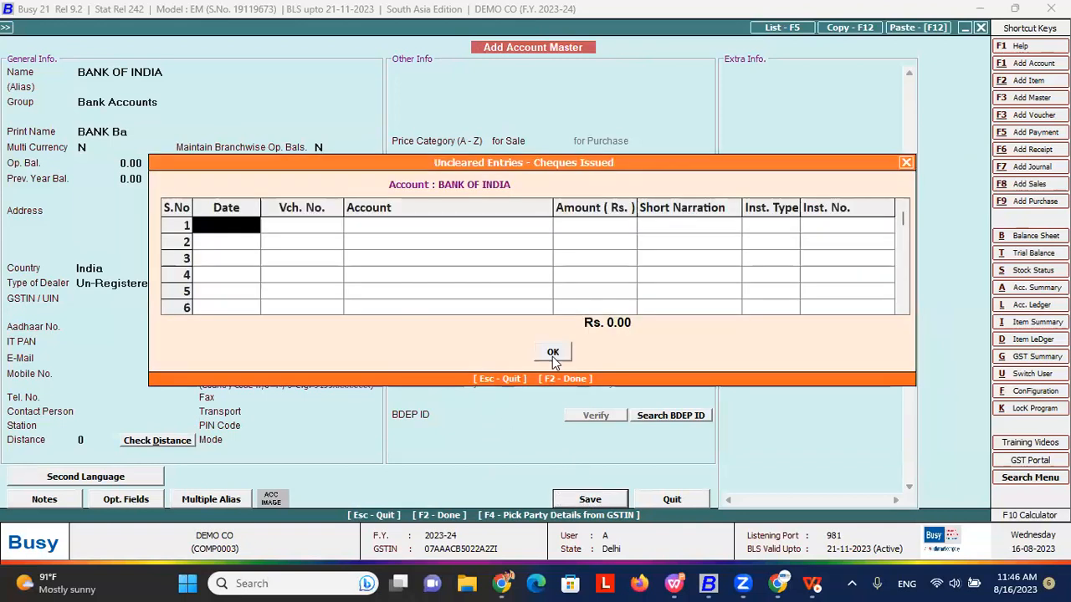
pyautogui.click(552, 355)
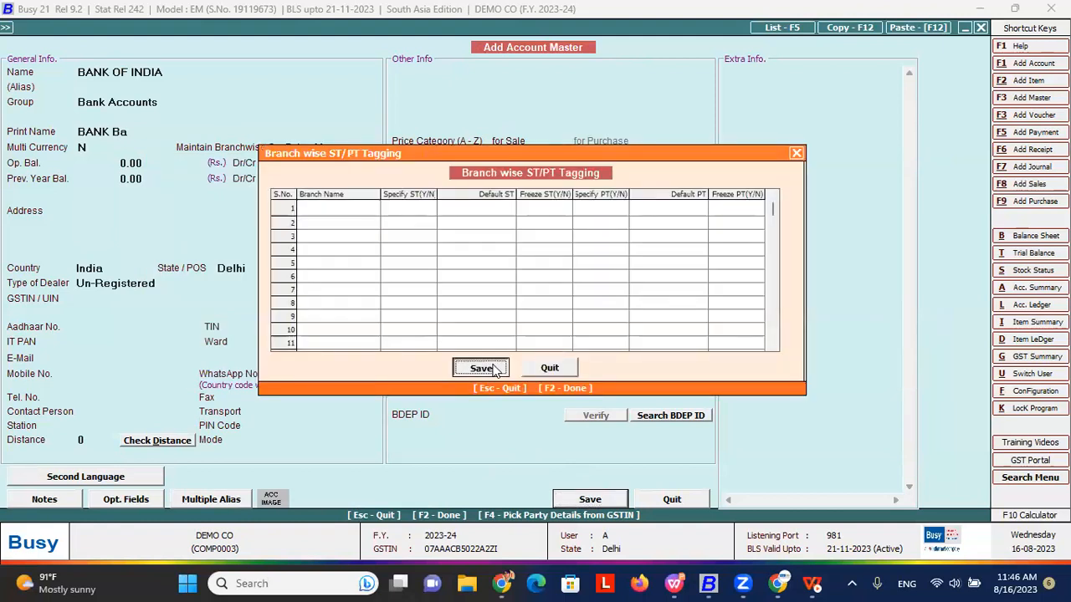
pyautogui.click(481, 369)
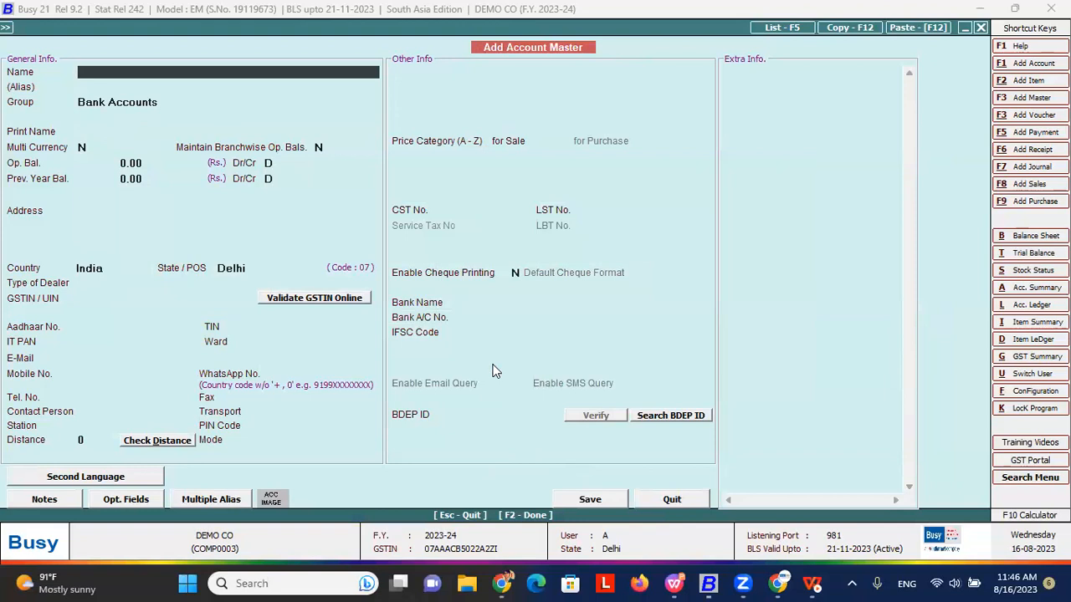
pyautogui.press('Escape')
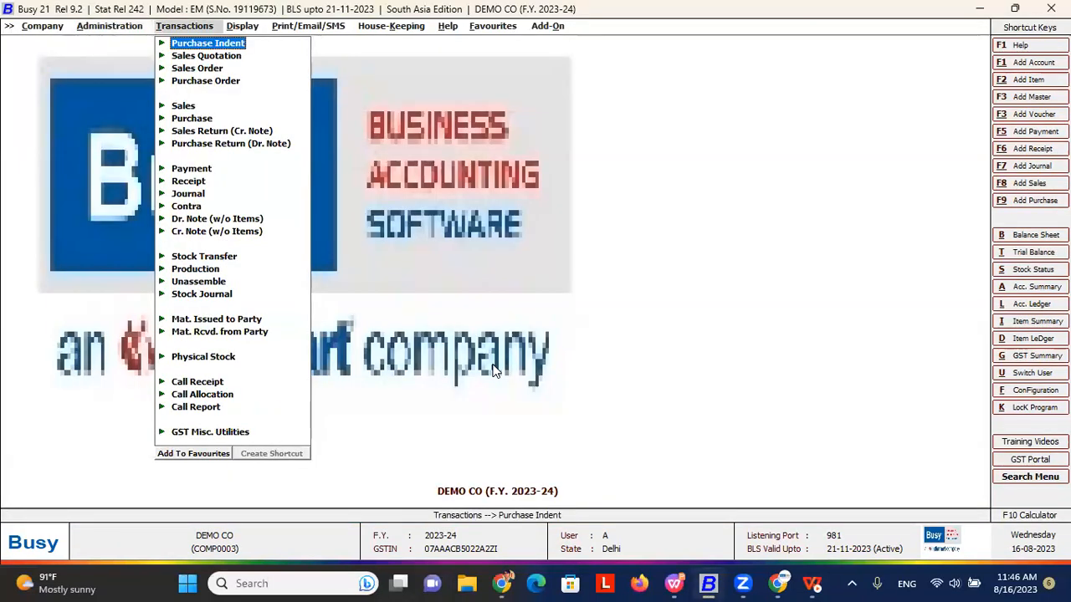
# - Start a Main series payment voucher dated 06-07-2023 with BANK OF INDIA as payment mode and GST nature Not Applicable
pyautogui.press('Down')
pyautogui.press('Down')
pyautogui.press('Down')
pyautogui.press('Down')
pyautogui.press('Down')
pyautogui.press('Down')
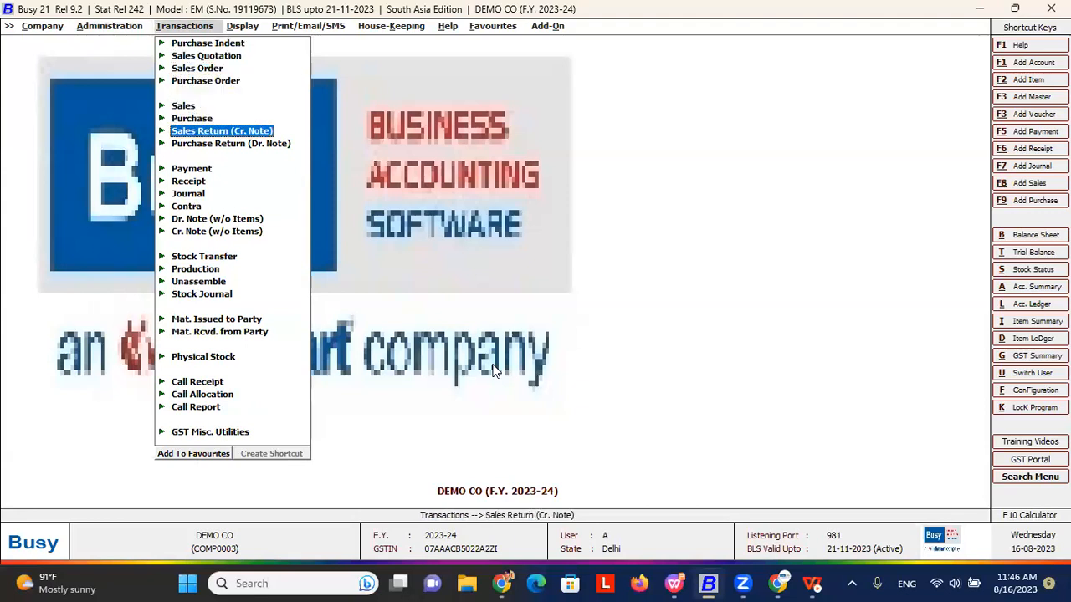
pyautogui.press('Down')
pyautogui.press('Down')
pyautogui.press('Return')
pyautogui.press('Return')
pyautogui.press('Return')
pyautogui.press('Return')
pyautogui.press('Return')
pyautogui.press('Return')
pyautogui.press('Return')
# - Enter Xyz Supplier in the first voucher row with an amount of 77,000, leaving the bill-by-bill adjustment blank
pyautogui.press('Down')
pyautogui.press('Down')
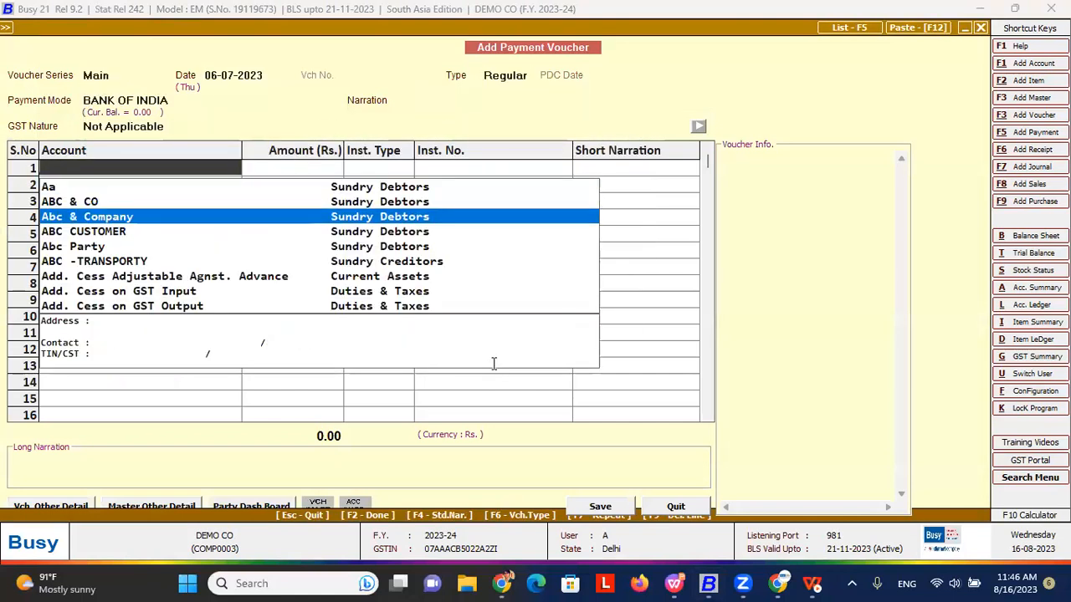
pyautogui.write('XY')
pyautogui.press('Down')
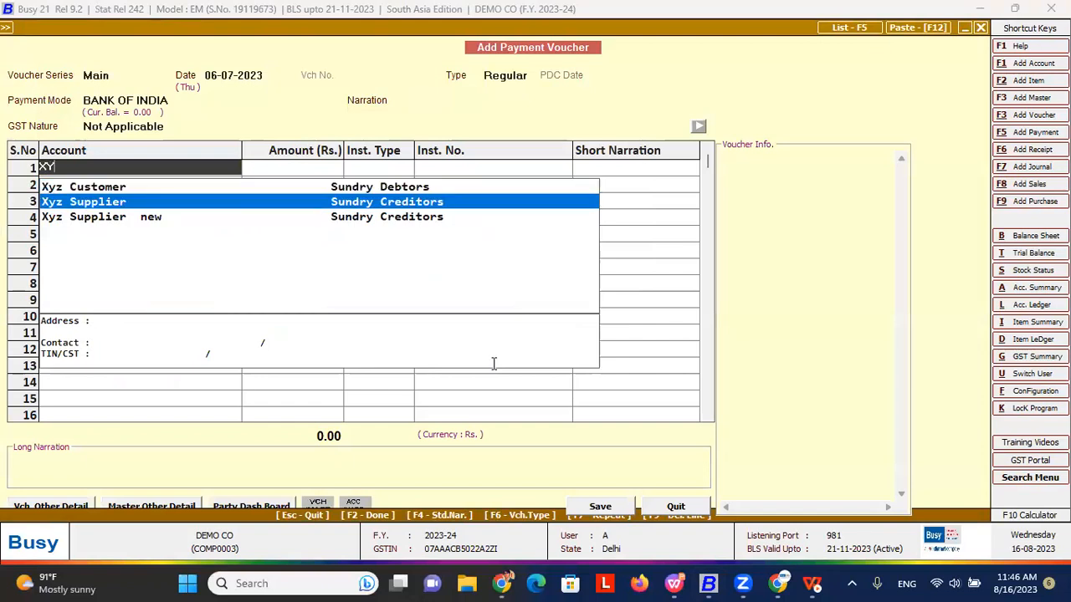
pyautogui.press('Return')
pyautogui.write('70')
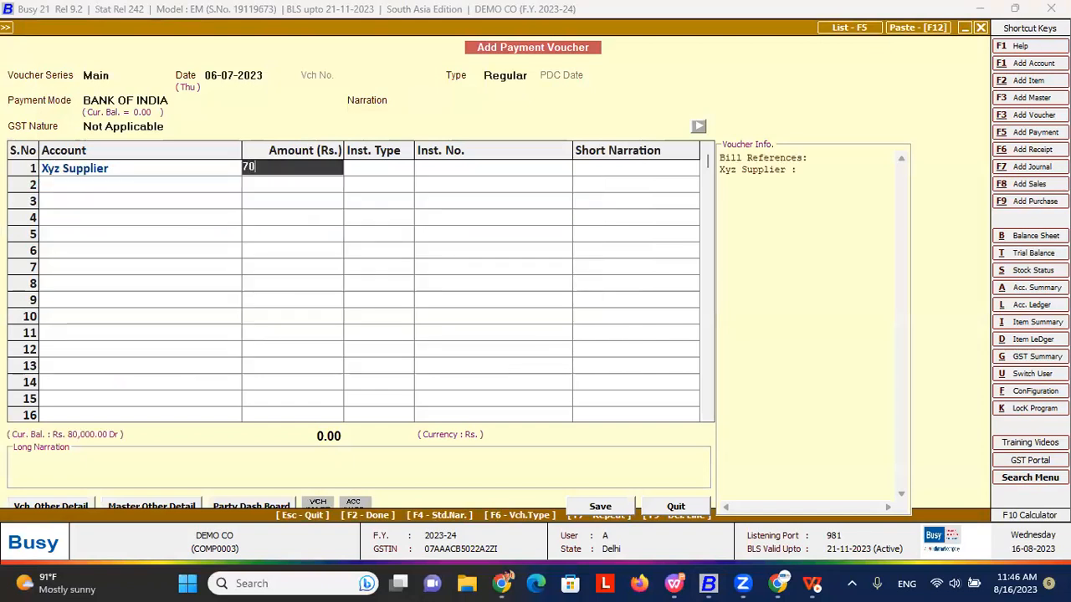
pyautogui.press('BackSpace')
pyautogui.write('7000')
pyautogui.press('Return')
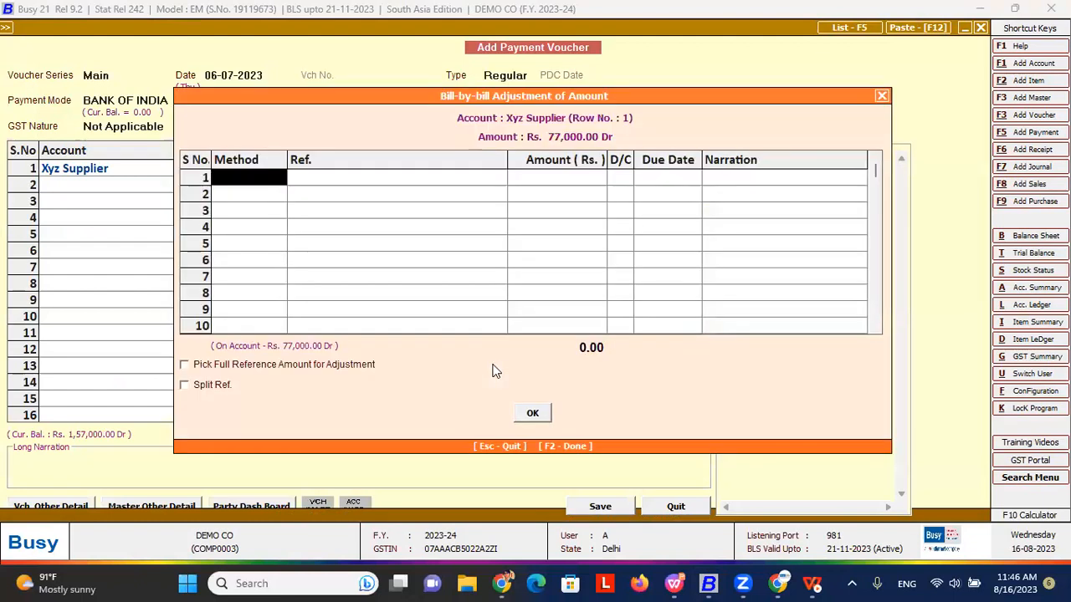
pyautogui.press('Return')
# - Set the supplier payment's instrument type to CHQ. and its instrument number to 090
pyautogui.press('Down')
pyautogui.press('Down')
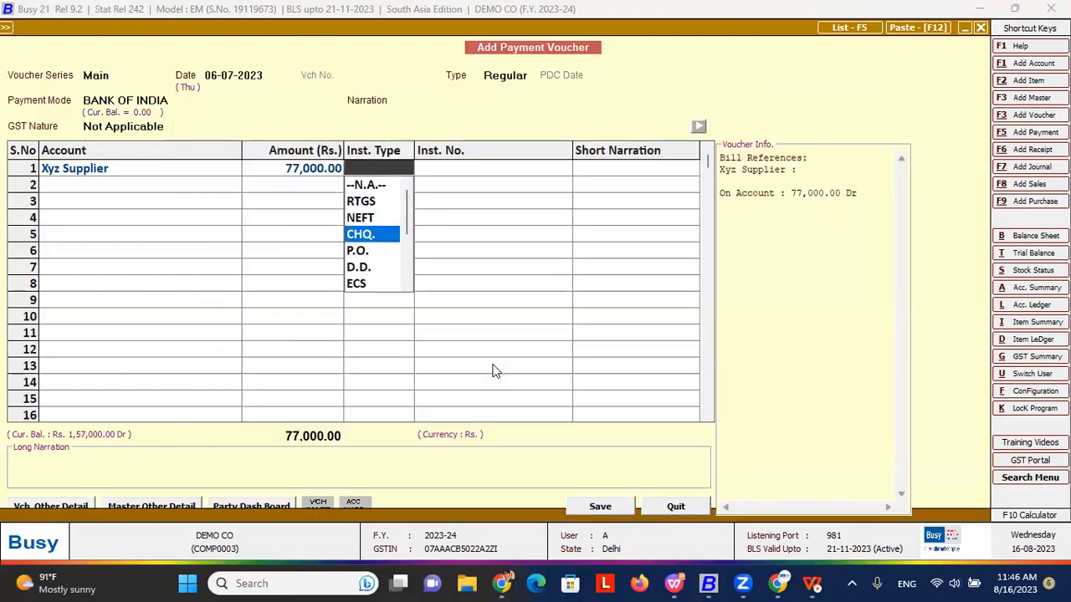
pyautogui.press('Return')
pyautogui.write('090')
pyautogui.press('Return')
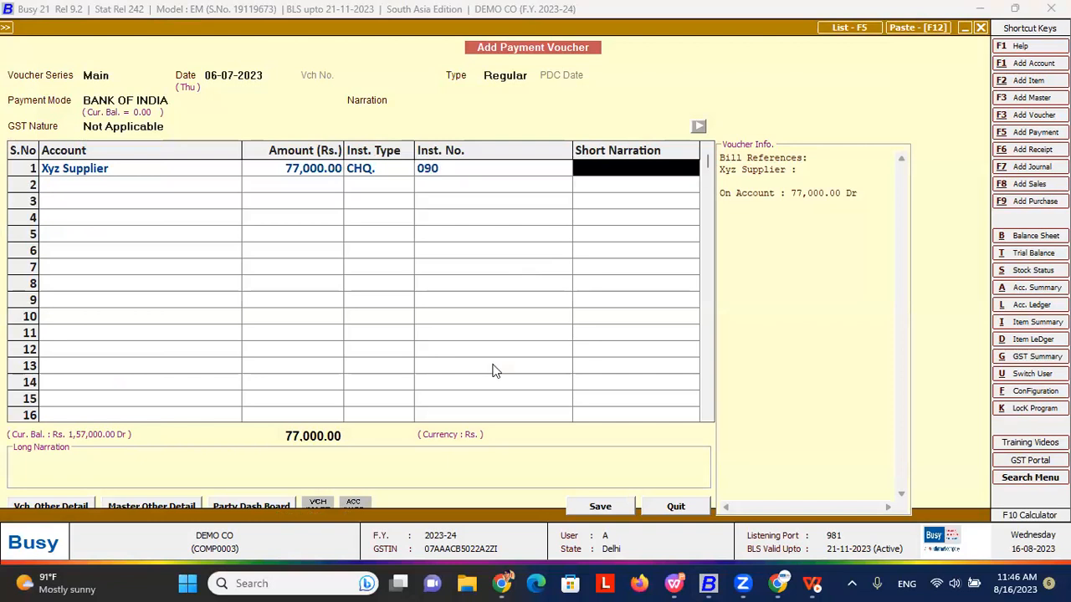
# - Add a New Ref. numbered 090 to the BANK OF INDIA bill-by-bill adjustment and try to save the payment voucher
pyautogui.press('F2')
pyautogui.press('F2')
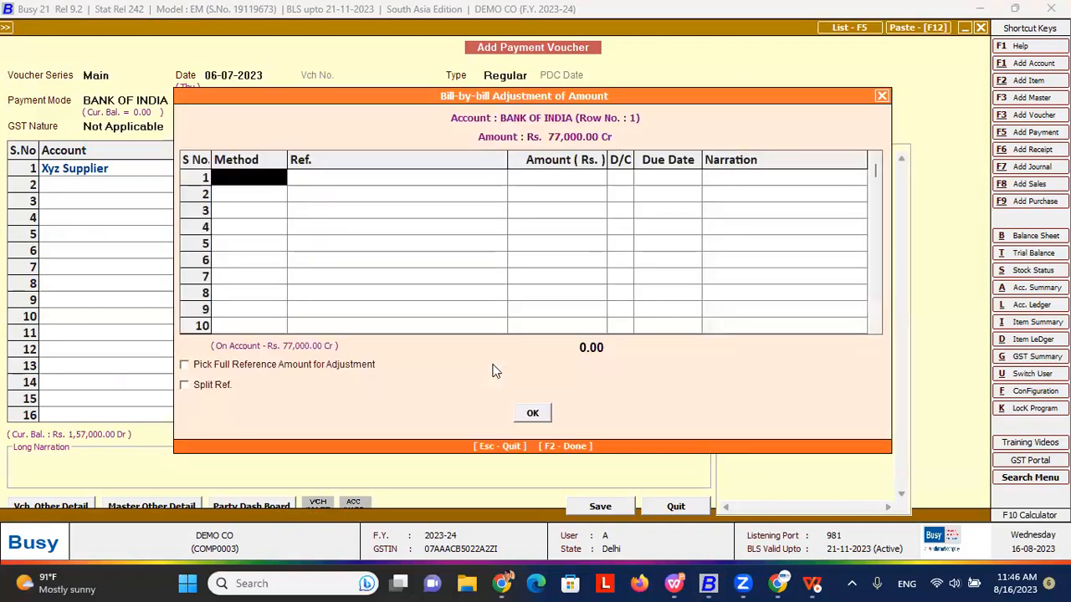
pyautogui.press('Return')
pyautogui.write('090')
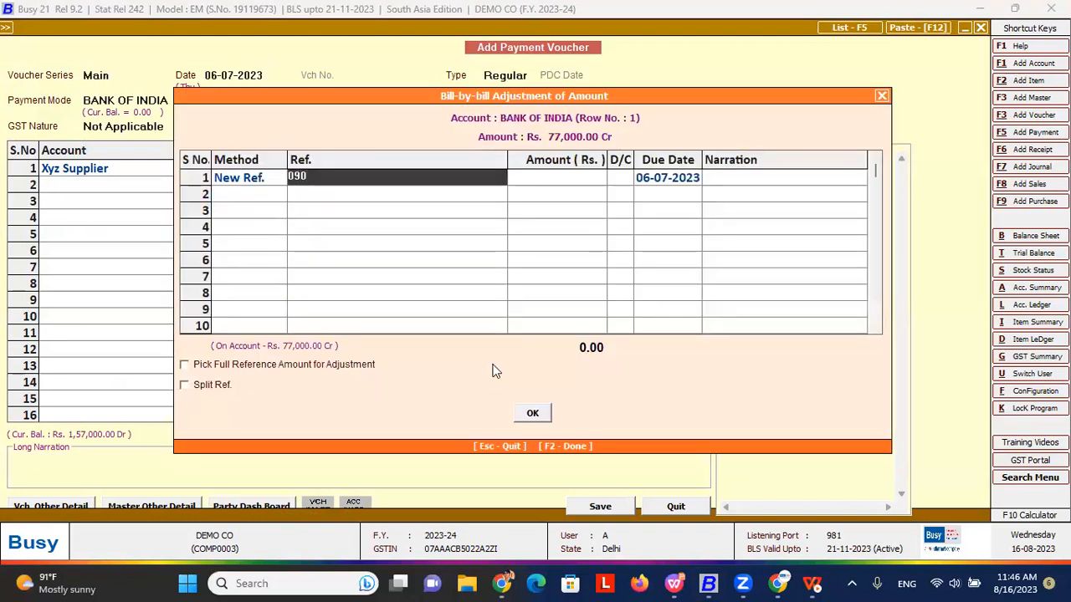
pyautogui.press('Return')
pyautogui.press('Return')
pyautogui.press('Return')
pyautogui.press('Return')
pyautogui.press('Return')
pyautogui.press('Return')
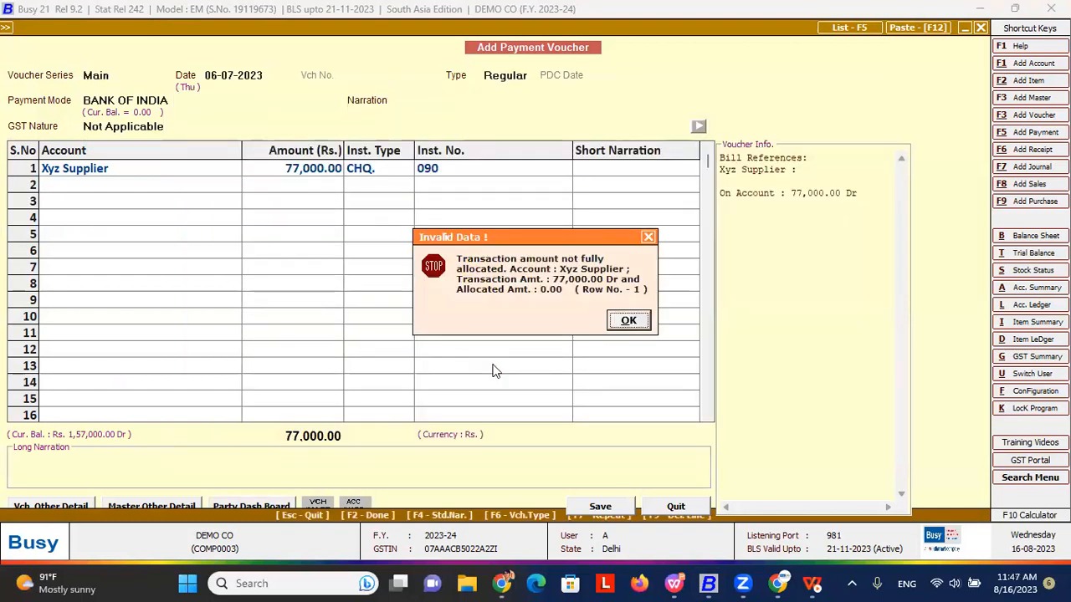
pyautogui.press('Return')
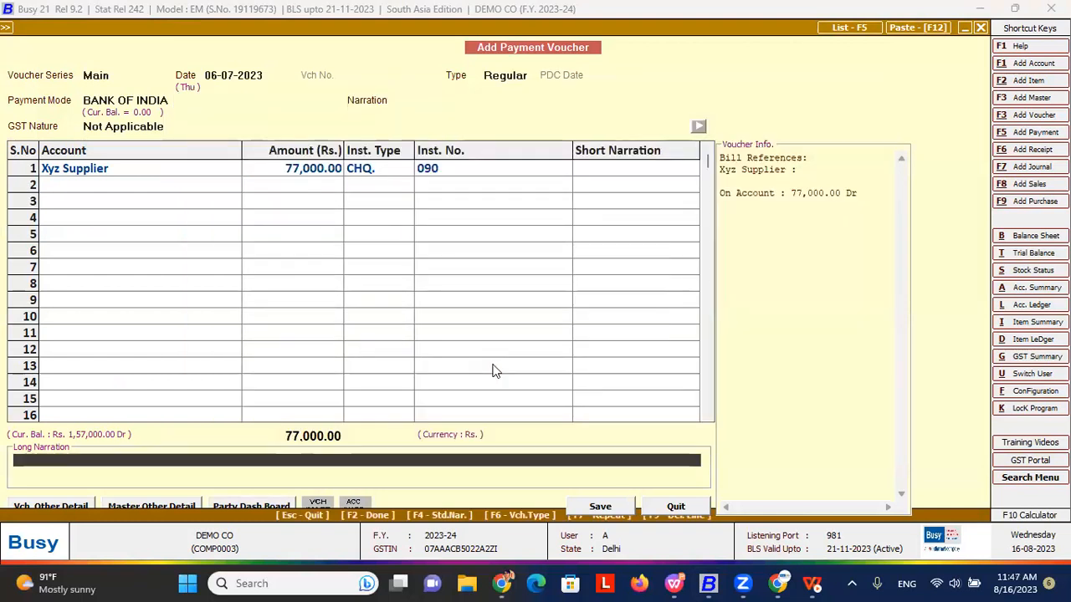
# - Allocate Xyz Supplier's 77,000 debit to a New Ref. numbered 888 in its bill-by-bill adjustment
pyautogui.click(307, 174)
pyautogui.press('Return')
pyautogui.press('Return')
pyautogui.write('090')
pyautogui.press('BackSpace')
pyautogui.press('BackSpace')
pyautogui.press('BackSpace')
pyautogui.write('88')
pyautogui.press('Return')
pyautogui.press('Return')
pyautogui.press('Return')
pyautogui.press('Return')
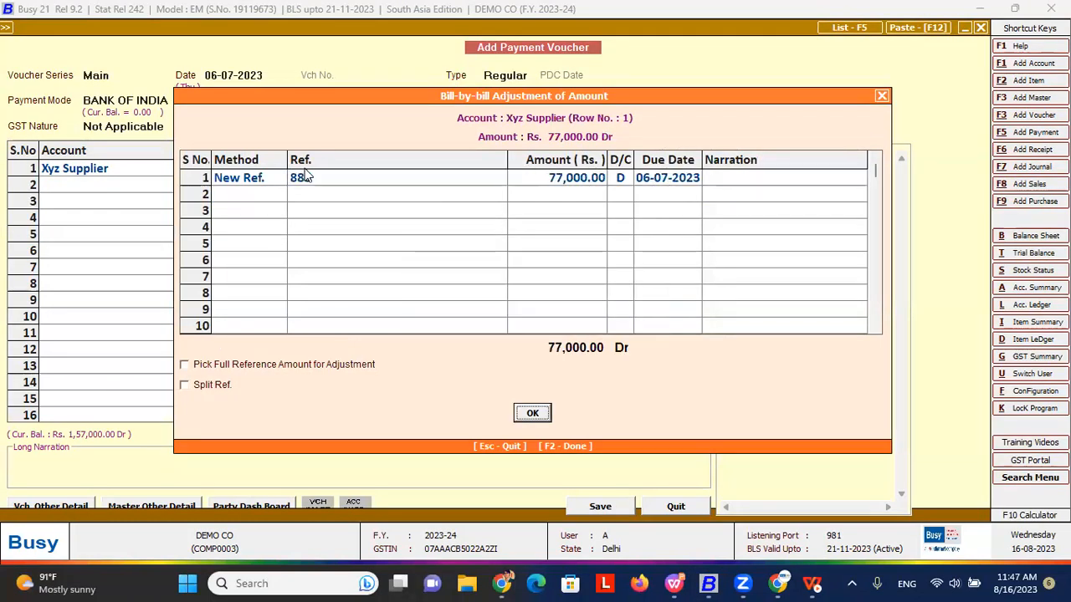
# - Save the payment voucher with the long narration blank and accept printing the BANK OF INDIA cheque
pyautogui.press('Return')
pyautogui.press('Return')
pyautogui.press('Return')
pyautogui.press('Return')
pyautogui.press('Return')
pyautogui.press('Return')
pyautogui.press('Return')
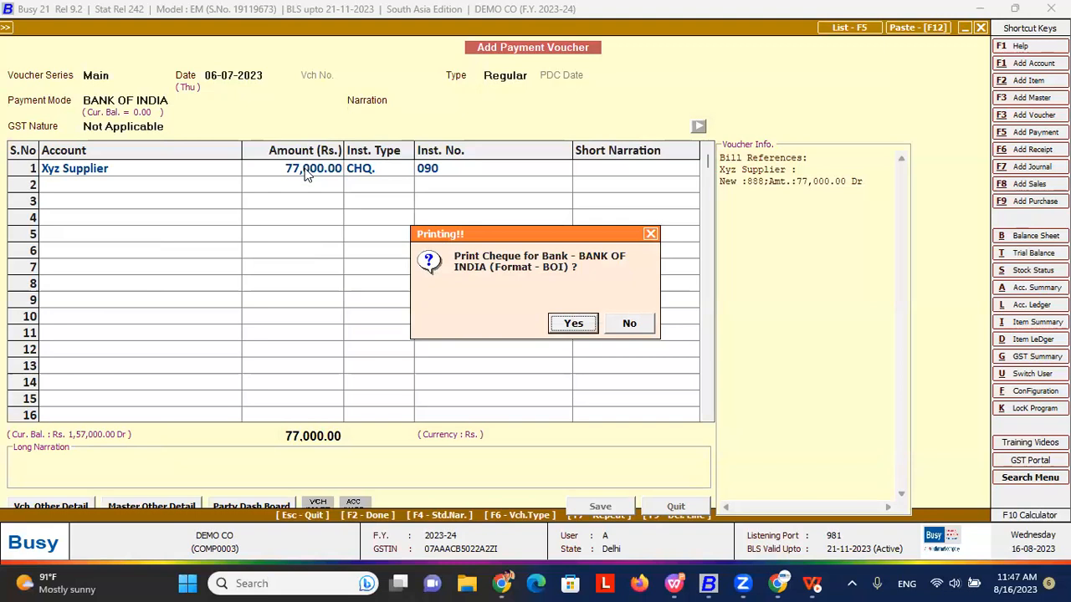
pyautogui.press('Return')
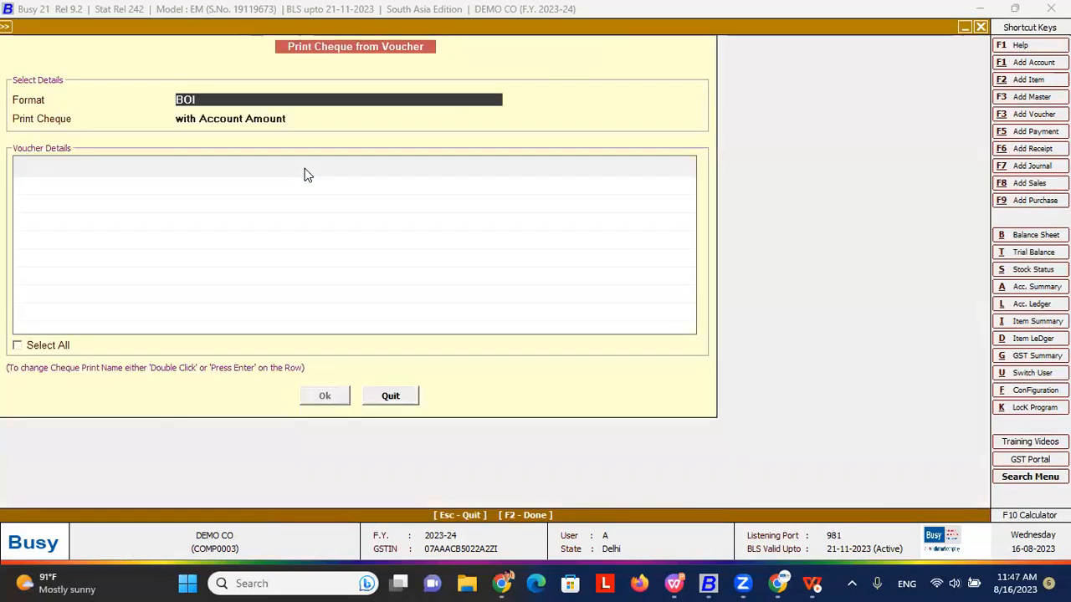
# - Load the voucher's cheque details using the BOI format and the with Account Amount option
pyautogui.press('Return')
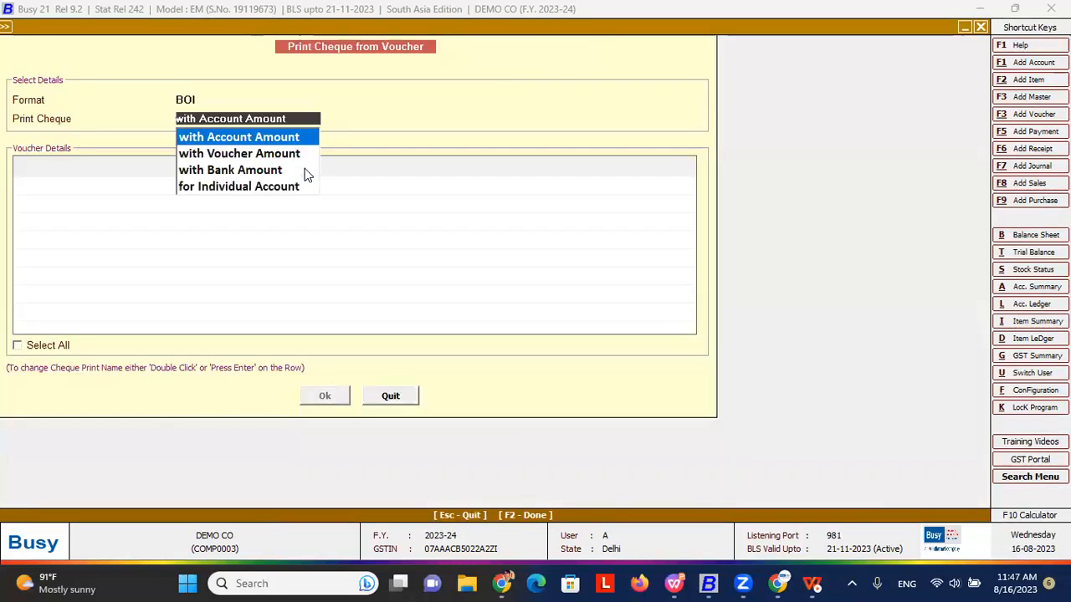
pyautogui.click(195, 99)
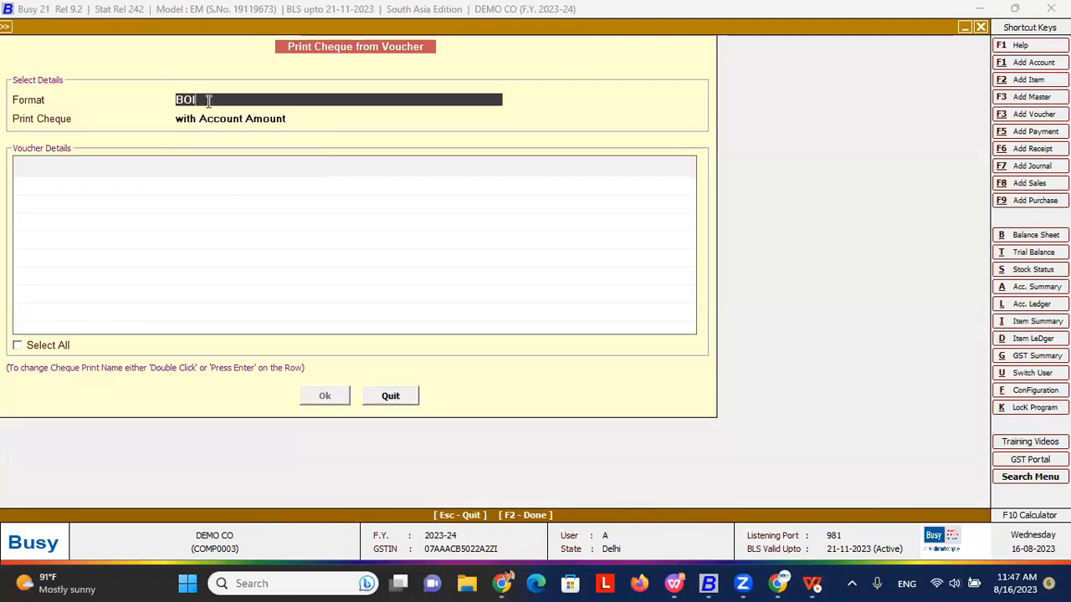
pyautogui.click(266, 114)
pyautogui.press('Return')
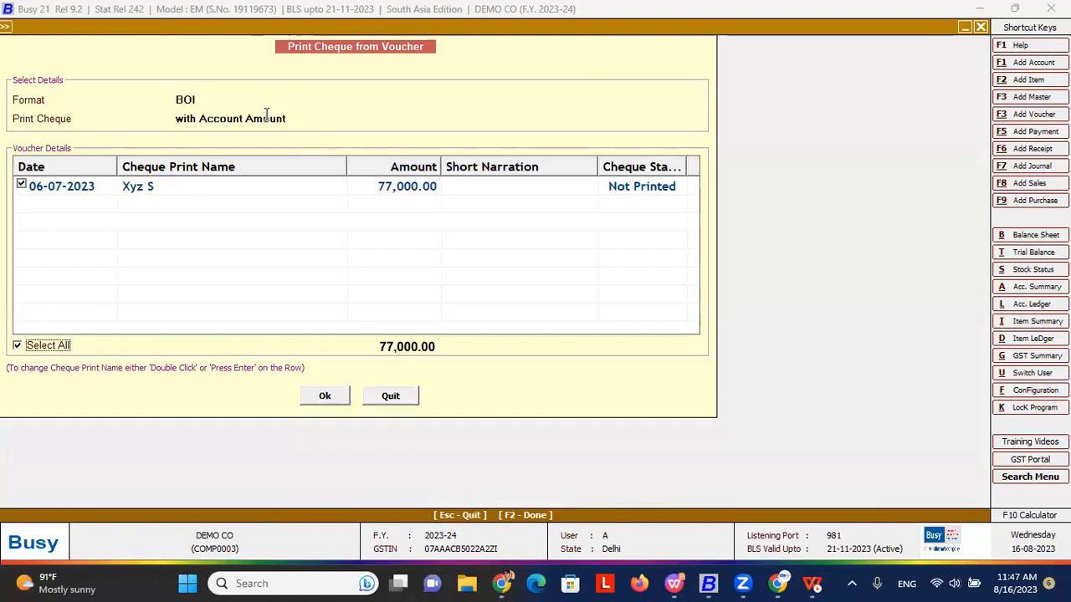
# - Change the cheque print name for the 06-07-2023 voucher to Xyz
pyautogui.doubleClick(199, 190)
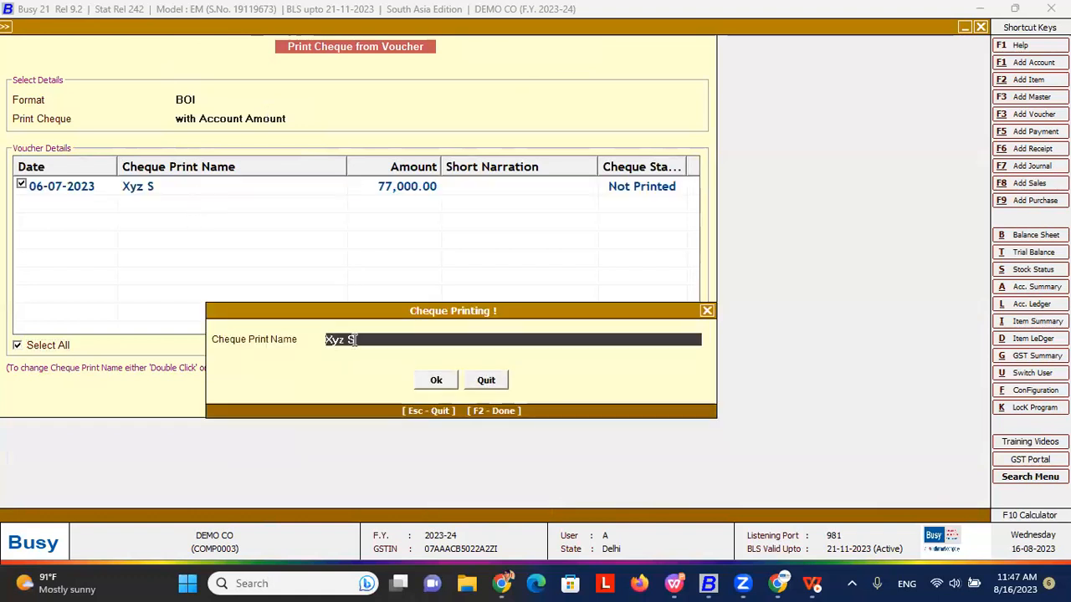
pyautogui.press('BackSpace')
pyautogui.click(431, 381)
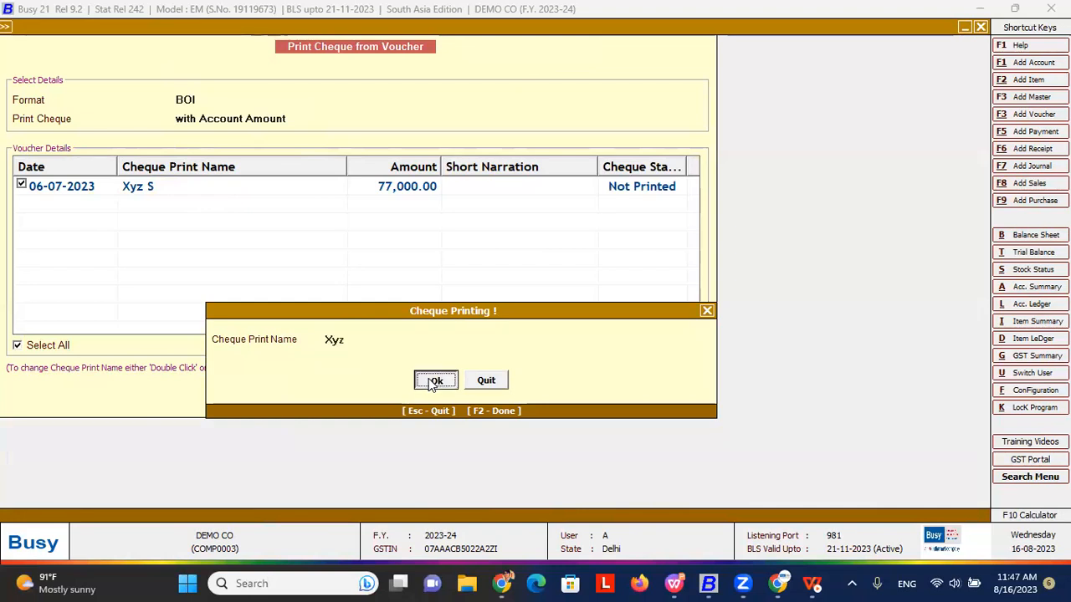
# - Preview the cheque in the BOI format, reopen its print options, and return to the voucher's cheque details
pyautogui.click(327, 395)
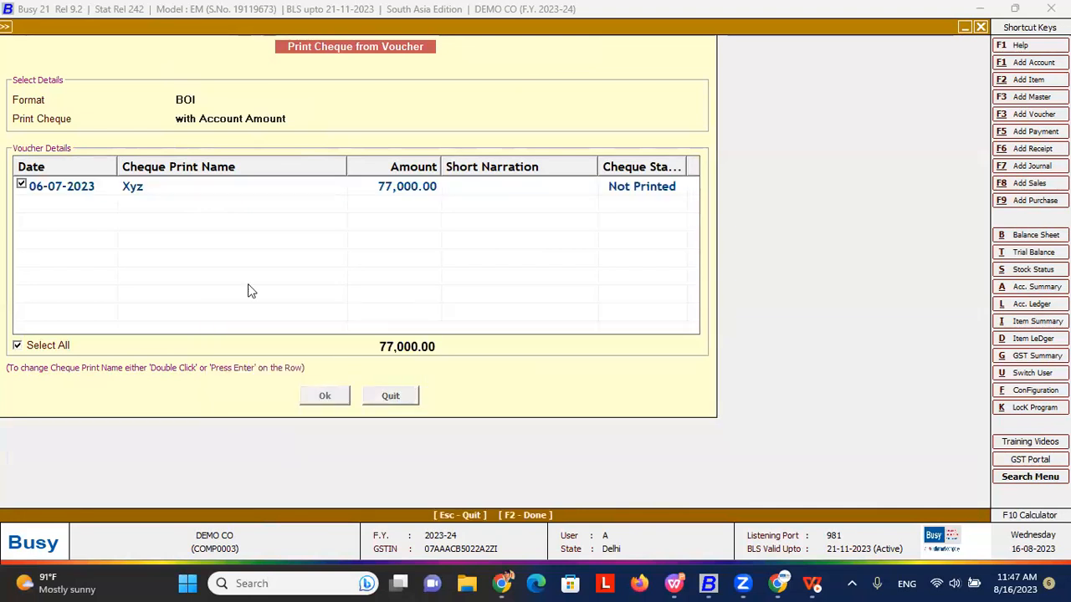
pyautogui.click(160, 86)
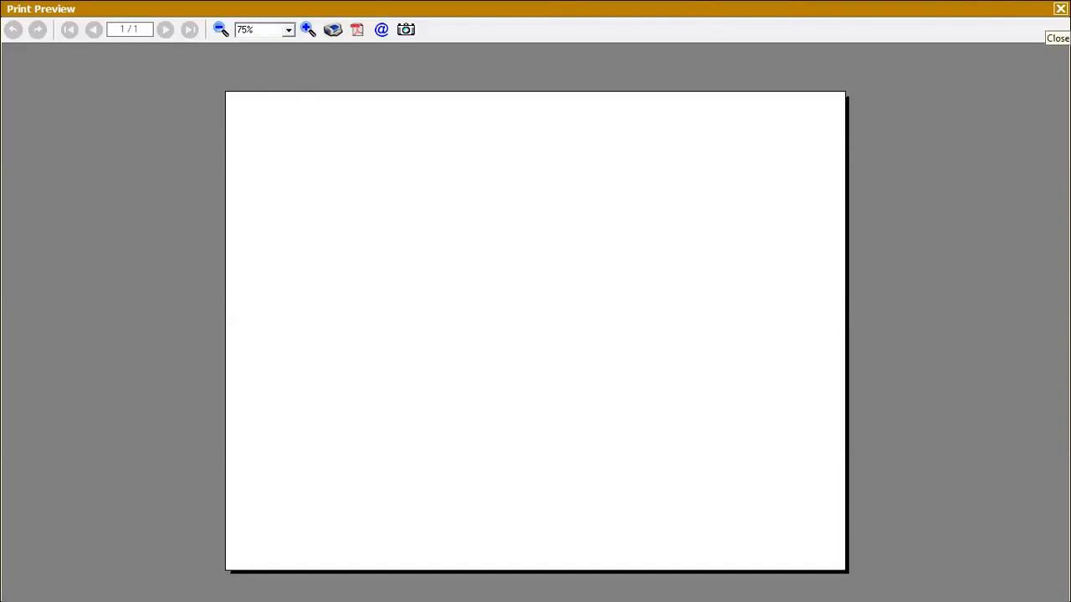
pyautogui.click(1059, 8)
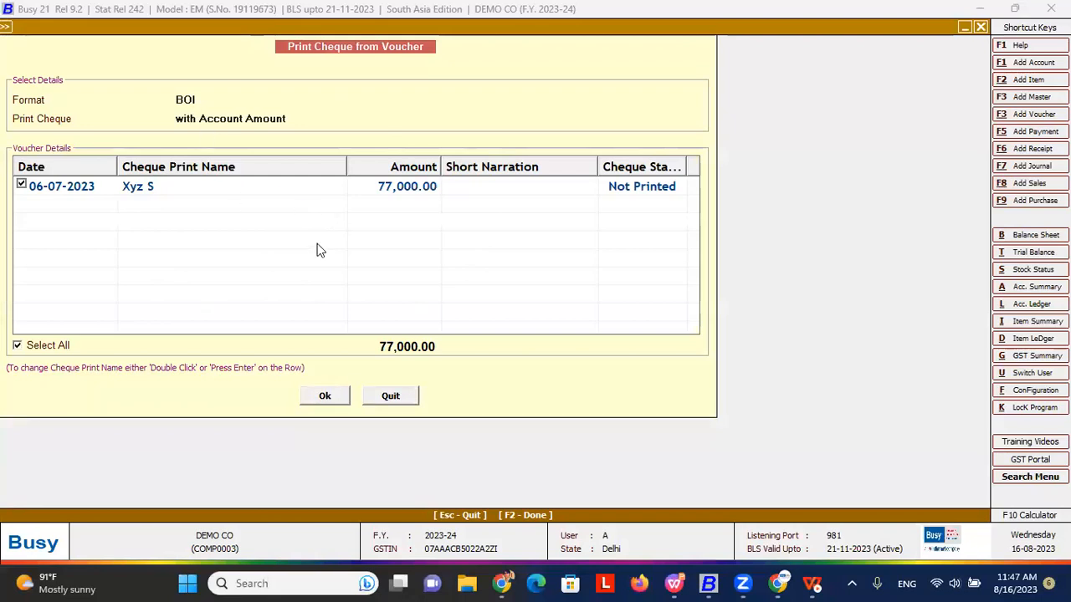
pyautogui.click(311, 403)
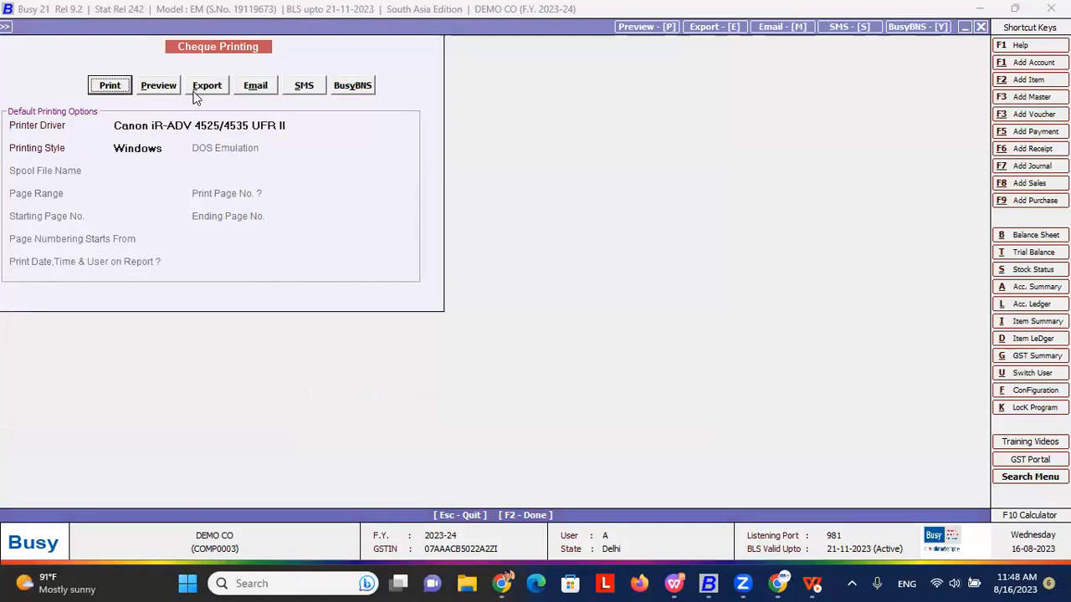
pyautogui.press('Escape')
# - Switch the cheque format to Hdfc, preview the selected cheque, and close the preview
pyautogui.click(209, 96)
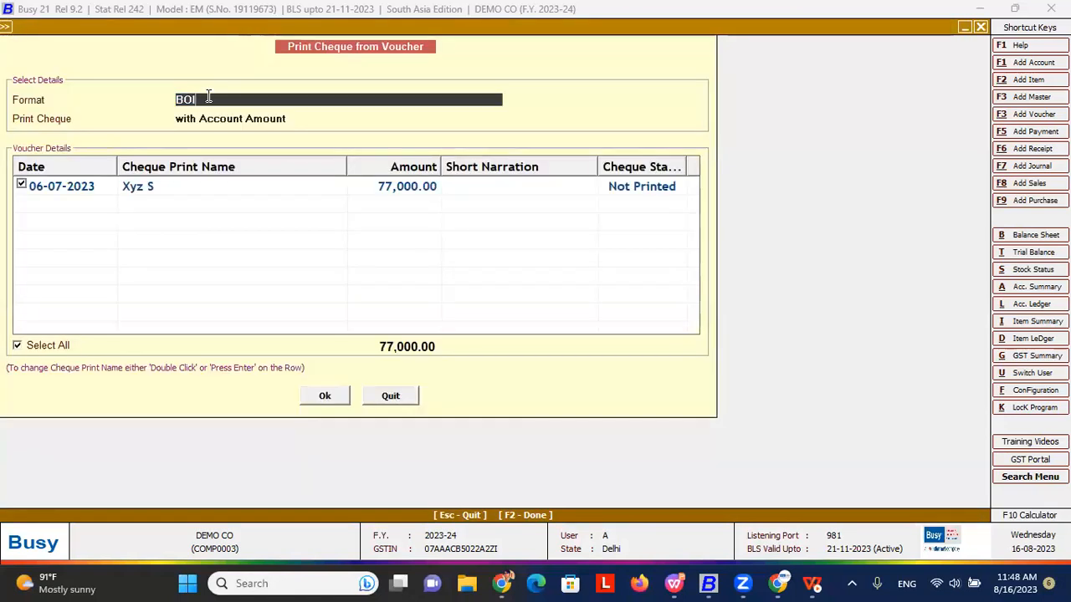
pyautogui.click(208, 96)
pyautogui.press('Down')
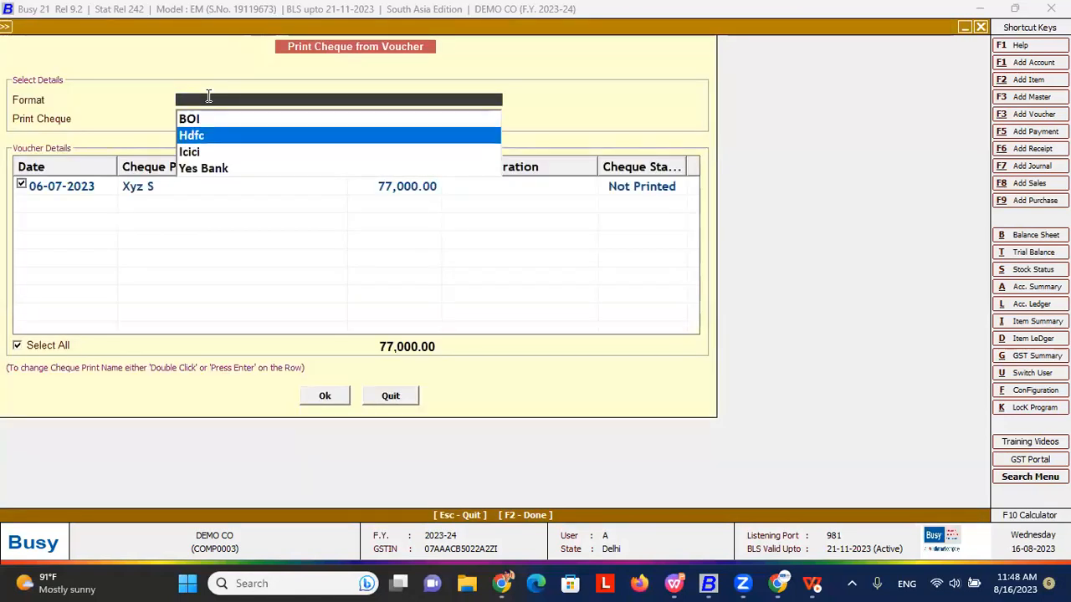
pyautogui.press('Return')
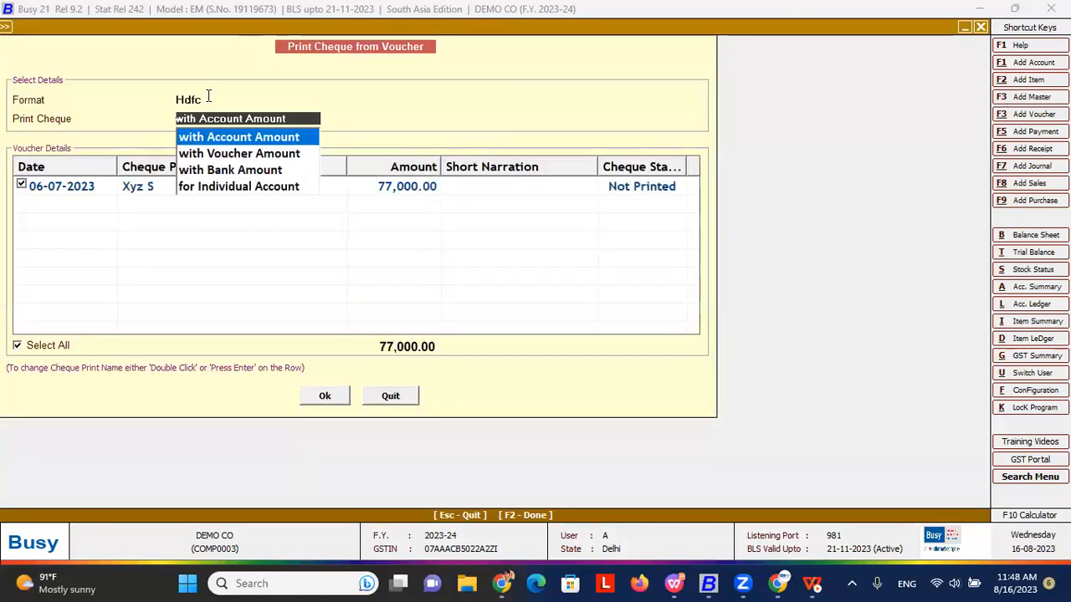
pyautogui.click(326, 396)
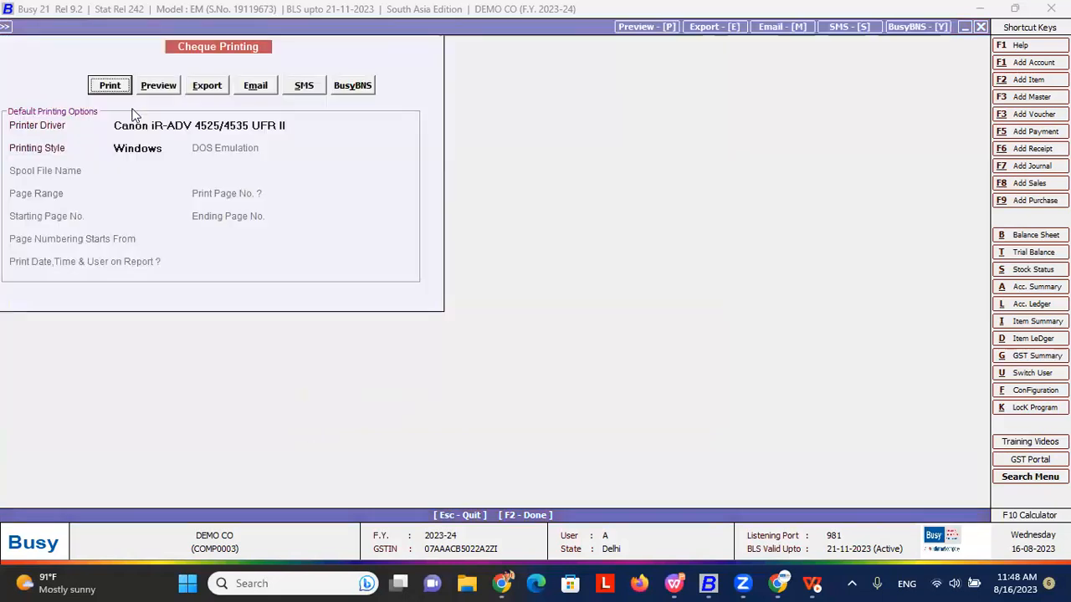
pyautogui.click(158, 87)
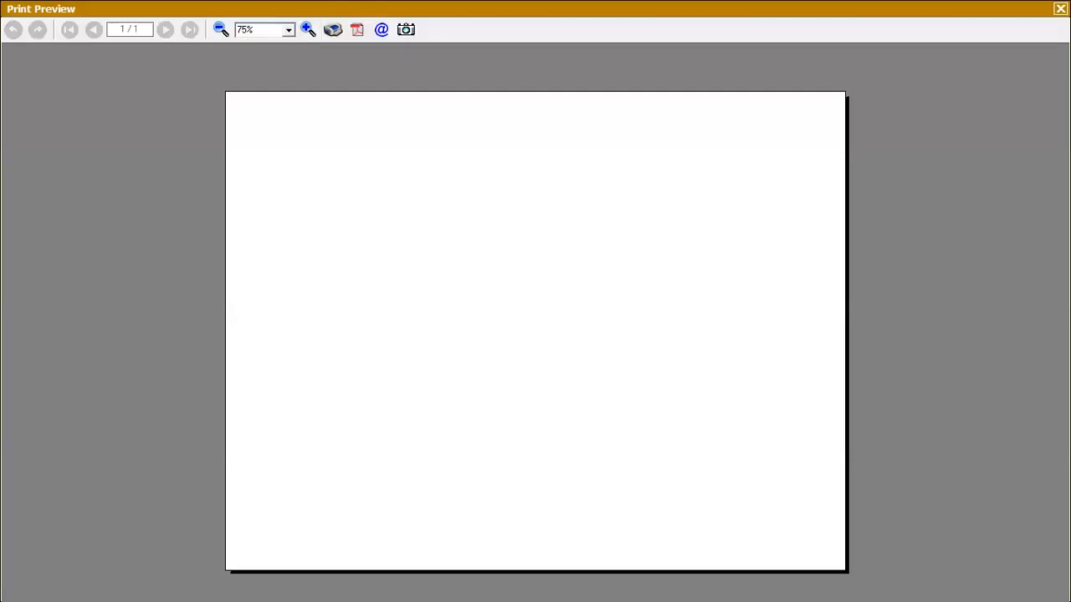
pyautogui.click(1060, 8)
# - Switch the cheque format to Icici, preview the selected cheque, and close the preview
pyautogui.click(228, 98)
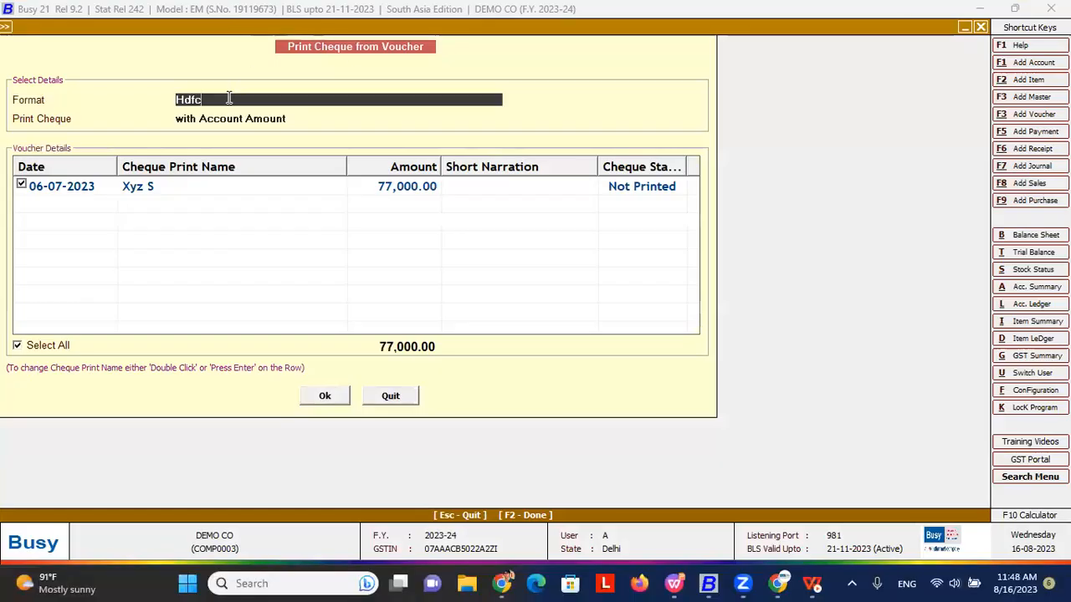
pyautogui.press('Down')
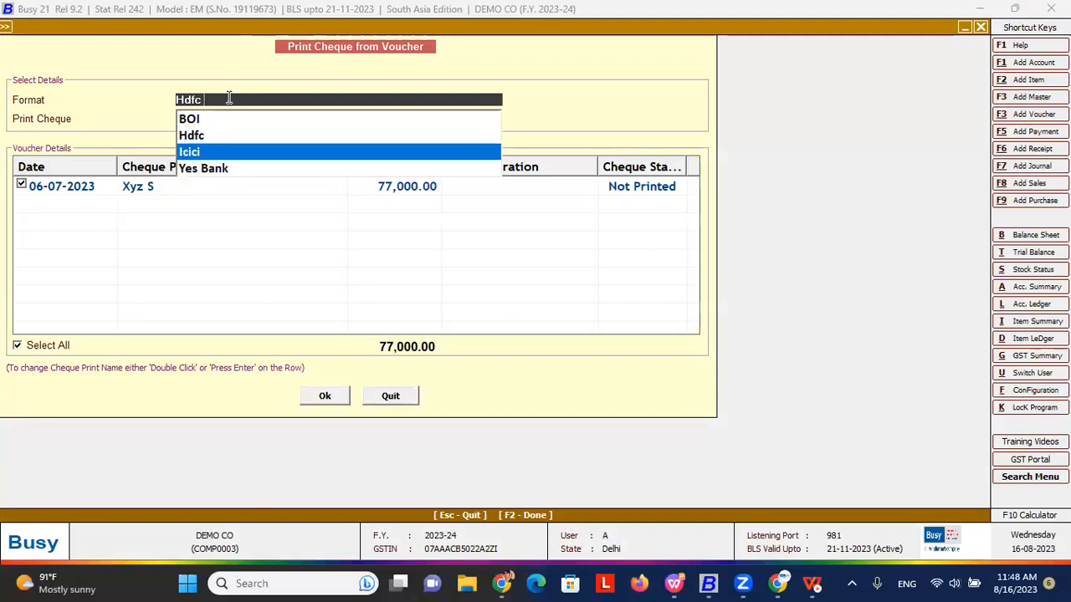
pyautogui.press('Return')
pyautogui.click(311, 395)
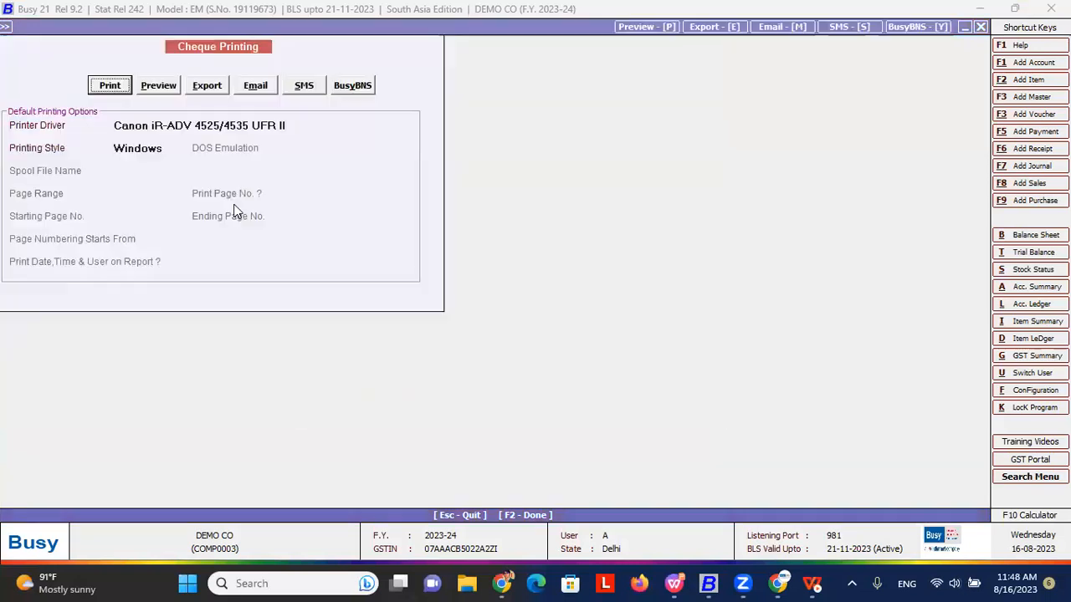
pyautogui.click(164, 84)
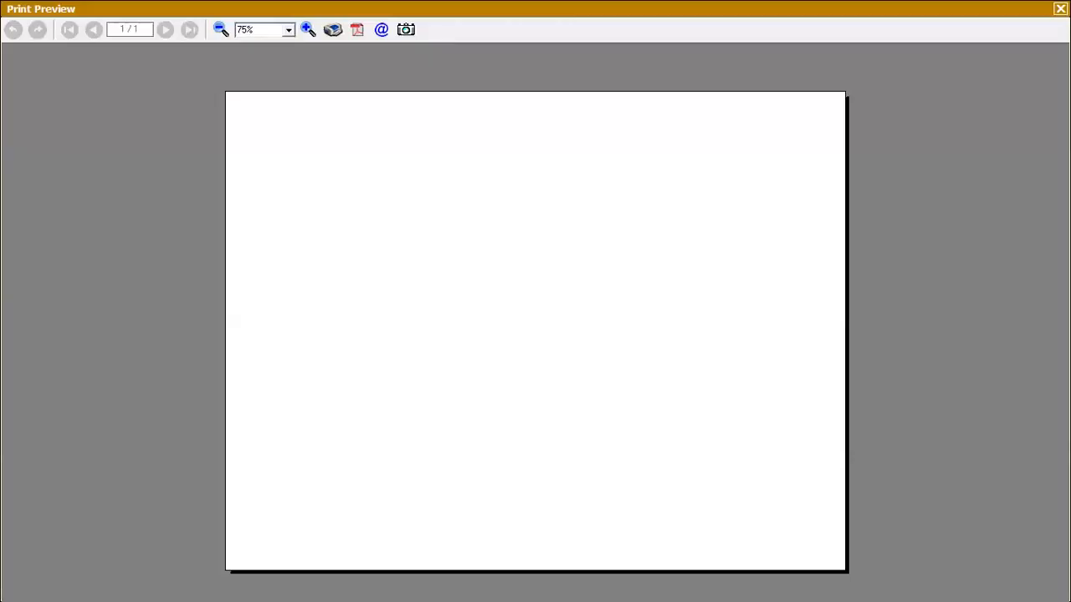
pyautogui.click(1060, 8)
# - Set the cheque's printer driver to Microsoft Print to PDF, preview the Icici-format cheque, and close the preview
pyautogui.click(326, 394)
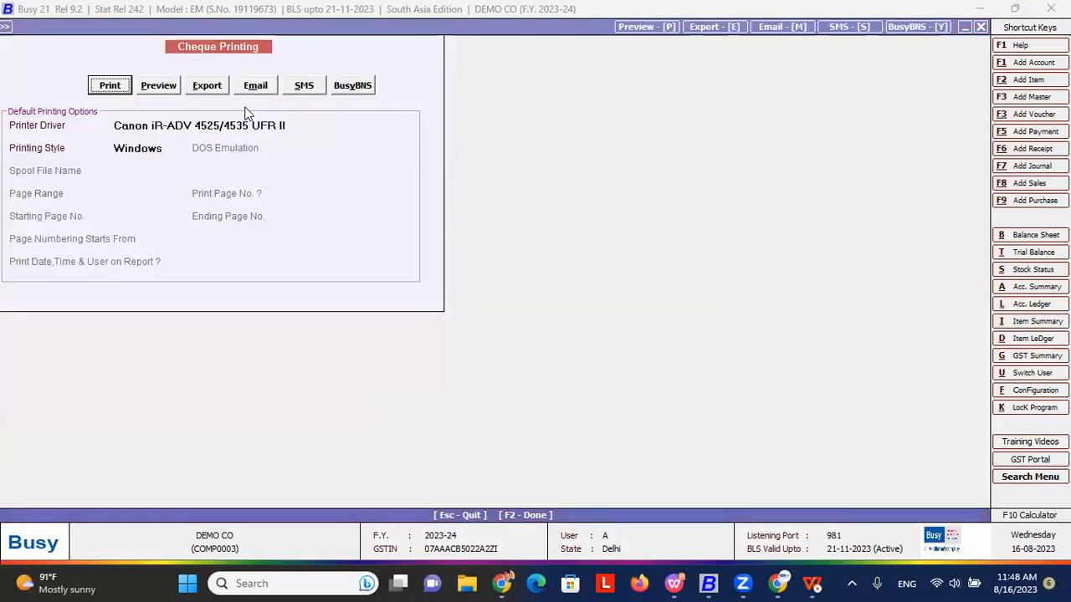
pyautogui.click(214, 124)
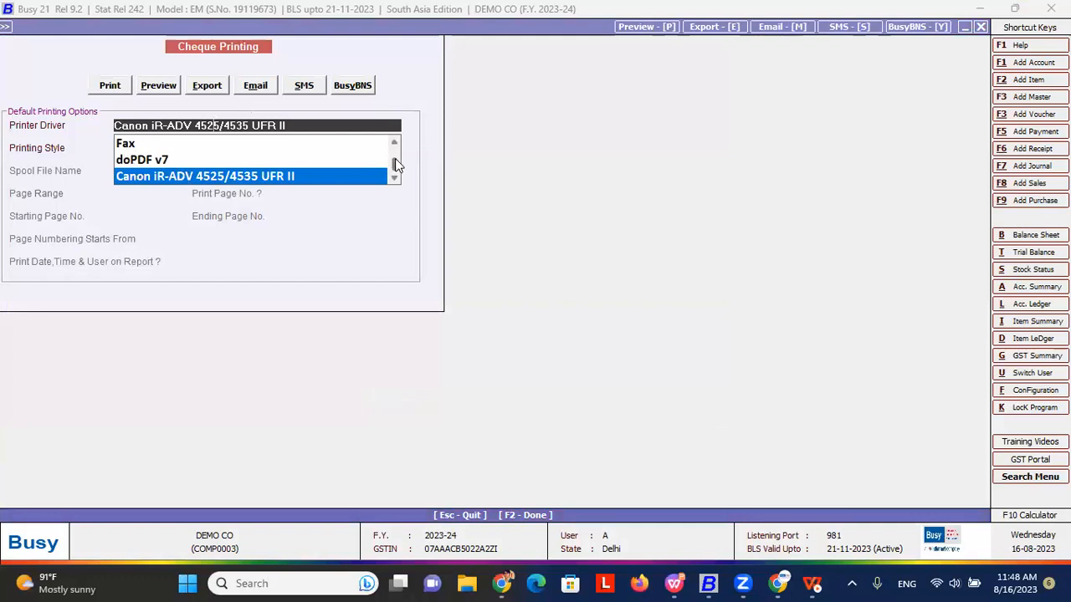
pyautogui.click(395, 144)
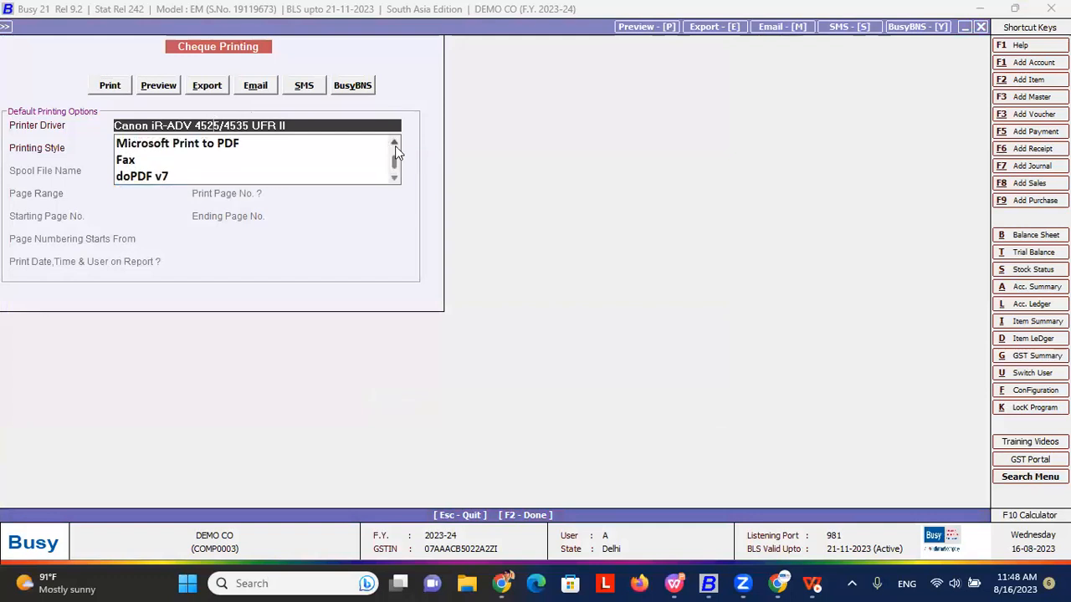
pyautogui.click(201, 144)
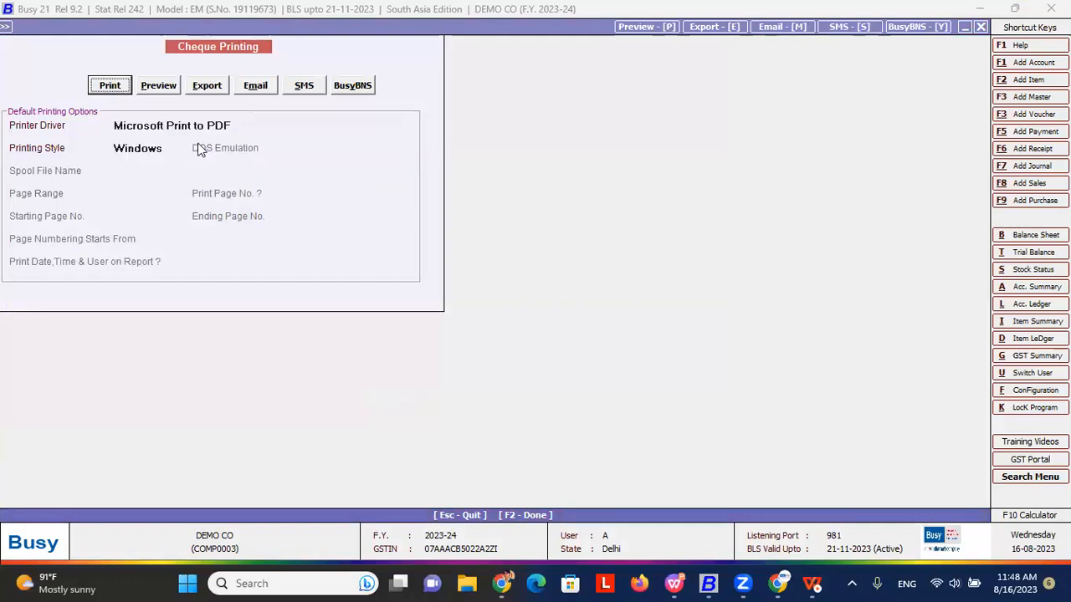
pyautogui.click(155, 84)
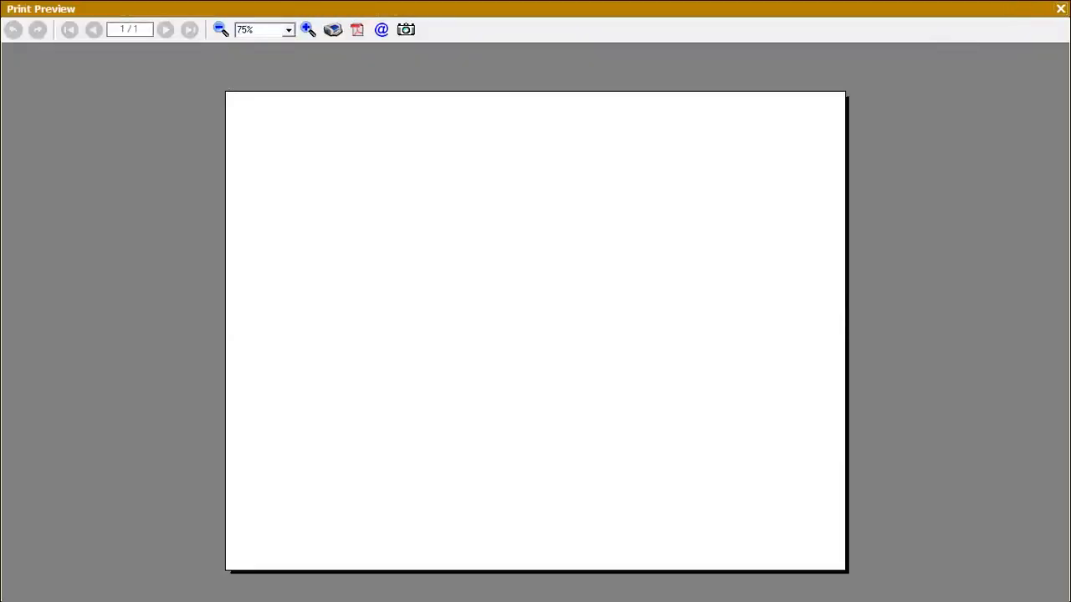
pyautogui.click(1059, 7)
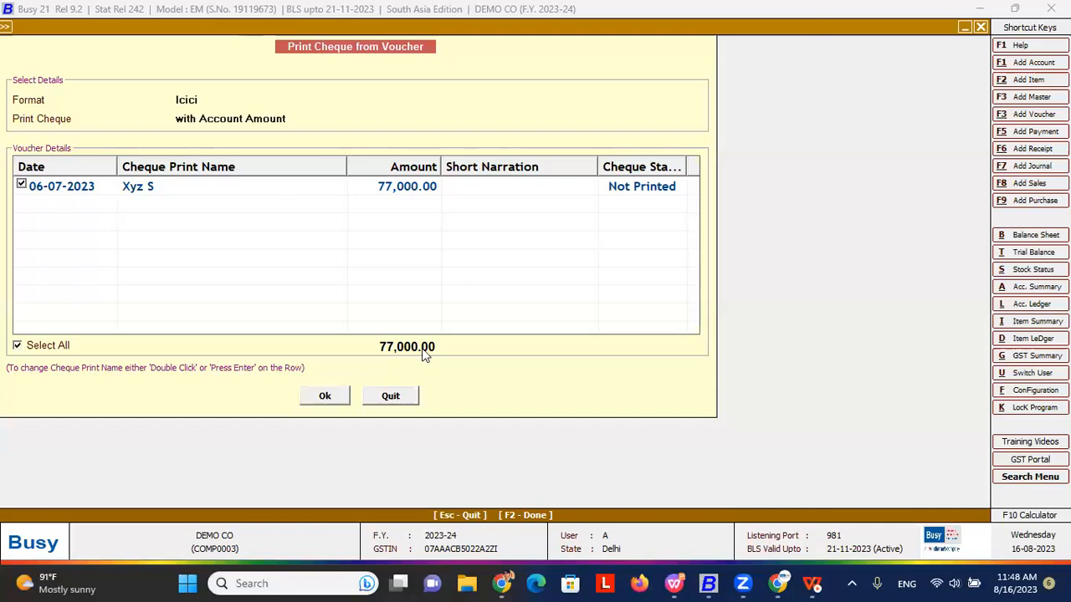
# - Quit cheque printing and payment entry, and switch to the presentation slide on Configuration & Features - Basic
pyautogui.press('Escape')
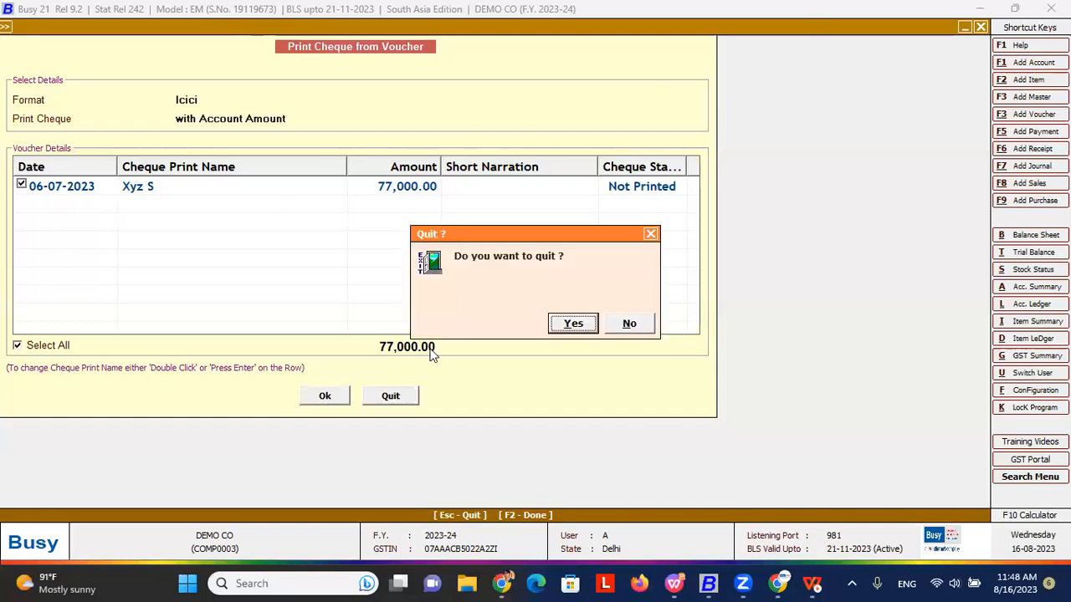
pyautogui.press('Return')
pyautogui.press('Escape')
pyautogui.press('Left')
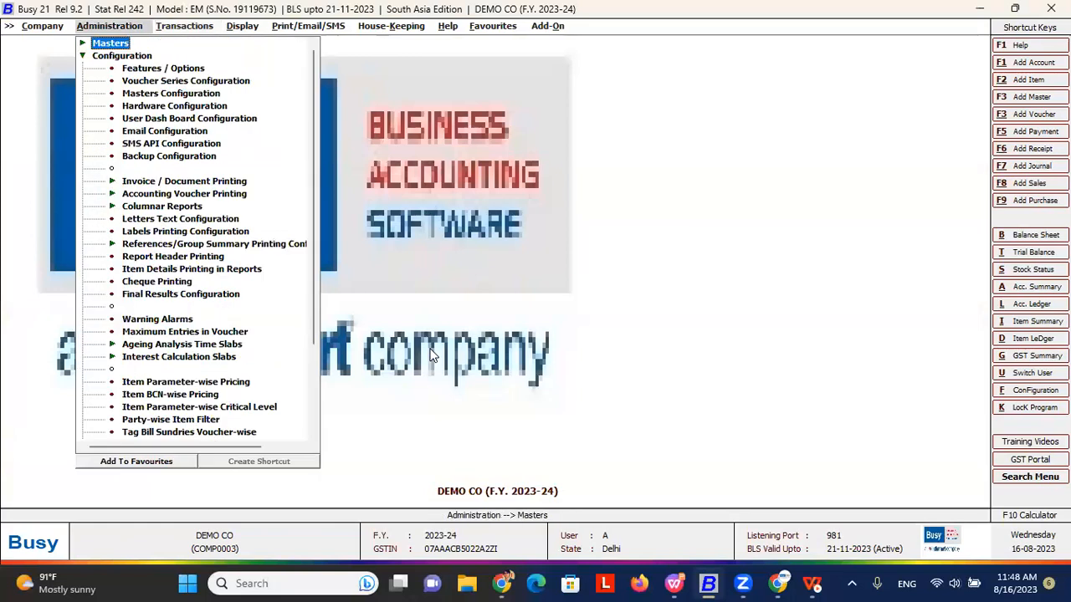
pyautogui.press('Down')
pyautogui.press('Down')
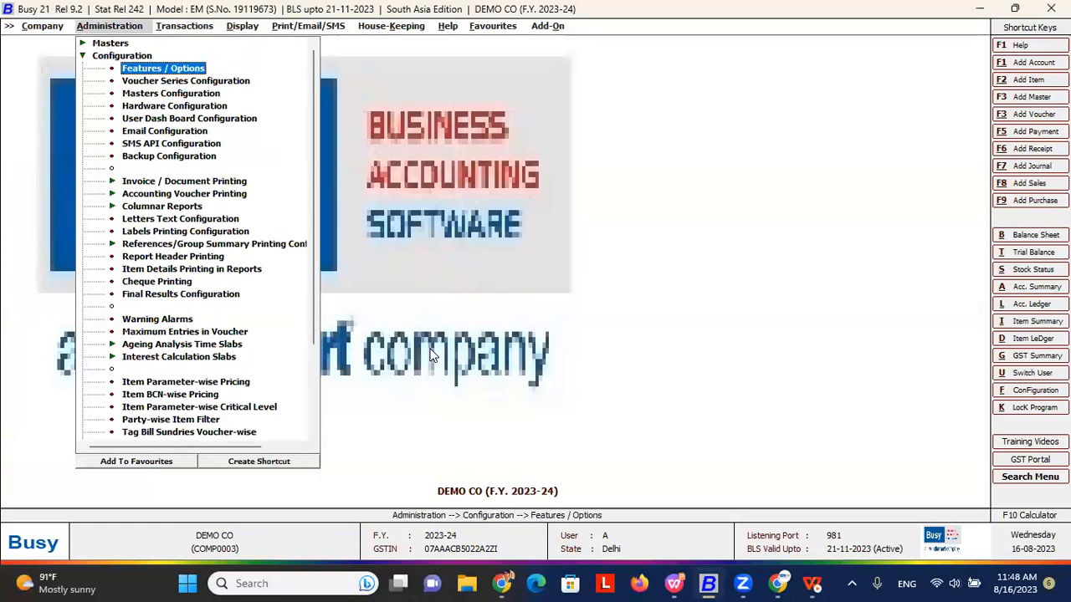
pyautogui.hotkey('alt', 'Tab')
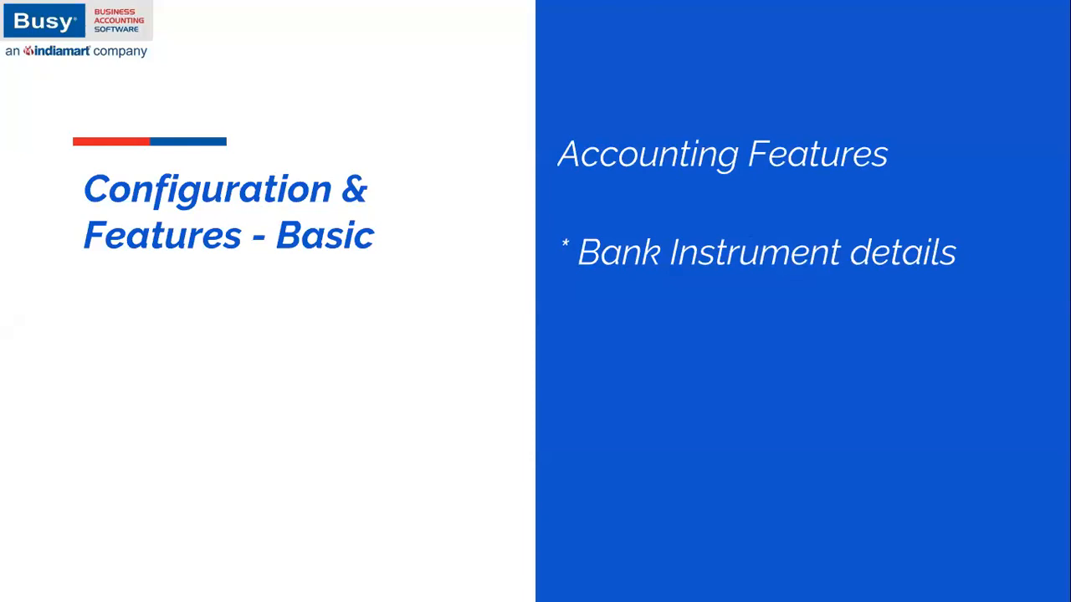
# - Switch to Busy and start a new regular payment voucher in the Main series dated 06-07-2023
pyautogui.hotkey('alt', 'Tab')
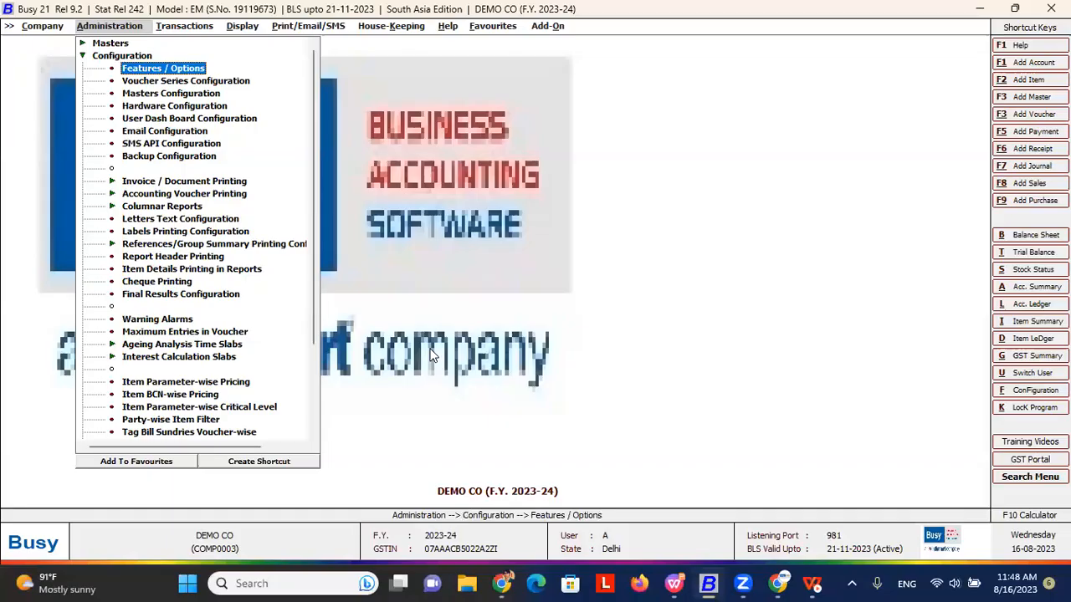
pyautogui.press('F5')
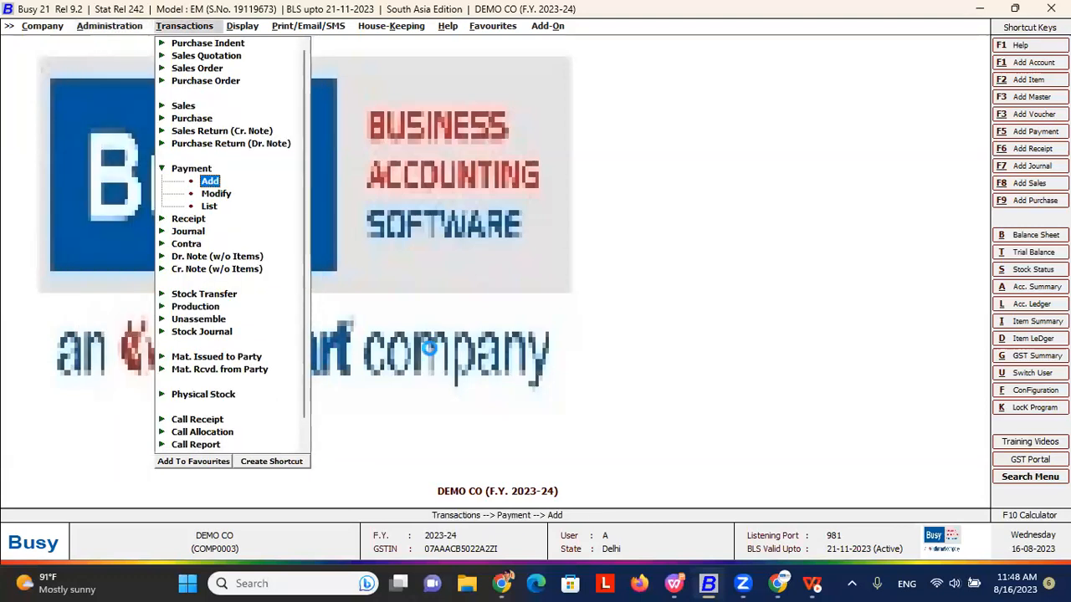
pyautogui.press('Return')
pyautogui.press('Return')
pyautogui.press('Return')
pyautogui.press('Return')
pyautogui.press('Return')
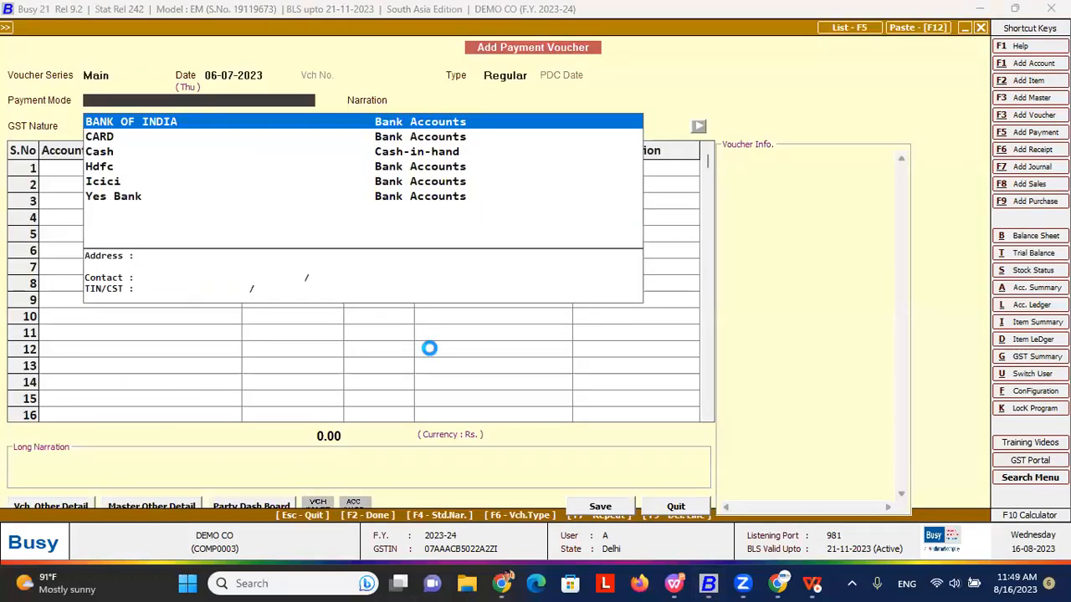
# - Set the voucher's payment mode to BANK OF INDIA and enter an amount of 800 for Xyz Supplier
pyautogui.press('Return')
pyautogui.press('Return')
pyautogui.press('Down')
pyautogui.press('Down')
pyautogui.press('Down')
pyautogui.write('xyz')
pyautogui.press('Down')
pyautogui.press('Return')
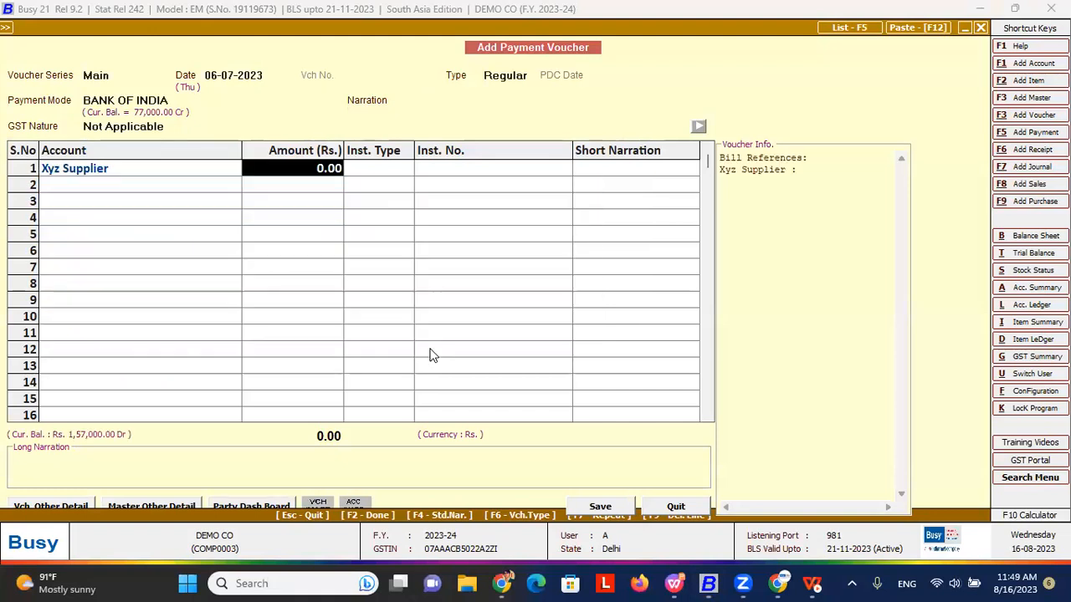
pyautogui.write('800')
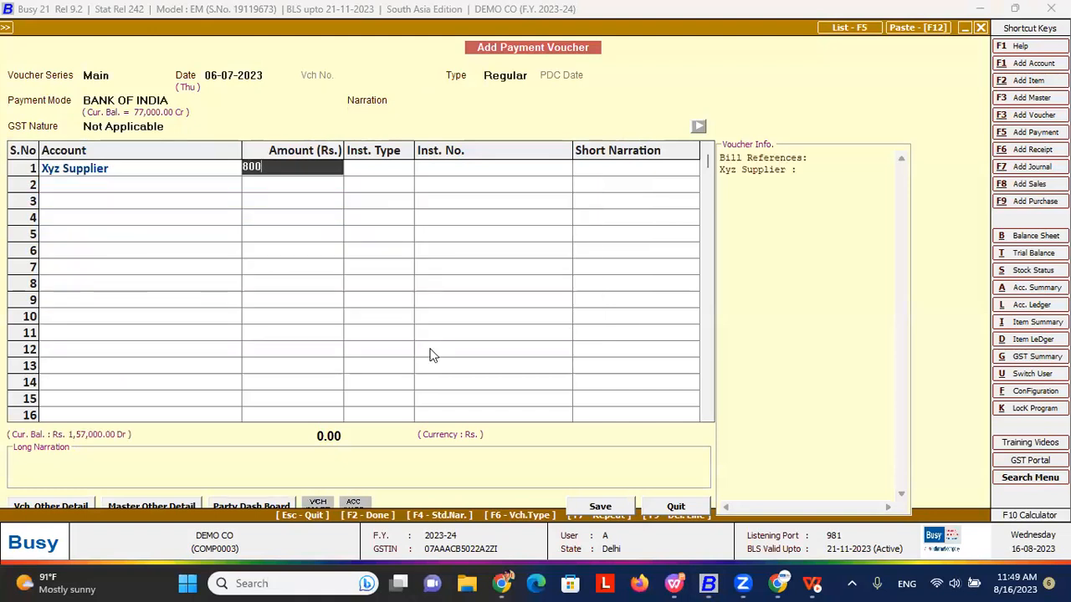
pyautogui.press('Return')
pyautogui.press('Return')
# - Review the instrument types offered for the Xyz Supplier entry, such as RTGS, NEFT, CHQ. and D.D
pyautogui.press('Down')
pyautogui.press('Down')
pyautogui.press('Up')
pyautogui.press('Down')
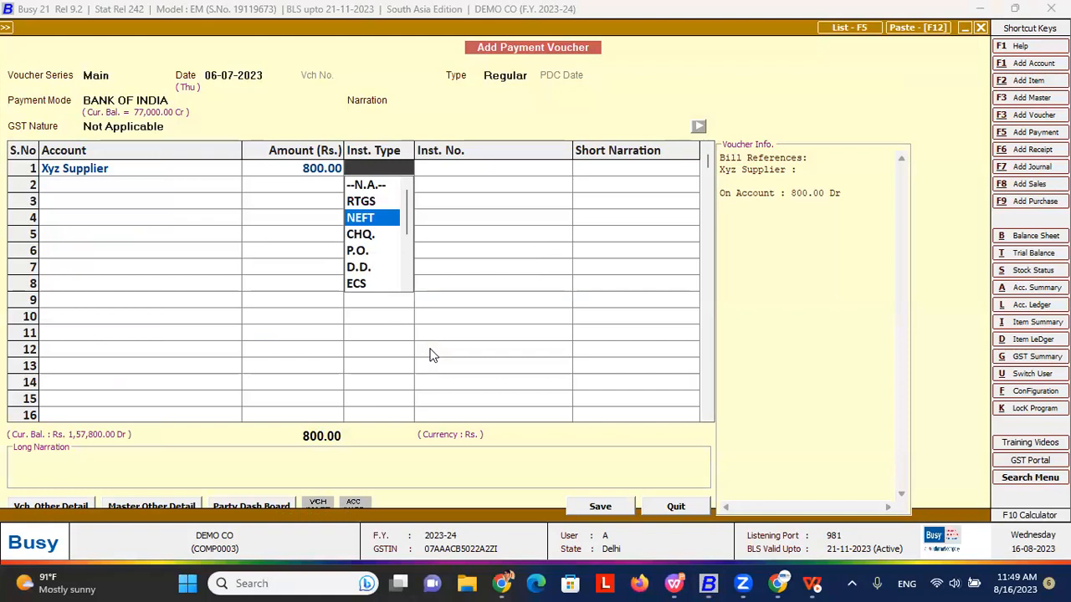
pyautogui.press('Down')
pyautogui.press('Down')
pyautogui.press('Down')
pyautogui.press('Up')
pyautogui.press('Up')
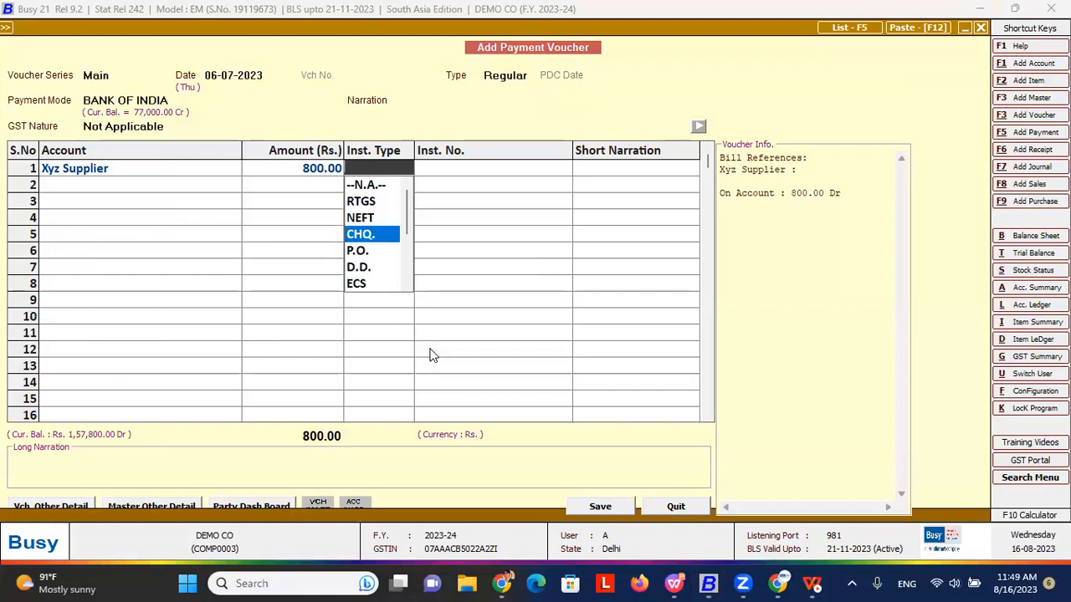
pyautogui.press('Up')
pyautogui.press('Up')
pyautogui.press('Up')
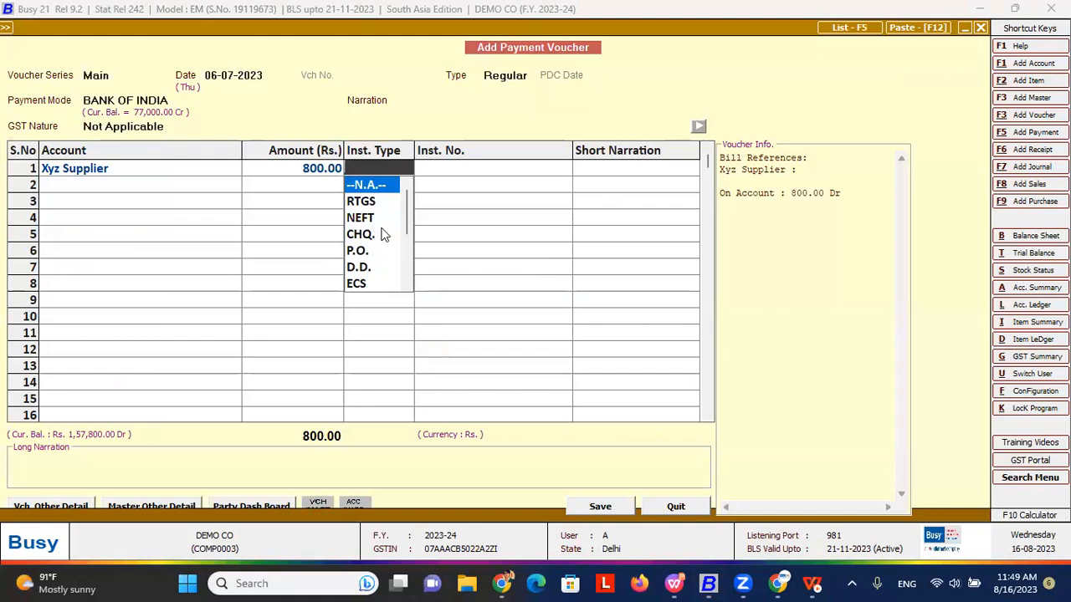
# - Set the entry's instrument type to NEFT with instrument number 89898989, and quit the payment voucher without saving
pyautogui.press('Down')
pyautogui.press('Down')
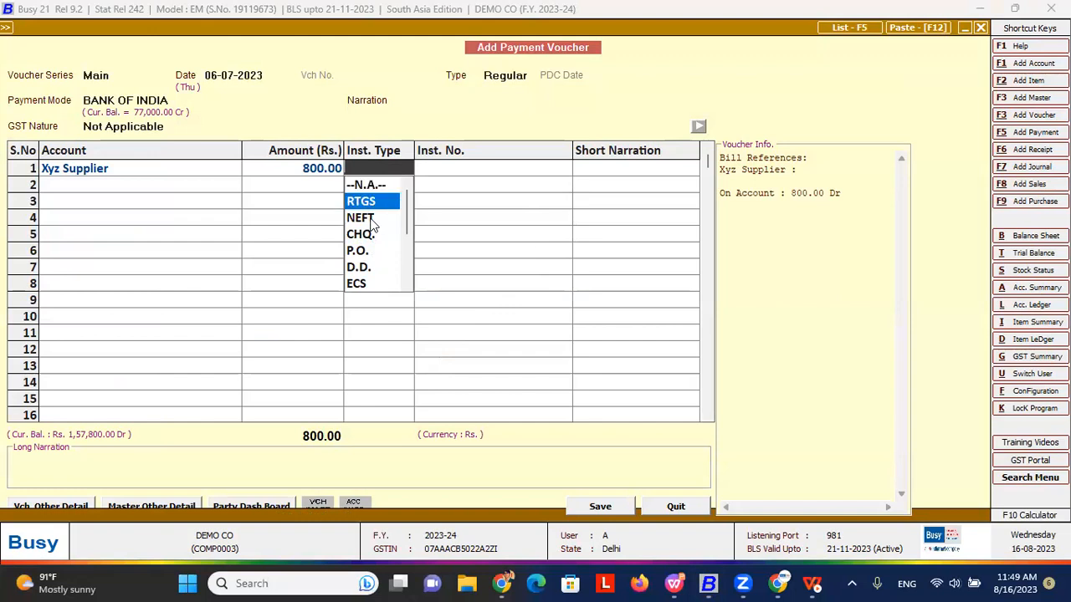
pyautogui.press('Return')
pyautogui.write('89898989')
pyautogui.press('Return')
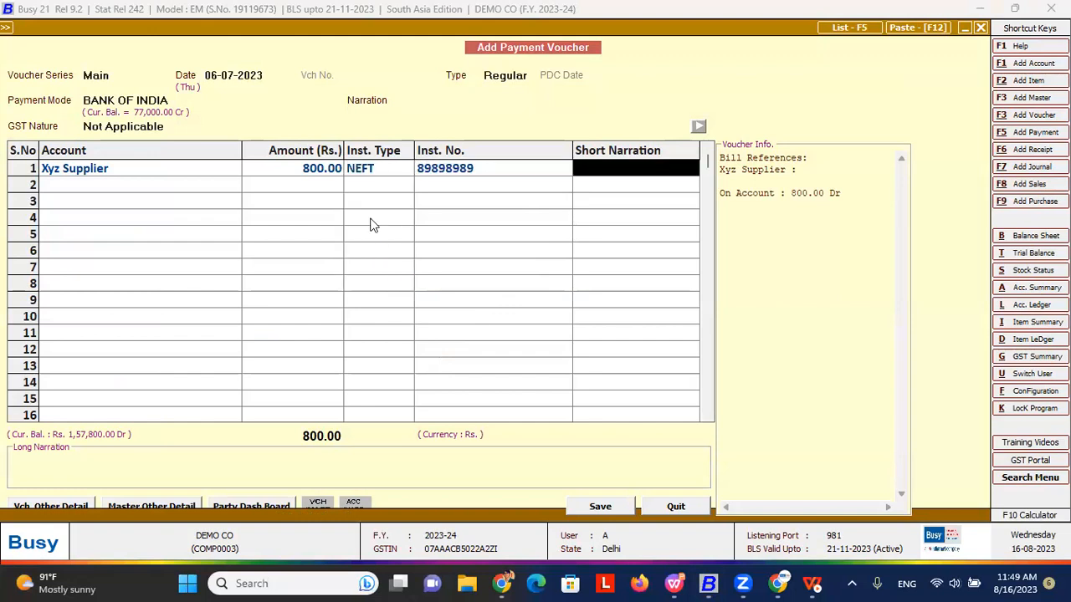
pyautogui.press('Escape')
pyautogui.press('Escape')
pyautogui.press('Escape')
pyautogui.press('Left')
pyautogui.press('Return')
# - Generate the list of regular payment vouchers for all voucher series with bank instrument details included
pyautogui.press('Down')
pyautogui.press('Down')
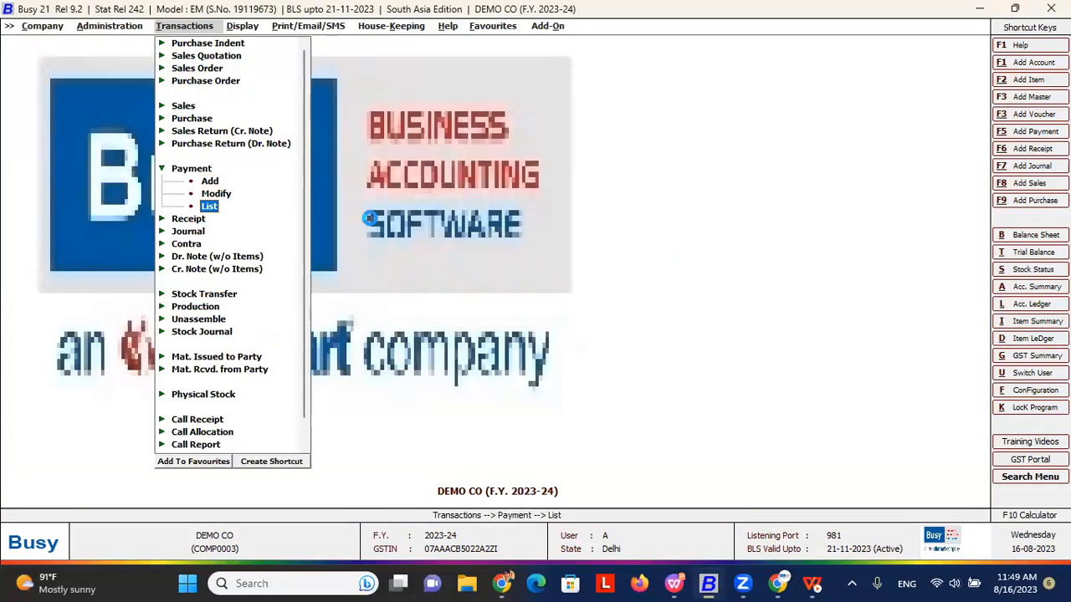
pyautogui.press('Return')
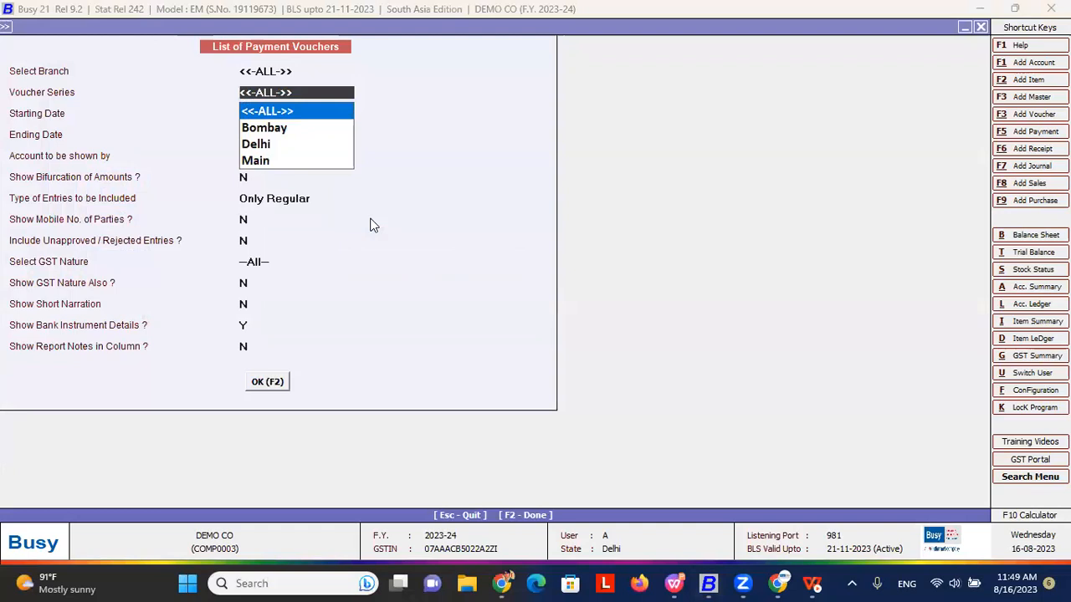
pyautogui.press('Return')
pyautogui.press('Return')
pyautogui.press('Return')
pyautogui.press('Return')
pyautogui.press('Return')
pyautogui.press('Return')
pyautogui.press('Return')
pyautogui.press('Return')
pyautogui.press('Return')
pyautogui.press('Return')
pyautogui.press('Return')
pyautogui.press('Return')
pyautogui.press('Return')
pyautogui.press('Return')
pyautogui.press('Return')
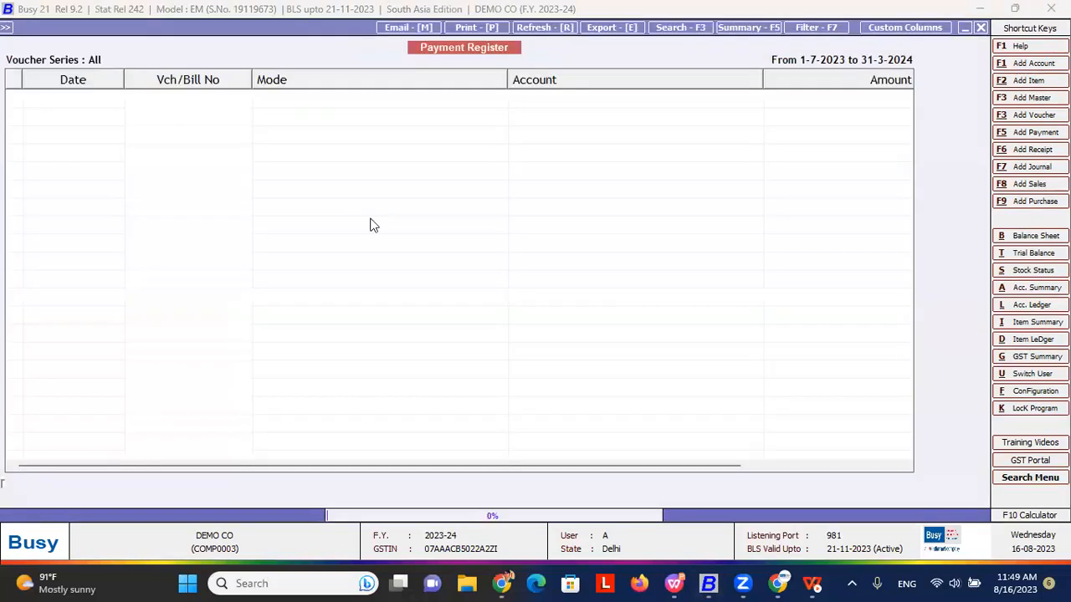
# - Examine the instrument type and instrument number of each payment in the Payment Register, and close the report
pyautogui.press('Right')
pyautogui.press('Right')
pyautogui.press('Right')
pyautogui.press('Right')
pyautogui.press('Right')
pyautogui.press('Right')
pyautogui.press('Right')
pyautogui.press('Right')
pyautogui.press('Right')
pyautogui.press('Right')
pyautogui.press('Right')
pyautogui.press('Right')
pyautogui.press('Right')
pyautogui.press('Right')
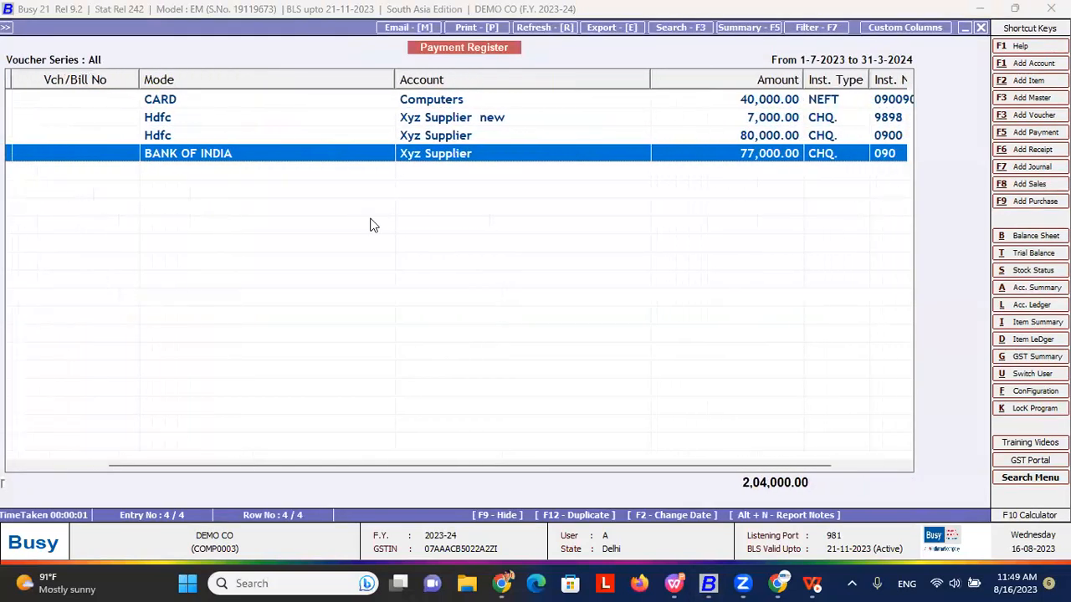
pyautogui.press('Up')
pyautogui.press('Up')
pyautogui.press('Up')
pyautogui.press('Down')
pyautogui.press('Down')
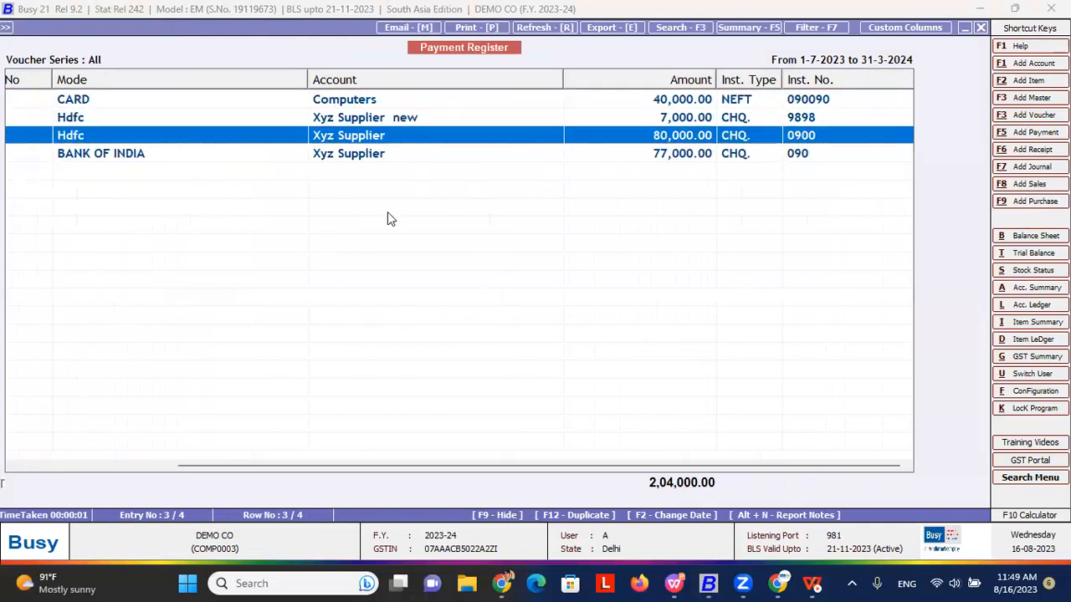
pyautogui.click(869, 97)
pyautogui.click(854, 122)
pyautogui.click(751, 139)
pyautogui.press('Escape')
pyautogui.press('Escape')
# - Open the Accounts section of Features / Options and go to the Maintain Bank Instrument Details option
pyautogui.press('Left')
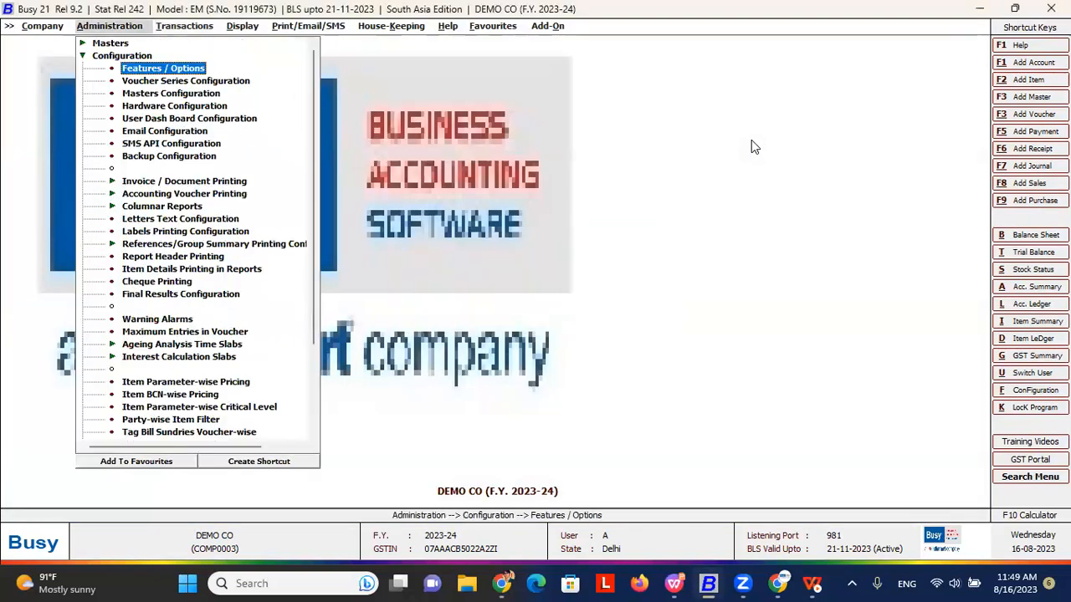
pyautogui.press('Right')
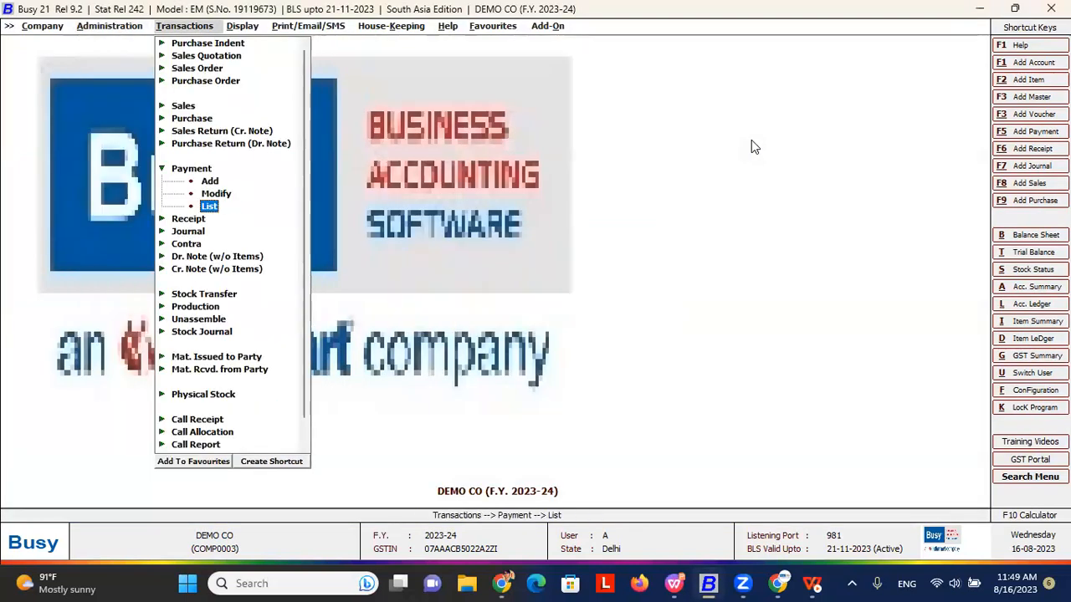
pyautogui.press('Left')
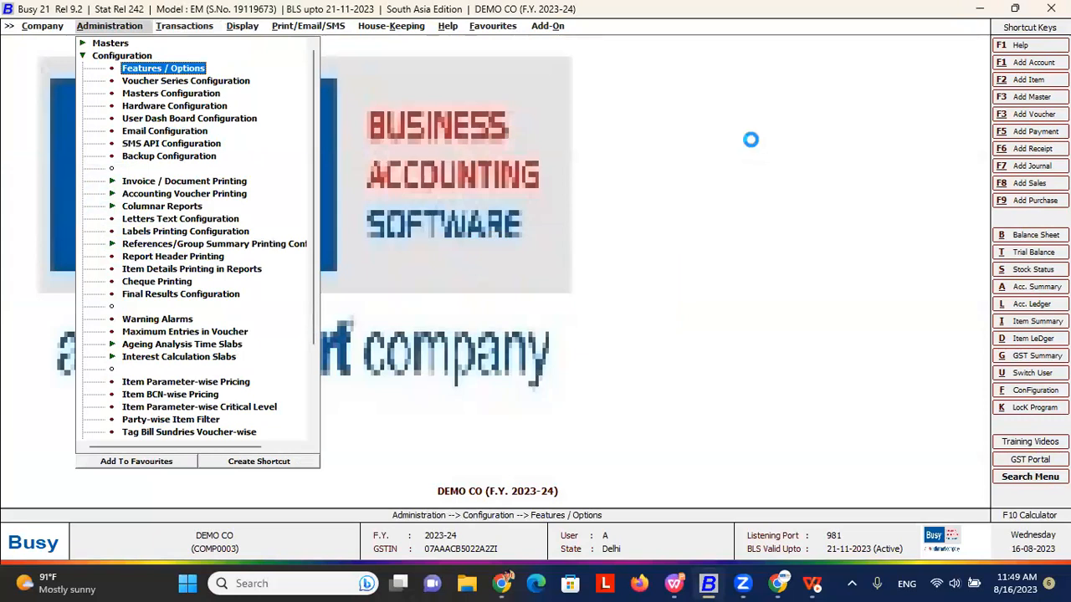
pyautogui.press('Return')
pyautogui.press('a')
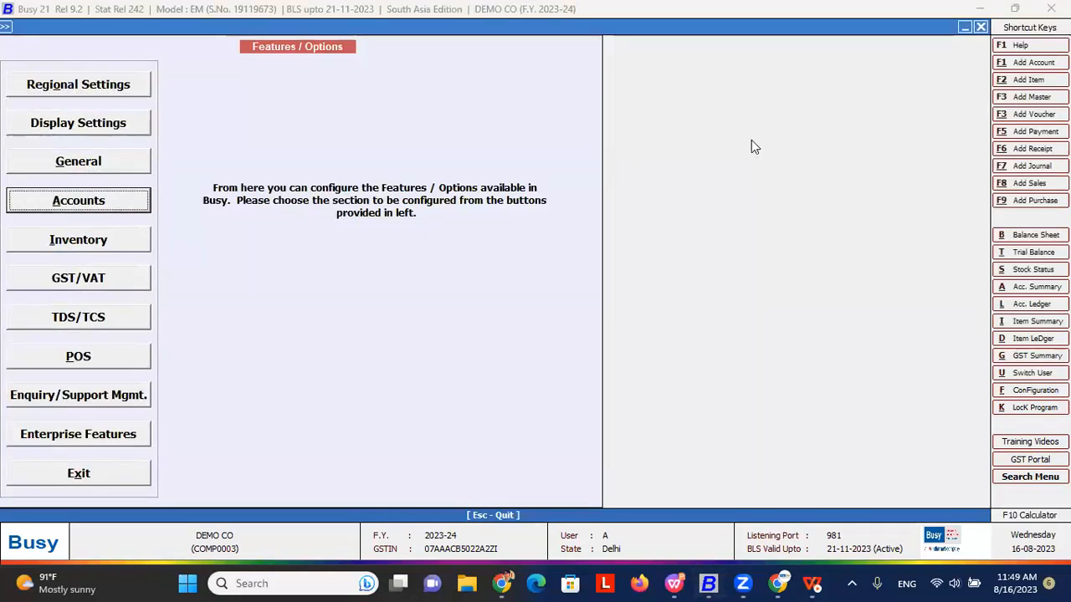
pyautogui.click(390, 432)
pyautogui.click(389, 432)
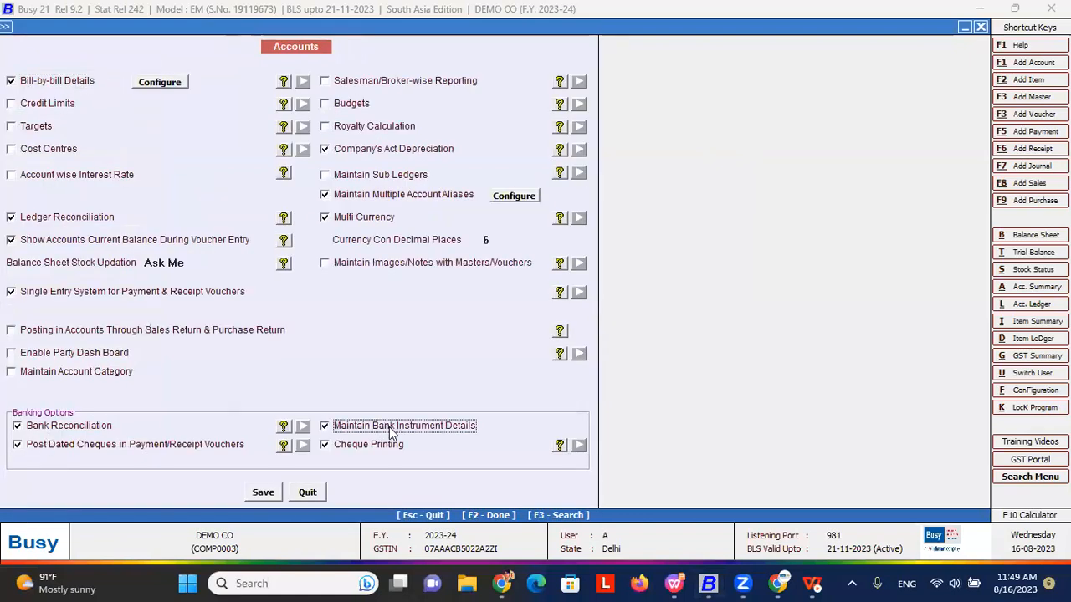
# - Search the Accounts features for BANK INSTRU, save the Accounts settings, and leave Features / Options
pyautogui.press('F3')
pyautogui.write('BANK INST')
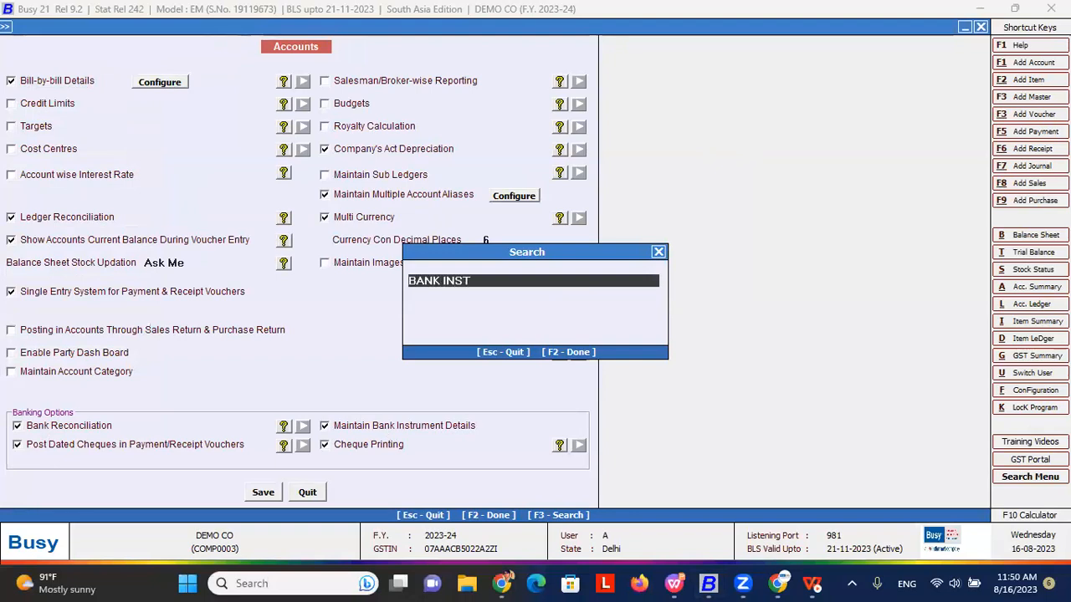
pyautogui.write('RU')
pyautogui.press('Return')
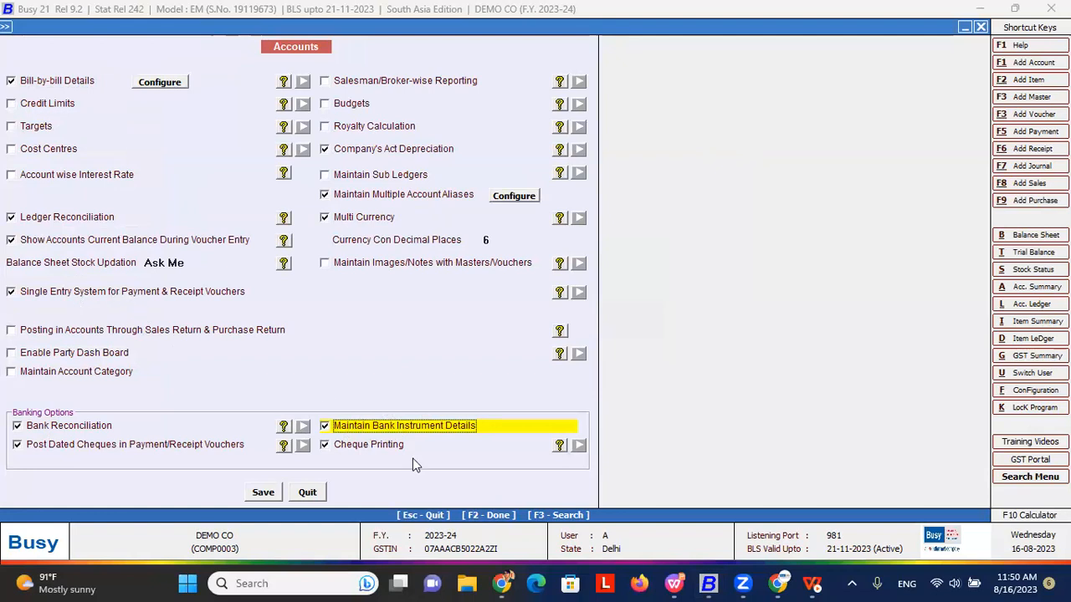
pyautogui.press('F2')
pyautogui.press('Escape')
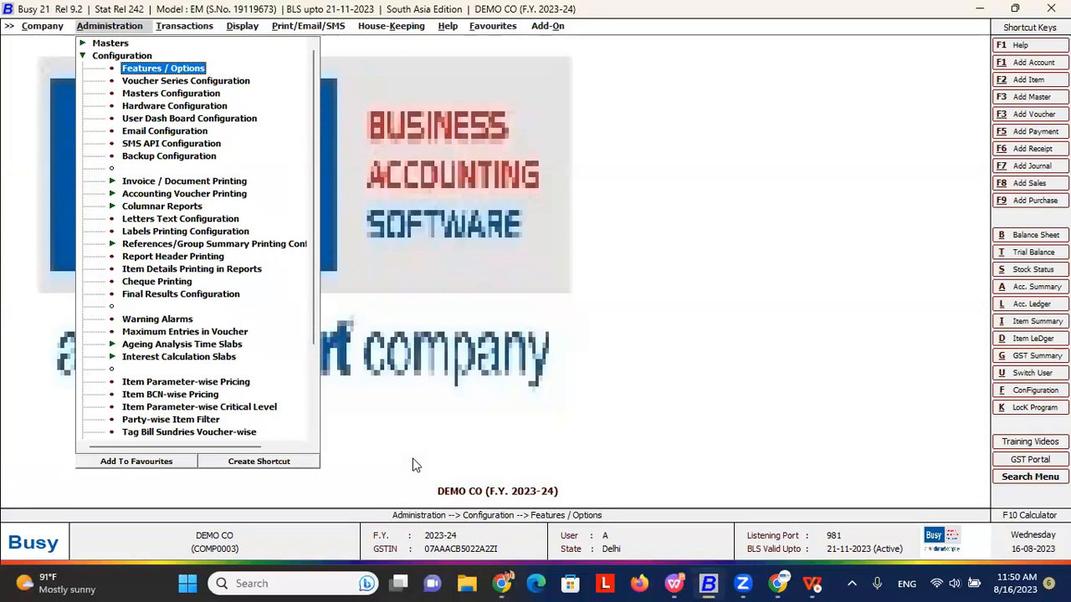
pyautogui.press('Return')
pyautogui.press('Down')
pyautogui.press('Down')
pyautogui.press('Down')
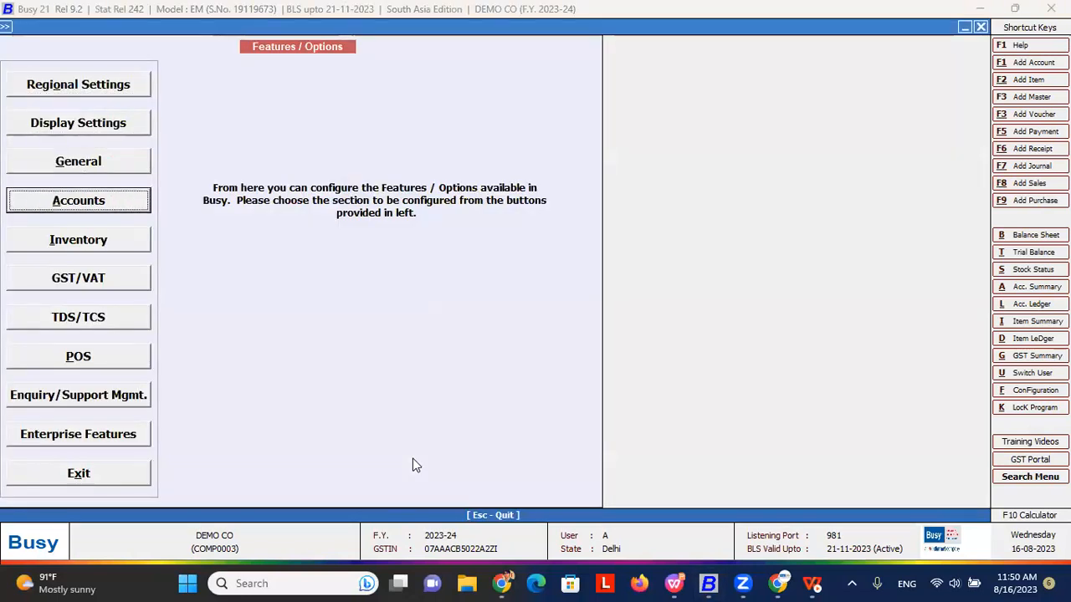
pyautogui.press('Escape')
pyautogui.press('Return')
pyautogui.press('Down')
pyautogui.press('Down')
pyautogui.press('Down')
# - Switch to the presentation, advance to the Multi Godown Management slide, and return to Busy
pyautogui.hotkey('alt', 'Tab')
pyautogui.press('Right')
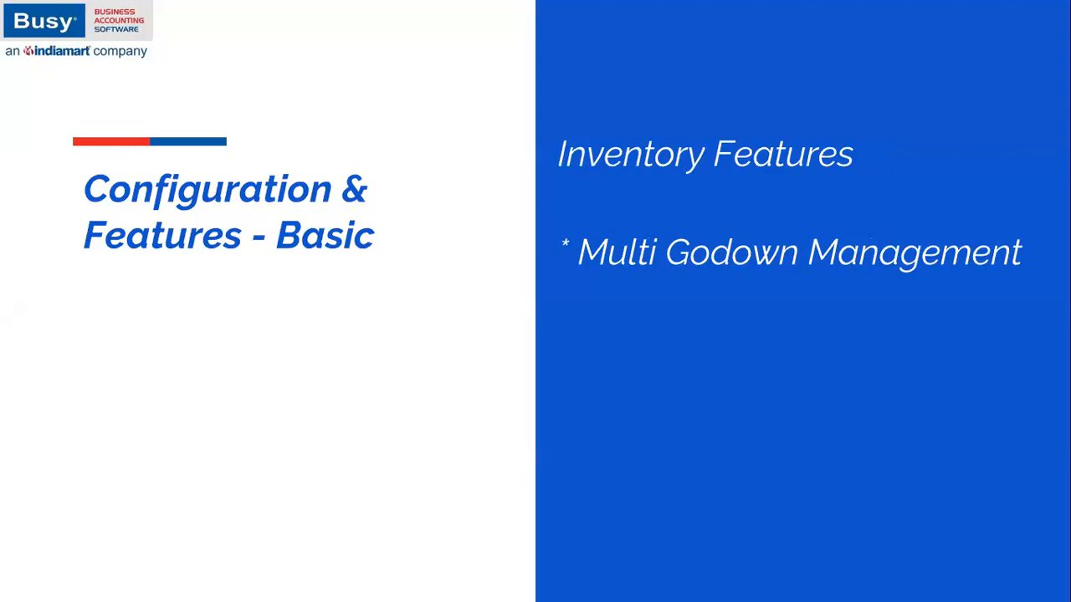
pyautogui.hotkey('alt', 'Tab')
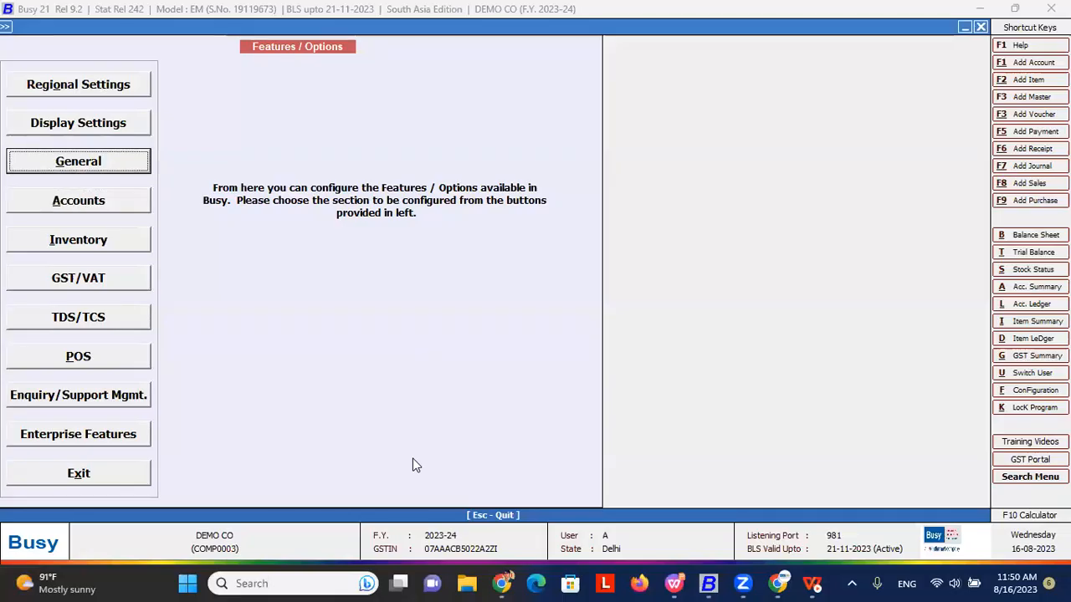
pyautogui.press('Down')
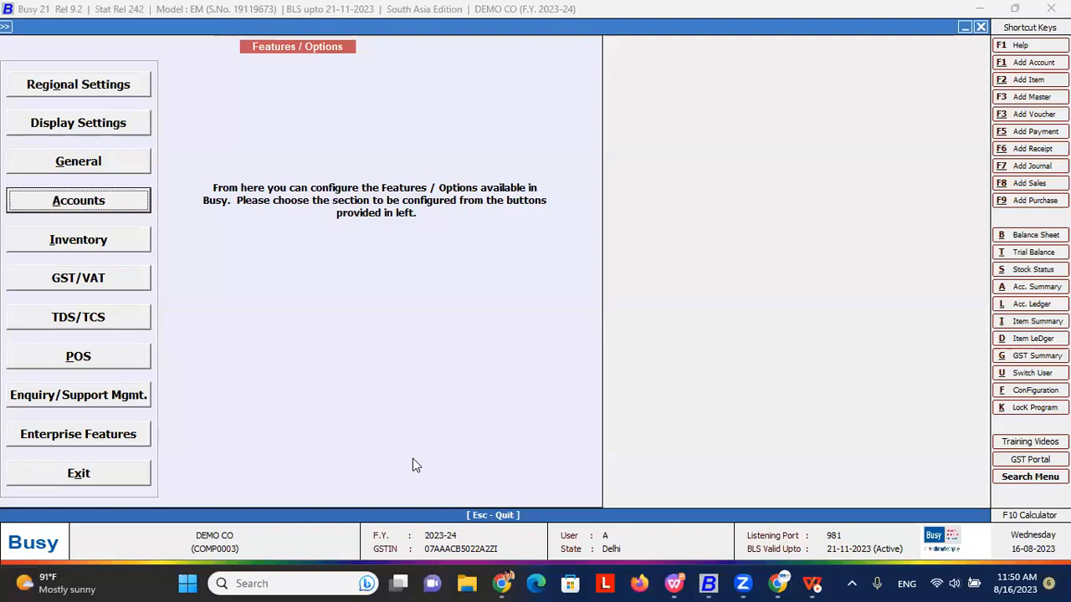
# - Open the Inventory section of Features / Options, check the Enable Multi-Godown Inventory option, and quit Features / Options
pyautogui.press('Escape')
pyautogui.press('Left')
pyautogui.press('Right')
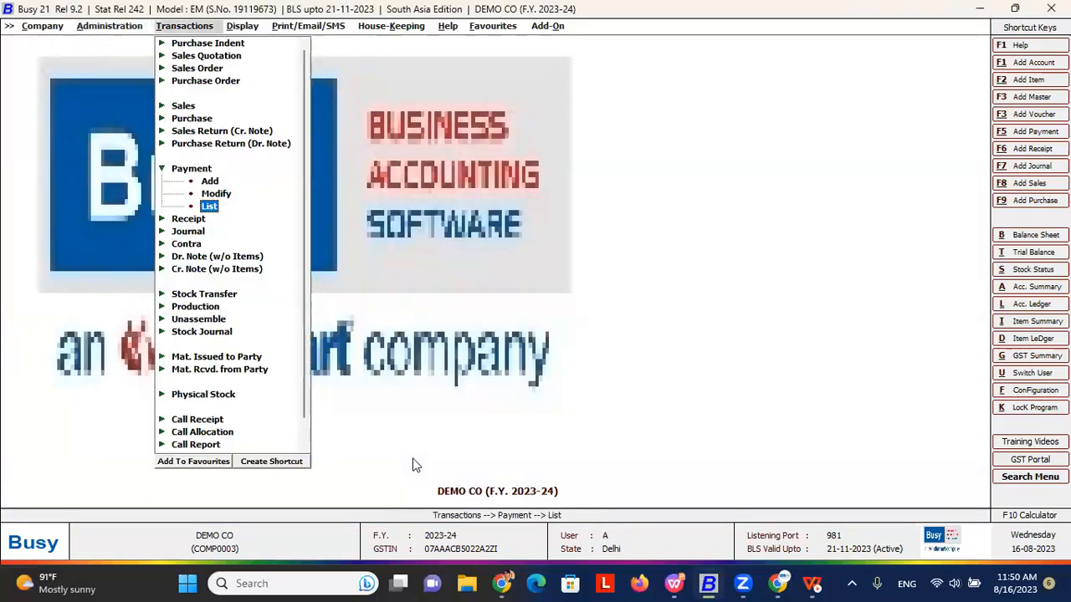
pyautogui.press('Left')
pyautogui.press('Down')
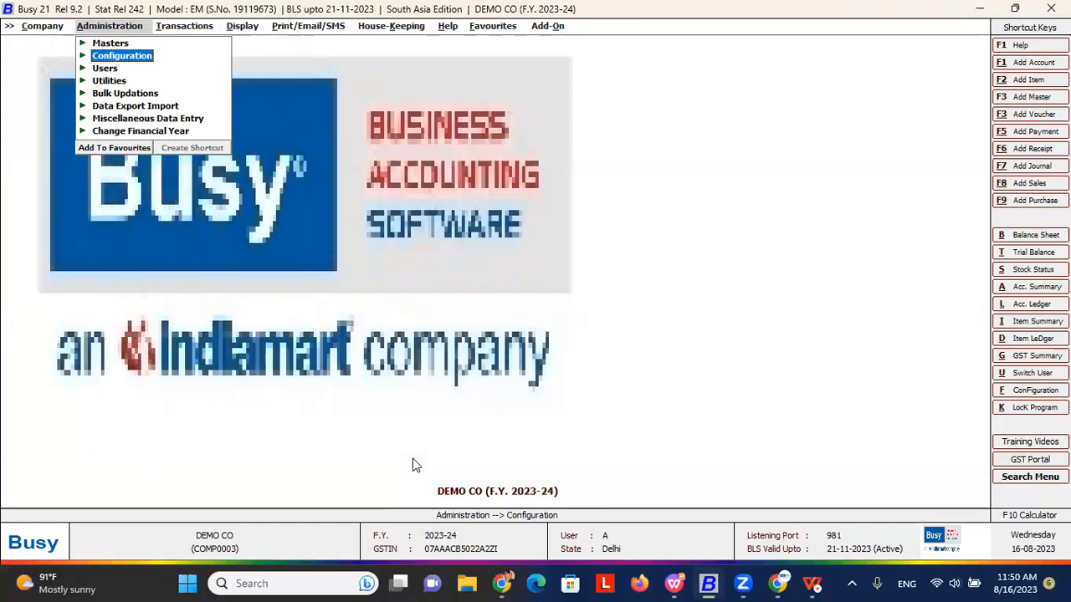
pyautogui.press('Return')
pyautogui.press('Down')
pyautogui.press('Return')
pyautogui.press('Down')
pyautogui.press('Down')
pyautogui.press('Down')
pyautogui.press('Down')
pyautogui.press('Return')
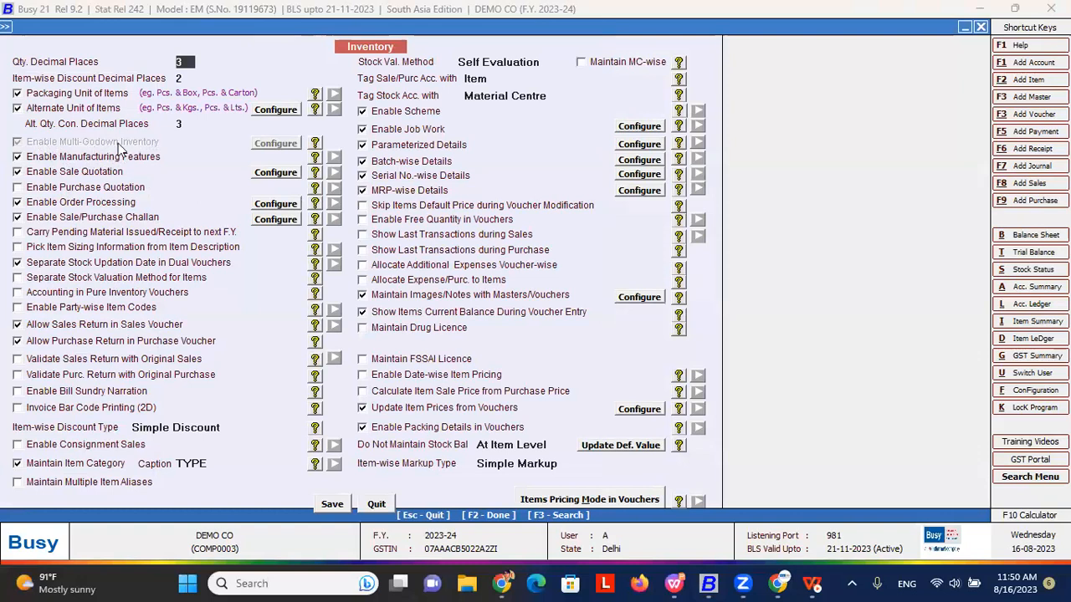
pyautogui.press('Escape')
pyautogui.press('Escape')
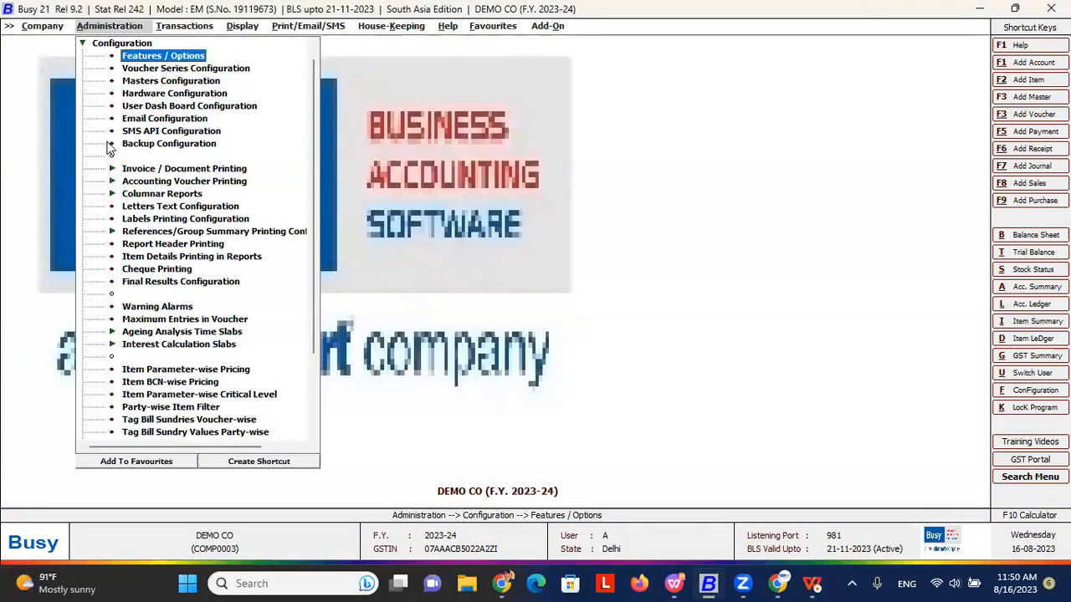
# - Start adding a new material centre master
pyautogui.press('Escape')
pyautogui.press('Up')
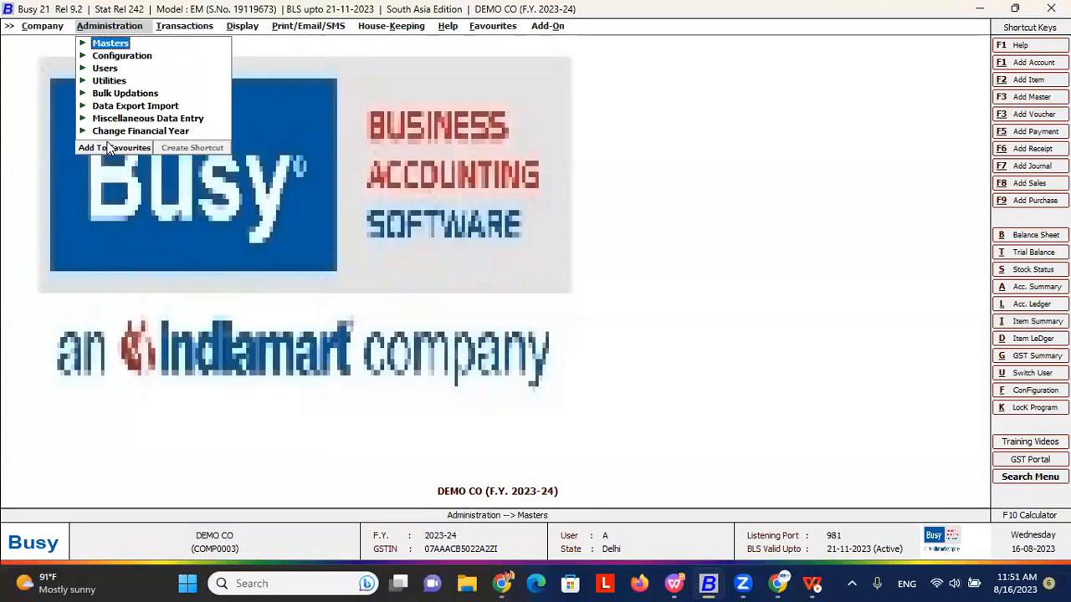
pyautogui.press('Return')
pyautogui.press('Down')
pyautogui.press('Down')
pyautogui.press('Down')
pyautogui.press('Down')
pyautogui.press('Down')
pyautogui.press('Down')
pyautogui.press('Down')
pyautogui.press('Down')
pyautogui.press('Down')
pyautogui.press('Down')
pyautogui.press('Return')
pyautogui.press('Return')
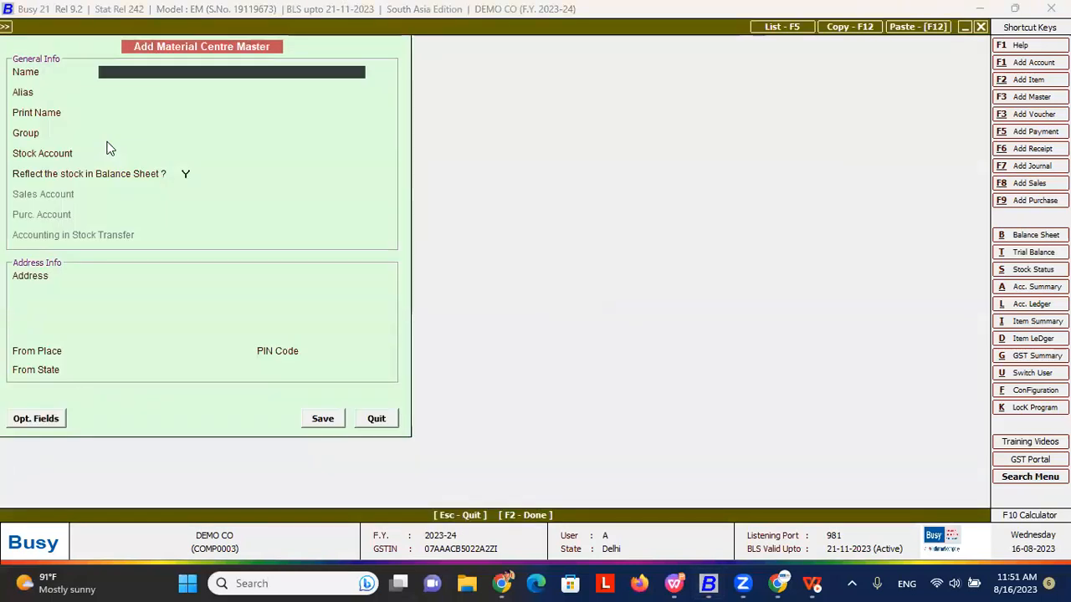
# - Enter SDSD as the material centre's name and print name, and quit the form without saving
pyautogui.write('SDSD')
pyautogui.press('Return')
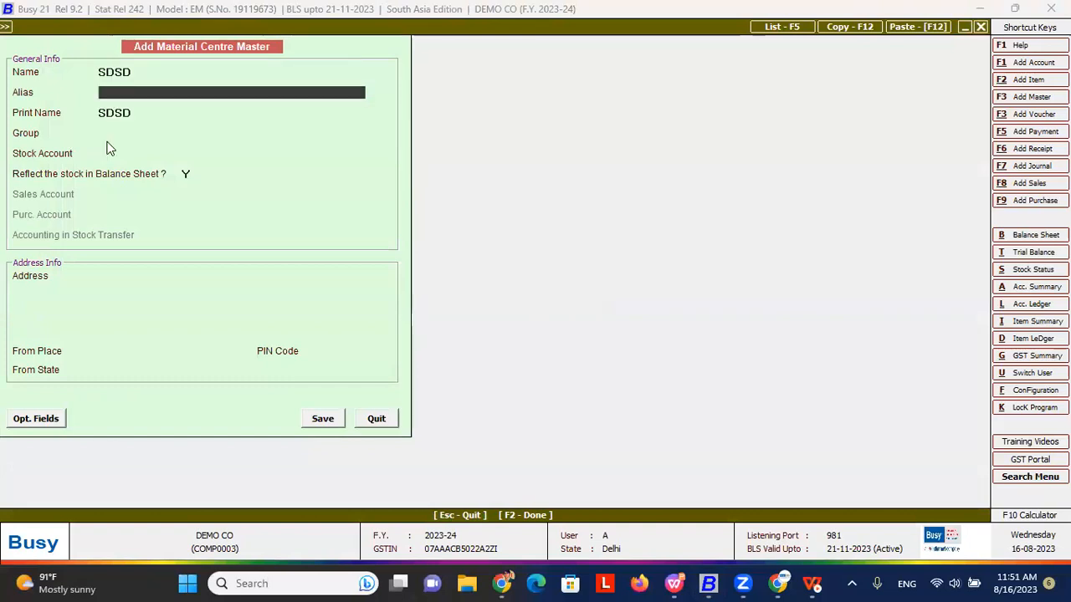
pyautogui.press('Return')
pyautogui.press('Down')
pyautogui.press('Down')
pyautogui.press('Escape')
pyautogui.press('Escape')
pyautogui.press('Return')
# - Open a blank form for adding a material centre group, and quit it without entering anything
pyautogui.press('Down')
pyautogui.press('Down')
pyautogui.press('Down')
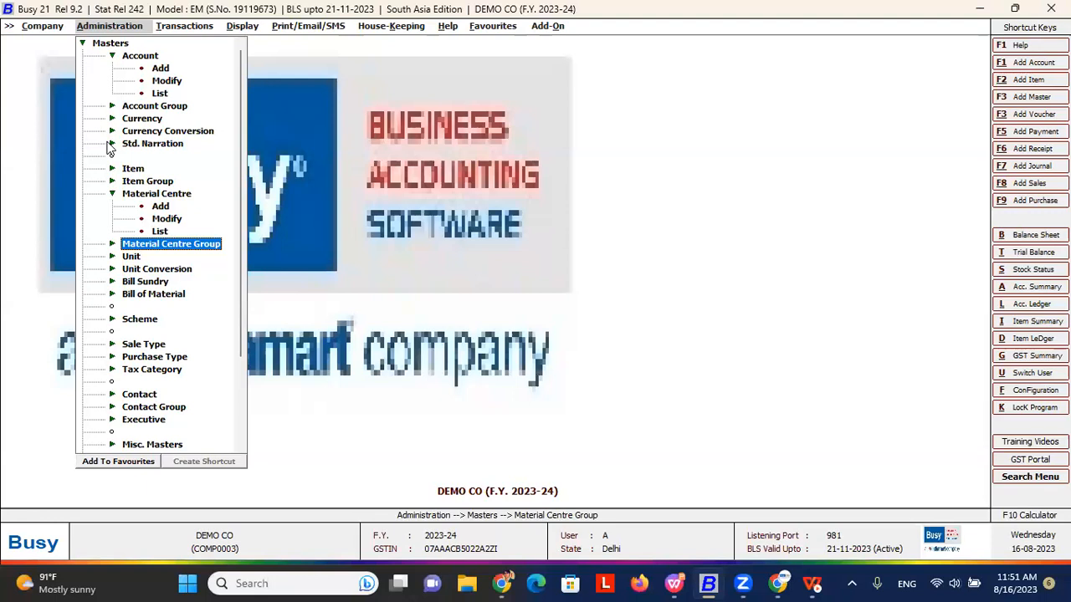
pyautogui.press('Return')
pyautogui.press('Return')
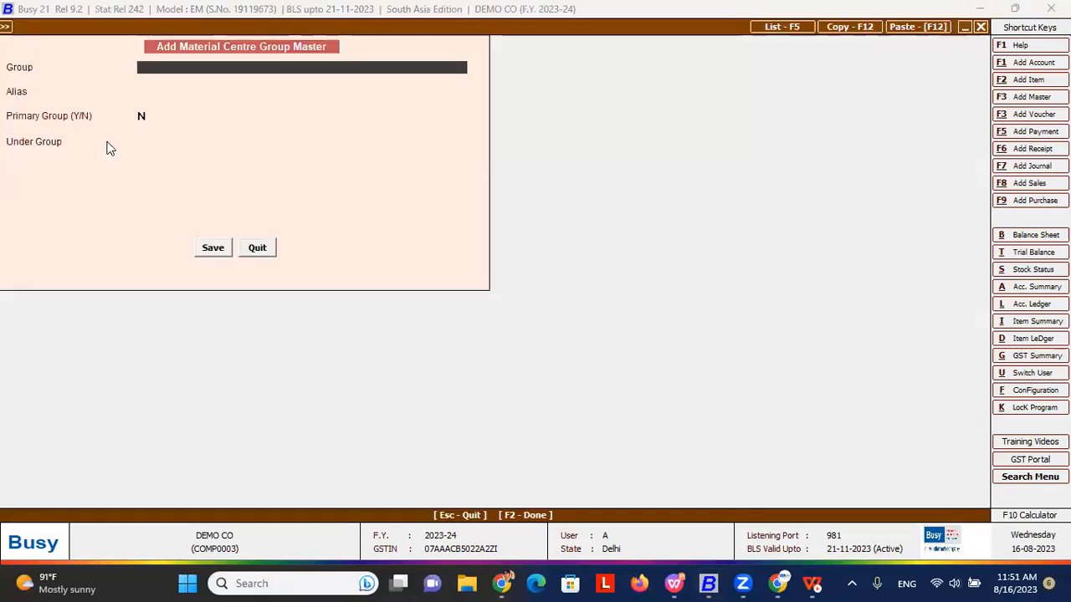
pyautogui.press('Escape')
# - Open the DELHI material centre group for modification to view its Primary Group setting, and quit the form
pyautogui.press('Down')
pyautogui.press('Return')
pyautogui.press('Down')
pyautogui.press('Down')
pyautogui.press('Up')
pyautogui.press('Up')
pyautogui.press('Return')
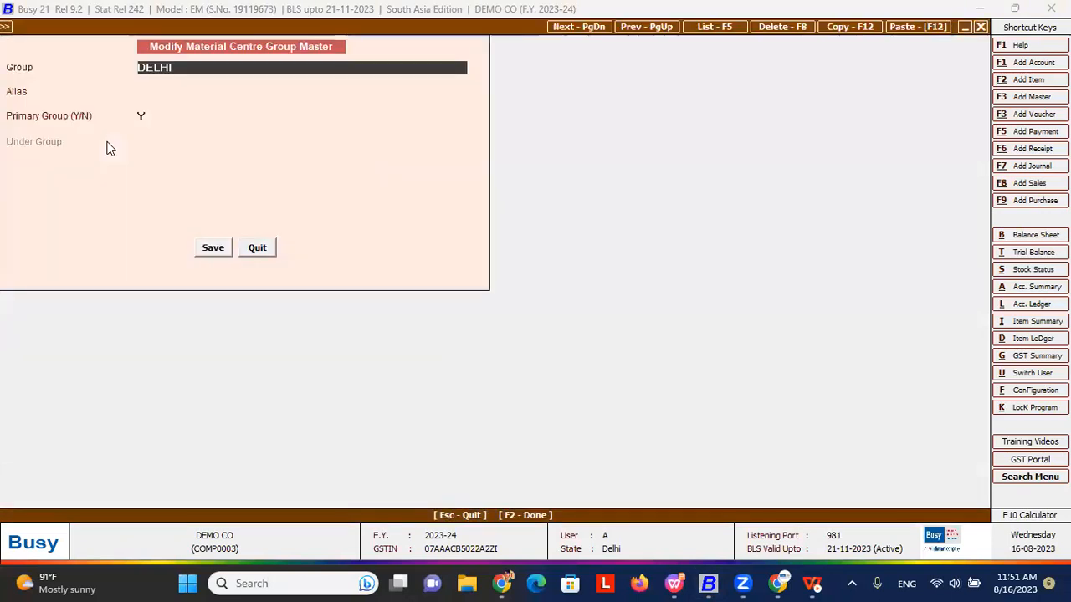
pyautogui.press('Escape')
# - Open the WAZIRPUR material centre group for modification and set its Primary Group option to Y
pyautogui.press('Down')
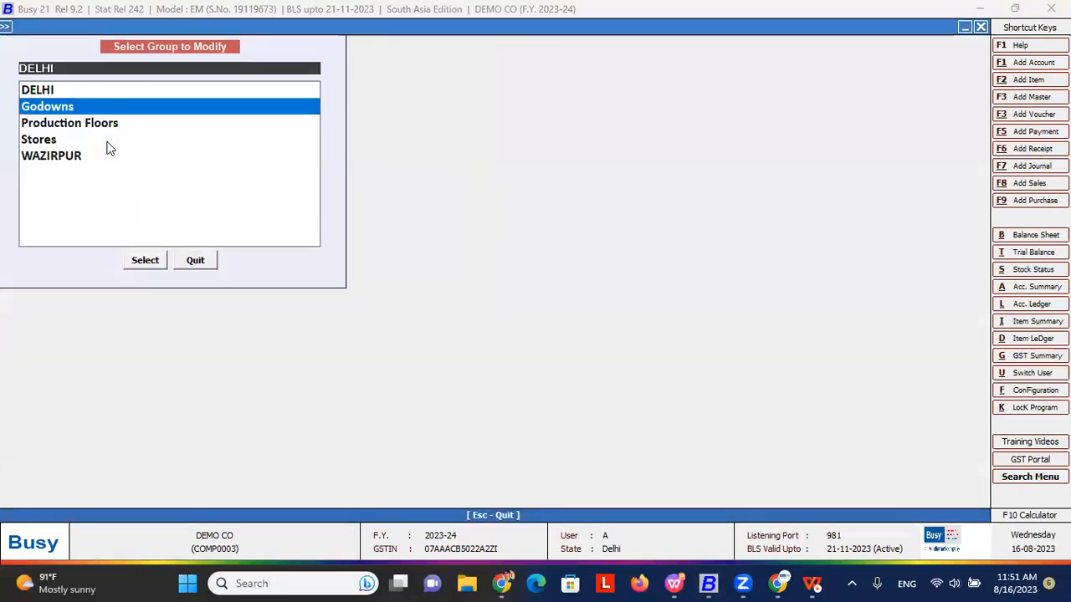
pyautogui.press('Down')
pyautogui.press('Down')
pyautogui.press('Down')
pyautogui.press('Return')
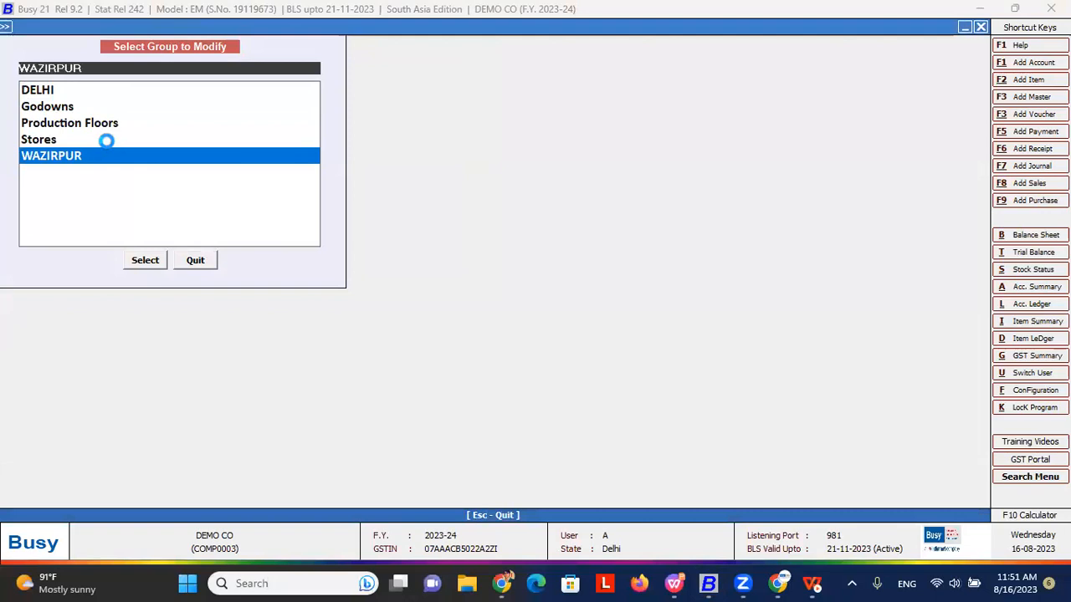
pyautogui.press('Return')
pyautogui.press('Return')
pyautogui.press('Return')
pyautogui.press('Up')
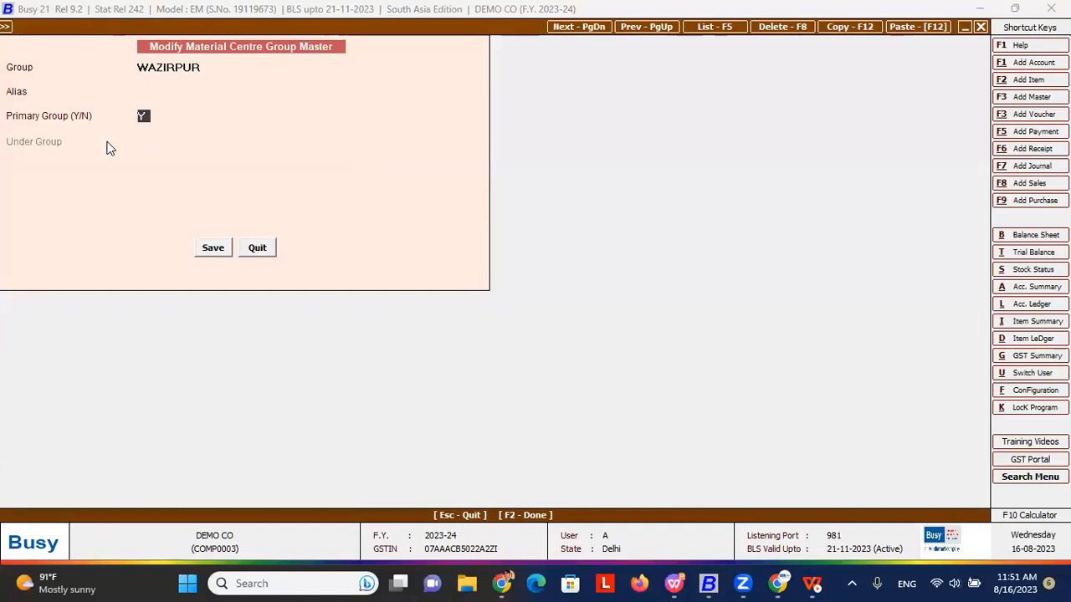
pyautogui.write('y')
# - Set WAZIRPUR's Primary Group option to N, place it under the DELHI group, and save the master
pyautogui.click(204, 68)
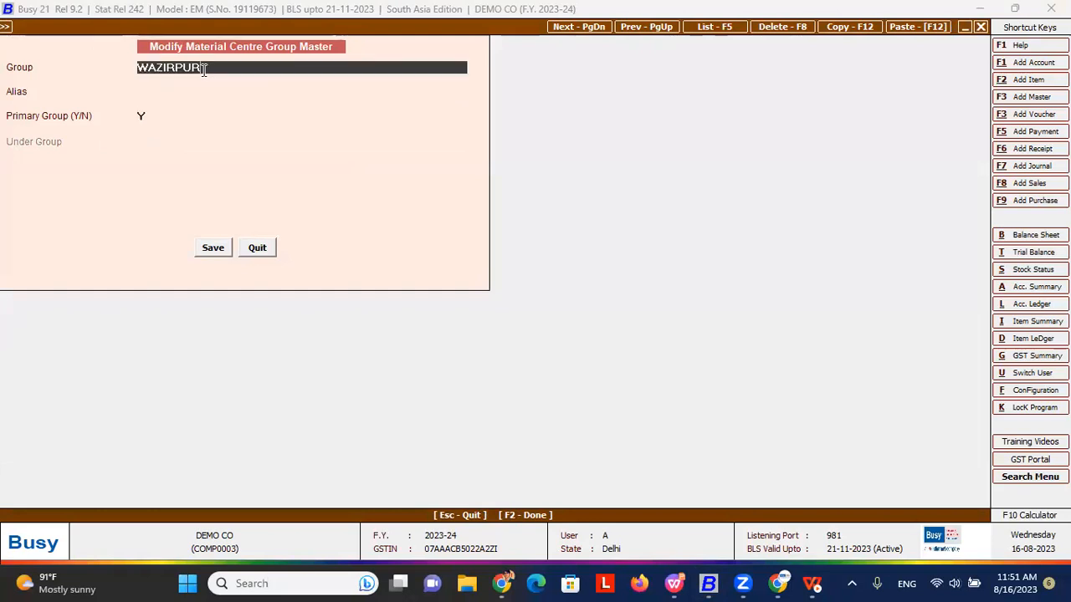
pyautogui.click(142, 116)
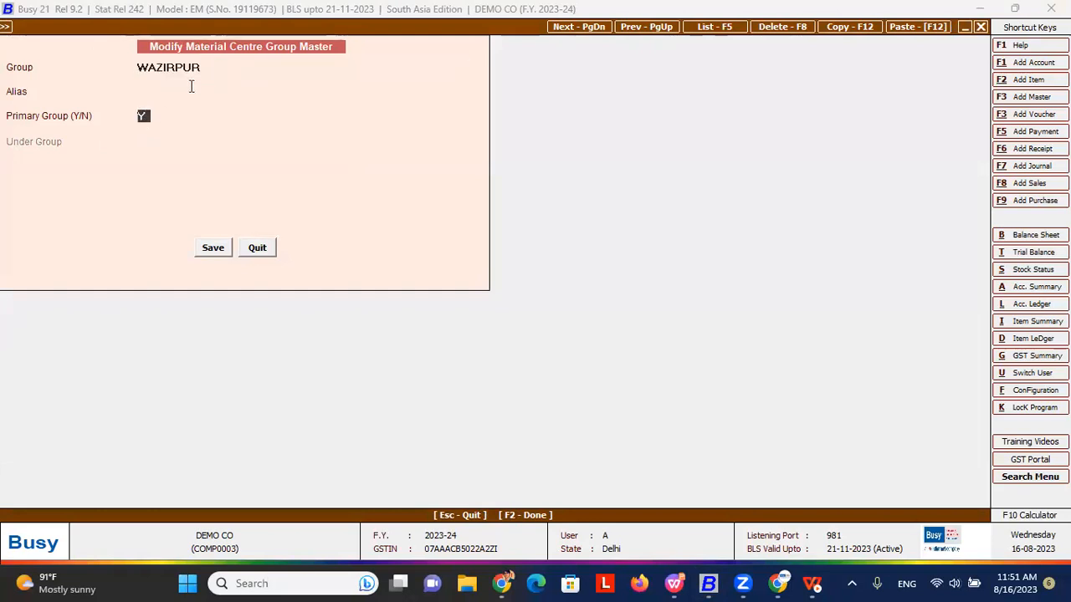
pyautogui.write('n')
pyautogui.press('Return')
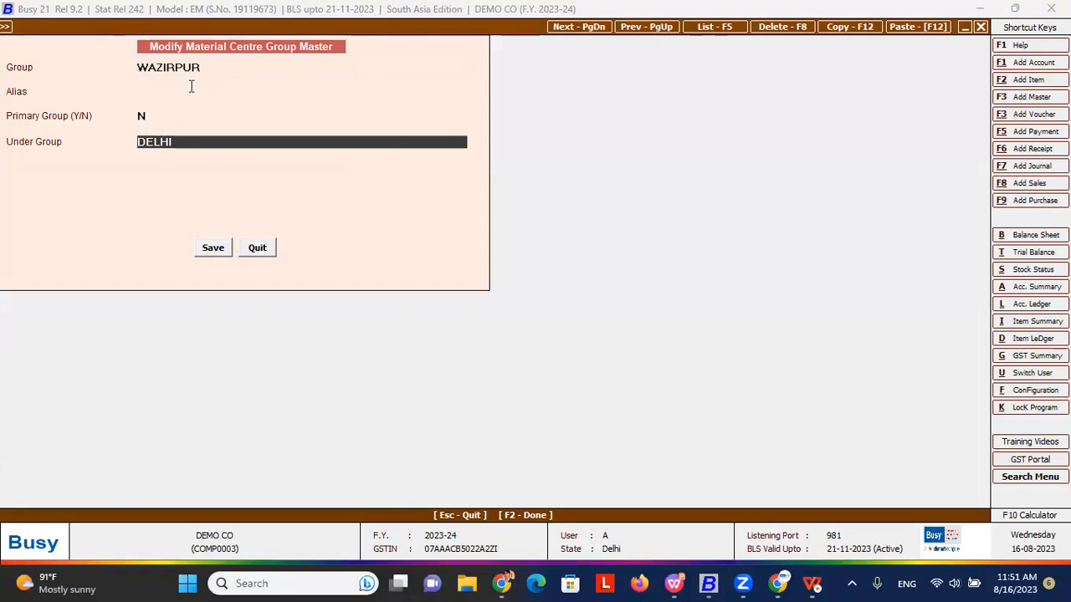
pyautogui.write('DEL')
pyautogui.press('F2')
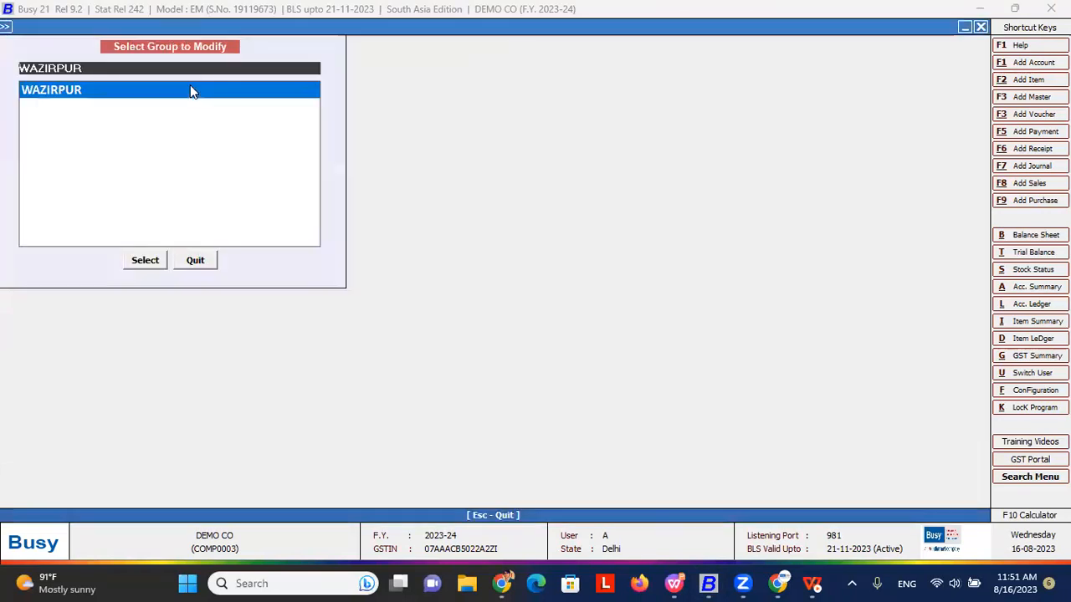
# - Leave the group selection list and open the Centre-1 material centre for modification
pyautogui.press('Escape')
pyautogui.press('Up')
pyautogui.press('Up')
pyautogui.press('Up')
pyautogui.press('Up')
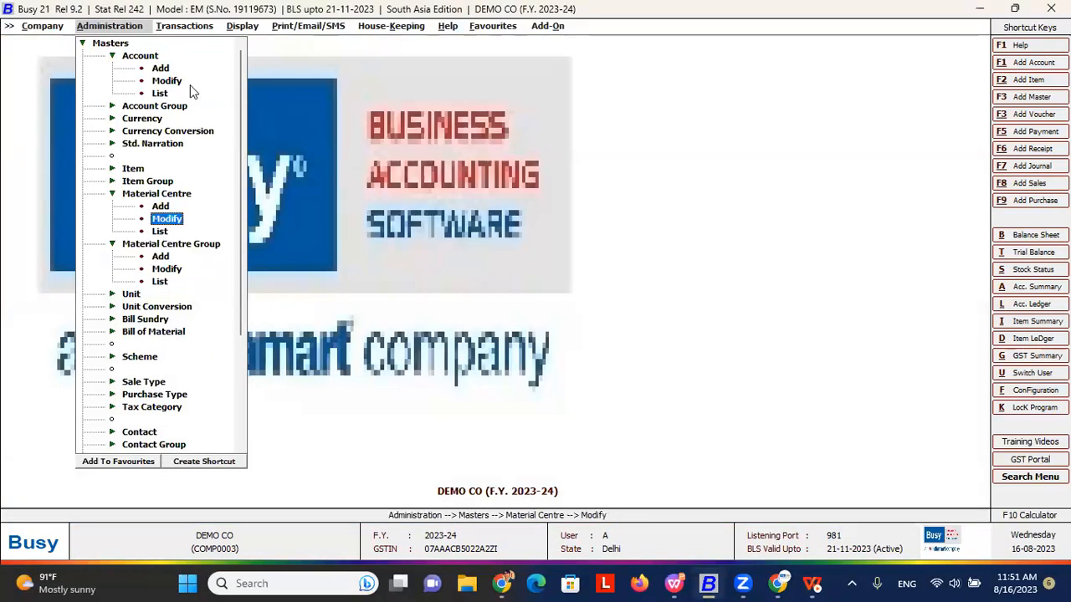
pyautogui.press('Return')
pyautogui.press('Down')
pyautogui.press('Down')
pyautogui.press('Down')
pyautogui.press('Up')
pyautogui.press('Up')
pyautogui.press('Up')
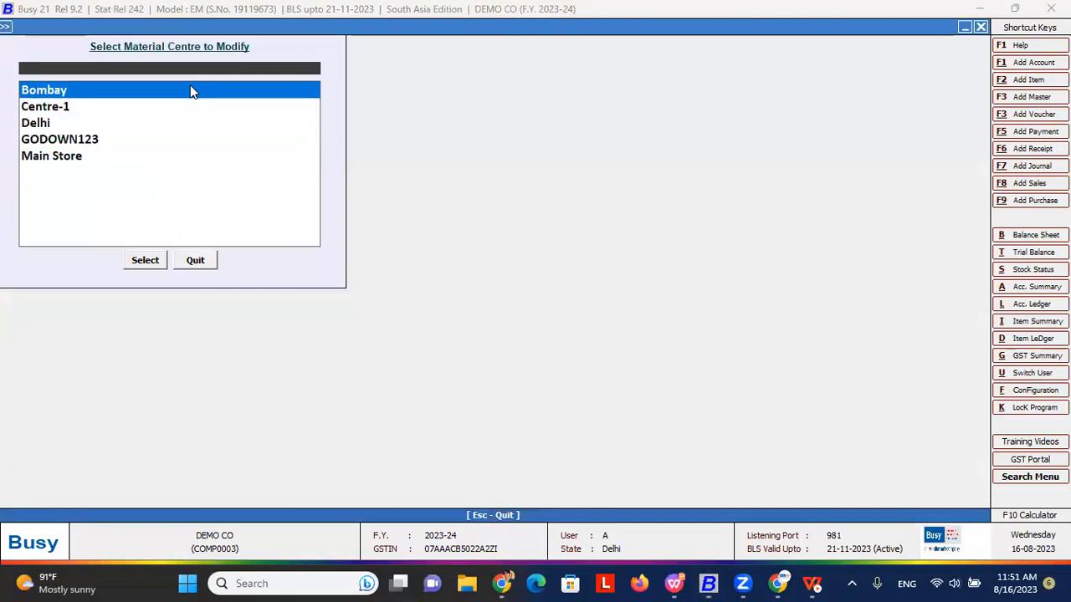
pyautogui.press('Down')
pyautogui.press('Return')
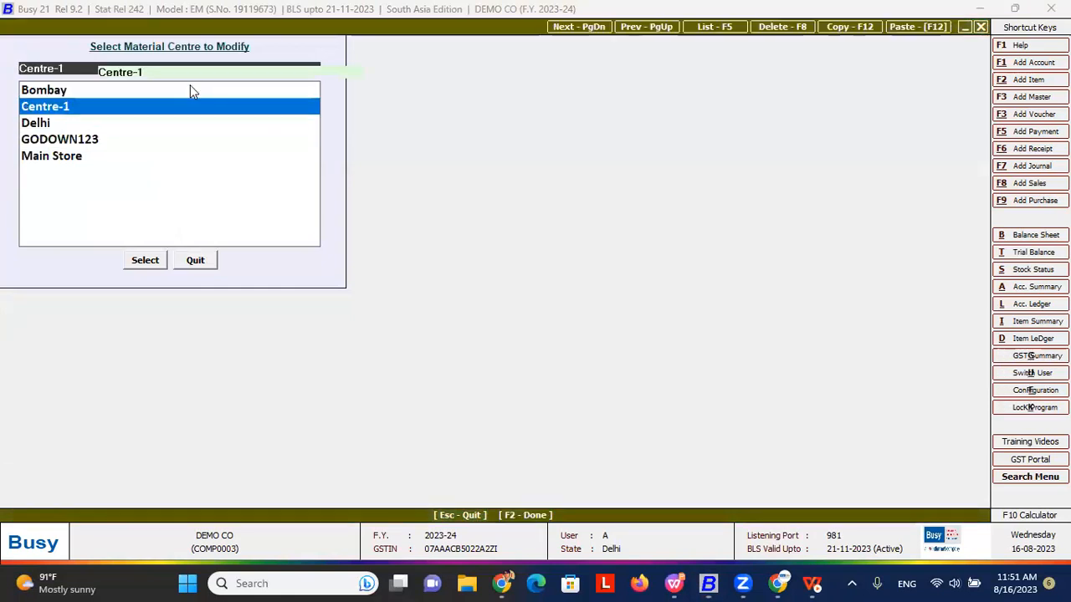
# - View the groups available for Centre-1, pick WAZIRPUR, and quit the material centre master without saving
pyautogui.press('Return')
pyautogui.press('Return')
pyautogui.press('Return')
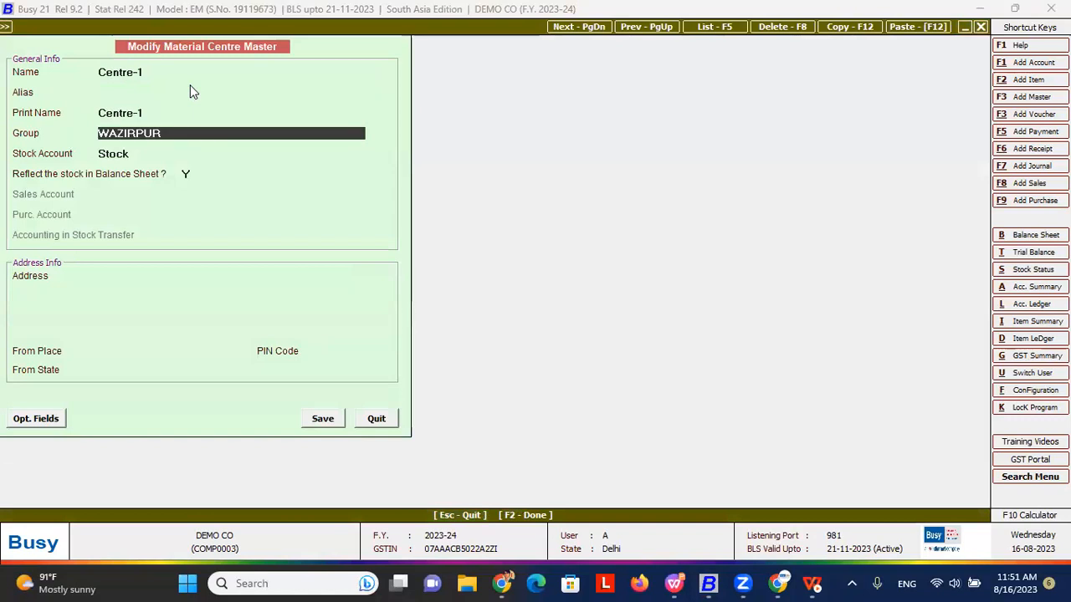
pyautogui.press('Down')
pyautogui.press('Down')
pyautogui.press('Down')
pyautogui.press('Down')
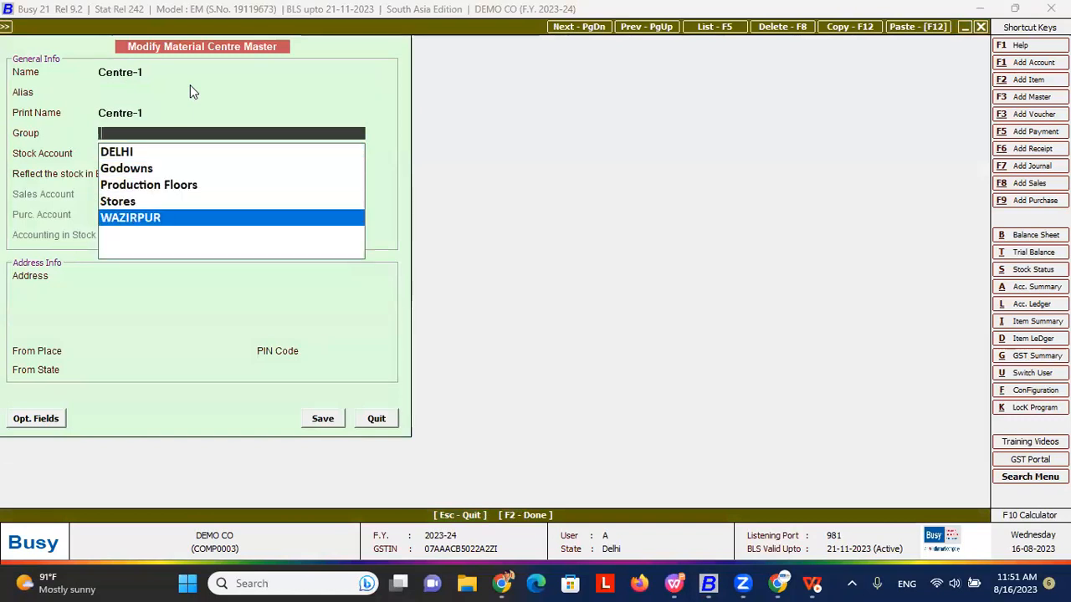
pyautogui.press('Return')
pyautogui.press('Escape')
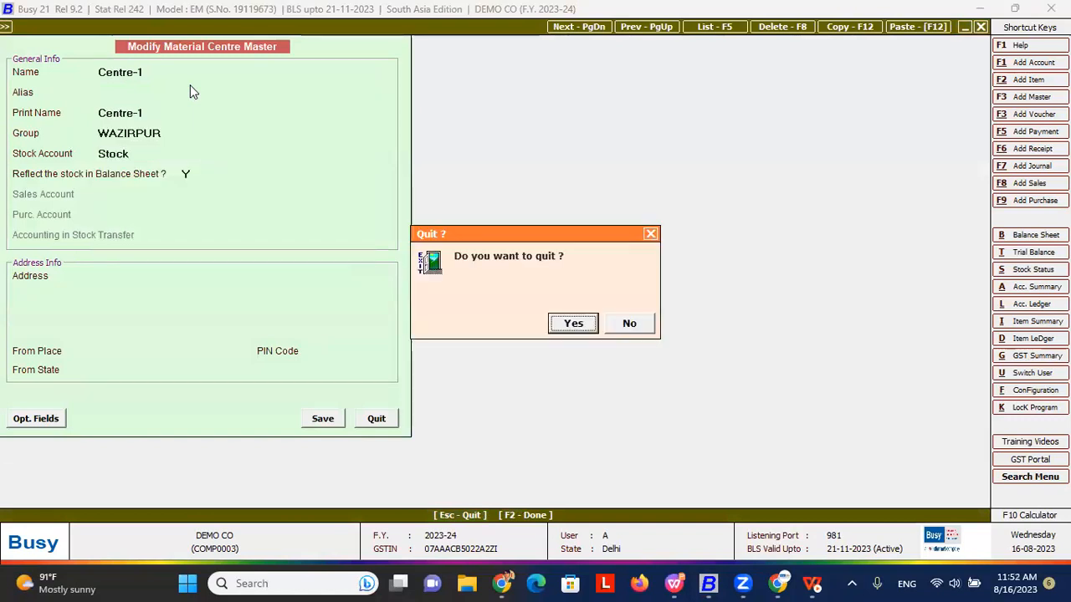
pyautogui.press('Return')
pyautogui.press('Escape')
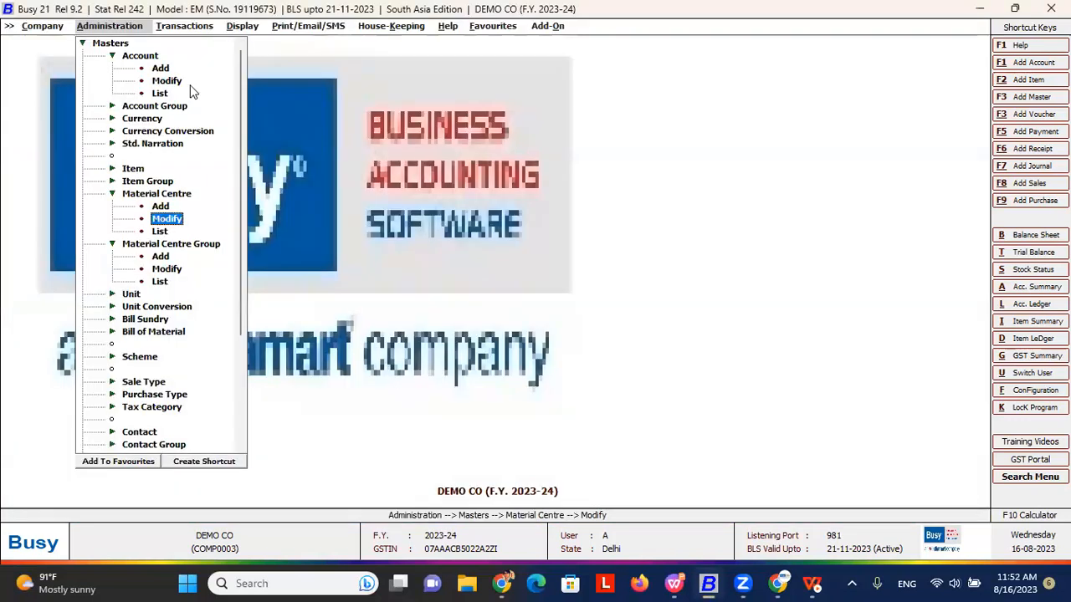
pyautogui.press('Right')
pyautogui.press('Down')
pyautogui.press('Down')
pyautogui.press('Down')
pyautogui.press('Down')
pyautogui.press('Down')
pyautogui.press('Down')
pyautogui.press('Down')
pyautogui.press('Down')
pyautogui.press('Down')
pyautogui.press('Down')
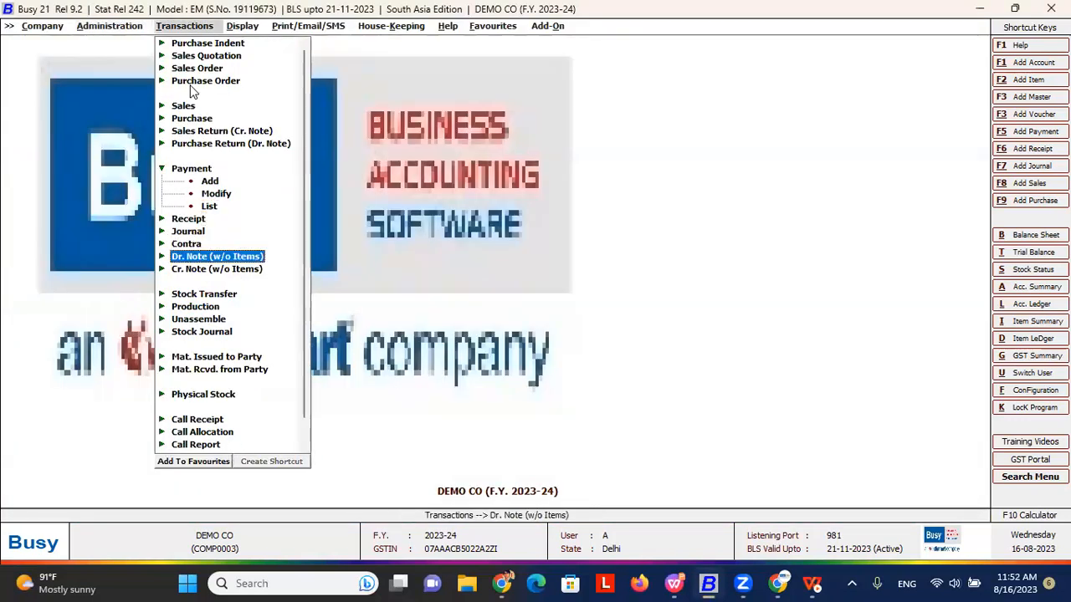
pyautogui.press('Up')
pyautogui.press('Up')
pyautogui.press('Up')
pyautogui.press('Up')
pyautogui.press('Up')
pyautogui.press('Up')
pyautogui.press('Up')
pyautogui.press('Up')
pyautogui.press('Up')
pyautogui.press('Up')
pyautogui.press('Up')
pyautogui.press('Up')
pyautogui.press('Down')
pyautogui.press('Down')
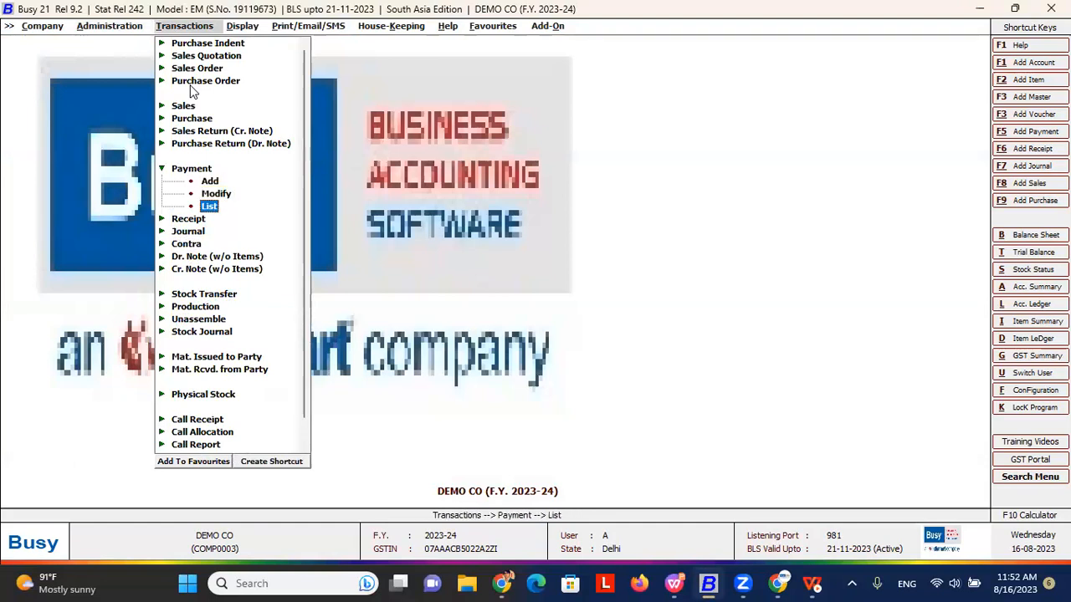
pyautogui.press('Up')
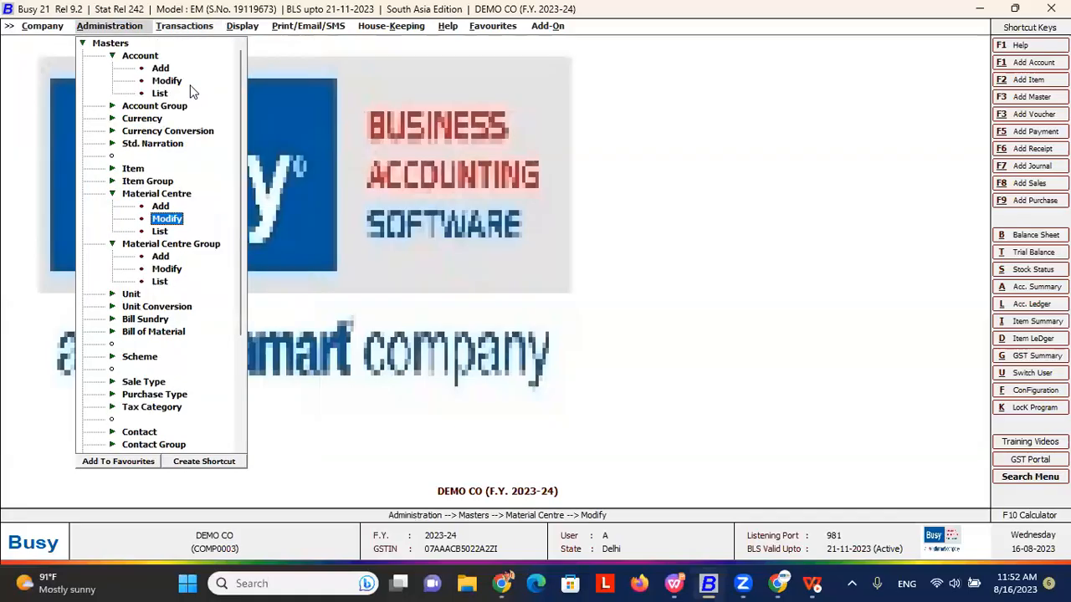
# - Leave the Masters list and open the Inventory section of the Features / Options configuration
pyautogui.press('Left')
pyautogui.press('Up')
pyautogui.press('Up')
pyautogui.press('Up')
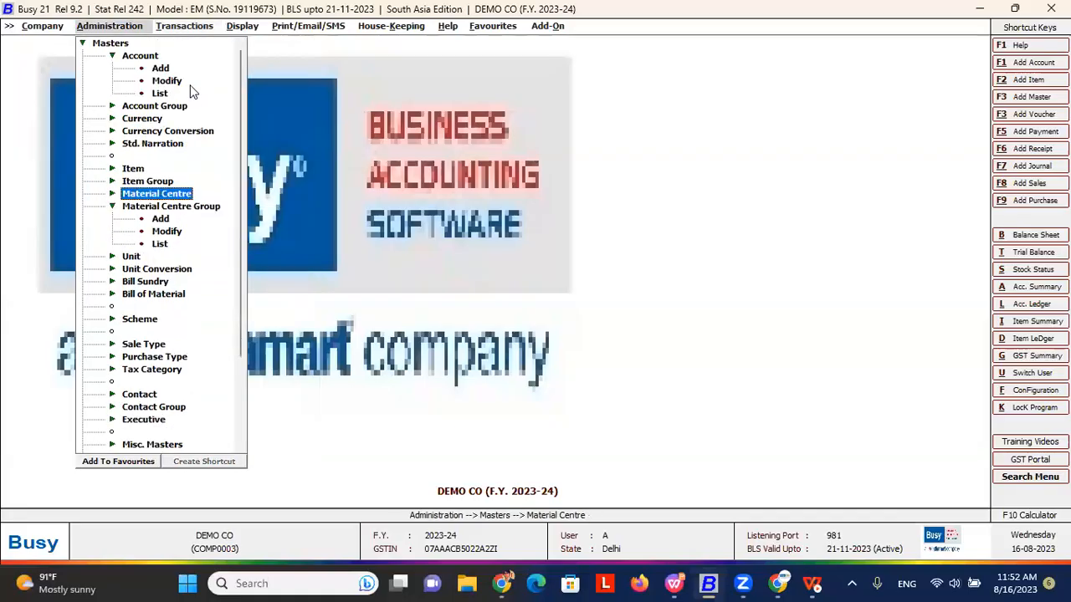
pyautogui.press('Left')
pyautogui.press('Left')
pyautogui.press('Down')
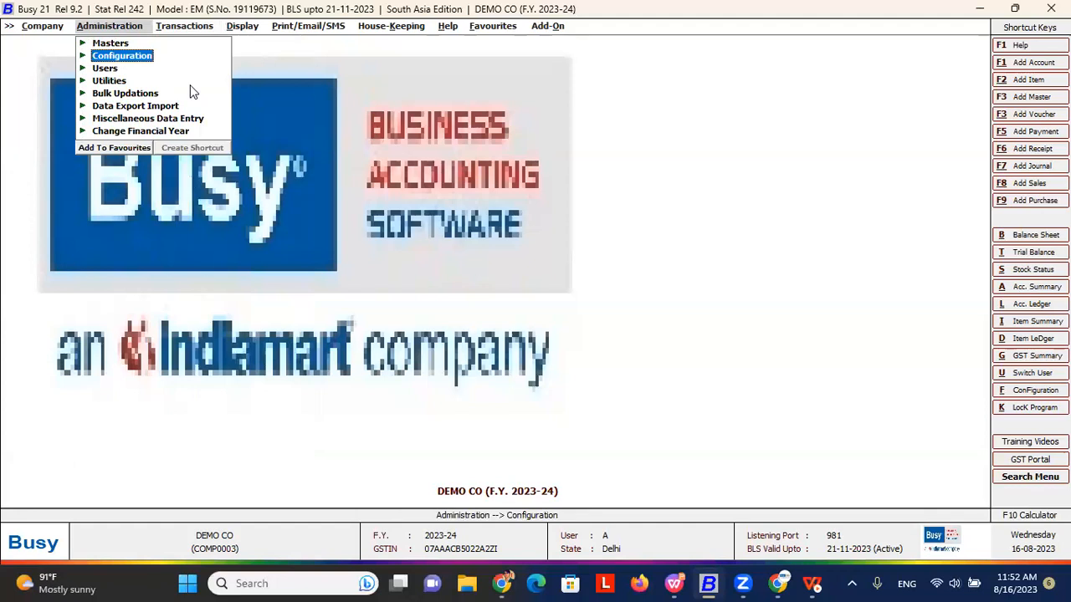
pyautogui.press('Right')
pyautogui.press('Return')
pyautogui.press('i')
pyautogui.press('Return')
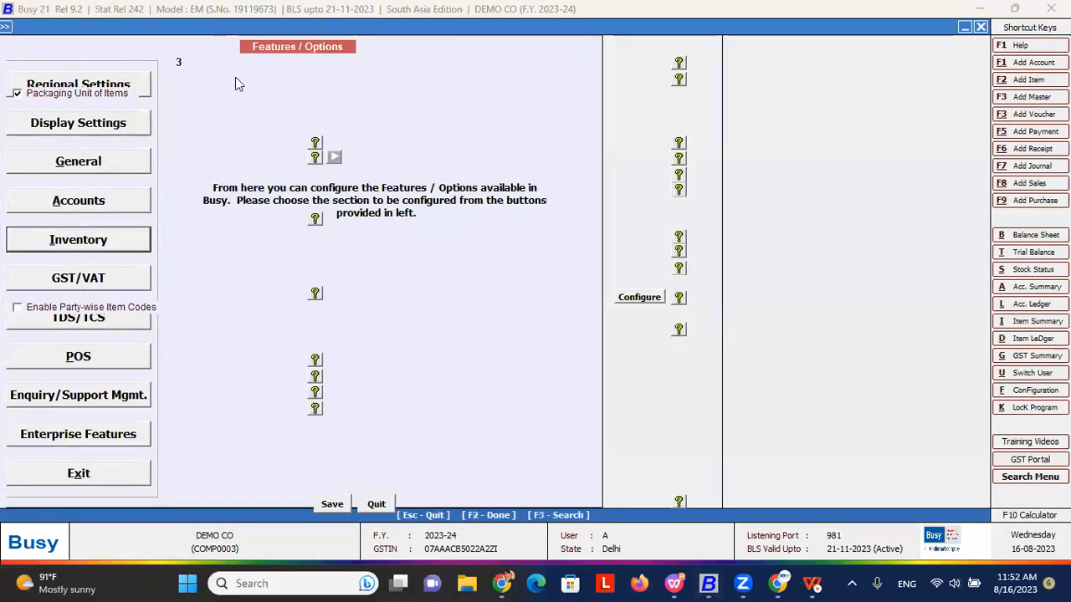
# - Try setting the quantity decimal places to 4 and clearing the item-wise discount decimal places
pyautogui.press('BackSpace')
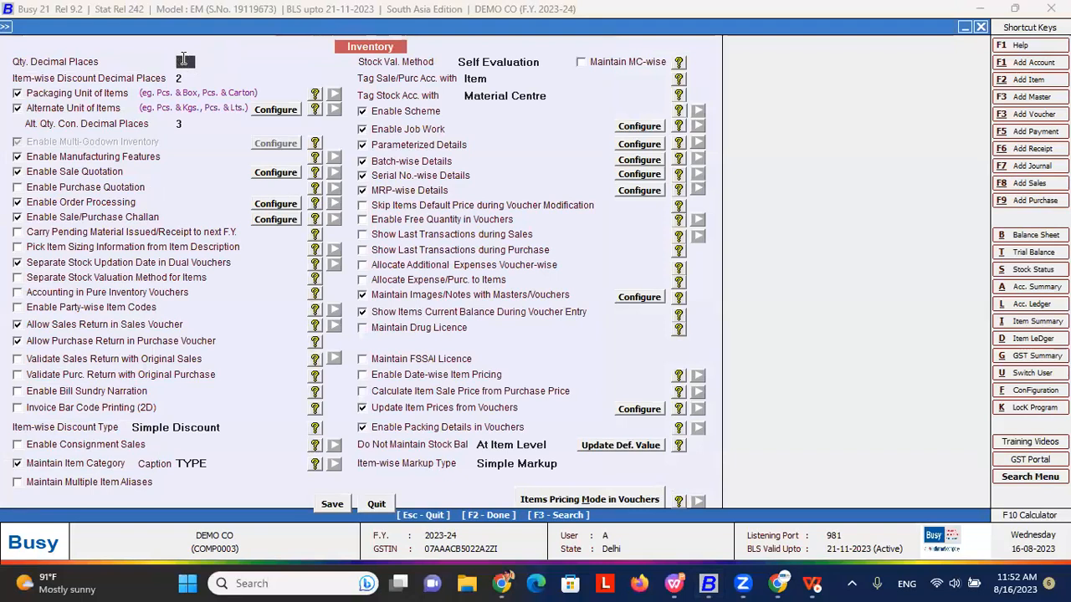
pyautogui.write('4')
pyautogui.press('Return')
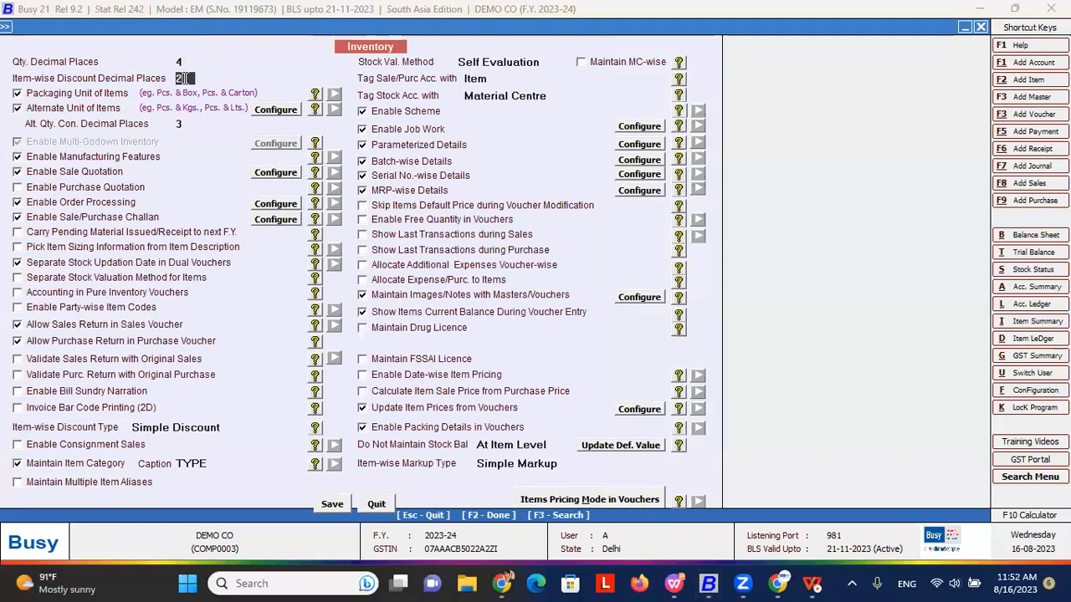
pyautogui.press('BackSpace')
# - Try quantity decimal places of 2 and item-wise discount decimal places of 3, and leave Features / Options
pyautogui.click(185, 61)
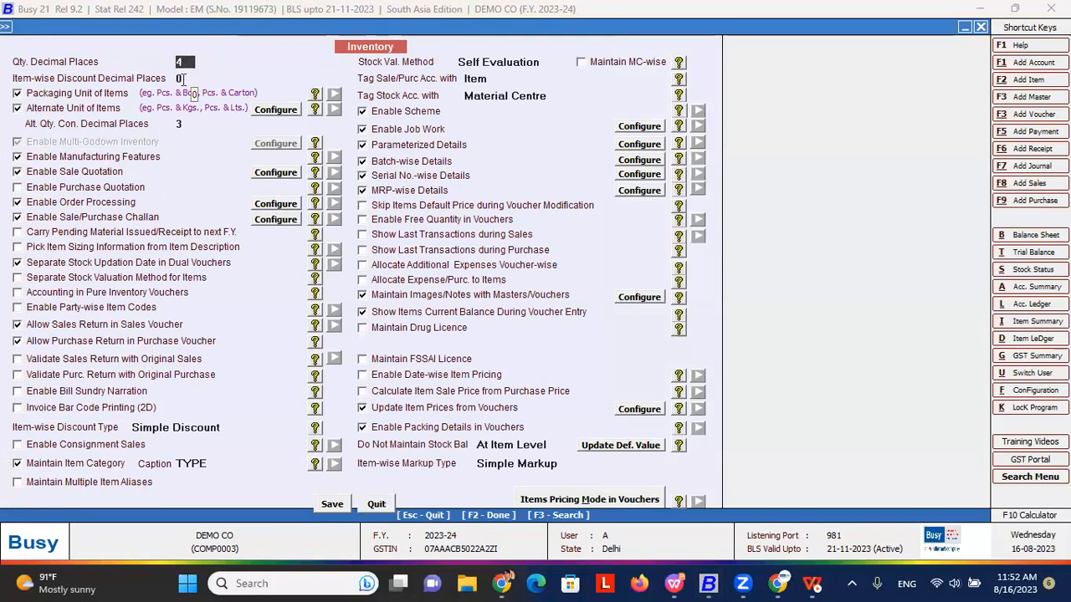
pyautogui.write('2')
pyautogui.press('Return')
pyautogui.press('Return')
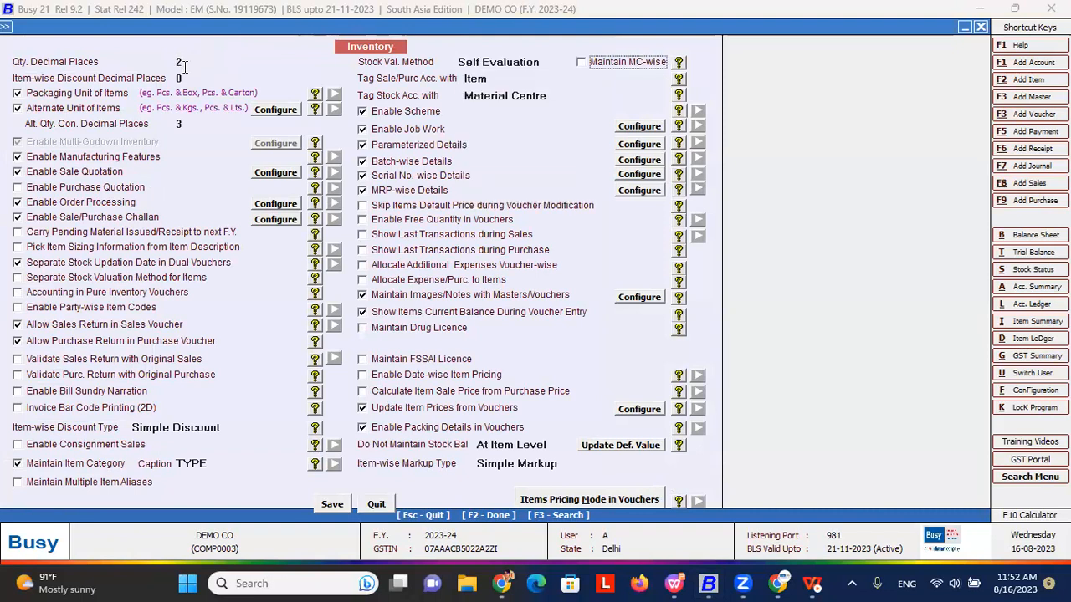
pyautogui.click(187, 76)
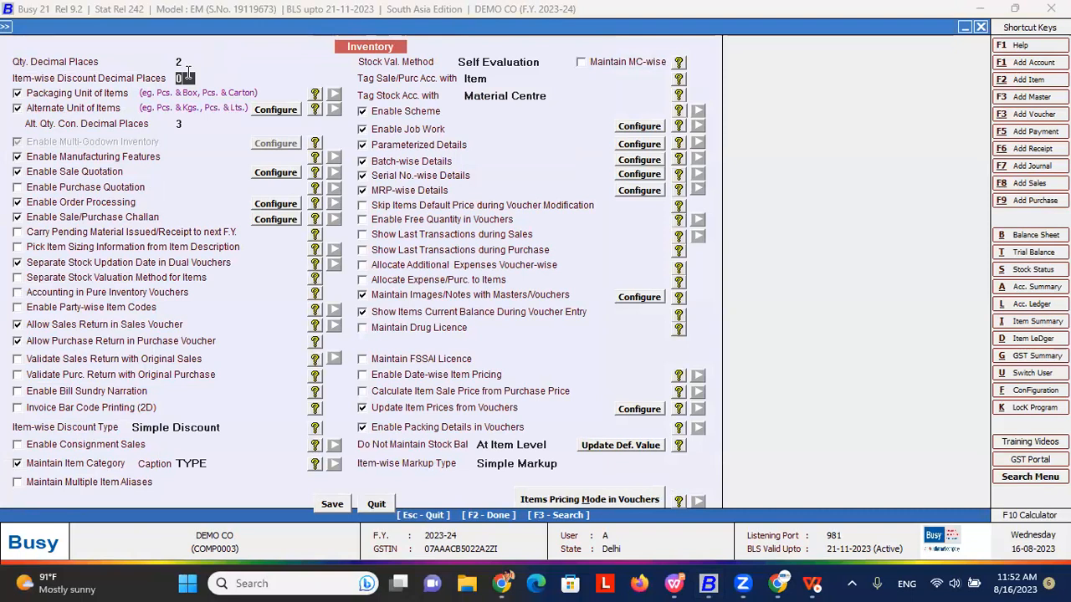
pyautogui.write('3')
pyautogui.press('F2')
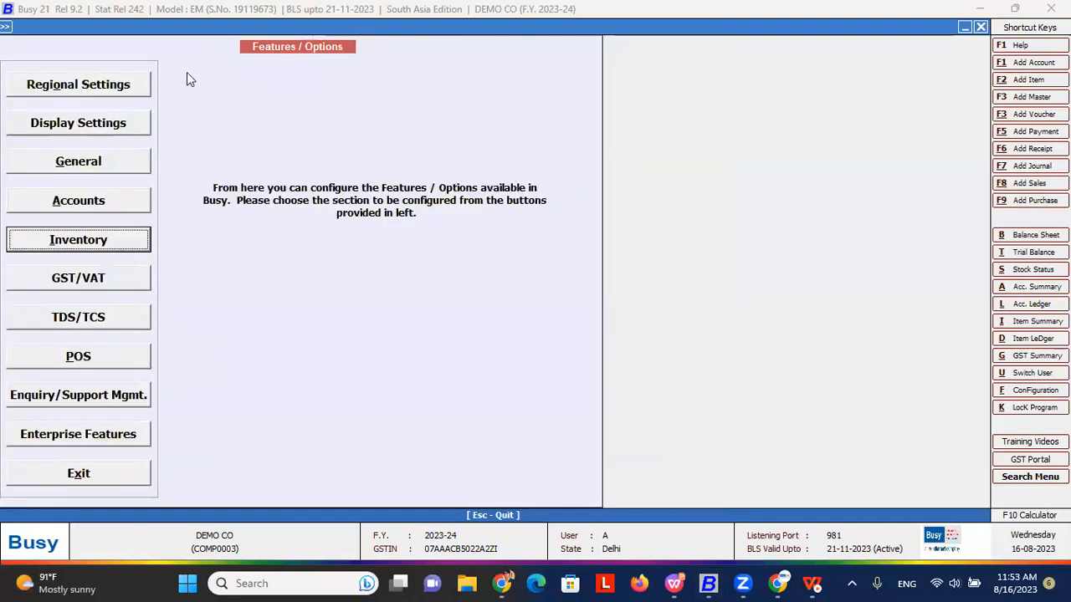
pyautogui.press('Escape')
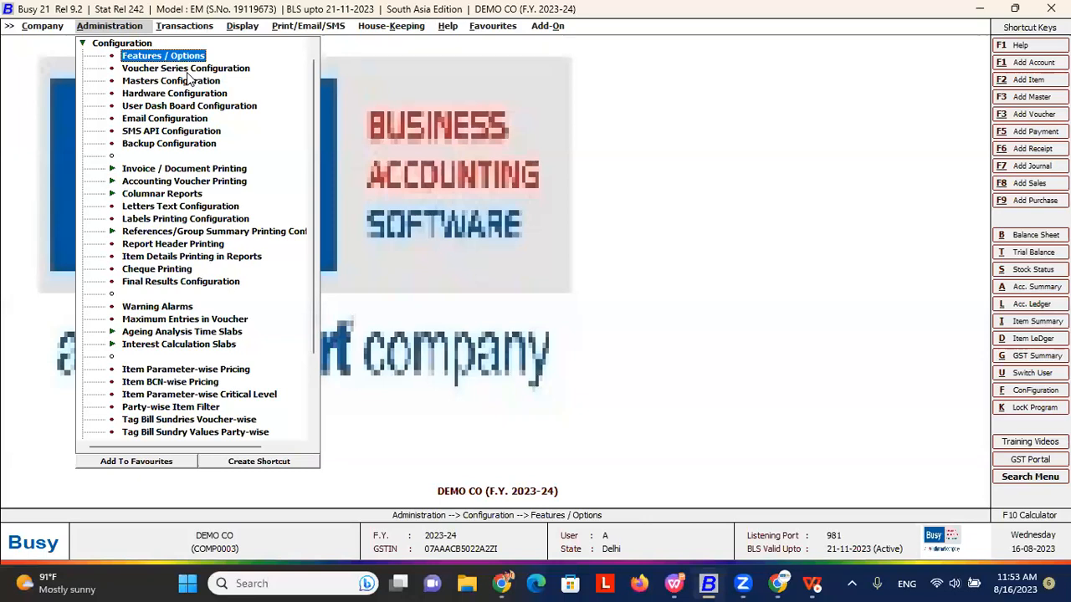
# - Reopen Features / Options and go to its Inventory section
pyautogui.press('Return')
pyautogui.press('Down')
pyautogui.press('Down')
pyautogui.press('Down')
pyautogui.press('Down')
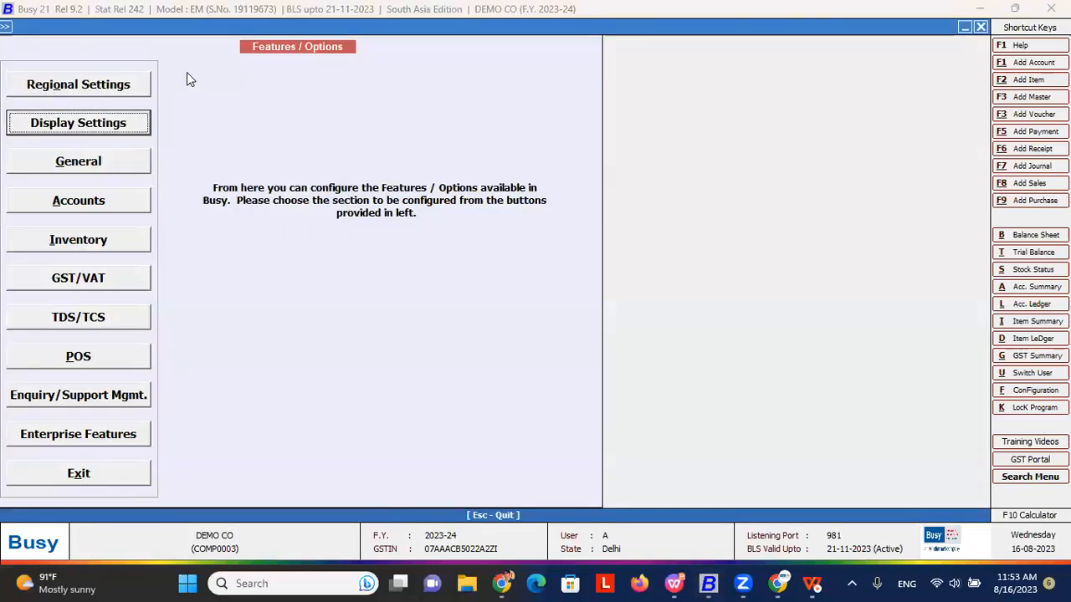
pyautogui.press('Return')
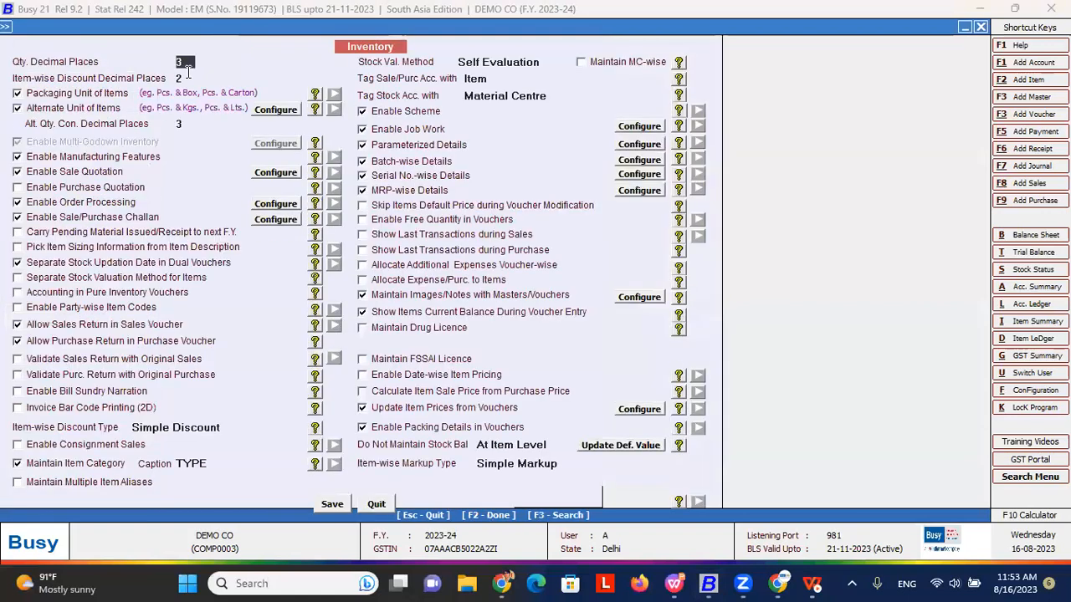
# - Enable Free Quantity in Vouchers, close its options dialog, locate the option by searching for "Fre", and save the Inventory settings
pyautogui.click(363, 219)
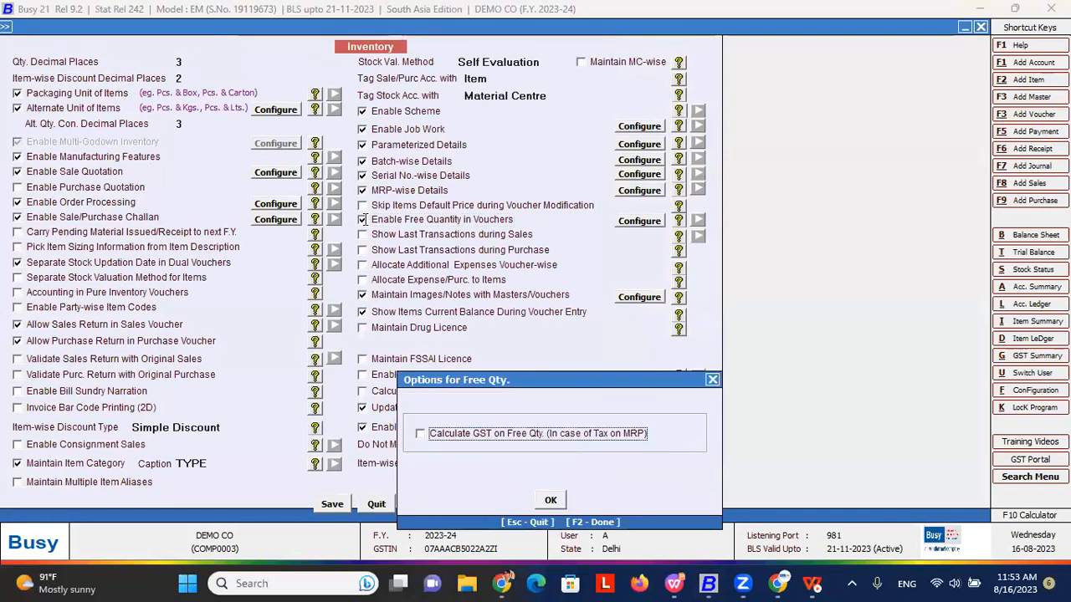
pyautogui.press('Escape')
pyautogui.press('F3')
pyautogui.write('Fre')
pyautogui.press('Return')
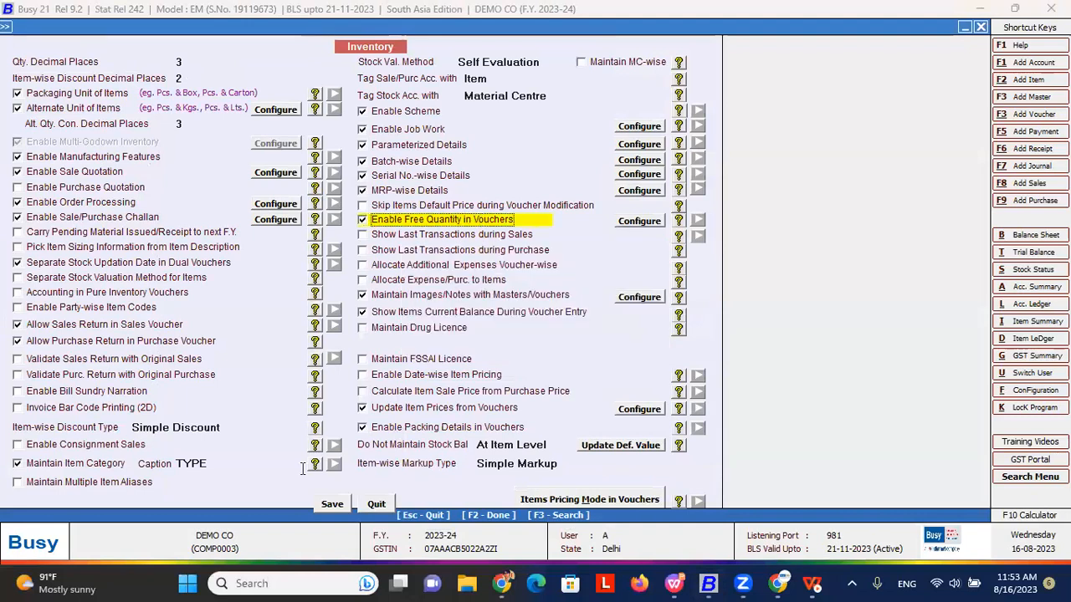
pyautogui.click(331, 503)
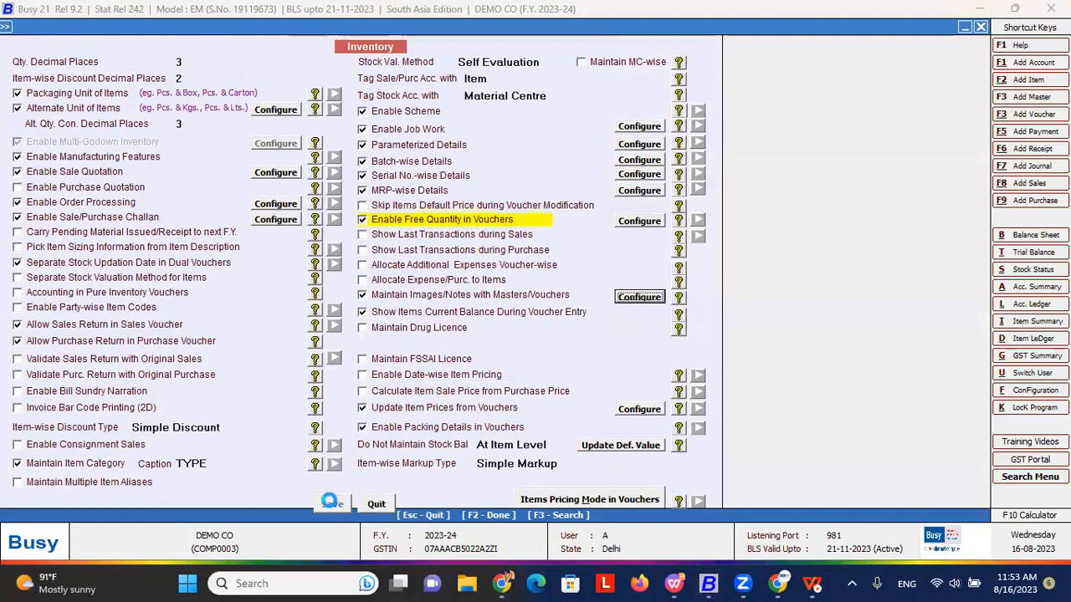
# - Leave Features / Options and start adding a new sales voucher
pyautogui.press('Escape')
pyautogui.press('Right')
pyautogui.press('Down')
pyautogui.press('Down')
pyautogui.press('Down')
pyautogui.press('Down')
pyautogui.press('Down')
pyautogui.press('Down')
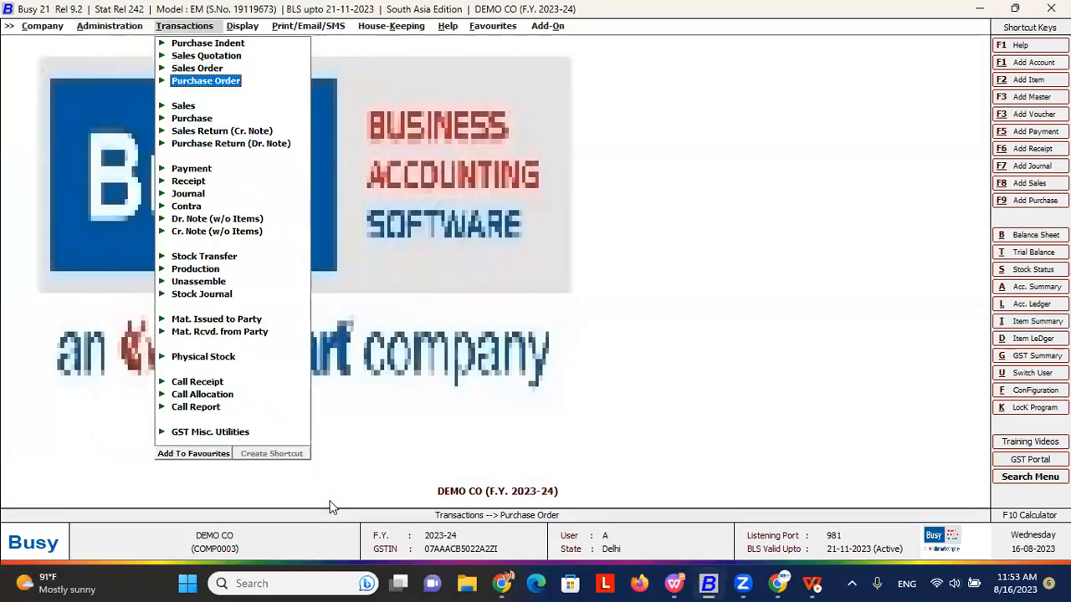
pyautogui.press('Up')
pyautogui.press('Return')
pyautogui.press('Return')
pyautogui.press('Return')
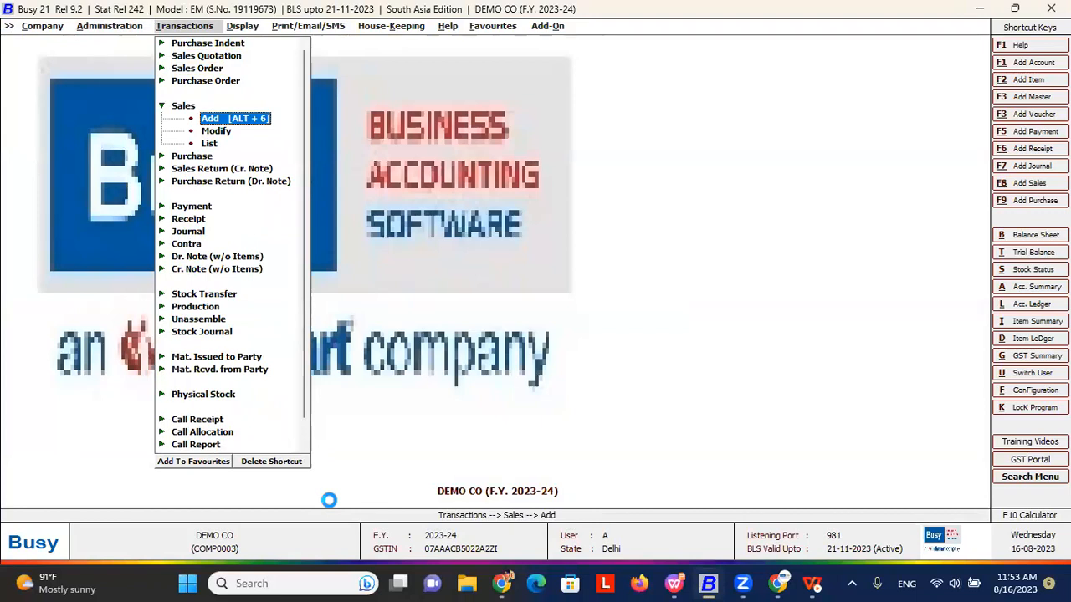
# - Fill in the sales voucher header with series New, date 10-09-2023, sale type Local-28% and the student account
pyautogui.press('Return')
pyautogui.press('Return')
pyautogui.press('Return')
pyautogui.press('Return')
pyautogui.press('Return')
pyautogui.press('Return')
pyautogui.press('Return')
# - Choose APPLE 1 as the first item of the sales voucher
pyautogui.press('Down')
pyautogui.press('Down')
pyautogui.press('Down')
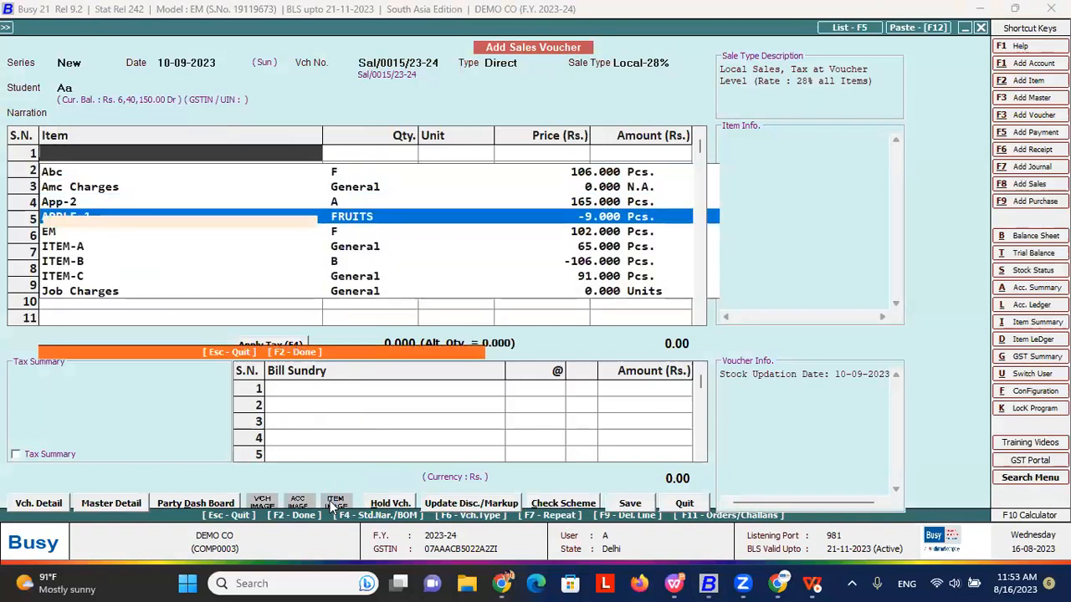
pyautogui.press('Return')
pyautogui.press('Down')
pyautogui.press('Down')
pyautogui.press('Down')
pyautogui.press('Down')
pyautogui.press('Return')
pyautogui.press('Return')
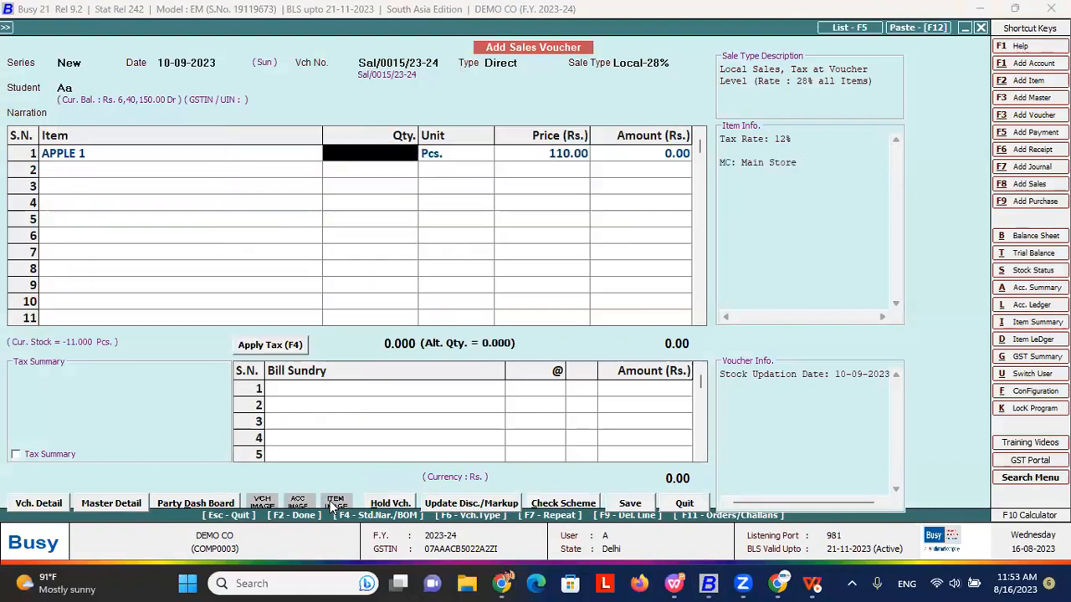
# - Enter a quantity of 2+1 for APPLE 1, meaning two charged pieces plus one free piece
pyautogui.write('2')
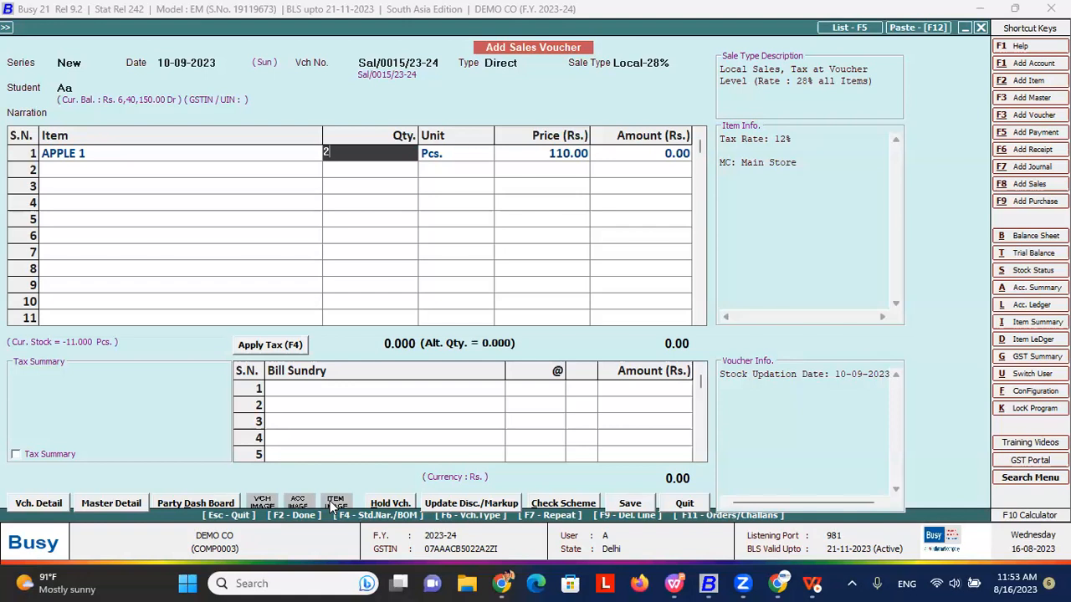
pyautogui.write('+1')
pyautogui.press('Return')
pyautogui.hotkey('shift', 'Tab')
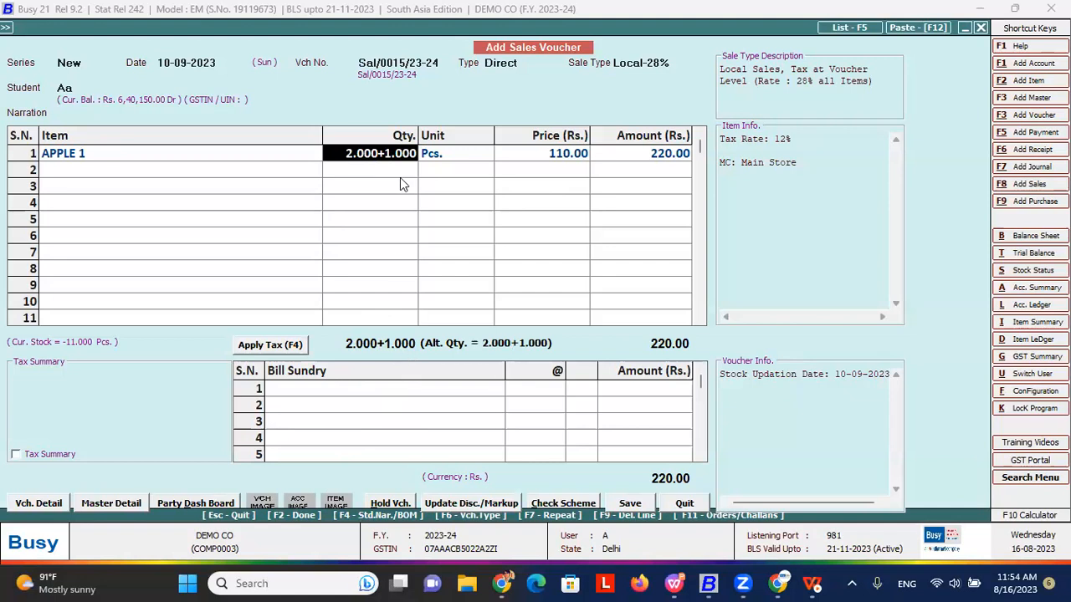
# - Check the APPLE 1 row's price, quantity and amount, and quit the sales voucher without saving
pyautogui.click(559, 157)
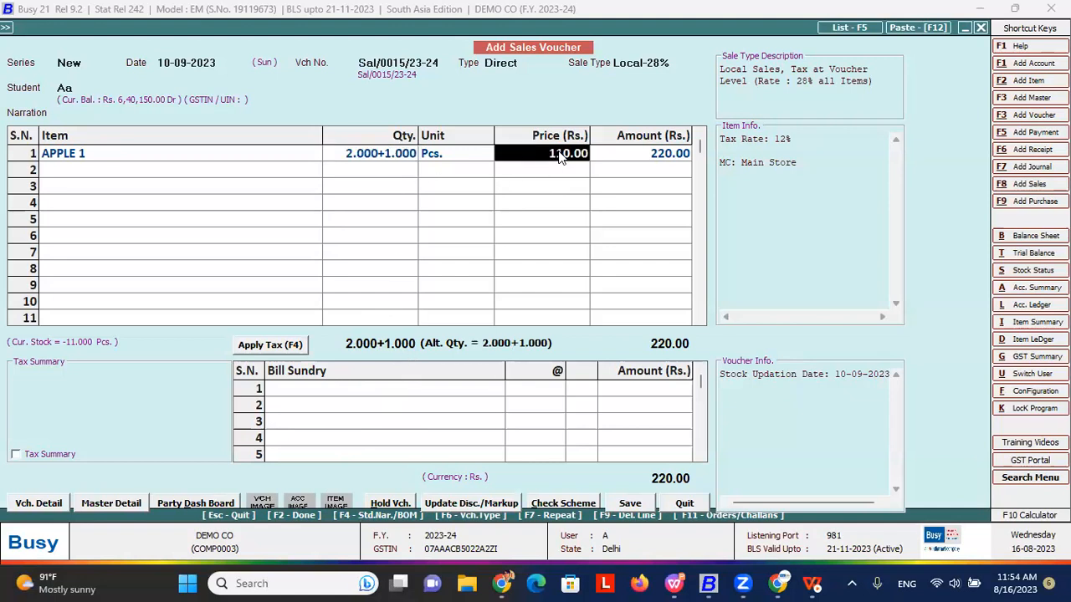
pyautogui.click(347, 155)
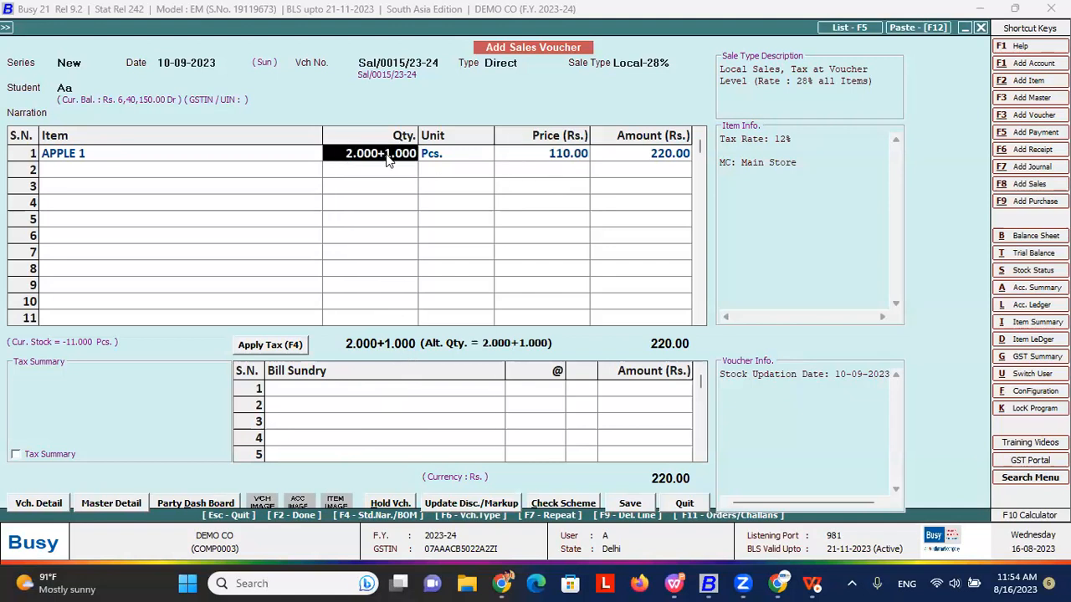
pyautogui.click(642, 164)
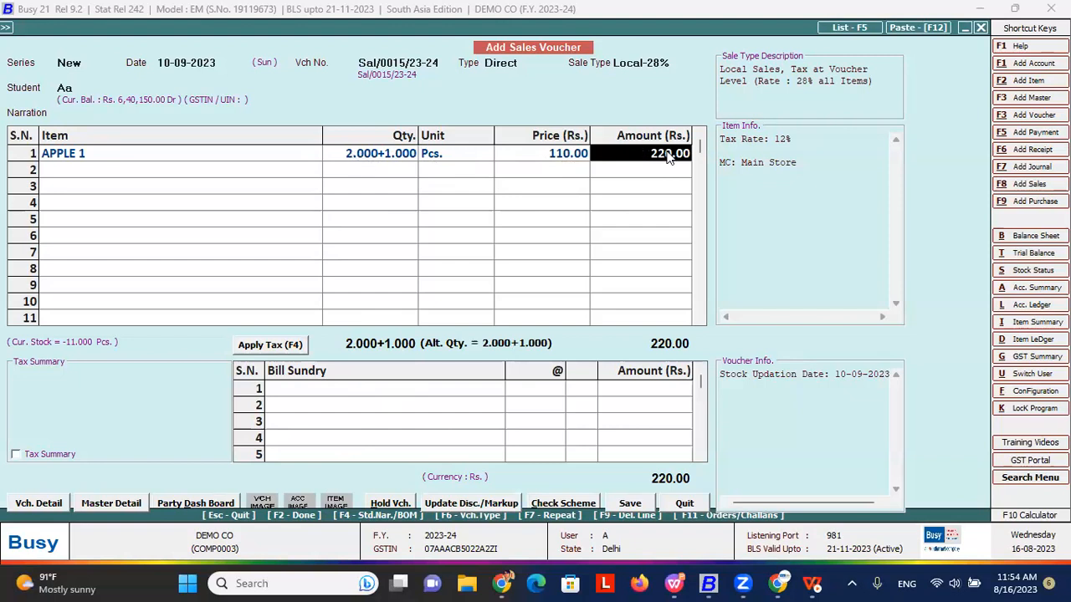
pyautogui.click(381, 158)
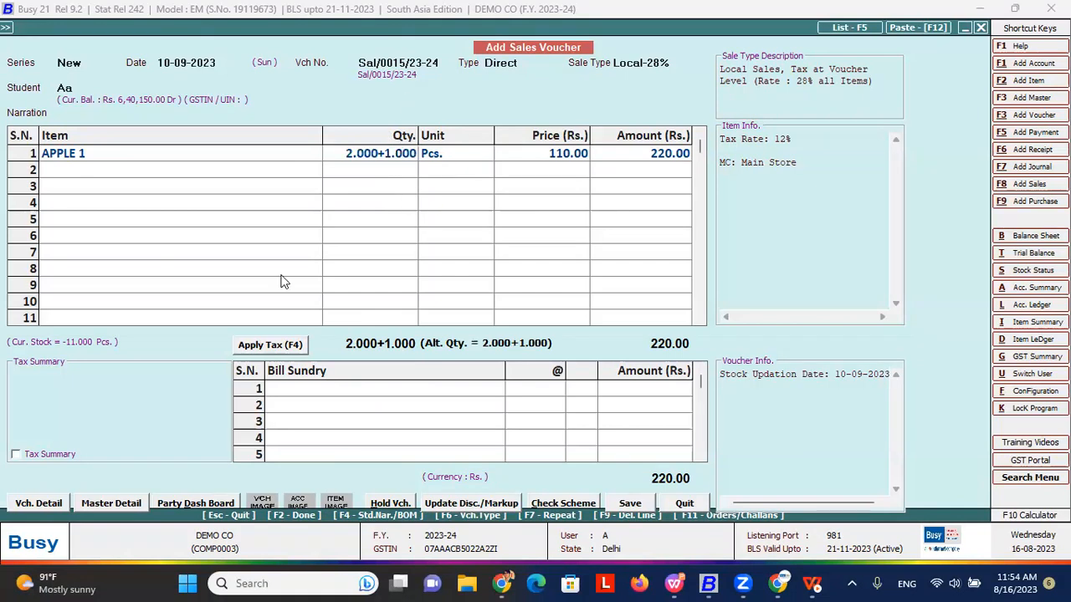
pyautogui.press('Escape')
pyautogui.press('Escape')
pyautogui.press('Escape')
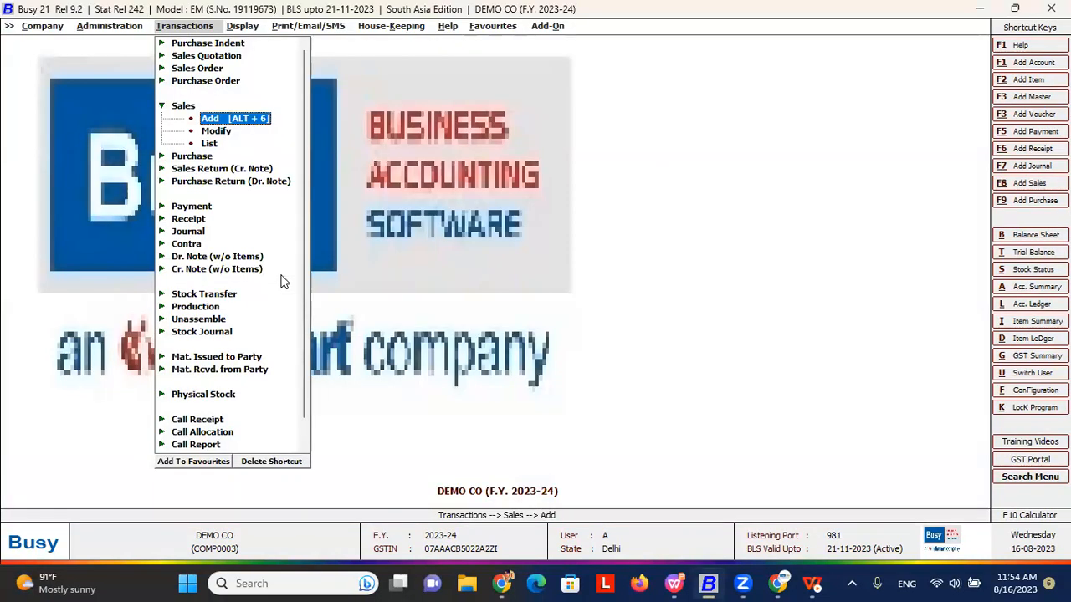
# - Reopen the Inventory section of Features / Options
pyautogui.hotkey('alt', 'Tab')
pyautogui.press('Left')
pyautogui.press('Return')
pyautogui.press('Down')
pyautogui.press('Down')
pyautogui.press('Down')
pyautogui.press('Down')
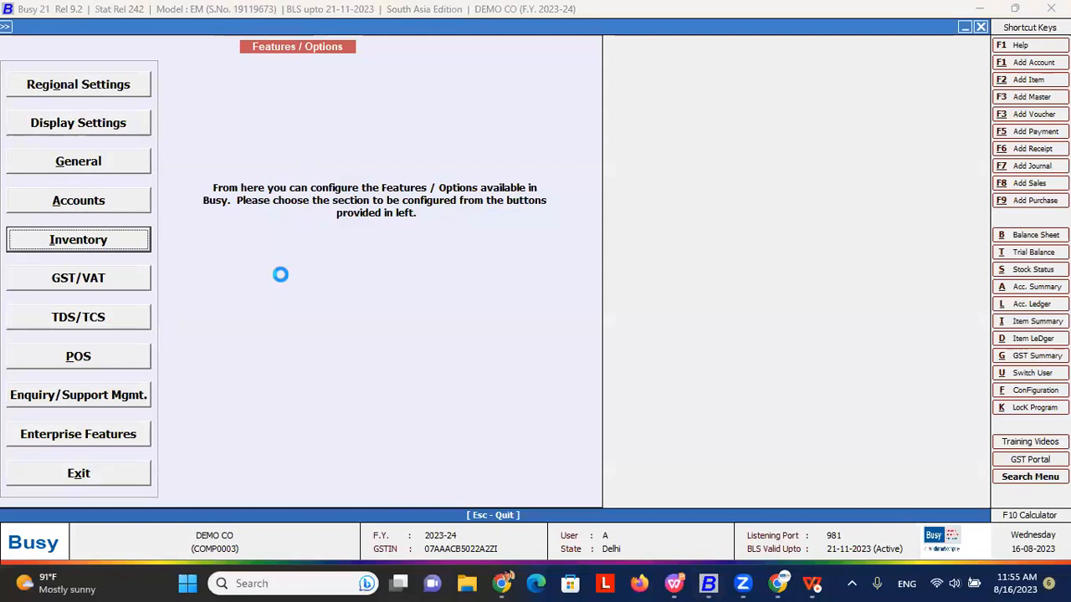
pyautogui.press('Return')
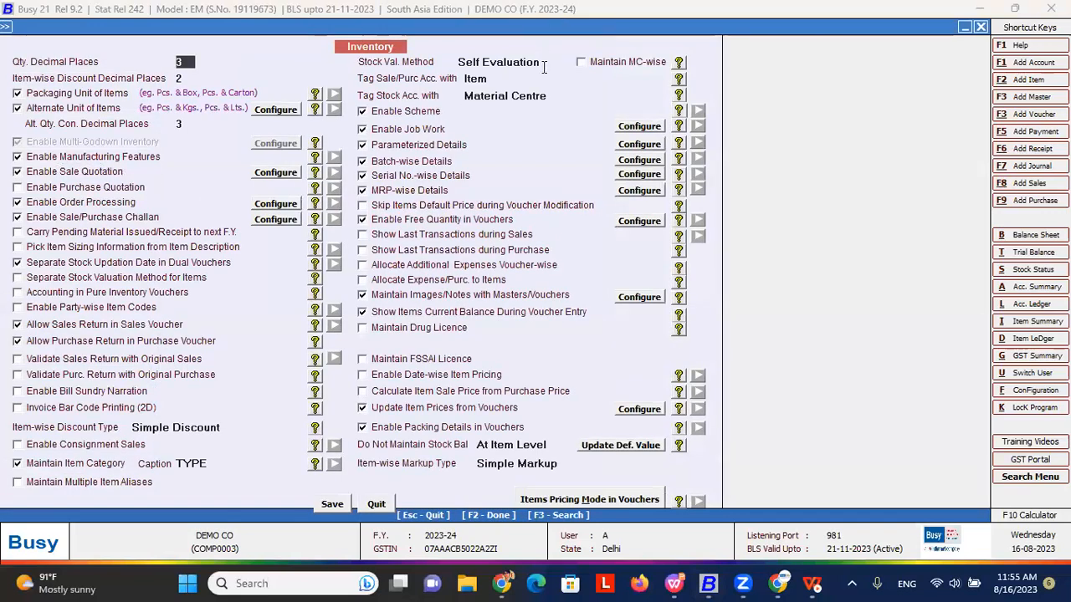
# - Try Weighted Average as the stock valuation method, and return it to Self Evaluation
pyautogui.click(544, 67)
pyautogui.click(504, 182)
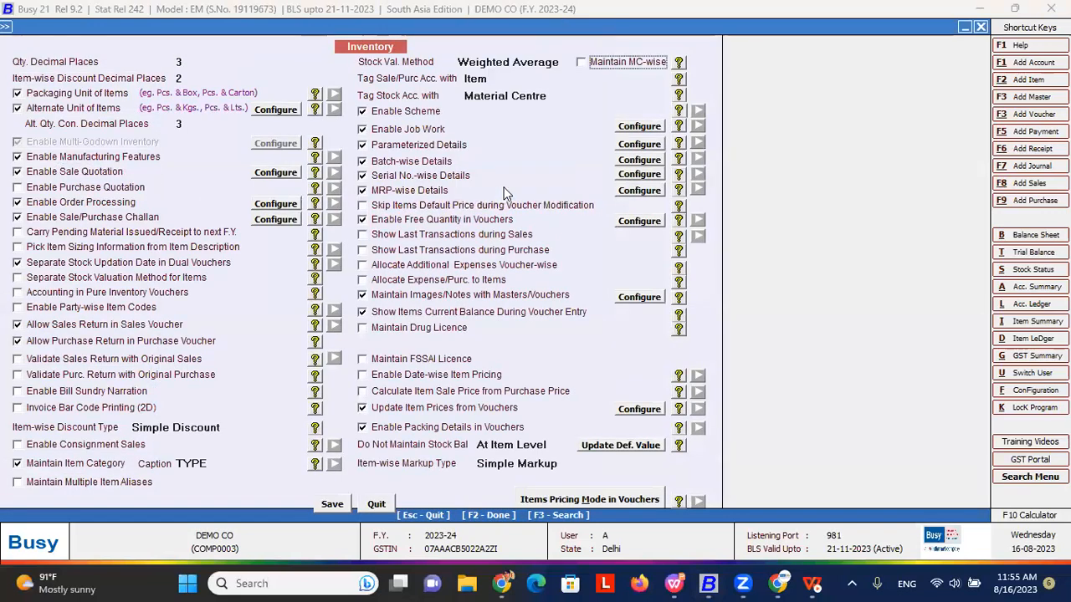
pyautogui.click(566, 66)
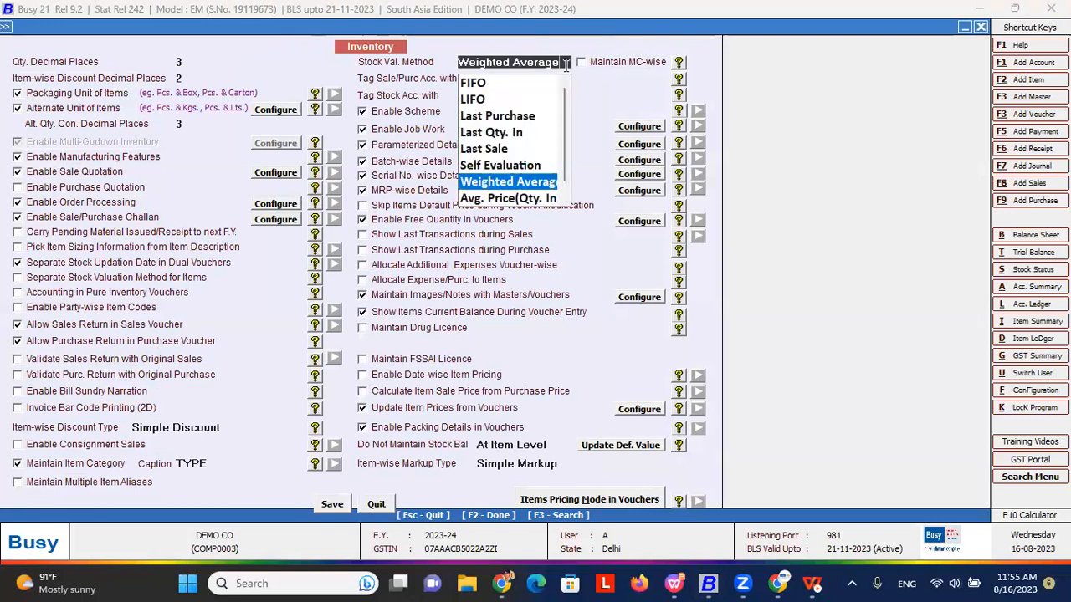
pyautogui.click(495, 165)
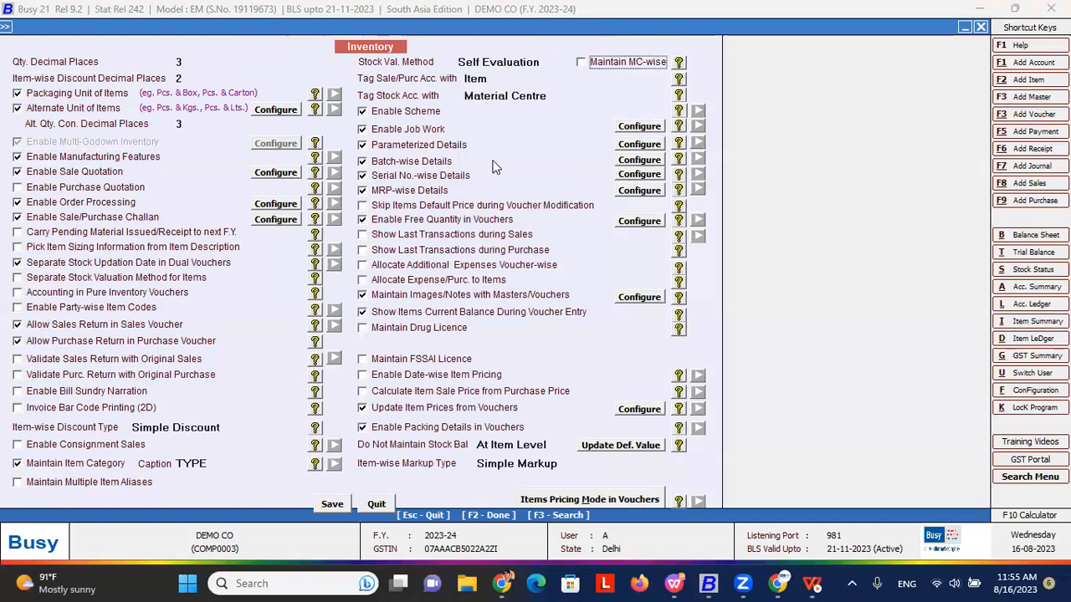
# - Open the item master Abc for modification while the Inventory settings stay open
pyautogui.click(10, 29)
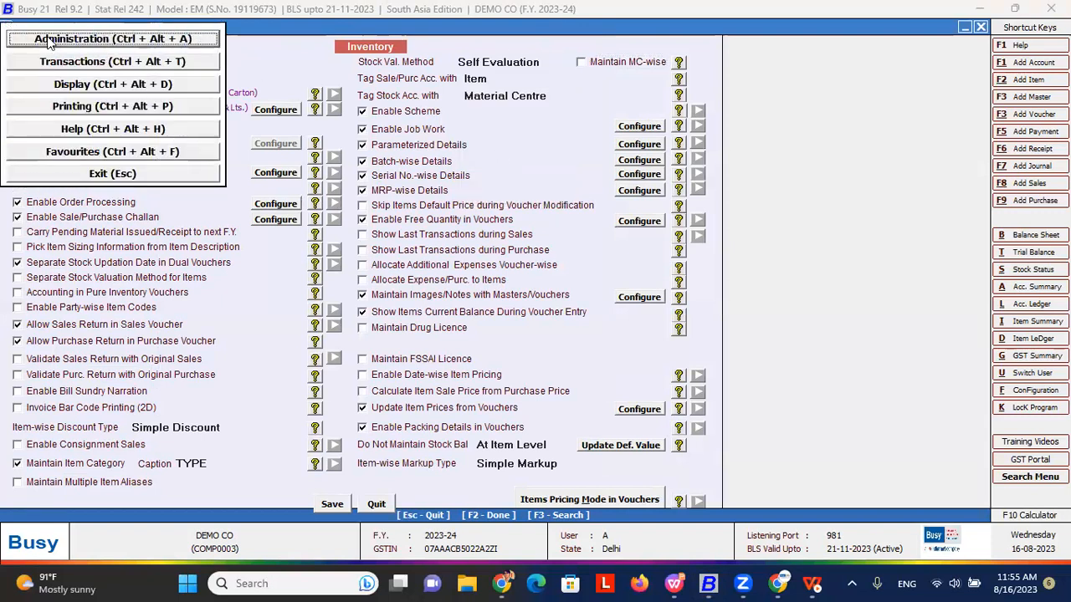
pyautogui.click(48, 40)
pyautogui.click(48, 58)
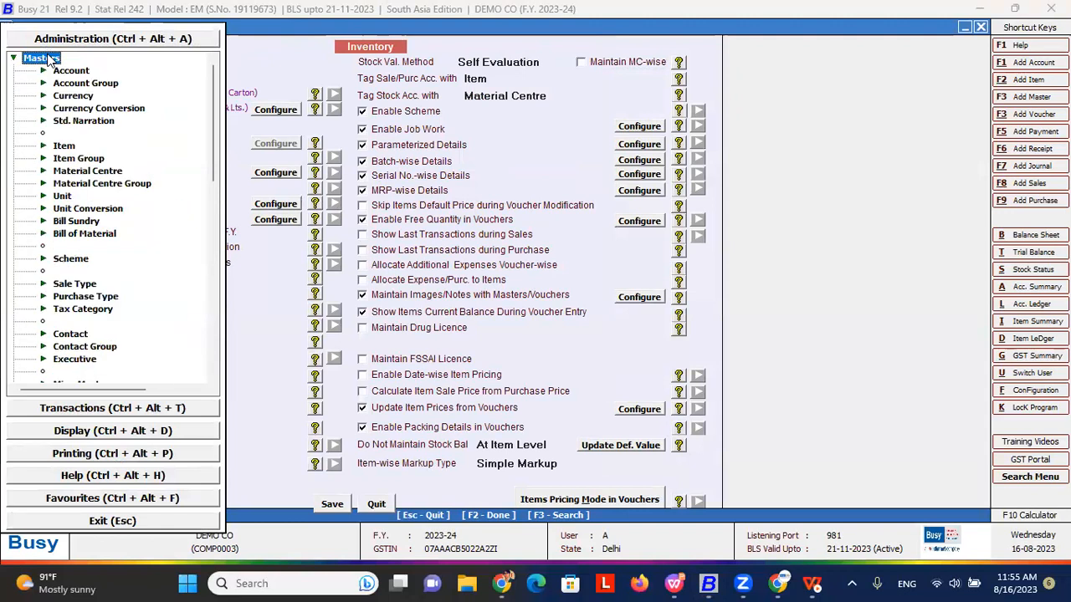
pyautogui.click(65, 147)
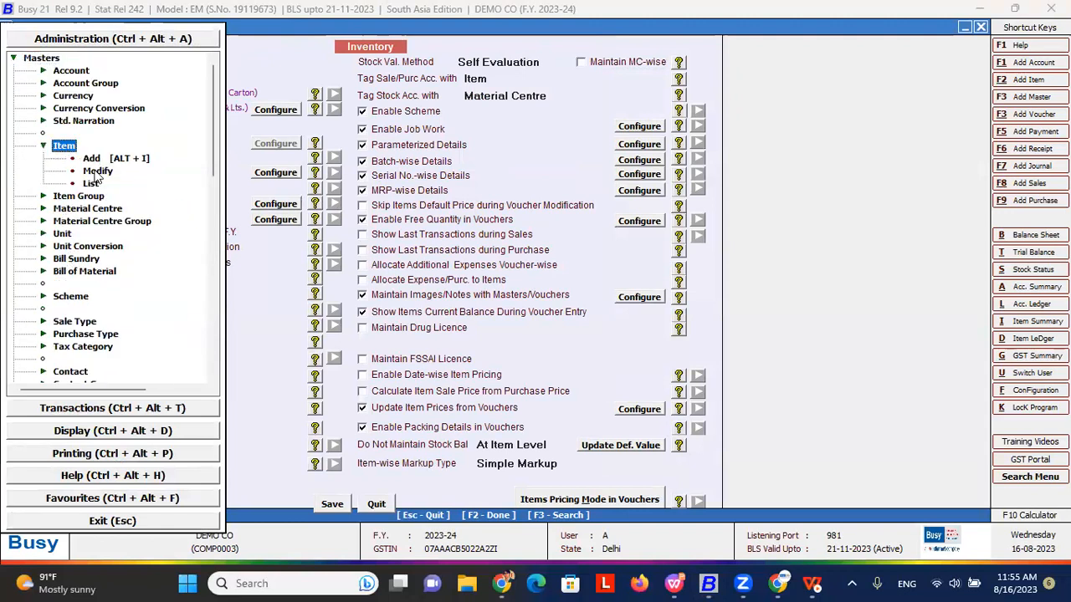
pyautogui.click(97, 172)
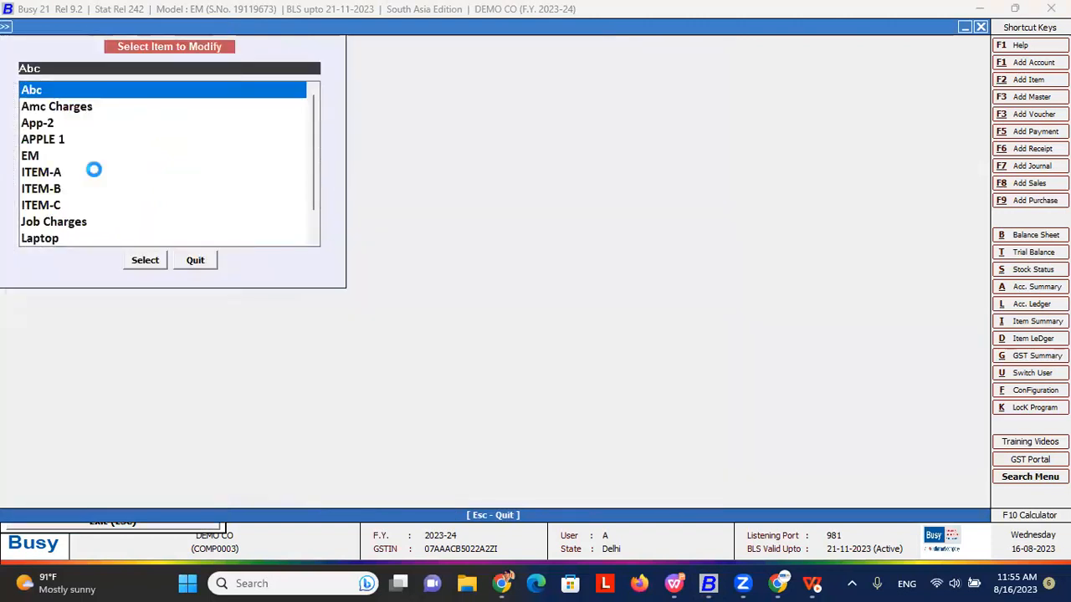
pyautogui.press('Return')
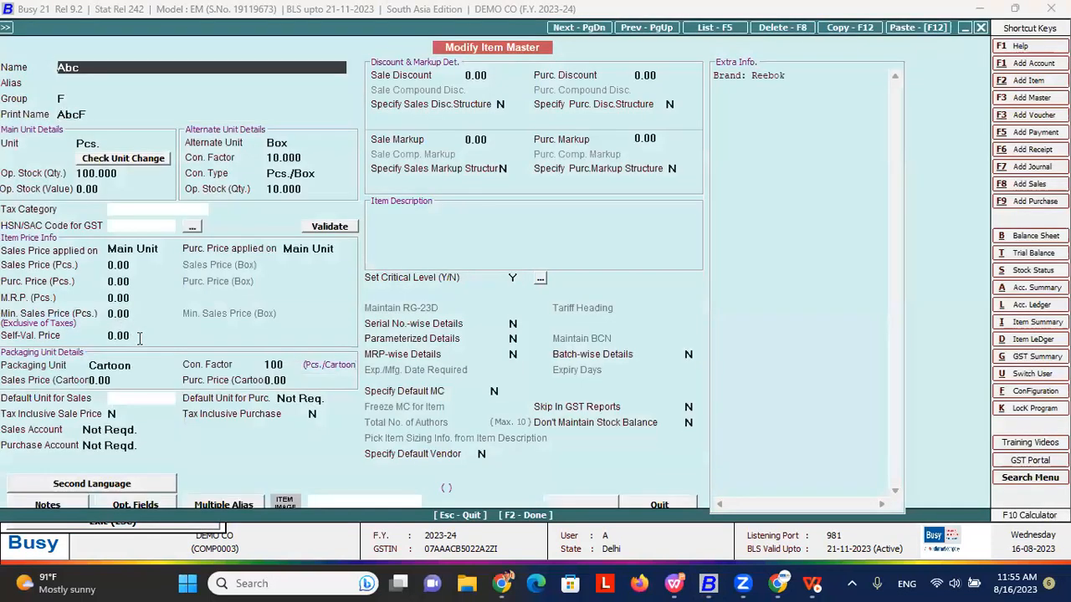
# - Try a self-valuation price of 100 for item Abc, and return to the Inventory settings without saving the item
pyautogui.click(136, 335)
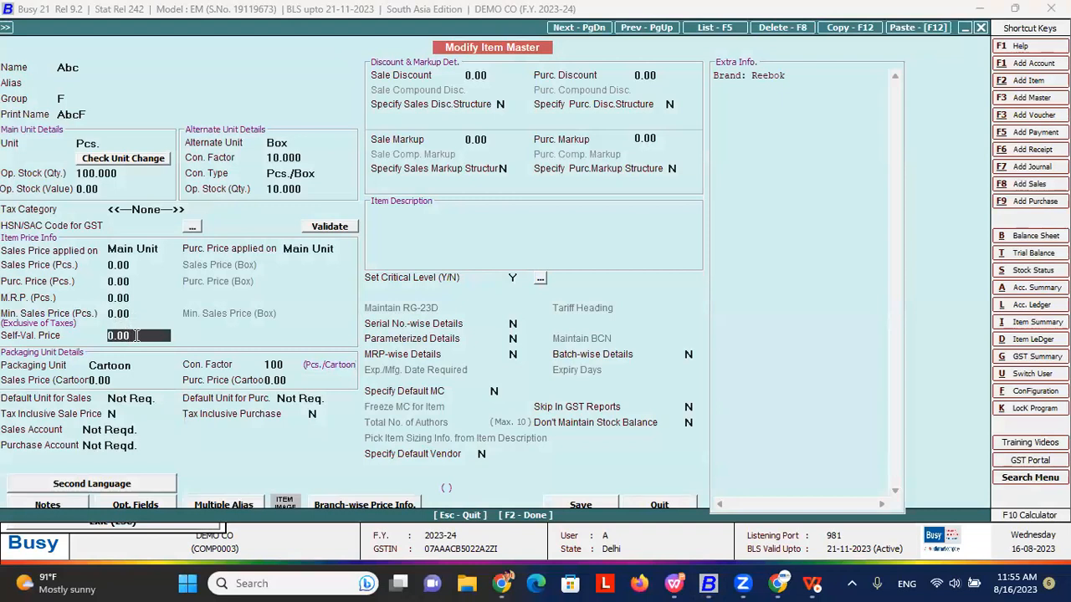
pyautogui.press('BackSpace')
pyautogui.press('BackSpace')
pyautogui.press('BackSpace')
pyautogui.press('BackSpace')
pyautogui.write('100')
pyautogui.press('Escape')
pyautogui.press('Return')
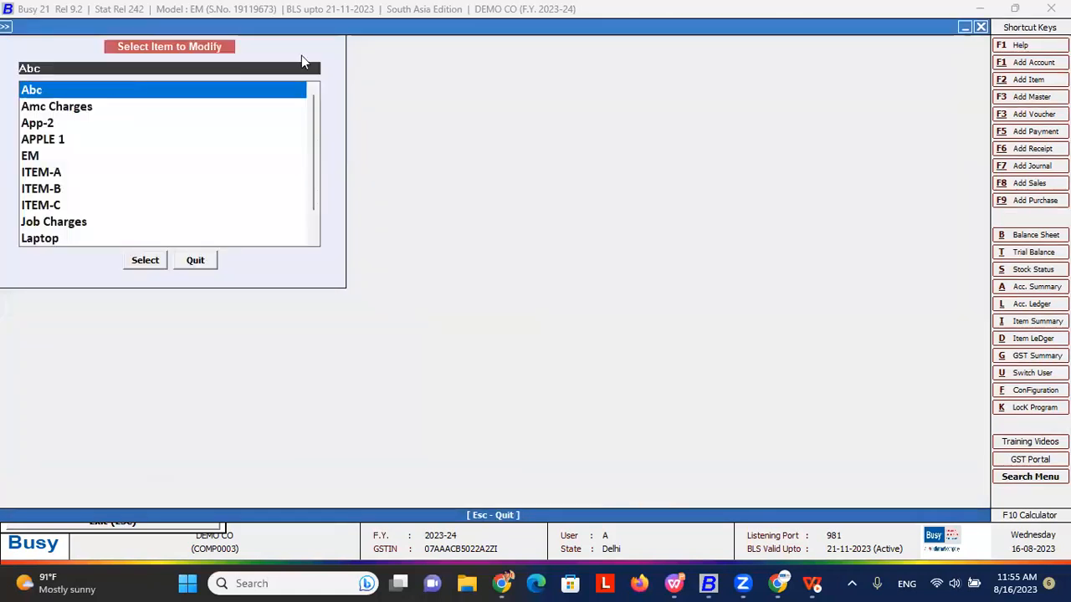
pyautogui.press('Escape')
pyautogui.press('Escape')
pyautogui.press('Escape')
pyautogui.press('Escape')
pyautogui.press('Escape')
pyautogui.press('Escape')
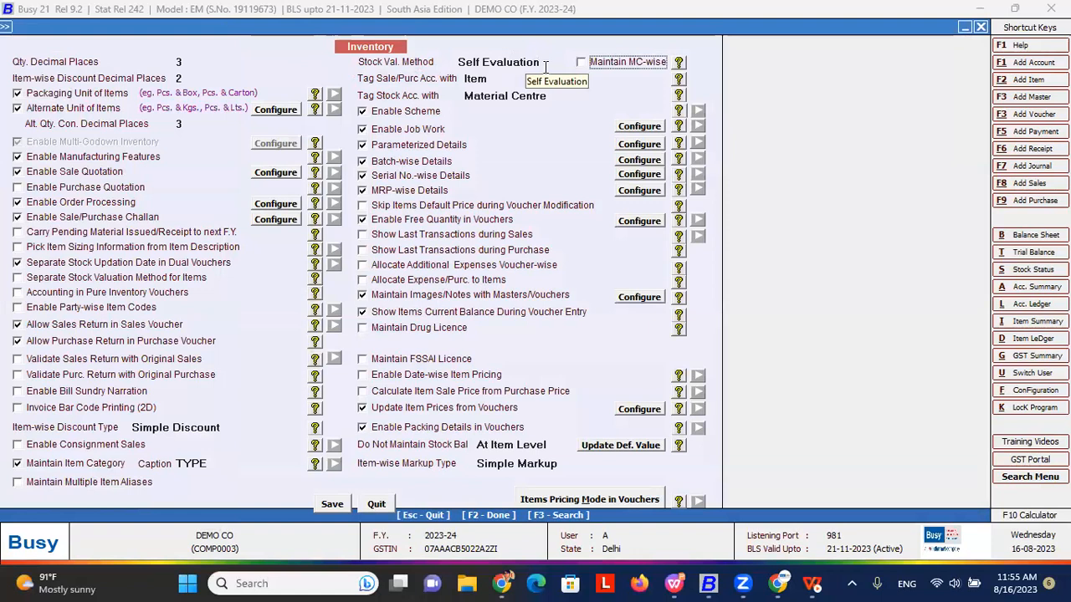
# - Enable Separate Stock Valuation Method for Items and search the Inventory options for "SEPERATE STOCK VALUATION"
pyautogui.click(17, 279)
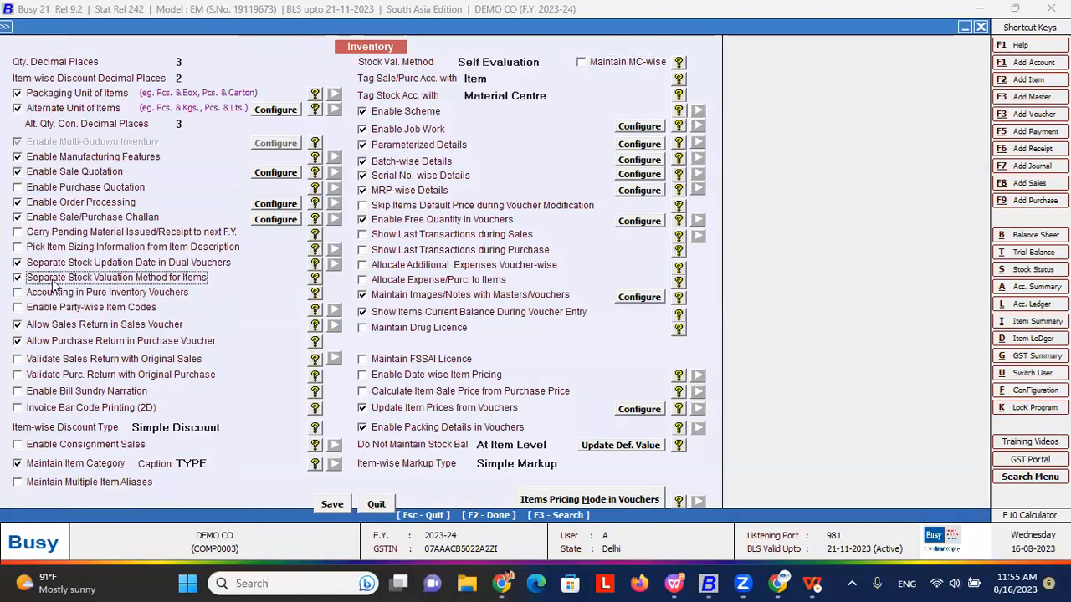
pyautogui.press('F3')
pyautogui.write('SE')
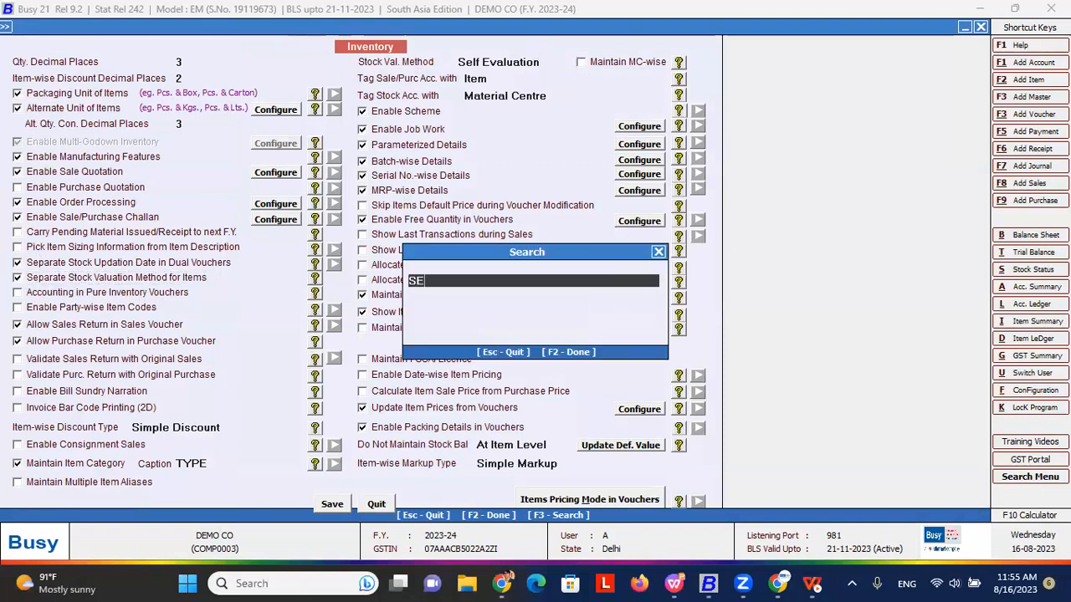
pyautogui.write('PERATE STOCK')
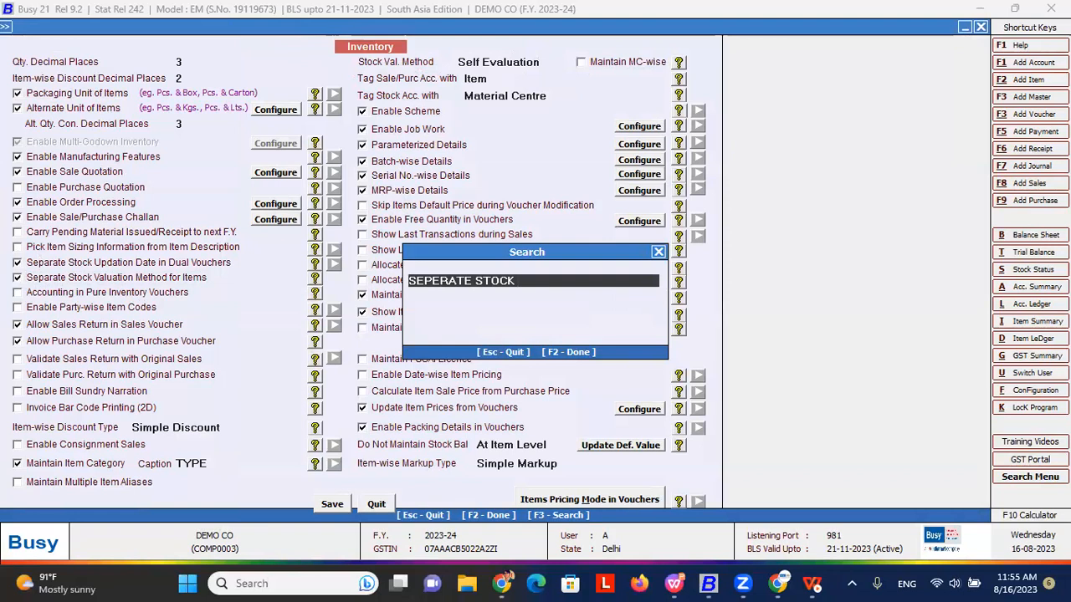
pyautogui.write(' VALUATION')
pyautogui.press('Return')
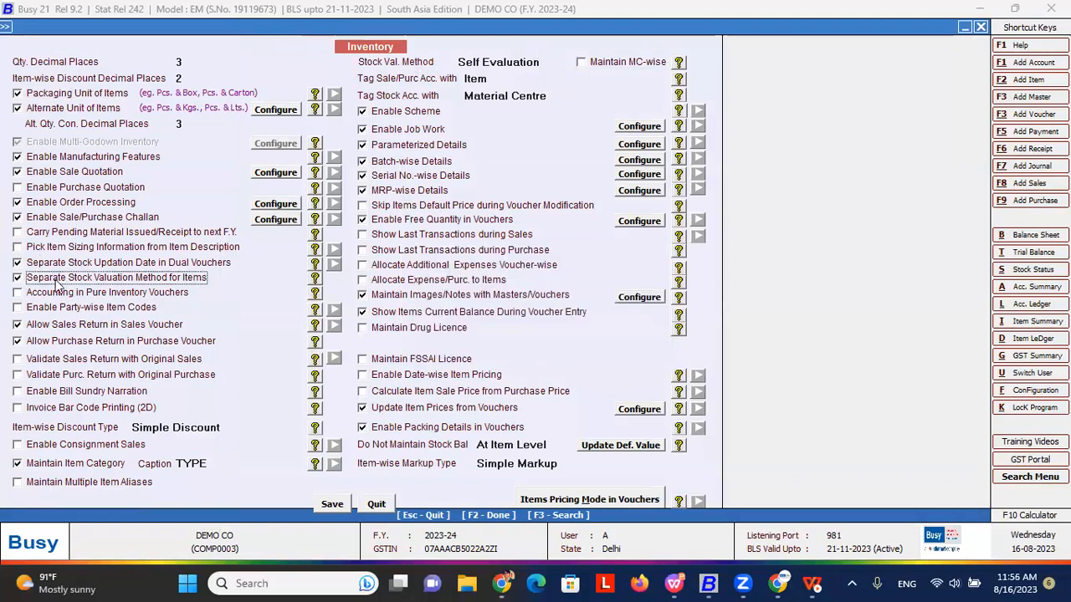
# - Search the Inventory options twice for "SEPERATE VALUATION"
pyautogui.press('F3')
pyautogui.write('SEPERATE')
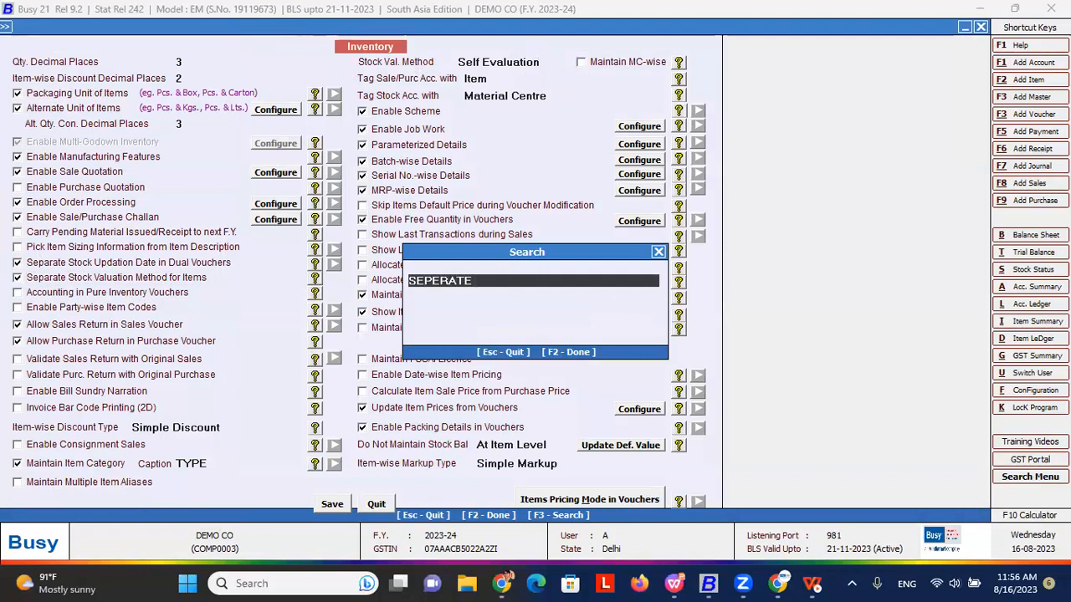
pyautogui.write(' VALUATION')
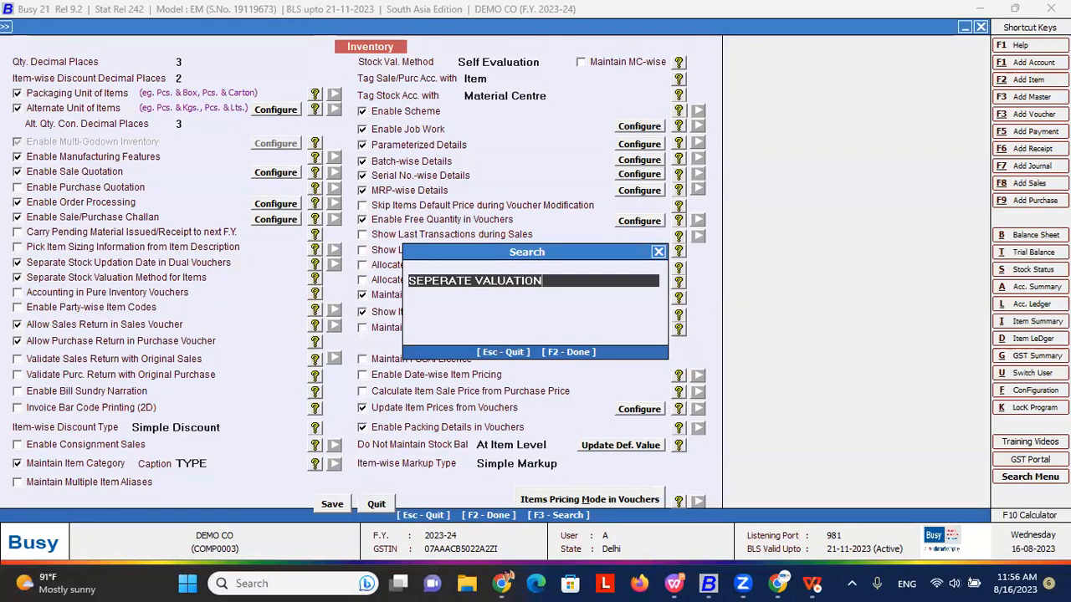
pyautogui.press('Return')
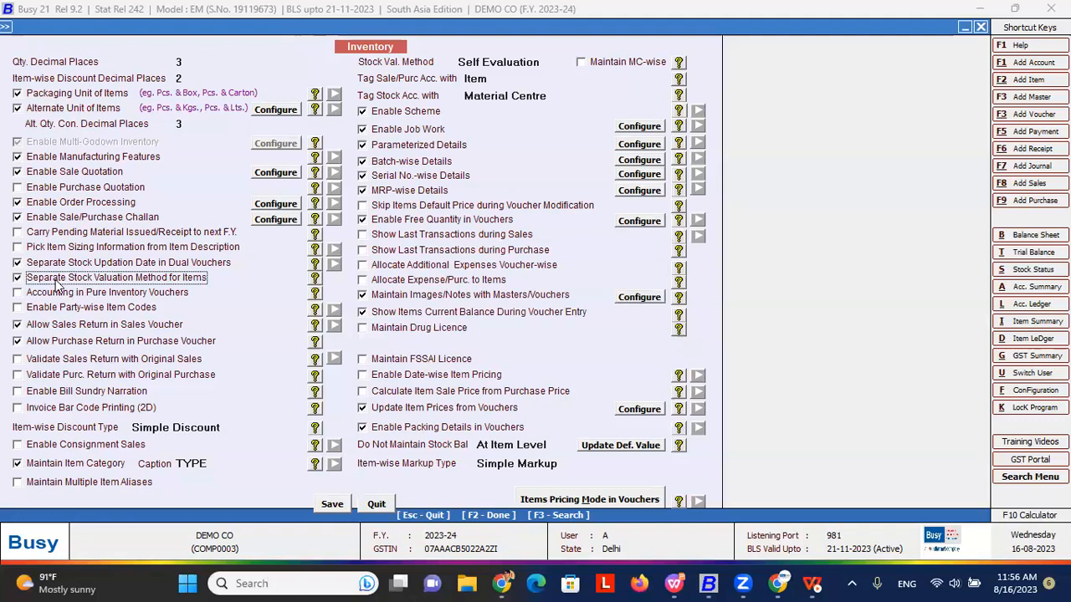
pyautogui.press('F3')
pyautogui.write('SP')
pyautogui.press('BackSpace')
pyautogui.write('EPERATE VALUATION')
pyautogui.press('Return')
# - Search the Inventory options for "seperate Stock Valuation" and save the Inventory settings
pyautogui.press('F3')
pyautogui.write('se')
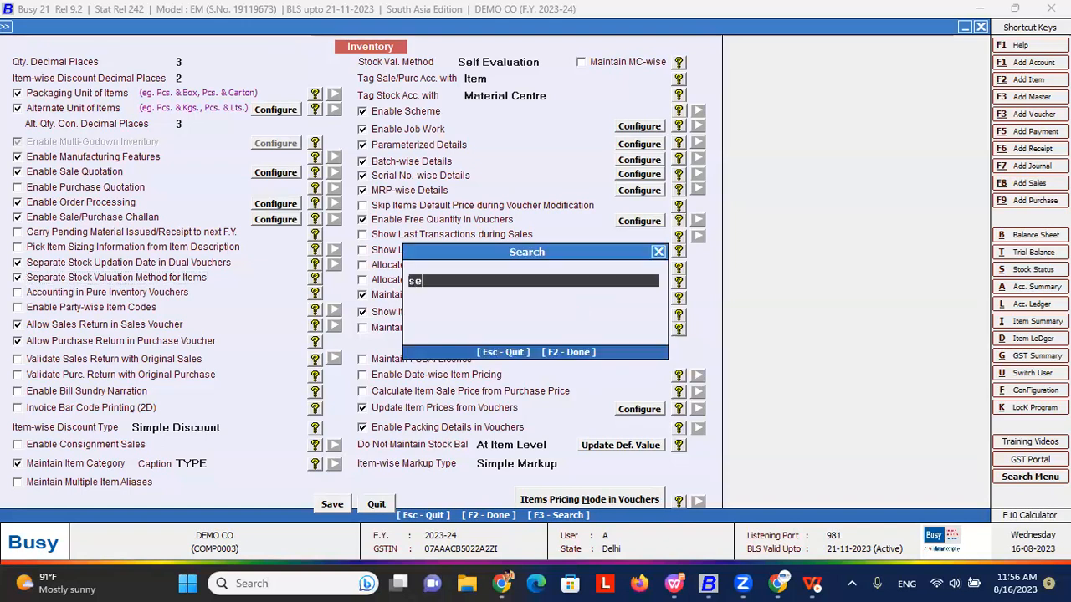
pyautogui.write('perate St')
pyautogui.write('Valuation')
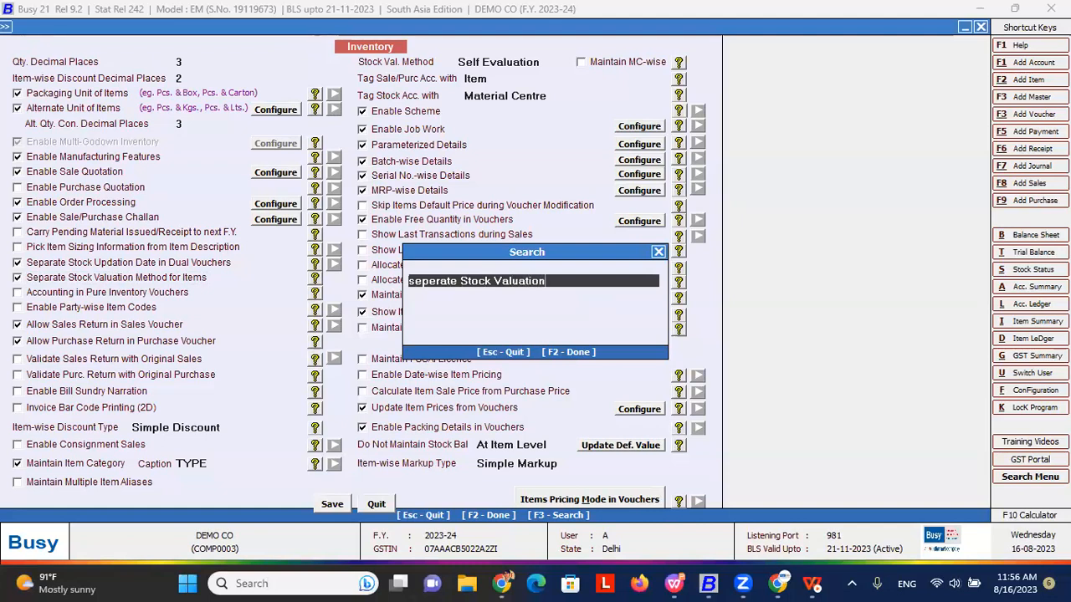
pyautogui.press('Return')
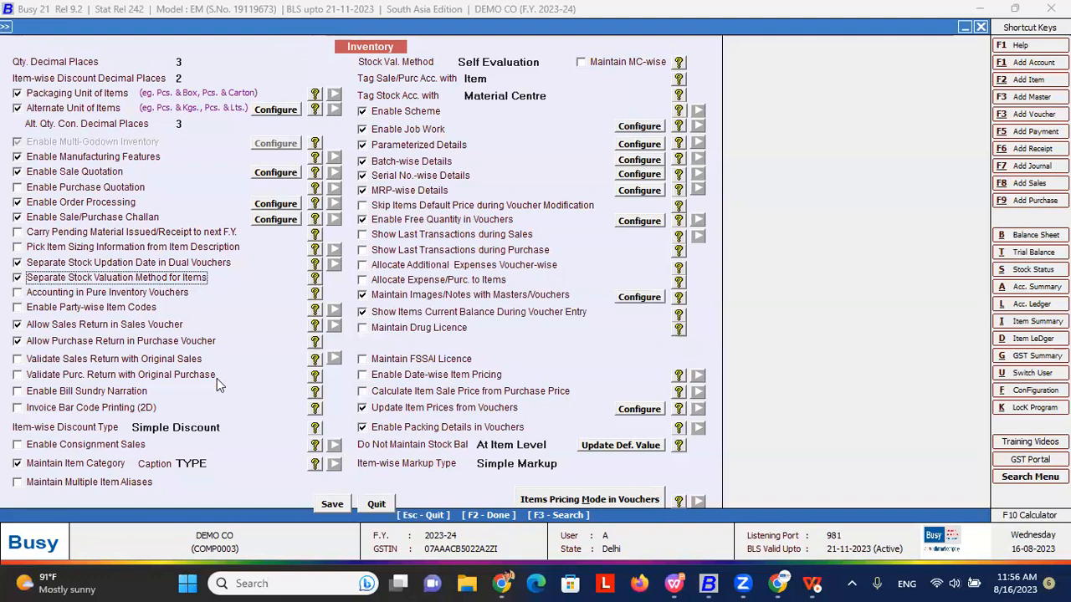
pyautogui.click(331, 504)
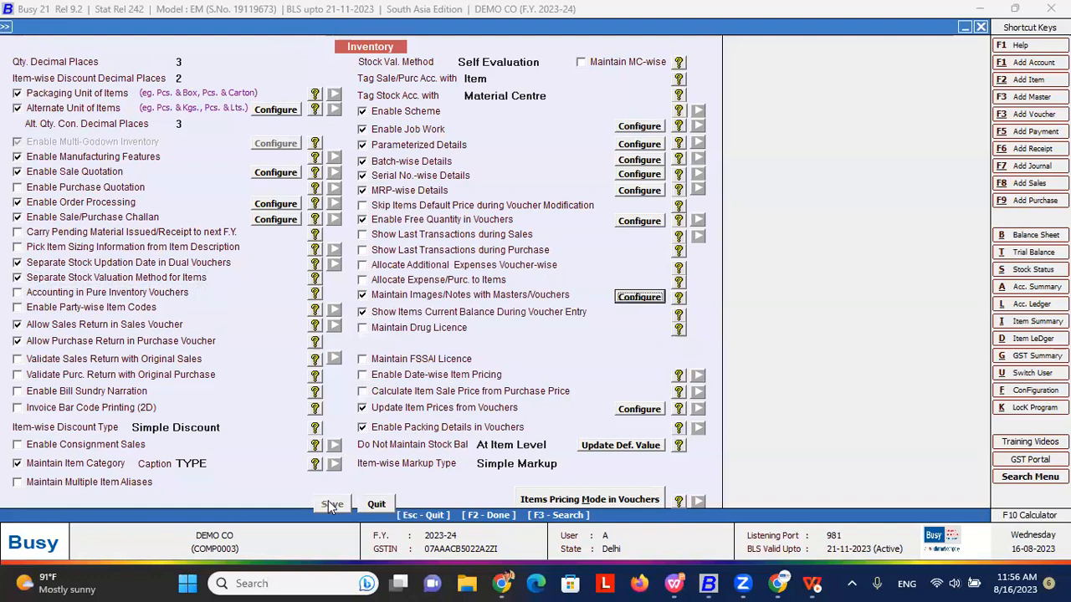
# - Leave the Inventory settings and open the item master of APPLE 1 for modification
pyautogui.press('Escape')
pyautogui.press('Escape')
pyautogui.press('Return')
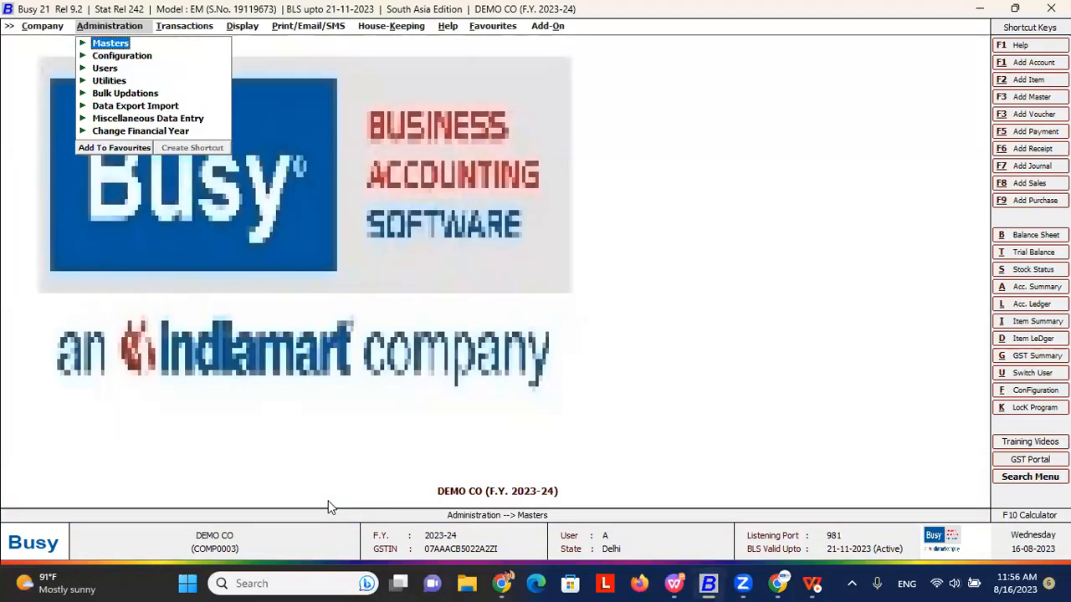
pyautogui.press('Return')
pyautogui.press('Down')
pyautogui.press('Down')
pyautogui.press('Down')
pyautogui.press('Down')
pyautogui.press('Down')
pyautogui.press('Return')
pyautogui.press('Down')
pyautogui.press('Return')
pyautogui.press('Down')
pyautogui.press('Down')
pyautogui.press('Down')
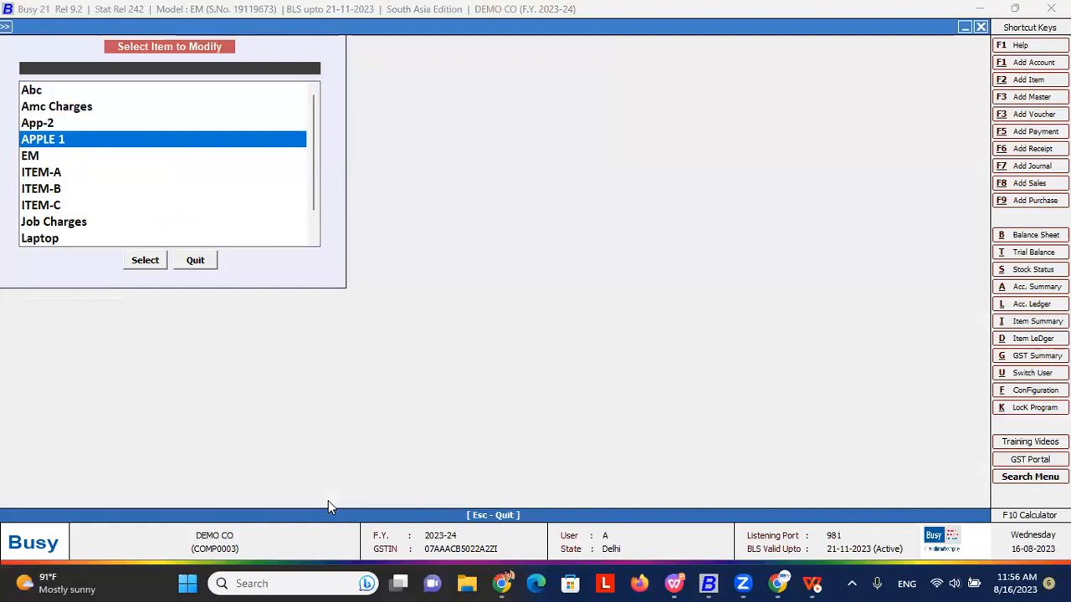
pyautogui.press('Return')
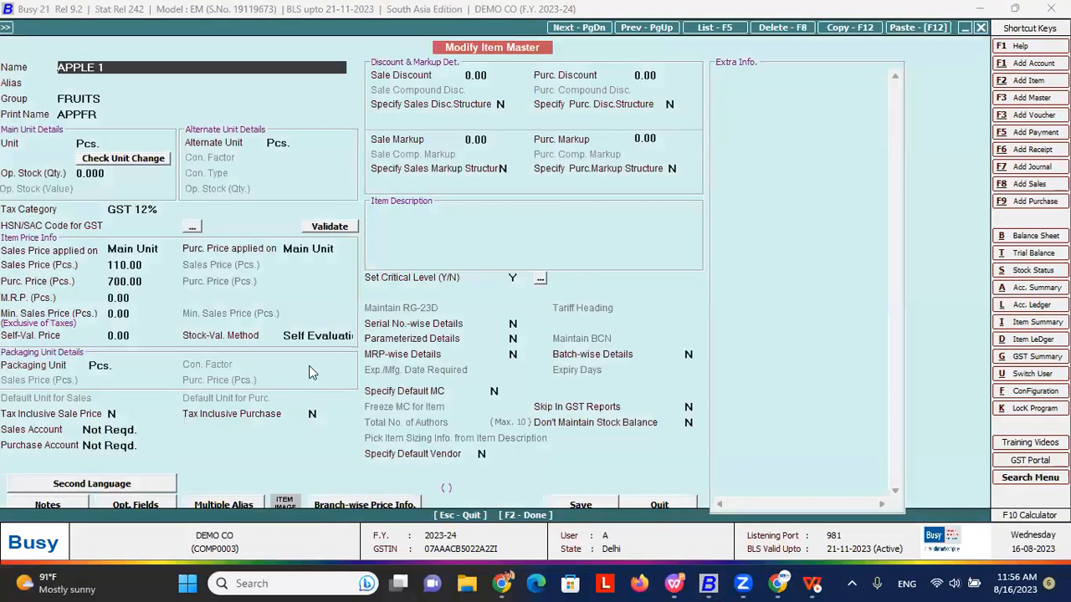
# - Set the stock valuation method of item APPLE 1 to FIFO and save the item
pyautogui.click(348, 335)
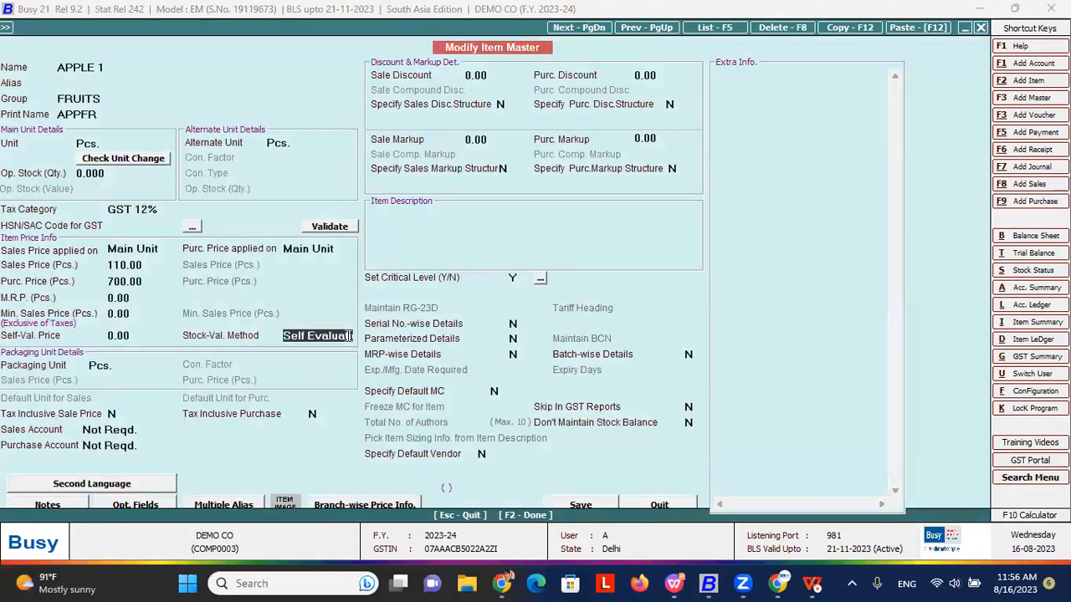
pyautogui.click(348, 335)
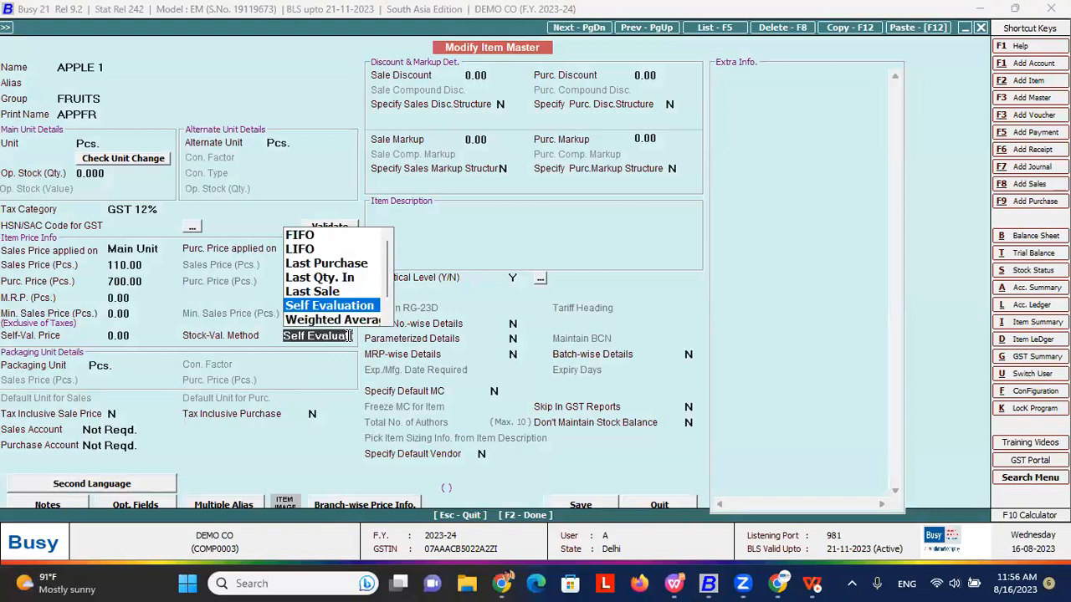
pyautogui.press('Up')
pyautogui.press('Up')
pyautogui.press('Up')
pyautogui.press('Up')
pyautogui.press('Up')
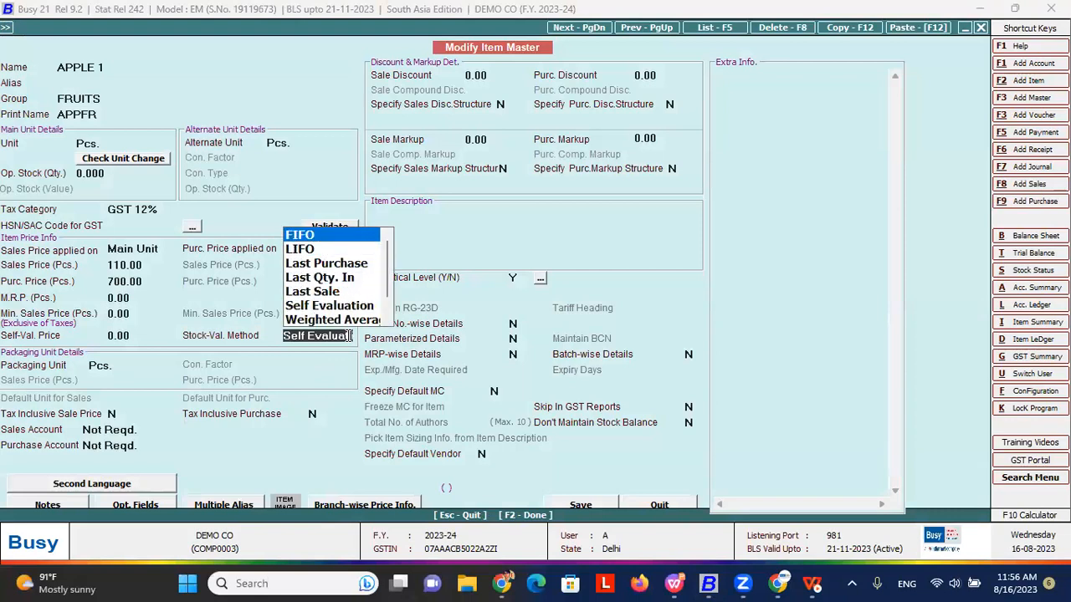
pyautogui.press('Return')
pyautogui.click(348, 336)
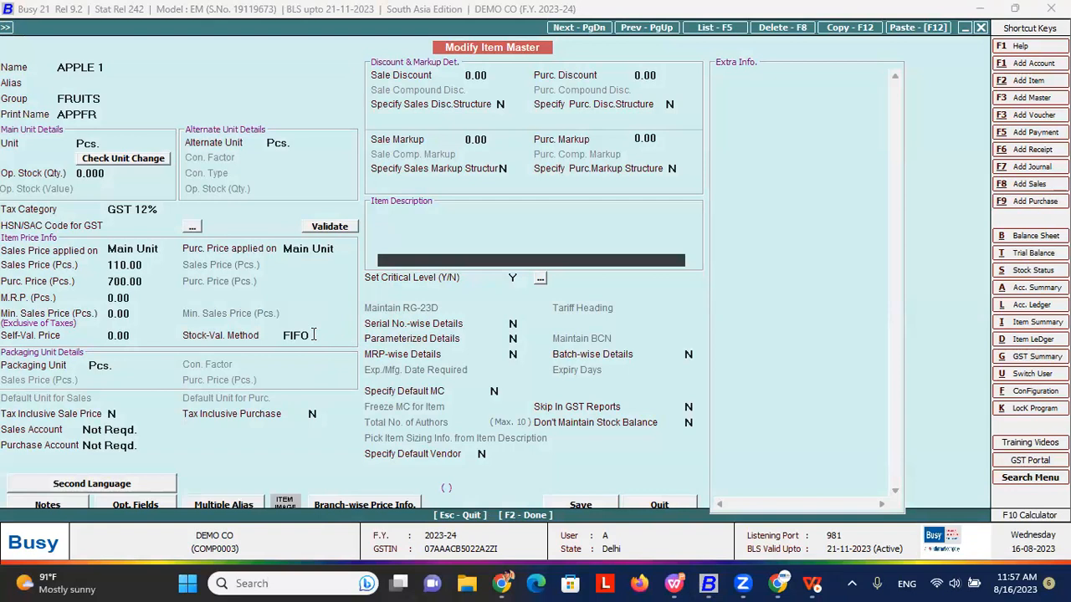
pyautogui.click(312, 335)
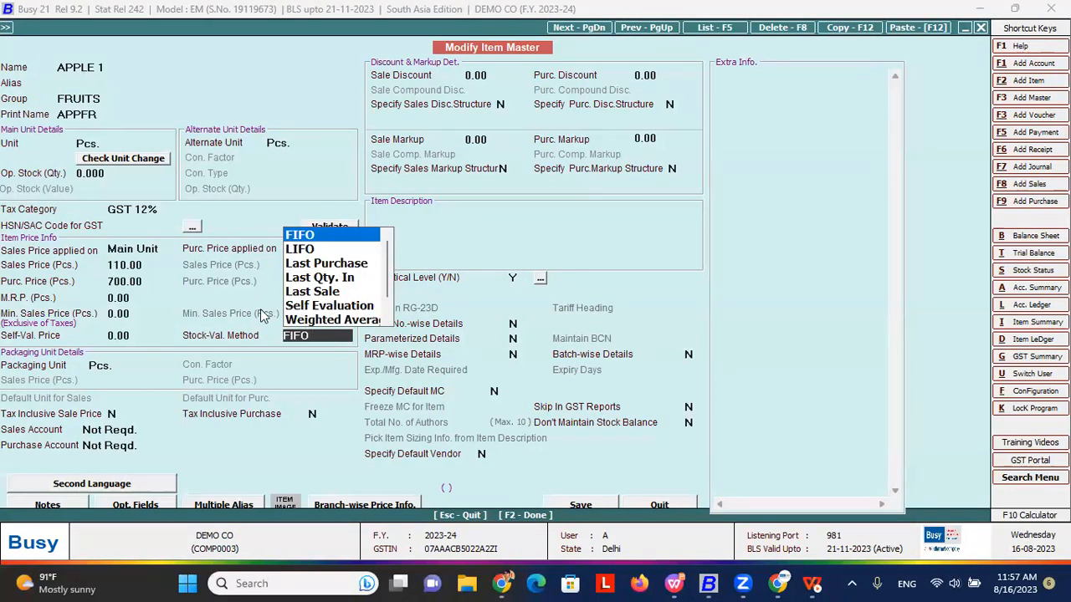
pyautogui.click(316, 337)
pyautogui.press('F2')
# - Try LIFO as the stock valuation method of ITEM-A, and close the item without saving
pyautogui.press('Down')
pyautogui.press('Down')
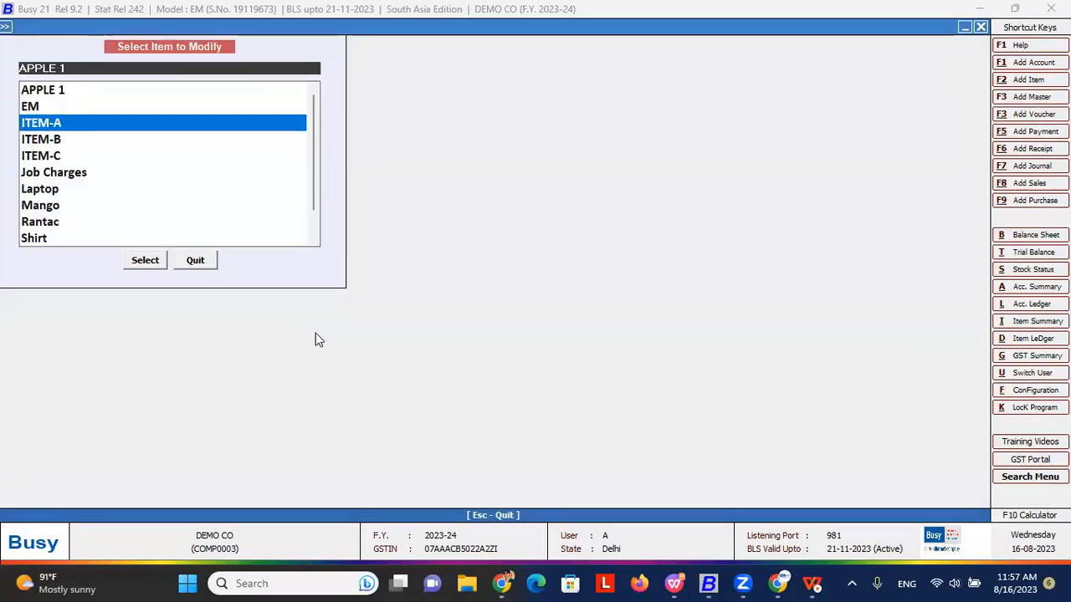
pyautogui.press('Return')
pyautogui.click(316, 334)
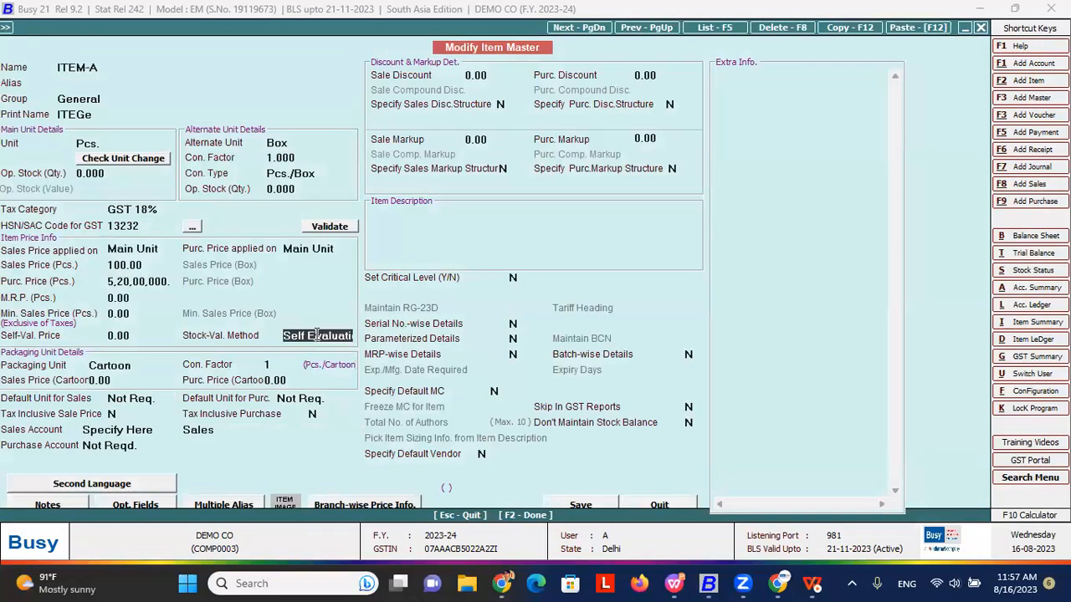
pyautogui.click(316, 334)
pyautogui.click(310, 248)
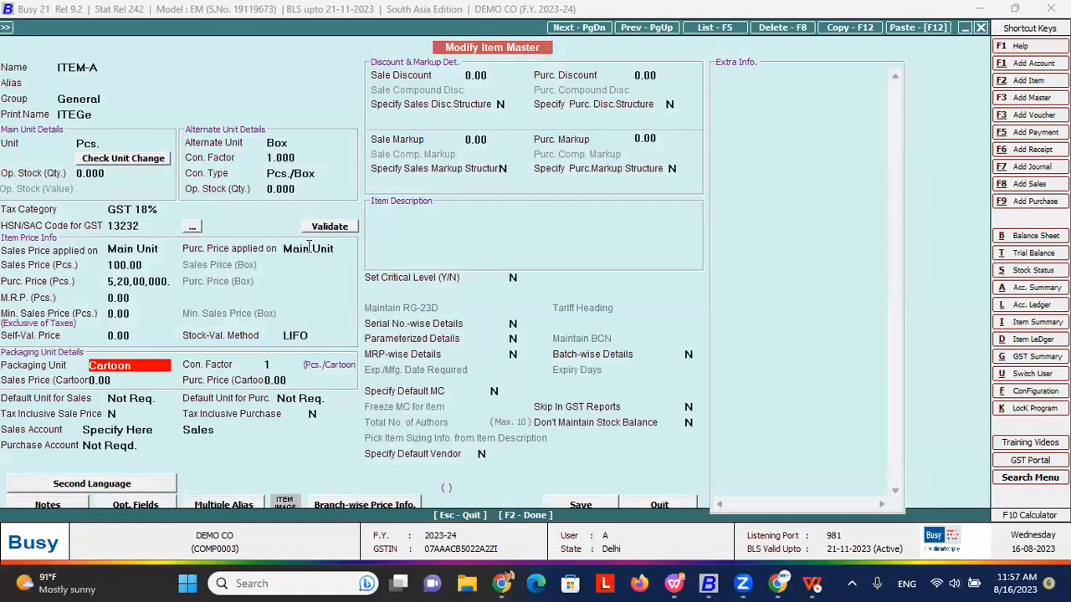
pyautogui.press('Escape')
pyautogui.press('Return')
pyautogui.press('Escape')
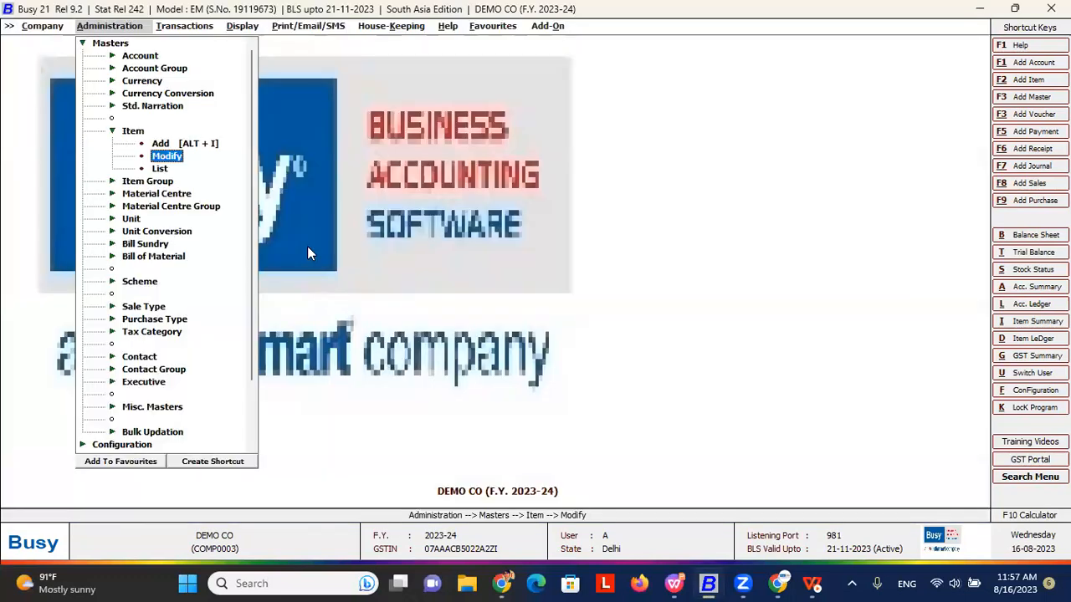
# - Switch to the presentation slides briefly, and return to Busy to start a new purchase voucher
pyautogui.hotkey('alt', 'Tab')
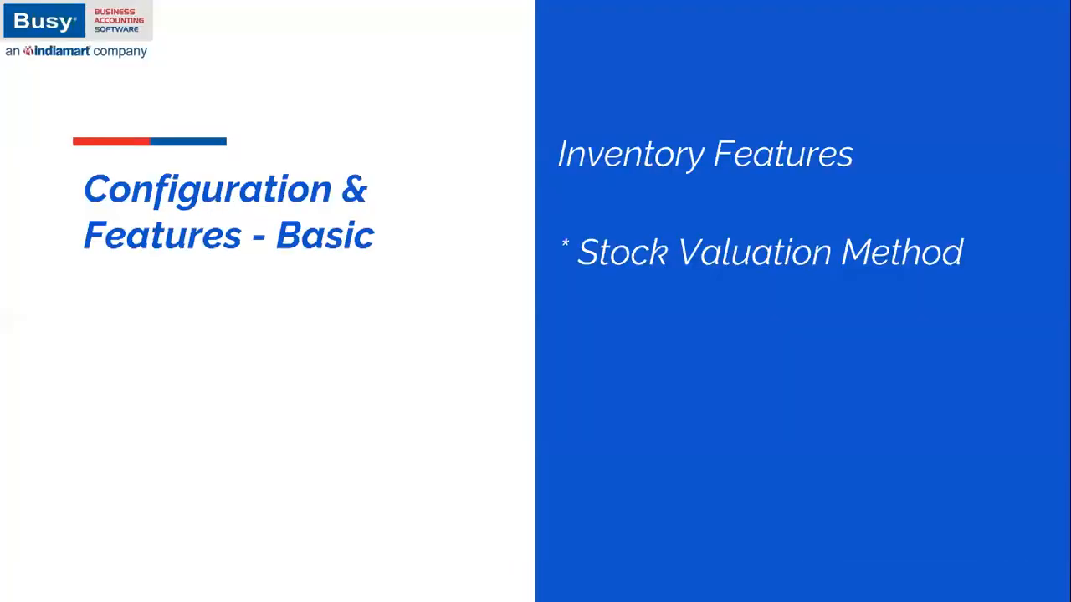
pyautogui.press('Right')
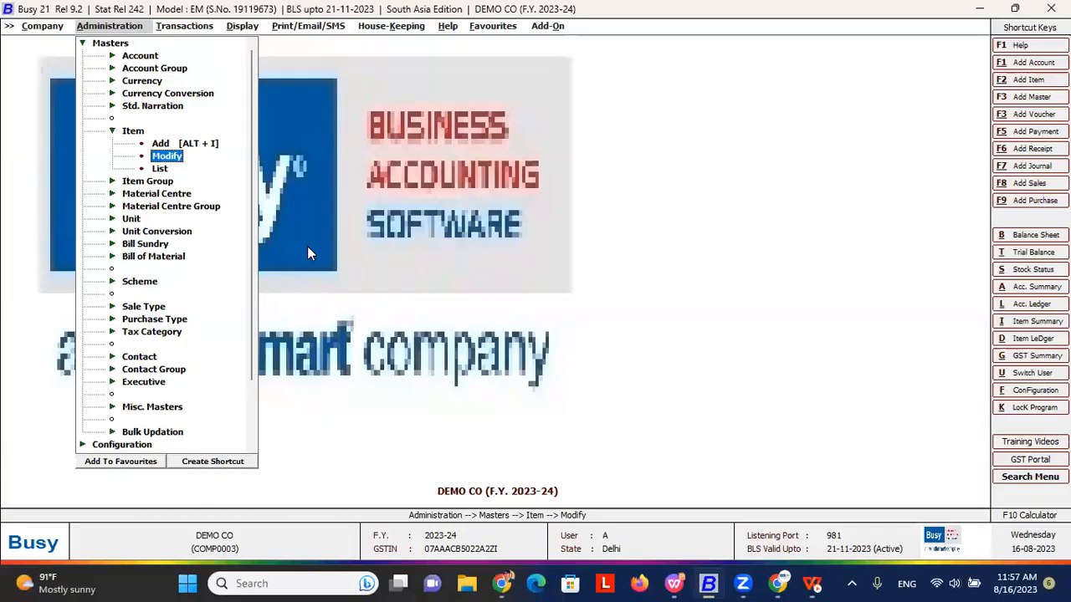
pyautogui.press('Right')
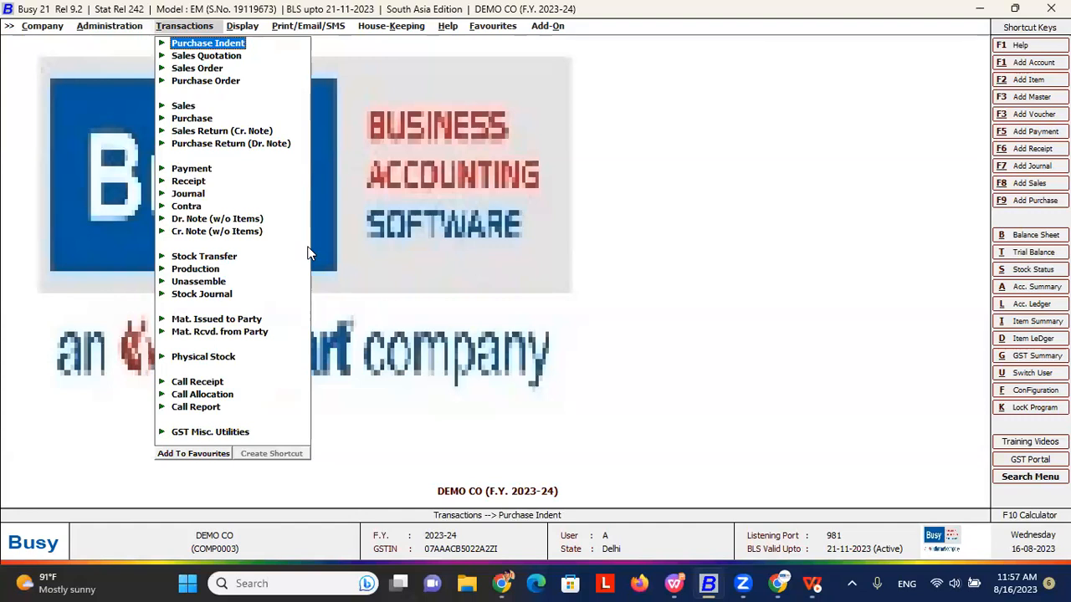
pyautogui.press('Down')
pyautogui.press('Down')
pyautogui.press('Down')
pyautogui.press('Down')
pyautogui.press('Down')
pyautogui.press('Down')
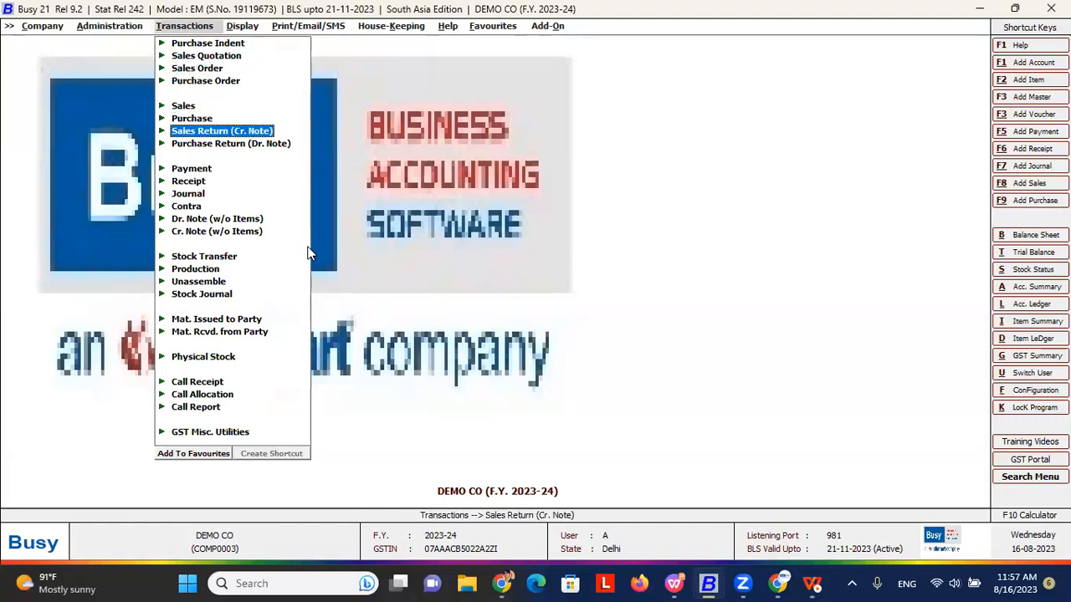
pyautogui.press('Up')
pyautogui.press('Return')
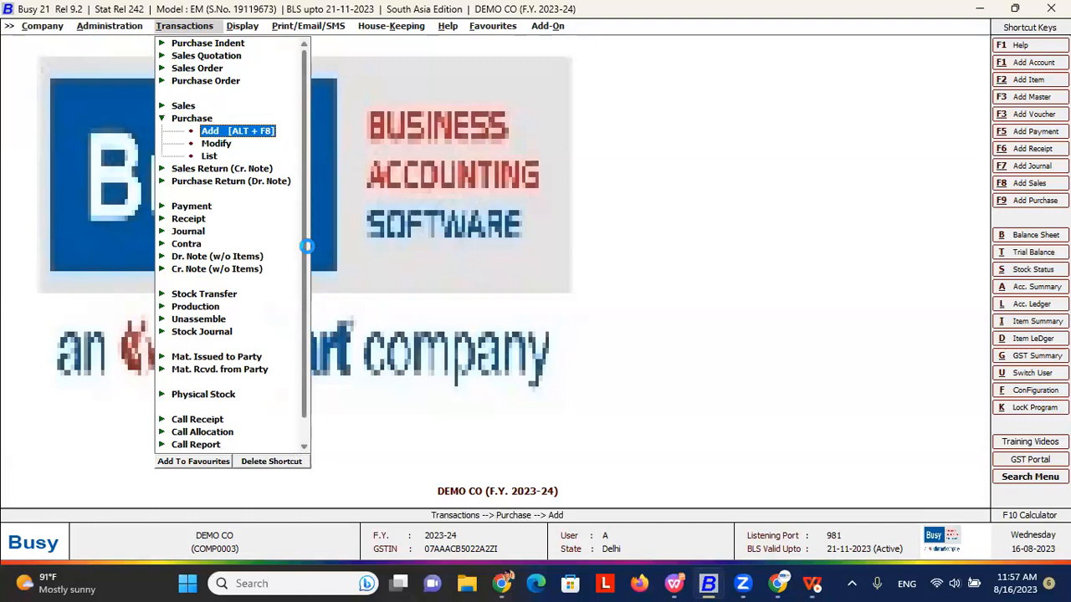
pyautogui.press('Return')
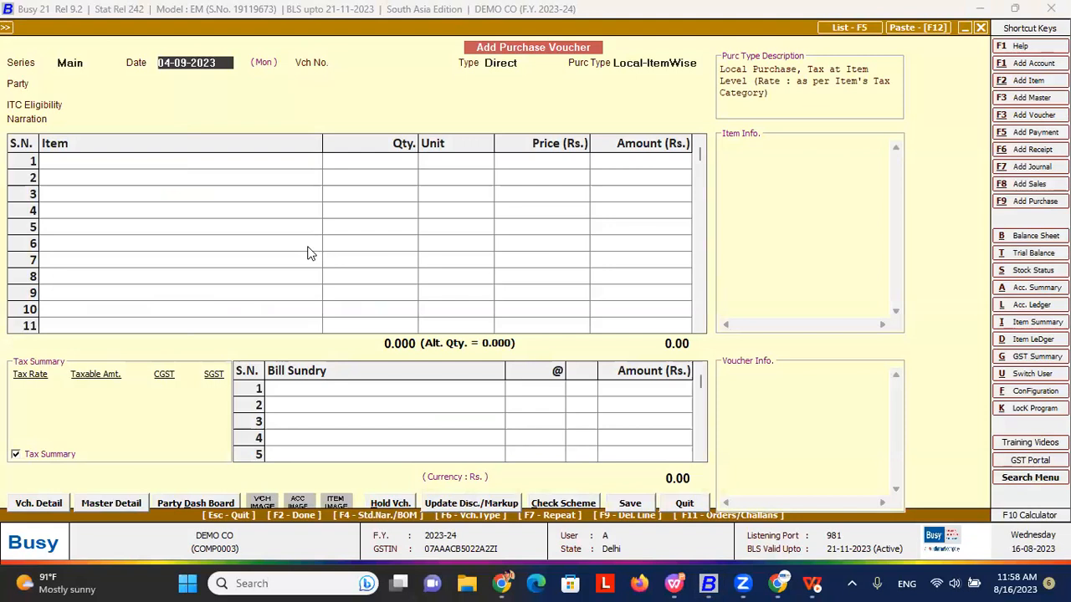
# - Open the Inventory feature settings and toggle Separate Stock Updation Date in Dual Vouchers off and back on
pyautogui.click(5, 27)
pyautogui.click(42, 40)
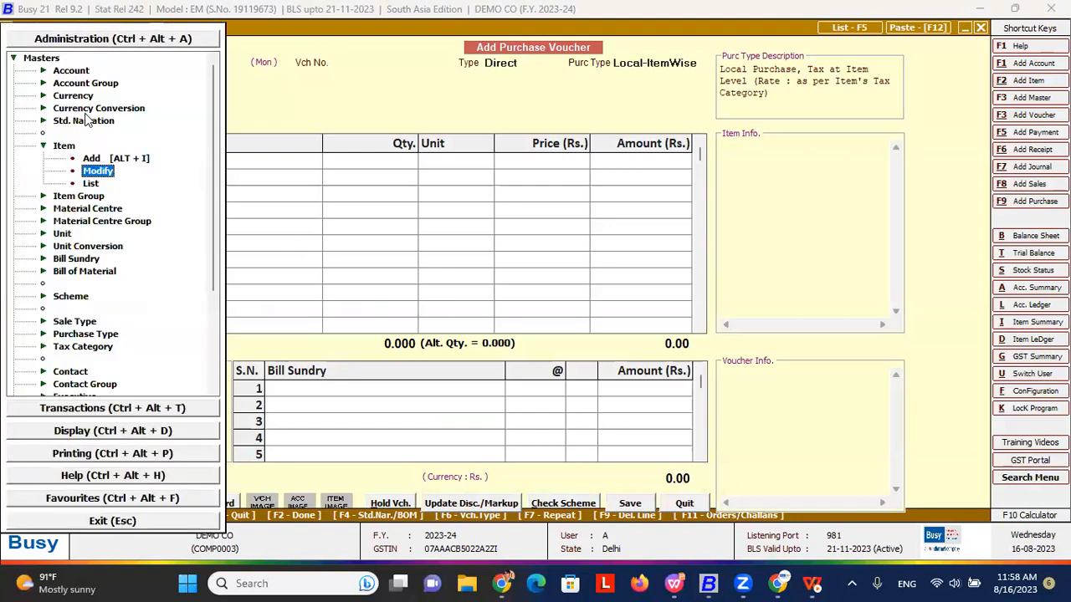
pyautogui.click(55, 59)
pyautogui.click(74, 72)
pyautogui.click(72, 72)
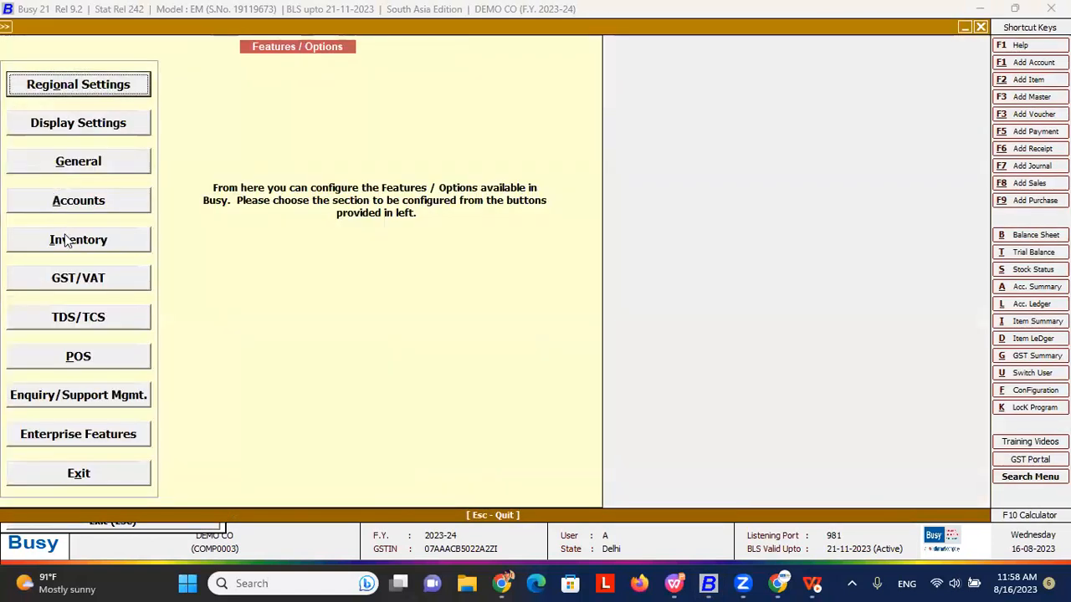
pyautogui.click(65, 238)
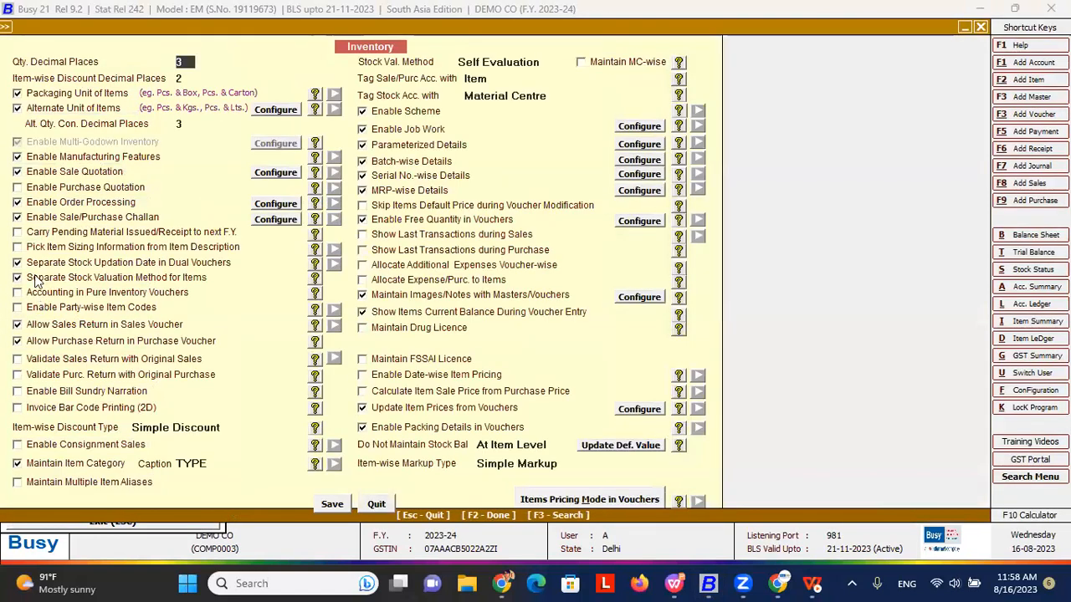
pyautogui.click(56, 265)
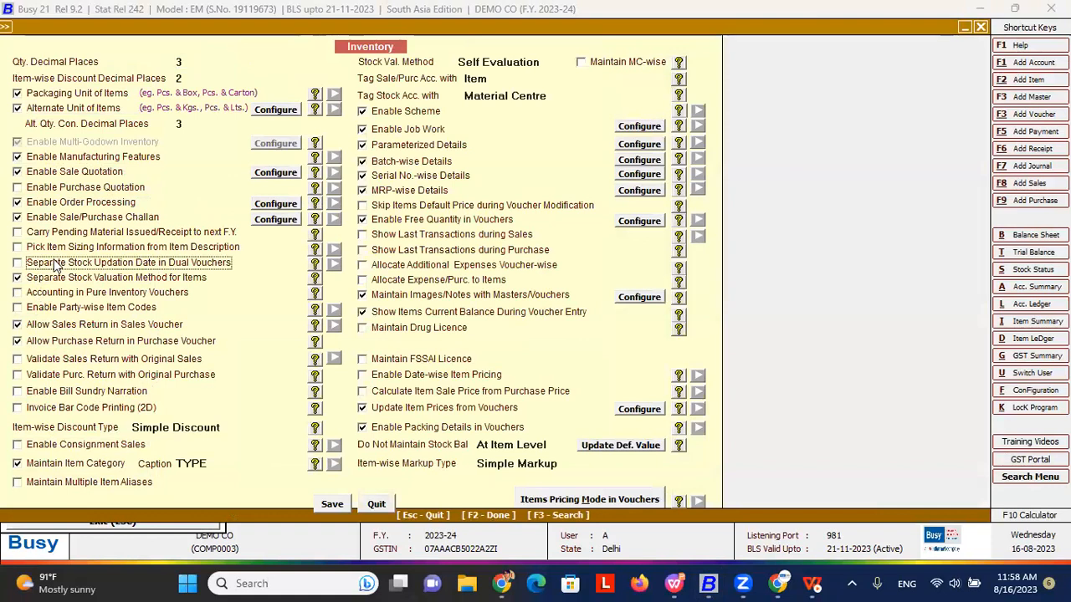
# - Search the Inventory options for "separate stock updation", save the settings and exit the feature configuration
pyautogui.press('F3')
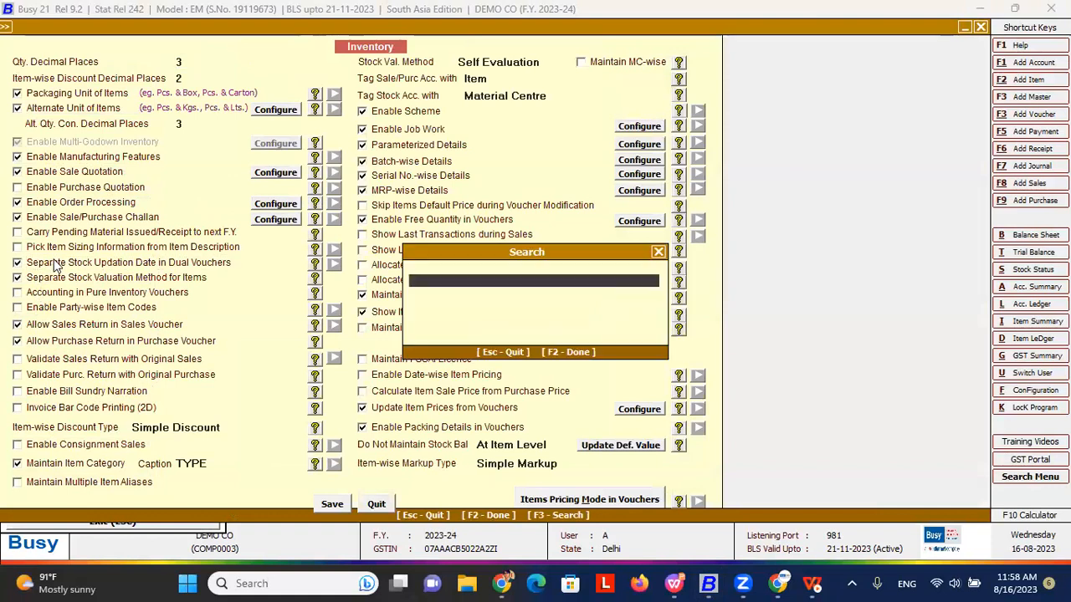
pyautogui.write('separ')
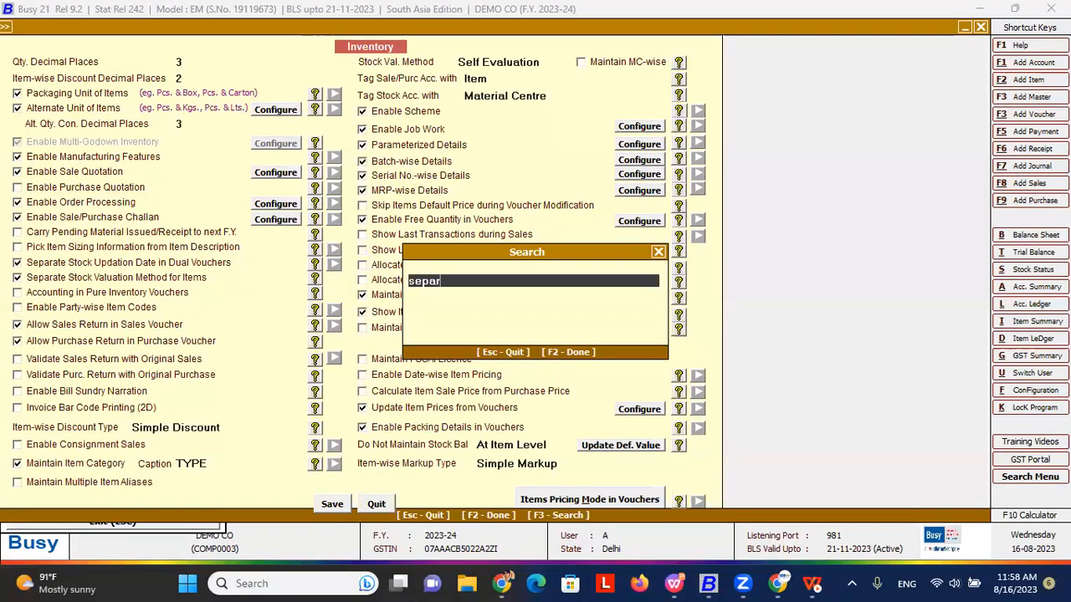
pyautogui.write('ate st')
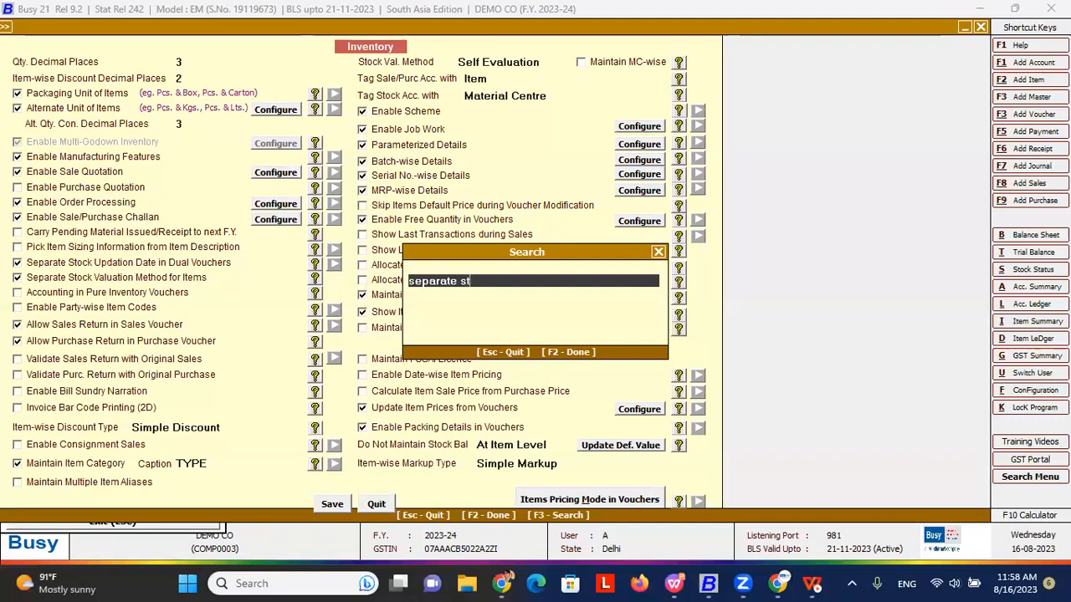
pyautogui.write('ock updation')
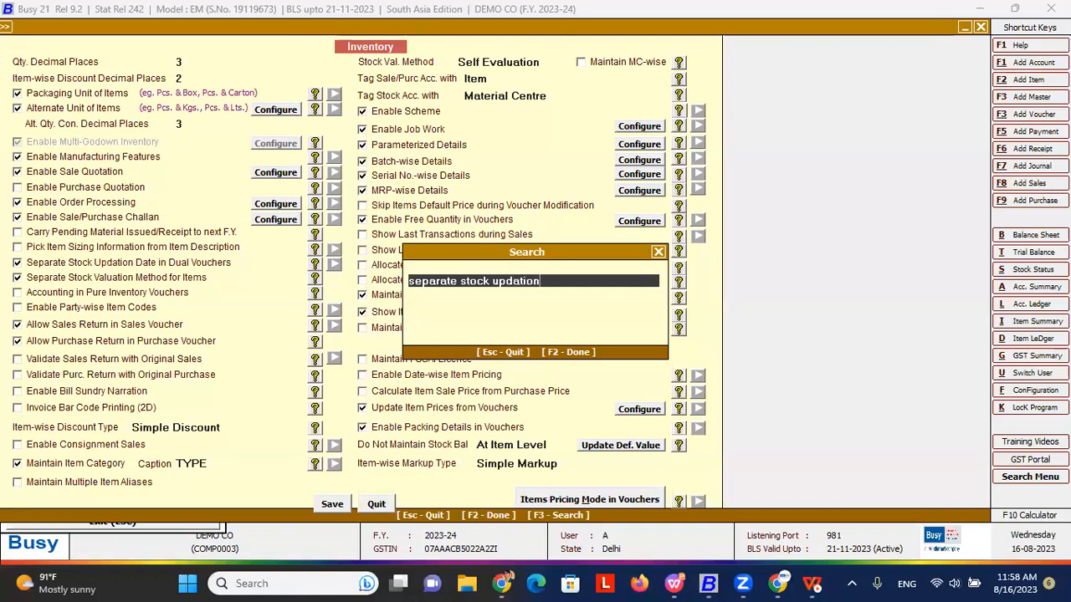
pyautogui.press('F2')
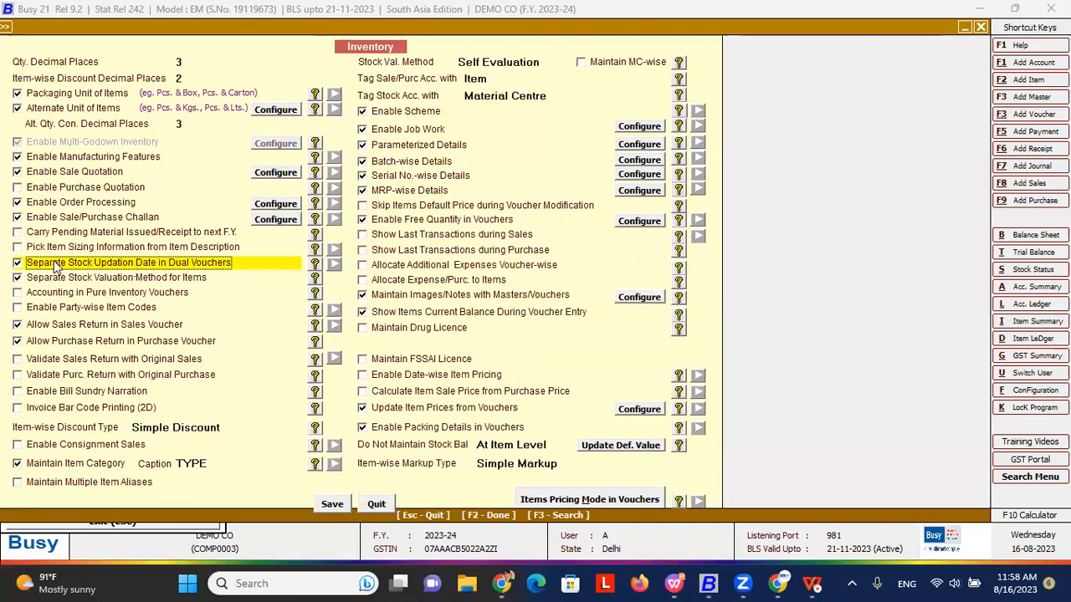
pyautogui.click(331, 505)
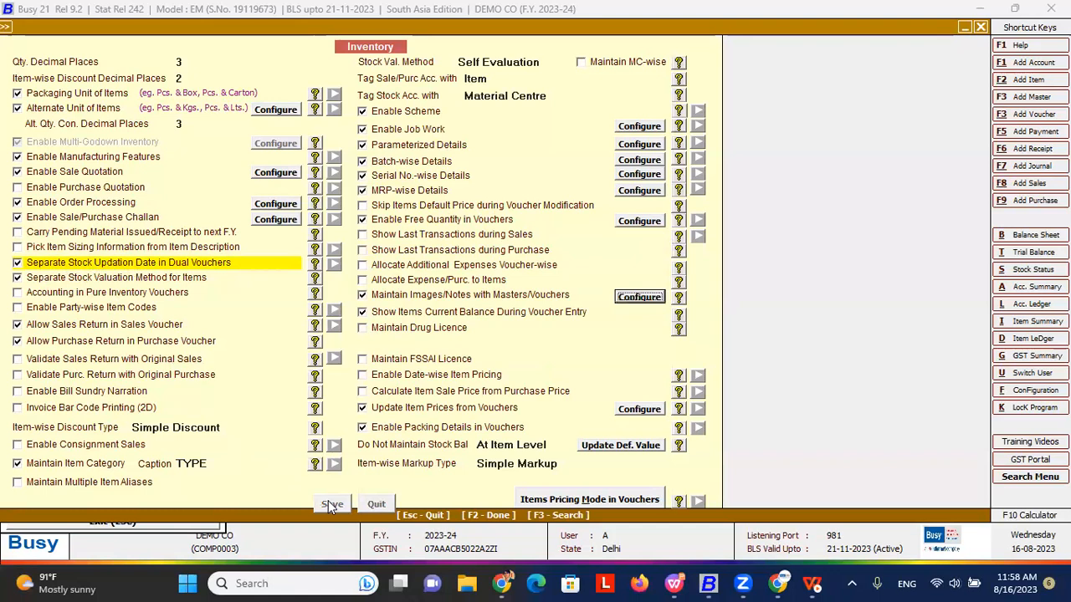
pyautogui.click(331, 505)
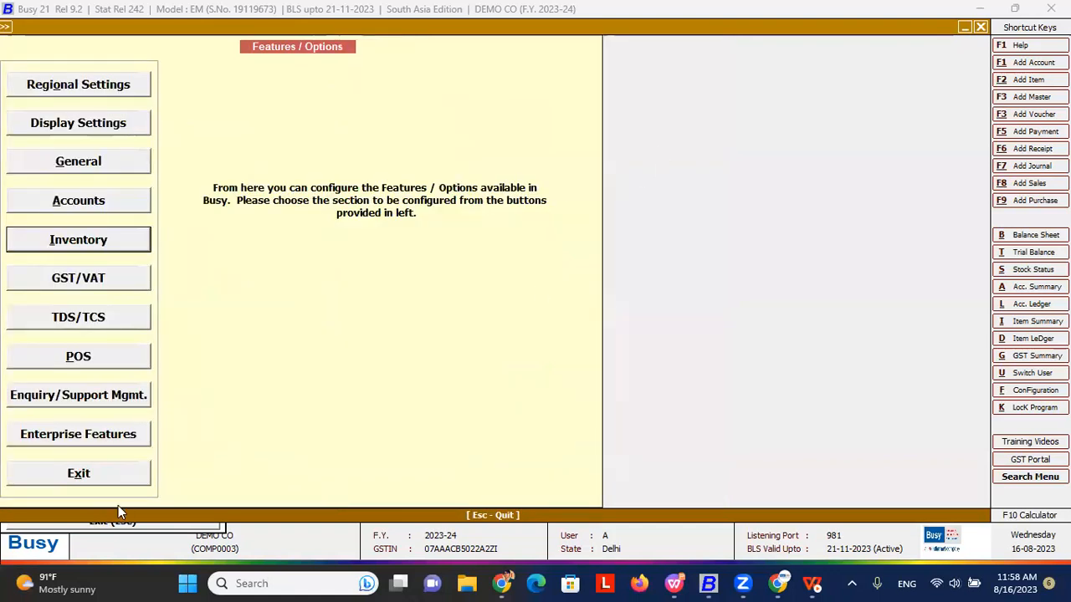
pyautogui.click(116, 478)
pyautogui.press('Escape')
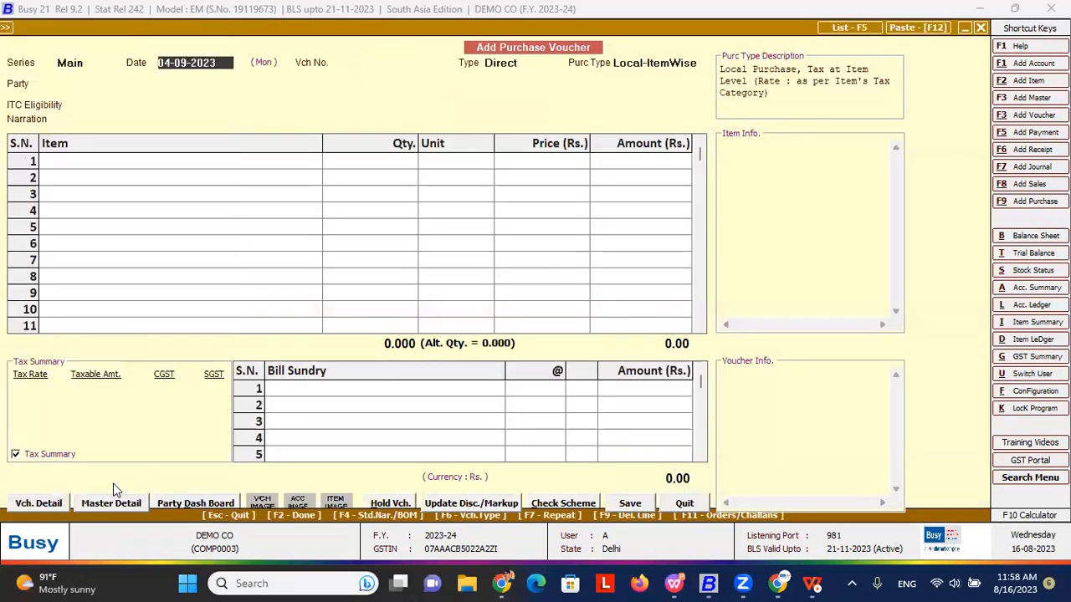
# - Close the open purchase voucher and start a new one in the Main series
pyautogui.press('Escape')
pyautogui.press('Right')
pyautogui.press('Left')
pyautogui.press('Return')
pyautogui.press('Down')
pyautogui.press('Down')
pyautogui.press('Down')
pyautogui.press('Down')
pyautogui.press('Down')
pyautogui.press('Return')
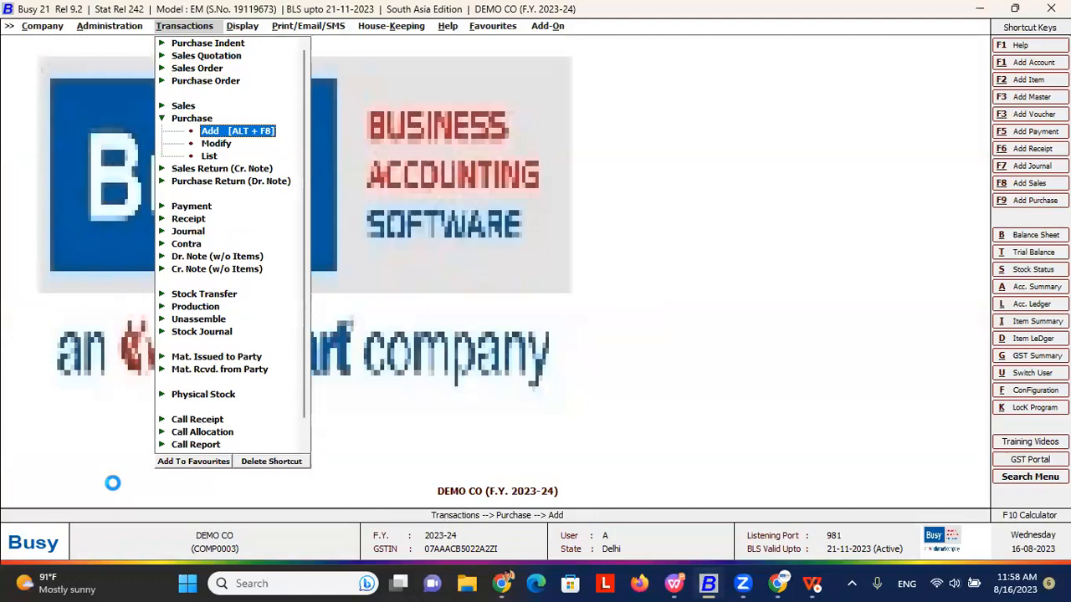
pyautogui.press('Return')
pyautogui.press('Return')
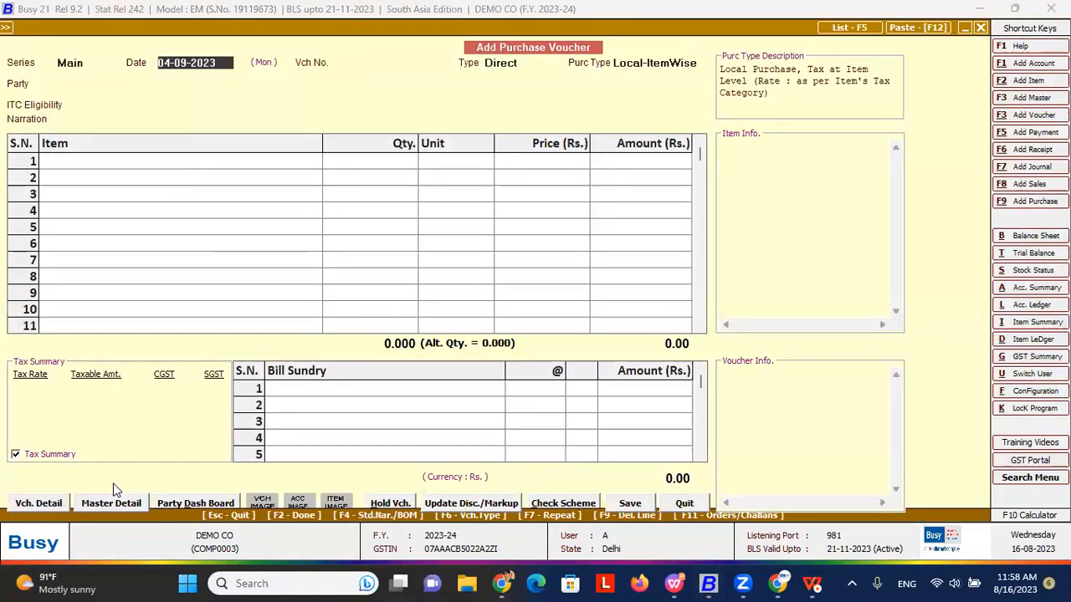
# - Keep the purchase voucher date as 04-09-2023, set its stock updation date to 06-09-2023, and return to the voucher date
pyautogui.press('Return')
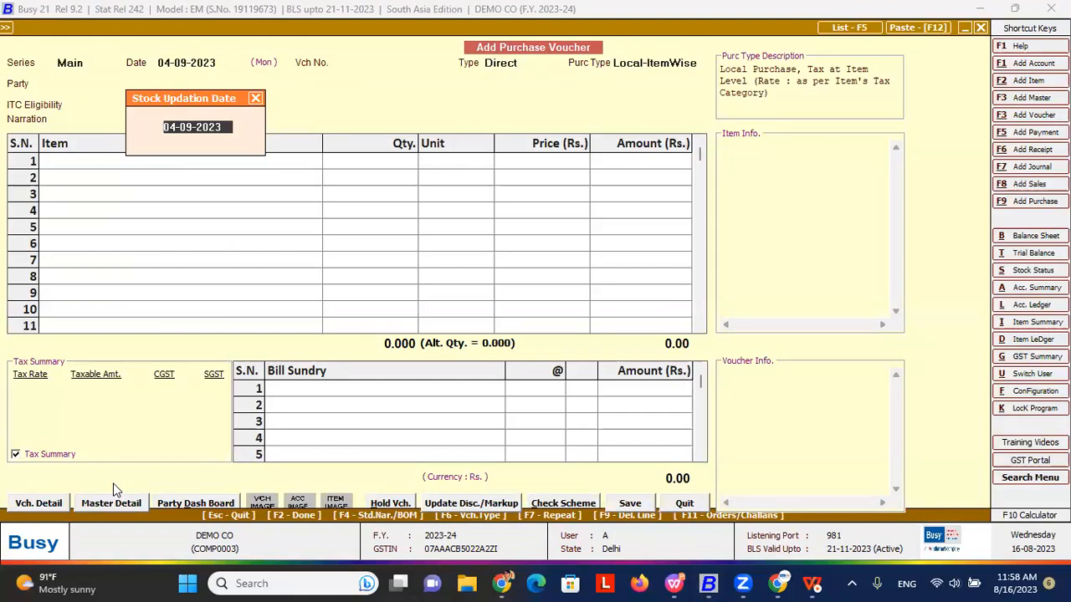
pyautogui.write('06')
pyautogui.press('Return')
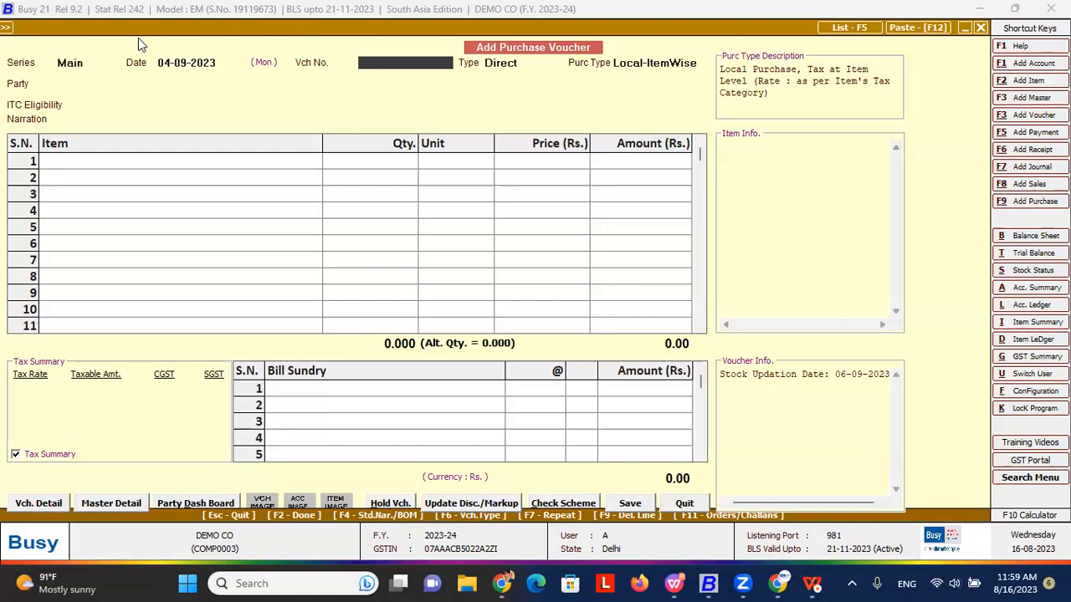
pyautogui.click(87, 62)
pyautogui.press('Return')
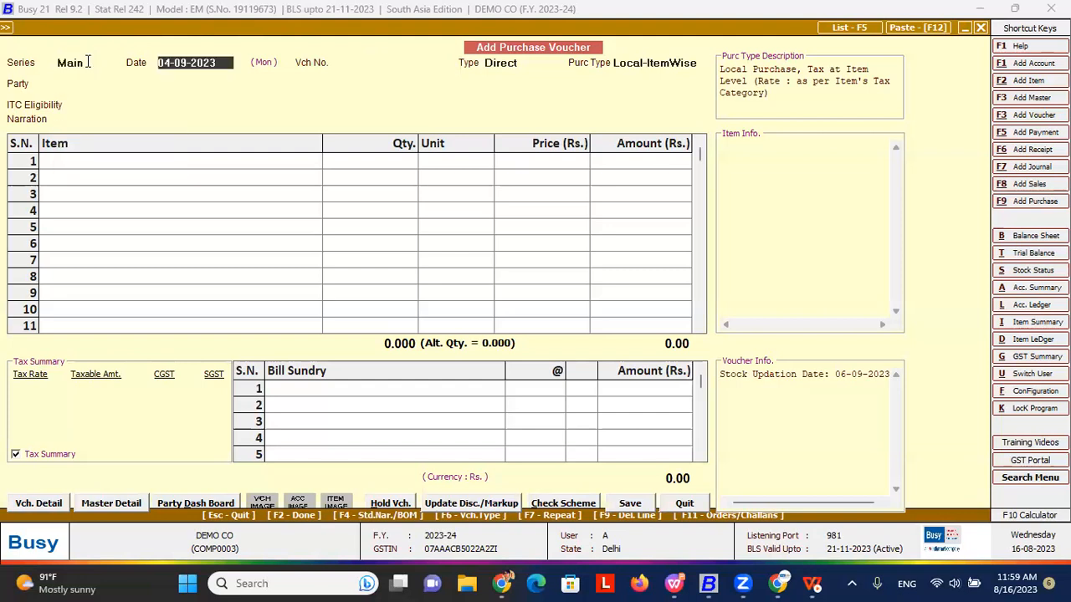
# - Advance the purchase voucher to its stock updation date, then close the voucher without saving
pyautogui.press('Return')
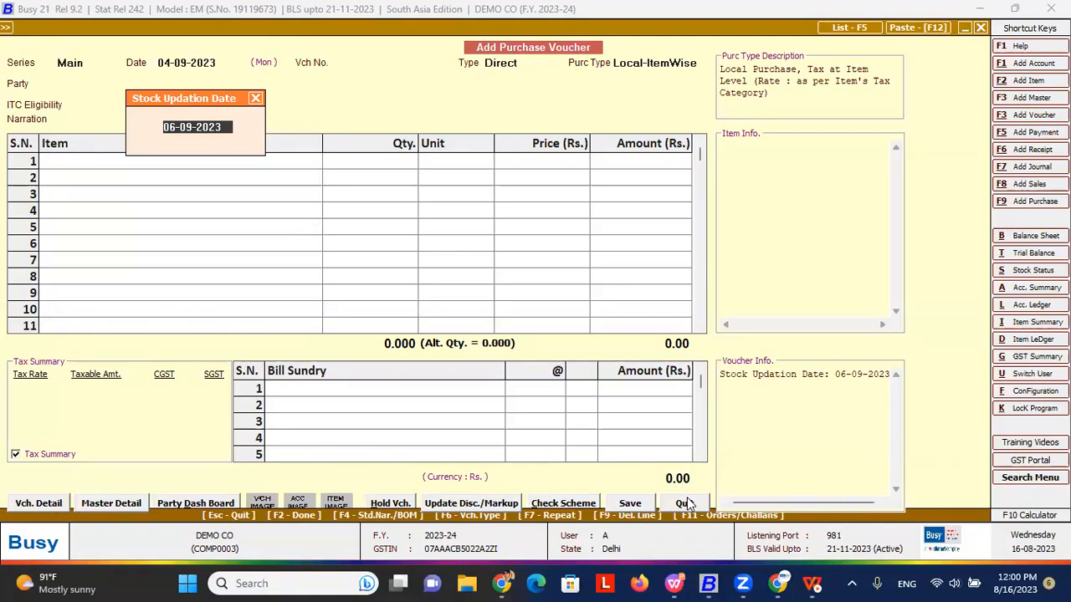
pyautogui.press('Escape')
pyautogui.press('Escape')
pyautogui.press('Return')
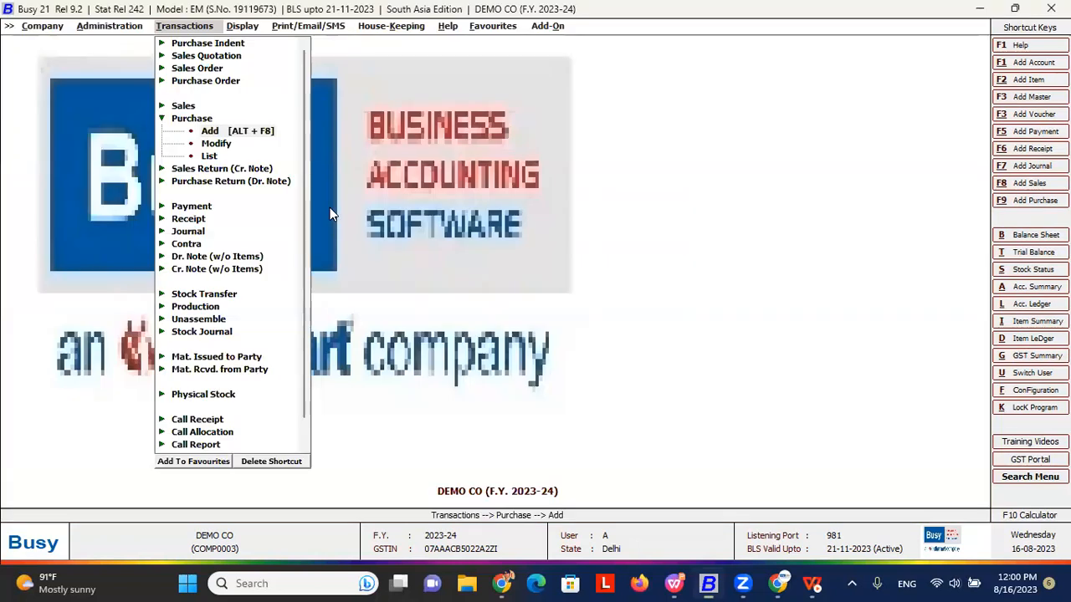
# - Switch to the presentation, advance to the Simple Discount & Markup slide and return to Busy
pyautogui.hotkey('alt', 'Tab')
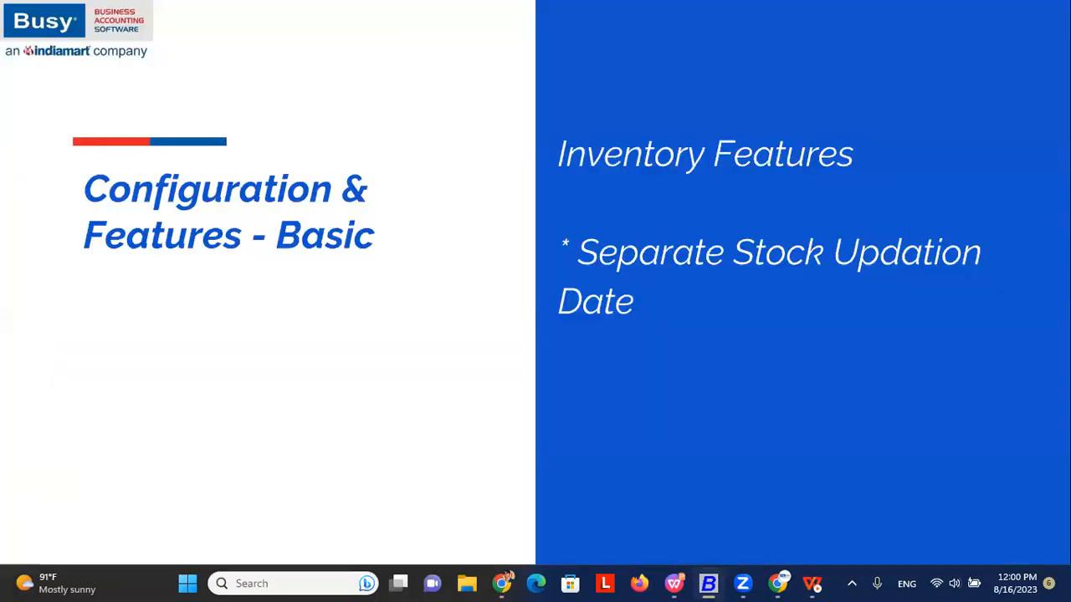
pyautogui.press('Right')
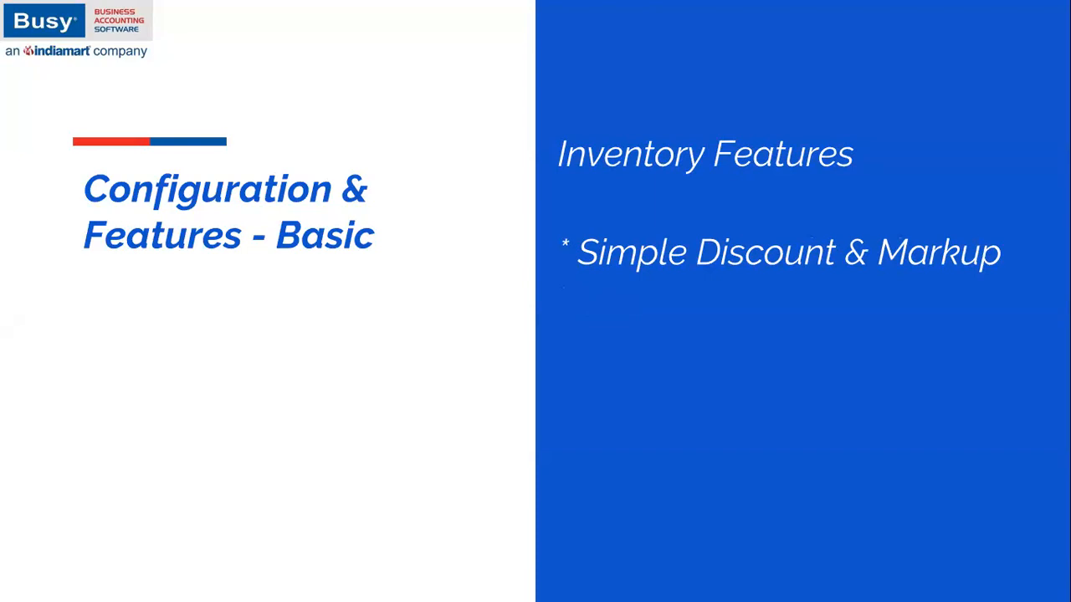
pyautogui.hotkey('alt', 'Tab')
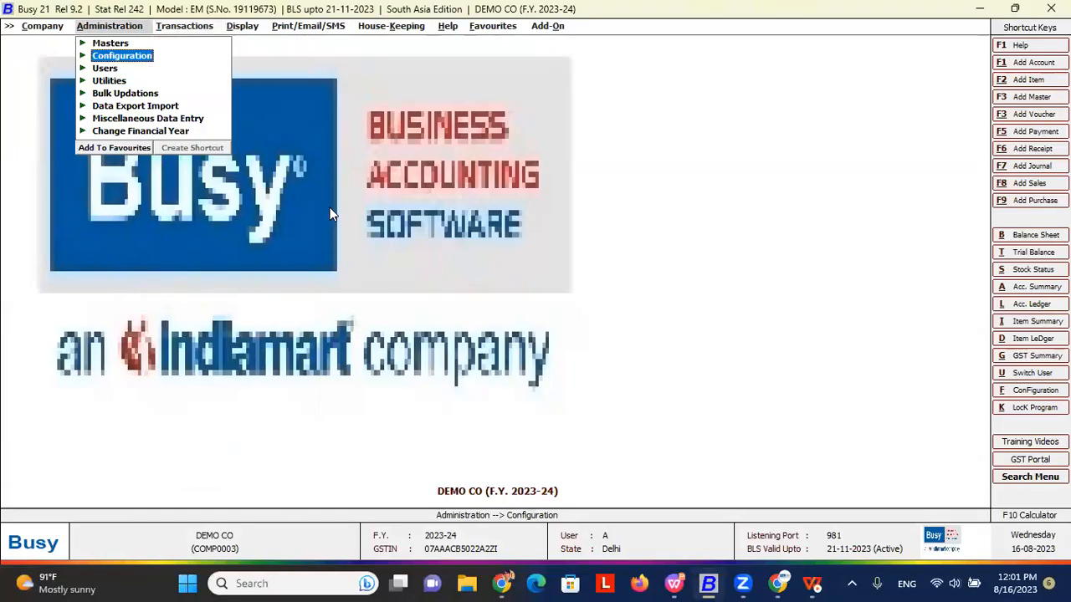
# - Open the Inventory section of the Features / Options configuration
pyautogui.press('Return')
pyautogui.press('Return')
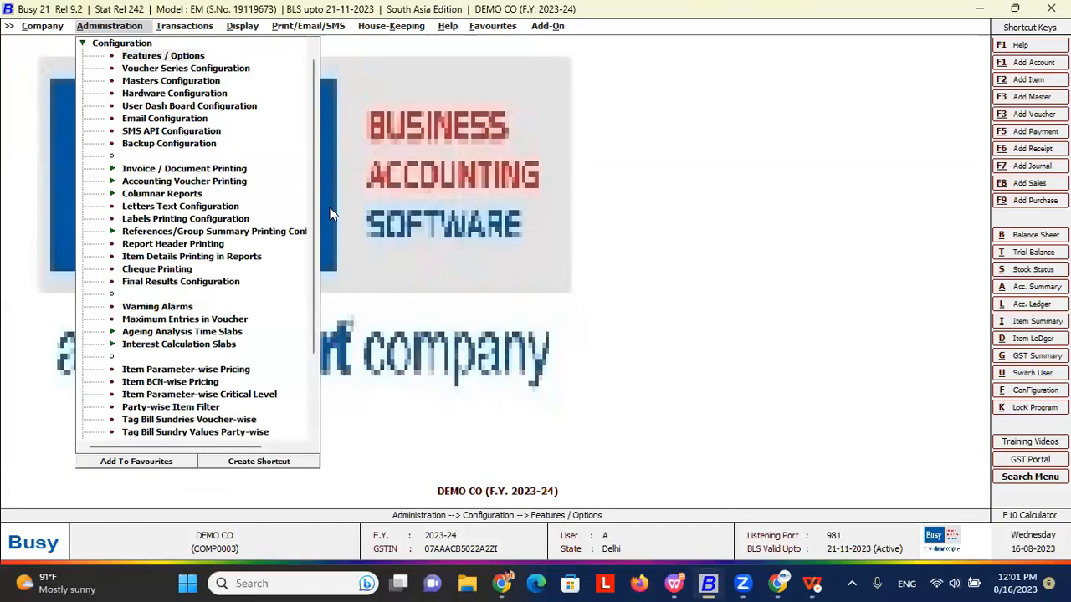
pyautogui.press('Down')
pyautogui.press('Down')
pyautogui.press('Down')
pyautogui.press('Down')
pyautogui.press('Down')
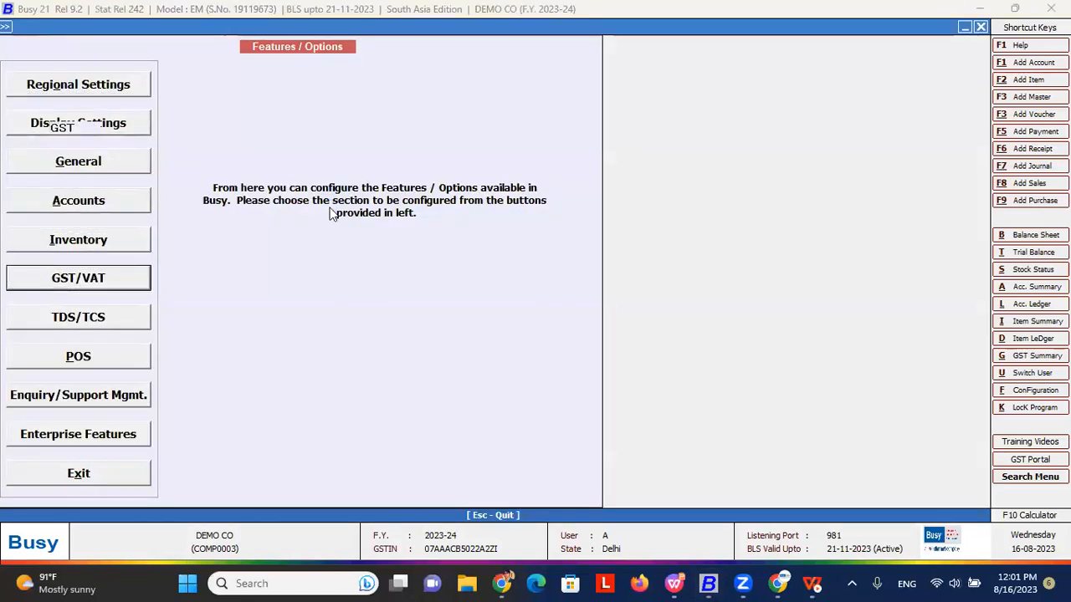
pyautogui.press('Up')
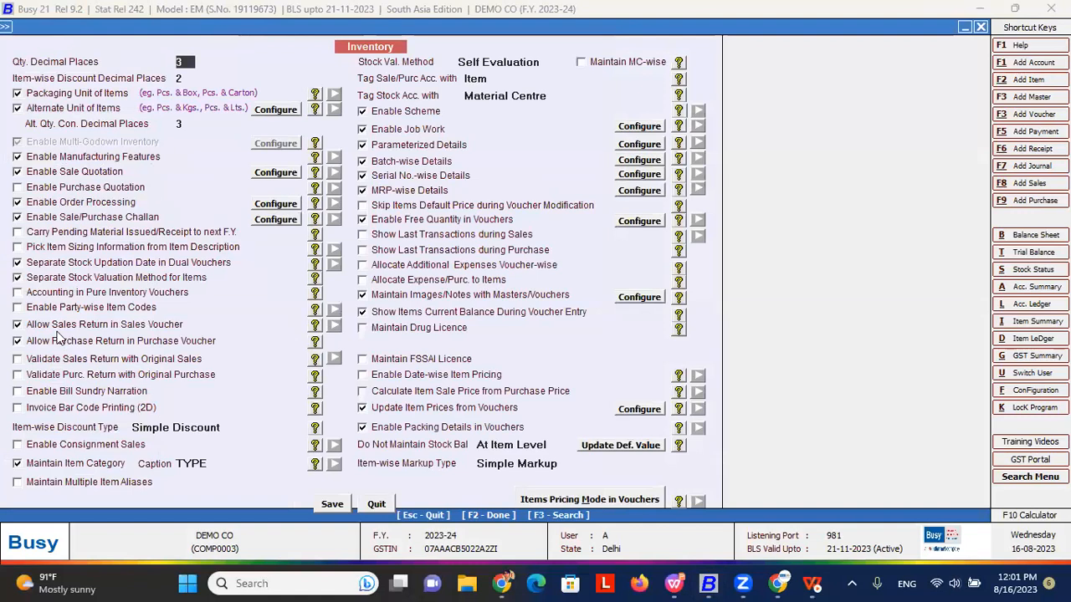
# - Choose Simple Discount as item-wise discount type and Simple Markup as item-wise markup type, then quit the feature configuration without saving
pyautogui.click(205, 429)
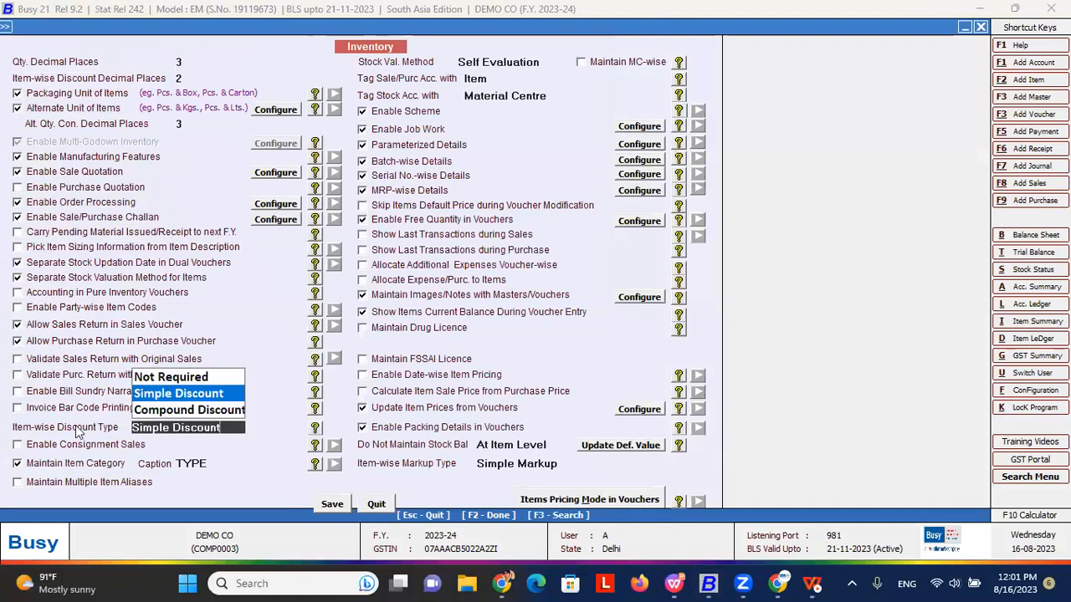
pyautogui.click(174, 399)
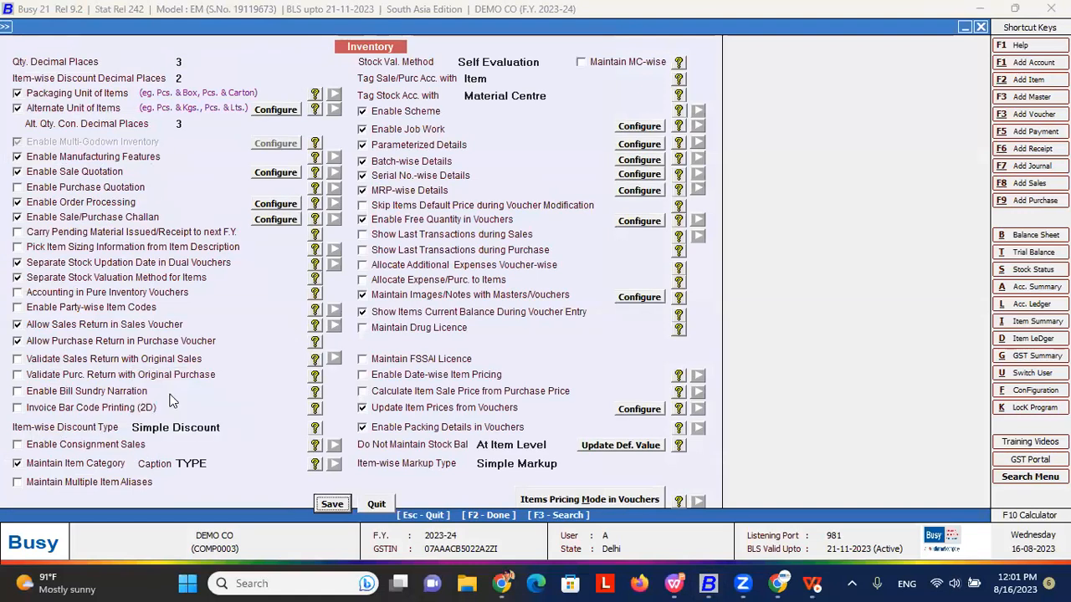
pyautogui.click(517, 464)
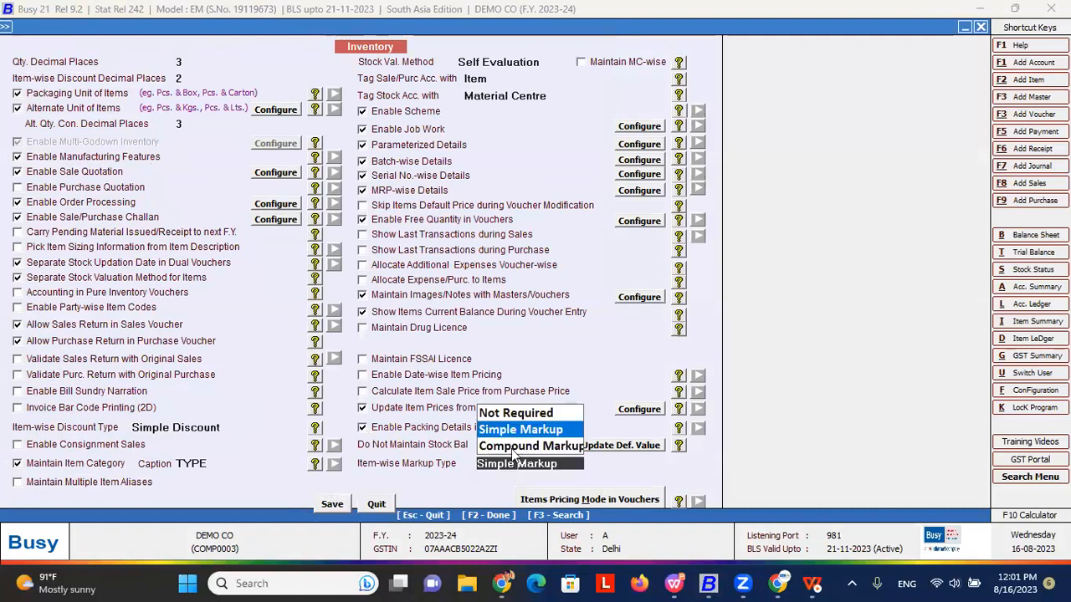
pyautogui.click(524, 434)
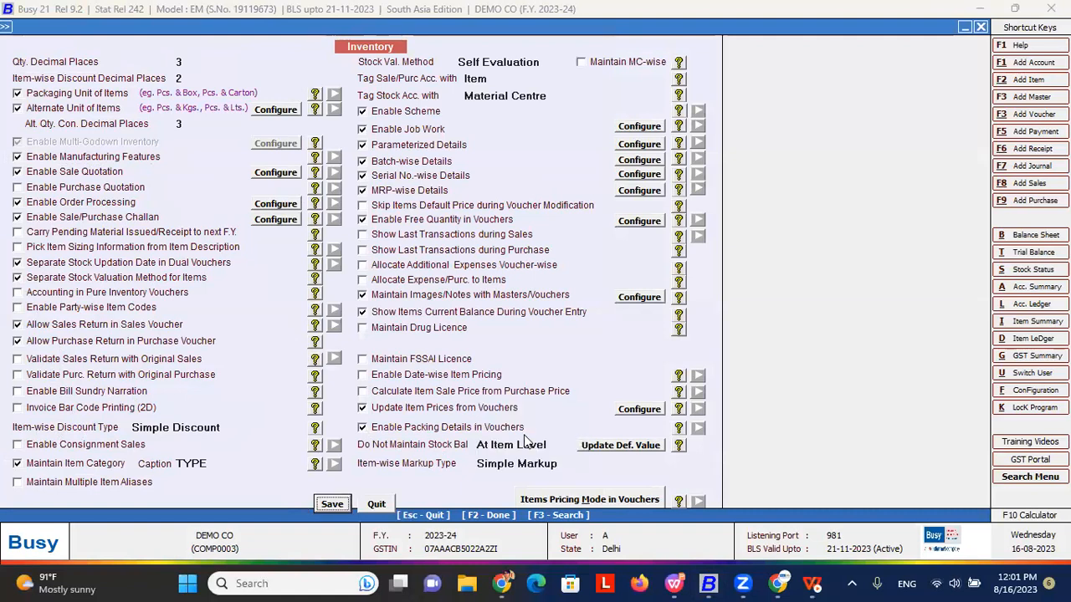
pyautogui.click(380, 502)
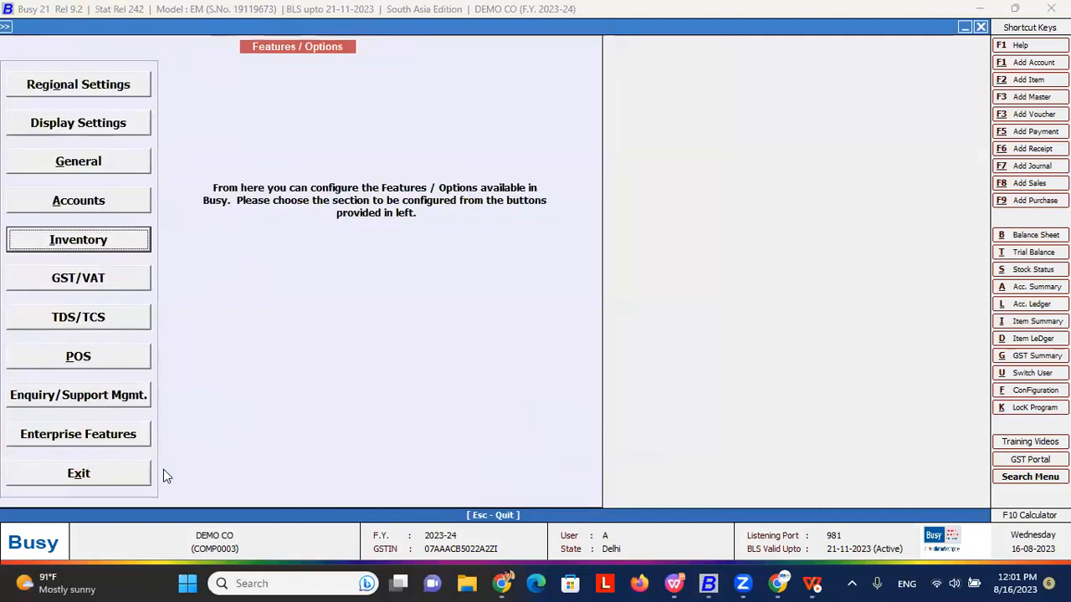
pyautogui.press('Escape')
pyautogui.press('Escape')
# - Open the item master of Abc for modification
pyautogui.press('Down')
pyautogui.press('Down')
pyautogui.press('Down')
pyautogui.press('Down')
pyautogui.press('Down')
pyautogui.press('Down')
pyautogui.press('Return')
pyautogui.press('Down')
pyautogui.press('Return')
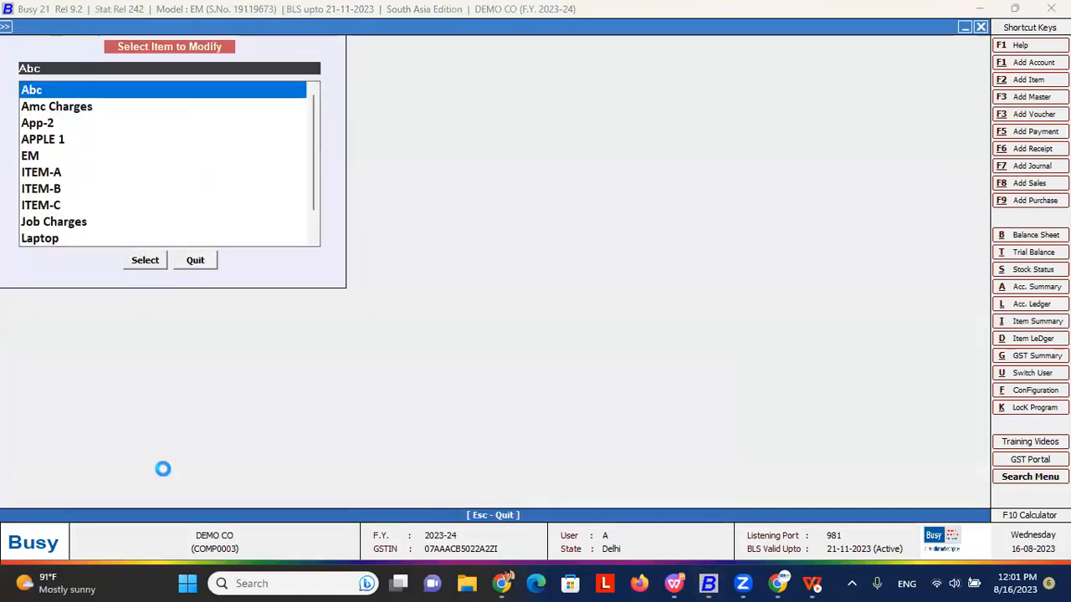
pyautogui.press('Return')
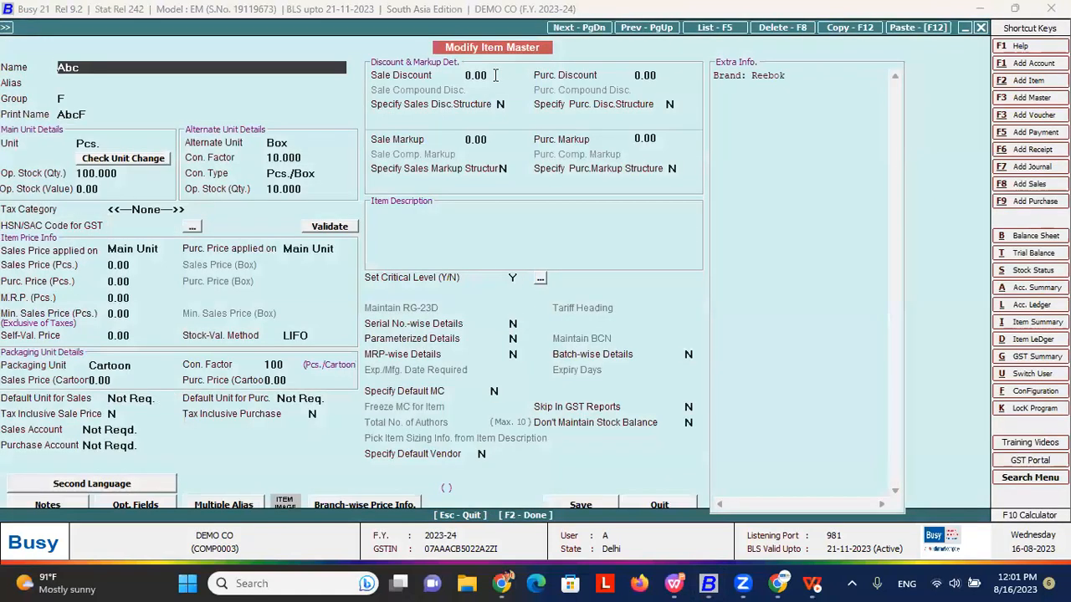
# - Set both the sale discount and the sale markup of item Abc to 10
pyautogui.click(495, 76)
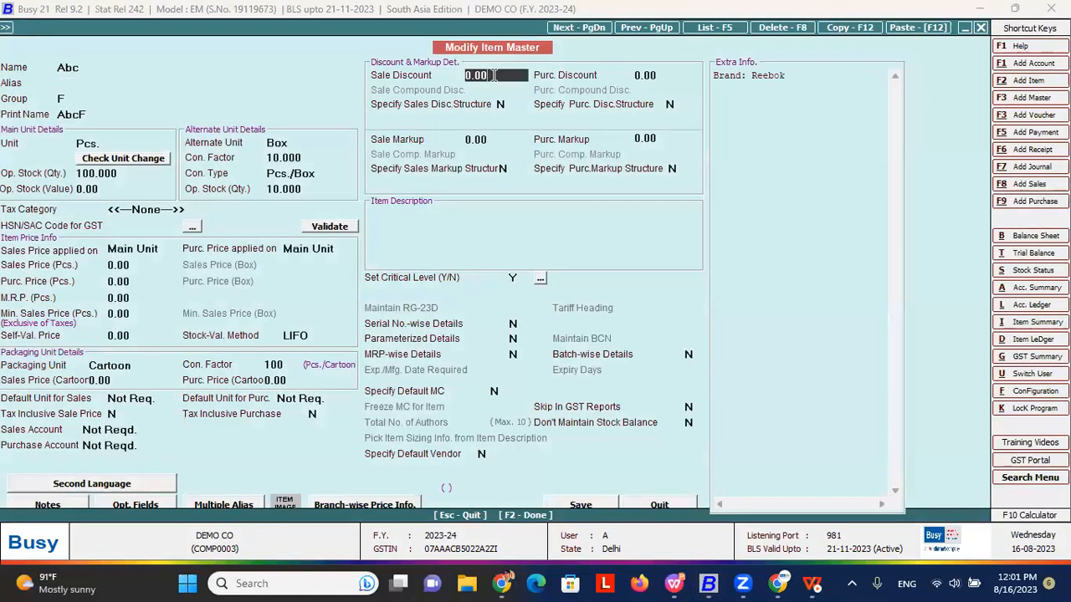
pyautogui.write('10')
pyautogui.click(497, 143)
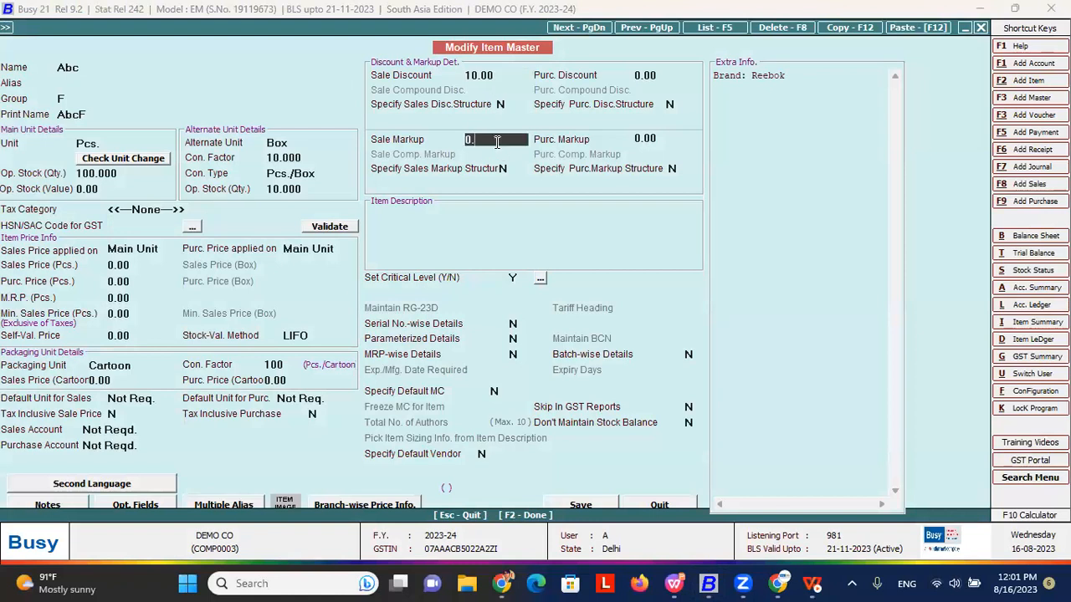
pyautogui.write('10')
pyautogui.click(478, 75)
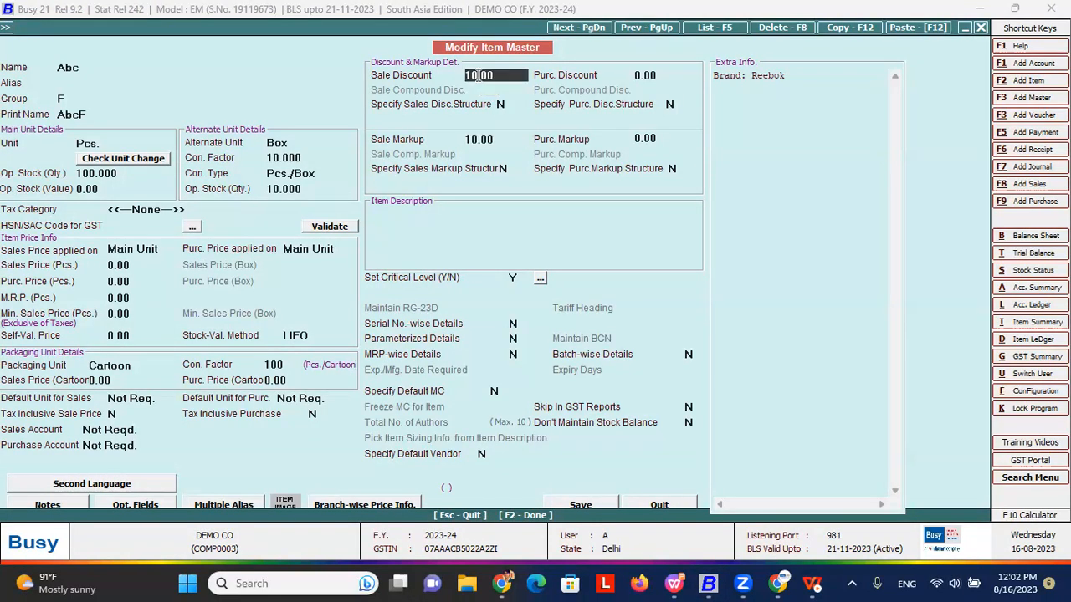
pyautogui.click(498, 139)
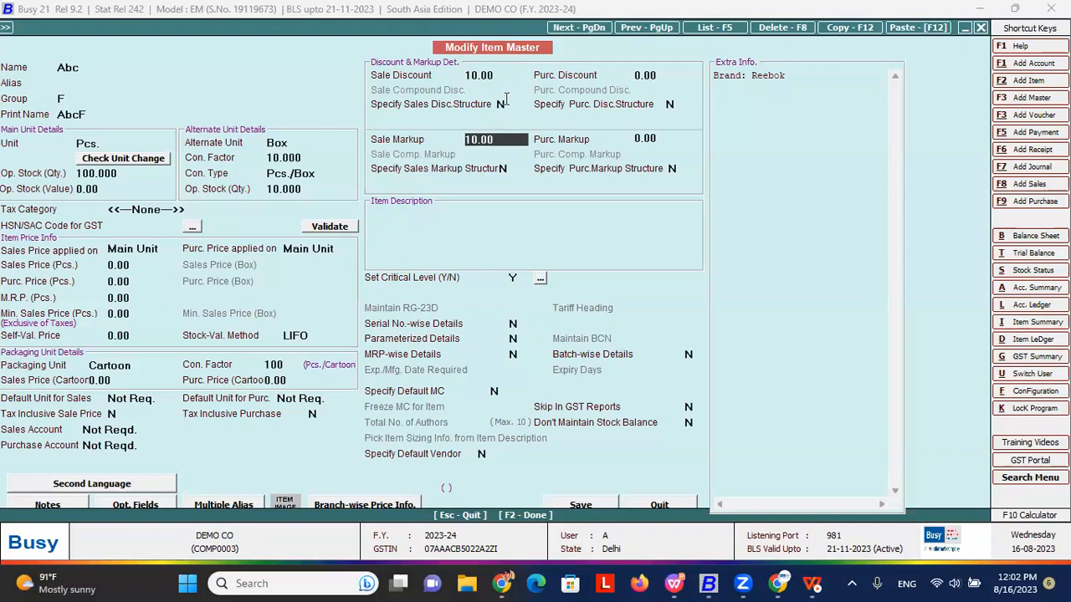
# - Enable a specific sales discount structure for the item and select "Simple Discount, % of Price"
pyautogui.click(506, 103)
pyautogui.write('Y')
pyautogui.press('Return')
pyautogui.press('Down')
pyautogui.press('Down')
pyautogui.press('Down')
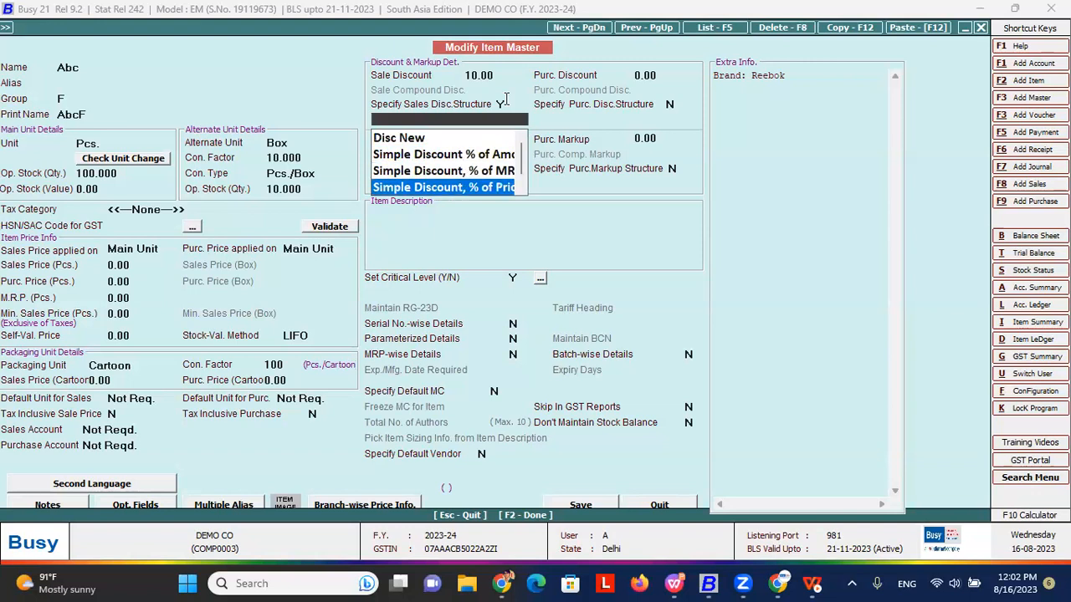
pyautogui.press('Return')
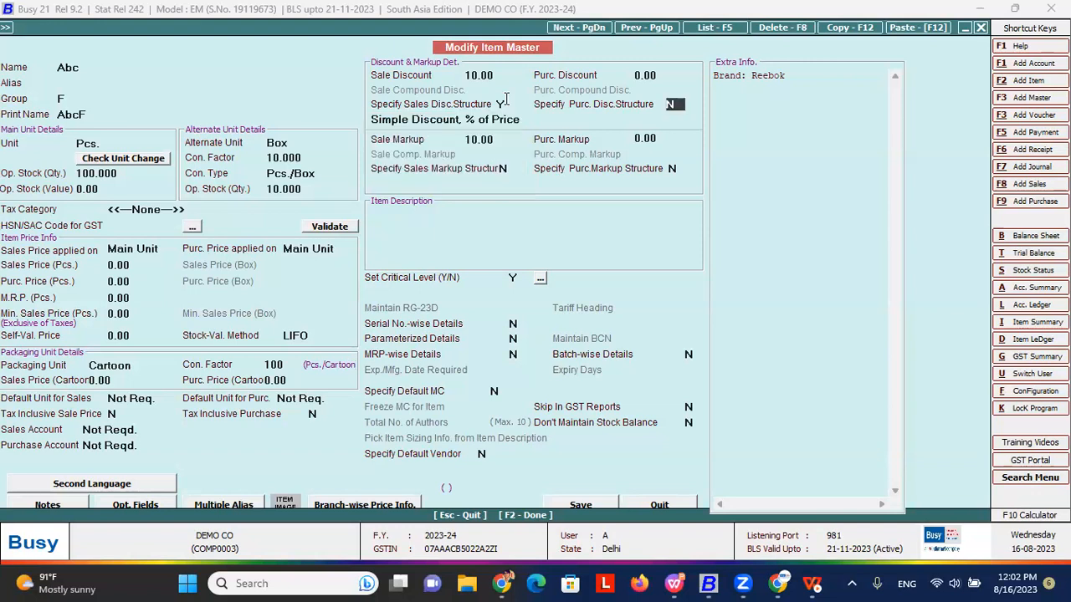
# - Enable a specific sales markup structure for the item and select "Simple Markup, Absolute Amount"
pyautogui.click(492, 139)
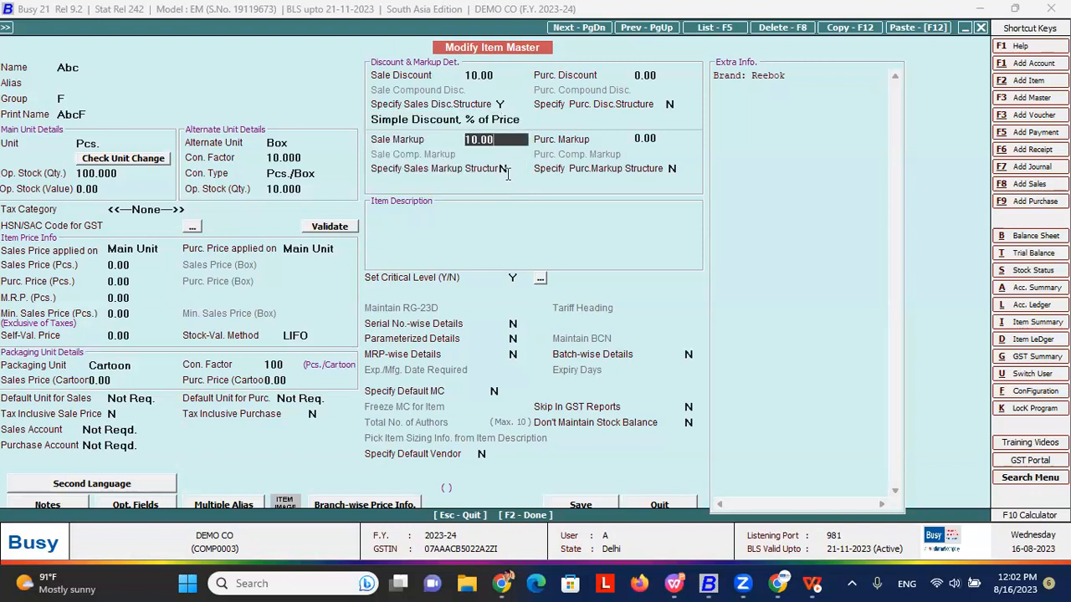
pyautogui.click(506, 171)
pyautogui.write('Y')
pyautogui.press('Return')
pyautogui.press('Down')
pyautogui.press('Down')
pyautogui.press('Down')
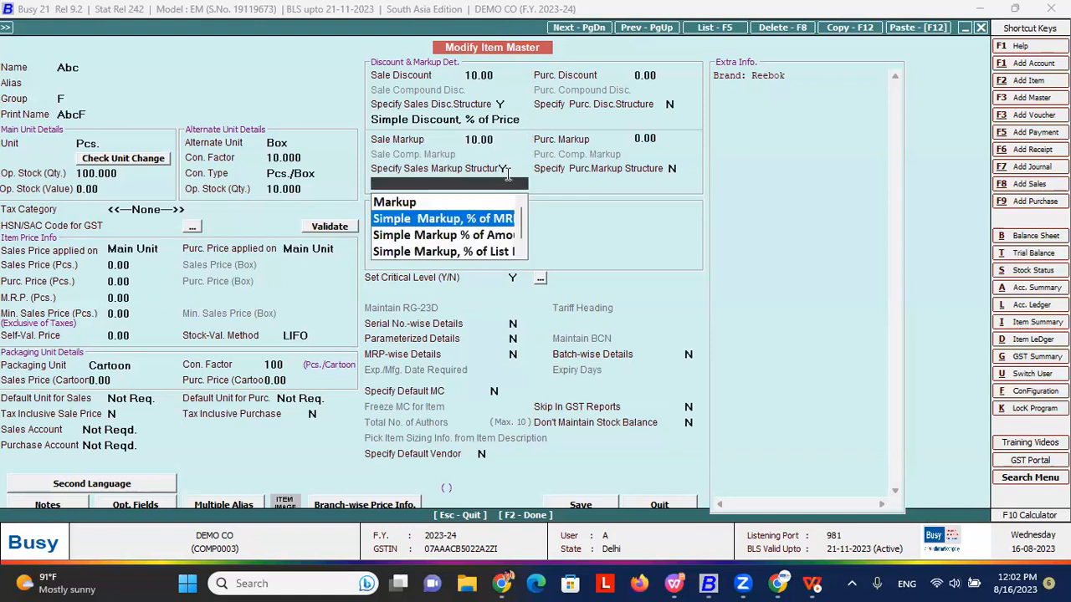
pyautogui.press('Down')
pyautogui.press('Down')
pyautogui.press('Down')
pyautogui.press('Down')
pyautogui.press('Down')
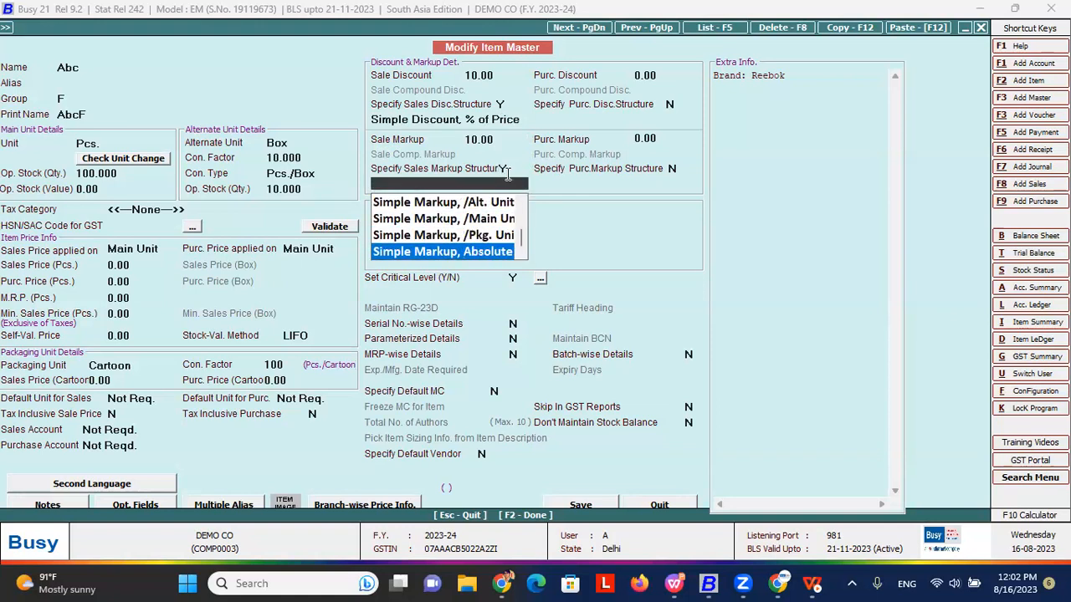
pyautogui.press('Return')
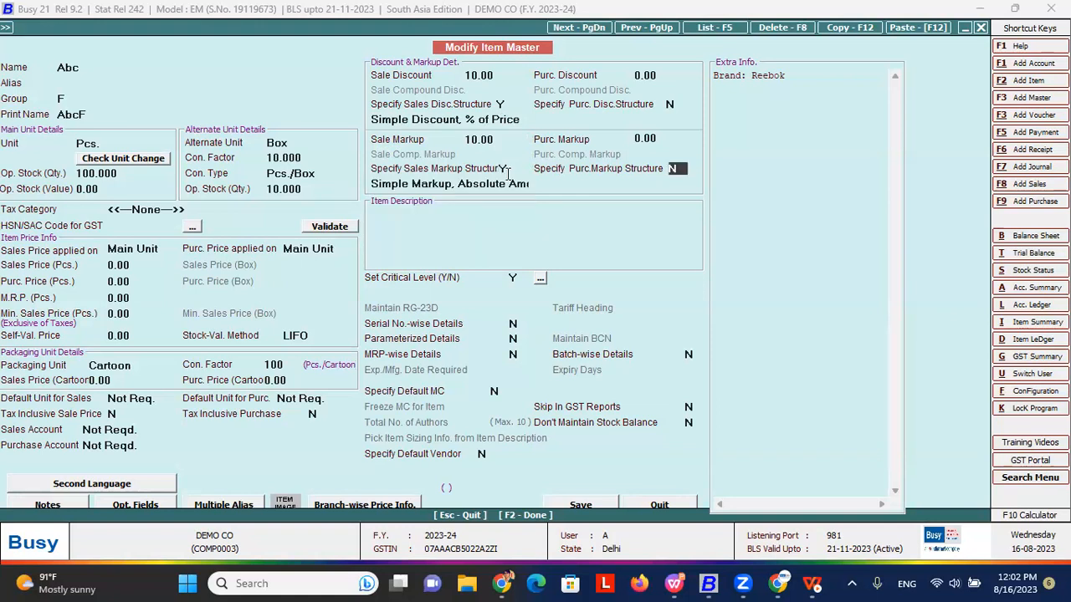
# - Save item Abc, accepting its opening stock, sales price levels, branch-wise prices and item category unchanged, and leave item modification
pyautogui.click(587, 504)
pyautogui.click(575, 325)
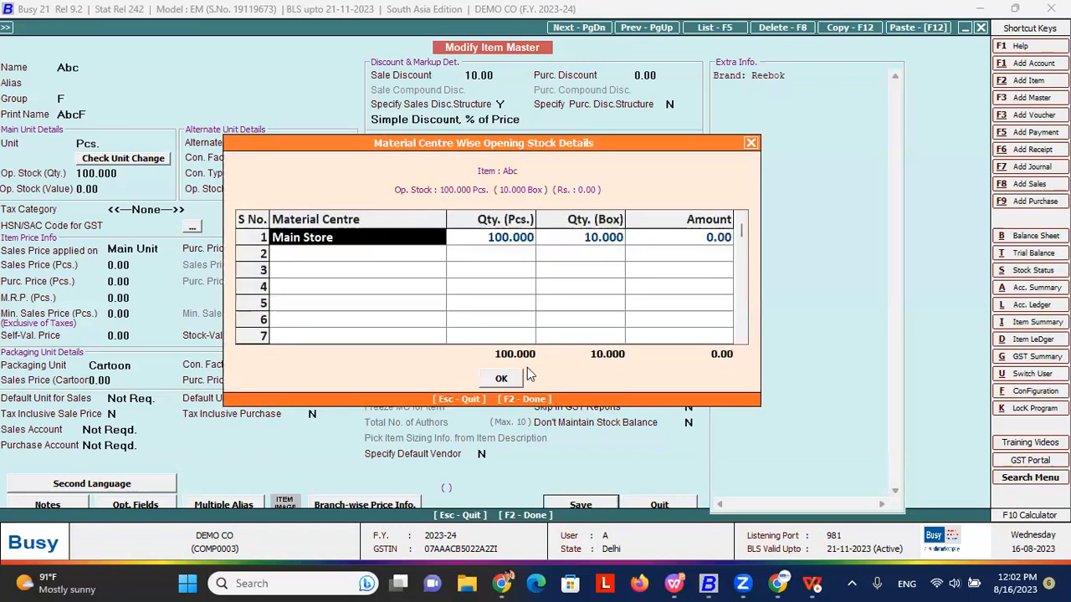
pyautogui.click(499, 381)
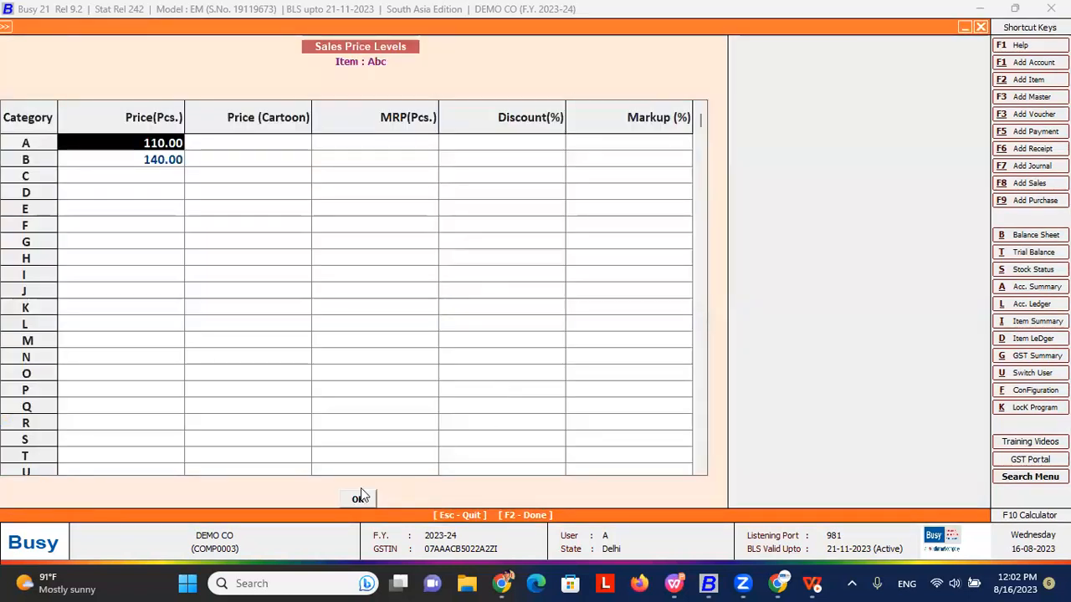
pyautogui.click(360, 497)
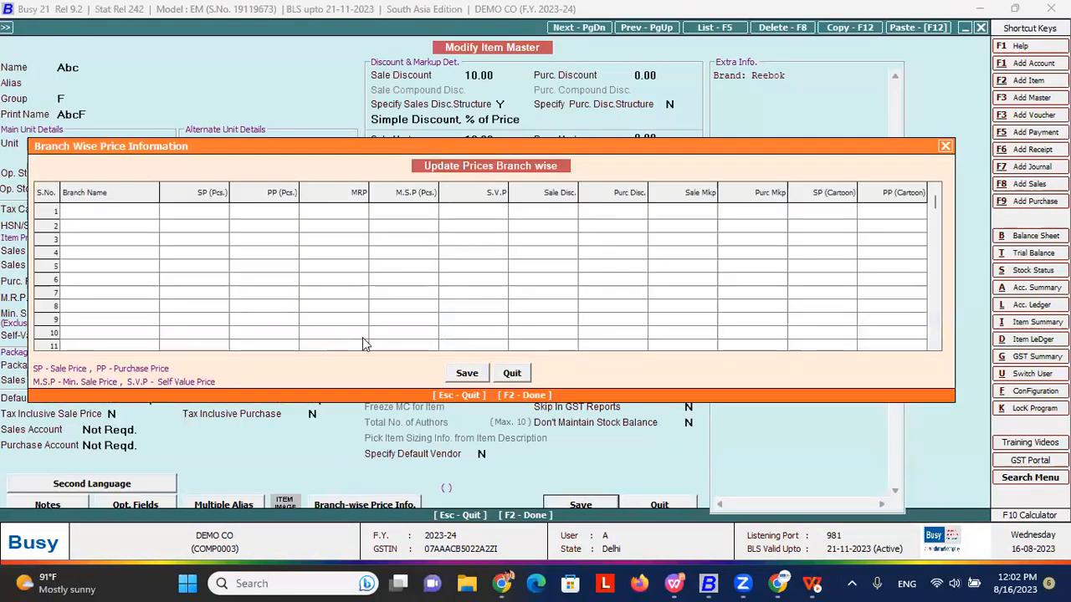
pyautogui.click(466, 373)
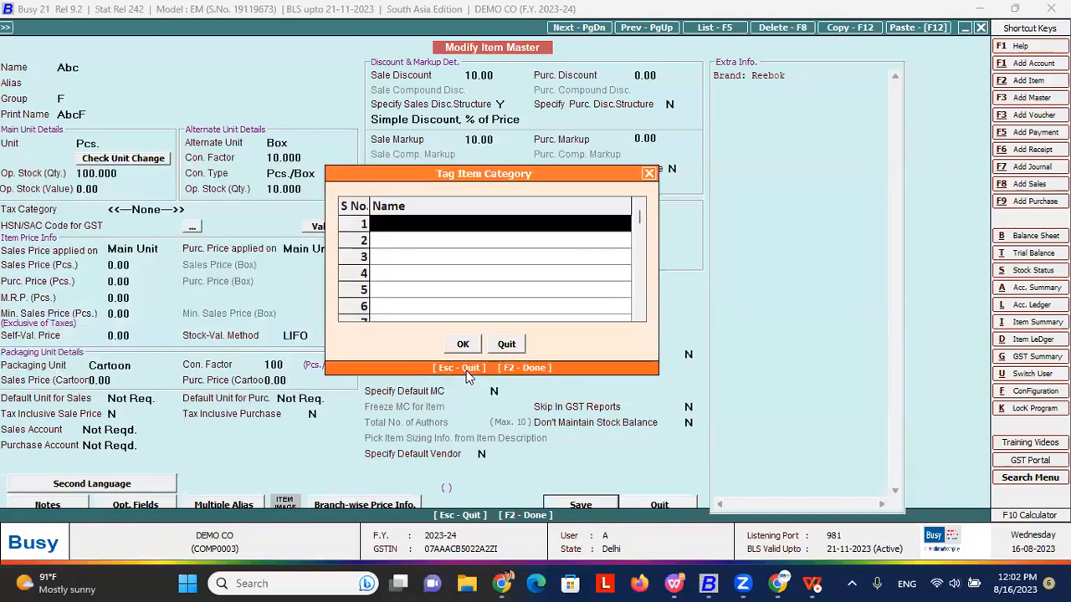
pyautogui.click(466, 341)
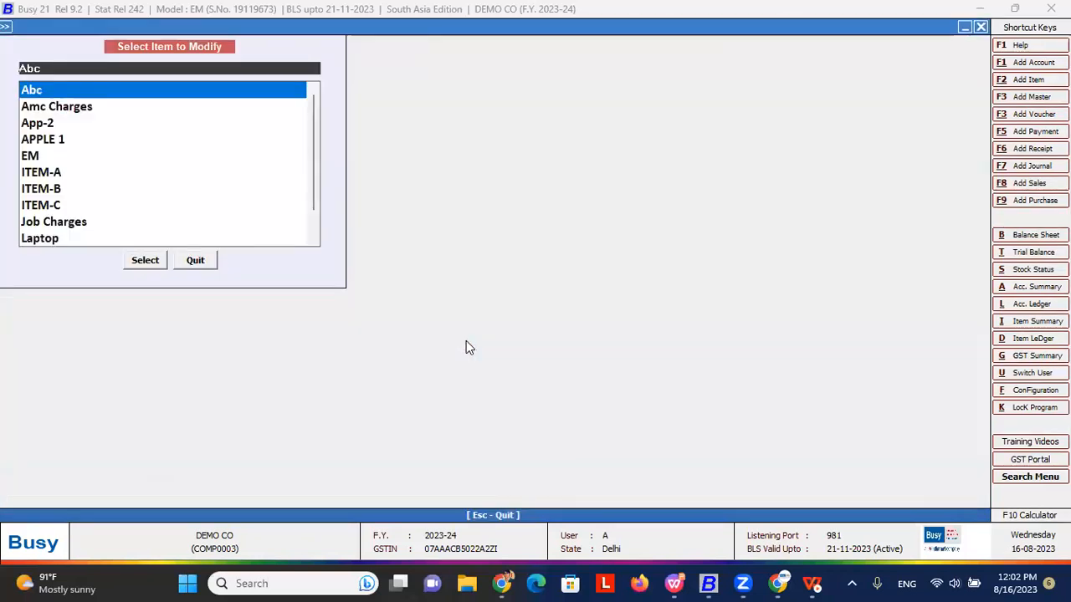
pyautogui.press('Escape')
pyautogui.press('Right')
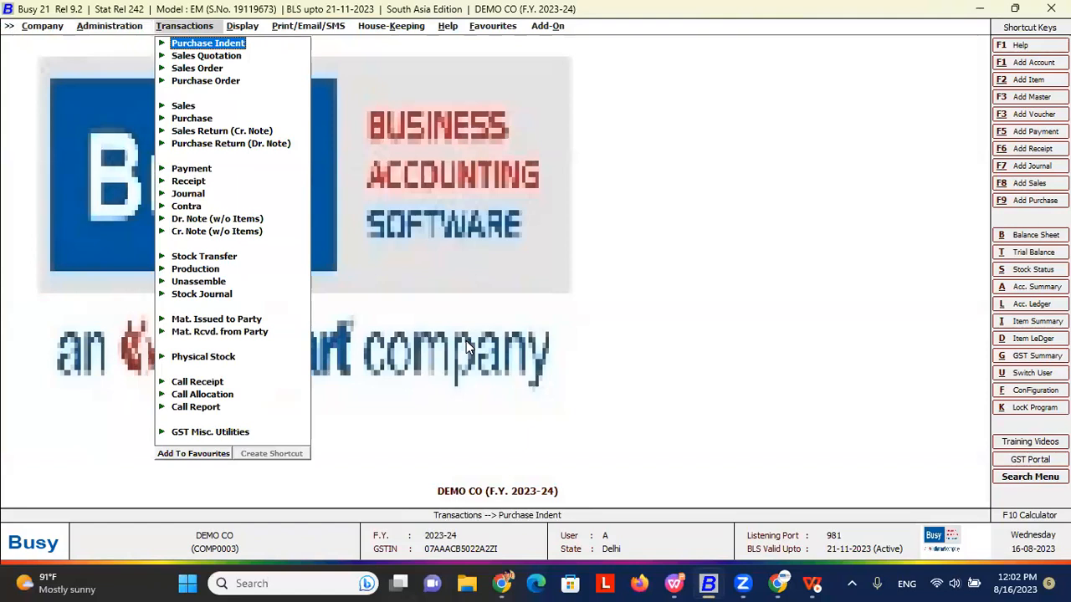
pyautogui.press('Down')
pyautogui.press('Down')
pyautogui.press('Down')
pyautogui.press('Down')
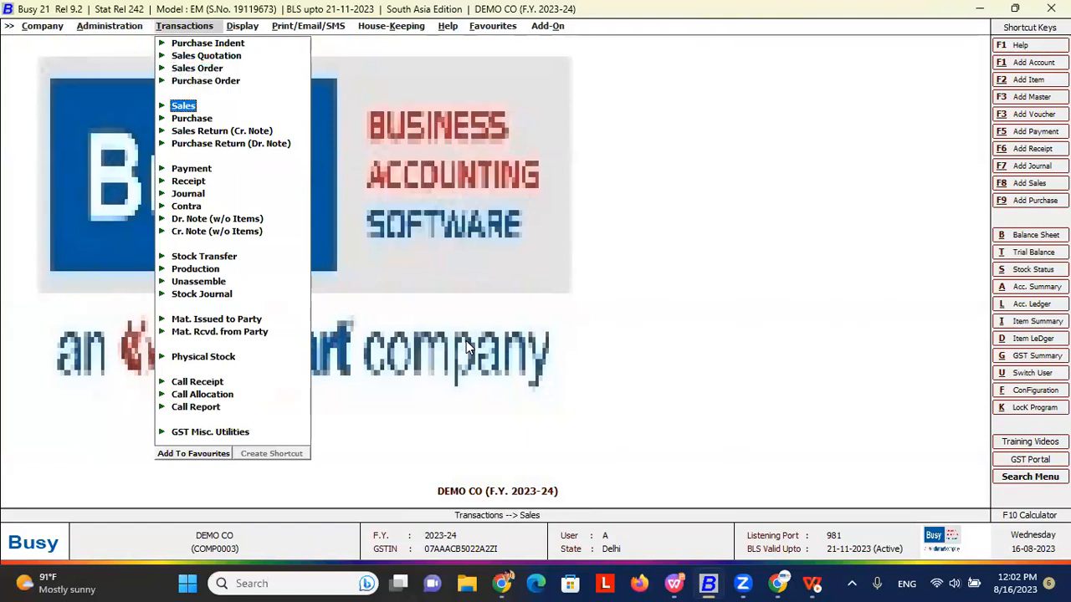
pyautogui.press('Left')
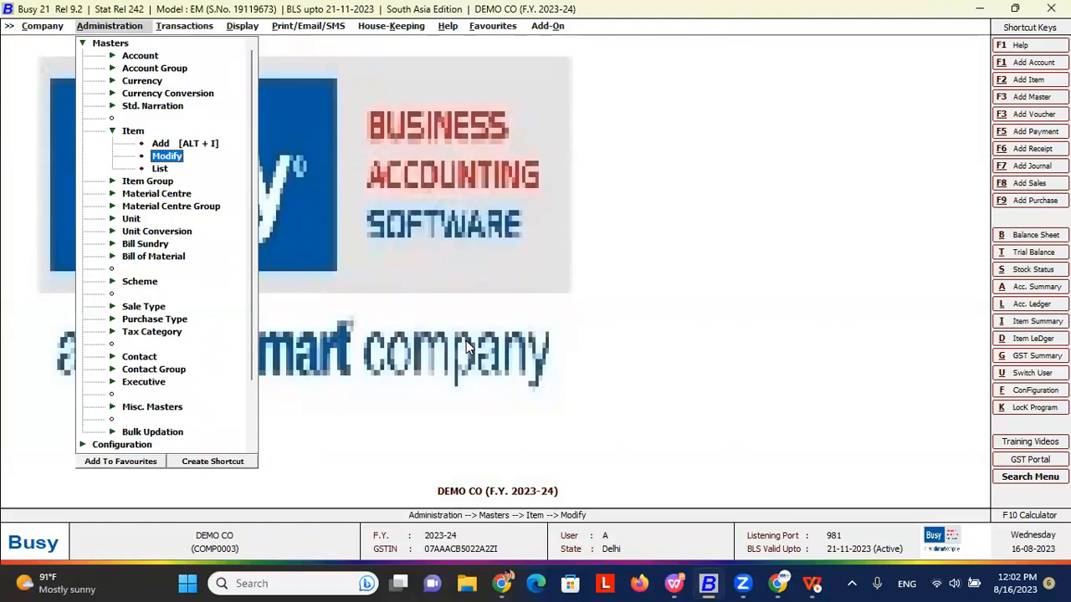
# - Leave the item masters and open the voucher series configuration
pyautogui.press('Left')
pyautogui.press('Left')
pyautogui.press('Left')
pyautogui.press('Down')
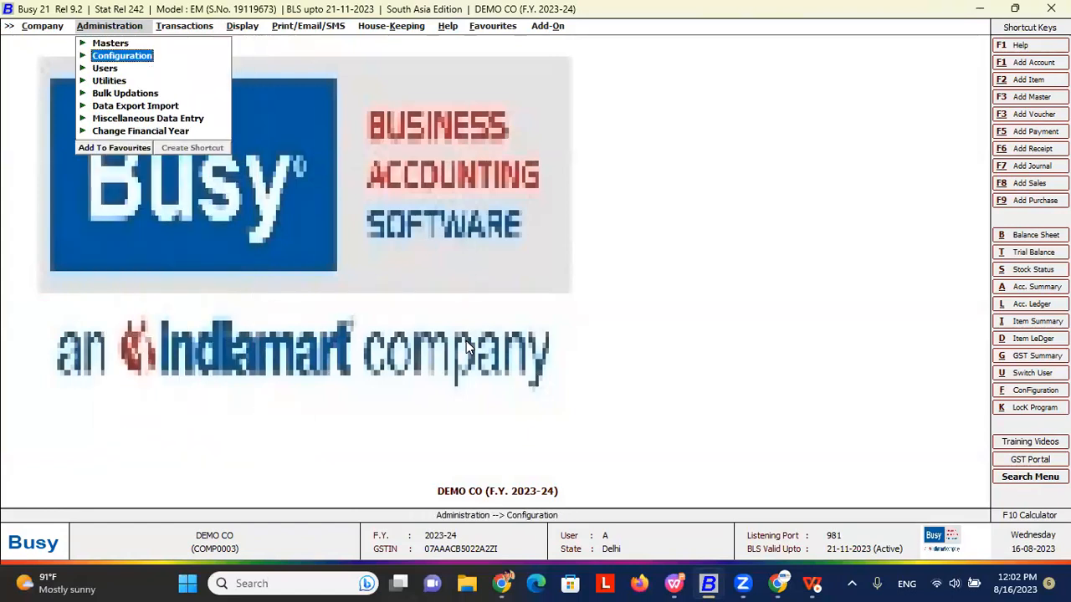
pyautogui.press('Right')
pyautogui.press('Down')
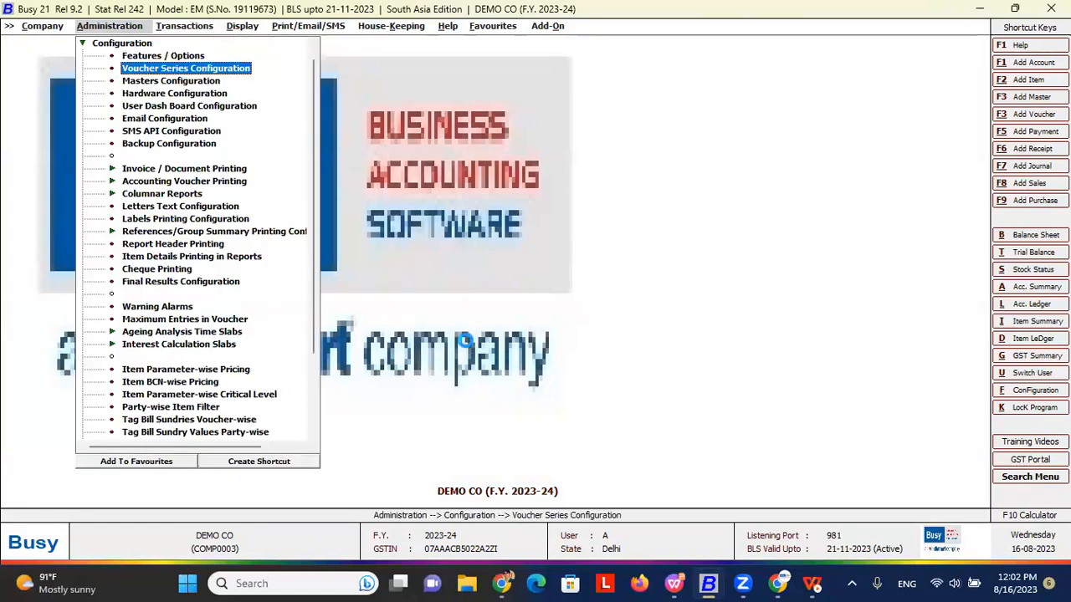
pyautogui.press('Return')
# - Open the voucher configuration of the Main series under Sales
pyautogui.press('Down')
pyautogui.press('Down')
pyautogui.press('Down')
pyautogui.press('Down')
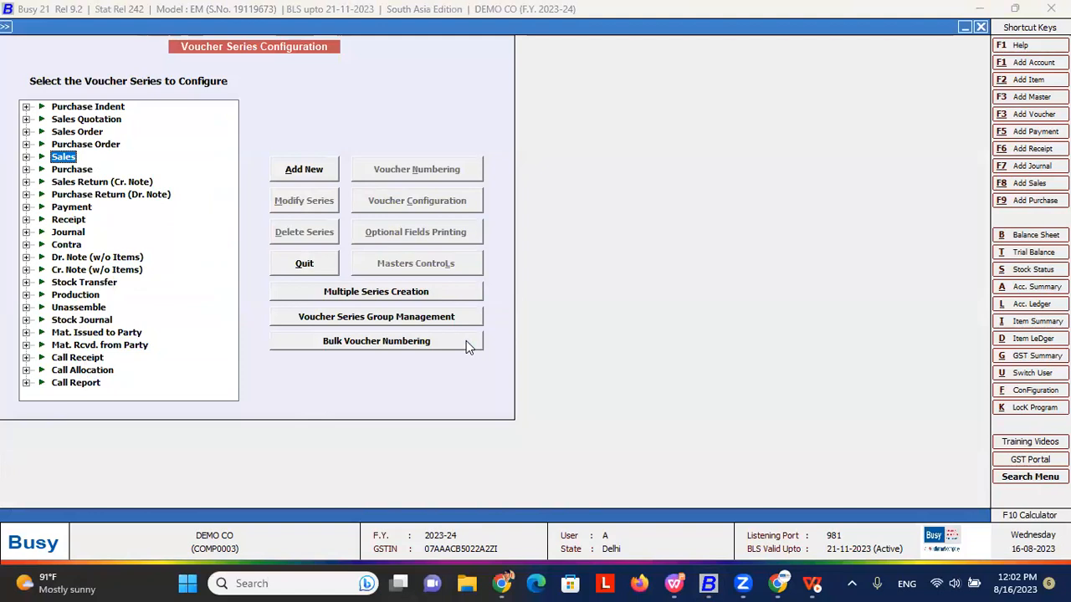
pyautogui.press('Right')
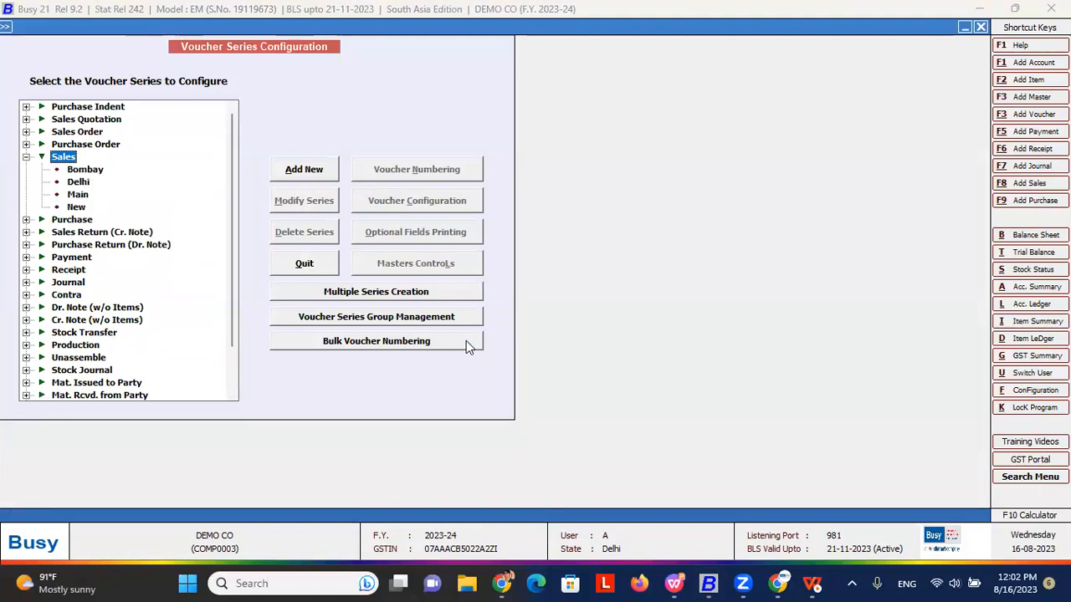
pyautogui.press('Down')
pyautogui.press('Down')
pyautogui.press('Down')
pyautogui.press('Down')
pyautogui.press('Up')
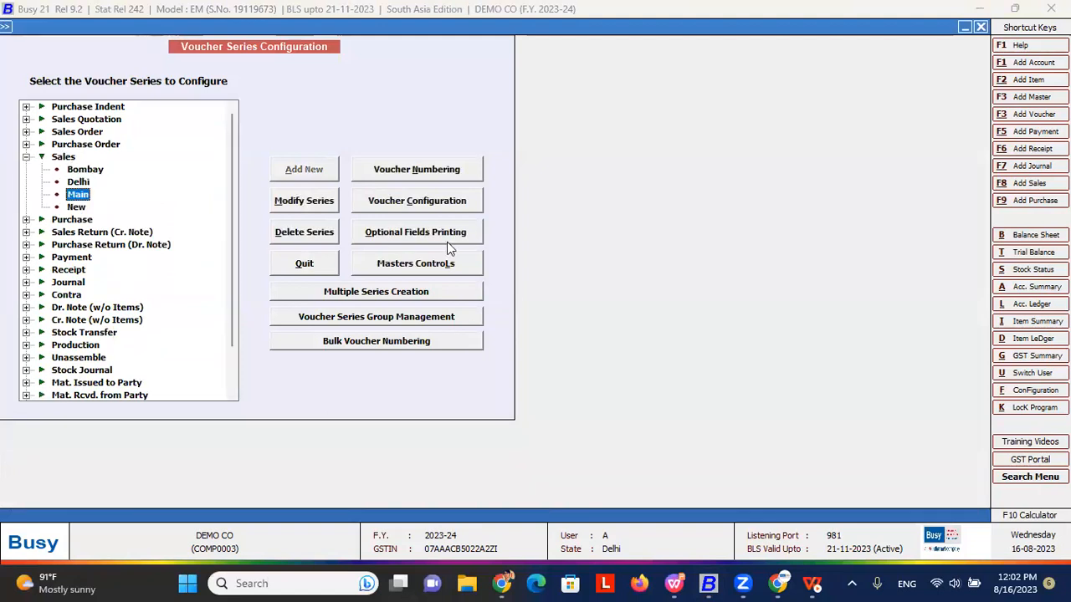
pyautogui.click(426, 210)
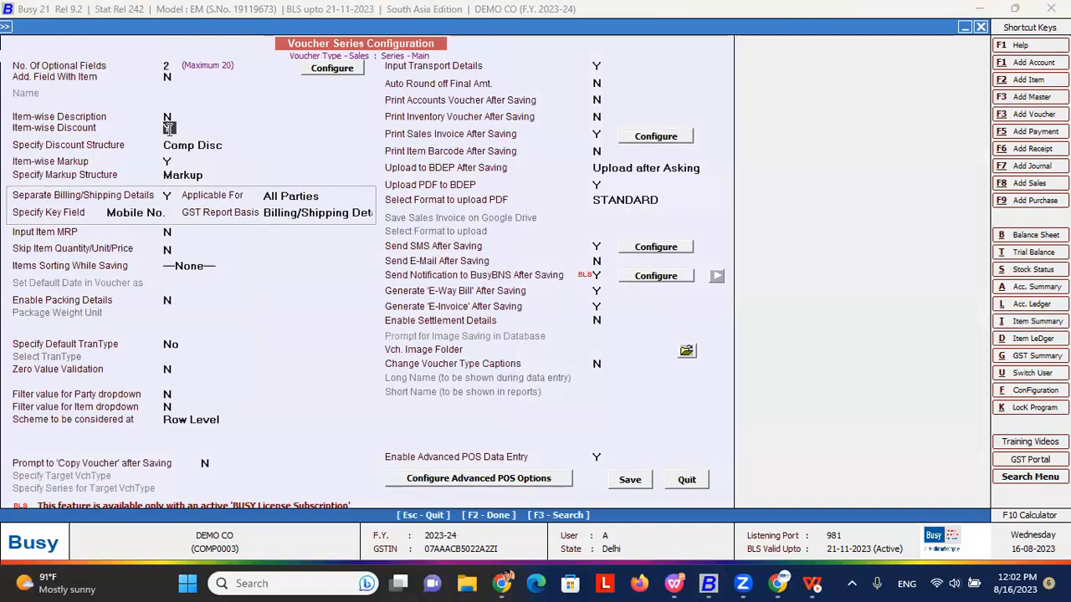
# - Set the discount structure of the Main sales series to "Simple Discount, % of Price"
pyautogui.press('Return')
pyautogui.write('s')
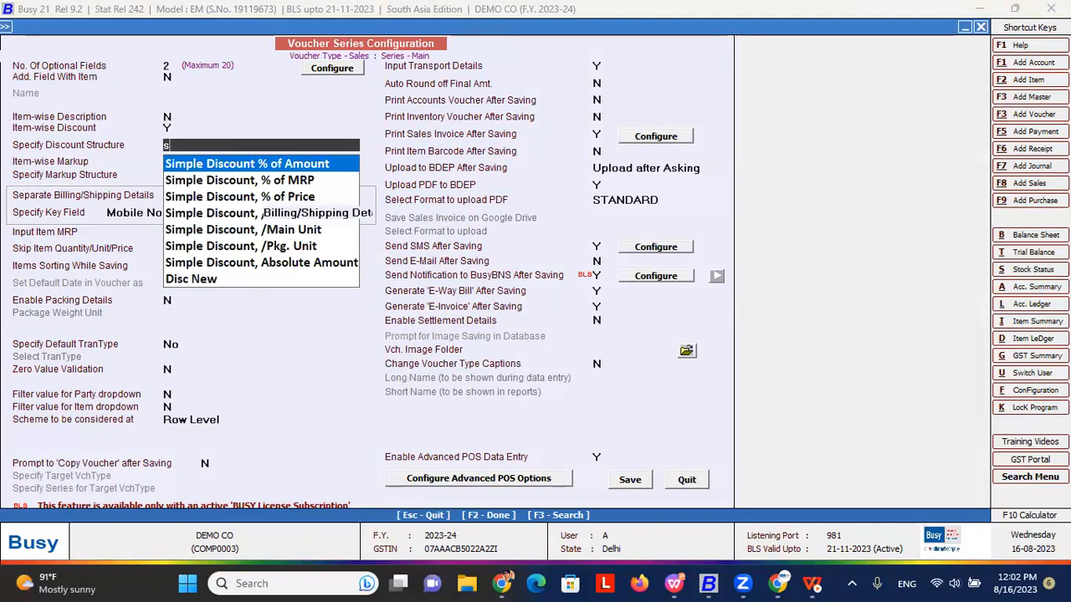
pyautogui.press('Down')
pyautogui.press('Down')
pyautogui.press('Return')
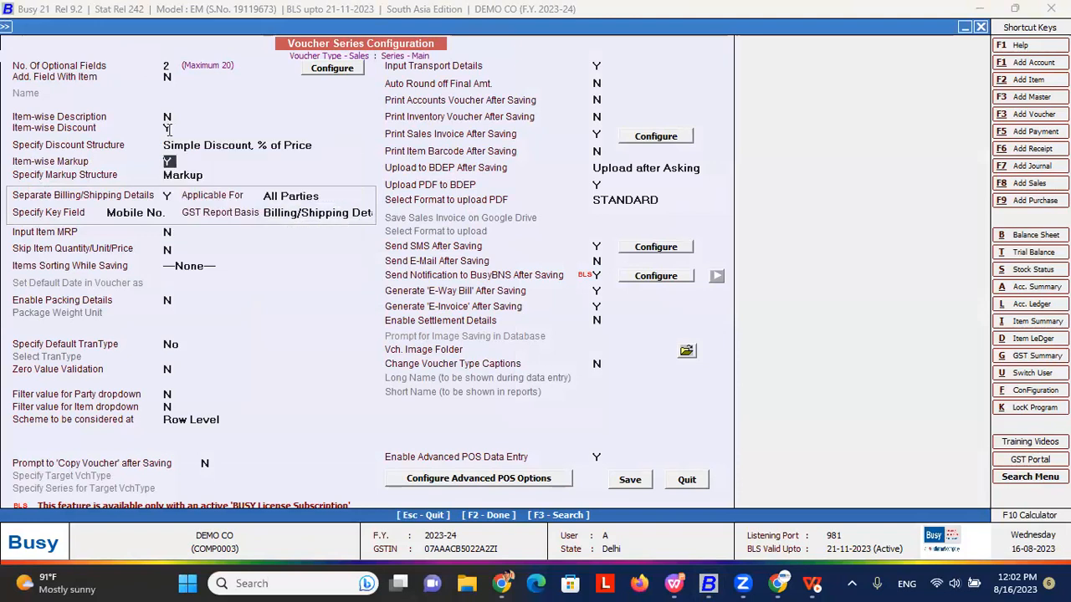
# - Set the markup structure of the Main sales series to "Simple Markup, Absolute Amount" and save the configuration
pyautogui.press('Return')
pyautogui.write('s')
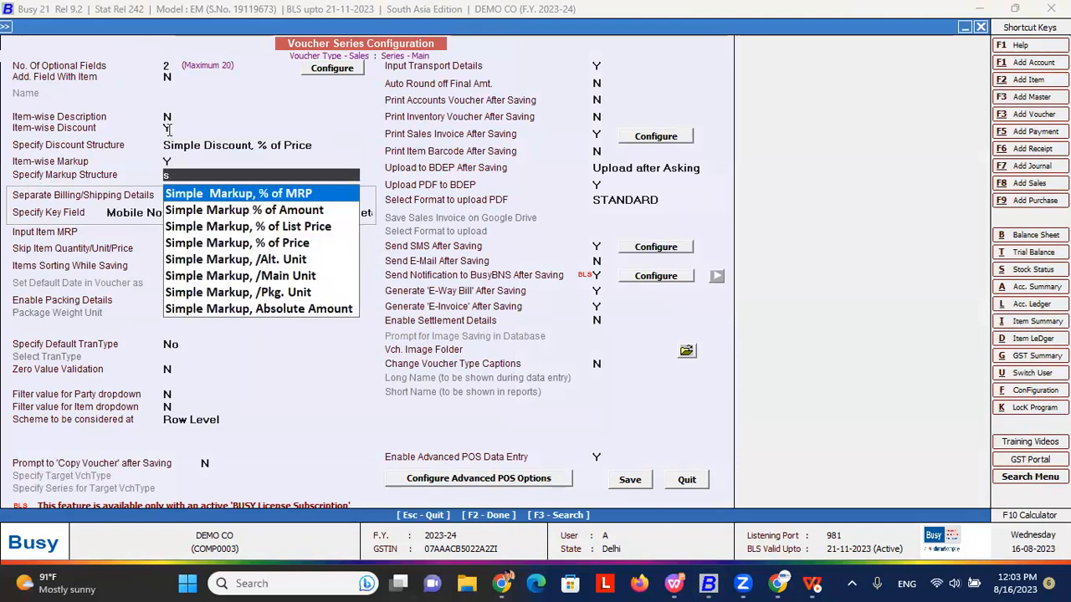
pyautogui.press('Down')
pyautogui.press('Down')
pyautogui.press('Down')
pyautogui.press('Down')
pyautogui.press('Down')
pyautogui.press('Down')
pyautogui.press('Down')
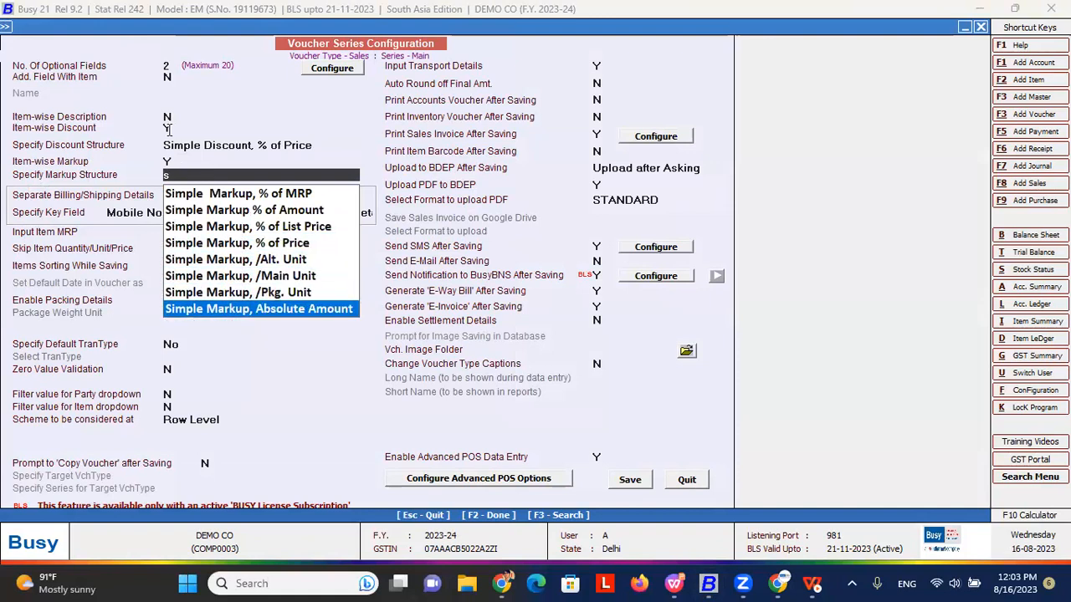
pyautogui.press('Return')
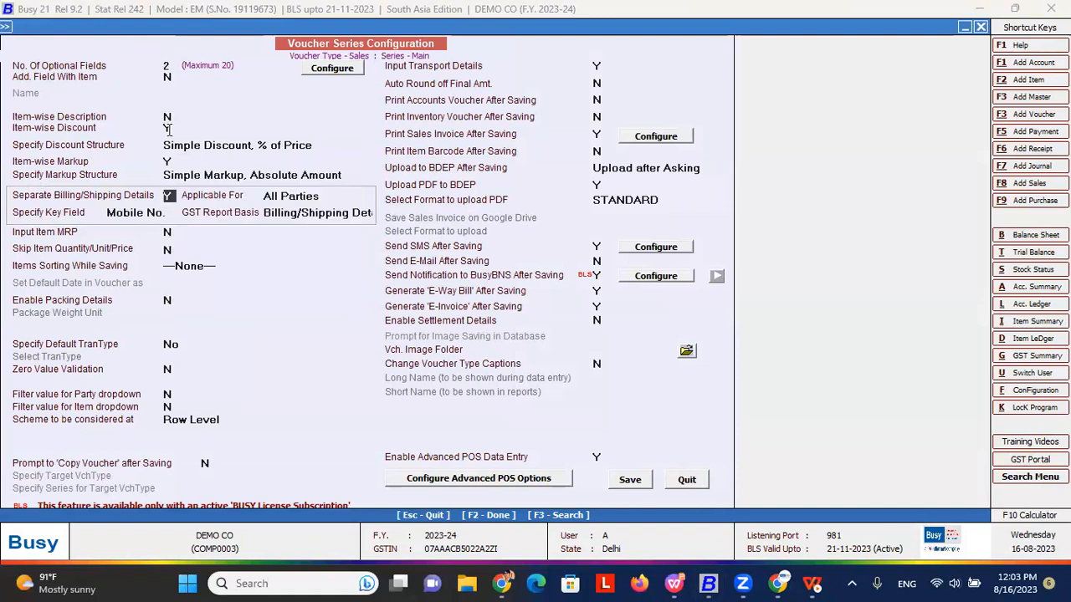
pyautogui.click(630, 480)
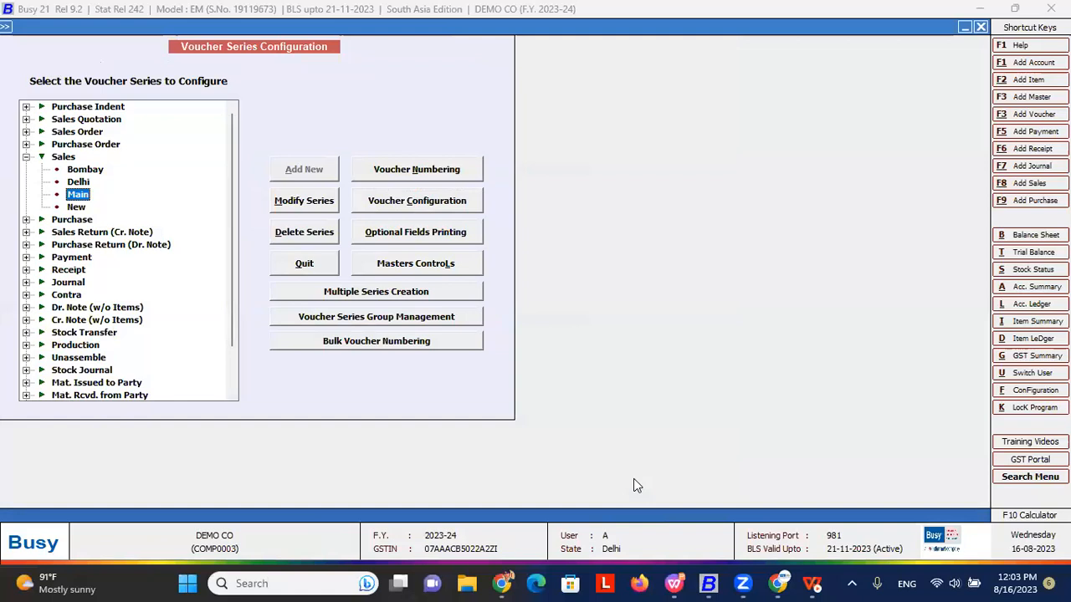
# - Close the series configuration and start a new sales voucher in the Main series
pyautogui.press('Escape')
pyautogui.press('Right')
pyautogui.press('Return')
pyautogui.press('Return')
pyautogui.press('Return')
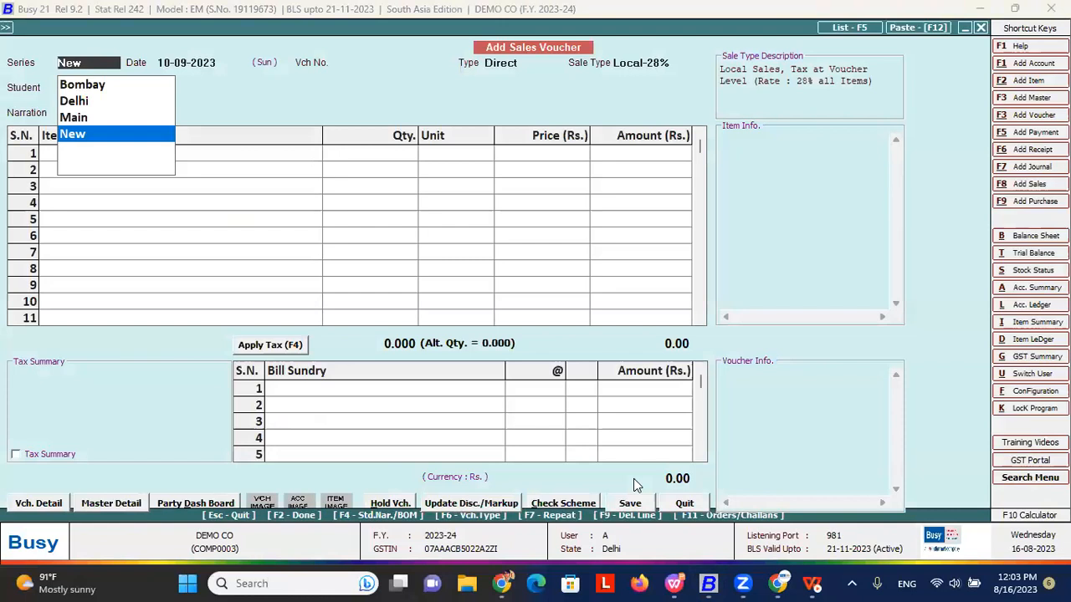
pyautogui.press('Up')
pyautogui.press('Return')
pyautogui.press('n')
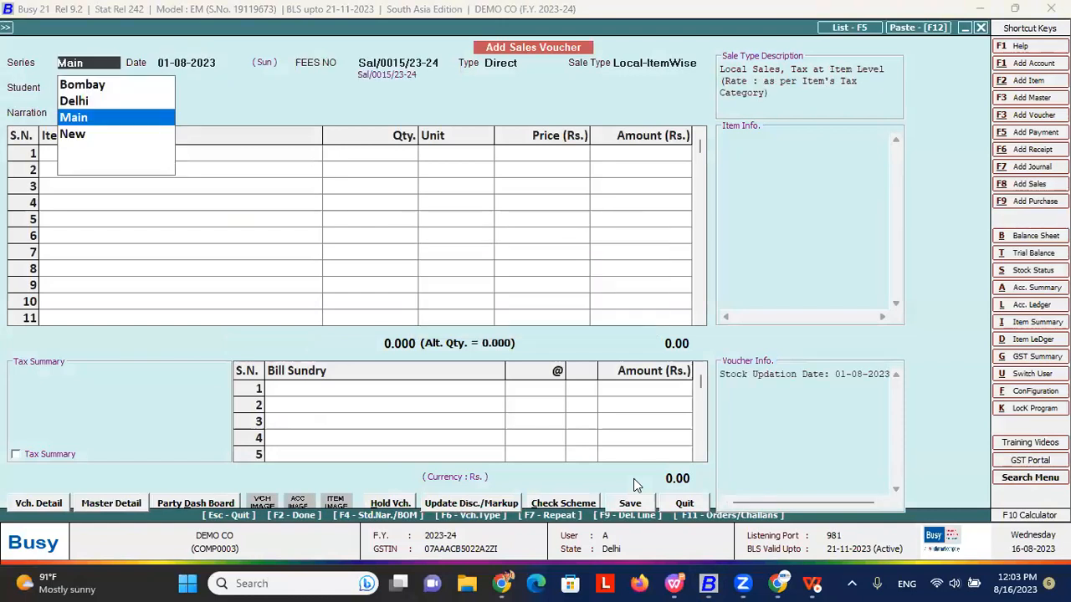
# - Fill in the voucher header with date 01-08-2023, sale type Local-ItemWise and the party name
pyautogui.press('Return')
pyautogui.press('Left')
pyautogui.press('Return')
pyautogui.press('Return')
pyautogui.press('Return')
pyautogui.press('Return')
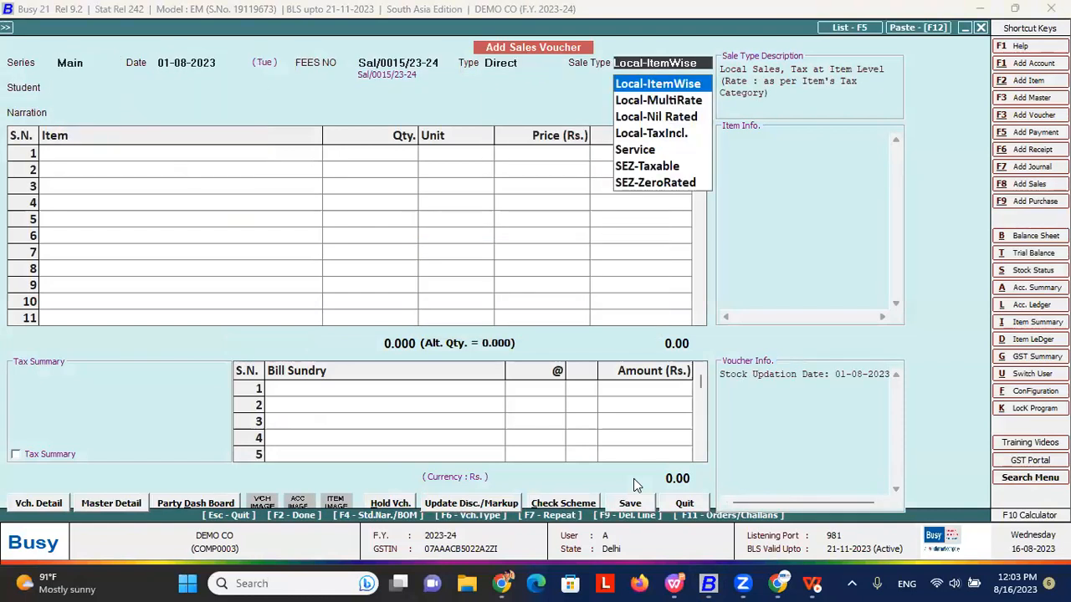
pyautogui.press('Return')
pyautogui.press('Return')
pyautogui.press('Return')
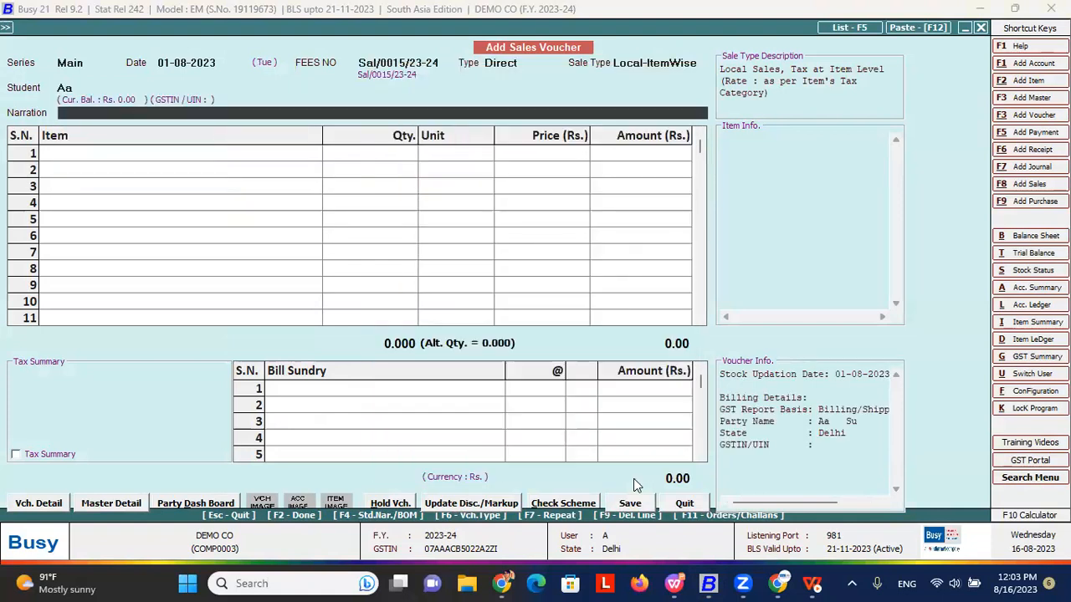
# - Skip the narration and add item APPLE 1 to the voucher with a quantity of 1 Pcs
pyautogui.press('Return')
pyautogui.press('Down')
pyautogui.press('Down')
pyautogui.press('Down')
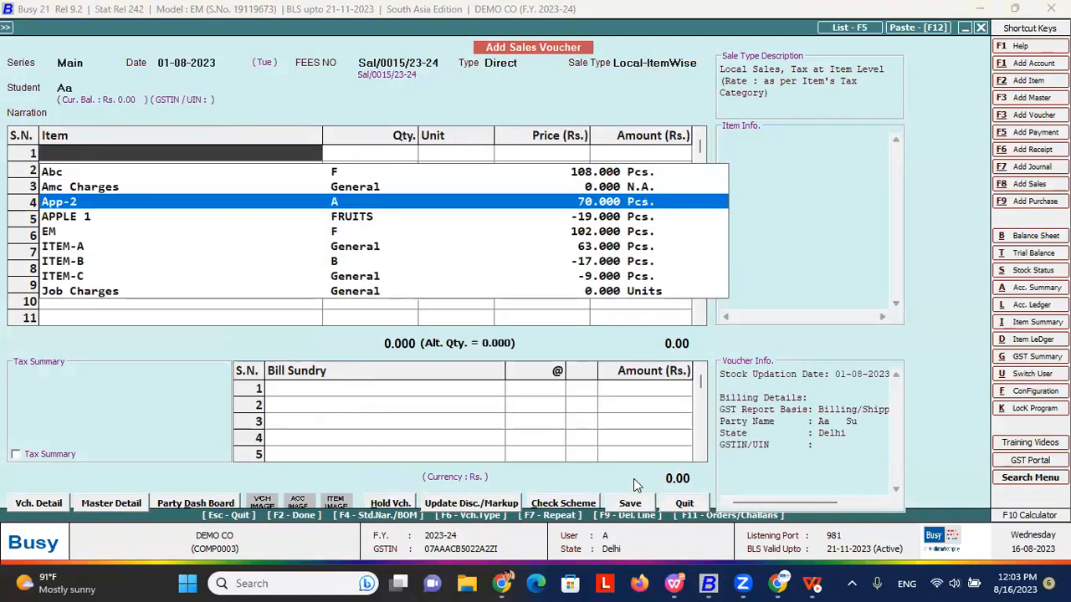
pyautogui.press('Return')
pyautogui.press('Down')
pyautogui.press('Down')
pyautogui.press('Down')
pyautogui.press('Return')
pyautogui.write('1')
pyautogui.press('Return')
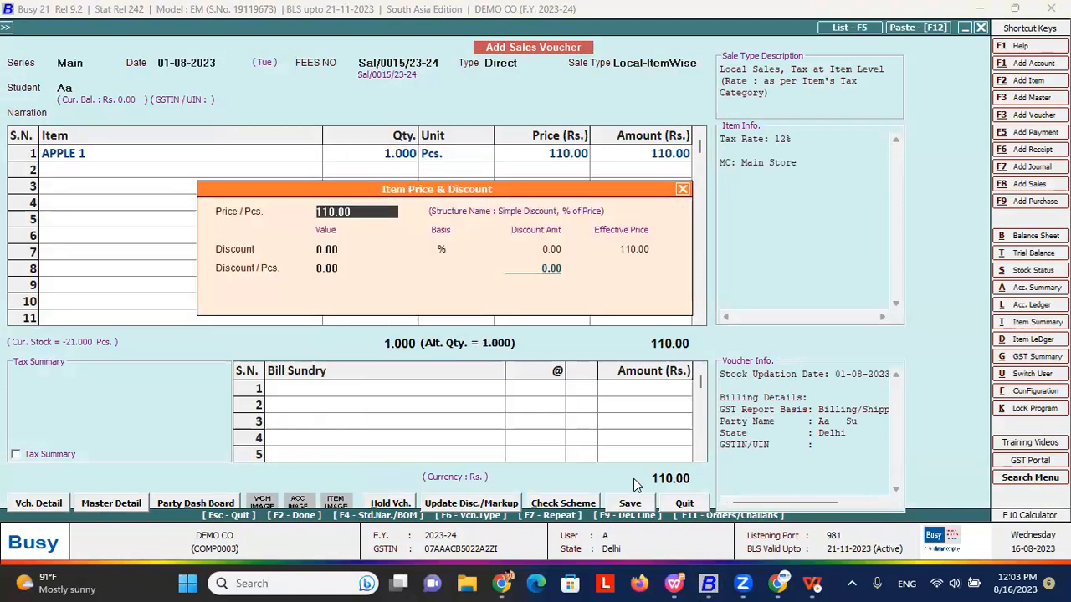
# - Keep the APPLE 1 price and apply a 10% discount to it
pyautogui.press('Return')
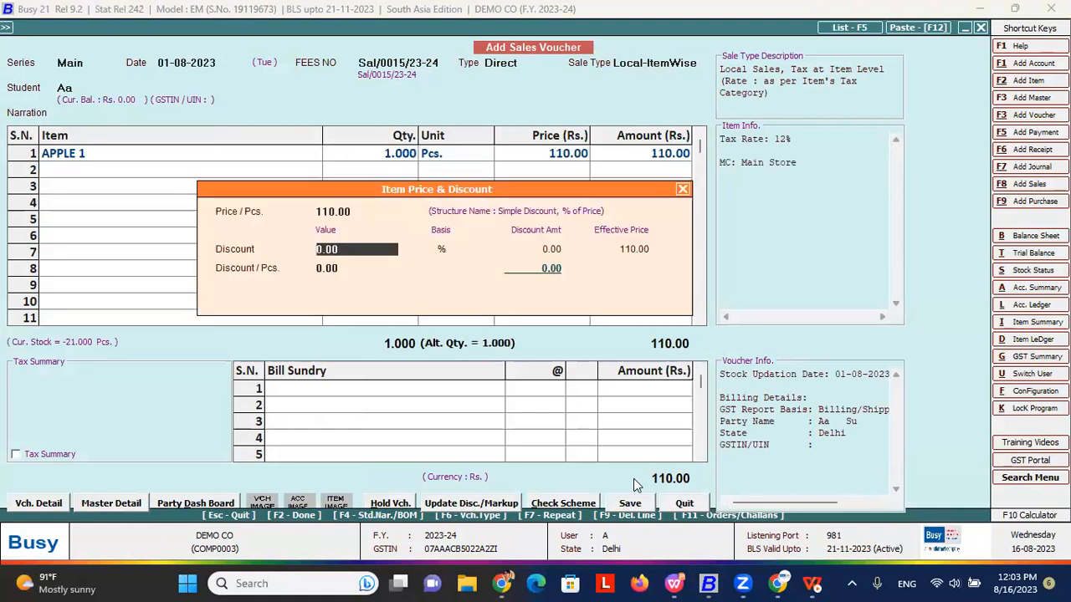
pyautogui.write('10')
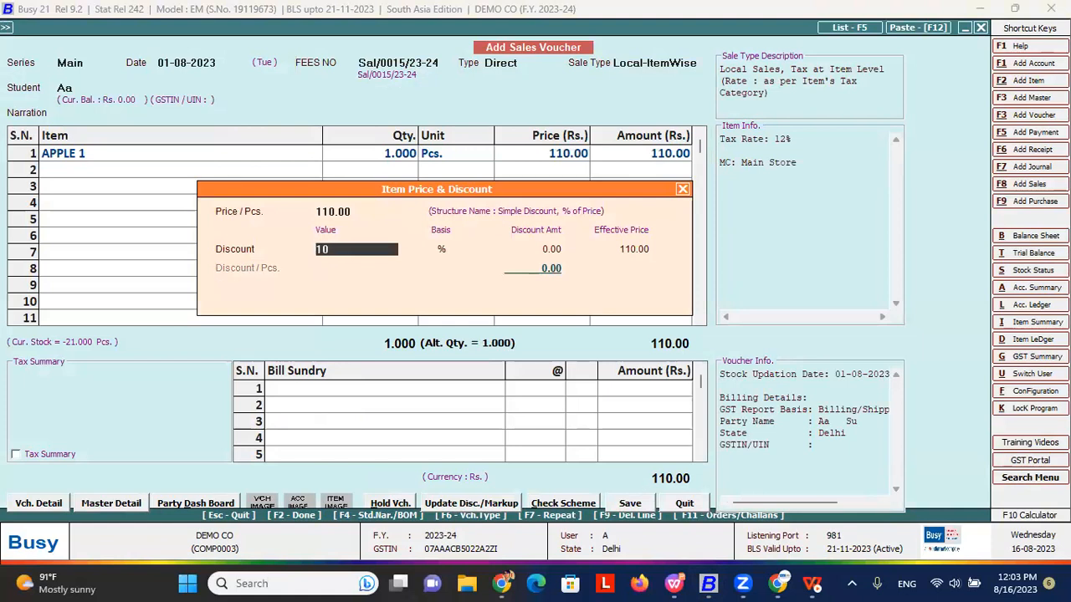
pyautogui.press('Return')
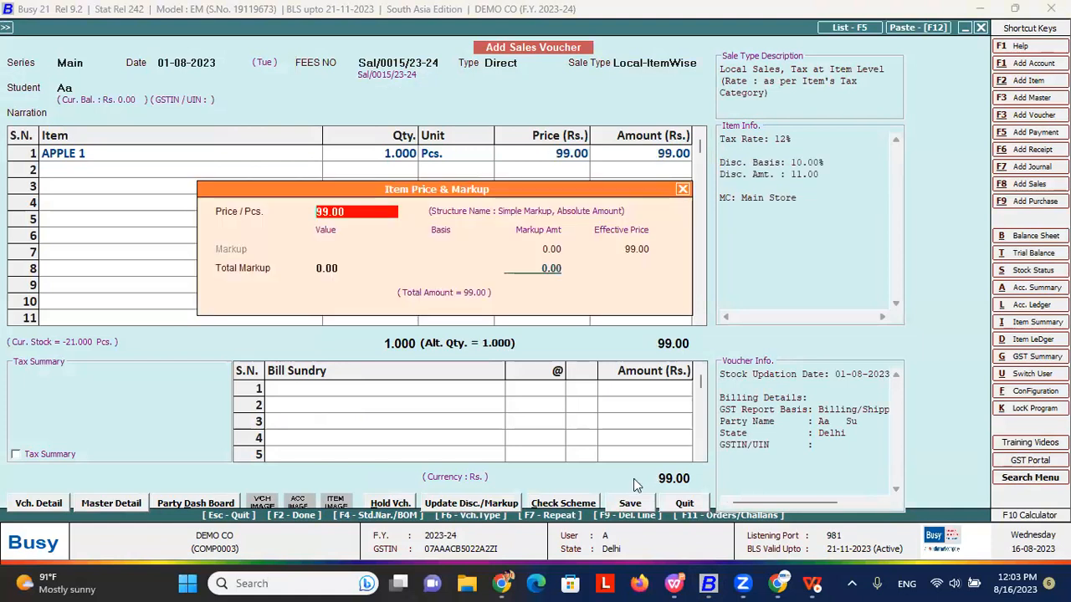
# - Apply a total markup of 15 to APPLE 1 and check the line's amount
pyautogui.press('Return')
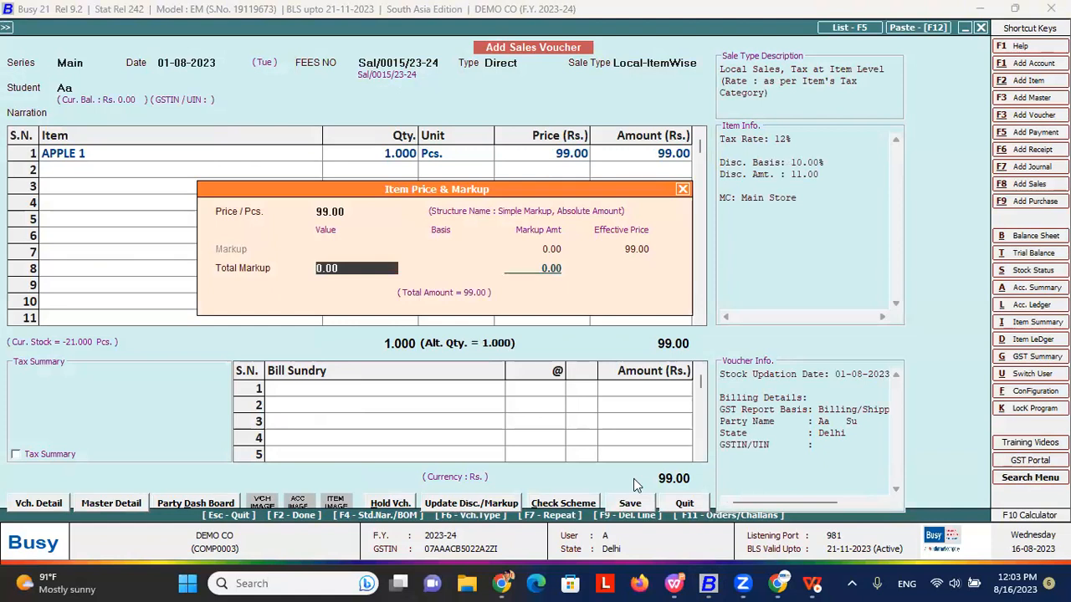
pyautogui.write('10')
pyautogui.press('BackSpace')
pyautogui.write('5')
pyautogui.press('Return')
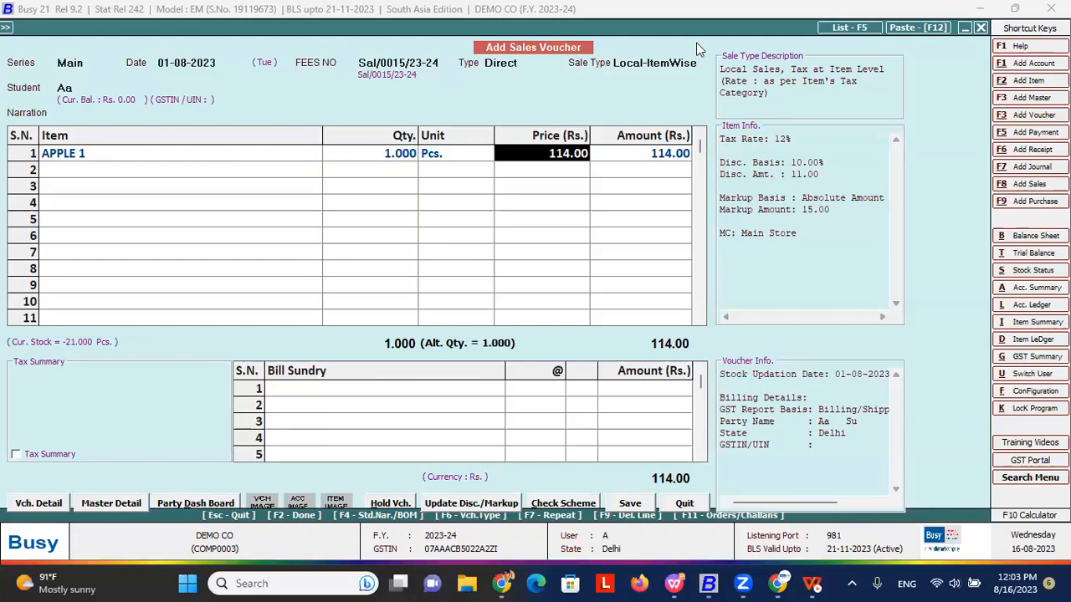
pyautogui.click(640, 161)
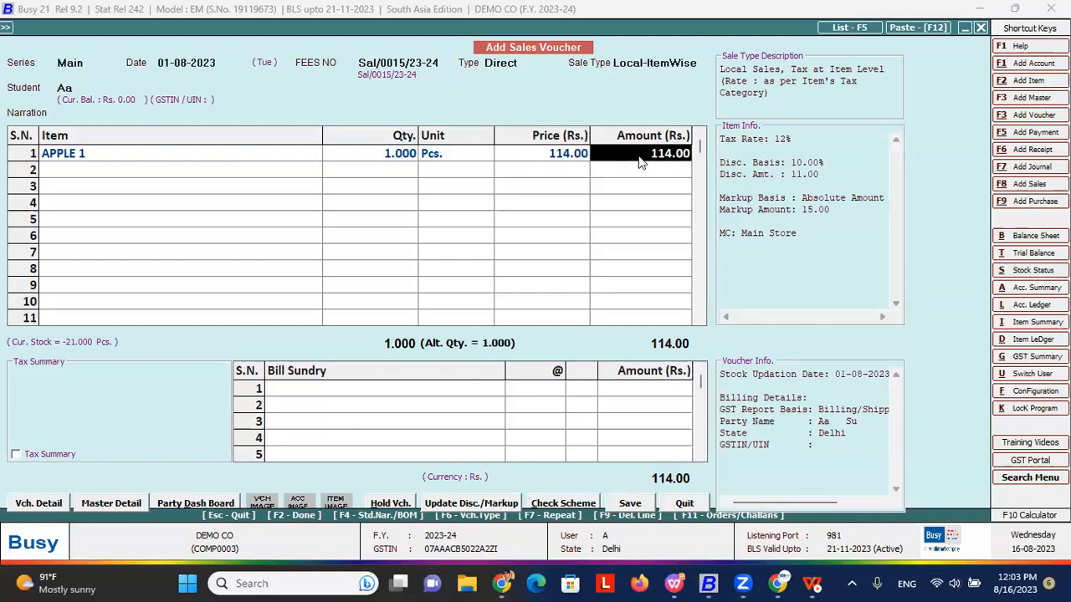
# - Go through the APPLE 1 line again to review its discount and markup entries
pyautogui.click(353, 156)
pyautogui.press('Return')
pyautogui.press('Return')
pyautogui.press('Return')
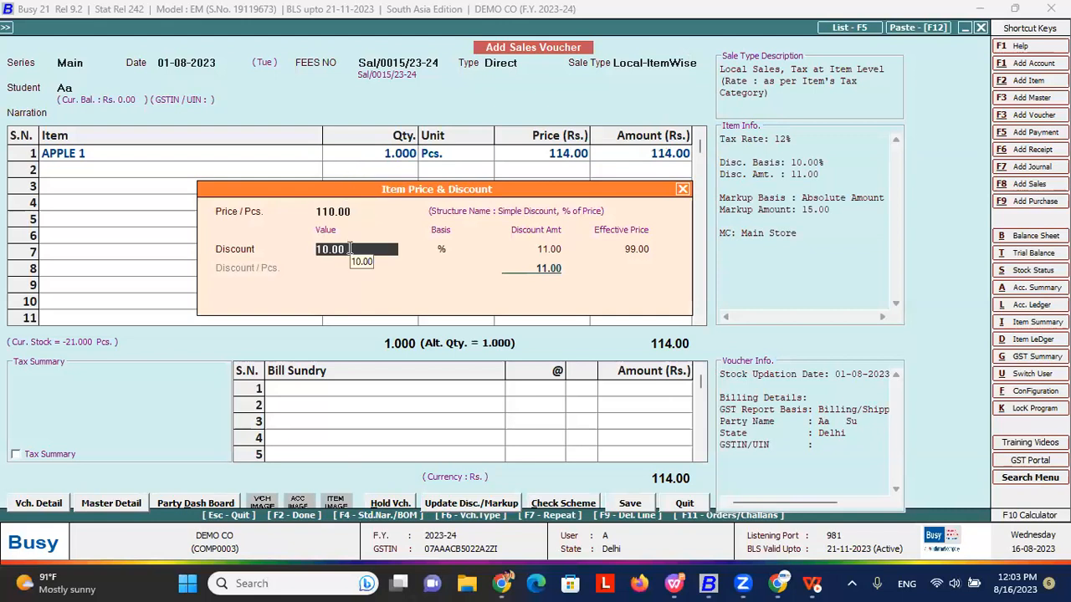
pyautogui.press('Return')
pyautogui.press('Return')
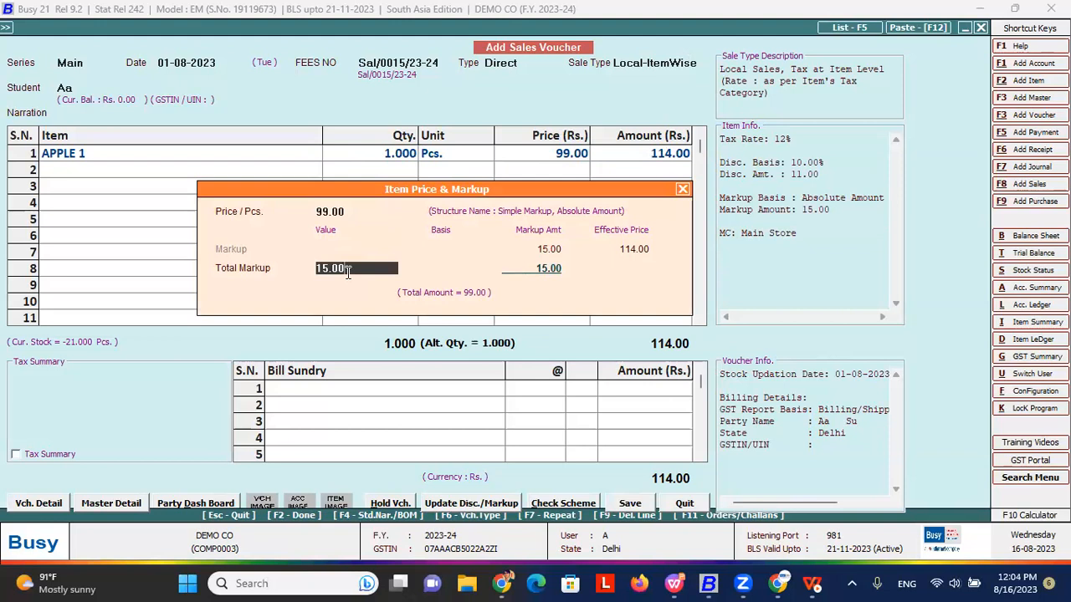
# - Quit the sales voucher without saving it and leave voucher entry
pyautogui.press('Escape')
pyautogui.press('Escape')
pyautogui.press('Left')
pyautogui.press('Return')
pyautogui.press('Escape')
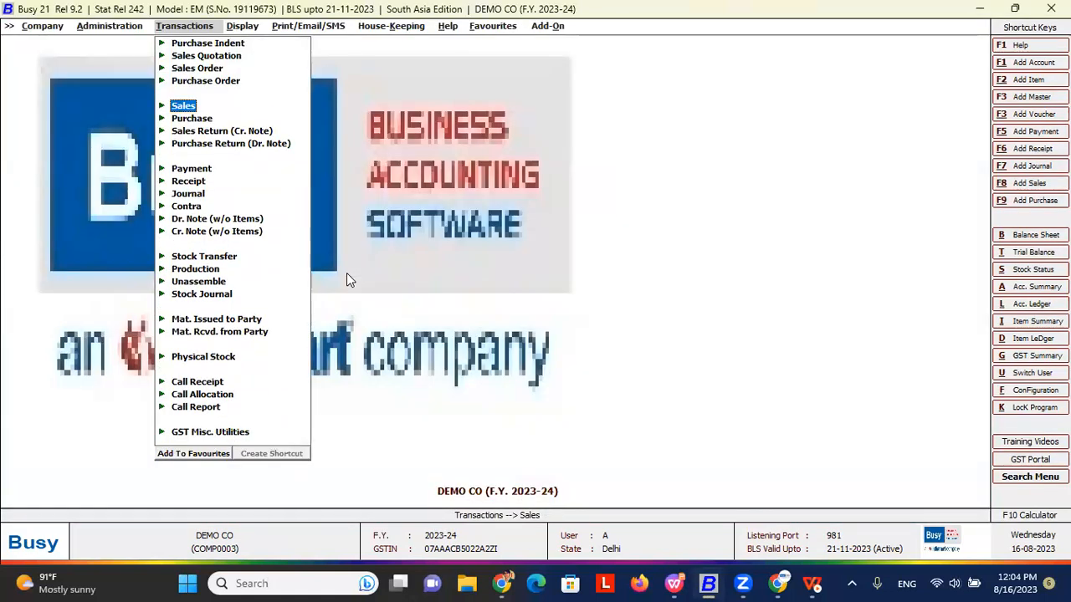
pyautogui.hotkey('alt', 'Tab')
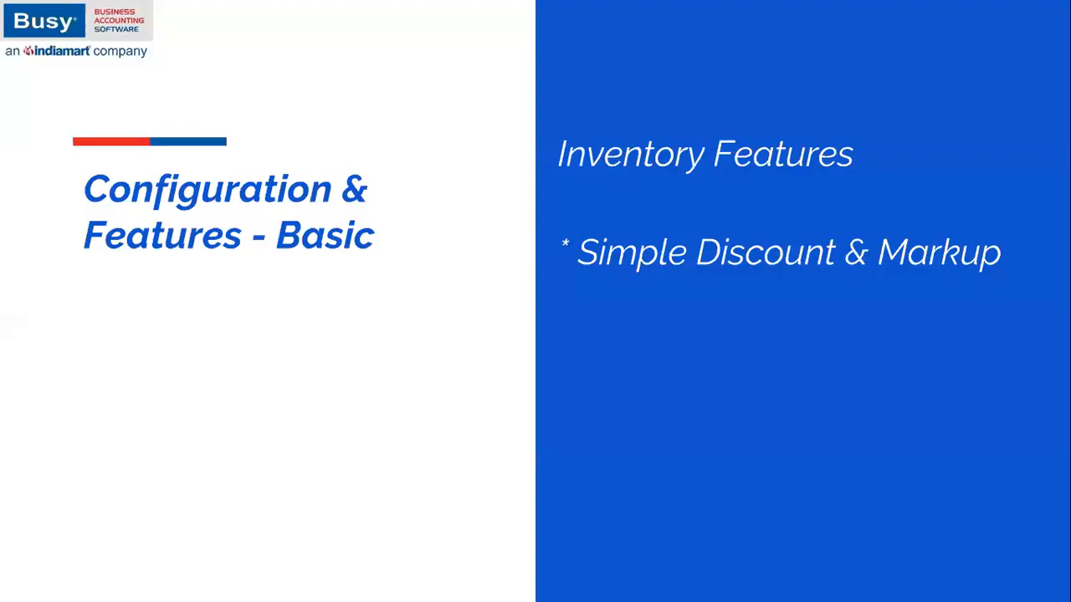
pyautogui.press('Right')
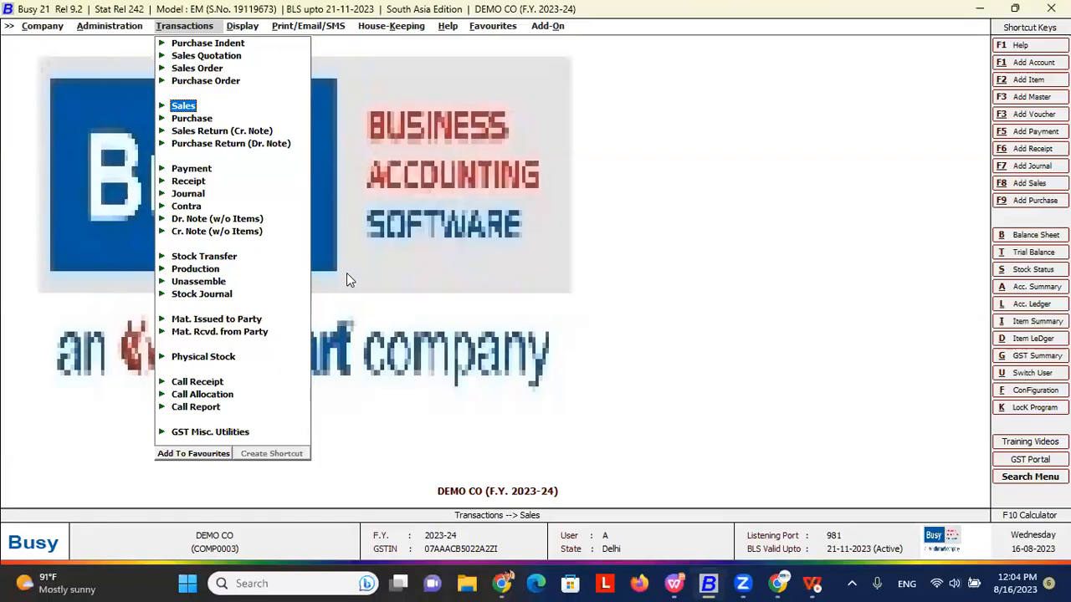
# - Open the Inventory section of the company's Features / Options configuration
pyautogui.press('Left')
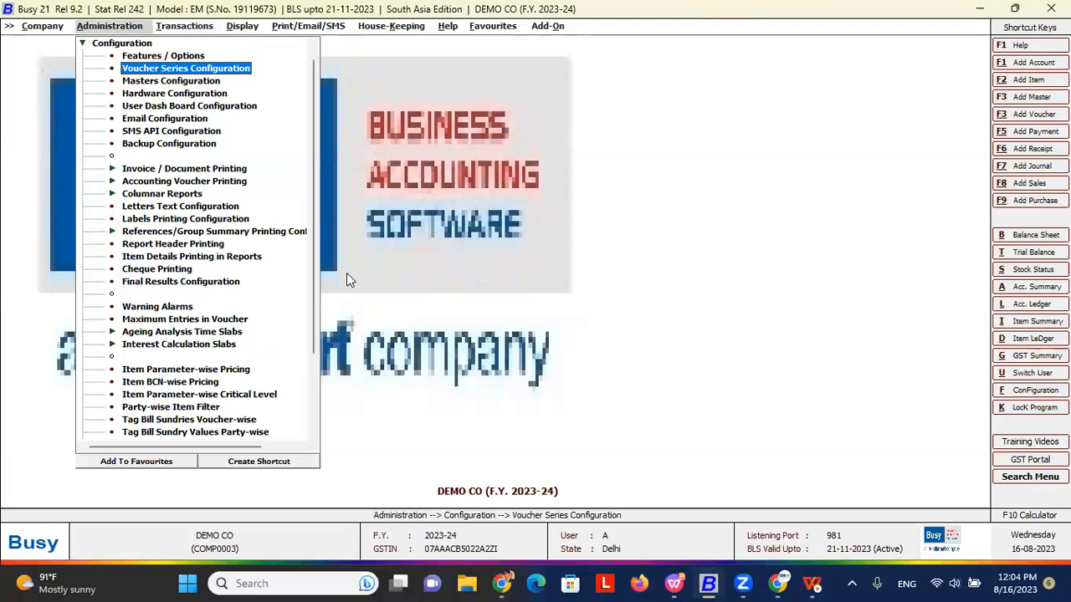
pyautogui.press('Up')
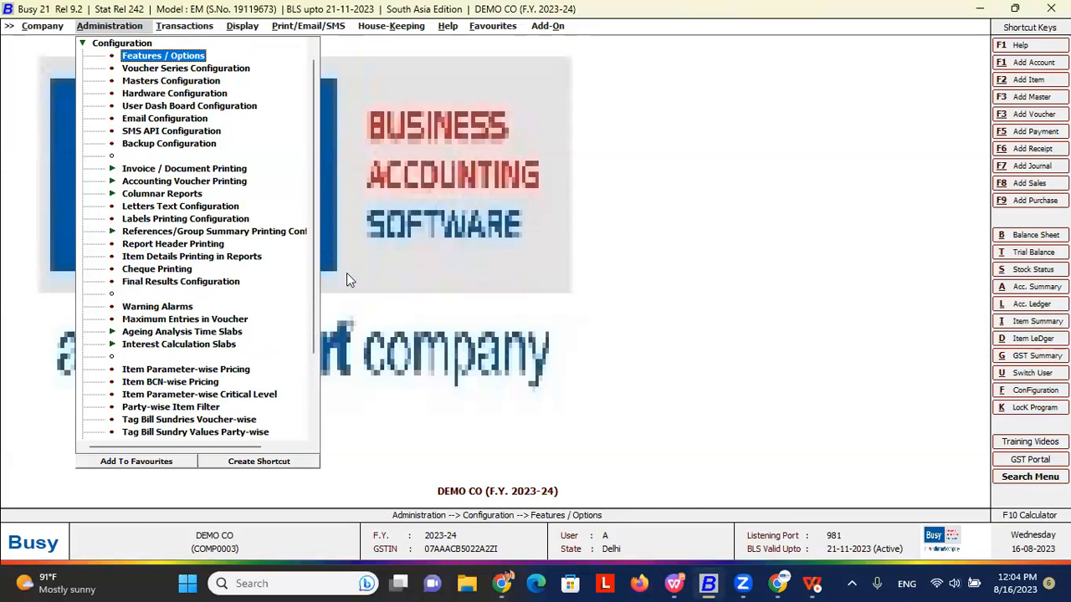
pyautogui.press('Return')
pyautogui.press('Down')
pyautogui.press('Down')
pyautogui.press('Down')
pyautogui.press('Return')
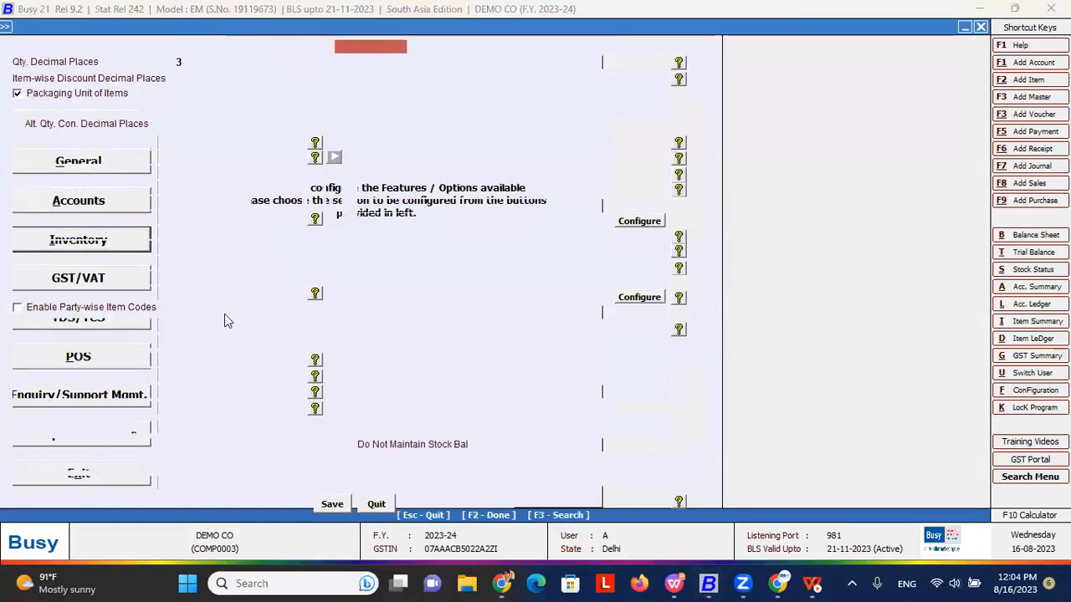
# - Keep Allow Sales Return in Sales Voucher enabled and search the inventory options for "allow"
pyautogui.click(43, 327)
pyautogui.click(43, 329)
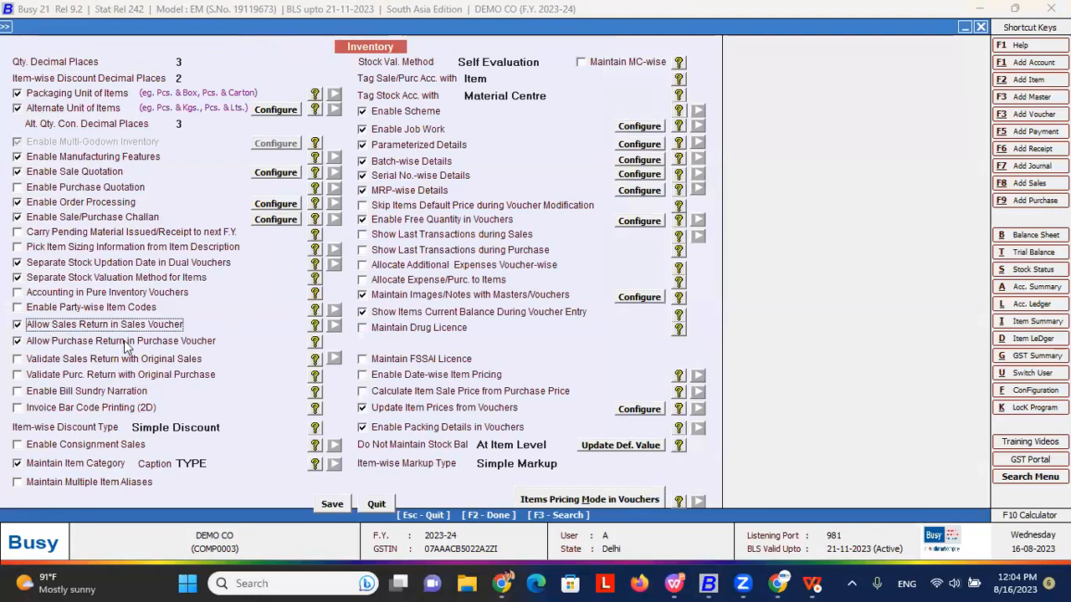
pyautogui.press('F3')
pyautogui.write('allow')
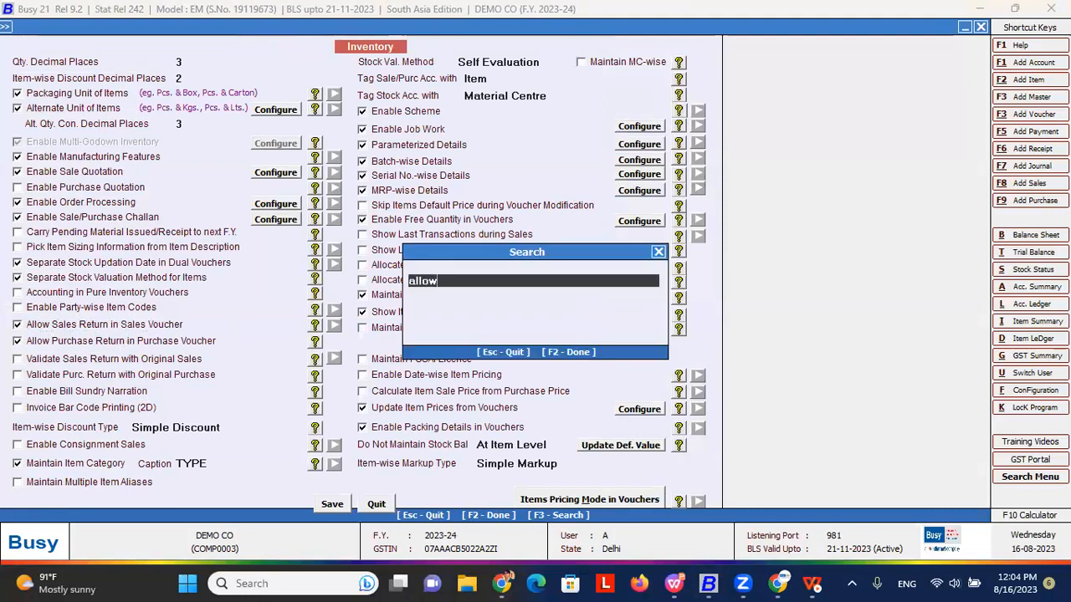
pyautogui.press('Return')
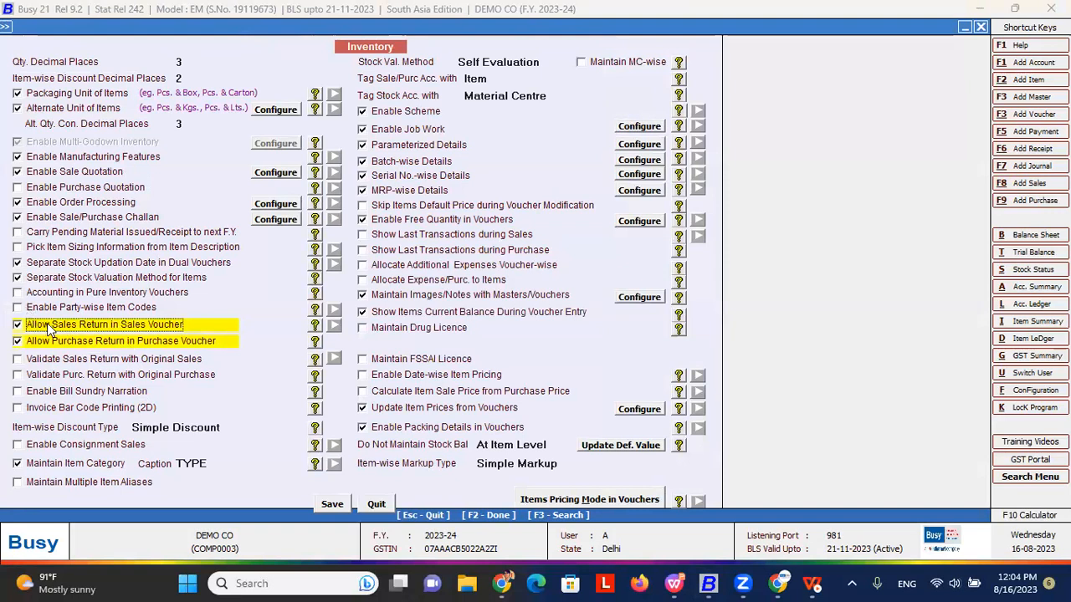
# - Save the inventory options and leave the Features / Options configuration
pyautogui.click(330, 506)
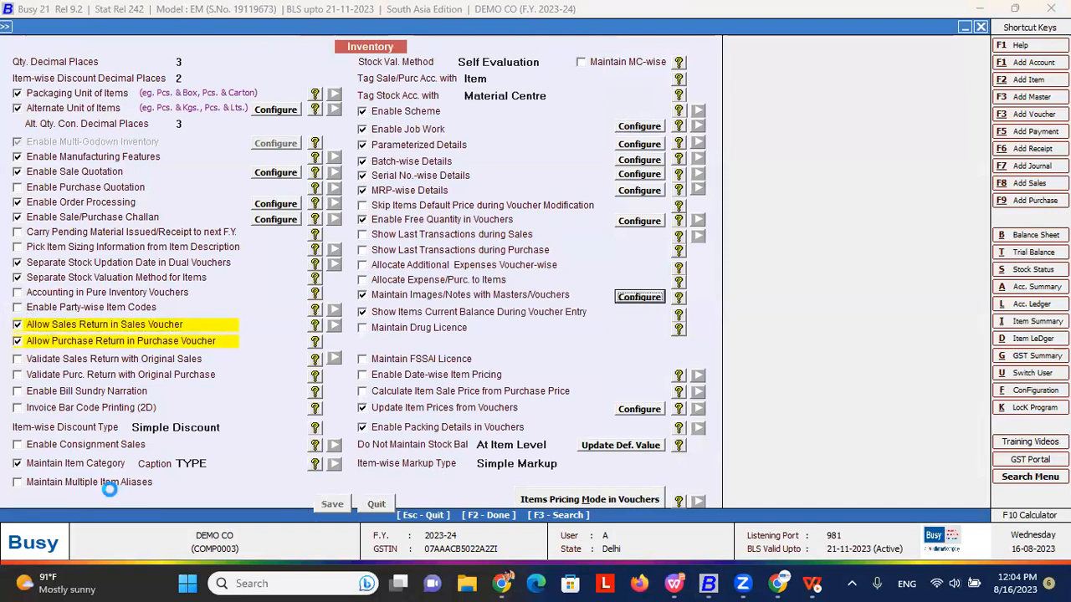
pyautogui.click(73, 483)
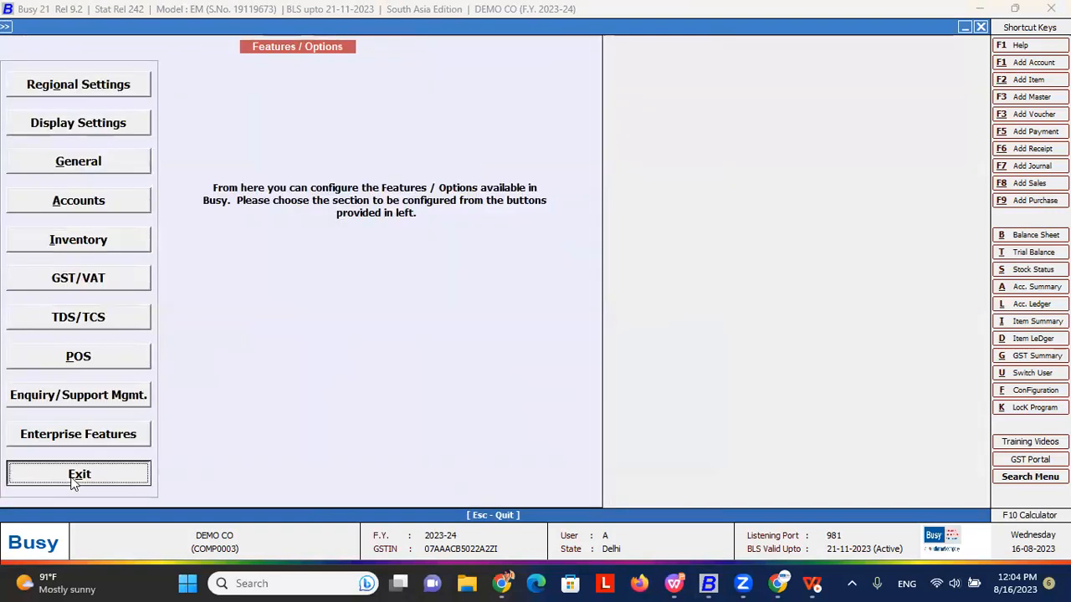
# - Start a new sales voucher in Standard data entry mode, keeping the series New and the date 10-09-2023
pyautogui.press('Right')
pyautogui.press('Down')
pyautogui.press('Down')
pyautogui.press('Down')
pyautogui.press('Down')
pyautogui.press('Return')
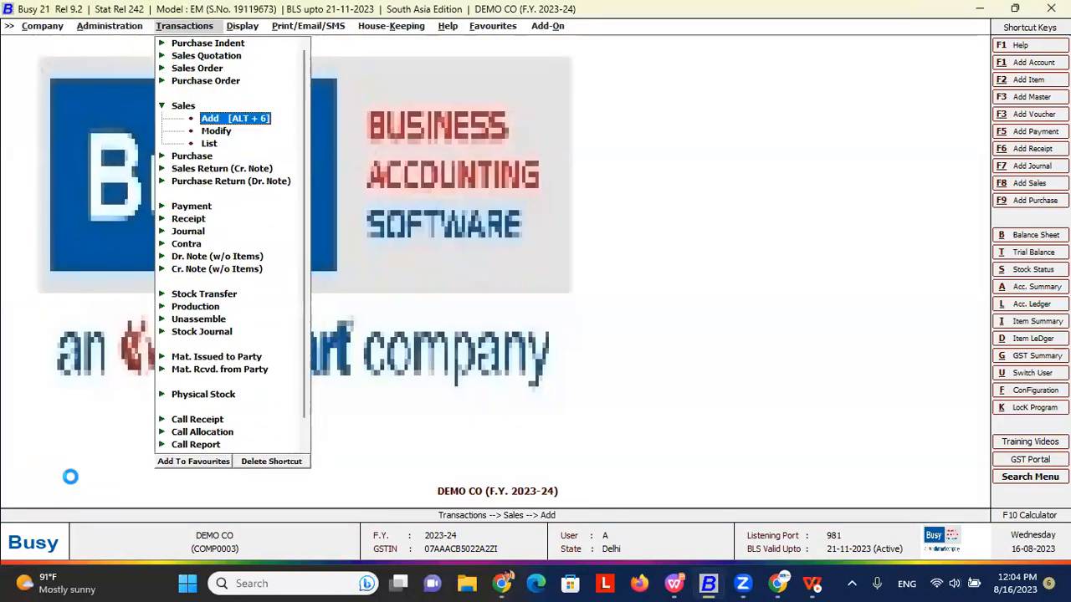
pyautogui.press('Return')
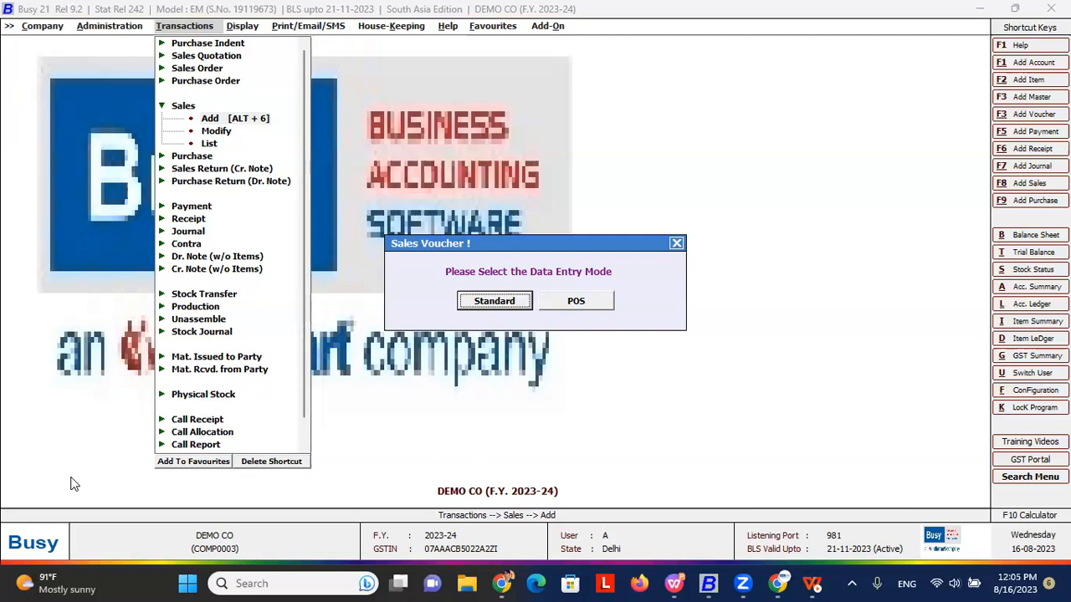
pyautogui.press('Return')
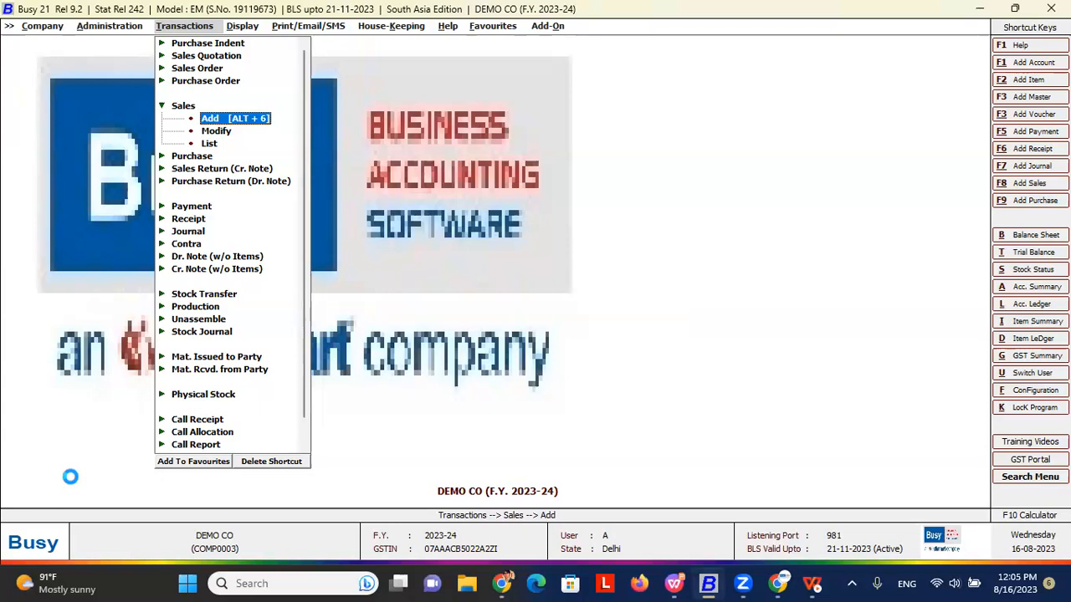
pyautogui.press('Return')
pyautogui.press('Return')
pyautogui.press('Return')
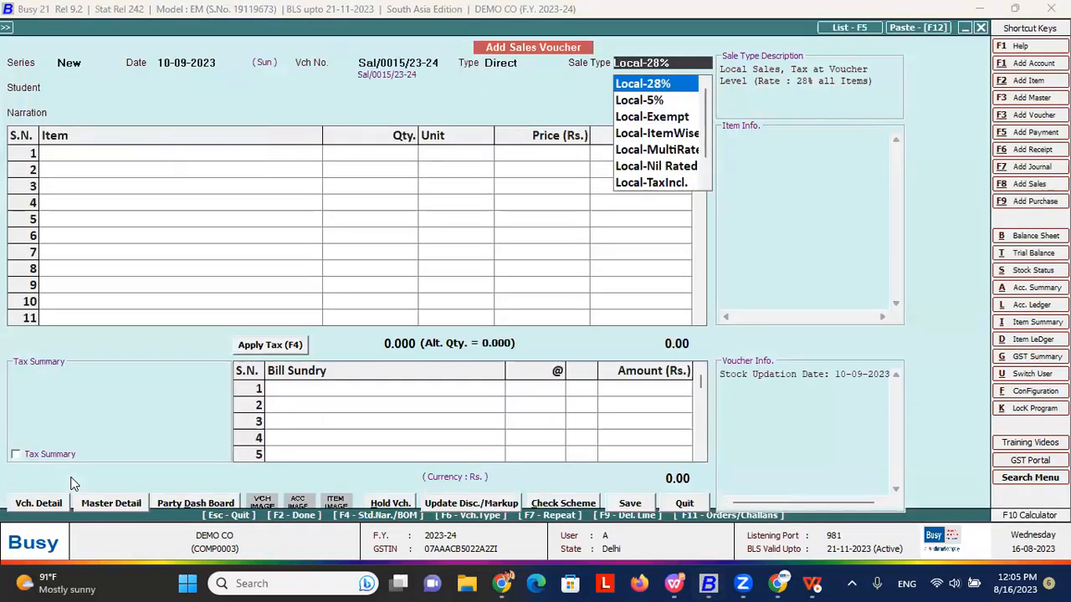
# - Set the voucher's sale type to Local-28% and choose Abc Party as the party
pyautogui.press('Return')
pyautogui.press('Down')
pyautogui.press('Down')
pyautogui.press('Down')
pyautogui.press('Up')
pyautogui.press('Down')
pyautogui.press('Down')
pyautogui.press('Down')
pyautogui.press('Up')
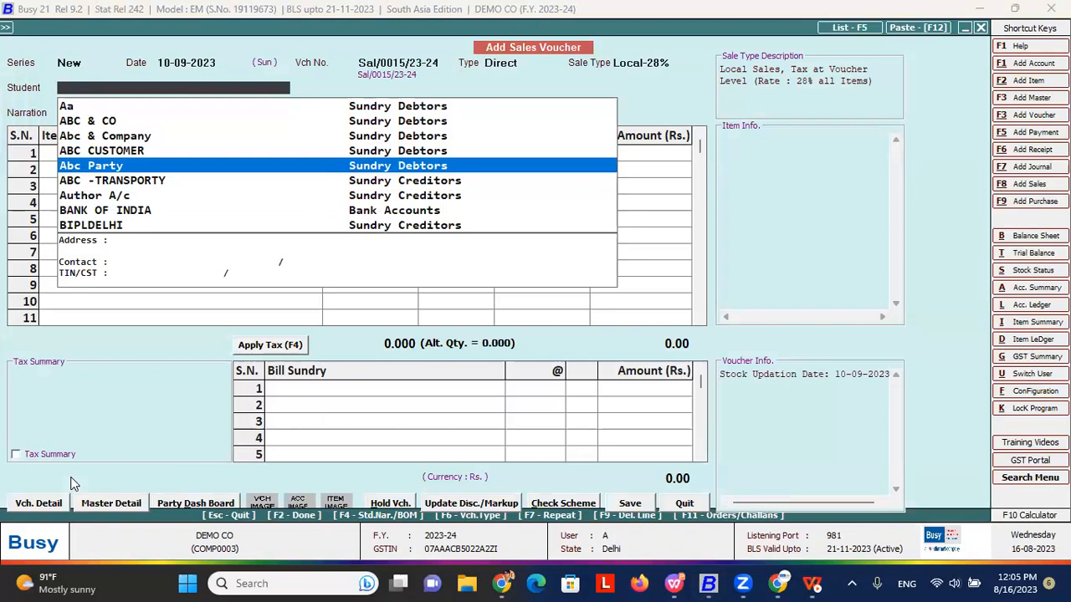
pyautogui.press('Return')
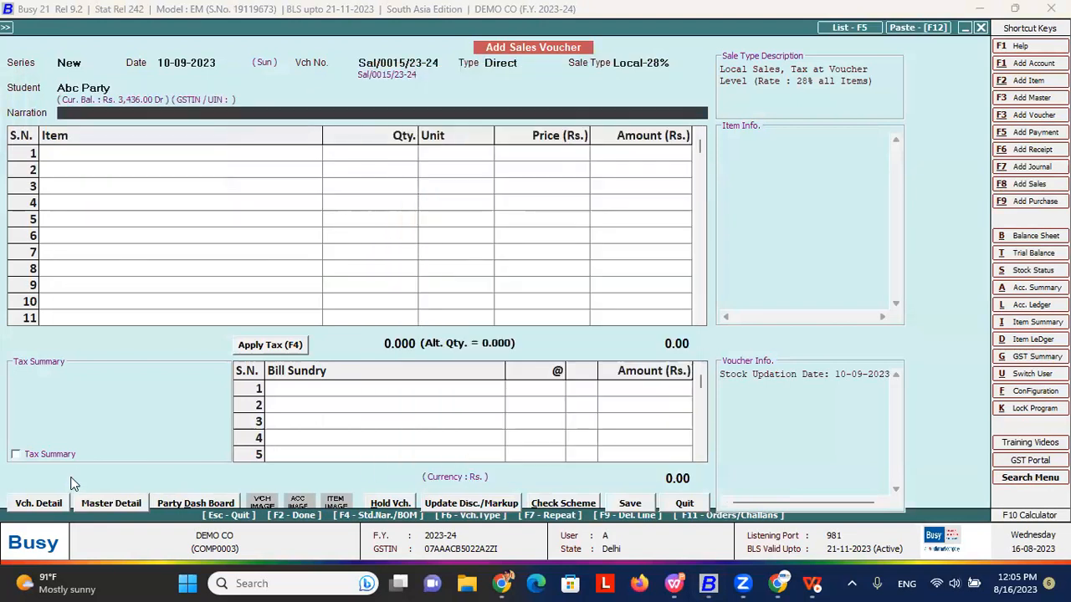
# - Leave the narration blank and add App-2 from the Main Store material centre as the first item
pyautogui.press('Return')
pyautogui.press('Down')
pyautogui.press('Down')
pyautogui.press('Down')
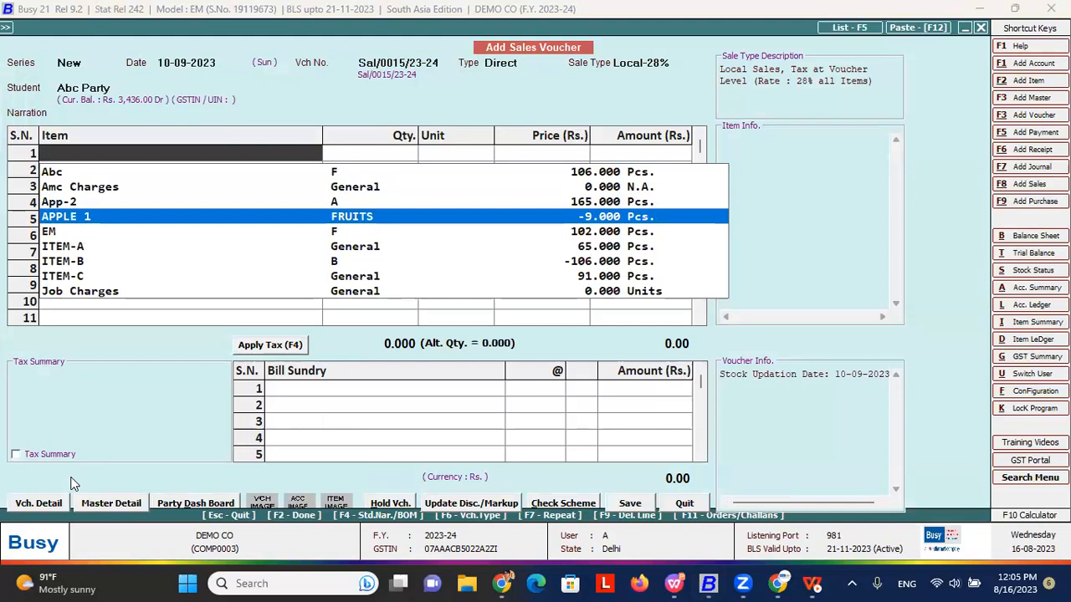
pyautogui.press('Up')
pyautogui.press('Return')
pyautogui.press('Down')
pyautogui.press('Down')
pyautogui.press('Down')
pyautogui.press('Down')
pyautogui.press('Return')
pyautogui.press('Return')
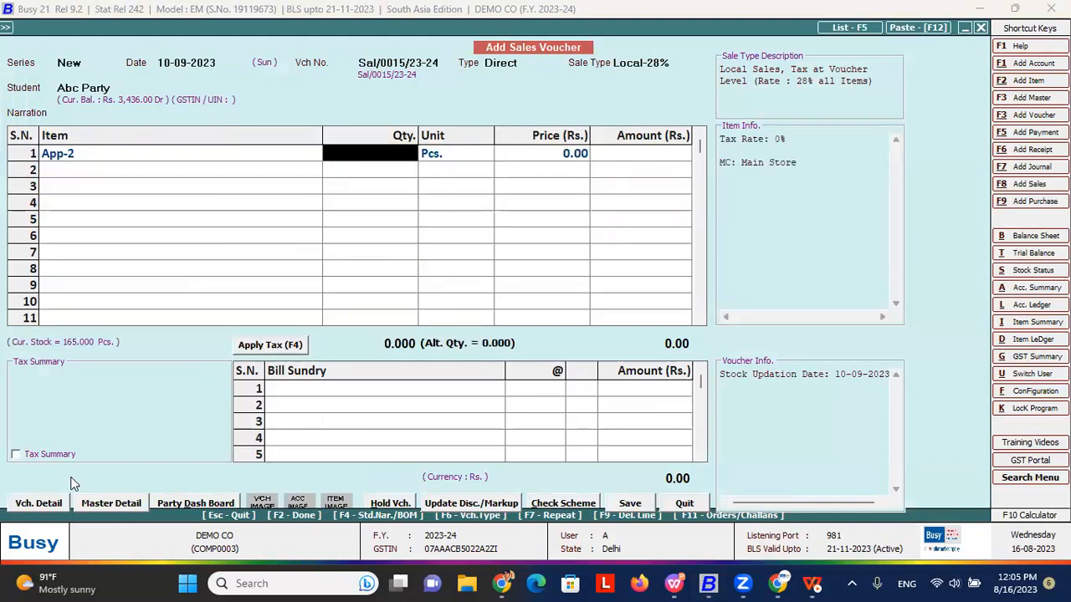
# - Give the App-2 line a quantity of 2 Pcs. and a price of 700, without any discount
pyautogui.write('2')
pyautogui.press('Return')
pyautogui.press('Return')
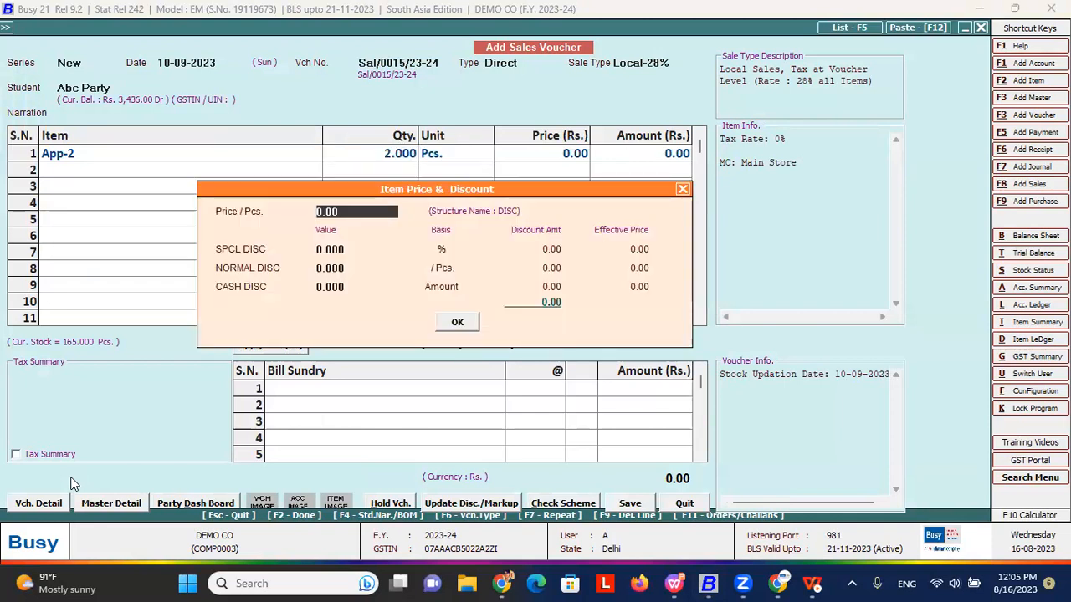
pyautogui.write('700')
pyautogui.press('Return')
pyautogui.press('Return')
pyautogui.press('Return')
pyautogui.press('Return')
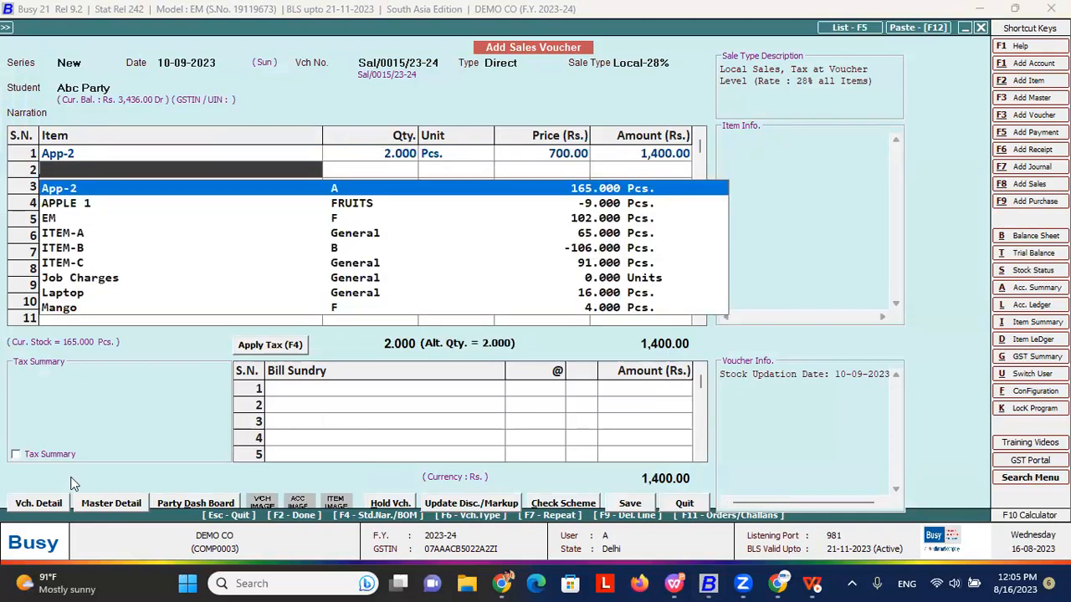
# - Add APPLE 1 from the Main Store material centre as the second item line
pyautogui.press('Down')
pyautogui.press('Down')
pyautogui.press('Up')
pyautogui.press('Return')
pyautogui.press('Down')
pyautogui.press('Down')
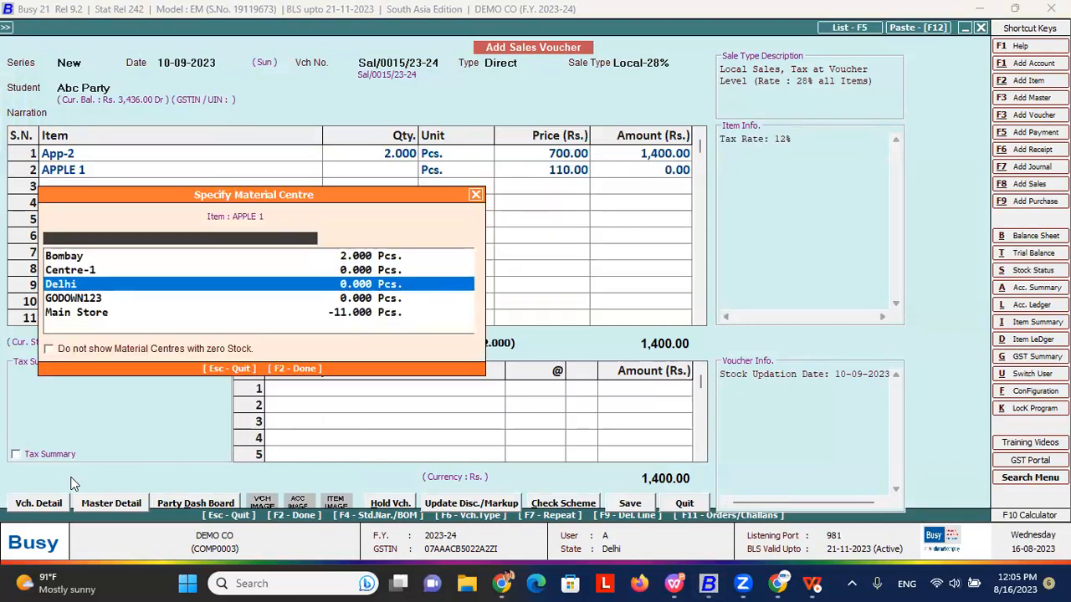
pyautogui.press('Down')
pyautogui.press('Down')
pyautogui.press('Return')
pyautogui.press('Return')
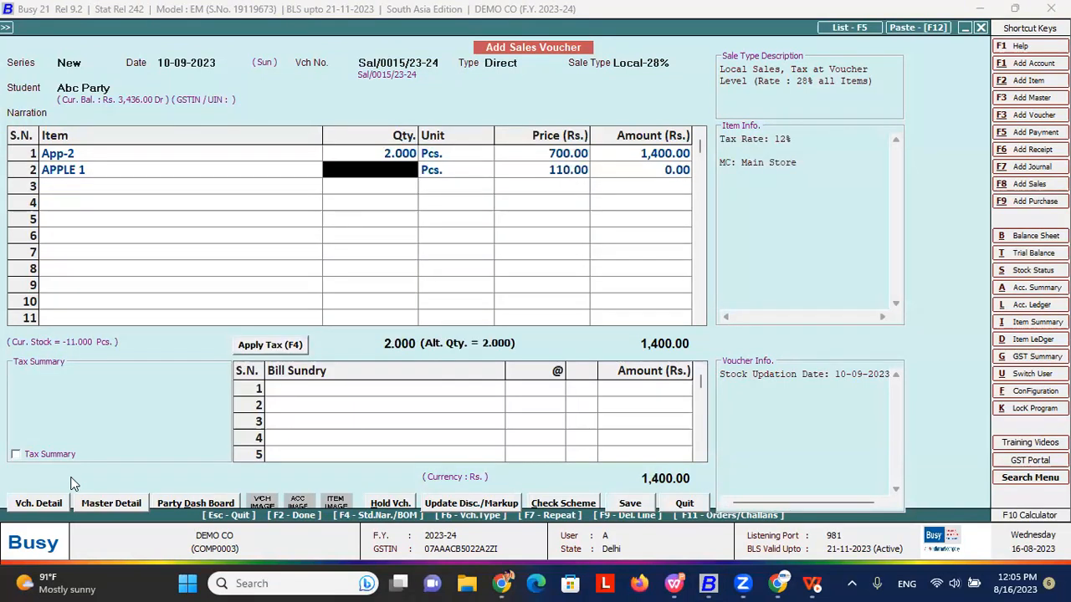
# - Enter a quantity of -1 on the APPLE 1 line to record it as a sales return
pyautogui.click(95, 170)
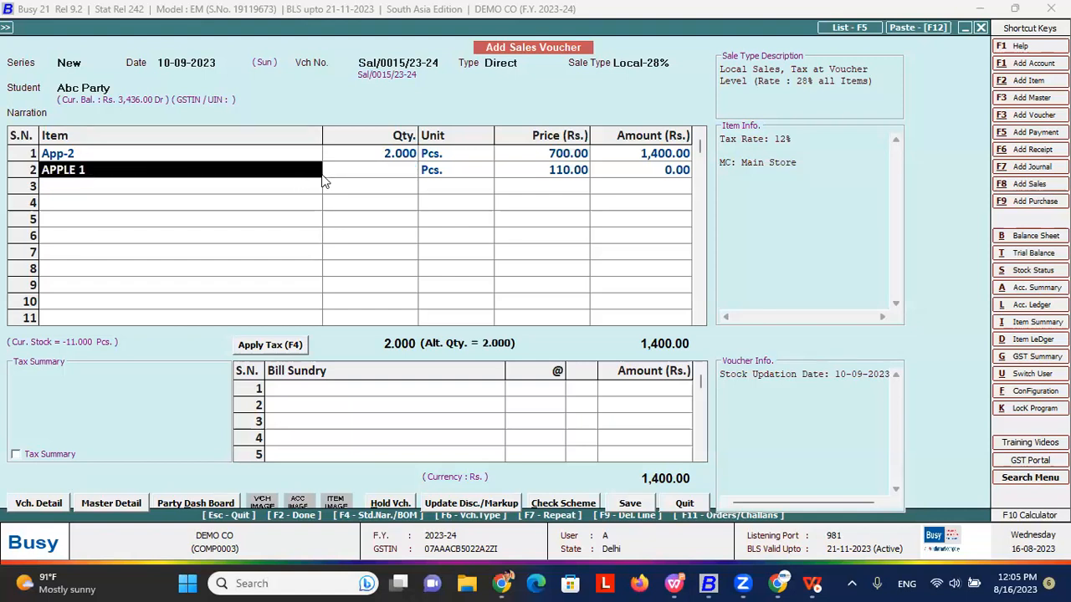
pyautogui.click(365, 174)
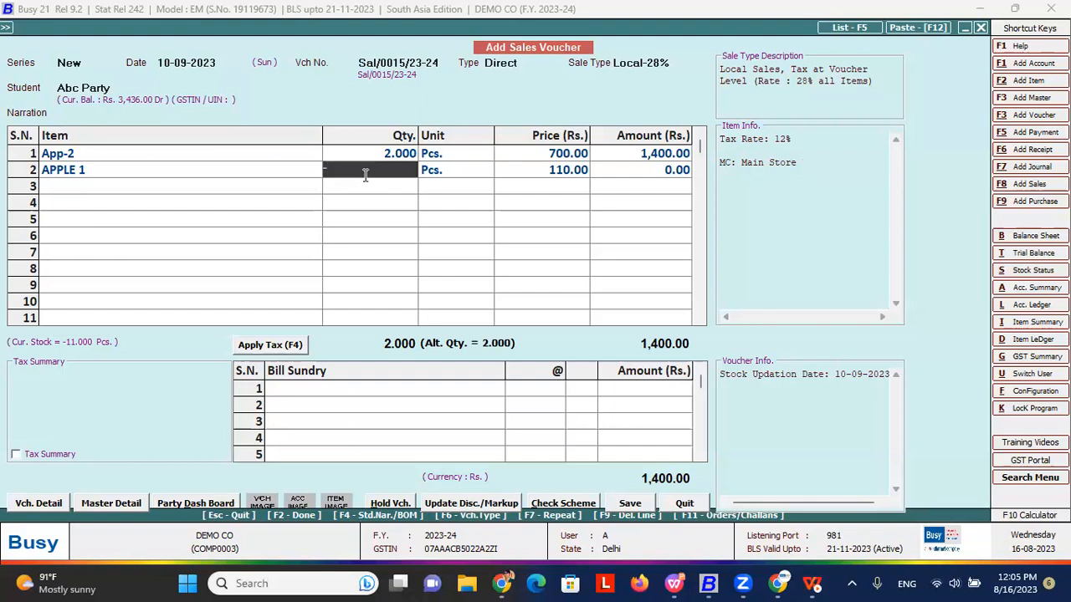
pyautogui.write('-1')
pyautogui.press('Return')
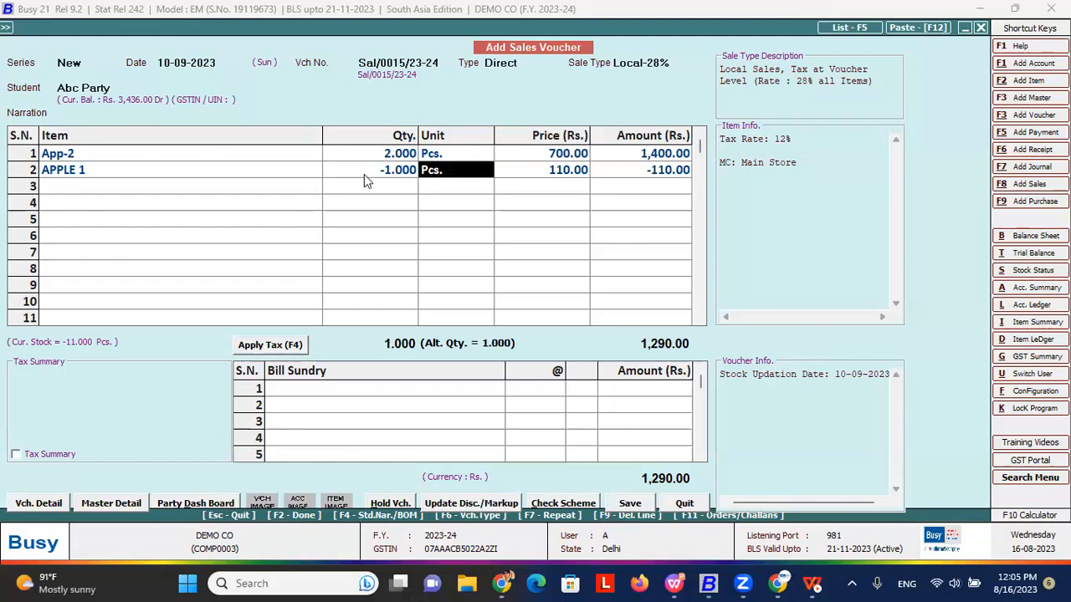
# - Try to save the voucher without tax, go through Abc Party's bill-by-bill adjustment as a new reference, and close it unconfirmed
pyautogui.press('F2')
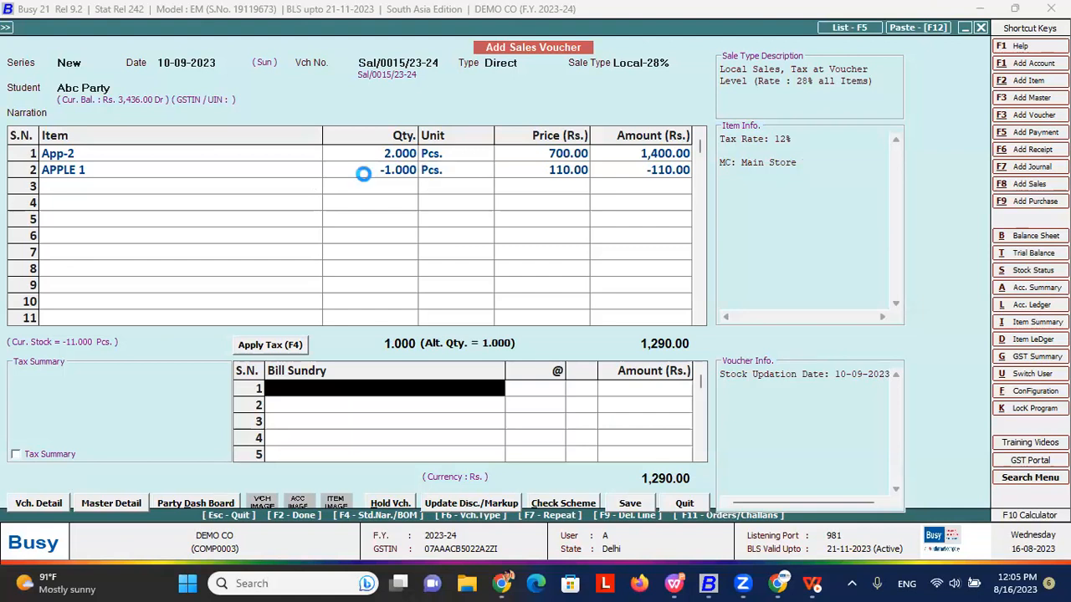
pyautogui.press('Left')
pyautogui.press('Return')
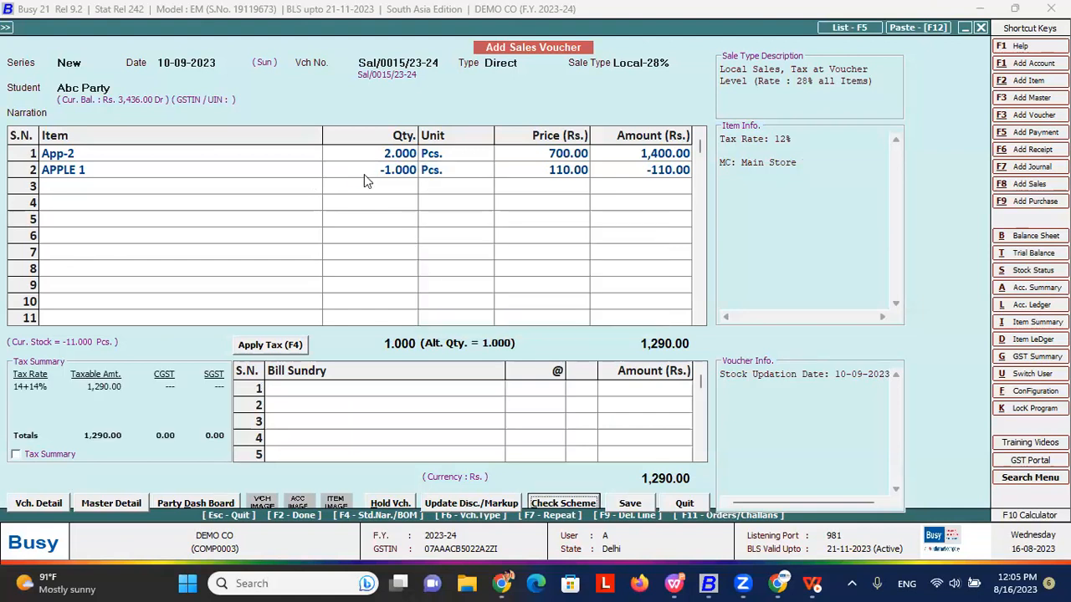
pyautogui.press('Left')
pyautogui.press('Return')
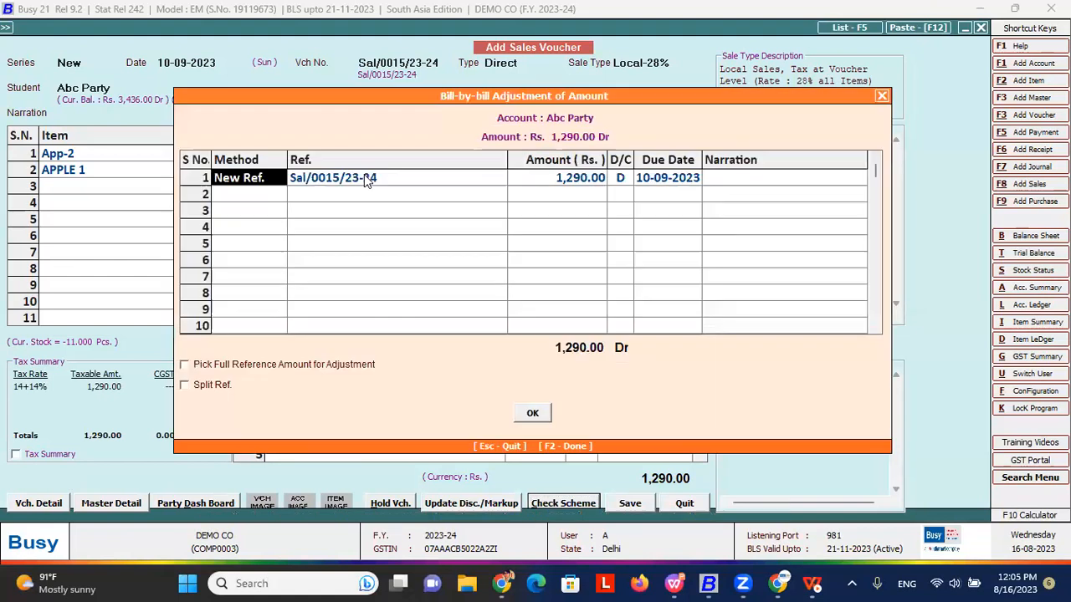
pyautogui.press('Return')
pyautogui.press('Return')
pyautogui.press('Return')
pyautogui.press('Return')
pyautogui.press('Return')
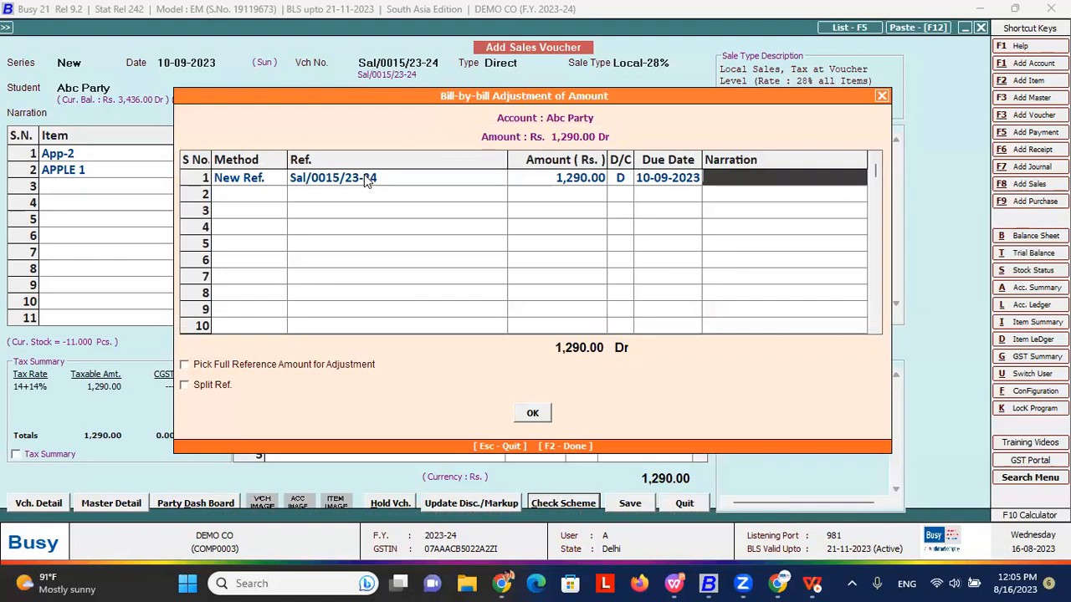
pyautogui.press('F3')
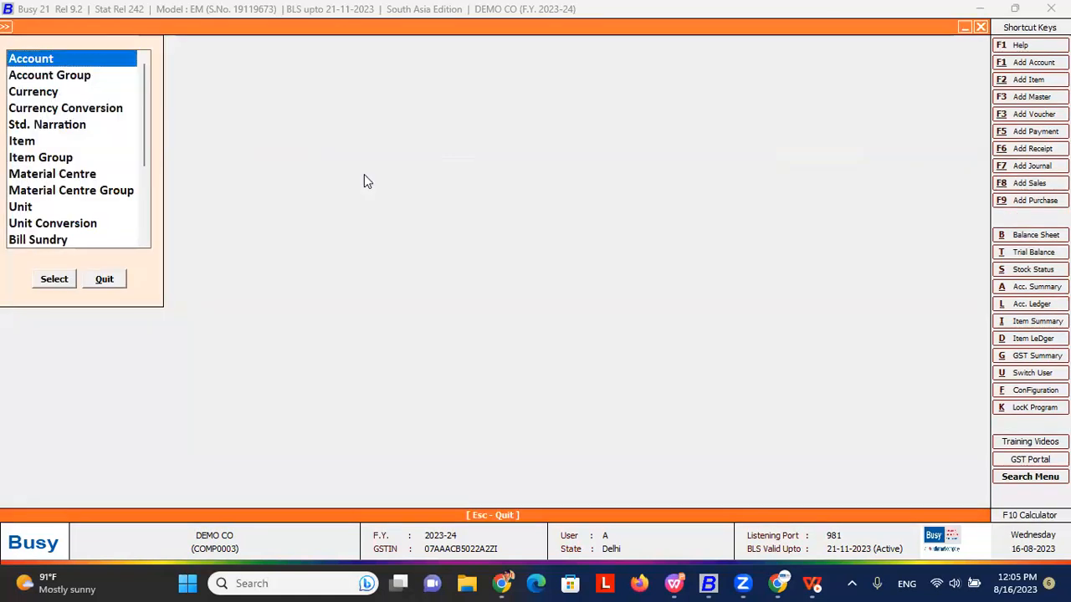
pyautogui.press('Escape')
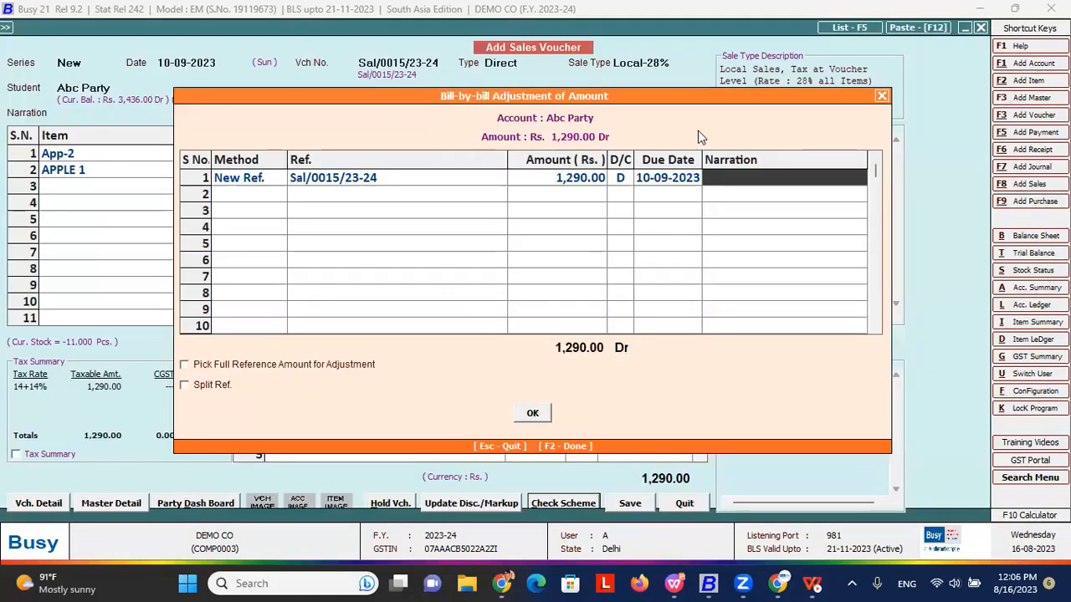
pyautogui.click(883, 97)
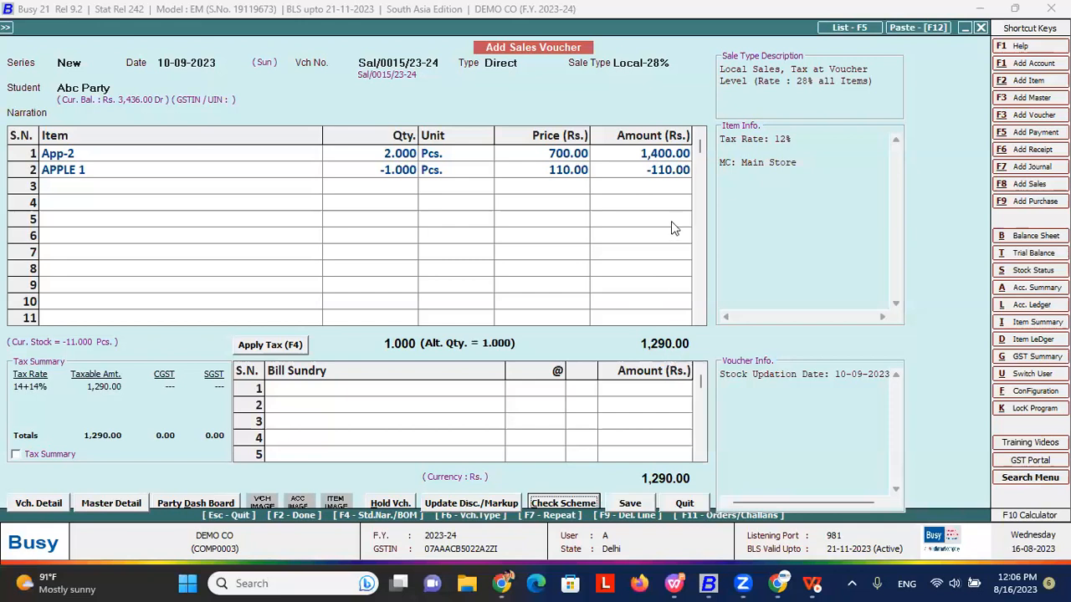
# - Check the APPLE 1 line's amount and quantity, try to save the voucher again, and decline to continue without charging CGST / SGST
pyautogui.click(662, 175)
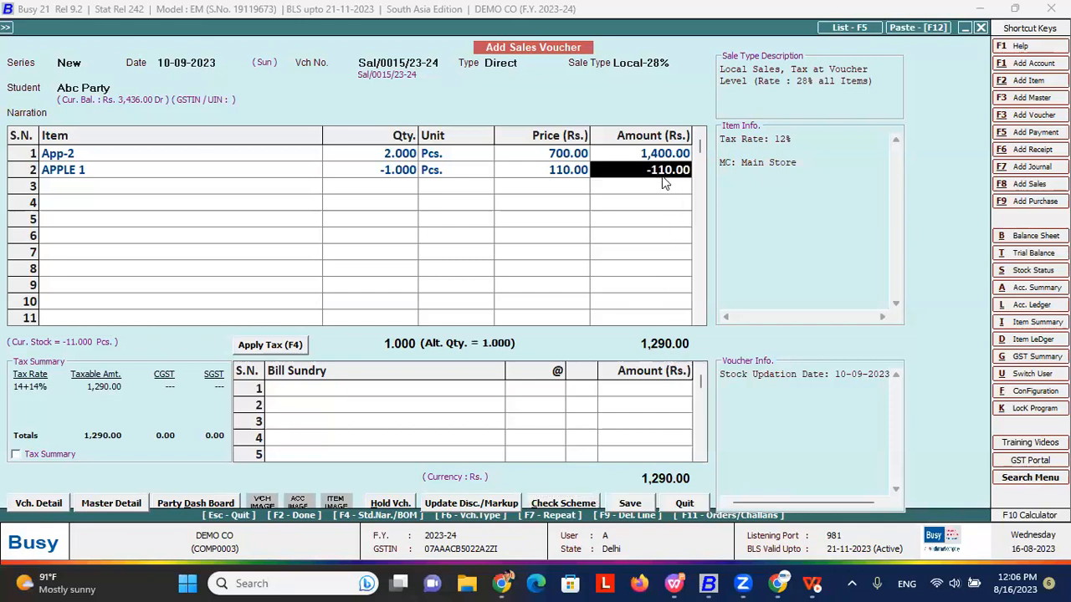
pyautogui.click(366, 171)
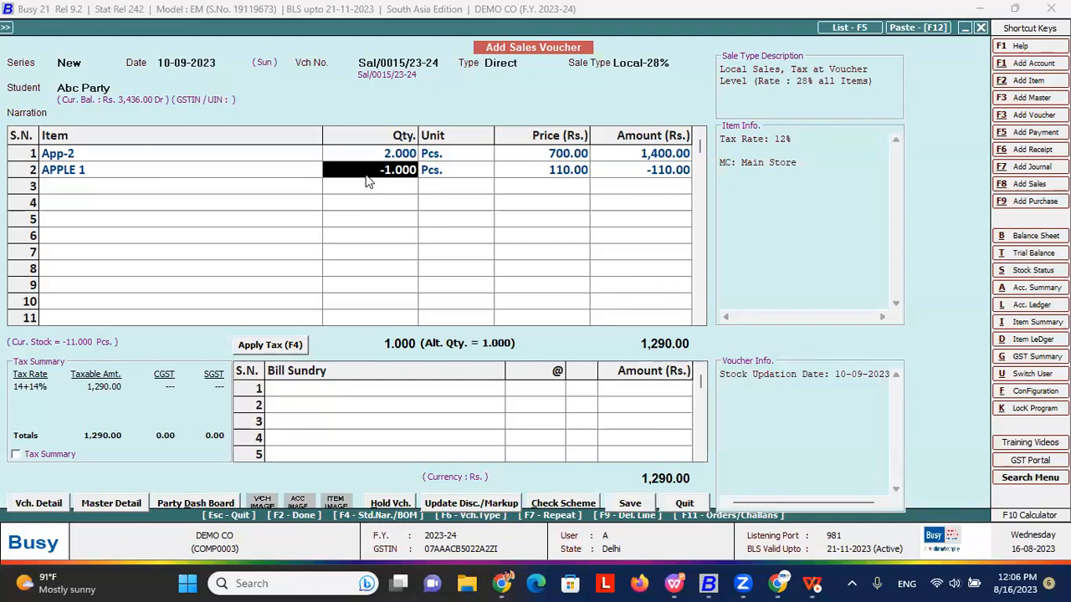
pyautogui.press('F2')
pyautogui.press('F2')
pyautogui.press('Left')
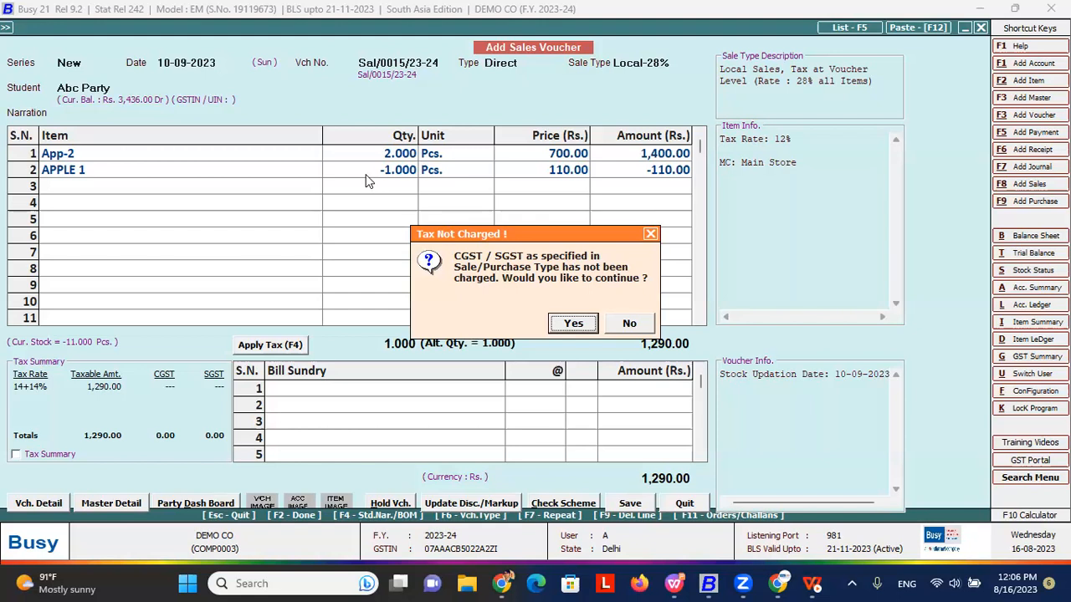
pyautogui.press('Right')
pyautogui.press('Return')
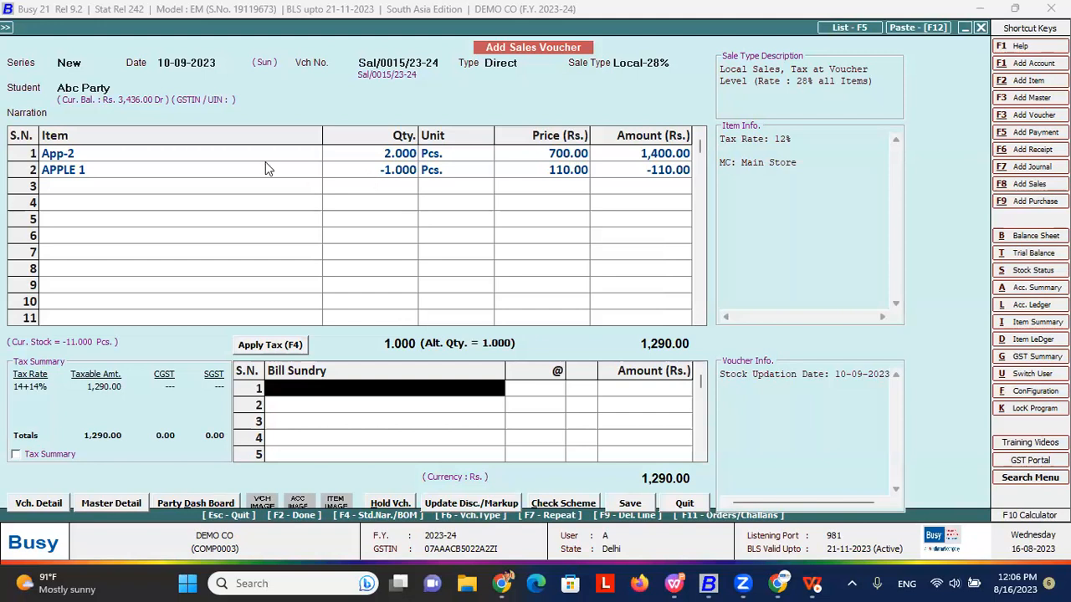
# - Compare the APPLE 1 return line with the App-2 sale line, including quantities and amounts
pyautogui.click(375, 173)
pyautogui.moveTo(227, 174); pyautogui.dragTo(674, 167)
pyautogui.click(674, 169)
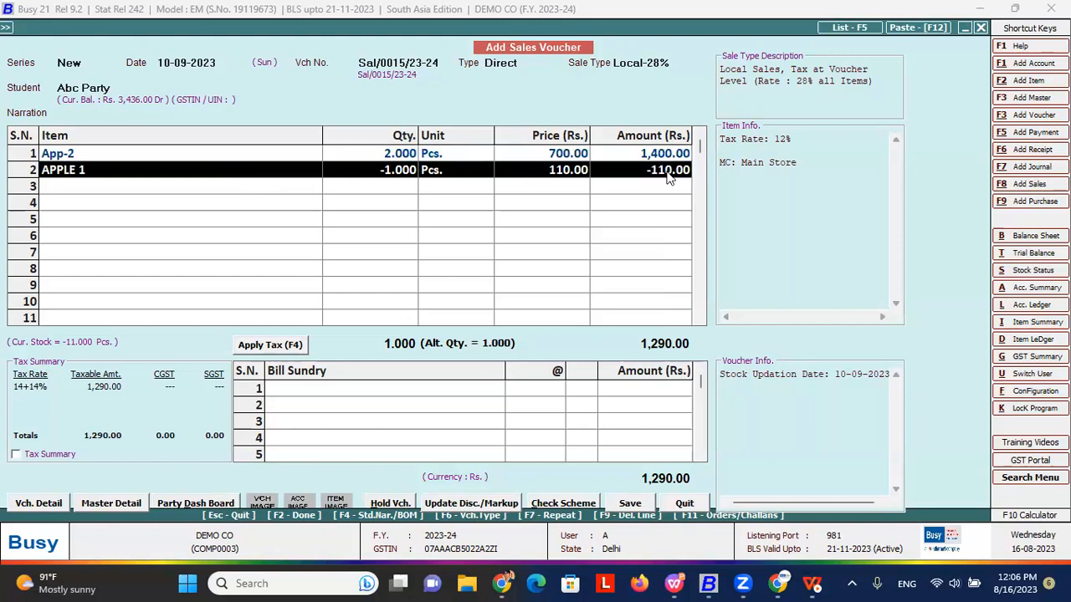
pyautogui.click(255, 174)
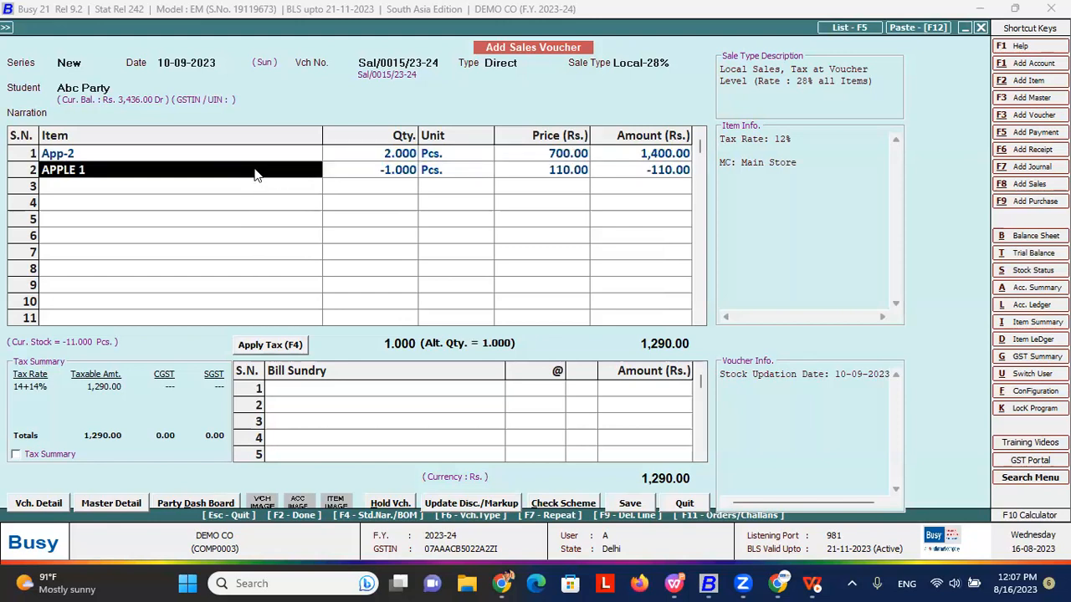
pyautogui.click(234, 156)
pyautogui.moveTo(273, 158); pyautogui.dragTo(655, 175)
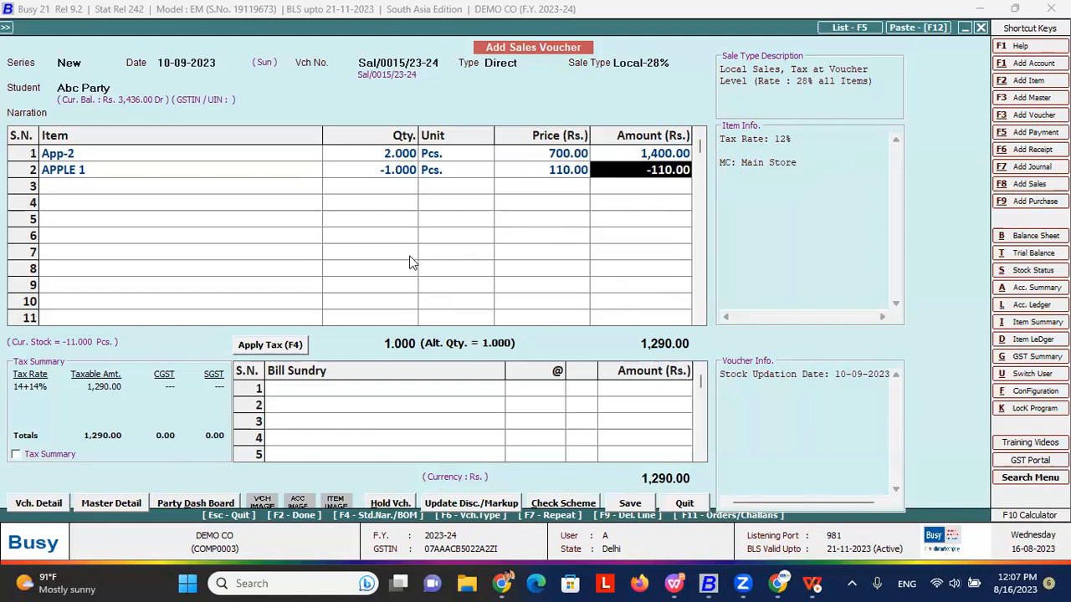
pyautogui.click(295, 169)
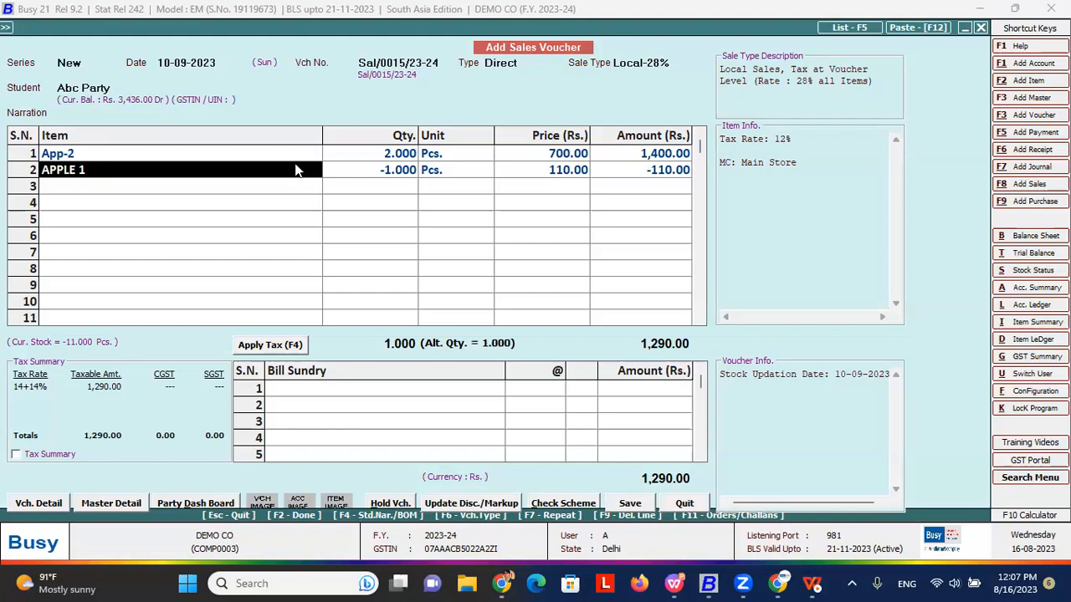
# - Quit the sales voucher containing the return line without saving it
pyautogui.press('Escape')
pyautogui.press('Left')
pyautogui.press('Return')
pyautogui.press('Down')
pyautogui.press('Down')
pyautogui.press('Down')
pyautogui.press('Down')
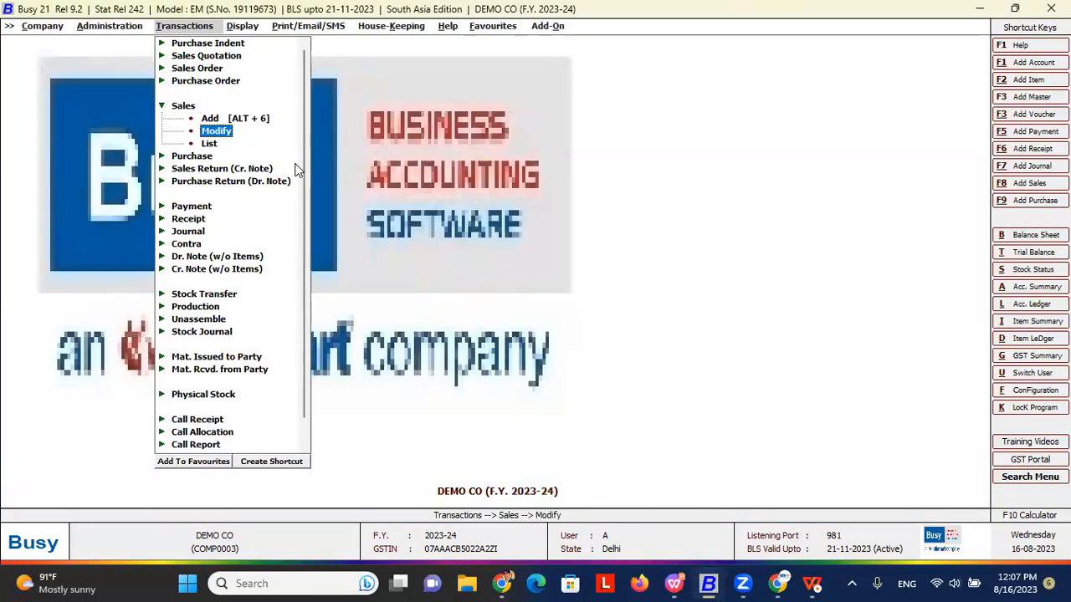
pyautogui.press('Return')
pyautogui.press('Up')
pyautogui.press('Up')
pyautogui.press('Up')
pyautogui.press('Up')
pyautogui.press('Down')
pyautogui.press('Up')
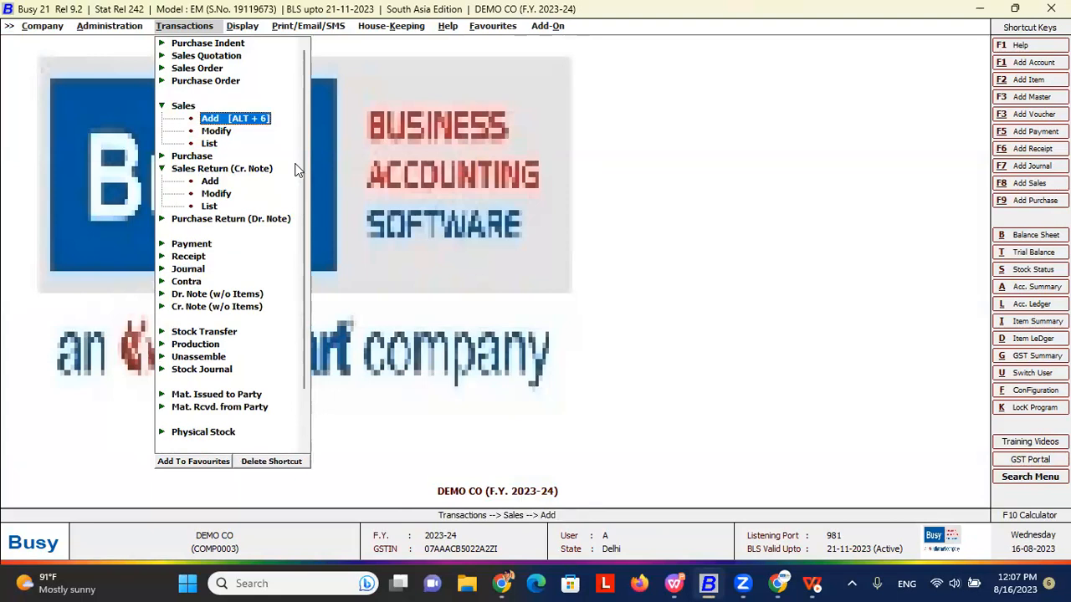
pyautogui.press('Left')
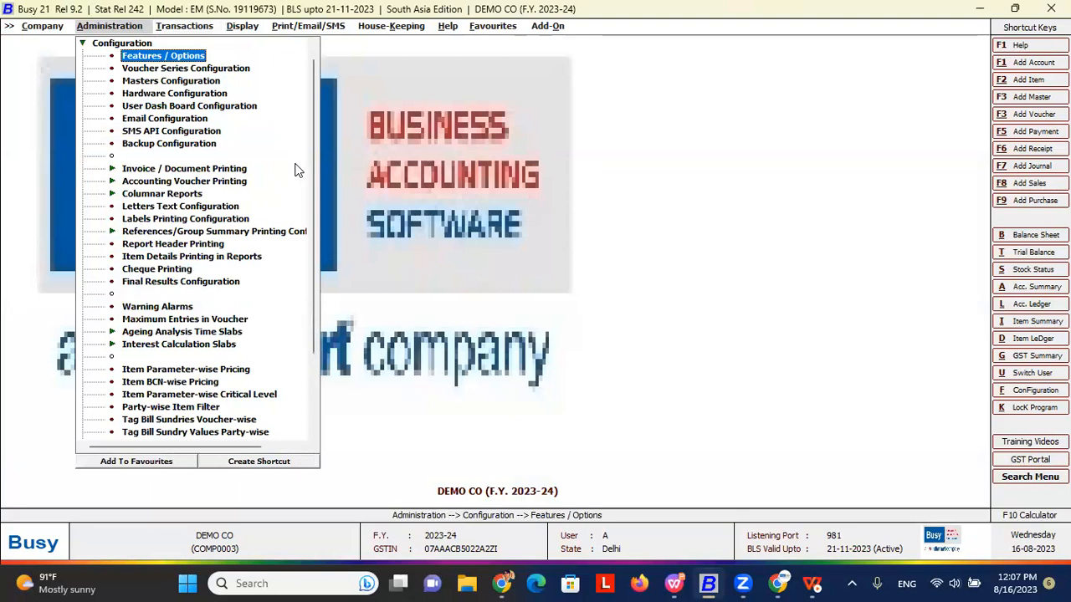
pyautogui.press('Return')
pyautogui.press('Down')
pyautogui.press('Down')
pyautogui.press('Down')
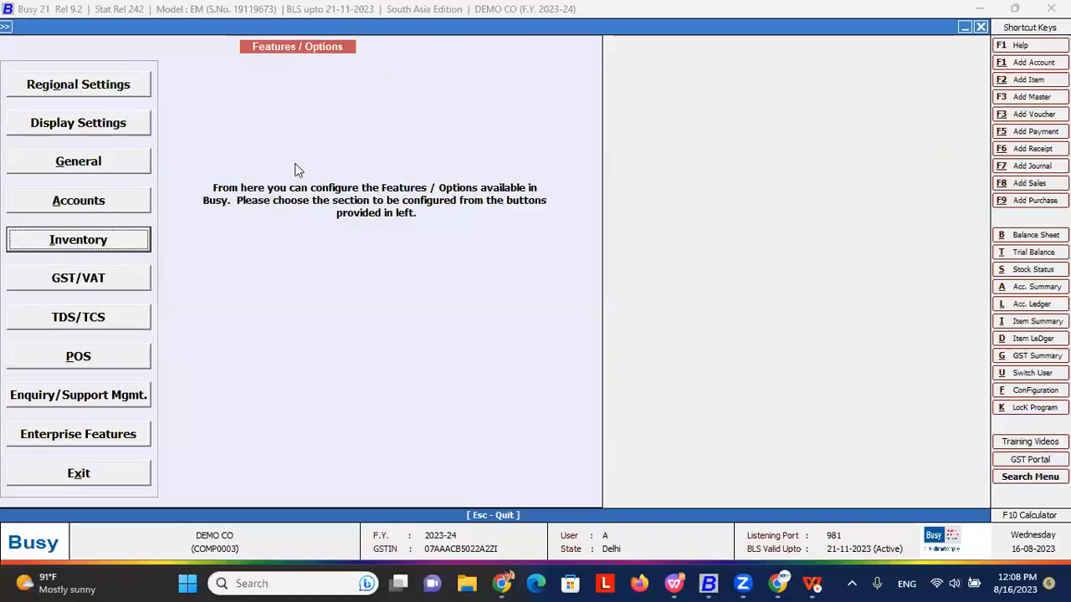
pyautogui.press('Escape')
pyautogui.press('Escape')
pyautogui.press('Up')
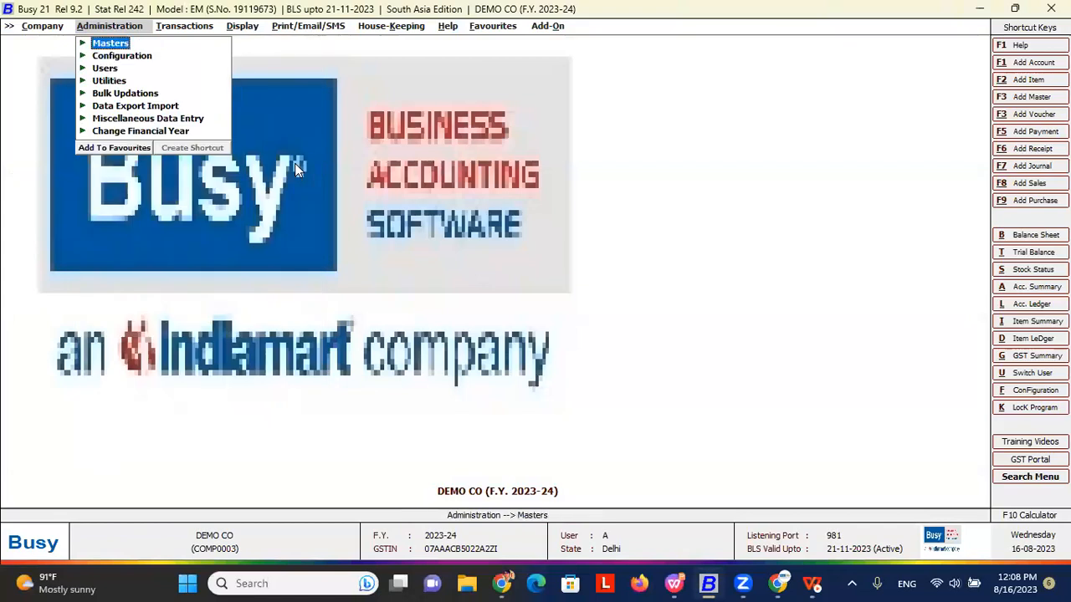
# - Keep Item as the Tag Sale/Purc Acc. with setting in the Inventory section of Features / Options, and save the section
pyautogui.press('Down')
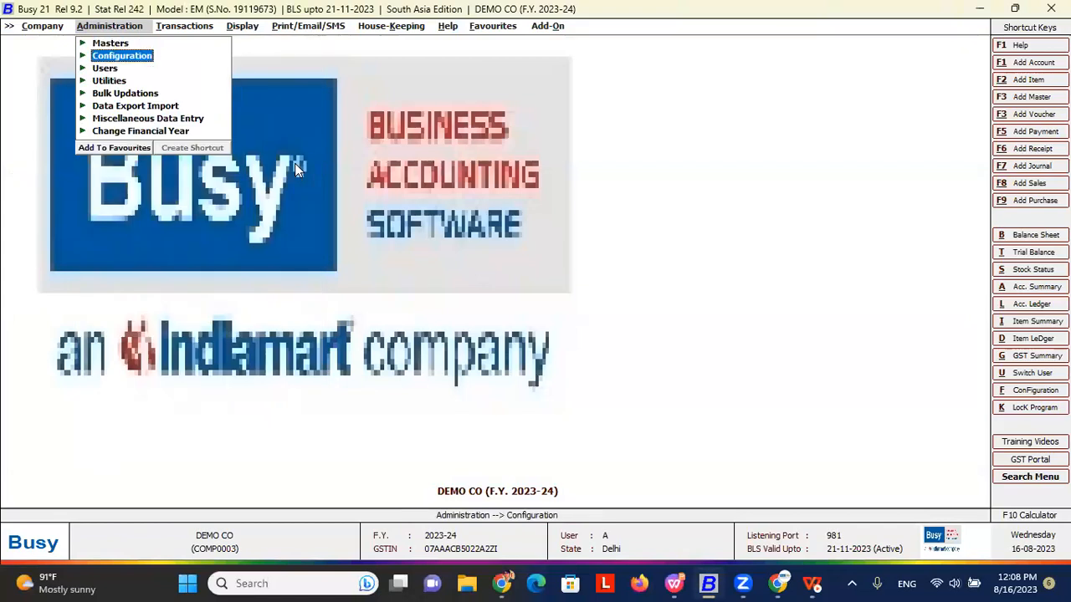
pyautogui.press('Return')
pyautogui.press('Return')
pyautogui.press('Down')
pyautogui.press('Down')
pyautogui.press('Down')
pyautogui.press('Down')
pyautogui.press('Up')
pyautogui.press('Down')
pyautogui.press('Return')
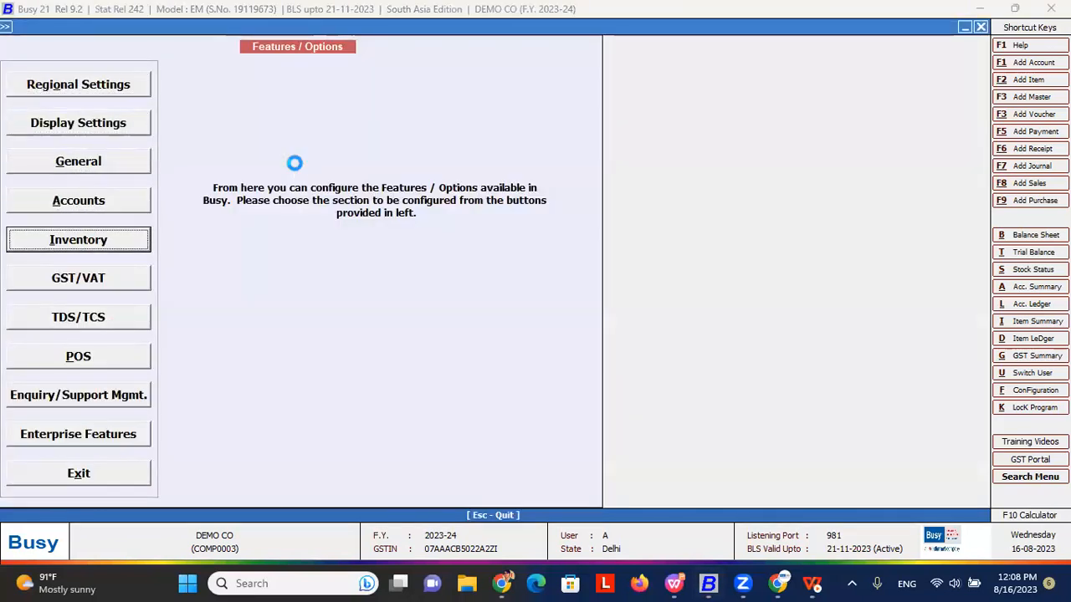
pyautogui.click(517, 76)
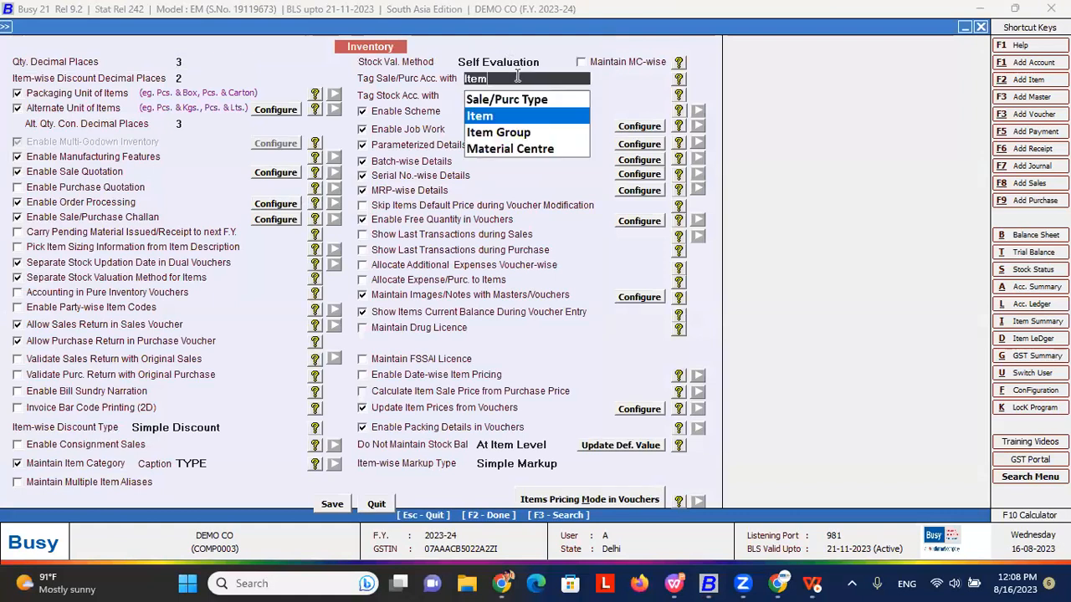
pyautogui.click(483, 117)
pyautogui.click(324, 507)
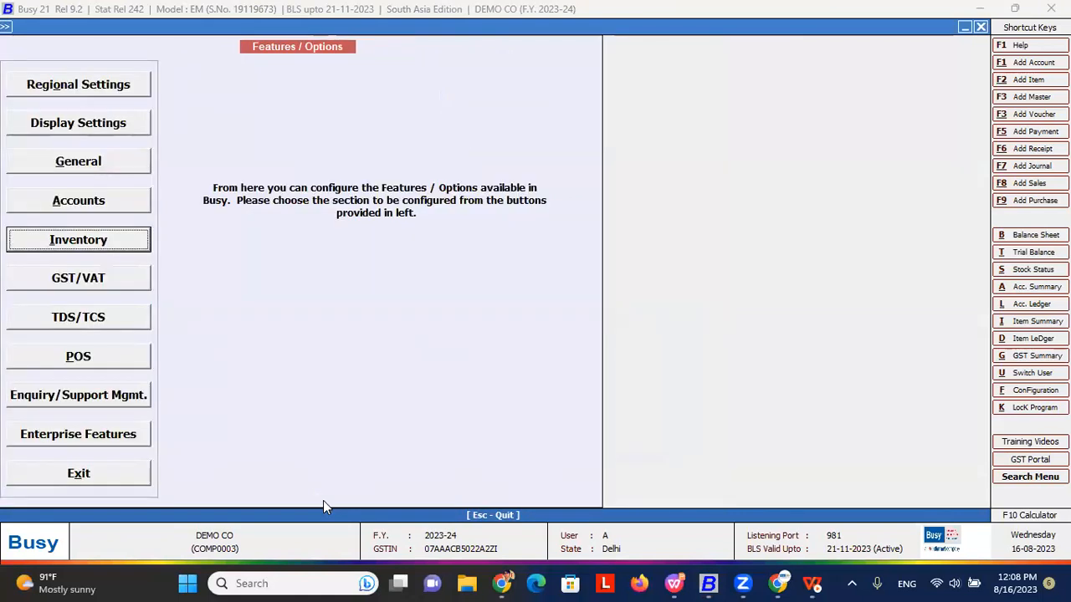
# - Open the item master of APPLE 1 for modification
pyautogui.press('Escape')
pyautogui.press('Escape')
pyautogui.press('Up')
pyautogui.press('Return')
pyautogui.press('Down')
pyautogui.press('Down')
pyautogui.press('Down')
pyautogui.press('Down')
pyautogui.press('Down')
pyautogui.press('Return')
pyautogui.press('Down')
pyautogui.press('Down')
pyautogui.press('Return')
pyautogui.press('Down')
pyautogui.press('Down')
pyautogui.press('Down')
pyautogui.press('Return')
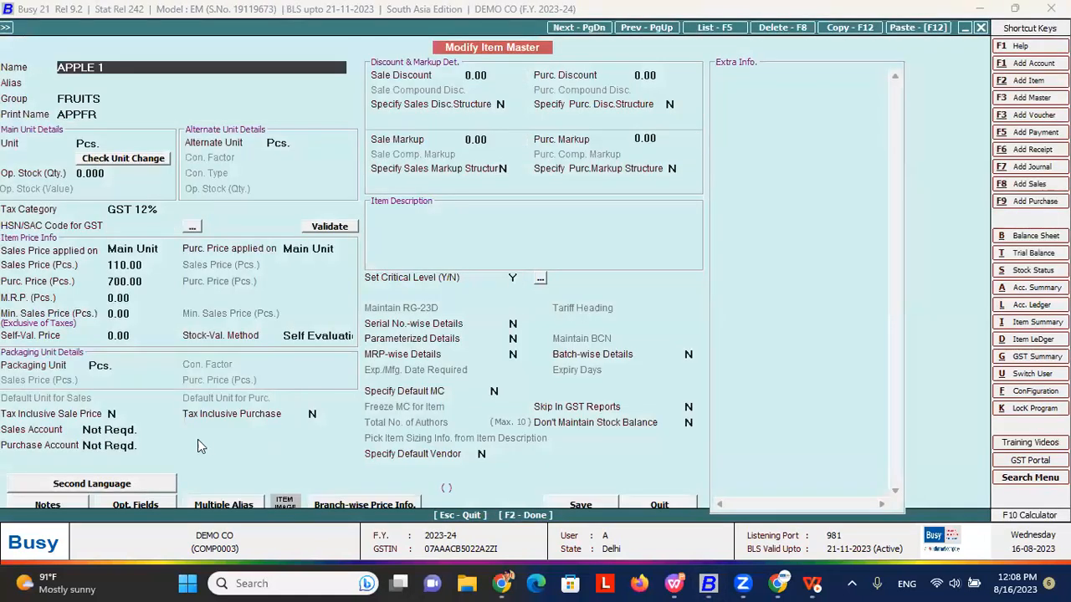
# - Set APPLE 1's Sales Account to Specify Here and assign the Sales account
pyautogui.click(177, 430)
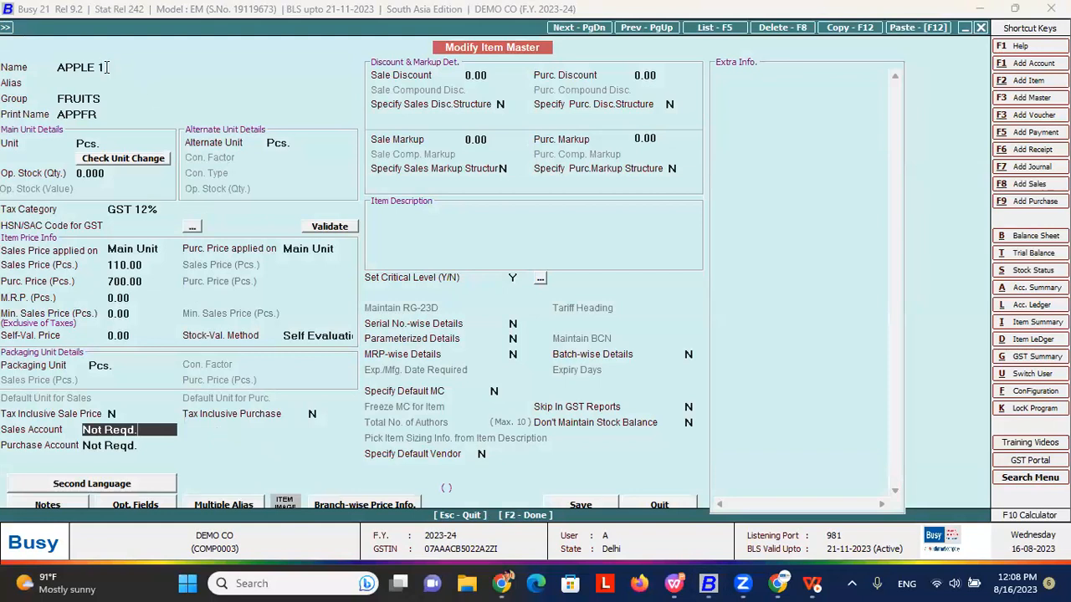
pyautogui.write('sal')
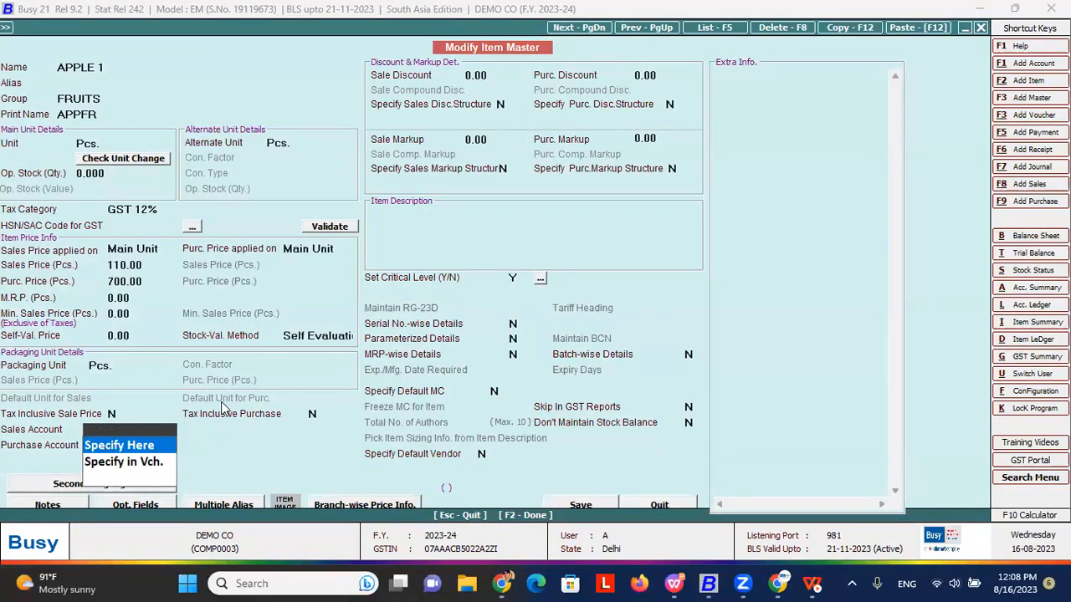
pyautogui.press('Return')
pyautogui.write('sal')
pyautogui.press('Down')
pyautogui.press('Down')
pyautogui.press('Return')
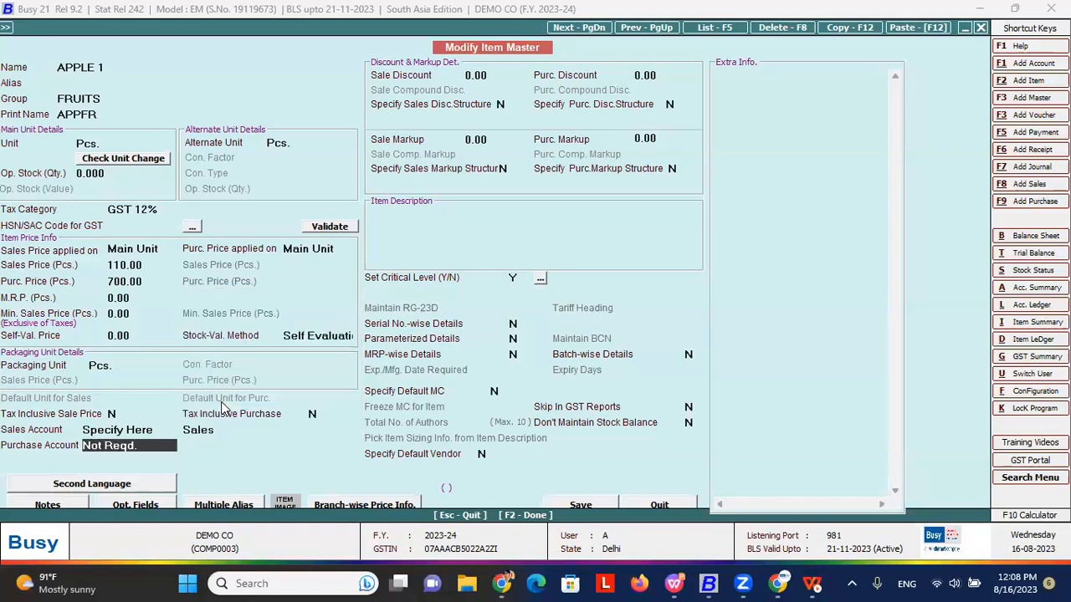
# - Keep APPLE 1's Purchase Account as Not Reqd. and save the item master
pyautogui.press('Return')
pyautogui.press('Left')
pyautogui.press('Return')
pyautogui.press('F2')
pyautogui.press('F2')
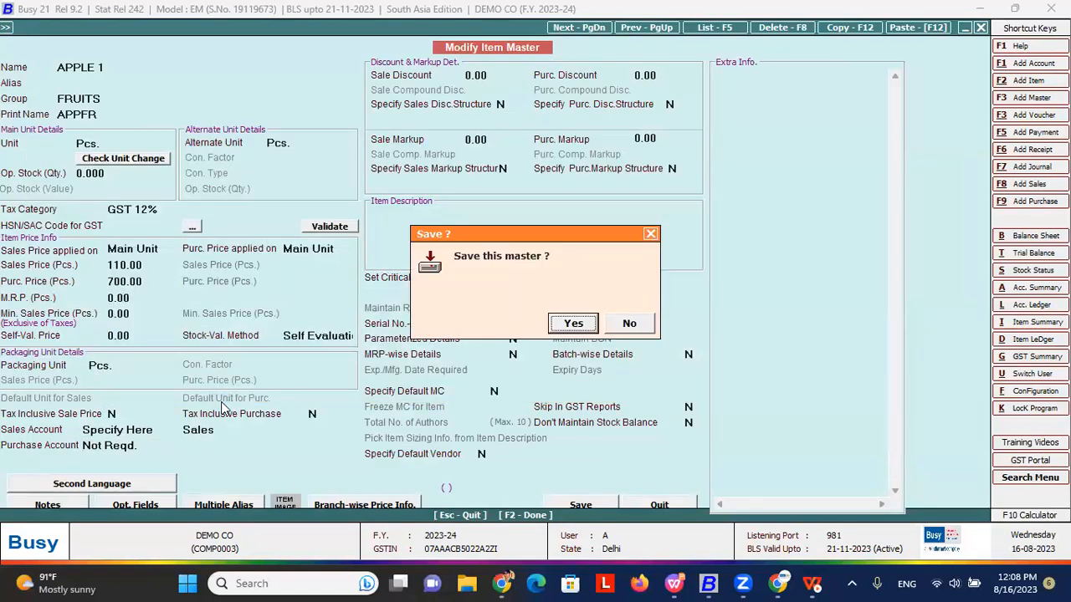
pyautogui.press('Return')
pyautogui.press('F2')
pyautogui.press('Return')
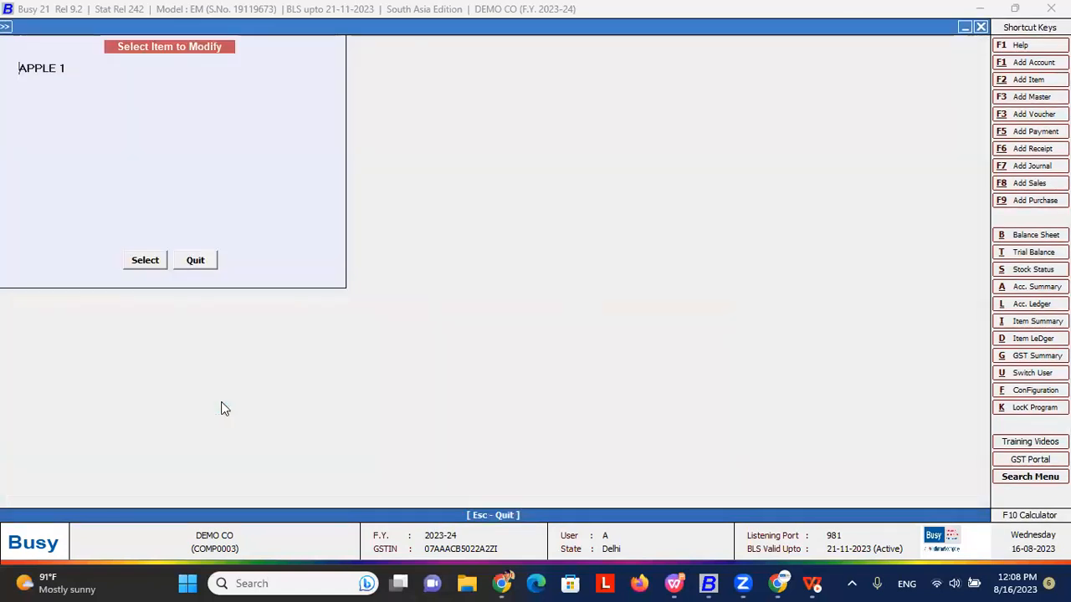
# - Open the Amc Charges item and set its Sales Account to Specify Here with Service Charges Receipts
pyautogui.press('Down')
pyautogui.press('Down')
pyautogui.press('Down')
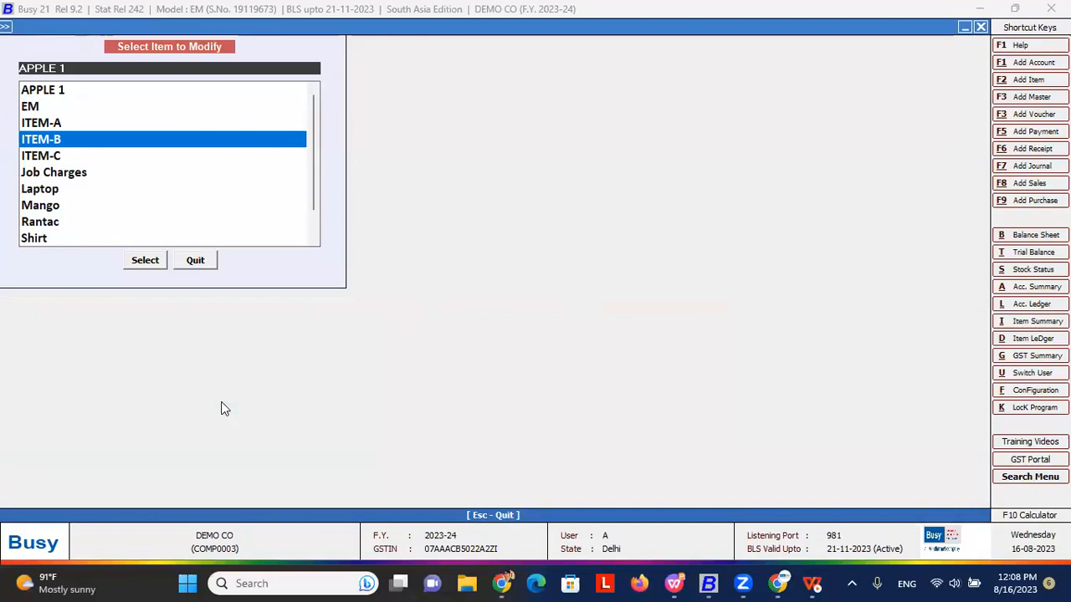
pyautogui.write('amc')
pyautogui.press('Return')
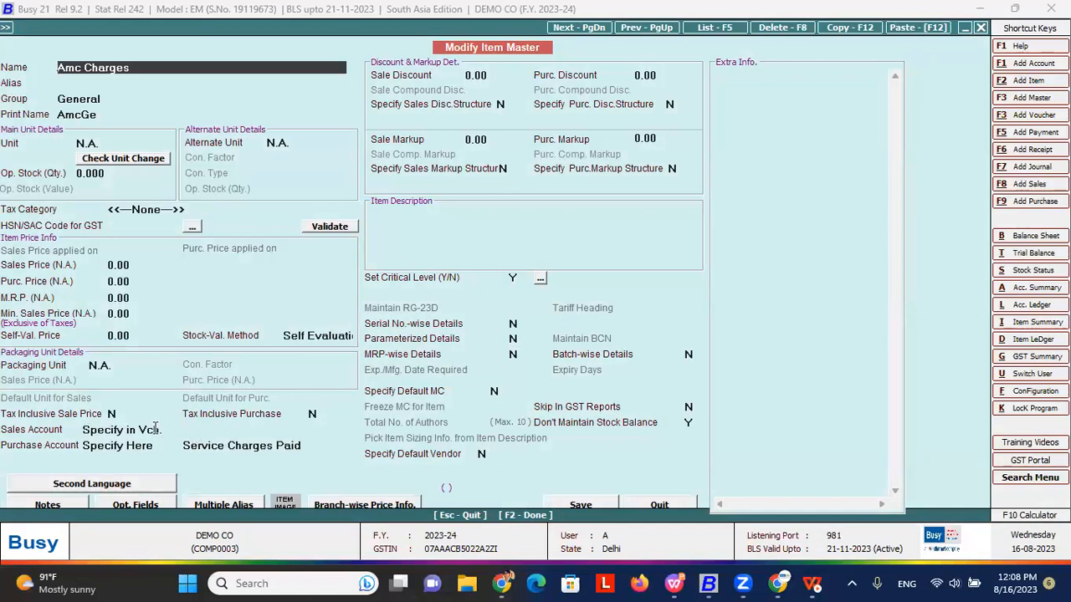
pyautogui.click(155, 429)
pyautogui.press('Down')
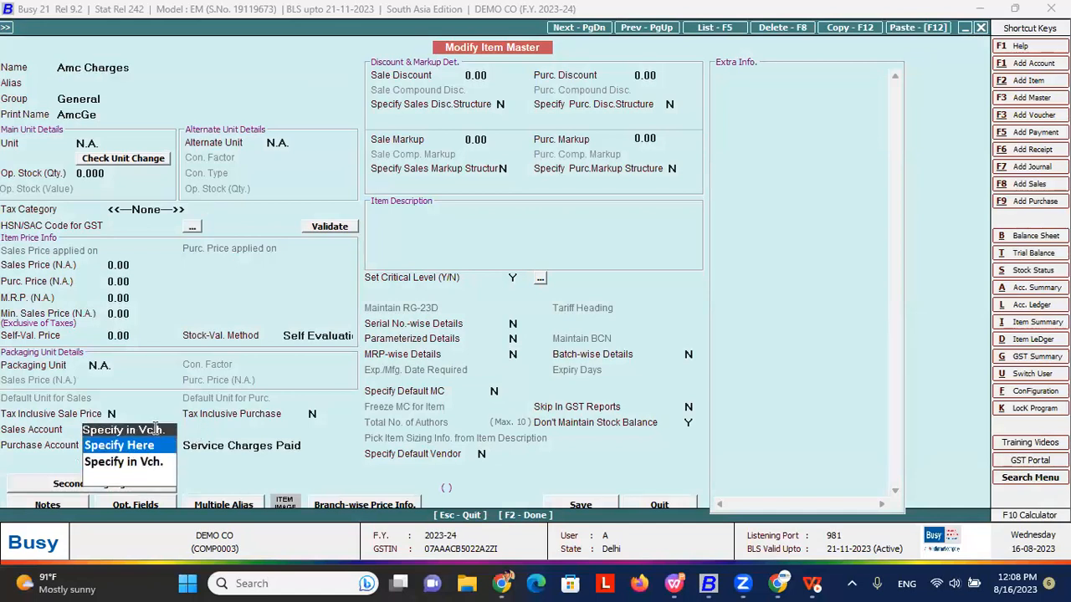
pyautogui.press('Return')
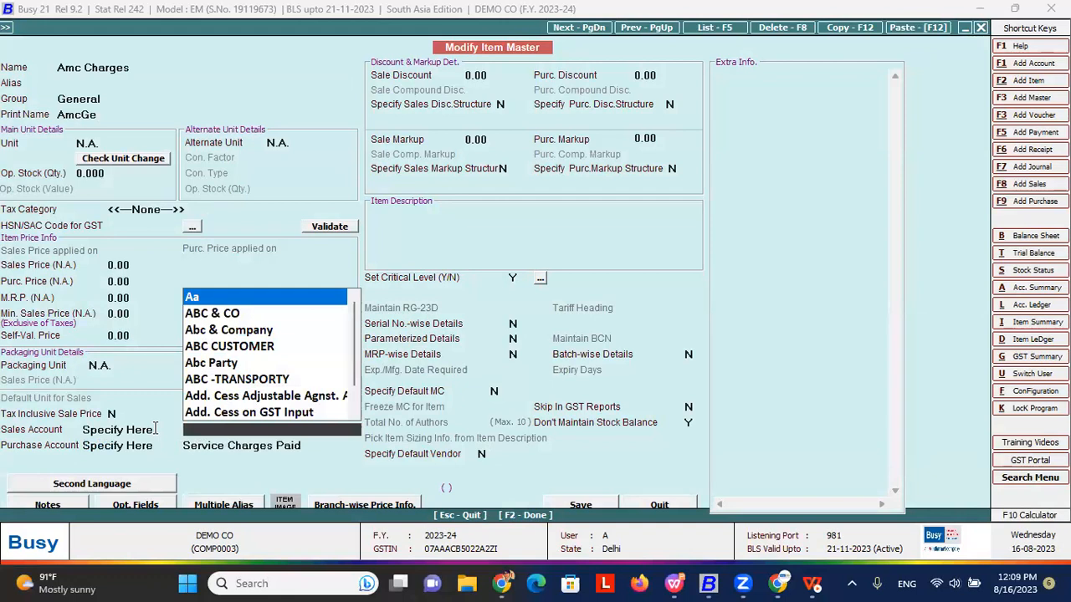
pyautogui.write('serv')
pyautogui.press('Down')
pyautogui.press('Return')
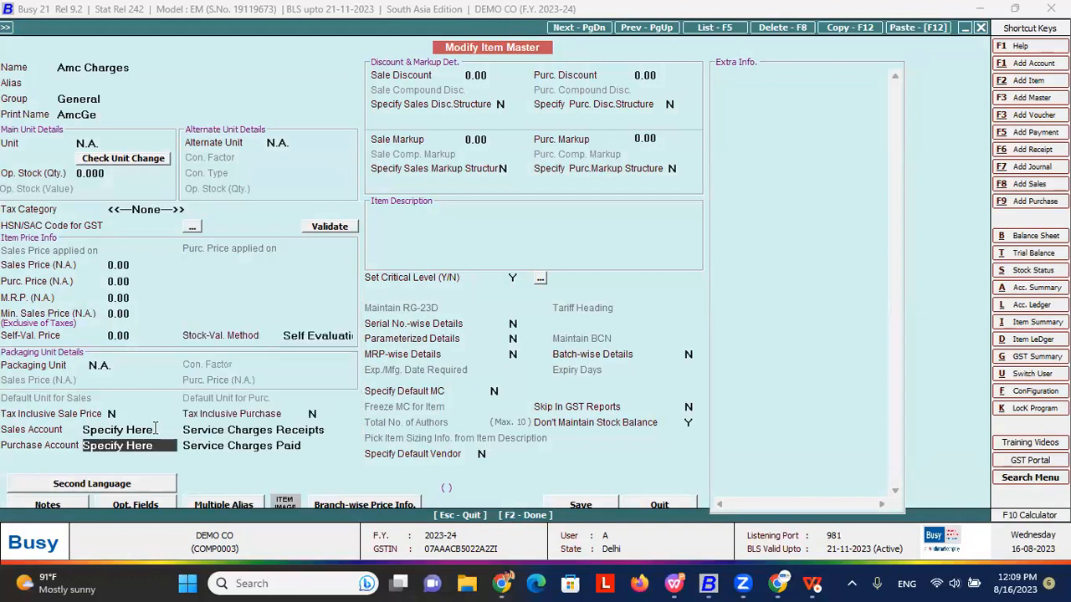
# - Review the Amc Charges name, reselect Service Charges Receipts as its sales account, and quit the item without saving
pyautogui.click(142, 69)
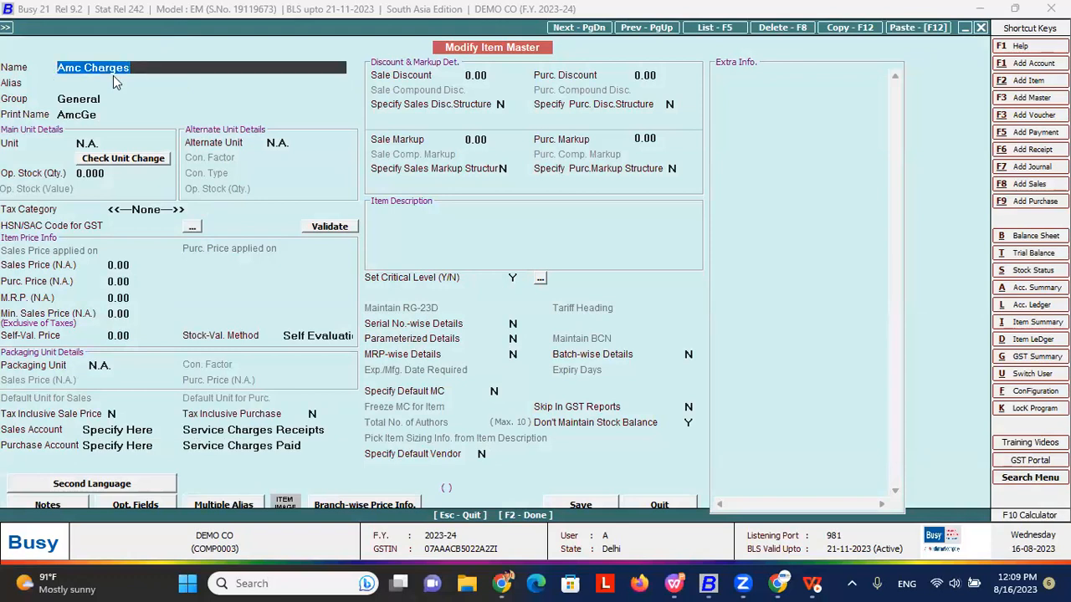
pyautogui.click(326, 430)
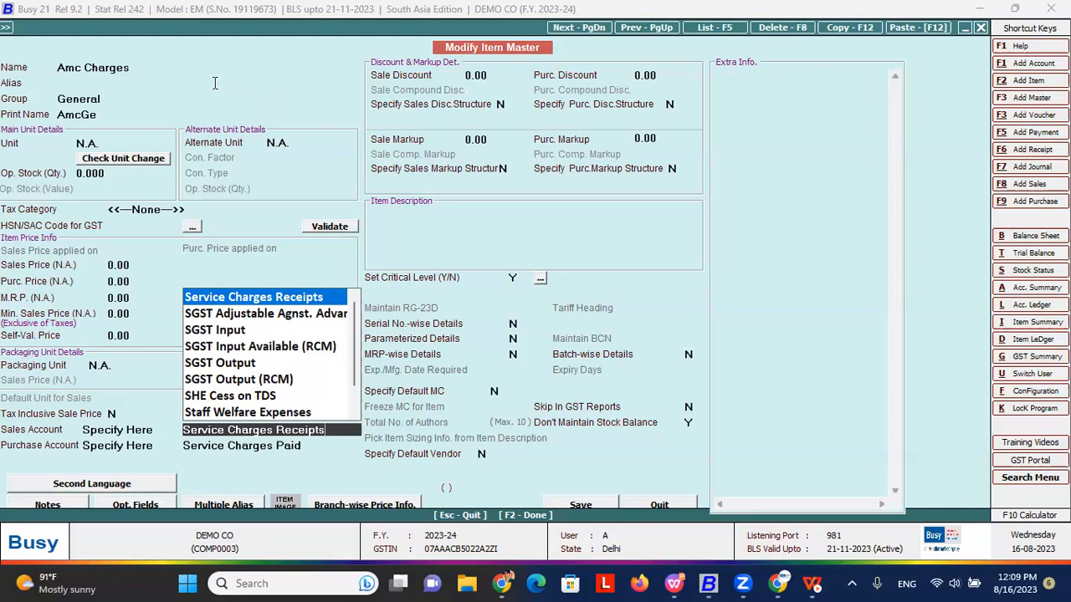
pyautogui.click(317, 298)
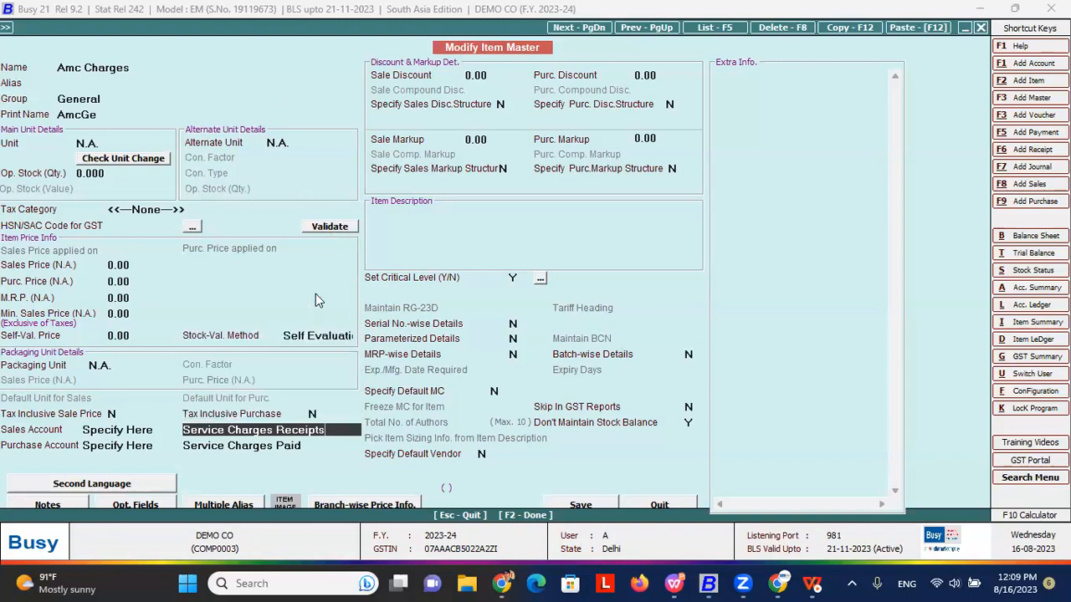
pyautogui.press('Escape')
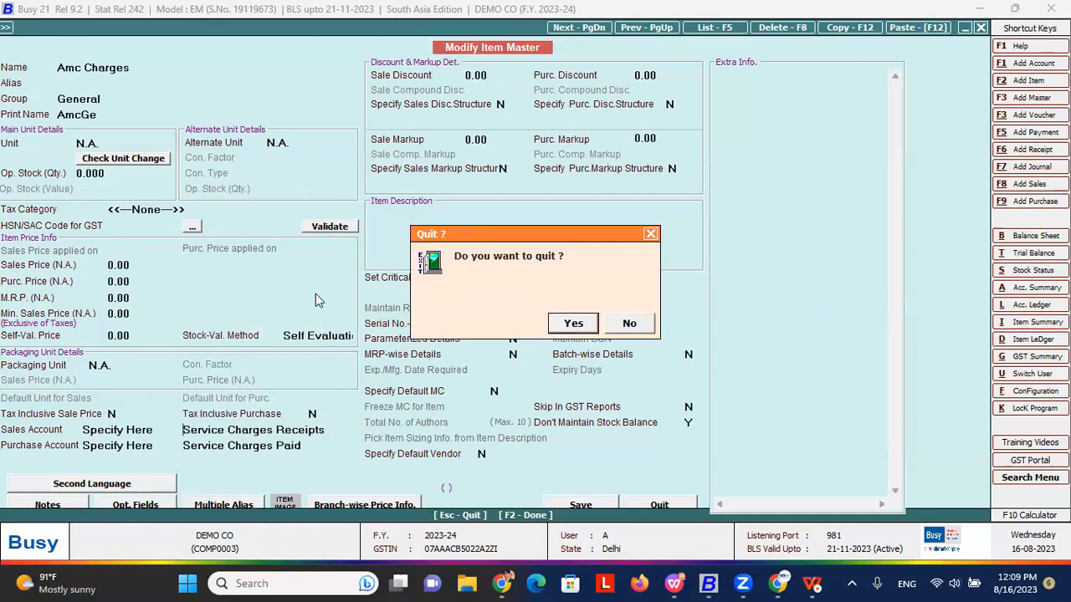
pyautogui.press('y')
pyautogui.press('Escape')
# - Switch to the WPS slide show, advance to the Update Item Price from Voucher slide, and return to Busy
pyautogui.hotkey('alt', 'Tab')
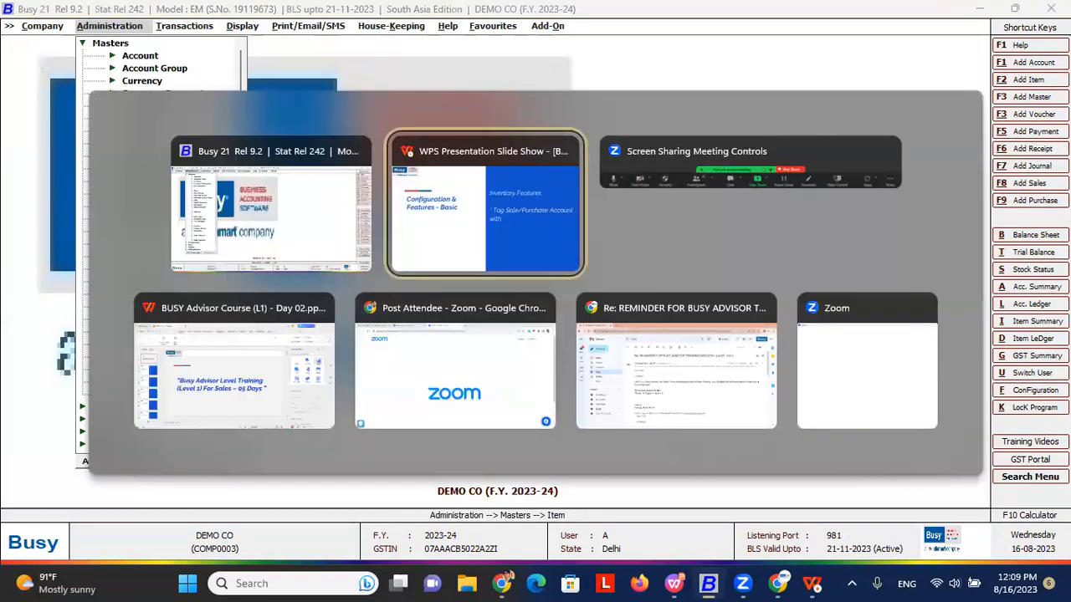
pyautogui.press('Right')
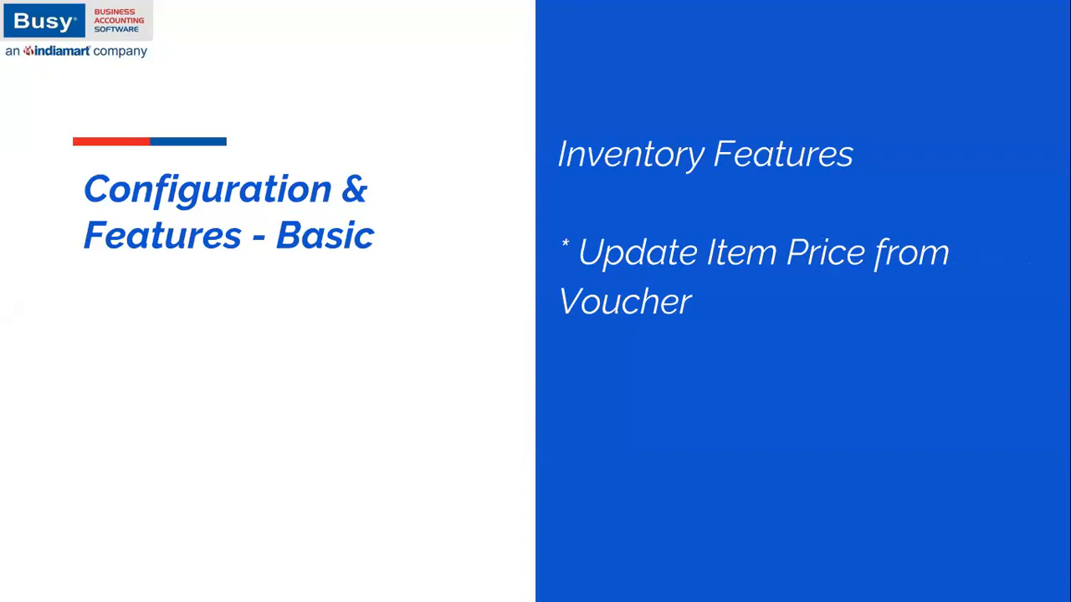
pyautogui.hotkey('alt', 'Tab')
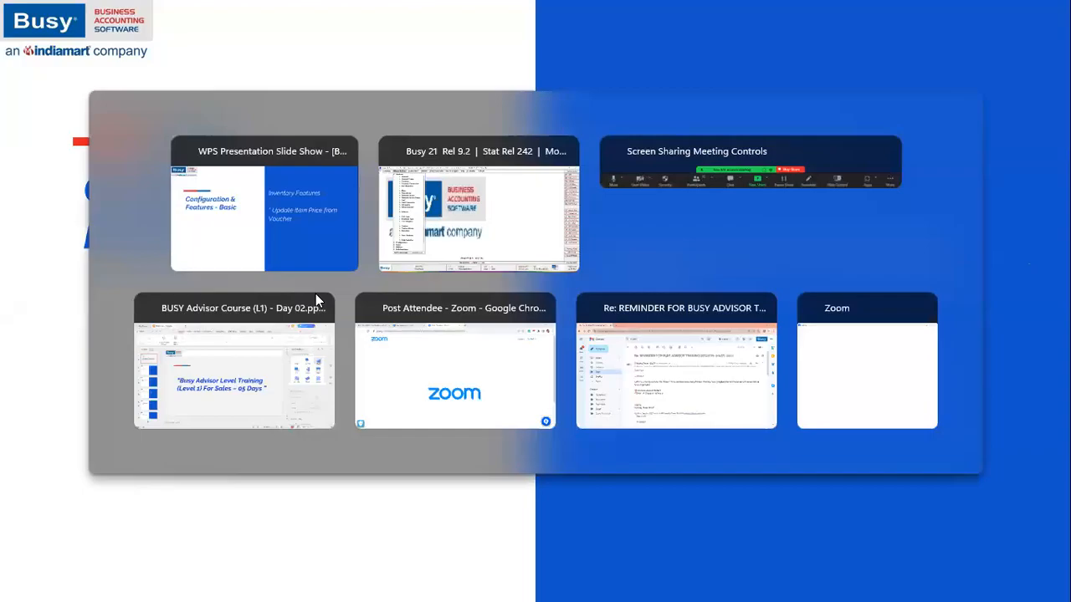
# - Open the Inventory section of Features / Options
pyautogui.press('Down')
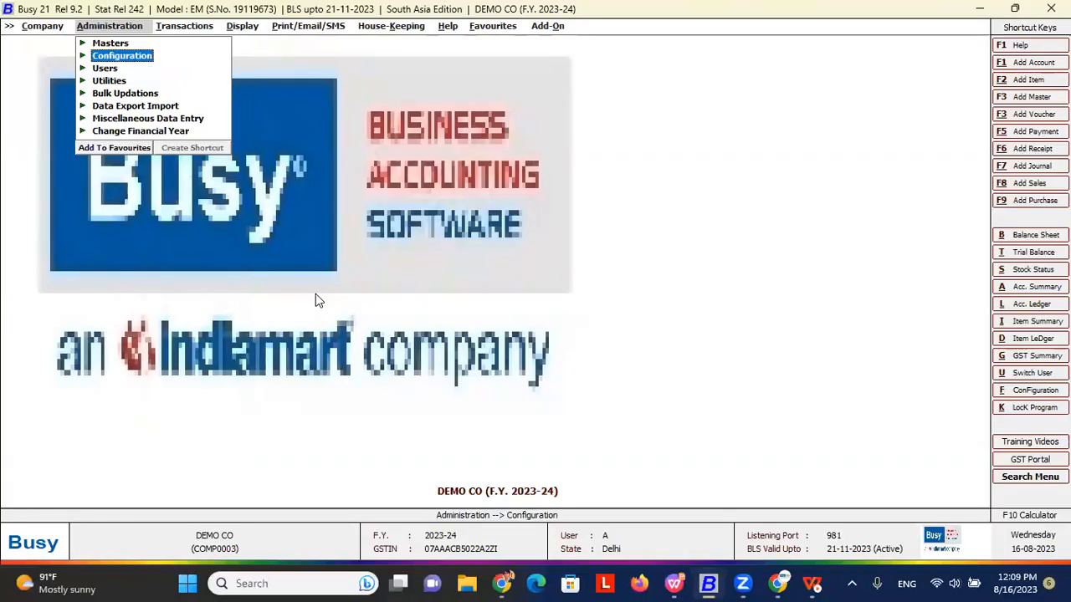
pyautogui.press('Return')
pyautogui.press('Return')
pyautogui.press('i')
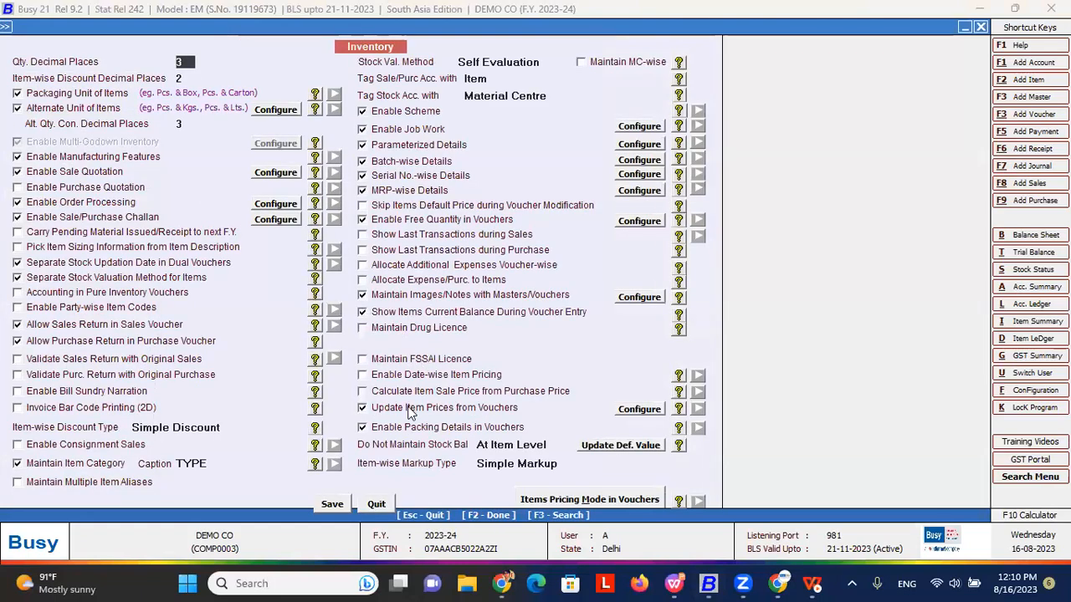
# - Search the inventory options for "update item" and examine the sale and purchase price settings of Update Item Prices from Vouchers
pyautogui.click(409, 411)
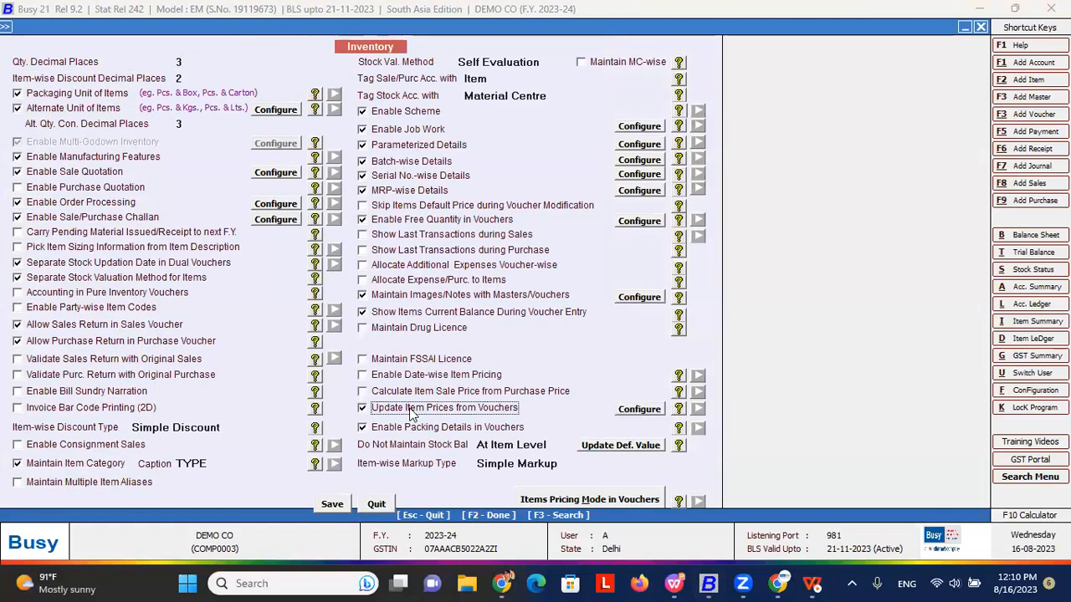
pyautogui.press('F3')
pyautogui.write('u')
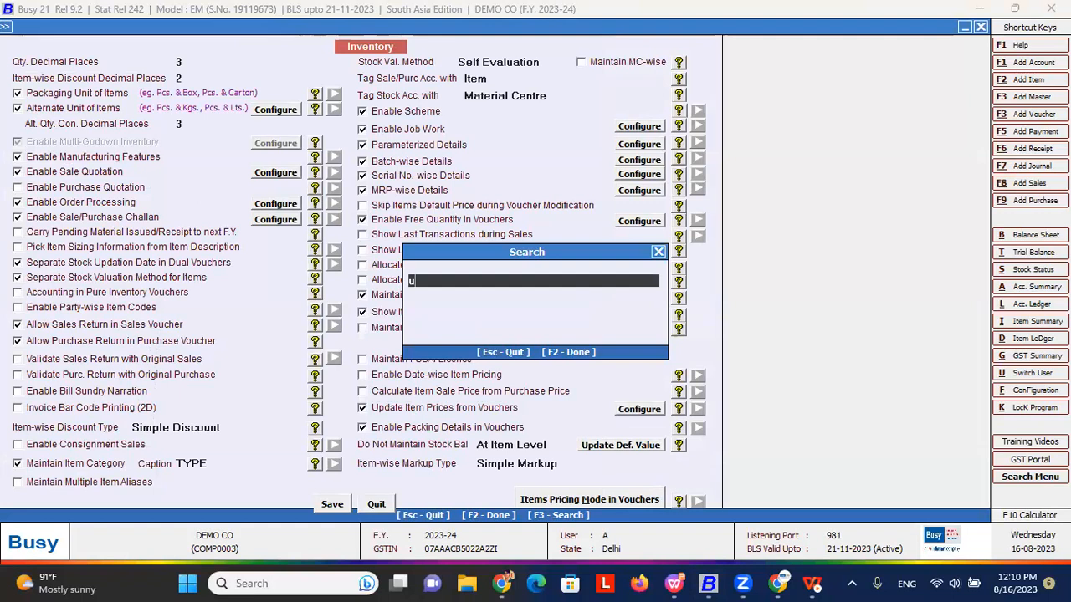
pyautogui.write('pdate item')
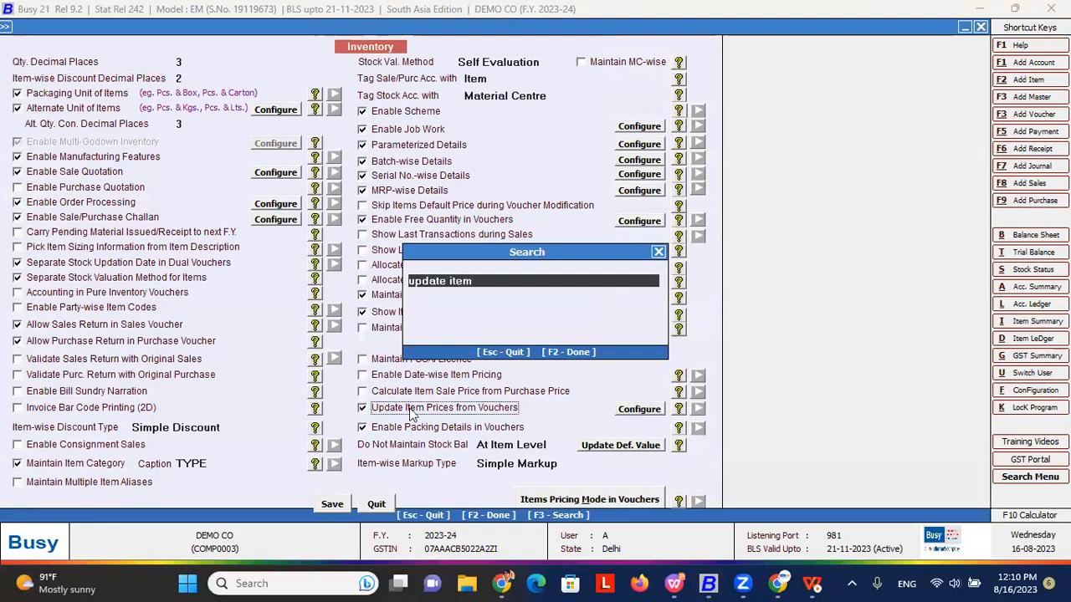
pyautogui.press('Return')
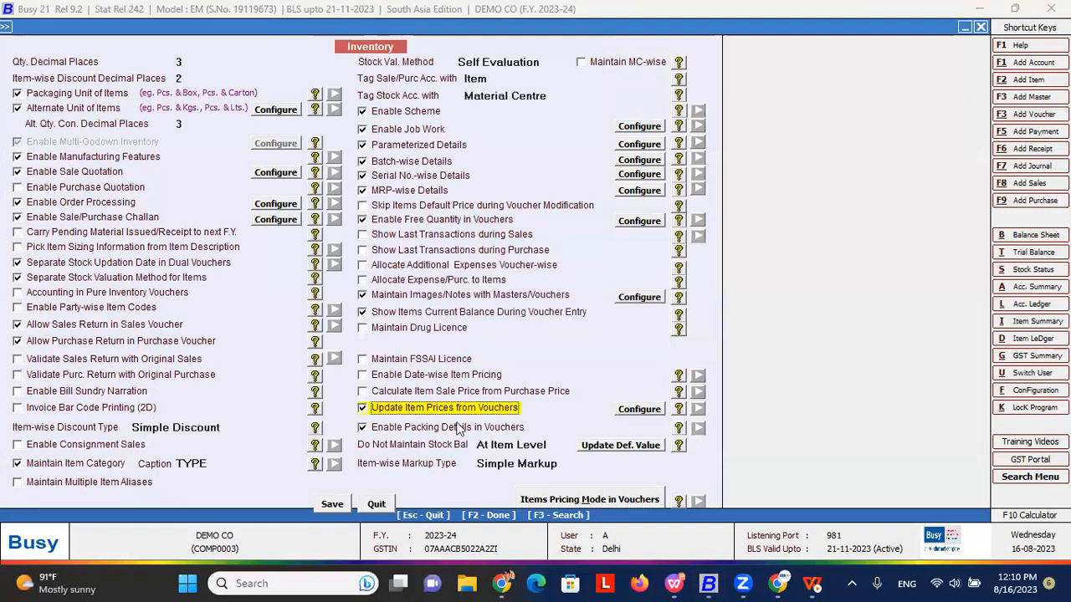
pyautogui.click(633, 410)
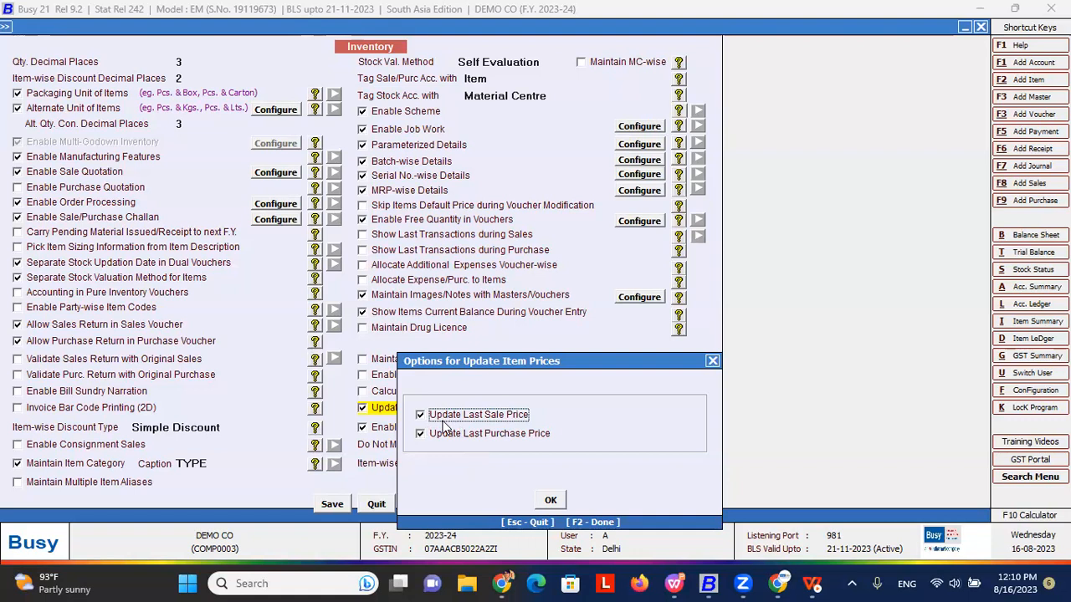
pyautogui.press('Escape')
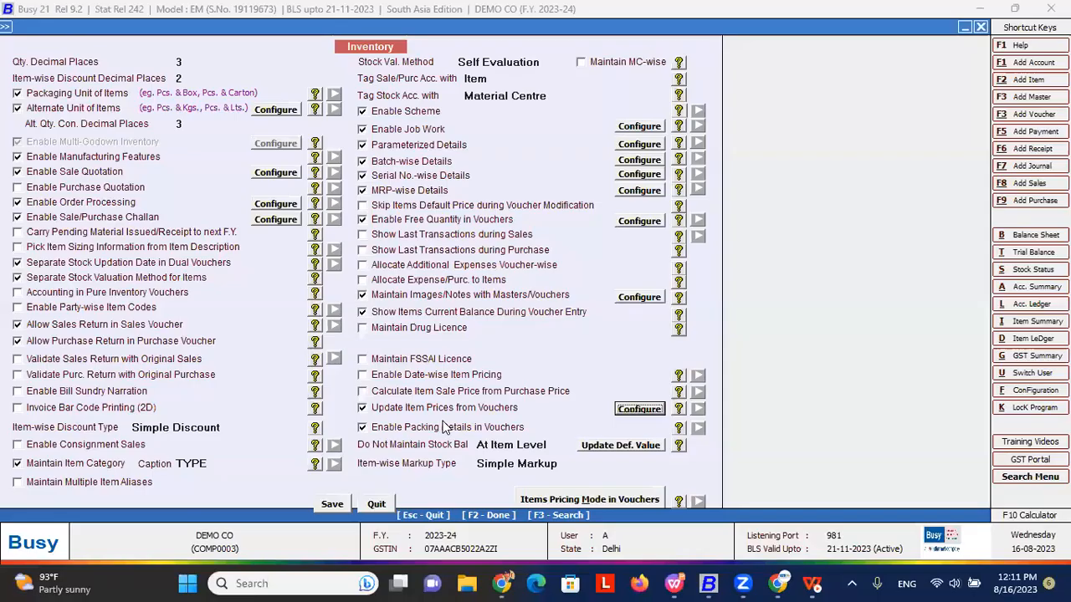
# - Quit the Inventory options and Features / Options, and go to the Masters section of Administration
pyautogui.press('Escape')
pyautogui.press('Escape')
pyautogui.press('Down')
pyautogui.press('Up')
pyautogui.press('Up')
pyautogui.press('Up')
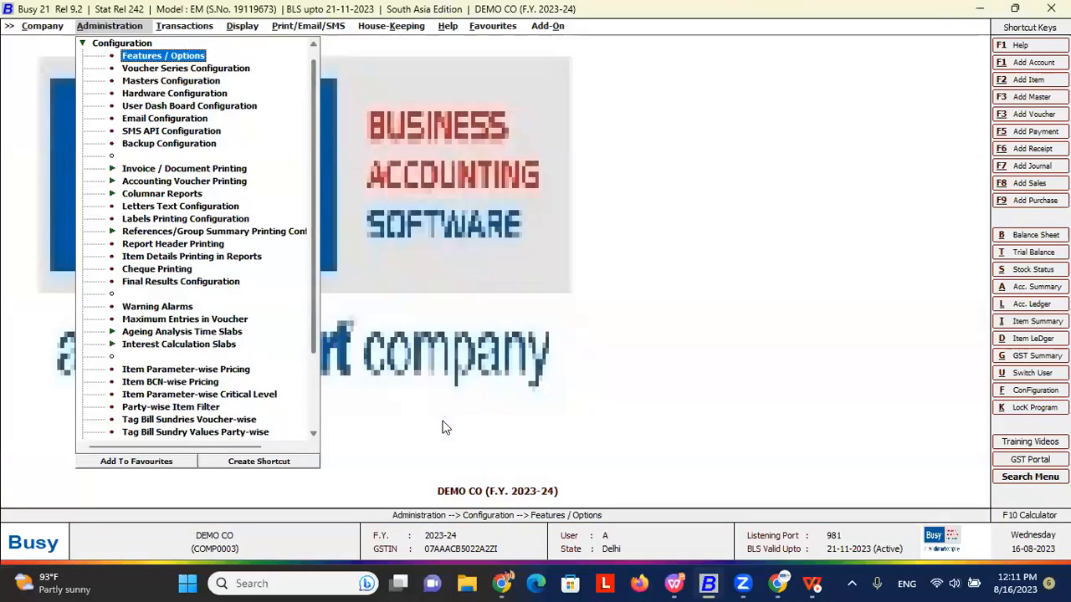
pyautogui.press('Up')
pyautogui.press('Down')
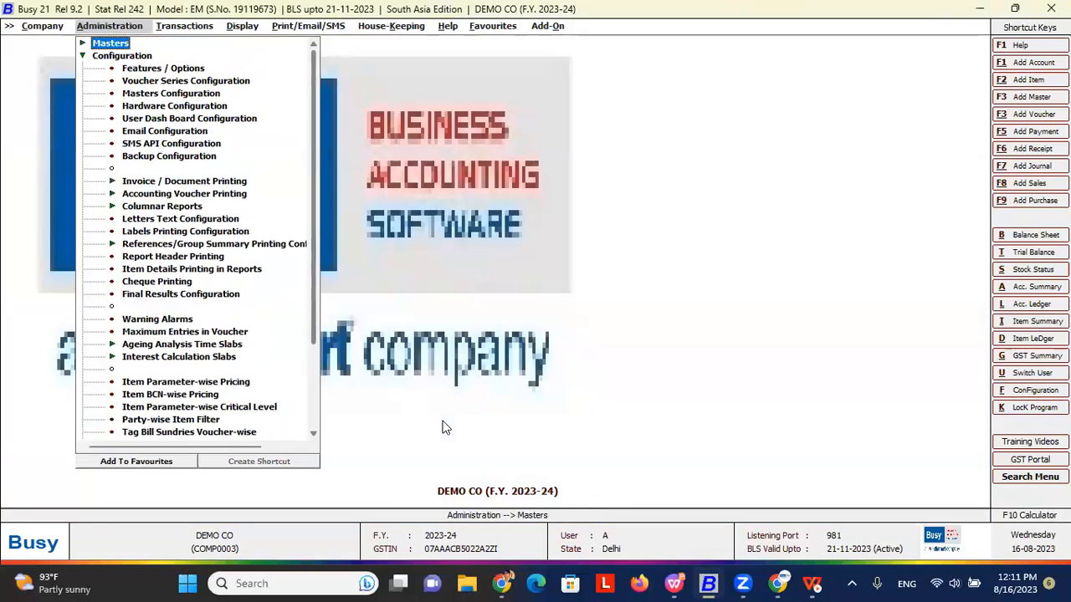
# - Open the item Abc for modification and bring up its MC-wise critical level definition
pyautogui.press('Right')
pyautogui.press('Down')
pyautogui.press('Down')
pyautogui.press('Down')
pyautogui.press('Down')
pyautogui.press('Down')
pyautogui.press('Down')
pyautogui.press('Down')
pyautogui.press('Up')
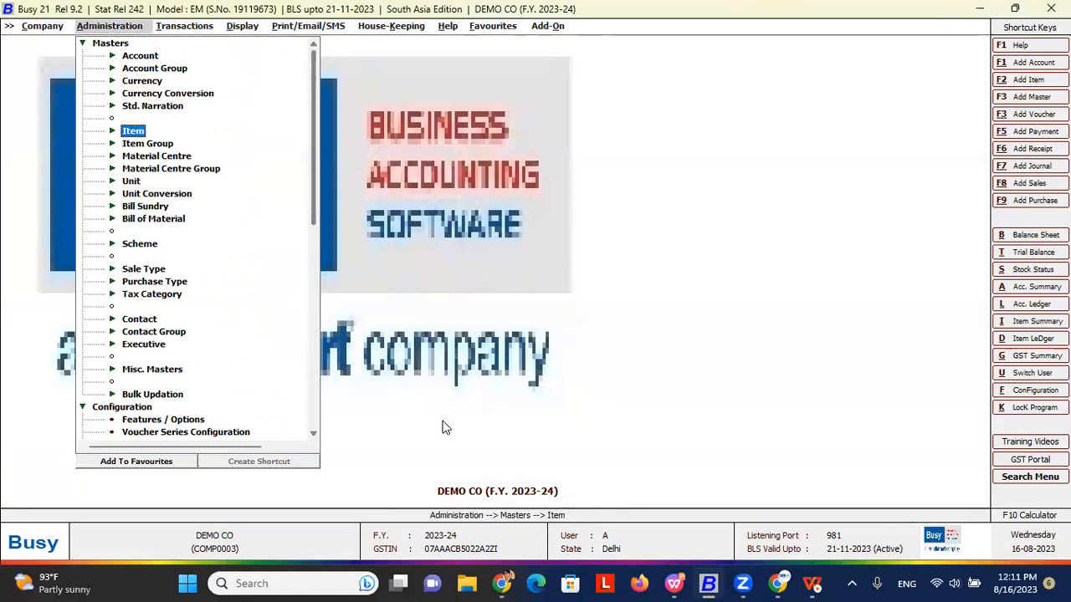
pyautogui.press('Right')
pyautogui.press('Down')
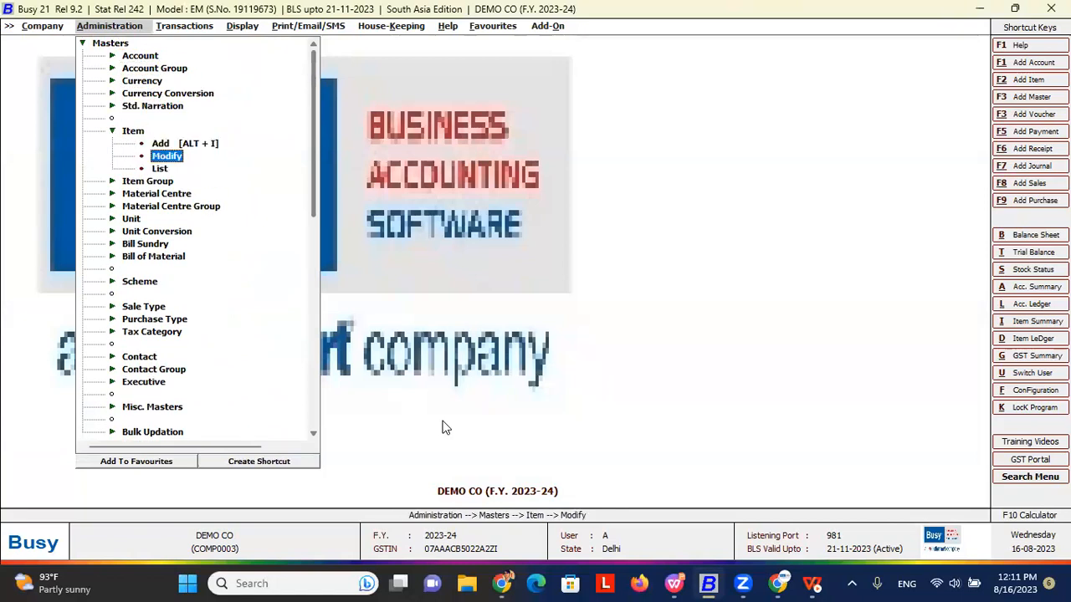
pyautogui.press('Return')
pyautogui.press('Return')
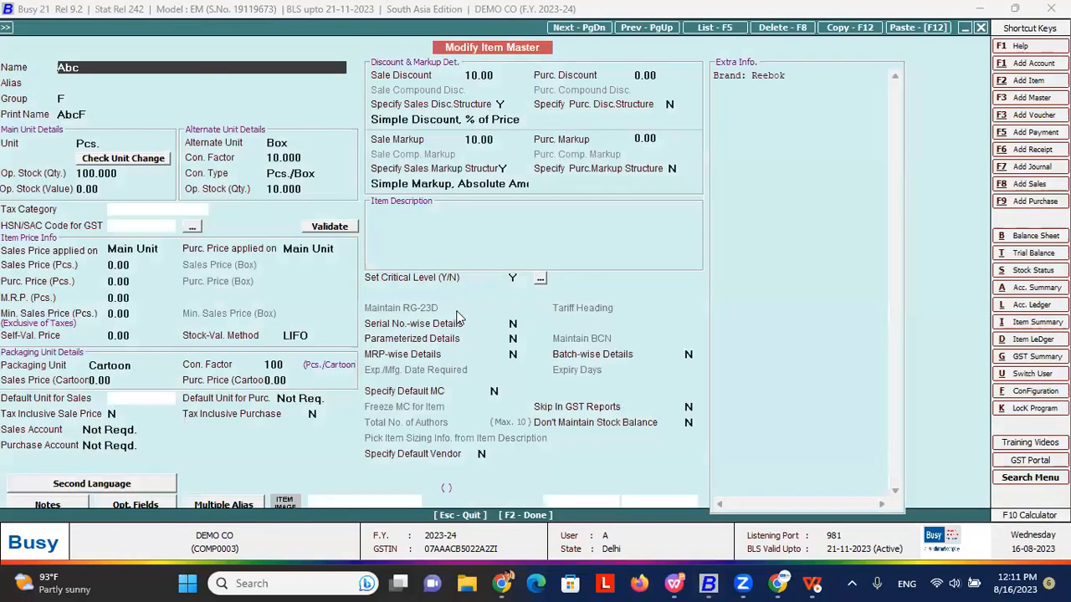
pyautogui.click(540, 279)
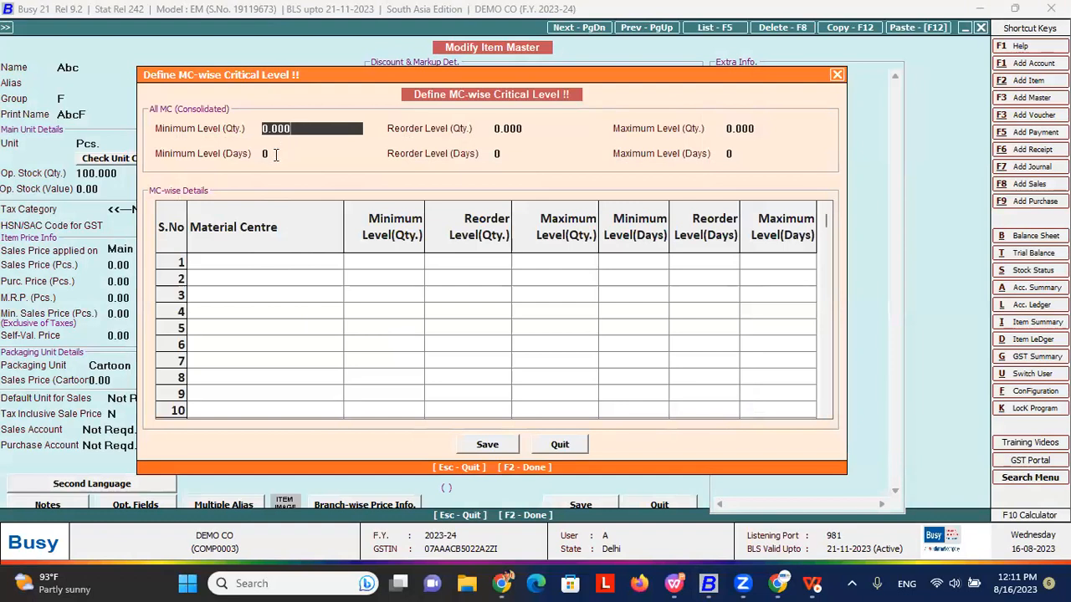
pyautogui.click(274, 154)
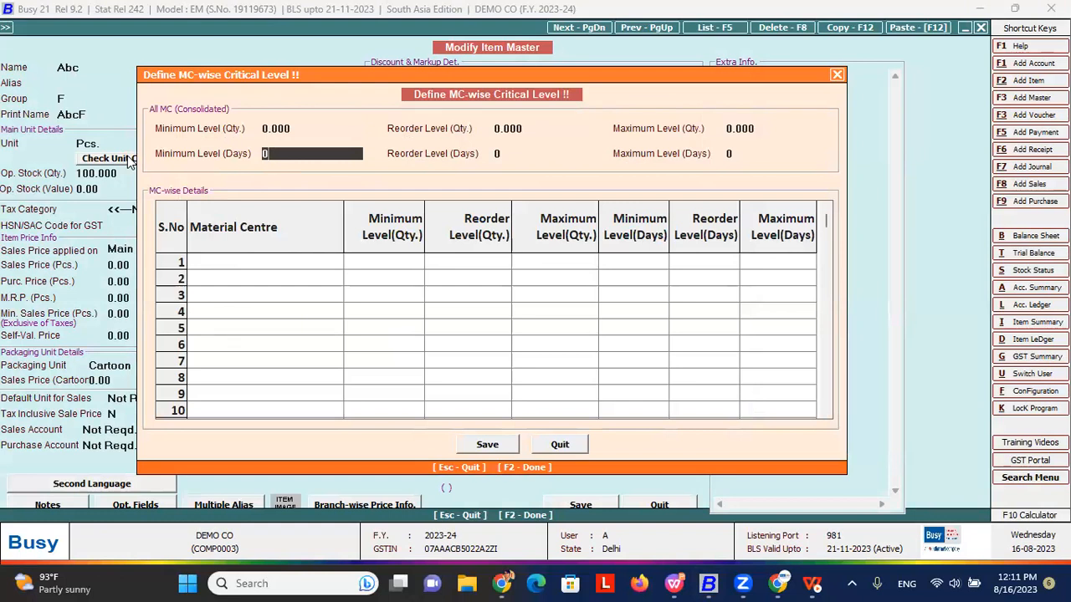
# - Add a Main Store critical level row with minimum quantity 10, reorder quantity 12 and maximum quantity 15
pyautogui.click(270, 261)
pyautogui.press('Down')
pyautogui.press('Down')
pyautogui.press('Down')
pyautogui.press('Down')
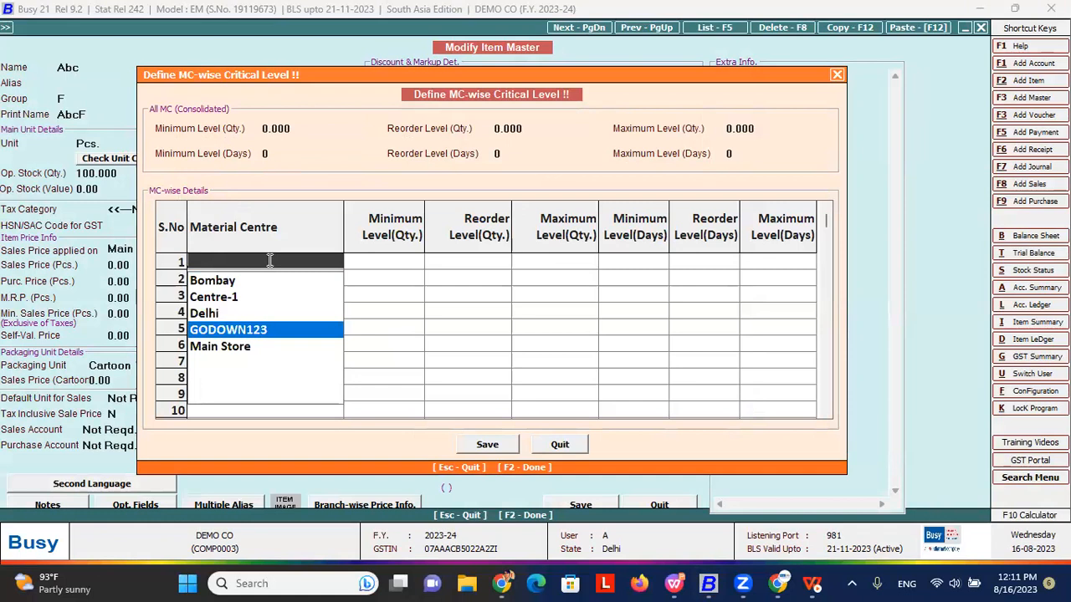
pyautogui.press('Return')
pyautogui.write('10')
pyautogui.press('Return')
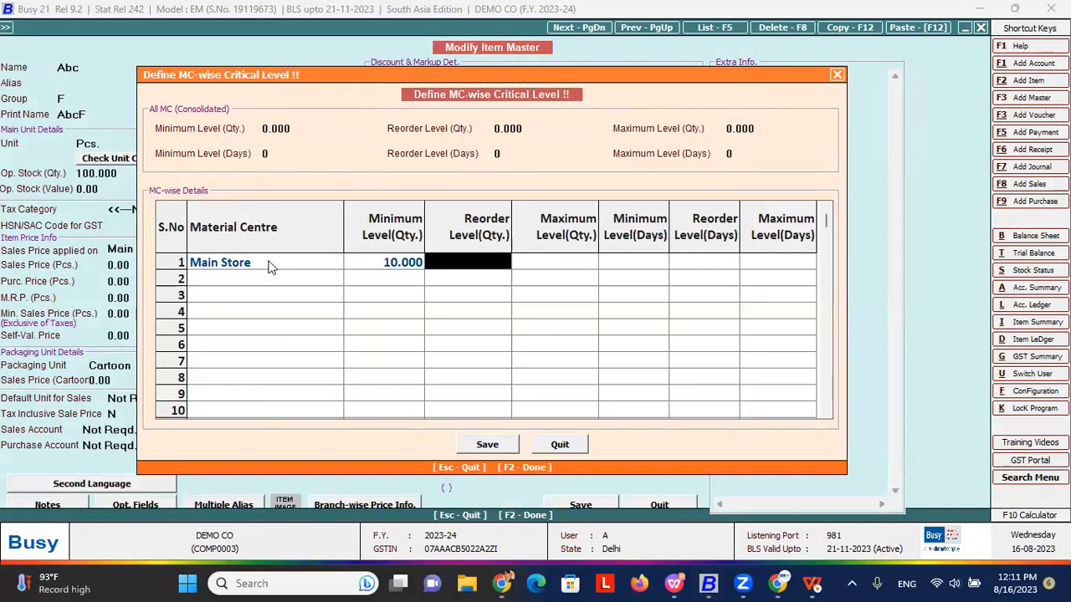
pyautogui.write('1')
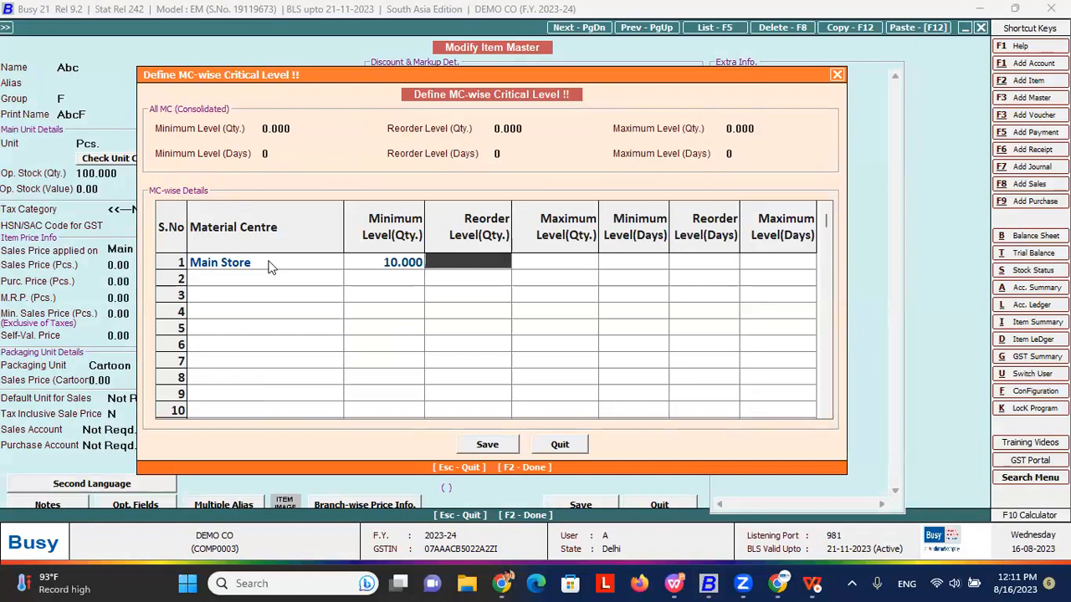
pyautogui.write('2')
pyautogui.press('Return')
pyautogui.write('15')
pyautogui.press('Return')
pyautogui.press('Return')
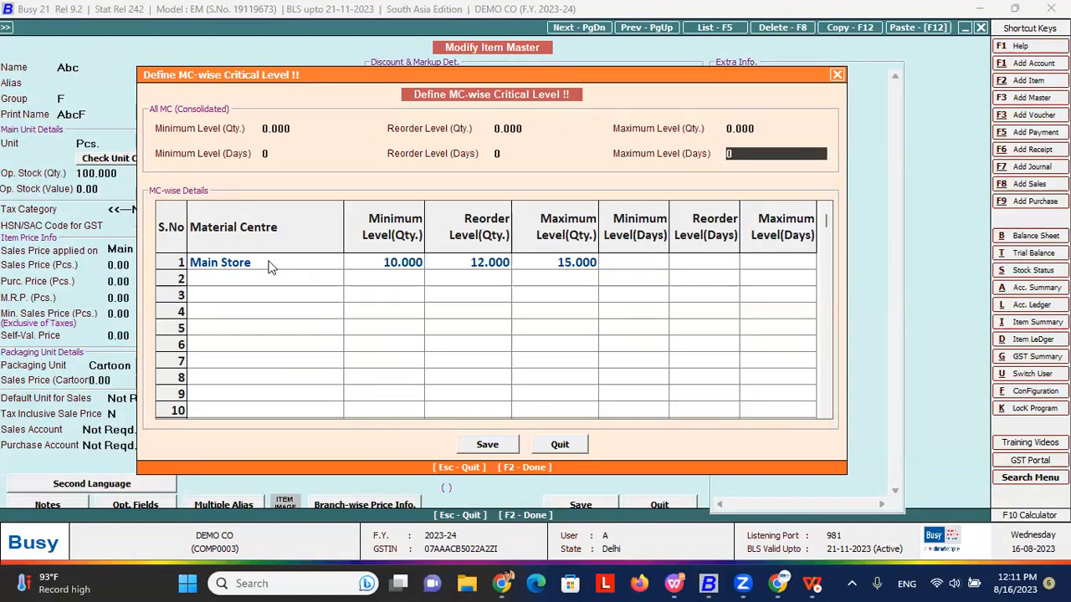
# - Add a GODOWN123 critical level row with minimum quantity 7, reorder quantity 13 and maximum quantity 12
pyautogui.click(260, 278)
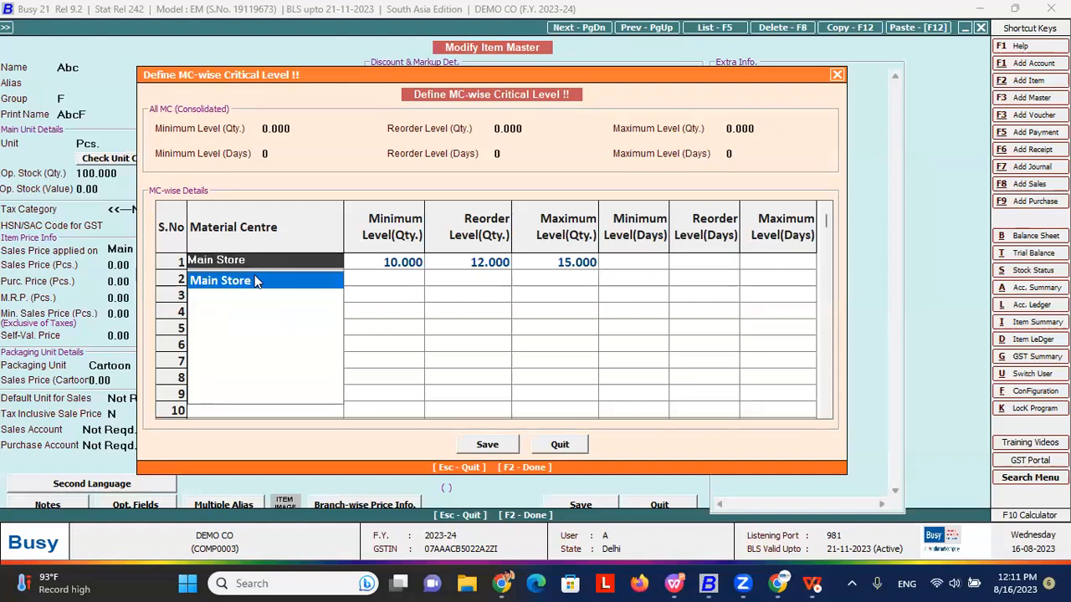
pyautogui.moveTo(377, 290); pyautogui.dragTo(306, 288)
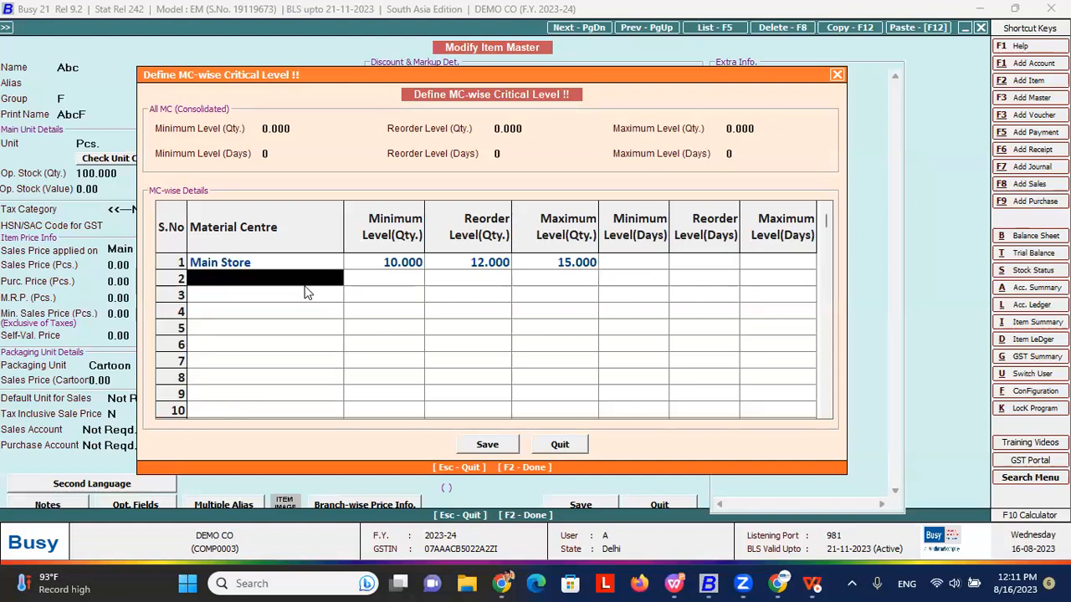
pyautogui.click(304, 286)
pyautogui.write('g')
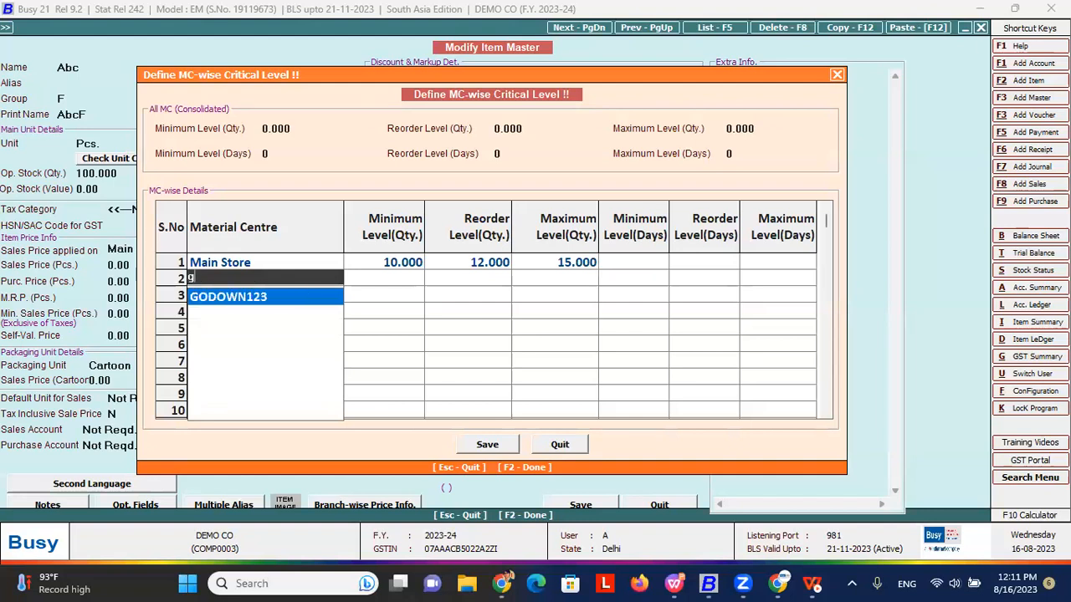
pyautogui.press('Return')
pyautogui.write('7')
pyautogui.press('Return')
pyautogui.write('13')
pyautogui.press('Return')
pyautogui.write('12')
pyautogui.press('Return')
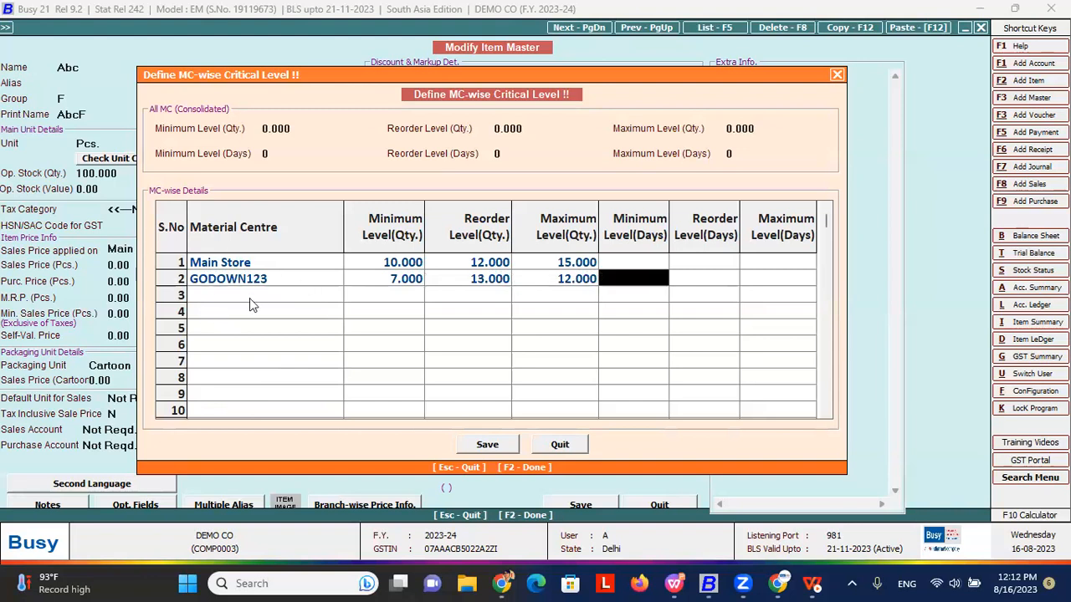
# - Delete the Main Store and GODOWN123 rows from the MC-wise details
pyautogui.click(171, 269)
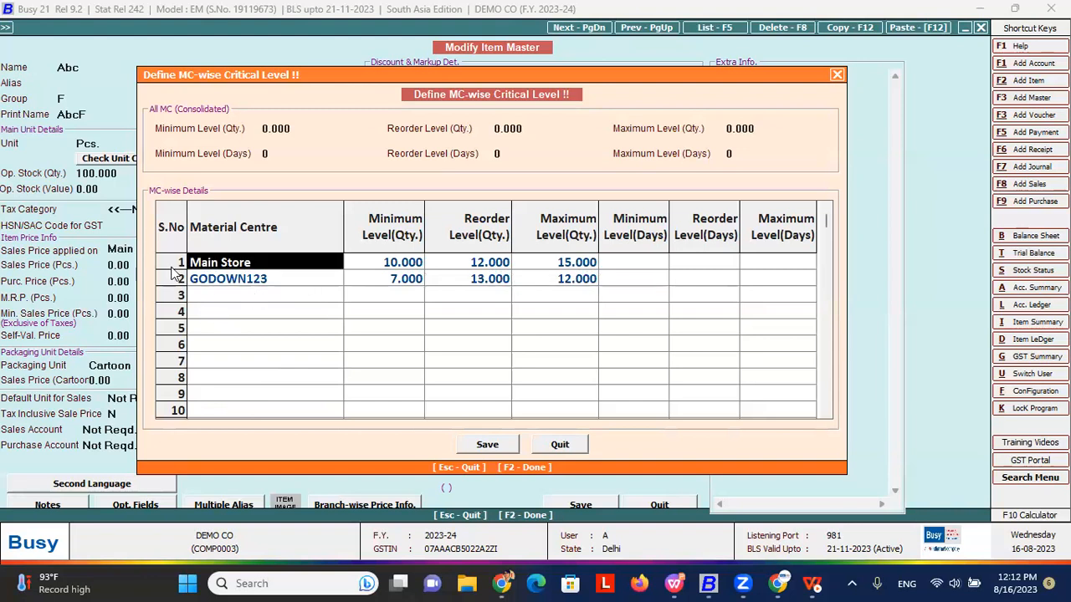
pyautogui.rightClick(174, 274)
pyautogui.click(210, 280)
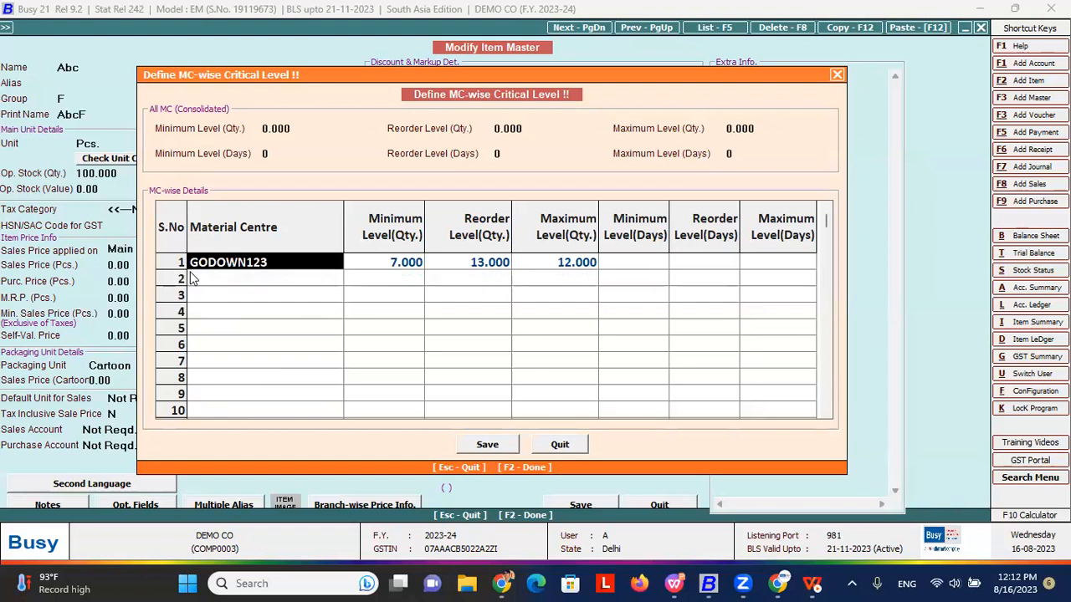
pyautogui.rightClick(176, 266)
pyautogui.click(204, 278)
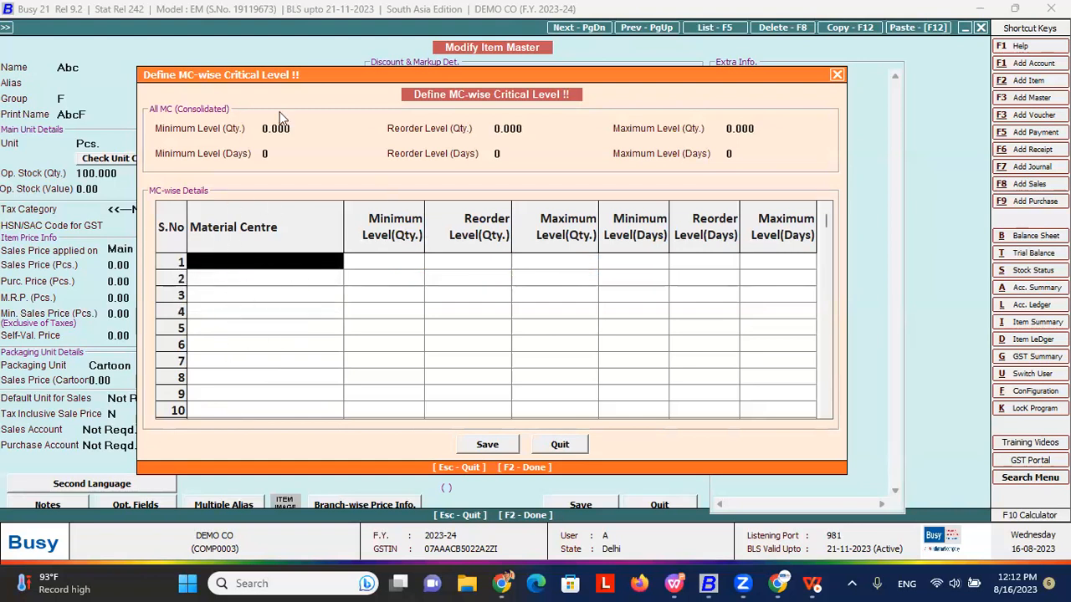
# - Set the consolidated minimum level quantity to 10 and reorder level quantity to 30, then save the critical levels and item Abc
pyautogui.click(297, 126)
pyautogui.press('BackSpace')
pyautogui.press('BackSpace')
pyautogui.press('BackSpace')
pyautogui.press('BackSpace')
pyautogui.press('BackSpace')
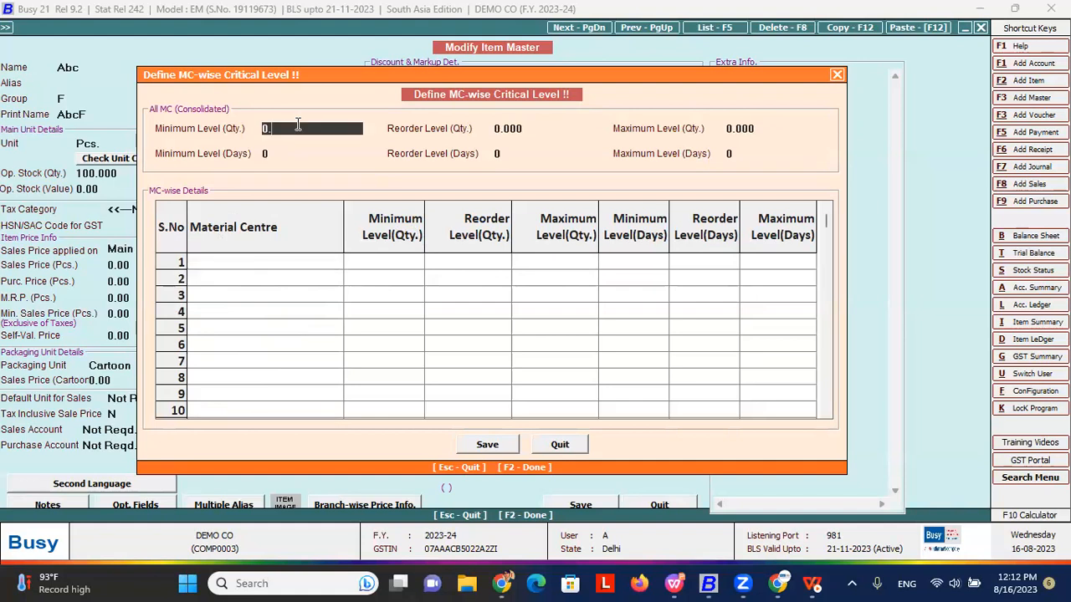
pyautogui.write('10')
pyautogui.press('Return')
pyautogui.write('30')
pyautogui.press('Return')
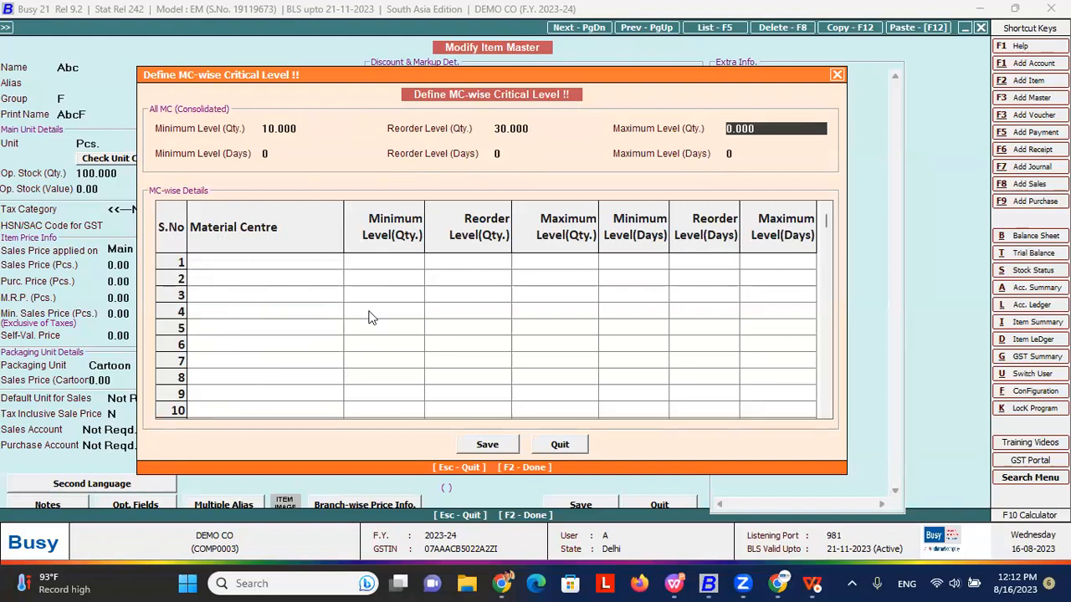
pyautogui.press('F2')
pyautogui.press('F2')
pyautogui.press('Escape')
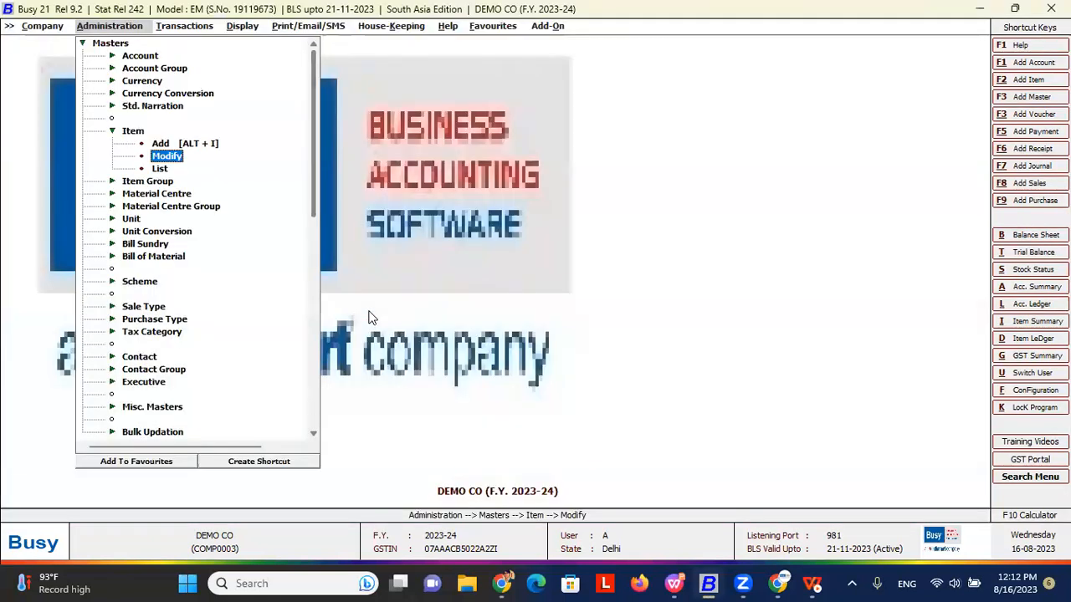
# - Open the Inventory section of Features / Options under Configuration
pyautogui.press('Escape')
pyautogui.press('Escape')
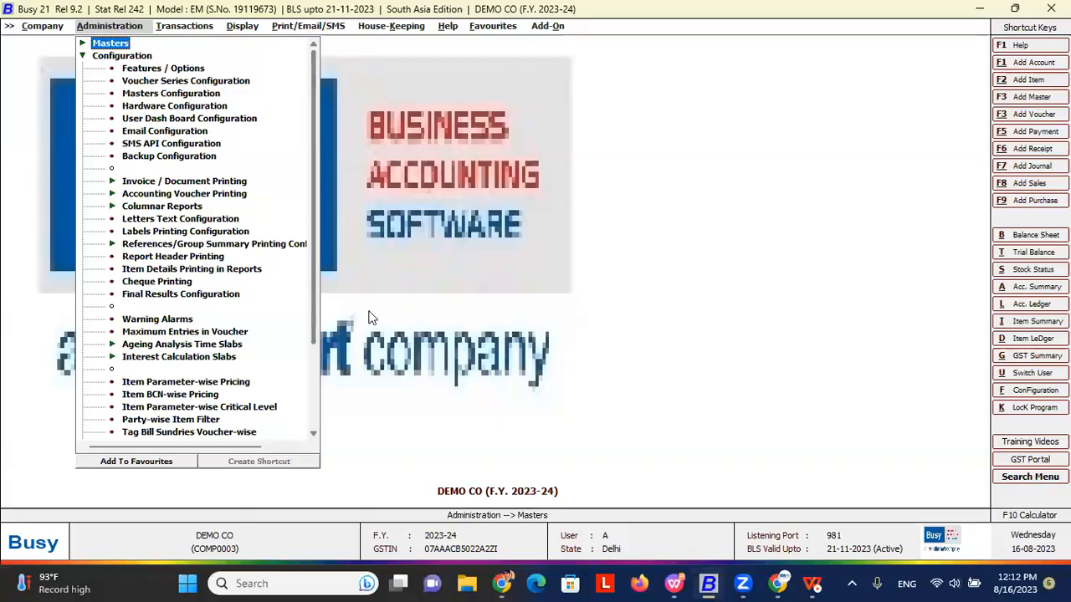
pyautogui.press('Down')
pyautogui.press('Down')
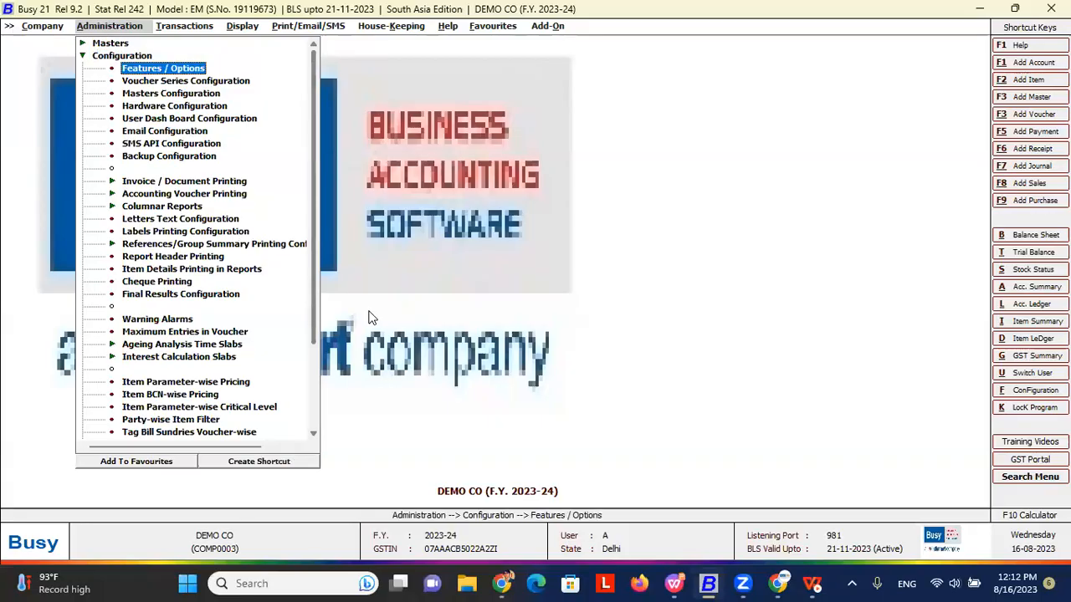
pyautogui.press('Return')
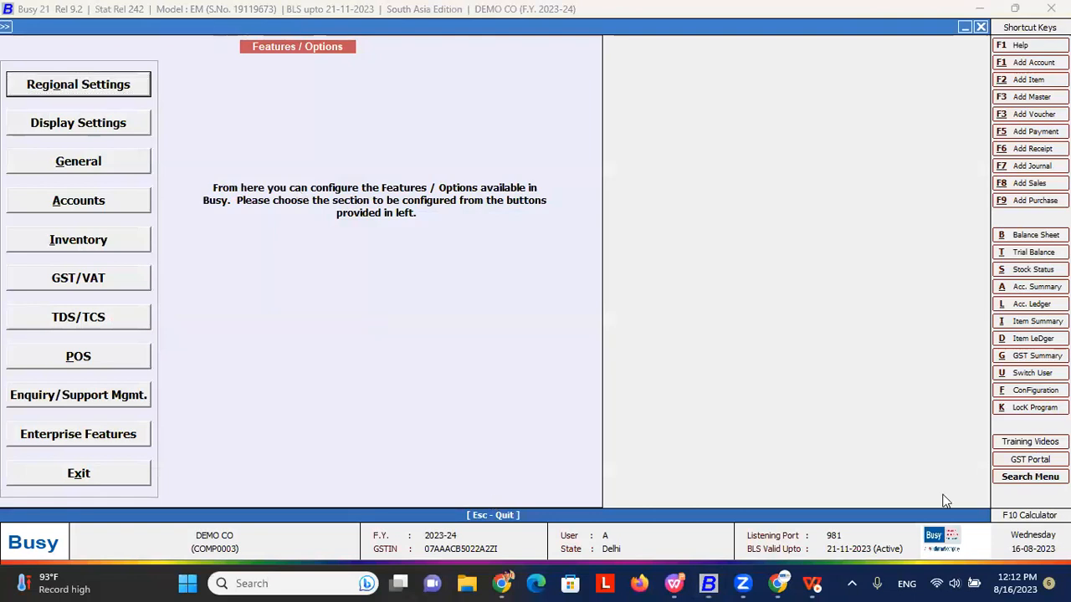
pyautogui.click(125, 232)
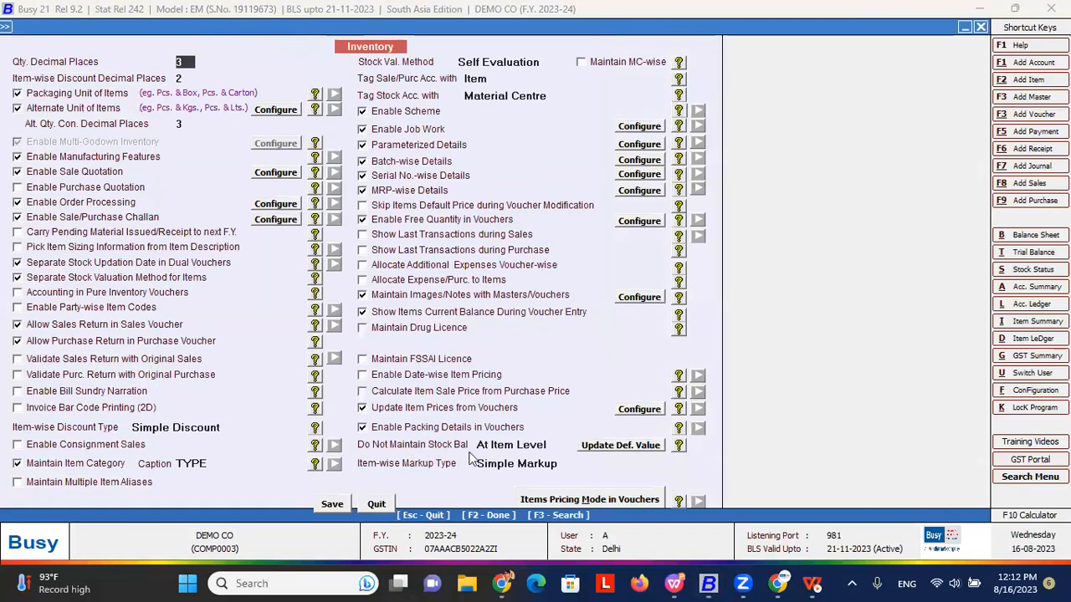
# - Set Do Not Maintain Stock Bal to At Item Level, save the inventory options and leave Features / Options
pyautogui.click(517, 445)
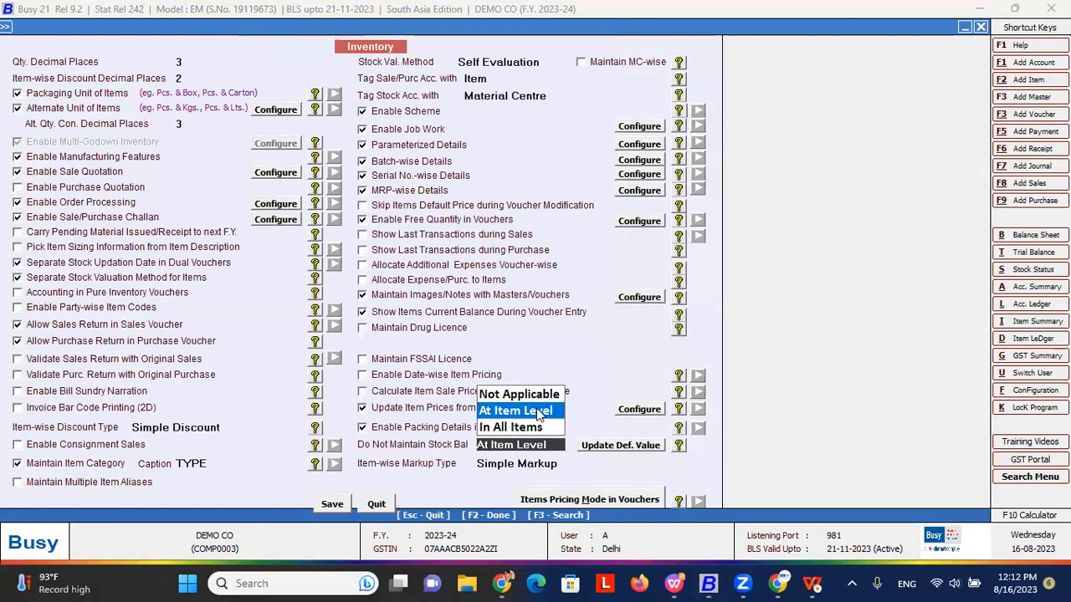
pyautogui.click(539, 412)
pyautogui.click(333, 505)
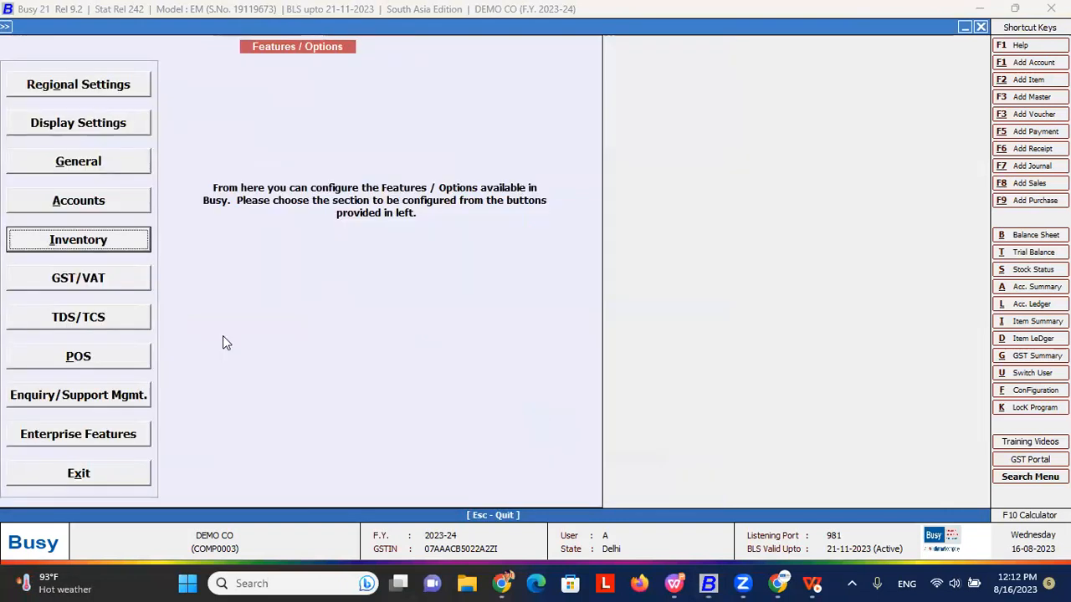
pyautogui.press('Escape')
pyautogui.press('Escape')
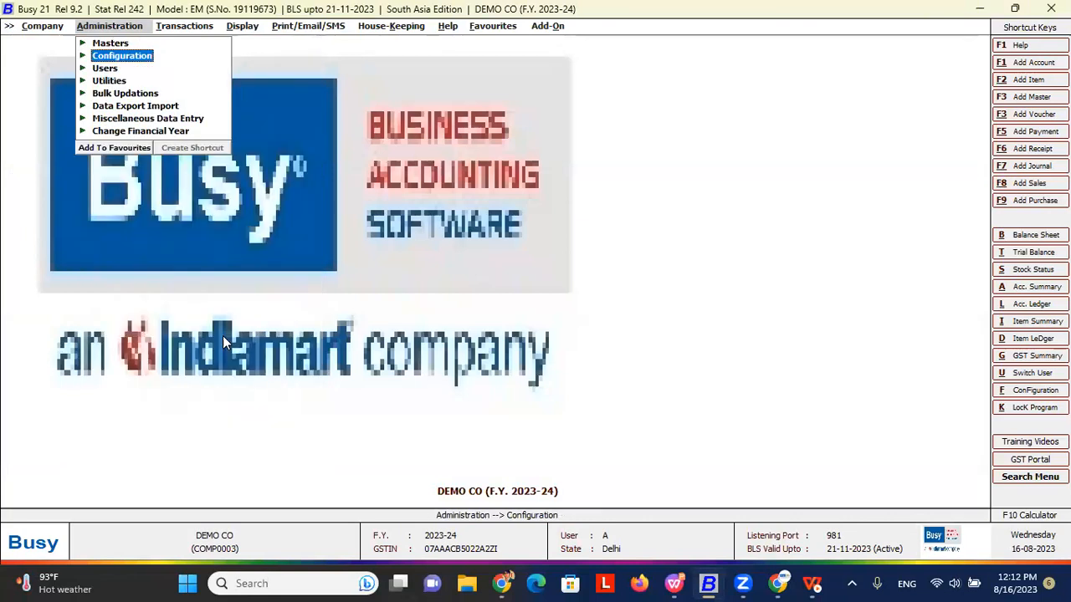
# - Open the item Amc Charges for modification from the item masters
pyautogui.press('Up')
pyautogui.press('Return')
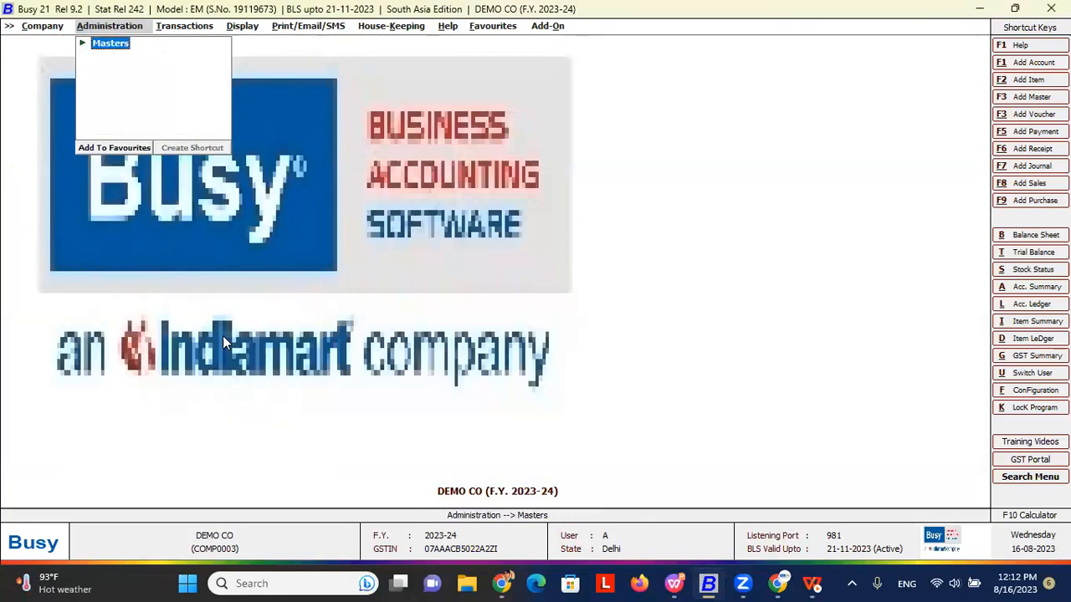
pyautogui.press('Down')
pyautogui.press('Down')
pyautogui.press('Down')
pyautogui.press('Down')
pyautogui.press('Down')
pyautogui.press('Return')
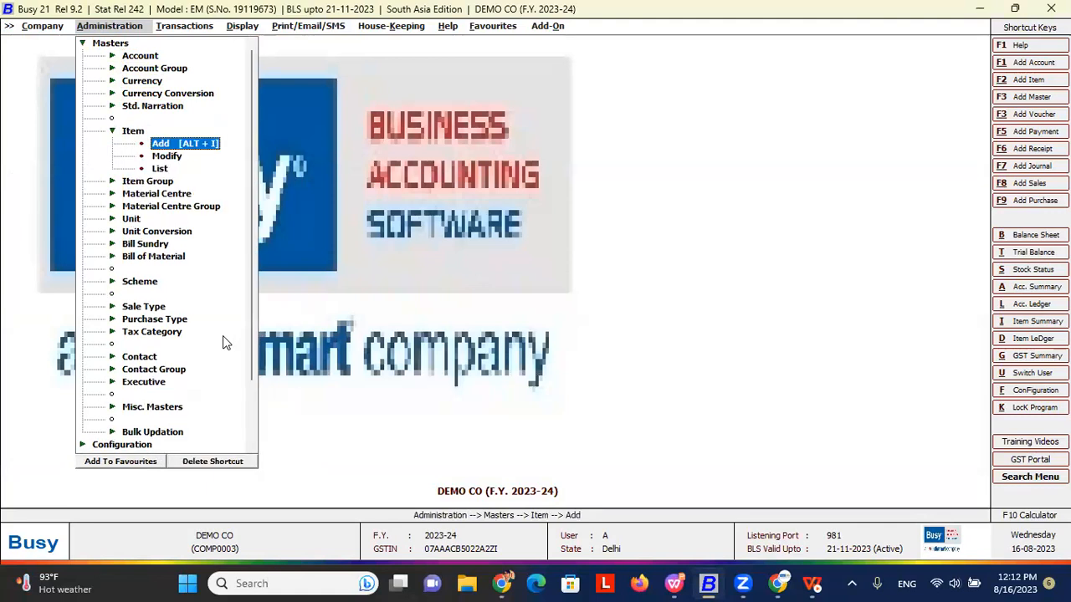
pyautogui.press('Down')
pyautogui.press('Return')
pyautogui.press('Down')
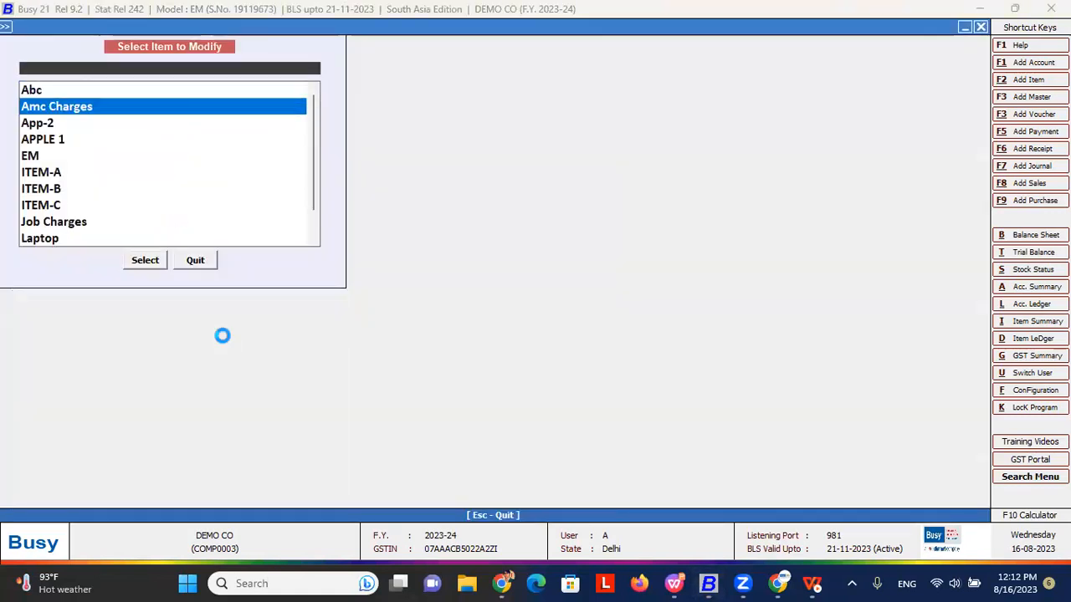
pyautogui.press('Return')
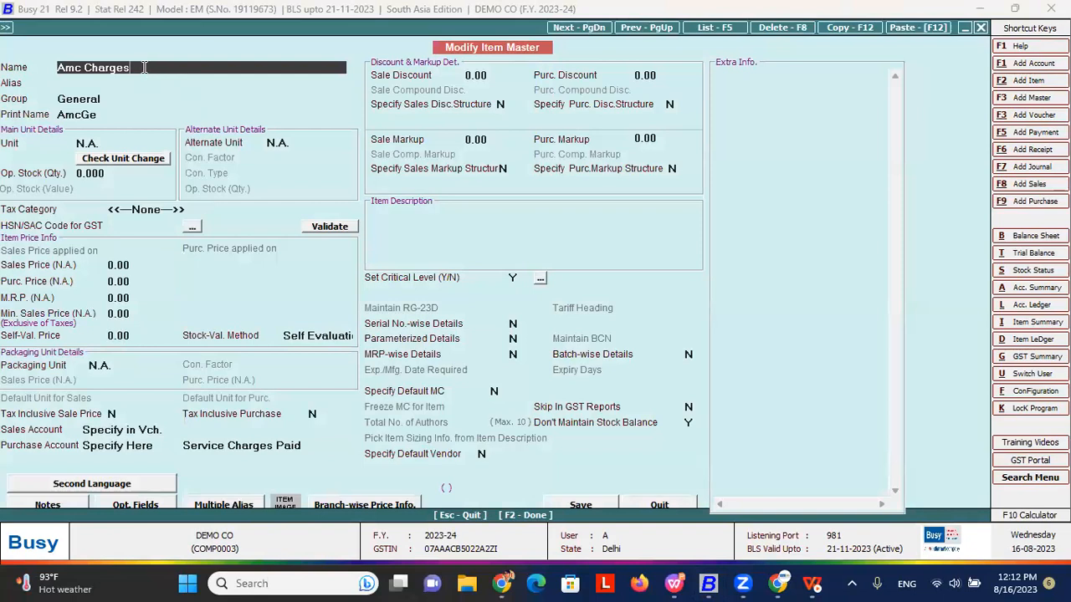
# - Examine the Don't Maintain Stock Balance setting and the name of the Amc Charges item
pyautogui.click(690, 423)
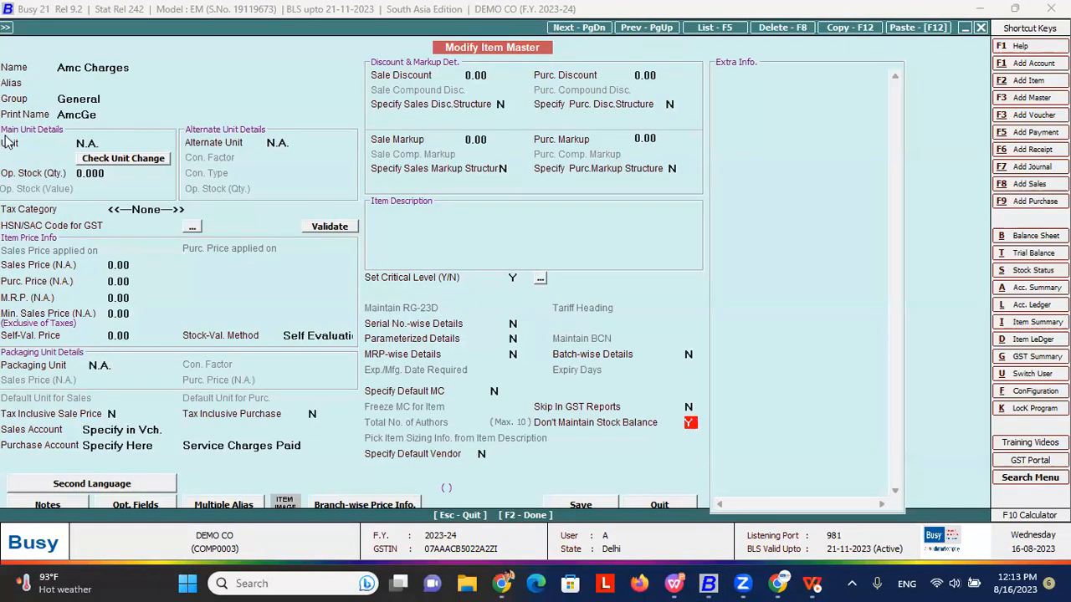
pyautogui.click(135, 68)
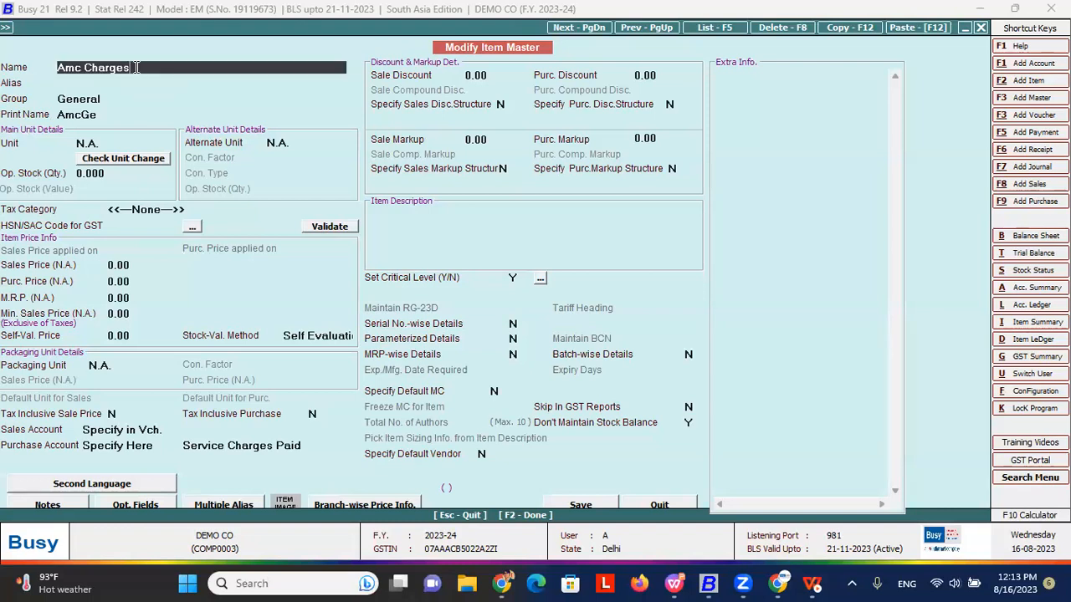
pyautogui.moveTo(136, 68); pyautogui.dragTo(21, 68)
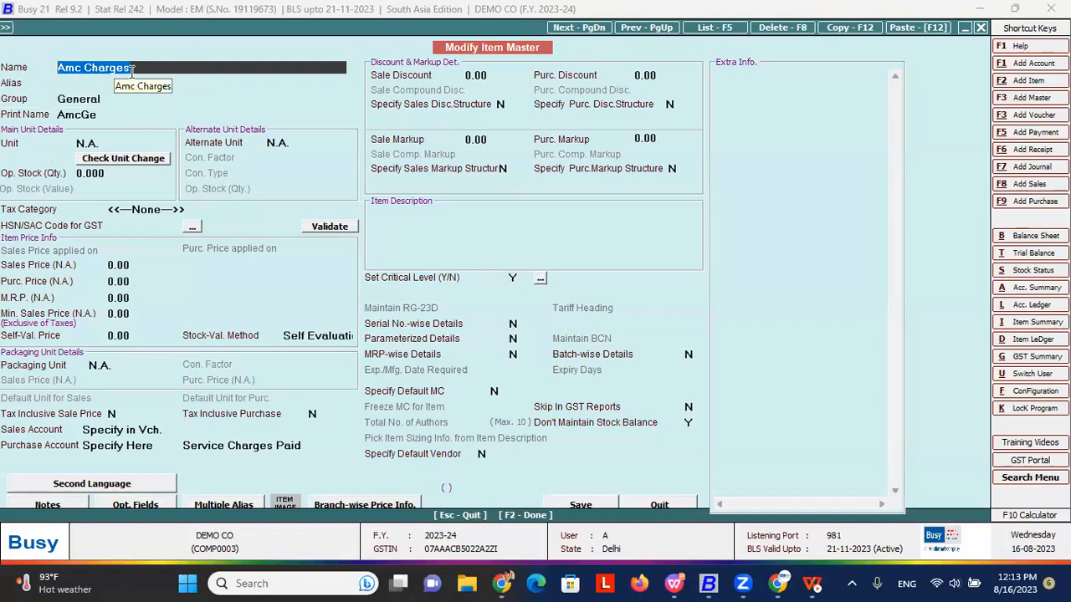
# - Close the Amc Charges item and the item selection, view the Multiple Pricing Mode slide and return to Busy
pyautogui.press('Escape')
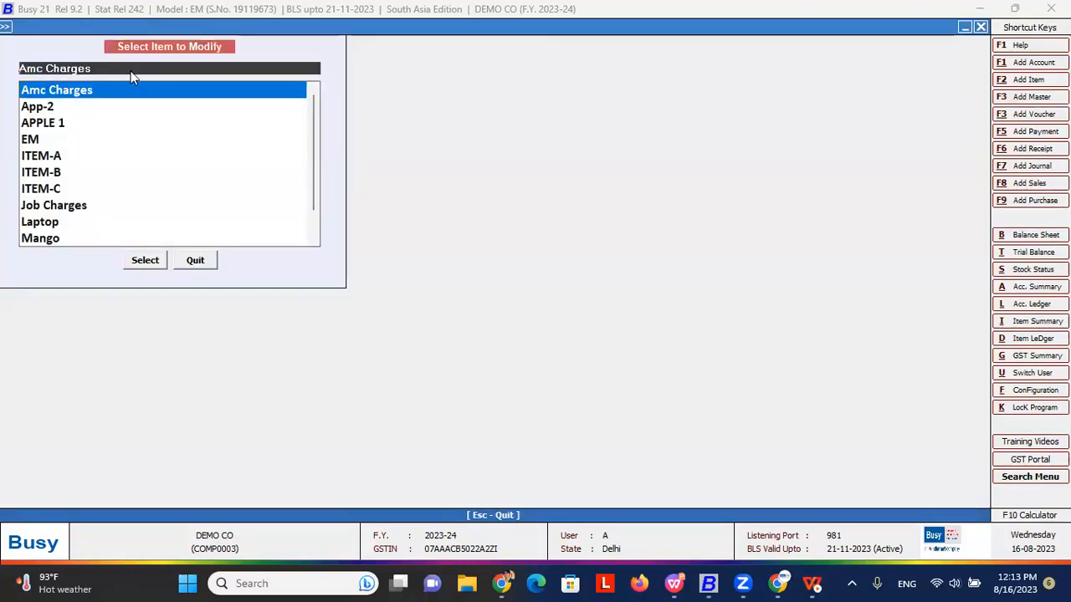
pyautogui.press('Escape')
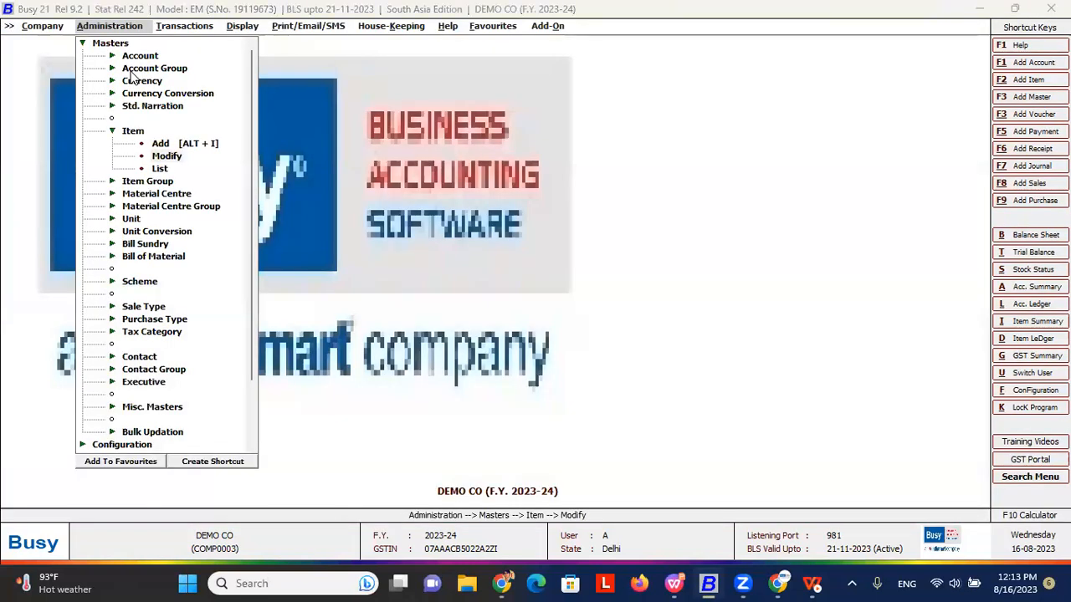
pyautogui.hotkey('alt', 'Tab')
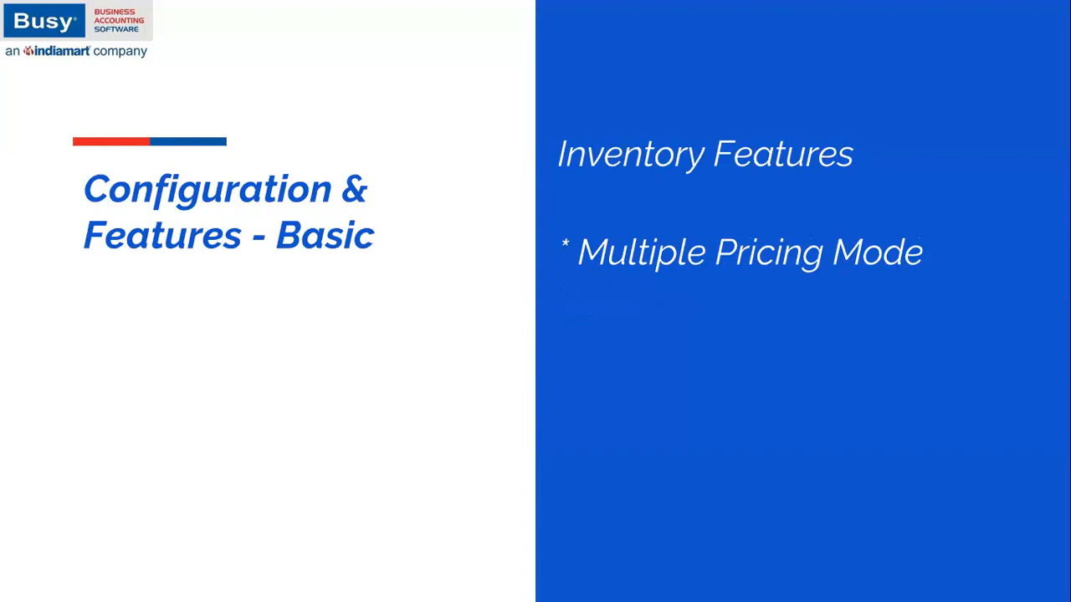
pyautogui.hotkey('alt', 'Tab')
pyautogui.hotkey('alt', 'Tab')
# - Open the Inventory section of the configuration's Features / Options
pyautogui.press('Escape')
pyautogui.press('Down')
pyautogui.press('Return')
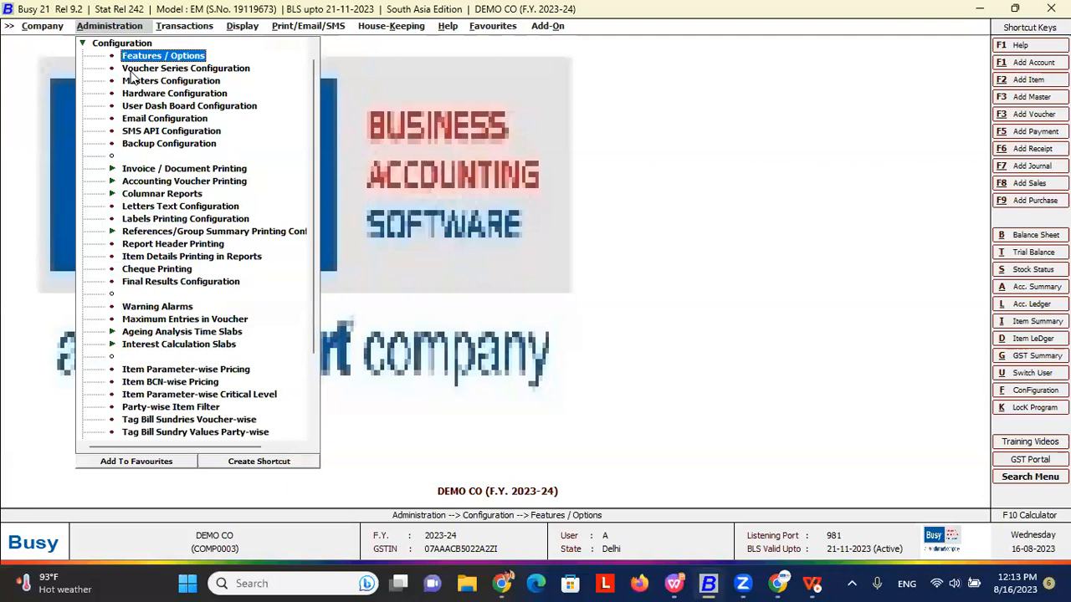
pyautogui.press('Return')
pyautogui.press('Down')
pyautogui.press('Down')
pyautogui.press('Down')
pyautogui.press('Down')
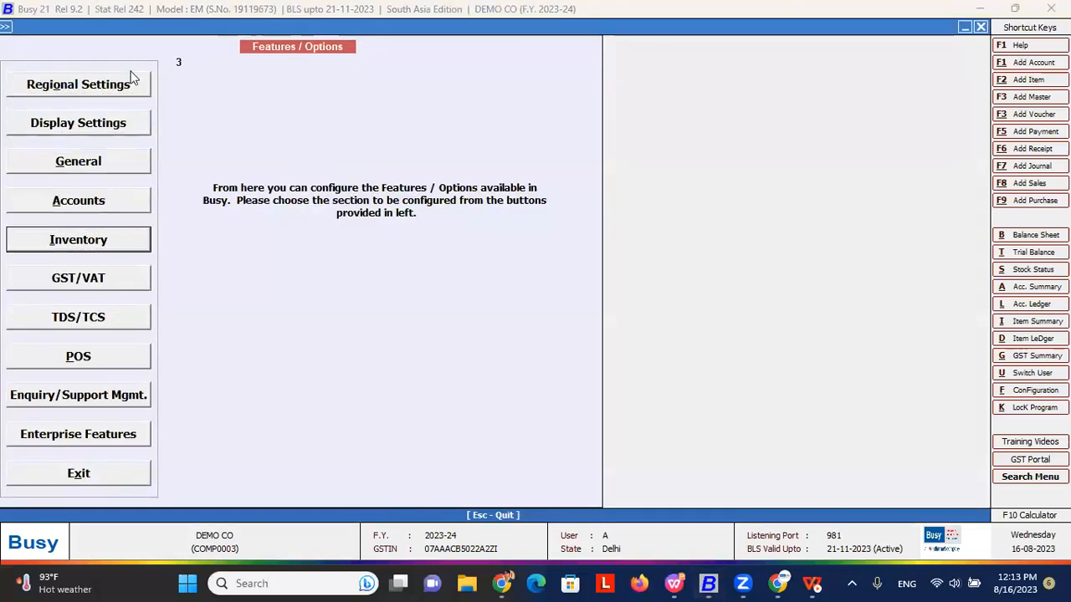
pyautogui.press('Return')
# - Select Multiple Price List for Items as the sale pricing mode in vouchers and open its configuration
pyautogui.click(560, 499)
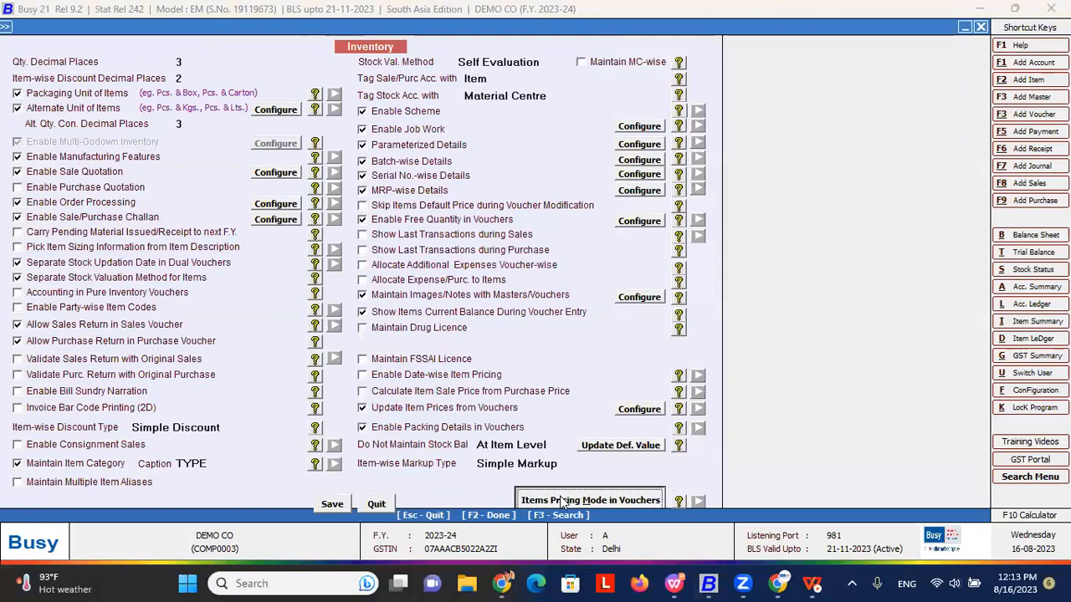
pyautogui.click(201, 399)
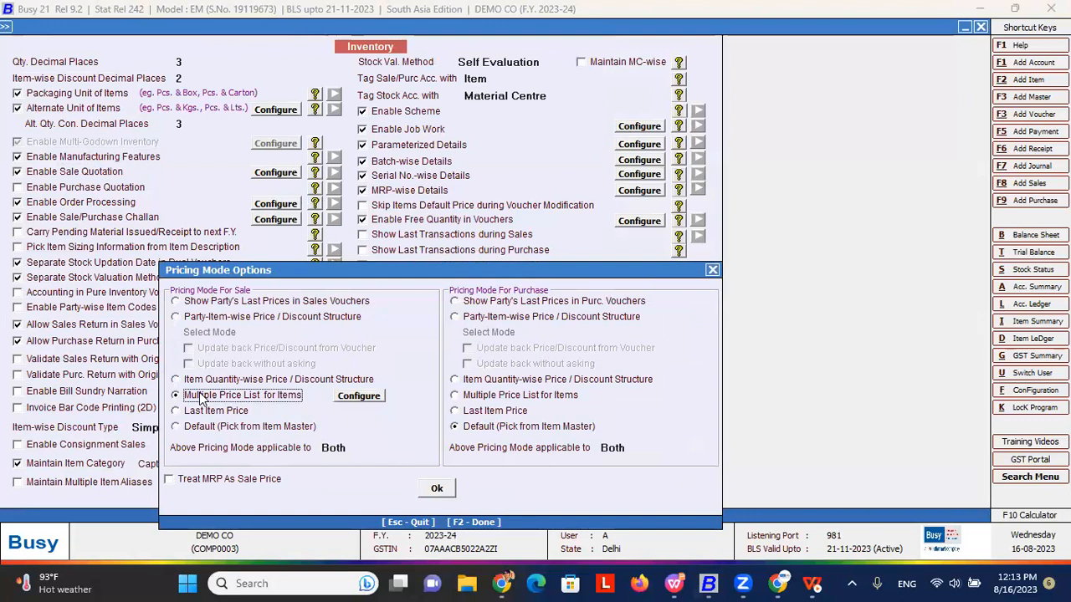
pyautogui.click(358, 397)
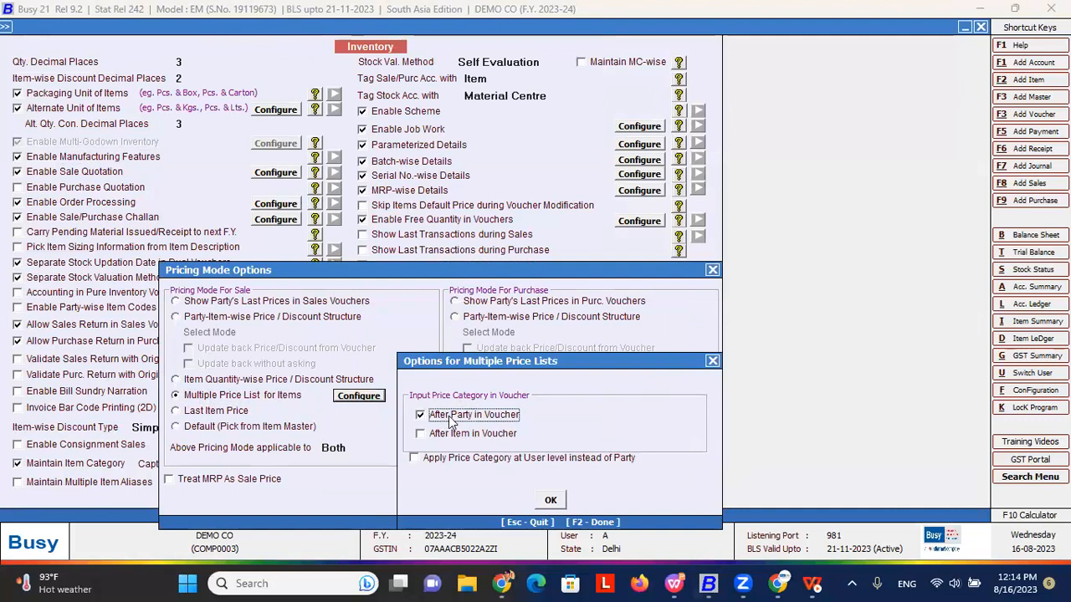
# - Keep only After Party in Voucher for price category input, accept the pricing mode options and quit Features / Options
pyautogui.click(450, 439)
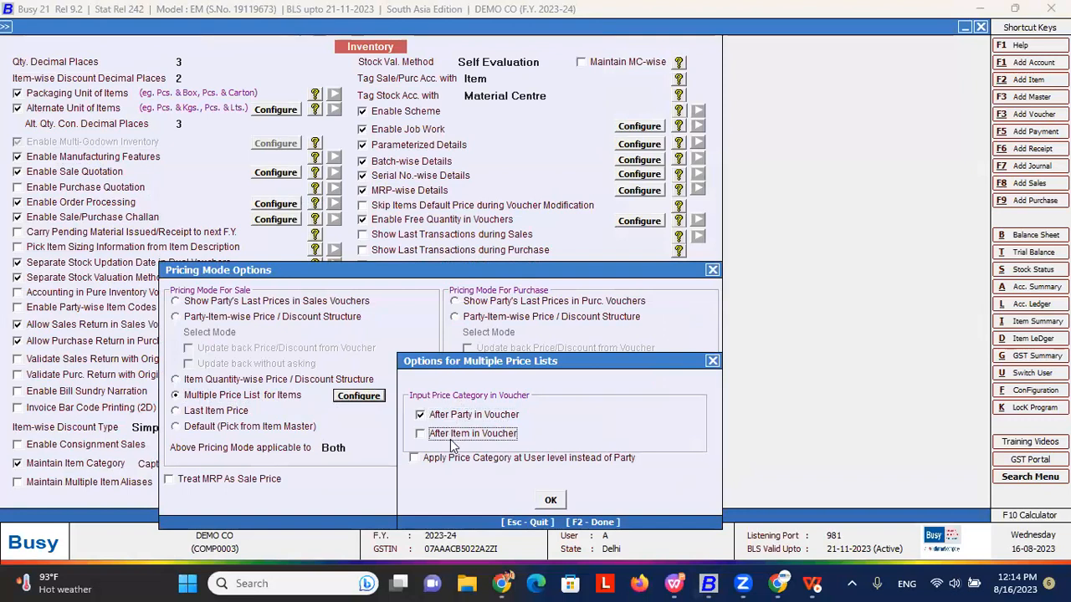
pyautogui.click(452, 443)
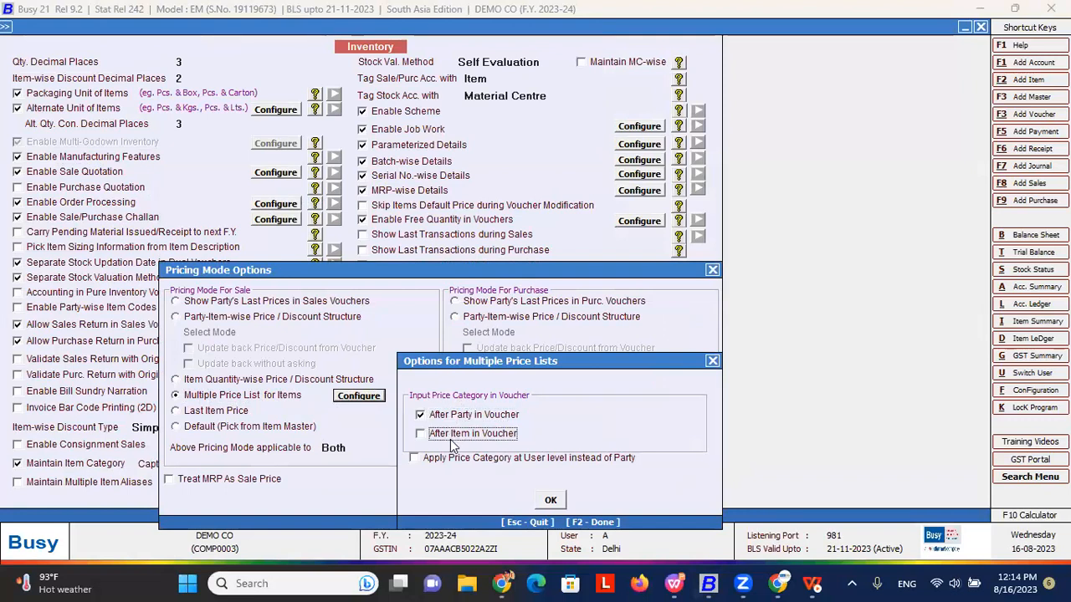
pyautogui.click(551, 500)
pyautogui.click(436, 491)
pyautogui.click(376, 504)
pyautogui.press('Escape')
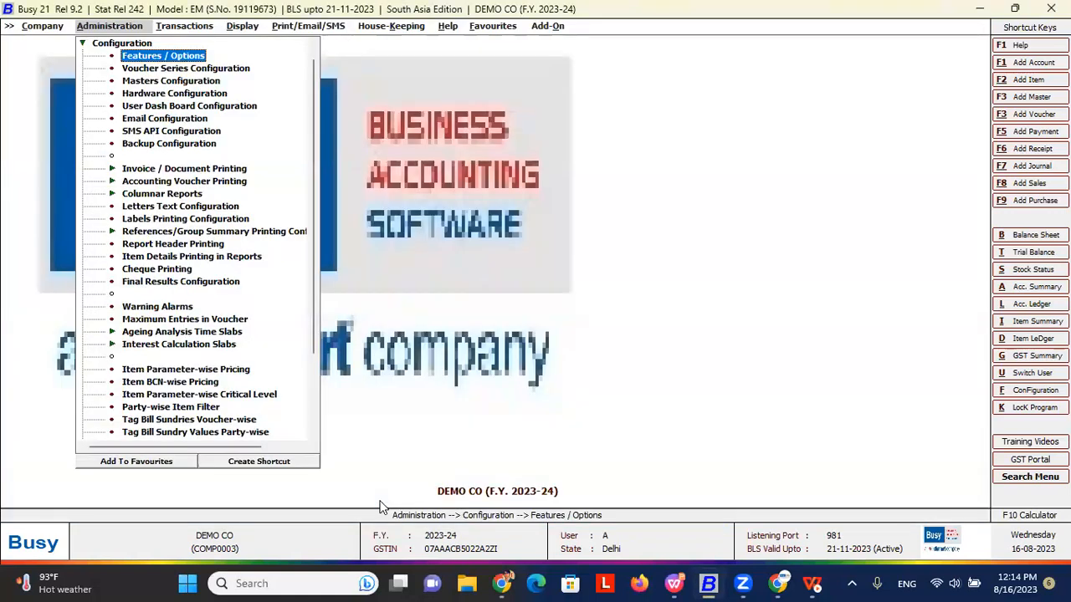
# - Open the item APPLE 1 for modification from the item masters
pyautogui.press('Escape')
pyautogui.press('Return')
pyautogui.press('Down')
pyautogui.press('Down')
pyautogui.press('Down')
pyautogui.press('Down')
pyautogui.press('Down')
pyautogui.press('Return')
pyautogui.press('Down')
pyautogui.press('Return')
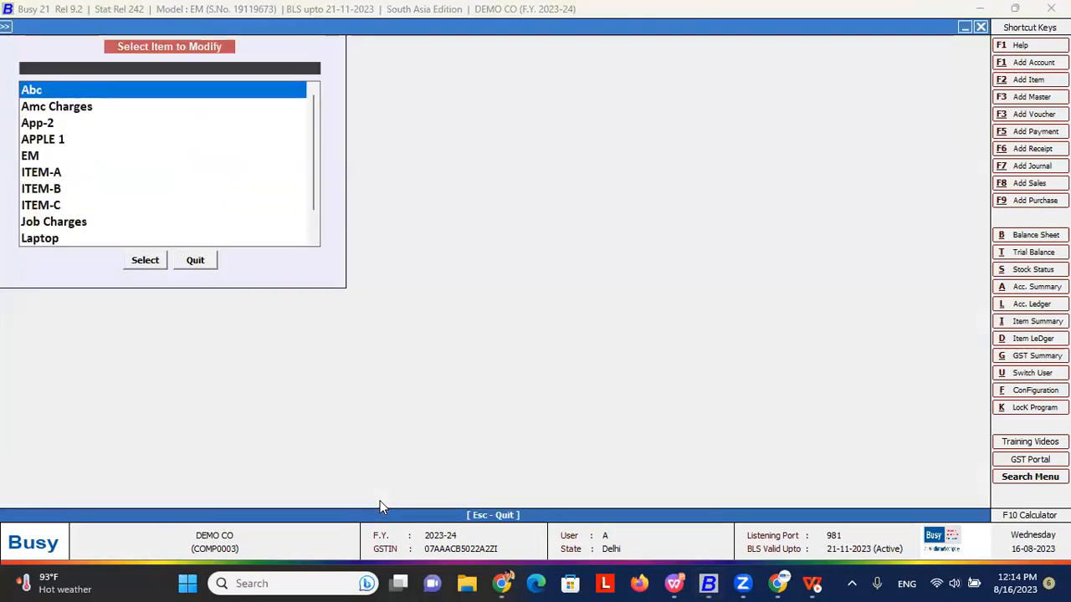
pyautogui.press('Down')
pyautogui.press('Down')
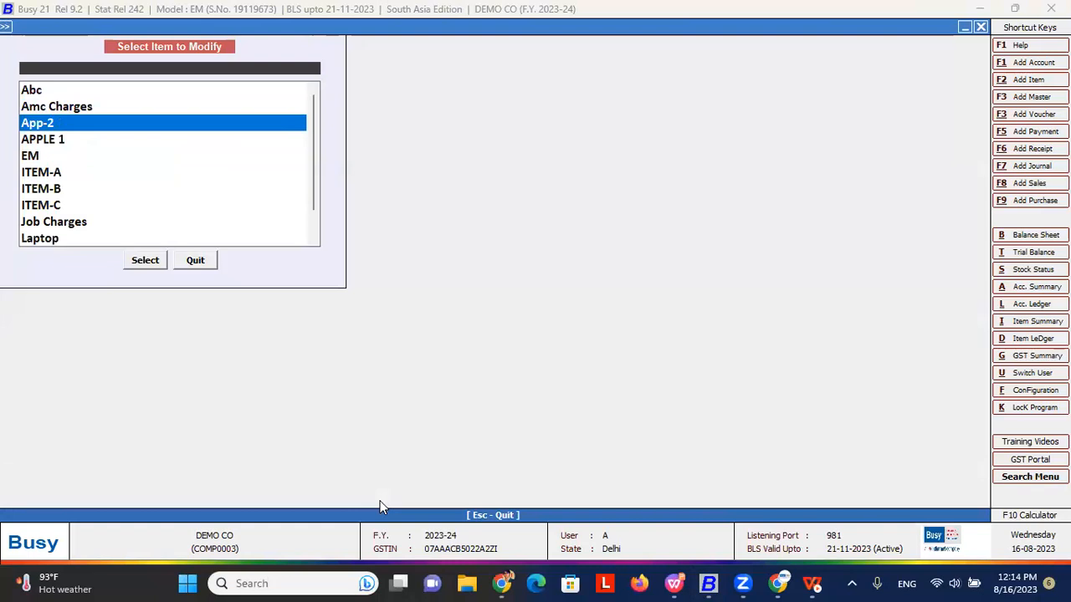
pyautogui.press('Down')
pyautogui.press('Return')
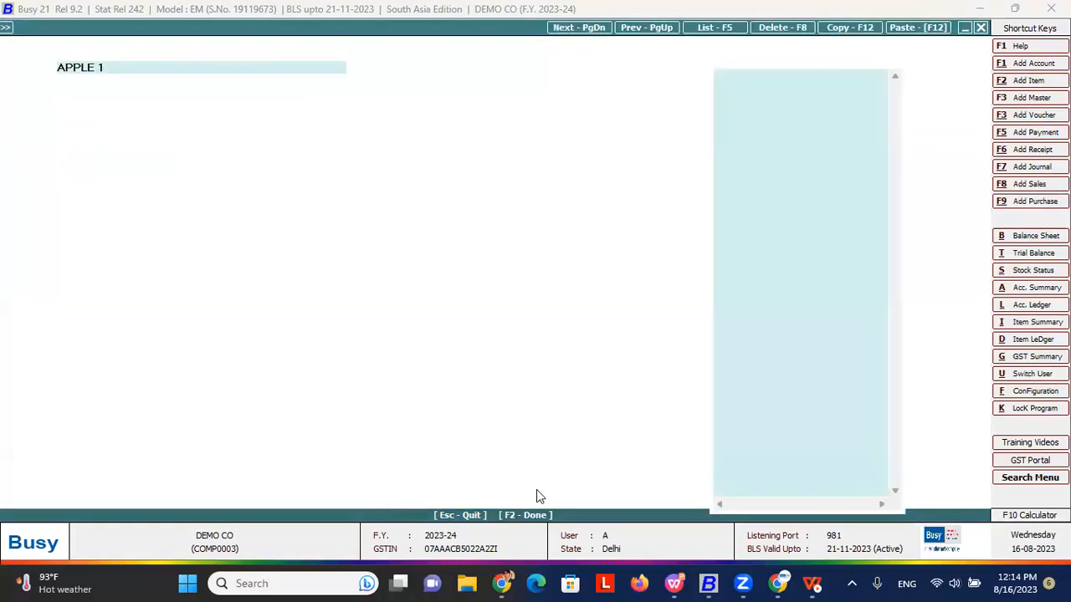
# - Open the Sales Price Levels of APPLE 1 and look through the available price categories
pyautogui.press('Return')
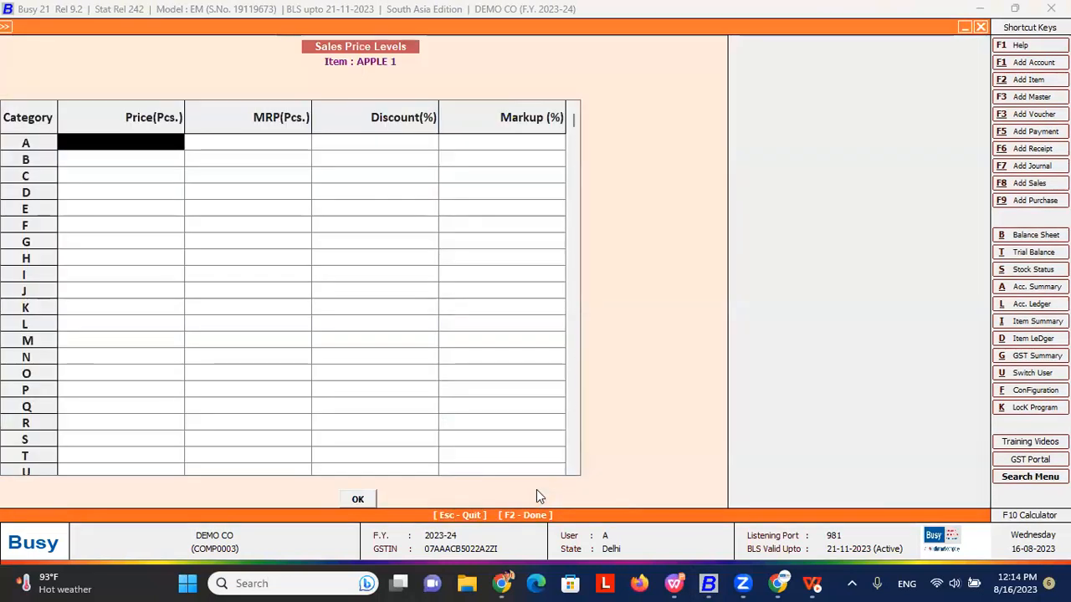
pyautogui.press('Down')
pyautogui.press('Down')
pyautogui.press('Down')
pyautogui.press('Down')
pyautogui.press('Down')
pyautogui.press('Down')
pyautogui.press('Down')
pyautogui.press('Down')
pyautogui.press('Down')
pyautogui.press('Down')
pyautogui.press('Down')
pyautogui.press('Down')
pyautogui.press('Down')
pyautogui.press('Down')
pyautogui.press('Down')
pyautogui.press('Down')
pyautogui.press('Down')
pyautogui.press('Down')
pyautogui.press('Down')
pyautogui.press('Down')
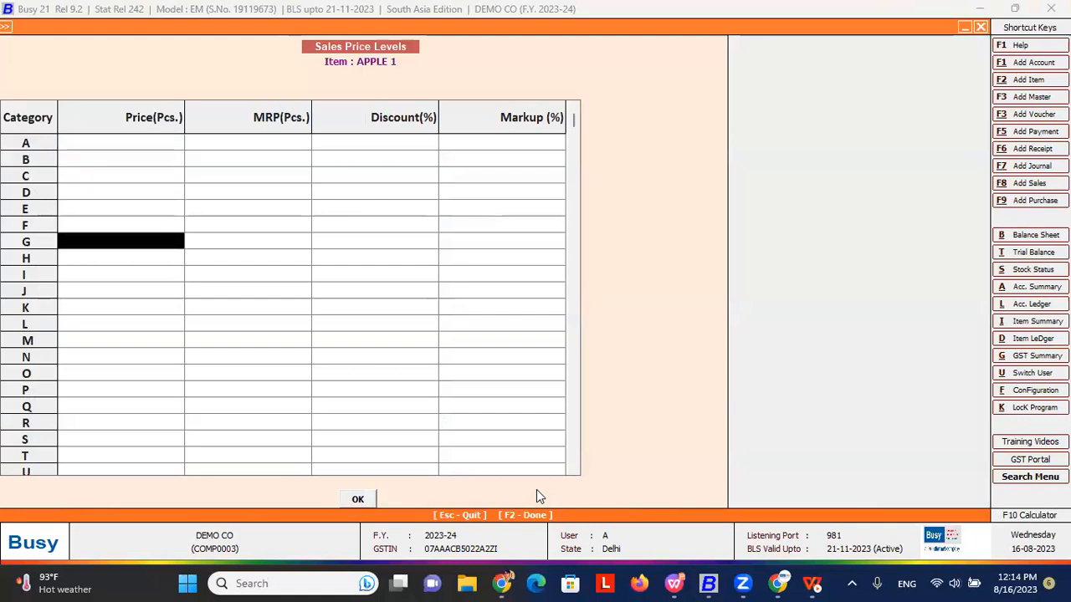
pyautogui.press('Down')
pyautogui.press('Down')
pyautogui.press('Down')
pyautogui.press('Down')
pyautogui.press('Up')
pyautogui.press('Up')
pyautogui.press('Up')
pyautogui.press('Up')
pyautogui.press('Up')
pyautogui.press('Up')
pyautogui.press('Up')
pyautogui.press('Up')
pyautogui.press('Up')
pyautogui.press('Up')
pyautogui.press('Up')
pyautogui.press('Up')
pyautogui.press('Up')
pyautogui.press('Up')
pyautogui.press('Up')
pyautogui.press('Up')
pyautogui.press('Up')
pyautogui.press('Up')
pyautogui.press('Up')
pyautogui.press('Up')
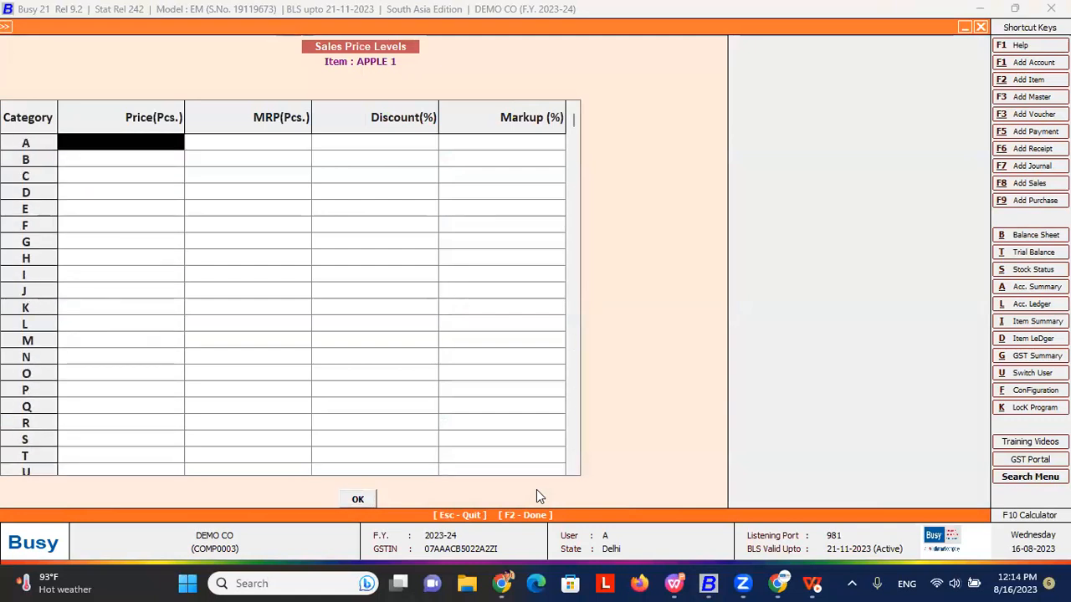
# - Set the category A sales price per piece of APPLE 1 to 120 and leave its MRP blank
pyautogui.write('120')
pyautogui.press('Return')
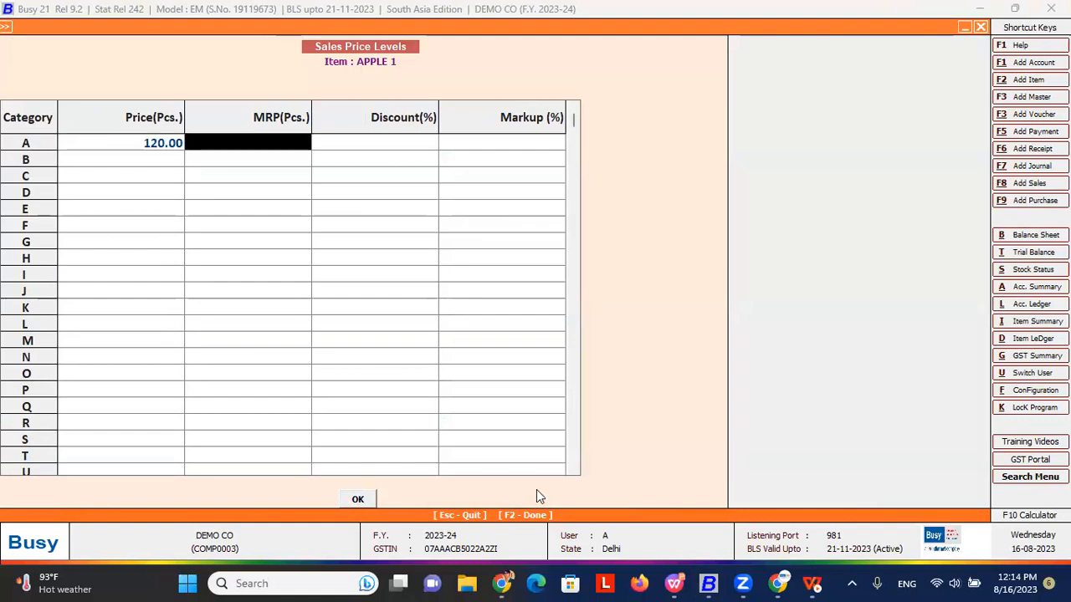
pyautogui.press('Return')
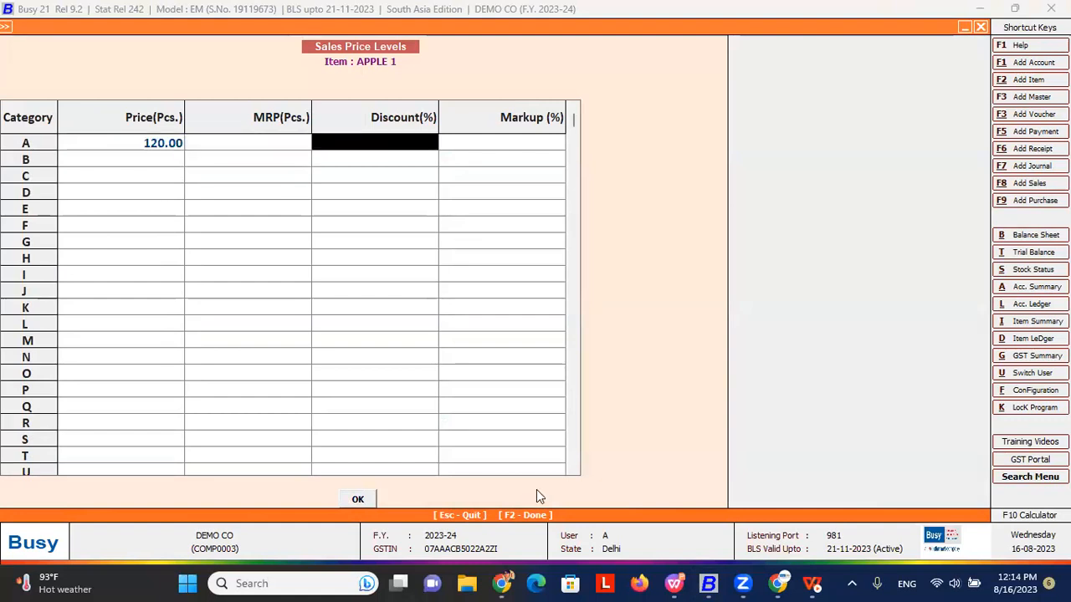
# - Set the category B sales price of APPLE 1 to 110 per piece
pyautogui.press('Right')
pyautogui.press('Left')
pyautogui.press('Left')
pyautogui.press('Left')
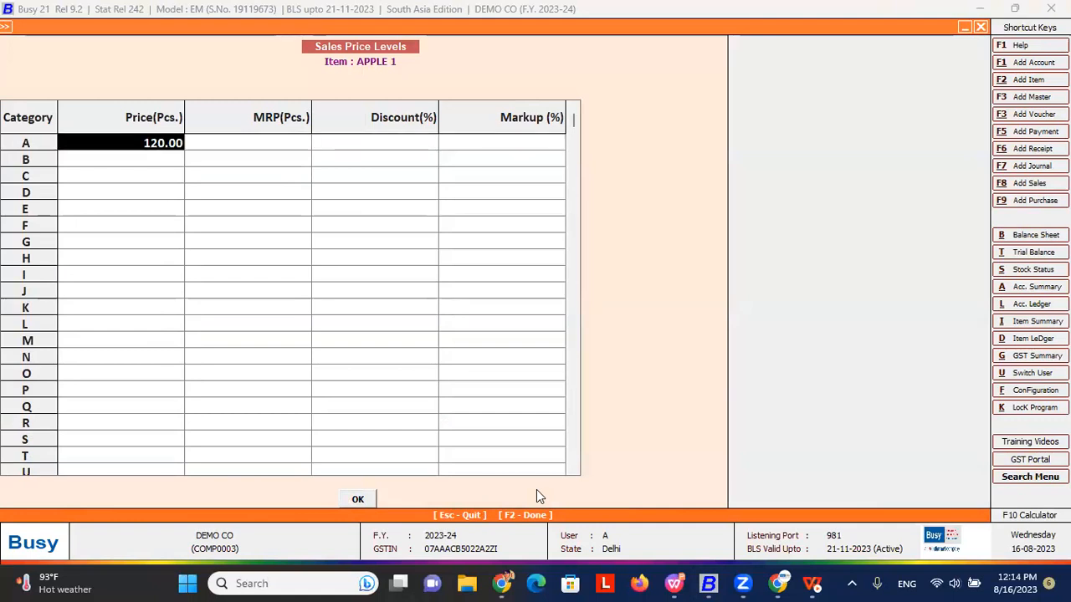
pyautogui.press('Down')
pyautogui.write('110')
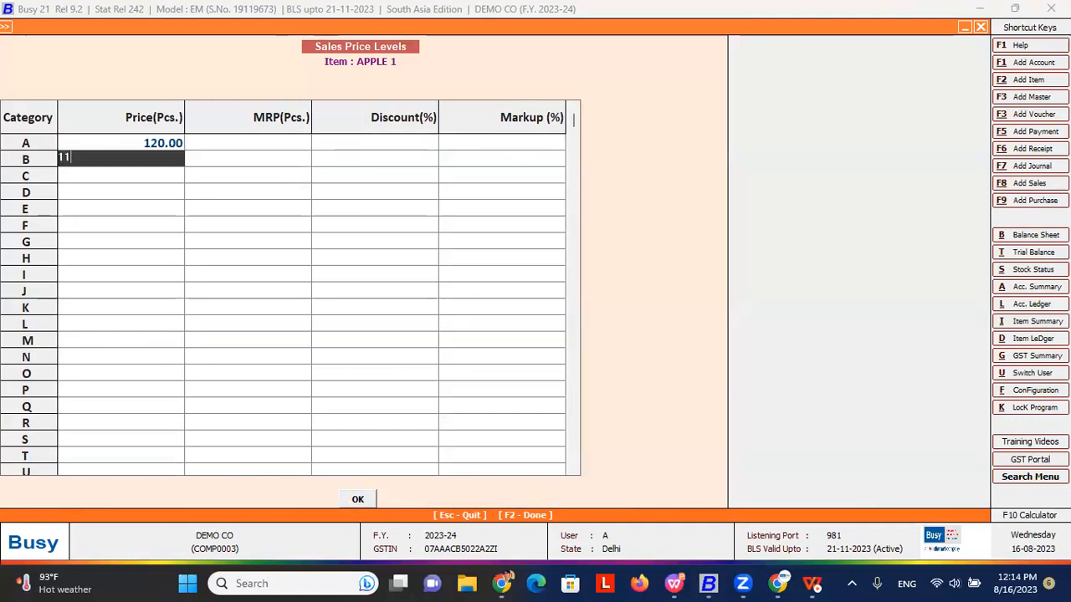
pyautogui.press('Return')
pyautogui.press('Up')
pyautogui.press('Left')
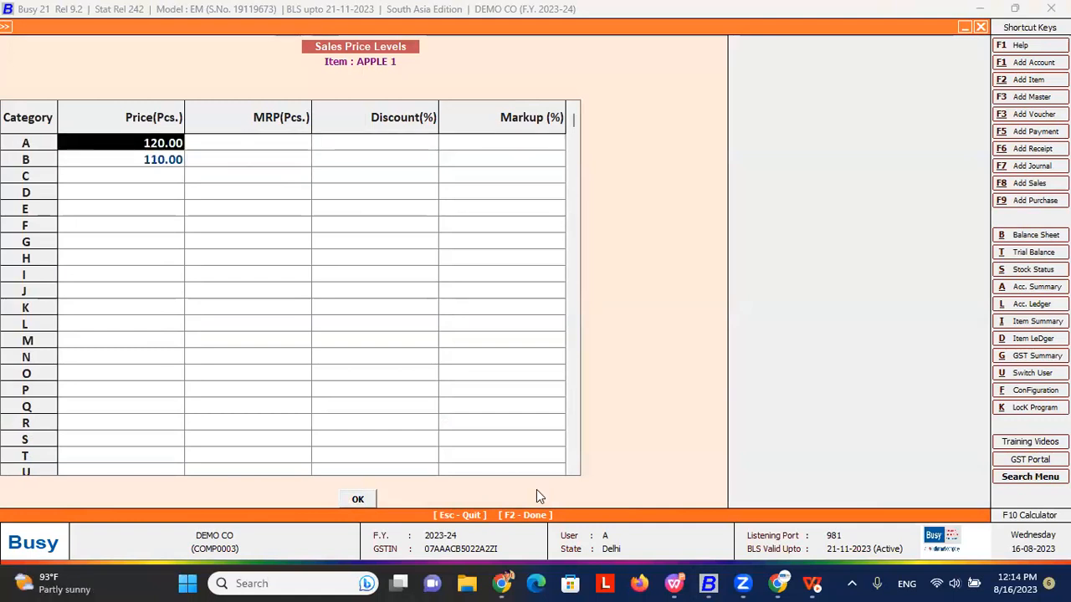
pyautogui.press('Down')
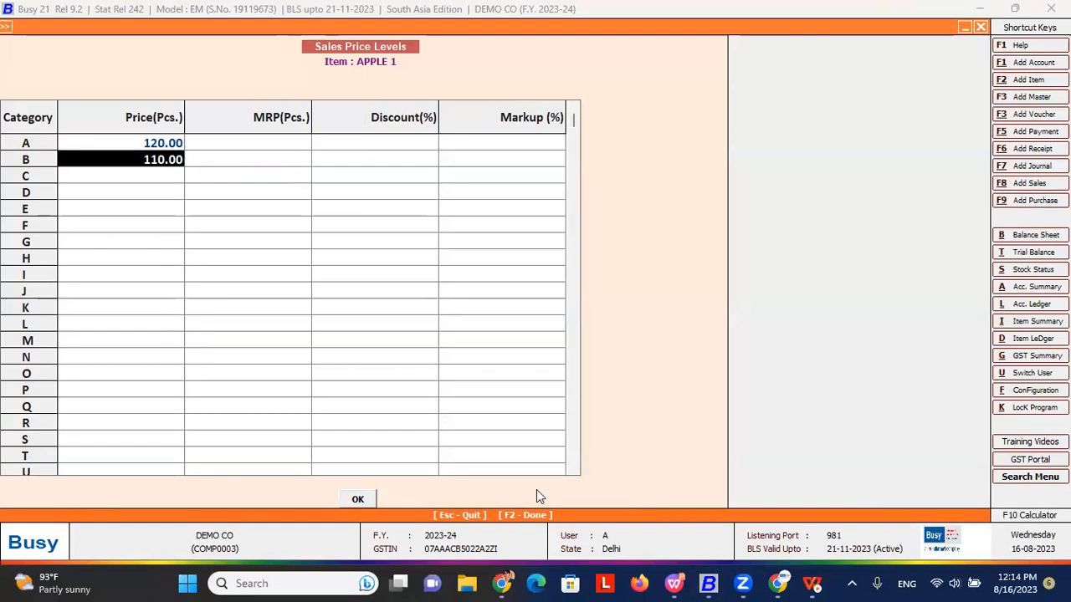
# - Accept the sales price levels, save the APPLE 1 item master and leave item modification
pyautogui.press('F2')
pyautogui.press('F2')
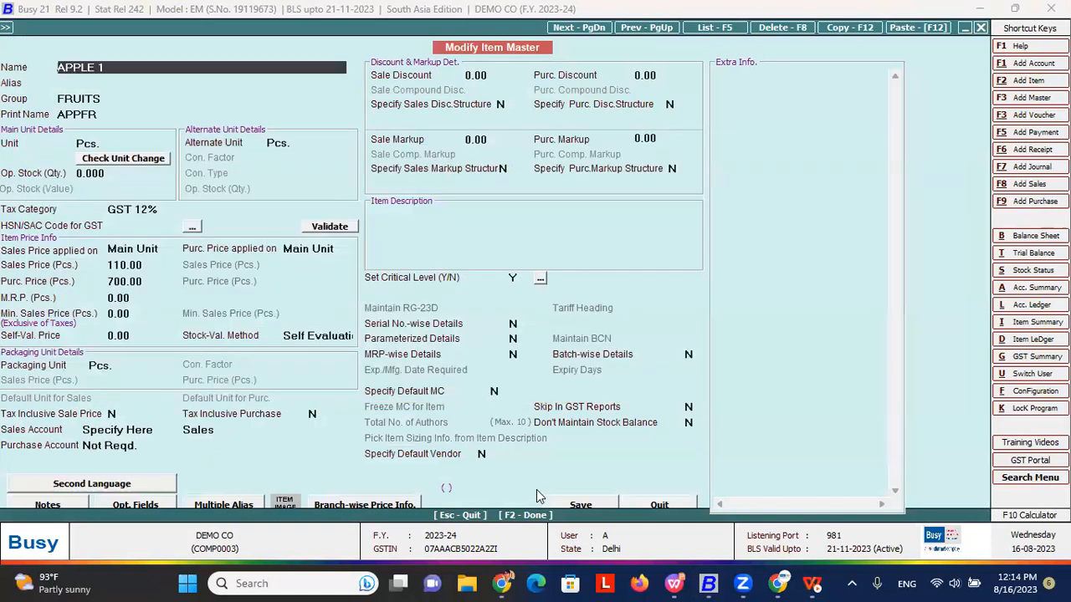
pyautogui.press('F2')
pyautogui.press('Return')
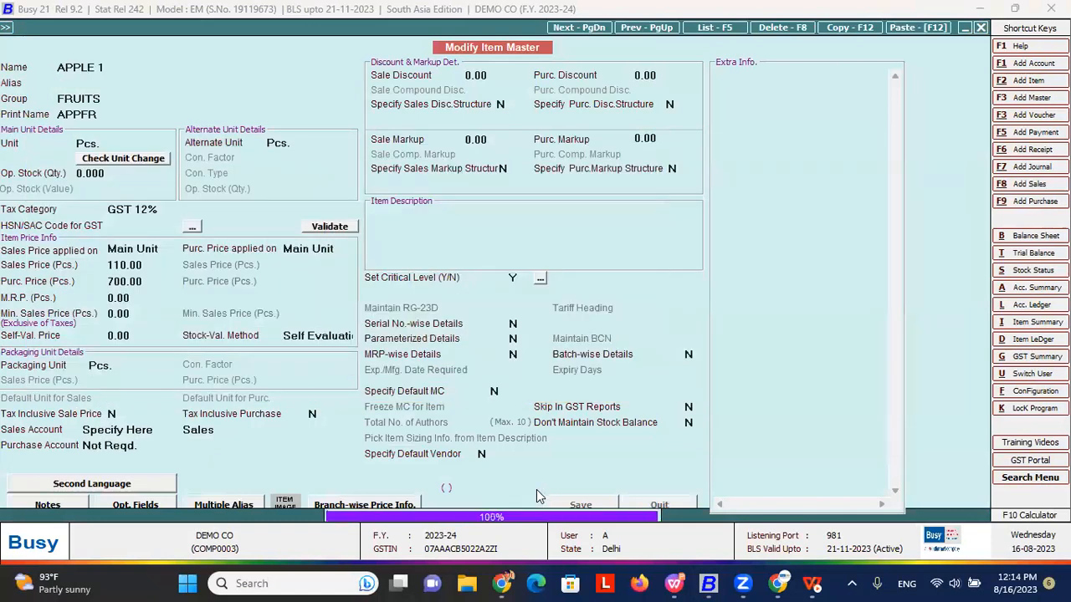
pyautogui.press('Escape')
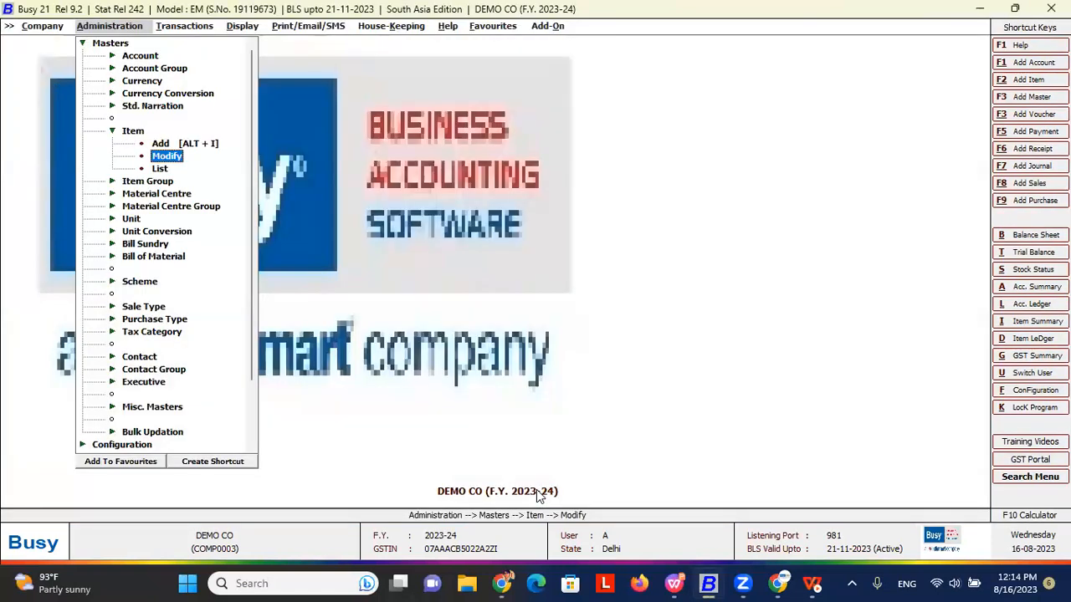
# - Open the account master of Party 1 for modification
pyautogui.press('Left')
pyautogui.press('Up')
pyautogui.press('Up')
pyautogui.press('Up')
pyautogui.press('Up')
pyautogui.press('Up')
pyautogui.press('Right')
pyautogui.press('Down')
pyautogui.press('Down')
pyautogui.press('Return')
pyautogui.write('pa')
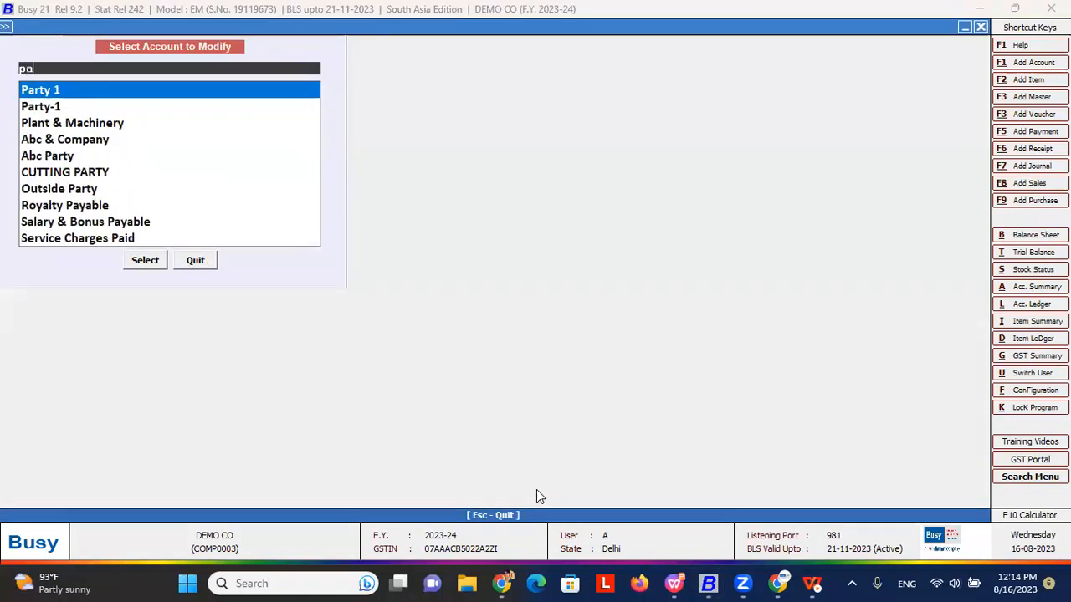
pyautogui.press('Return')
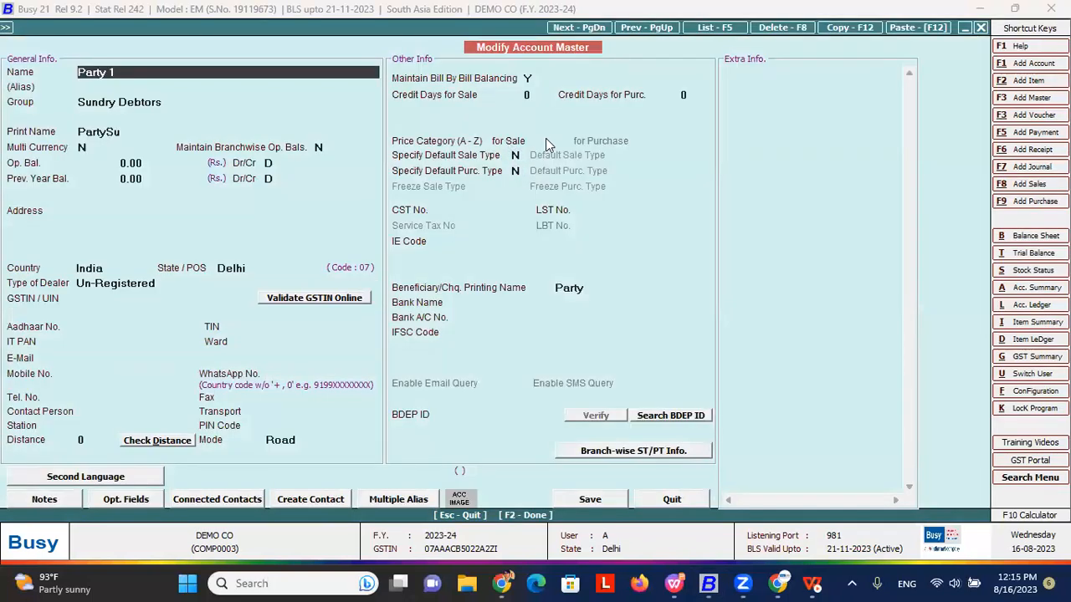
# - Set Party 1's price category for sale to A and save the account without creating a contact
pyautogui.click(537, 140)
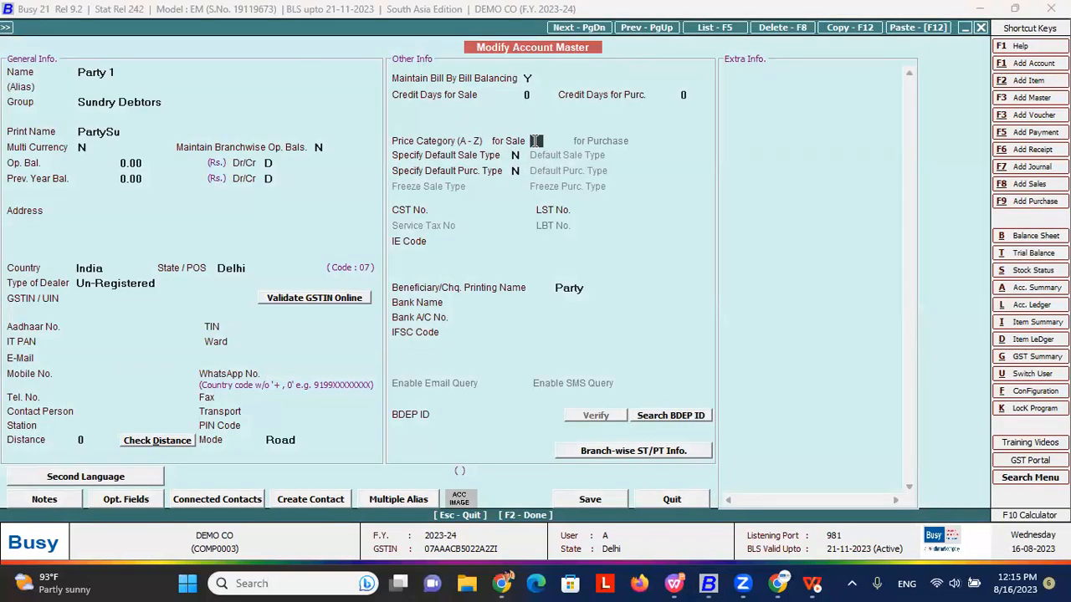
pyautogui.write('A')
pyautogui.press('Return')
pyautogui.click(543, 141)
pyautogui.press('F2')
pyautogui.press('Return')
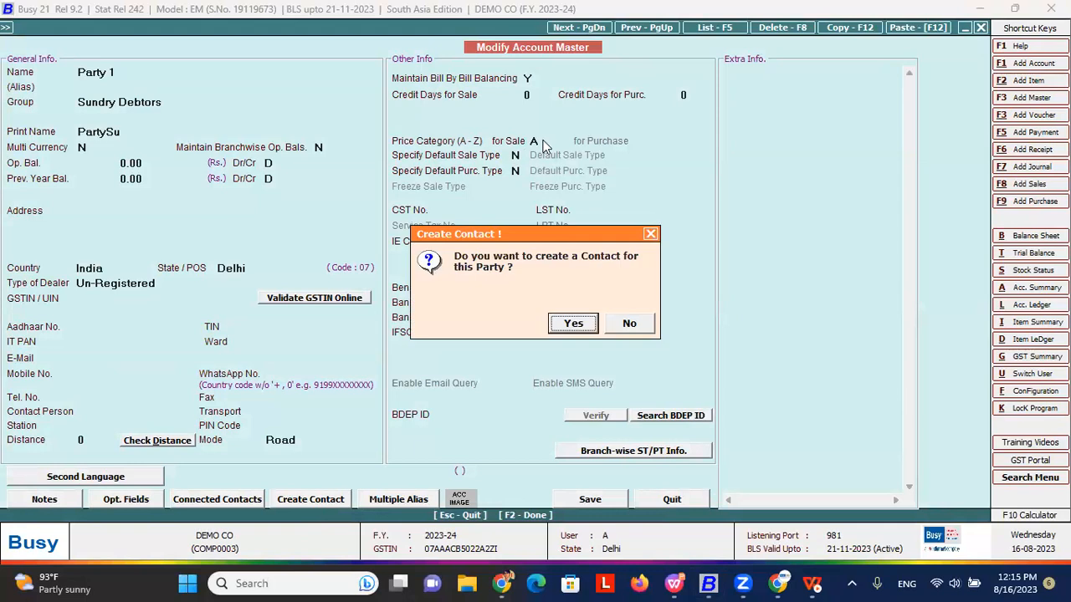
pyautogui.press('n')
pyautogui.press('Escape')
# - Start a new sales voucher, keeping the default series, date, voucher number and sale type
pyautogui.press('Right')
pyautogui.press('Down')
pyautogui.press('Down')
pyautogui.press('Down')
pyautogui.press('Down')
pyautogui.press('Down')
pyautogui.press('Up')
pyautogui.press('Return')
pyautogui.press('Return')
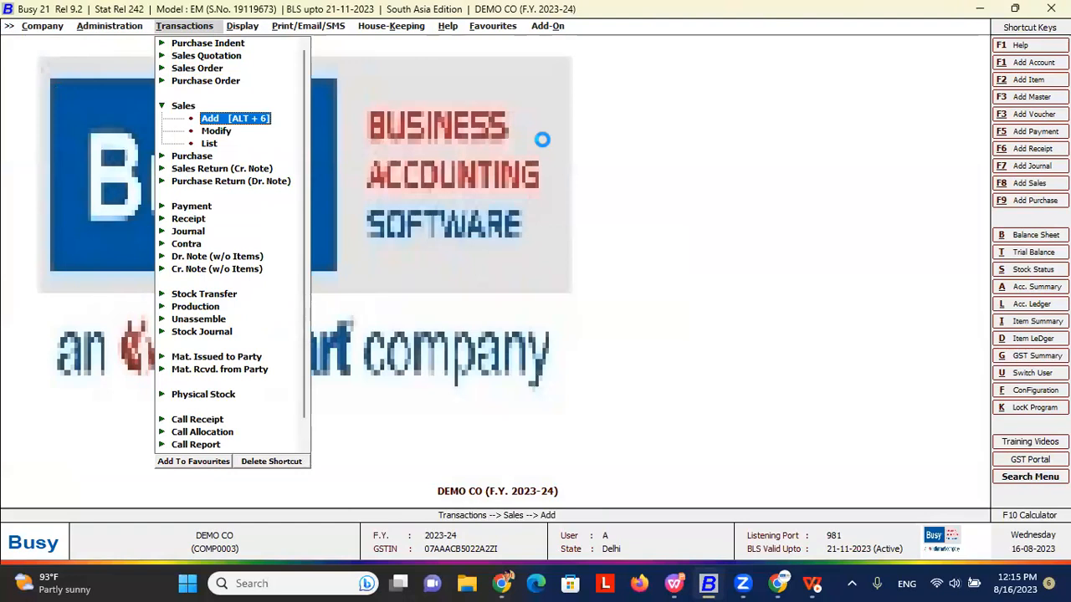
pyautogui.press('Return')
pyautogui.press('Return')
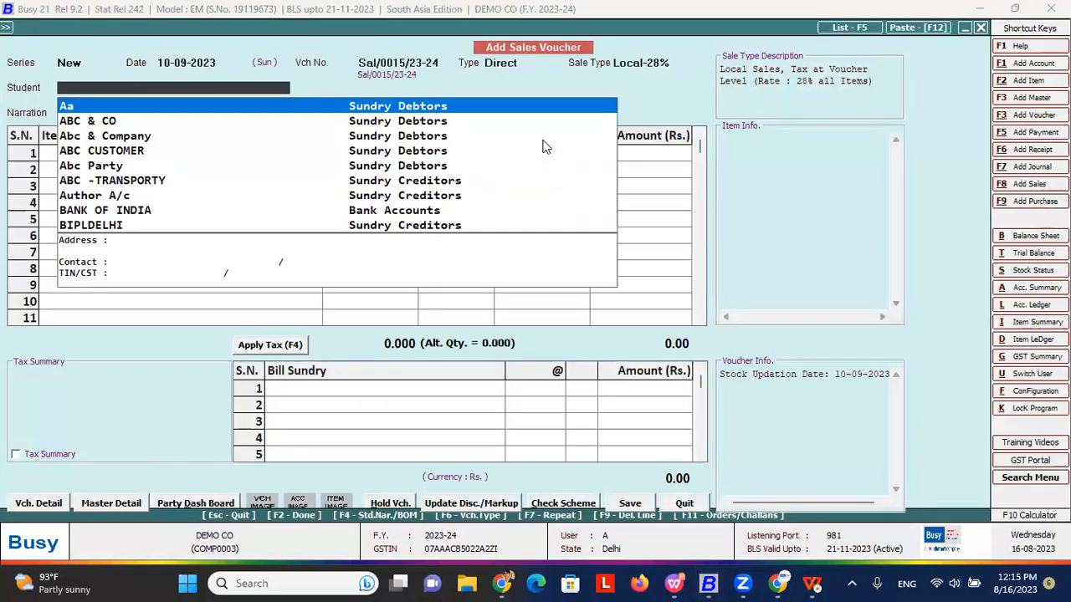
# - Choose Party 1 as the voucher's party with price category A and leave the narration blank
pyautogui.write('pa')
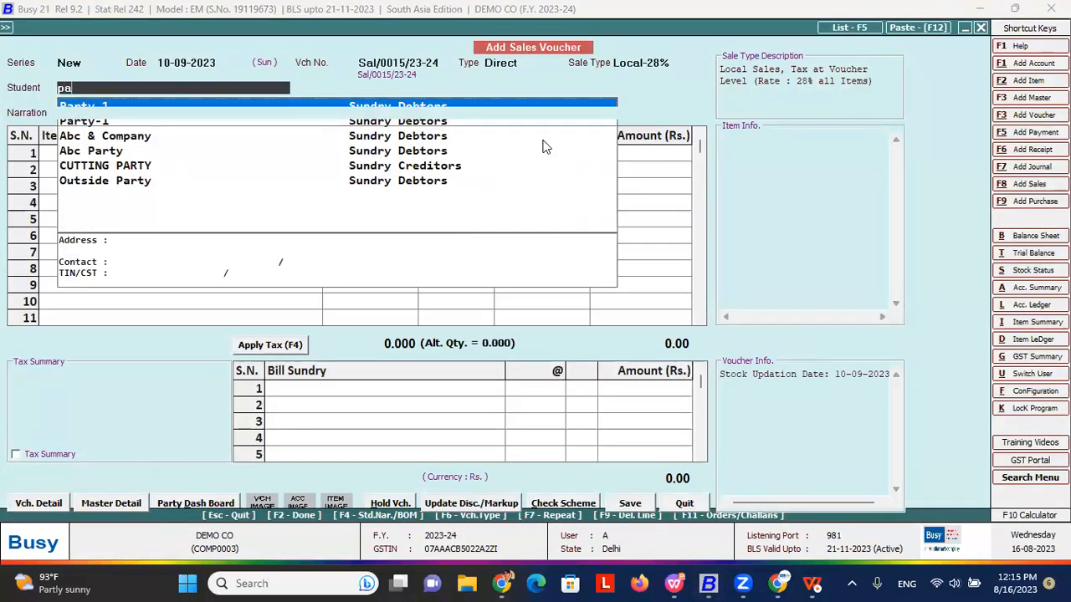
pyautogui.press('Return')
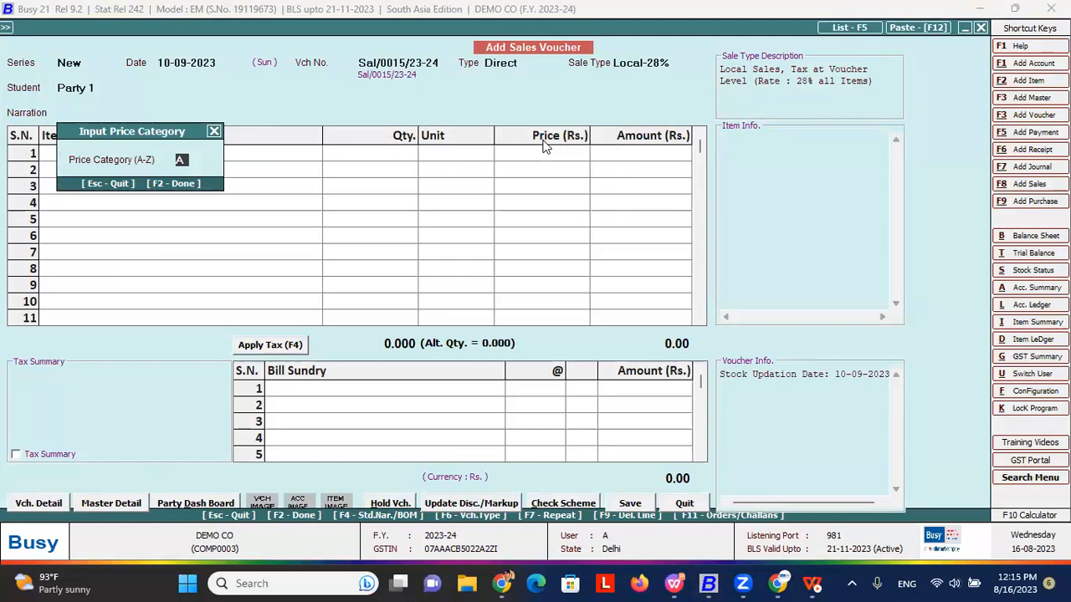
pyautogui.press('Return')
pyautogui.press('Return')
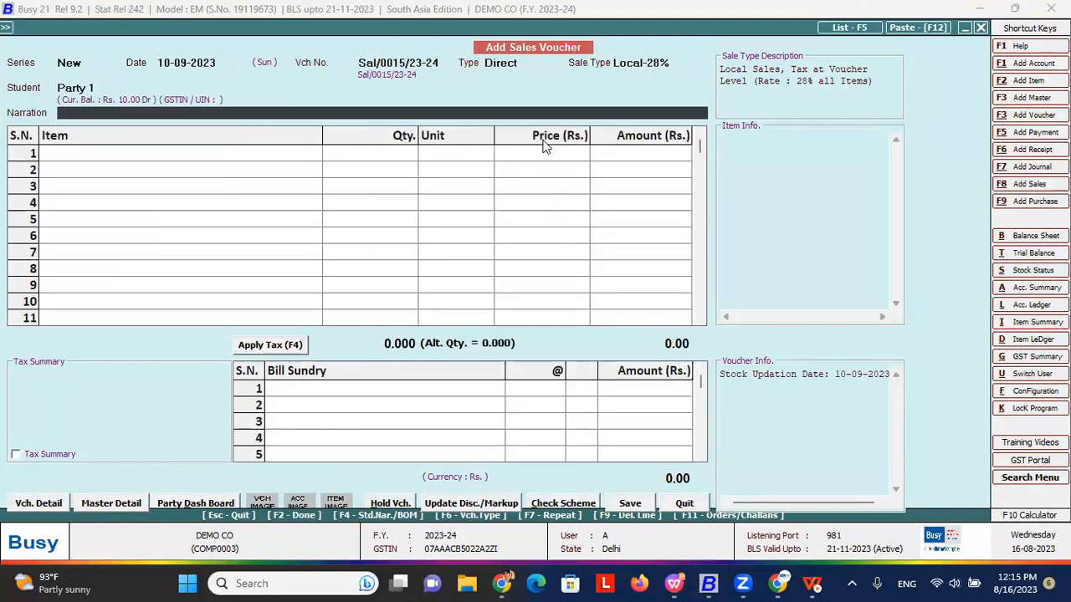
pyautogui.press('Return')
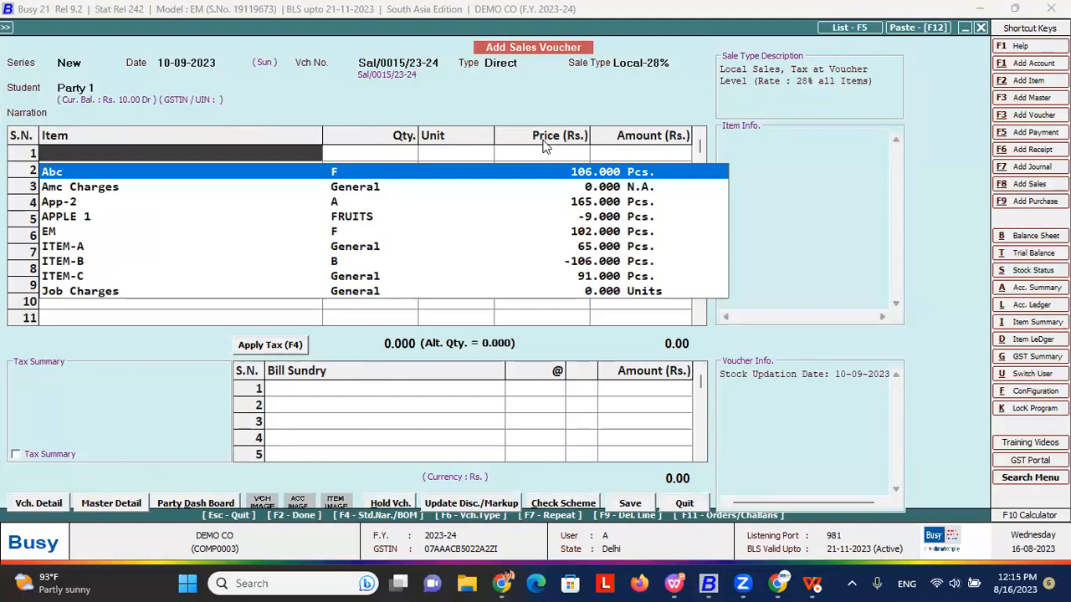
# - Add APPLE 1 to the first item row with a quantity of 1, leaving its type description empty
pyautogui.press('Down')
pyautogui.press('Down')
pyautogui.press('Down')
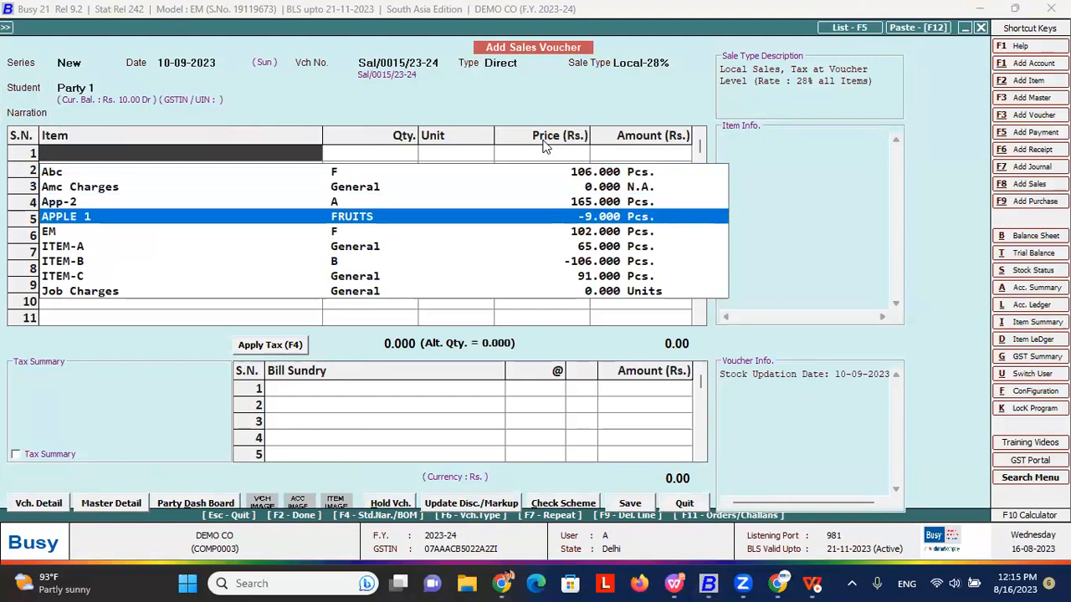
pyautogui.press('Return')
pyautogui.press('Down')
pyautogui.press('Down')
pyautogui.press('Down')
pyautogui.press('Down')
pyautogui.press('Return')
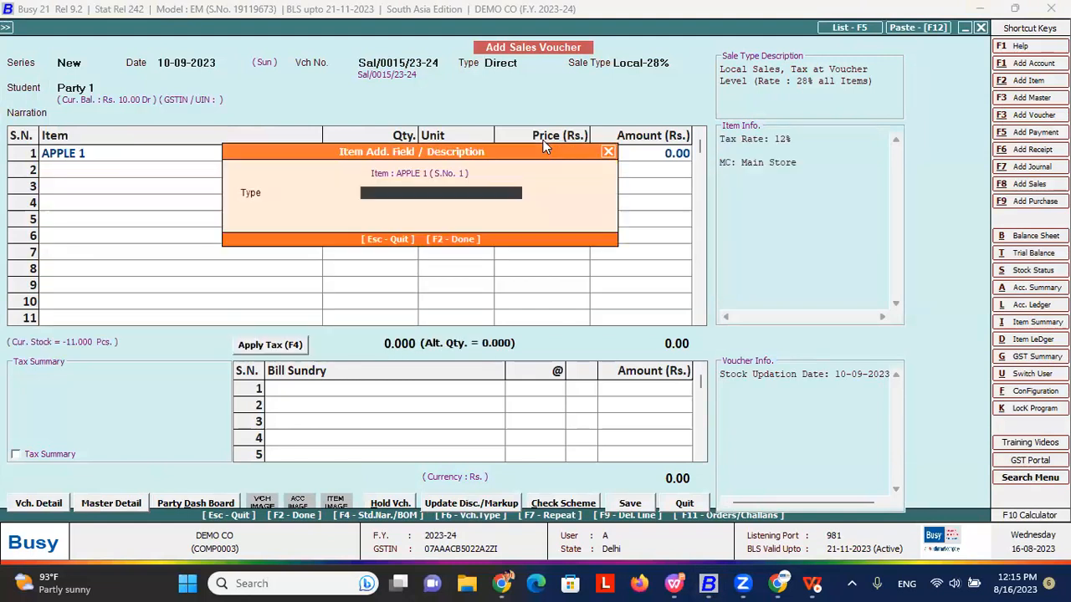
pyautogui.press('Return')
pyautogui.write('1')
pyautogui.press('Return')
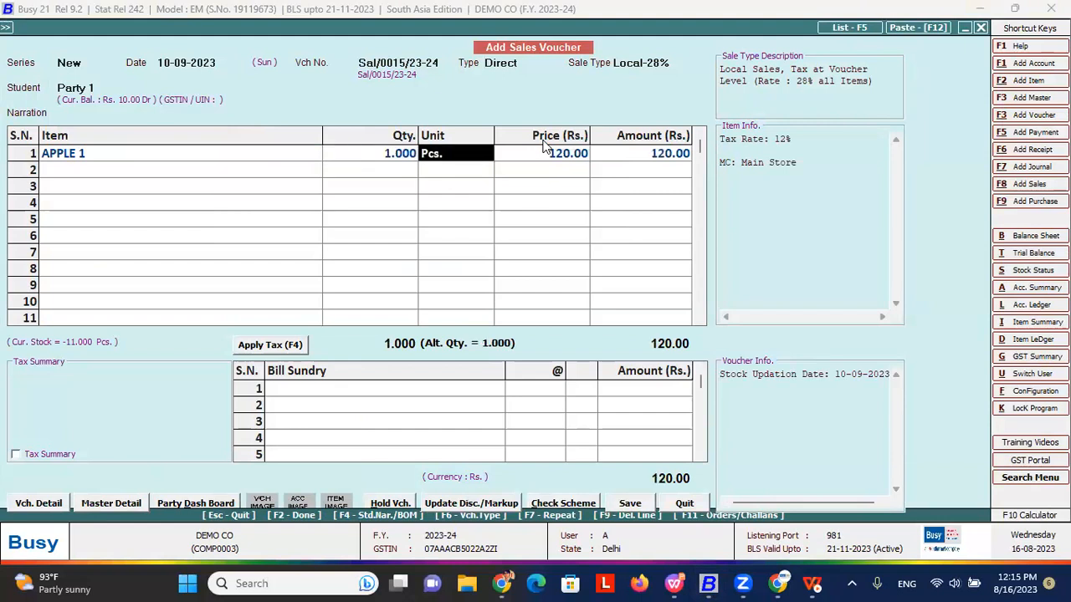
# - Change the voucher's price category to B without updating the category in the party master
pyautogui.press('Up')
pyautogui.press('Return')
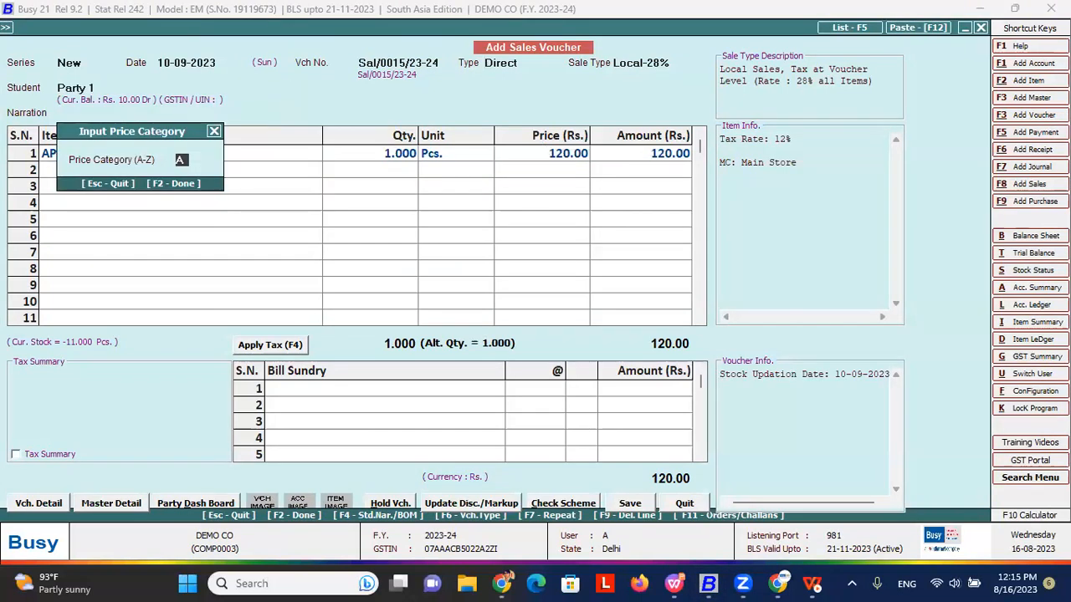
pyautogui.press('Return')
pyautogui.press('Return')
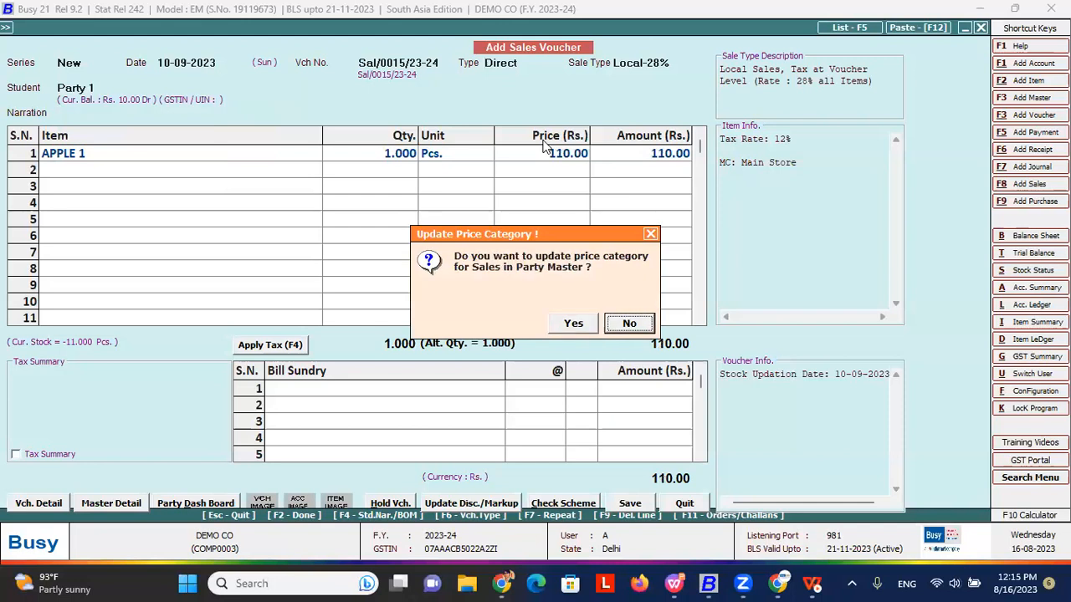
pyautogui.press('Return')
pyautogui.press('Return')
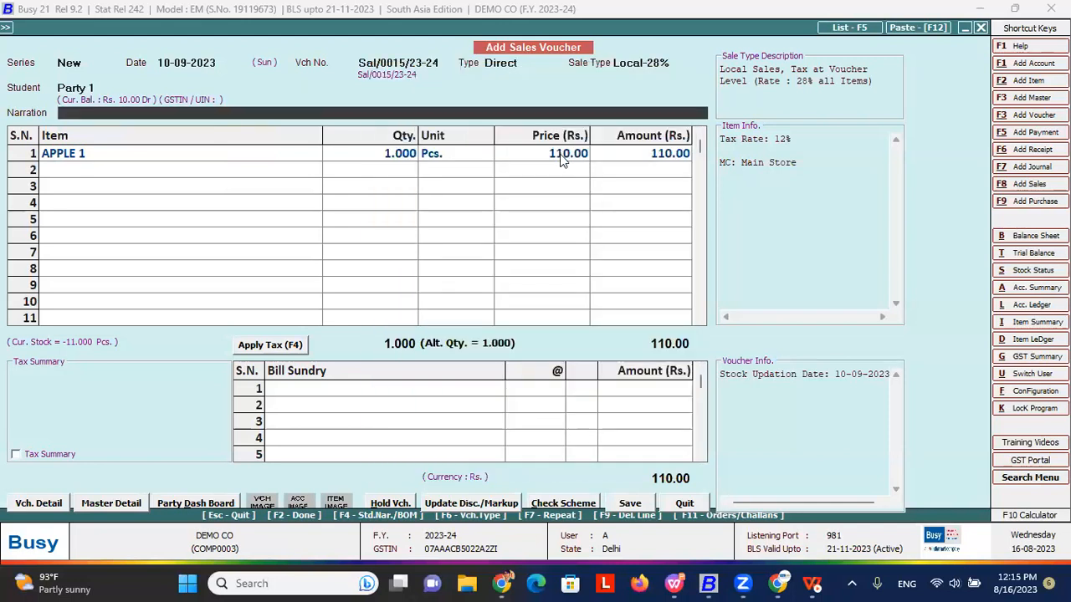
# - Quit the sales voucher without saving it
pyautogui.press('Return')
pyautogui.press('Escape')
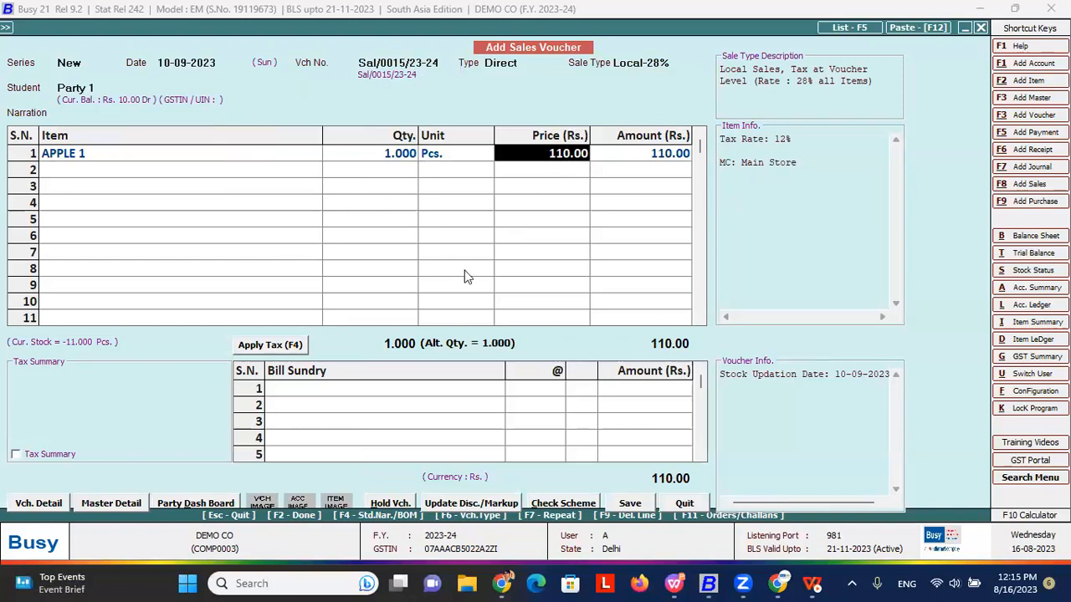
pyautogui.press('Escape')
pyautogui.press('Left')
pyautogui.press('Return')
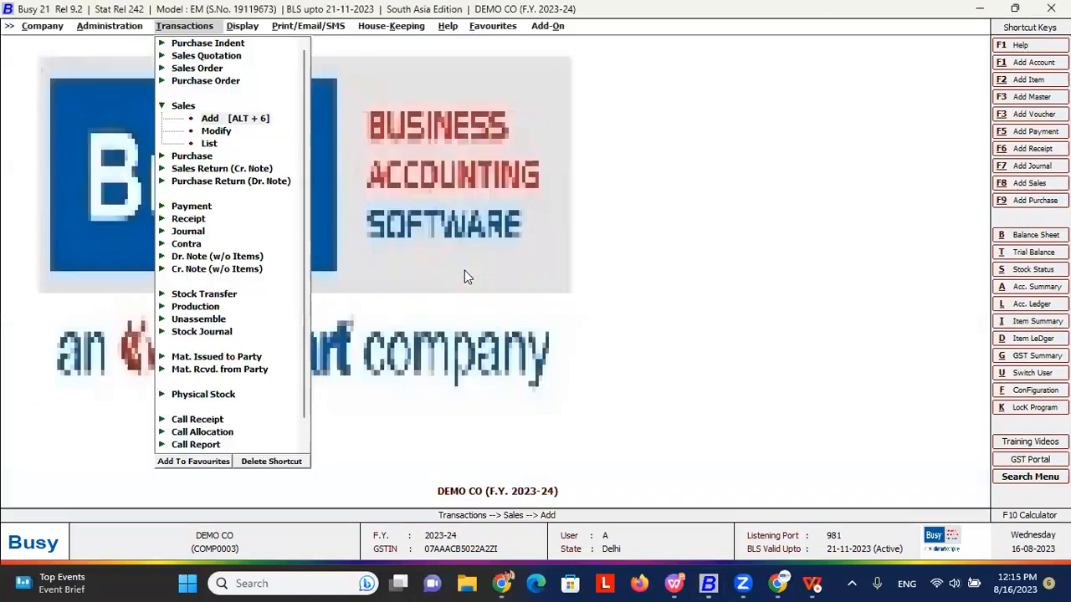
pyautogui.press('Left')
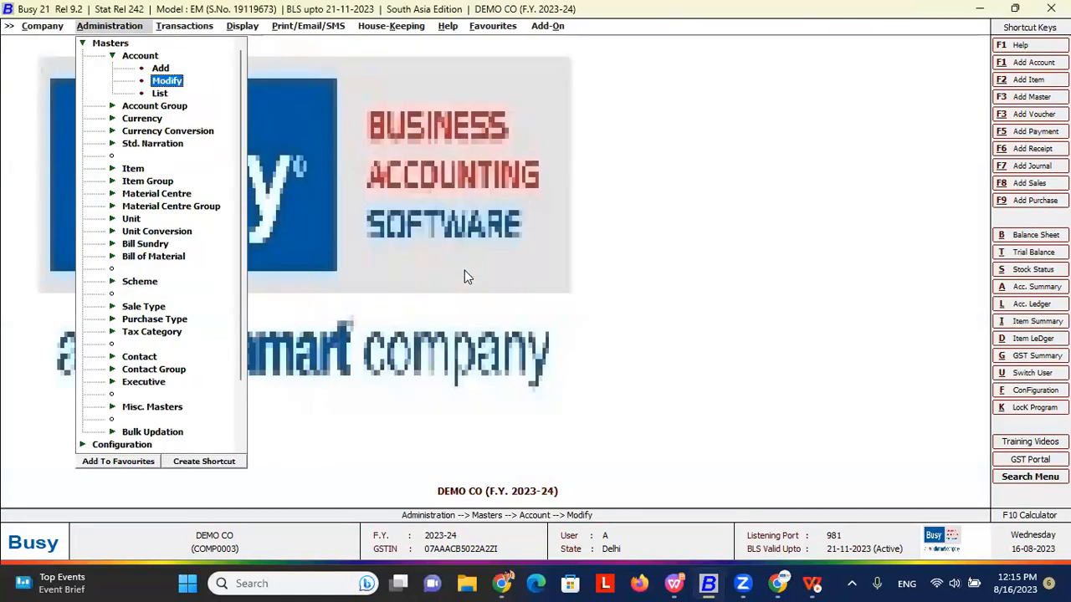
pyautogui.press('Return')
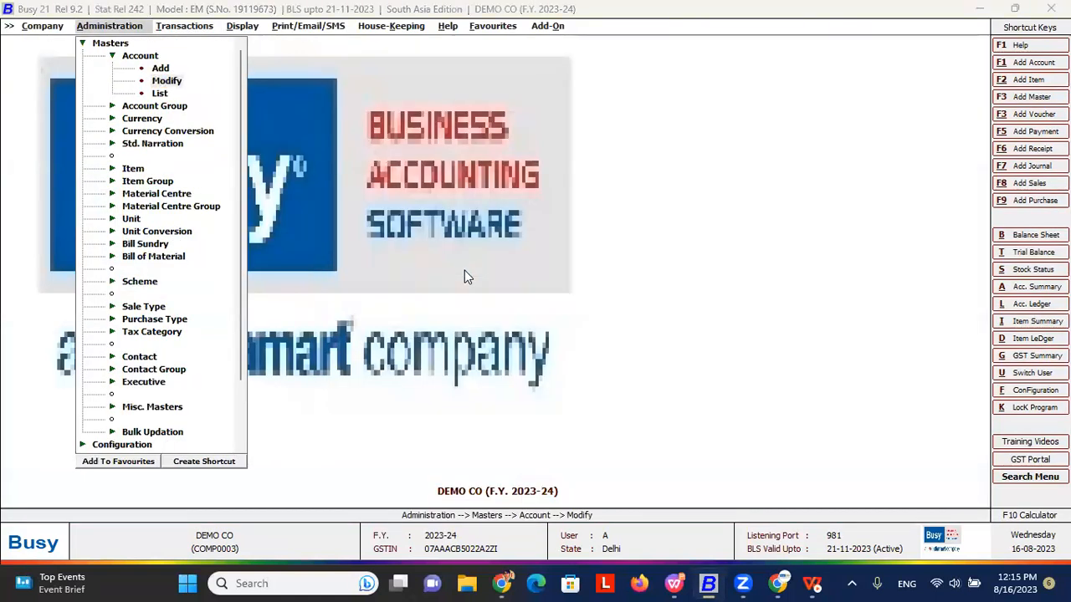
pyautogui.hotkey('alt', 'Tab')
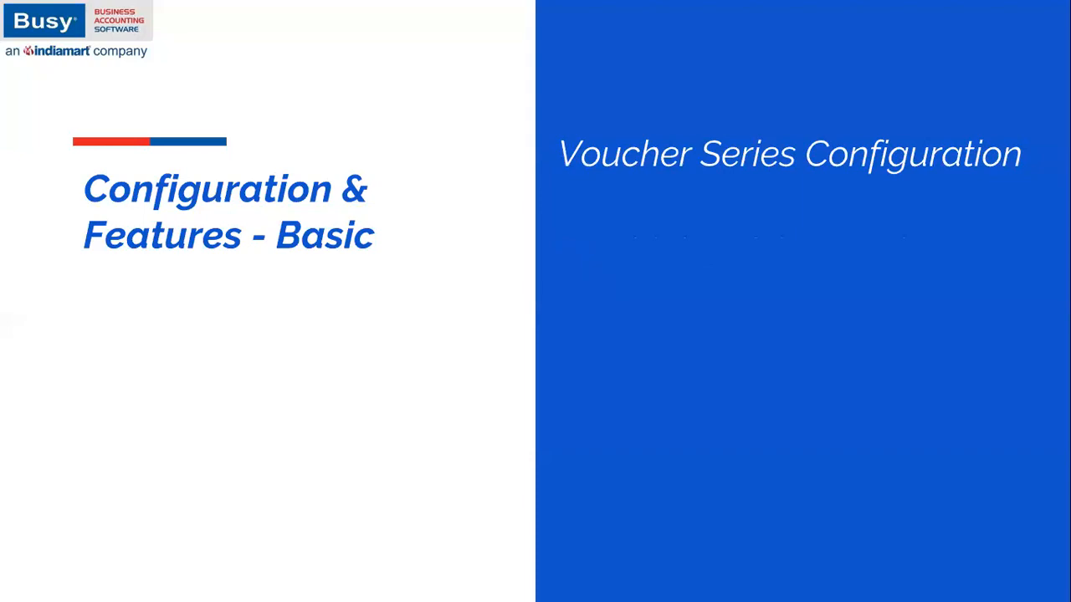
pyautogui.hotkey('alt', 'Tab')
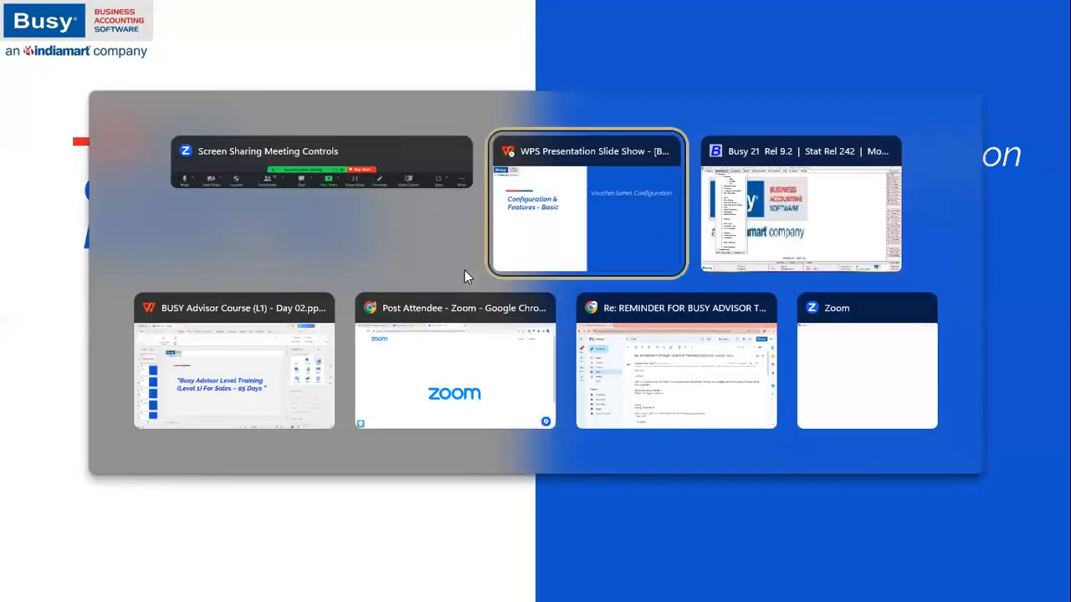
pyautogui.hotkey('alt', 'Tab')
pyautogui.press('Escape')
# - Open the Voucher Series Configuration from the administration settings
pyautogui.press('Right')
pyautogui.press('Down')
pyautogui.press('Down')
pyautogui.press('Down')
pyautogui.press('Down')
pyautogui.press('Down')
pyautogui.press('Down')
pyautogui.press('Down')
pyautogui.press('Down')
pyautogui.press('Down')
pyautogui.press('Down')
pyautogui.press('Down')
pyautogui.press('Down')
pyautogui.press('Down')
pyautogui.press('Down')
pyautogui.press('Down')
pyautogui.press('Down')
pyautogui.press('Down')
pyautogui.press('Down')
pyautogui.press('Down')
pyautogui.press('Down')
pyautogui.press('Down')
pyautogui.press('Down')
pyautogui.press('Down')
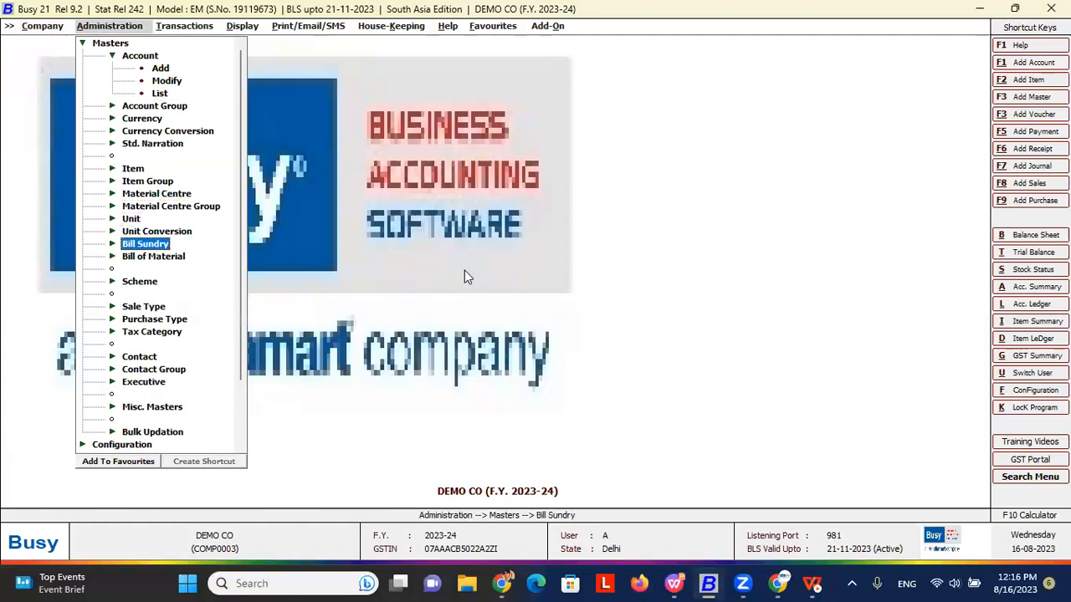
pyautogui.press('Down')
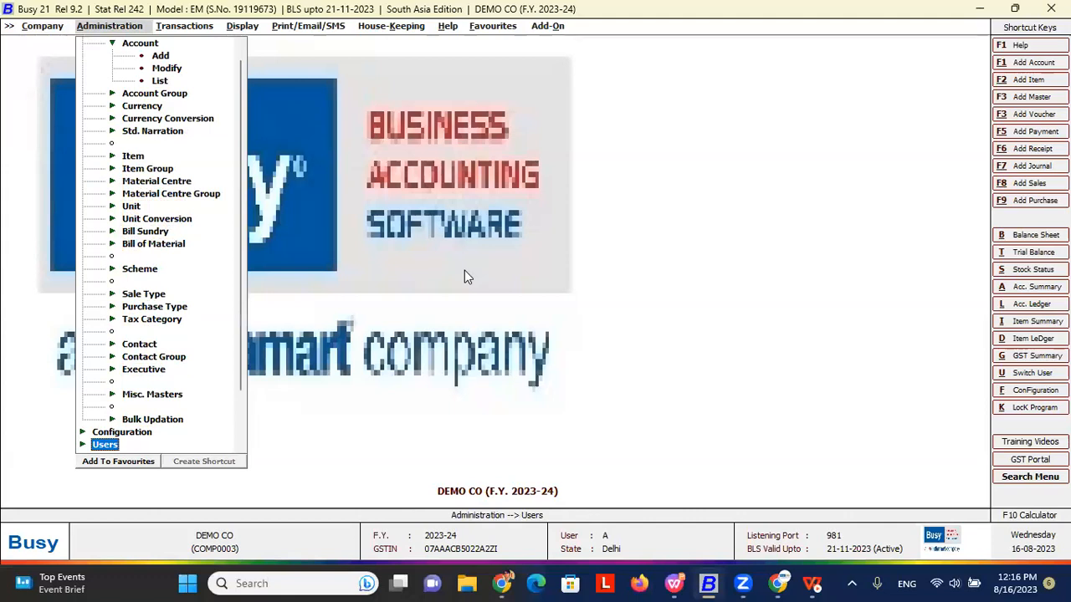
pyautogui.press('Return')
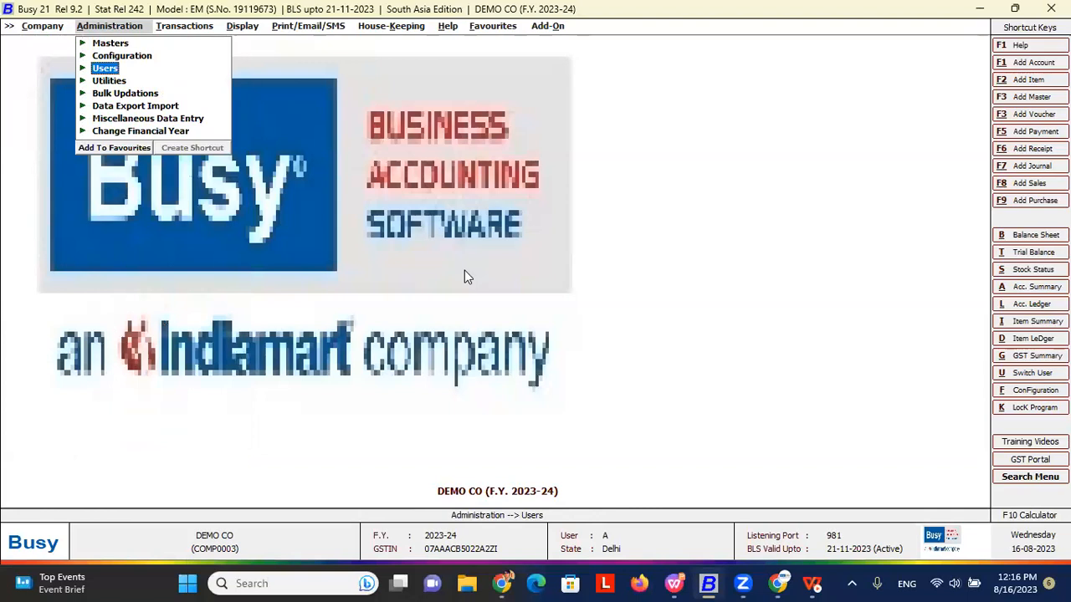
pyautogui.press('Up')
pyautogui.press('Up')
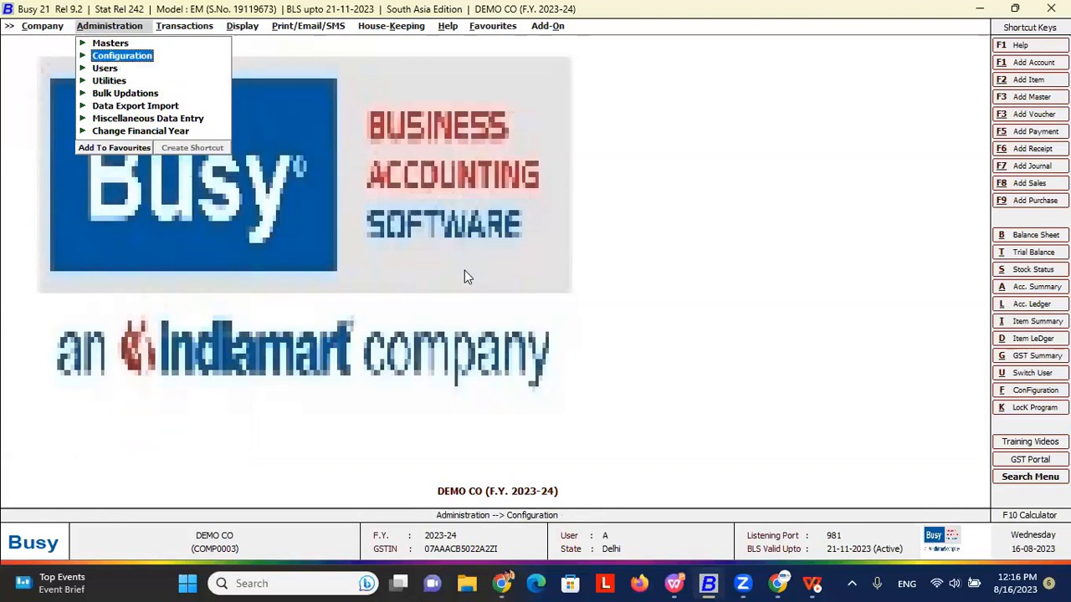
pyautogui.press('Return')
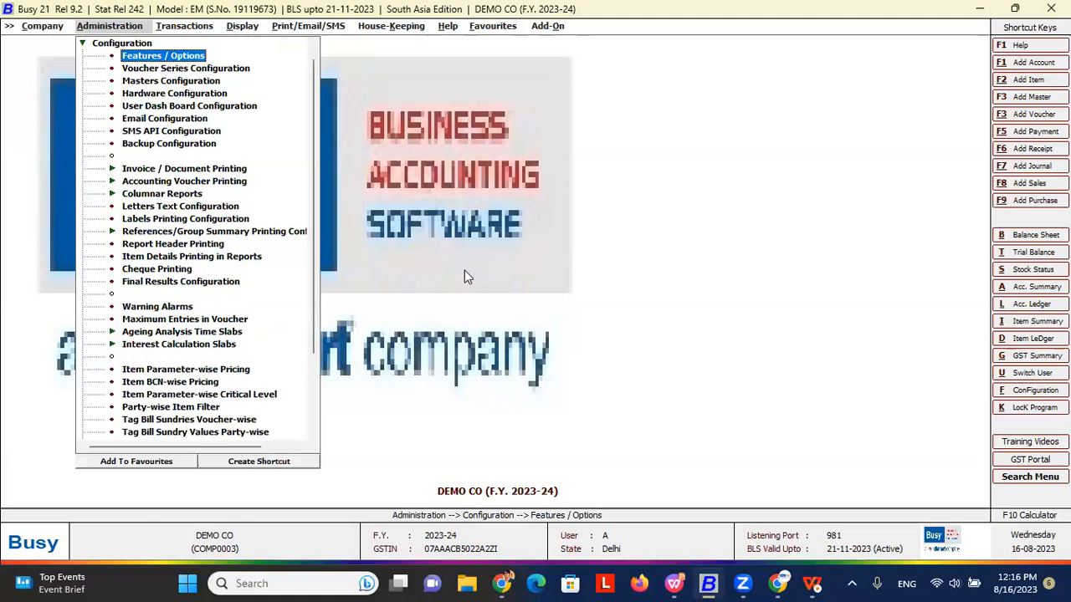
pyautogui.press('Down')
pyautogui.press('Return')
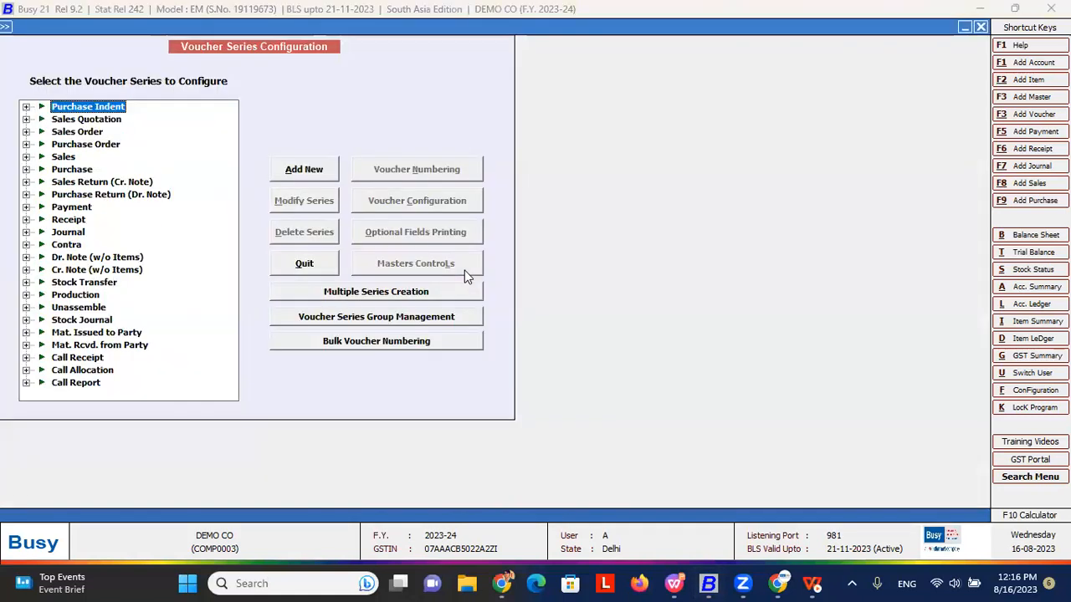
# - Open the voucher configuration for the Main series under Sales
pyautogui.press('Down')
pyautogui.press('Down')
pyautogui.press('Down')
pyautogui.press('Down')
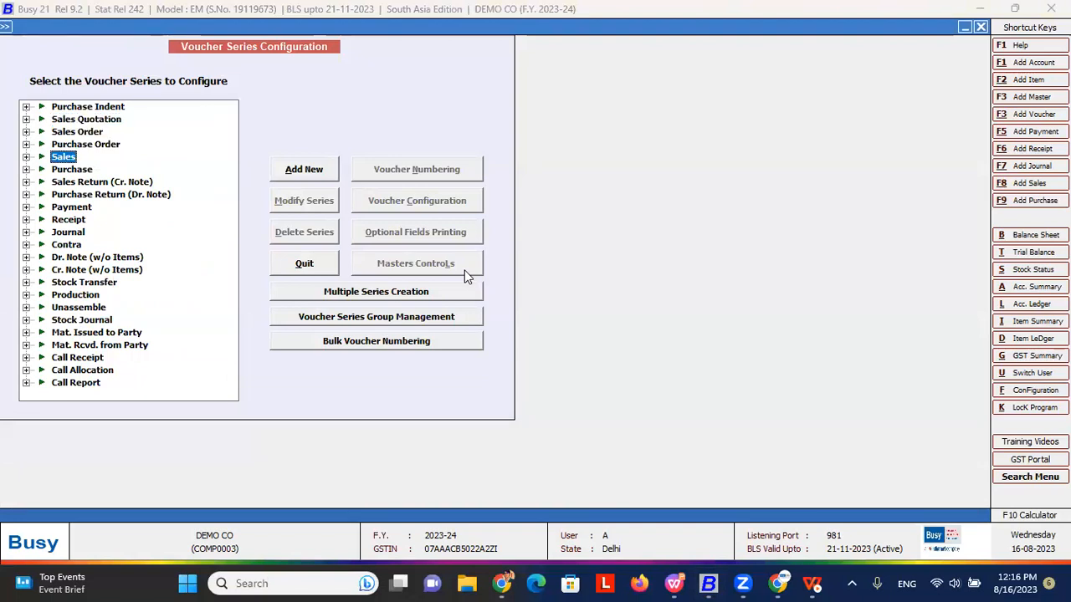
pyautogui.press('Right')
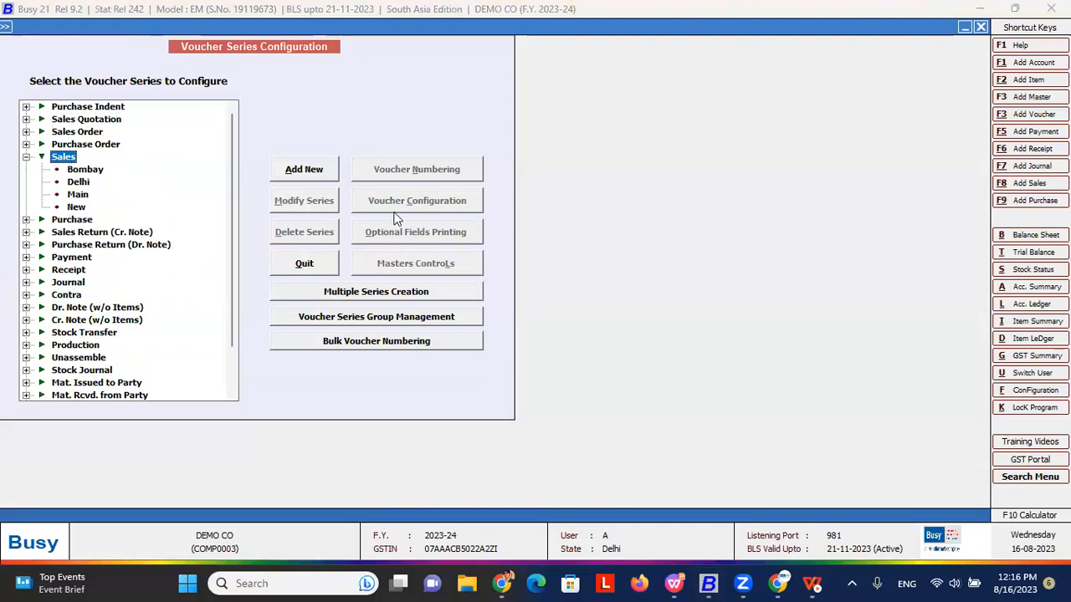
pyautogui.click(322, 178)
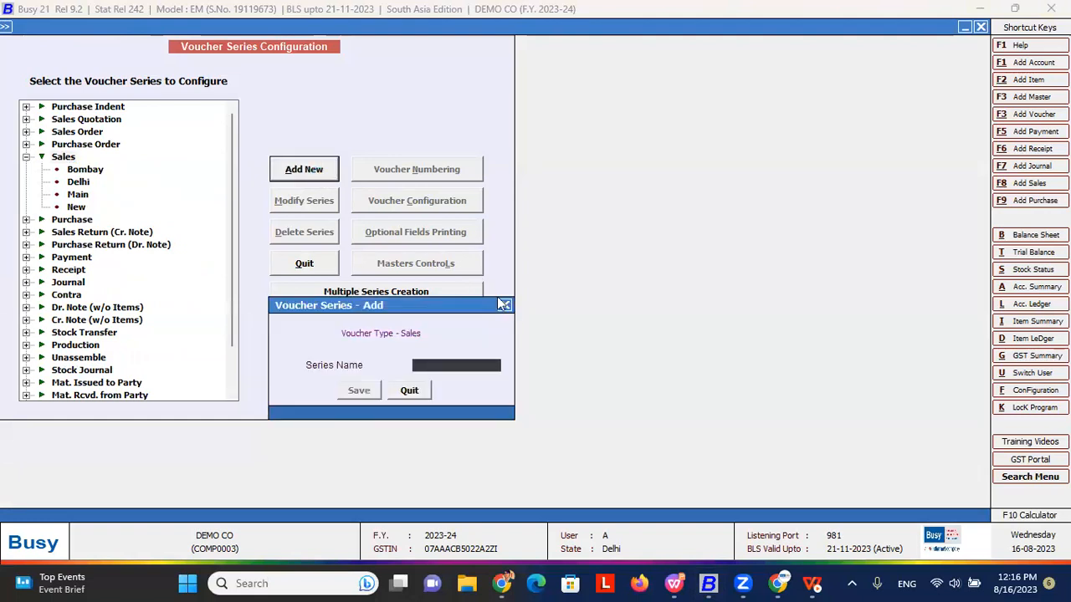
pyautogui.click(505, 307)
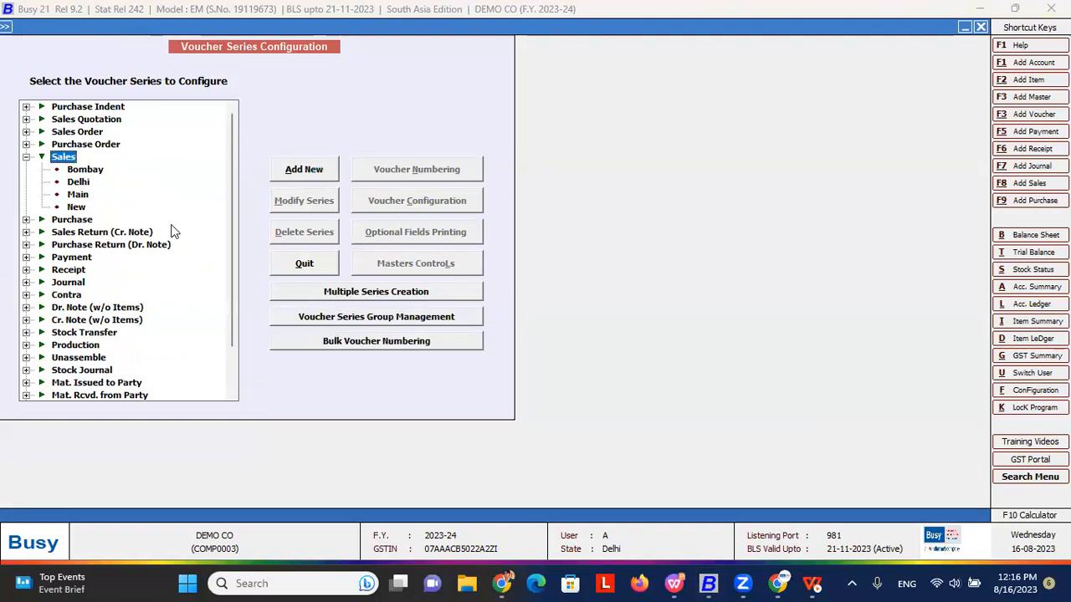
pyautogui.click(82, 198)
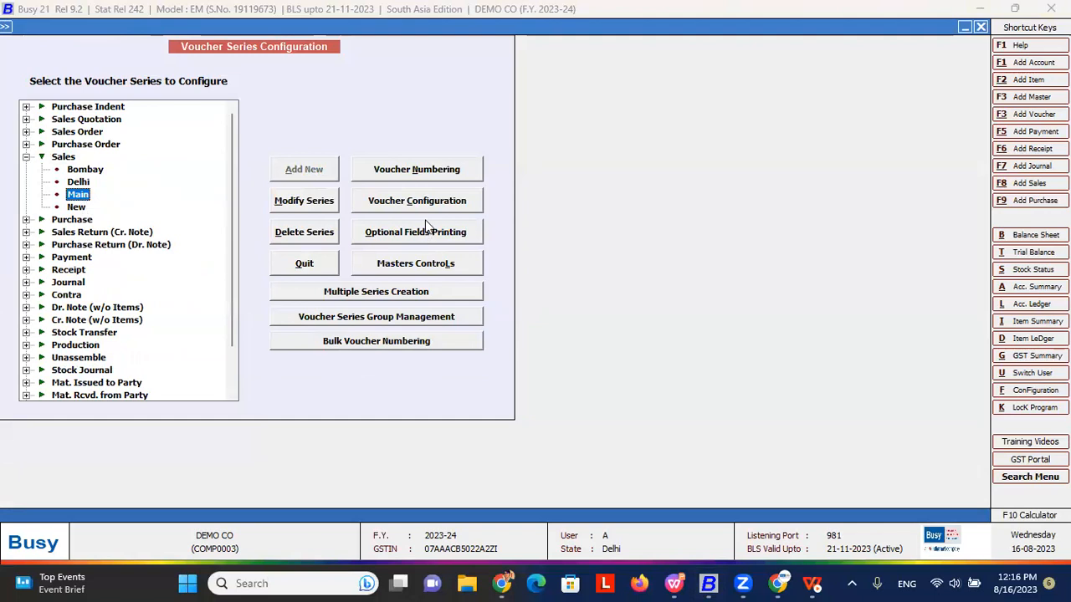
pyautogui.click(447, 201)
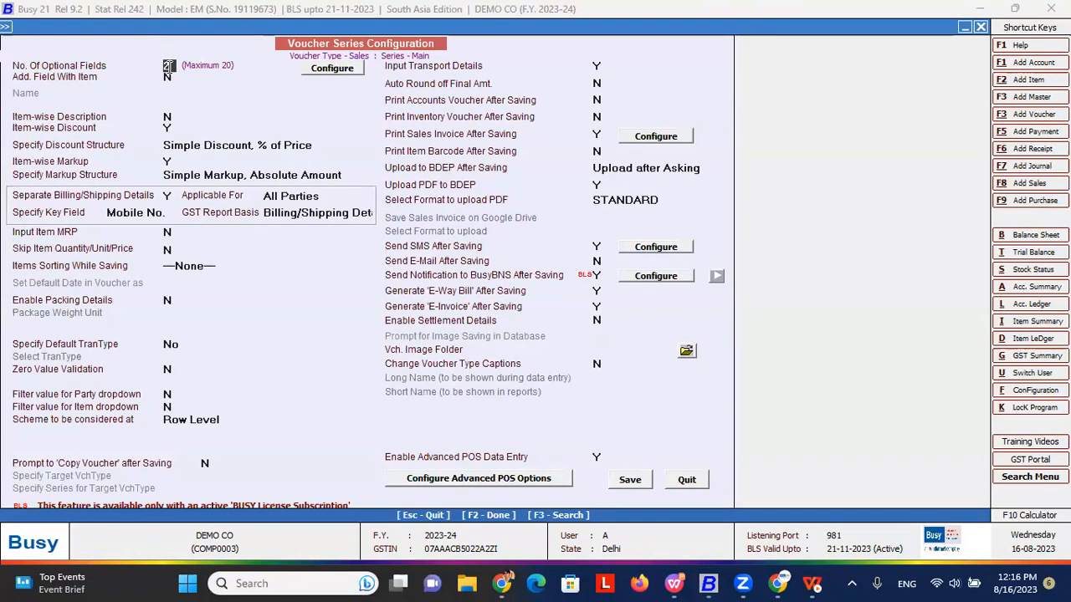
# - Examine the optional voucher fields configured for the series, including GR NO and VEHICAL NO, and close them without changes
pyautogui.click(330, 70)
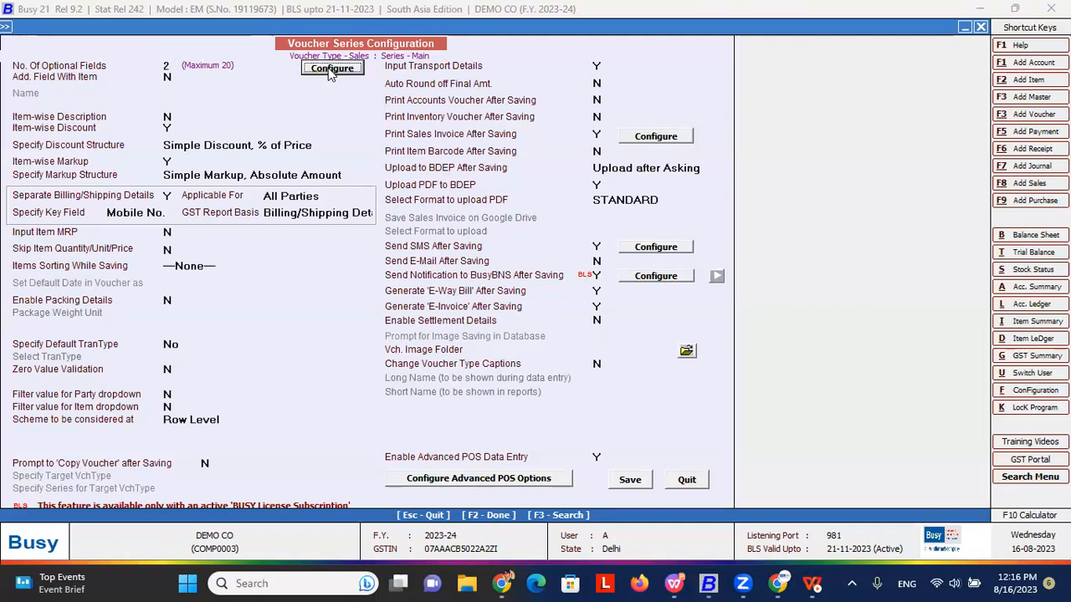
pyautogui.click(164, 336)
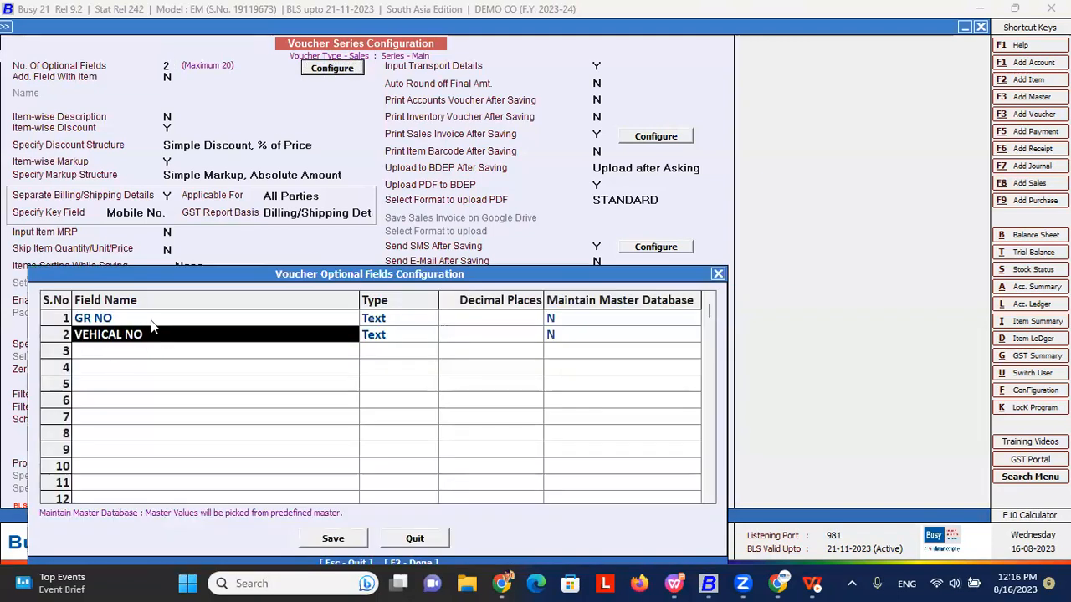
pyautogui.press('Up')
pyautogui.click(149, 338)
pyautogui.press('Escape')
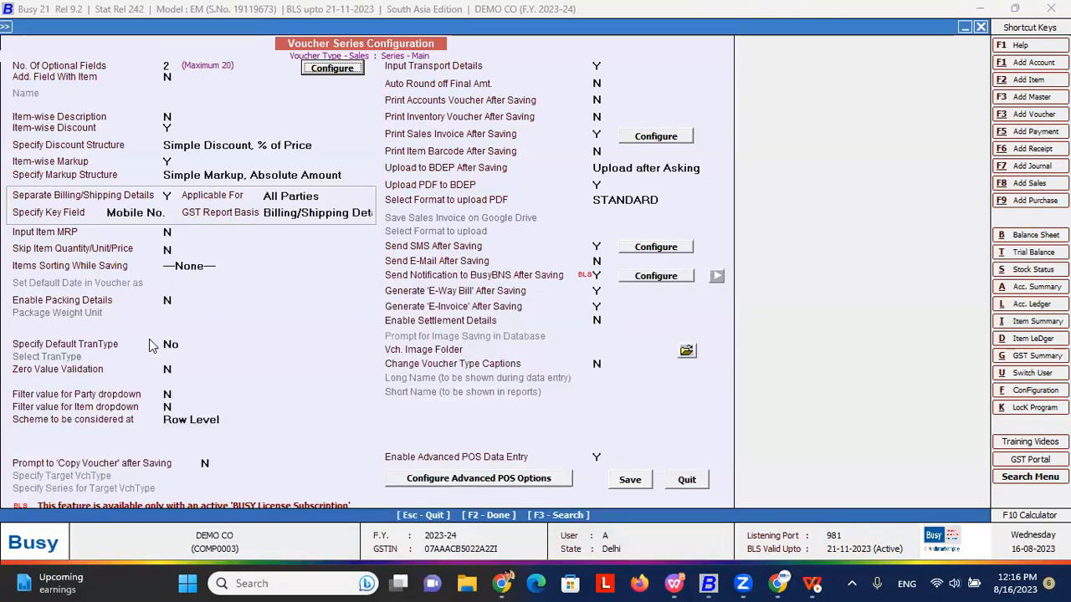
# - Enable Item-wise Description for the series, view its description line settings, and close them
pyautogui.click(168, 115)
pyautogui.press('y')
pyautogui.click(212, 119)
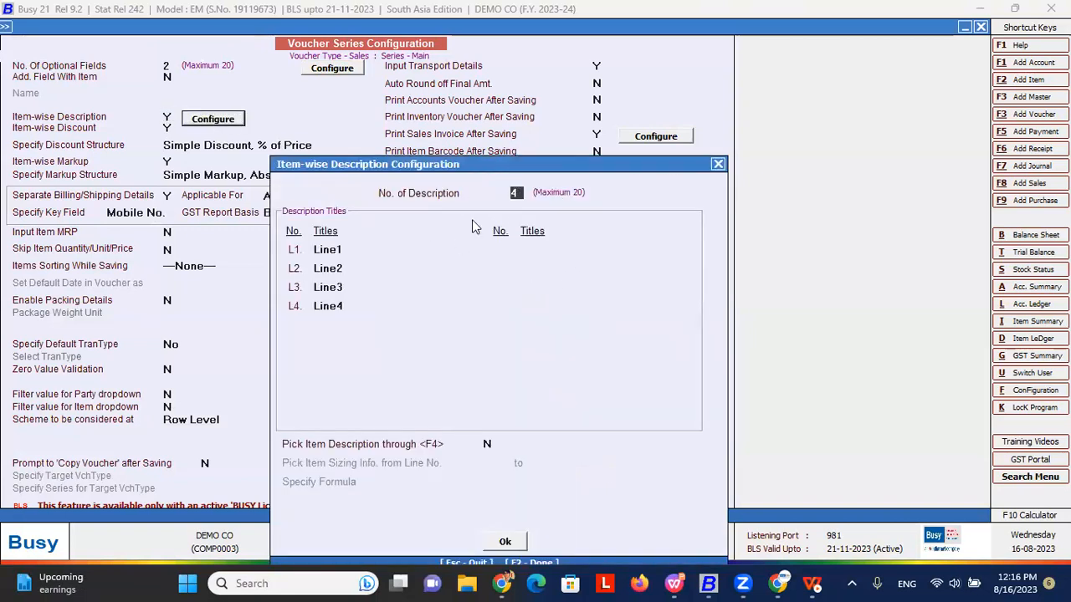
pyautogui.press('Escape')
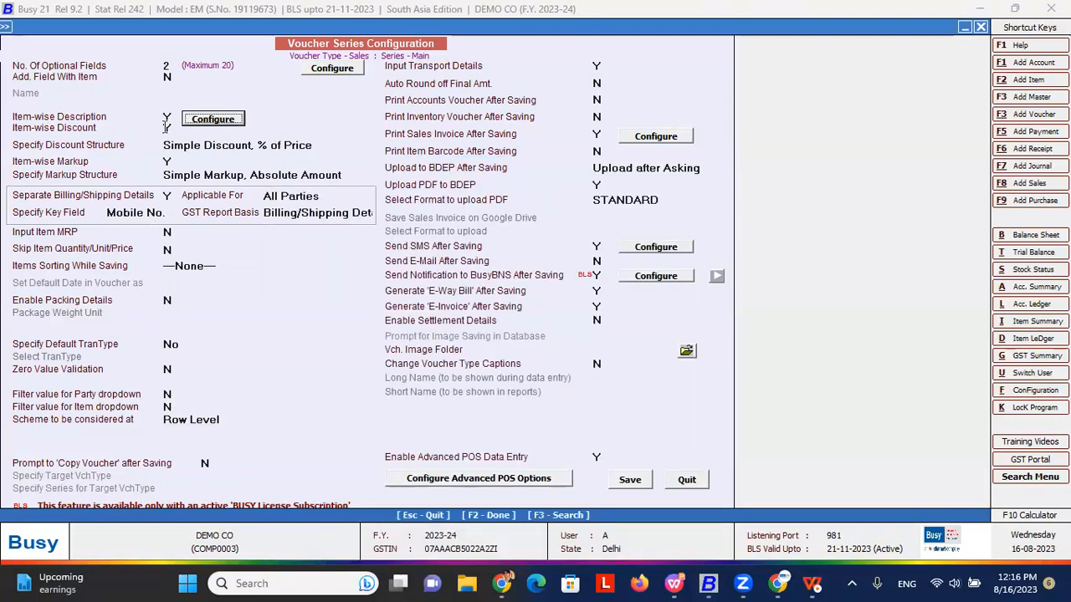
# - Switch Item-wise Discount and Item-wise Markup off and back on for the series
pyautogui.click(169, 126)
pyautogui.press('Return')
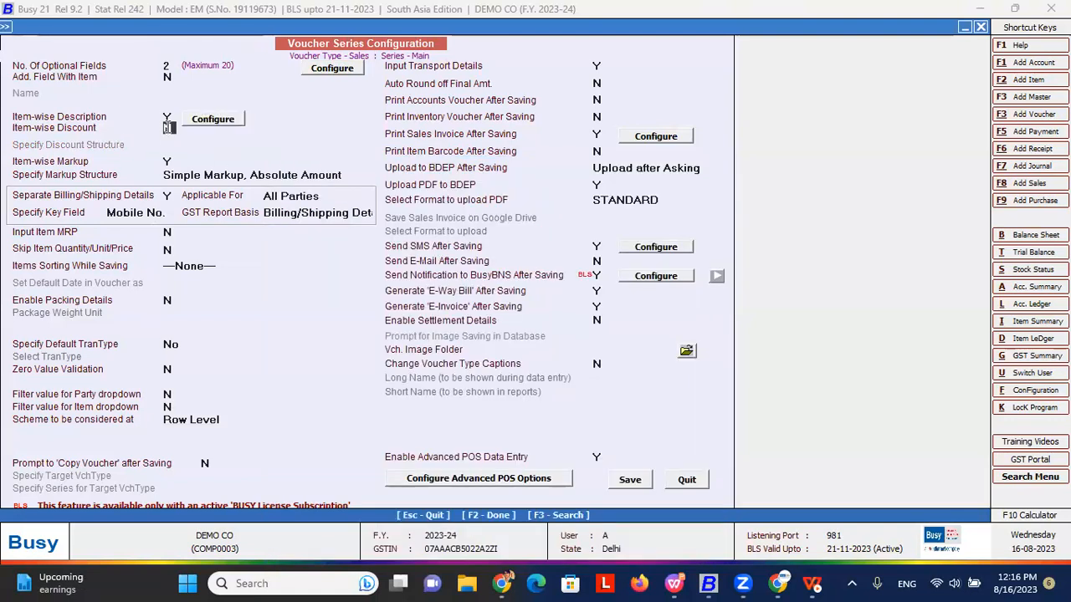
pyautogui.press('Return')
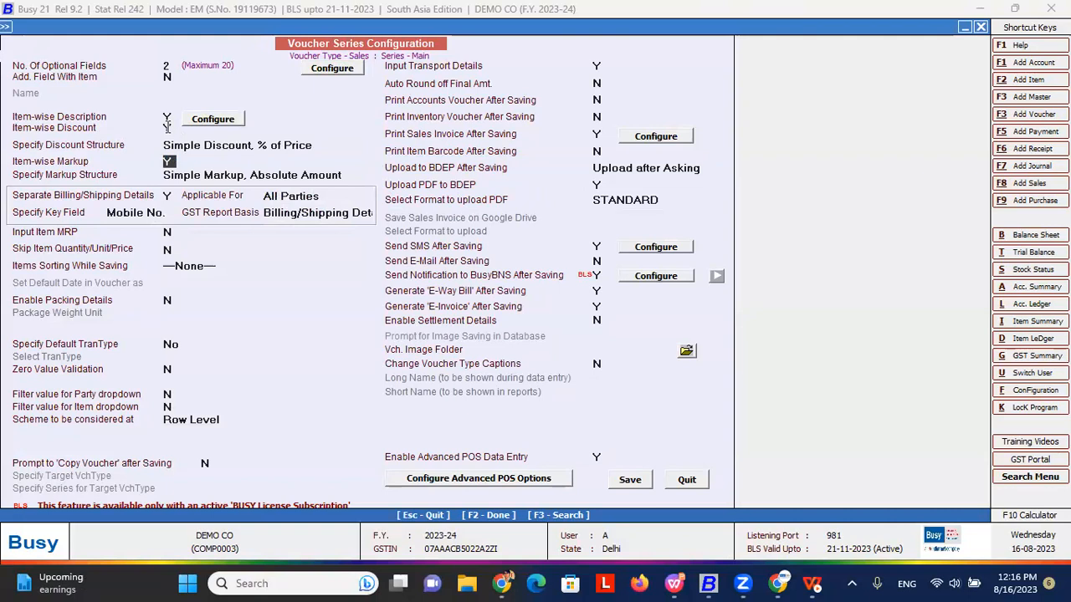
pyautogui.write('N')
pyautogui.write('Y')
pyautogui.press('Return')
pyautogui.press('Return')
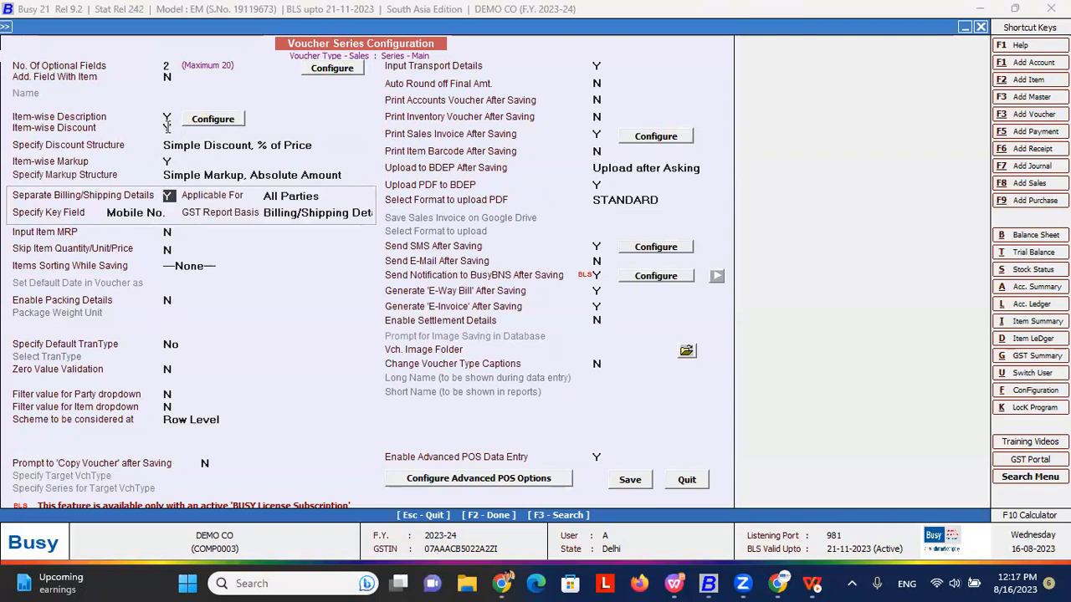
# - Switch Separate Billing/Shipping Details off and back on, leaving its party, key field and GST report options as they are
pyautogui.write('N')
pyautogui.write('Y')
pyautogui.press('Return')
pyautogui.press('Return')
pyautogui.press('Return')
pyautogui.press('Return')
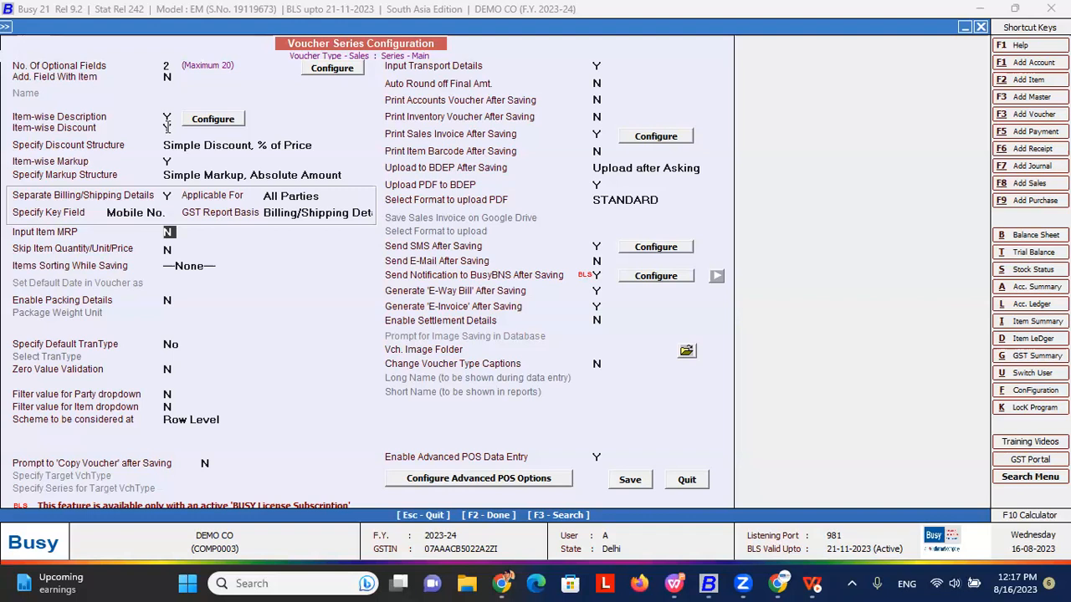
# - Switch Skip Item Quantity/Unit/Price on and back off
pyautogui.press('Return')
pyautogui.write('y')
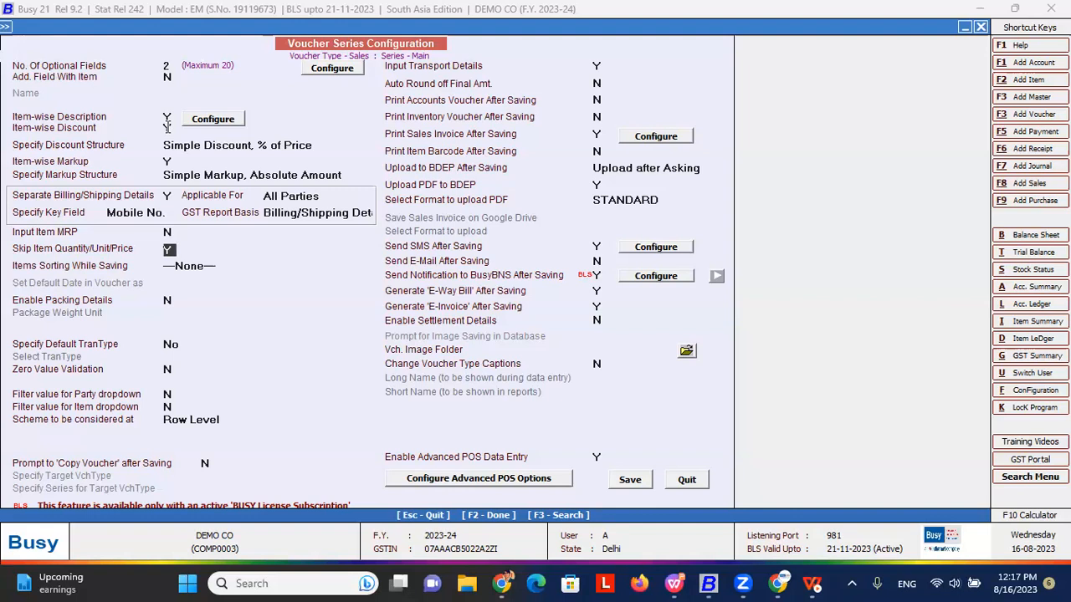
pyautogui.write('n')
# - Enable Auto Round off Final Amt. for the series and open its round-off options
pyautogui.press('Return')
pyautogui.press('Return')
pyautogui.press('Return')
pyautogui.press('Return')
pyautogui.press('Return')
pyautogui.press('Return')
pyautogui.press('Return')
pyautogui.press('Return')
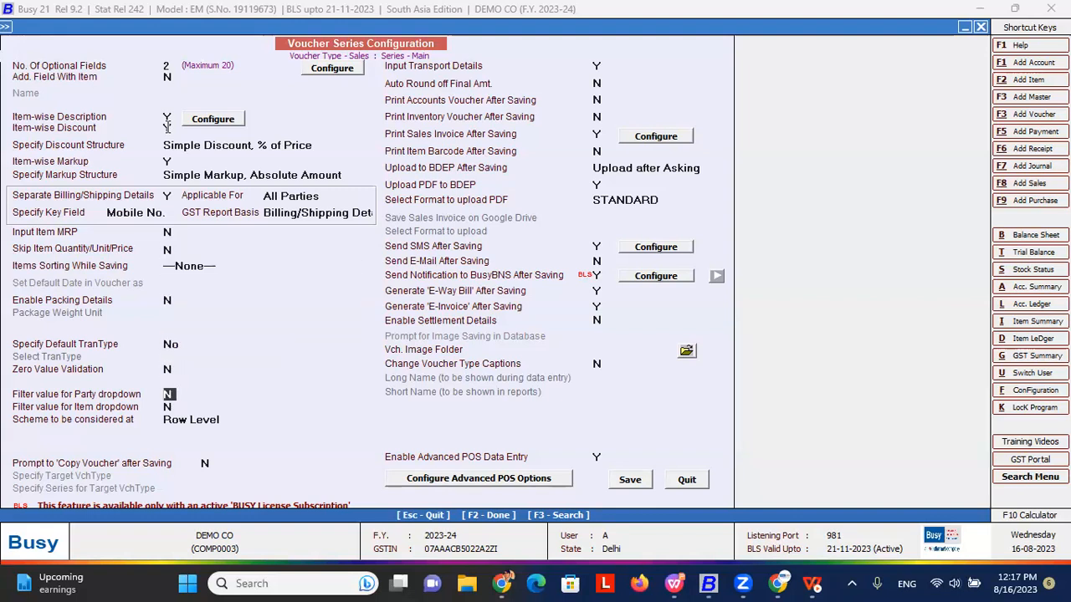
pyautogui.press('Return')
pyautogui.press('Up')
pyautogui.press('Return')
pyautogui.press('y')
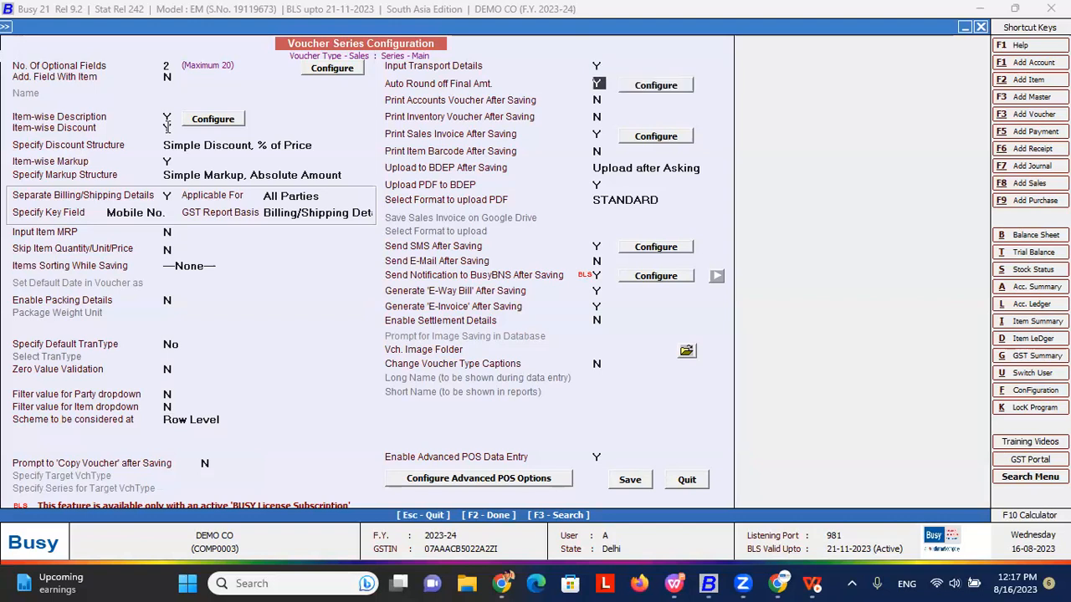
pyautogui.press('Return')
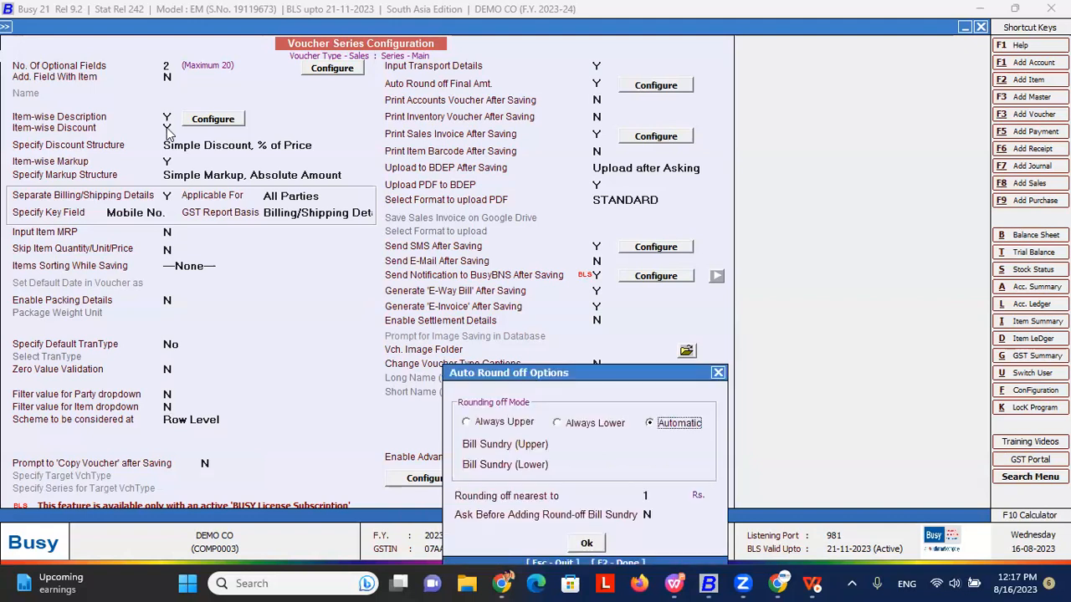
# - Assign Rounded Off (+) as the upper and Rounded Off (-) as the lower bill sundry, and confirm the round-off options
pyautogui.click(600, 442)
pyautogui.write('ro')
pyautogui.press('Down')
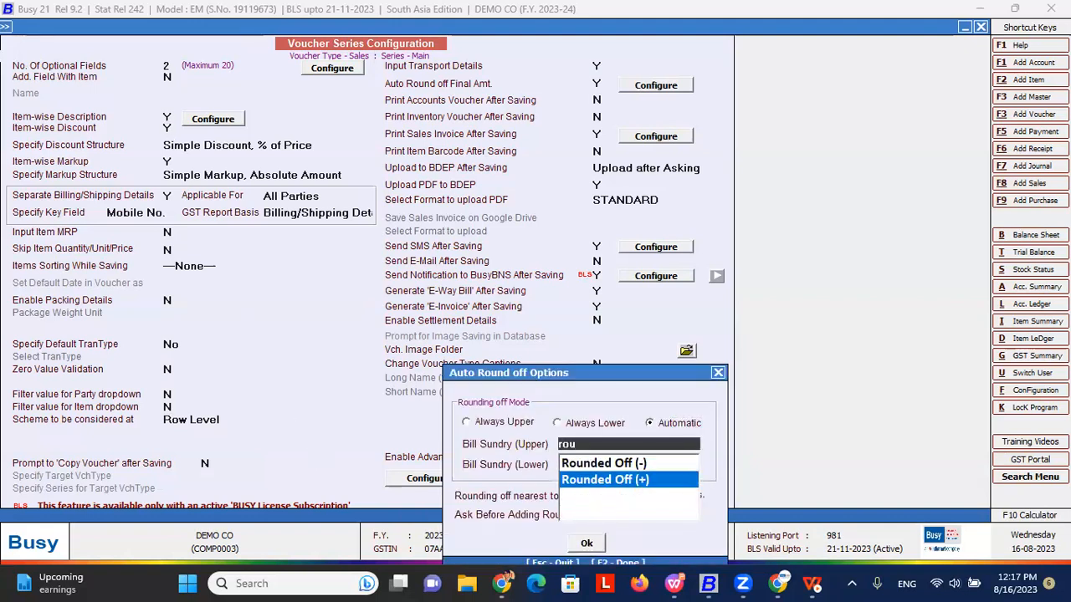
pyautogui.press('Return')
pyautogui.write('rou')
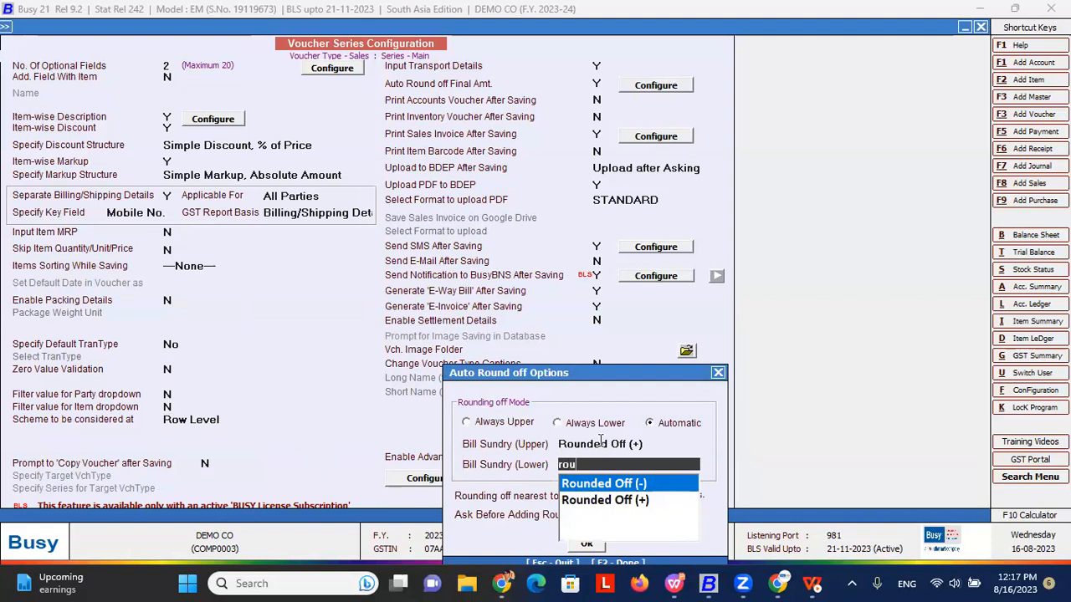
pyautogui.press('Return')
pyautogui.press('Return')
pyautogui.press('Return')
pyautogui.press('Return')
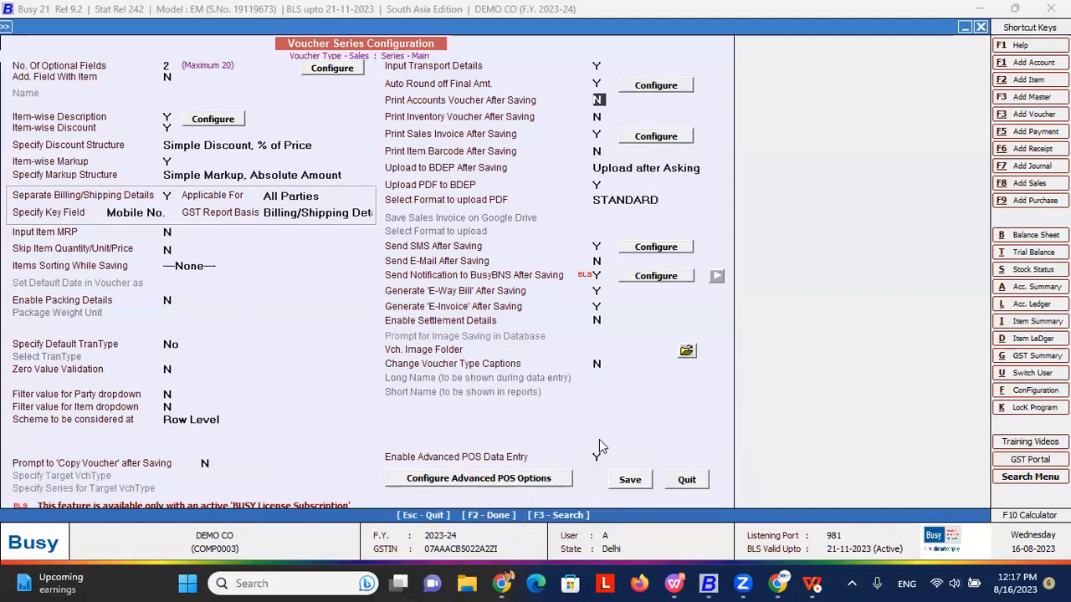
# - Review the printing details used after saving a sales invoice and accept them unchanged
pyautogui.press('Return')
pyautogui.press('Up')
pyautogui.press('Return')
pyautogui.press('Return')
pyautogui.press('Return')
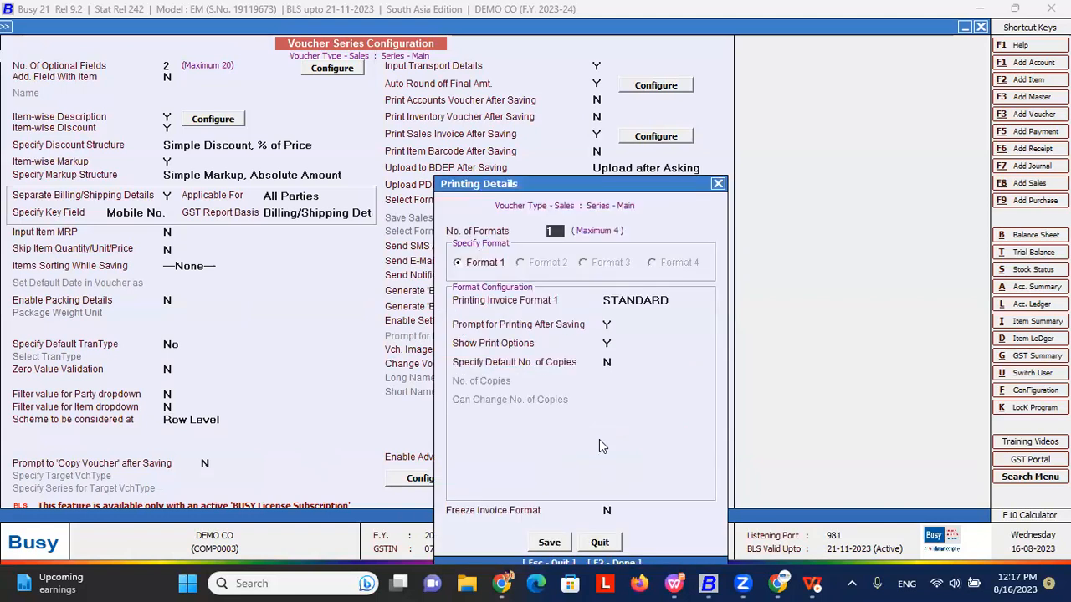
pyautogui.press('F2')
pyautogui.press('Return')
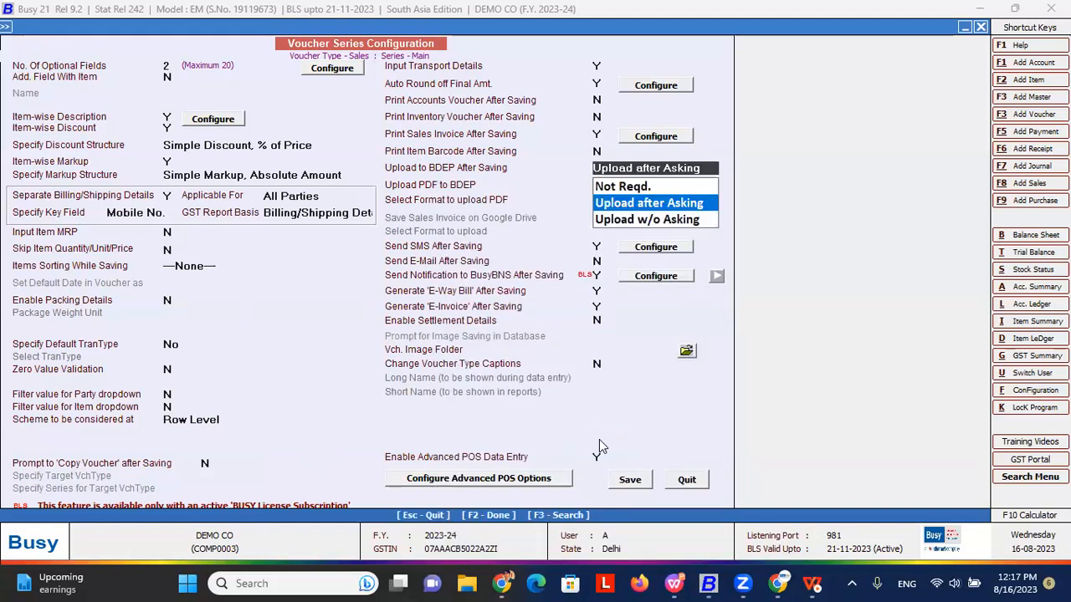
# - Review the after-saving options for BDEP upload, SMS, e-mail and BusyBNS notifications without changing them
pyautogui.press('Return')
pyautogui.press('Return')
pyautogui.press('Return')
pyautogui.press('Return')
pyautogui.press('F2')
pyautogui.press('Return')
pyautogui.press('Return')
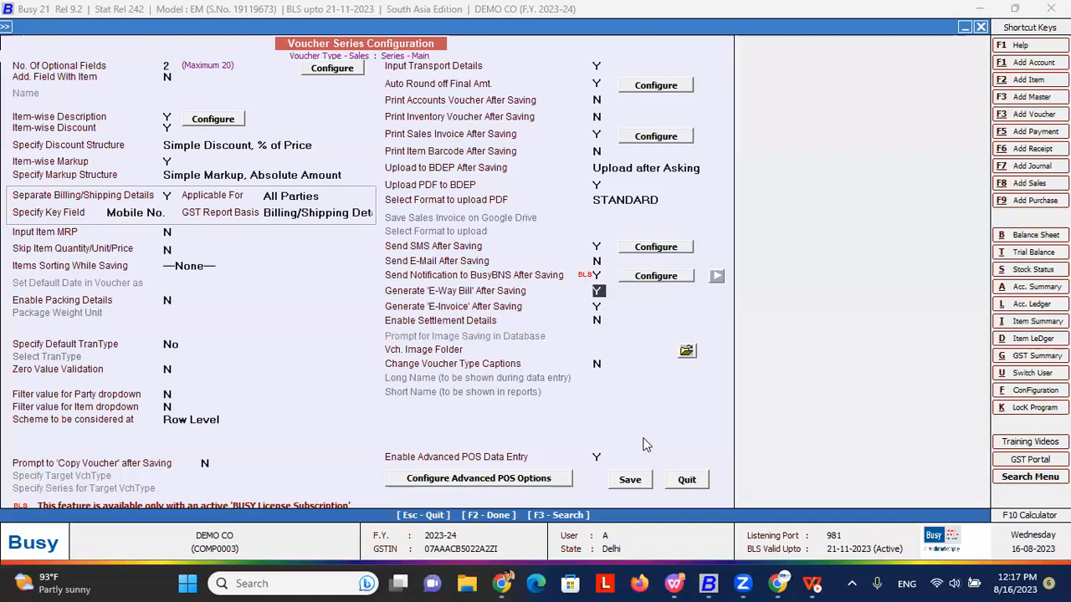
# - Open the advanced POS configuration of the series and view the default value choices for the Date field
pyautogui.click(596, 455)
pyautogui.click(548, 480)
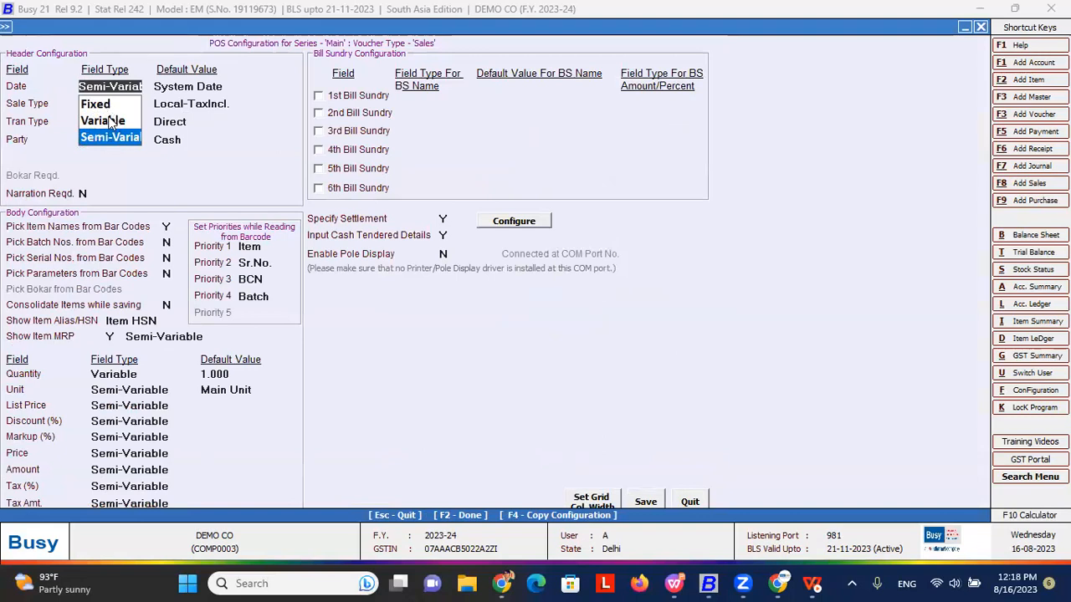
pyautogui.click(223, 87)
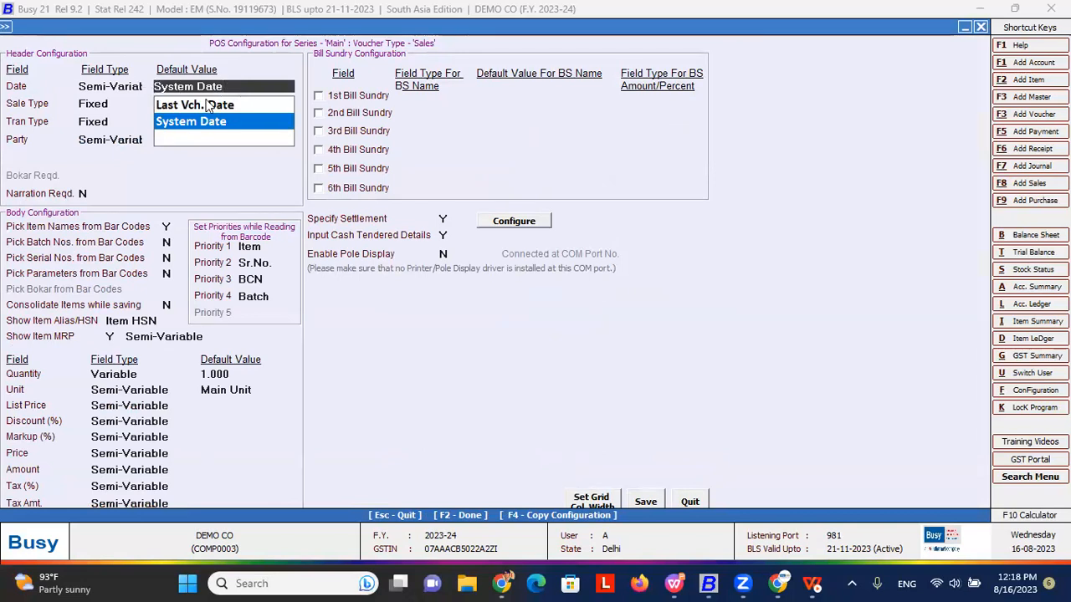
# - Try the Fixed and Variable field types for the POS Date field and return it to Semi-Variable
pyautogui.click(117, 87)
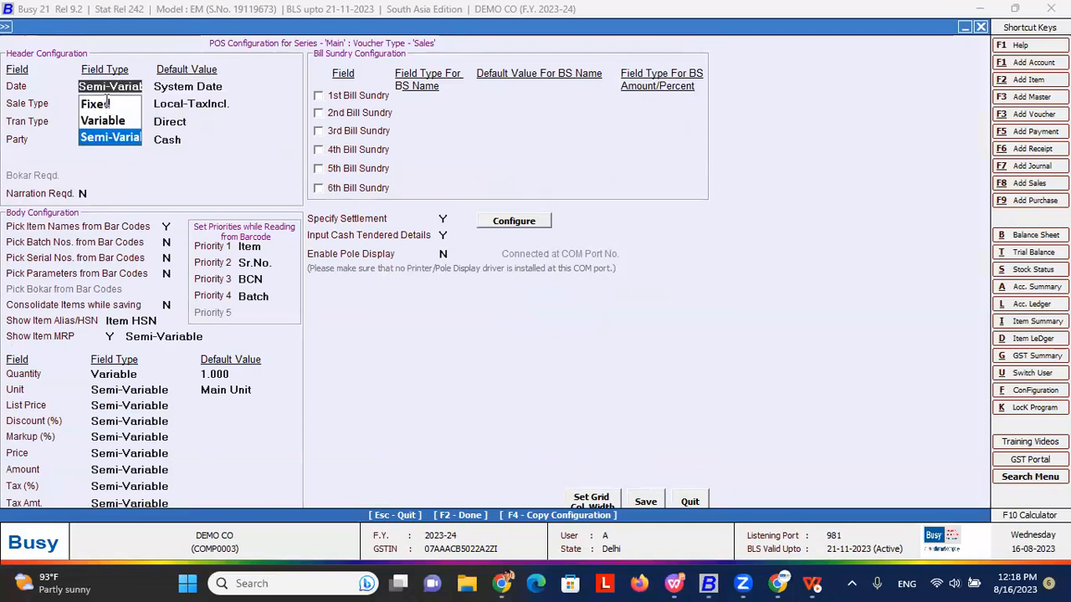
pyautogui.click(106, 104)
pyautogui.click(117, 87)
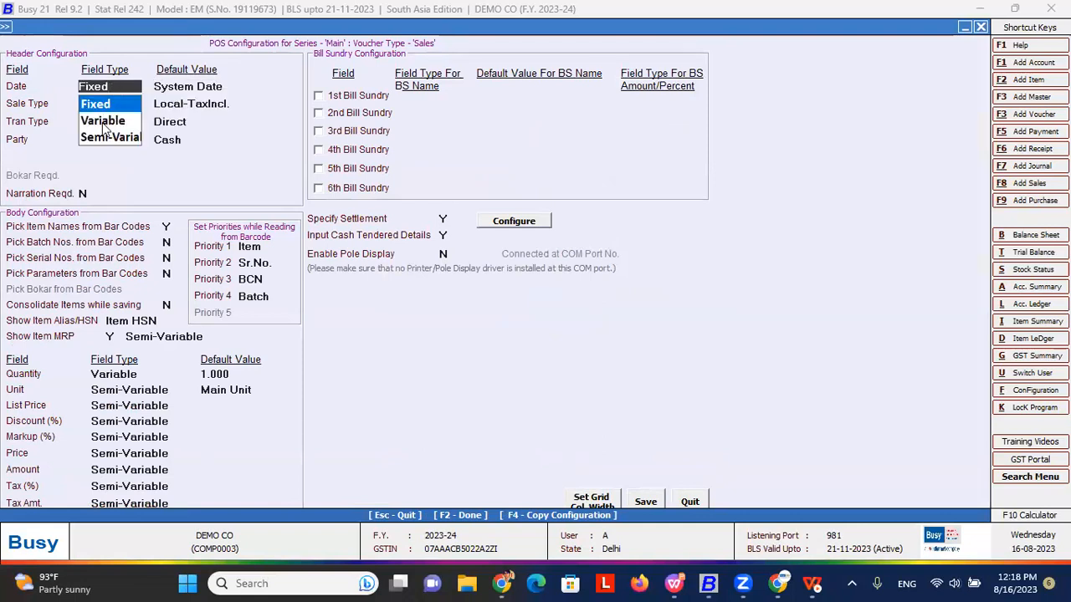
pyautogui.click(105, 123)
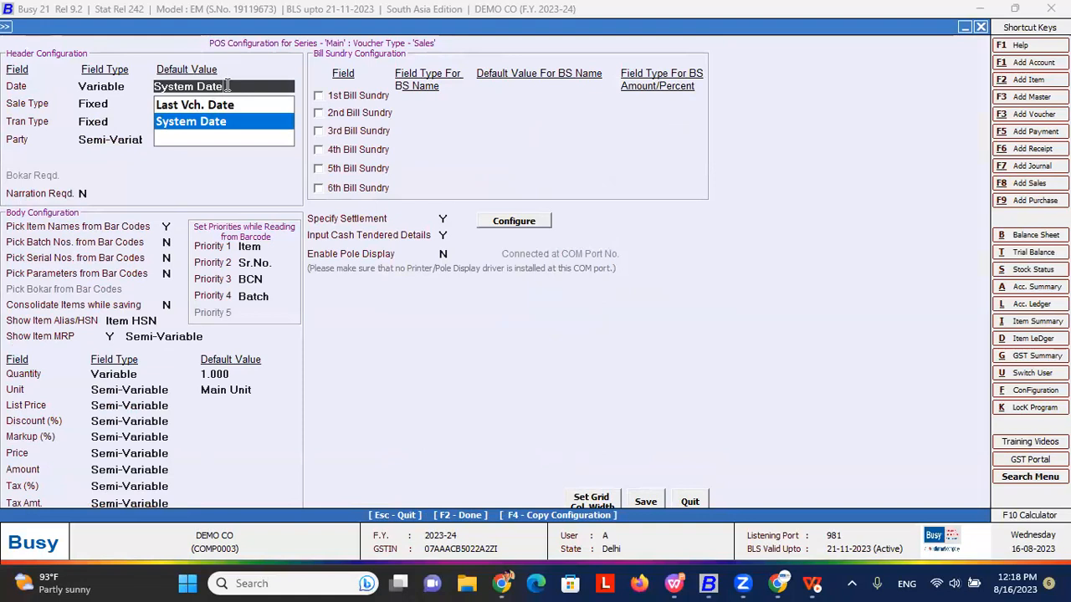
pyautogui.click(113, 86)
pyautogui.click(114, 139)
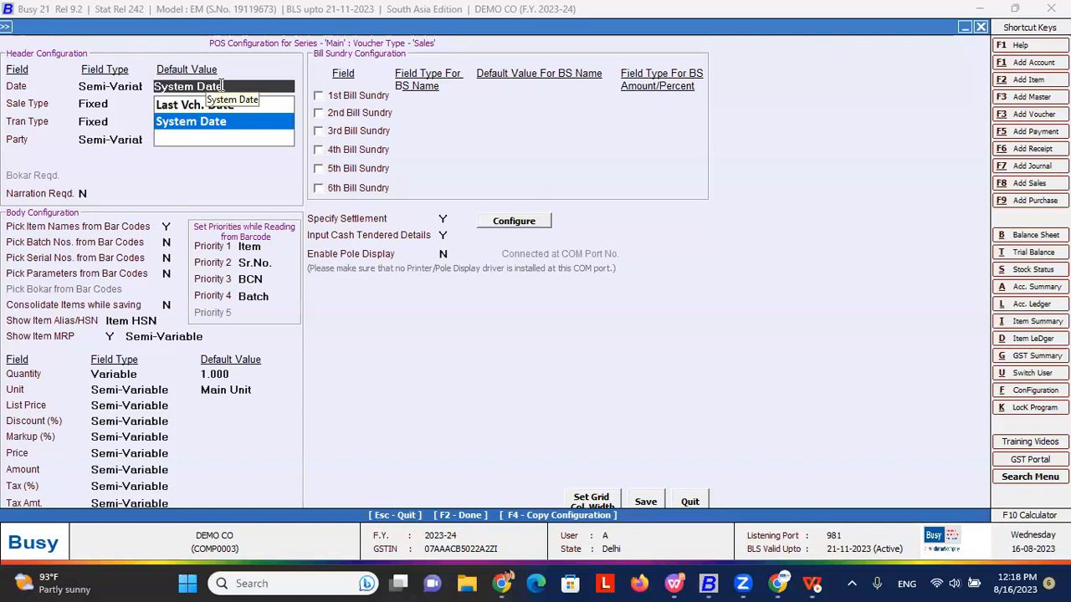
# - View the Date field types again, leave the advanced POS configuration without saving, and reopen it
pyautogui.click(132, 87)
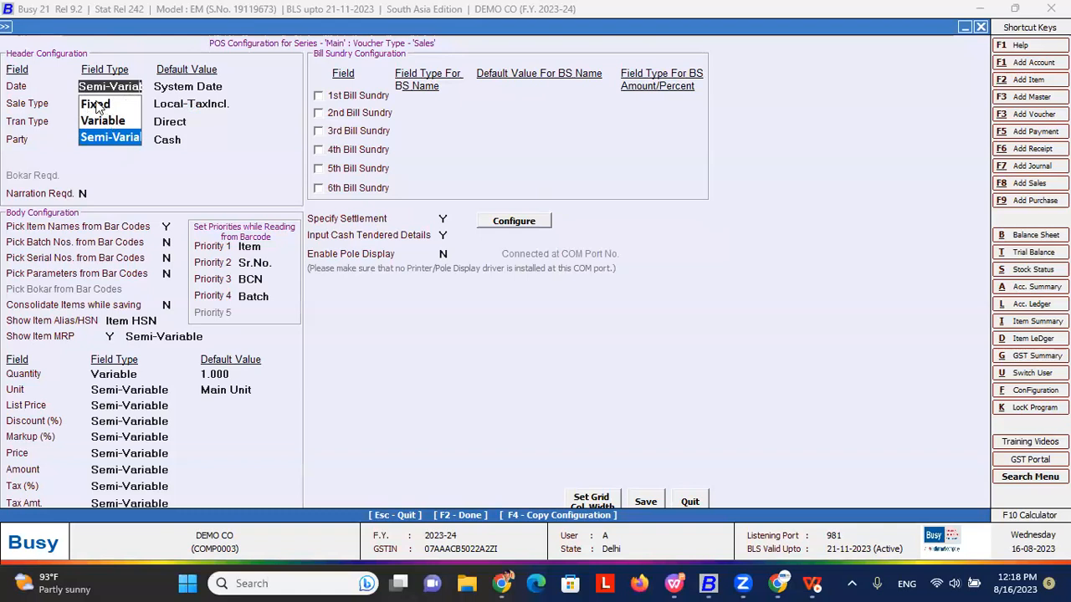
pyautogui.click(156, 113)
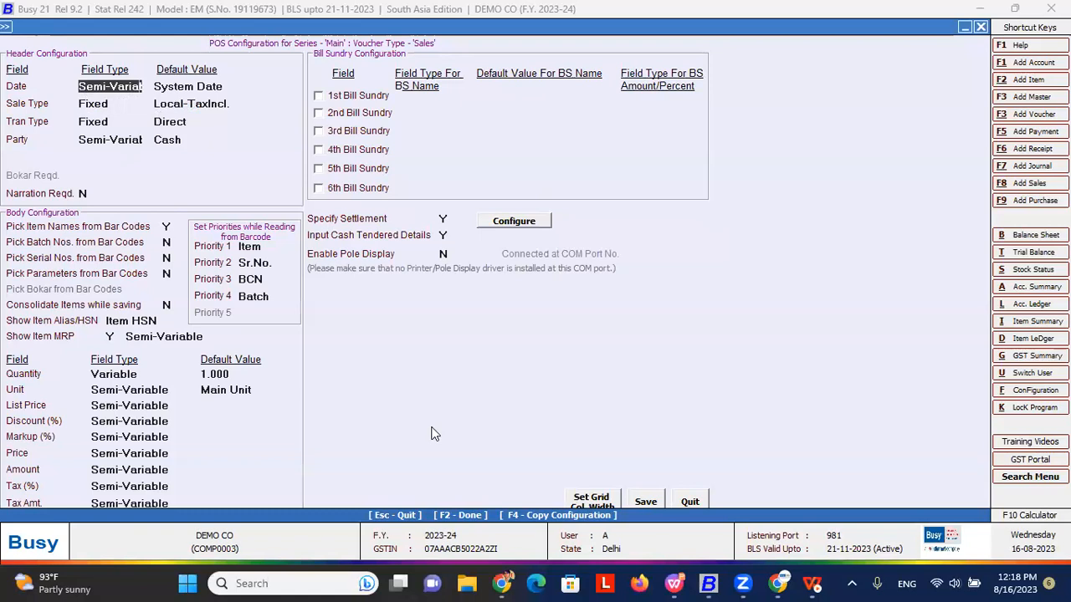
pyautogui.press('Escape')
pyautogui.click(492, 480)
pyautogui.press('Escape')
pyautogui.press('Escape')
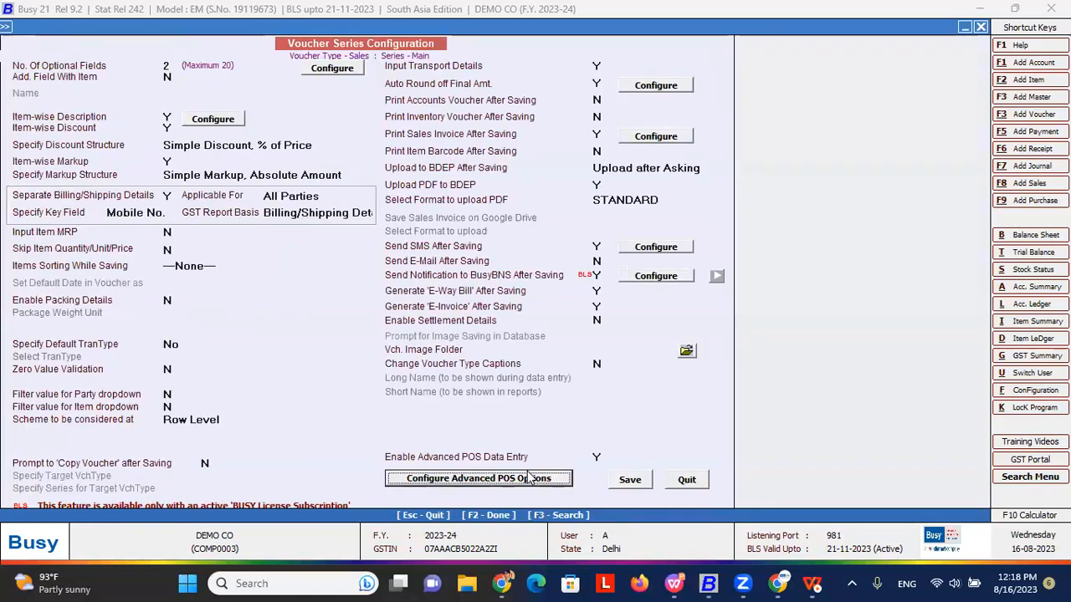
pyautogui.click(527, 477)
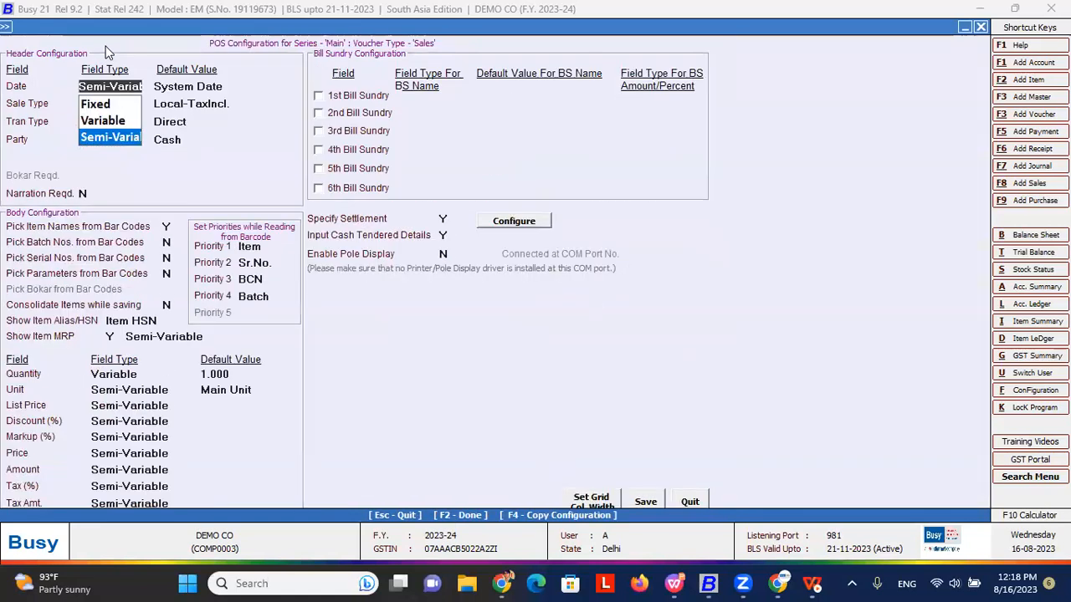
# - Review the POS header fields from Date to Party, keeping their field types and default values
pyautogui.click(132, 140)
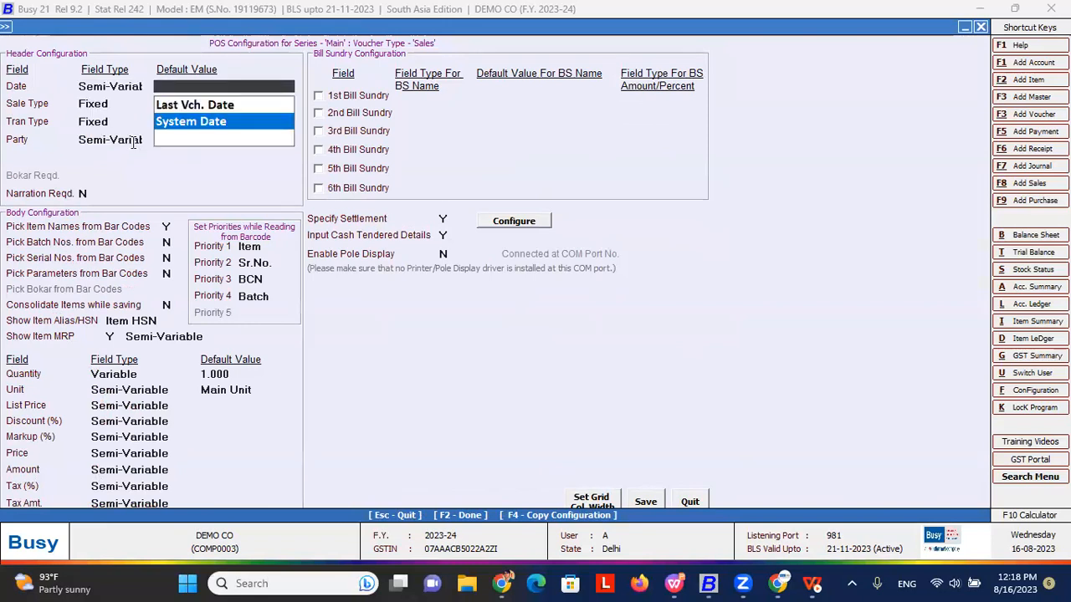
pyautogui.press('Return')
pyautogui.press('Return')
pyautogui.press('Return')
pyautogui.press('Return')
pyautogui.press('Return')
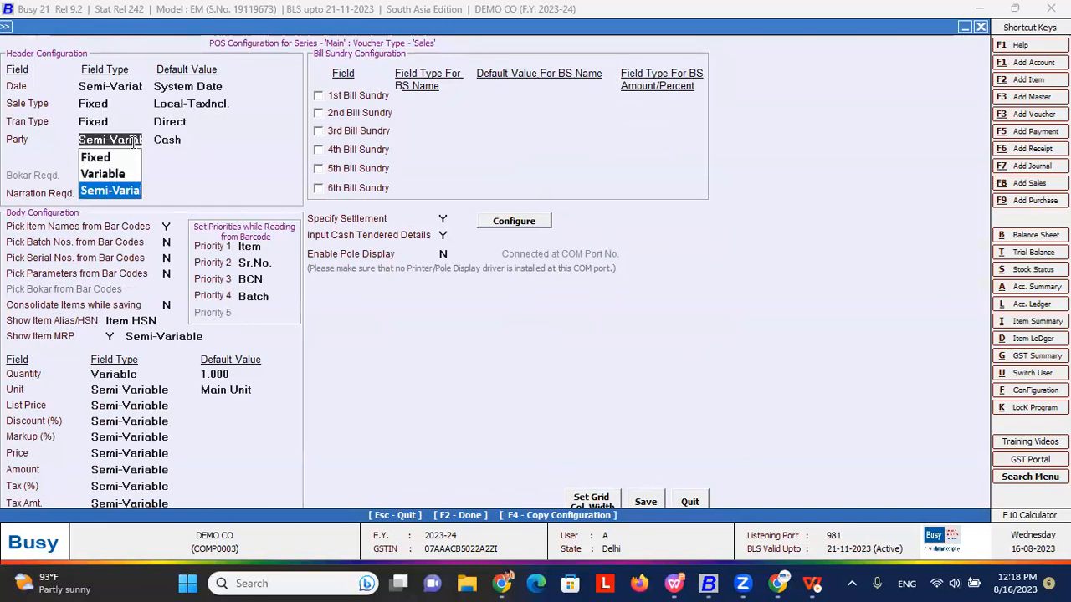
pyautogui.press('Return')
pyautogui.press('Return')
pyautogui.press('Return')
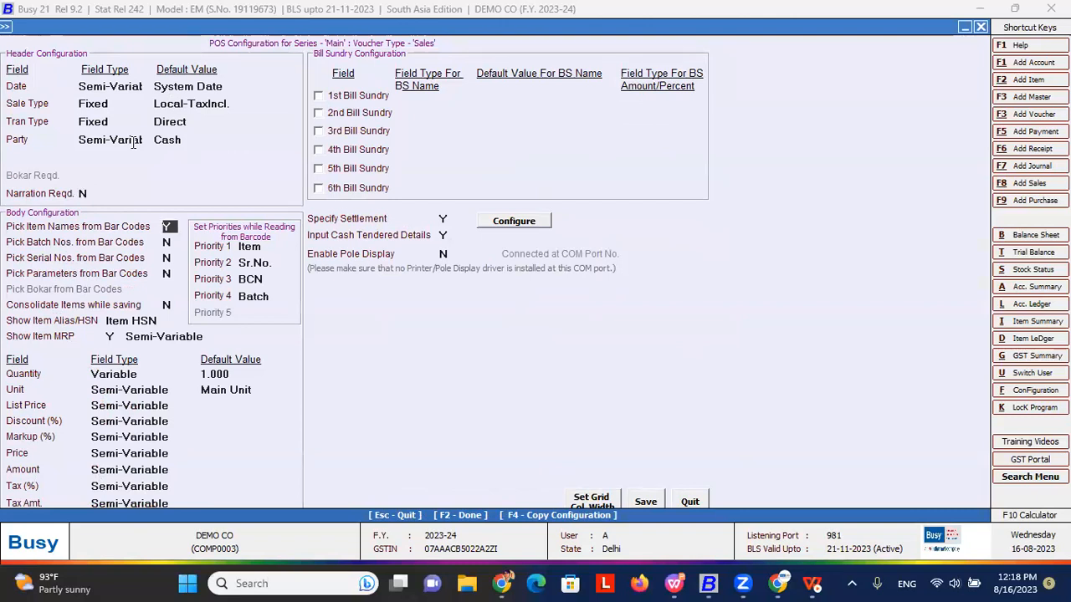
# - Enable picking batch numbers from bar codes in the POS body configuration
pyautogui.press('Return')
pyautogui.write('Y')
pyautogui.press('Return')
pyautogui.press('Return')
# - Open the voucher settlement configuration and reselect Cash as the account for the Cash mode
pyautogui.click(534, 223)
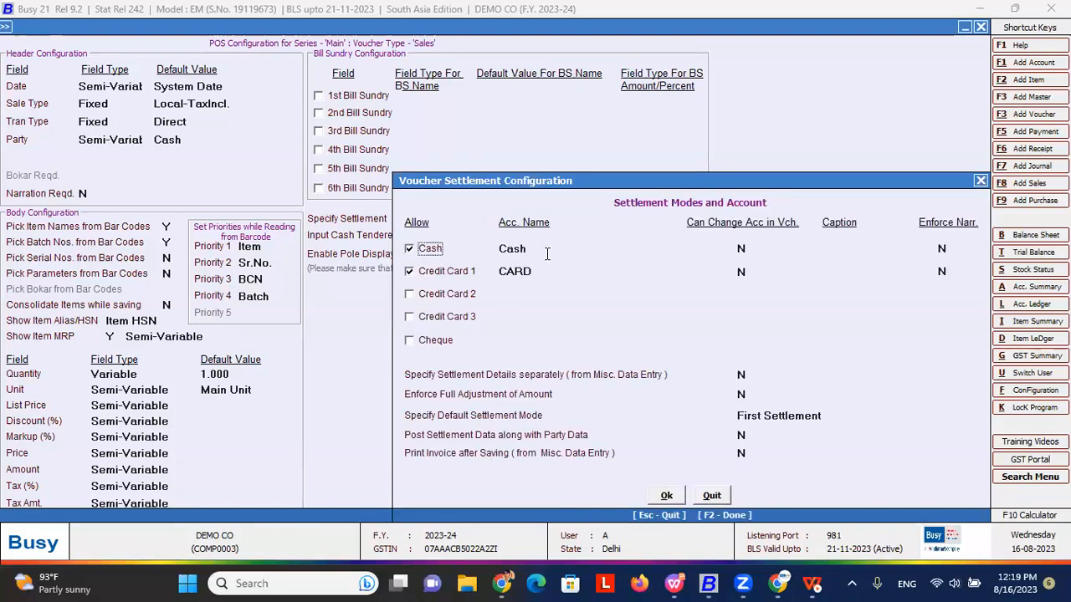
pyautogui.click(547, 252)
pyautogui.press('BackSpace')
pyautogui.press('BackSpace')
pyautogui.press('BackSpace')
pyautogui.press('BackSpace')
pyautogui.write('Cas')
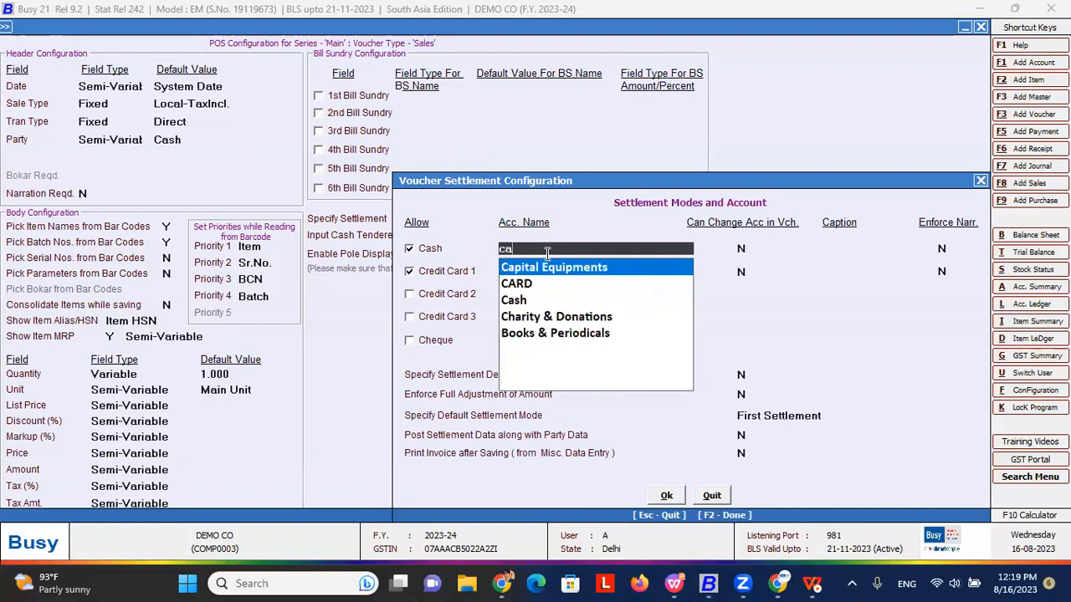
pyautogui.press('Return')
pyautogui.press('Return')
pyautogui.press('Return')
pyautogui.press('Return')
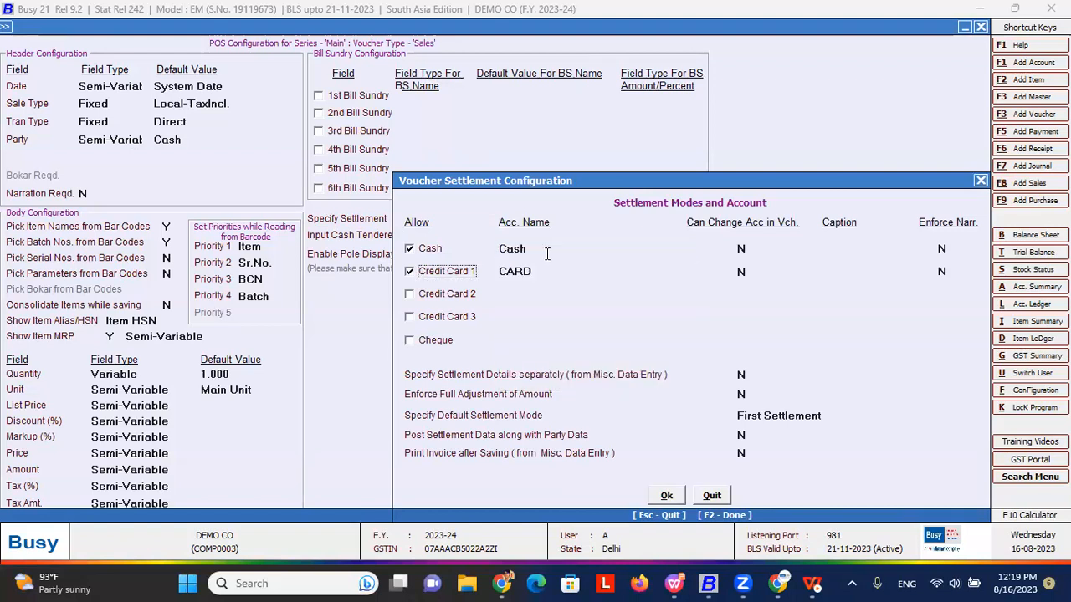
# - Allow Credit Card 2 with the Hdfc account, and save the settlement, POS and series configurations
pyautogui.click(455, 295)
pyautogui.write('hd')
pyautogui.press('Return')
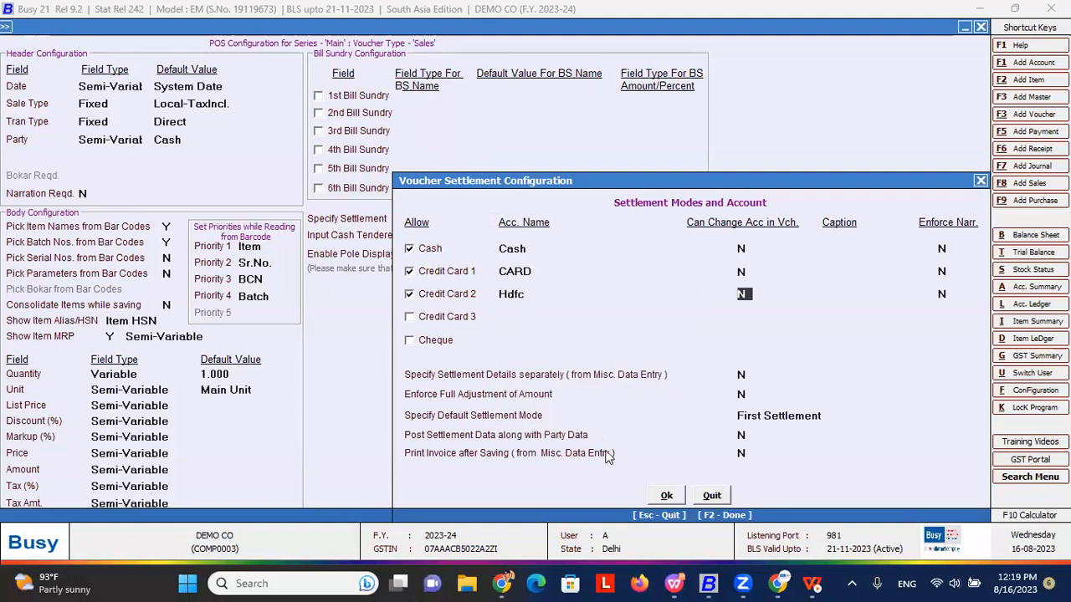
pyautogui.click(666, 496)
pyautogui.click(647, 499)
pyautogui.click(629, 480)
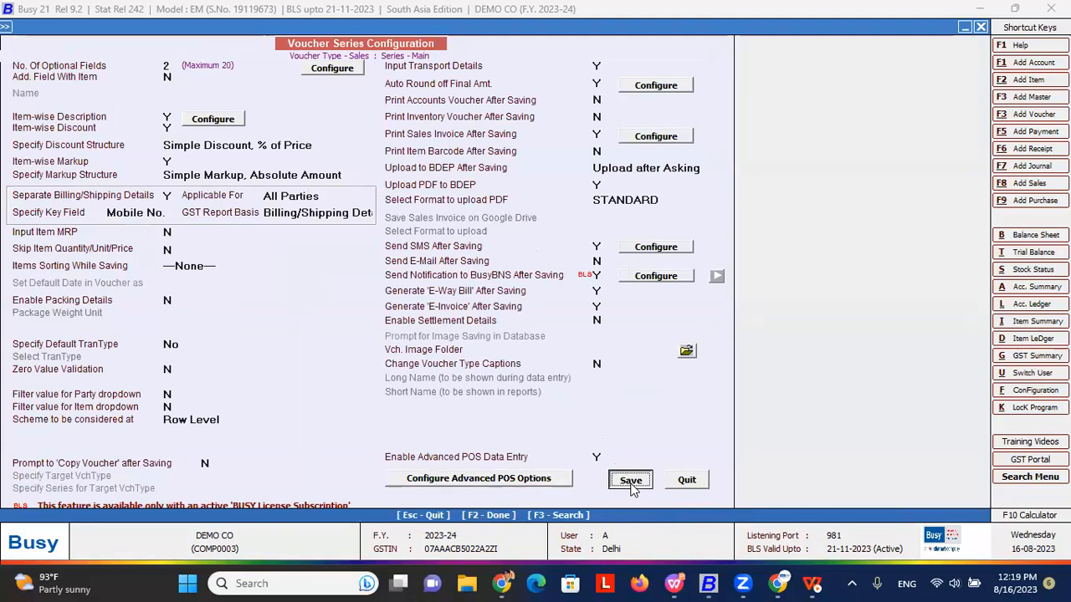
# - Leave the series configuration and start a new sales voucher in the Main series with voucher number 121
pyautogui.press('Escape')
pyautogui.press('Down')
pyautogui.press('Up')
pyautogui.press('Return')
pyautogui.press('Right')
pyautogui.press('Return')
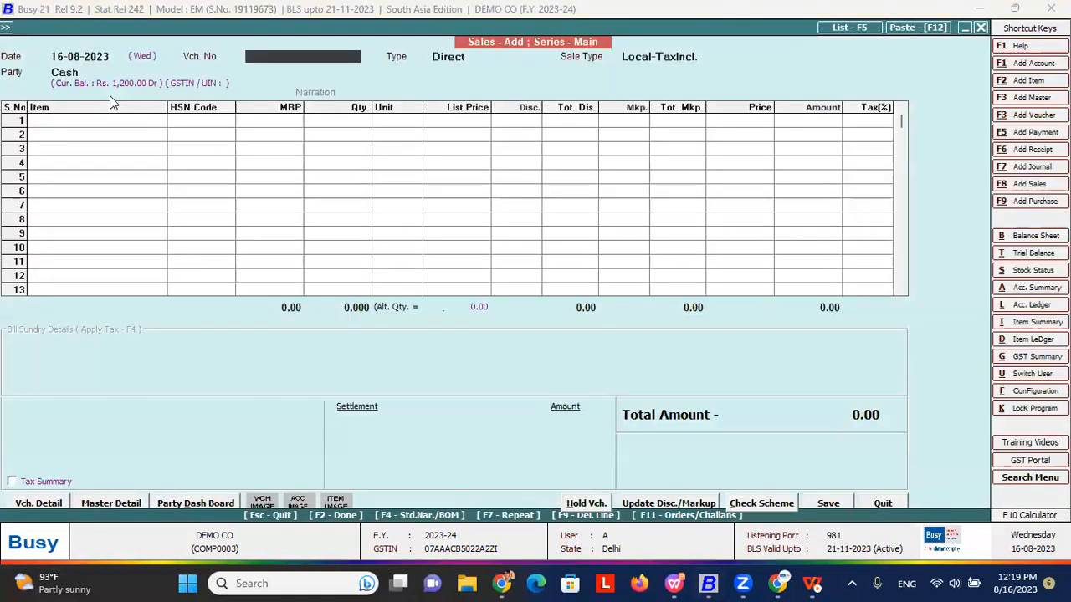
pyautogui.write('121')
pyautogui.press('Return')
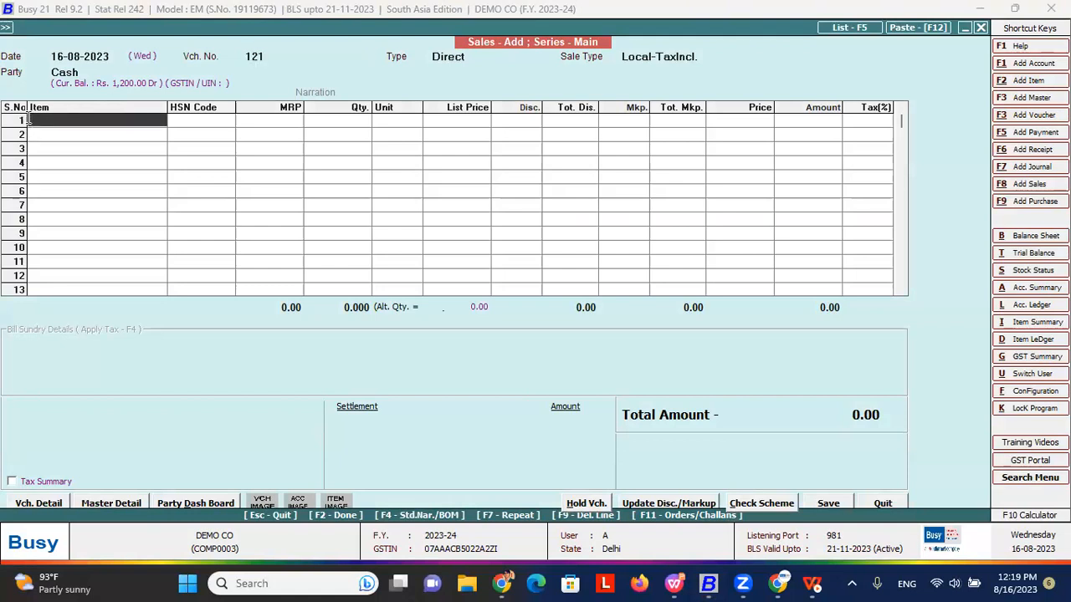
# - Check the Type, Sale Type and voucher number fields of the sales voucher without changing them
pyautogui.click(473, 58)
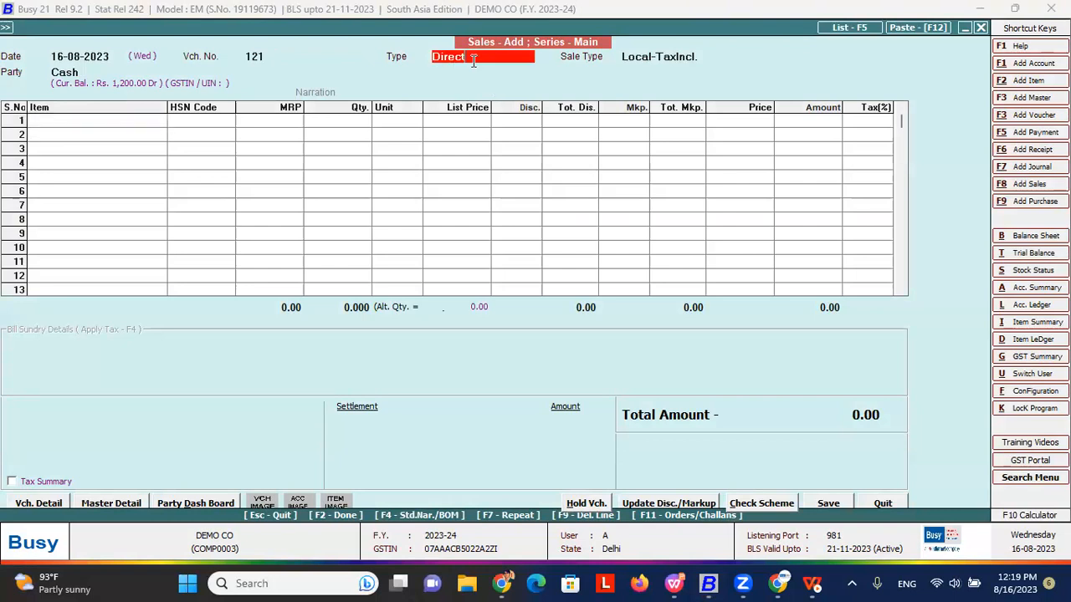
pyautogui.click(669, 54)
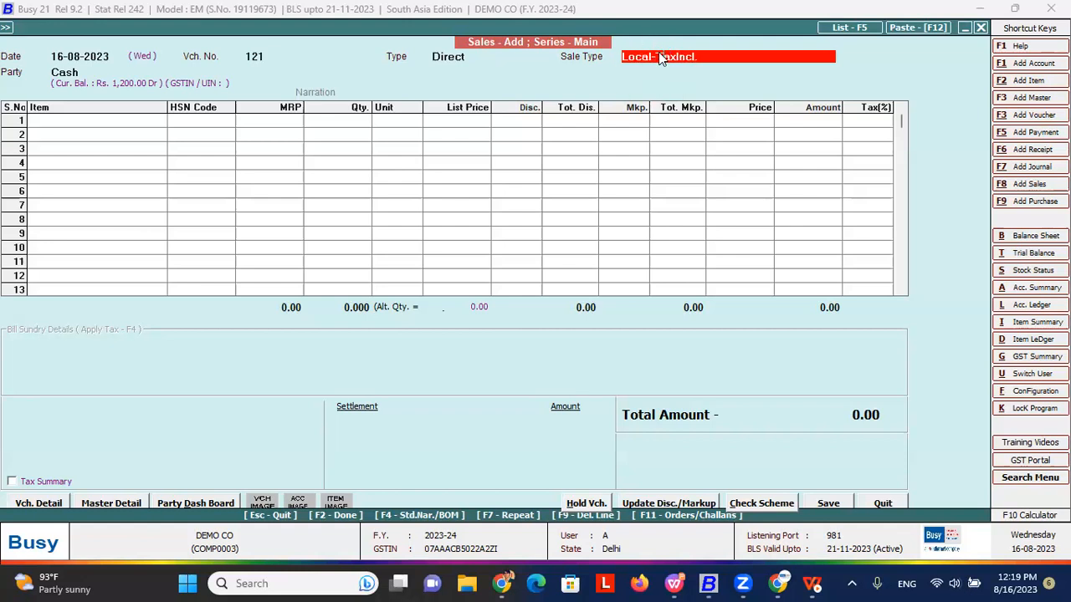
pyautogui.click(659, 54)
pyautogui.click(628, 320)
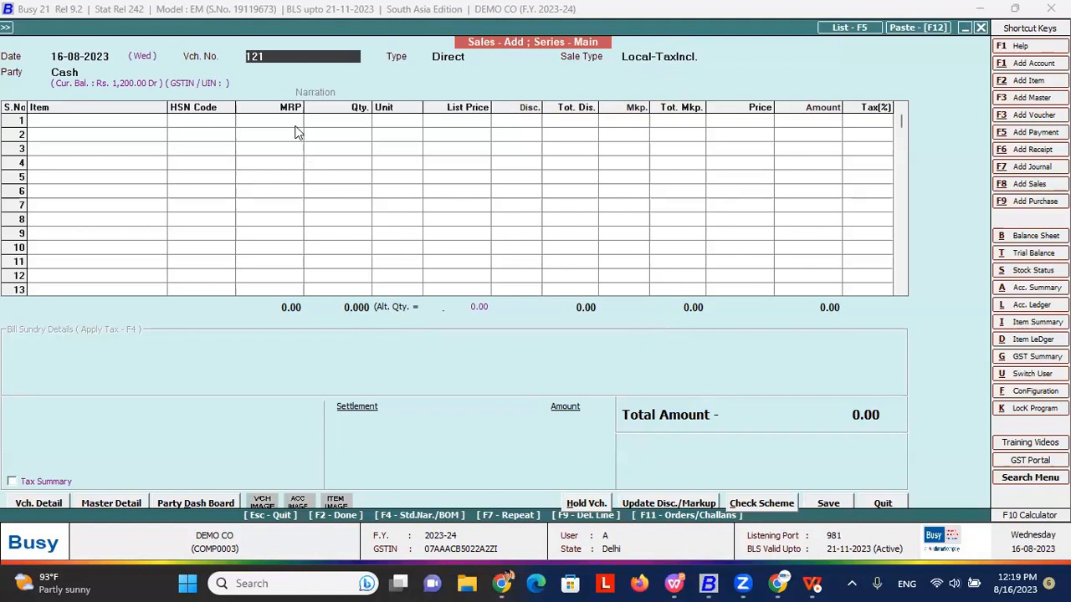
pyautogui.press('Return')
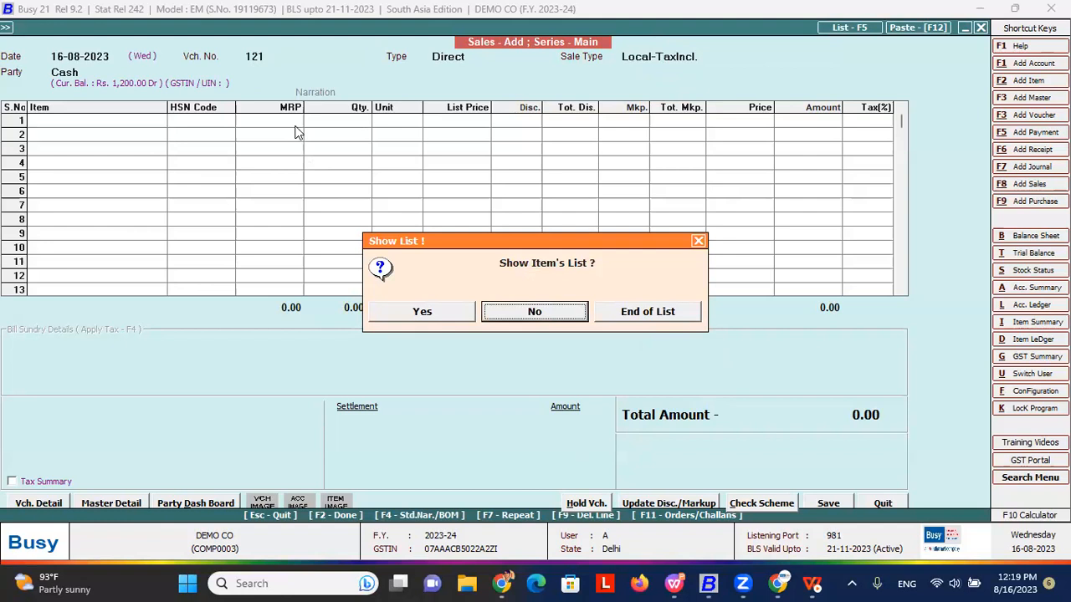
# - Quit the sales voucher without saving and open the Masters Configuration for the Item master type
pyautogui.press('Escape')
pyautogui.press('Escape')
pyautogui.press('Return')
pyautogui.press('Left')
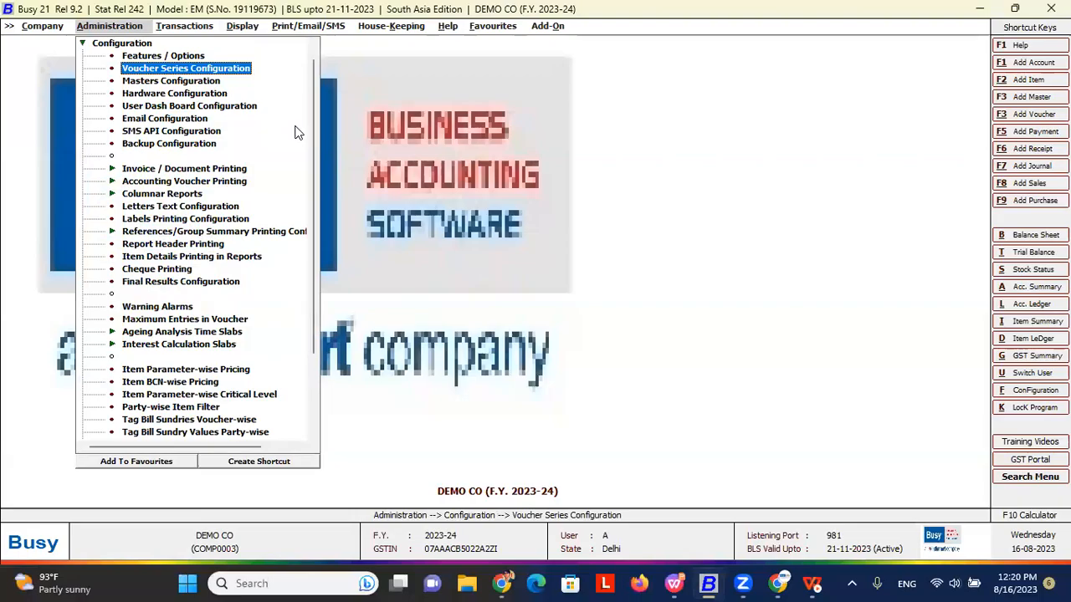
pyautogui.hotkey('alt', 'Tab')
pyautogui.press('Right')
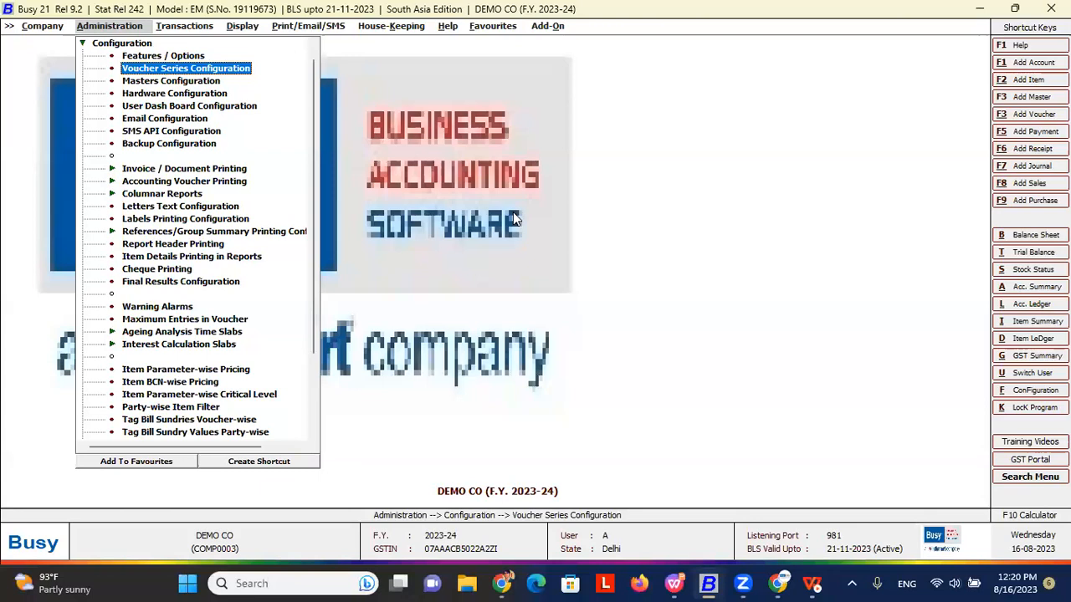
pyautogui.press('Down')
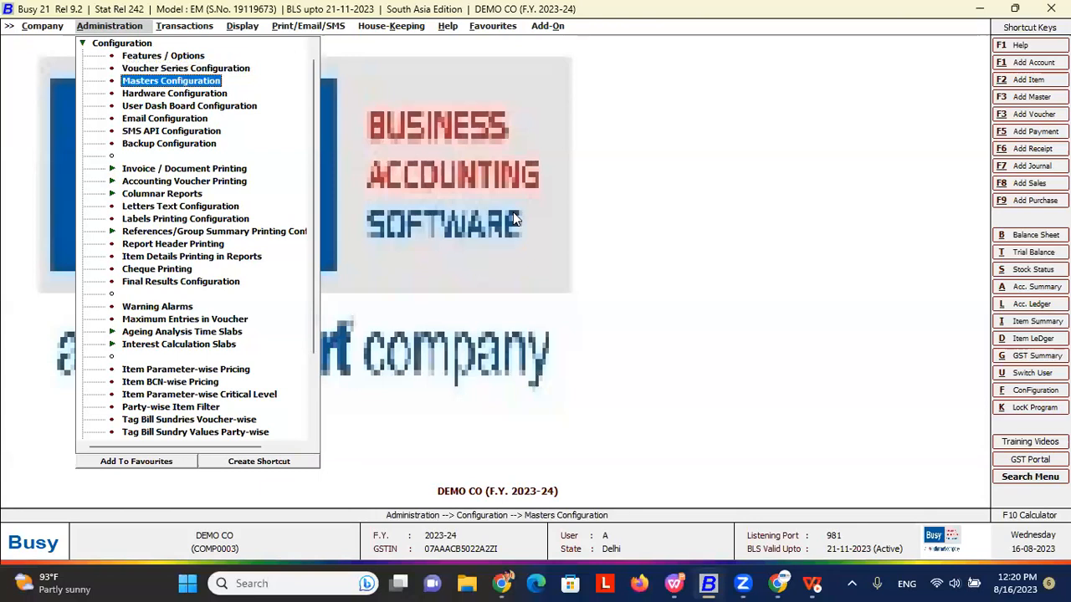
pyautogui.press('Return')
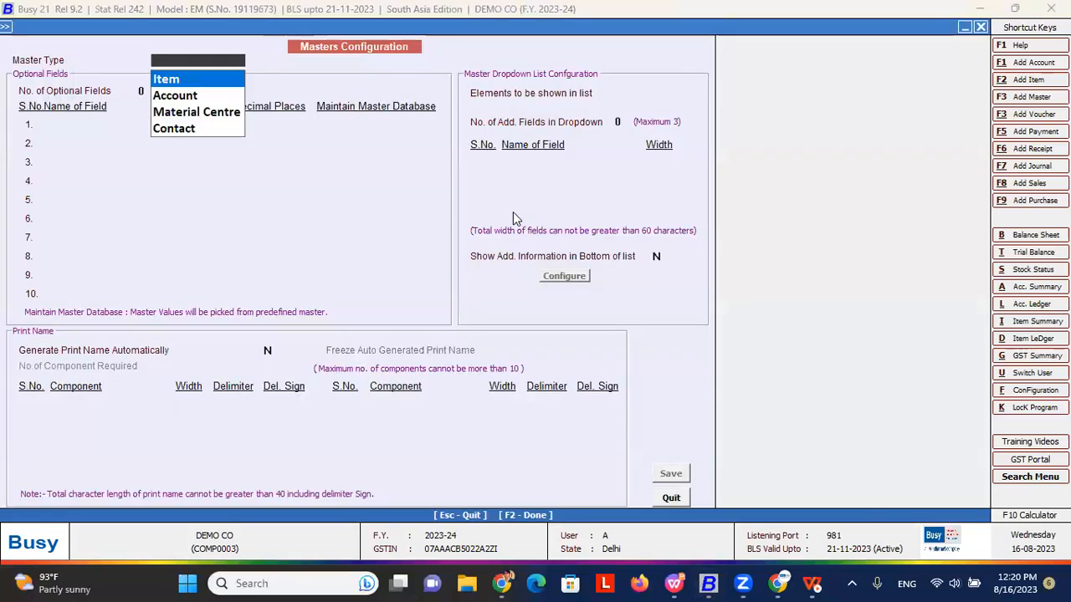
pyautogui.press('Return')
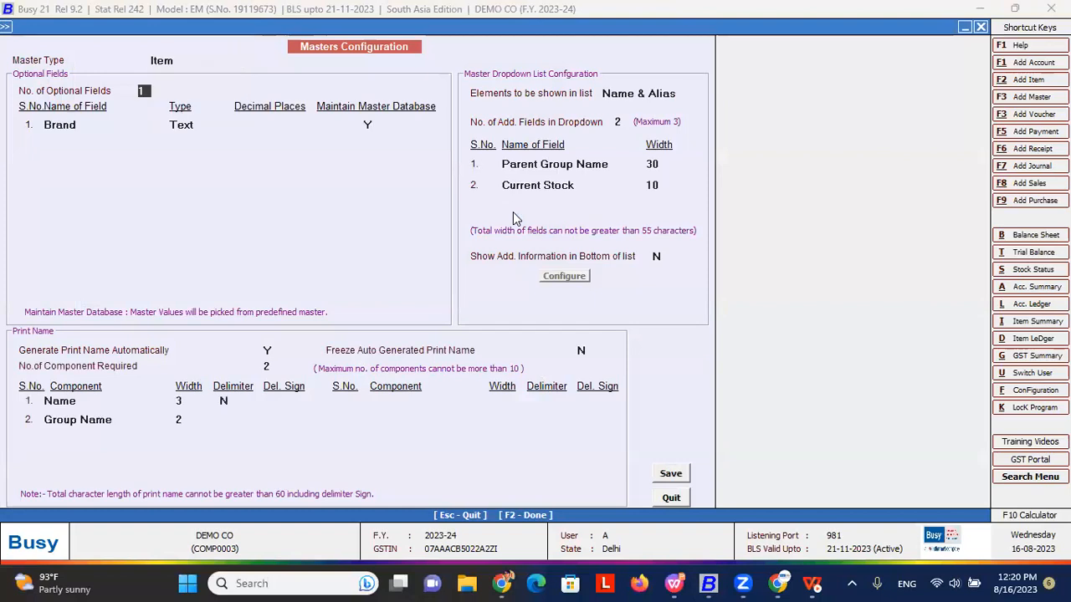
# - Start a new item master named Sdsada in group A and view the choices of its Brand optional field
pyautogui.click(6, 27)
pyautogui.click(97, 40)
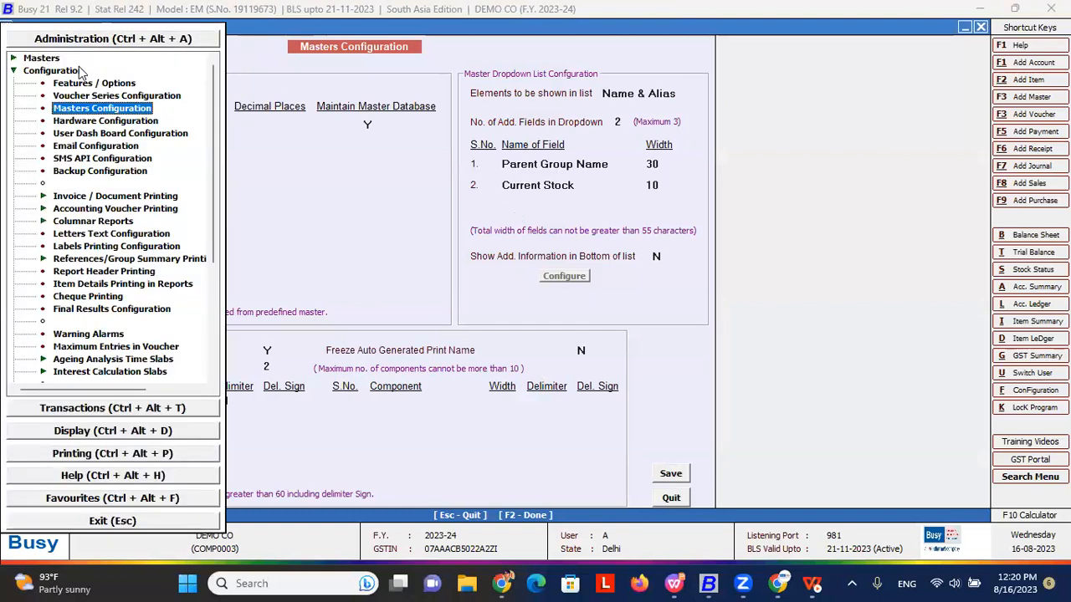
pyautogui.click(52, 59)
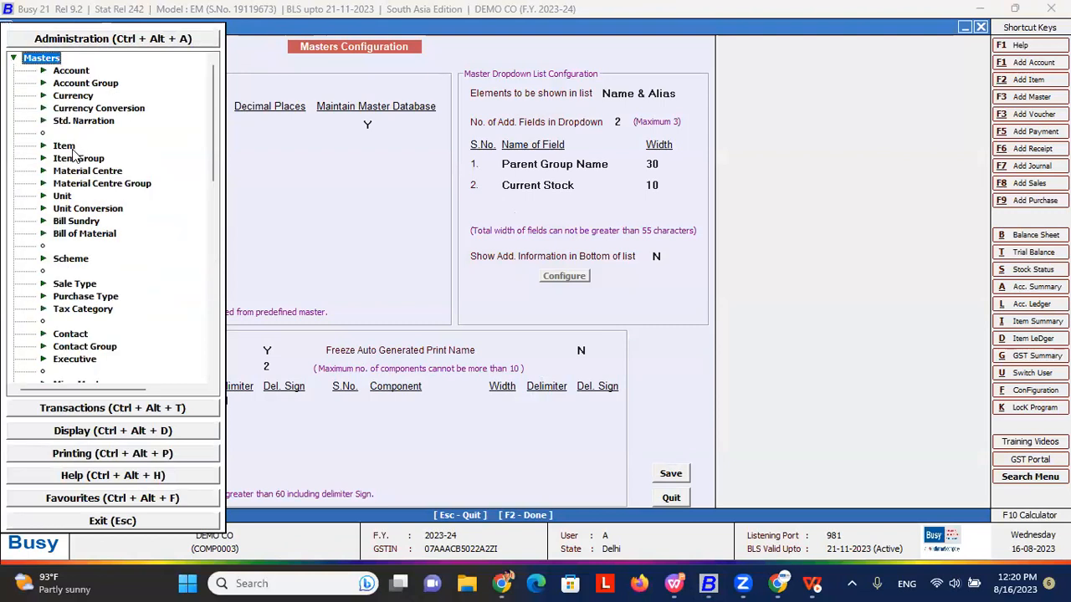
pyautogui.click(65, 145)
pyautogui.click(106, 159)
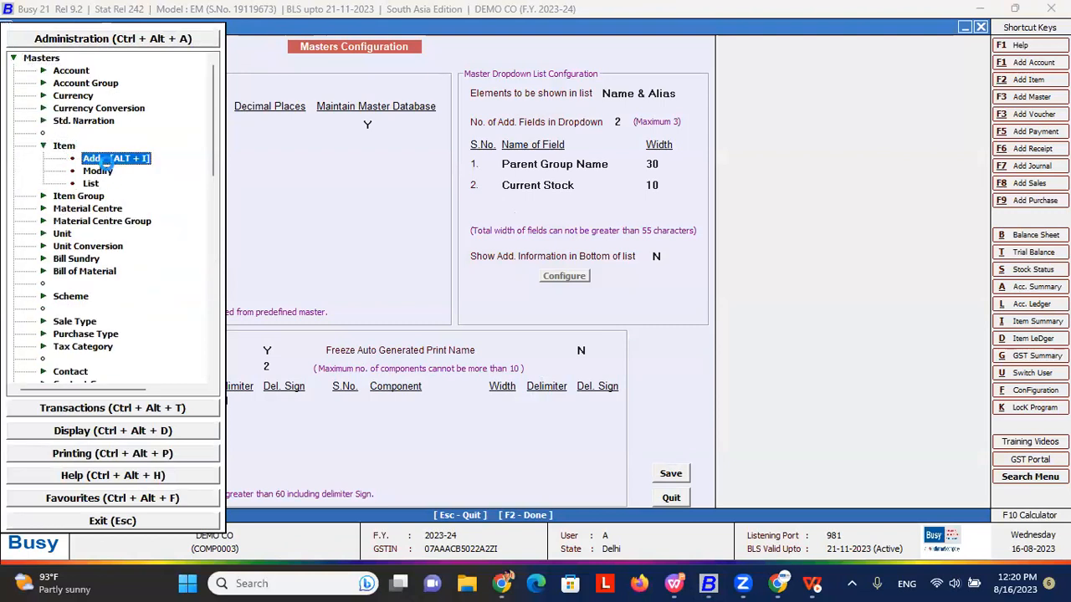
pyautogui.click(106, 162)
pyautogui.write('Sdsada')
pyautogui.press('Return')
pyautogui.press('Return')
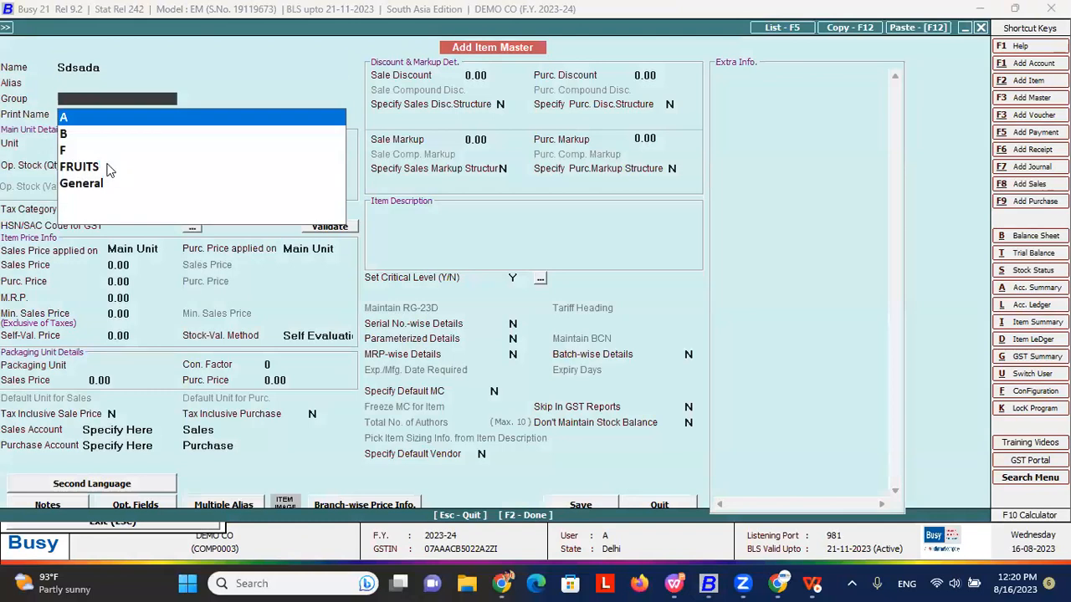
pyautogui.press('Return')
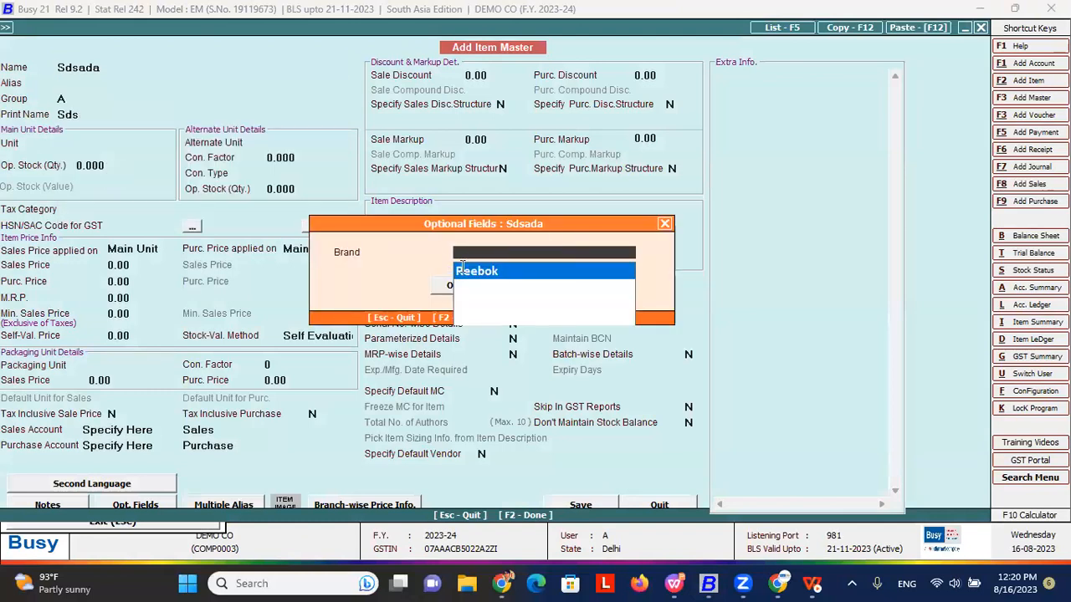
# - Discard the new item master and return to the Masters Configuration
pyautogui.press('Escape')
pyautogui.press('Escape')
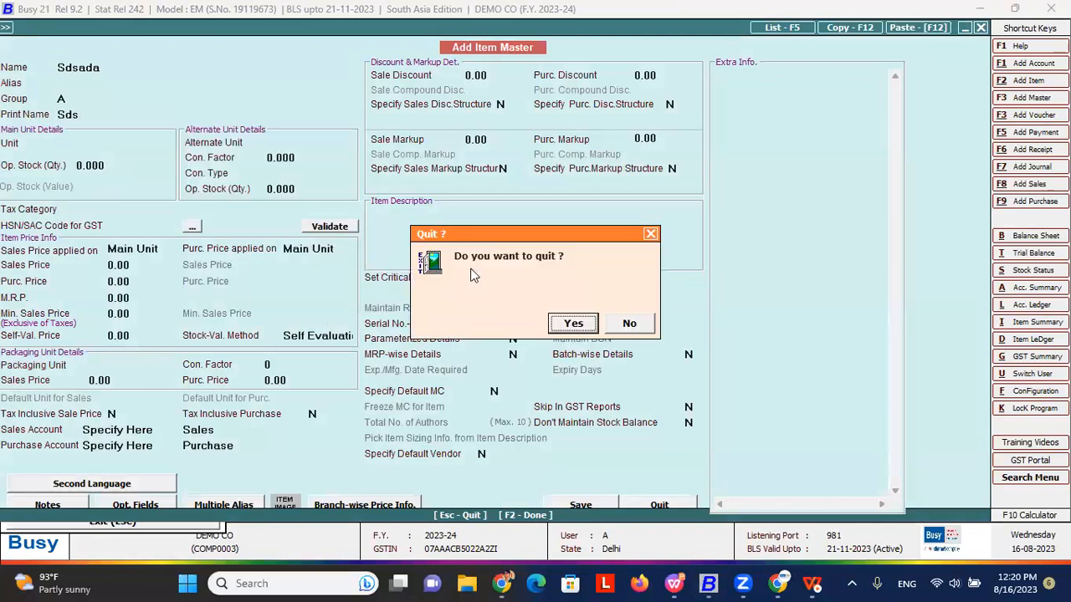
pyautogui.press('Return')
pyautogui.press('Escape')
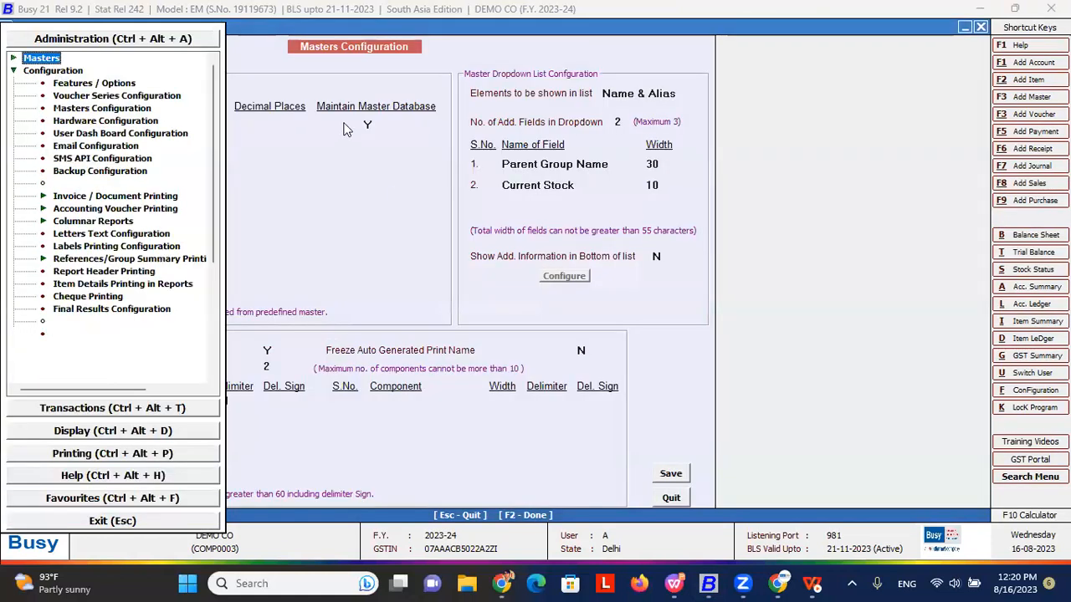
pyautogui.press('Escape')
pyautogui.press('Escape')
pyautogui.press('Escape')
pyautogui.press('F12')
pyautogui.press('Escape')
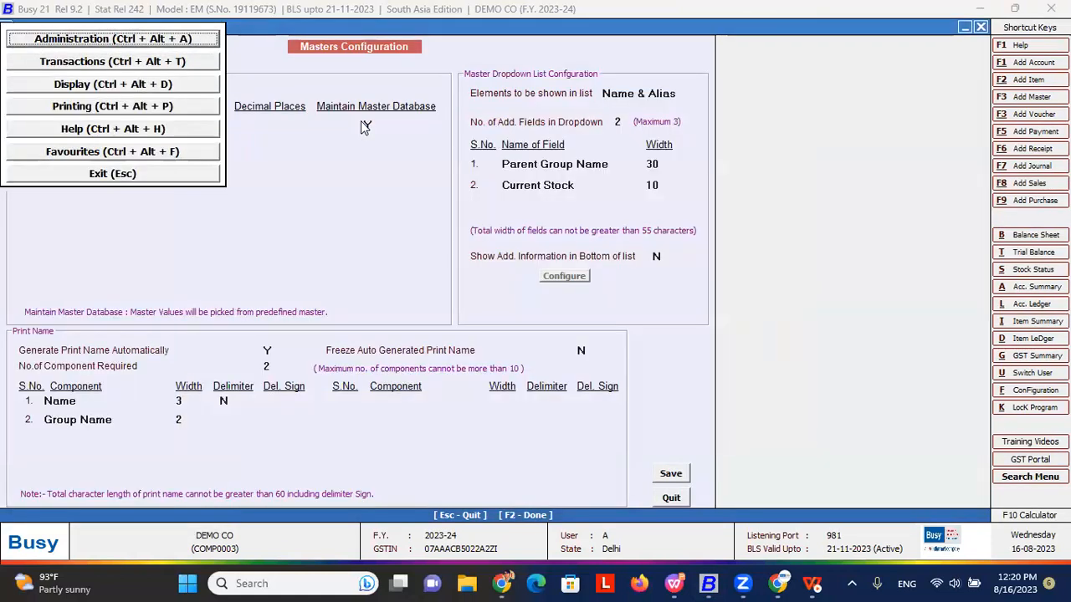
pyautogui.click(360, 120)
# - Set the number of item optional fields to 1 and define it as Brand, type Text, with Maintain Master Database at Y
pyautogui.write('0')
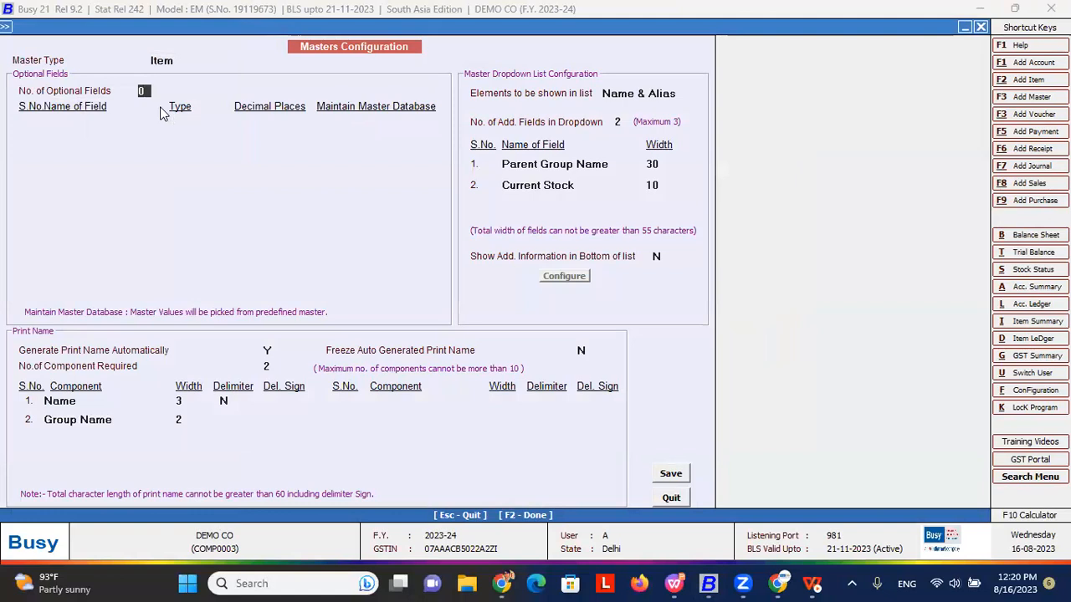
pyautogui.write('1')
pyautogui.press('Return')
pyautogui.write('Ba')
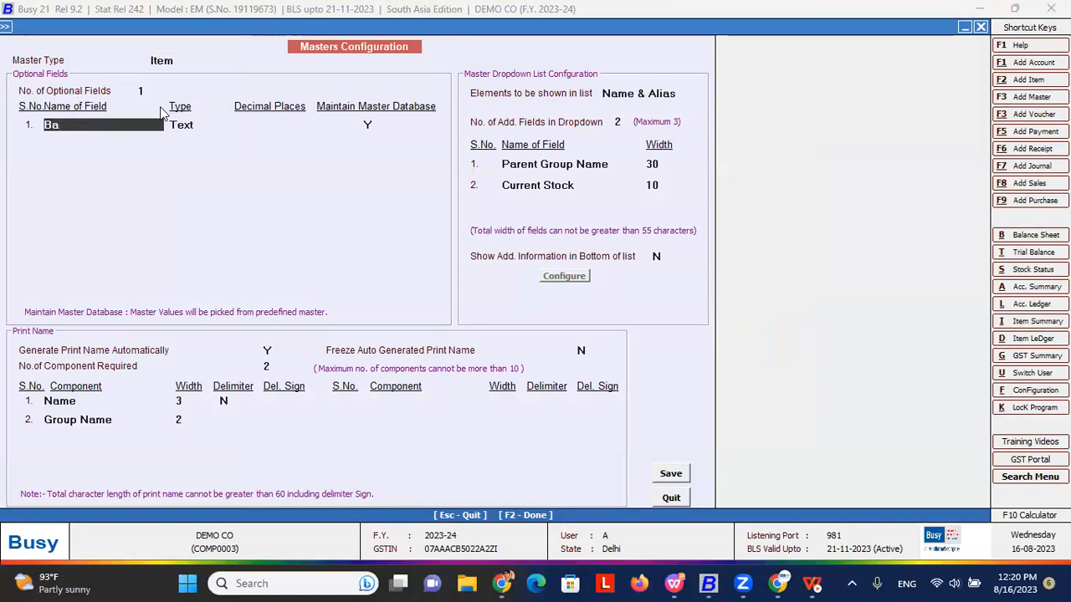
pyautogui.press('BackSpace')
pyautogui.write('rand')
pyautogui.press('Return')
pyautogui.press('Return')
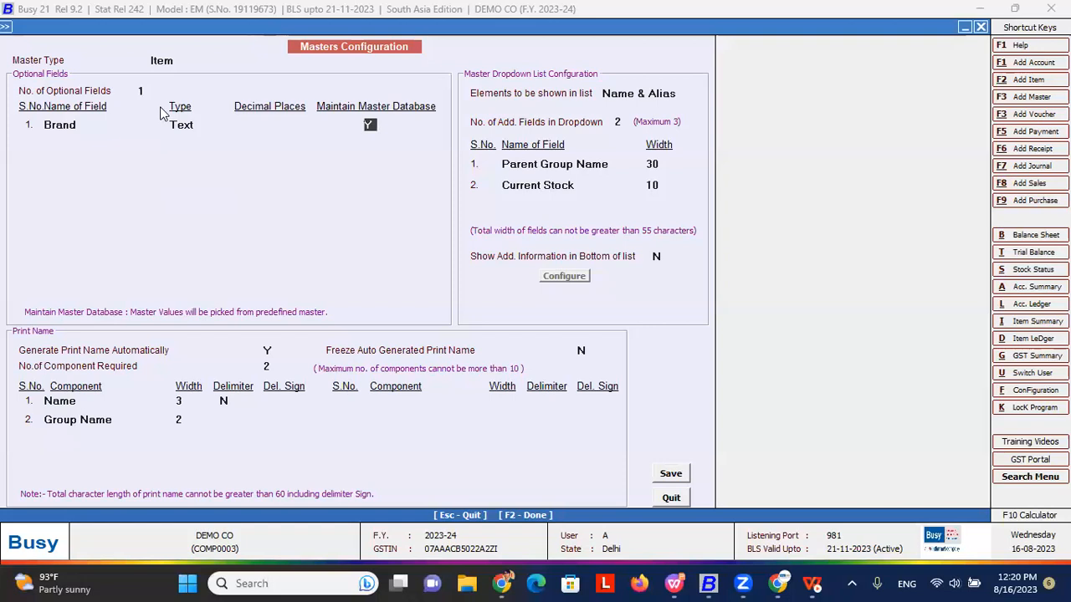
# - Start a new item master named Sds in group A and open the choices of its Brand optional field
pyautogui.click(6, 28)
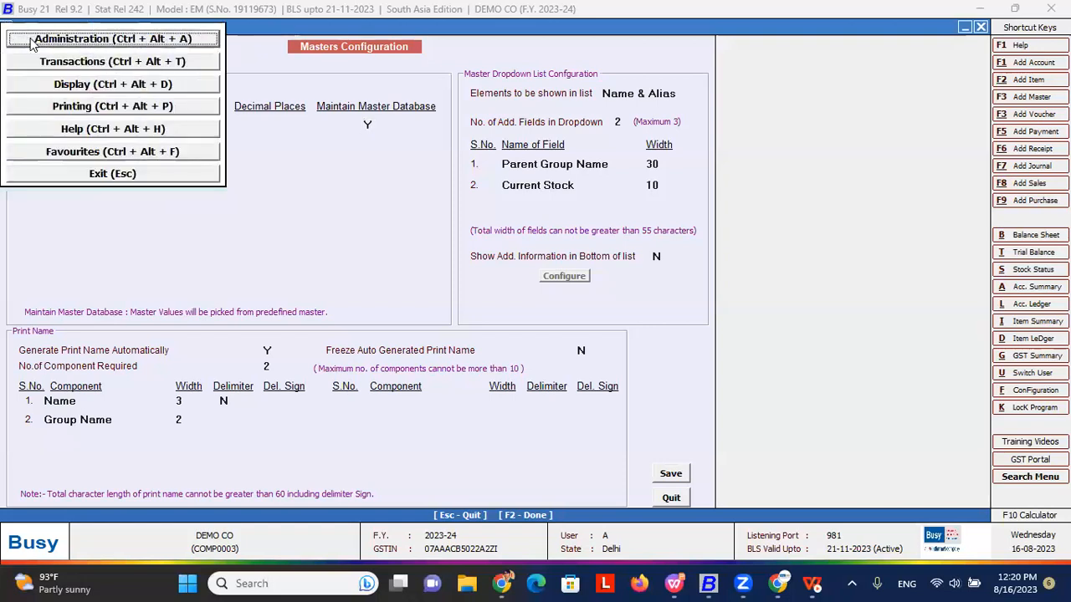
pyautogui.click(32, 40)
pyautogui.click(37, 59)
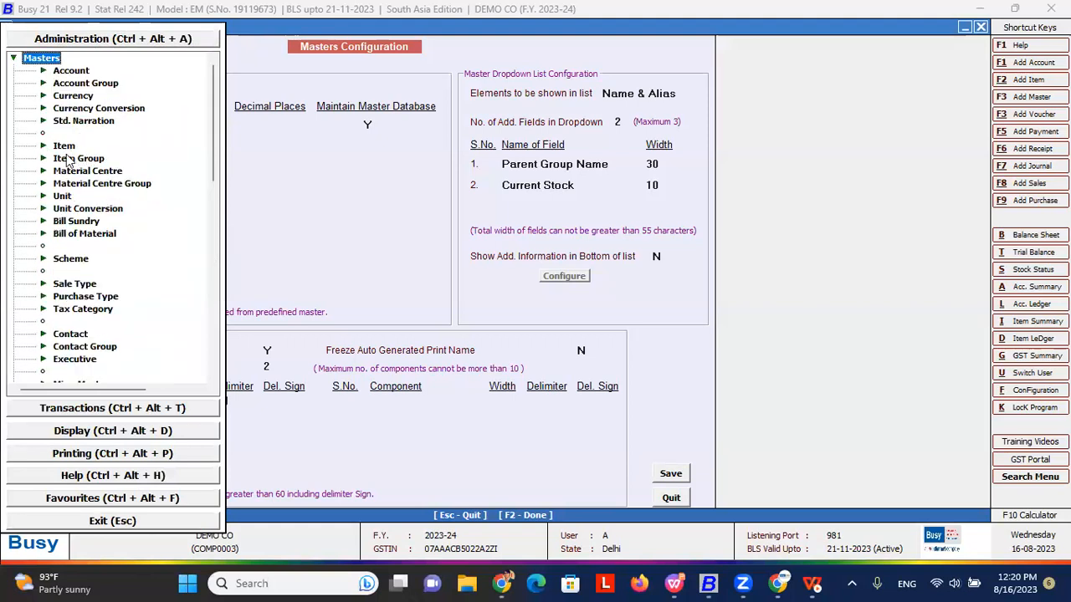
pyautogui.click(67, 156)
pyautogui.click(67, 155)
pyautogui.click(68, 151)
pyautogui.click(69, 150)
pyautogui.click(91, 158)
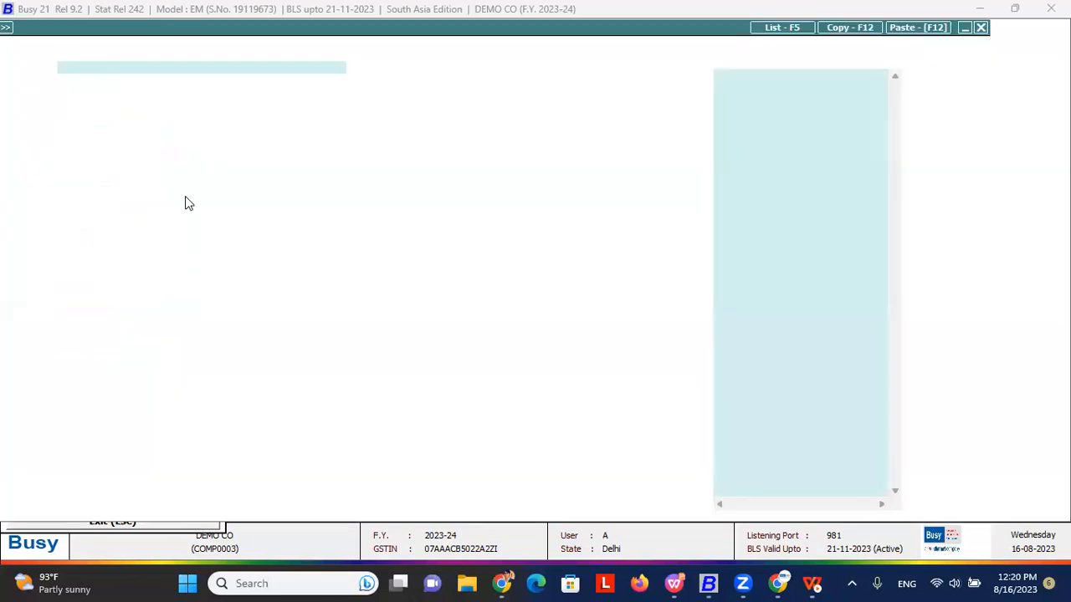
pyautogui.write('Sds')
pyautogui.press('Return')
pyautogui.press('Return')
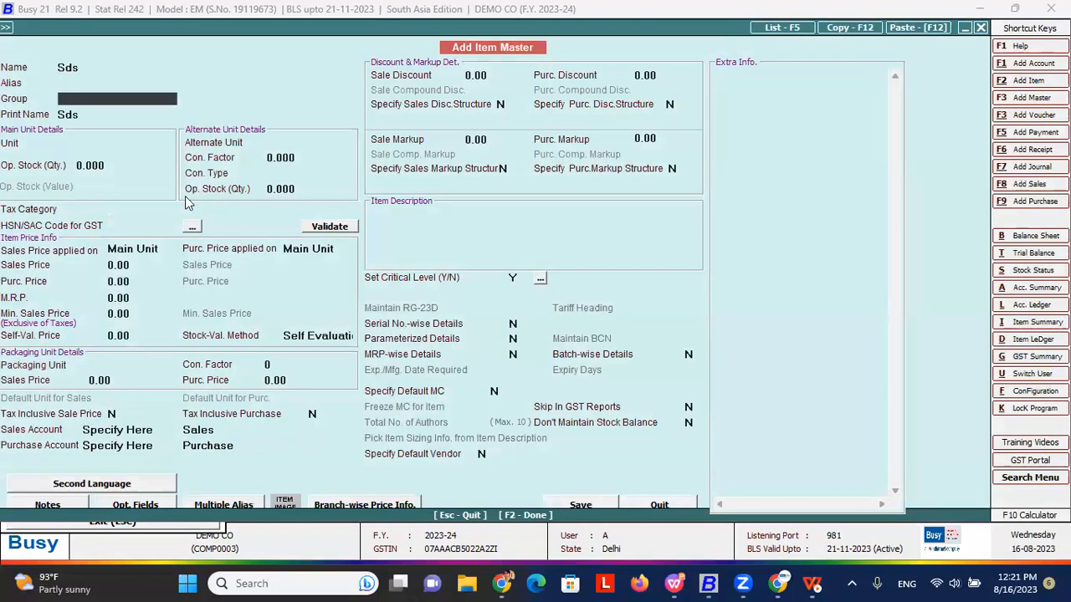
pyautogui.press('Return')
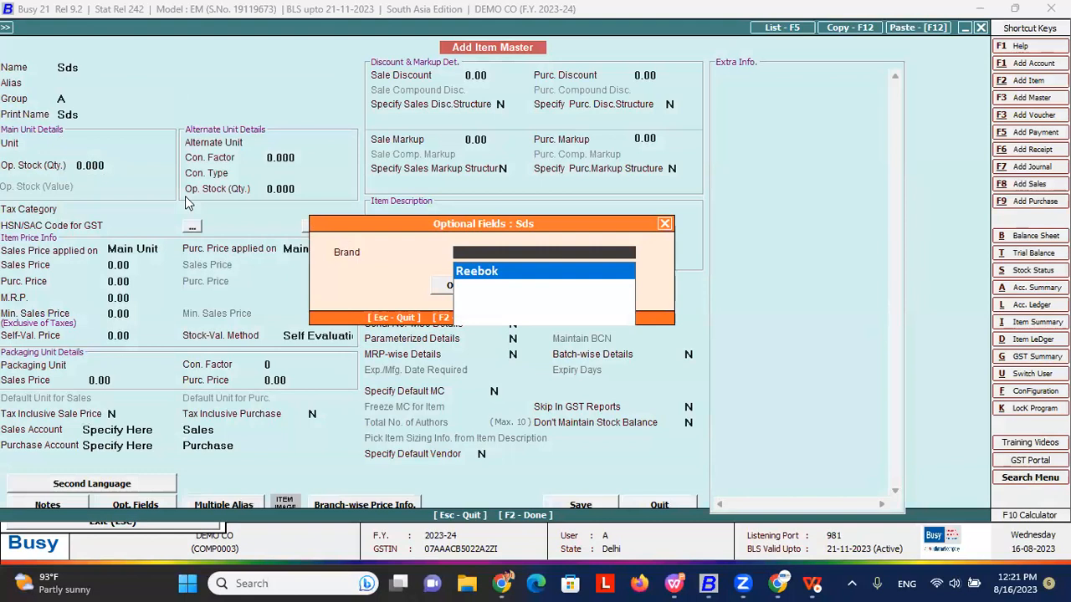
# - View the form for adding a new Brand from the item's optional field, and return to Masters Configuration, discarding the item Sds
pyautogui.press('F3')
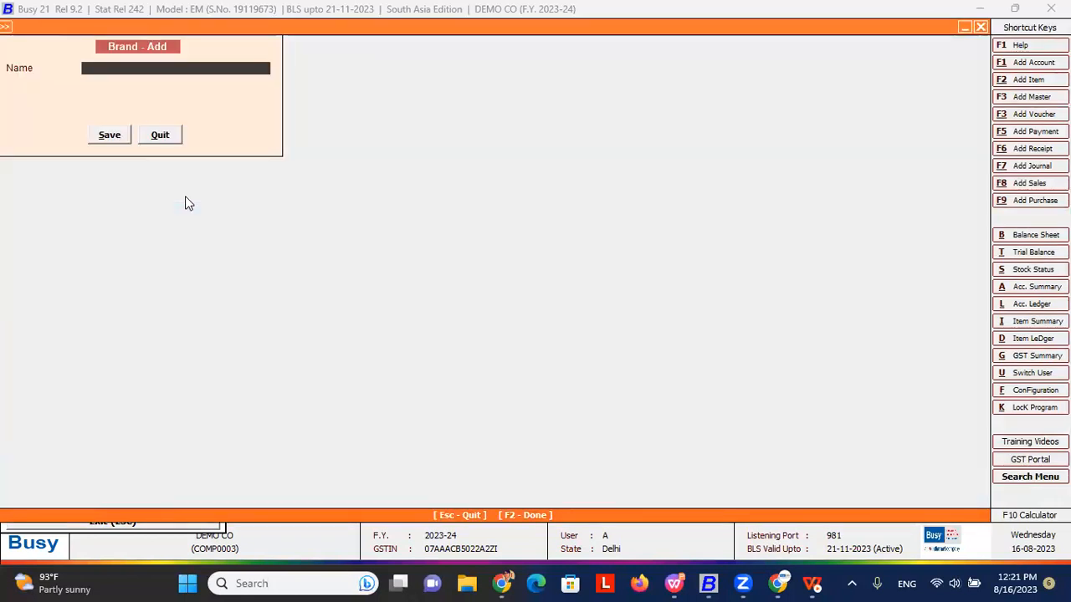
pyautogui.press('Escape')
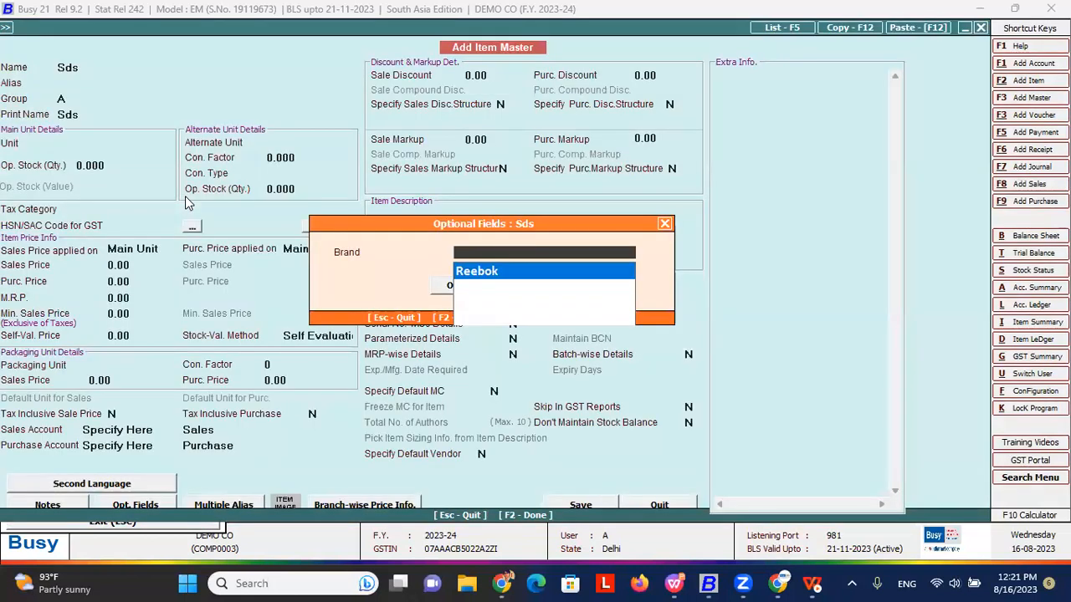
pyautogui.press('Escape')
pyautogui.press('Escape')
pyautogui.press('Return')
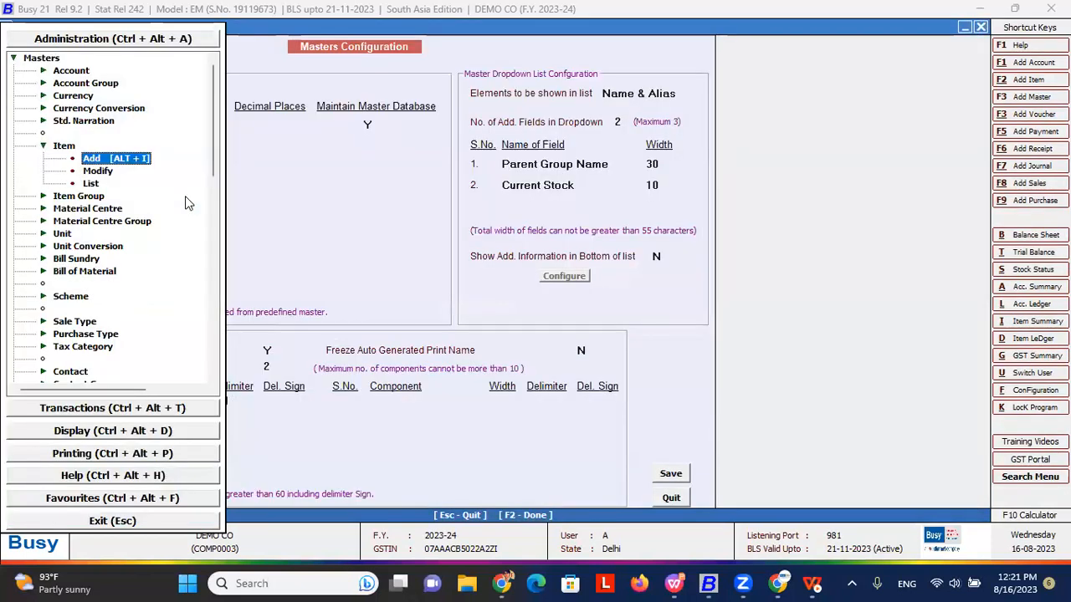
pyautogui.press('Escape')
pyautogui.press('Escape')
pyautogui.click(378, 124)
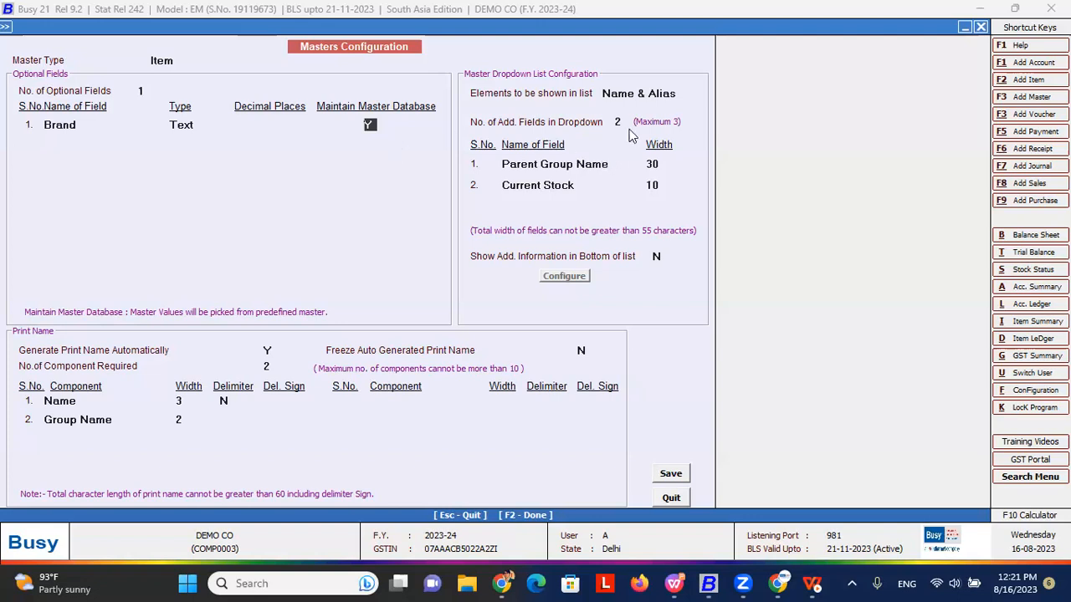
# - Start a standard-mode sales voucher in series New dated 10-09-2023 with sale type Local-28% and open its item list
pyautogui.click(4, 32)
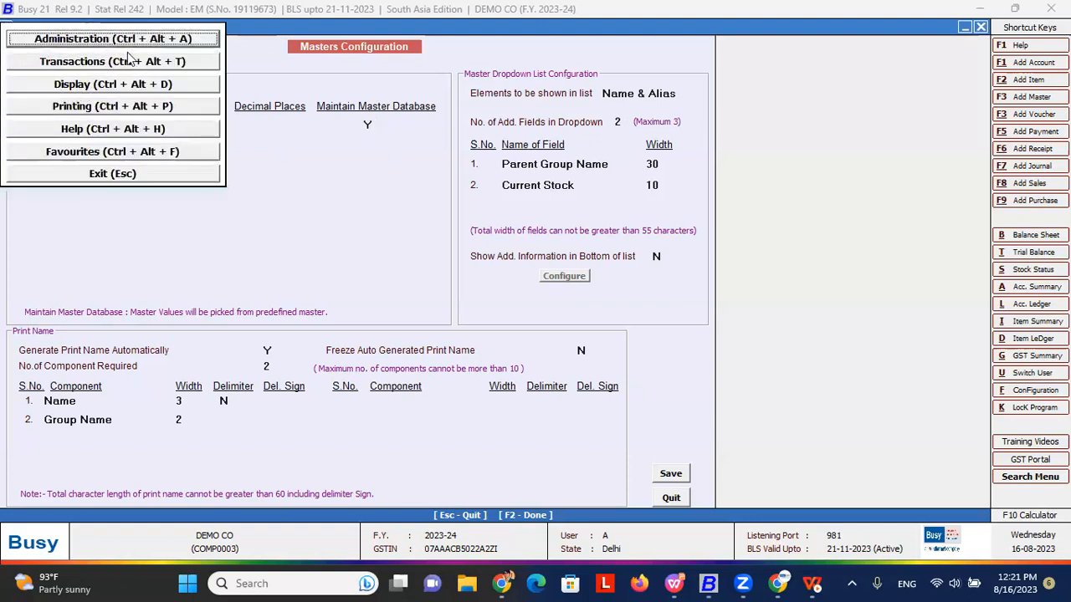
pyautogui.click(126, 63)
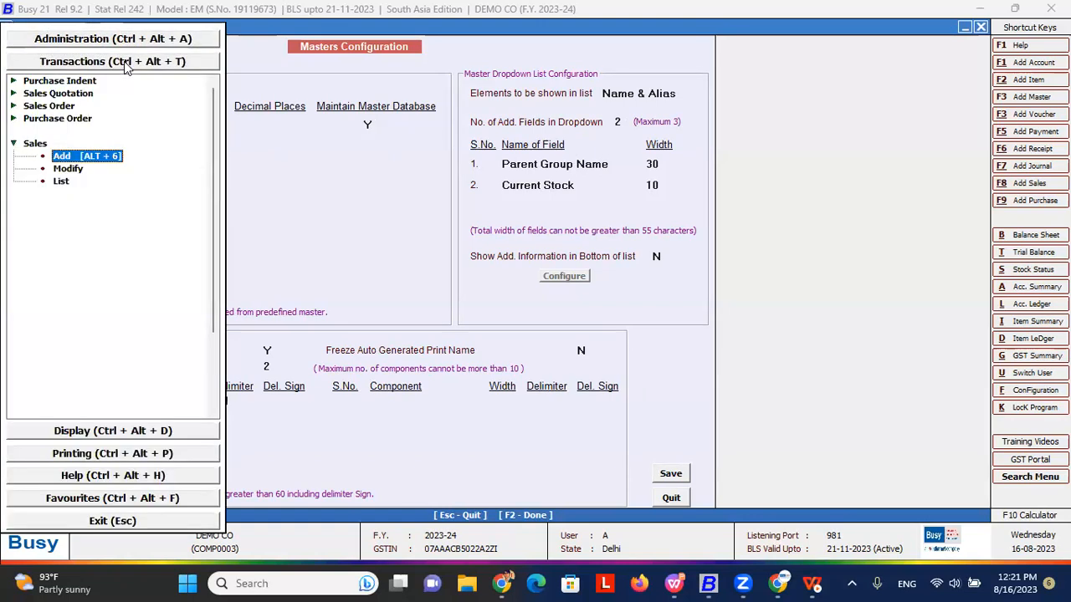
pyautogui.click(67, 157)
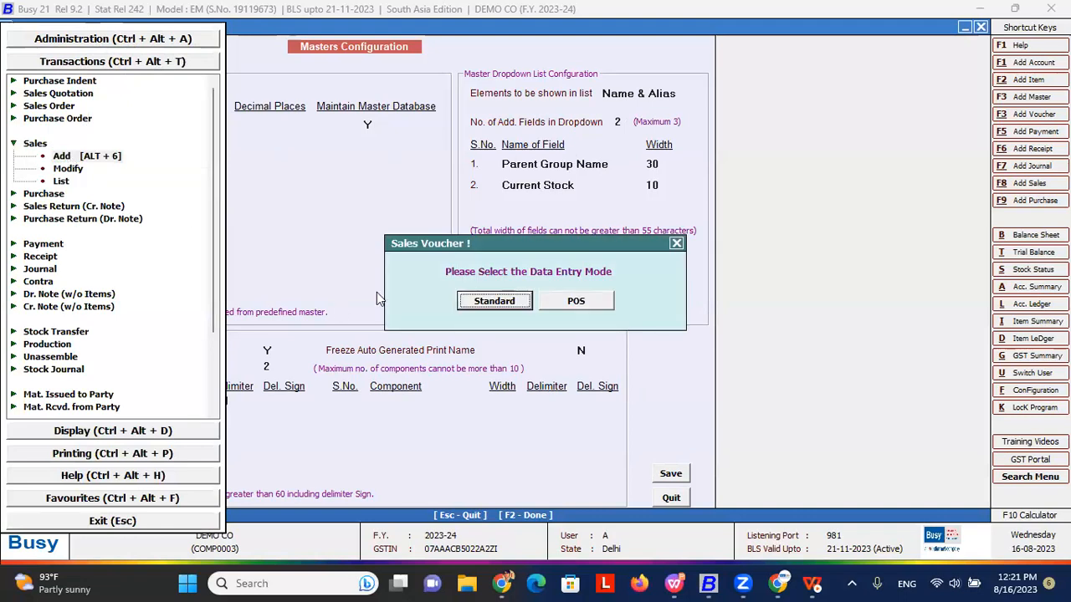
pyautogui.press('Escape')
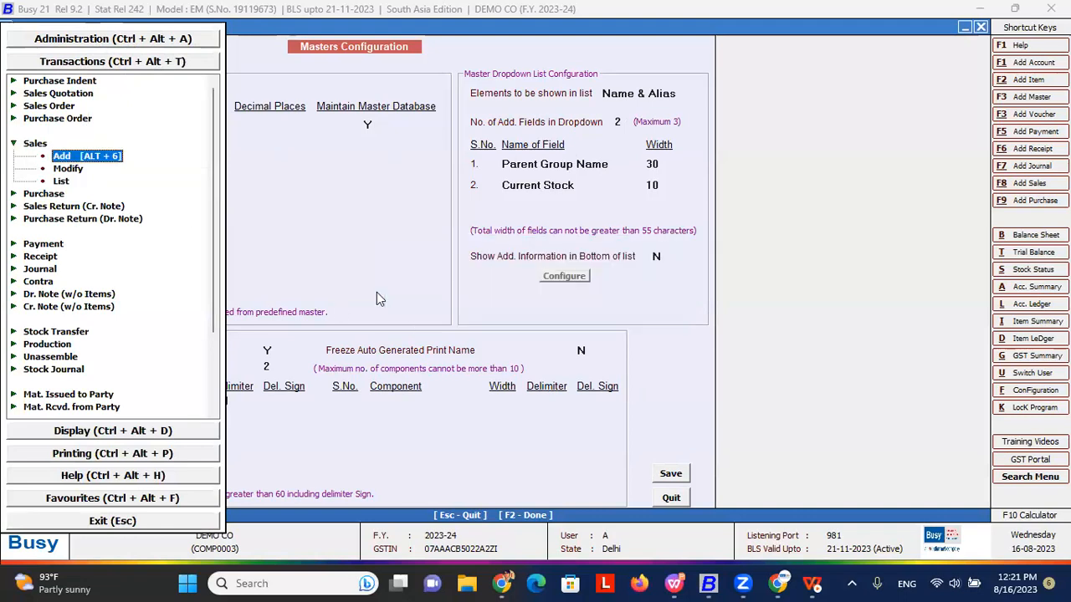
pyautogui.press('Return')
pyautogui.press('Return')
pyautogui.press('Return')
pyautogui.press('Return')
pyautogui.press('Return')
pyautogui.press('Return')
pyautogui.press('Return')
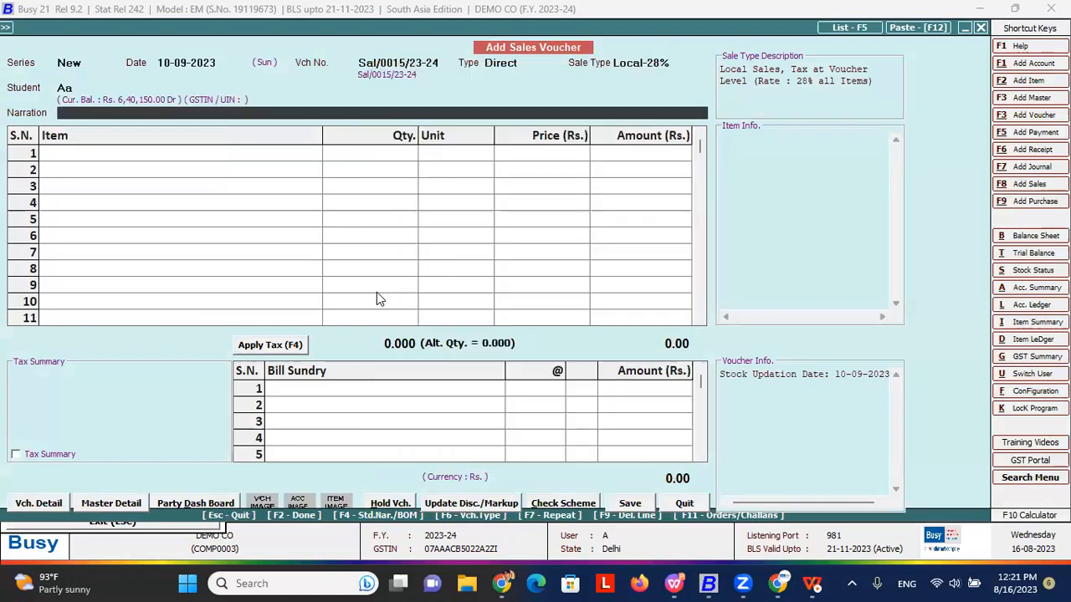
pyautogui.press('Return')
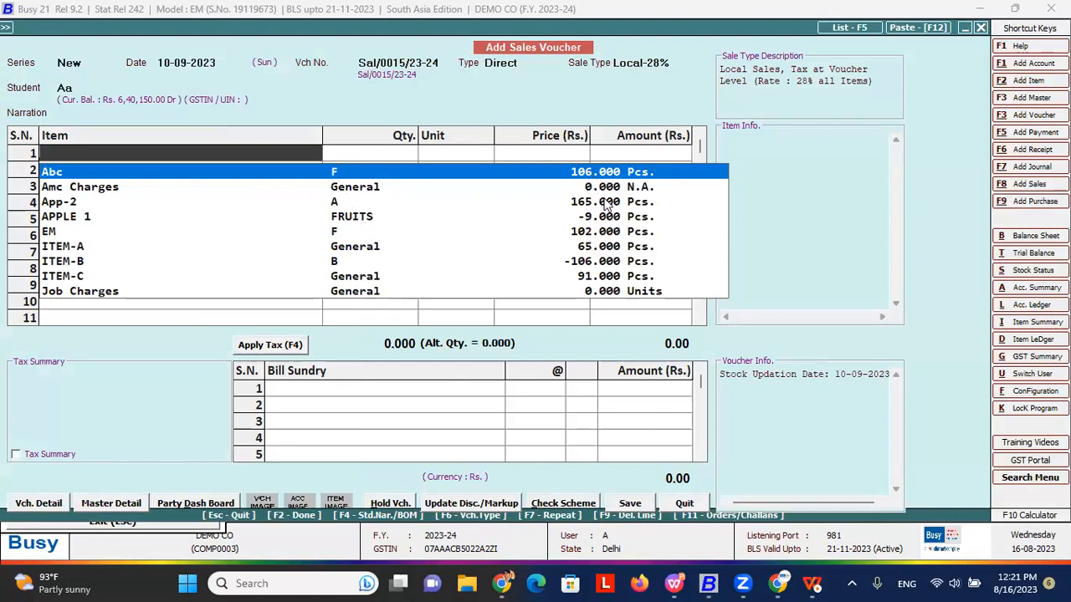
# - Examine the parent group and current stock columns in the voucher's item list and discard the voucher
pyautogui.press('Down')
pyautogui.press('Down')
pyautogui.press('Down')
pyautogui.press('Down')
pyautogui.press('Up')
pyautogui.press('Up')
pyautogui.press('Up')
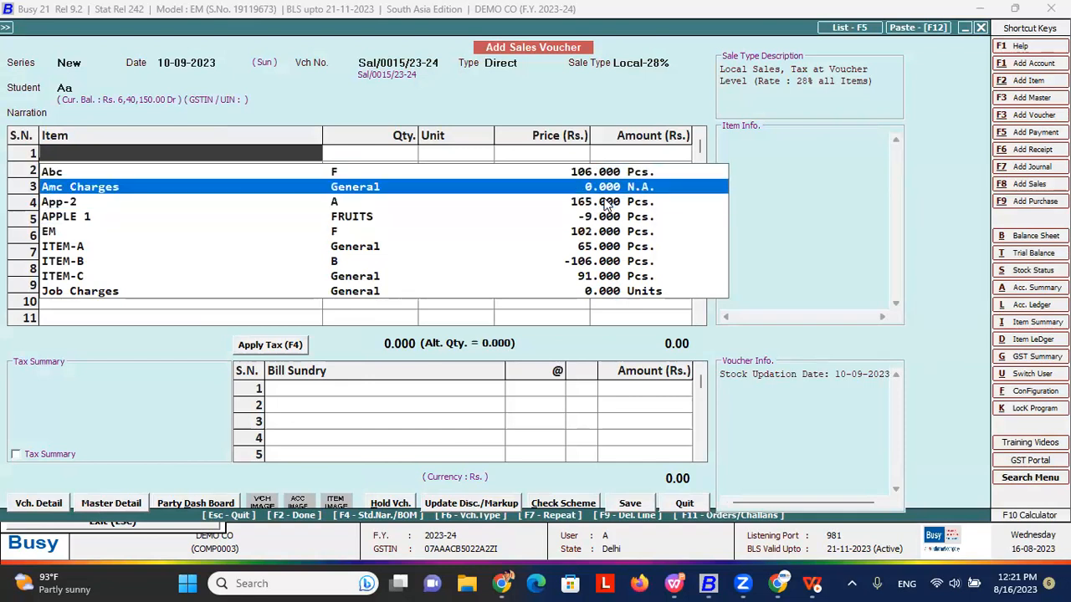
pyautogui.press('Down')
pyautogui.press('Down')
pyautogui.press('Up')
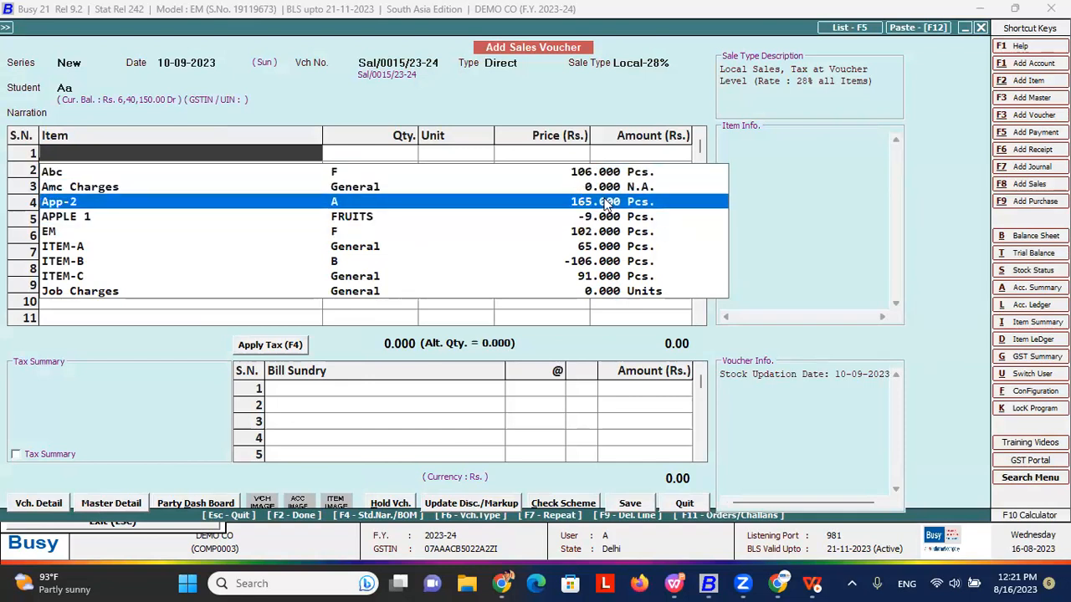
pyautogui.press('Escape')
pyautogui.press('Escape')
pyautogui.press('Return')
pyautogui.press('Escape')
pyautogui.press('Escape')
# - Review the item dropdown's additional fields, Parent Group Name and Current Stock, and quit Masters Configuration without saving
pyautogui.click(619, 121)
pyautogui.press('Return')
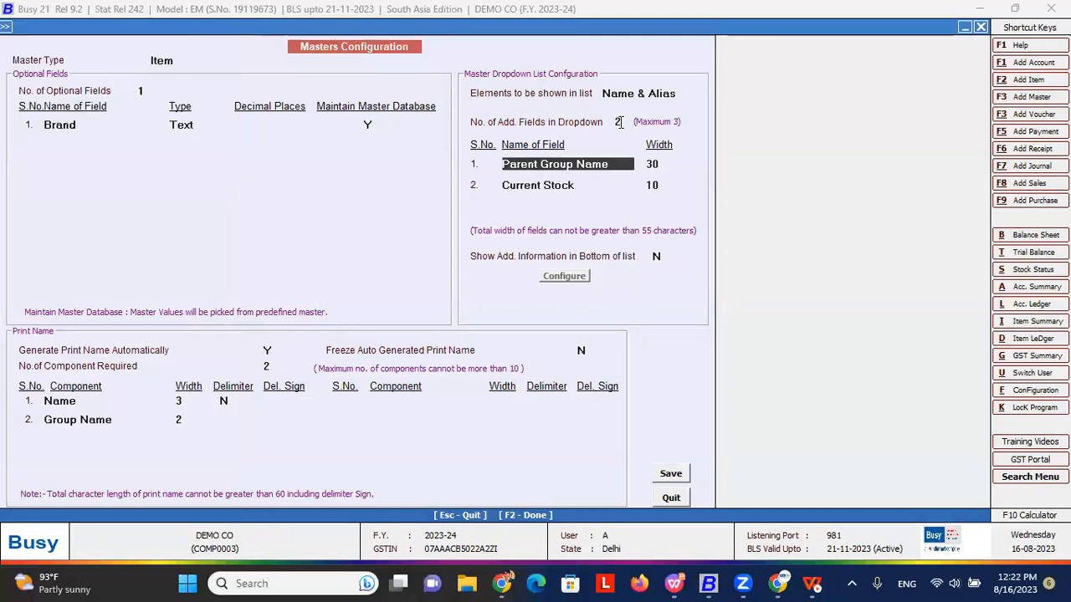
pyautogui.press('Return')
pyautogui.press('Return')
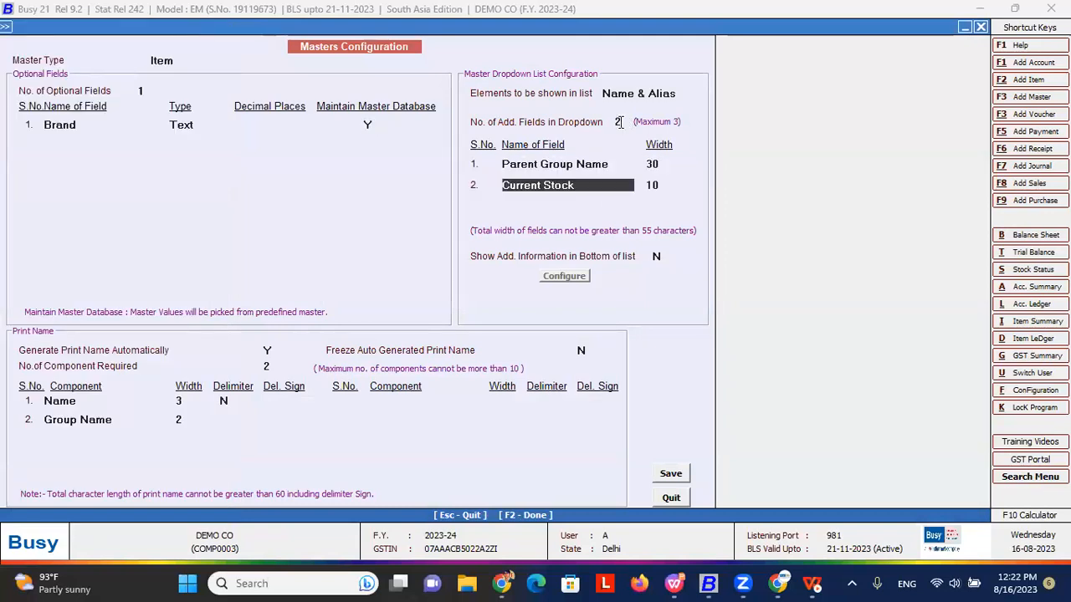
pyautogui.press('Down')
pyautogui.press('Down')
pyautogui.press('Return')
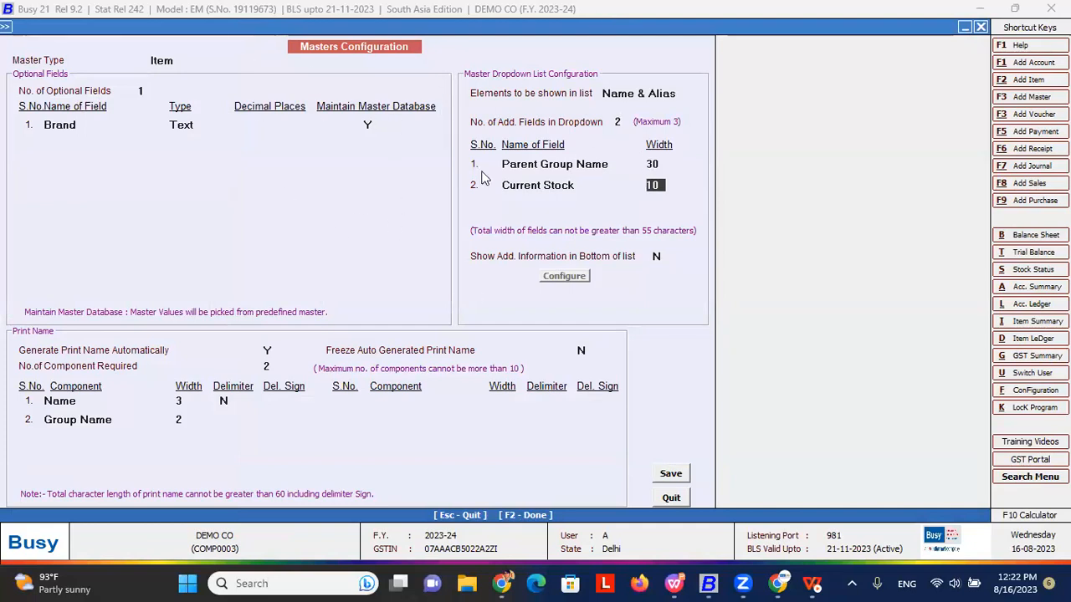
pyautogui.press('Escape')
pyautogui.press('Return')
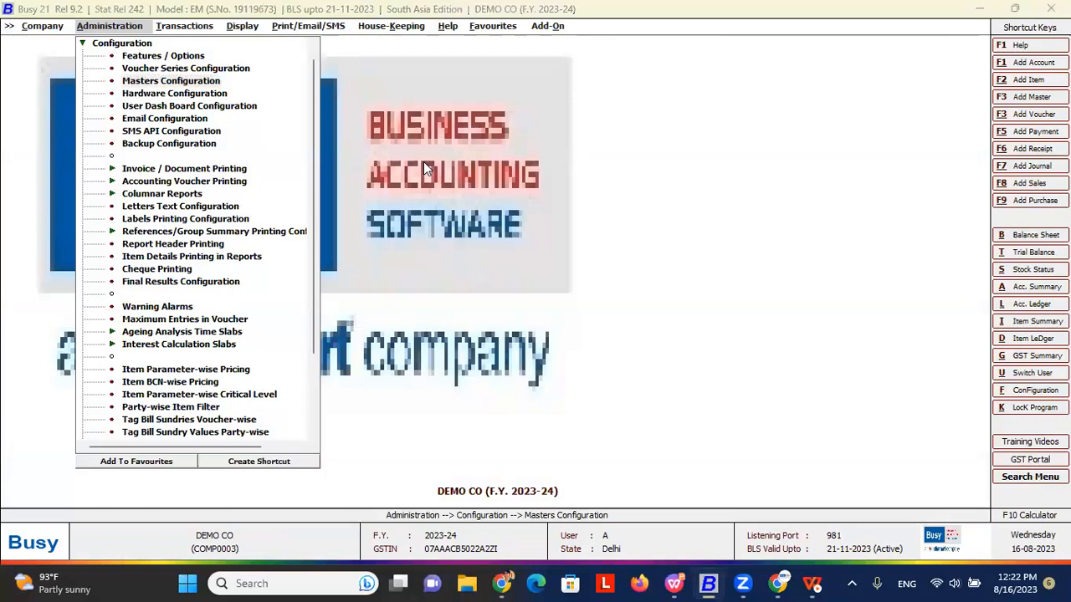
pyautogui.hotkey('alt', 'Tab')
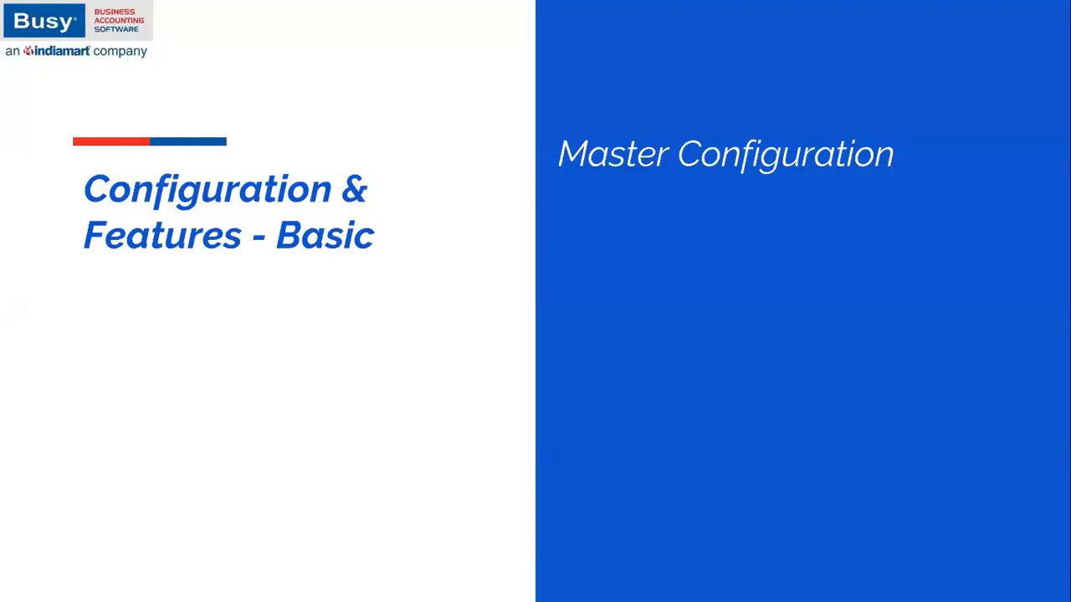
pyautogui.press('Right')
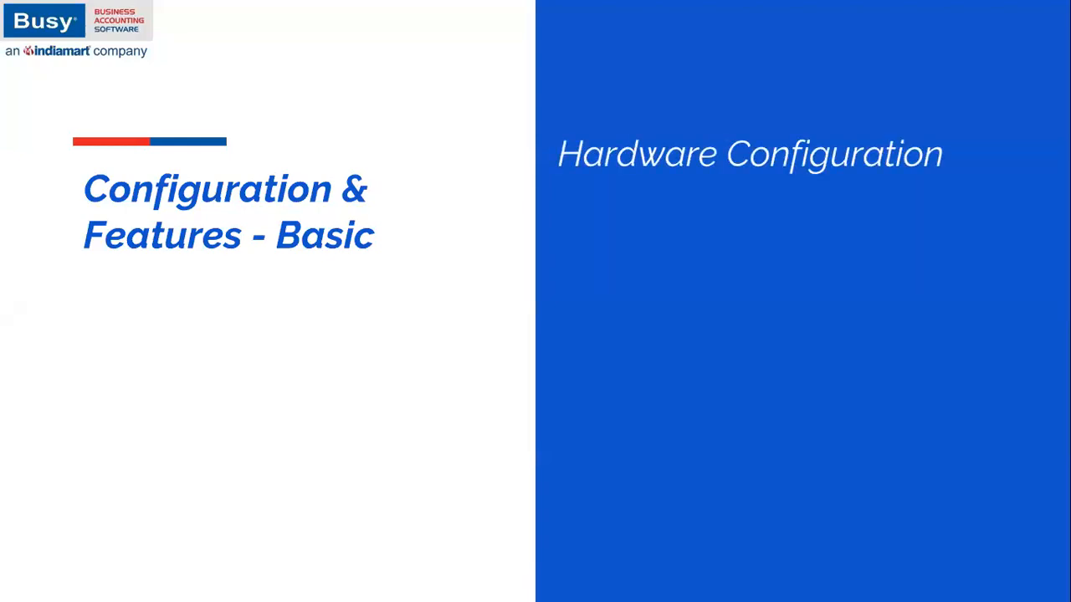
# - Return to Busy, open Hardware Configuration and choose Send To OneNote 2013 as the default printer driver
pyautogui.hotkey('alt', 'Tab')
pyautogui.press('Down')
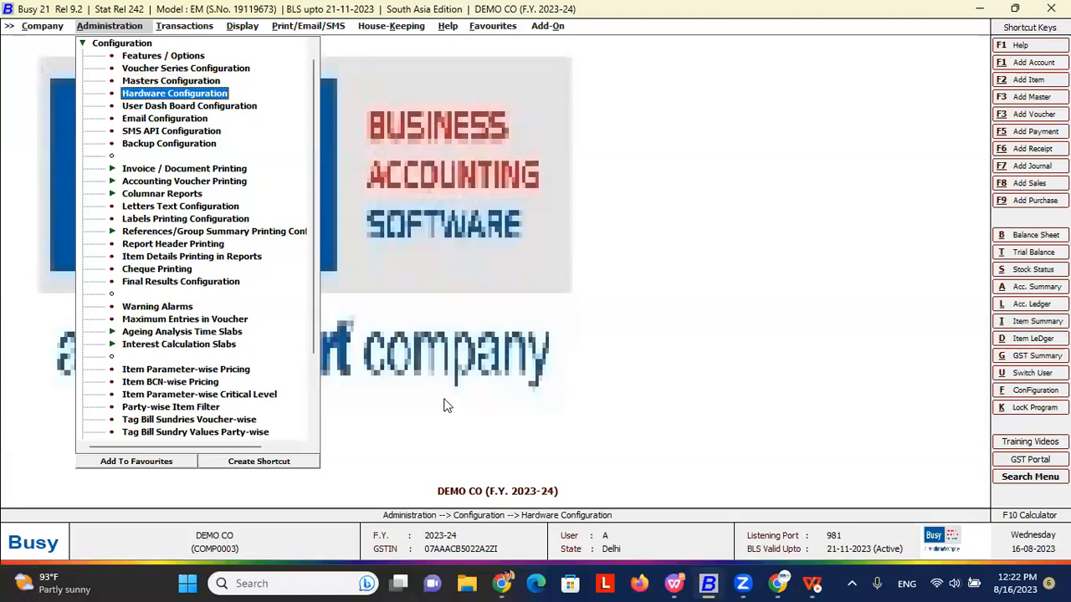
pyautogui.press('Return')
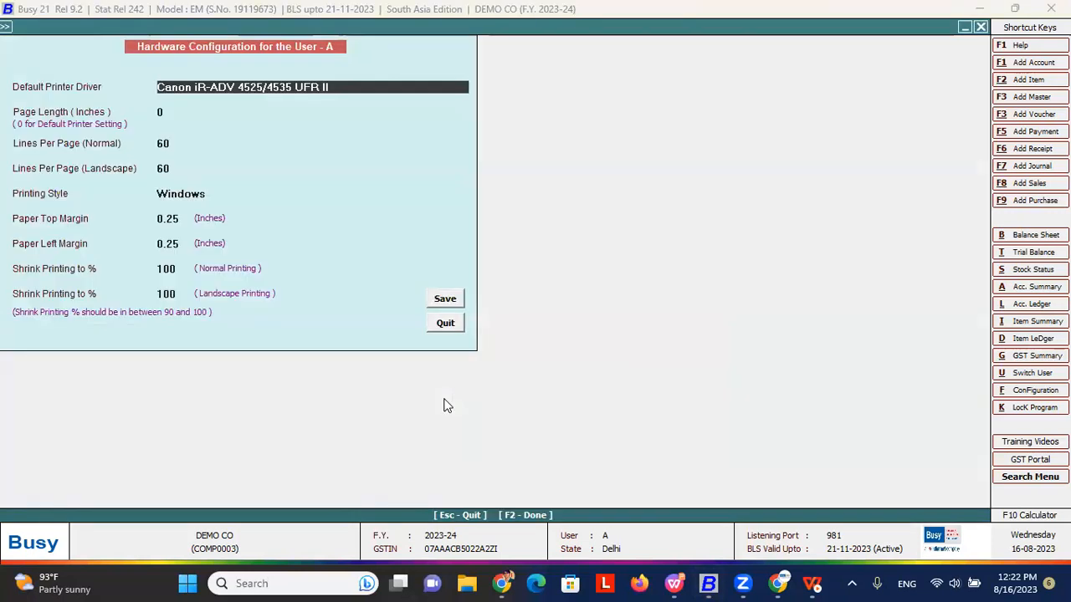
pyautogui.press('Down')
pyautogui.press('Down')
pyautogui.press('Down')
pyautogui.press('Down')
pyautogui.press('Down')
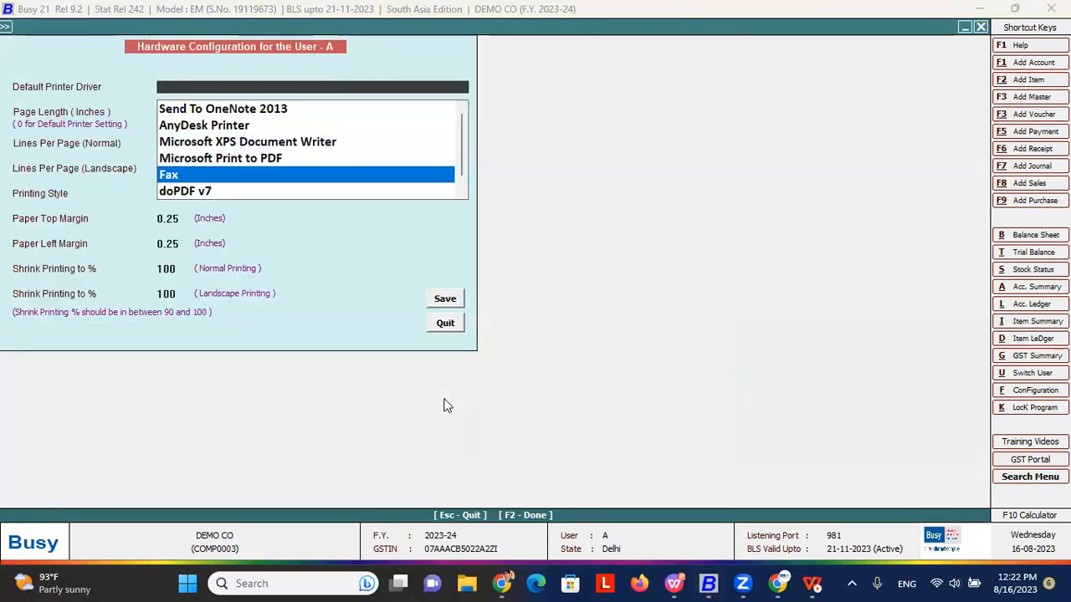
pyautogui.press('Up')
pyautogui.press('Up')
pyautogui.press('Up')
pyautogui.press('Up')
pyautogui.press('Return')
# - Set shrink printing to 96 percent for both normal and landscape printing, and quit Hardware Configuration without saving
pyautogui.press('Return')
pyautogui.press('Return')
pyautogui.press('Return')
pyautogui.press('Return')
pyautogui.press('Return')
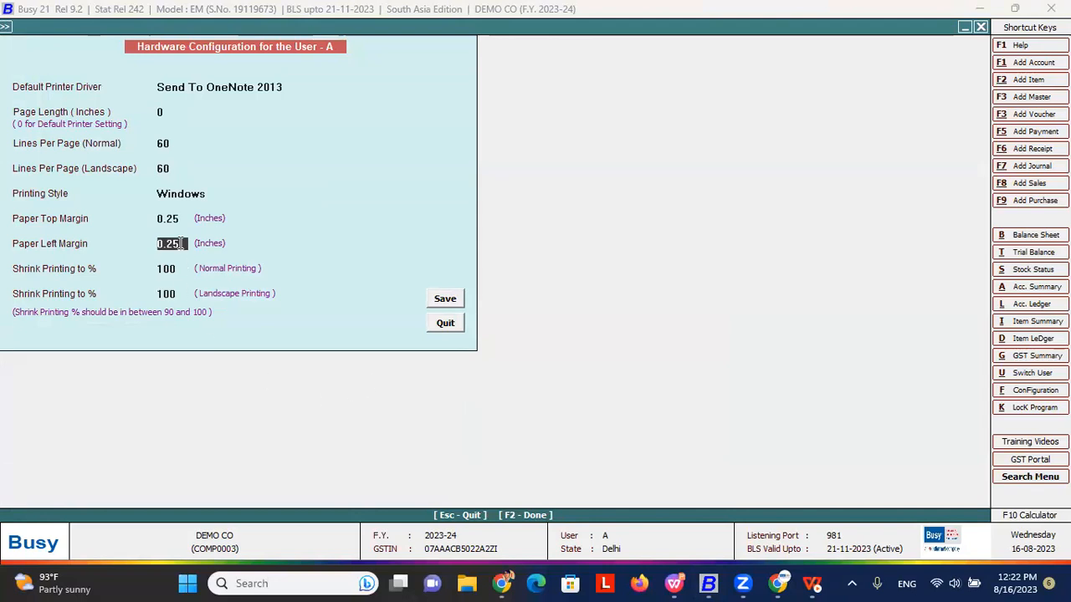
pyautogui.click(186, 269)
pyautogui.press('BackSpace')
pyautogui.press('BackSpace')
pyautogui.press('BackSpace')
pyautogui.write('96')
pyautogui.press('Return')
pyautogui.write('96')
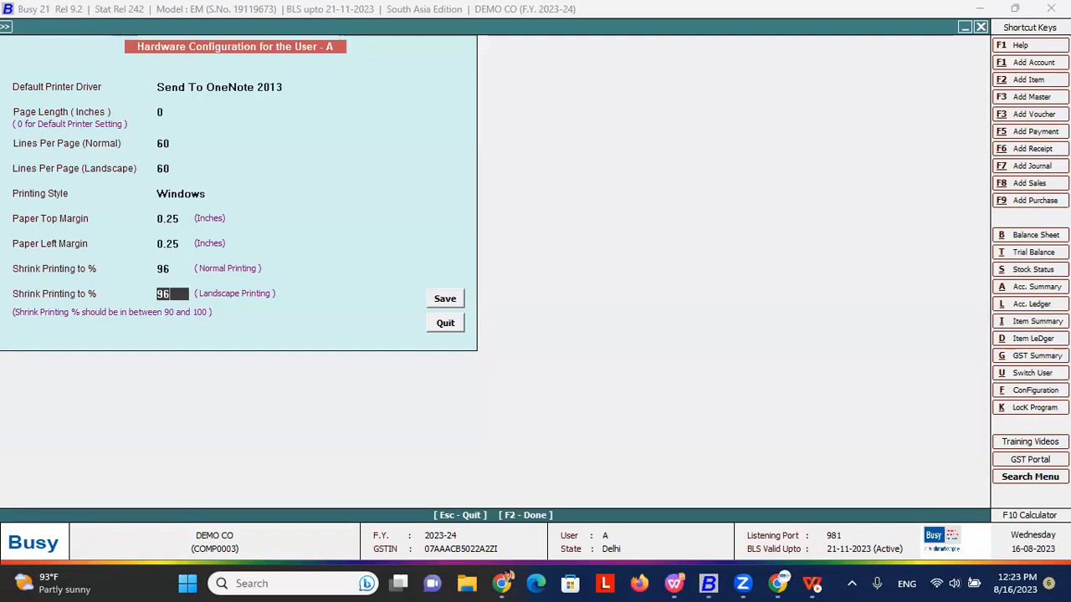
pyautogui.click(168, 267)
pyautogui.press('Return')
pyautogui.click(172, 270)
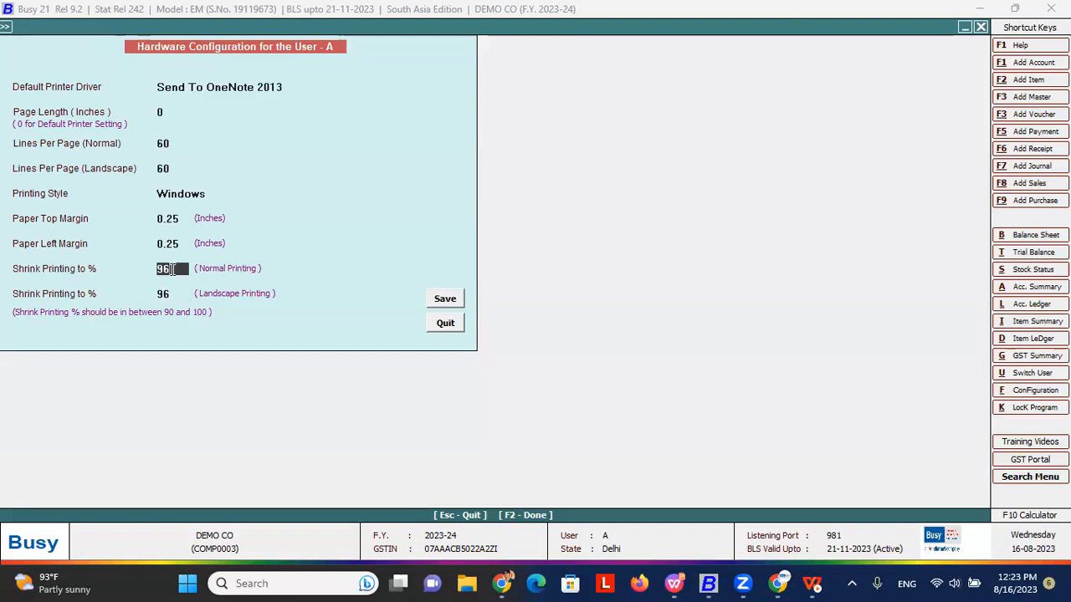
pyautogui.press('Escape')
pyautogui.press('Return')
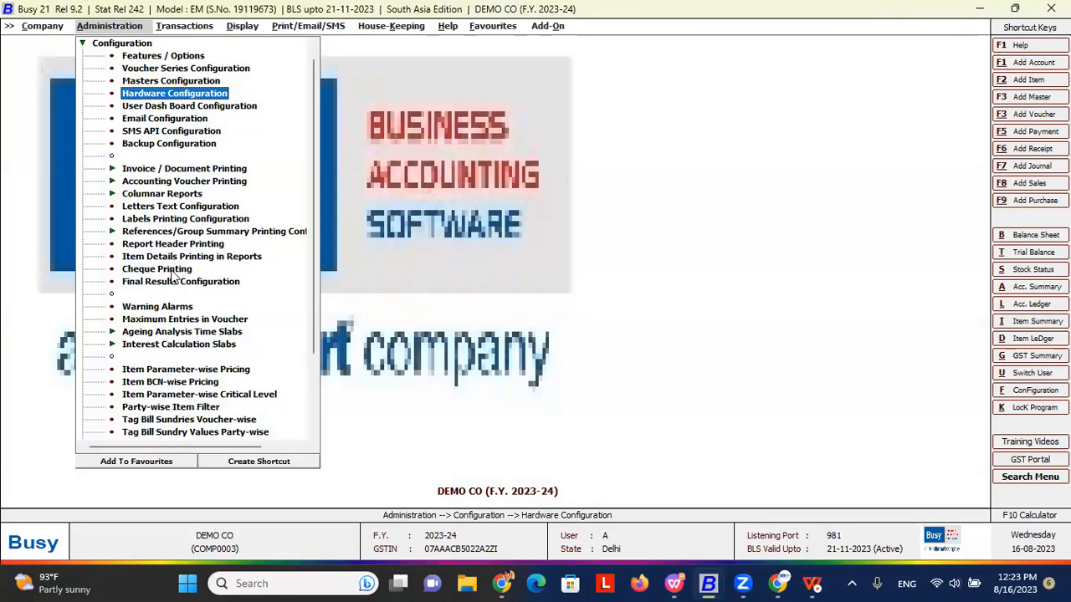
# - Reopen Hardware Configuration, switch the printing style to DOS to view the emulation choices, and quit without saving
pyautogui.press('Return')
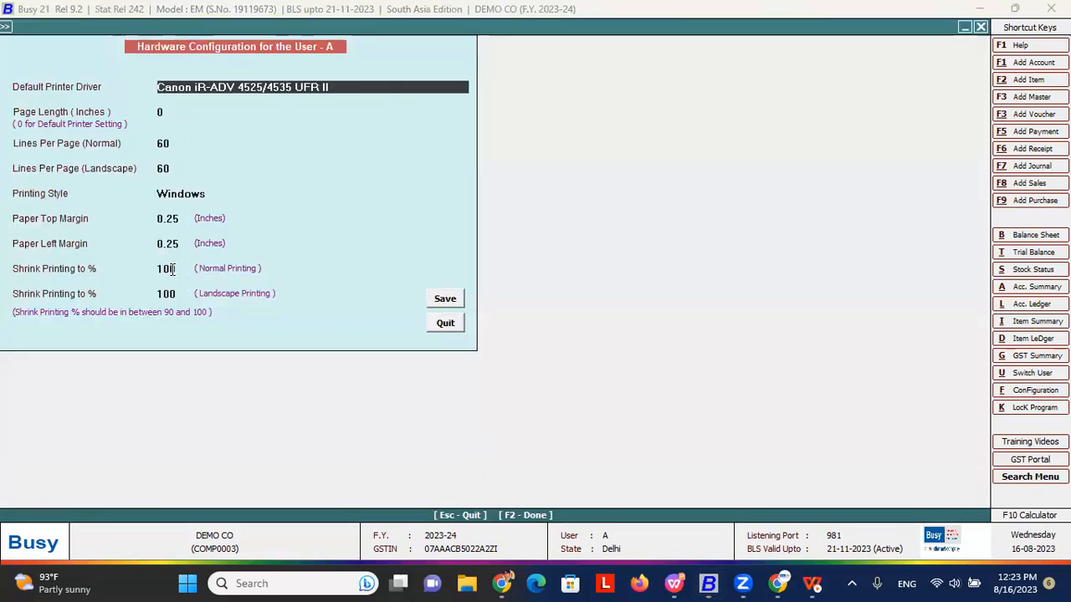
pyautogui.click(211, 192)
pyautogui.press('Up')
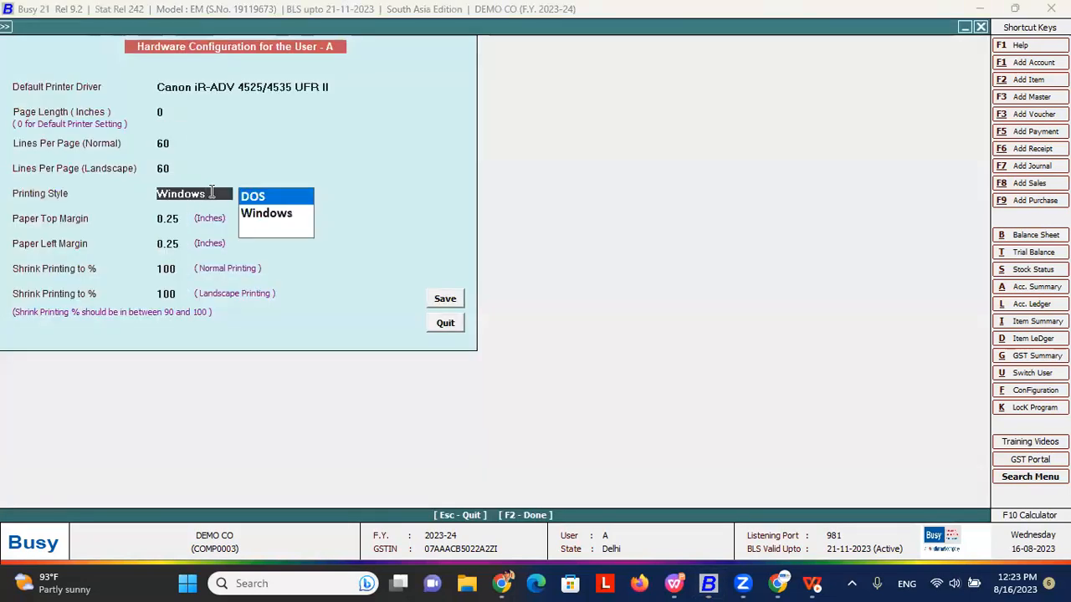
pyautogui.press('Return')
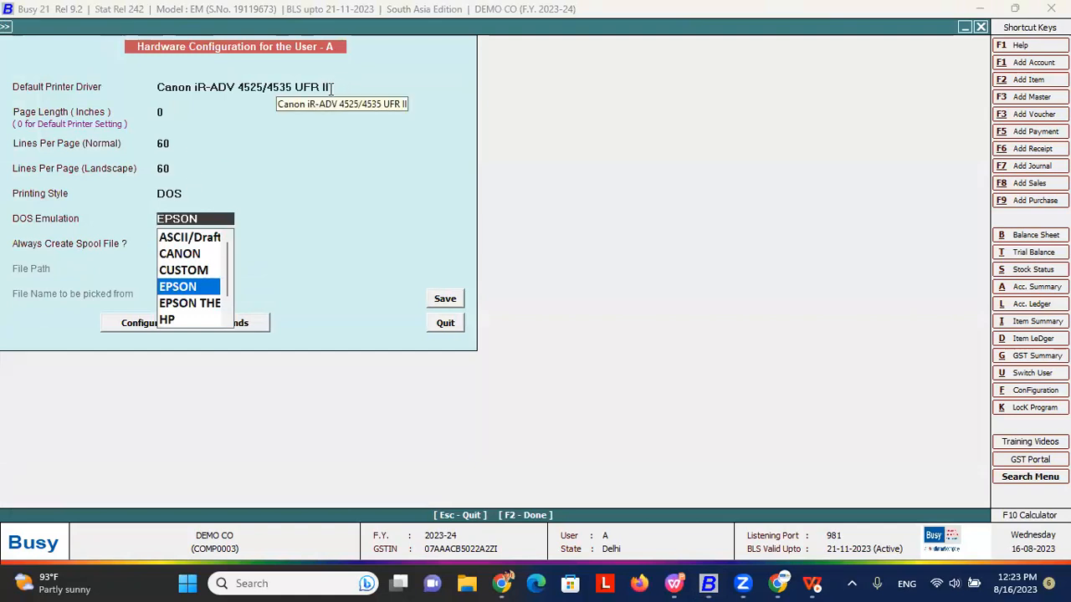
pyautogui.press('Escape')
pyautogui.press('Escape')
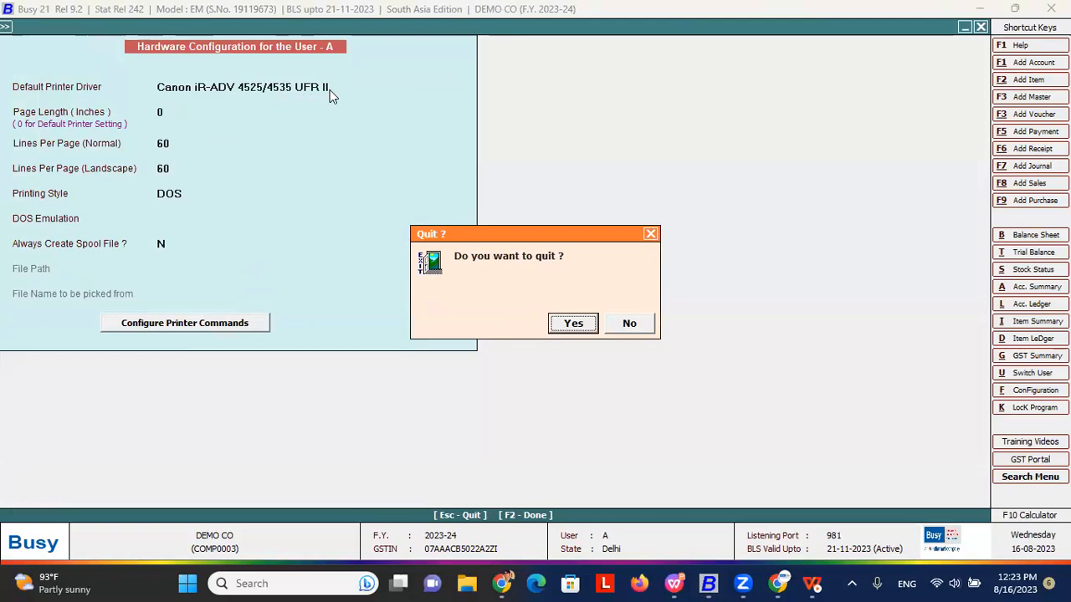
pyautogui.press('Return')
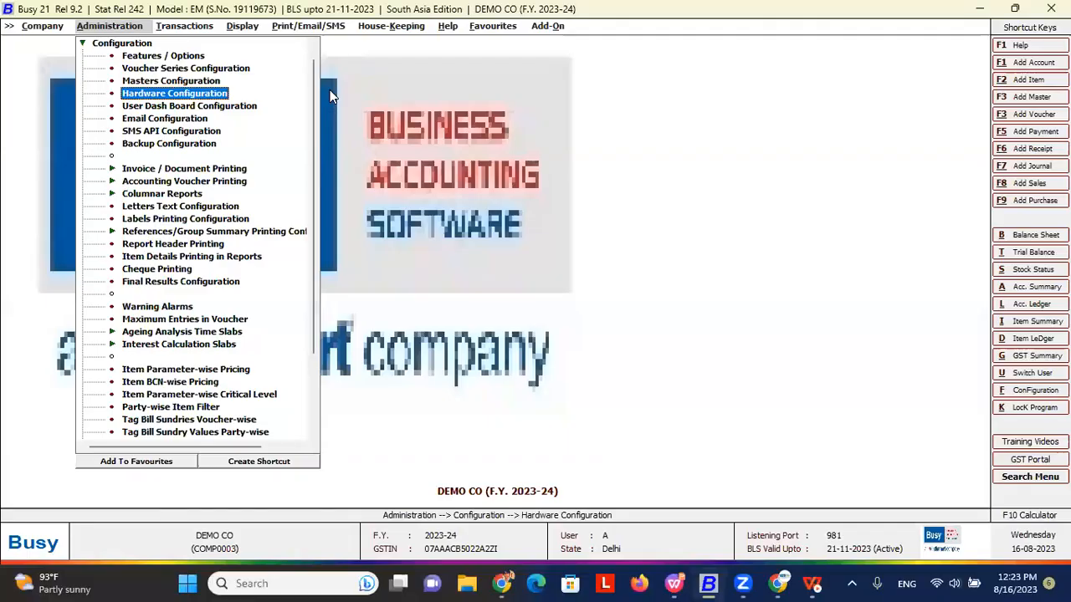
# - Open the standard invoice printing configuration for sales invoices
pyautogui.press('Down')
pyautogui.press('Down')
pyautogui.press('Down')
pyautogui.press('Down')
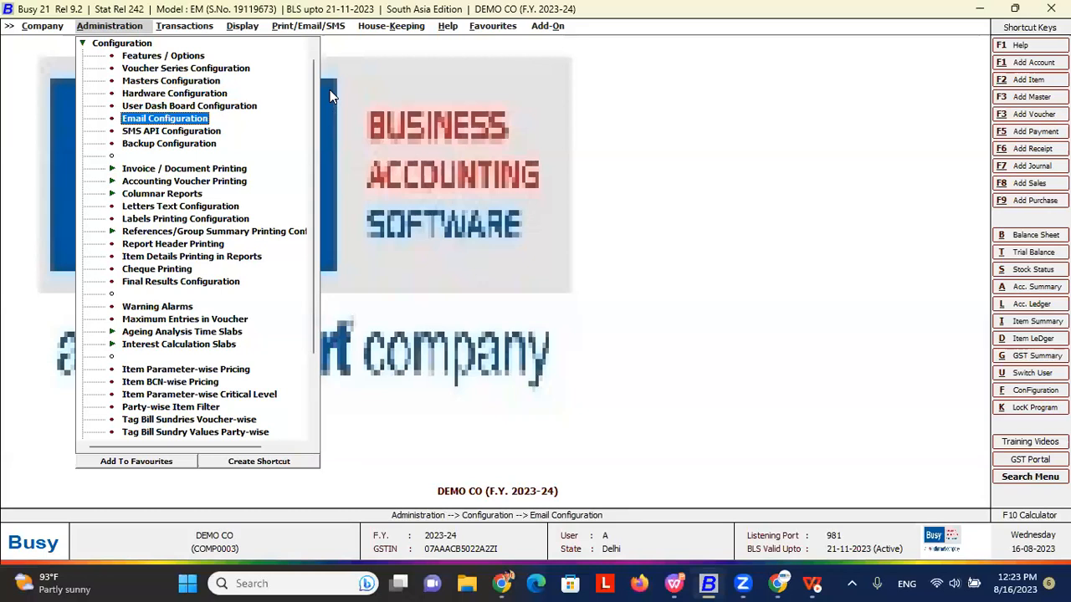
pyautogui.press('Down')
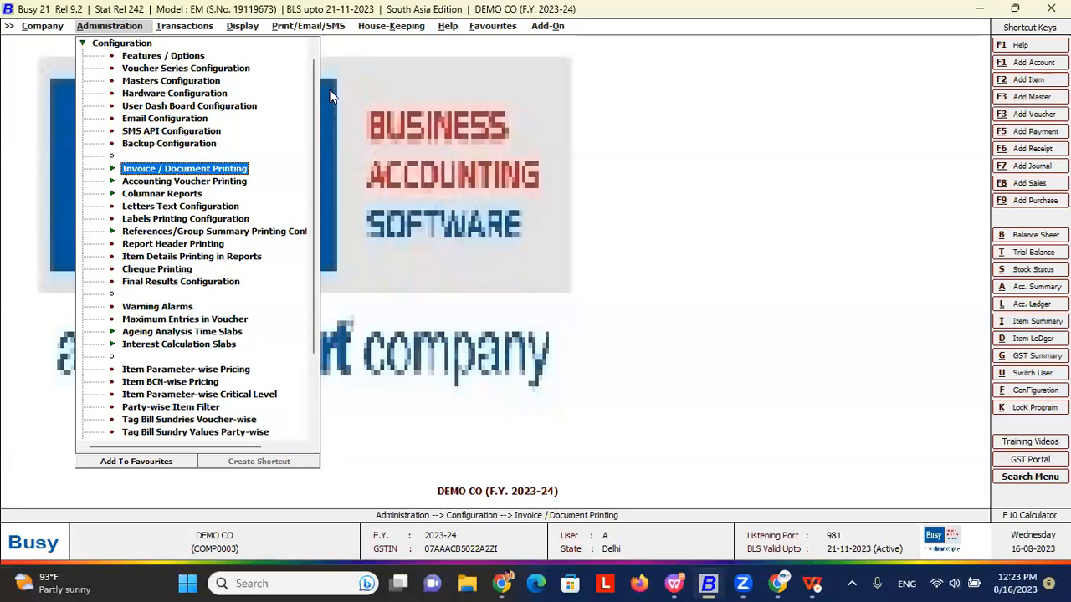
pyautogui.press('Return')
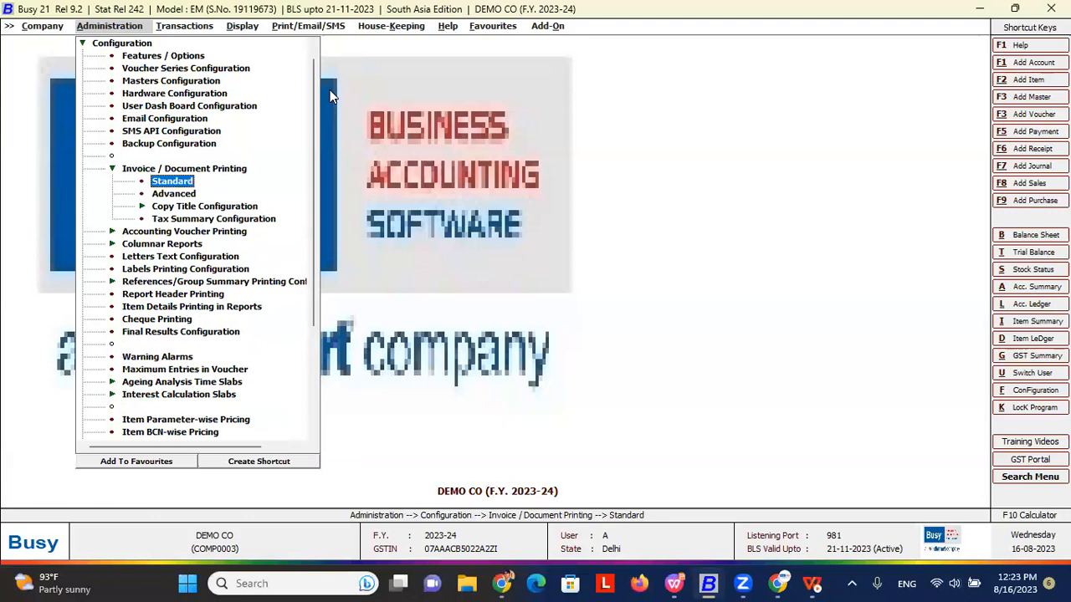
pyautogui.press('Return')
pyautogui.press('Return')
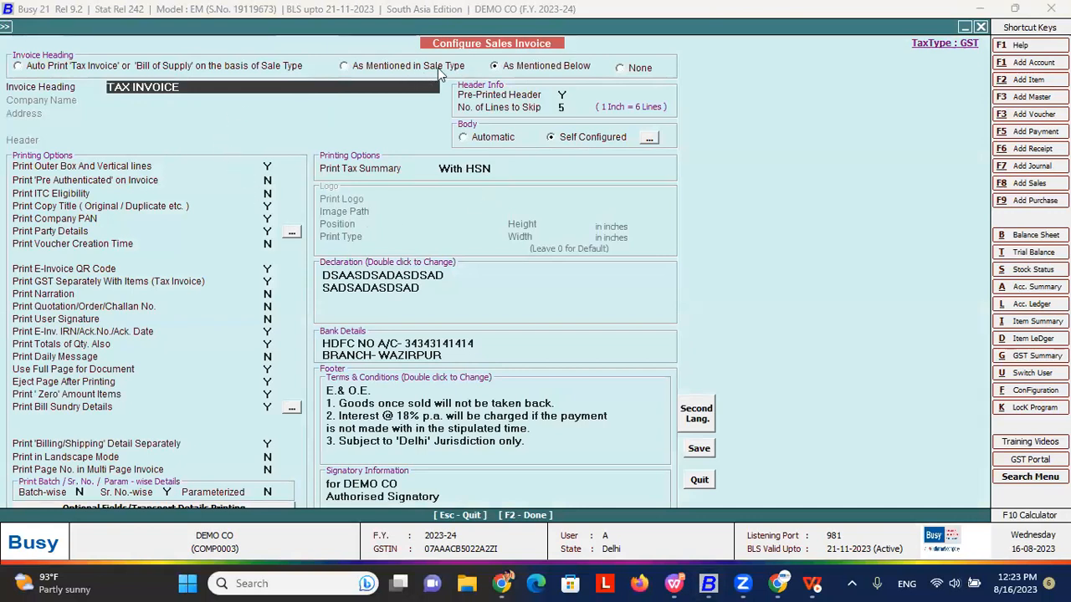
# - Replace the sales invoice heading with INVOICE
pyautogui.press('BackSpace')
pyautogui.press('BackSpace')
pyautogui.press('BackSpace')
pyautogui.press('BackSpace')
pyautogui.press('BackSpace')
pyautogui.press('BackSpace')
pyautogui.press('BackSpace')
pyautogui.press('BackSpace')
pyautogui.press('BackSpace')
pyautogui.press('BackSpace')
pyautogui.press('BackSpace')
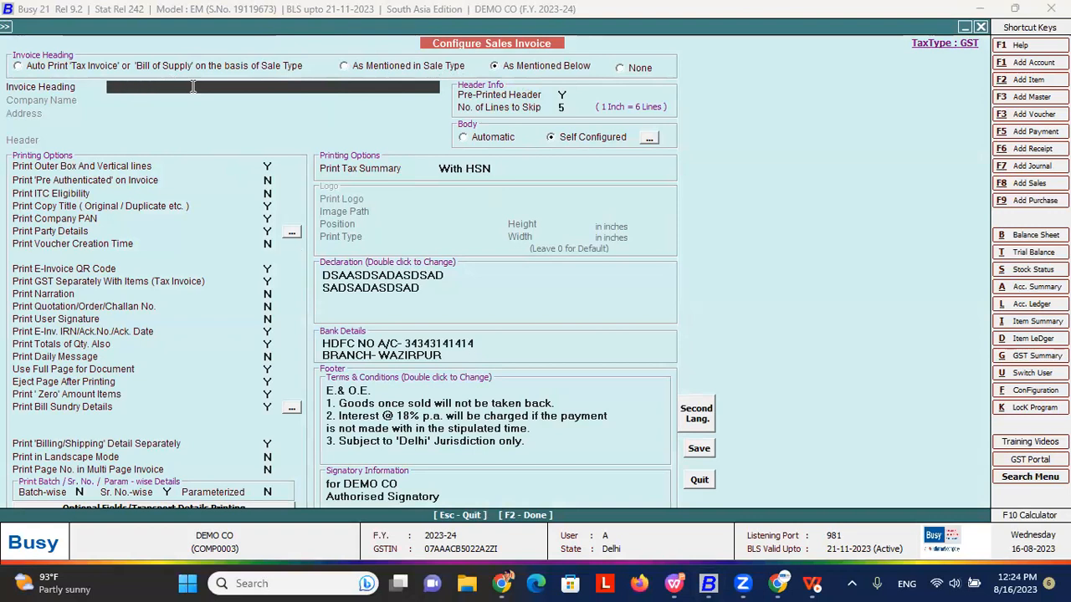
pyautogui.write('INVOICE')
pyautogui.press('Return')
pyautogui.press('Return')
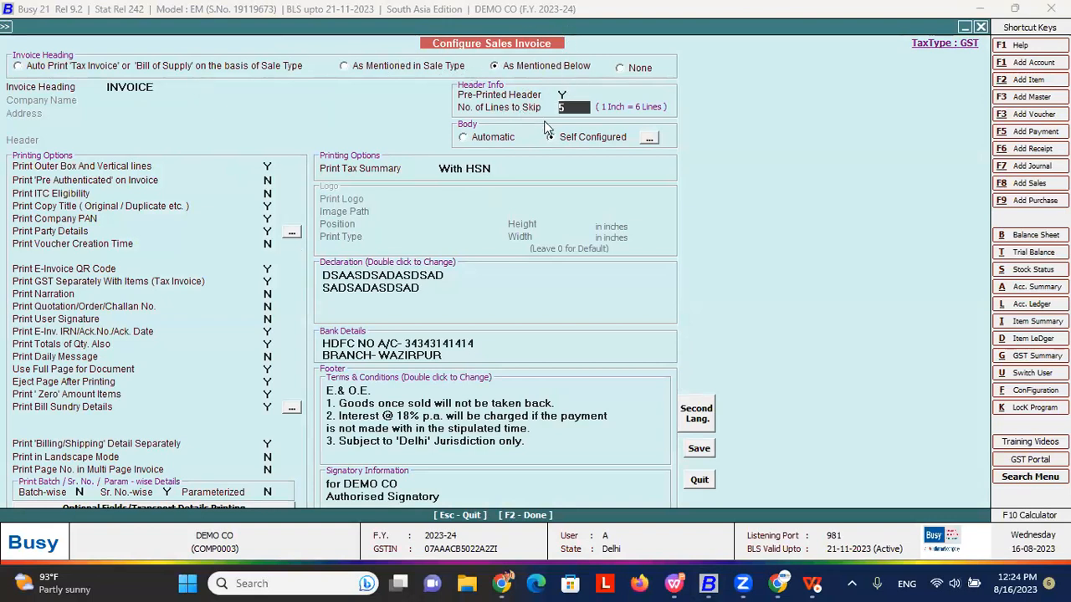
# - Switch the Pre-Printed Header option to N and back to Y
pyautogui.click(564, 94)
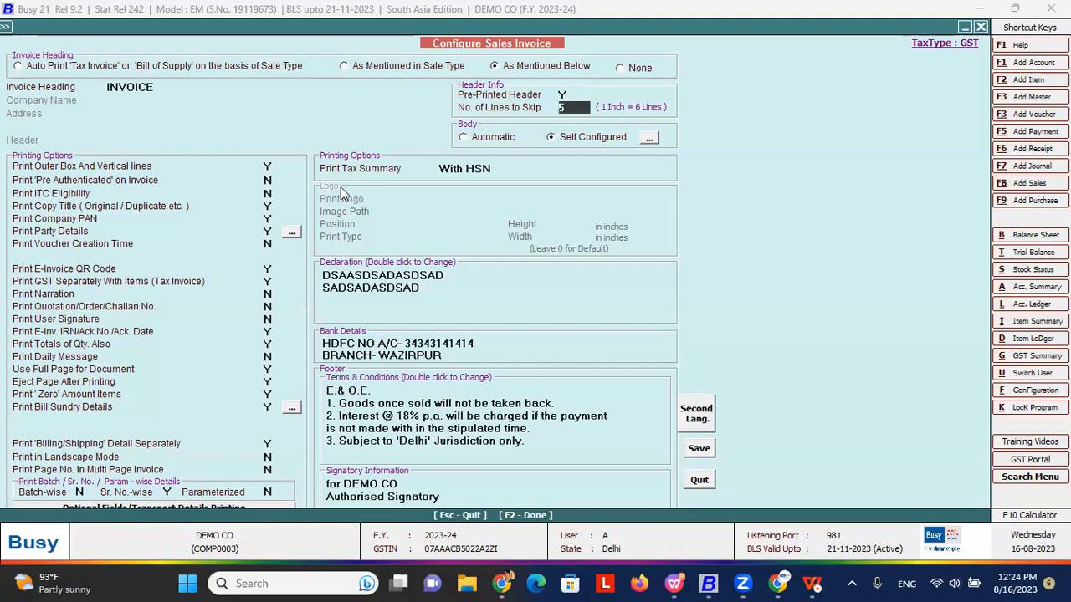
pyautogui.press('n')
pyautogui.press('y')
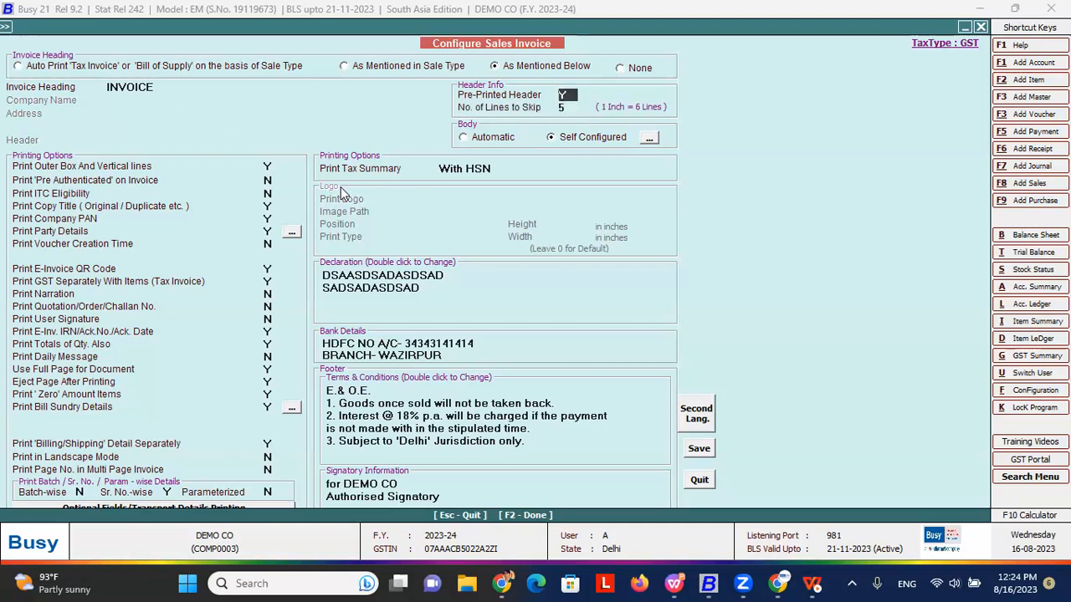
pyautogui.press('Return')
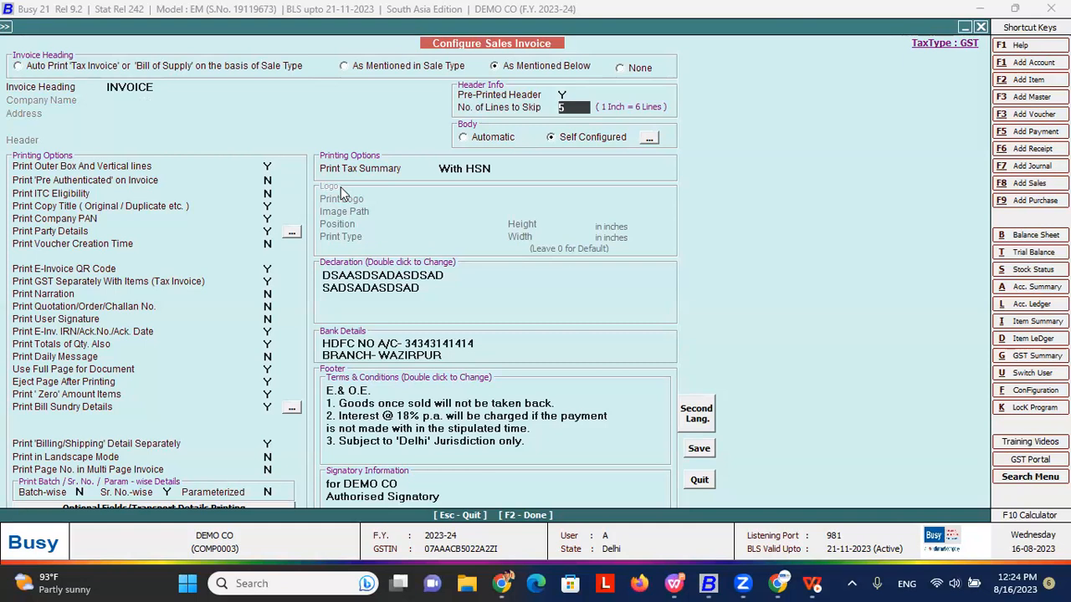
# - Try the Automatic body layout, return it to Self Configured and open the body items configuration
pyautogui.click(479, 137)
pyautogui.click(566, 137)
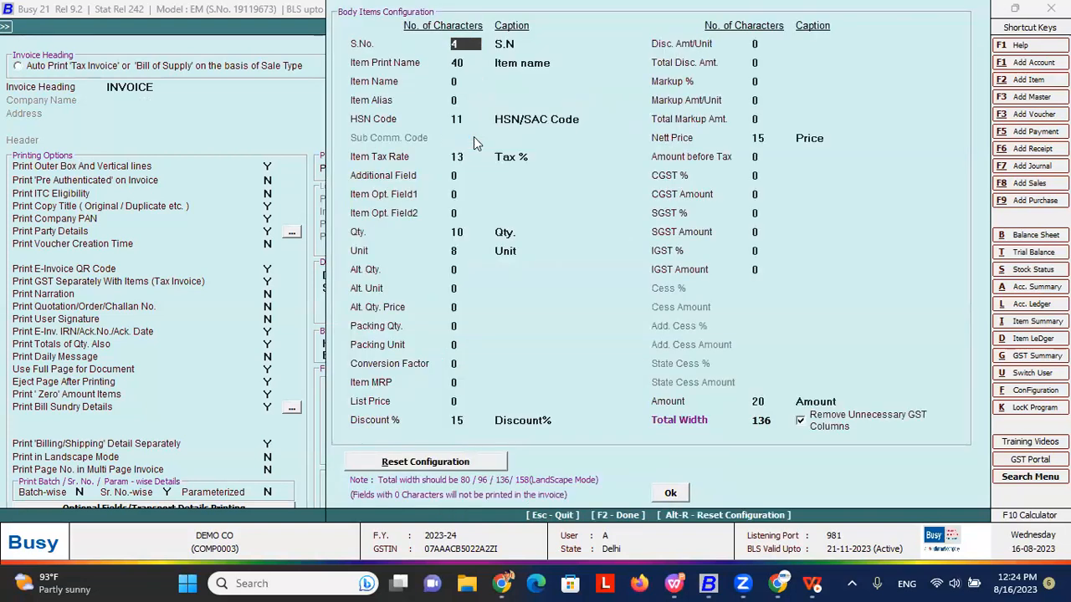
pyautogui.press('Escape')
pyautogui.click(473, 141)
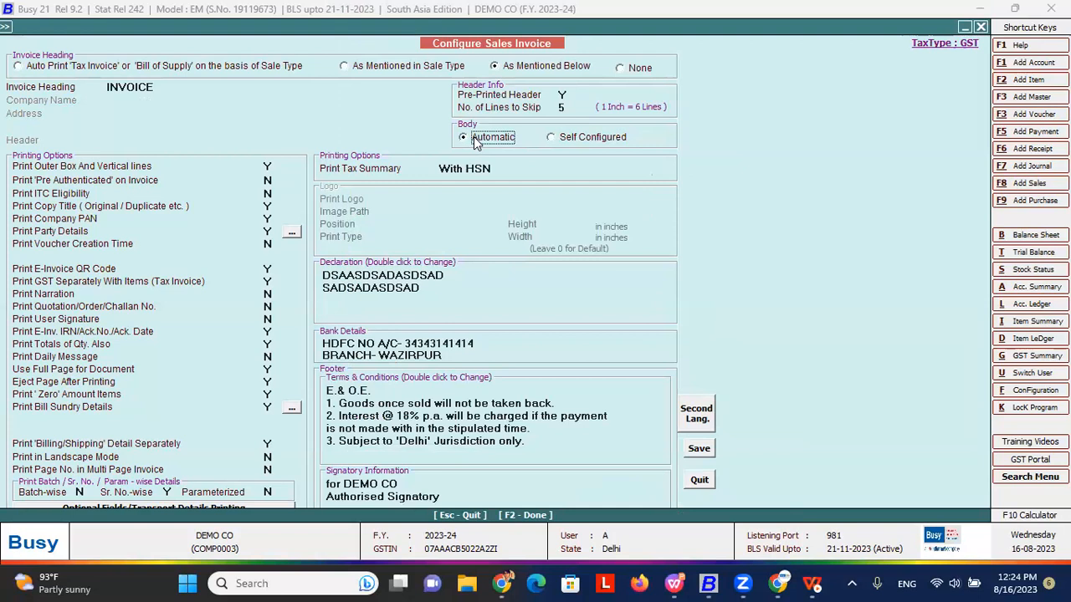
pyautogui.click(559, 139)
pyautogui.press('Return')
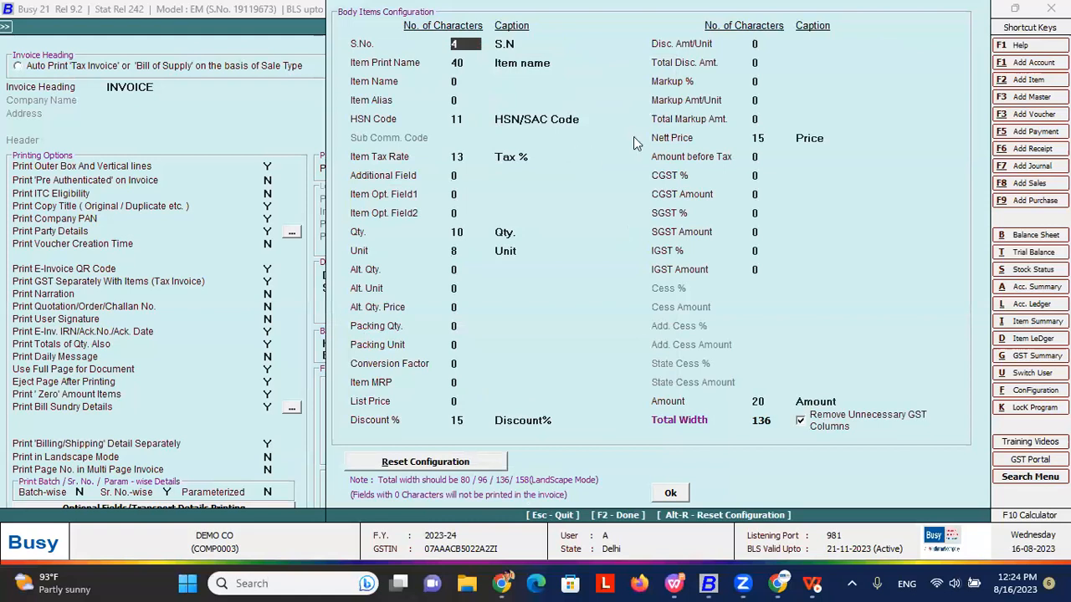
# - Give the List Price column a width of 10 characters in the body items configuration
pyautogui.click(562, 63)
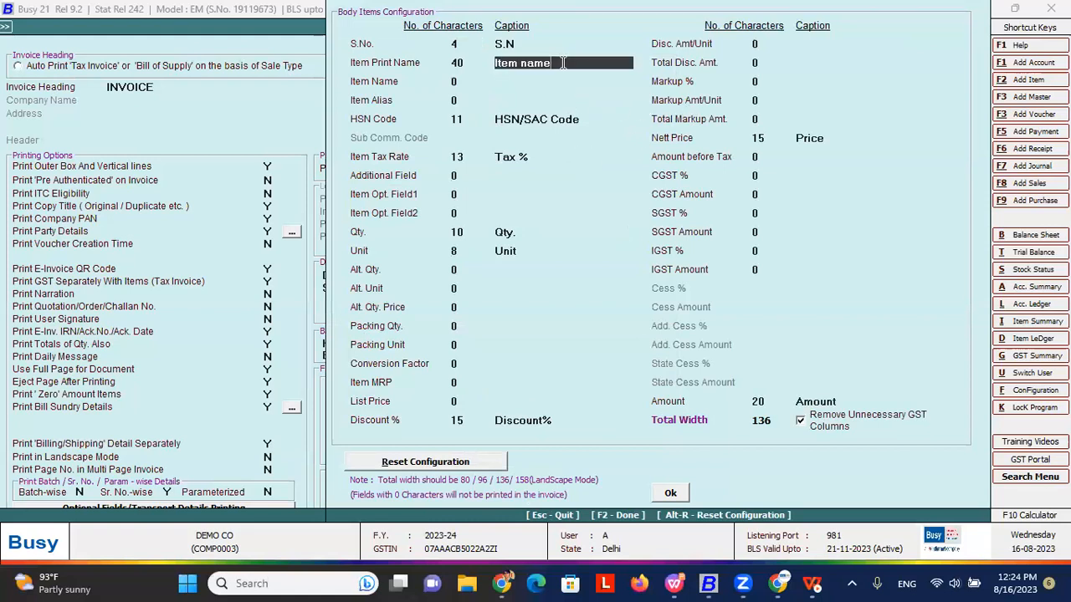
pyautogui.click(470, 62)
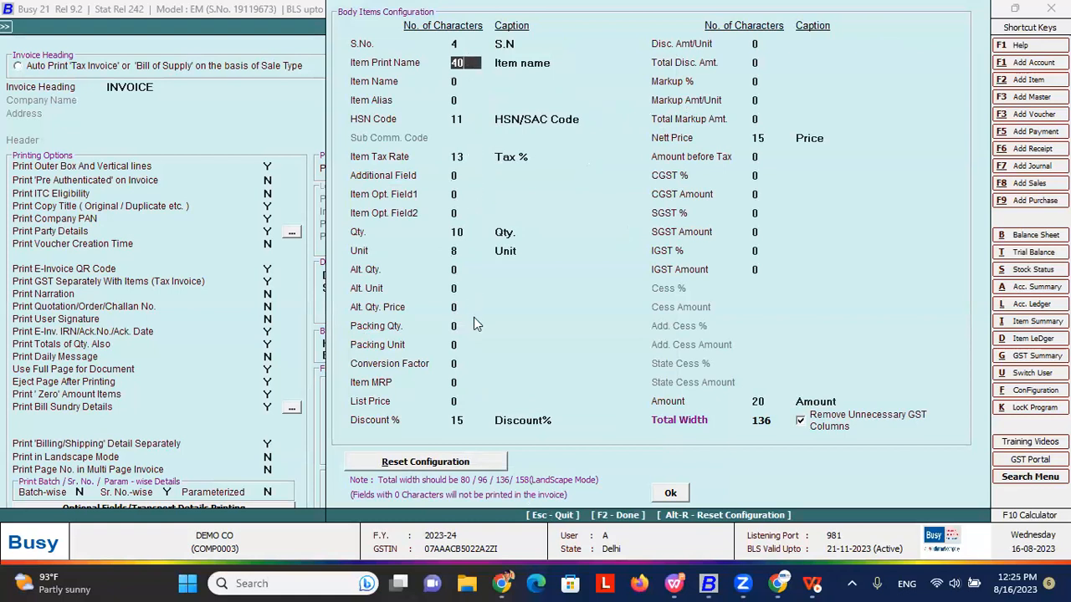
pyautogui.click(473, 421)
pyautogui.click(468, 402)
pyautogui.write('10')
pyautogui.press('Return')
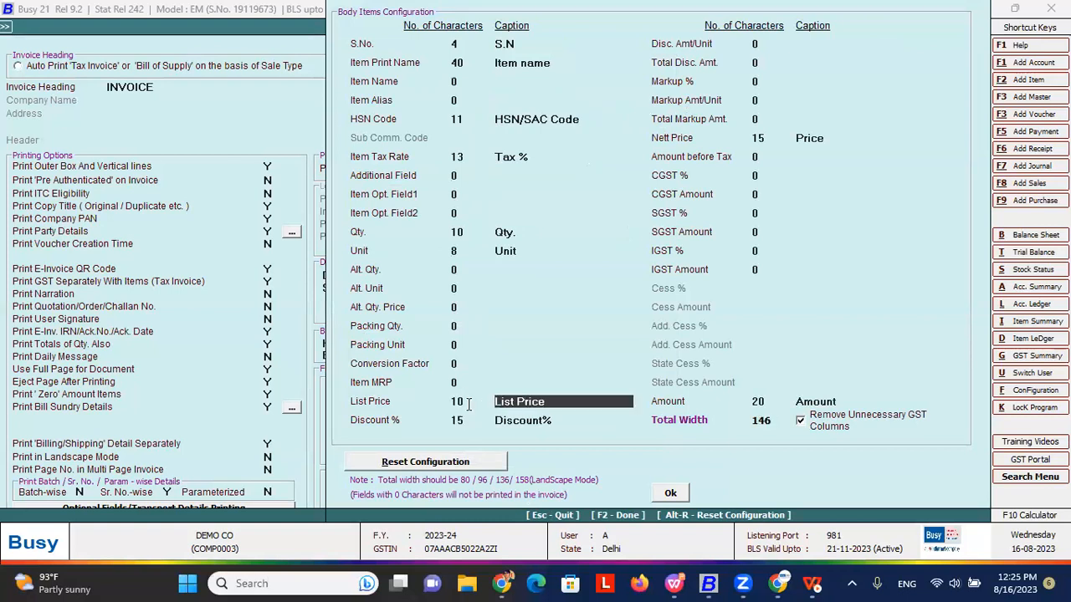
pyautogui.click(470, 404)
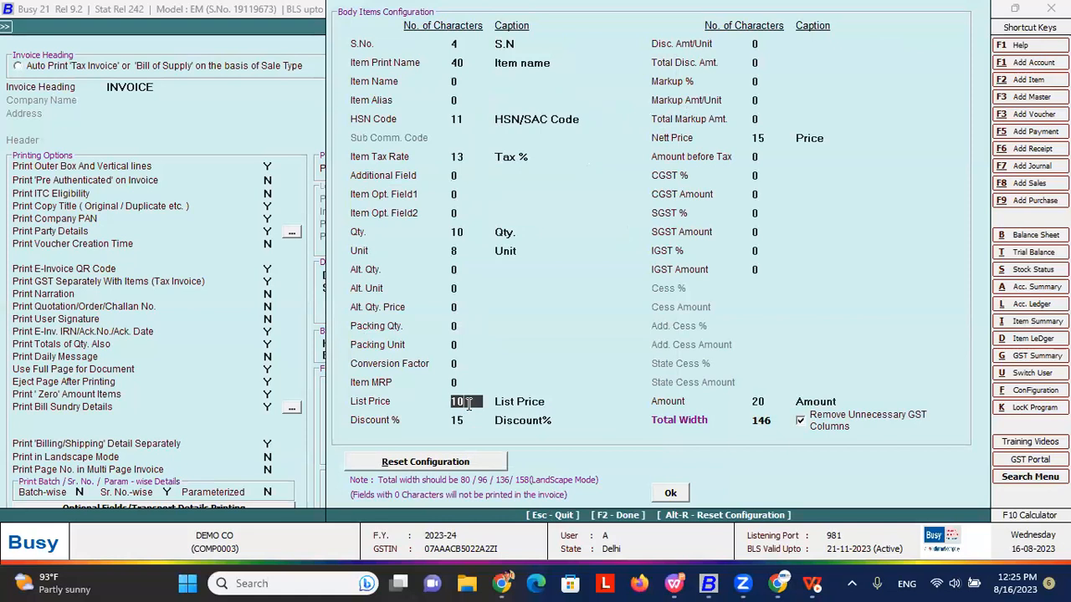
pyautogui.press('Return')
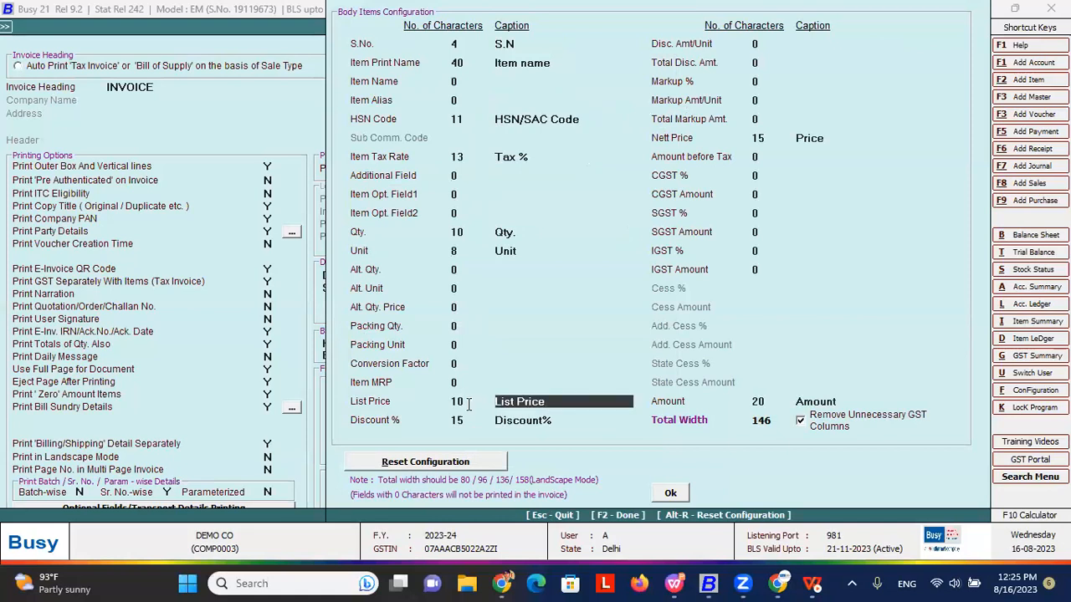
# - Change the List Price column's caption to Price
pyautogui.click(545, 402)
pyautogui.press('BackSpace')
pyautogui.press('BackSpace')
pyautogui.press('BackSpace')
pyautogui.press('BackSpace')
pyautogui.press('BackSpace')
pyautogui.press('BackSpace')
pyautogui.press('BackSpace')
pyautogui.press('BackSpace')
pyautogui.press('BackSpace')
pyautogui.press('BackSpace')
pyautogui.write('Price')
pyautogui.press('Return')
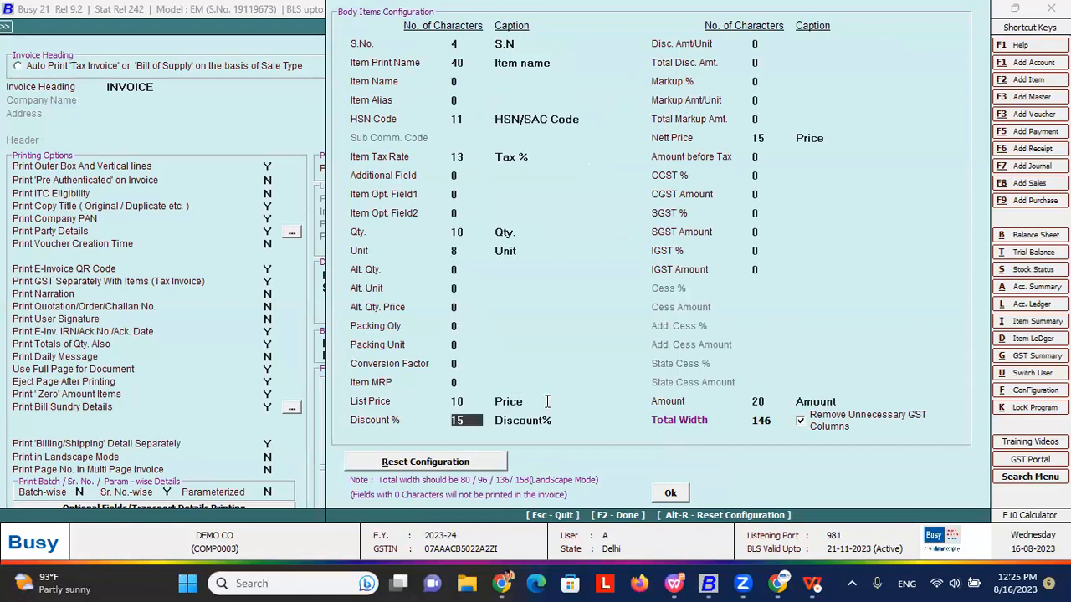
# - Change the Nett Price column's caption to Net price
pyautogui.click(840, 137)
pyautogui.press('BackSpace')
pyautogui.press('BackSpace')
pyautogui.press('BackSpace')
pyautogui.press('BackSpace')
pyautogui.press('BackSpace')
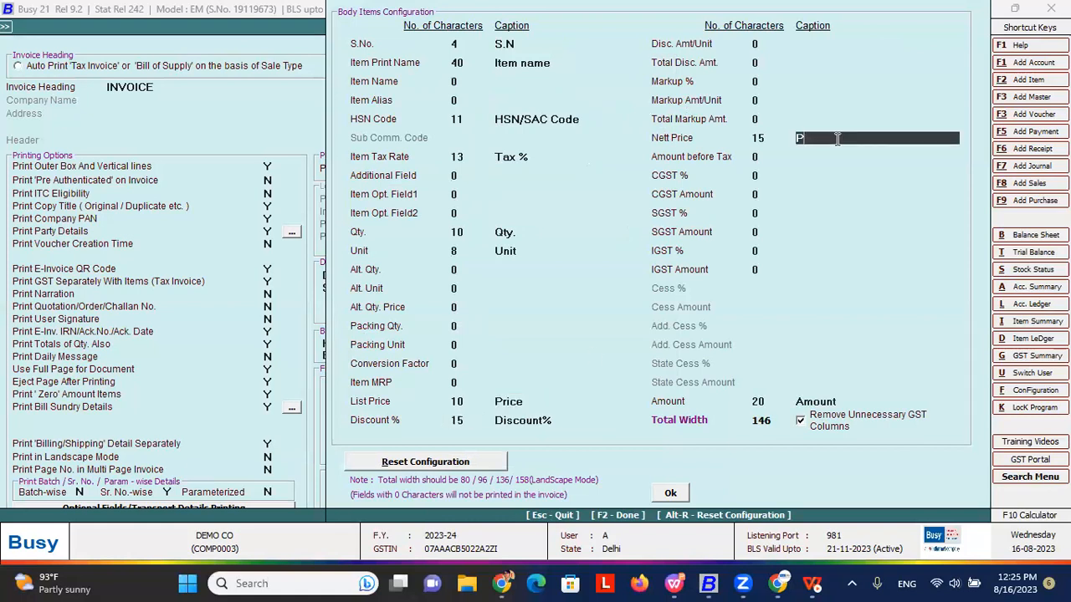
pyautogui.write('Net price')
pyautogui.press('Return')
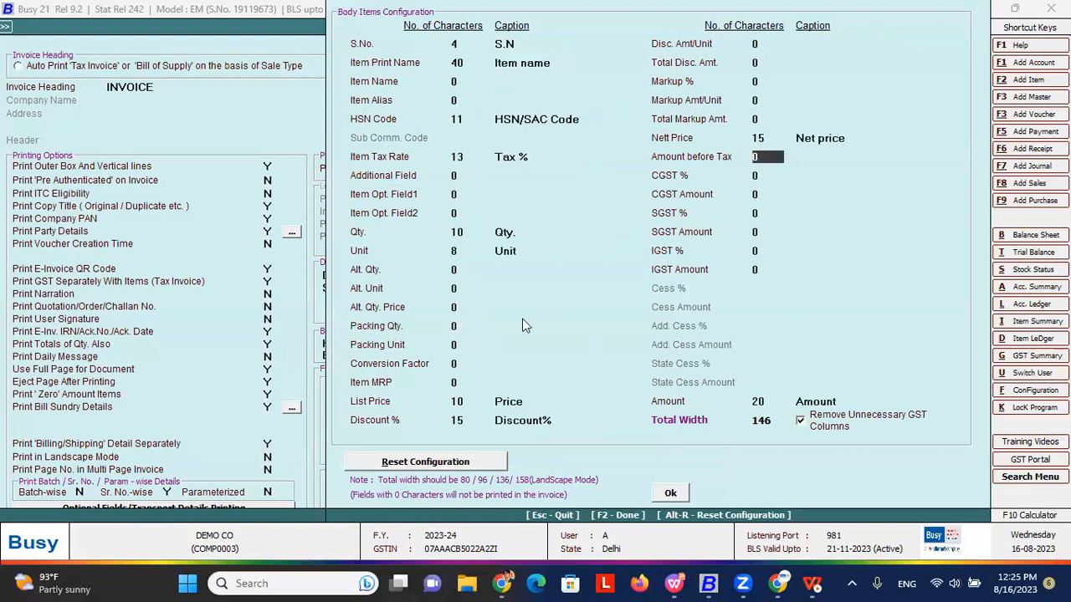
pyautogui.click(529, 404)
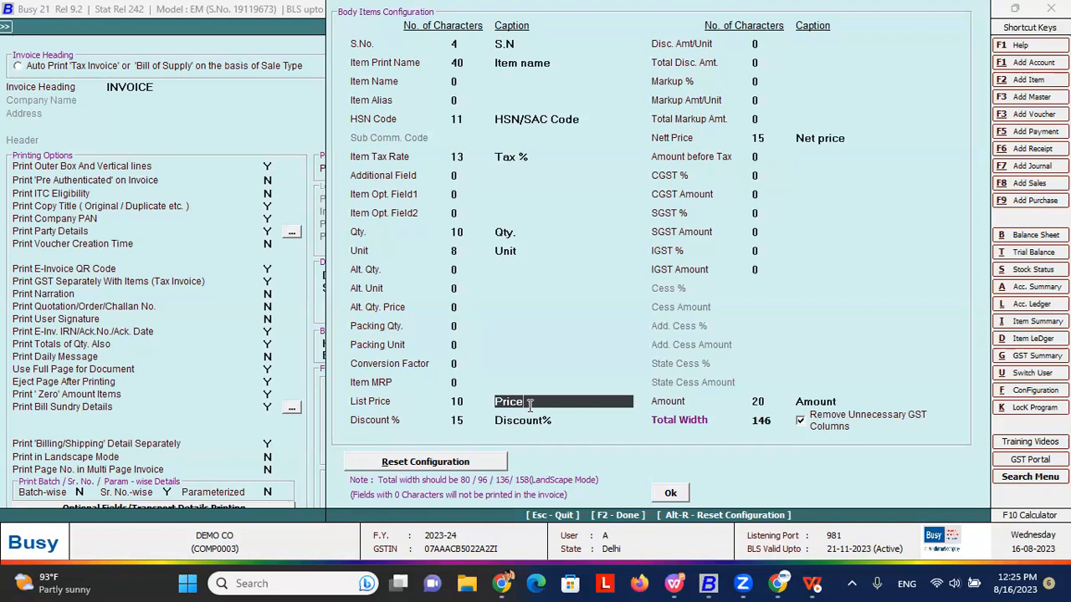
pyautogui.click(774, 139)
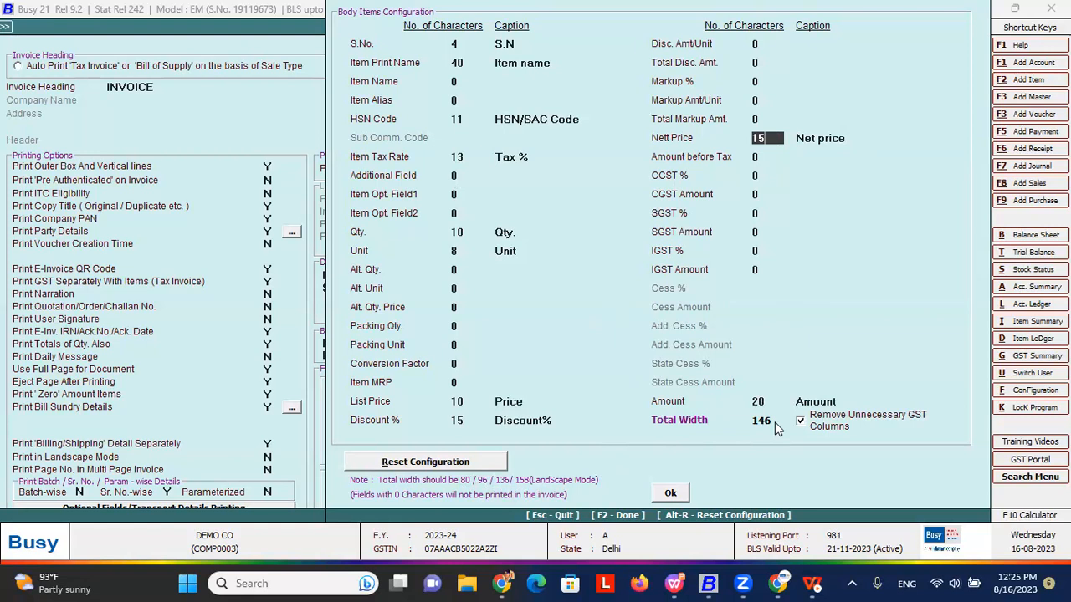
# - Set the Item Print Name column's width to 30 characters and save the body items configuration
pyautogui.click(679, 493)
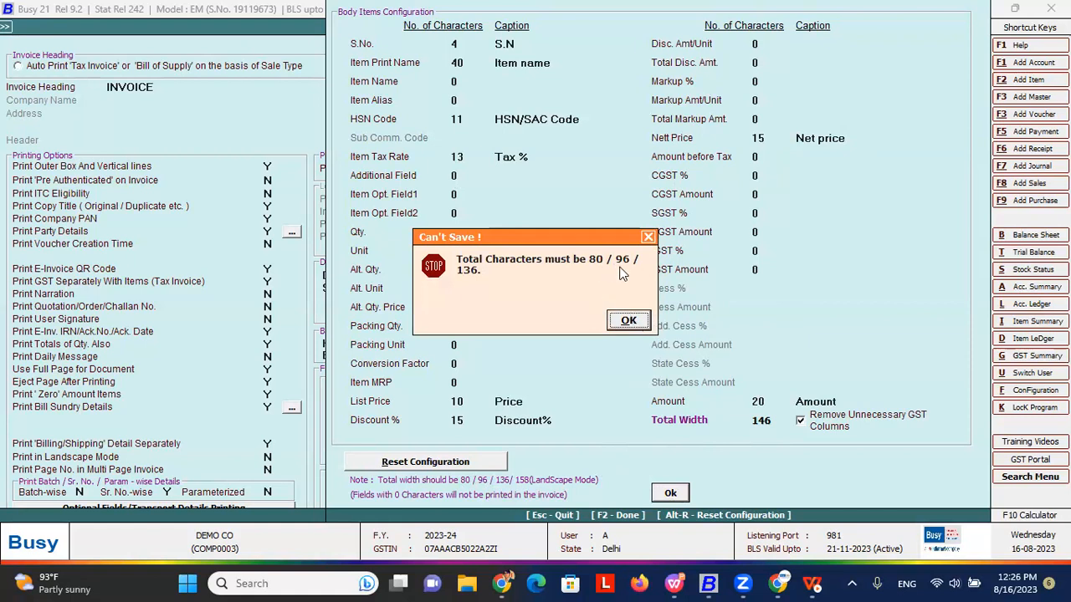
pyautogui.click(629, 322)
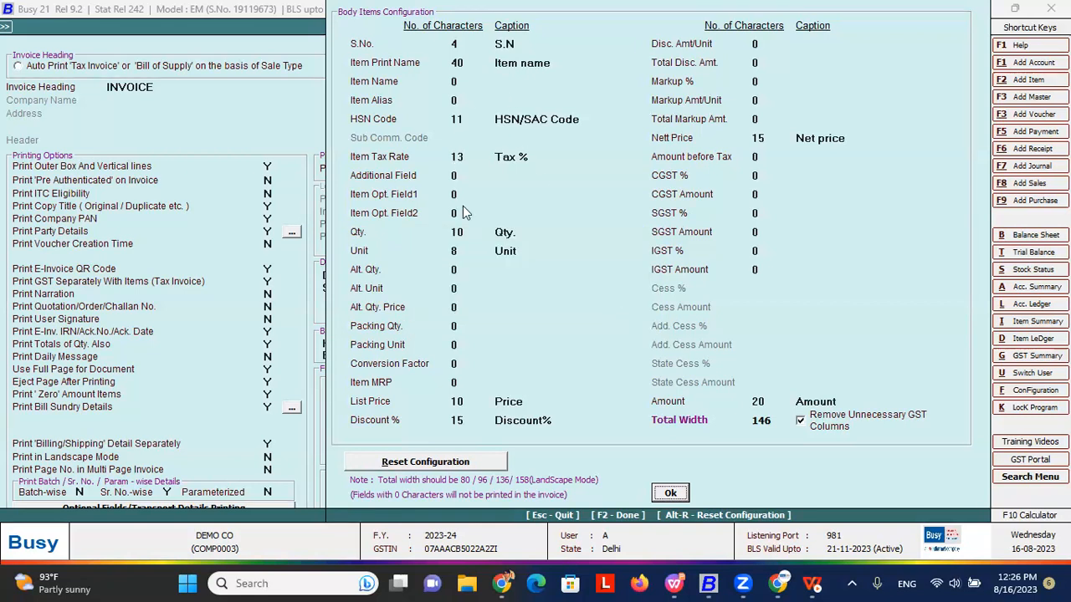
pyautogui.click(456, 62)
pyautogui.write('30')
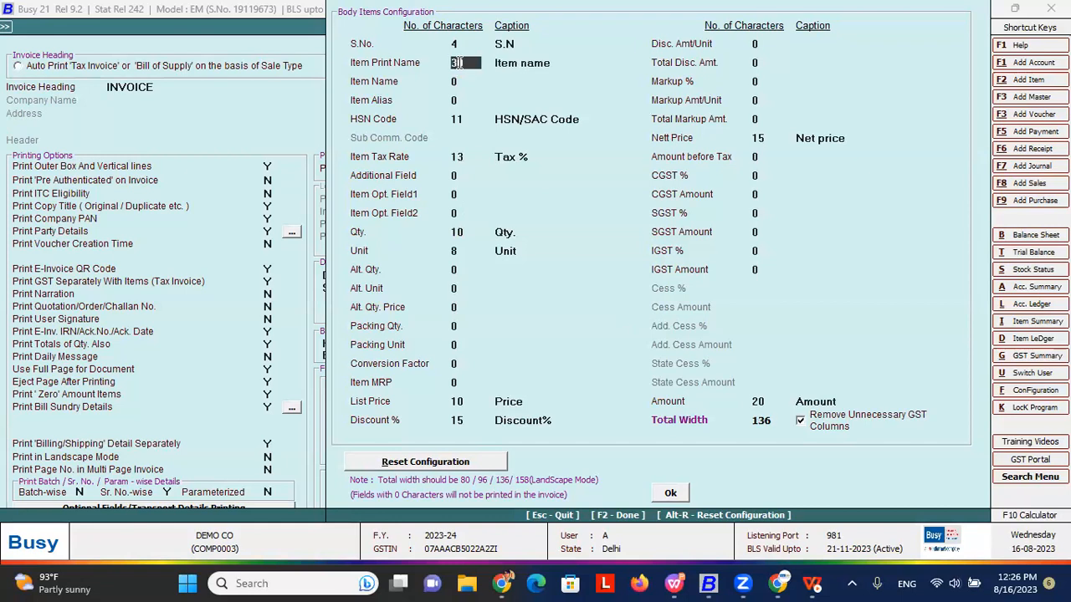
pyautogui.press('Return')
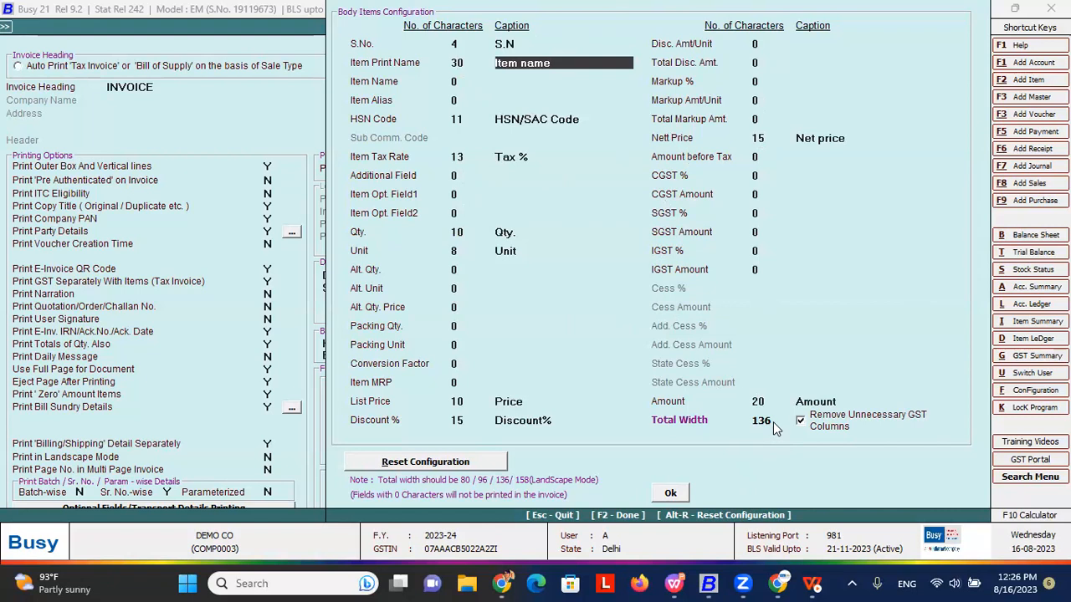
pyautogui.click(684, 493)
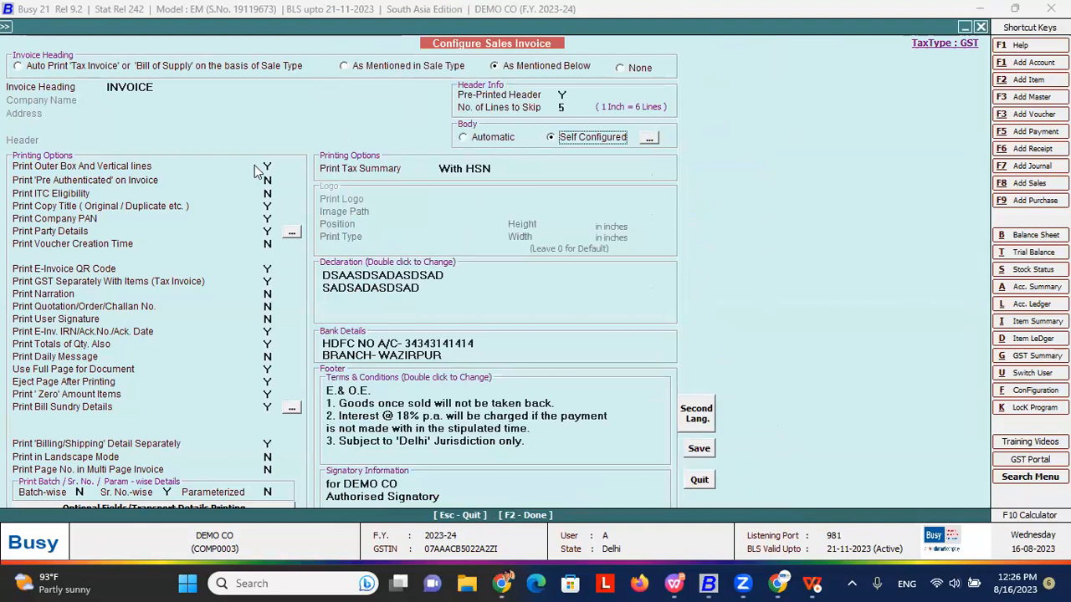
# - Set Print Quotation/Order/Challan No. to Y in the printing options
pyautogui.click(269, 270)
pyautogui.click(269, 307)
pyautogui.press('y')
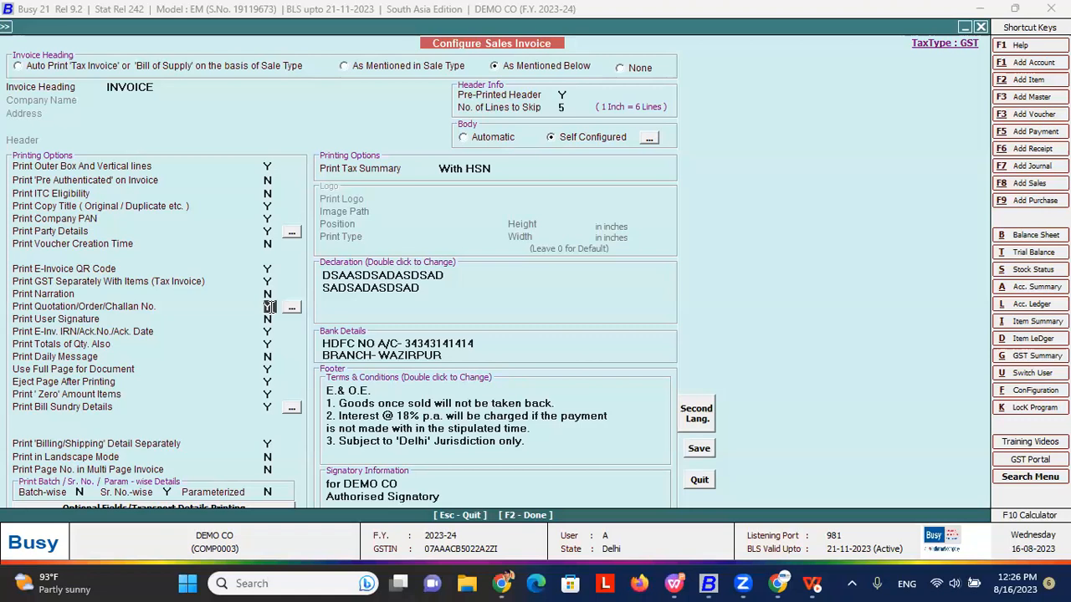
pyautogui.write('Y')
pyautogui.click(269, 333)
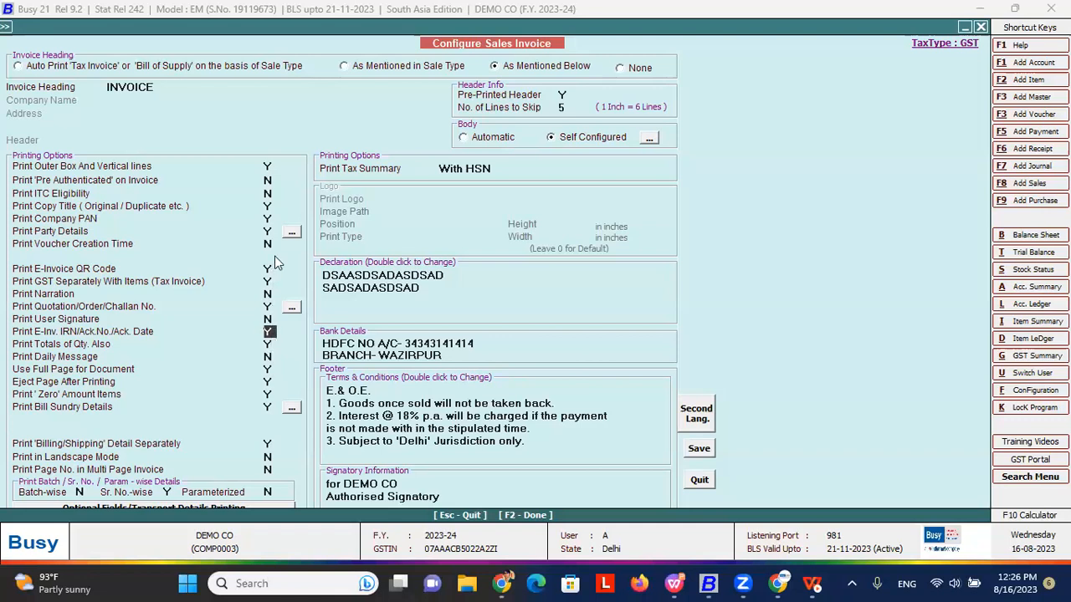
# - Open the party details printing options, toggle Print E-Mail ID off and back on, and accept them
pyautogui.click(289, 234)
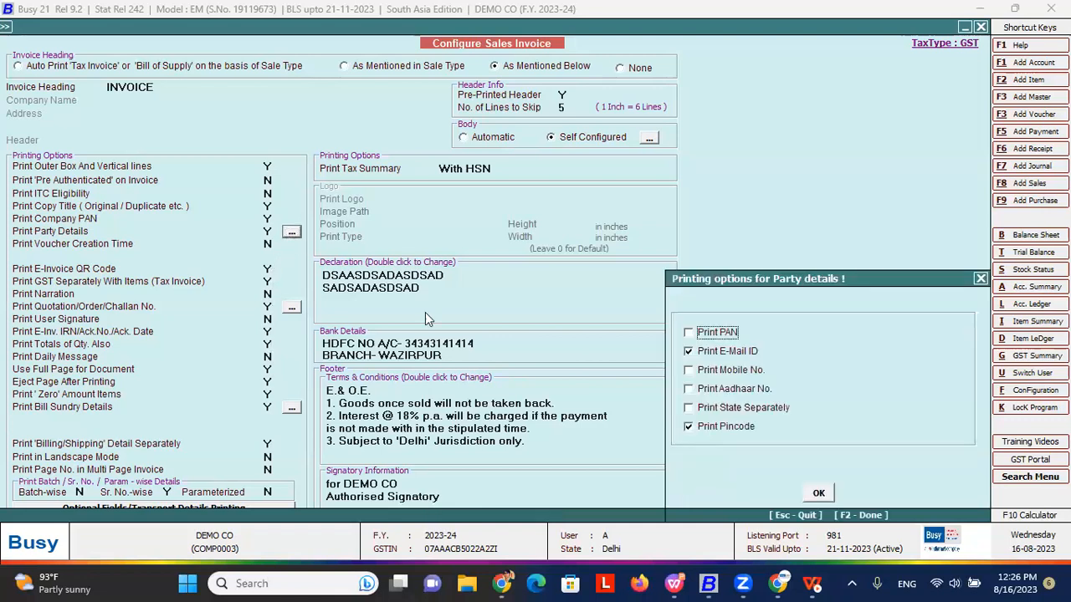
pyautogui.click(701, 355)
pyautogui.click(700, 354)
pyautogui.click(818, 494)
# - Examine the declaration, bank details, terms and conditions, and Print Tax Summary choices, keeping With HSN selected
pyautogui.click(433, 290)
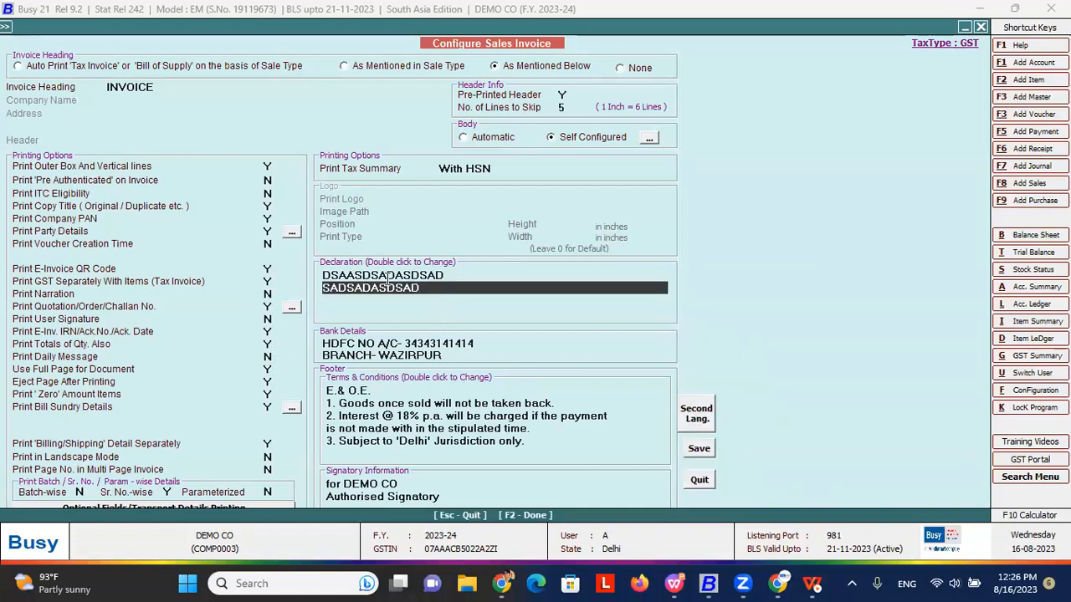
pyautogui.click(456, 354)
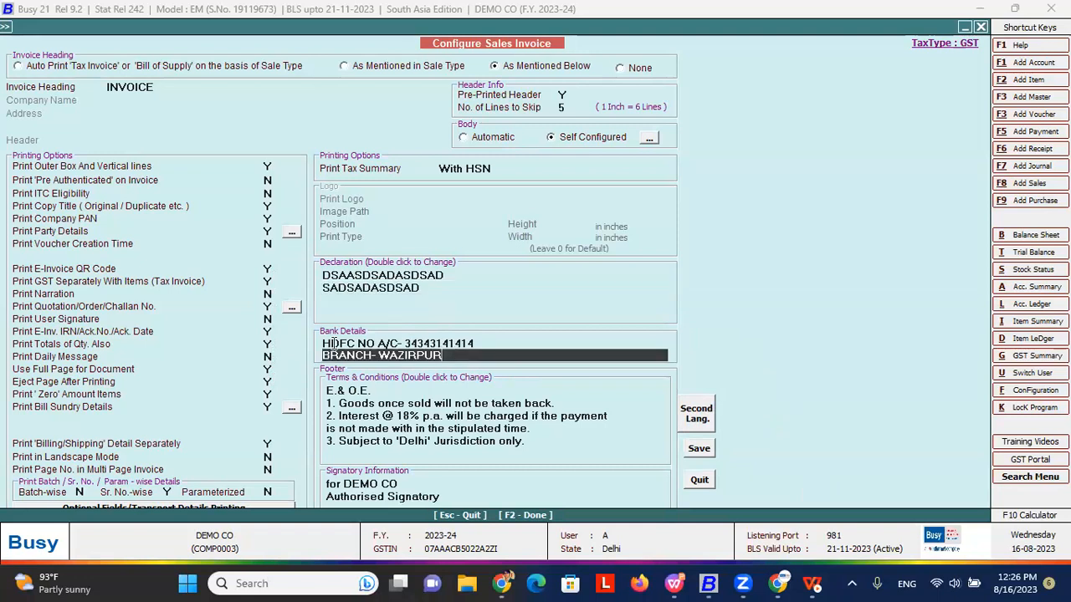
pyautogui.click(529, 440)
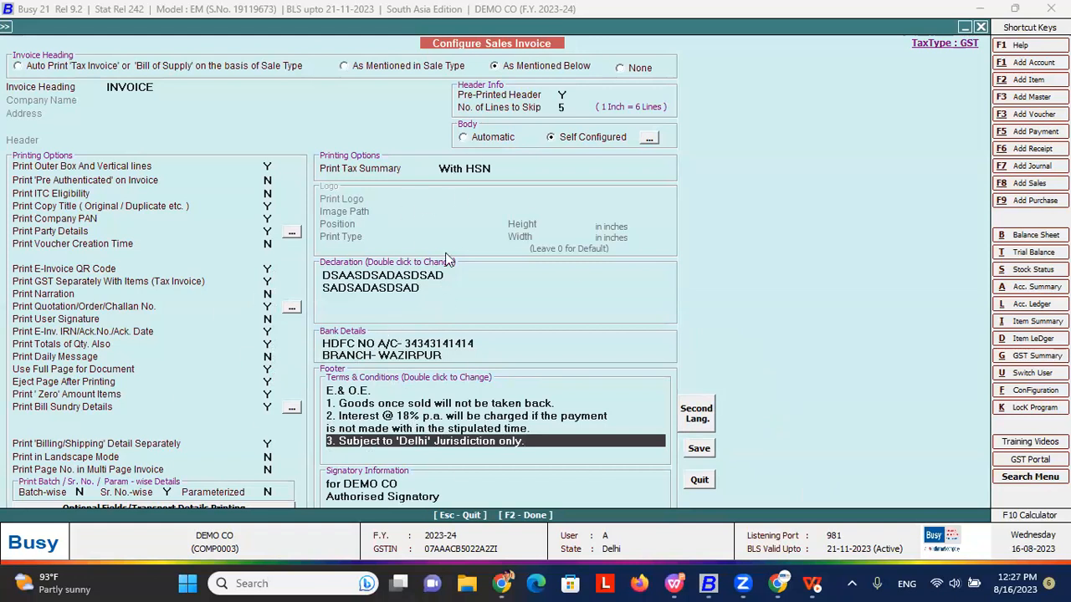
pyautogui.click(501, 168)
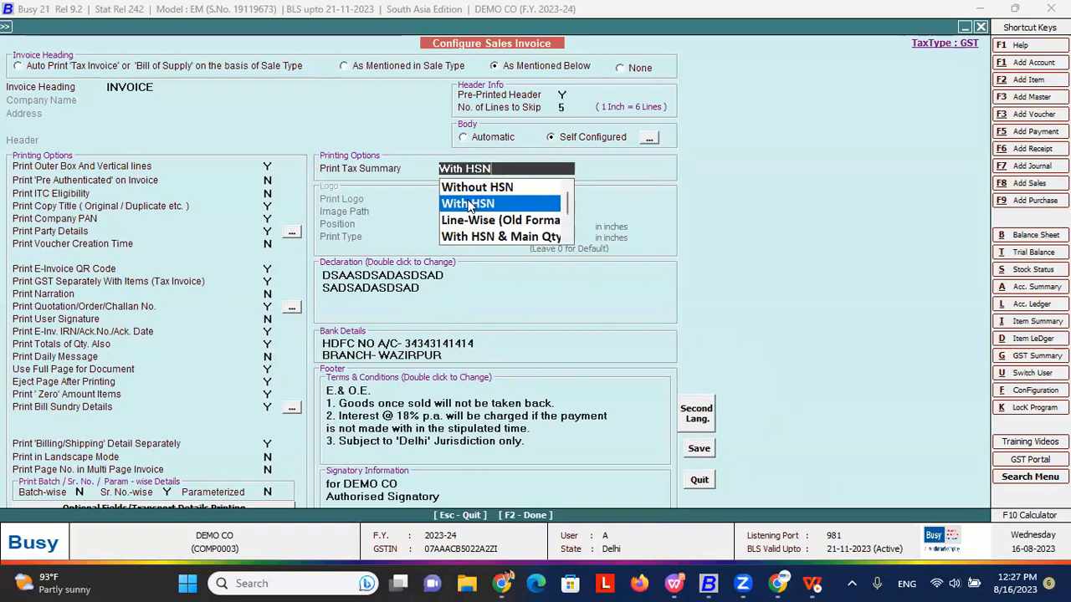
pyautogui.click(470, 205)
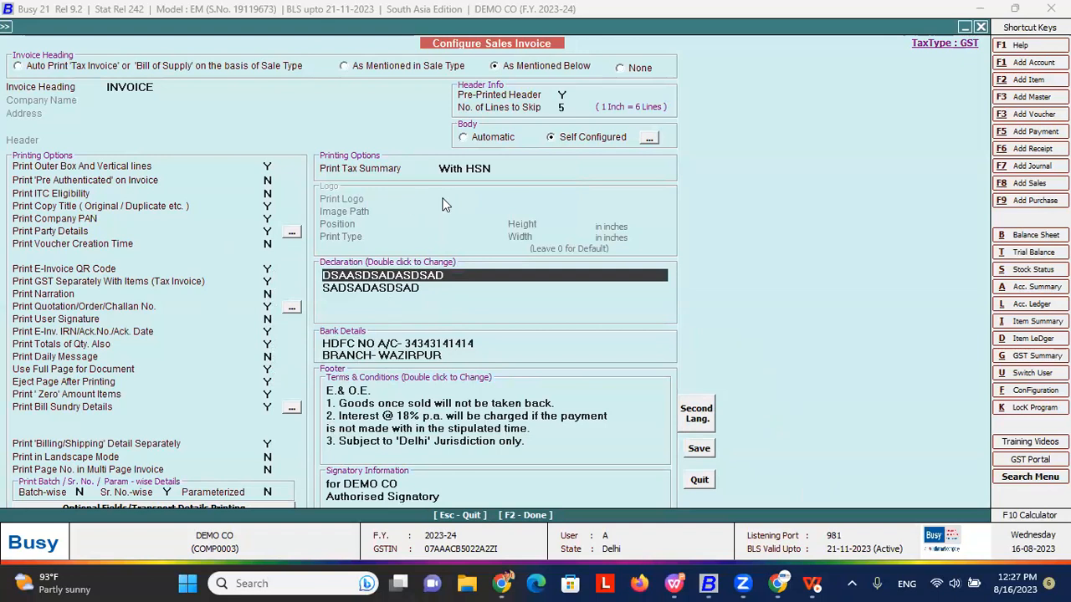
# - Set Pre-Printed Header to N and enable Print Logo for the invoice
pyautogui.click(562, 94)
pyautogui.press('n')
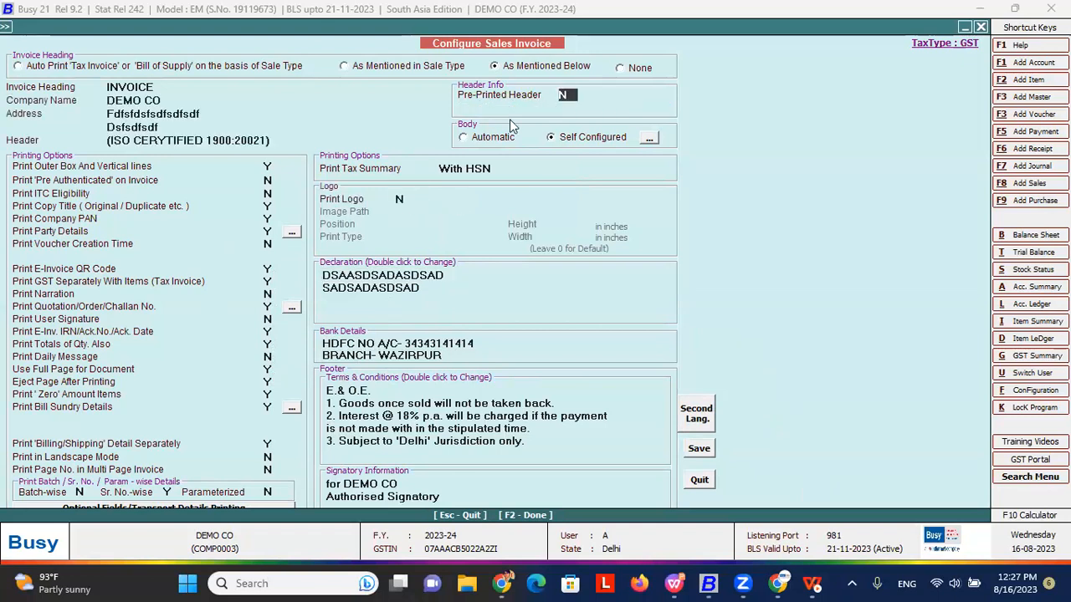
pyautogui.click(401, 199)
pyautogui.press('y')
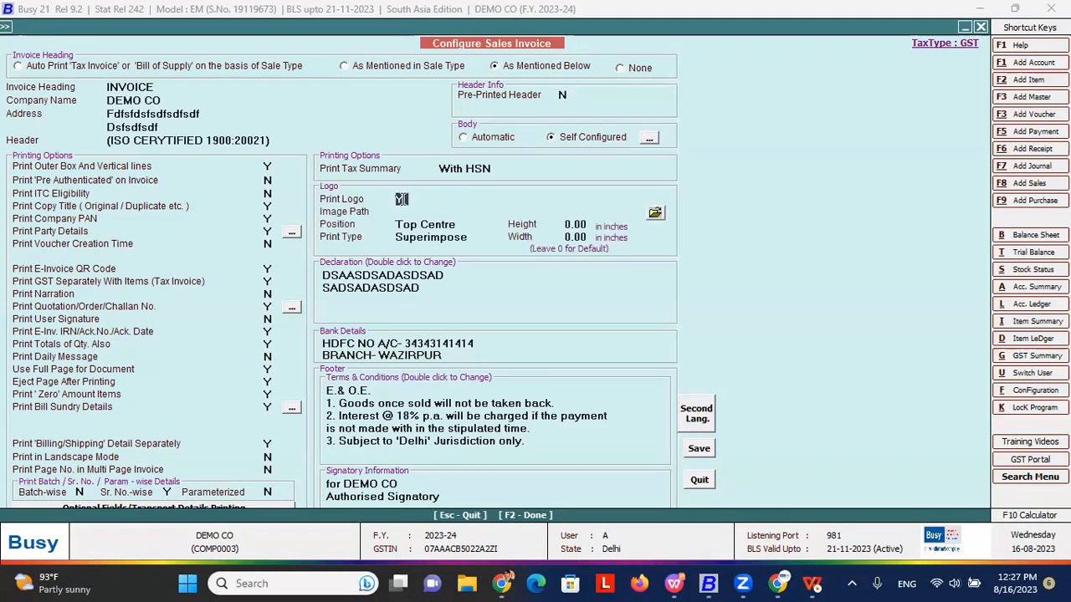
# - Load the Busy logo image from the Desktop as the invoice logo
pyautogui.click(655, 214)
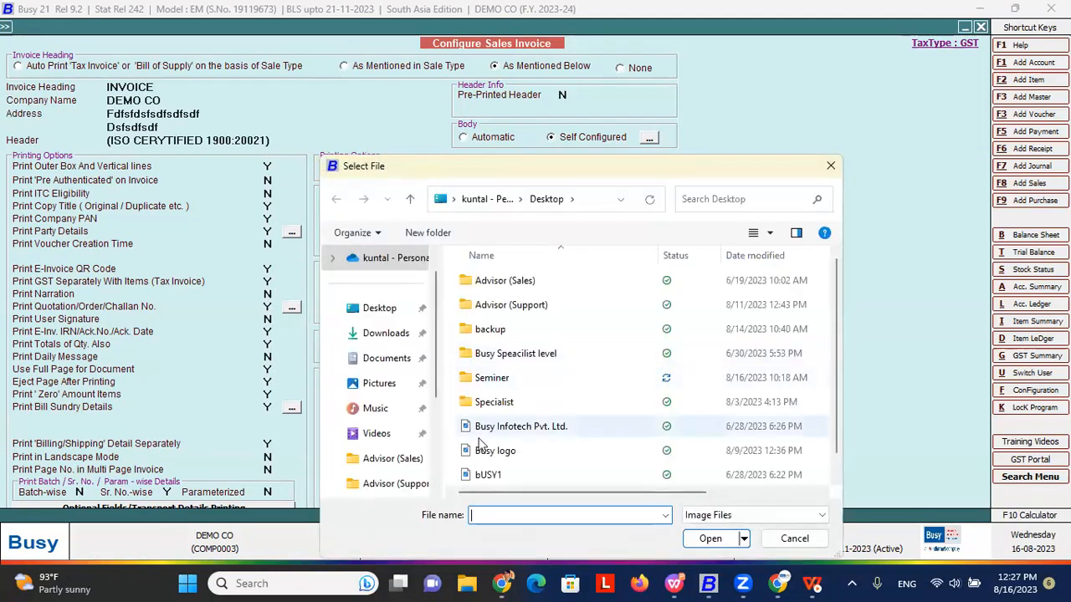
pyautogui.click(491, 450)
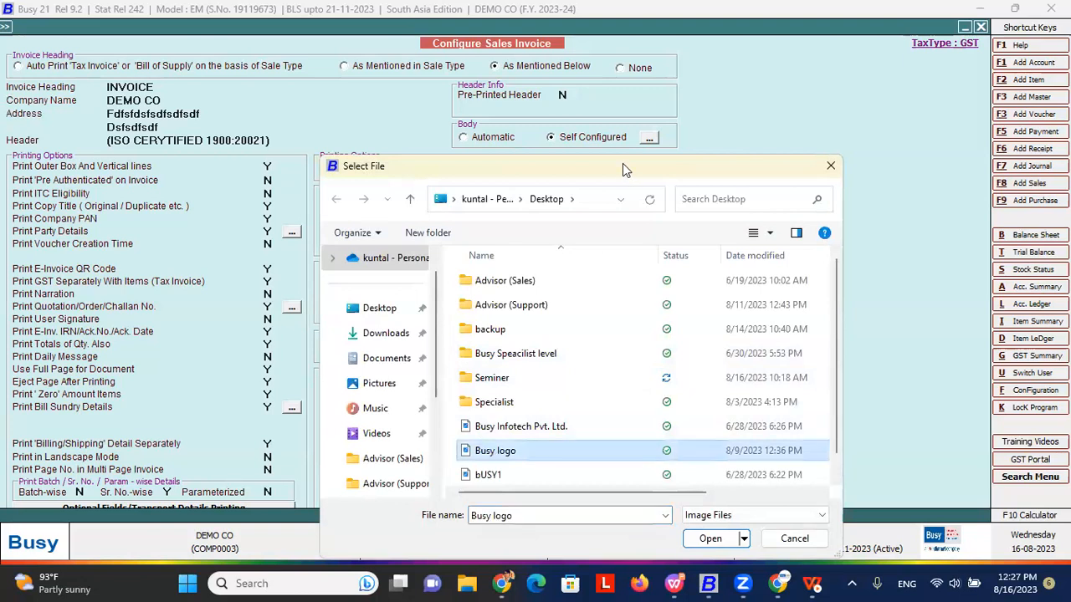
pyautogui.moveTo(623, 157); pyautogui.dragTo(622, 28)
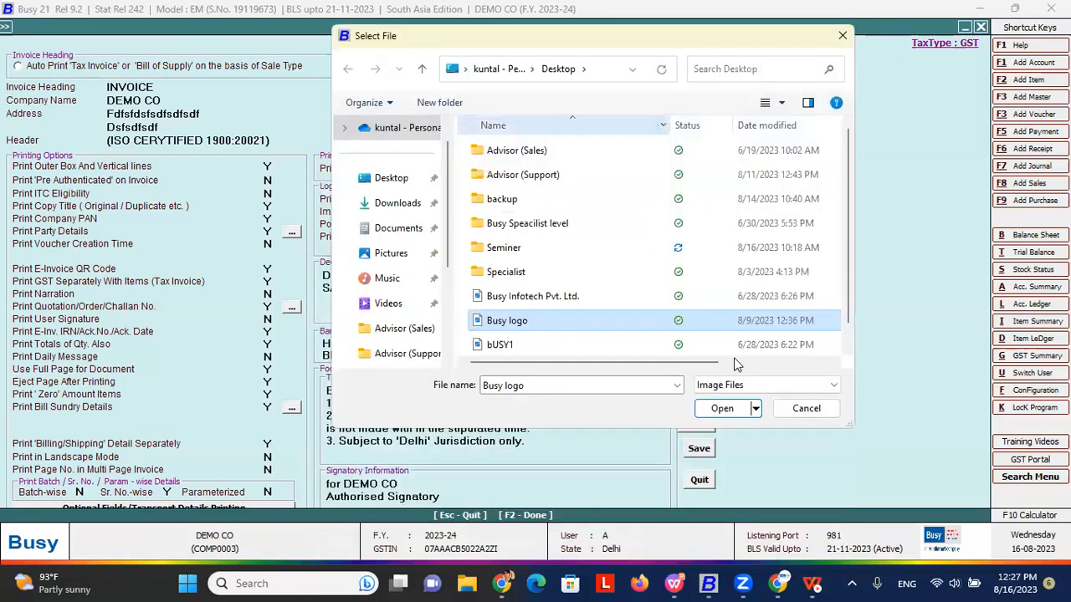
pyautogui.click(710, 408)
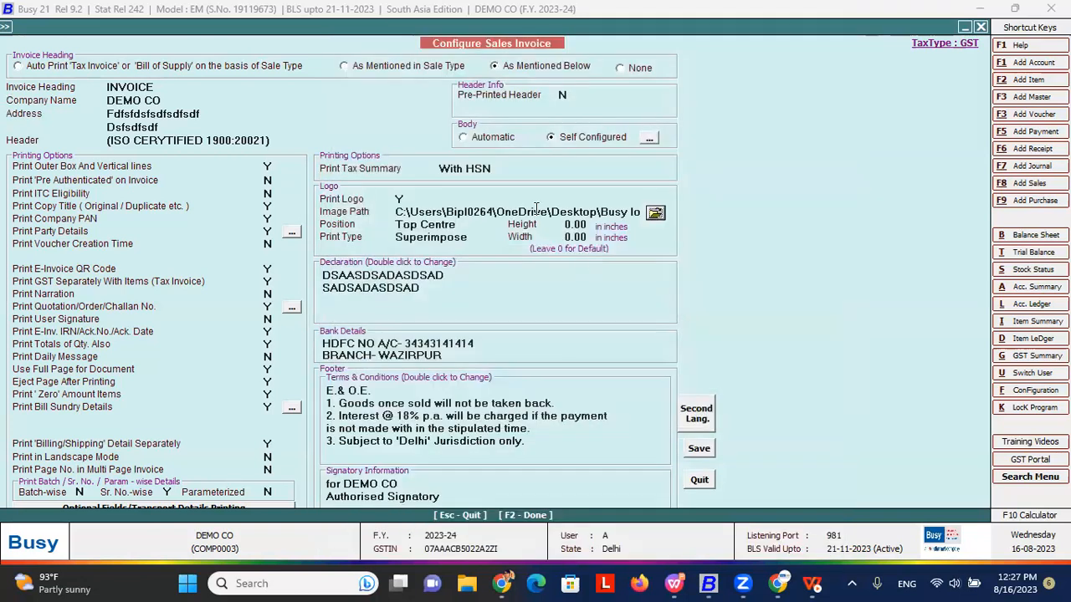
# - Position the invoice logo at Top Left and set its height and width to 1 inch each
pyautogui.click(455, 224)
pyautogui.click(435, 240)
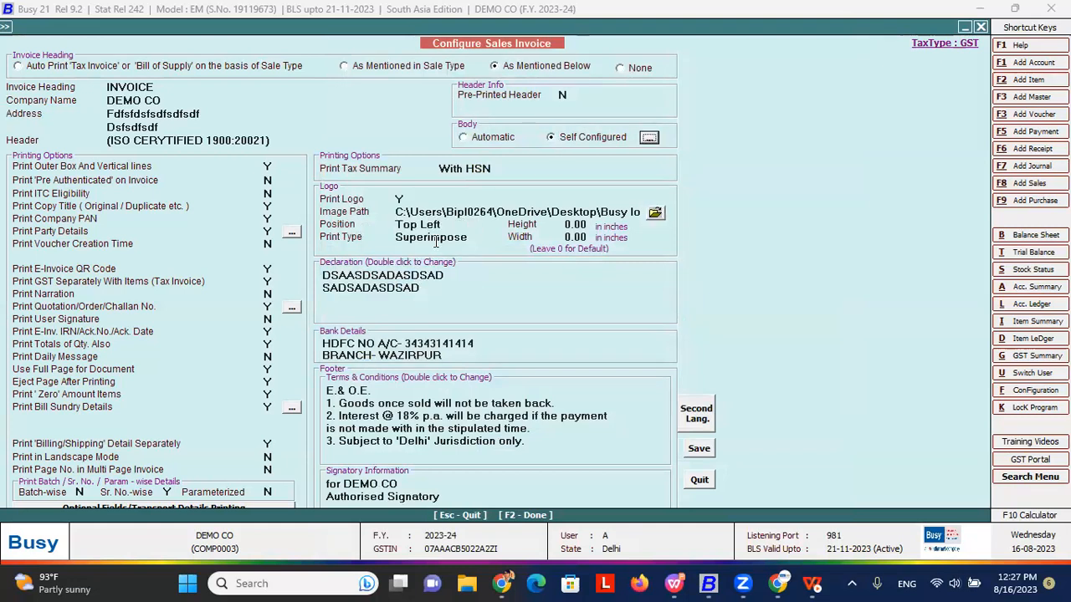
pyautogui.click(572, 219)
pyautogui.write('1')
pyautogui.press('Return')
pyautogui.write('1')
pyautogui.press('Return')
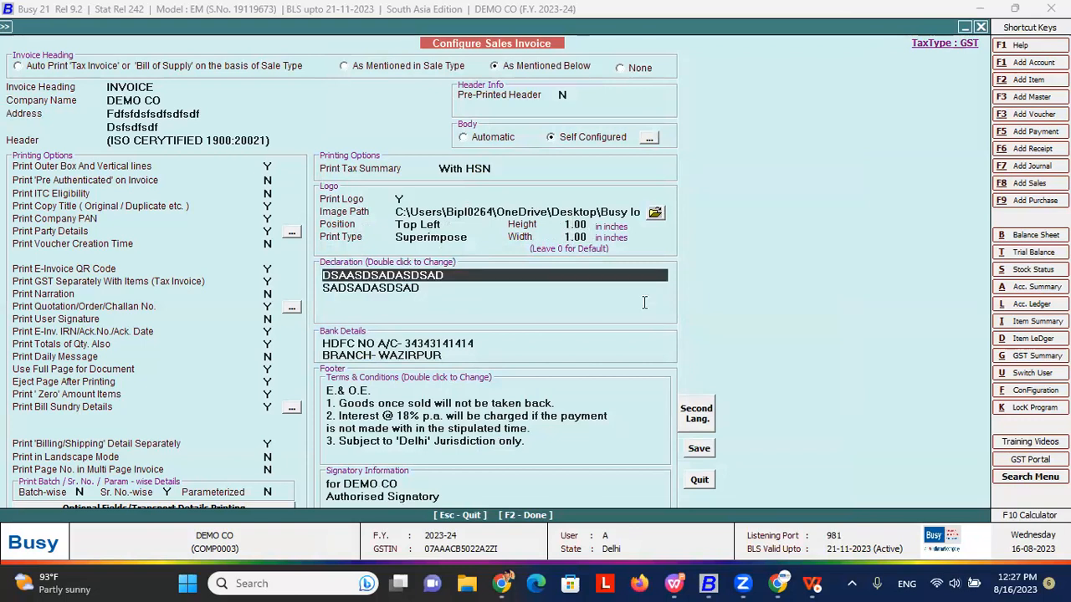
# - Set every Second Language Printing option to English and save the sales invoice configuration
pyautogui.click(696, 416)
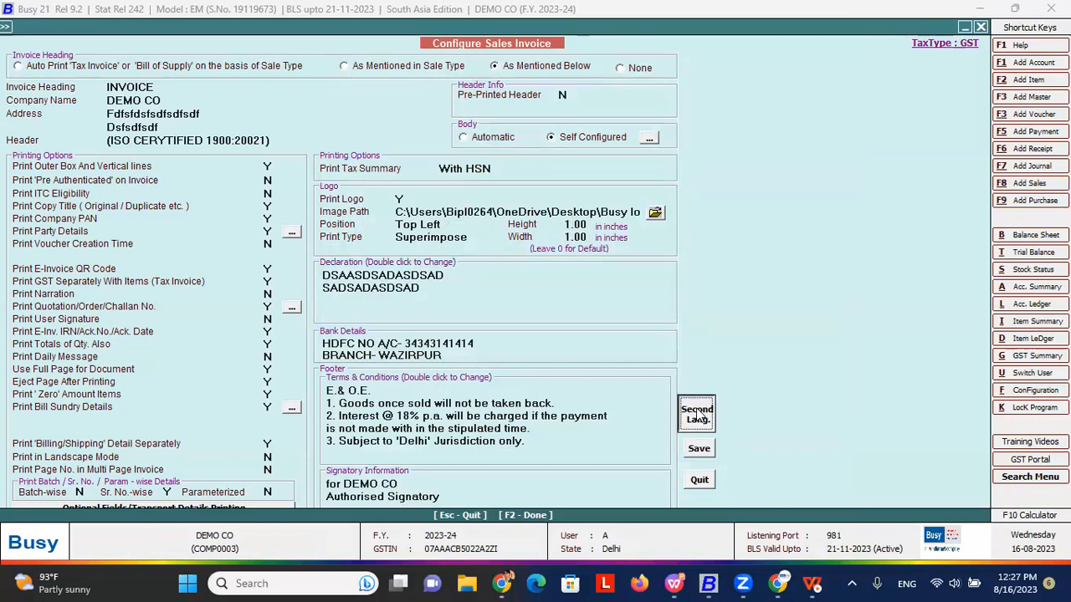
pyautogui.press('space')
pyautogui.press('Return')
pyautogui.press('space')
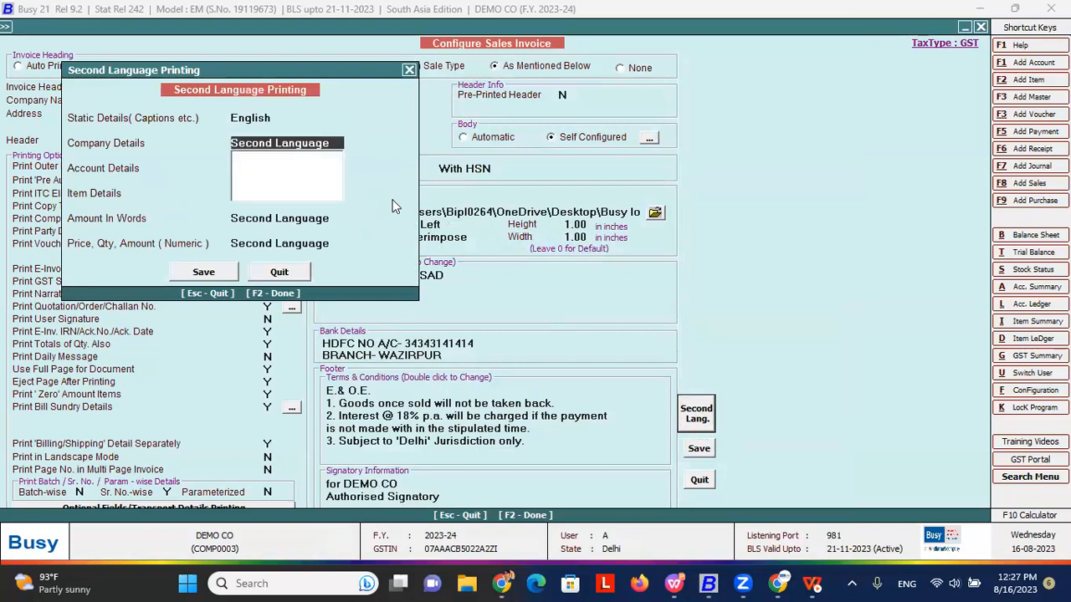
pyautogui.press('Return')
pyautogui.press('space')
pyautogui.press('Return')
pyautogui.press('space')
pyautogui.press('Return')
pyautogui.press('space')
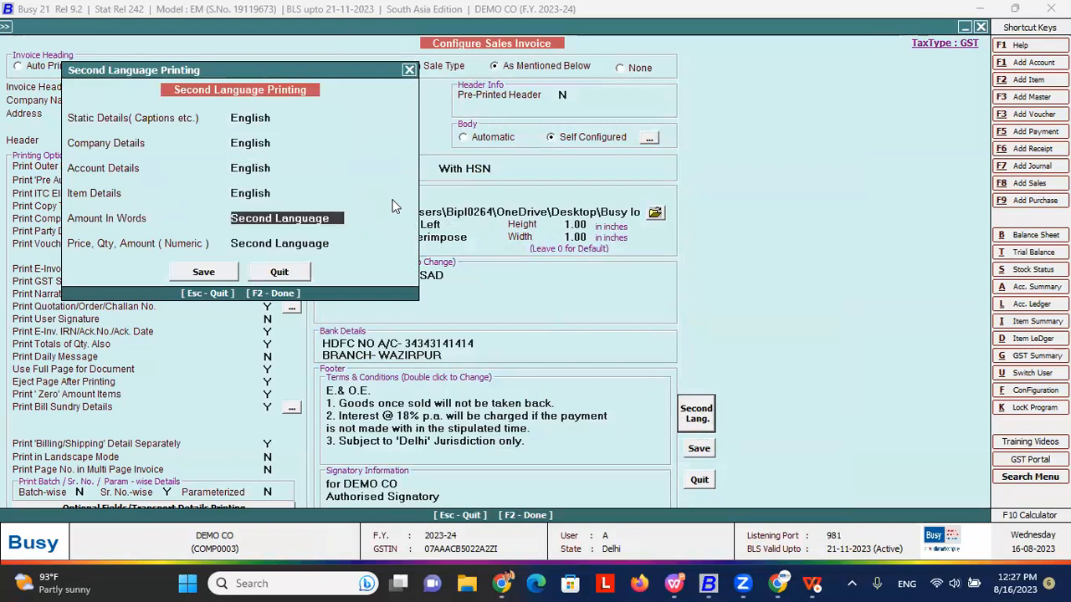
pyautogui.press('Return')
pyautogui.press('space')
pyautogui.press('Return')
pyautogui.press('Return')
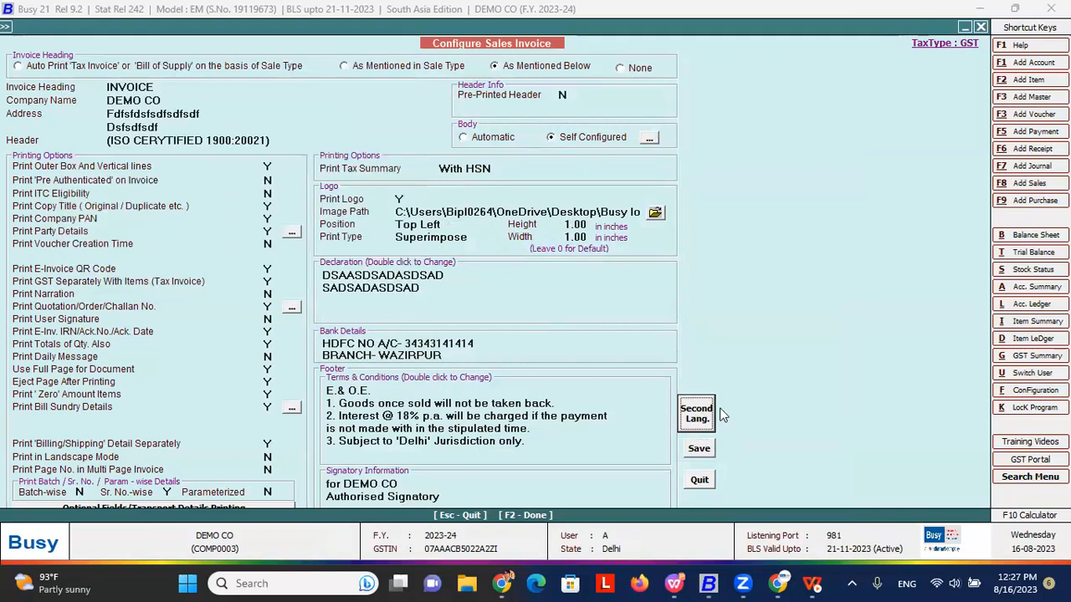
pyautogui.click(699, 449)
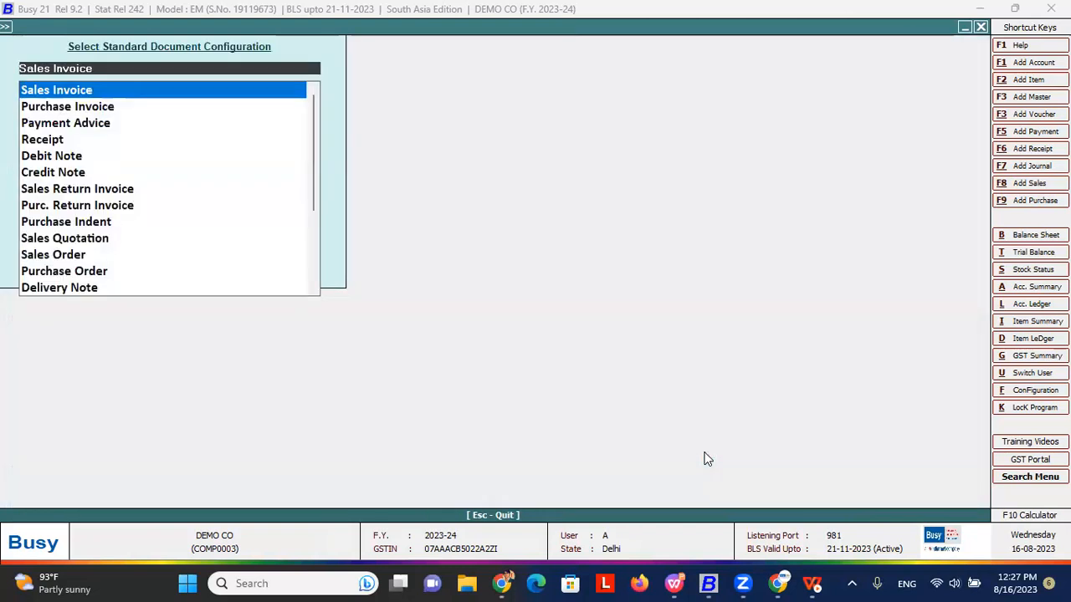
# - Open sales voucher Sal/0014/23-24 of the Main series for modification
pyautogui.press('Escape')
pyautogui.press('Right')
pyautogui.press('Down')
pyautogui.press('Return')
pyautogui.press('Down')
pyautogui.press('Down')
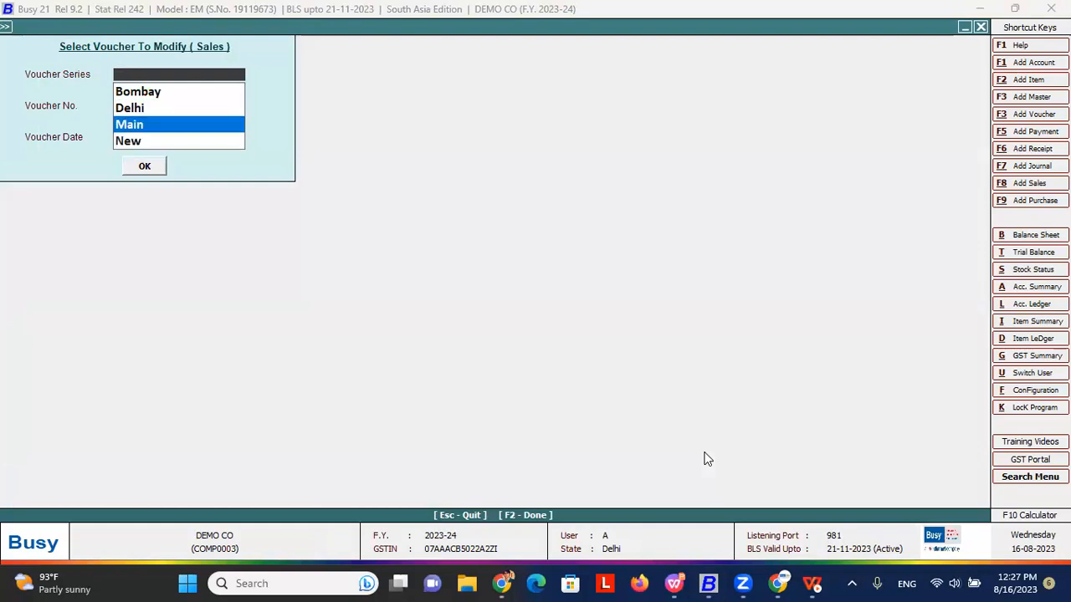
pyautogui.press('Return')
pyautogui.press('Return')
pyautogui.press('Return')
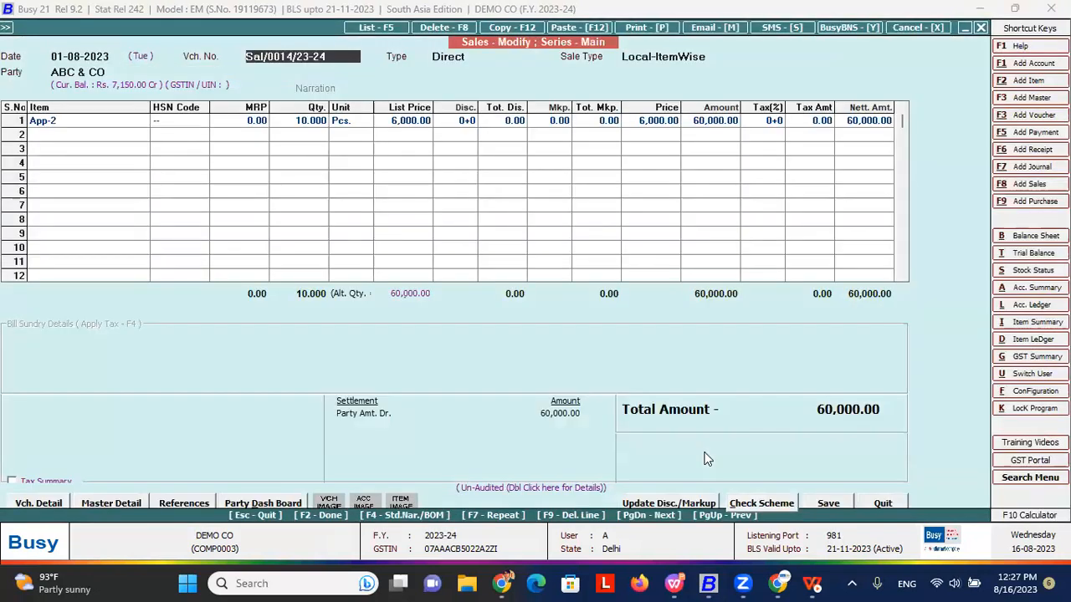
# - Preview the sales invoice in STANDARD format and examine its header, logo, item columns, tax summary and footer
pyautogui.hotkey('alt', 'p')
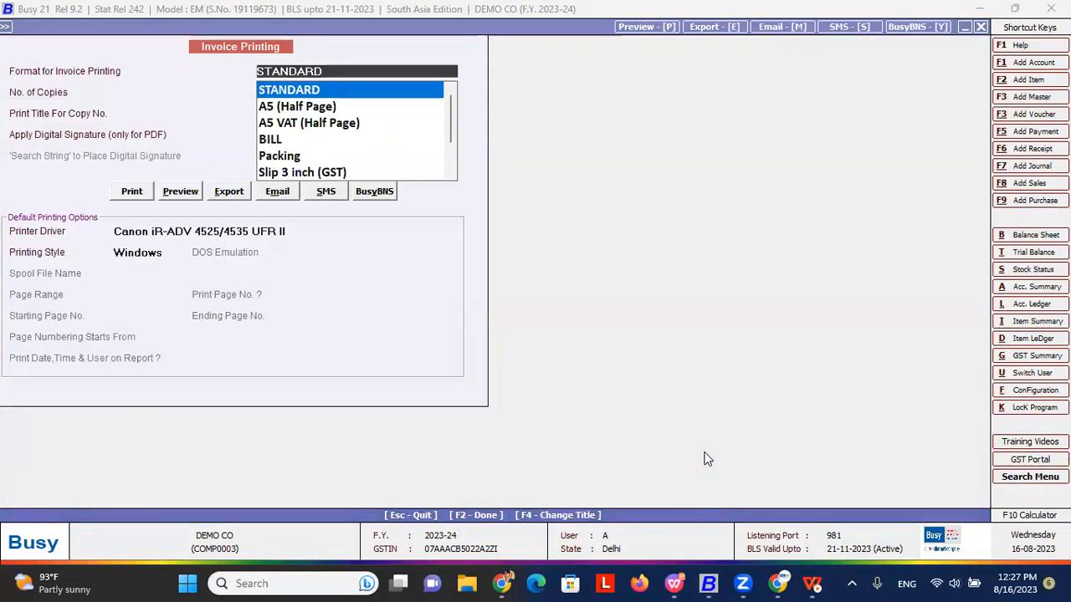
pyautogui.press('Return')
pyautogui.press('Return')
pyautogui.press('Return')
pyautogui.press('Return')
pyautogui.press('Right')
pyautogui.press('Return')
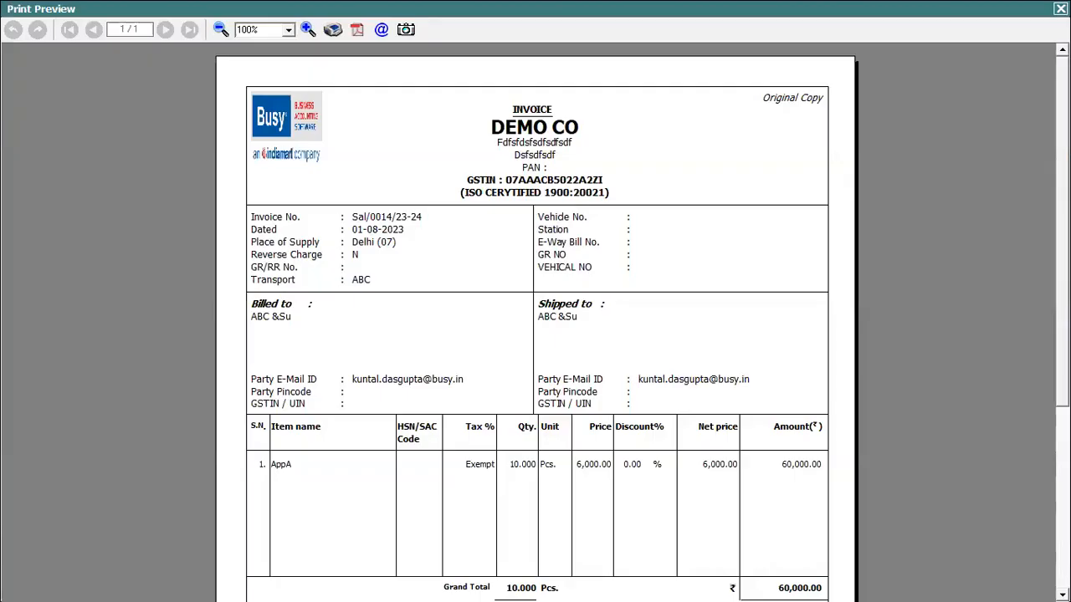
pyautogui.scroll(-3, 637, 236)
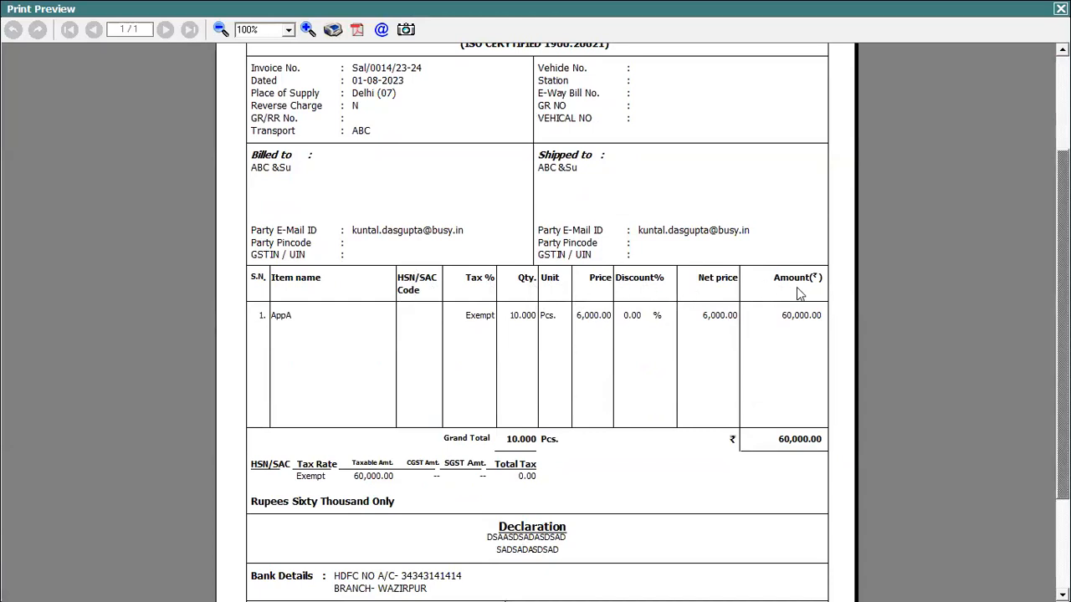
pyautogui.scroll(-4, 798, 293)
pyautogui.scroll(4, 799, 293)
pyautogui.scroll(2, 535, 322)
pyautogui.scroll(-4, 536, 322)
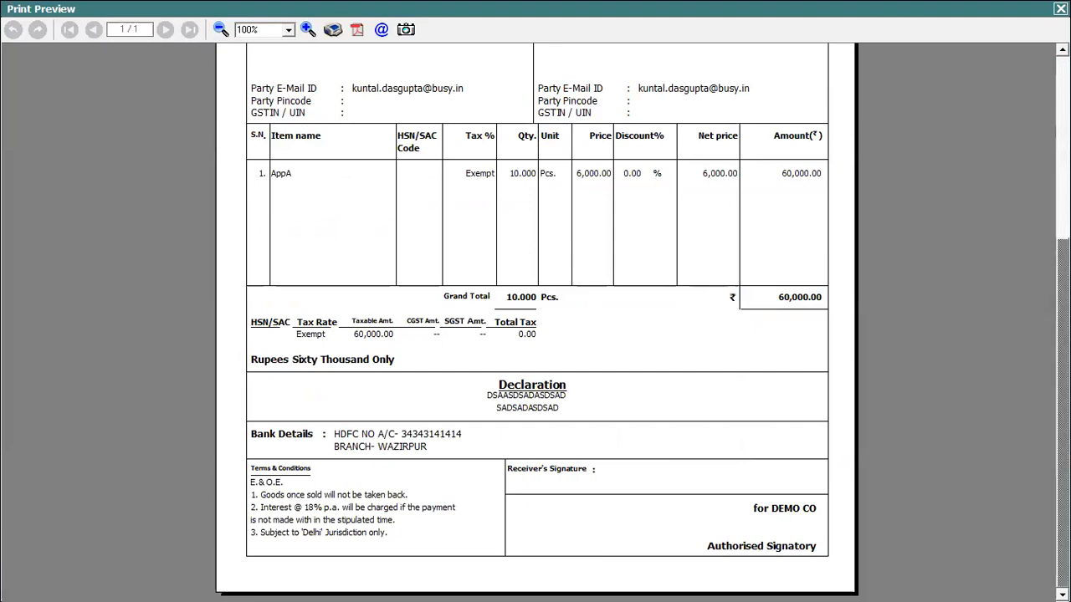
pyautogui.press('Escape')
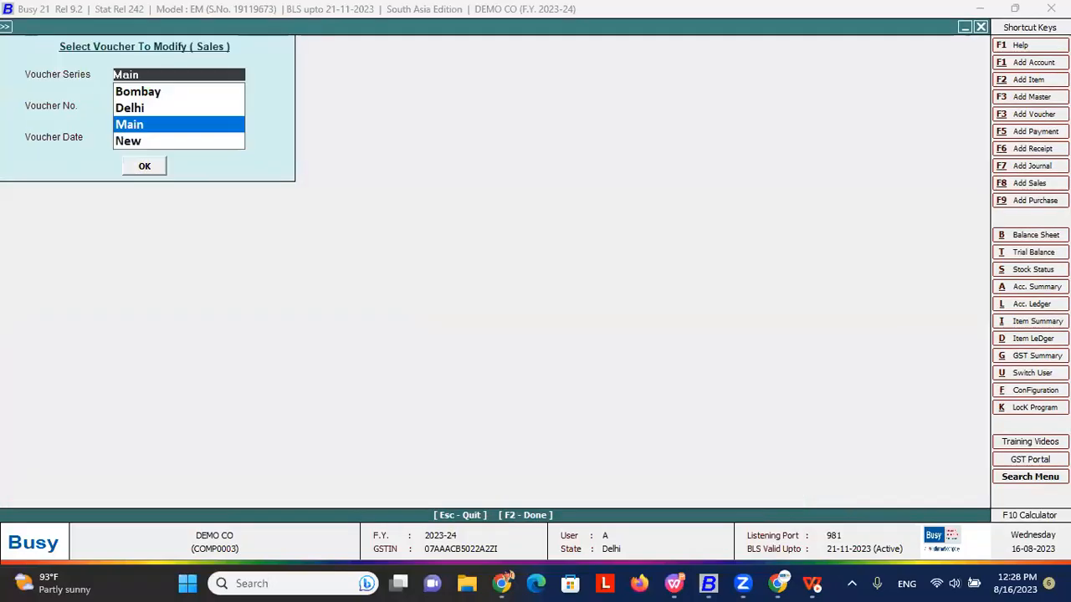
# - Reopen the standard Sales Invoice configuration, review its self-configured body columns, and save it
pyautogui.press('Escape')
pyautogui.press('Left')
pyautogui.press('Return')
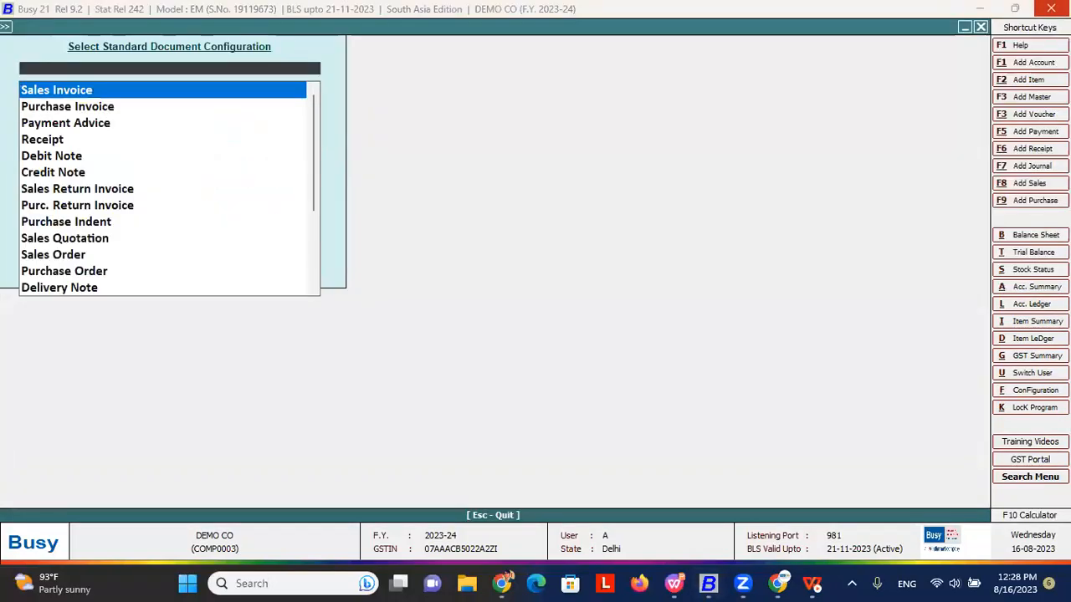
pyautogui.press('Return')
pyautogui.click(430, 289)
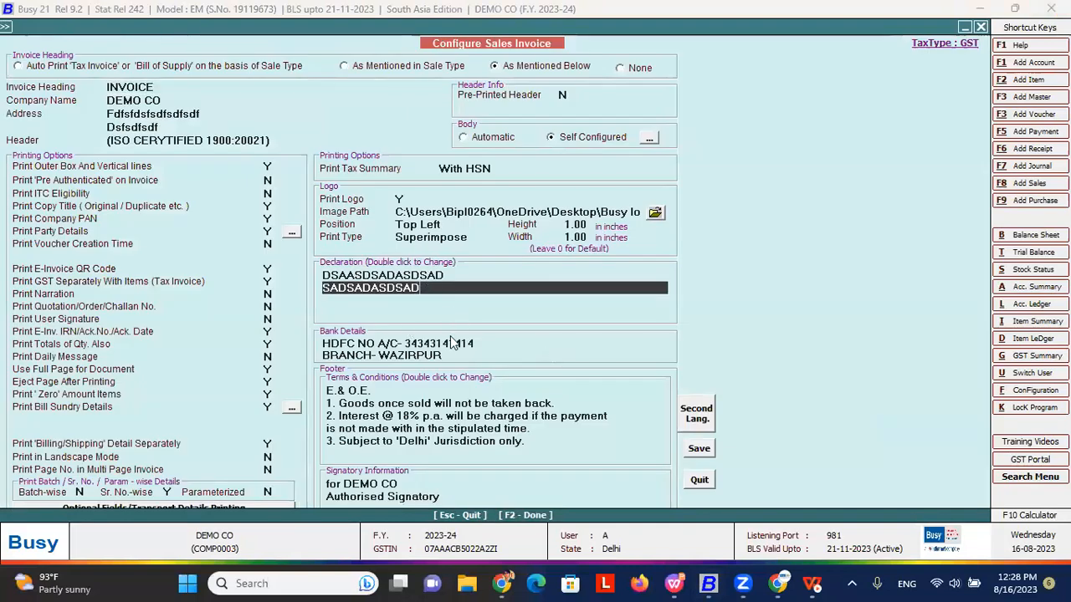
pyautogui.click(649, 137)
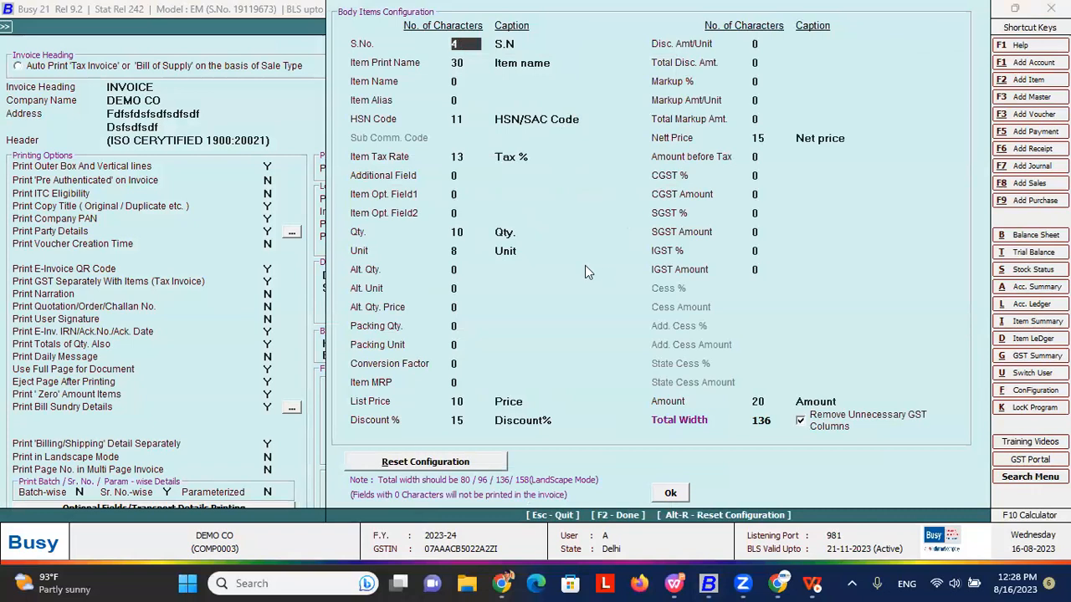
pyautogui.press('Escape')
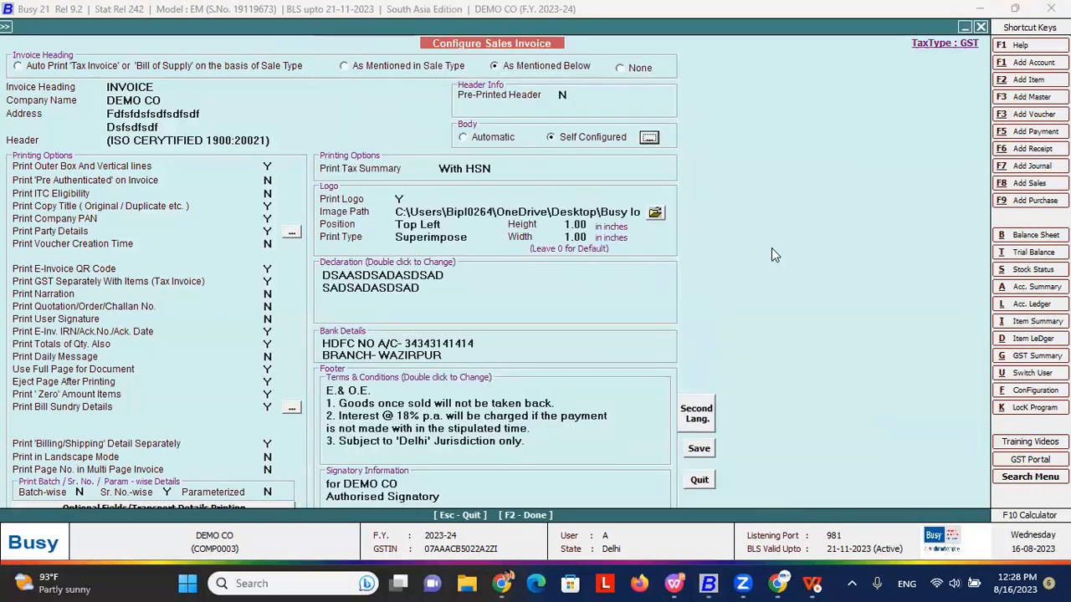
pyautogui.click(701, 449)
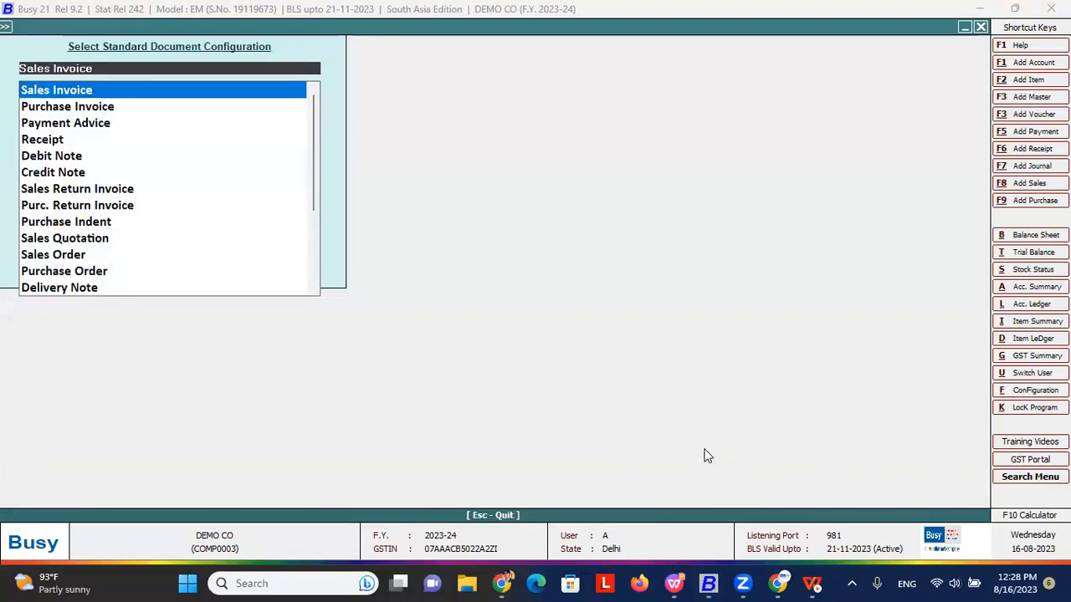
pyautogui.press('Escape')
pyautogui.press('Escape')
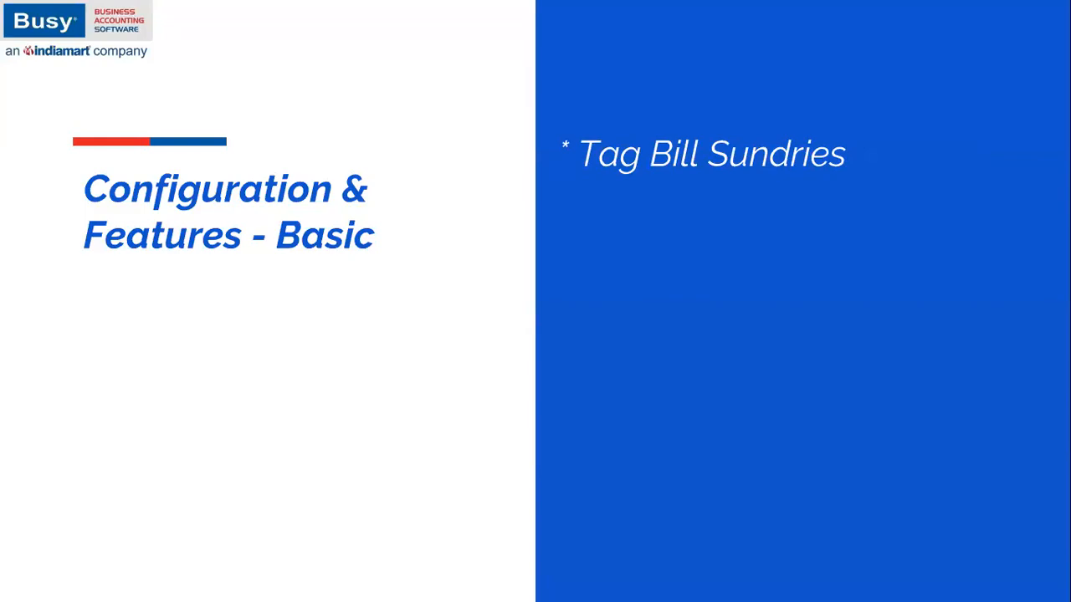
# - Return to the accounting software and open a new sales voucher
pyautogui.hotkey('alt', 'Tab')
pyautogui.press('Right')
pyautogui.press('Down')
pyautogui.press('Down')
pyautogui.press('Up')
pyautogui.press('Up')
pyautogui.press('Down')
pyautogui.press('Return')
pyautogui.press('Escape')
pyautogui.press('Up')
pyautogui.press('Up')
pyautogui.press('Return')
pyautogui.press('Return')
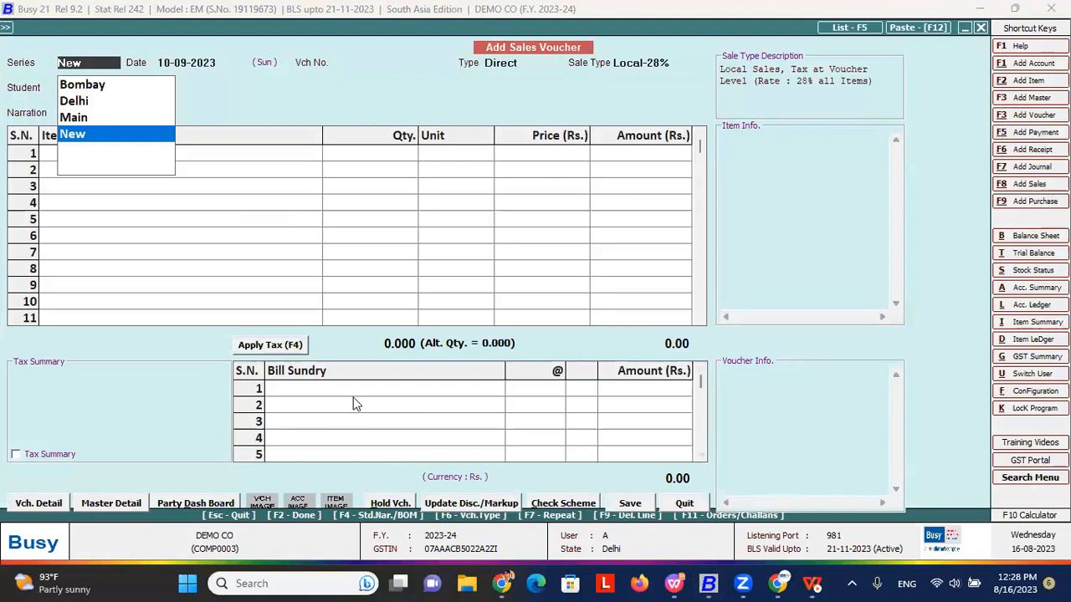
# - Enter Freight & Forwarding Charges and Discount as the voucher's bill sundries, and quit without saving
pyautogui.click(353, 404)
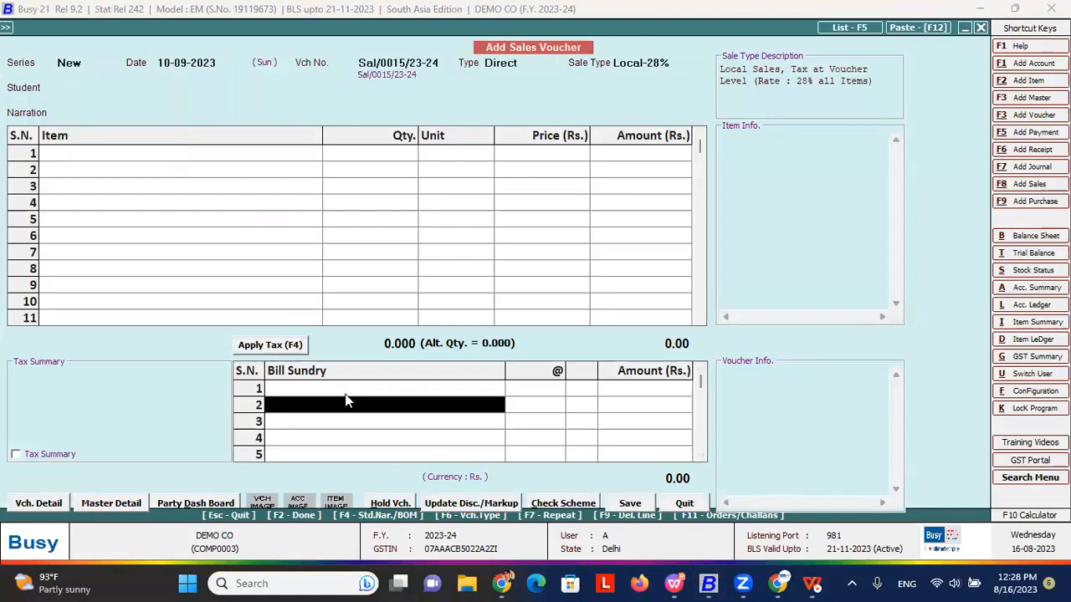
pyautogui.click(336, 396)
pyautogui.press('Return')
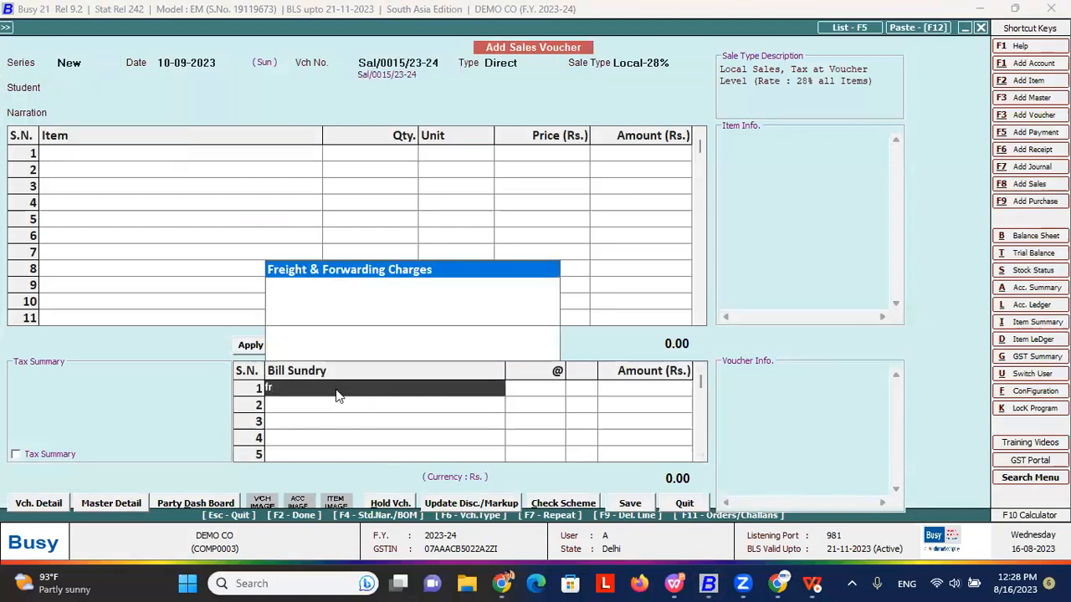
pyautogui.press('Return')
pyautogui.press('Return')
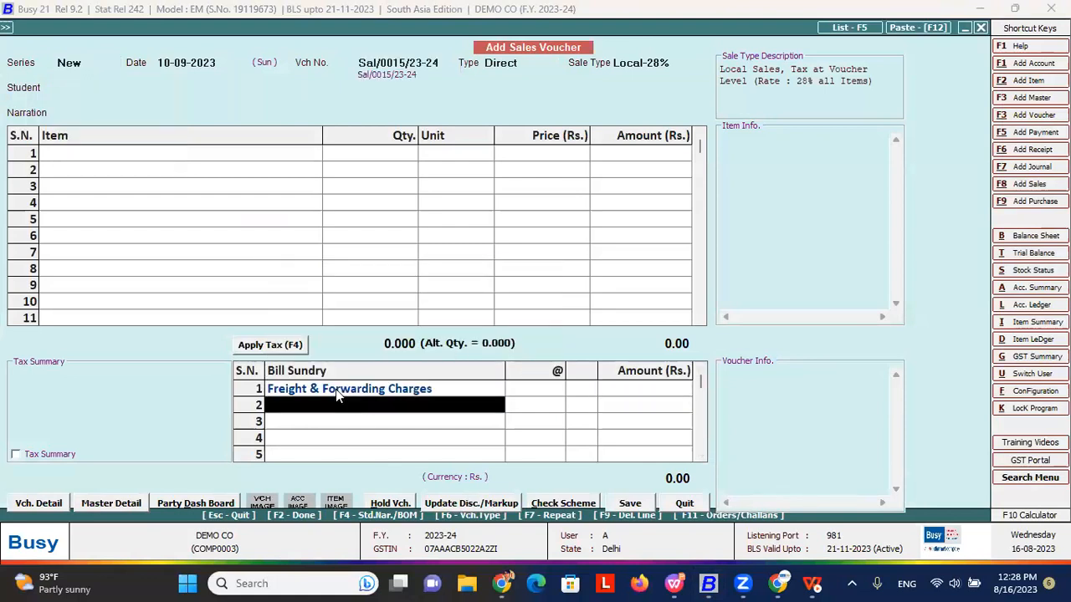
pyautogui.write('di')
pyautogui.press('Return')
pyautogui.press('Left')
pyautogui.press('Up')
pyautogui.press('Down')
pyautogui.press('Up')
pyautogui.press('Down')
pyautogui.press('Escape')
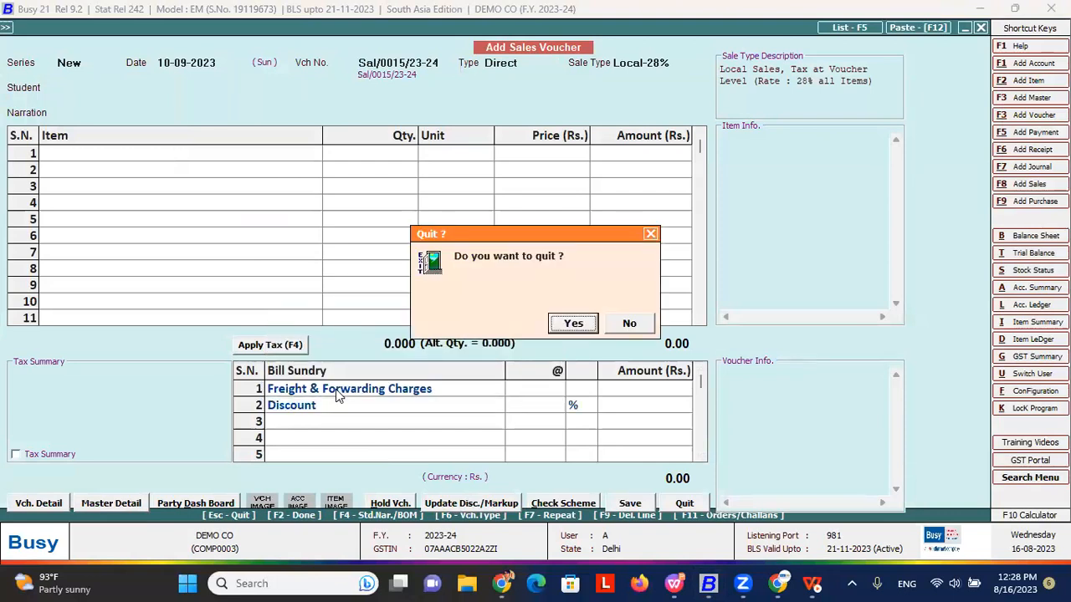
pyautogui.press('Return')
# - Open the Tag Bill Sundries Voucher-wise configuration
pyautogui.press('Left')
pyautogui.press('Up')
pyautogui.press('Up')
pyautogui.press('Down')
pyautogui.press('Return')
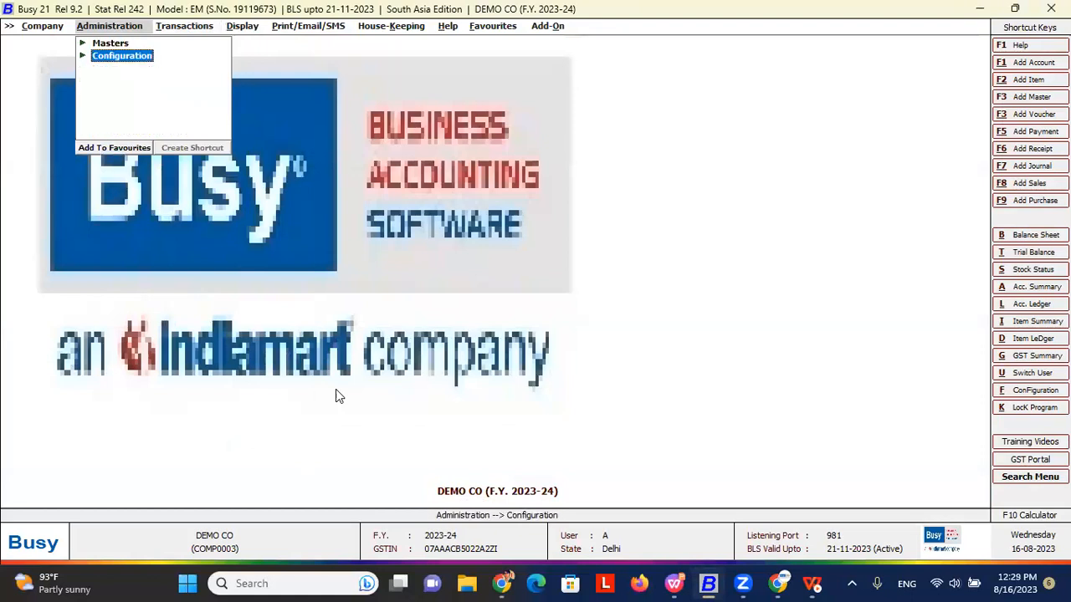
pyautogui.press('Down')
pyautogui.press('Down')
pyautogui.press('Down')
pyautogui.press('Down')
pyautogui.press('Down')
pyautogui.press('Down')
pyautogui.press('Down')
pyautogui.press('Down')
pyautogui.press('Down')
pyautogui.press('Down')
pyautogui.press('Down')
pyautogui.press('Down')
pyautogui.press('Down')
pyautogui.press('Down')
pyautogui.press('Down')
pyautogui.press('Down')
pyautogui.press('Down')
pyautogui.press('Down')
pyautogui.press('Down')
pyautogui.press('Down')
pyautogui.press('Down')
pyautogui.press('Down')
pyautogui.press('Down')
pyautogui.press('Down')
pyautogui.press('Down')
pyautogui.press('Down')
pyautogui.press('Down')
pyautogui.press('Down')
pyautogui.press('Down')
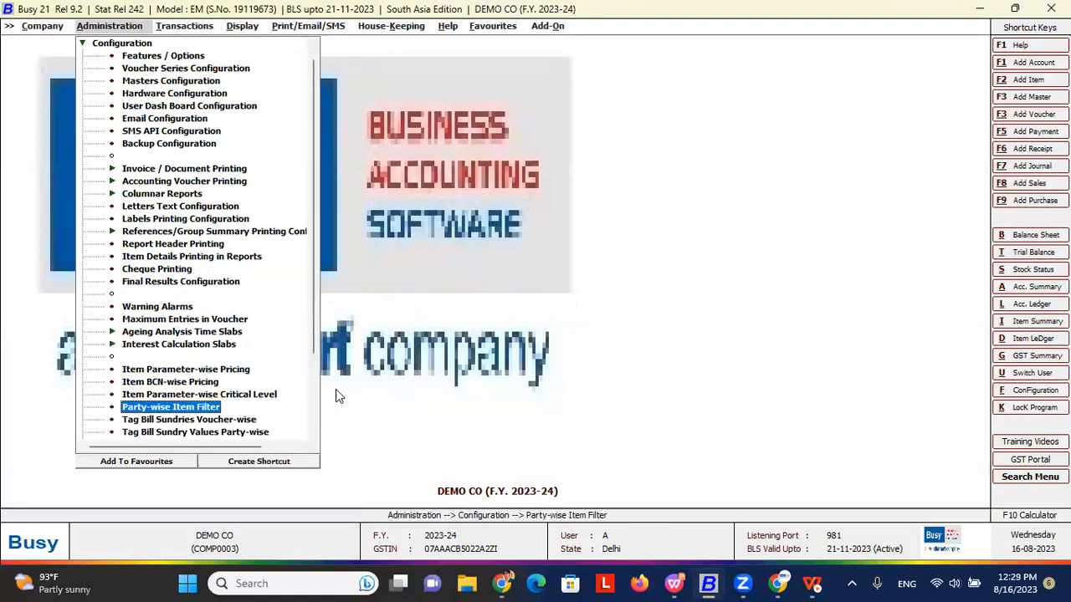
pyautogui.press('Up')
pyautogui.press('Down')
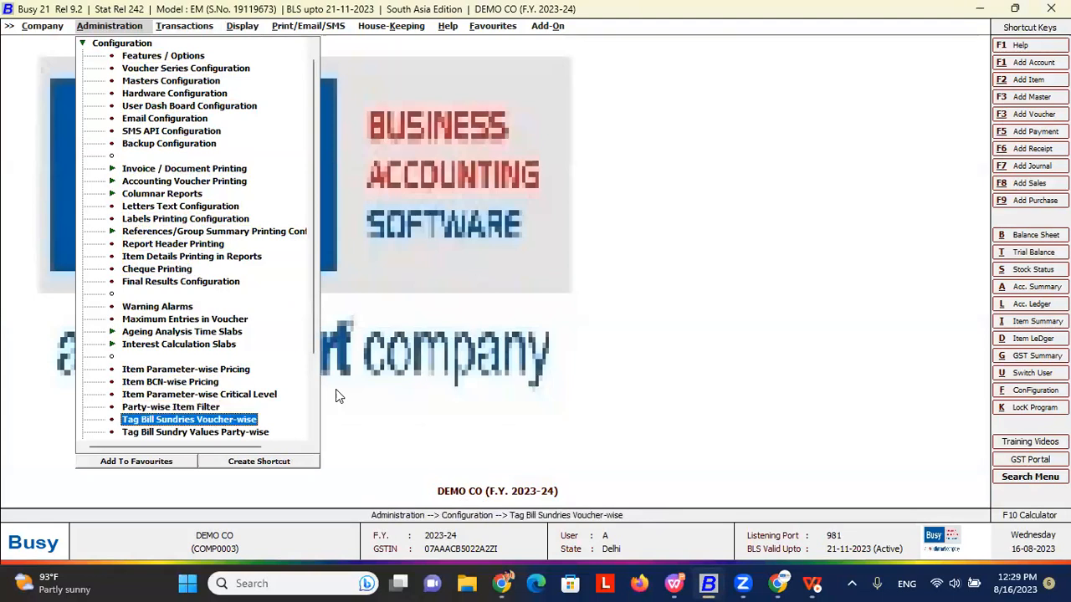
pyautogui.press('Down')
pyautogui.press('Up')
pyautogui.press('Return')
# - Choose the Sales voucher type, Main series and Local-18% sale type for the bill sundry tagging
pyautogui.press('Down')
pyautogui.press('Down')
pyautogui.press('Down')
pyautogui.press('Down')
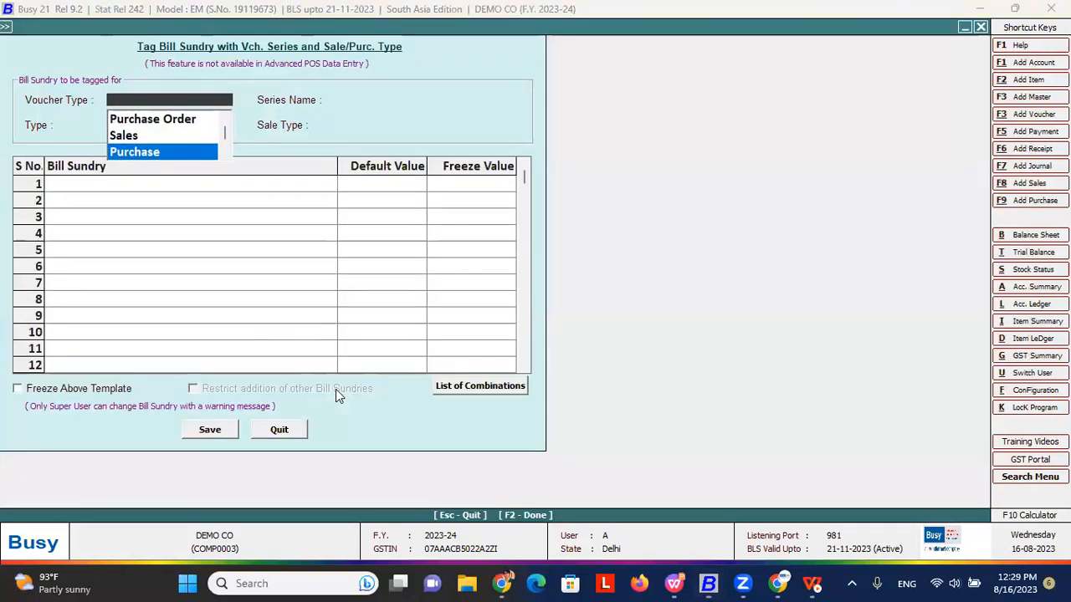
pyautogui.press('Up')
pyautogui.press('Return')
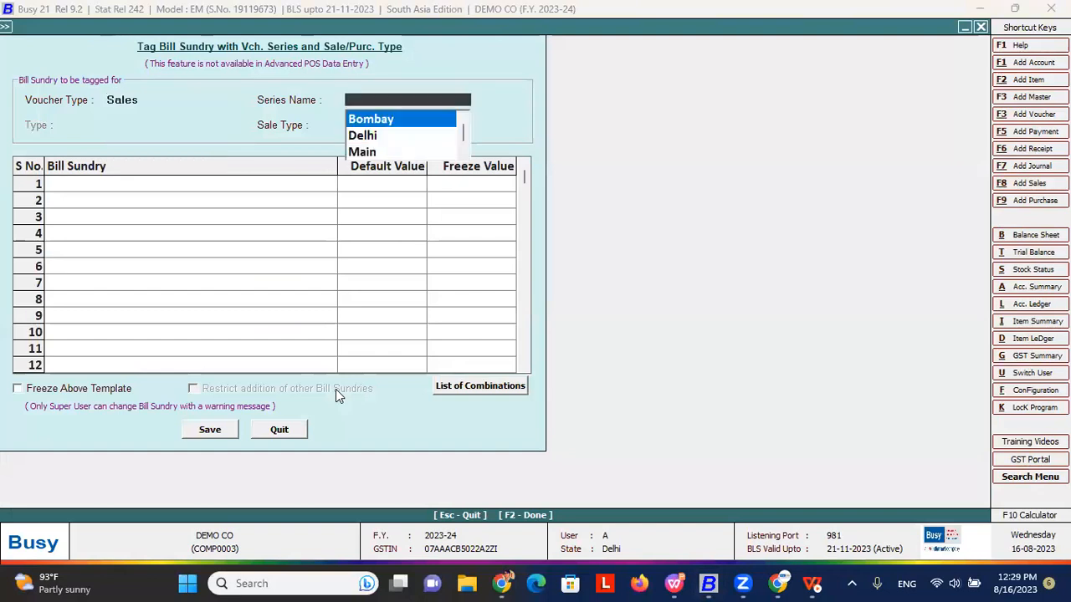
pyautogui.press('Down')
pyautogui.press('Down')
pyautogui.press('Return')
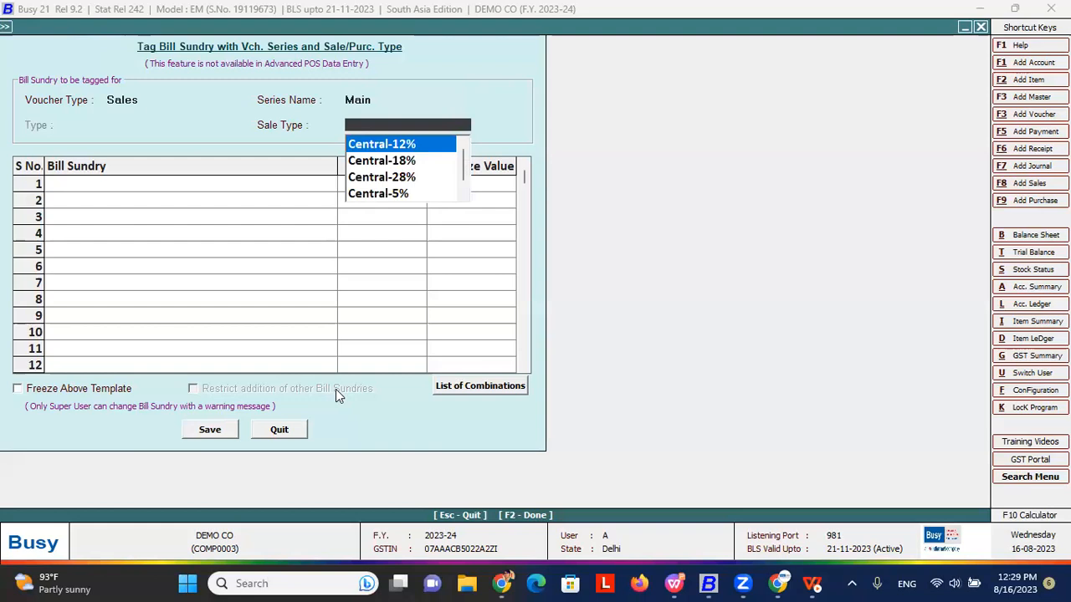
pyautogui.write('l')
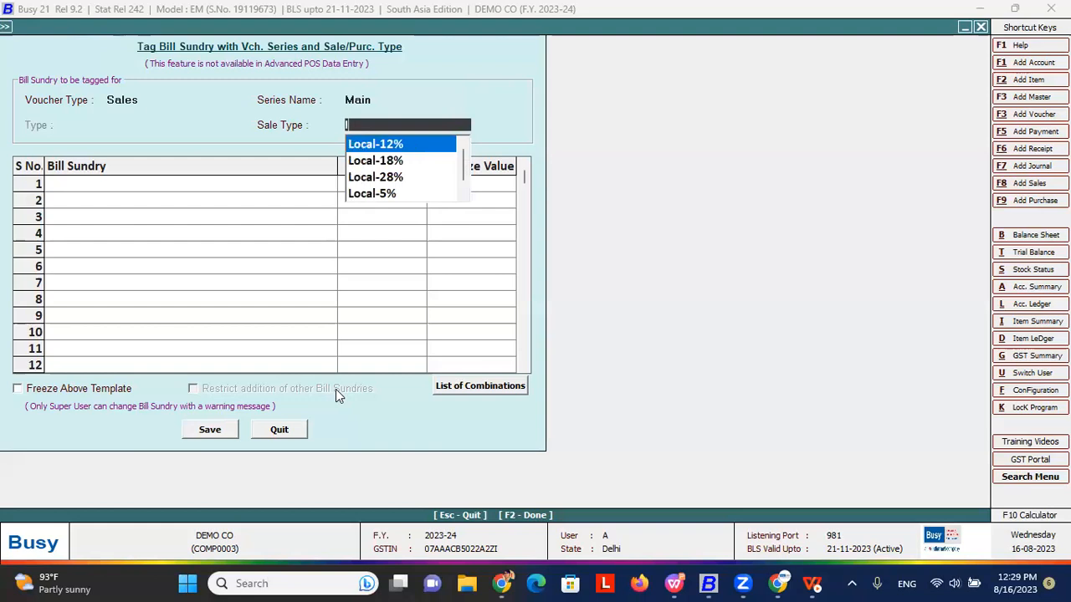
pyautogui.press('Down')
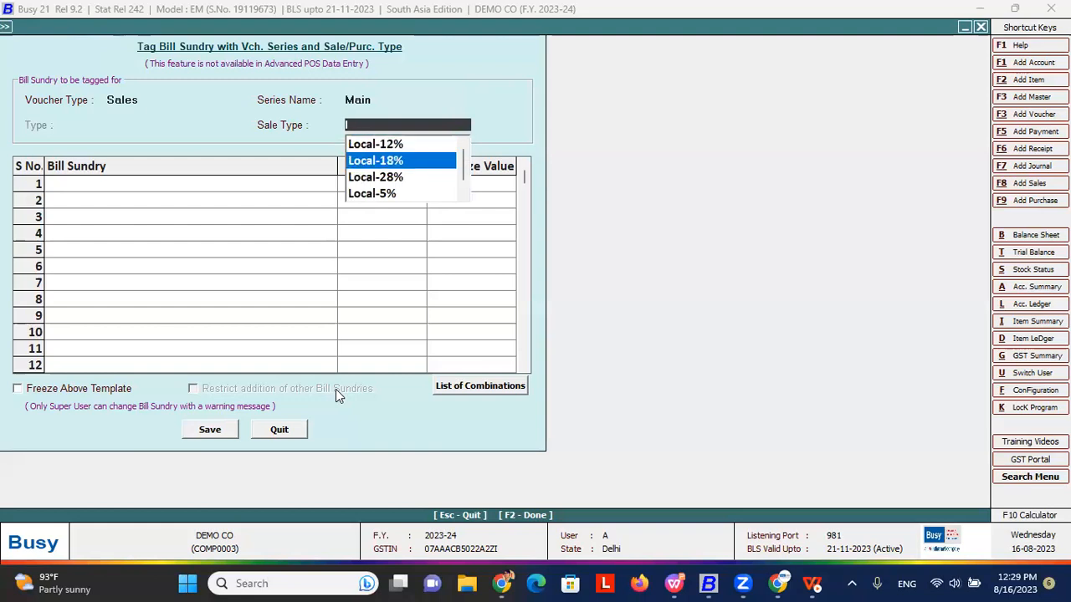
pyautogui.press('Return')
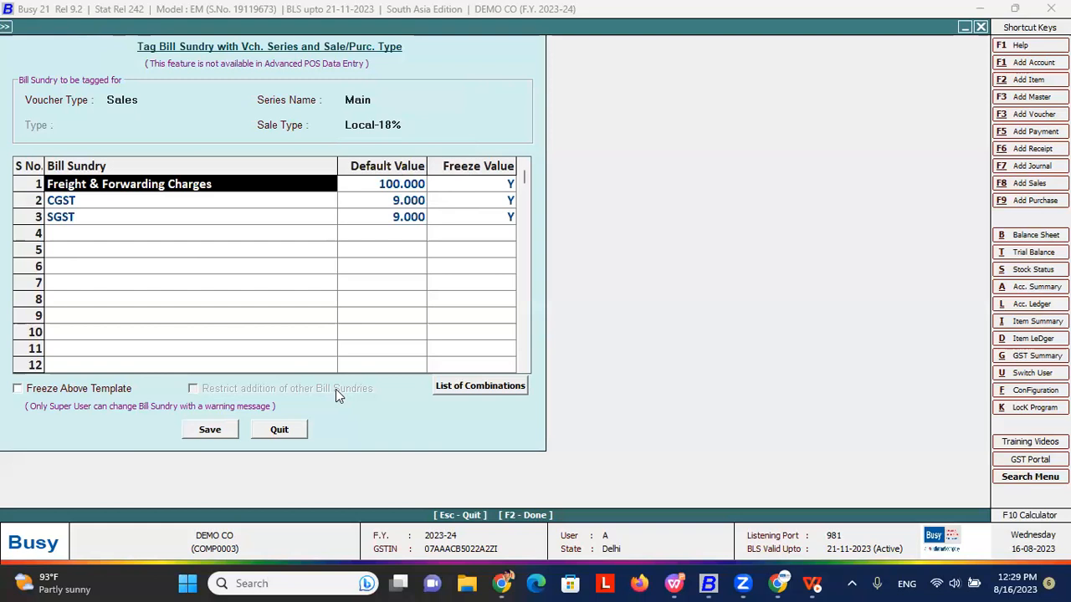
# - Set the default value of Freight & Forwarding Charges to 100 in the first row and accept the CGST row
pyautogui.write('fre')
pyautogui.press('Return')
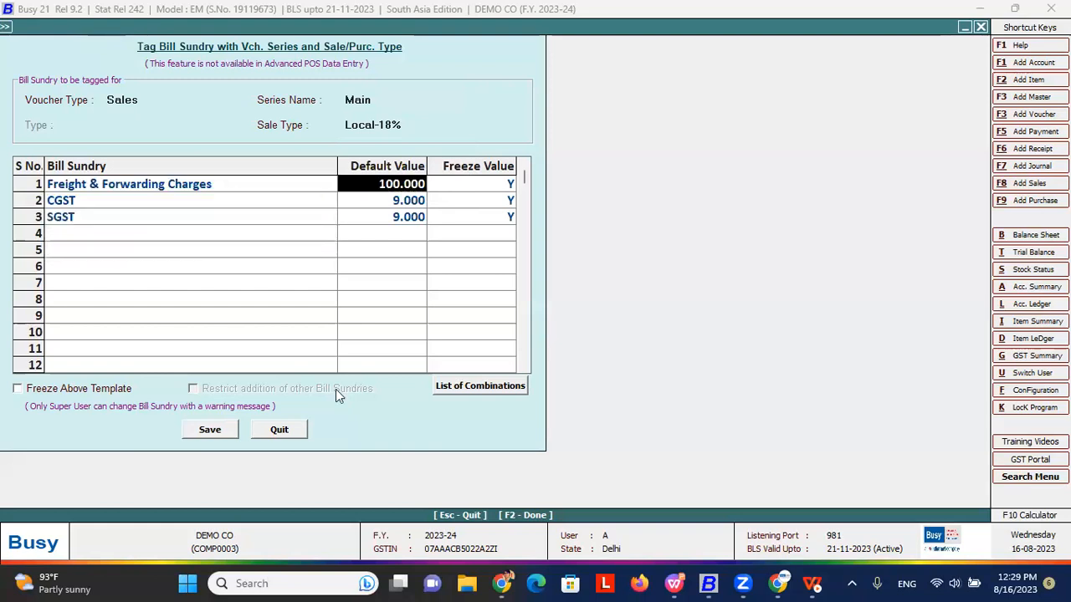
pyautogui.write('1')
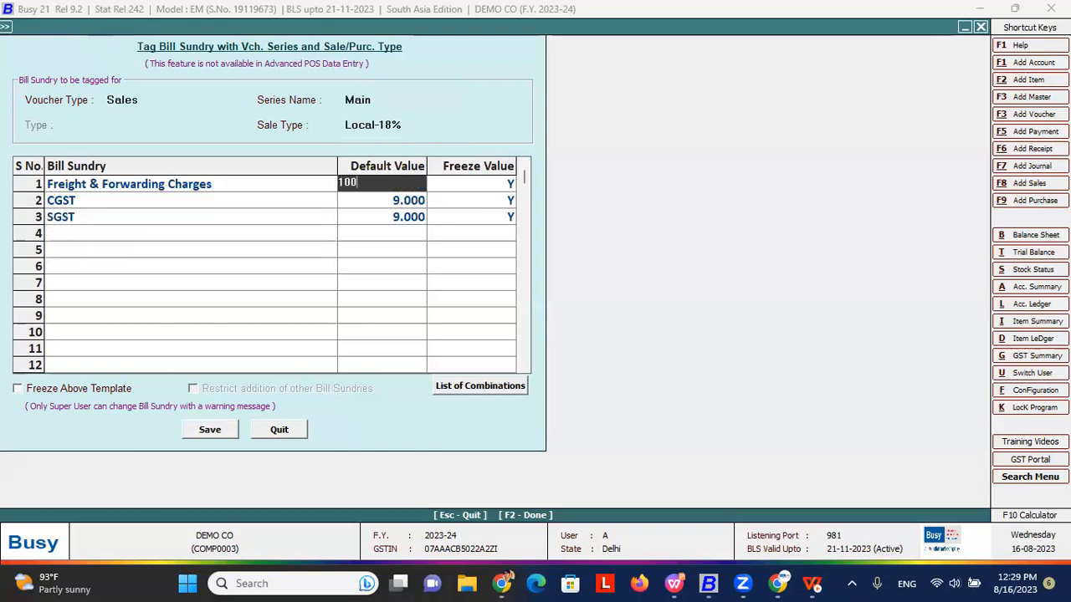
pyautogui.press('Return')
pyautogui.press('Return')
pyautogui.press('Return')
pyautogui.press('Return')
pyautogui.press('Return')
pyautogui.press('Return')
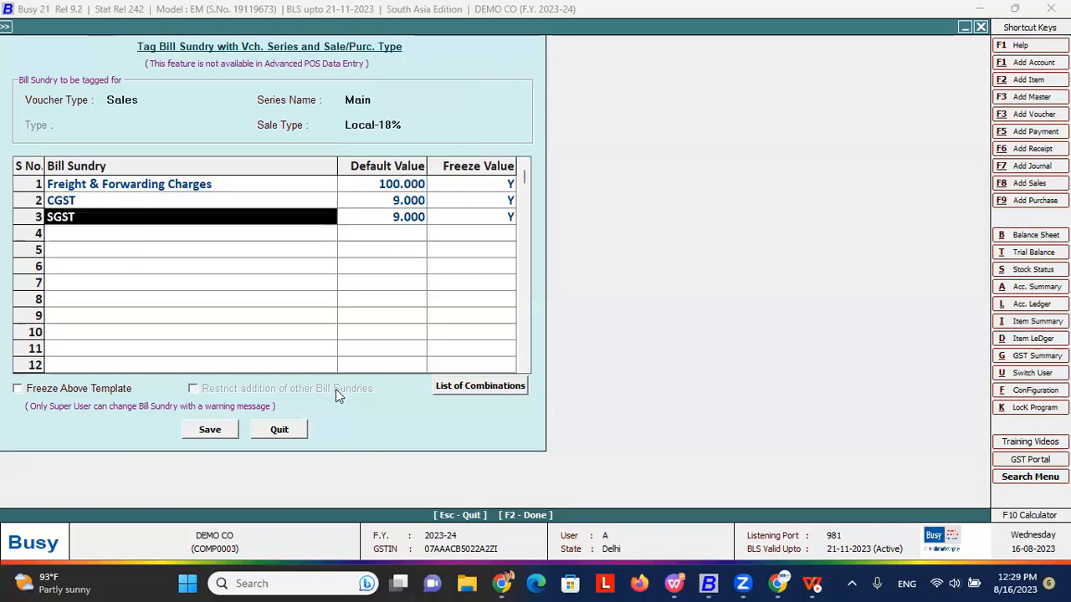
# - Freeze the bill sundry template for this combination and save the tagging
pyautogui.click(95, 392)
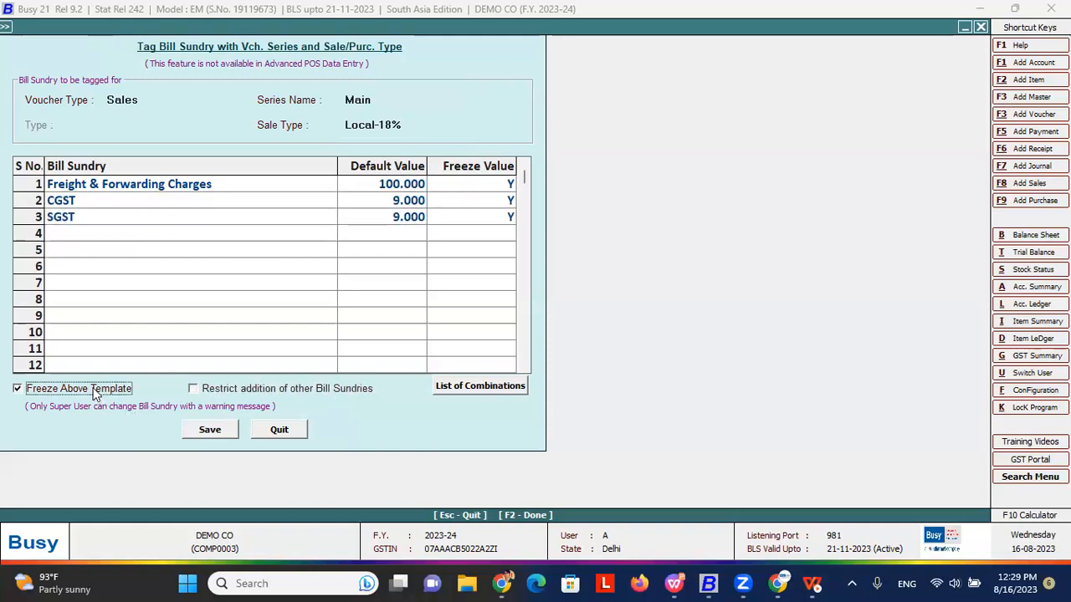
pyautogui.click(207, 434)
pyautogui.press('Return')
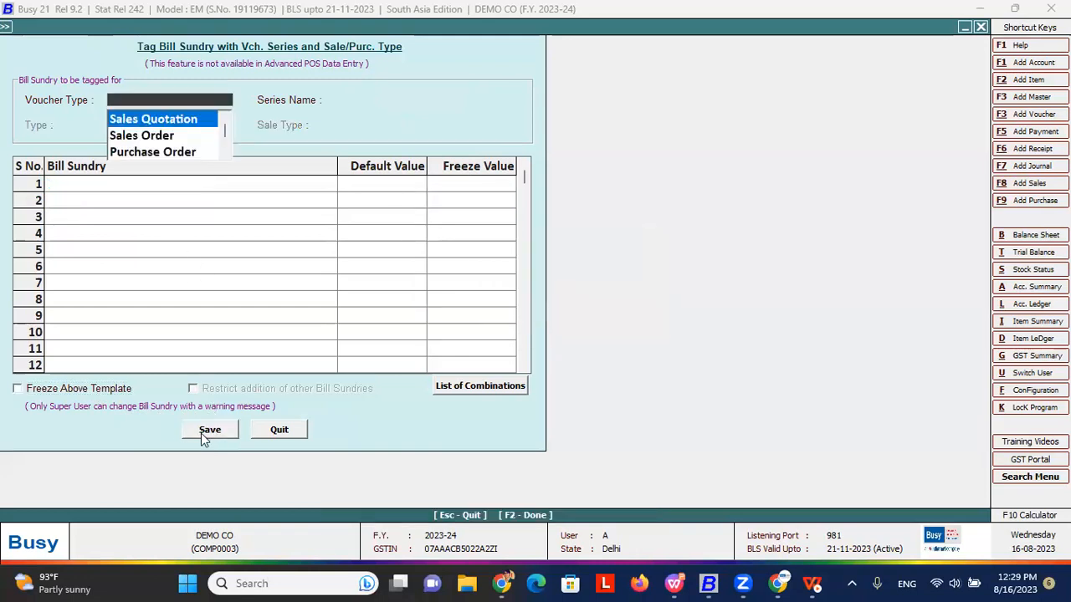
# - Close the tagging configuration and start a new sales voucher in the Main series dated 01-08-2023
pyautogui.press('Escape')
pyautogui.press('Escape')
pyautogui.press('Right')
pyautogui.press('Return')
pyautogui.press('Up')
pyautogui.press('Return')
pyautogui.press('y')
pyautogui.press('Return')
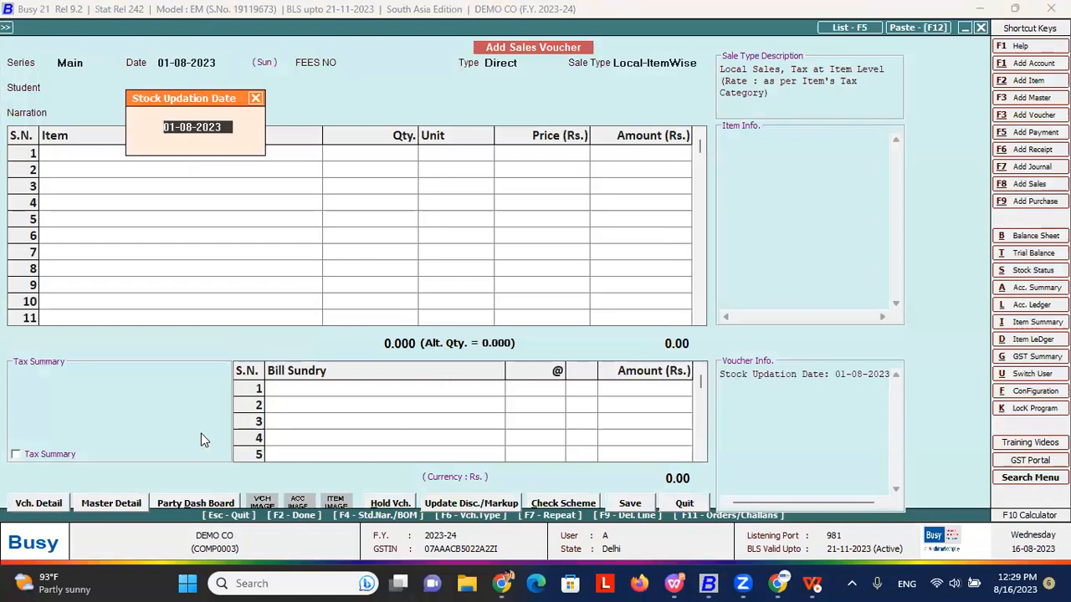
# - Preview the bill sundries tagged to the Local-12% sale type, and quit the voucher without saving
pyautogui.press('Return')
pyautogui.press('Return')
pyautogui.press('Return')
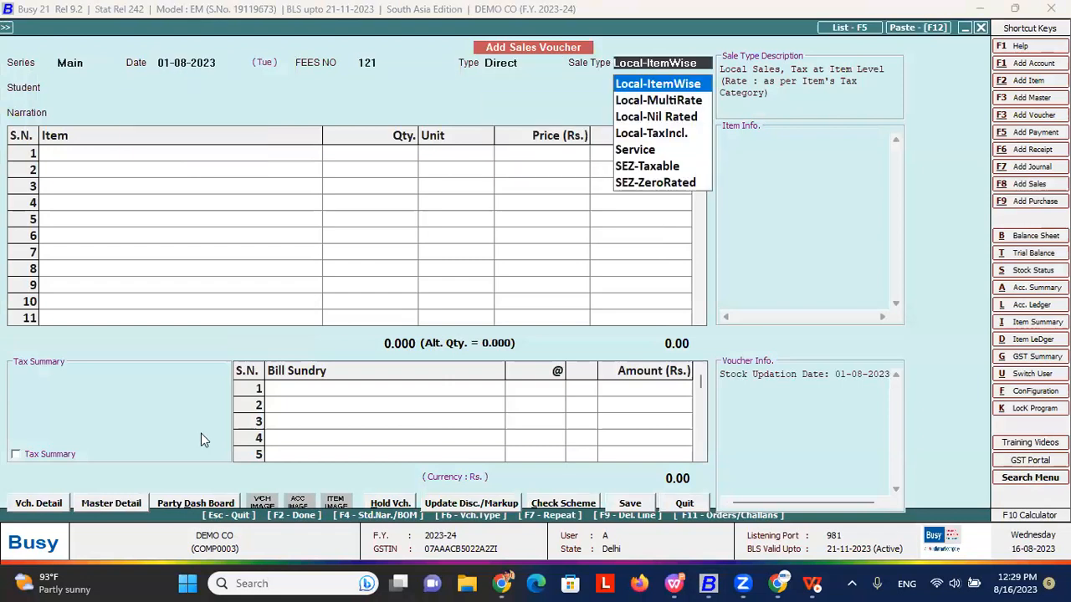
pyautogui.press('BackSpace')
pyautogui.press('Return')
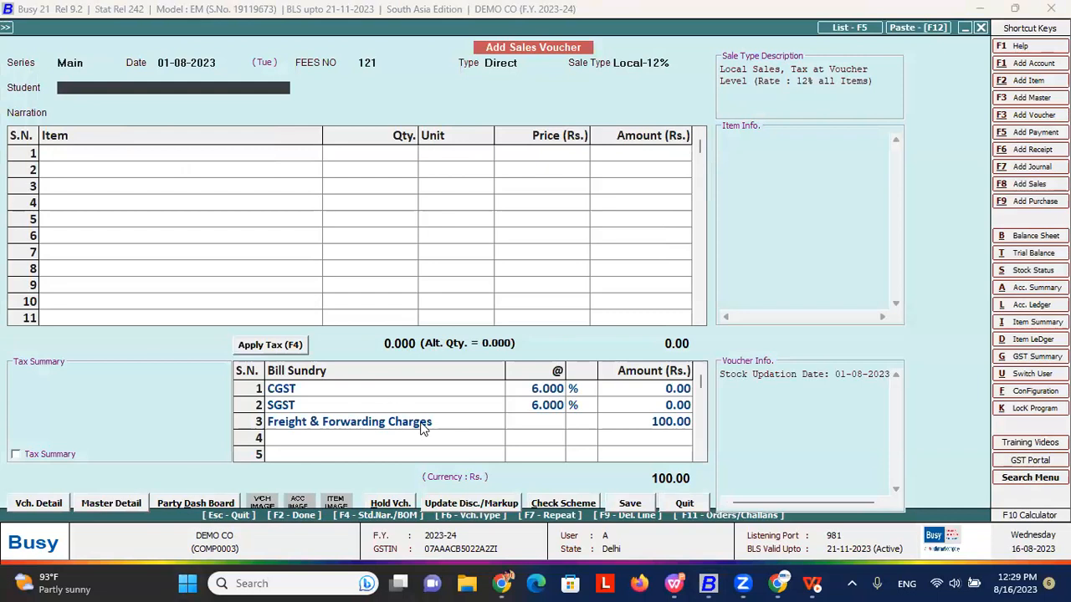
pyautogui.press('Return')
pyautogui.press('Return')
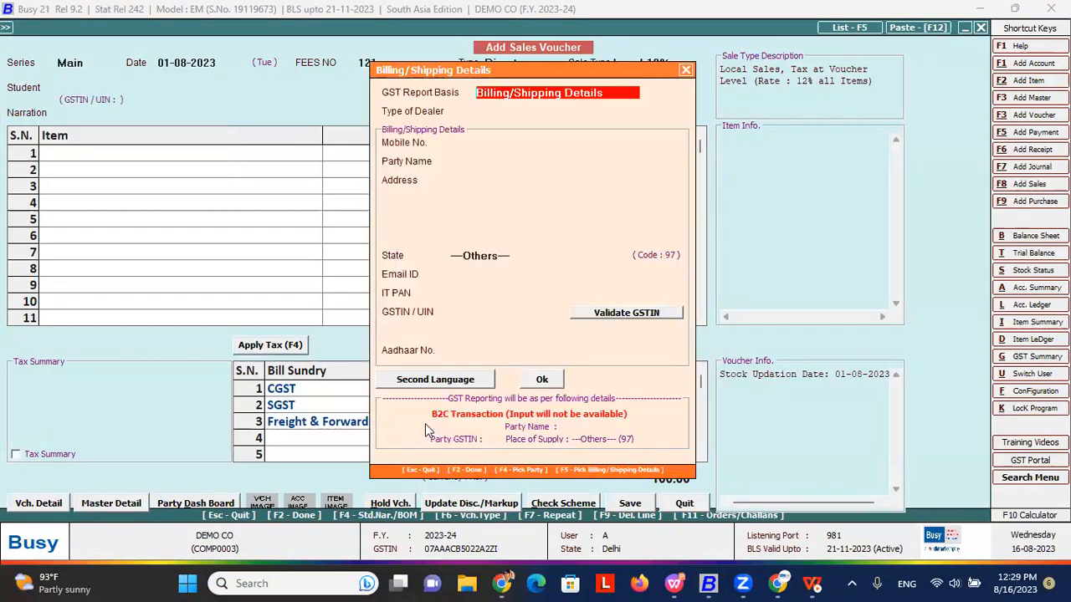
pyautogui.press('Escape')
pyautogui.press('Escape')
pyautogui.press('Right')
pyautogui.press('Left')
pyautogui.press('Escape')
# - Open the Tag Bill Sundry Values Party-wise configuration and select Freight & Forwarding Charges for Sales vouchers
pyautogui.press('Left')
pyautogui.press('Return')
pyautogui.press('Down')
pyautogui.press('Down')
pyautogui.press('Down')
pyautogui.press('Down')
pyautogui.press('Down')
pyautogui.press('Down')
pyautogui.press('Down')
pyautogui.press('Down')
pyautogui.press('Down')
pyautogui.press('Down')
pyautogui.press('Down')
pyautogui.press('Down')
pyautogui.press('Down')
pyautogui.press('Down')
pyautogui.press('Down')
pyautogui.press('Down')
pyautogui.press('Down')
pyautogui.press('Down')
pyautogui.press('Down')
pyautogui.press('Down')
pyautogui.press('Down')
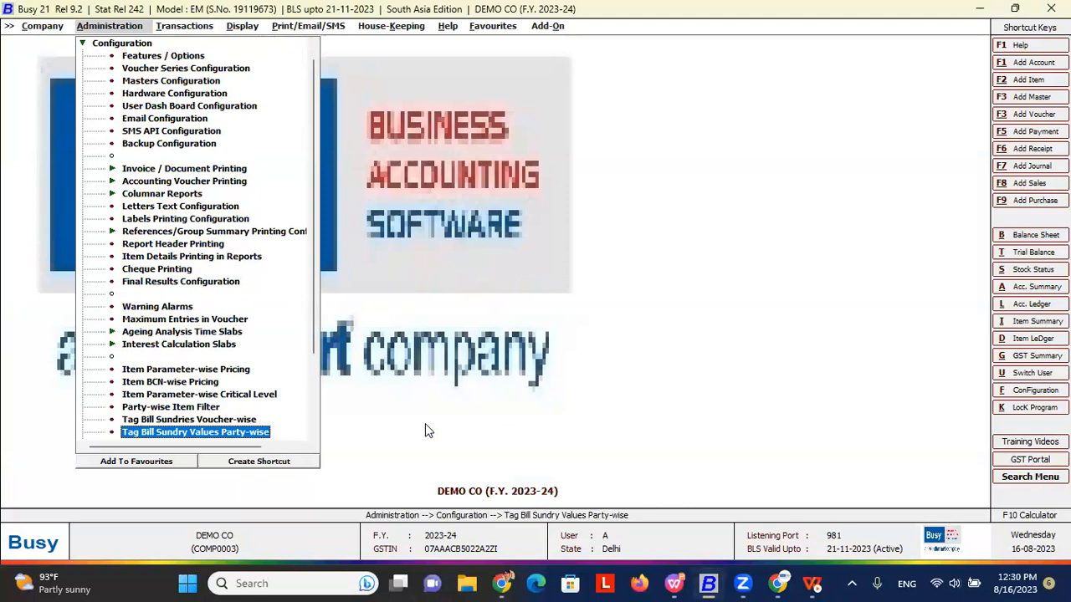
pyautogui.press('Return')
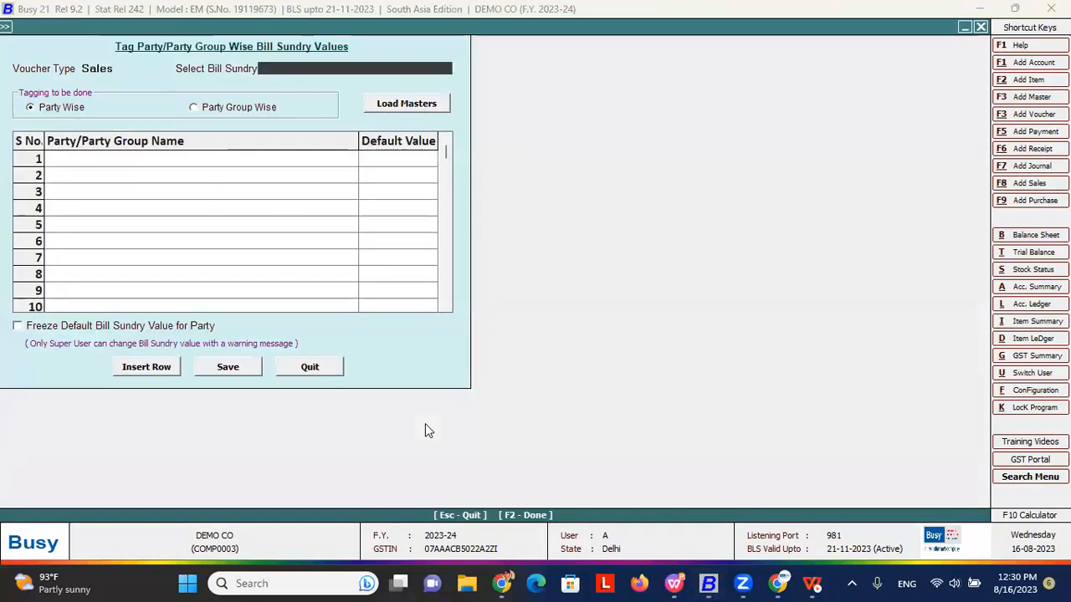
pyautogui.press('Return')
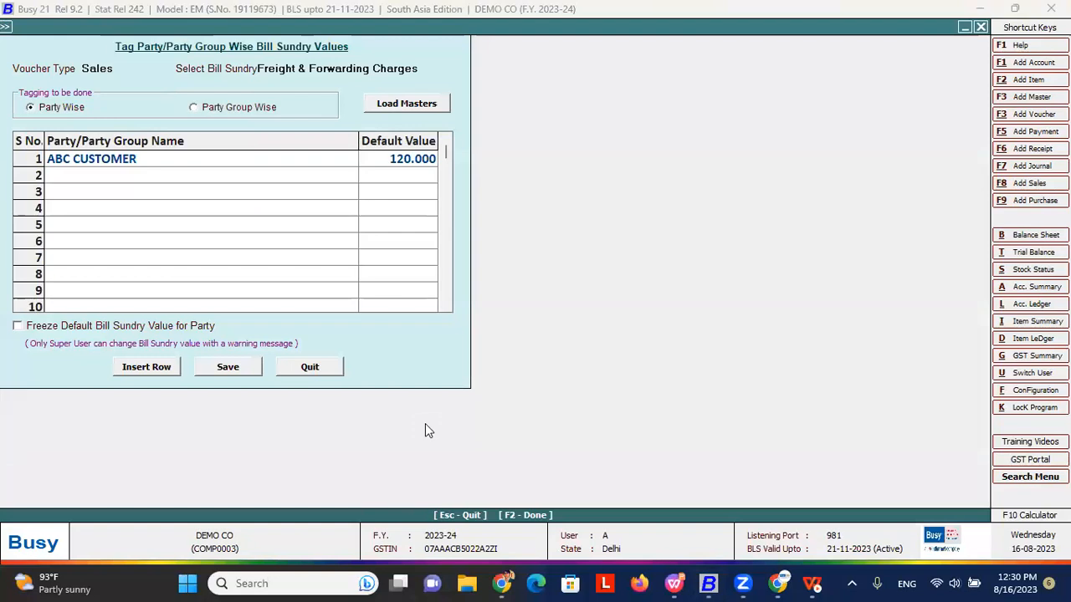
# - Load all accounts of the Sundry Debtors group into the party list, removing the existing values
pyautogui.click(398, 110)
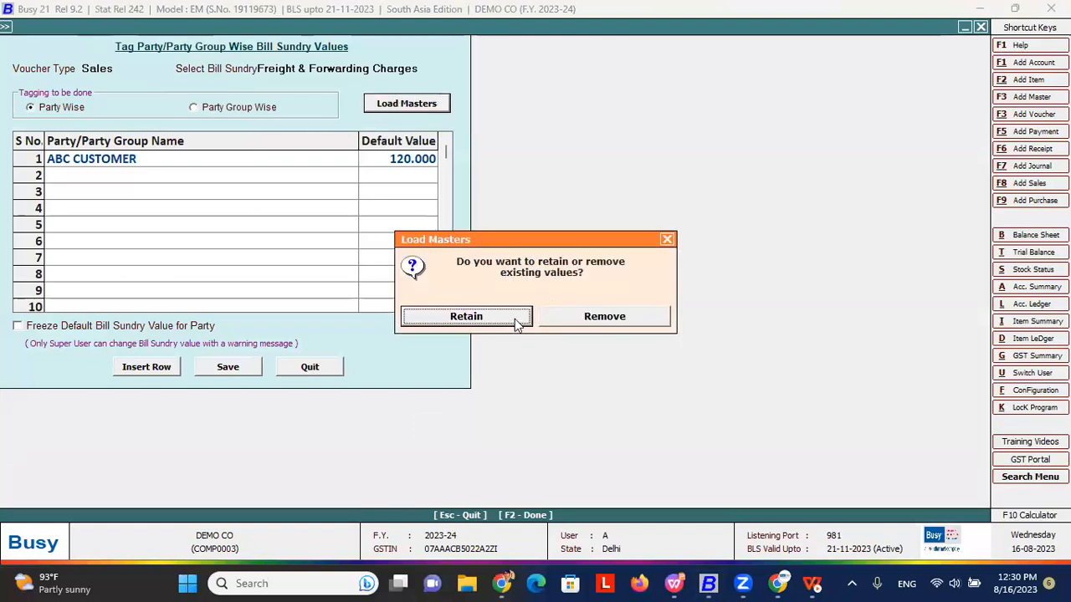
pyautogui.click(594, 321)
pyautogui.click(76, 90)
pyautogui.write('sun')
pyautogui.press('Down')
pyautogui.press('Return')
pyautogui.click(269, 77)
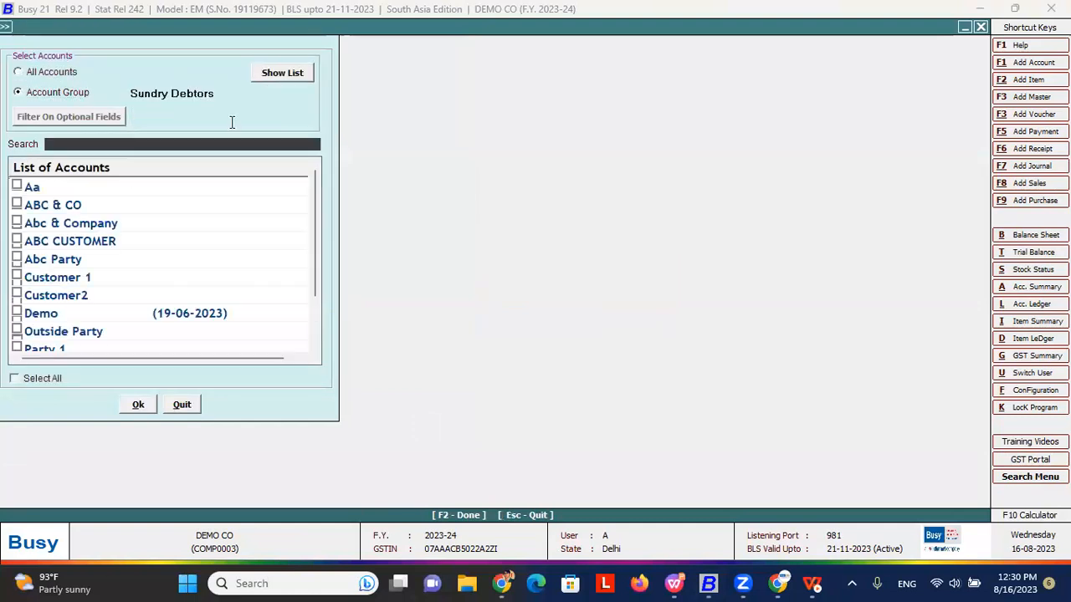
pyautogui.click(35, 378)
pyautogui.click(138, 404)
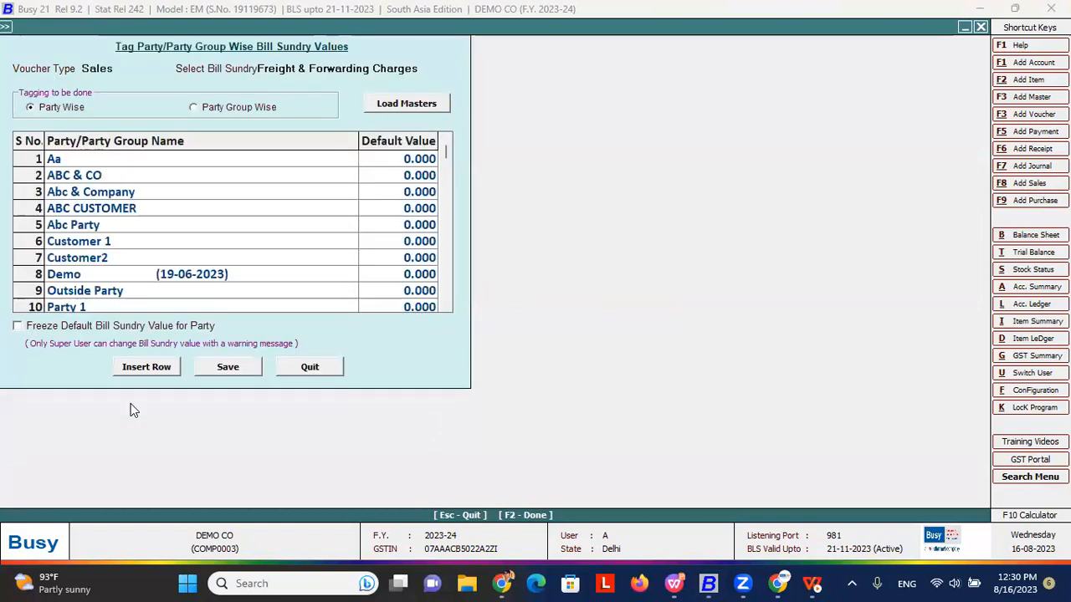
# - Set the freight default value to 100 for party Aa and 90 for ABC & CO
pyautogui.click(98, 163)
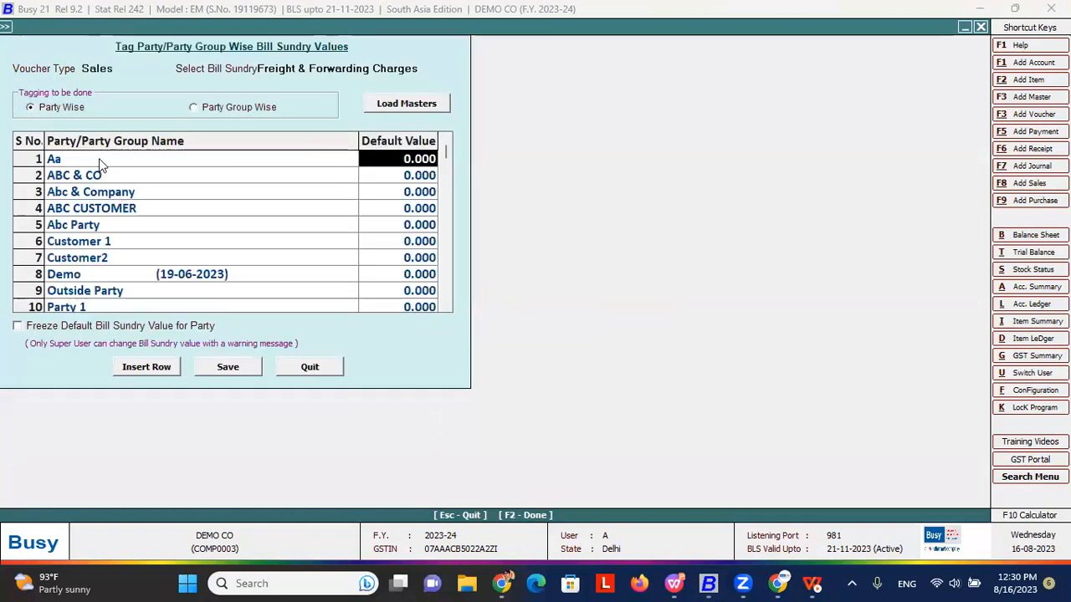
pyautogui.write('100')
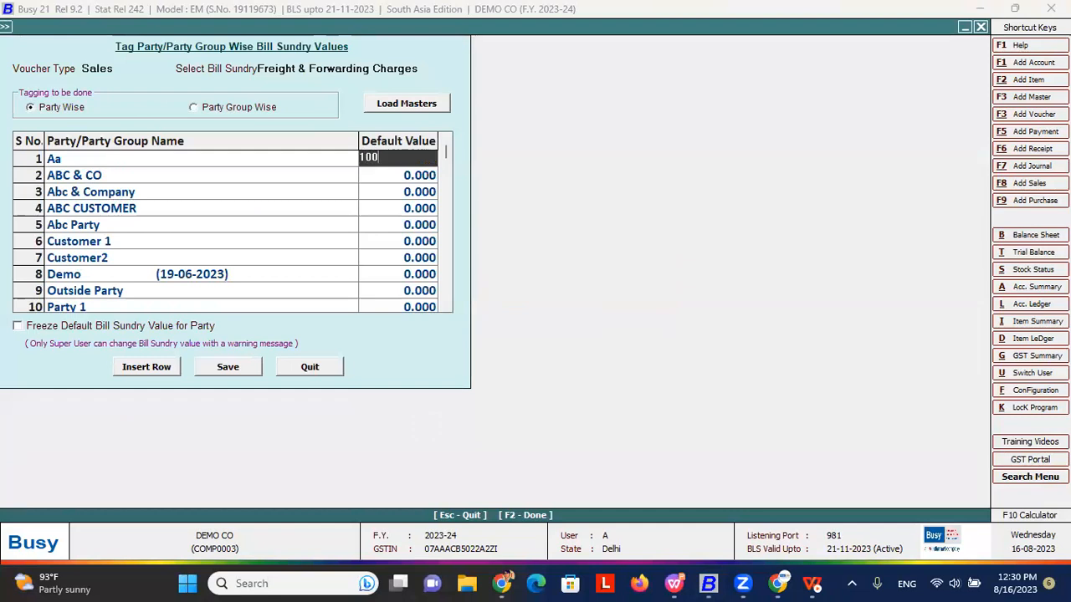
pyautogui.press('Return')
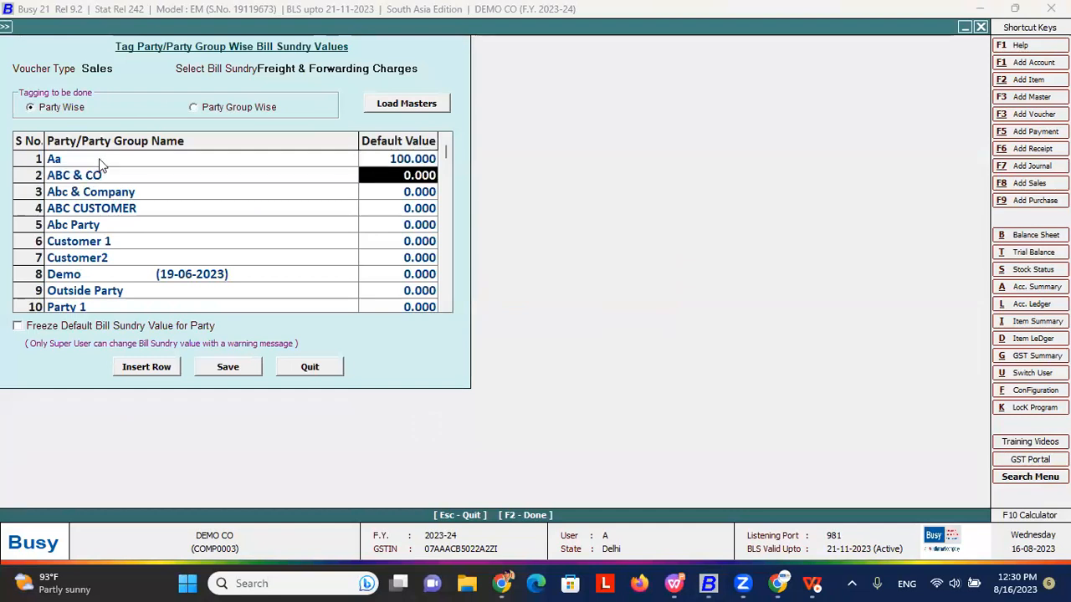
pyautogui.write('90')
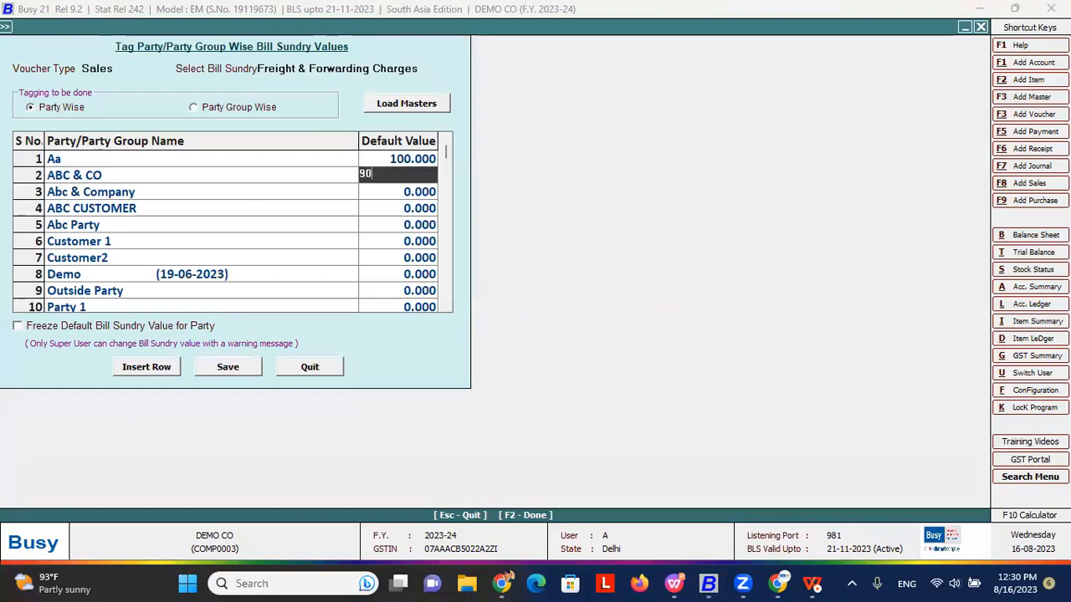
pyautogui.press('Return')
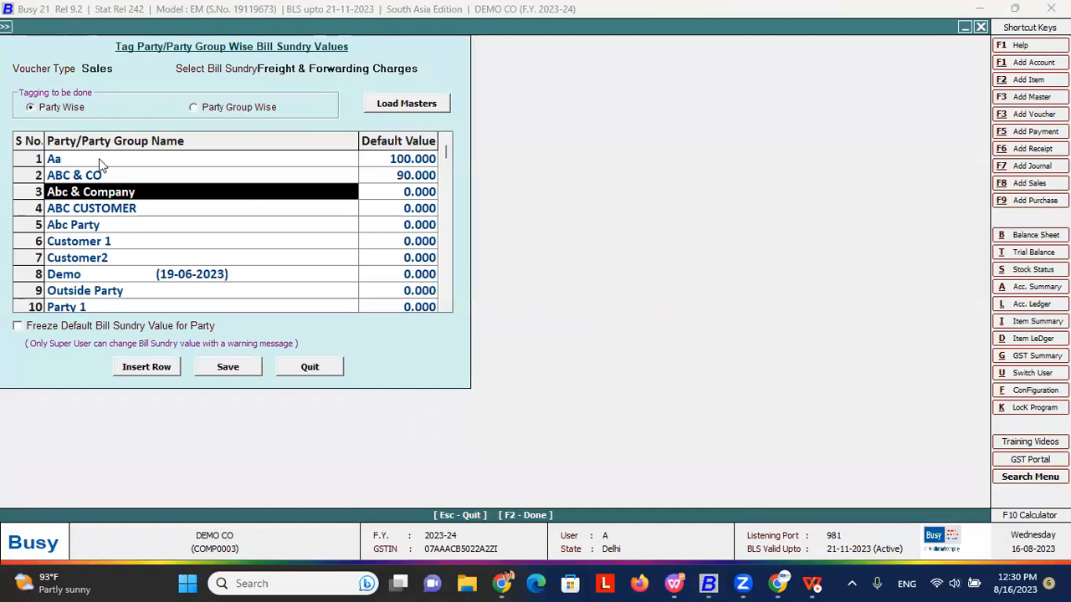
# - Reselect Freight & Forwarding Charges, save the party-wise default values, and close the configuration
pyautogui.click(294, 70)
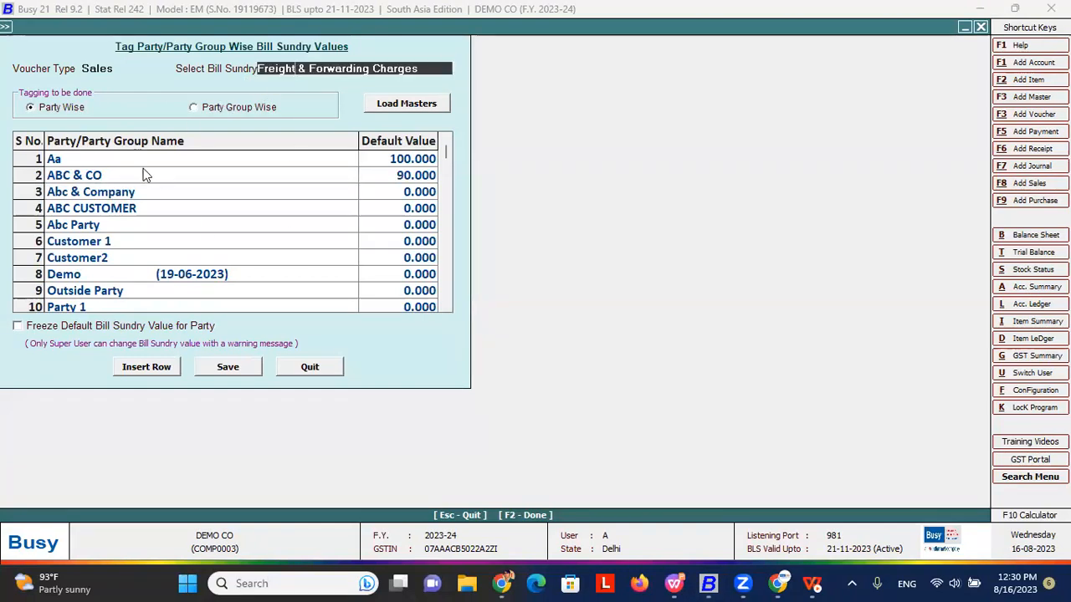
pyautogui.click(237, 366)
pyautogui.click(237, 365)
pyautogui.press('Return')
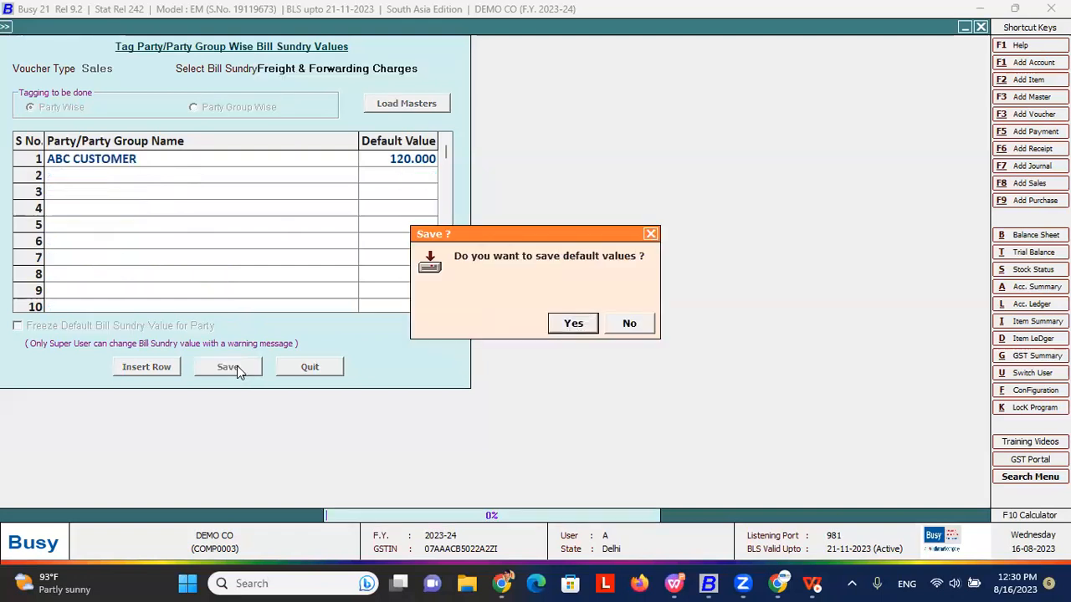
pyautogui.press('Return')
pyautogui.press('Escape')
# - Open a new sales voucher in the New series dated 10-09-2023 with the Local-12% sale type
pyautogui.press('Right')
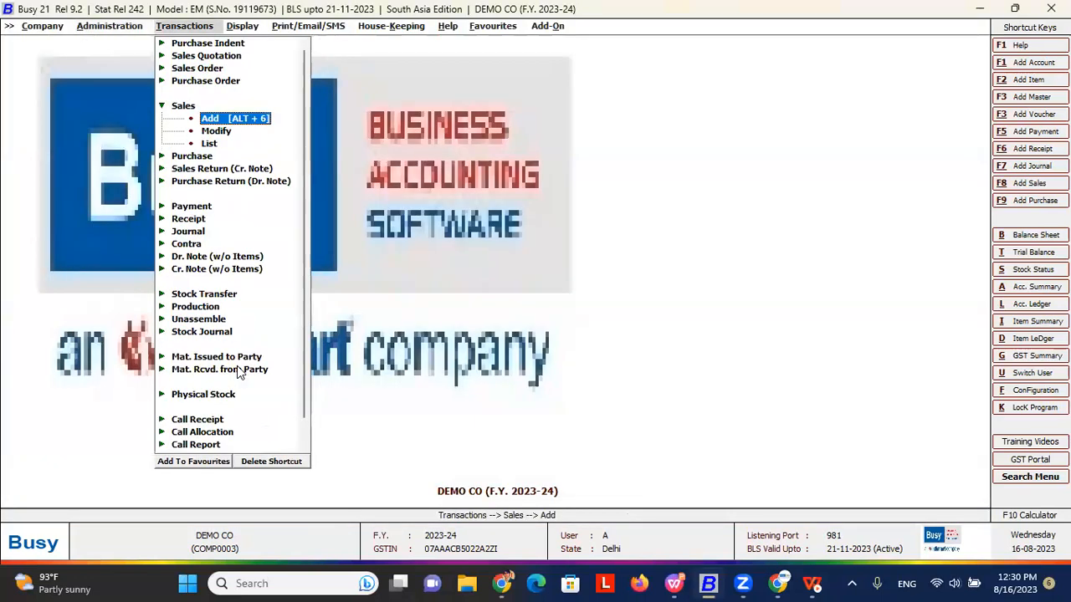
pyautogui.press('Down')
pyautogui.press('Down')
pyautogui.press('Down')
pyautogui.press('Return')
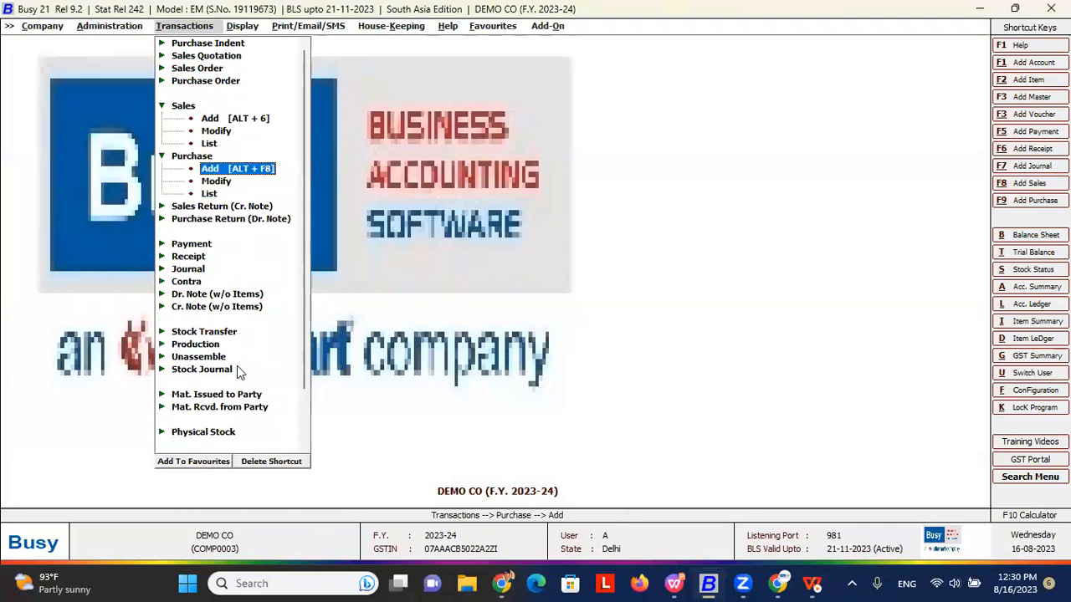
pyautogui.press('Up')
pyautogui.press('Up')
pyautogui.press('Up')
pyautogui.press('Up')
pyautogui.press('Return')
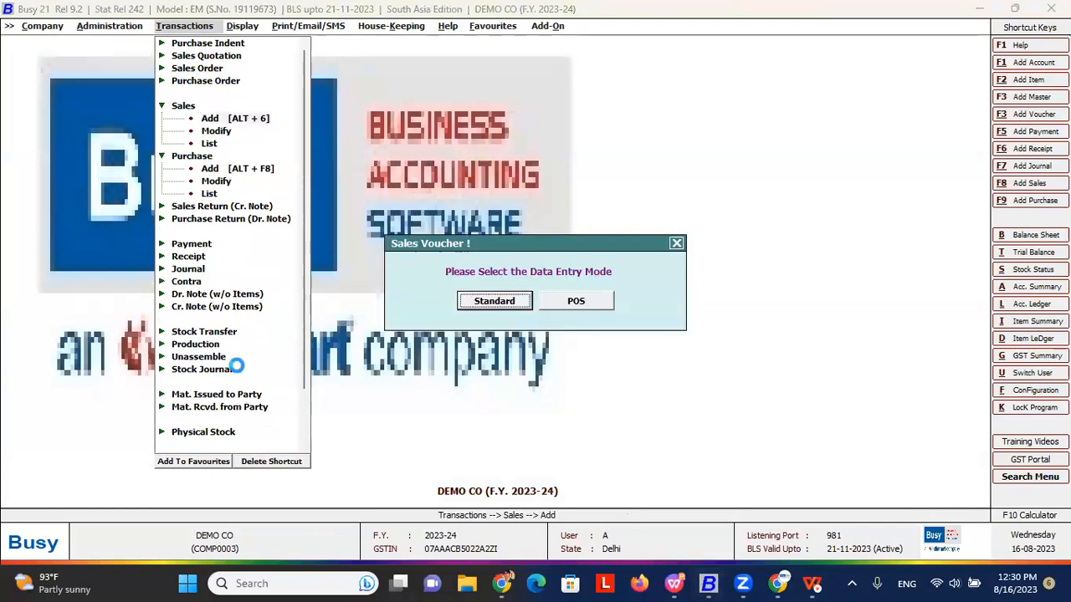
pyautogui.press('Escape')
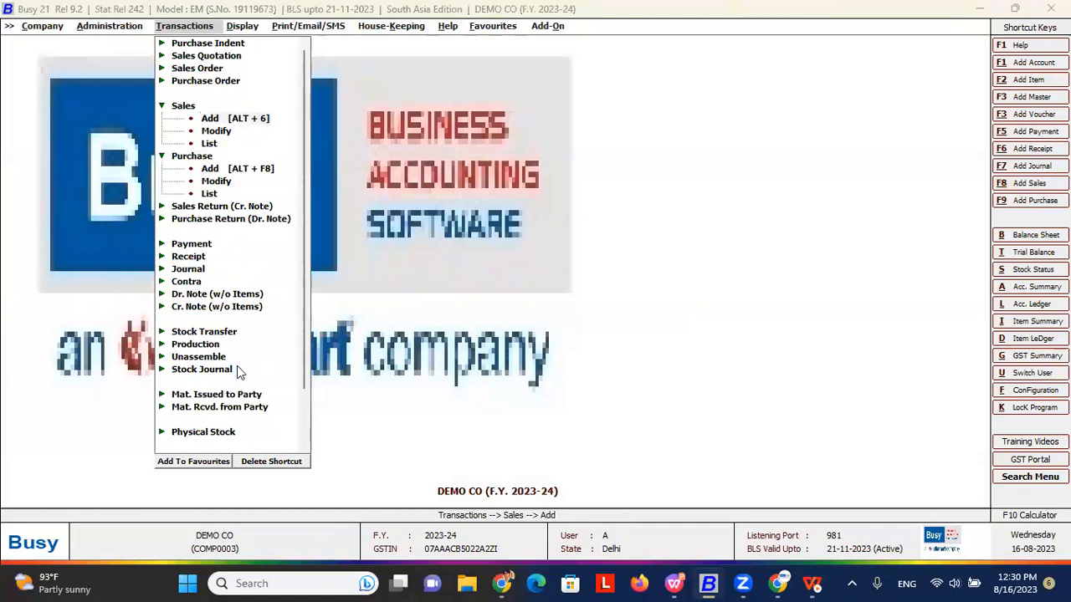
pyautogui.press('Return')
pyautogui.press('Return')
pyautogui.press('Return')
pyautogui.press('Escape')
pyautogui.press('Up')
pyautogui.press('Up')
pyautogui.press('Return')
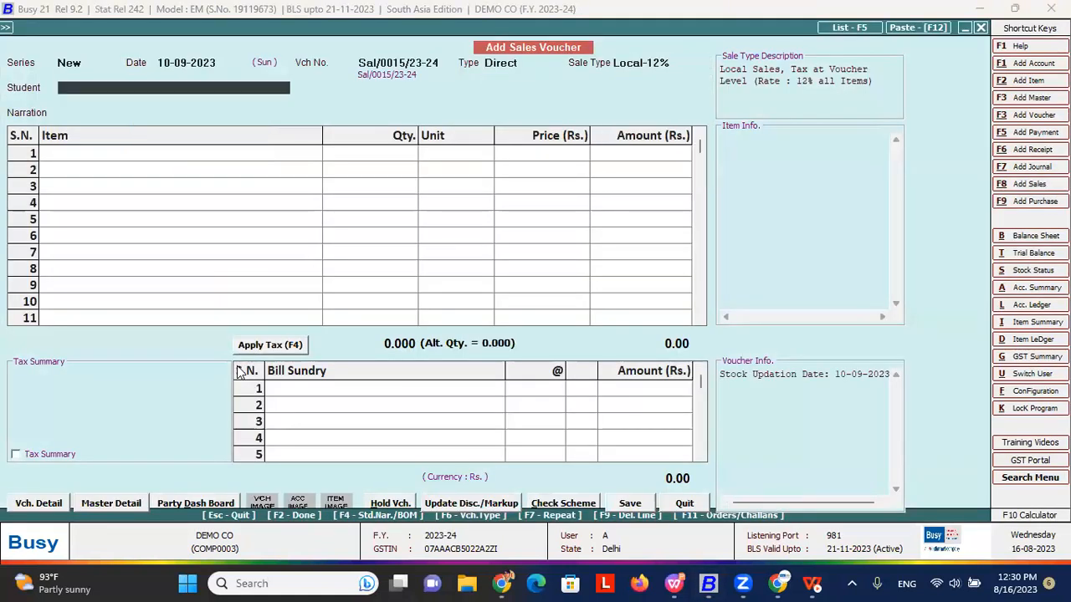
# - Set the voucher's party to ABC & CO and add Freight & Forwarding Charges as the first bill sundry
pyautogui.press('Down')
pyautogui.press('Return')
pyautogui.press('Return')
pyautogui.press('Return')
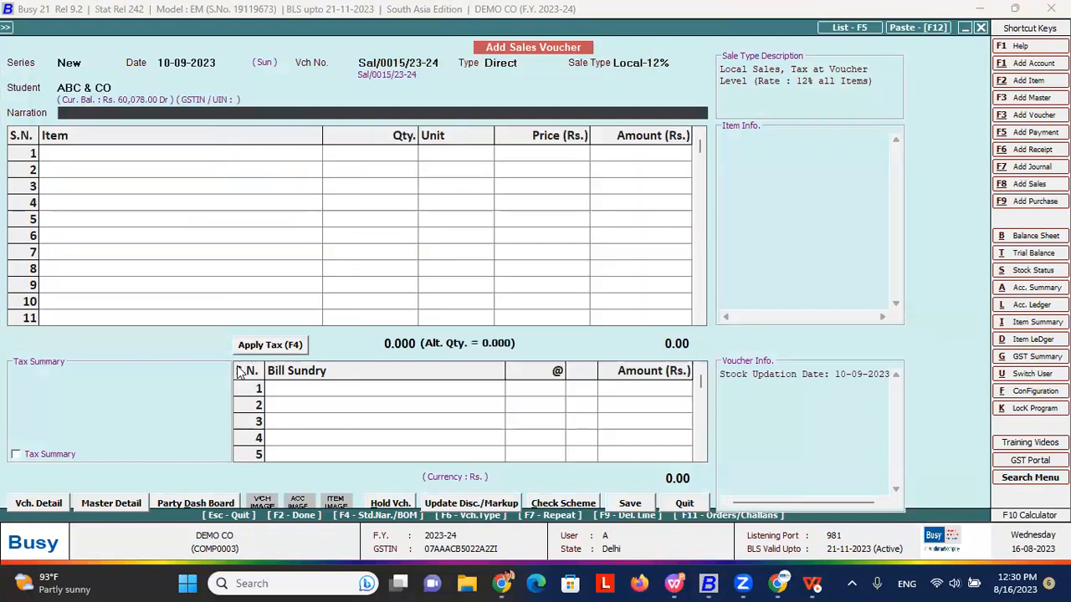
pyautogui.click(289, 390)
pyautogui.press('Return')
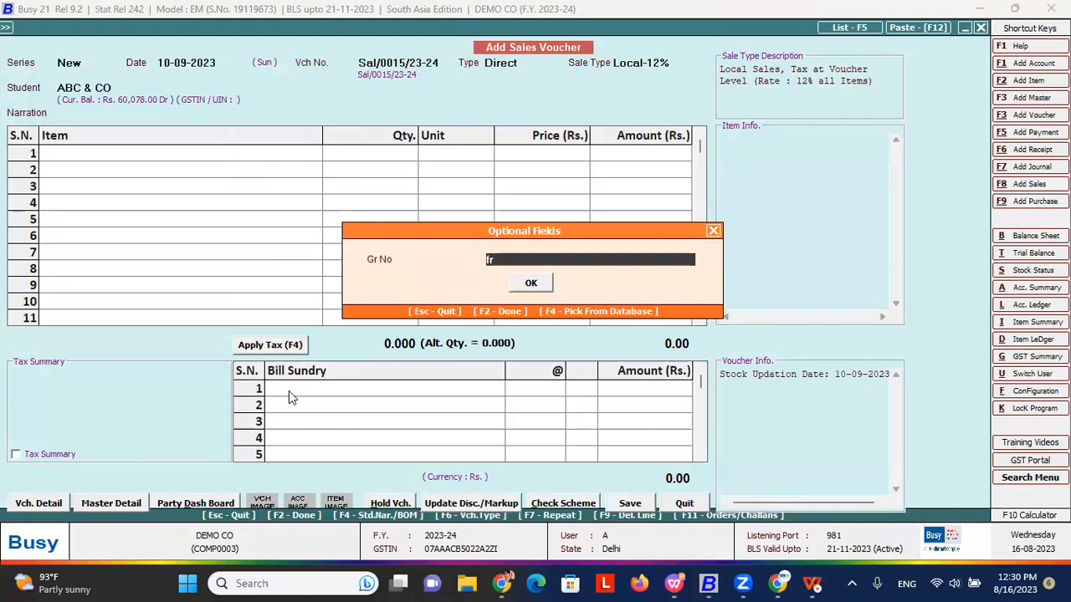
pyautogui.press('Return')
pyautogui.press('Return')
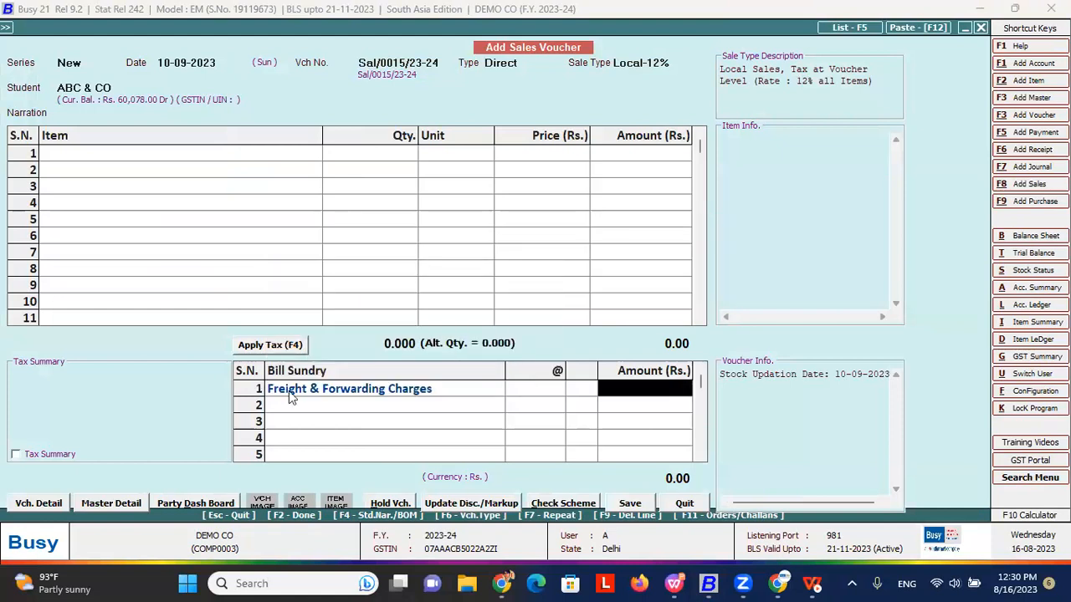
# - Abandon the entry and switch the sales voucher to the Main series dated 01-08-2023
pyautogui.press('Escape')
pyautogui.press('Right')
pyautogui.press('Return')
pyautogui.click(88, 67)
pyautogui.press('Up')
pyautogui.press('Return')
pyautogui.press('Left')
pyautogui.press('Return')
pyautogui.press('Return')
pyautogui.press('Return')
pyautogui.press('Return')
pyautogui.press('Return')
# - Set the voucher's sale type to Local-12%
pyautogui.press('Up')
pyautogui.press('Up')
pyautogui.press('Up')
pyautogui.press('Up')
pyautogui.press('Up')
pyautogui.press('Up')
pyautogui.press('Up')
pyautogui.press('Up')
pyautogui.press('Up')
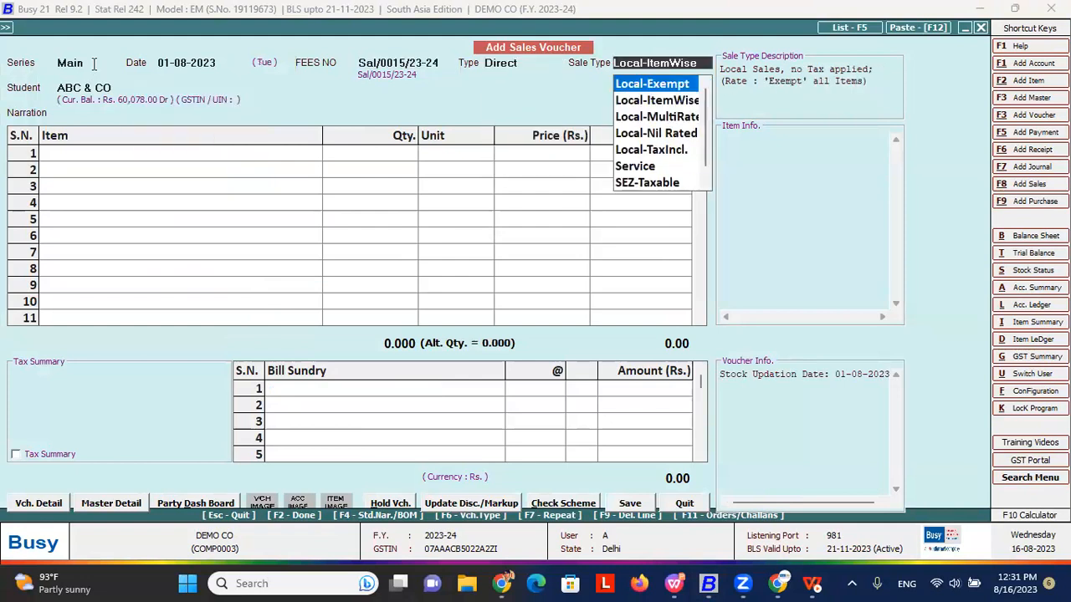
pyautogui.press('Down')
pyautogui.press('Down')
pyautogui.press('Down')
pyautogui.press('Down')
pyautogui.press('Return')
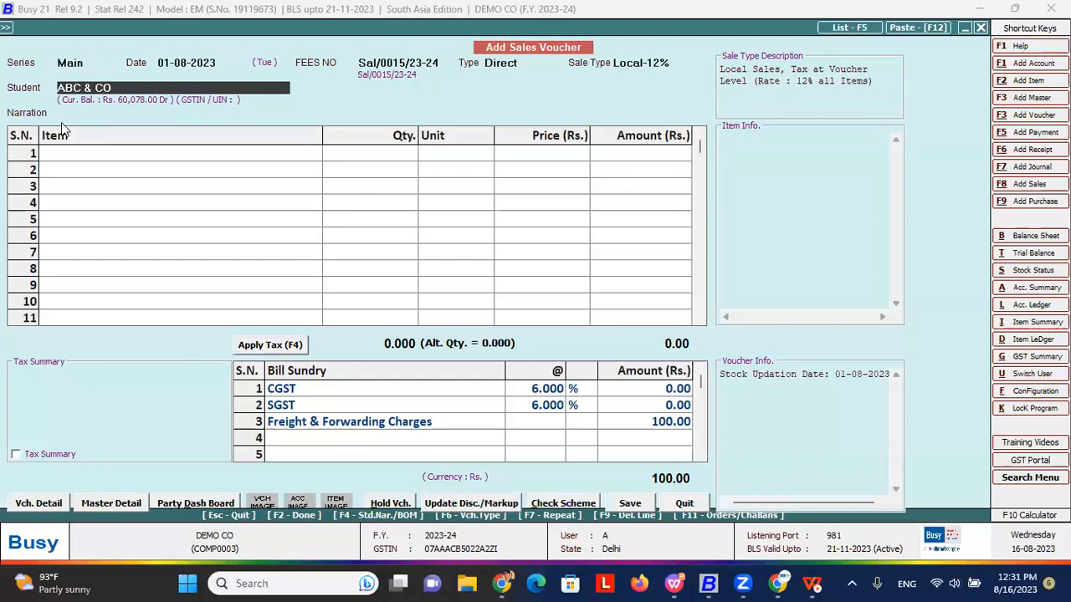
# - Change the voucher's party to ABC CUSTOMER
pyautogui.press('space')
pyautogui.press('Down')
pyautogui.press('Down')
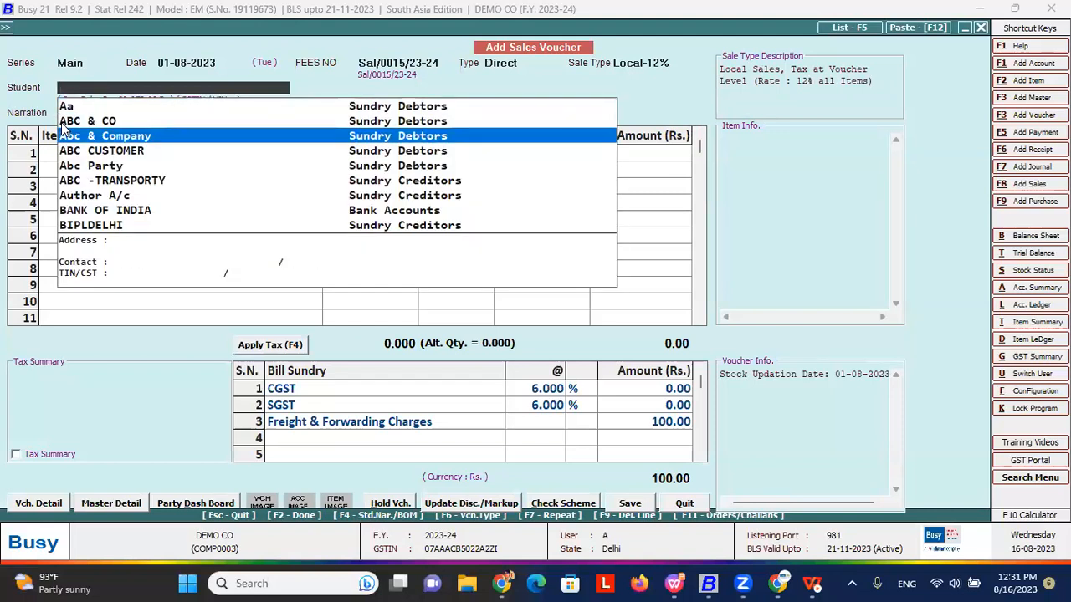
pyautogui.press('Down')
pyautogui.press('Return')
pyautogui.press('Return')
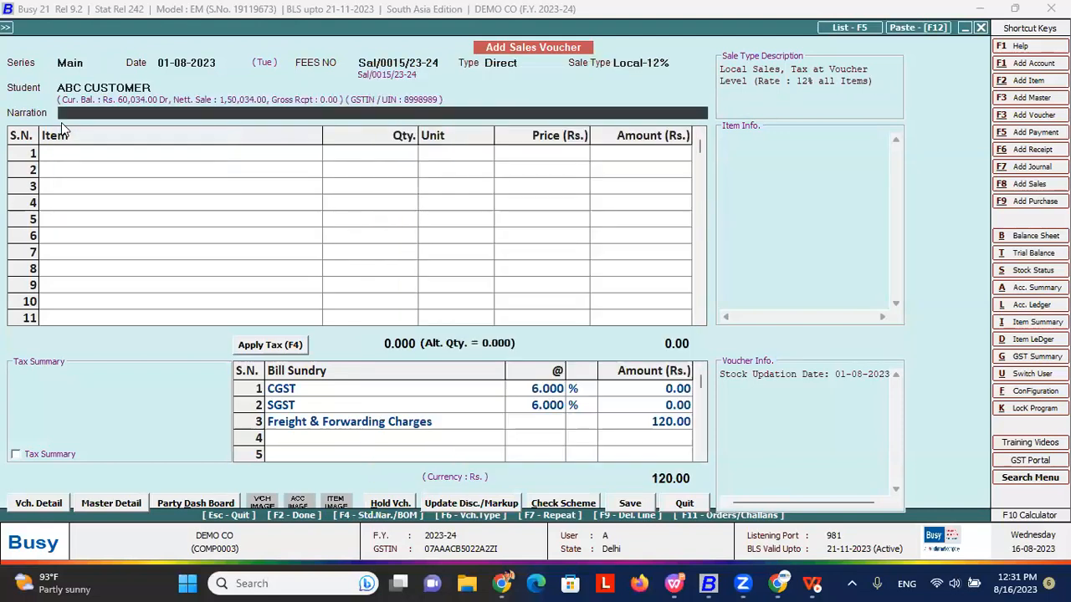
# - Examine the tagged bill sundries and the freight amount for ABC CUSTOMER, and quit the voucher without saving
pyautogui.click(669, 425)
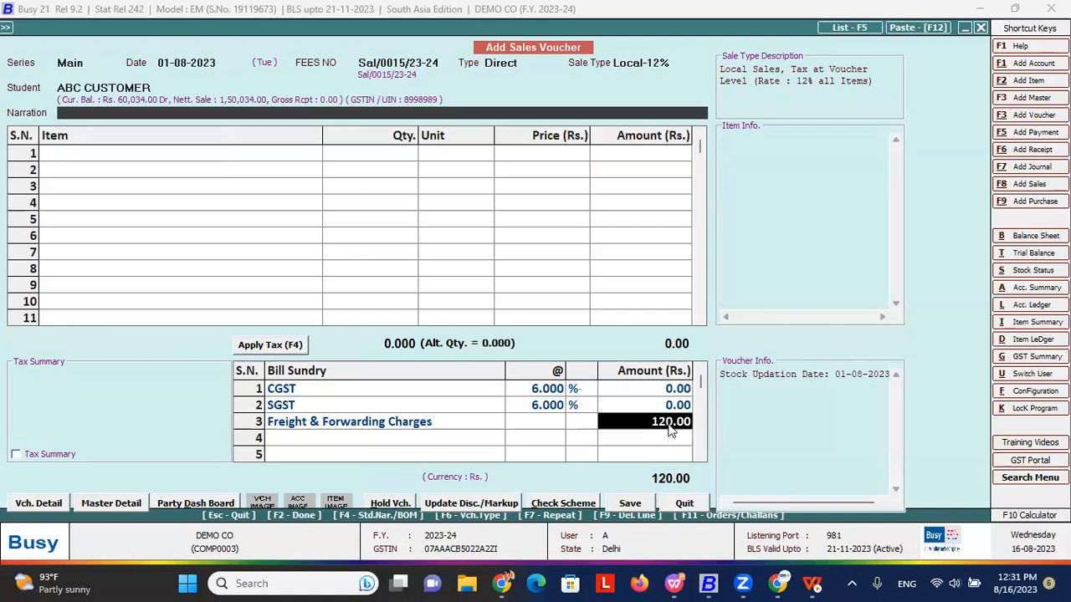
pyautogui.press('Escape')
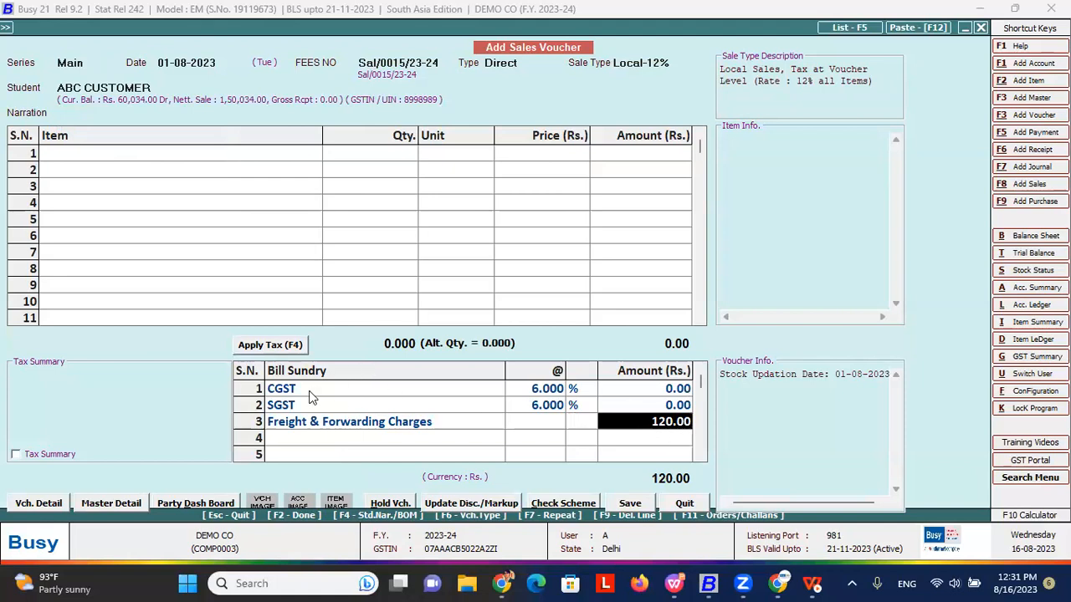
pyautogui.moveTo(346, 388); pyautogui.dragTo(636, 427)
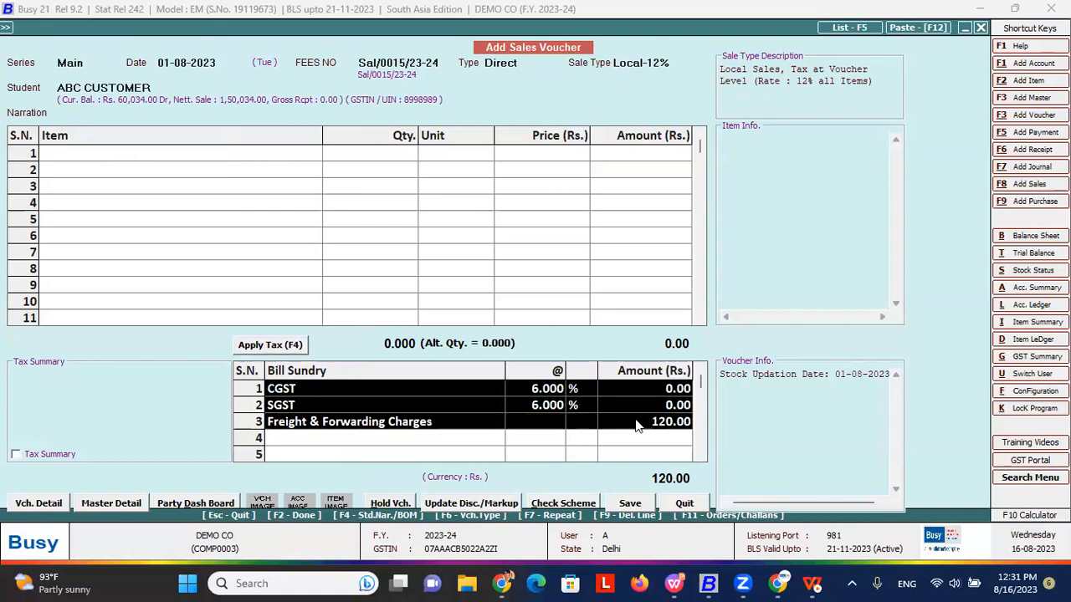
pyautogui.click(472, 422)
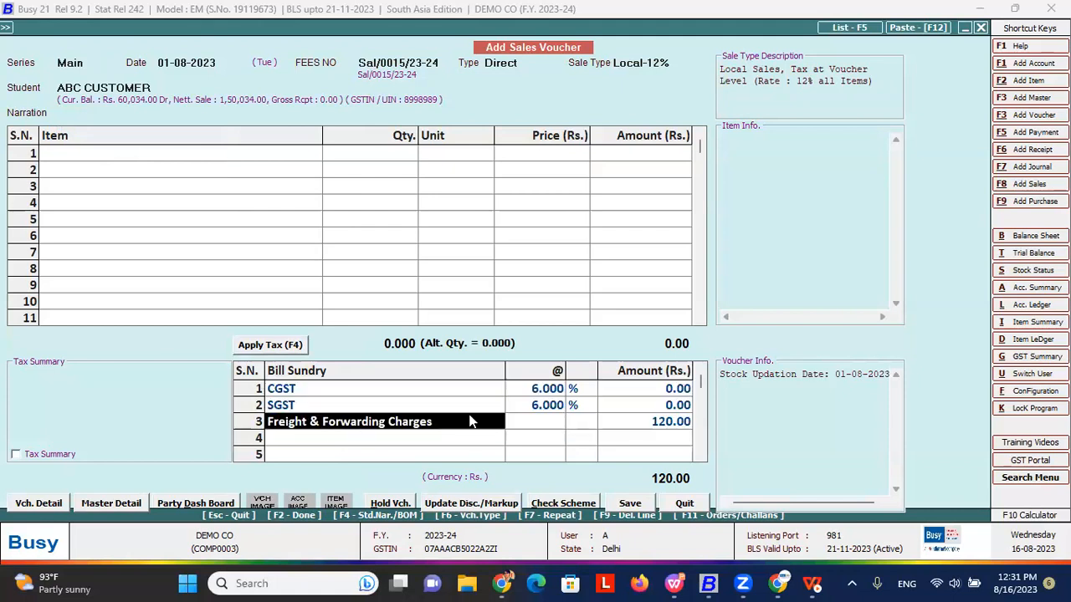
pyautogui.click(645, 429)
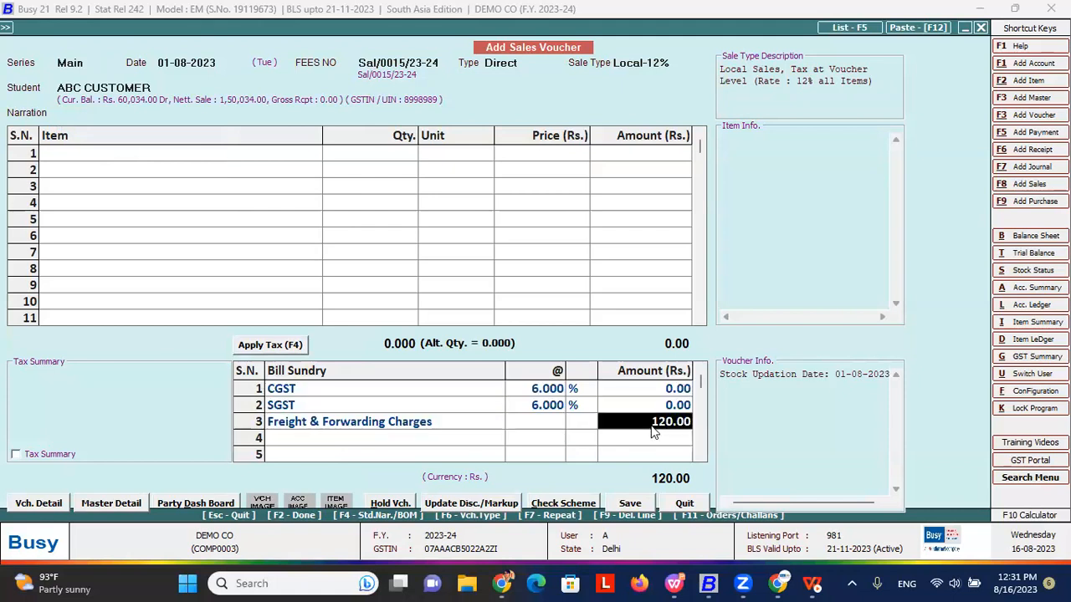
pyautogui.click(172, 84)
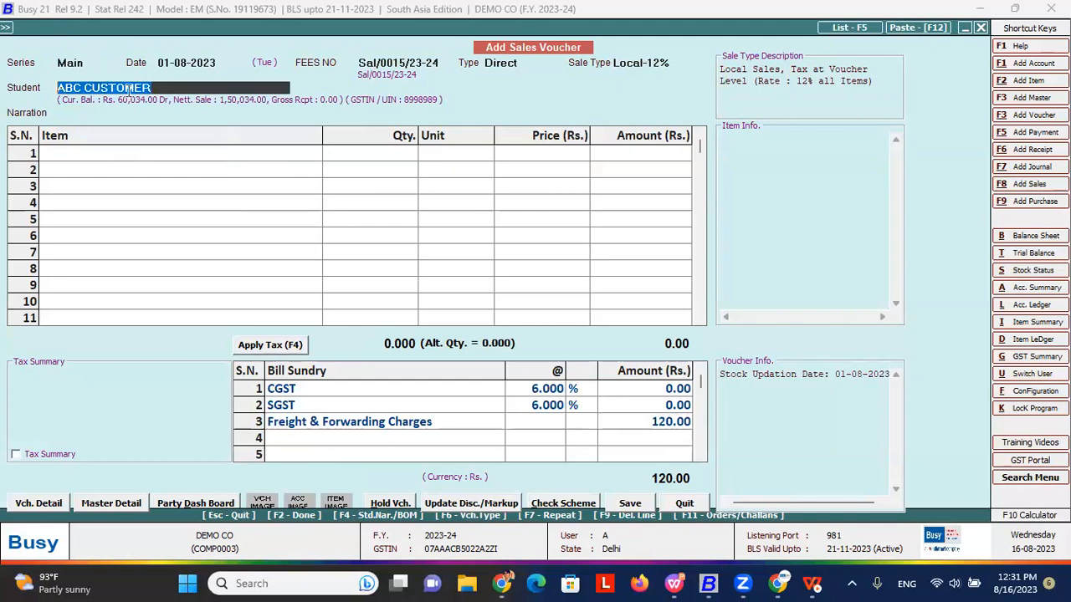
pyautogui.click(656, 429)
pyautogui.press('Escape')
pyautogui.press('Escape')
pyautogui.press('Return')
# - Look through the Administration configuration options and expand Columnar Reports to view its report types
pyautogui.press('Left')
pyautogui.press('Up')
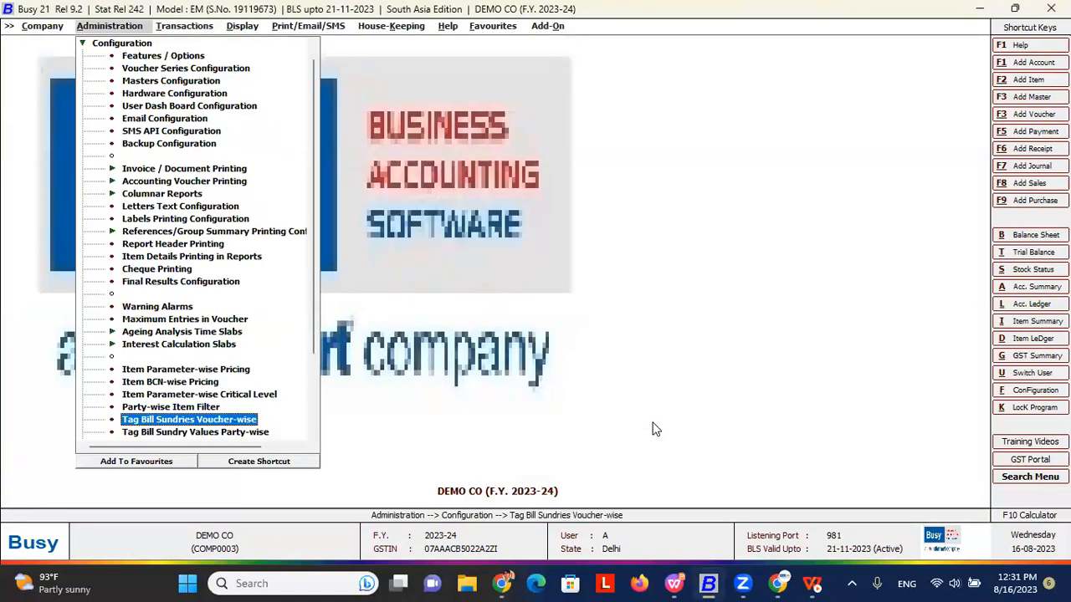
pyautogui.press('Down')
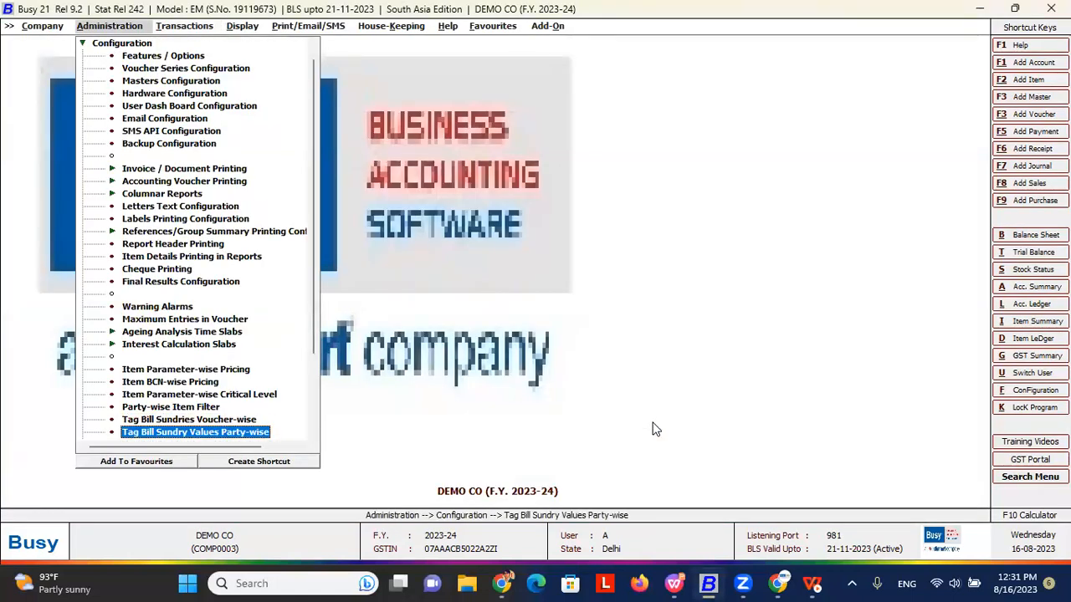
pyautogui.press('Down')
pyautogui.press('Down')
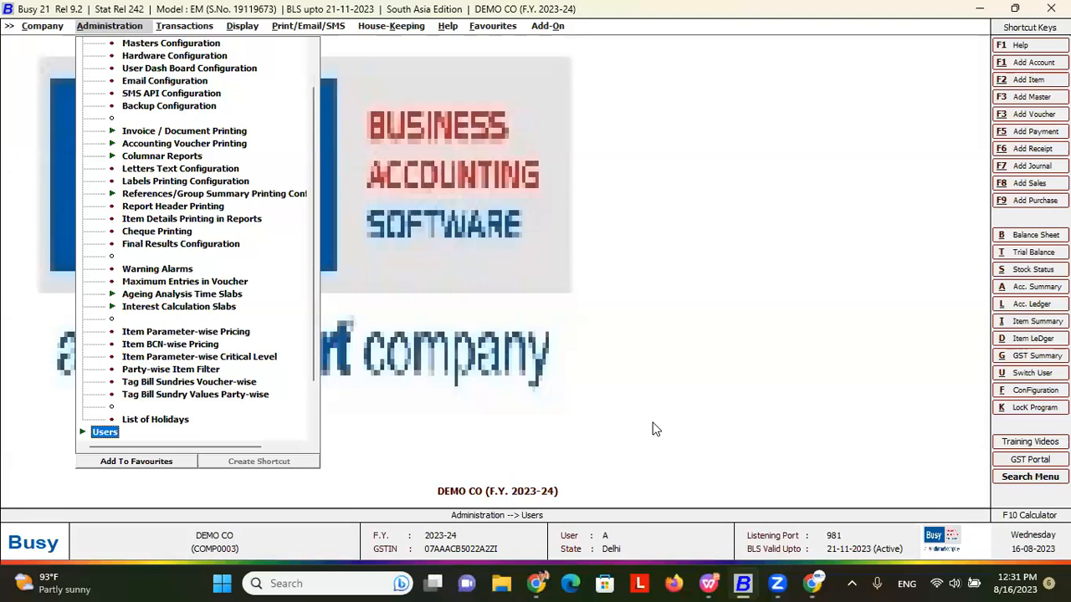
pyautogui.press('Up')
pyautogui.press('Up')
pyautogui.press('Up')
pyautogui.press('Up')
pyautogui.press('Up')
pyautogui.press('Up')
pyautogui.press('Up')
pyautogui.press('Up')
pyautogui.press('Up')
pyautogui.press('Up')
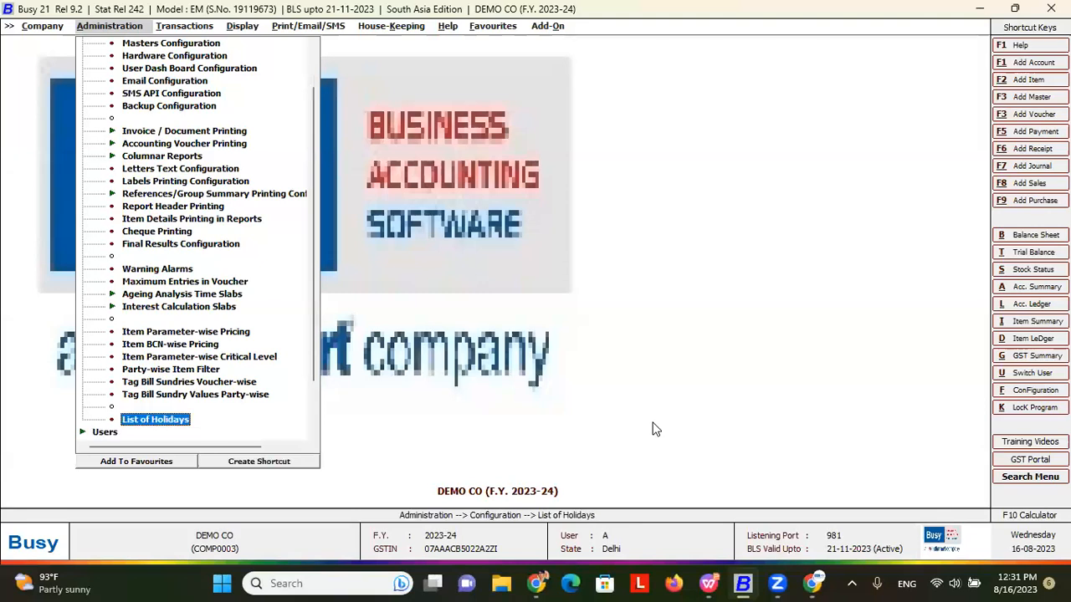
pyautogui.press('Up')
pyautogui.press('Up')
pyautogui.press('Up')
pyautogui.press('Up')
pyautogui.press('Up')
pyautogui.press('Up')
pyautogui.press('Up')
pyautogui.press('Up')
pyautogui.press('Up')
pyautogui.press('Up')
pyautogui.press('Right')
pyautogui.press('Down')
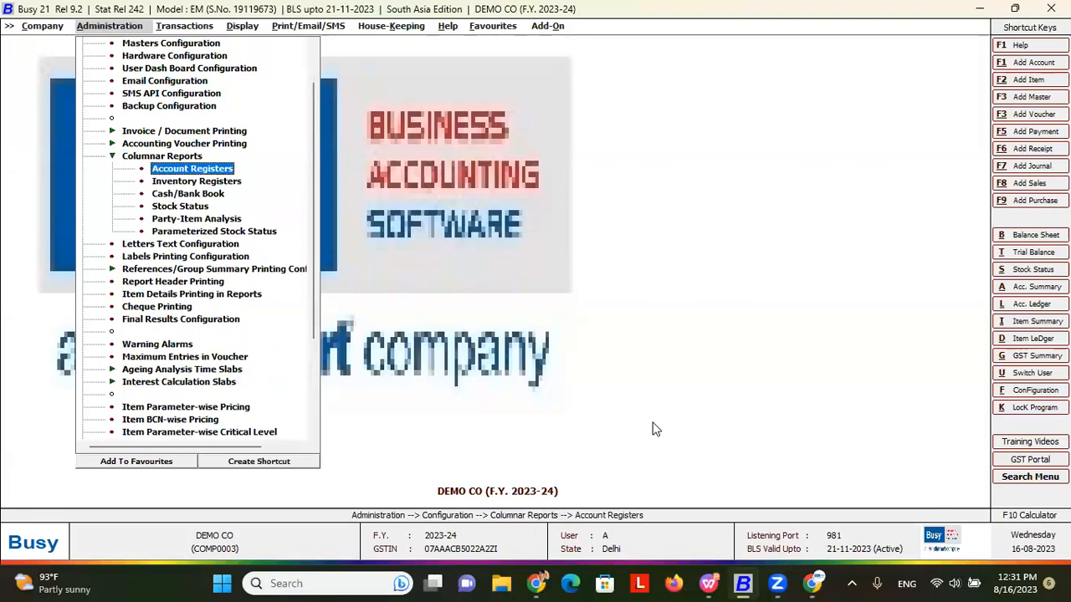
# - Open the Sales Register options from the standard account registers under Account Books
pyautogui.press('Right')
pyautogui.press('Right')
pyautogui.press('Down')
pyautogui.press('Down')
pyautogui.press('Down')
pyautogui.press('Down')
pyautogui.press('Down')
pyautogui.press('Down')
pyautogui.press('Down')
pyautogui.press('Down')
pyautogui.press('Up')
pyautogui.press('Up')
pyautogui.press('Up')
pyautogui.press('Up')
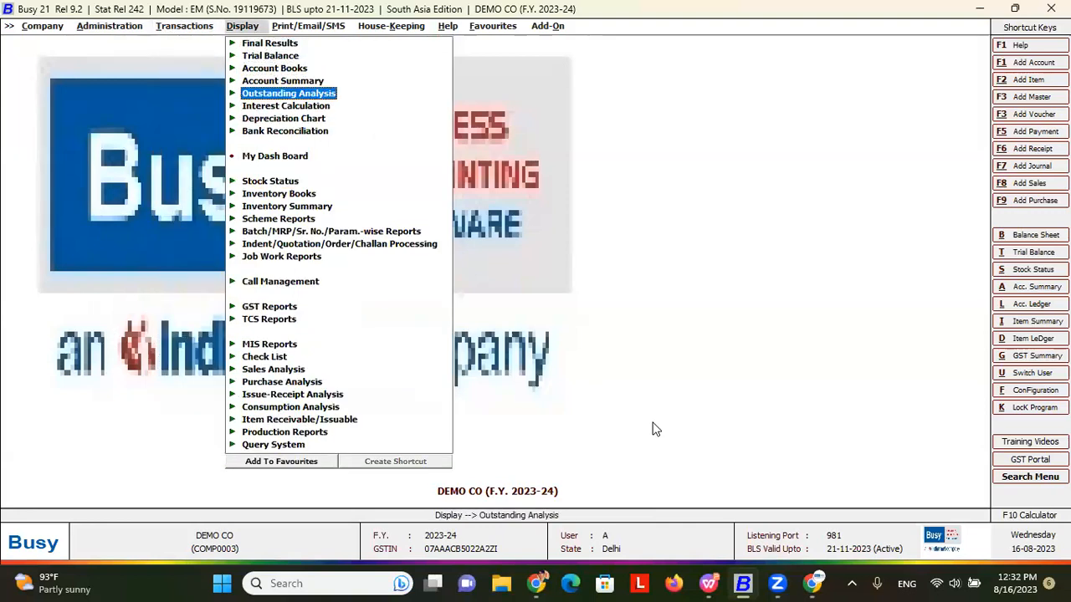
pyautogui.press('Up')
pyautogui.press('Up')
pyautogui.press('Right')
pyautogui.press('Down')
pyautogui.press('Down')
pyautogui.press('Down')
pyautogui.press('Down')
pyautogui.press('Up')
pyautogui.press('Down')
pyautogui.press('Up')
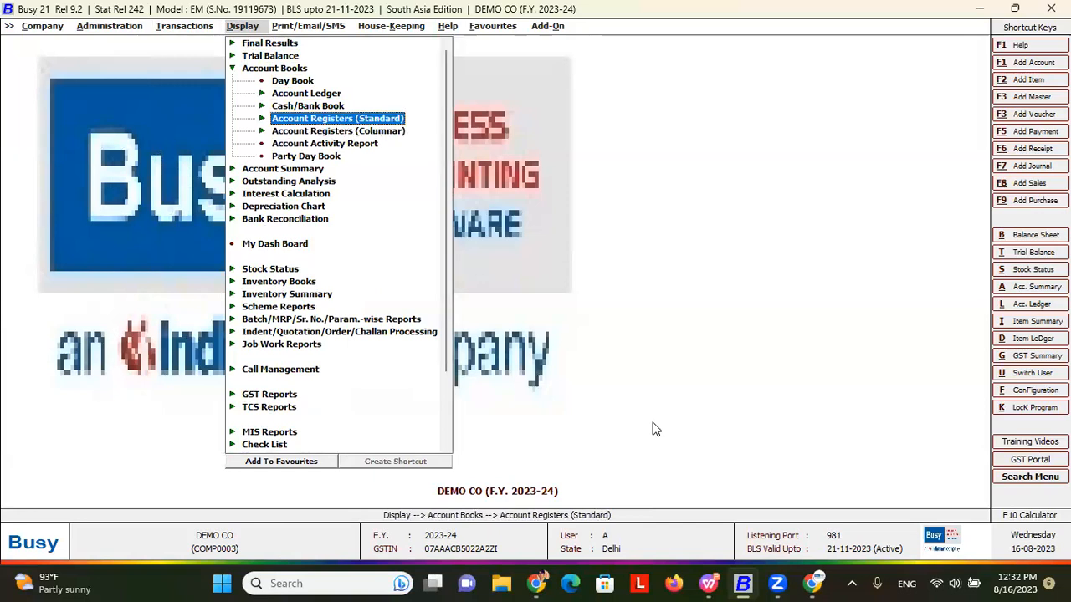
pyautogui.press('Down')
pyautogui.press('Up')
pyautogui.press('Right')
pyautogui.press('Return')
pyautogui.press('Escape')
pyautogui.press('Return')
pyautogui.press('Escape')
pyautogui.press('Return')
# - Generate the Sales Register in STANDARD format for all branches and voucher series, from 1-7-2023 to 31-3-2024
pyautogui.press('Return')
pyautogui.press('Return')
pyautogui.press('Return')
pyautogui.press('Return')
pyautogui.press('Return')
pyautogui.press('Return')
pyautogui.press('Return')
pyautogui.press('Return')
pyautogui.press('Return')
pyautogui.press('Return')
pyautogui.press('Return')
pyautogui.press('Return')
pyautogui.press('Return')
pyautogui.press('Return')
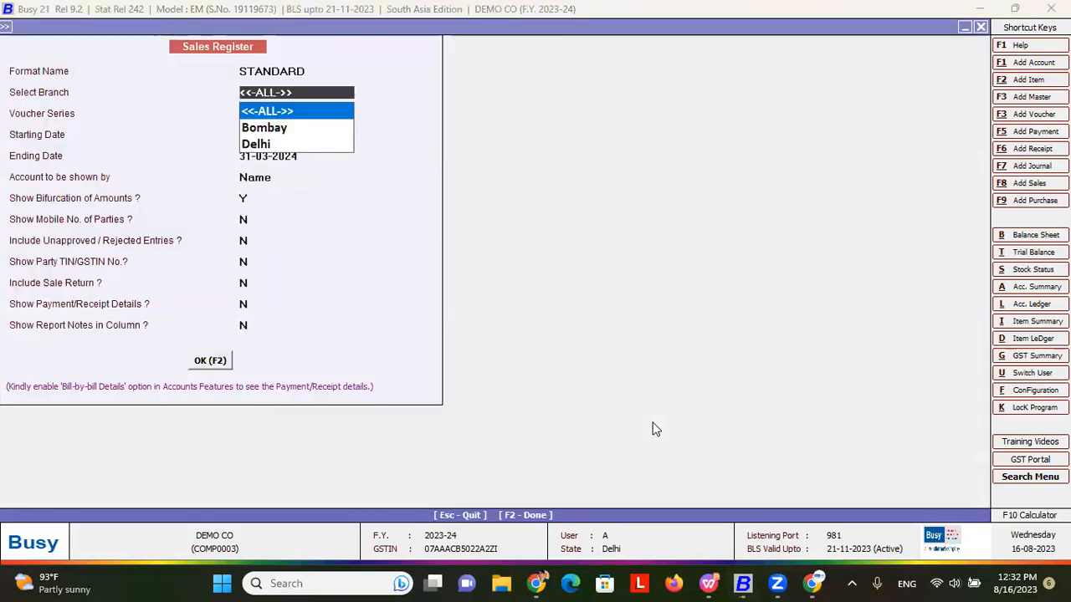
pyautogui.press('F2')
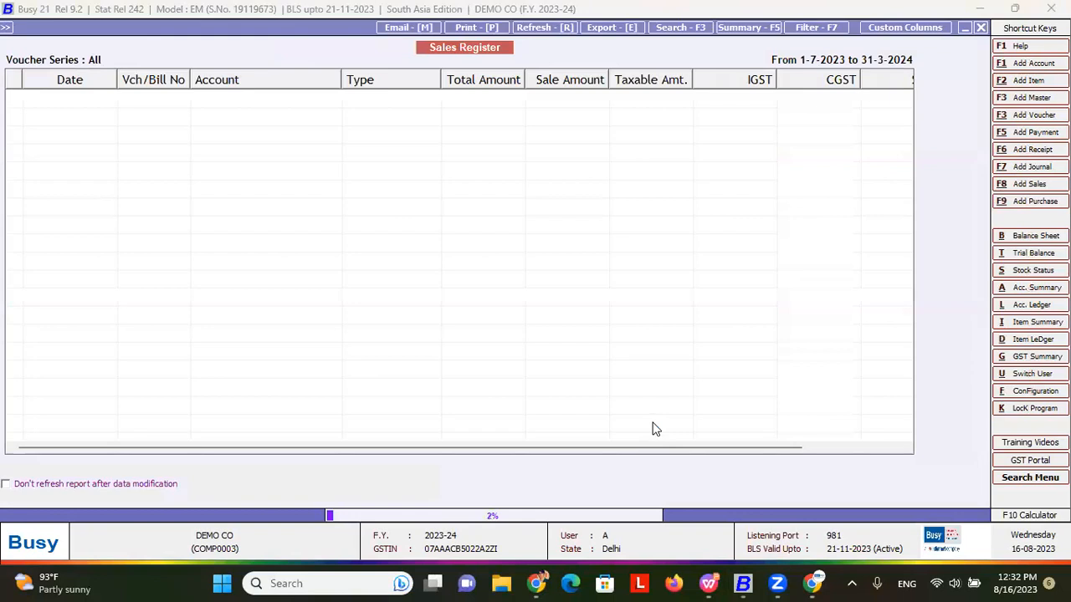
# - Examine the columns of the standard Sales Register across its full width and close the report
pyautogui.press('Down')
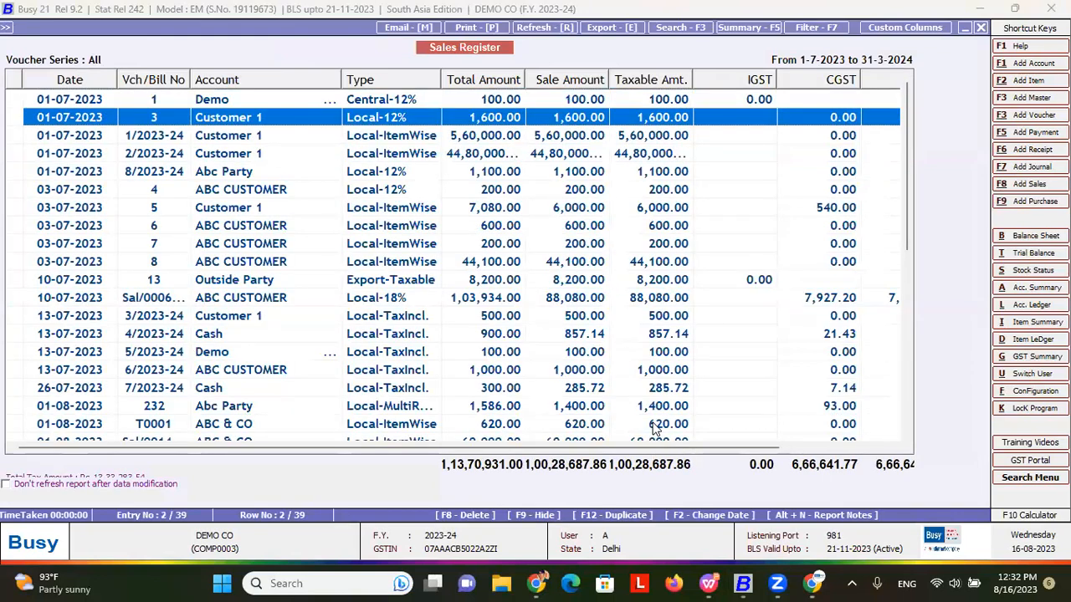
pyautogui.press('Up')
pyautogui.press('Right')
pyautogui.press('Right')
pyautogui.press('Right')
pyautogui.press('Right')
pyautogui.press('Right')
pyautogui.press('Right')
pyautogui.press('Right')
pyautogui.press('Right')
pyautogui.press('Right')
pyautogui.press('Right')
pyautogui.press('Down')
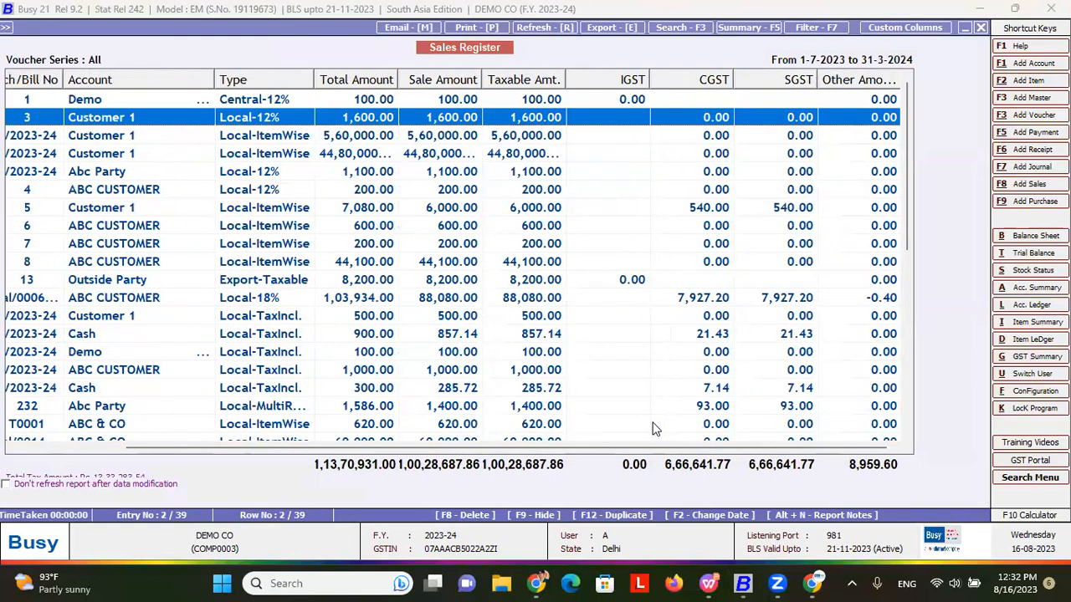
pyautogui.press('Up')
pyautogui.press('Left')
pyautogui.press('Left')
pyautogui.press('Left')
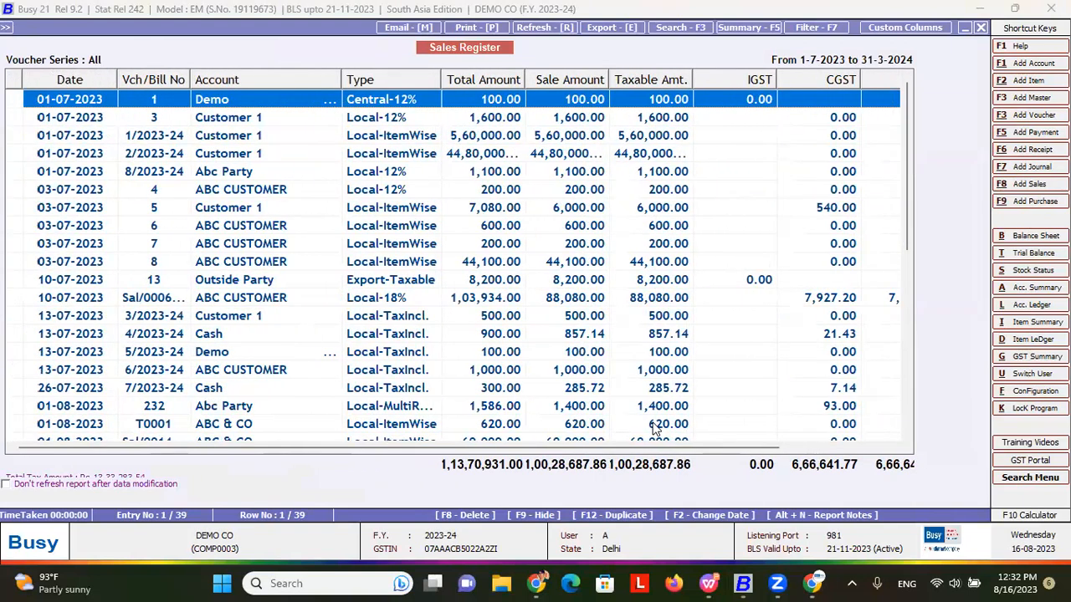
pyautogui.press('Escape')
pyautogui.press('Escape')
pyautogui.press('Escape')
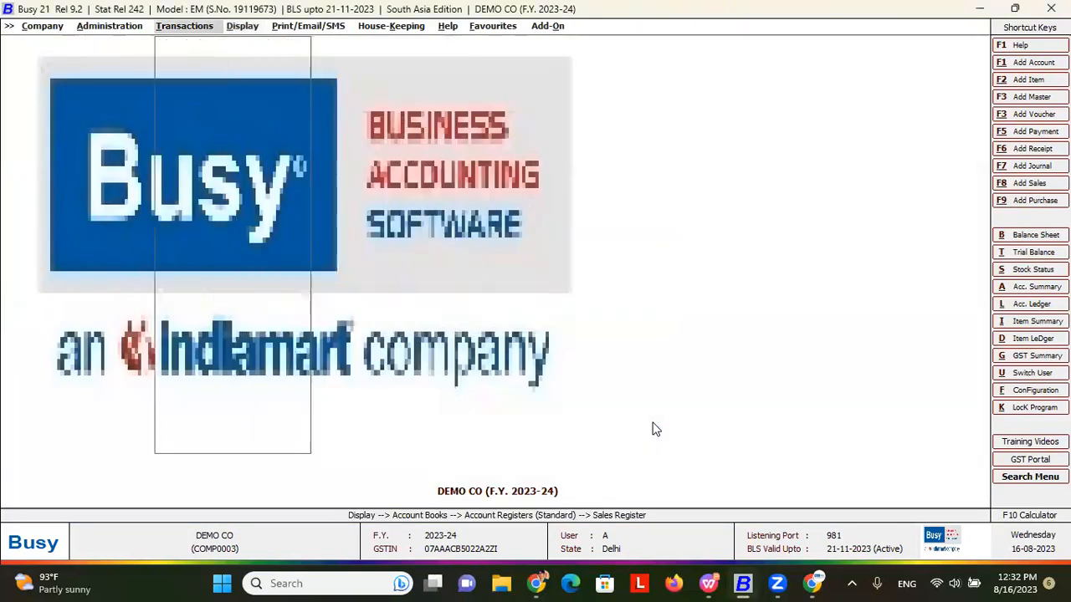
# - Open the Account Registers configuration of the columnar reports
pyautogui.press('Left')
pyautogui.press('Left')
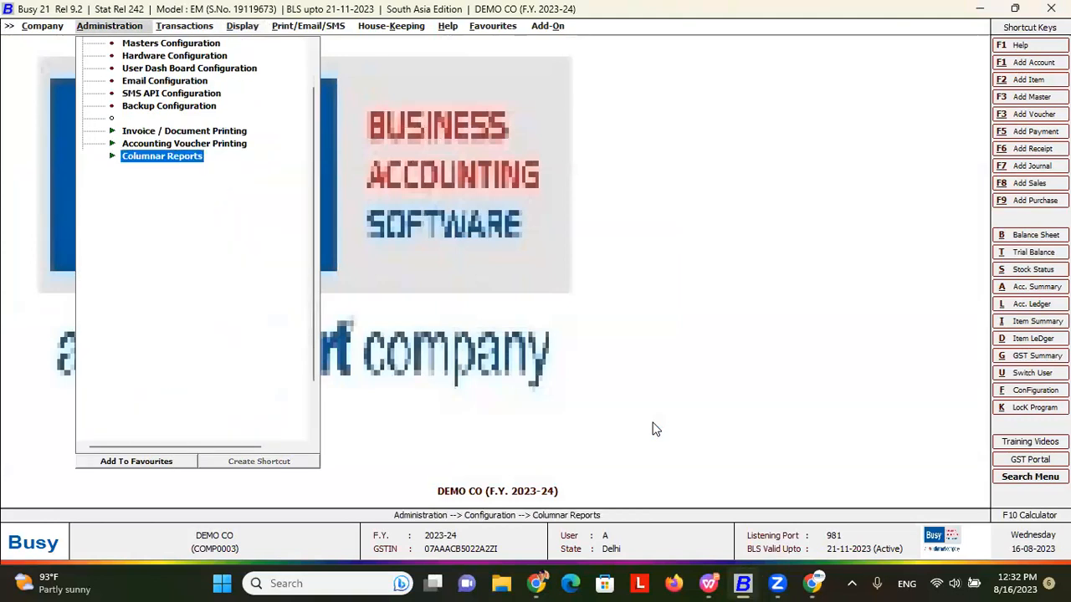
pyautogui.press('Left')
pyautogui.press('Right')
pyautogui.press('Down')
pyautogui.press('Down')
pyautogui.press('Down')
pyautogui.press('Down')
pyautogui.press('Down')
pyautogui.press('Down')
pyautogui.press('Down')
pyautogui.press('Down')
pyautogui.press('Down')
pyautogui.press('Down')
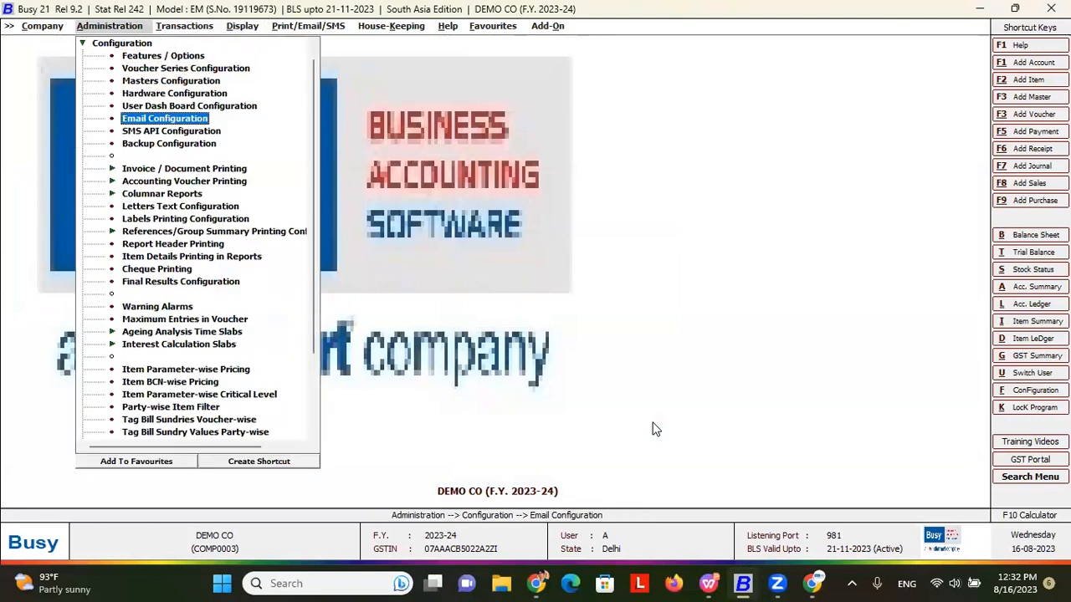
pyautogui.press('Right')
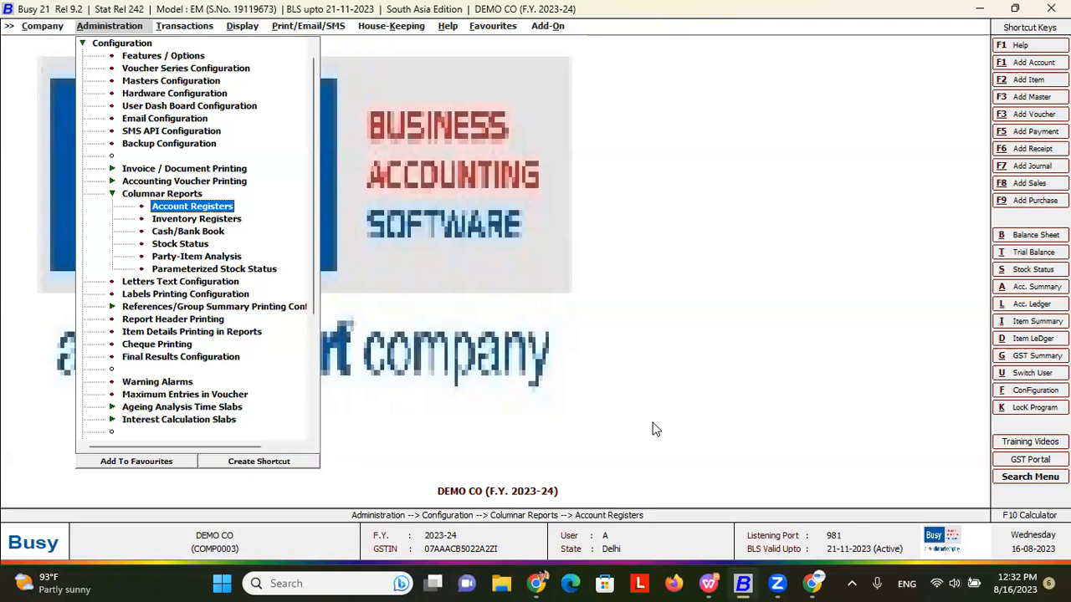
pyautogui.press('Return')
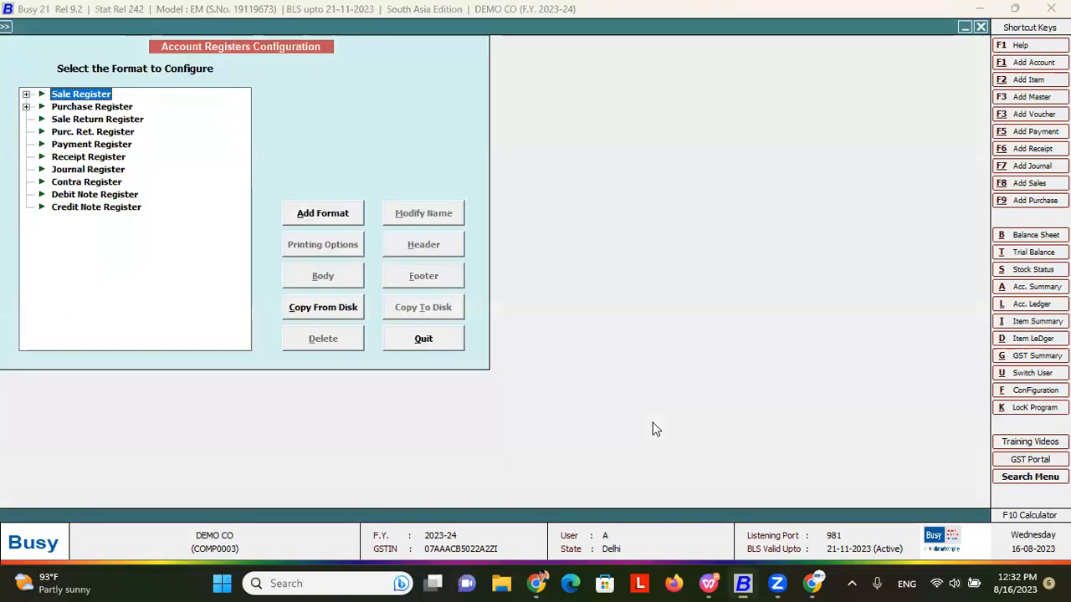
# - Add a new Sale Register format named REP1
pyautogui.press('Right')
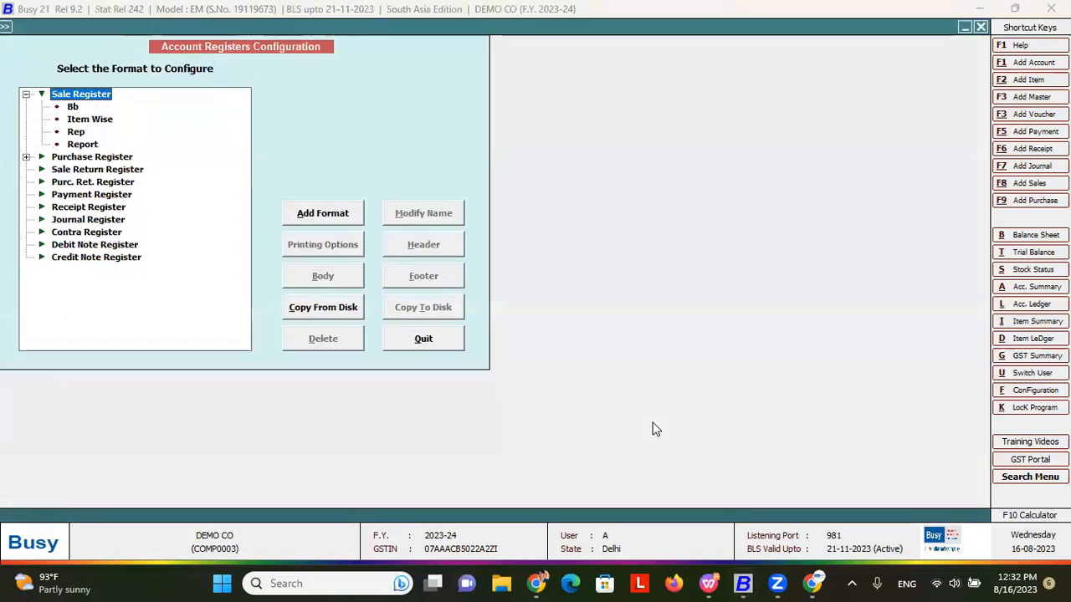
pyautogui.click(312, 215)
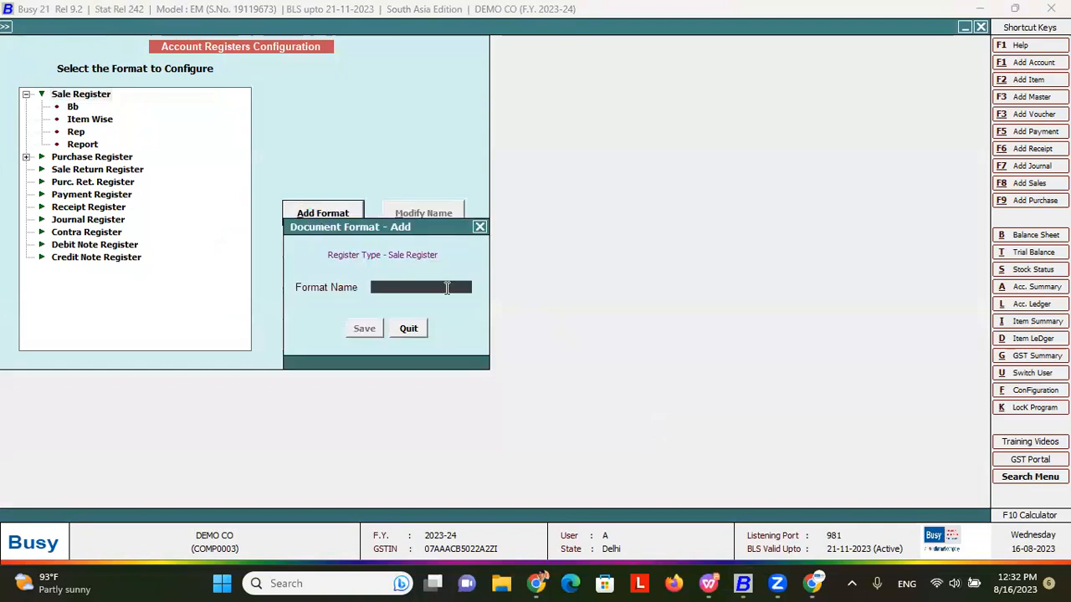
pyautogui.write('s')
pyautogui.press('BackSpace')
pyautogui.write('REP1')
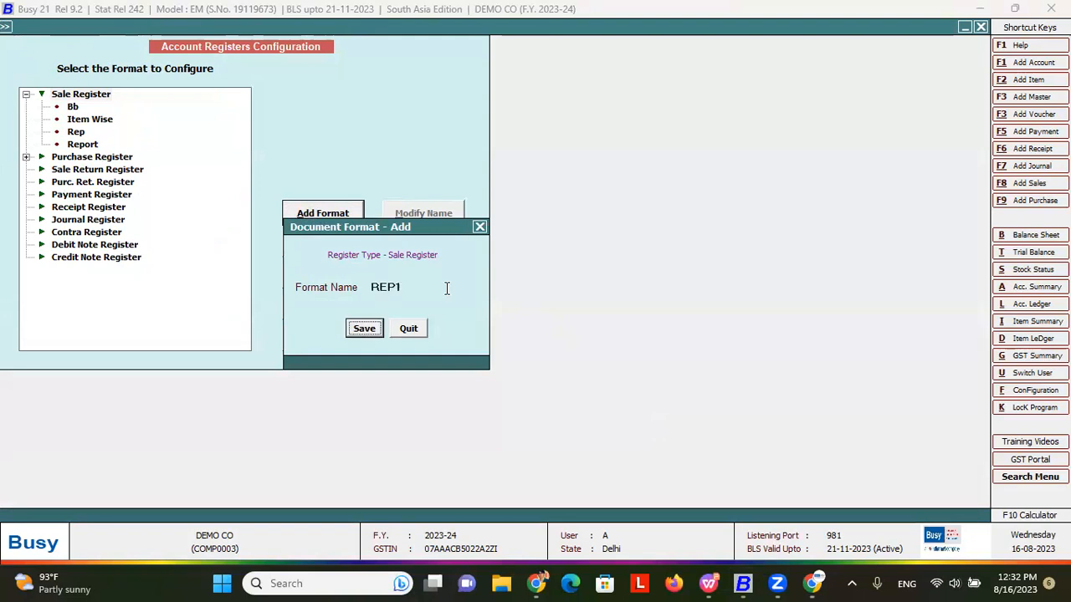
pyautogui.press('Return')
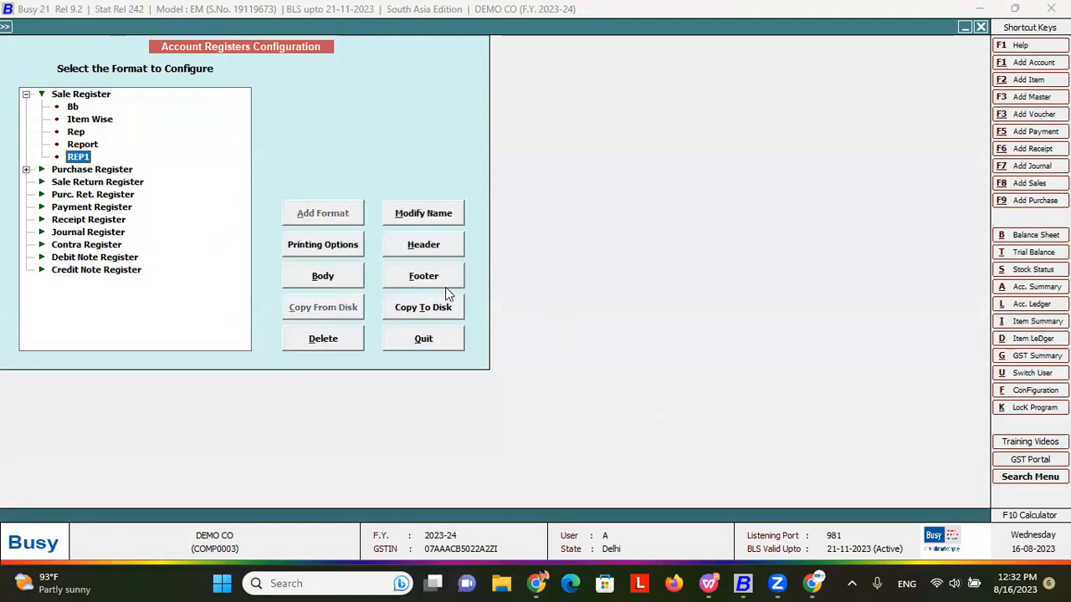
# - Open the body configuration of the REP1 format and review its default columns from bill date to grand total
pyautogui.click(341, 274)
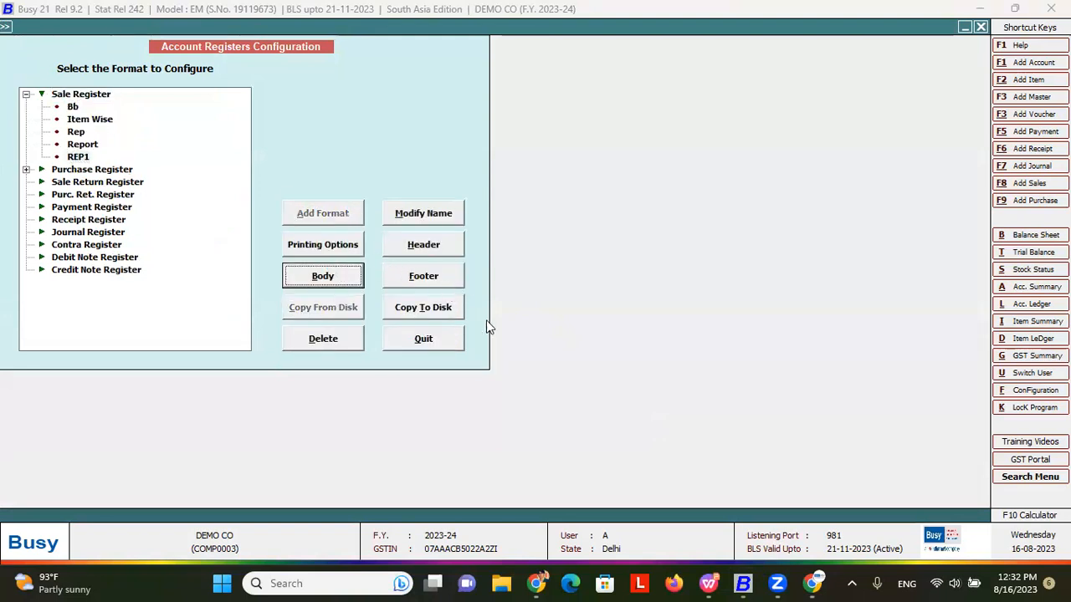
pyautogui.click(572, 325)
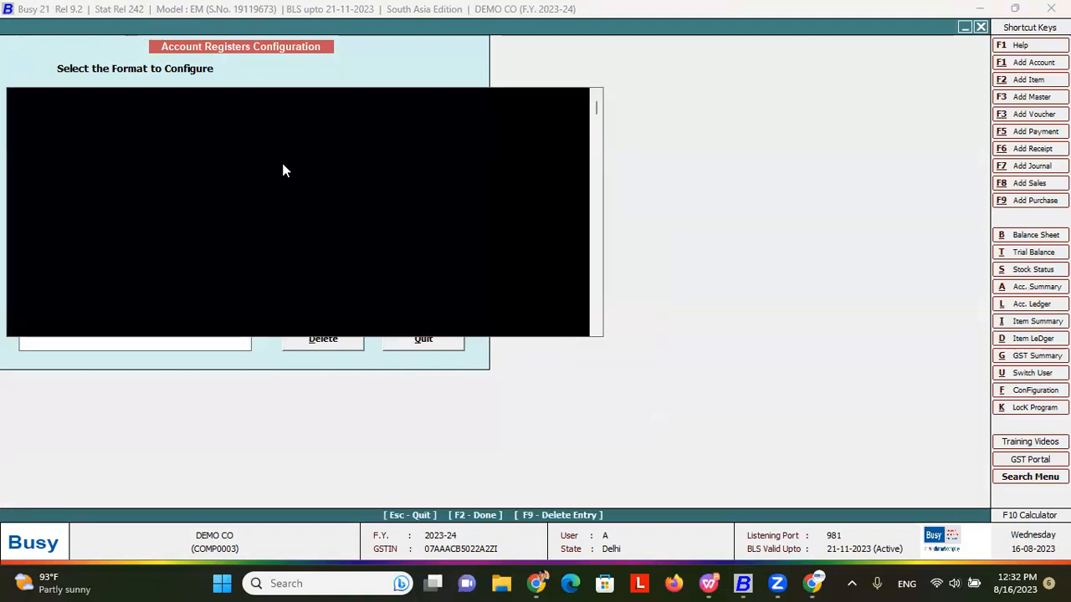
pyautogui.click(239, 117)
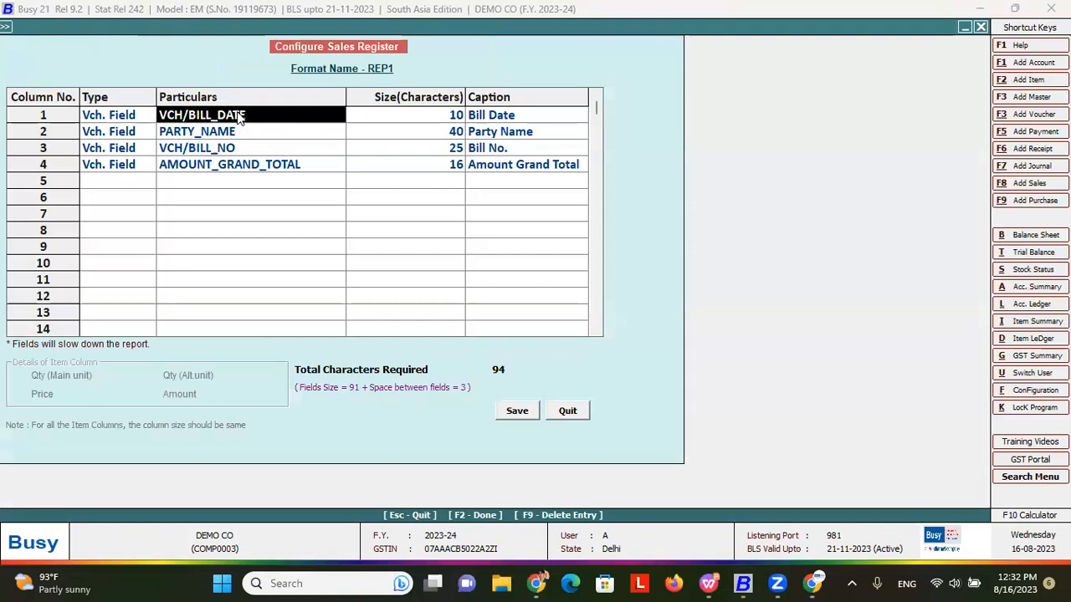
pyautogui.moveTo(239, 132); pyautogui.dragTo(242, 169)
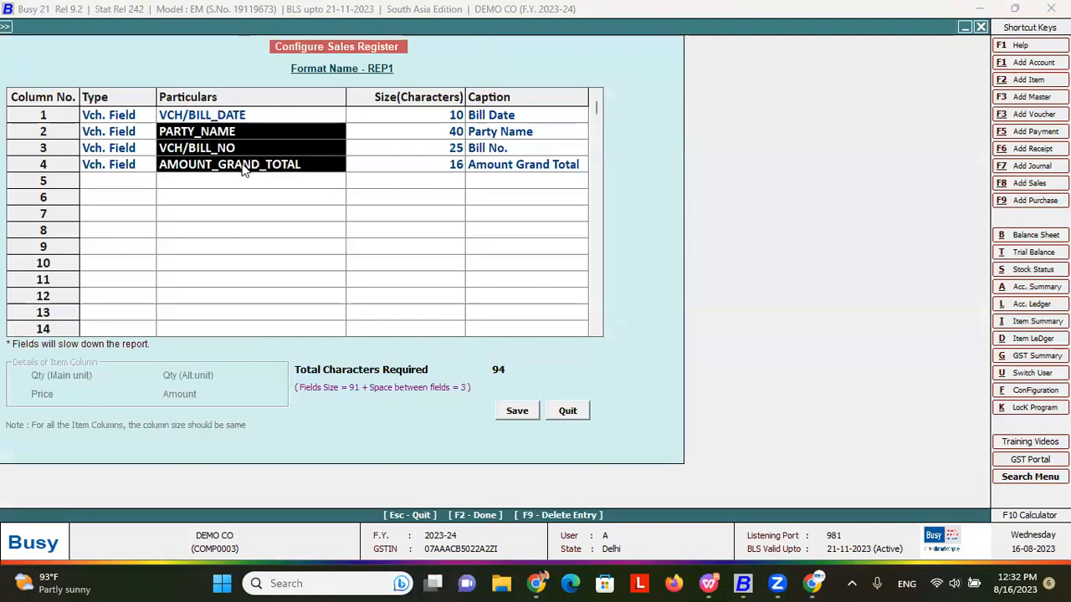
pyautogui.click(243, 165)
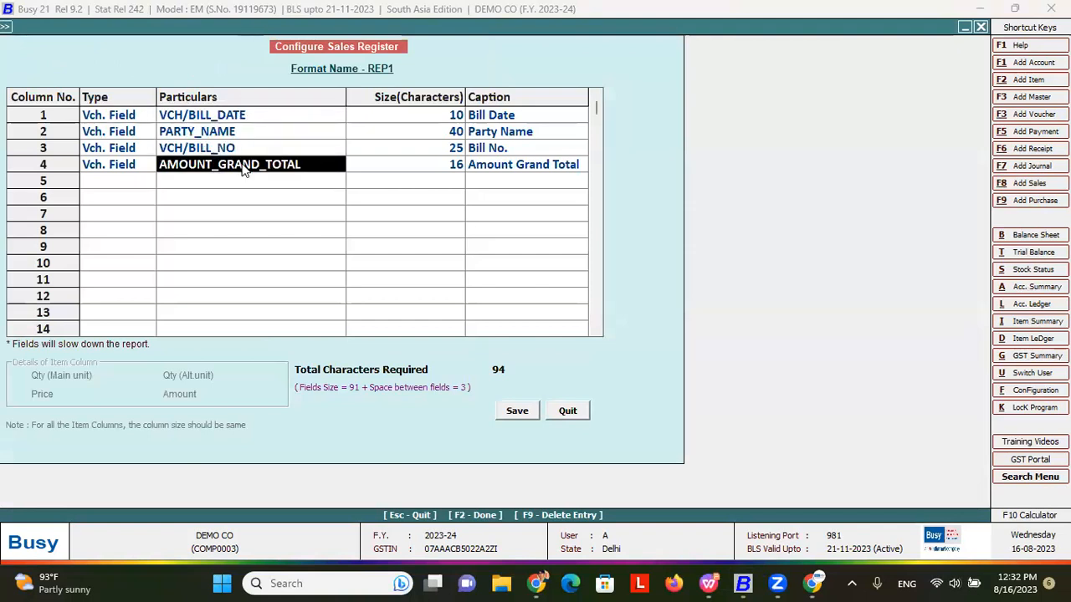
# - Insert a new row above the Party Name column with type Account and no field
pyautogui.click(55, 134)
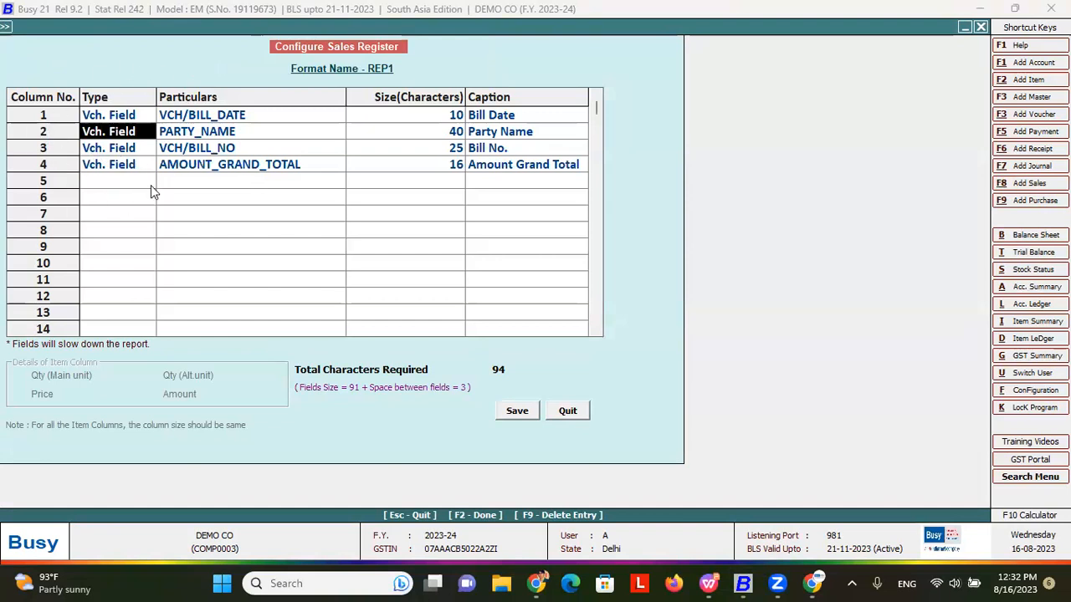
pyautogui.rightClick(72, 134)
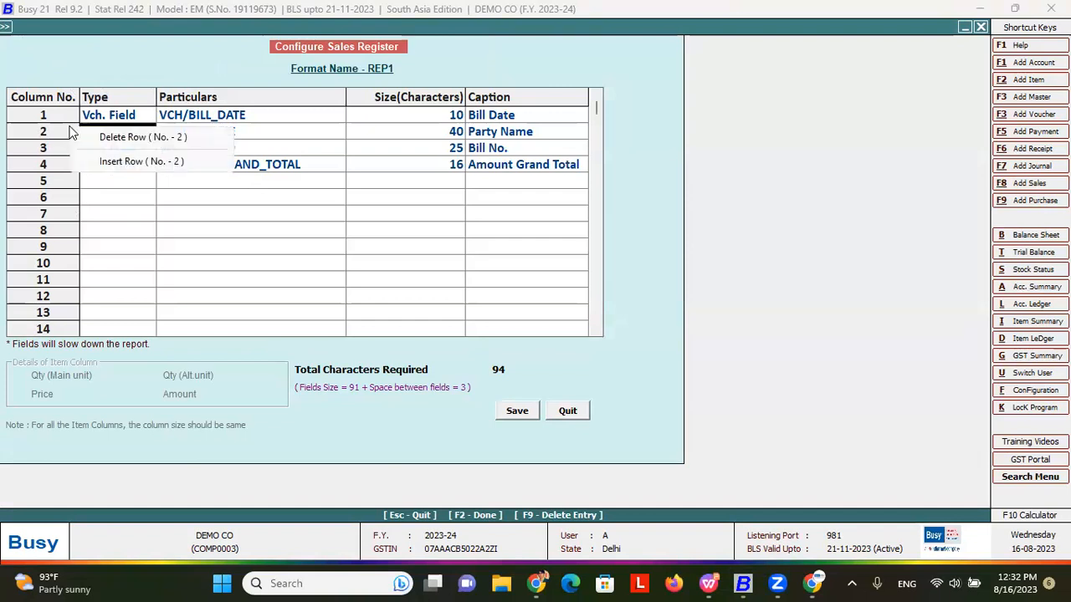
pyautogui.click(116, 164)
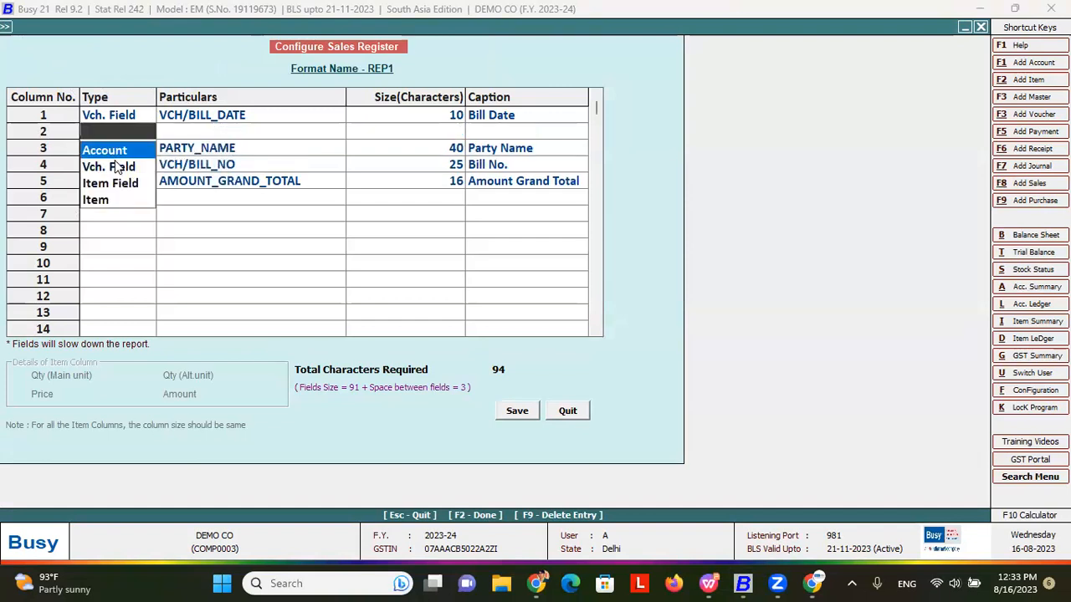
pyautogui.click(65, 111)
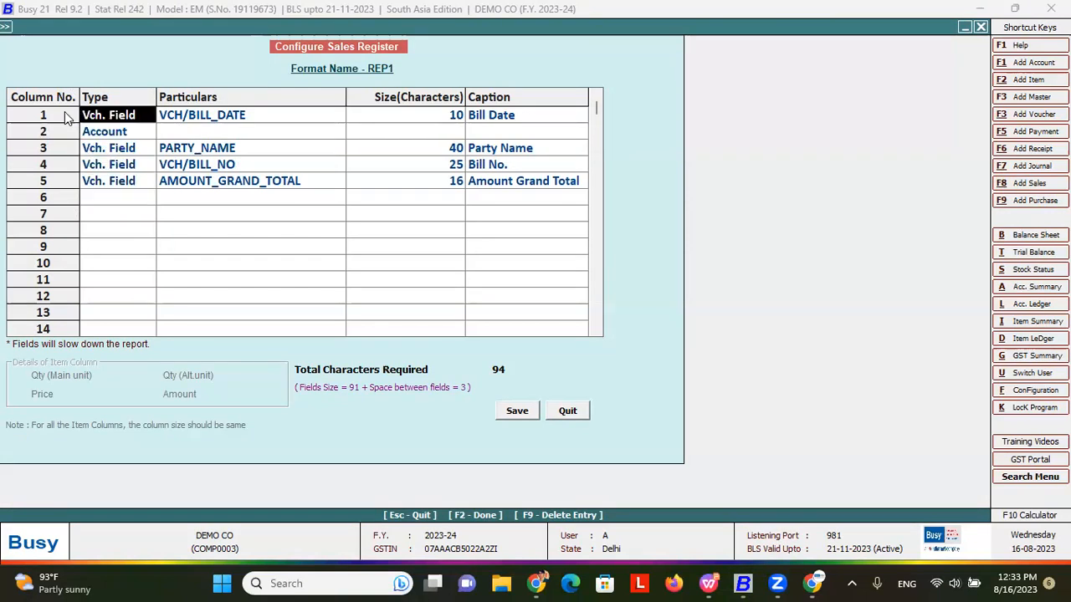
# - Clear the bill number field from column 4 and insert VCH/BILL_NO as the first column, captioned Bill No
pyautogui.click(120, 170)
pyautogui.hotkey('shift', 'Right')
pyautogui.hotkey('shift', 'Right')
pyautogui.hotkey('shift', 'Right')
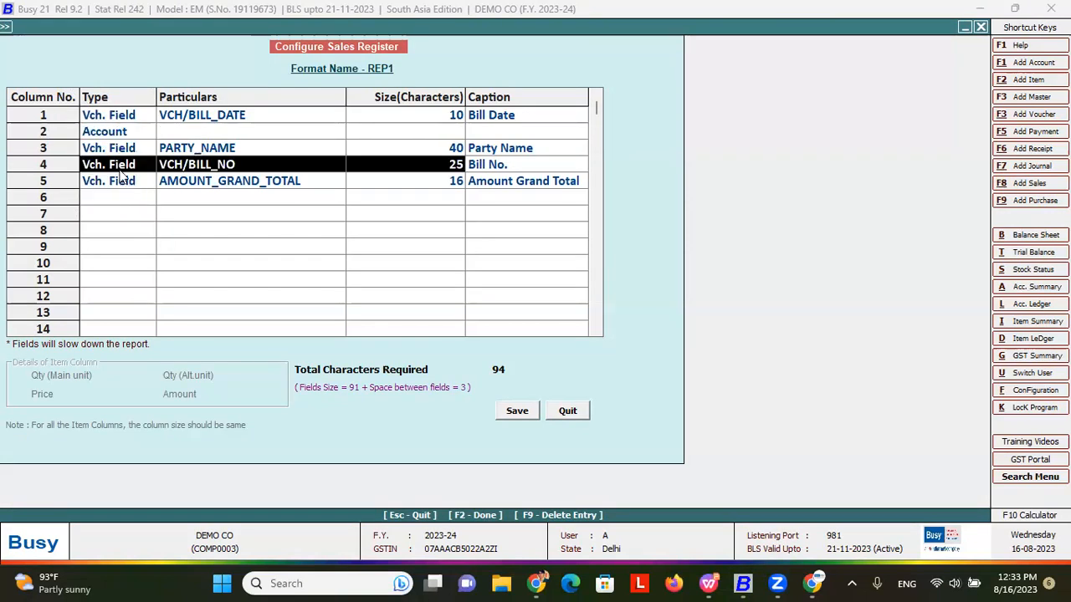
pyautogui.press('Return')
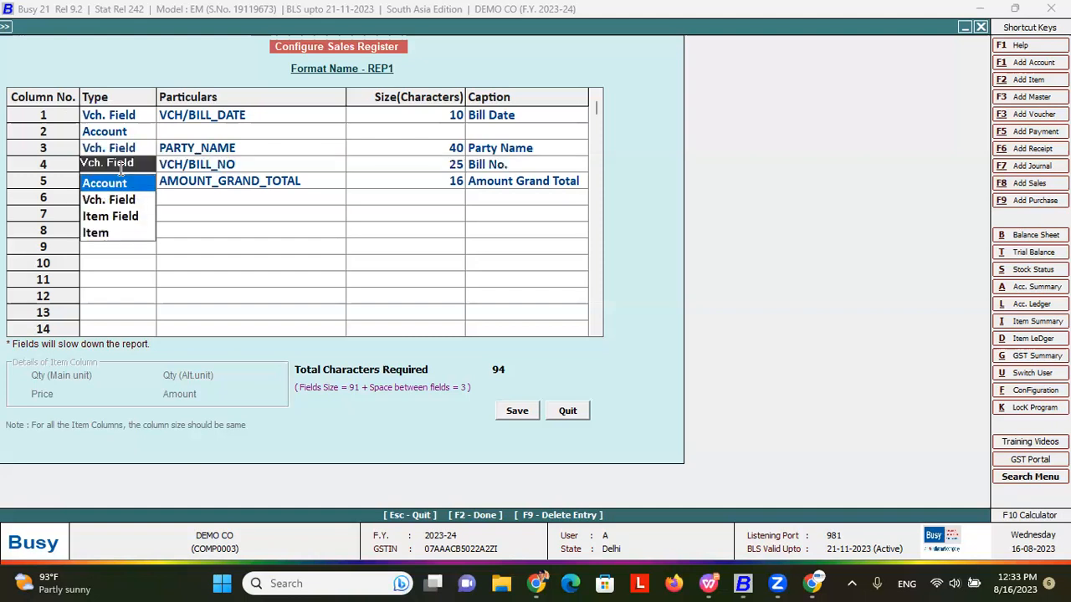
pyautogui.click(70, 119)
pyautogui.rightClick(70, 119)
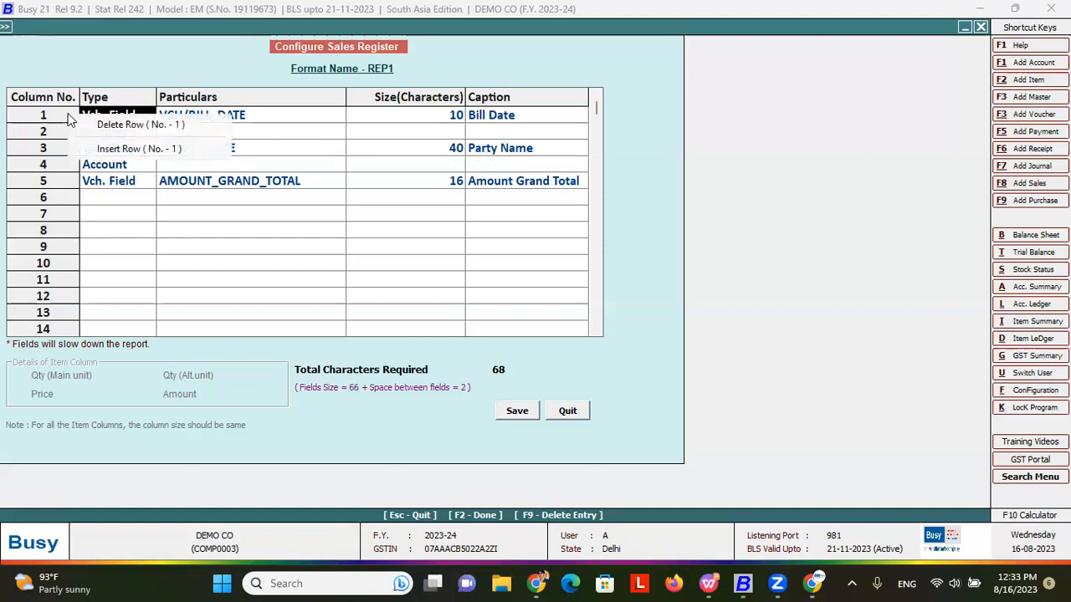
pyautogui.click(116, 150)
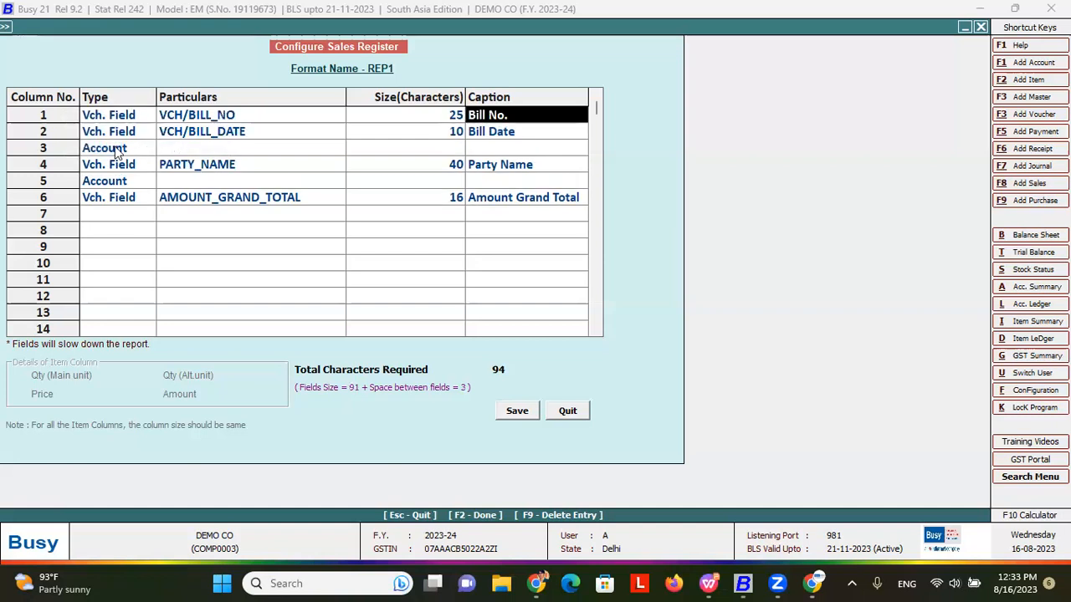
# - Delete the empty Account row between the bill date and party name columns
pyautogui.press('Down')
pyautogui.press('Left')
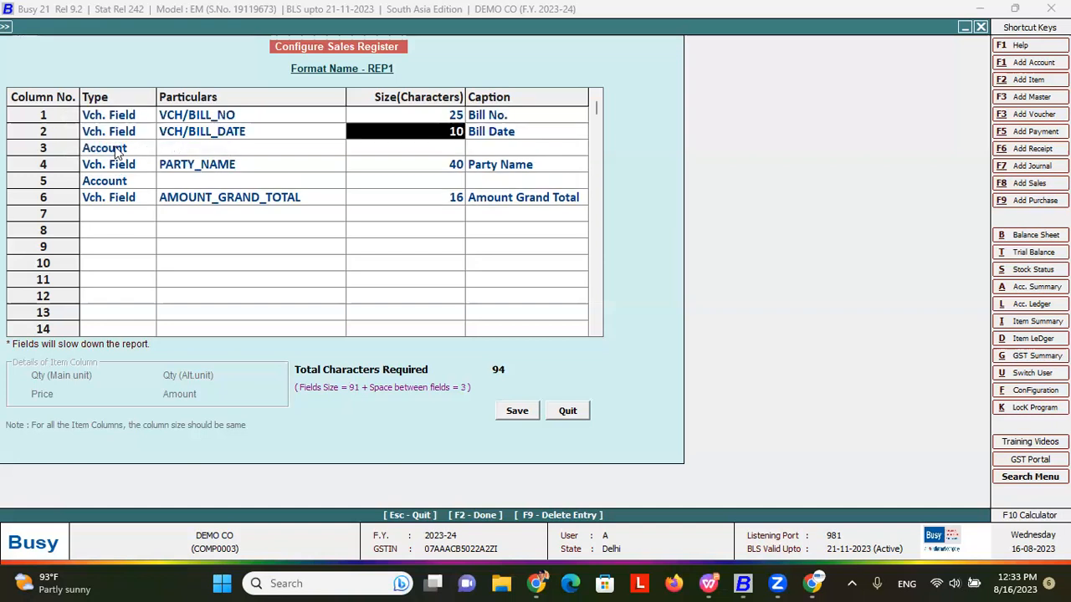
pyautogui.press('Left')
pyautogui.press('Left')
pyautogui.press('Down')
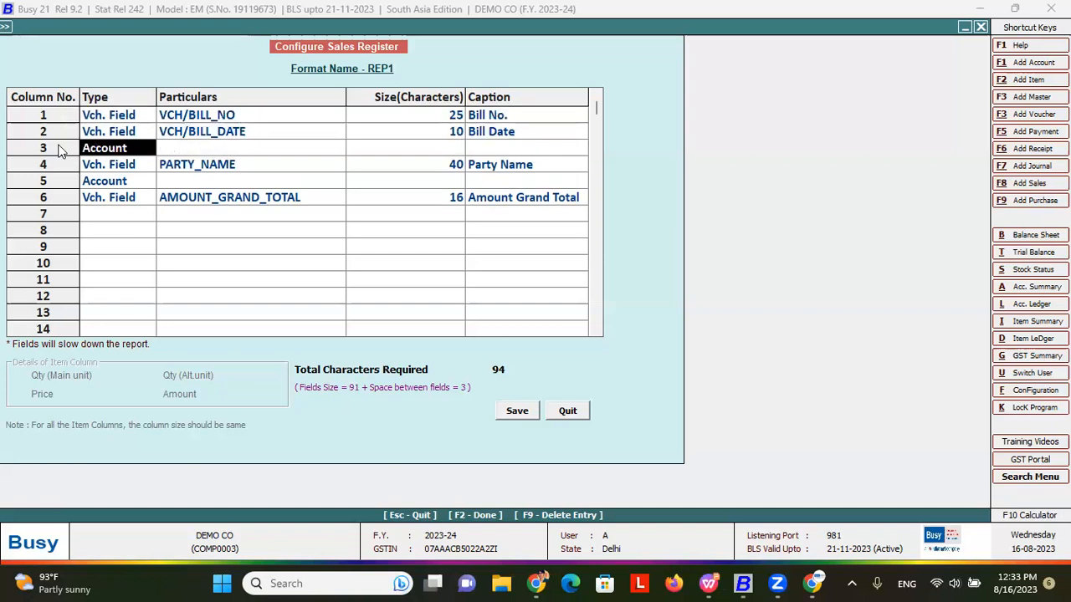
pyautogui.rightClick(59, 151)
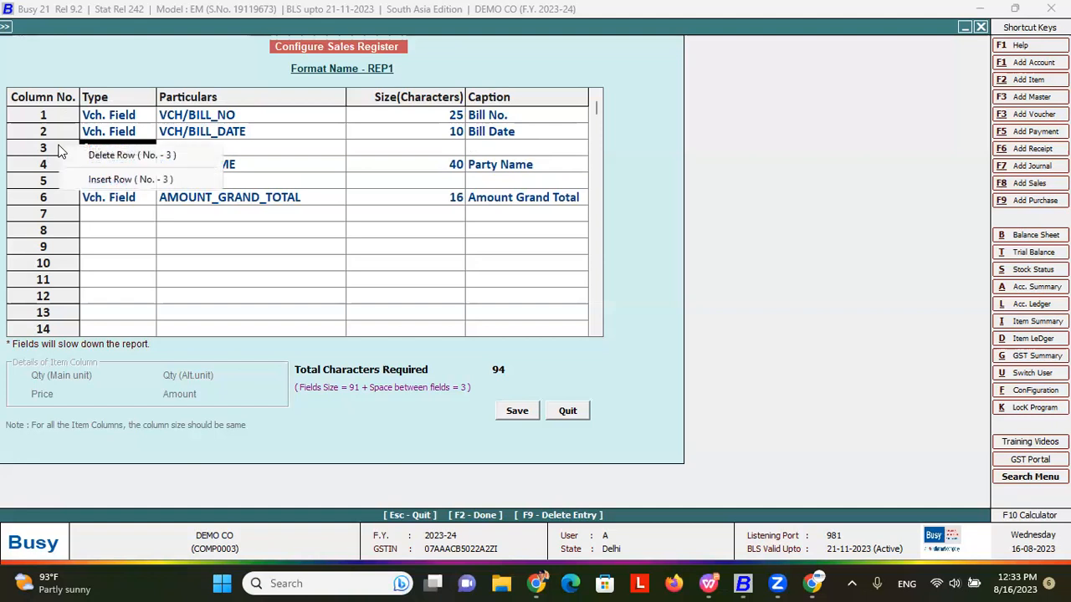
pyautogui.click(107, 155)
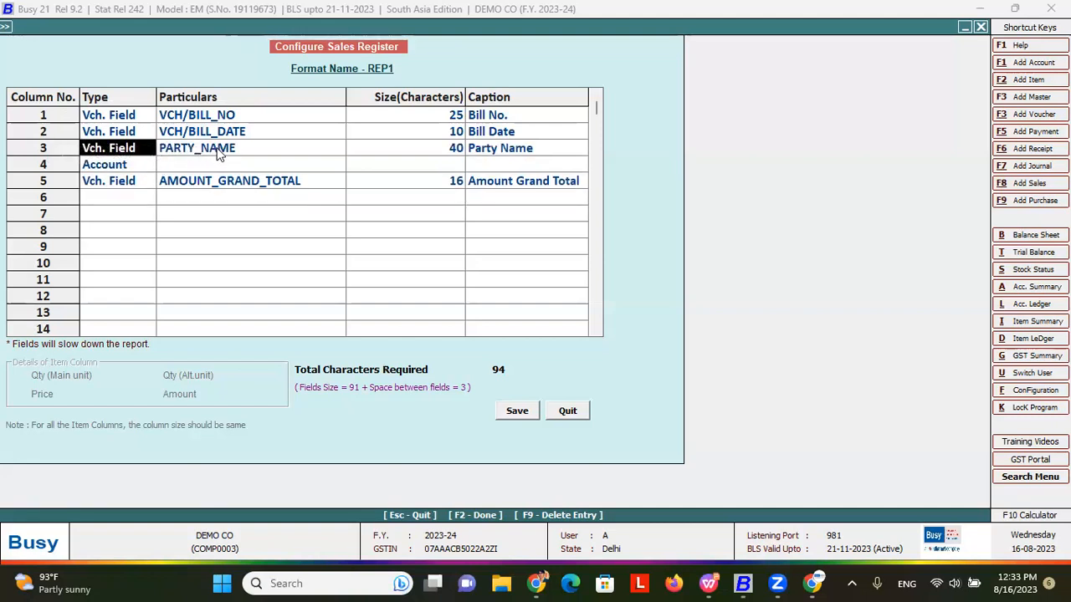
# - Set column 4 after the party name to type Item Field with ITEM_NAME
pyautogui.click(219, 155)
pyautogui.click(147, 149)
pyautogui.press('Return')
pyautogui.press('Return')
pyautogui.press('Return')
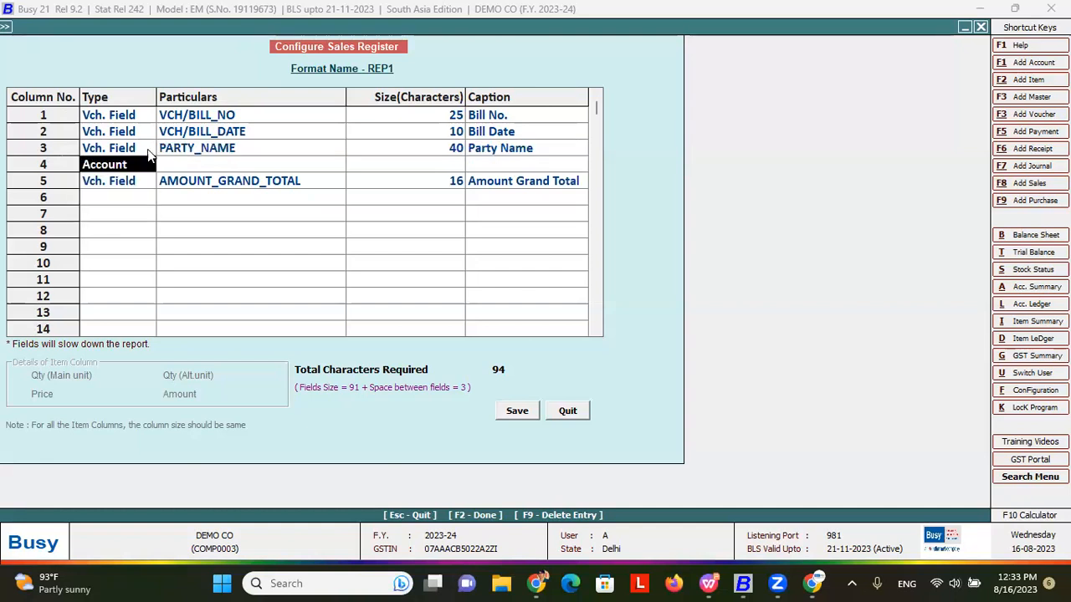
pyautogui.press('Return')
pyautogui.press('Down')
pyautogui.press('Down')
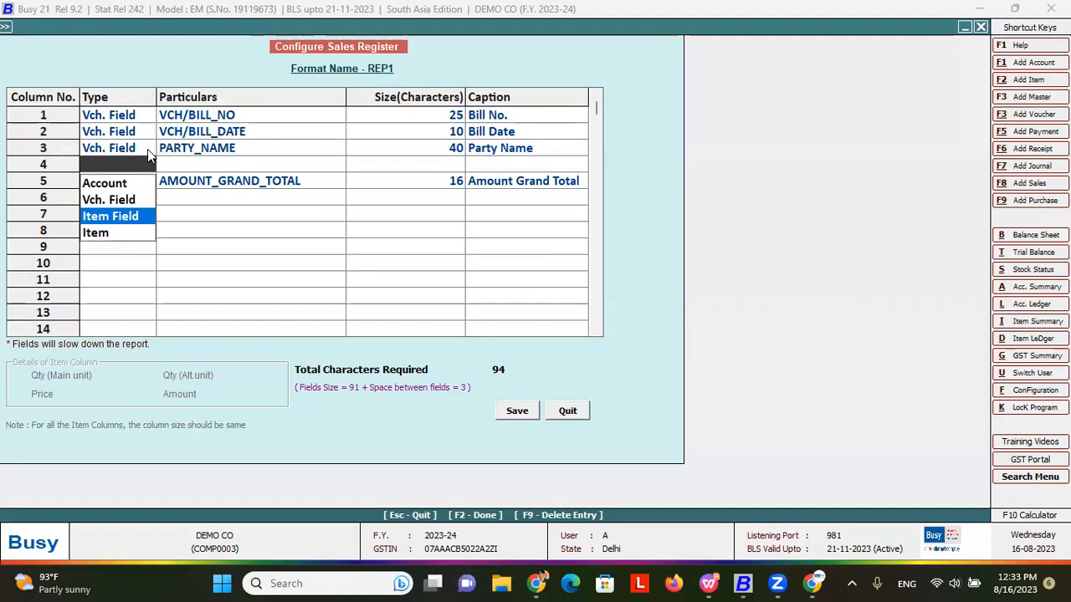
pyautogui.press('Return')
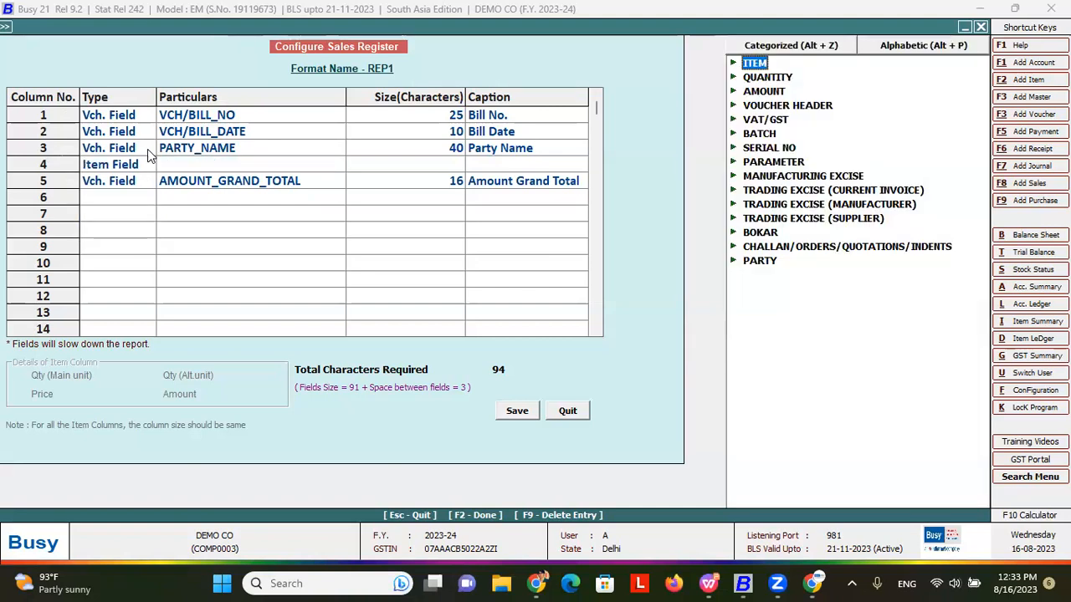
pyautogui.press('Right')
pyautogui.press('Down')
pyautogui.press('Down')
pyautogui.press('Return')
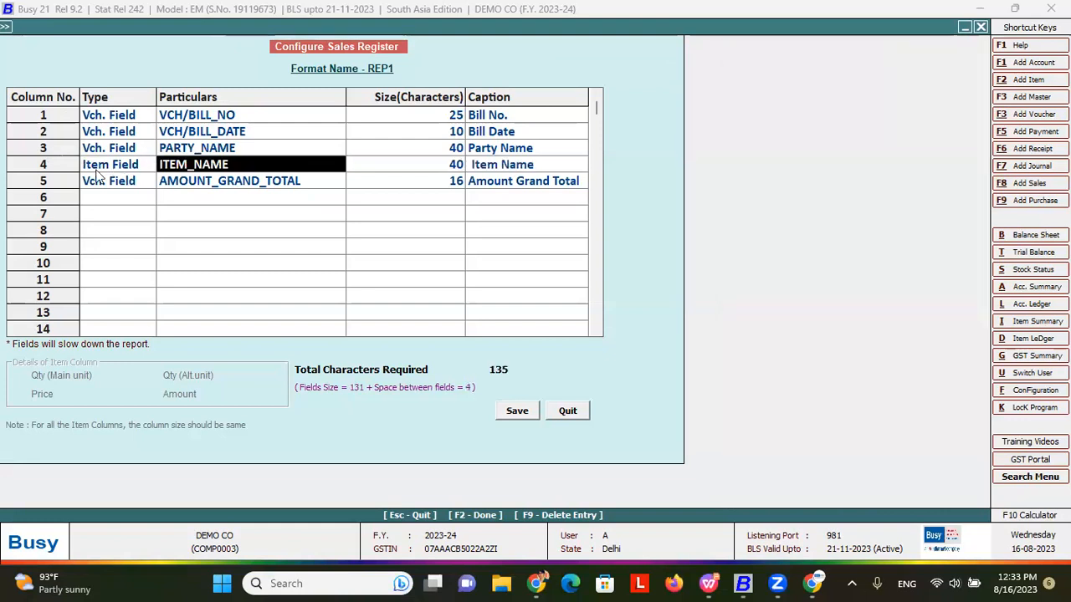
# - Insert a column before the grand total as an Item Field showing QUANTITY, keeping size 16
pyautogui.click(64, 186)
pyautogui.rightClick(63, 185)
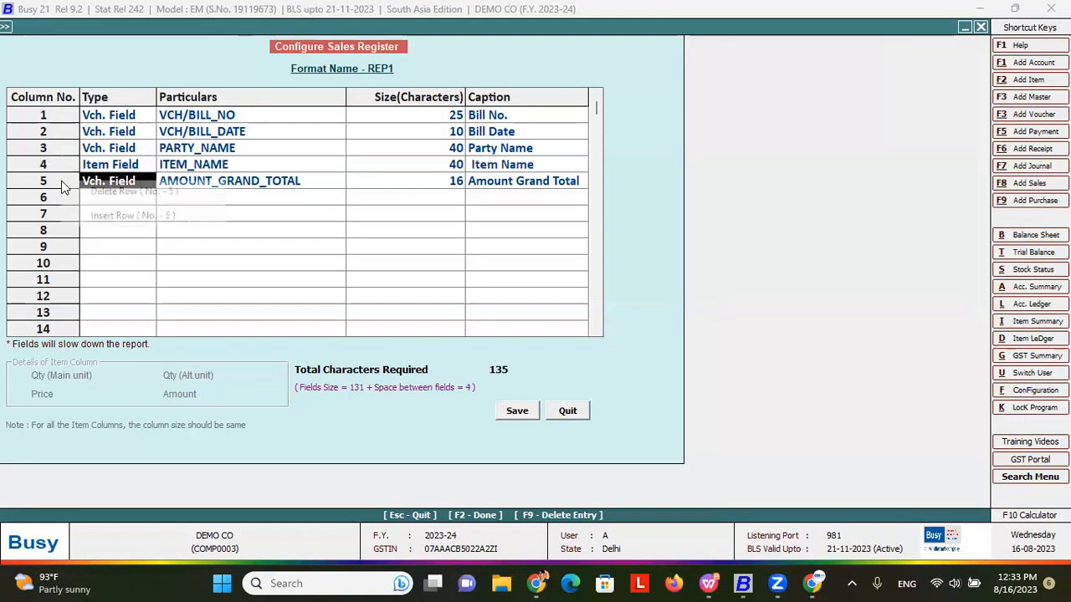
pyautogui.click(116, 215)
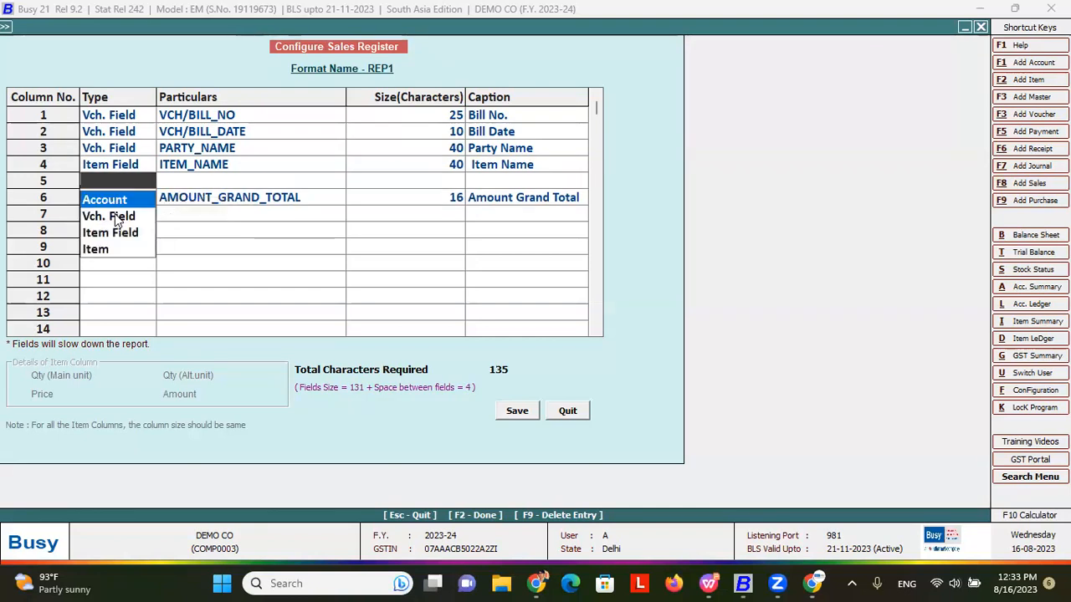
pyautogui.press('Down')
pyautogui.press('Return')
pyautogui.press('Up')
pyautogui.press('Up')
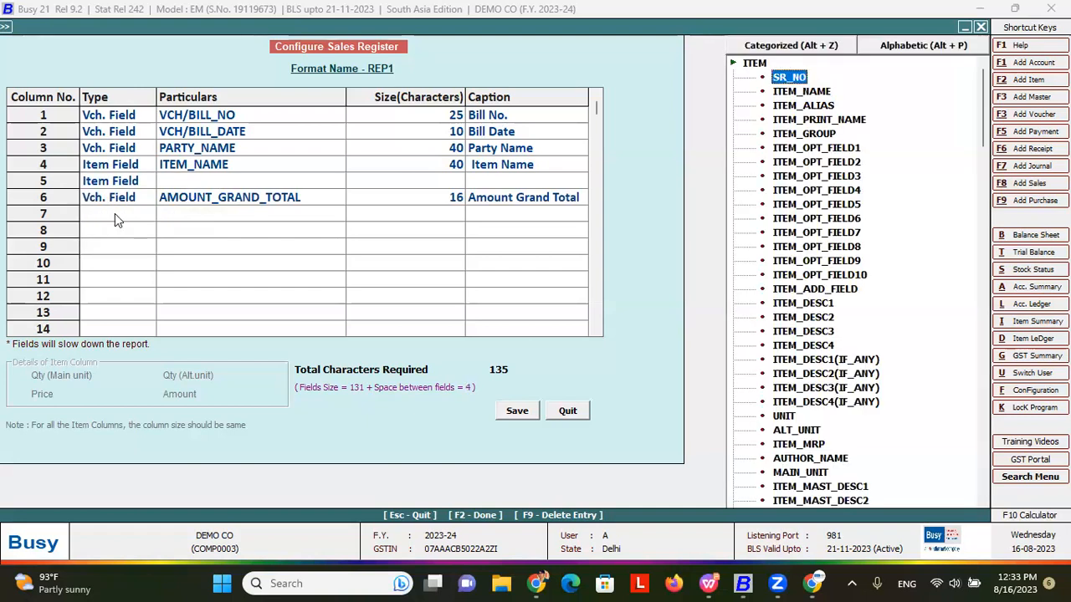
pyautogui.press('Left')
pyautogui.press('Down')
pyautogui.press('Right')
pyautogui.press('Down')
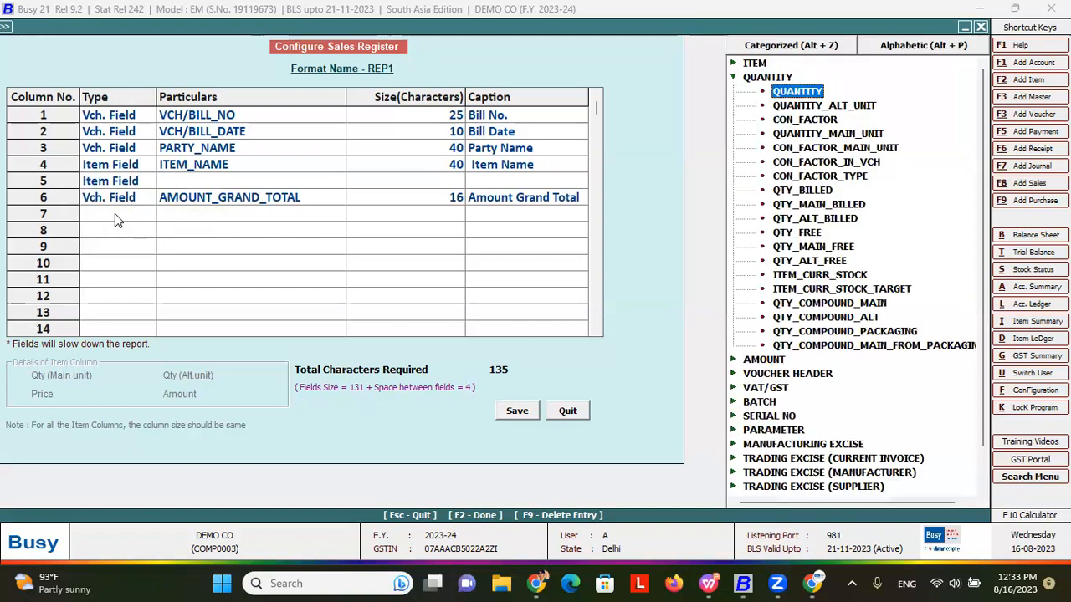
pyautogui.press('Return')
pyautogui.press('Return')
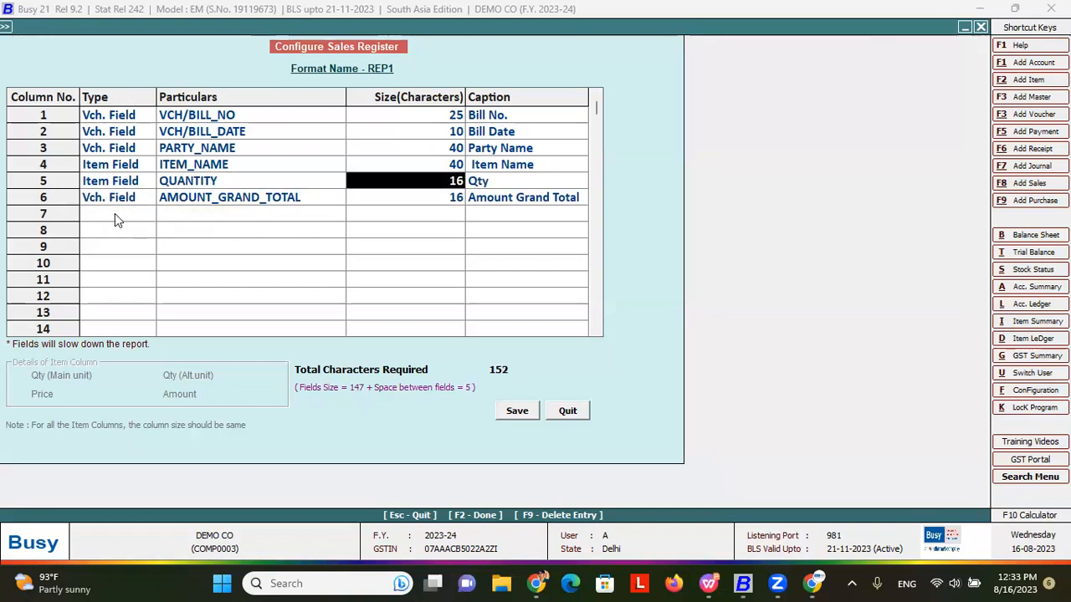
# - Save the REP1 column layout, accept the printer width note and leave the account registers configuration
pyautogui.click(69, 202)
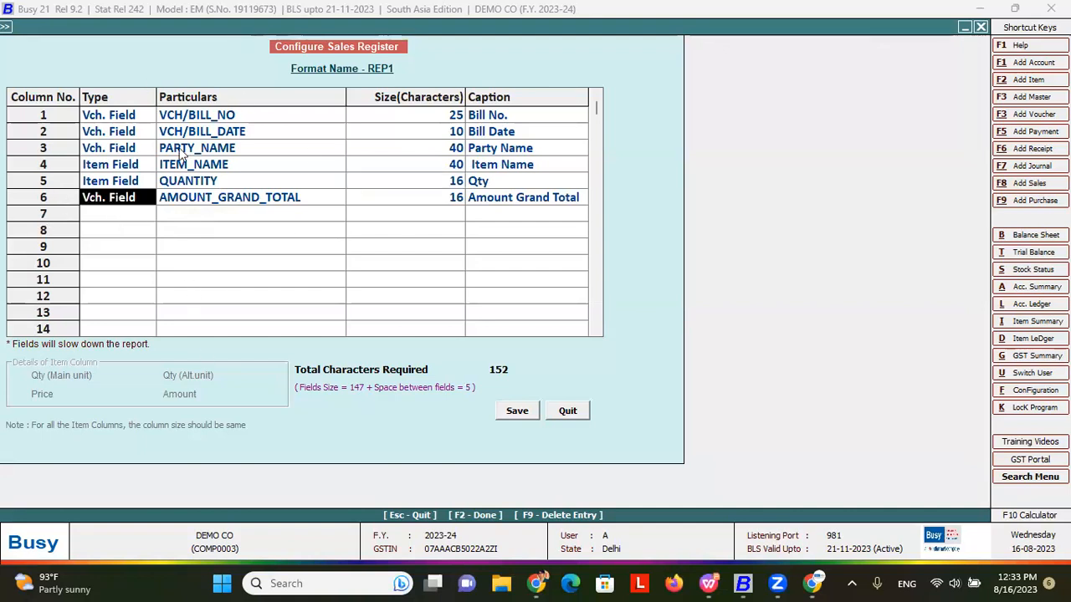
pyautogui.click(520, 410)
pyautogui.click(573, 324)
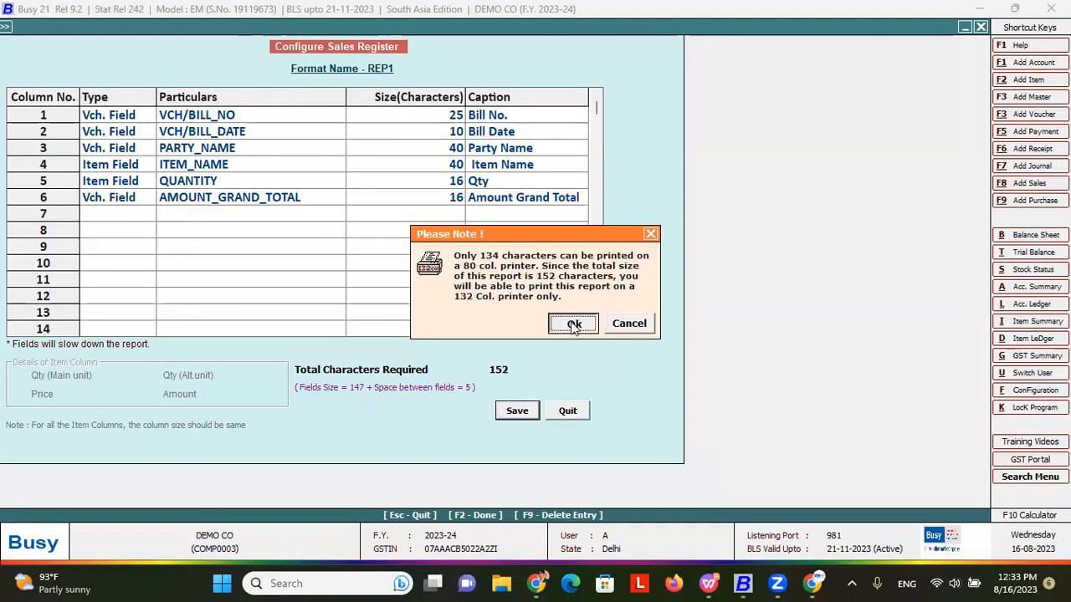
pyautogui.press('Escape')
# - Open the Sales Register from the columnar account registers under Account Books
pyautogui.press('Right')
pyautogui.press('Right')
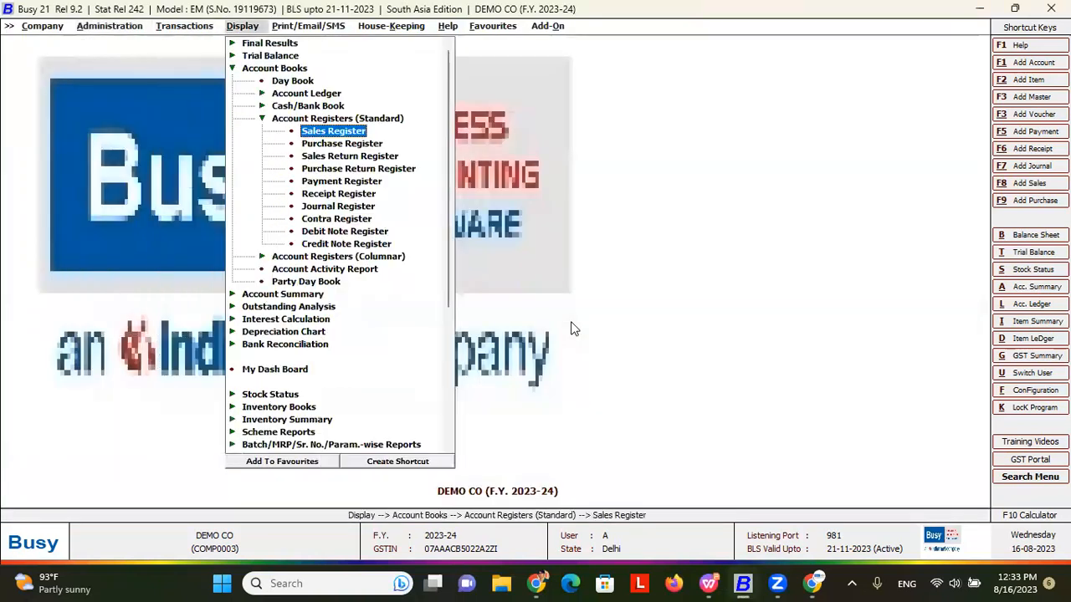
pyautogui.press('Escape')
pyautogui.press('Escape')
pyautogui.press('Right')
pyautogui.press('Down')
pyautogui.press('Down')
pyautogui.press('Down')
pyautogui.press('Down')
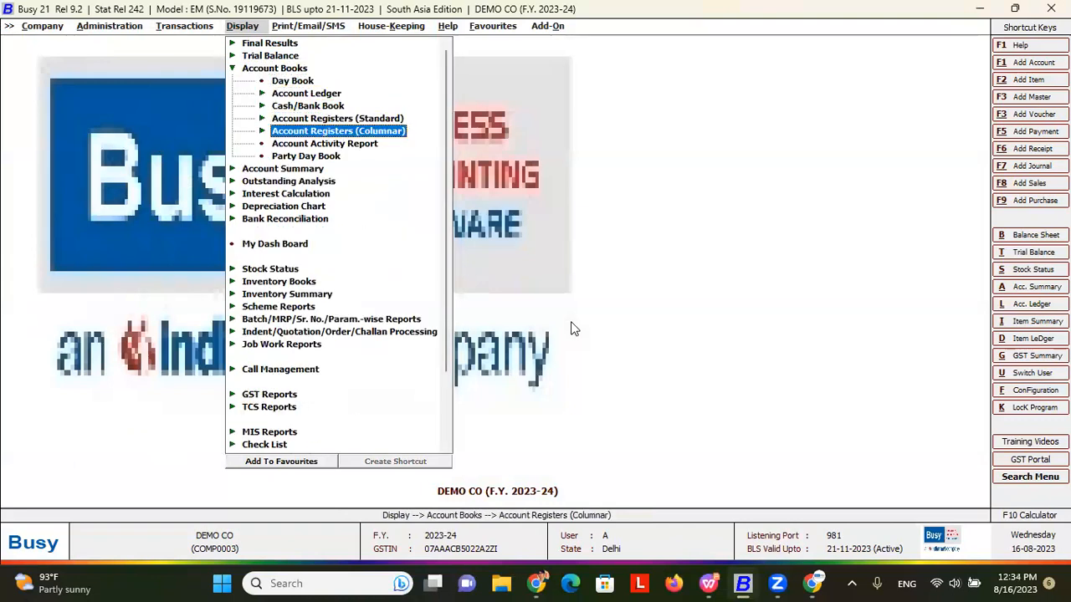
pyautogui.press('Right')
pyautogui.press('Return')
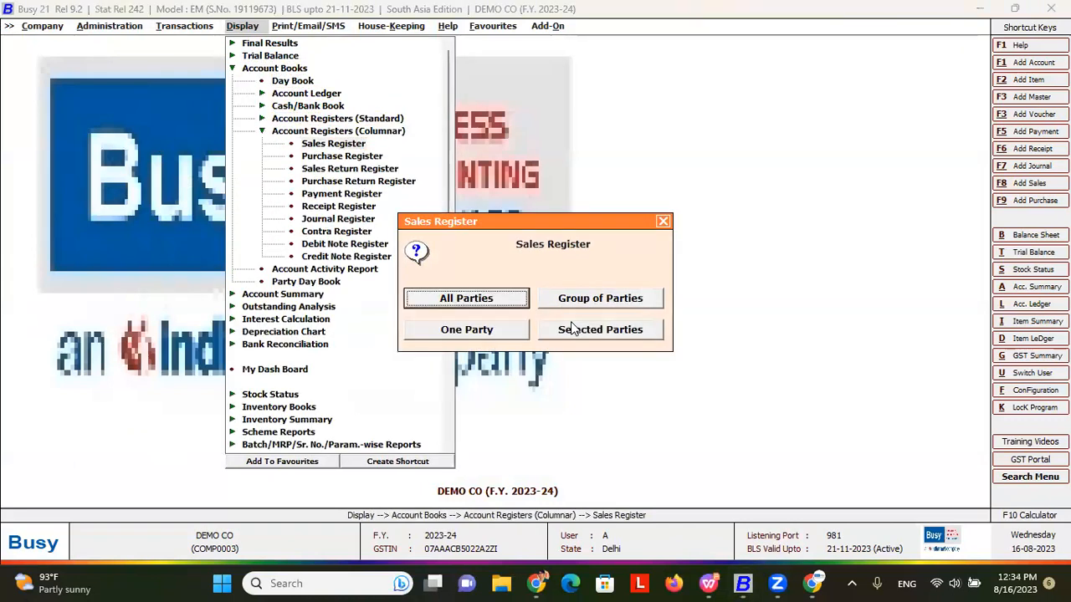
# - Run the Sales Register for all parties, keeping all branches and all voucher series
pyautogui.press('Return')
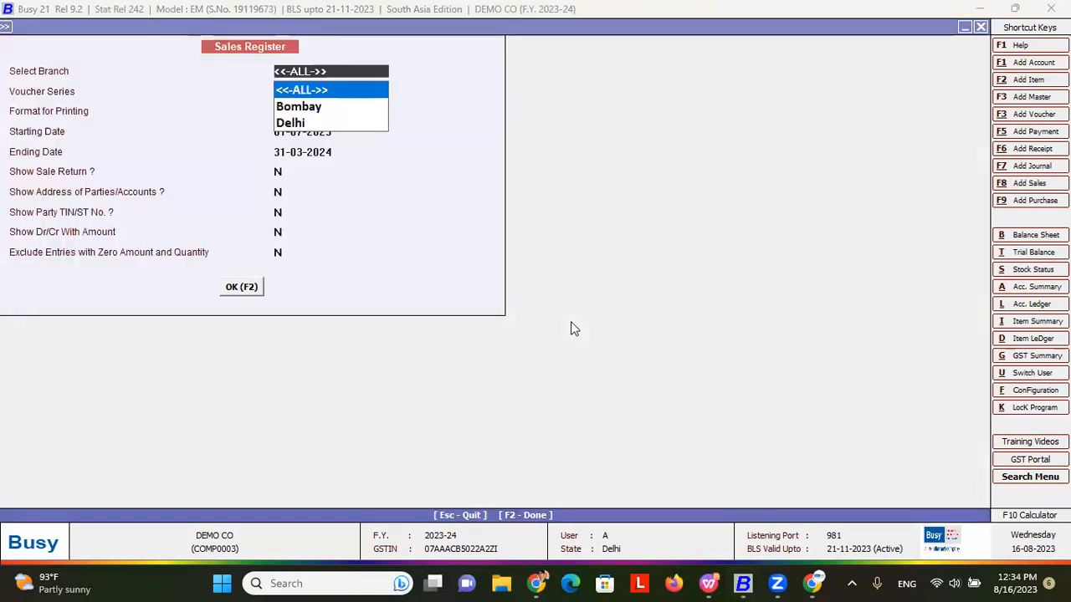
pyautogui.press('Return')
pyautogui.press('Down')
pyautogui.press('Down')
pyautogui.press('Down')
pyautogui.press('Down')
pyautogui.press('Up')
pyautogui.press('Up')
pyautogui.press('Up')
pyautogui.press('Up')
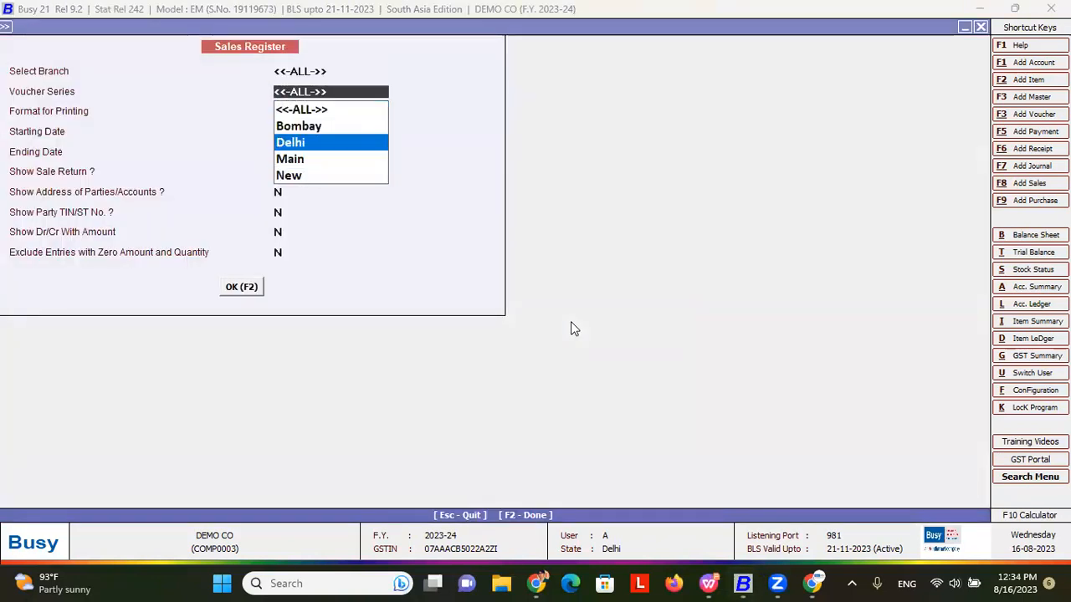
pyautogui.press('Return')
# - Select the REP1 format, keep 01-07-2023 to 31-03-2024 and the other options at N, and generate the Sales Register
pyautogui.press('Down')
pyautogui.press('Down')
pyautogui.press('Down')
pyautogui.press('Return')
pyautogui.press('Return')
pyautogui.press('Return')
pyautogui.press('Return')
pyautogui.press('Return')
pyautogui.press('Return')
pyautogui.press('Return')
pyautogui.press('Return')
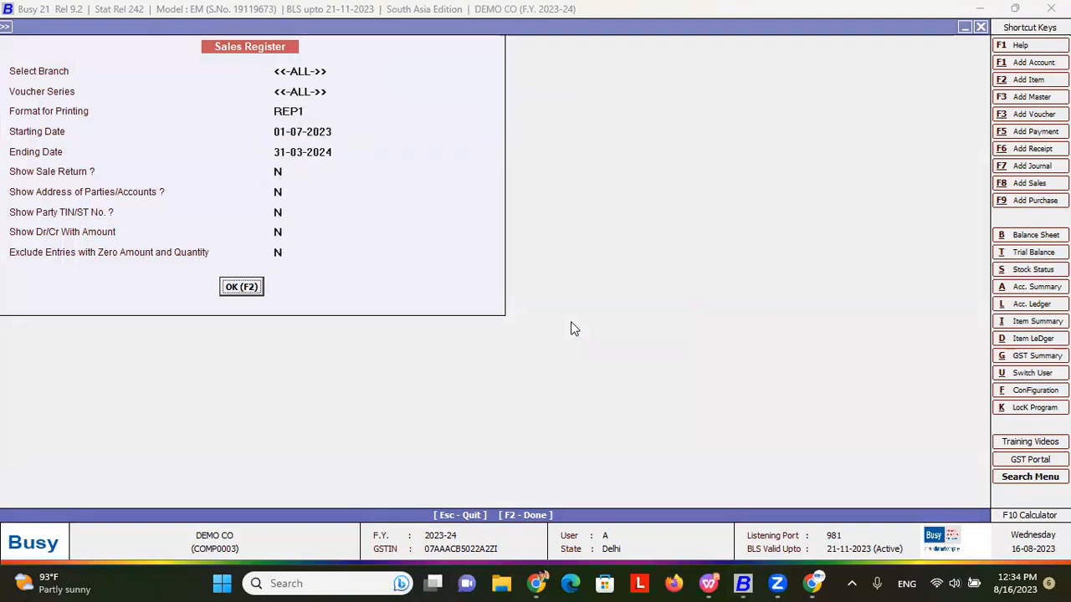
pyautogui.press('Return')
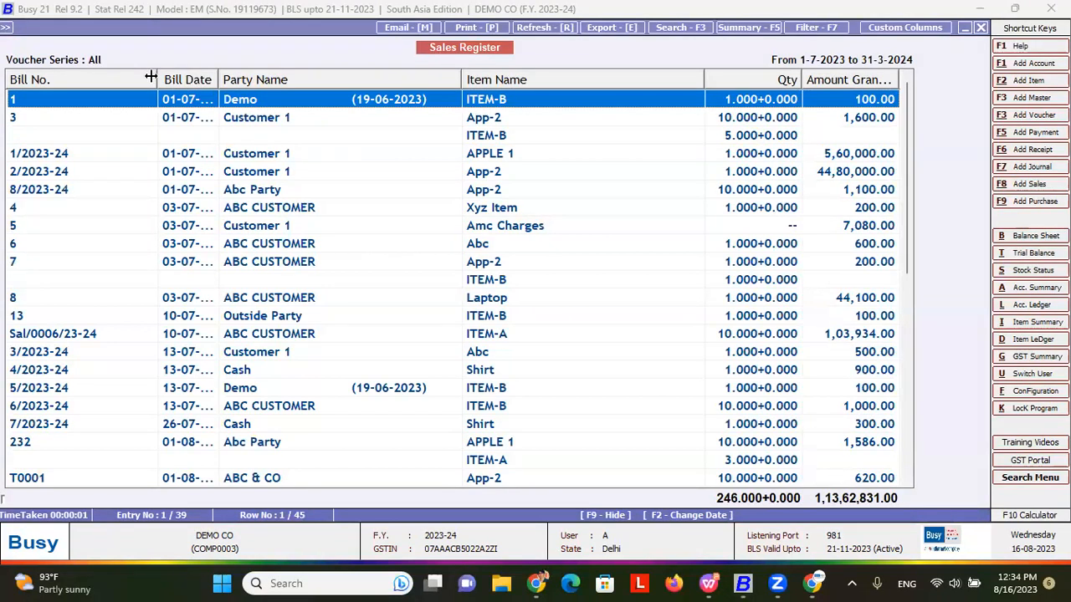
# - Narrow the Bill No. and Item Name columns, widen Bill Date and Amount Grand Total, and close the register
pyautogui.moveTo(157, 79); pyautogui.dragTo(92, 80)
pyautogui.moveTo(159, 79); pyautogui.dragTo(214, 80)
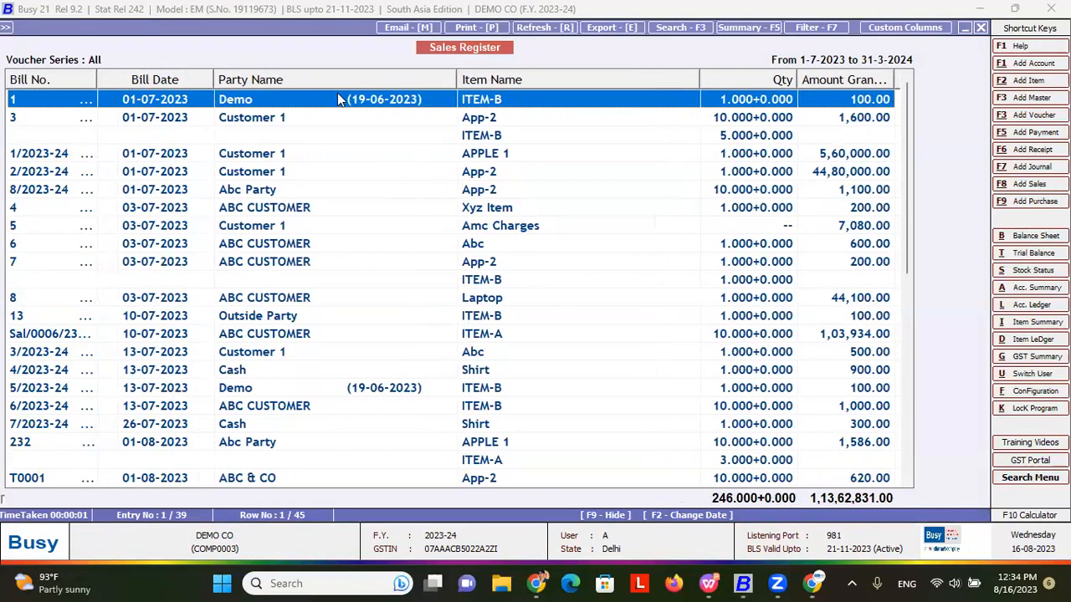
pyautogui.moveTo(698, 79); pyautogui.dragTo(605, 80)
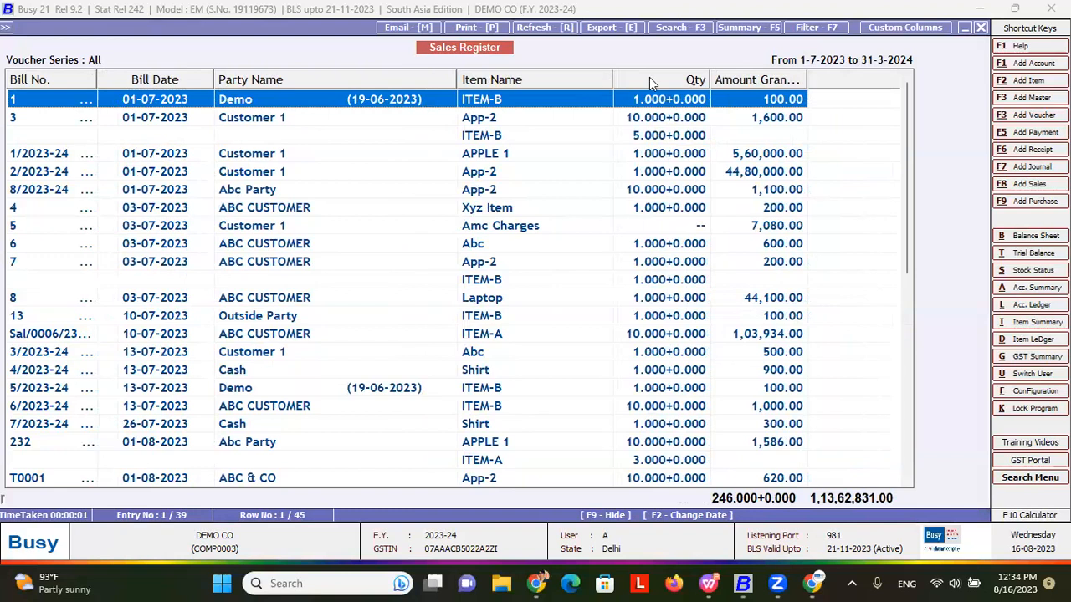
pyautogui.moveTo(800, 80); pyautogui.dragTo(875, 80)
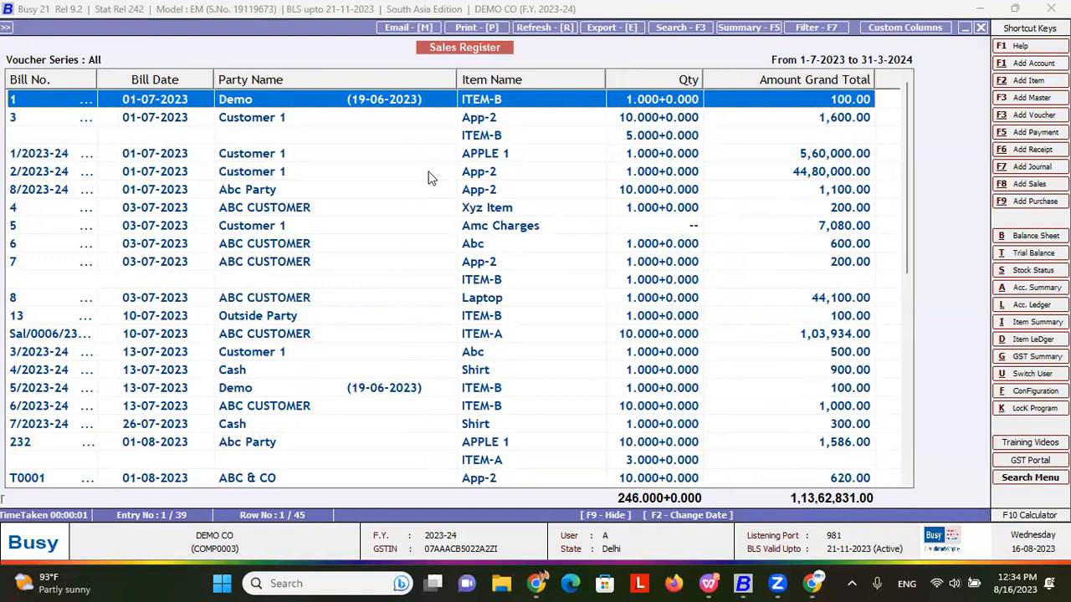
pyautogui.press('Escape')
pyautogui.press('Escape')
pyautogui.press('Escape')
pyautogui.press('Escape')
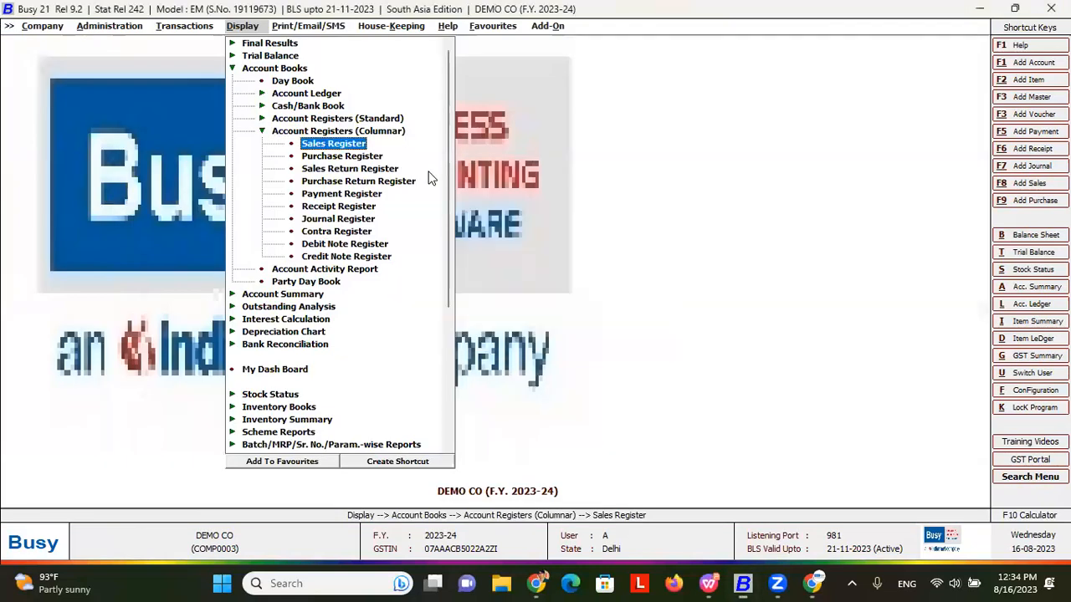
# - Open the Cash/Bank Book configuration from the Columnar Reports settings
pyautogui.press('Left')
pyautogui.press('Left')
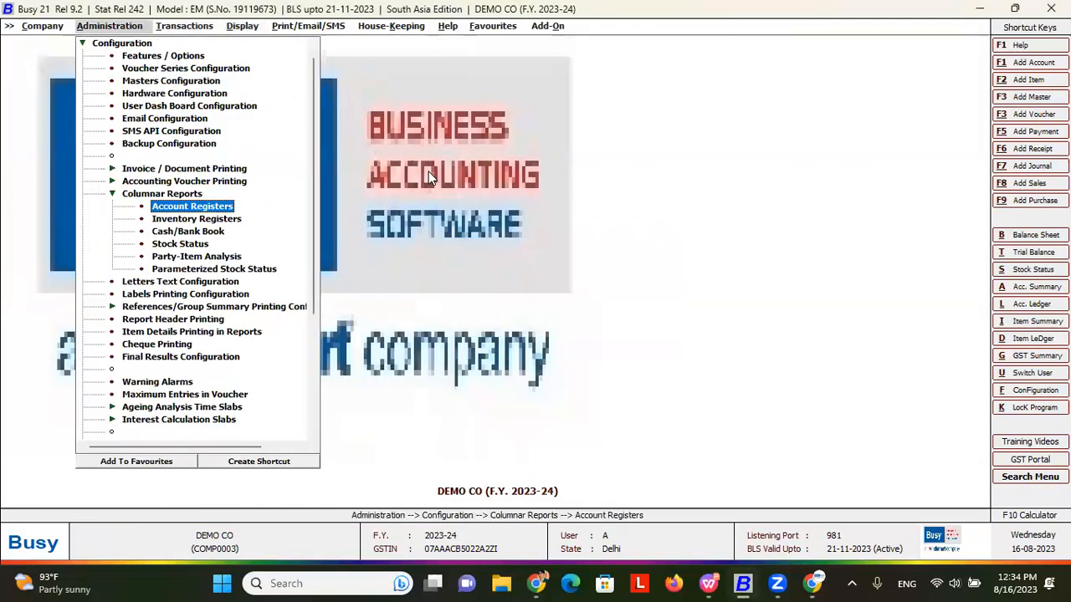
pyautogui.press('Down')
pyautogui.press('Down')
pyautogui.press('Return')
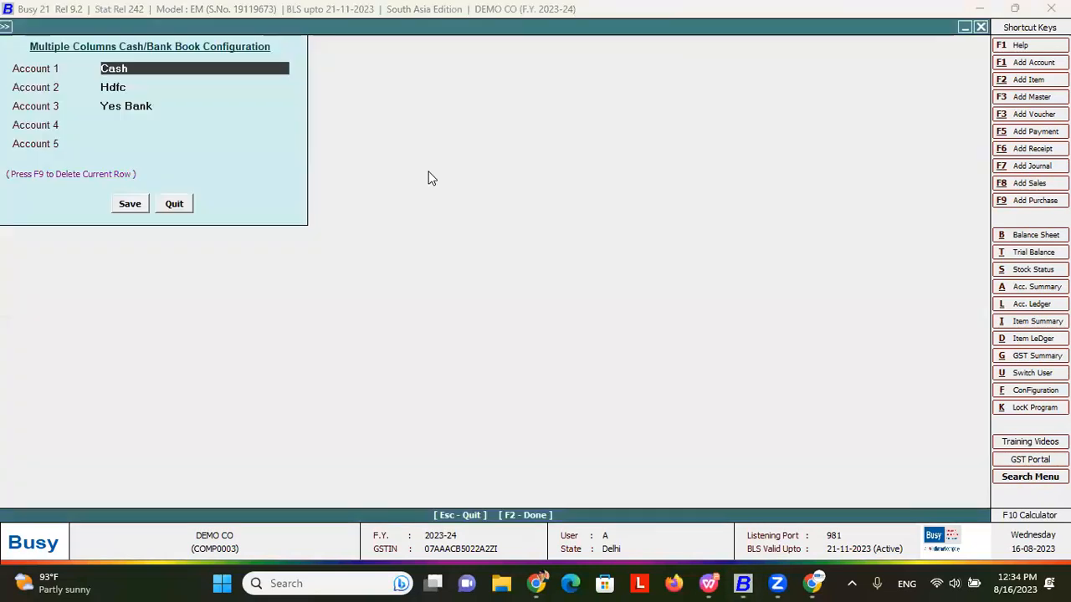
# - Set Account 1 to Cash and Account 2 to Hdfc, keep Yes Bank as Account 3, and save the configuration
pyautogui.write('CASH')
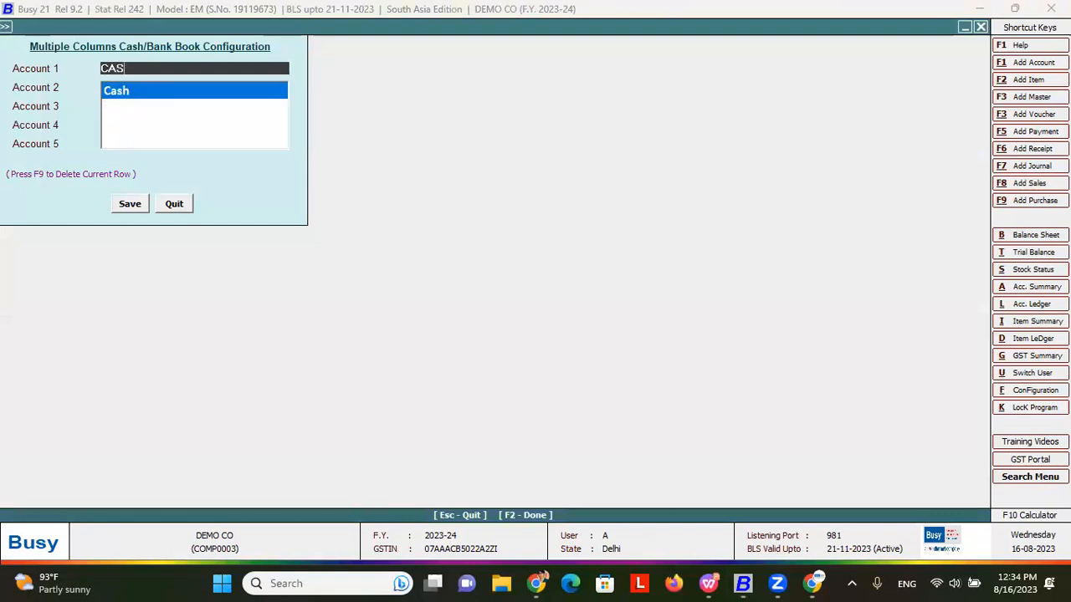
pyautogui.press('Return')
pyautogui.write('HDFC')
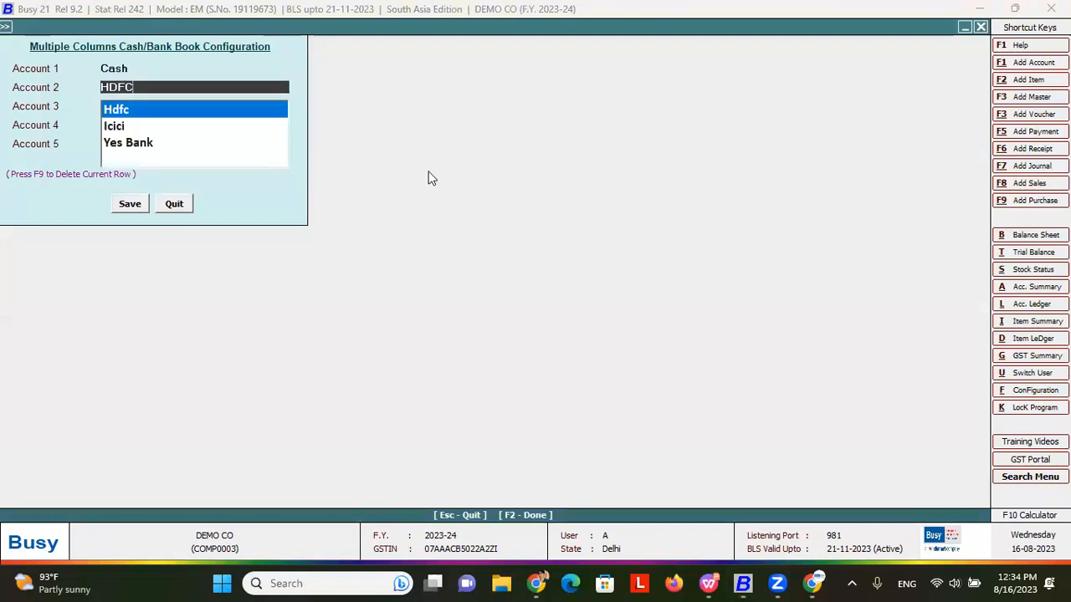
pyautogui.press('Return')
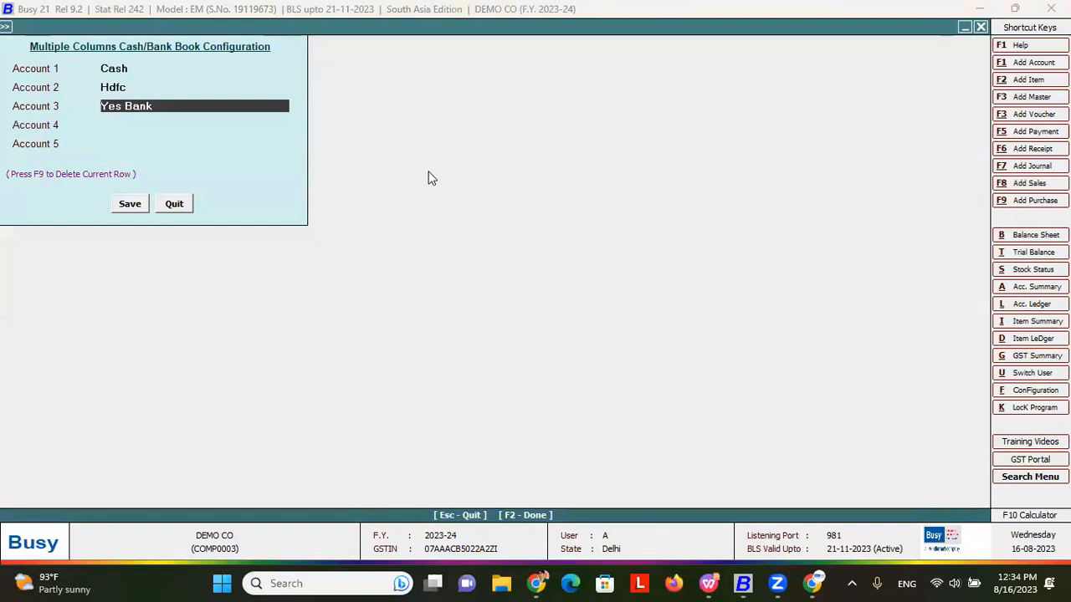
pyautogui.click(127, 210)
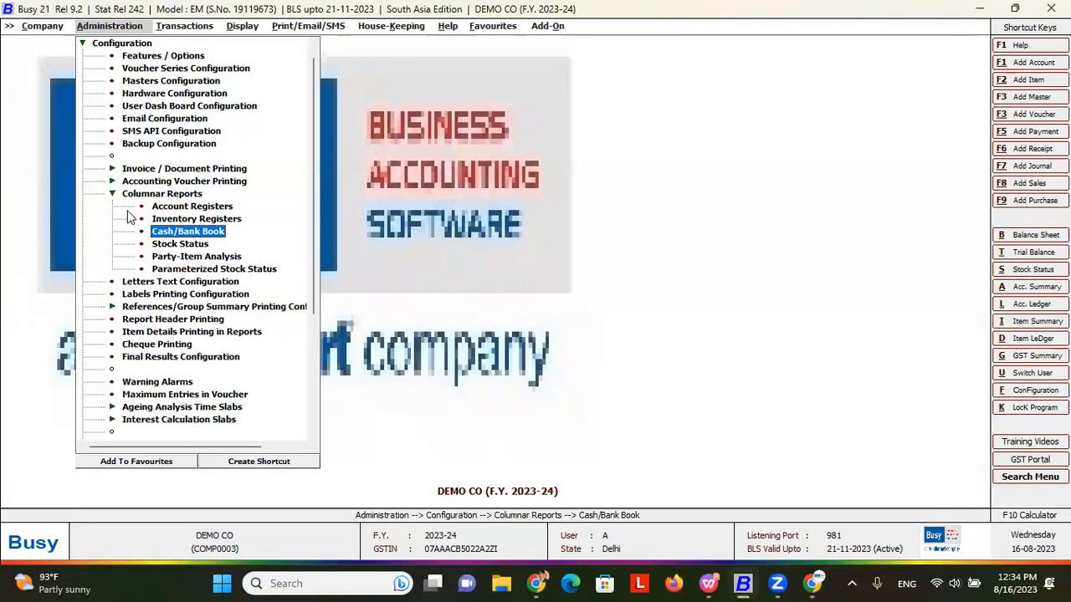
# - Open the Multiple Column Cash/Bank Book report under Account Books
pyautogui.press('Right')
pyautogui.press('Right')
pyautogui.press('Escape')
pyautogui.press('Up')
pyautogui.press('Up')
pyautogui.press('Escape')
pyautogui.press('Right')
pyautogui.press('Down')
pyautogui.press('Down')
pyautogui.press('Right')
pyautogui.press('Down')
pyautogui.press('Down')
pyautogui.press('Up')
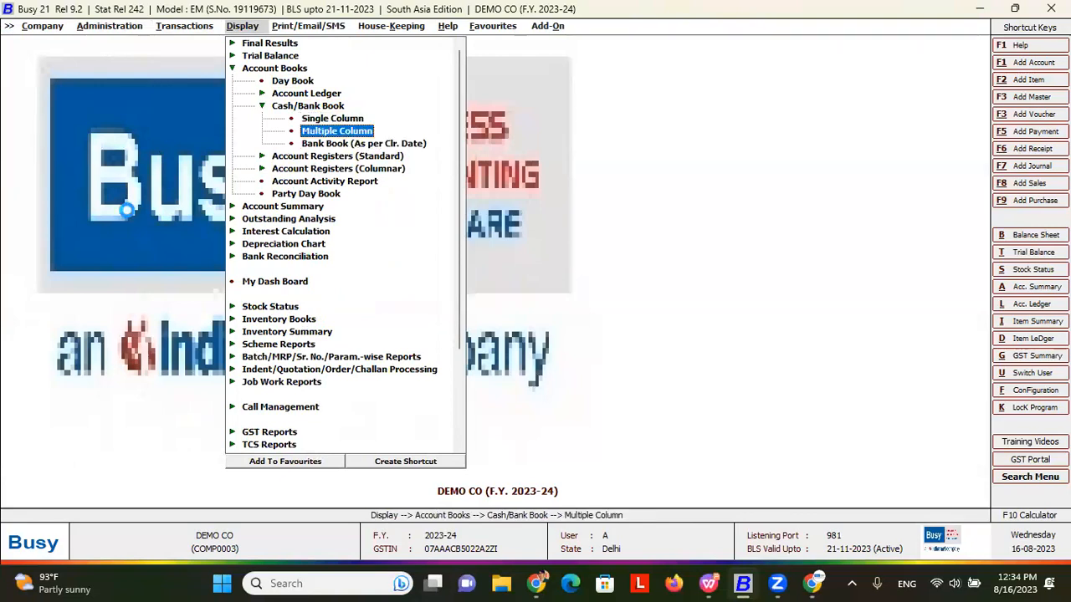
pyautogui.press('Return')
# - Generate the Cash/Bank Book for all branches from 01-07-2023 to 31-03-2024 with the existing options, review it and close it
pyautogui.press('Return')
pyautogui.press('Return')
pyautogui.press('Return')
pyautogui.press('Return')
pyautogui.press('Return')
pyautogui.press('Return')
pyautogui.press('Return')
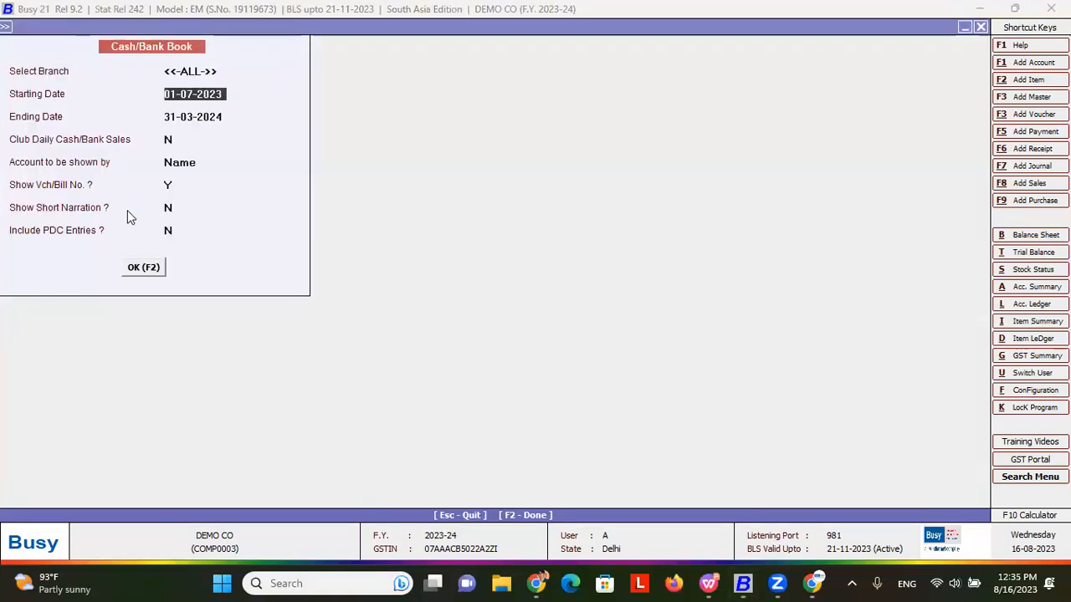
pyautogui.press('Return')
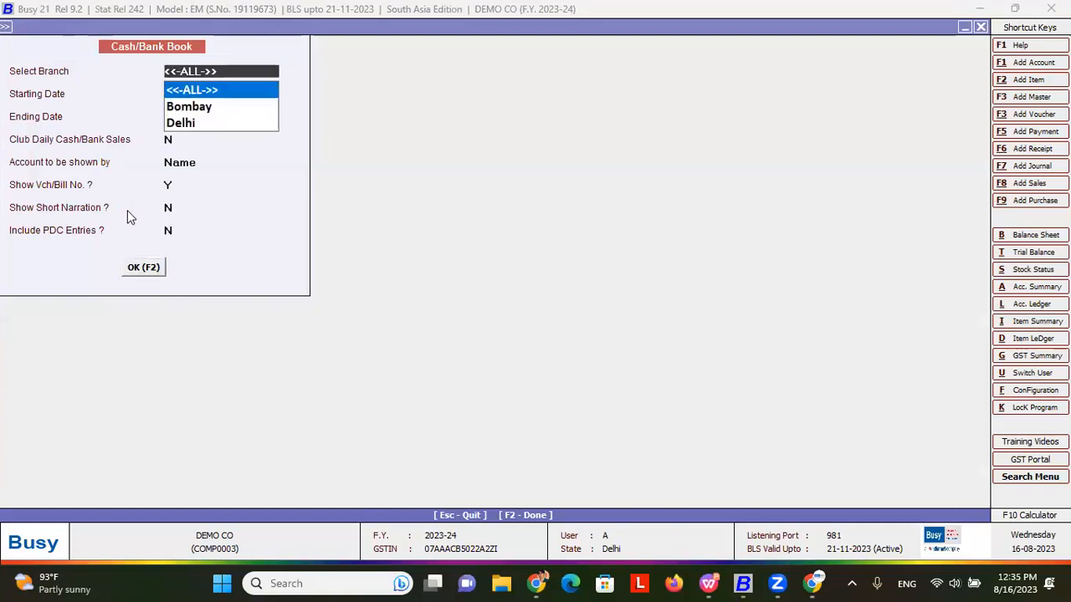
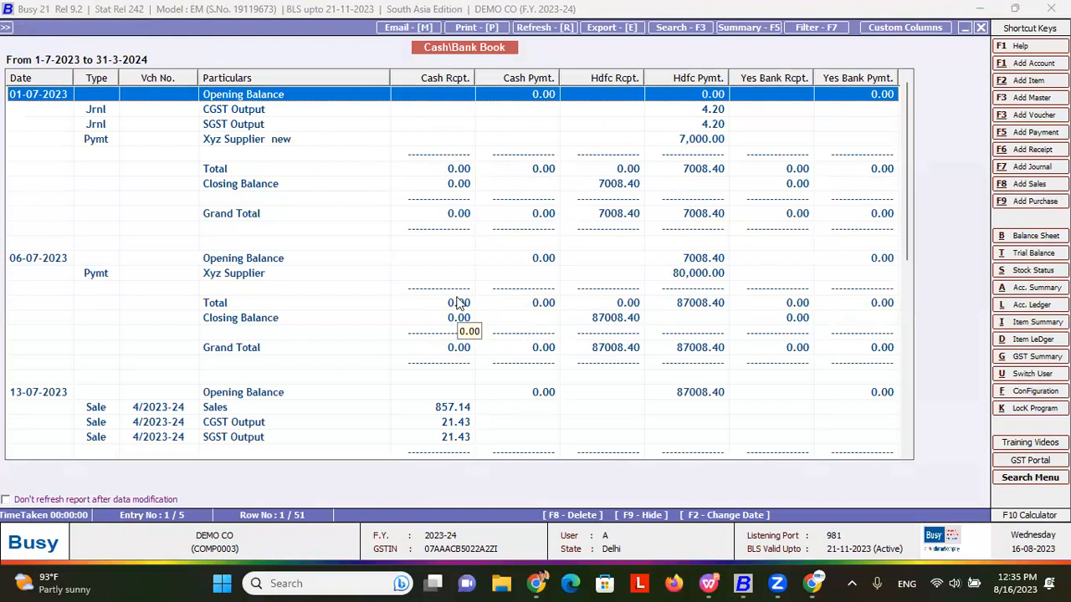
pyautogui.press('Escape')
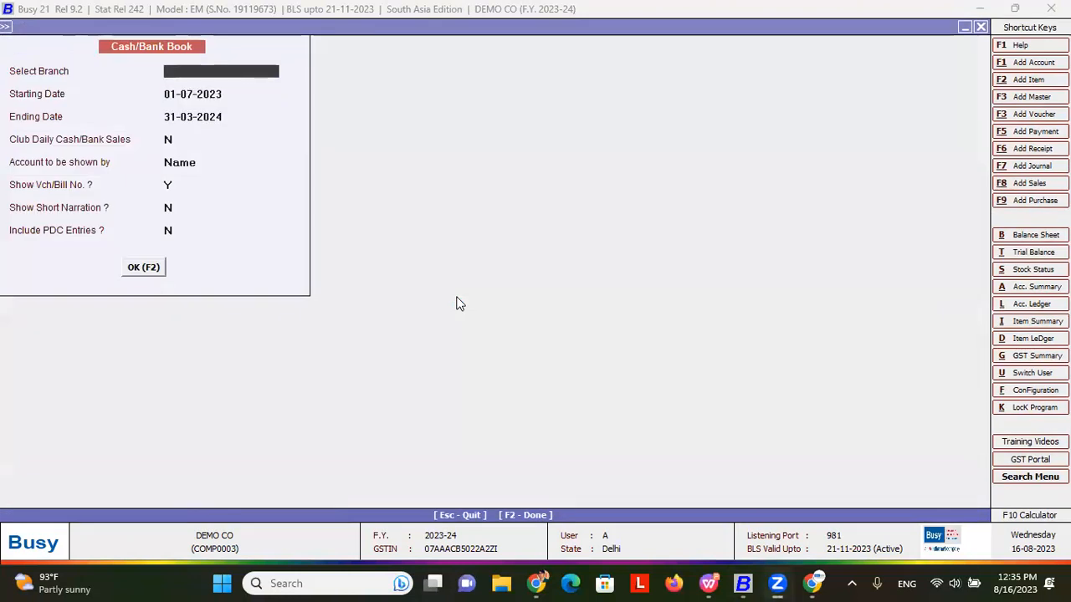
# - Switch to WPS Presentation and show the Basic Reports (Accounting, Inventory & MIS) slide full screen
pyautogui.hotkey('alt', 'Tab')
pyautogui.scroll(-1, 410, 335)
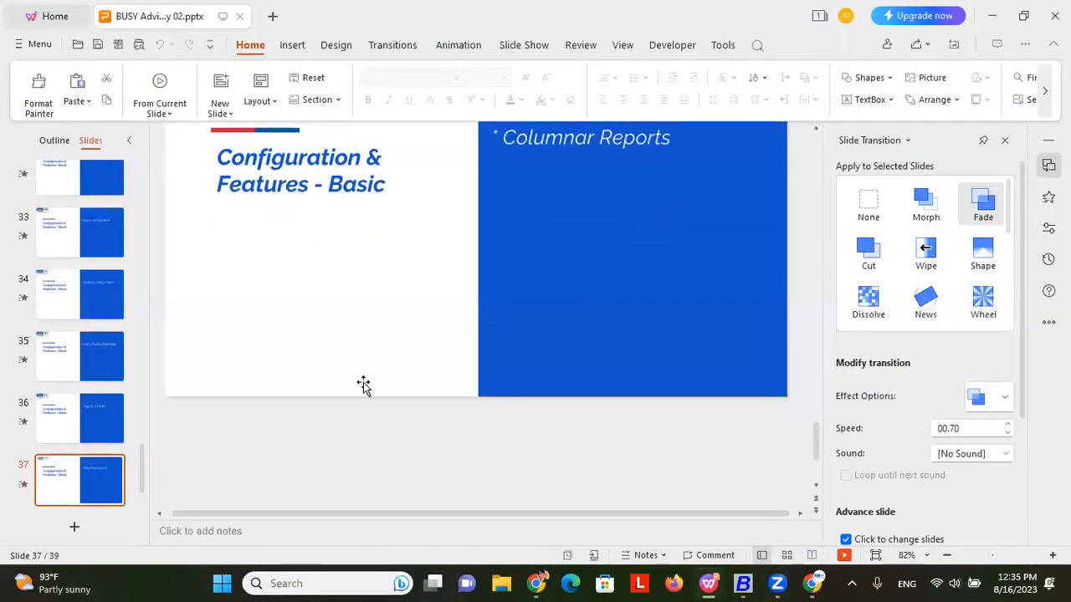
pyautogui.click(58, 506)
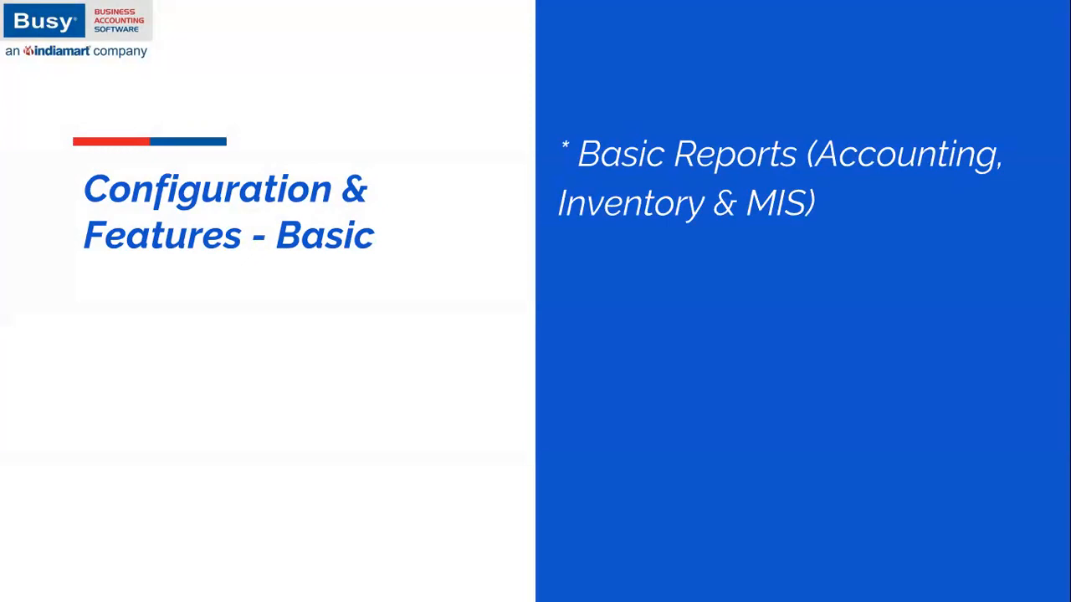
# - Switch back to Busy and close the Cash/Bank Book options, returning to the collapsed list of display reports
pyautogui.hotkey('alt', 'Tab')
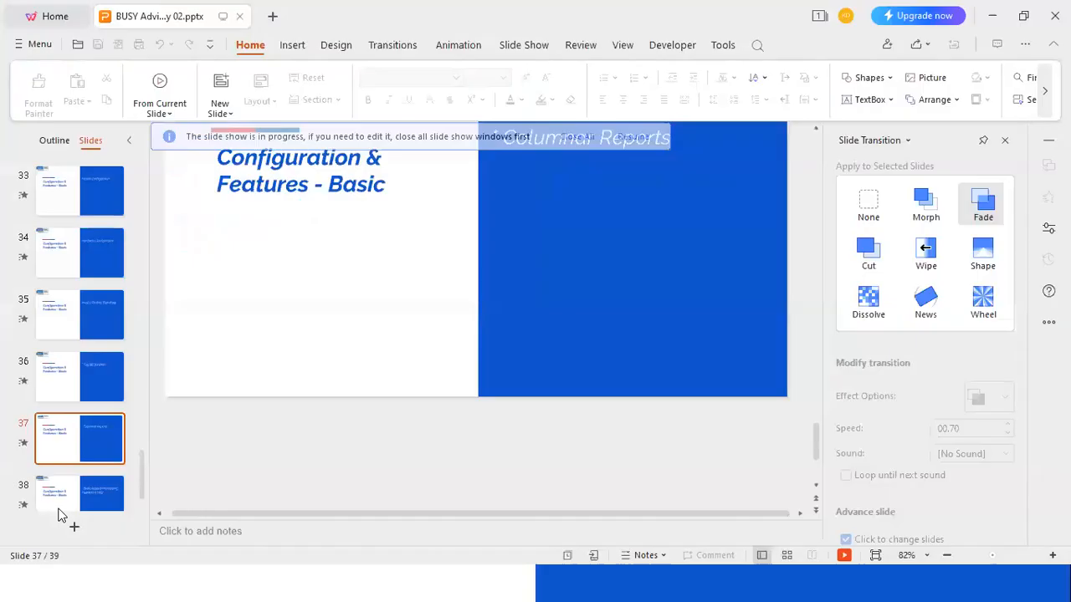
pyautogui.hotkey('alt', 'Tab')
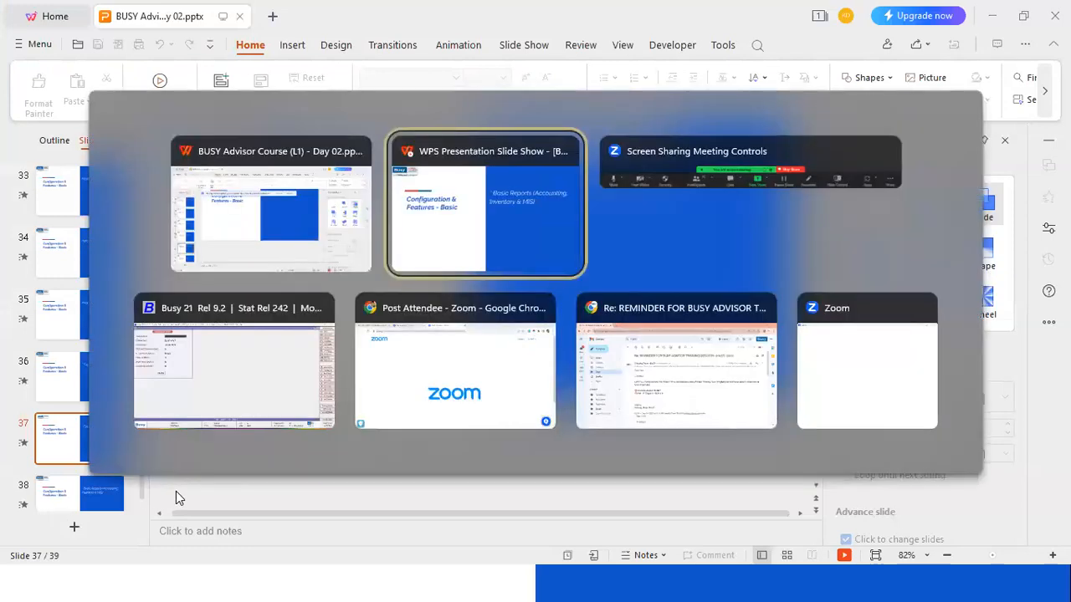
pyautogui.hotkey('alt', 'Tab')
pyautogui.hotkey('alt', 'Tab')
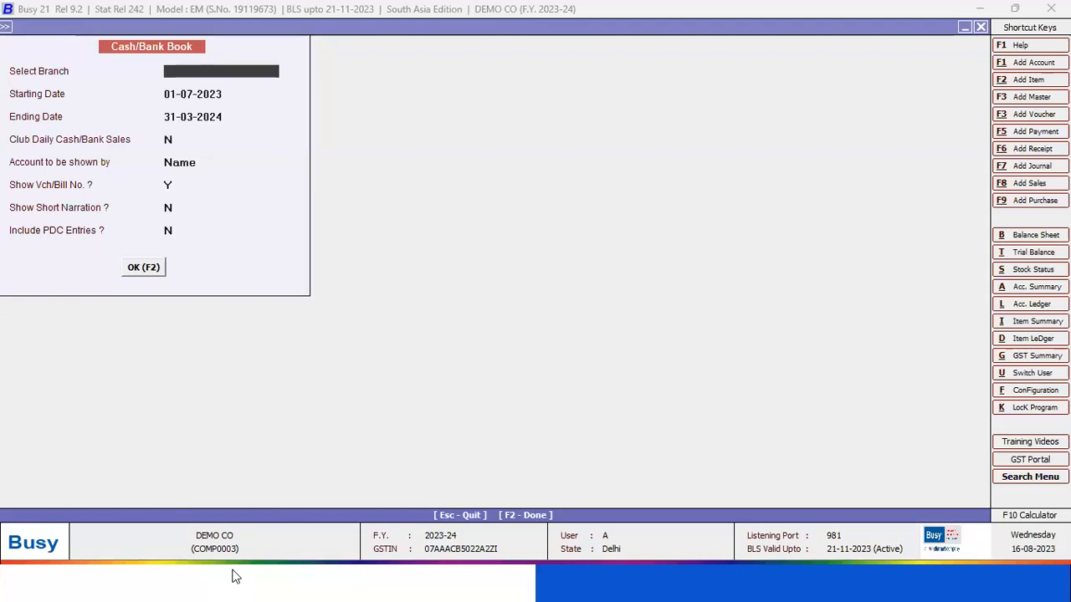
pyautogui.moveTo(236, 577)
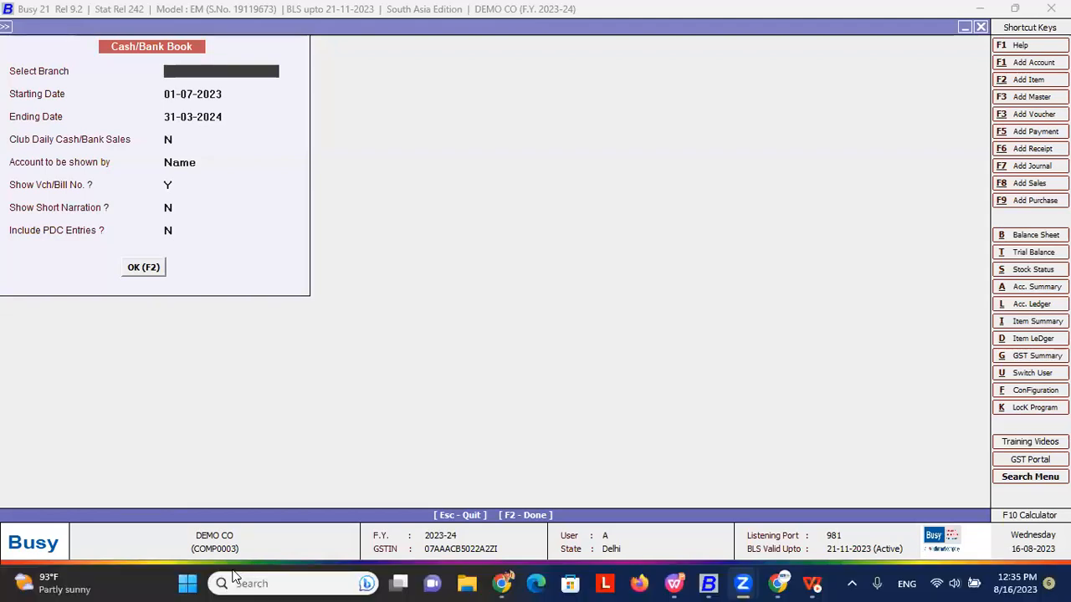
pyautogui.click(982, 29)
pyautogui.press('Escape')
pyautogui.press('Escape')
pyautogui.press('Escape')
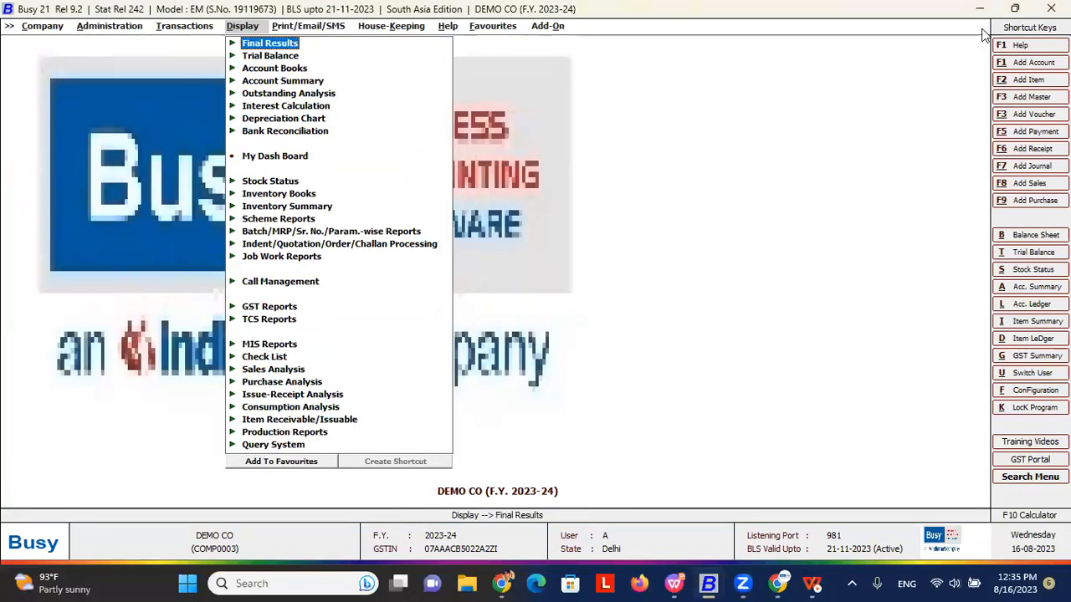
# - Expand the Balance Sheet reports under Final Results
pyautogui.press('Return')
pyautogui.press('Down')
pyautogui.press('Up')
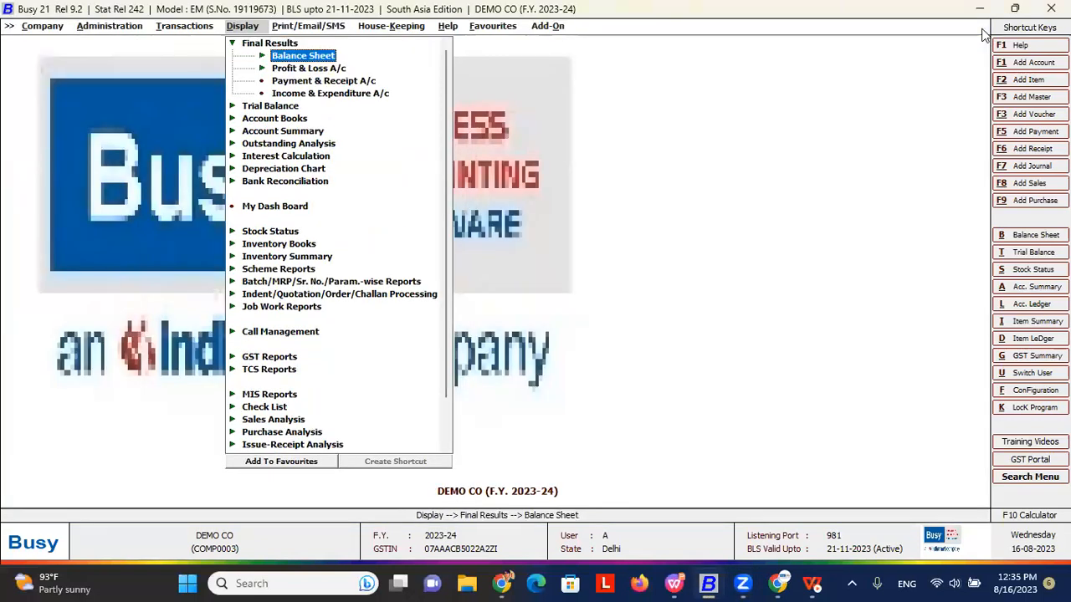
pyautogui.press('Return')
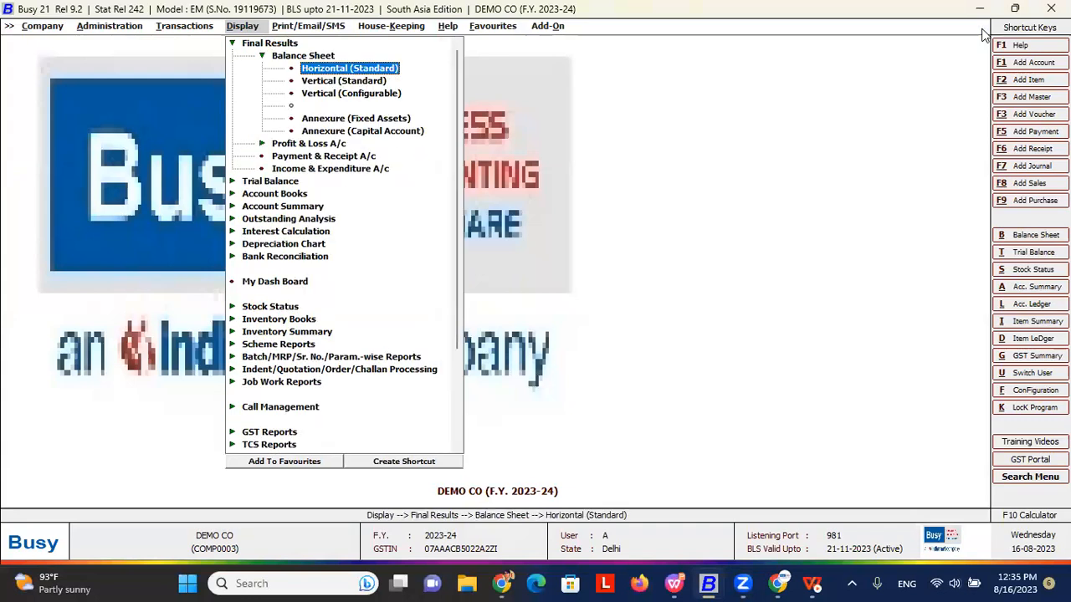
# - Expand Trial Balance and its Closing Trial - Alphabetical reports
pyautogui.press('Down')
pyautogui.press('Down')
pyautogui.press('Down')
pyautogui.press('Down')
pyautogui.press('Down')
pyautogui.press('Down')
pyautogui.press('Down')
pyautogui.press('Down')
pyautogui.press('Down')
pyautogui.press('Up')
pyautogui.press('Up')
pyautogui.press('Down')
pyautogui.press('Down')
pyautogui.press('Return')
pyautogui.press('Down')
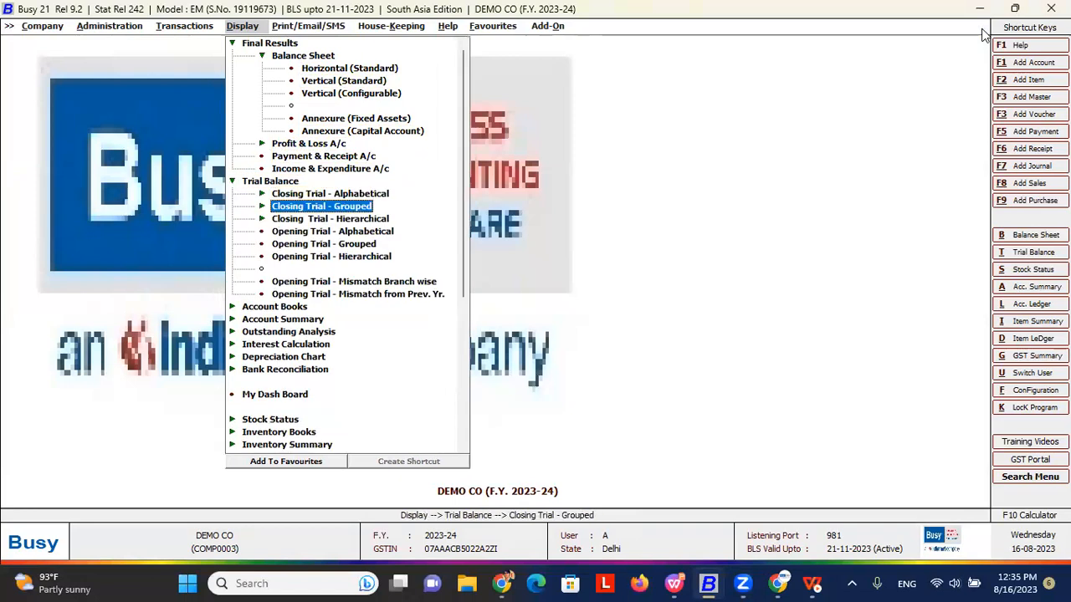
pyautogui.press('Up')
pyautogui.press('Return')
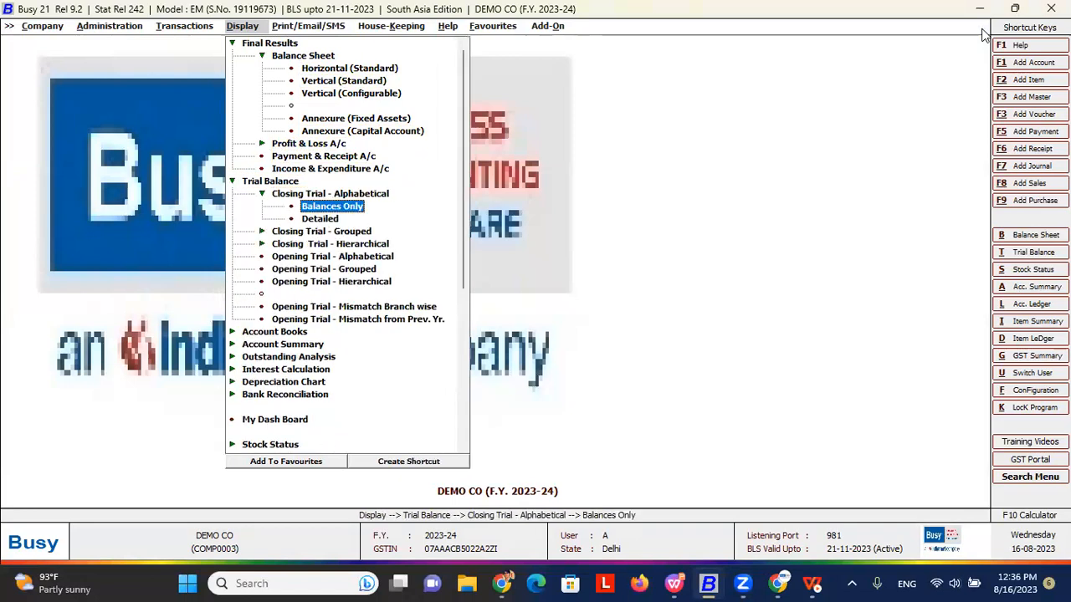
# - Generate the Detailed alphabetical closing trial balance with its existing options, review it and close it
pyautogui.press('Down')
pyautogui.press('Return')
pyautogui.press('Escape')
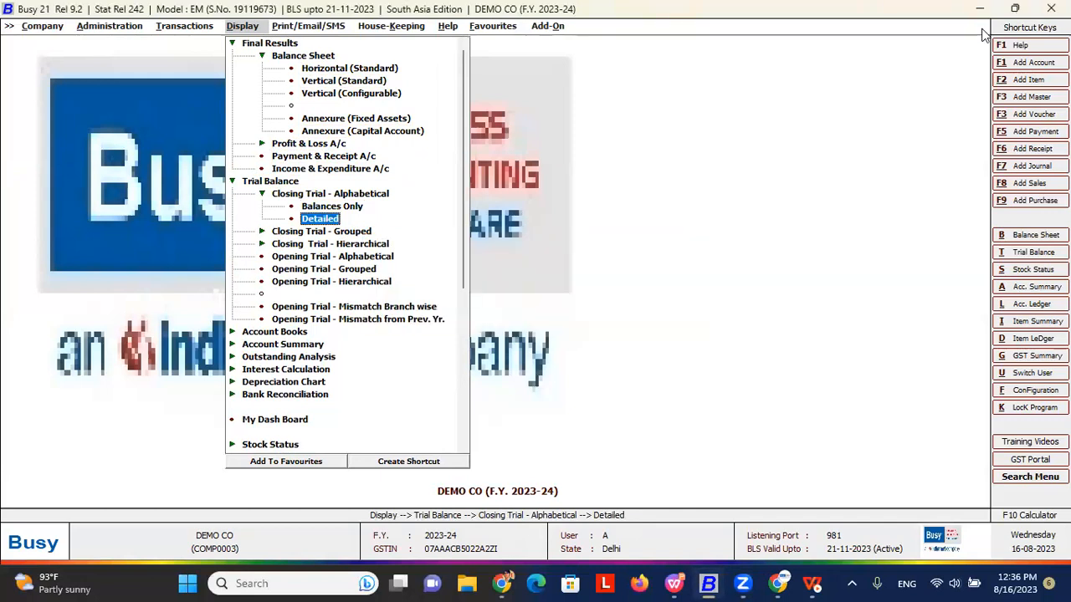
pyautogui.press('Return')
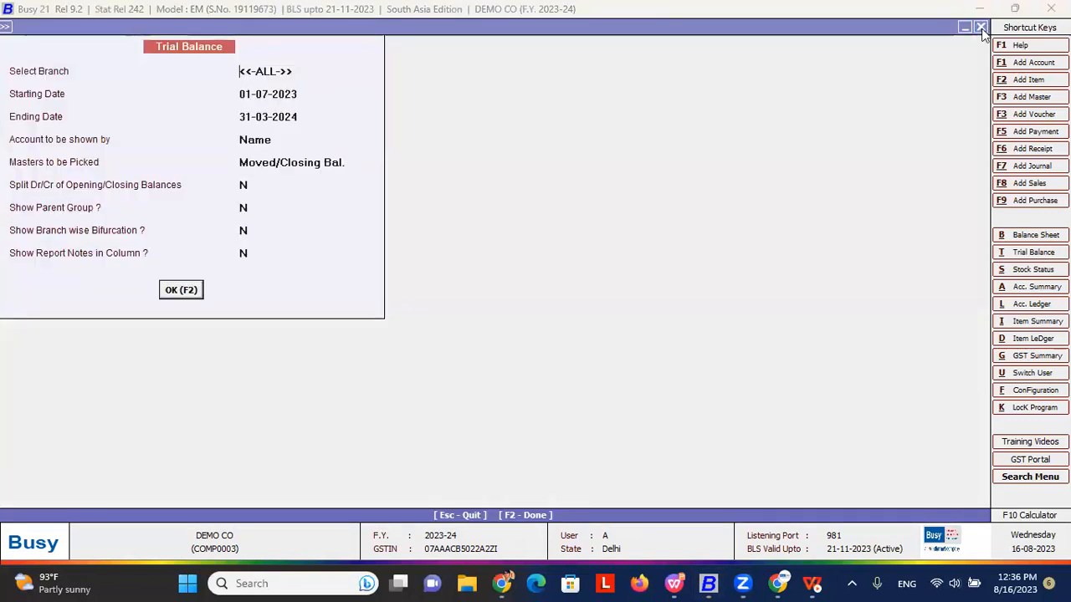
pyautogui.press('F2')
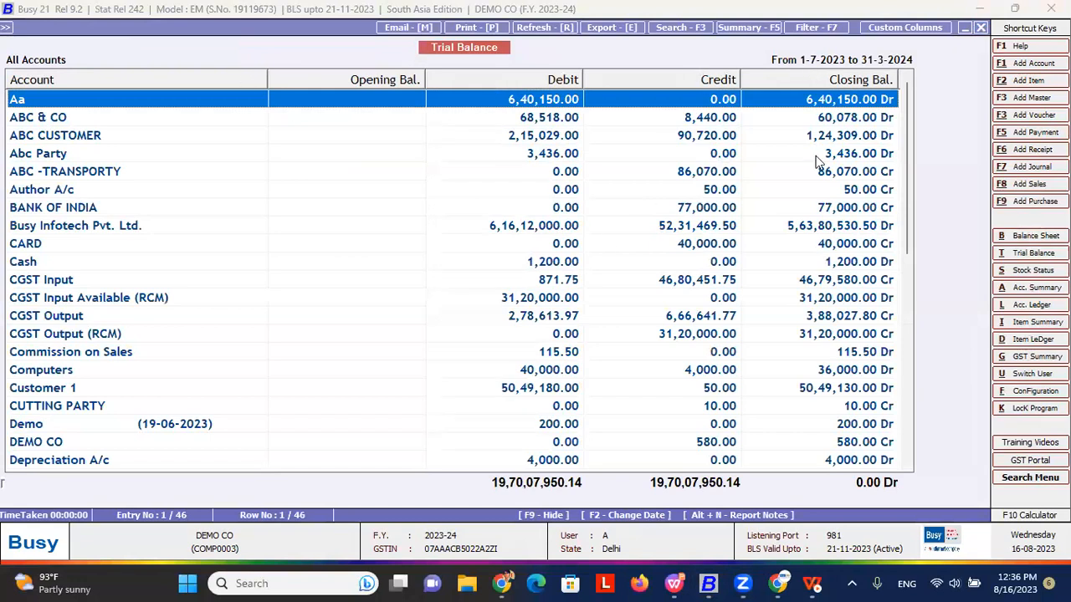
pyautogui.press('Escape')
pyautogui.press('Escape')
# - Expand the Account Books reports in the display list
pyautogui.press('Down')
pyautogui.press('Down')
pyautogui.press('Down')
pyautogui.press('Down')
pyautogui.press('Down')
pyautogui.press('Down')
pyautogui.press('Down')
pyautogui.press('Down')
pyautogui.press('Down')
pyautogui.press('Down')
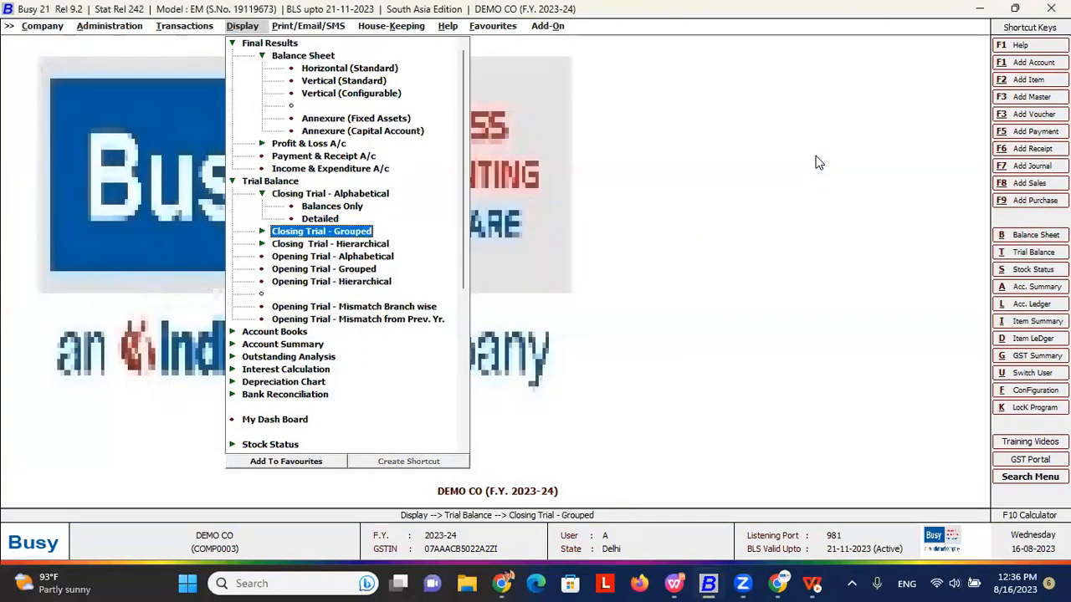
pyautogui.press('Up')
pyautogui.press('Return')
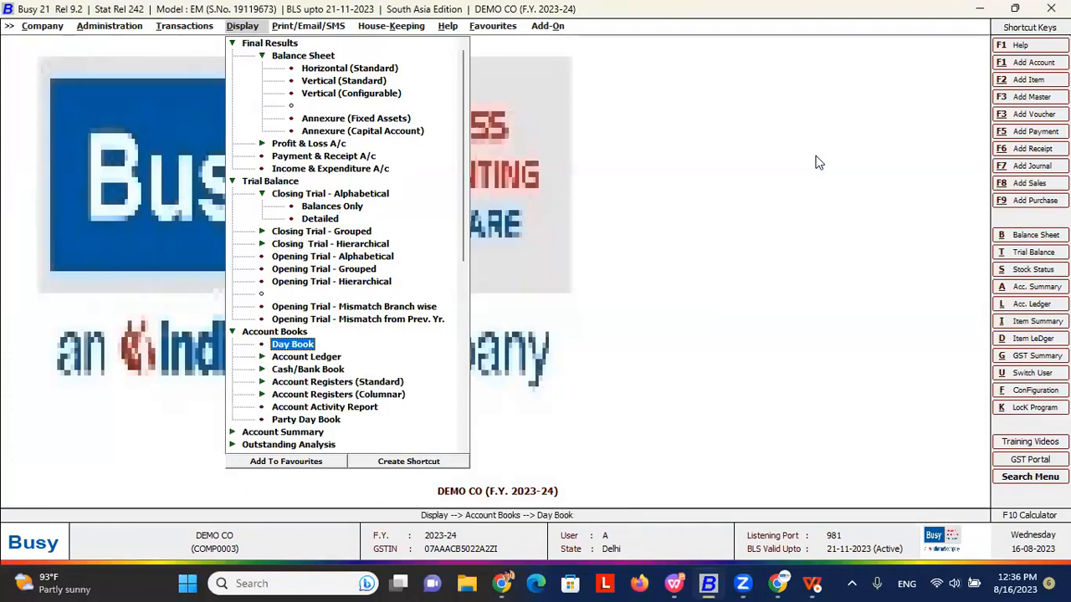
# - Expand the Account Ledger and Account Registers (Standard) reports under Account Books
pyautogui.press('Down')
pyautogui.press('Return')
pyautogui.press('Down')
pyautogui.press('Down')
pyautogui.press('Down')
pyautogui.press('Down')
pyautogui.press('Down')
pyautogui.press('Down')
pyautogui.press('Down')
pyautogui.press('Down')
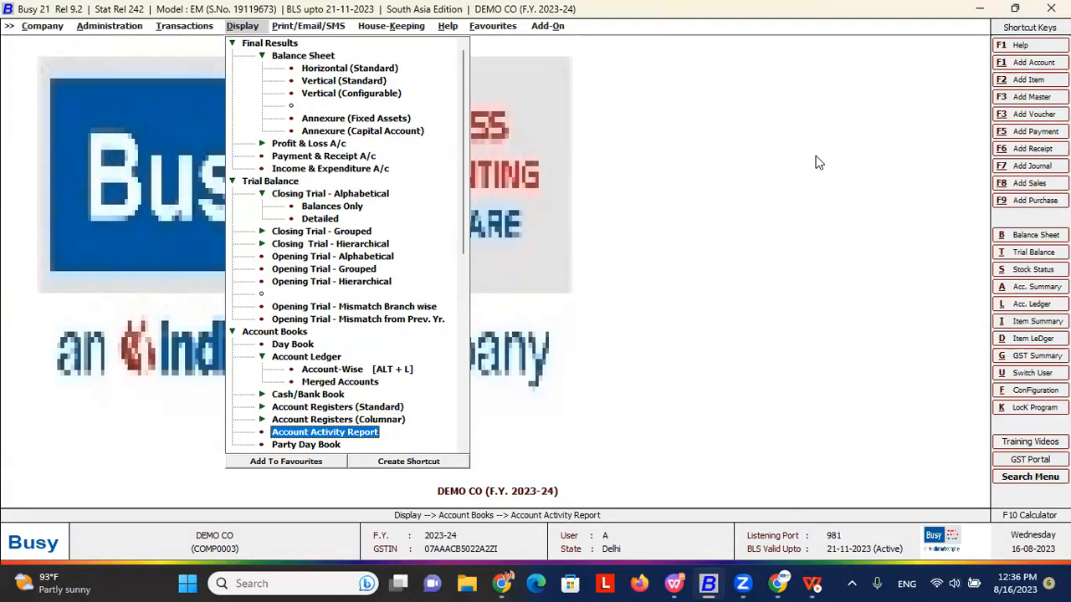
pyautogui.press('Up')
pyautogui.press('Up')
pyautogui.press('Up')
pyautogui.press('Up')
pyautogui.press('Up')
pyautogui.press('Return')
# - Expand the Outstanding Analysis reports in the display list
pyautogui.press('Down')
pyautogui.press('Down')
pyautogui.press('Down')
pyautogui.press('Down')
pyautogui.press('Down')
pyautogui.press('Down')
pyautogui.press('Down')
pyautogui.press('Down')
pyautogui.press('Down')
pyautogui.press('Down')
pyautogui.press('Down')
pyautogui.press('Down')
pyautogui.press('Down')
pyautogui.press('Down')
pyautogui.press('Down')
pyautogui.press('Down')
pyautogui.press('Down')
pyautogui.press('Down')
pyautogui.press('Down')
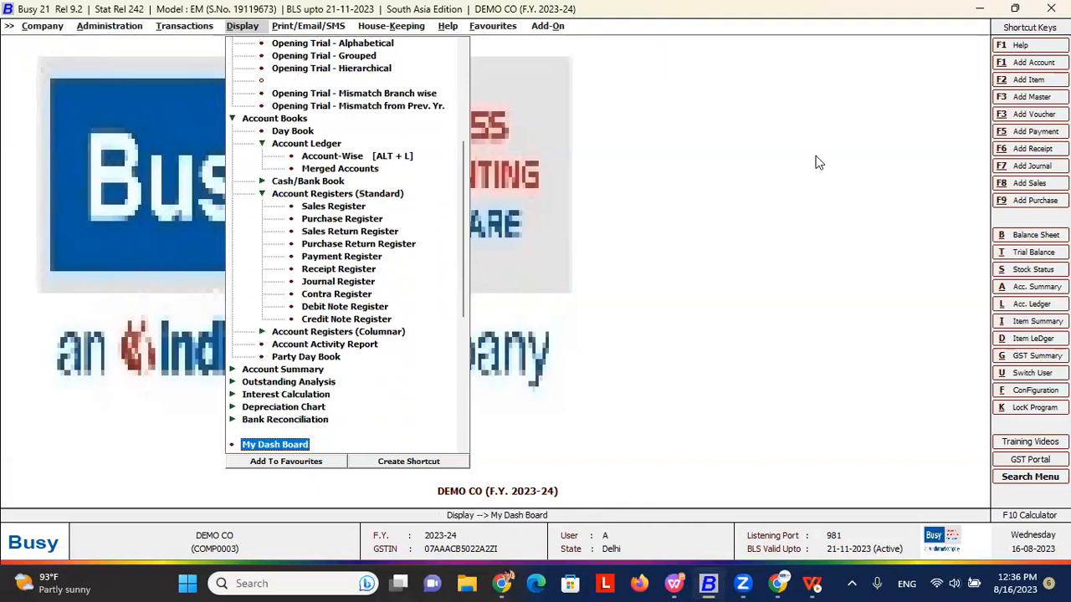
pyautogui.press('Up')
pyautogui.press('Up')
pyautogui.press('Up')
pyautogui.press('Up')
pyautogui.press('Return')
# - Look through the receivable, payable and bill reports listed under Outstanding Analysis
pyautogui.press('Down')
pyautogui.press('Down')
pyautogui.press('Down')
pyautogui.press('Up')
pyautogui.press('Down')
pyautogui.press('Down')
pyautogui.press('Down')
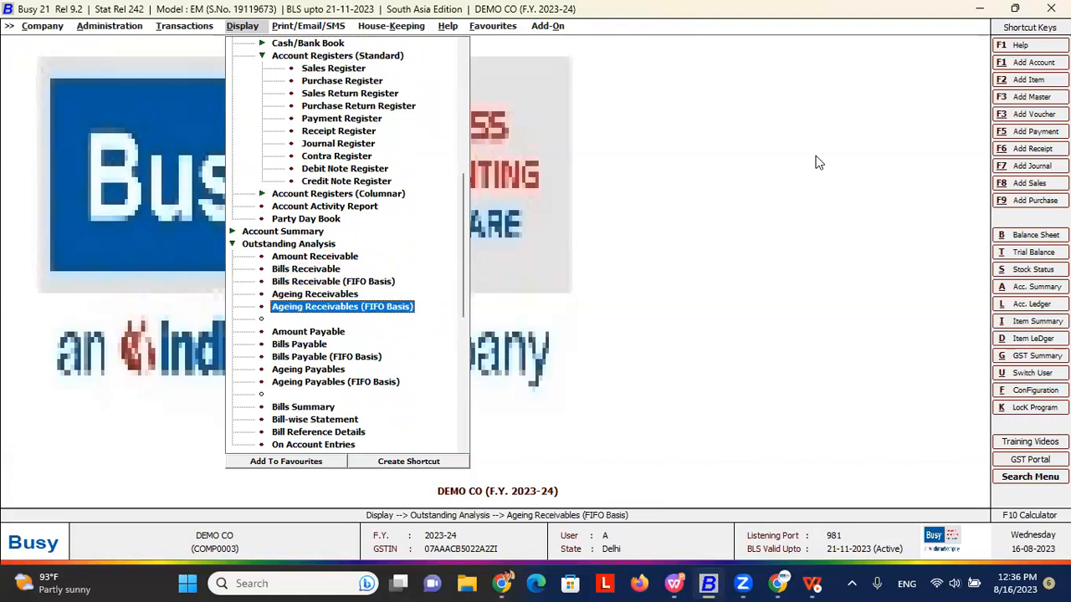
pyautogui.press('Down')
pyautogui.press('Down')
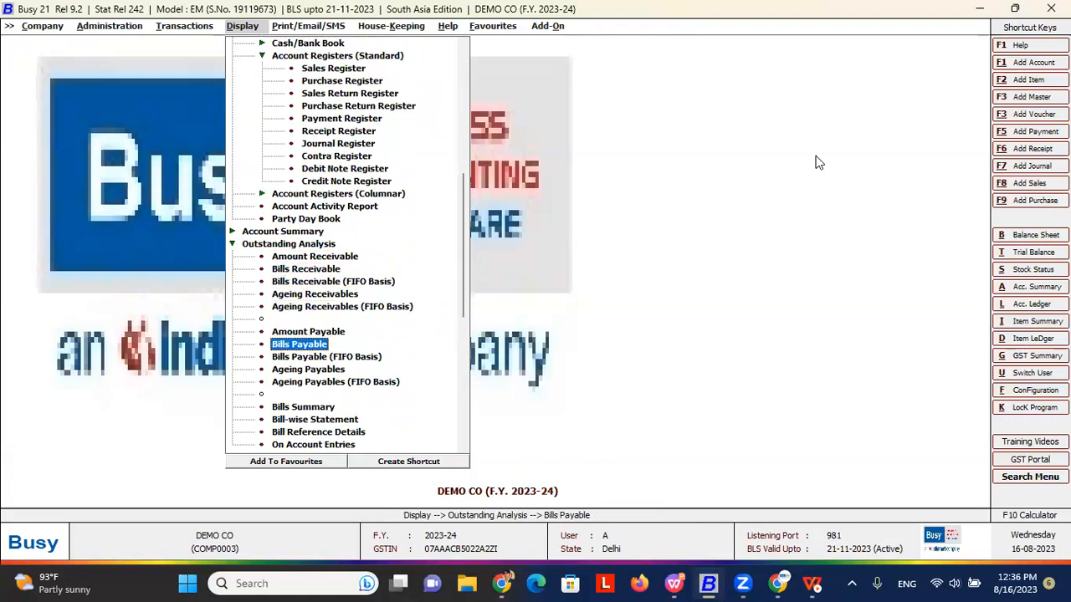
pyautogui.press('Down')
pyautogui.press('Down')
pyautogui.press('Down')
pyautogui.press('Down')
pyautogui.press('Down')
pyautogui.press('Down')
pyautogui.press('Down')
# - Expand the Stock Status reports and look through the closing and opening stock entries
pyautogui.press('Down')
pyautogui.press('Down')
pyautogui.press('Down')
pyautogui.press('Down')
pyautogui.press('Down')
pyautogui.press('Down')
pyautogui.press('Down')
pyautogui.press('Down')
pyautogui.press('Up')
pyautogui.press('Up')
pyautogui.press('Up')
pyautogui.press('Down')
pyautogui.press('Down')
pyautogui.press('Down')
pyautogui.press('Down')
pyautogui.press('Down')
pyautogui.press('Down')
pyautogui.press('Down')
pyautogui.press('Down')
pyautogui.press('Down')
pyautogui.press('Down')
pyautogui.press('Down')
pyautogui.press('Down')
pyautogui.press('Down')
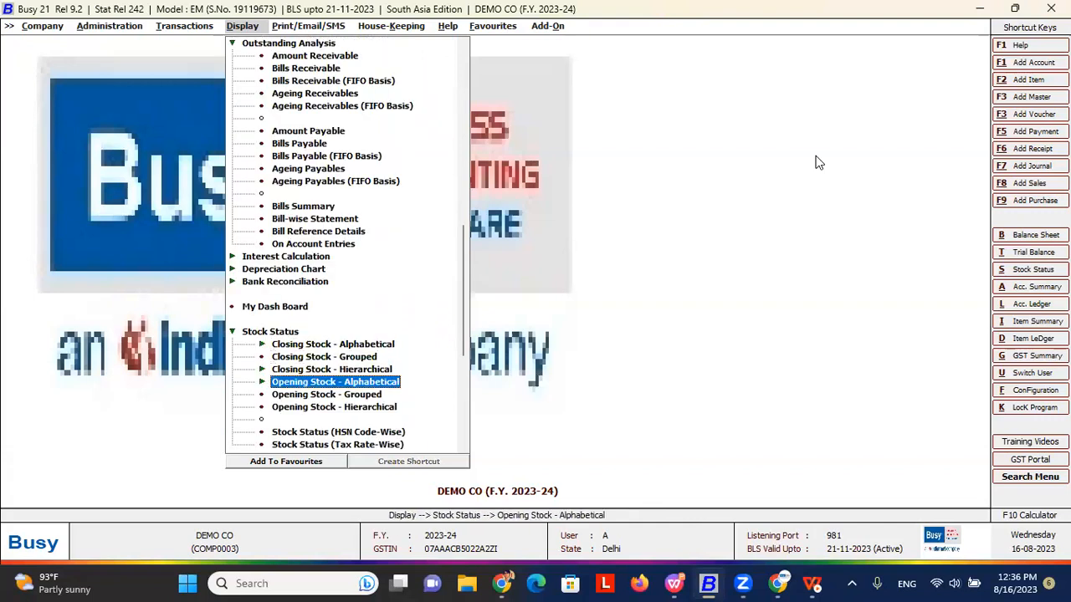
# - Expand the Inventory Books reports below Stock Status
pyautogui.press('Up')
pyautogui.press('Up')
pyautogui.press('Up')
pyautogui.press('Up')
pyautogui.press('Up')
pyautogui.press('Up')
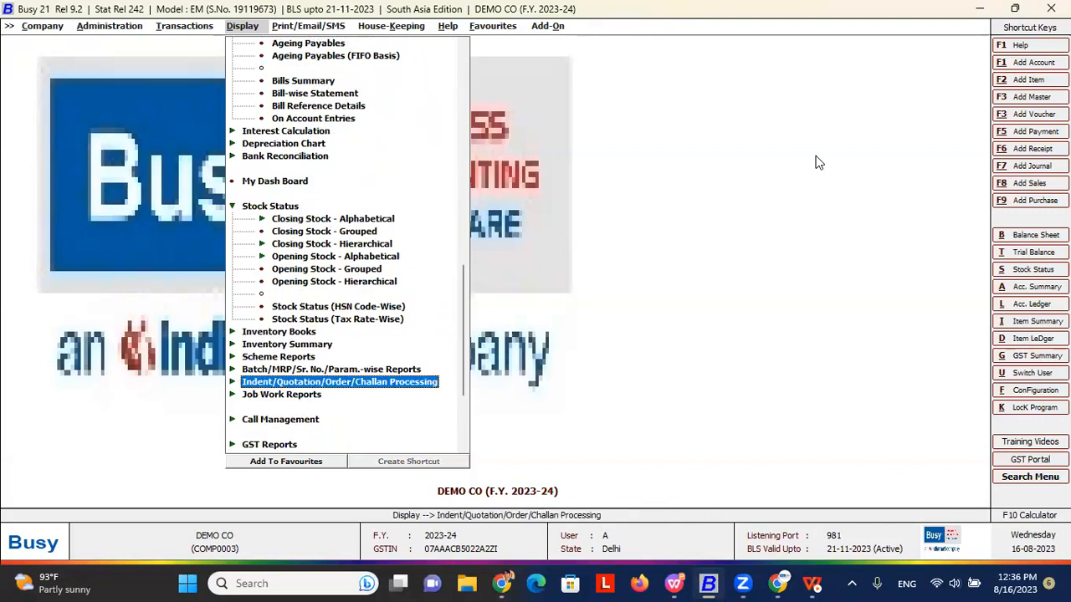
pyautogui.press('Return')
# - Look through the reports listed under Inventory Books, such as Stock Ledger and Item MC Ledger
pyautogui.press('Down')
pyautogui.press('Down')
pyautogui.press('Down')
pyautogui.press('Down')
pyautogui.press('Down')
pyautogui.press('Down')
pyautogui.press('Down')
pyautogui.press('Down')
pyautogui.press('Down')
pyautogui.press('Down')
pyautogui.press('Down')
pyautogui.press('Down')
pyautogui.press('Down')
pyautogui.press('Down')
pyautogui.press('Down')
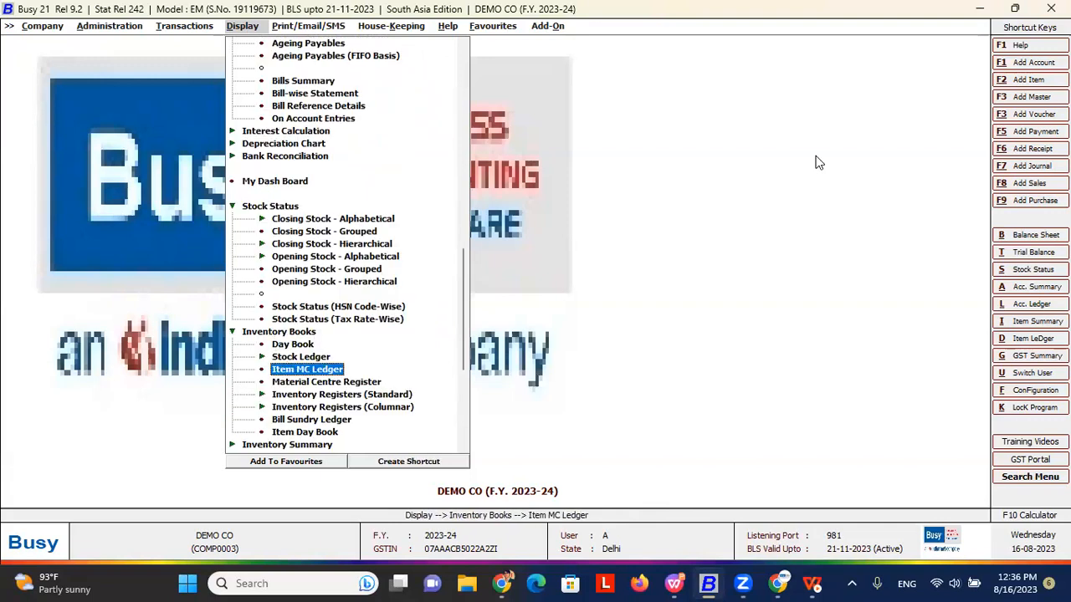
# - Look over the remaining report groups from Inventory Summary through Call Management and GST Reports to MIS Reports
pyautogui.press('Up')
pyautogui.press('Up')
pyautogui.press('Up')
pyautogui.press('Down')
pyautogui.press('Down')
pyautogui.press('Down')
pyautogui.press('Down')
pyautogui.press('Down')
pyautogui.press('Down')
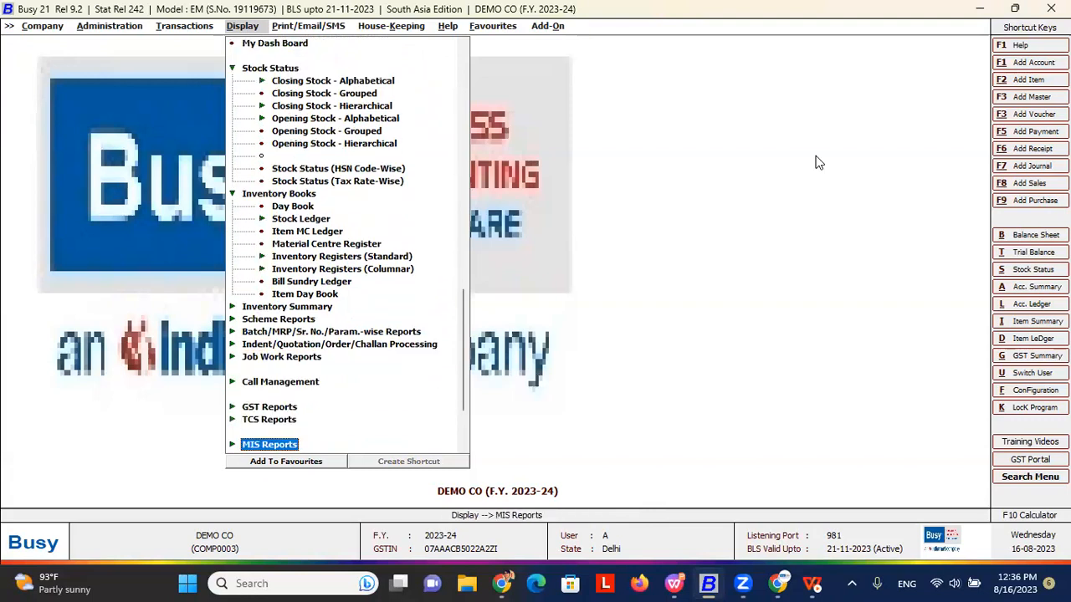
pyautogui.press('Up')
pyautogui.press('Up')
pyautogui.press('Up')
pyautogui.press('Up')
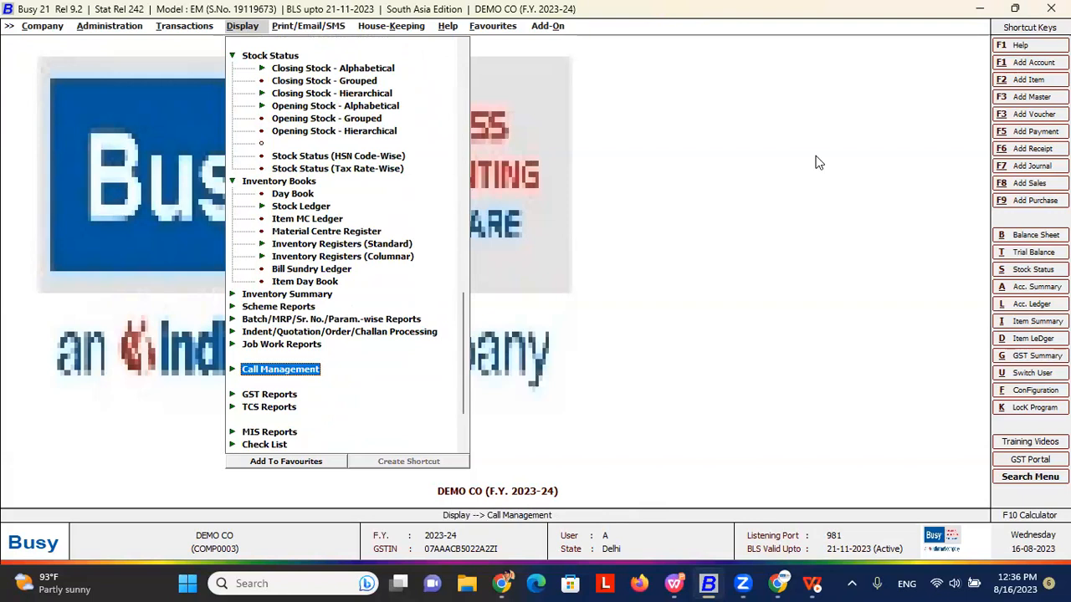
pyautogui.press('Down')
pyautogui.press('Down')
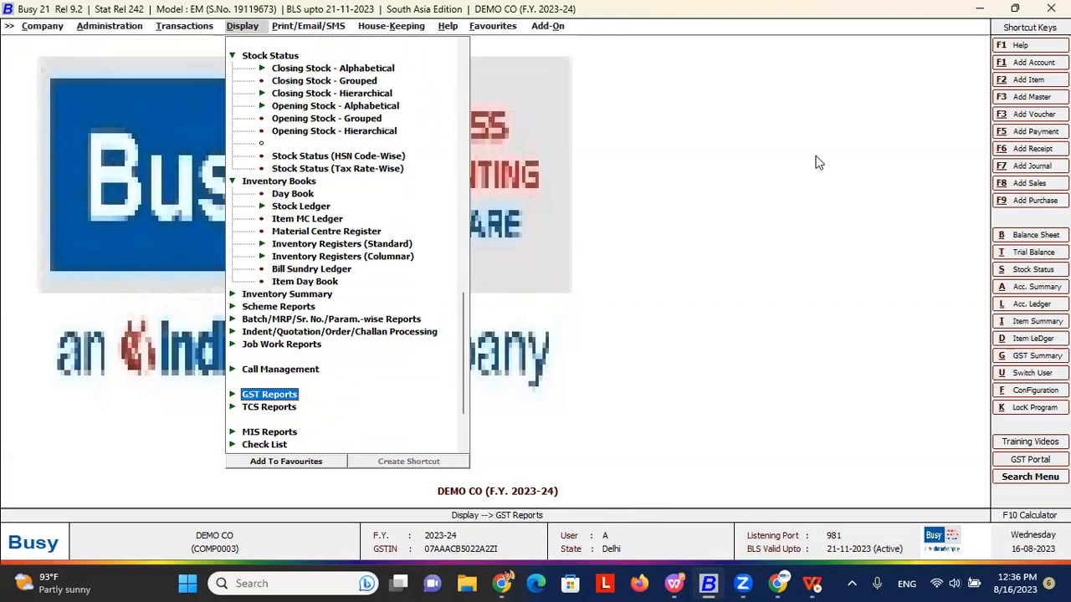
pyautogui.press('Up')
pyautogui.press('Up')
pyautogui.press('Down')
pyautogui.press('Down')
pyautogui.press('Down')
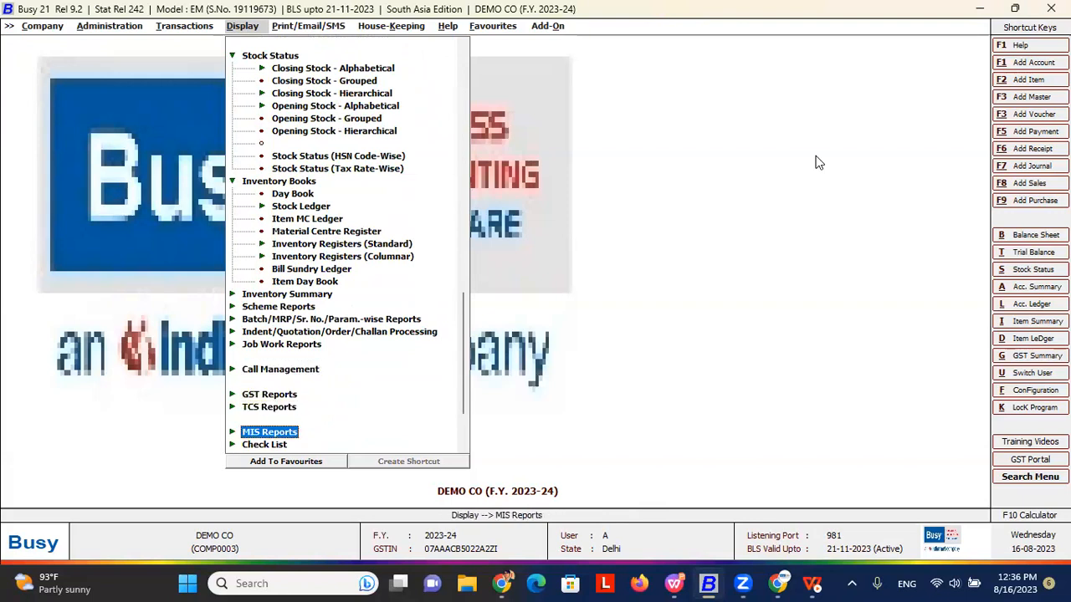
# - Expand MIS Reports and its Profitability Reports
pyautogui.press('Return')
pyautogui.press('Down')
pyautogui.press('Down')
pyautogui.press('Down')
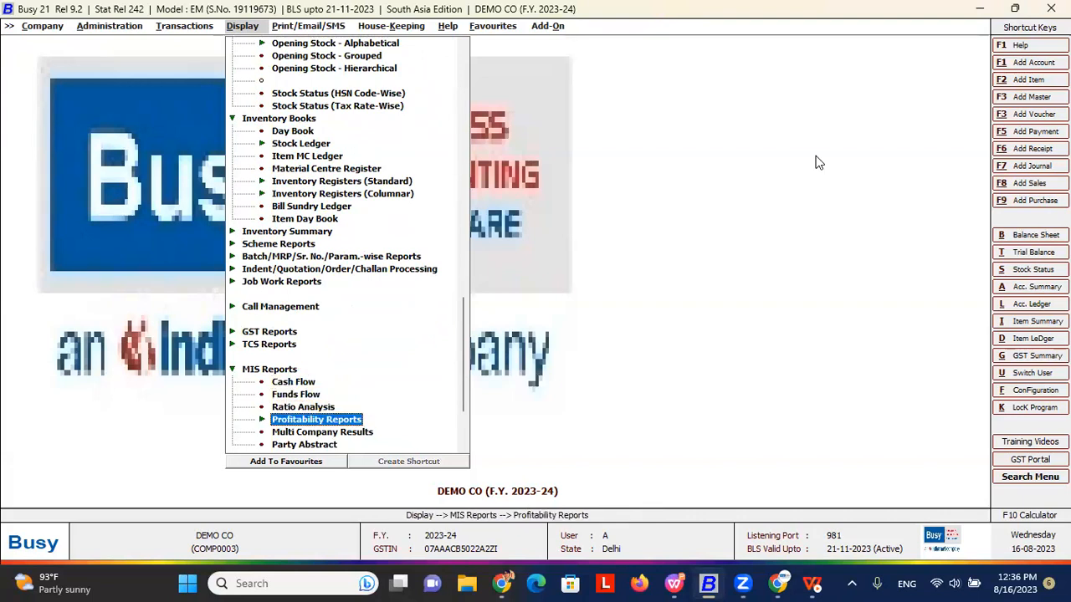
pyautogui.press('Return')
# - Generate the Item-wise profitability report with its existing options, review the gross profit per item and close it
pyautogui.press('Down')
pyautogui.press('Down')
pyautogui.press('Down')
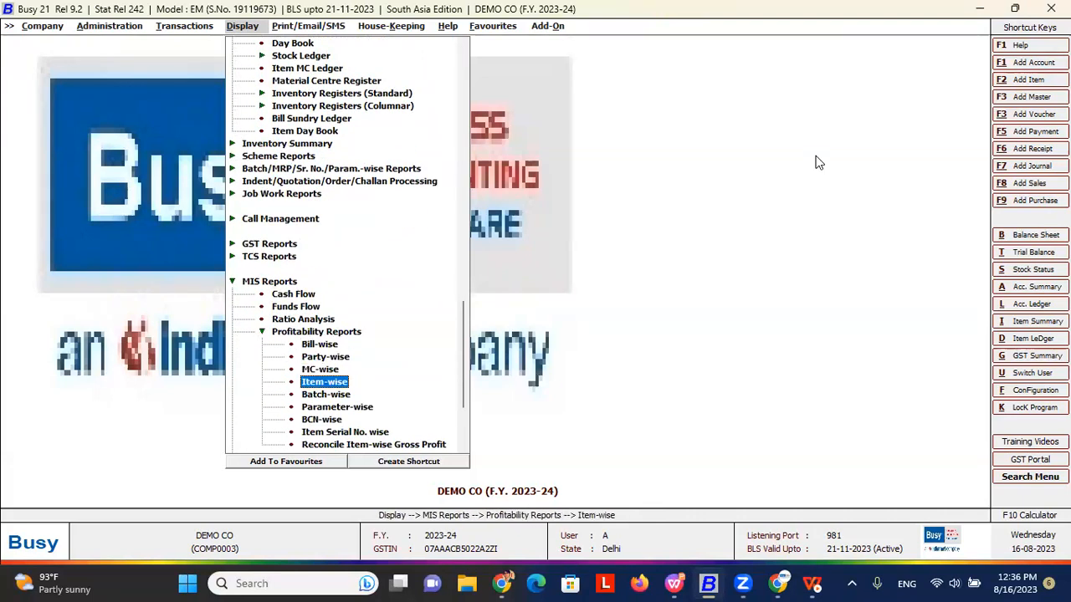
pyautogui.press('Return')
pyautogui.press('Escape')
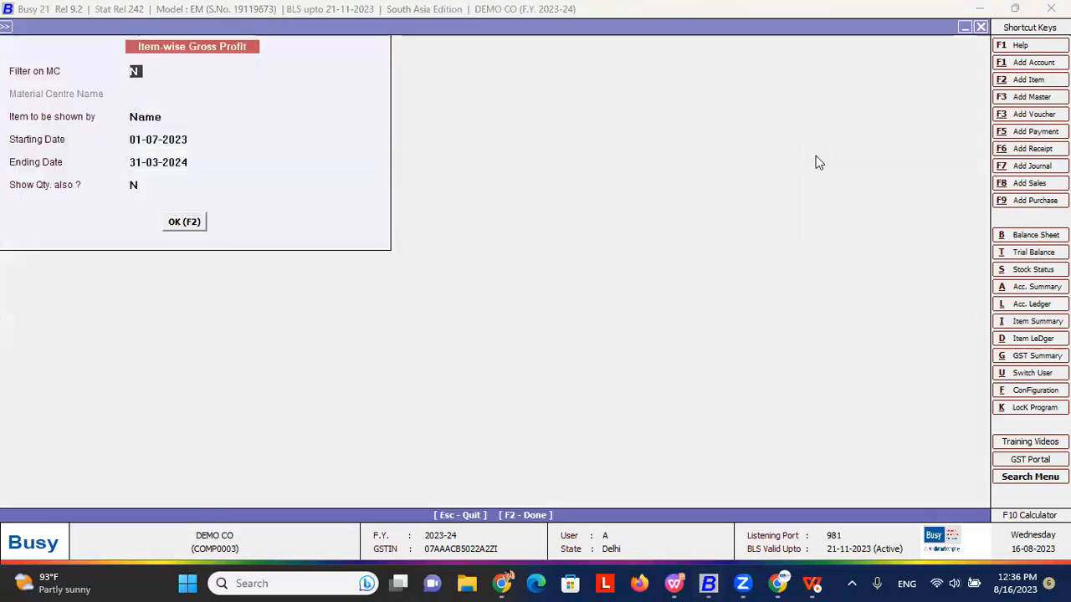
pyautogui.press('F2')
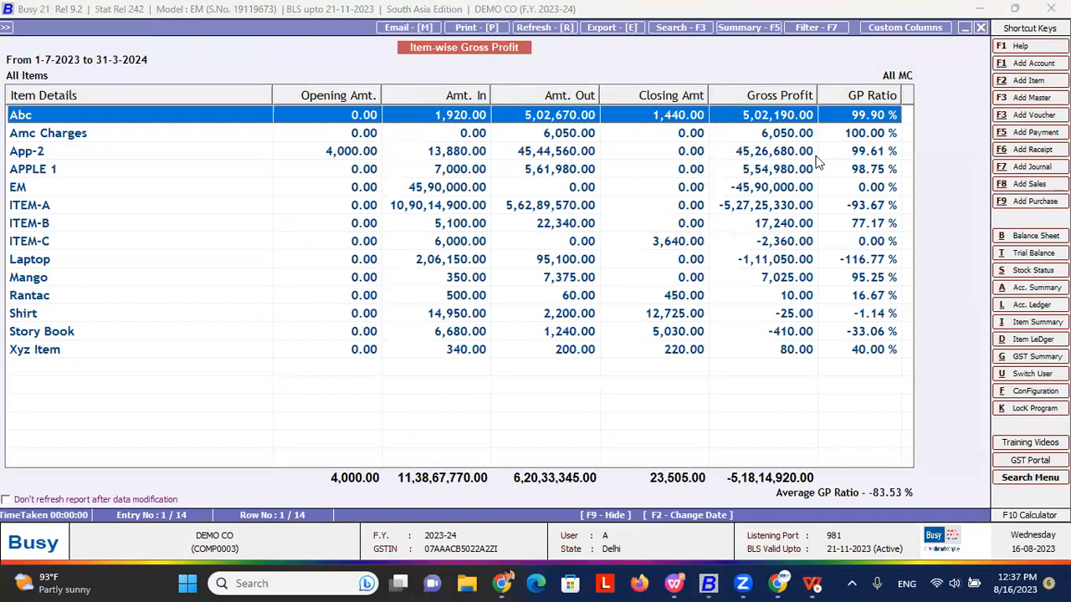
pyautogui.press('Escape')
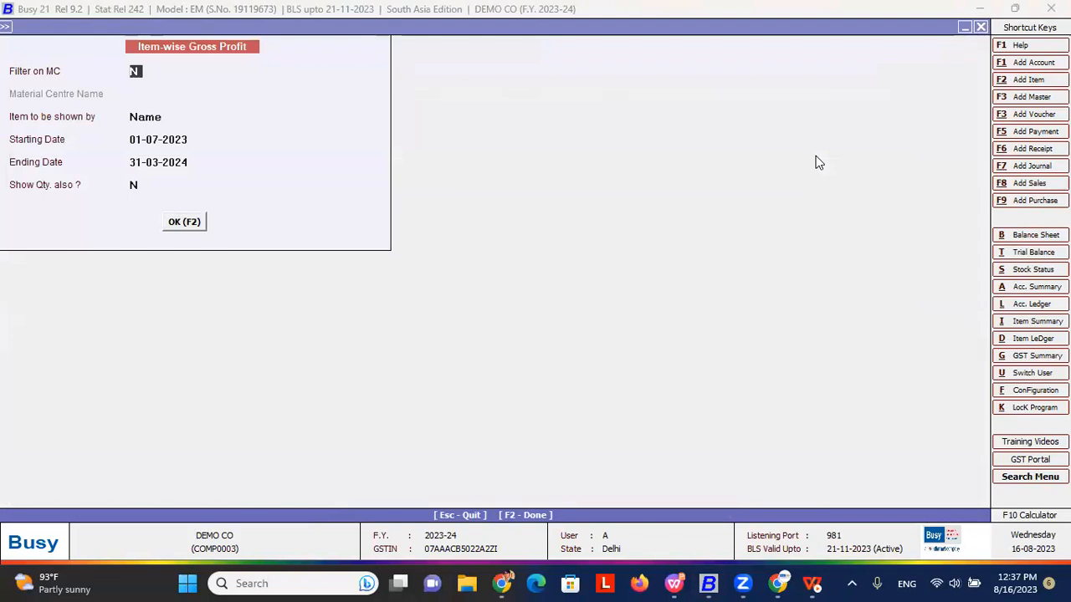
pyautogui.press('Escape')
pyautogui.press('Escape')
pyautogui.press('Right')
pyautogui.press('Escape')
# - Expand the Sales Analysis reports below Check List
pyautogui.press('Down')
pyautogui.press('Down')
pyautogui.press('Down')
pyautogui.press('Down')
pyautogui.press('Down')
pyautogui.press('Down')
pyautogui.press('Down')
pyautogui.press('Down')
pyautogui.press('Down')
pyautogui.press('Down')
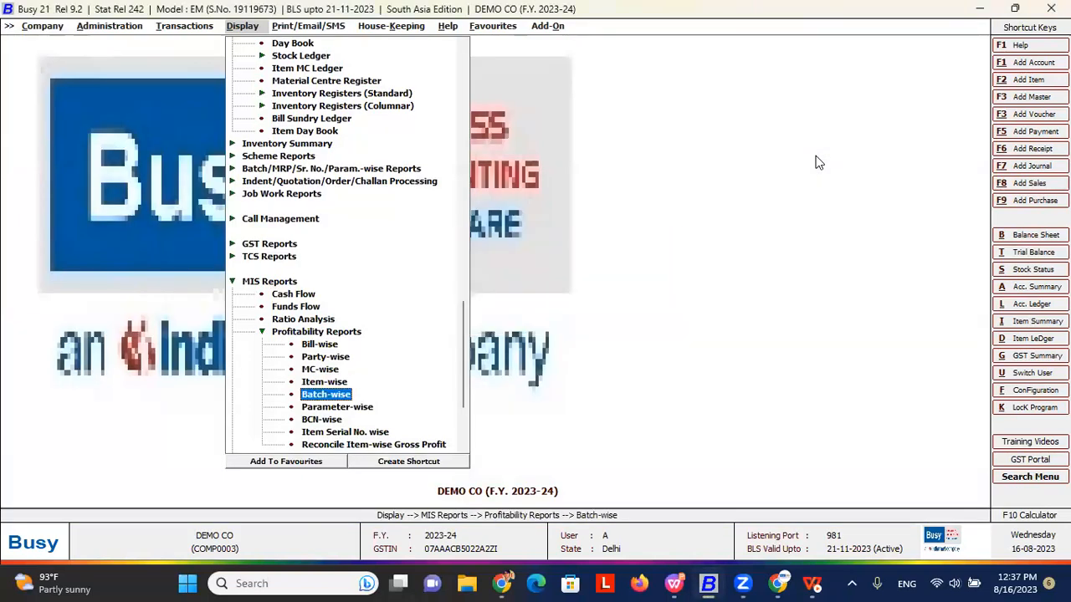
pyautogui.press('Down')
pyautogui.press('Up')
pyautogui.press('Up')
pyautogui.press('Right')
pyautogui.press('Down')
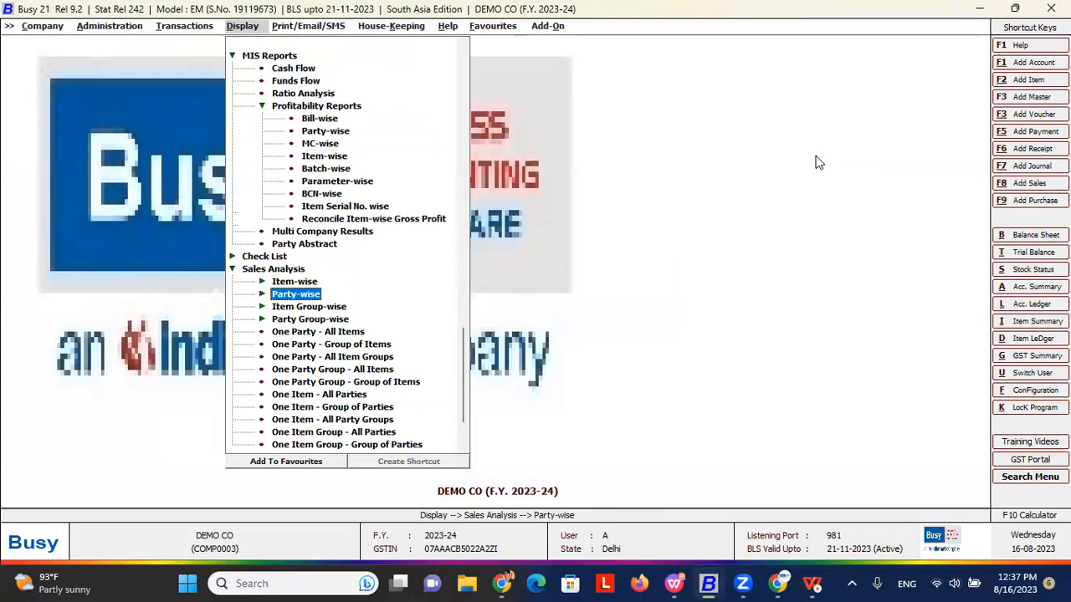
# - Expand the Party-wise and Item-wise reports under Sales Analysis and go to the item-wise Standard-Monthly report
pyautogui.press('Right')
pyautogui.press('Up')
pyautogui.press('Up')
pyautogui.press('Right')
pyautogui.press('Down')
pyautogui.press('Return')
pyautogui.press('Escape')
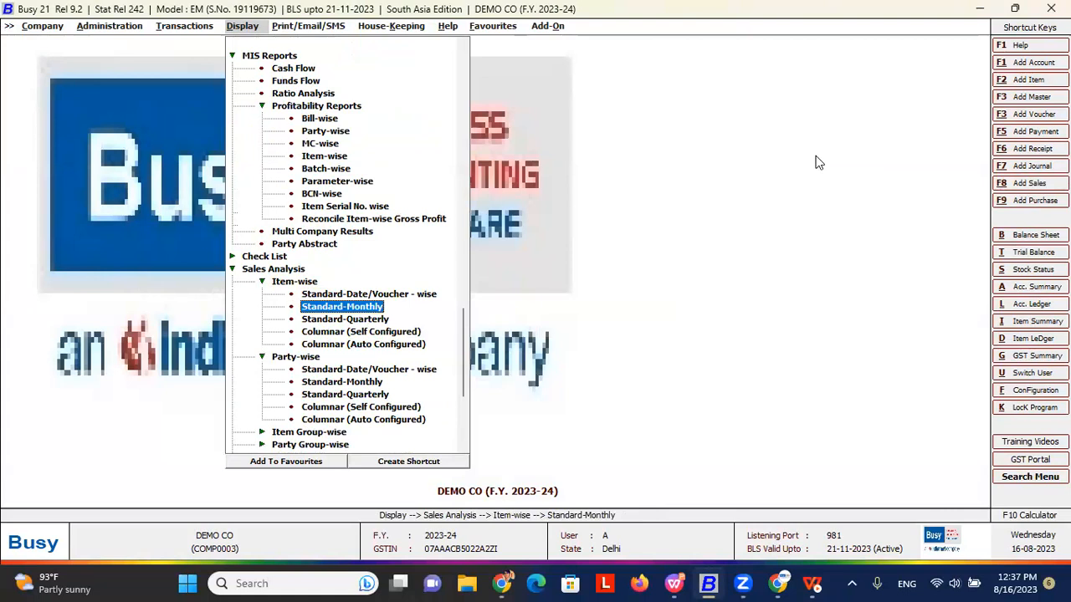
# - Generate the item-wise Standard-Monthly sales analysis, view the first item's enlarged monthly charts, and close the report
pyautogui.press('Return')
pyautogui.press('F2')
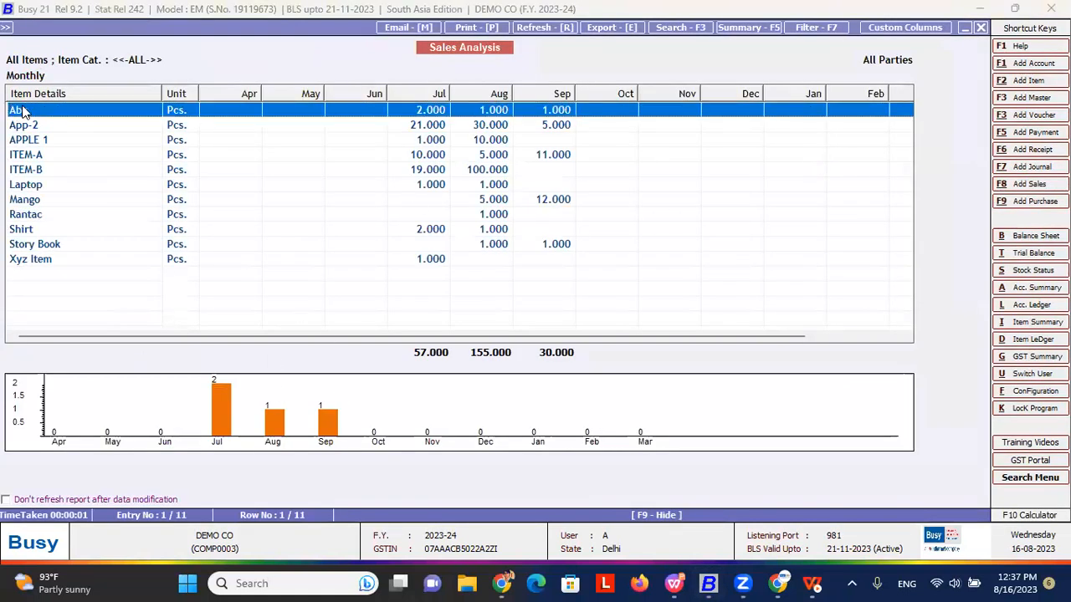
pyautogui.click(201, 404)
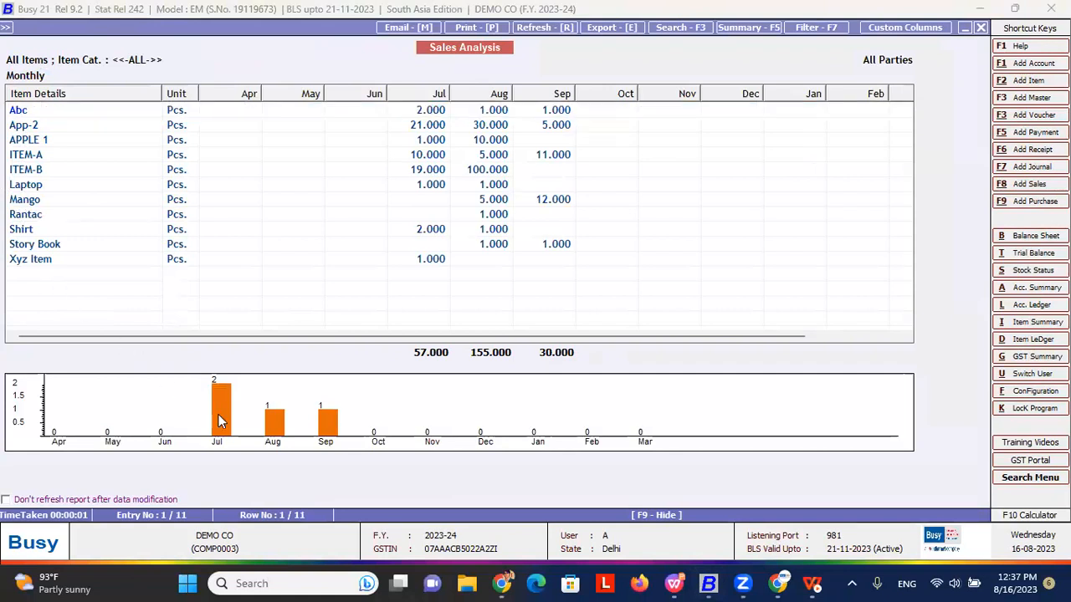
pyautogui.doubleClick(219, 420)
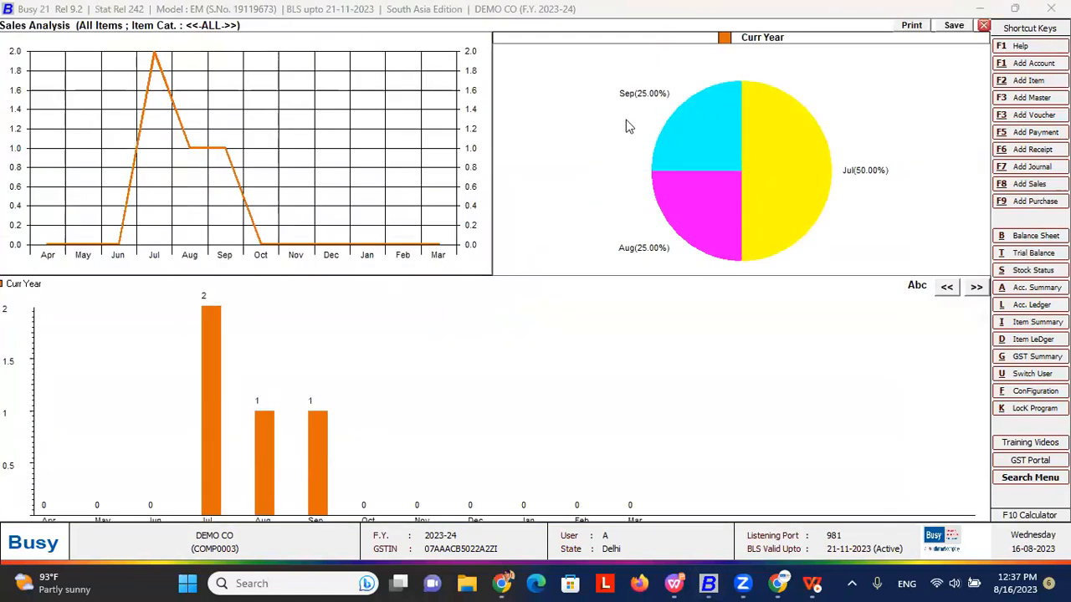
pyautogui.click(982, 29)
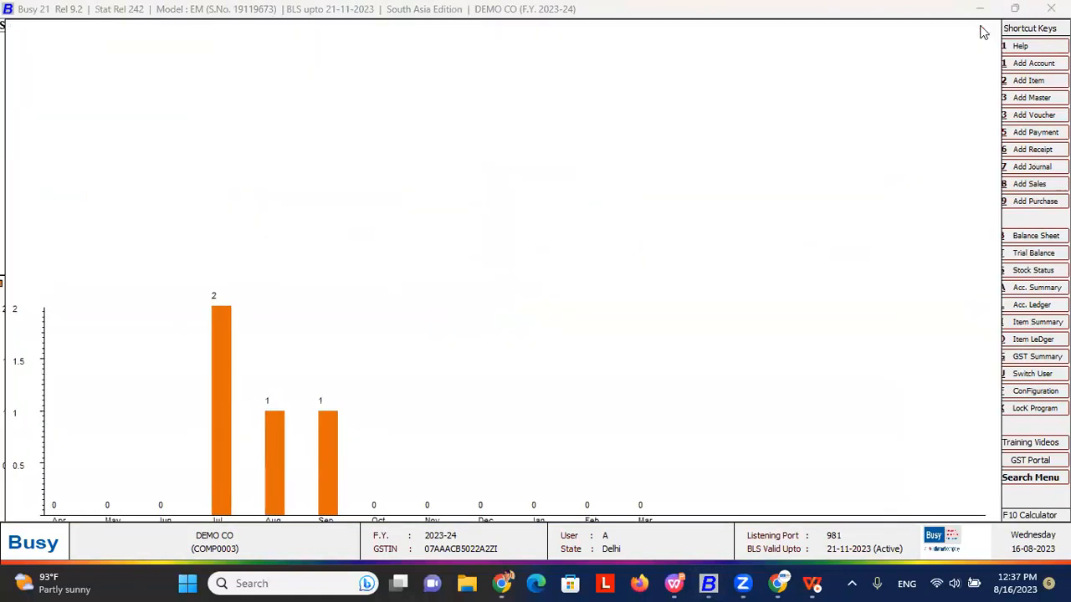
pyautogui.click(983, 29)
pyautogui.click(983, 29)
pyautogui.press('Escape')
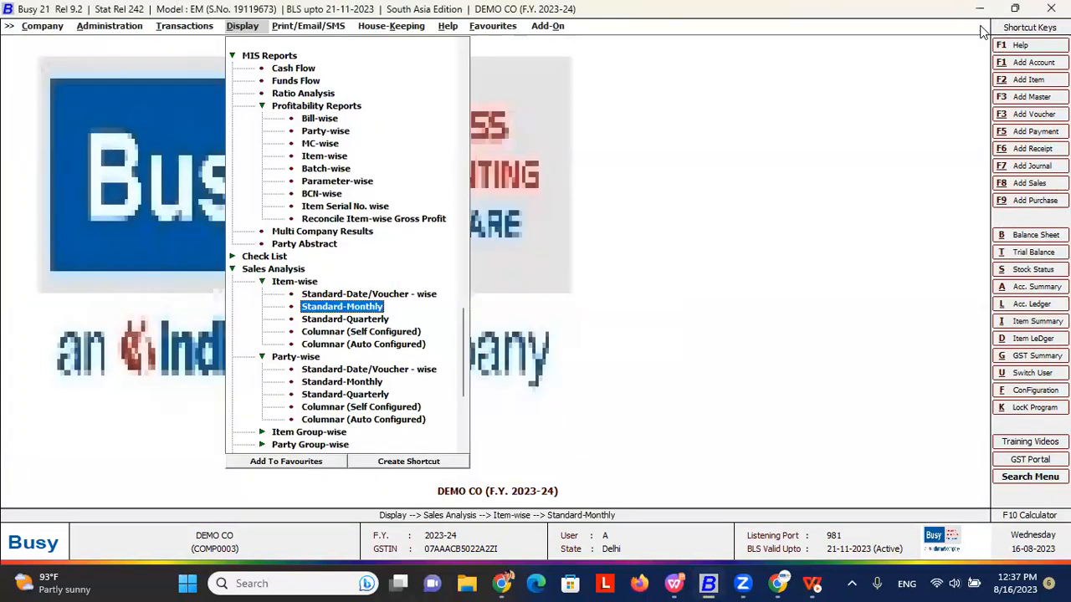
# - Generate the item-wise Columnar (Auto Configured) sales analysis with its existing options
pyautogui.press('Down')
pyautogui.press('Down')
pyautogui.press('Down')
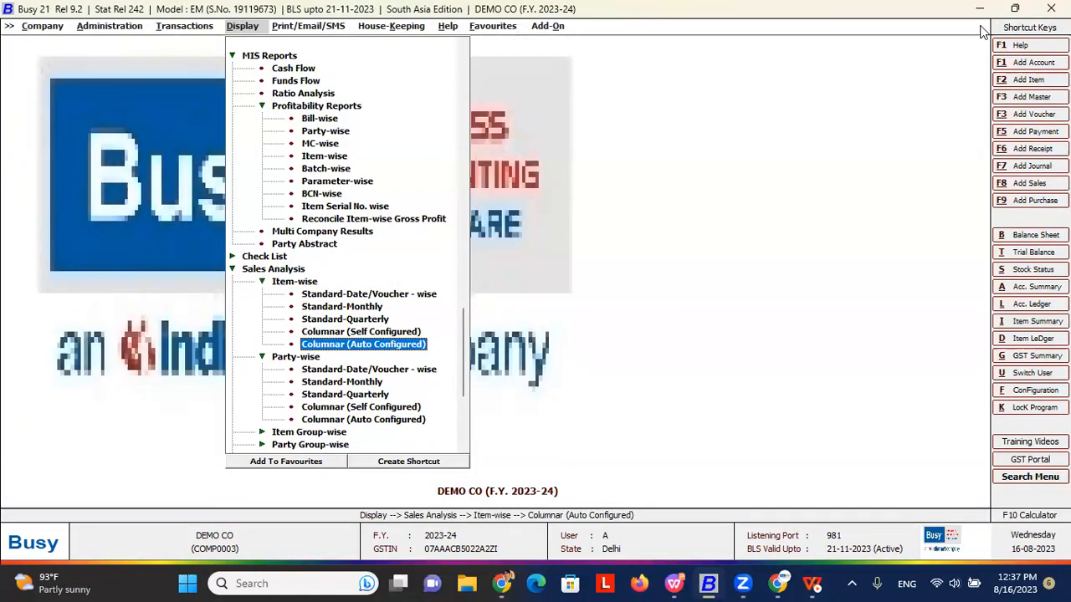
pyautogui.press('Up')
pyautogui.press('Down')
pyautogui.press('Return')
pyautogui.press('Return')
pyautogui.press('Return')
pyautogui.press('Return')
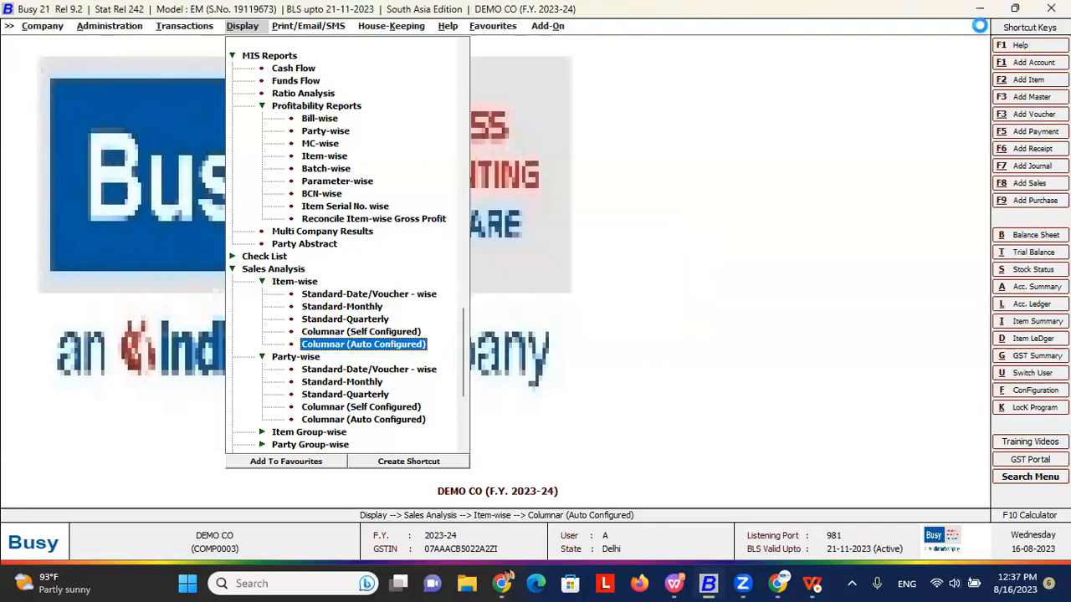
pyautogui.press('Return')
pyautogui.press('Return')
pyautogui.press('F2')
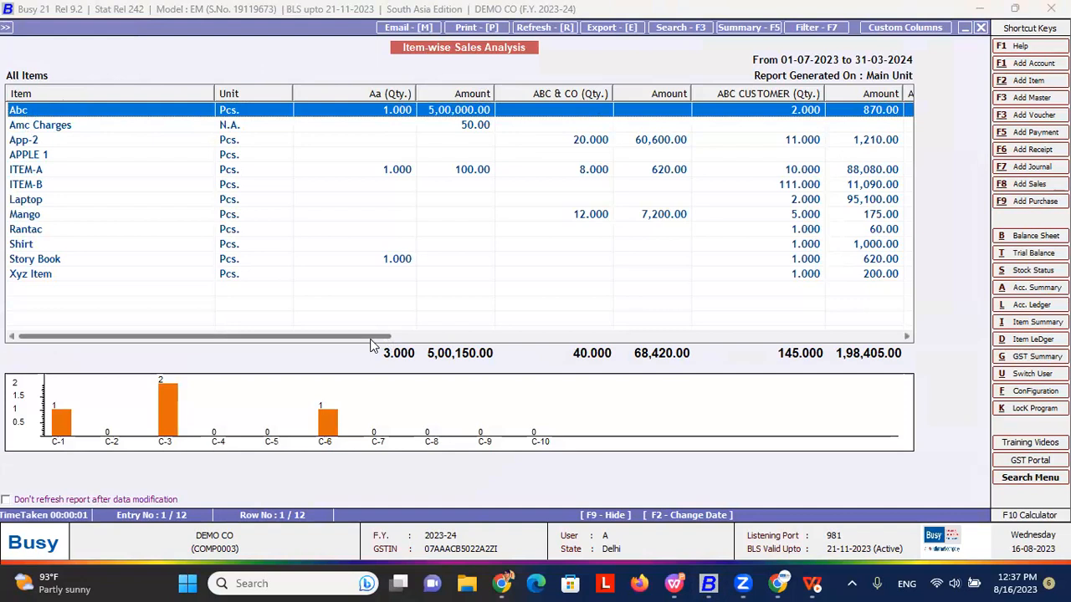
# - Widen the Abc Party quantity column and select the App-2 item to chart its sales across the parties
pyautogui.moveTo(373, 337); pyautogui.dragTo(461, 339)
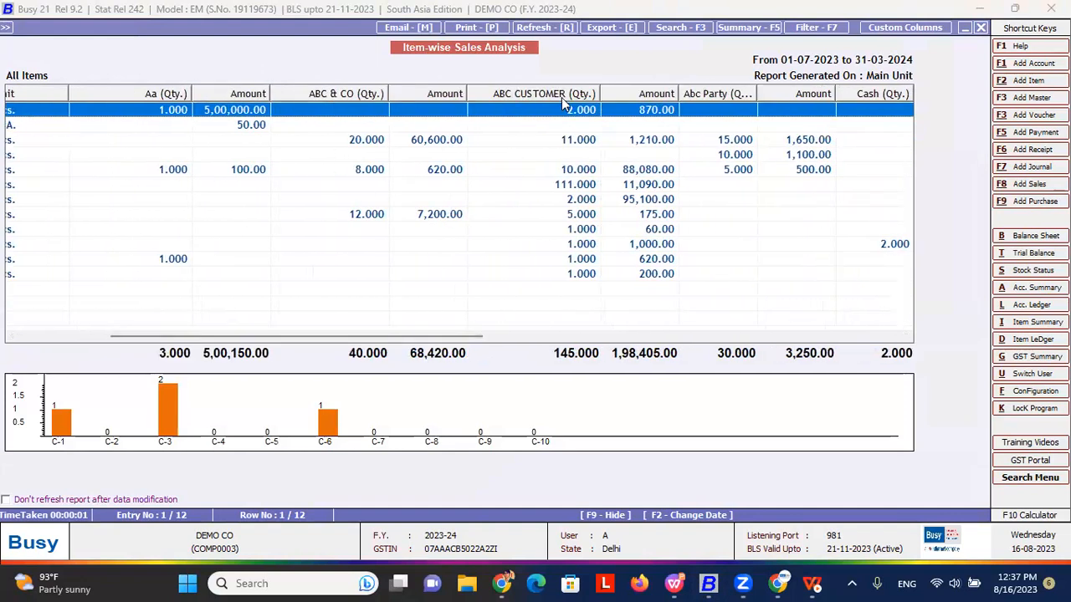
pyautogui.moveTo(755, 89); pyautogui.dragTo(801, 88)
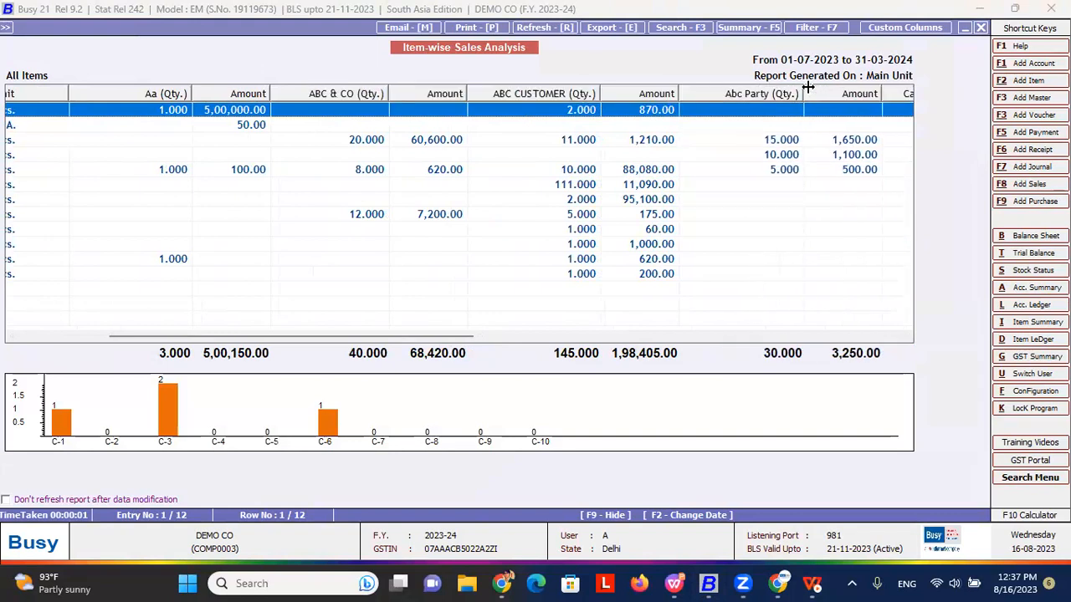
pyautogui.moveTo(387, 337); pyautogui.dragTo(282, 339)
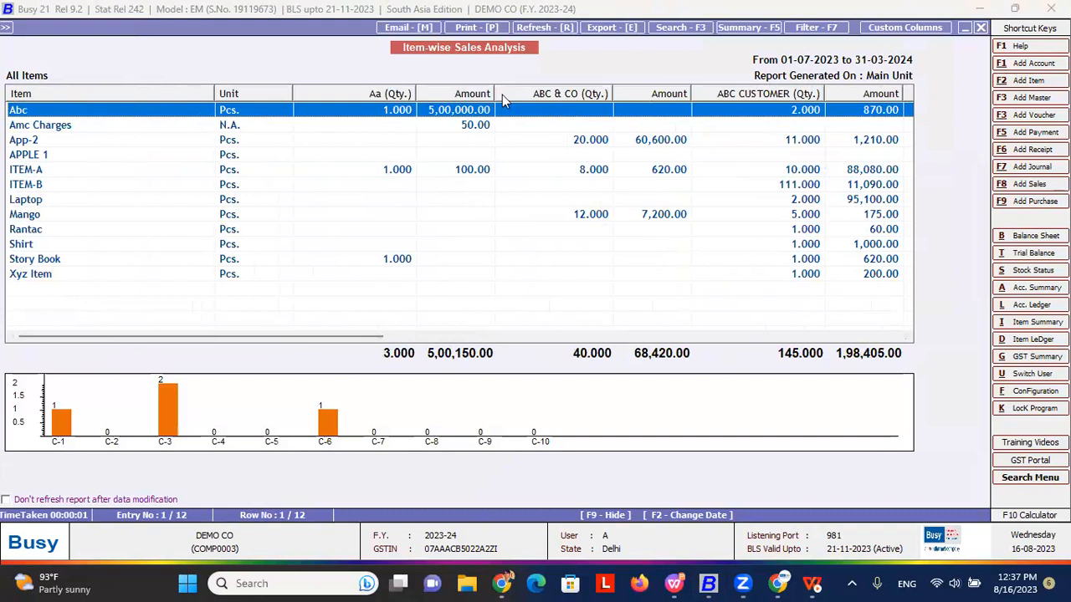
pyautogui.click(598, 140)
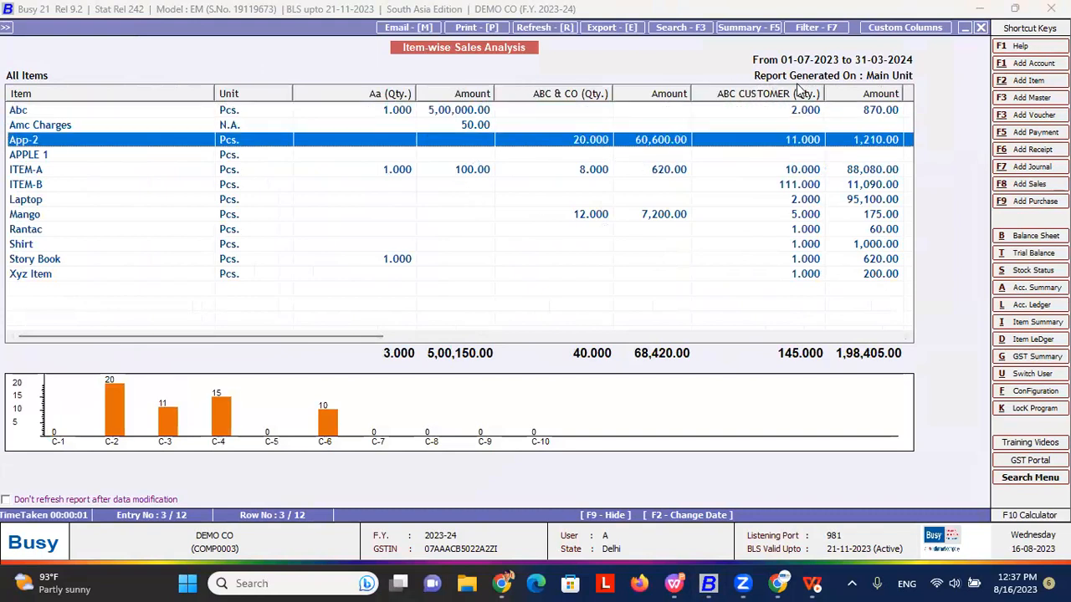
# - Review the Abc item's quantities and amounts across all party columns, and close the item-wise report
pyautogui.click(36, 115)
pyautogui.press('Right')
pyautogui.press('Right')
pyautogui.press('Right')
pyautogui.press('Right')
pyautogui.press('Right')
pyautogui.press('Right')
pyautogui.press('Right')
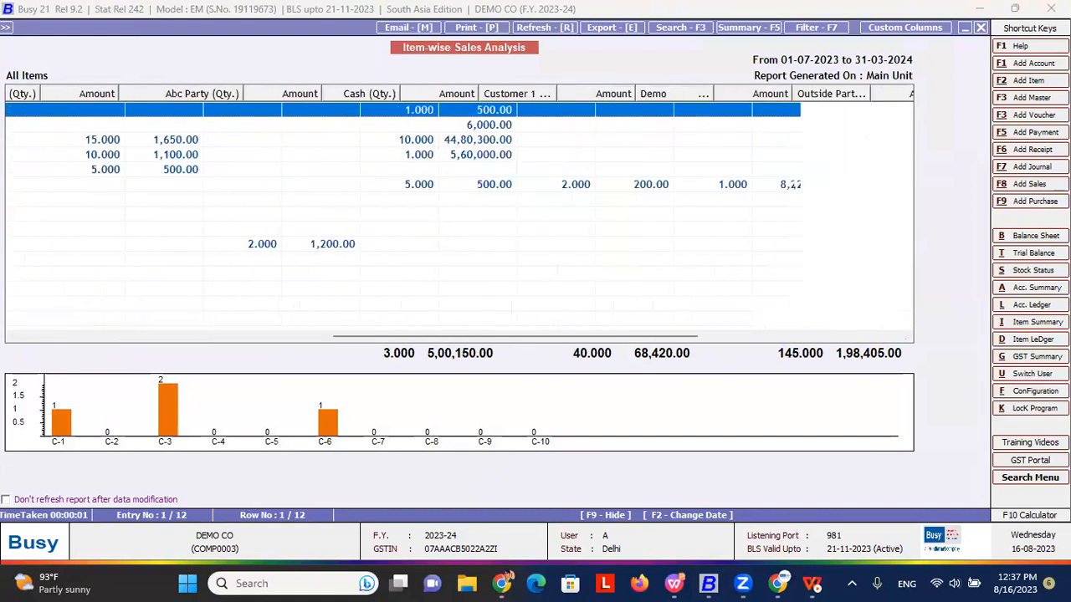
pyautogui.press('Right')
pyautogui.press('Right')
pyautogui.press('Right')
pyautogui.press('Right')
pyautogui.press('Right')
pyautogui.press('Escape')
pyautogui.press('Escape')
pyautogui.press('Escape')
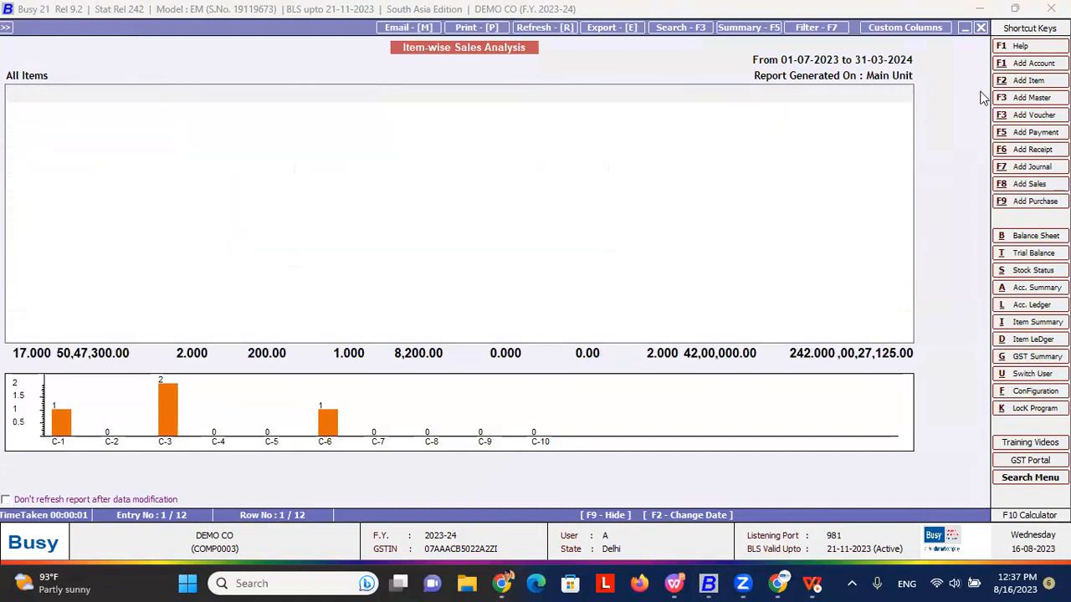
pyautogui.press('Return')
pyautogui.press('Escape')
# - Generate the party-wise Columnar (Self Configured) sales analysis with its existing options, review its item group columns and close it
pyautogui.press('Down')
pyautogui.press('Down')
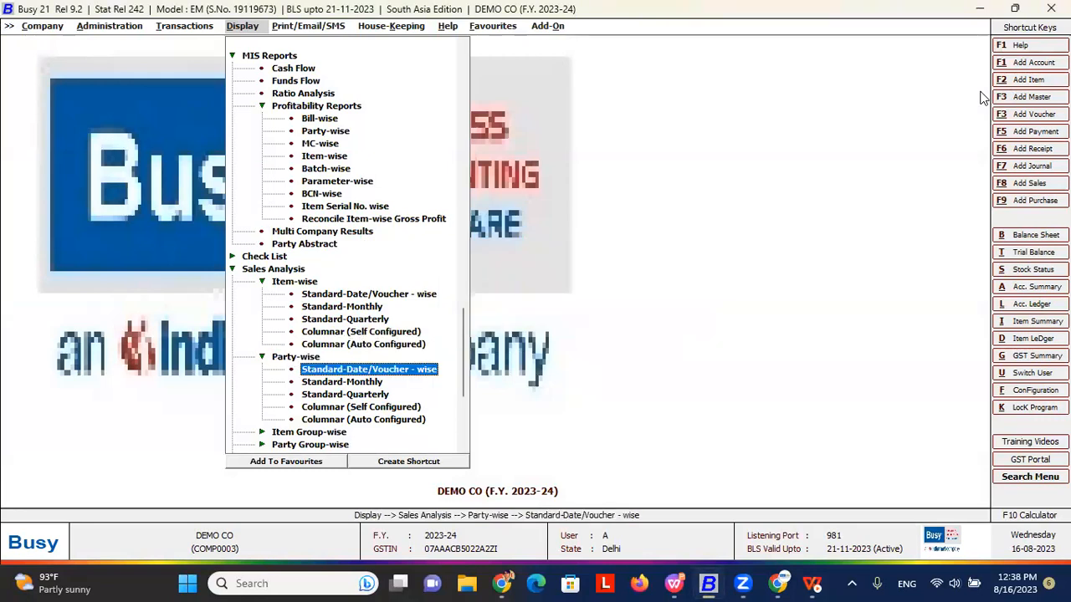
pyautogui.press('Down')
pyautogui.press('Down')
pyautogui.press('Down')
pyautogui.press('Down')
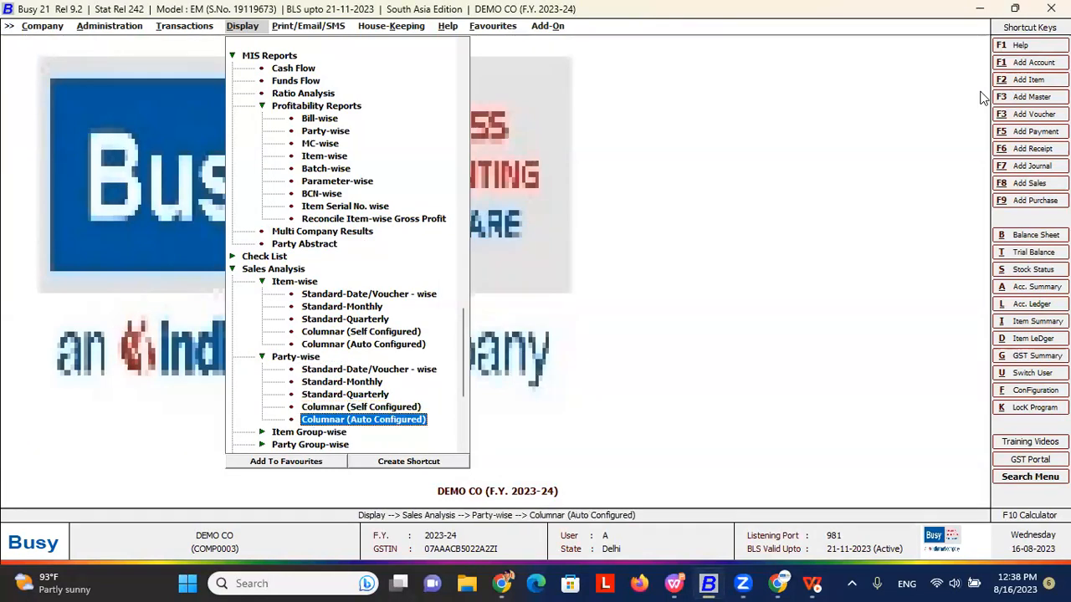
pyautogui.press('Up')
pyautogui.press('Return')
pyautogui.press('Return')
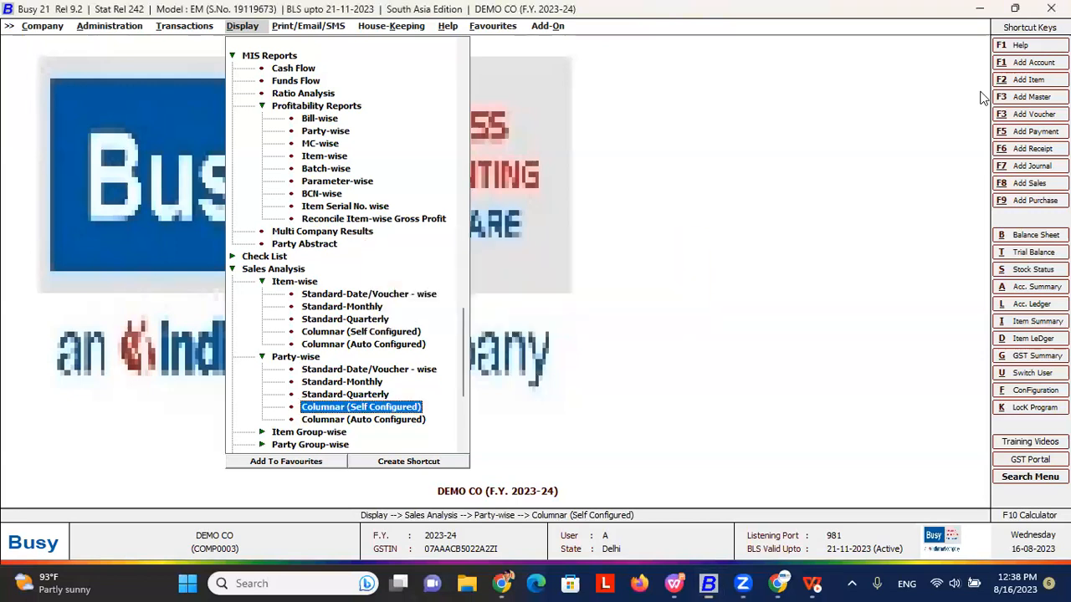
pyautogui.press('Return')
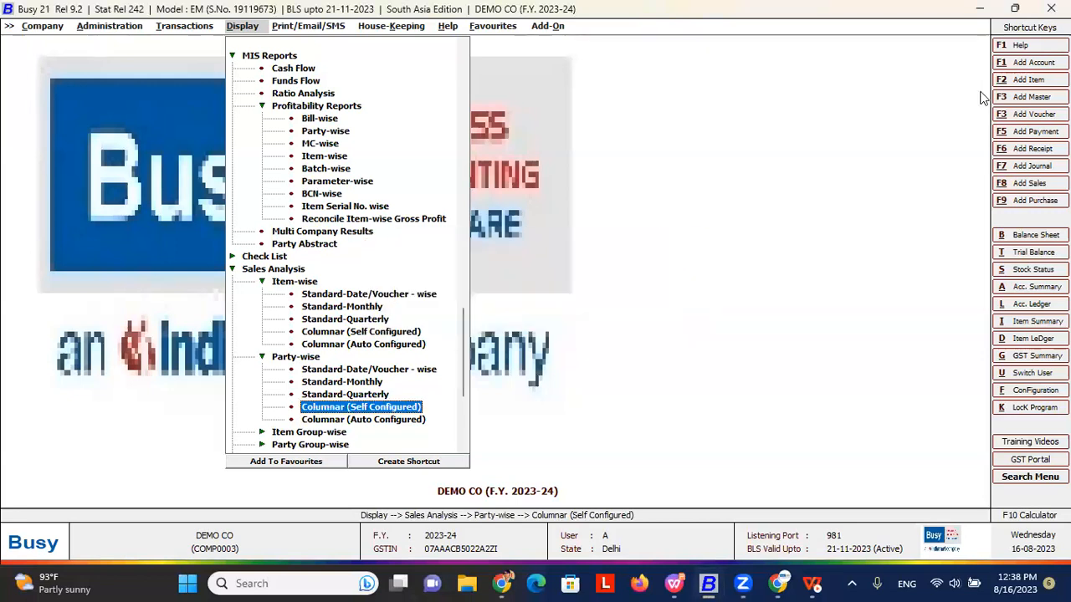
pyautogui.press('F2')
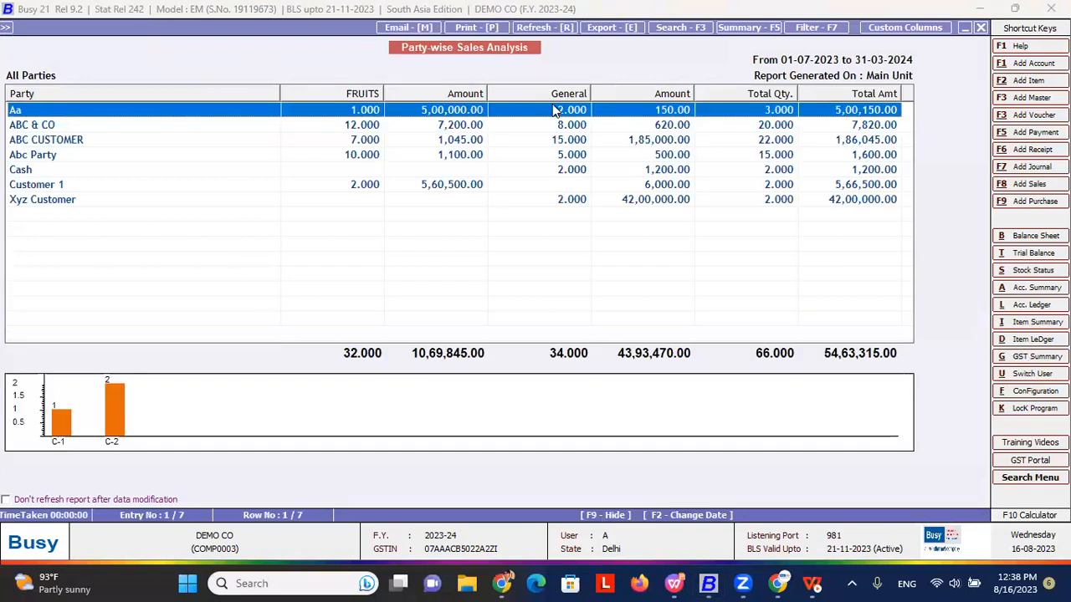
pyautogui.press('Escape')
pyautogui.press('Return')
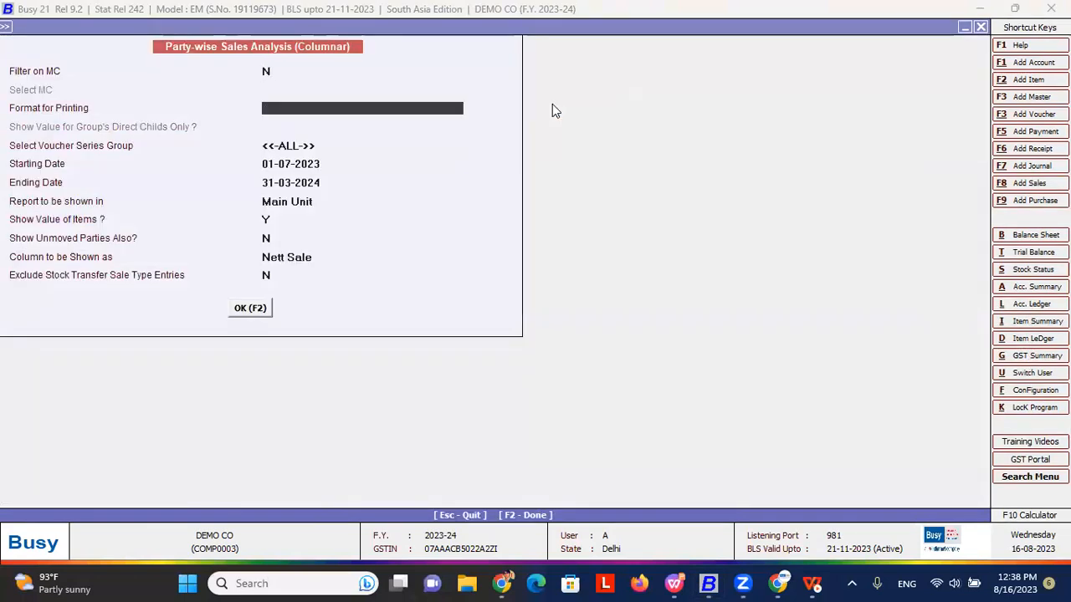
pyautogui.press('Escape')
pyautogui.press('Escape')
pyautogui.press('Escape')
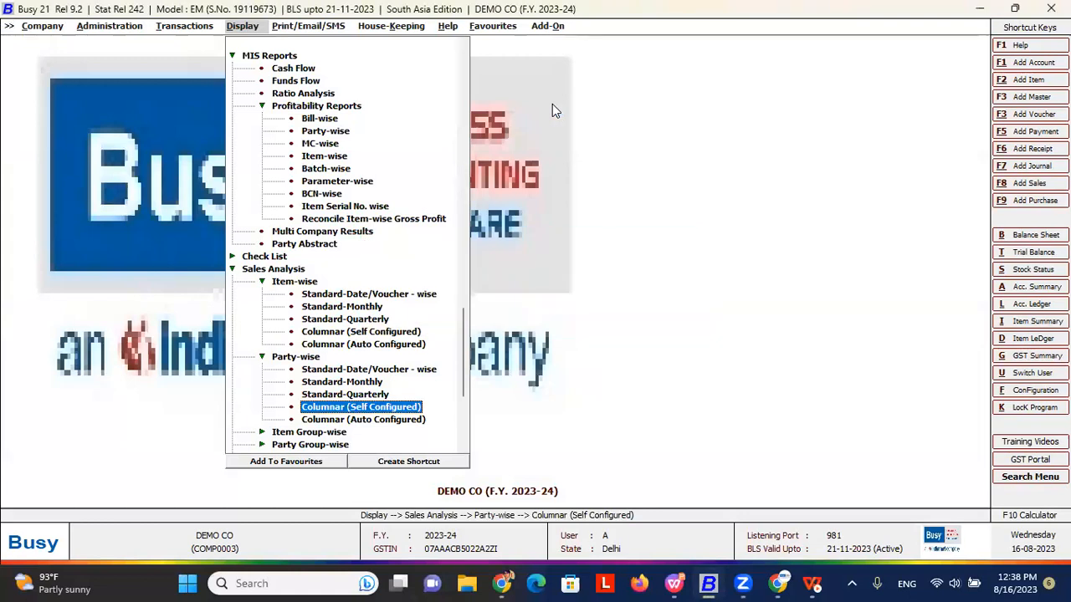
# - Reopen the party-wise Columnar (Self Configured) report, go through each option unchanged, review the output and close it
pyautogui.click(358, 408)
pyautogui.press('Return')
pyautogui.press('Return')
pyautogui.press('Return')
pyautogui.press('Return')
pyautogui.press('Return')
pyautogui.press('Return')
pyautogui.press('Return')
pyautogui.press('Return')
pyautogui.press('Return')
pyautogui.press('Return')
pyautogui.press('Return')
pyautogui.press('Return')
pyautogui.press('Return')
pyautogui.press('Return')
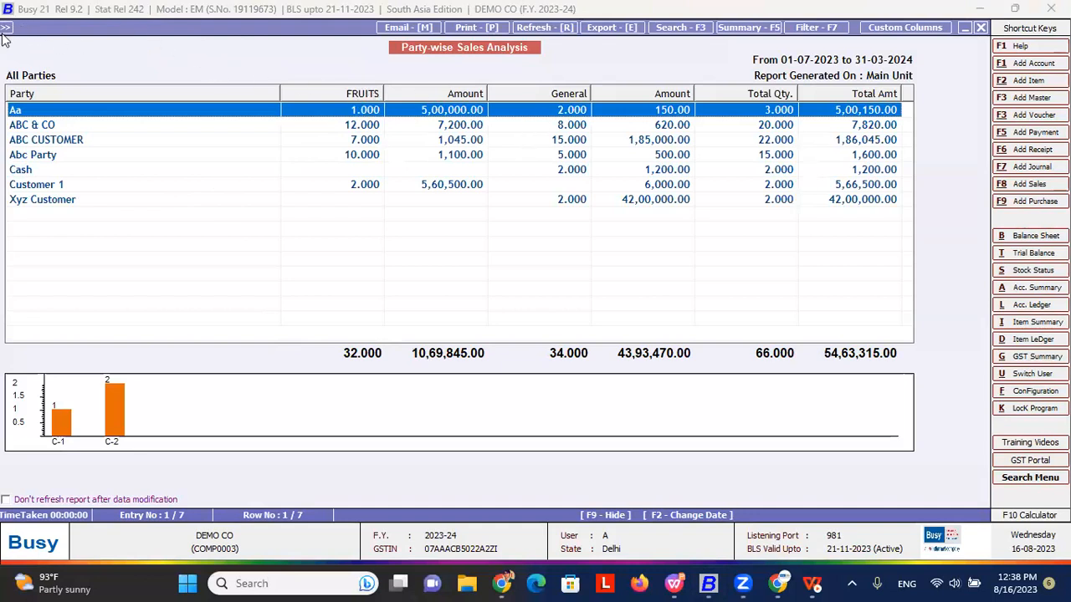
pyautogui.press('Escape')
pyautogui.press('Escape')
pyautogui.press('Escape')
# - Look through the Item Group-wise, Party Group-wise and One Party reports listed under Sales Analysis
pyautogui.press('Down')
pyautogui.press('Down')
pyautogui.press('Down')
pyautogui.press('Down')
pyautogui.press('Up')
pyautogui.press('Up')
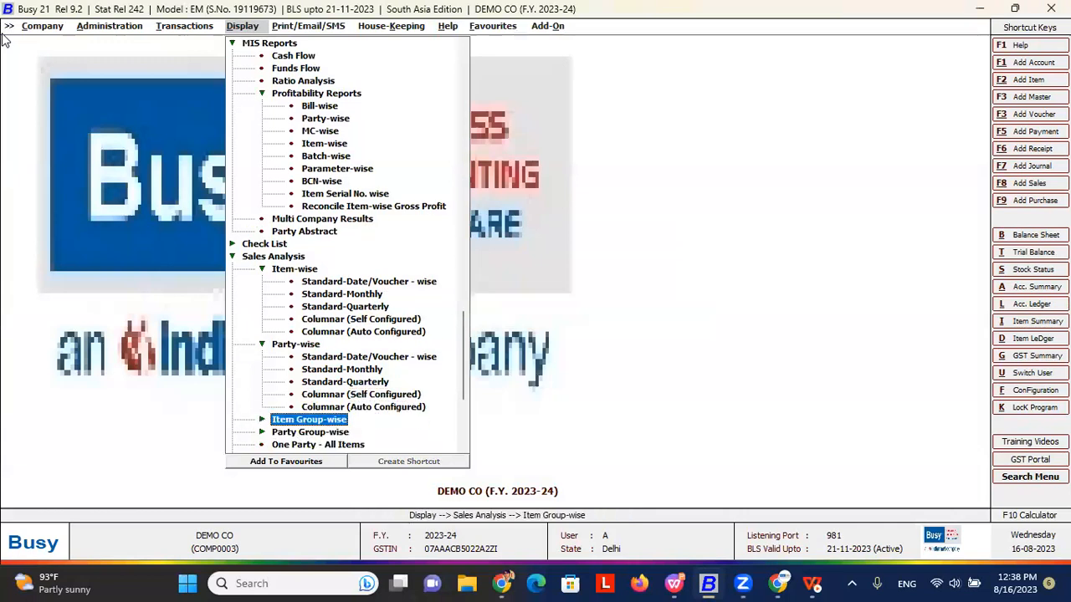
pyautogui.press('Up')
pyautogui.press('Up')
pyautogui.press('Up')
pyautogui.press('Up')
pyautogui.press('Up')
pyautogui.press('Up')
pyautogui.press('Up')
pyautogui.press('Down')
pyautogui.press('Down')
pyautogui.press('Down')
pyautogui.press('Down')
pyautogui.press('Down')
pyautogui.press('Down')
pyautogui.press('Down')
pyautogui.press('Down')
pyautogui.press('Down')
pyautogui.press('Down')
pyautogui.press('Down')
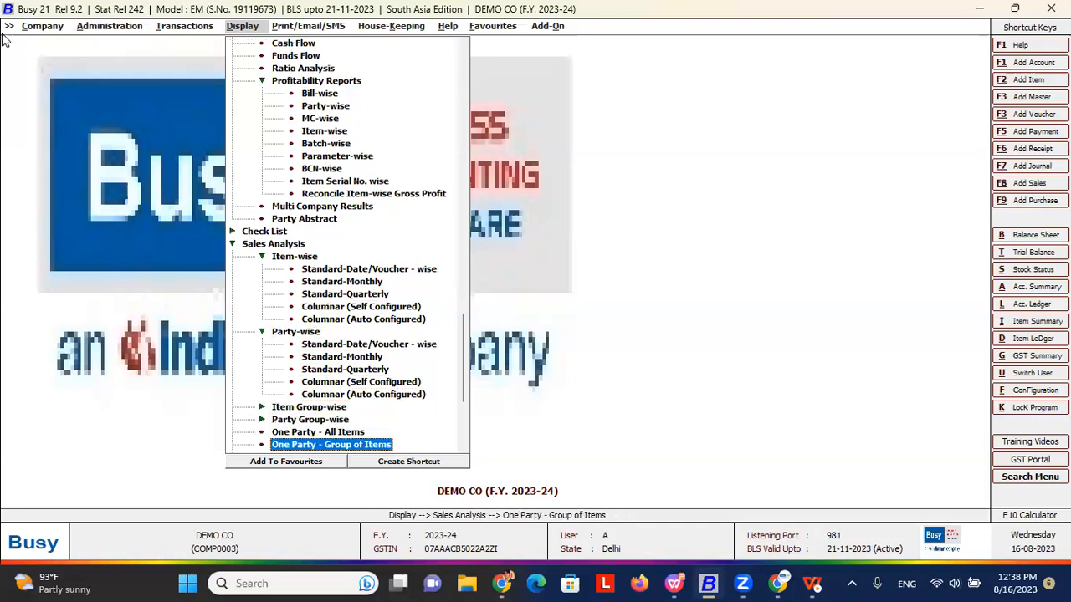
pyautogui.press('Down')
pyautogui.press('Down')
# - Expand the Item Group-wise reports under Sales Analysis and go to their columnar reports
pyautogui.press('Up')
pyautogui.press('Up')
pyautogui.press('Up')
pyautogui.press('Up')
pyautogui.press('Up')
pyautogui.press('Up')
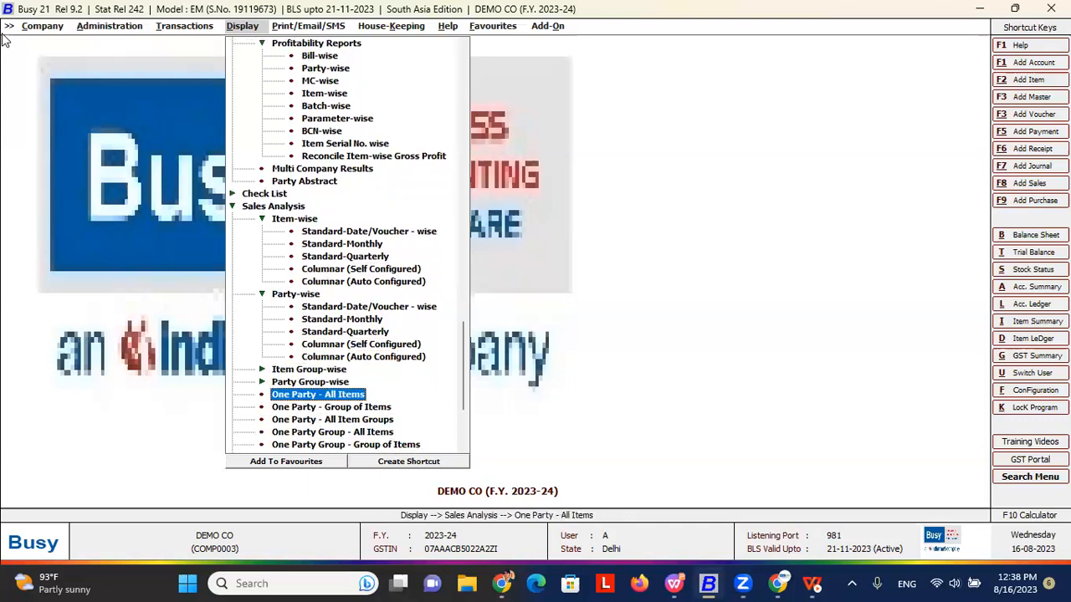
pyautogui.press('Right')
pyautogui.press('Down')
pyautogui.press('Down')
pyautogui.press('Down')
pyautogui.press('Down')
pyautogui.press('Down')
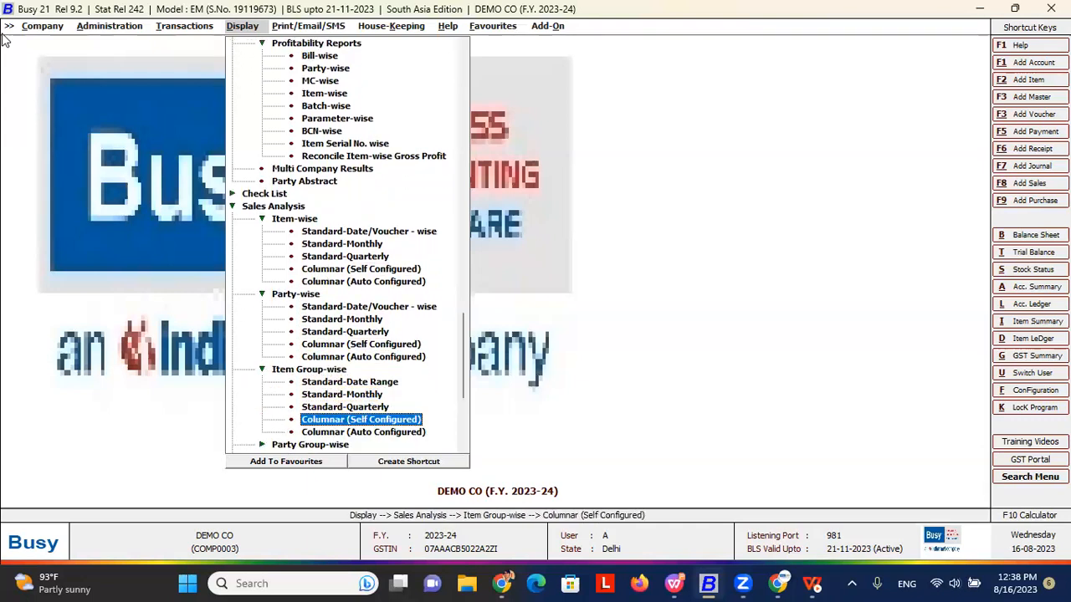
# - Generate the item group-wise Columnar (Auto Configured) sales analysis, keeping each of its existing options
pyautogui.press('Up')
pyautogui.press('Return')
pyautogui.press('Return')
pyautogui.press('Down')
pyautogui.press('Return')
pyautogui.press('Return')
pyautogui.press('Return')
pyautogui.press('Return')
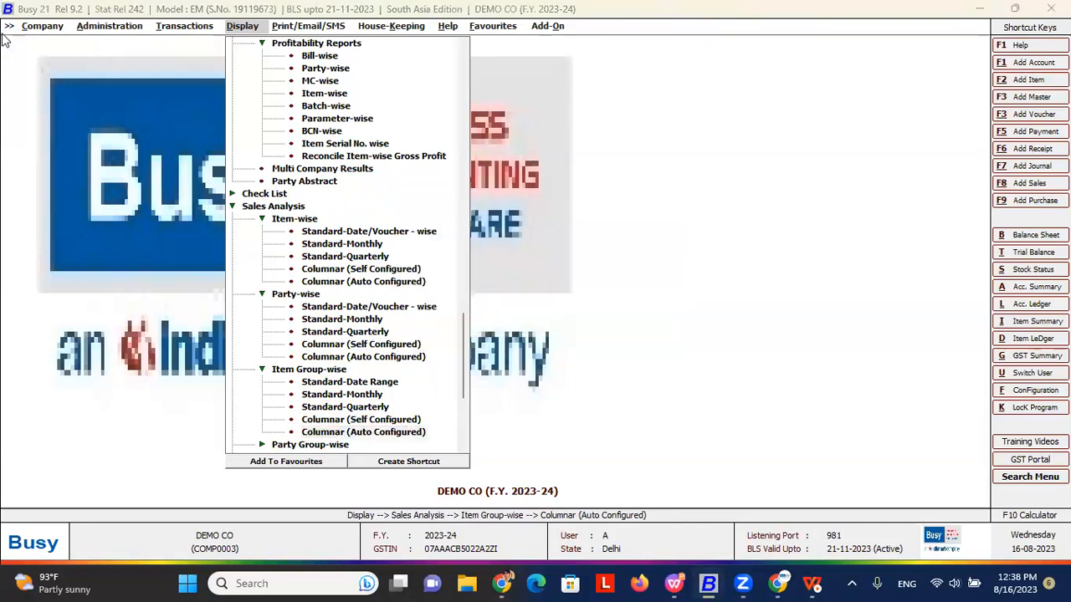
pyautogui.press('Return')
pyautogui.press('Return')
pyautogui.press('Return')
pyautogui.press('Return')
pyautogui.press('Return')
pyautogui.press('Return')
pyautogui.press('Return')
pyautogui.press('Return')
pyautogui.press('Return')
pyautogui.press('Return')
pyautogui.press('Return')
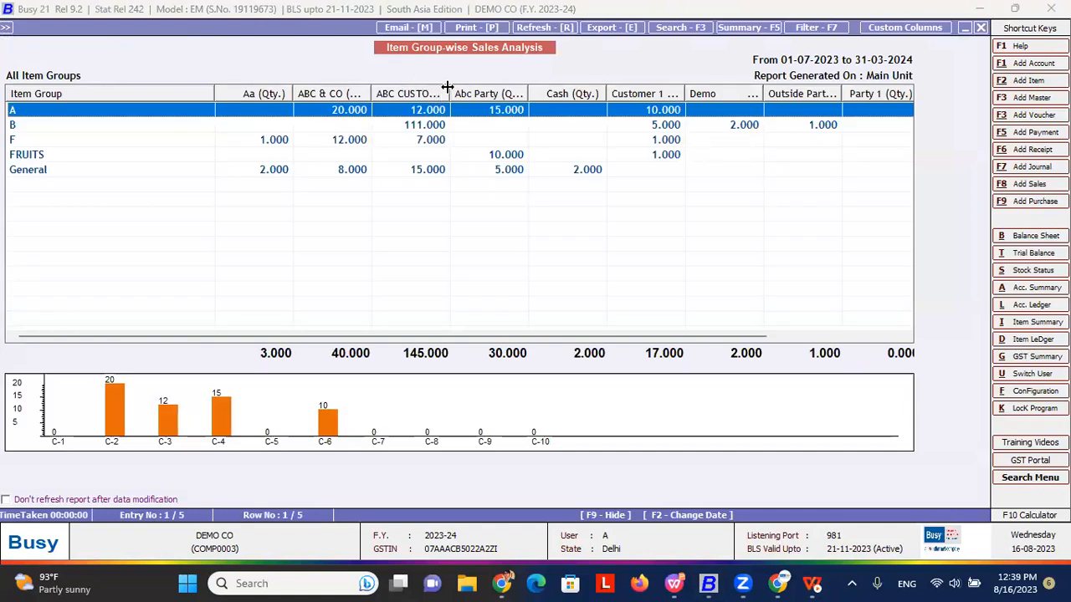
# - Widen the ABC CUSTOMER quantity column in the item group-wise report, and close the report
pyautogui.moveTo(447, 87); pyautogui.dragTo(509, 89)
pyautogui.press('Escape')
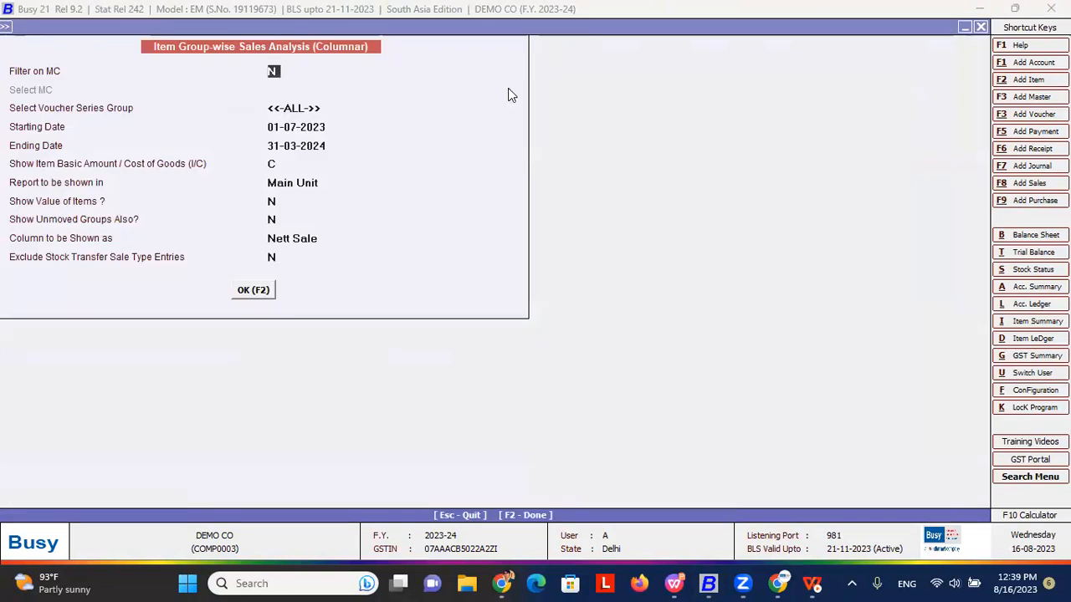
pyautogui.press('Escape')
pyautogui.press('Escape')
pyautogui.press('Escape')
# - Open the Party-Item Analysis configuration for columnar reports
pyautogui.press('Left')
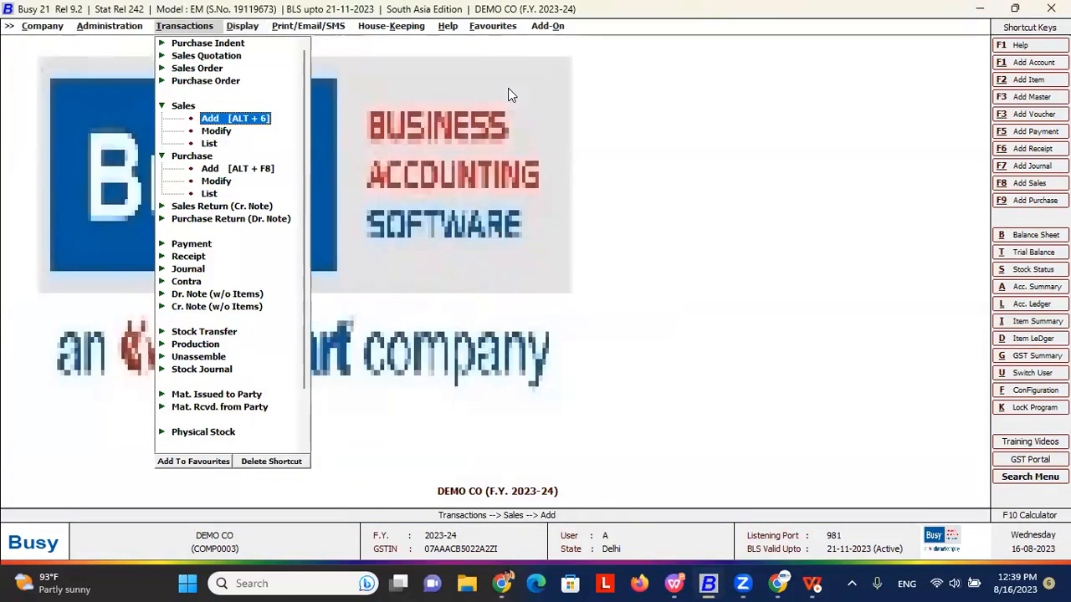
pyautogui.press('Left')
pyautogui.press('Down')
pyautogui.press('Down')
pyautogui.press('Down')
pyautogui.press('Up')
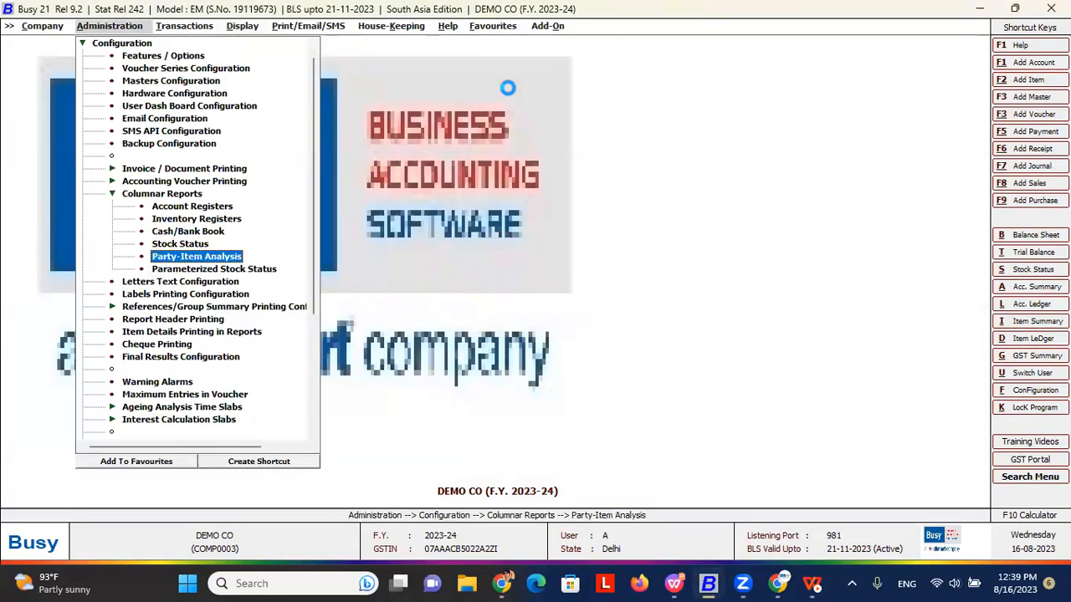
pyautogui.press('Return')
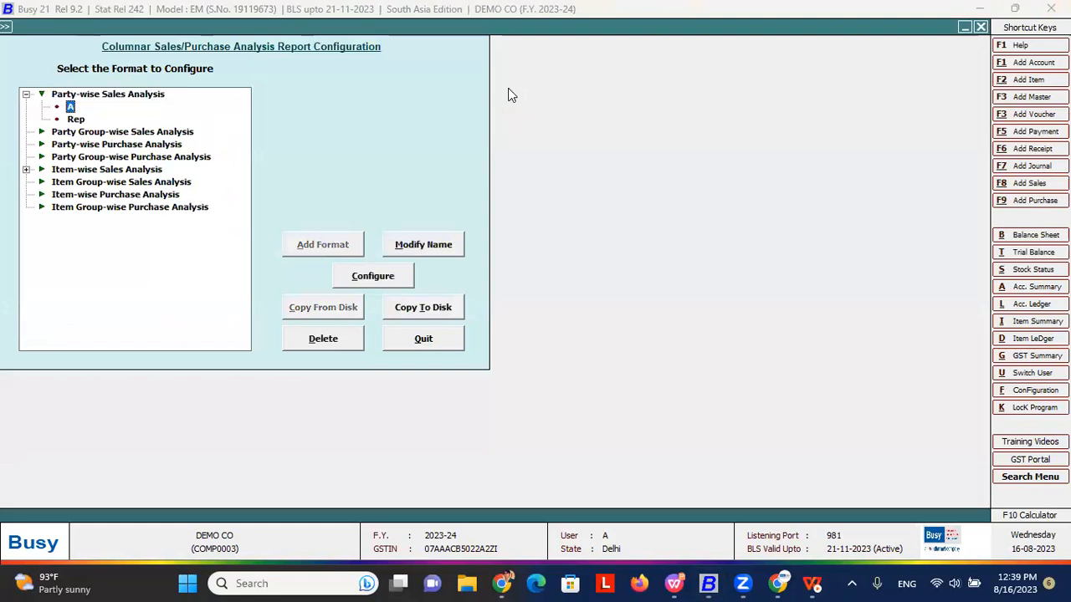
# - Examine the item groups configured in Party-wise Sales Analysis format A, including the choices for the second row, and leave the configuration unsaved
pyautogui.click(358, 276)
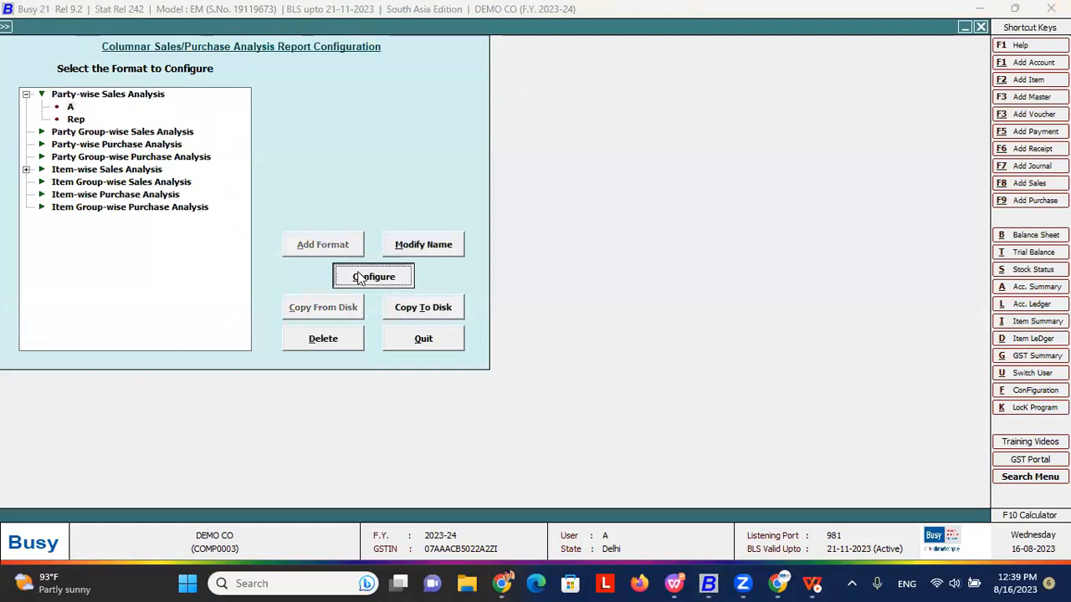
pyautogui.click(95, 150)
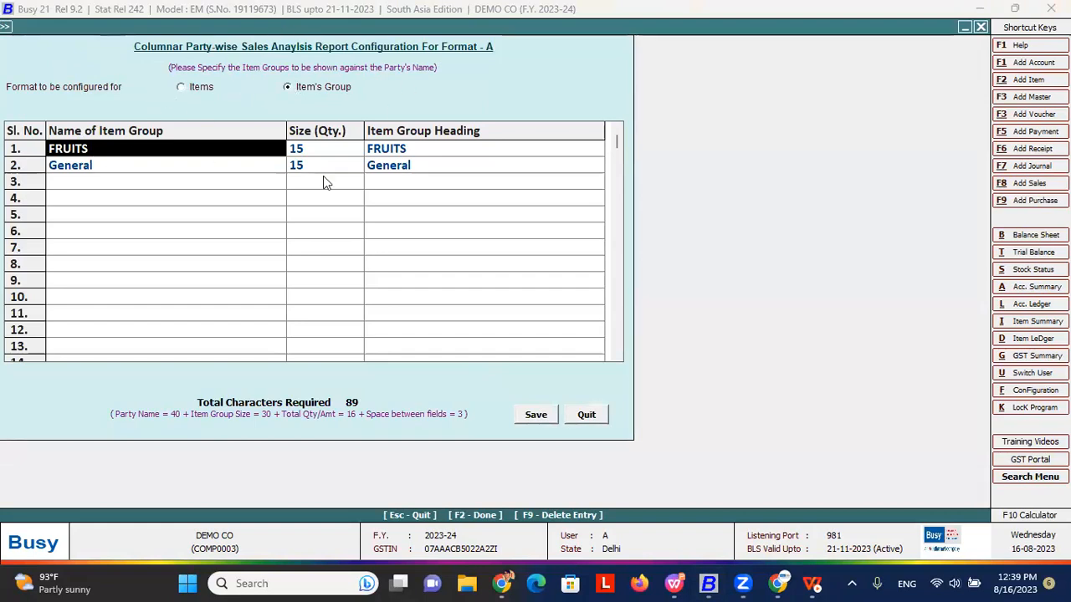
pyautogui.doubleClick(86, 170)
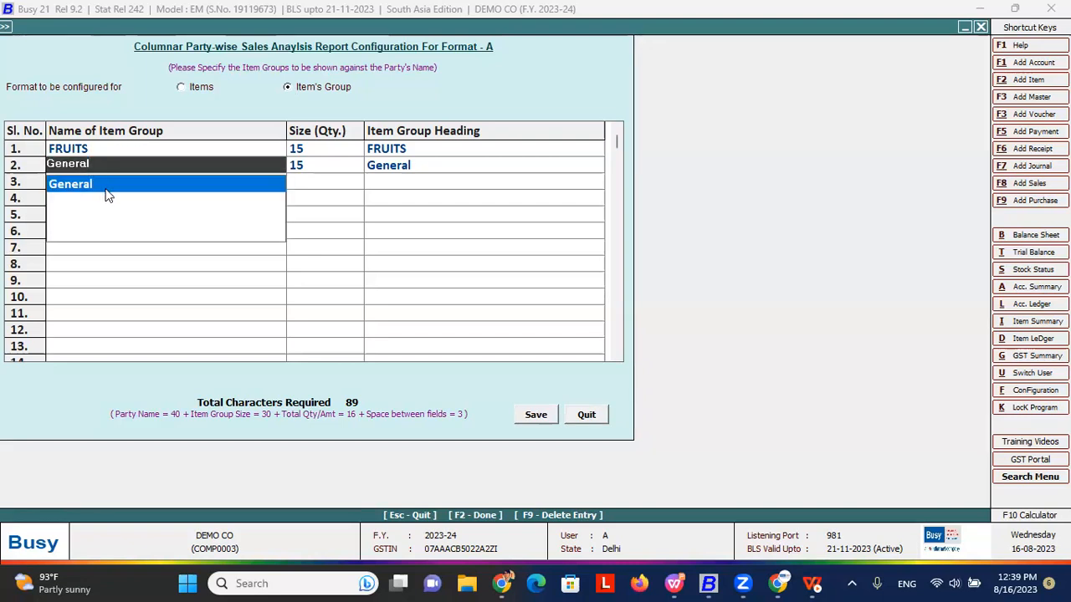
pyautogui.press('Escape')
pyautogui.press('Escape')
pyautogui.press('Escape')
# - Return to the Sales Analysis display reports and highlight the item-wise Columnar (Auto Configured) report
pyautogui.press('Right')
pyautogui.press('Right')
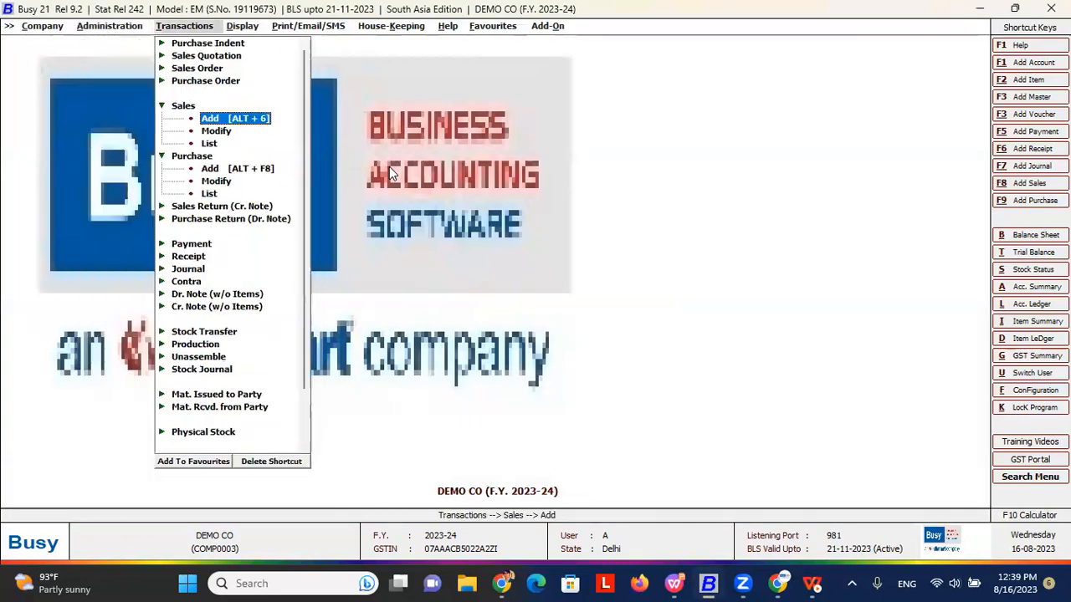
pyautogui.press('Up')
pyautogui.press('Down')
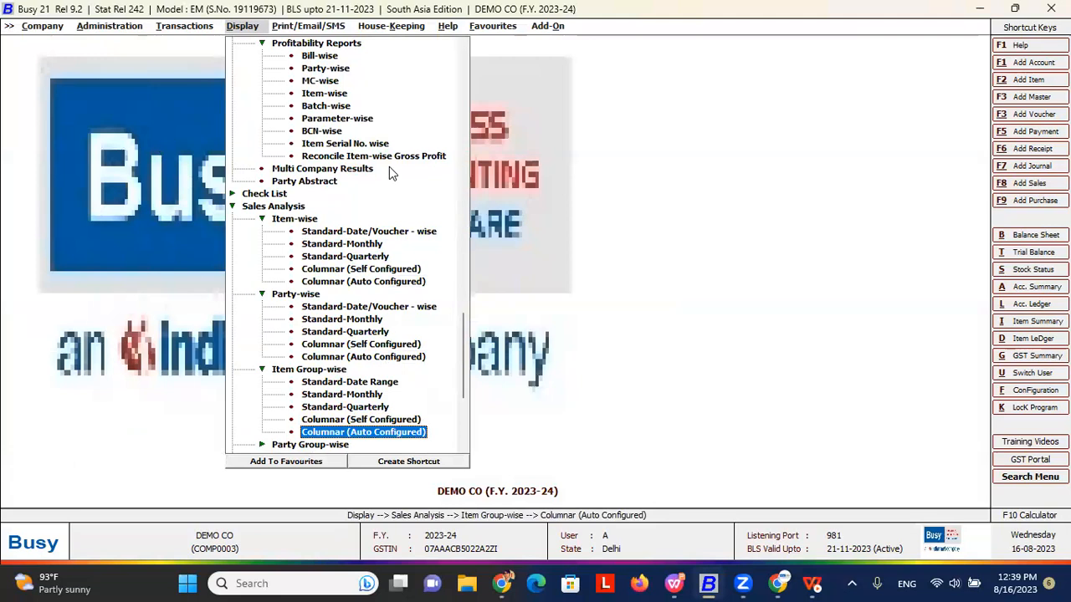
pyautogui.press('Up')
pyautogui.press('Up')
pyautogui.press('Up')
pyautogui.press('Up')
pyautogui.press('Up')
pyautogui.press('Up')
pyautogui.press('Up')
pyautogui.press('Up')
pyautogui.press('Up')
pyautogui.press('Up')
pyautogui.press('Up')
pyautogui.press('Up')
pyautogui.press('Up')
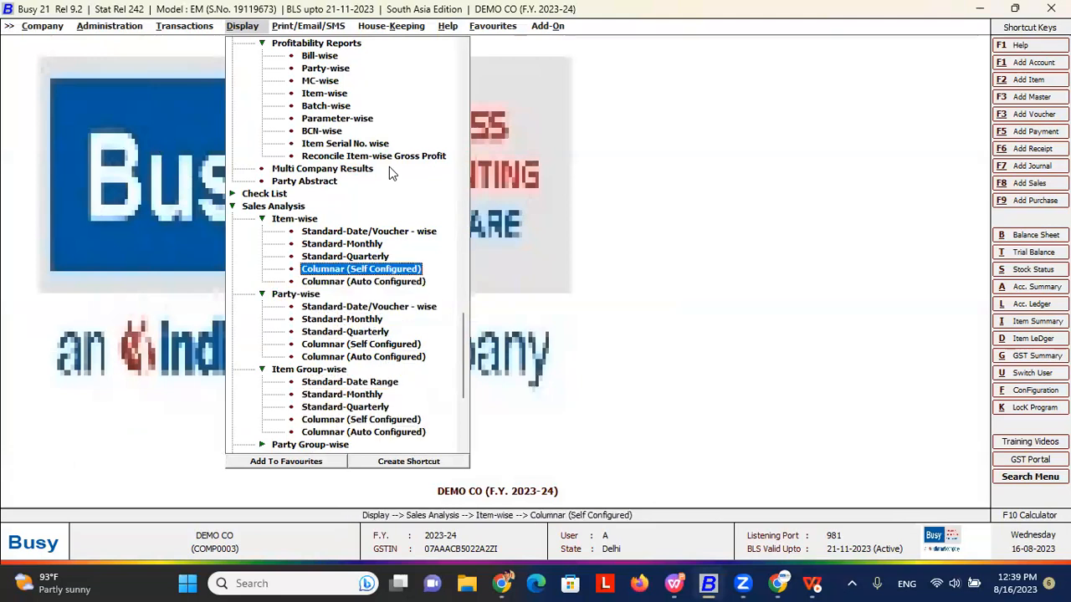
pyautogui.press('Down')
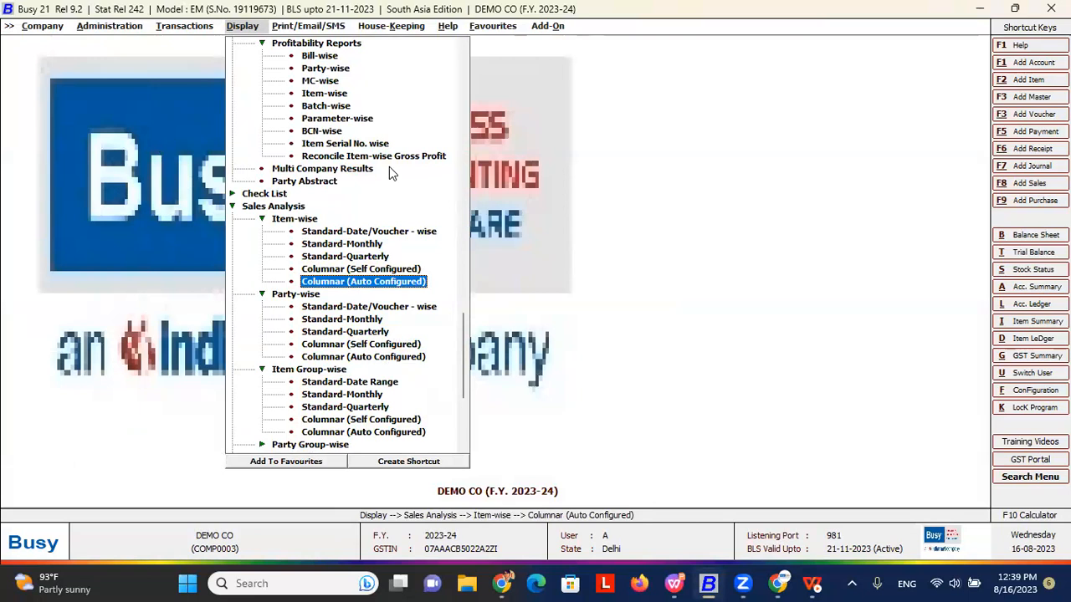
# - Switch to the WPS Presentation slide show and advance to the Further Queries contact slide
pyautogui.hotkey('alt', 'Tab')
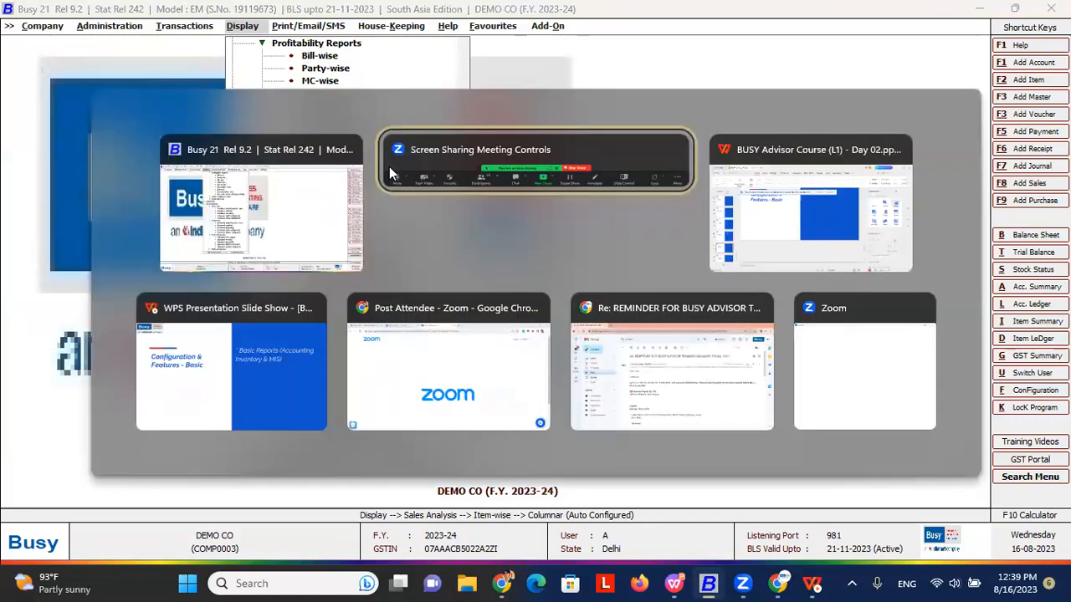
pyautogui.hotkey('alt', 'Tab')
pyautogui.hotkey('alt', 'Tab')
pyautogui.press('Right')
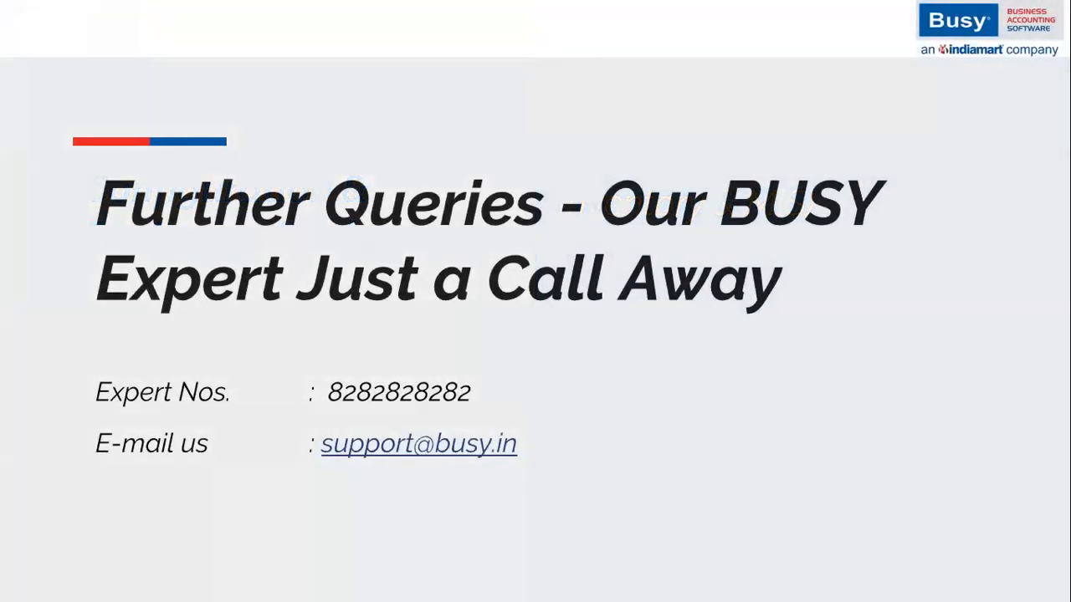